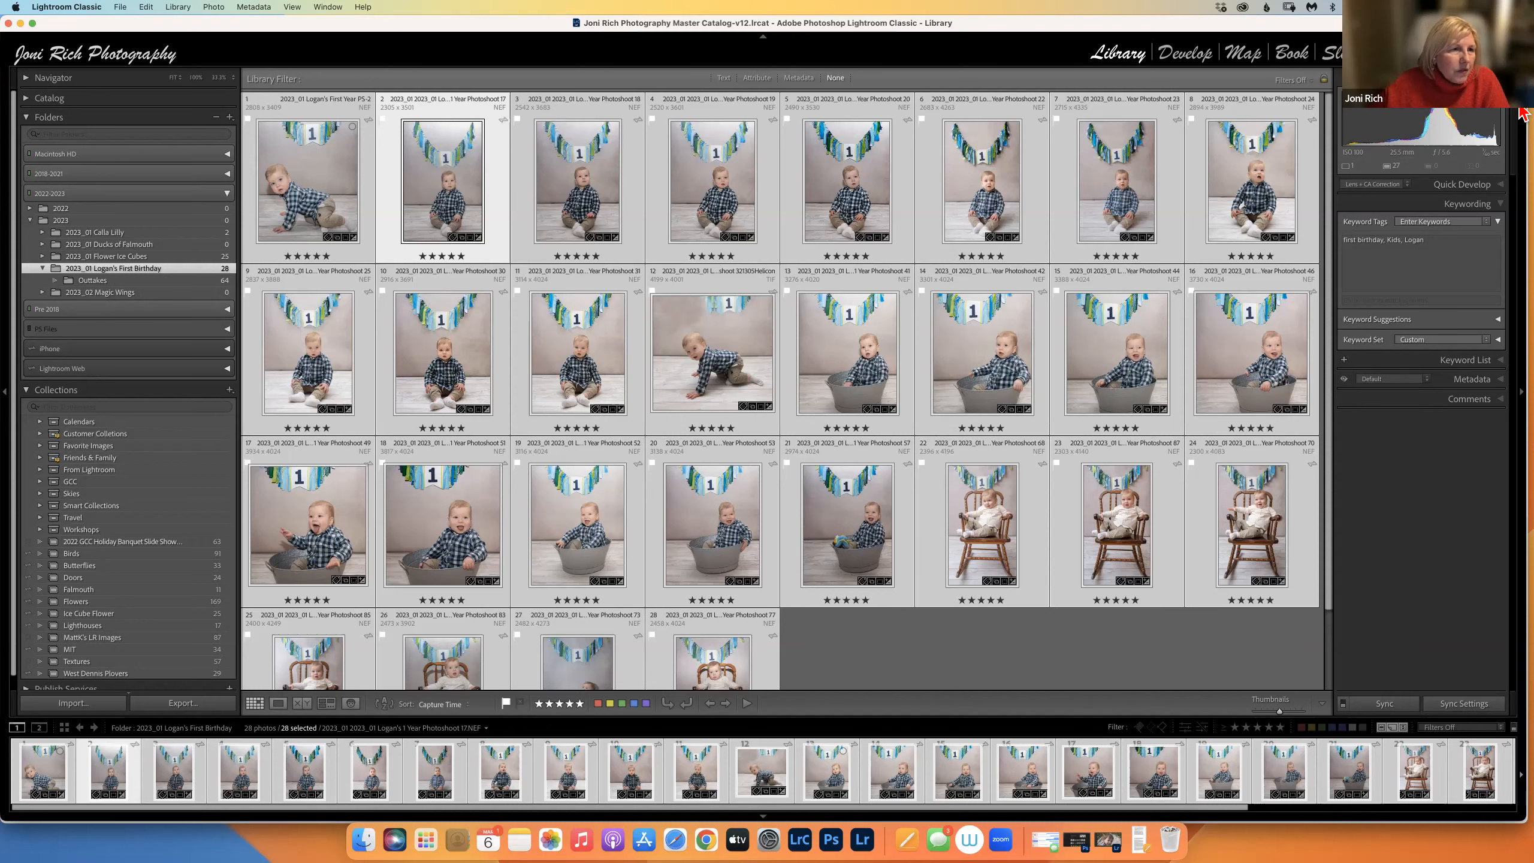
Collapse Folders and turn on Solo Mode for the left panels, leaving only Collections expanded.
{"action": "left_click", "coordinate": [29, 119]}
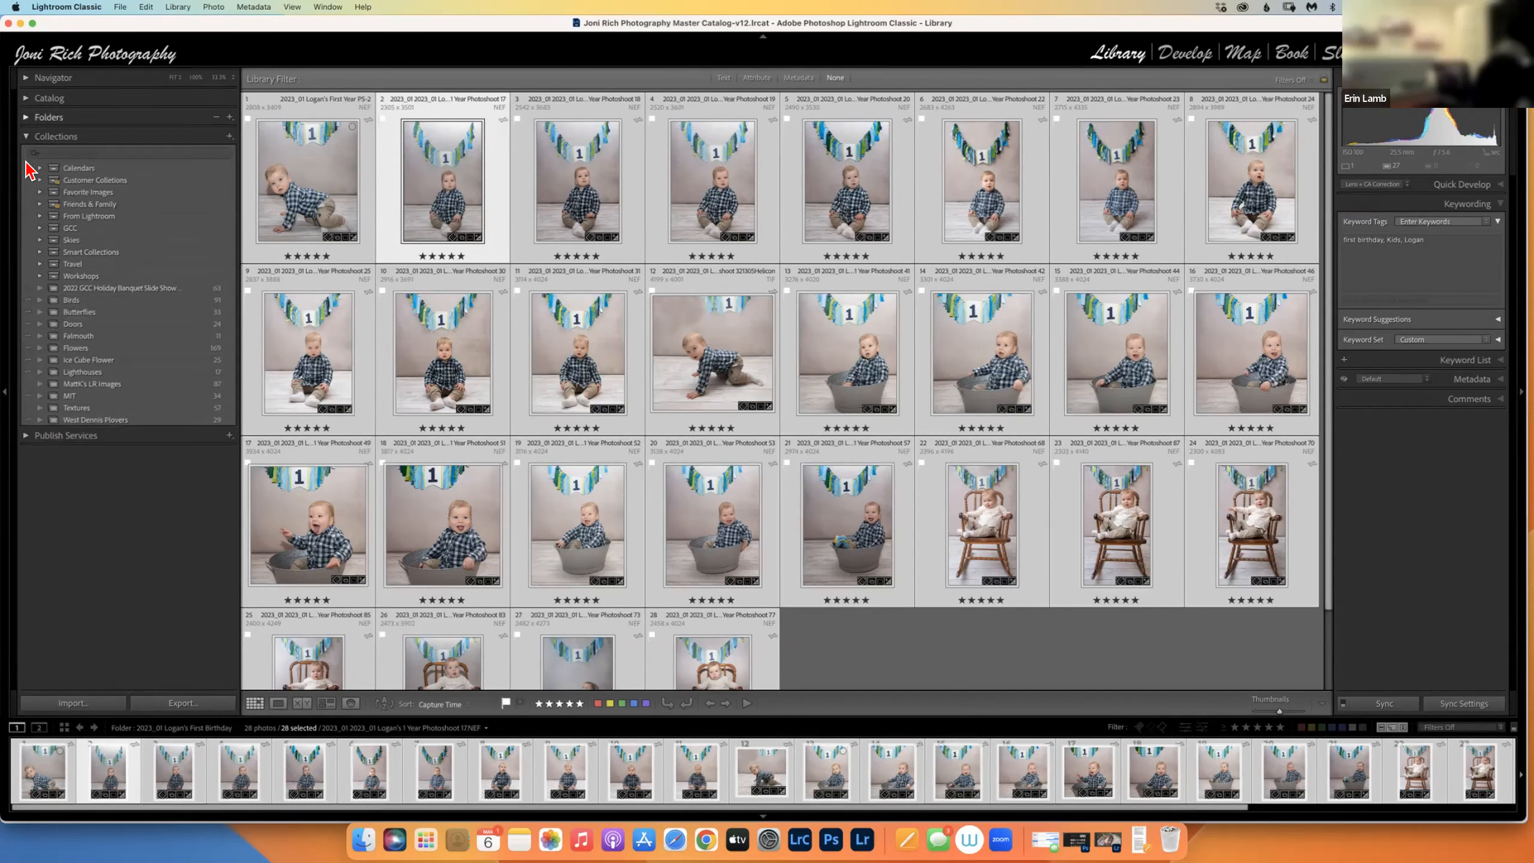
{"action": "right_click", "coordinate": [64, 137]}
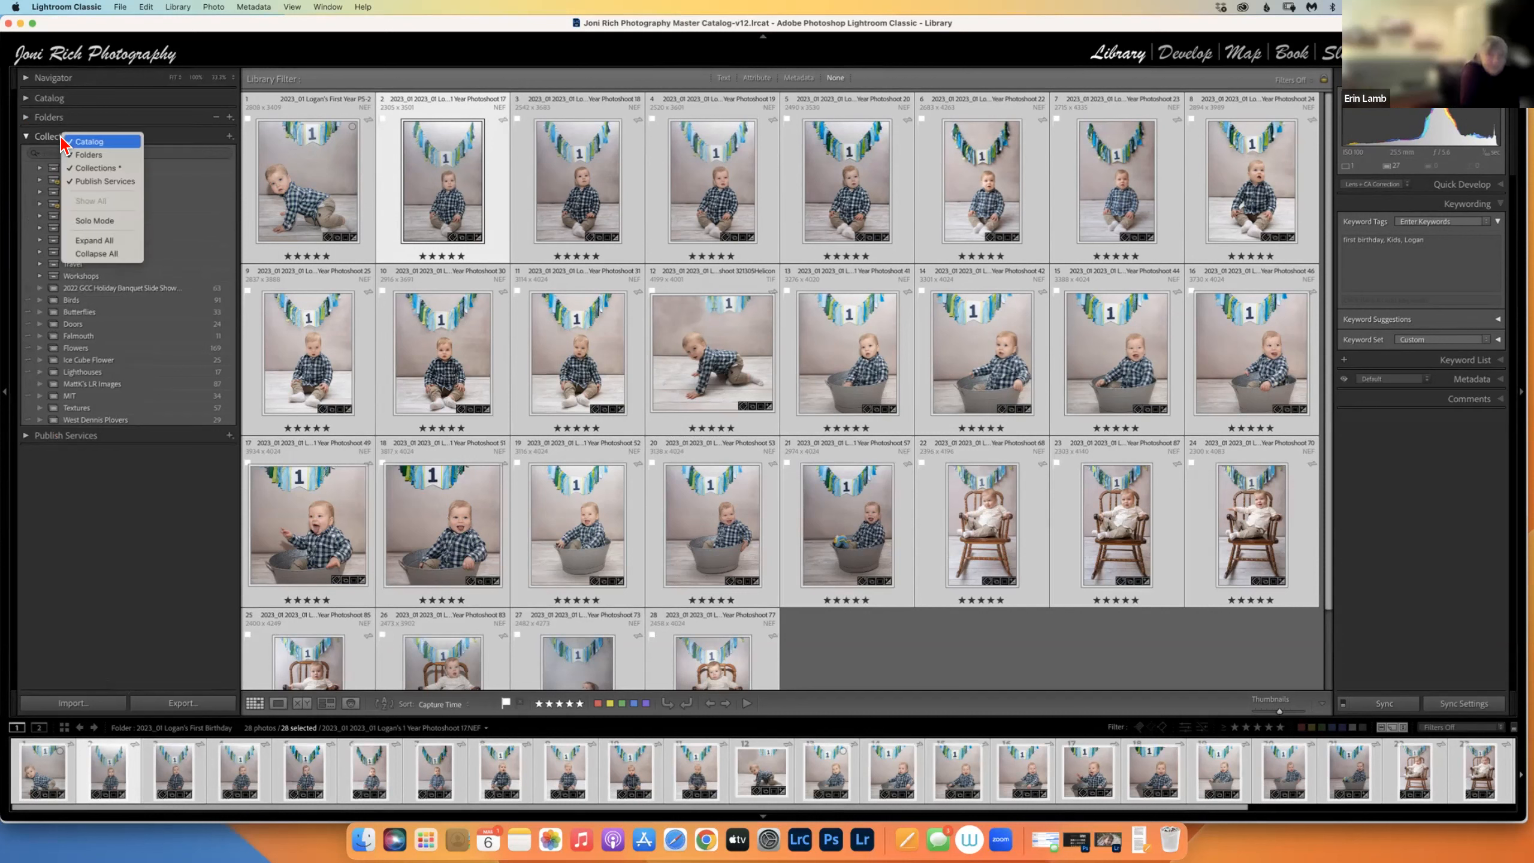
{"action": "left_click", "coordinate": [97, 221]}
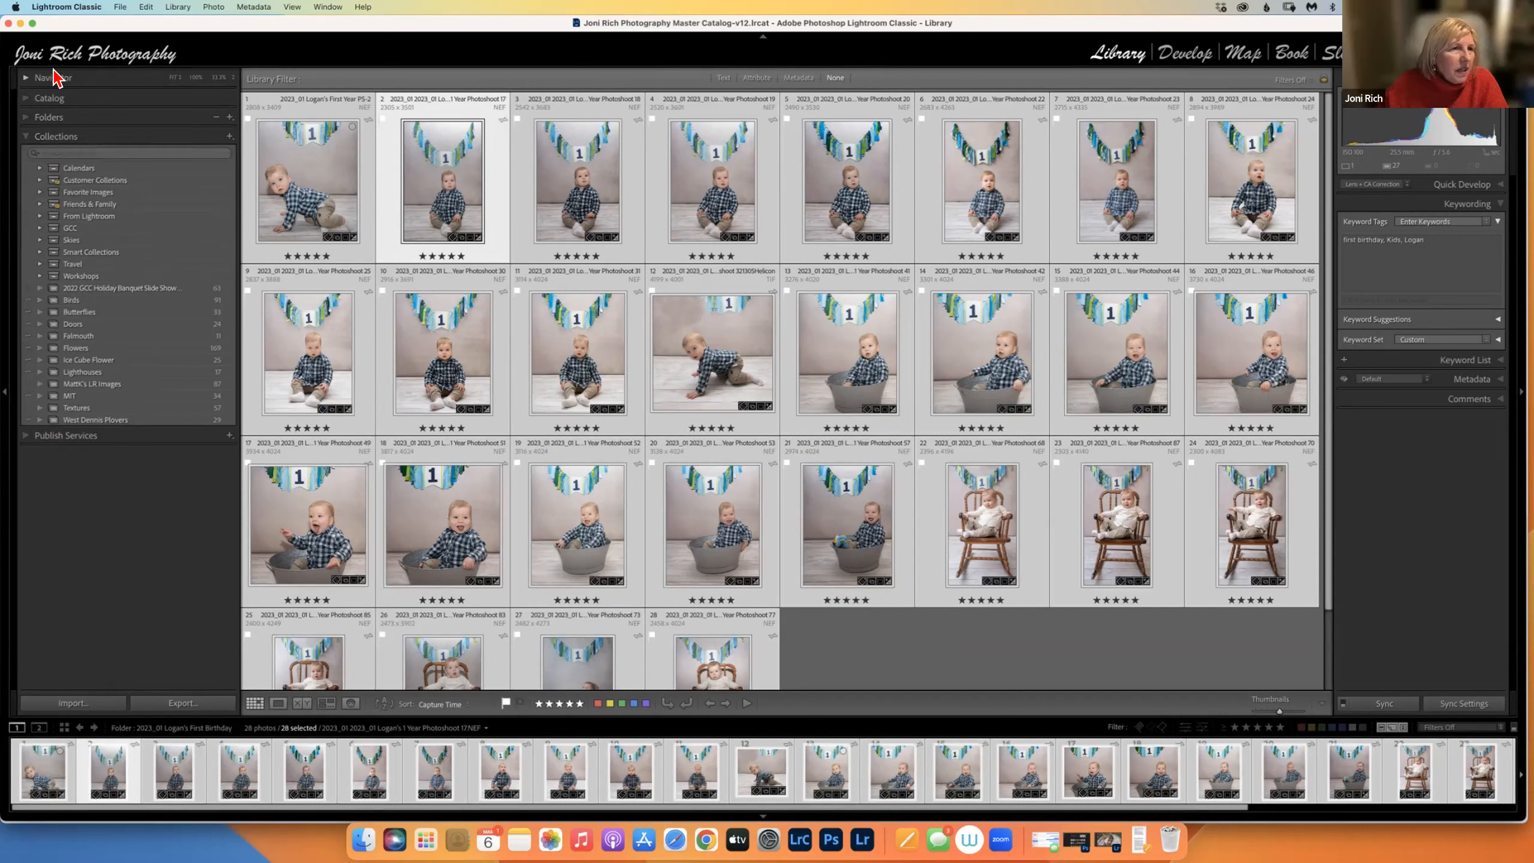
{"action": "left_click", "coordinate": [28, 137]}
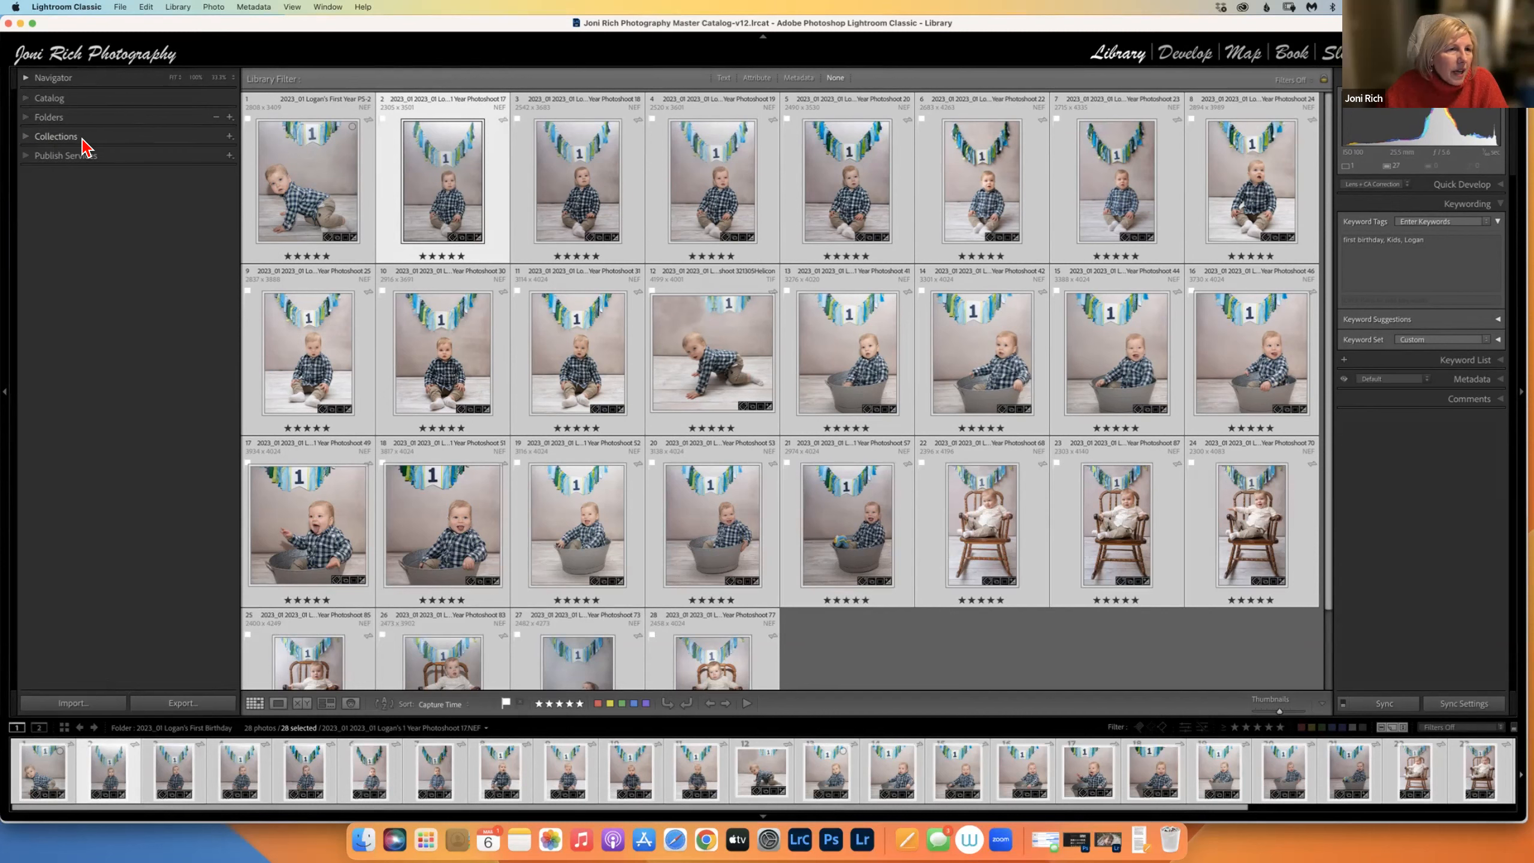
{"action": "left_click", "coordinate": [26, 138]}
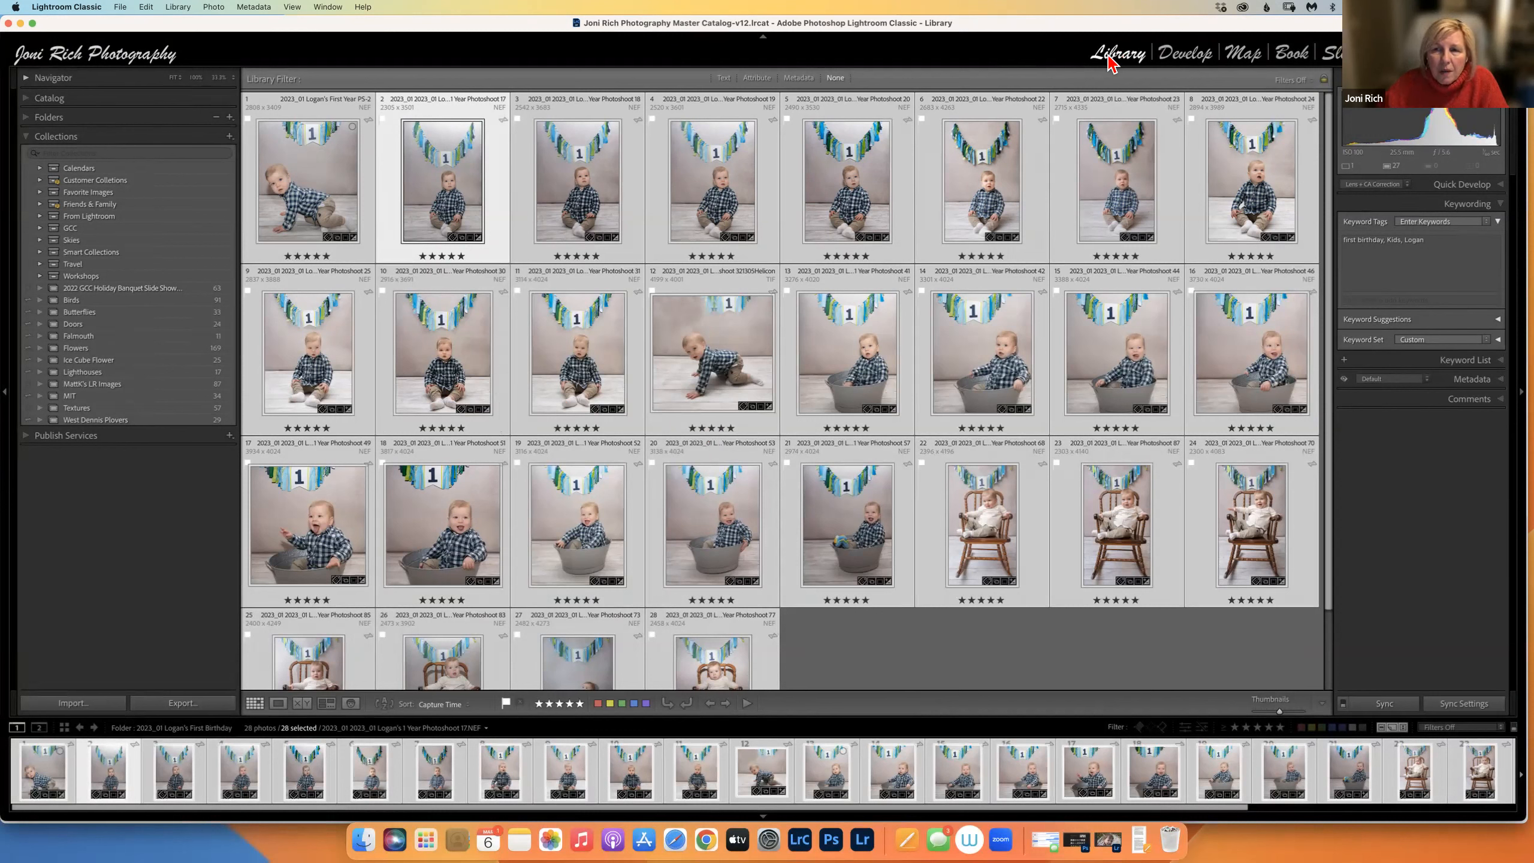
{"action": "left_click", "coordinate": [1184, 58]}
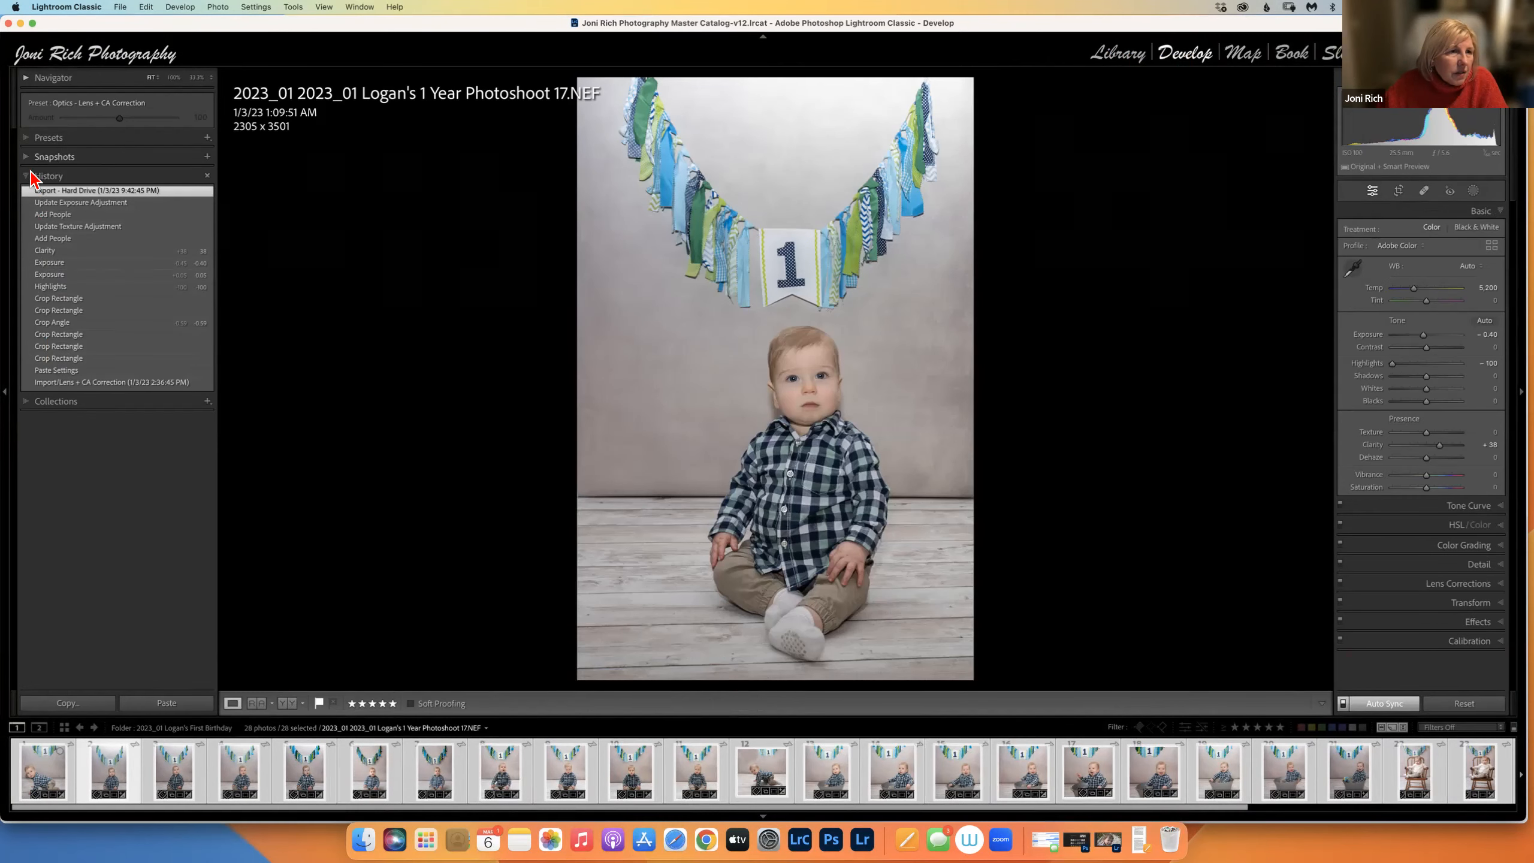
{"action": "left_click", "coordinate": [30, 176]}
{"action": "left_click", "coordinate": [27, 197]}
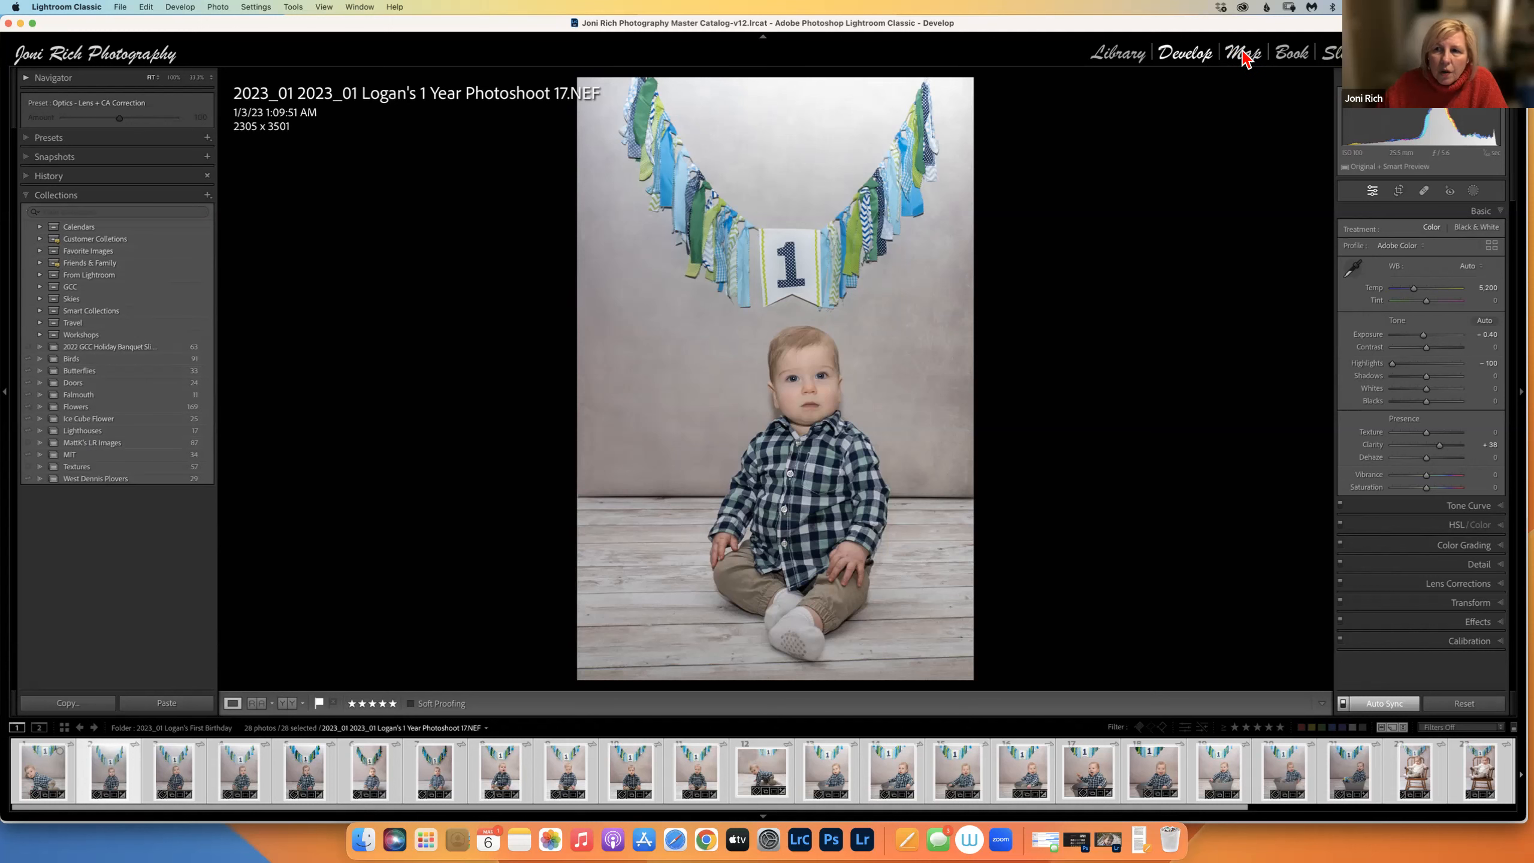
{"action": "left_click", "coordinate": [1255, 59]}
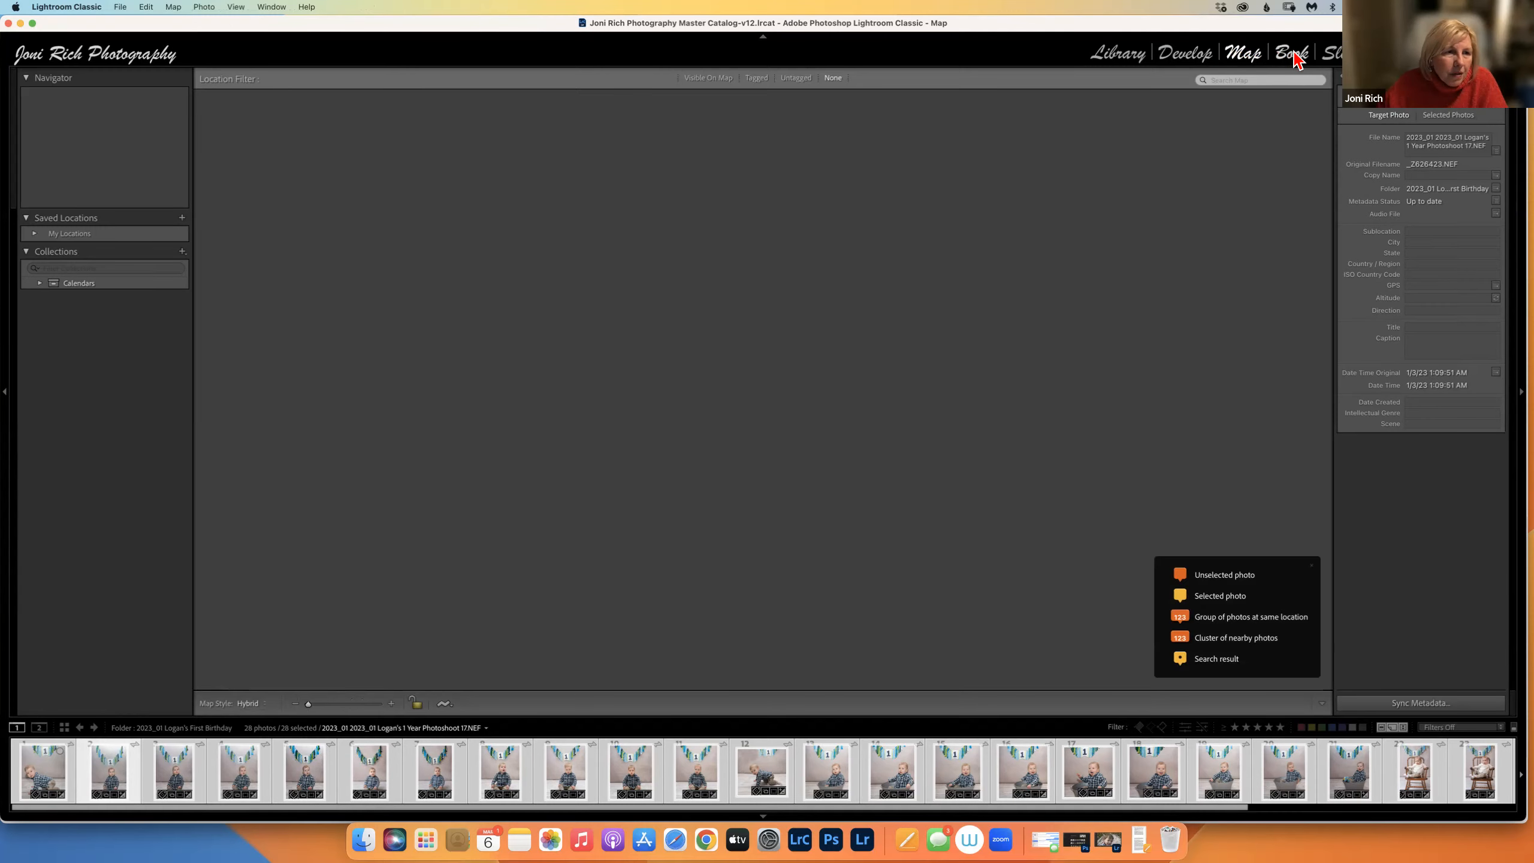
{"action": "left_click", "coordinate": [1293, 56]}
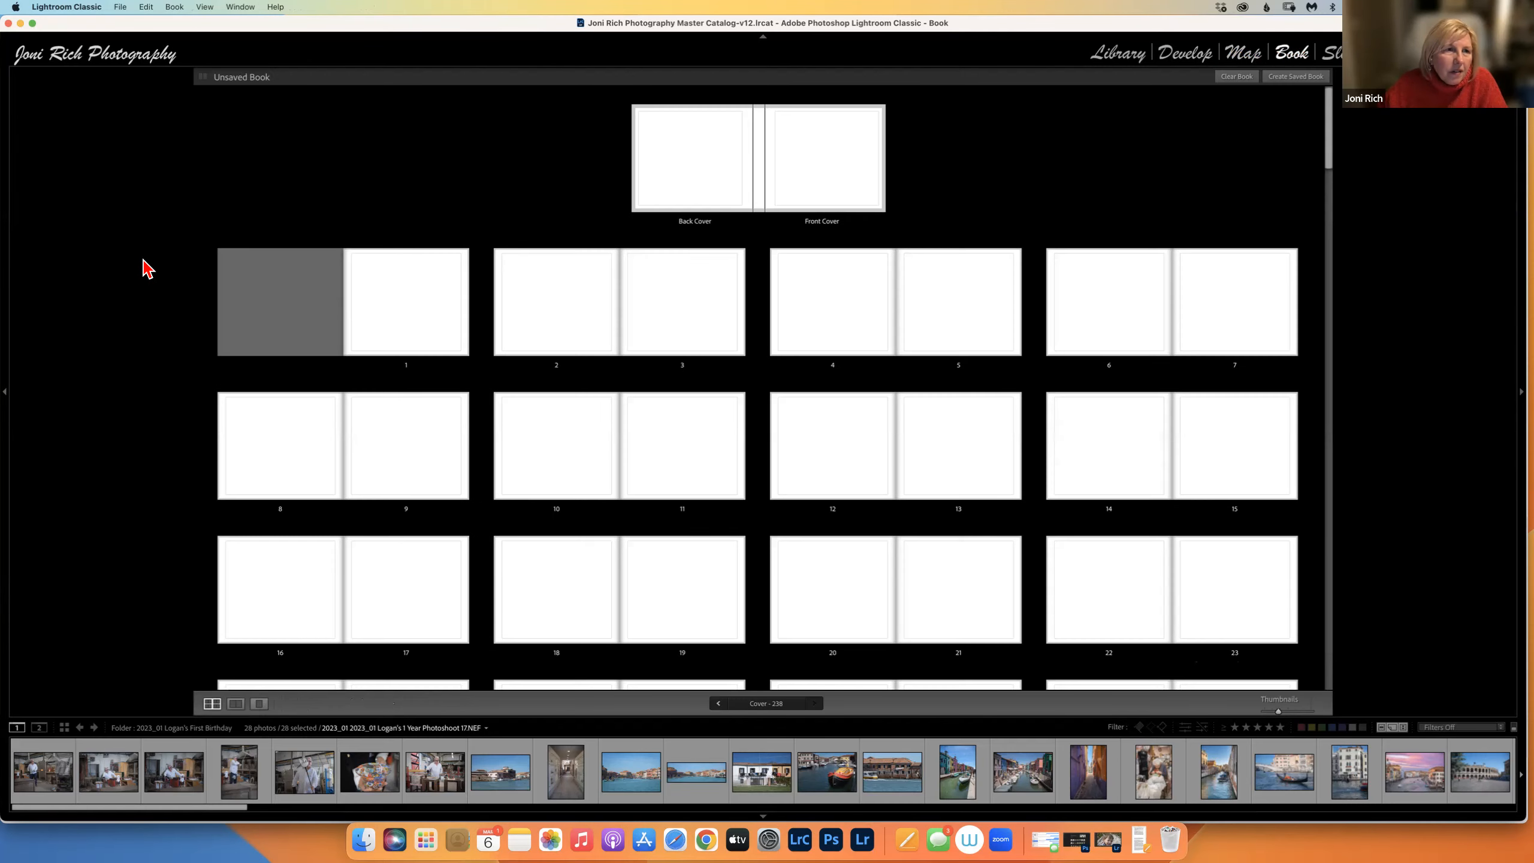
{"action": "left_click", "coordinate": [4, 392]}
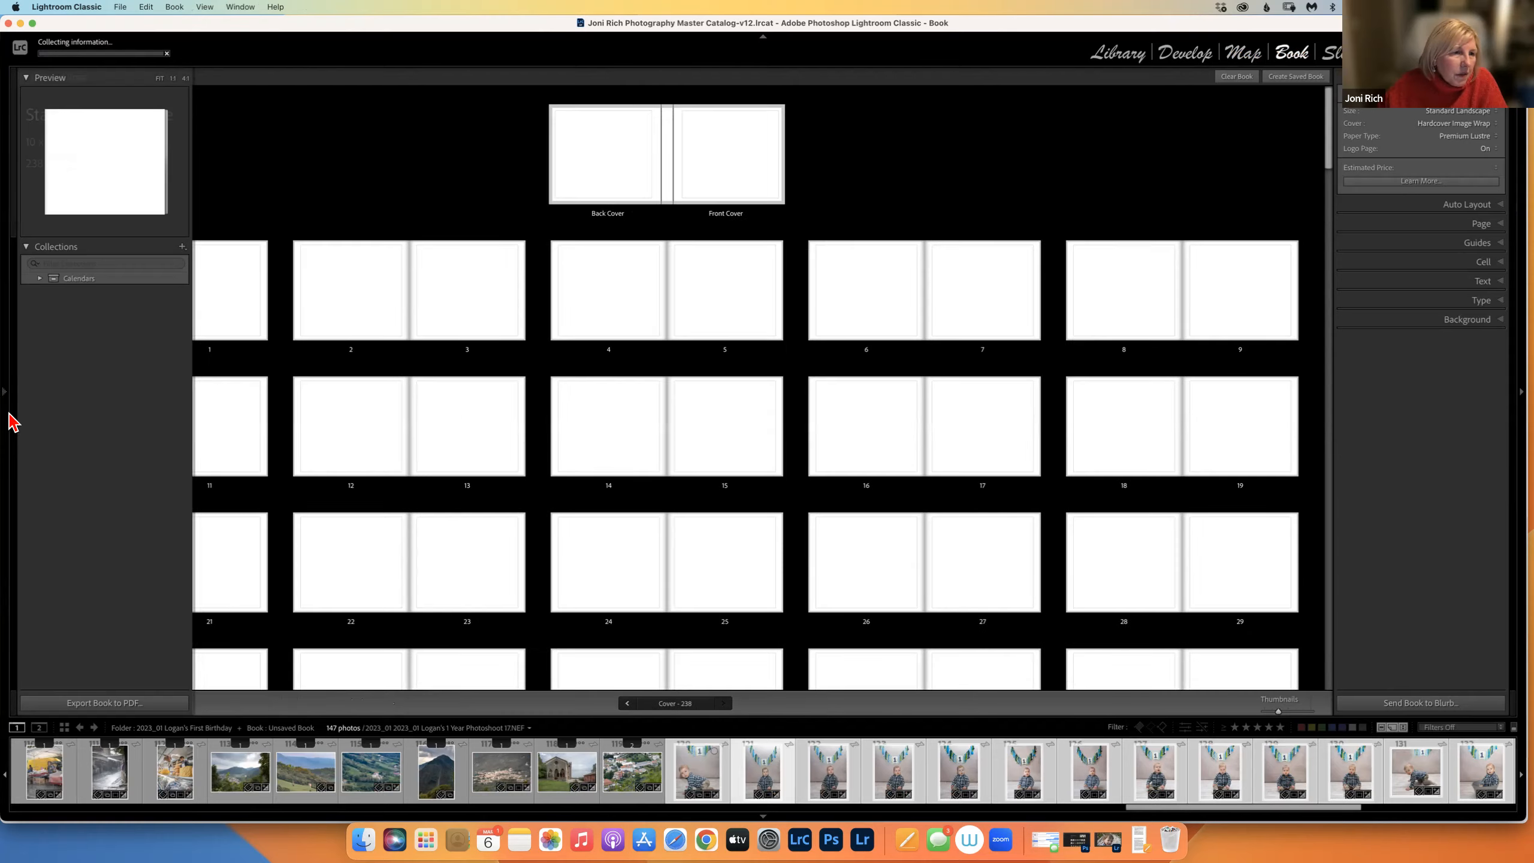
{"action": "mouse_move", "coordinate": [7, 392]}
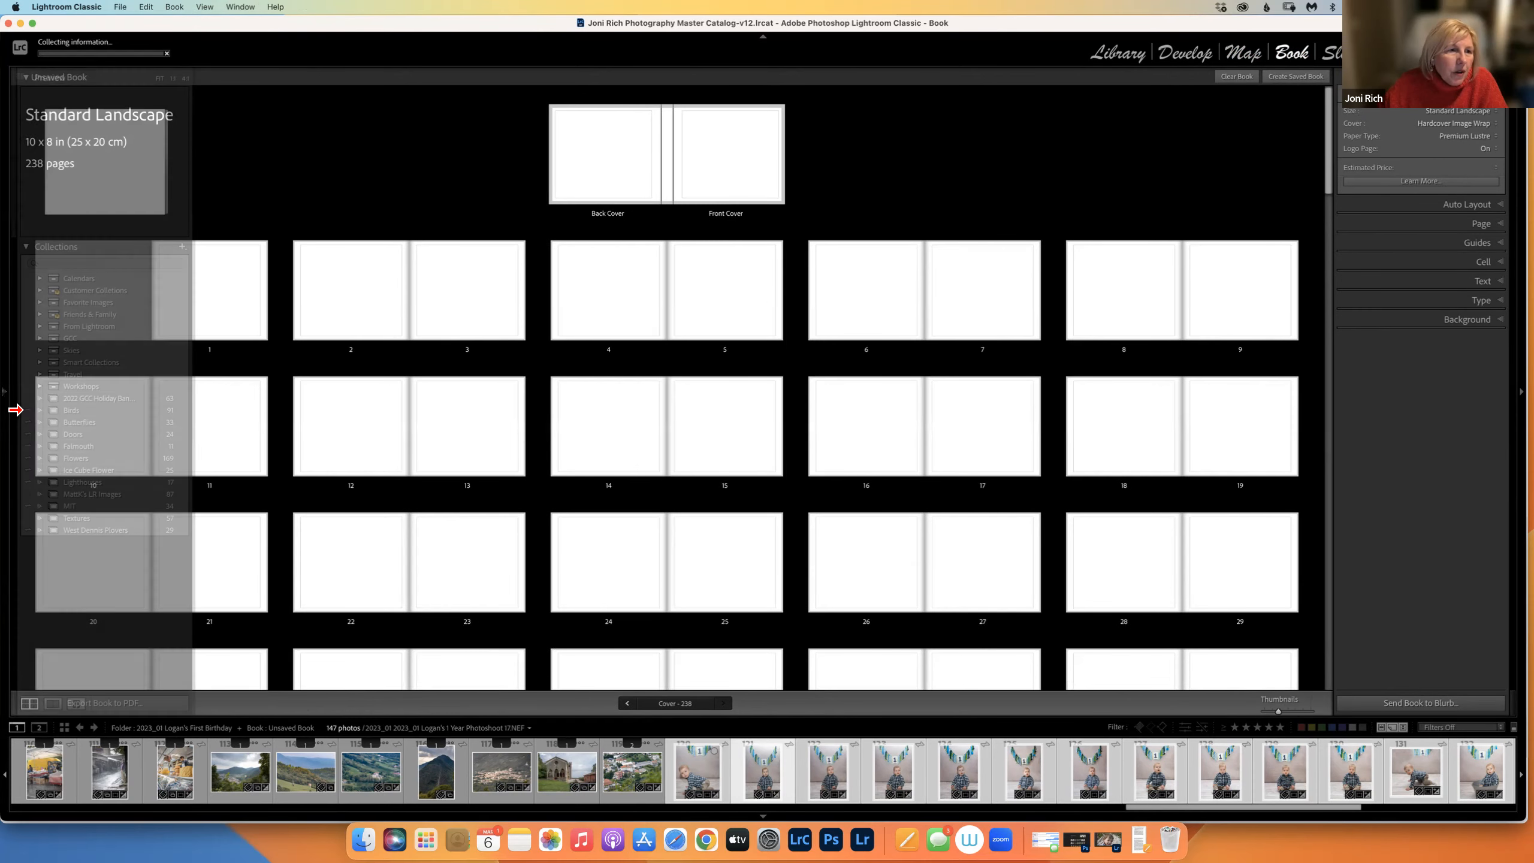
{"action": "left_click", "coordinate": [13, 397]}
{"action": "left_click", "coordinate": [1119, 55]}
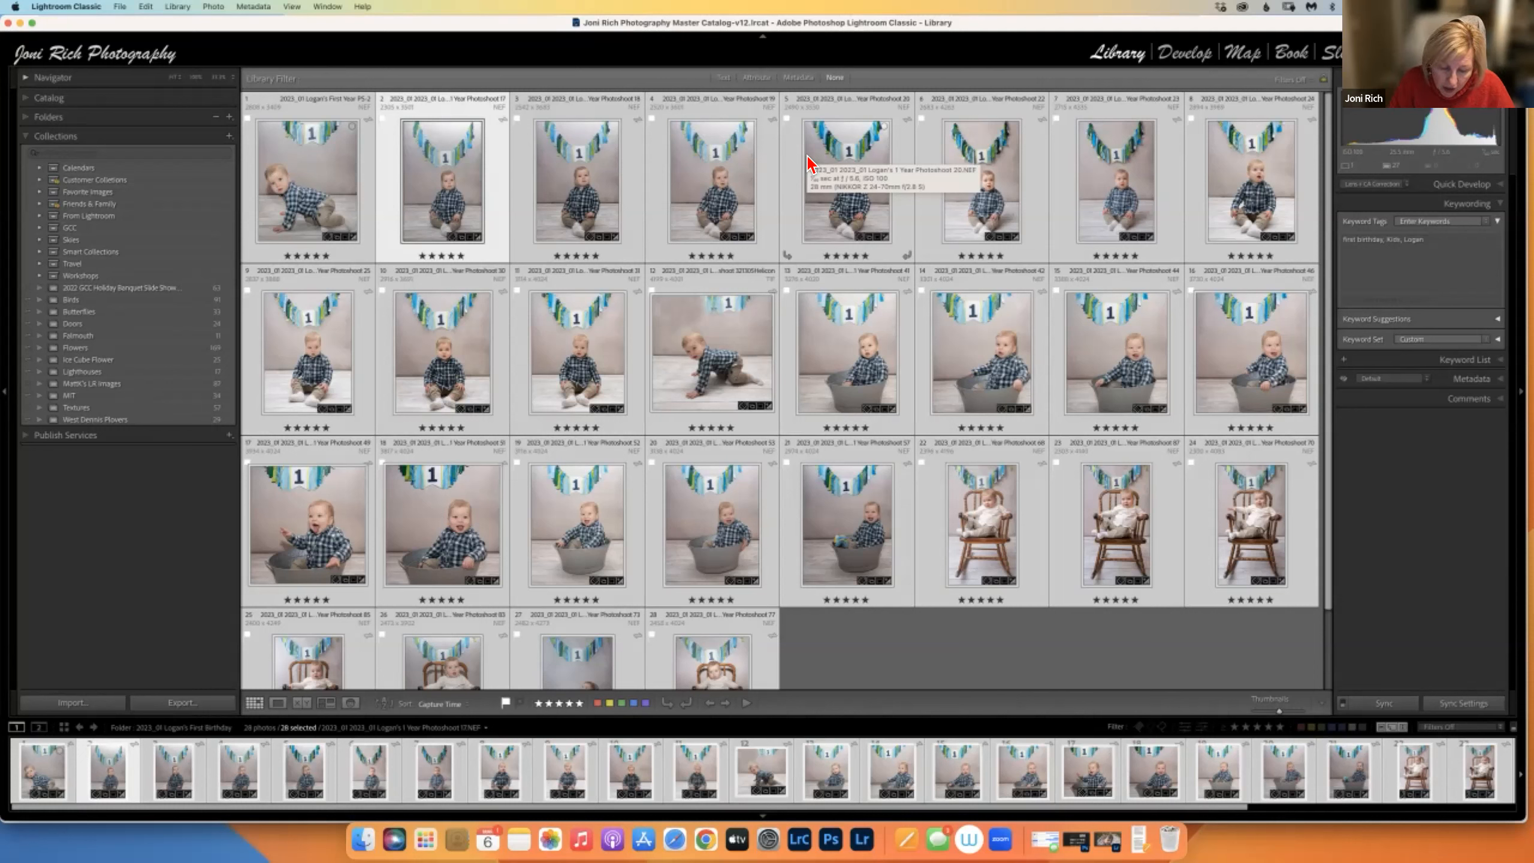
{"action": "left_click", "coordinate": [40, 252]}
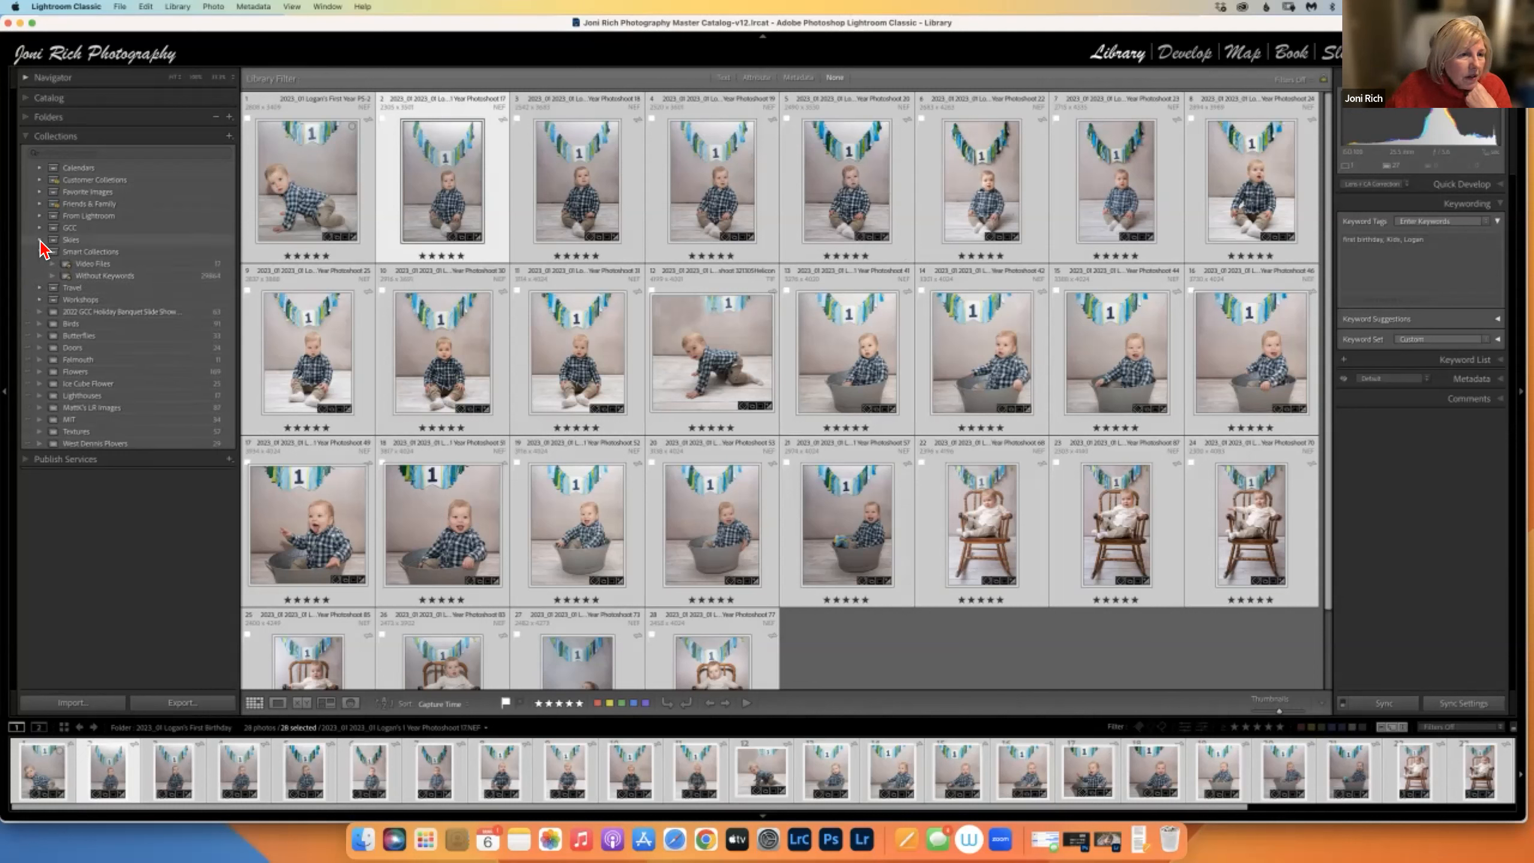
{"action": "left_click", "coordinate": [40, 239]}
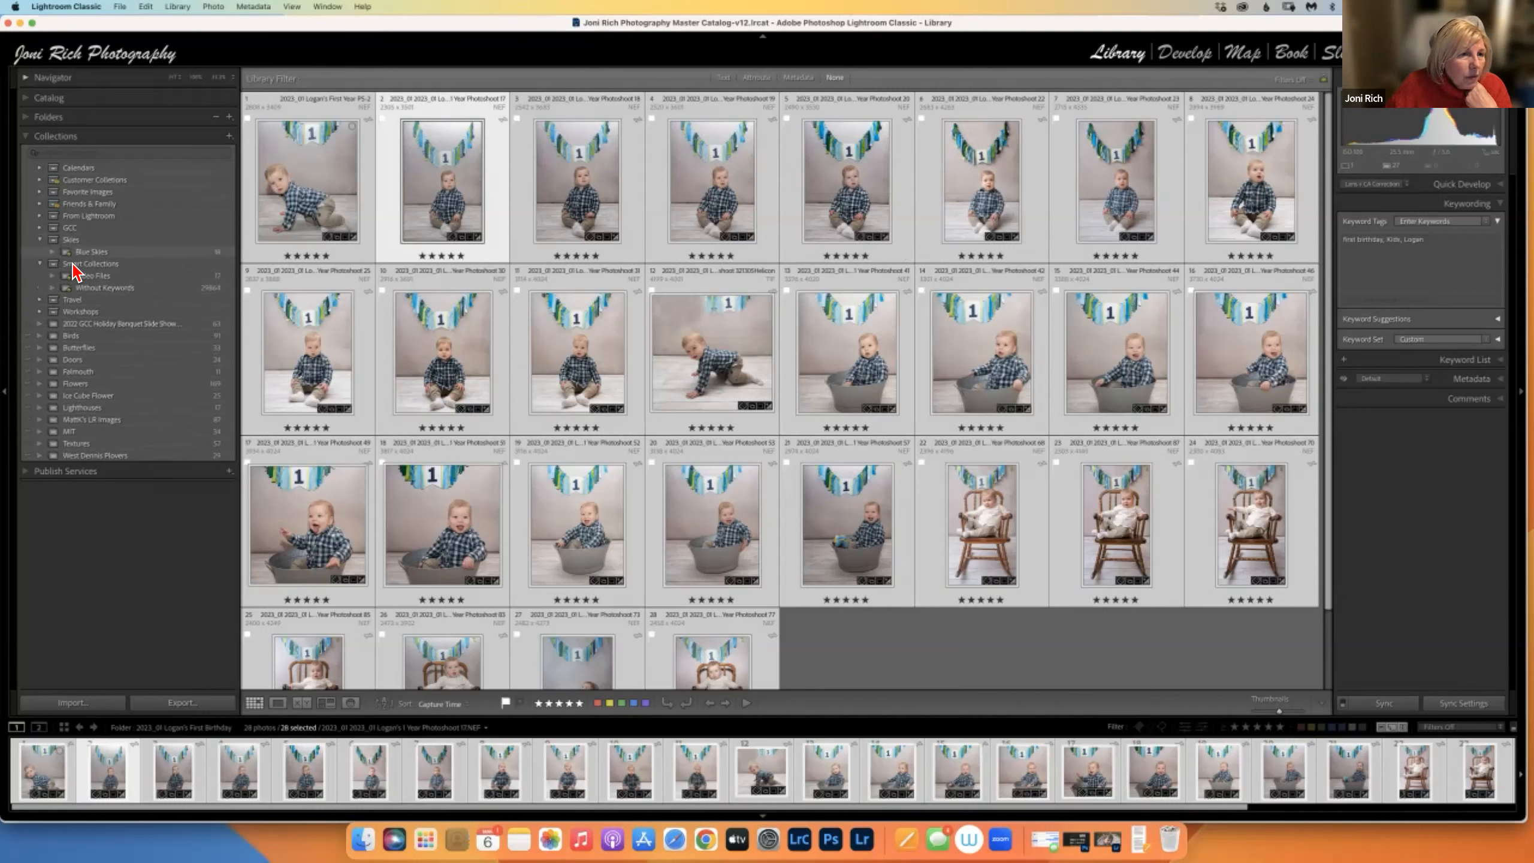
{"action": "left_click", "coordinate": [40, 228]}
{"action": "left_click", "coordinate": [40, 204]}
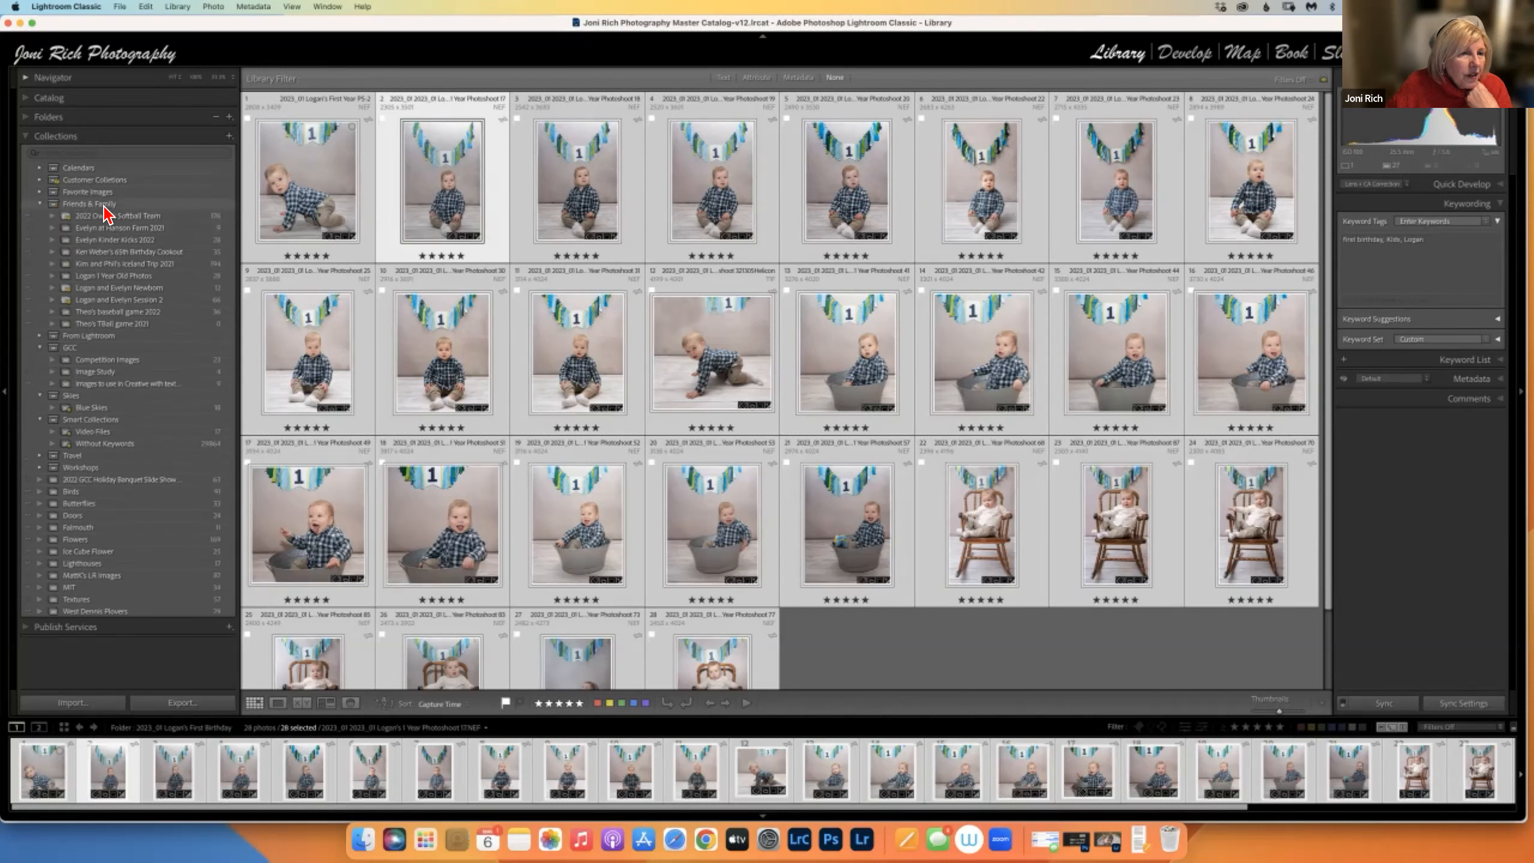
{"action": "left_click", "coordinate": [27, 117]}
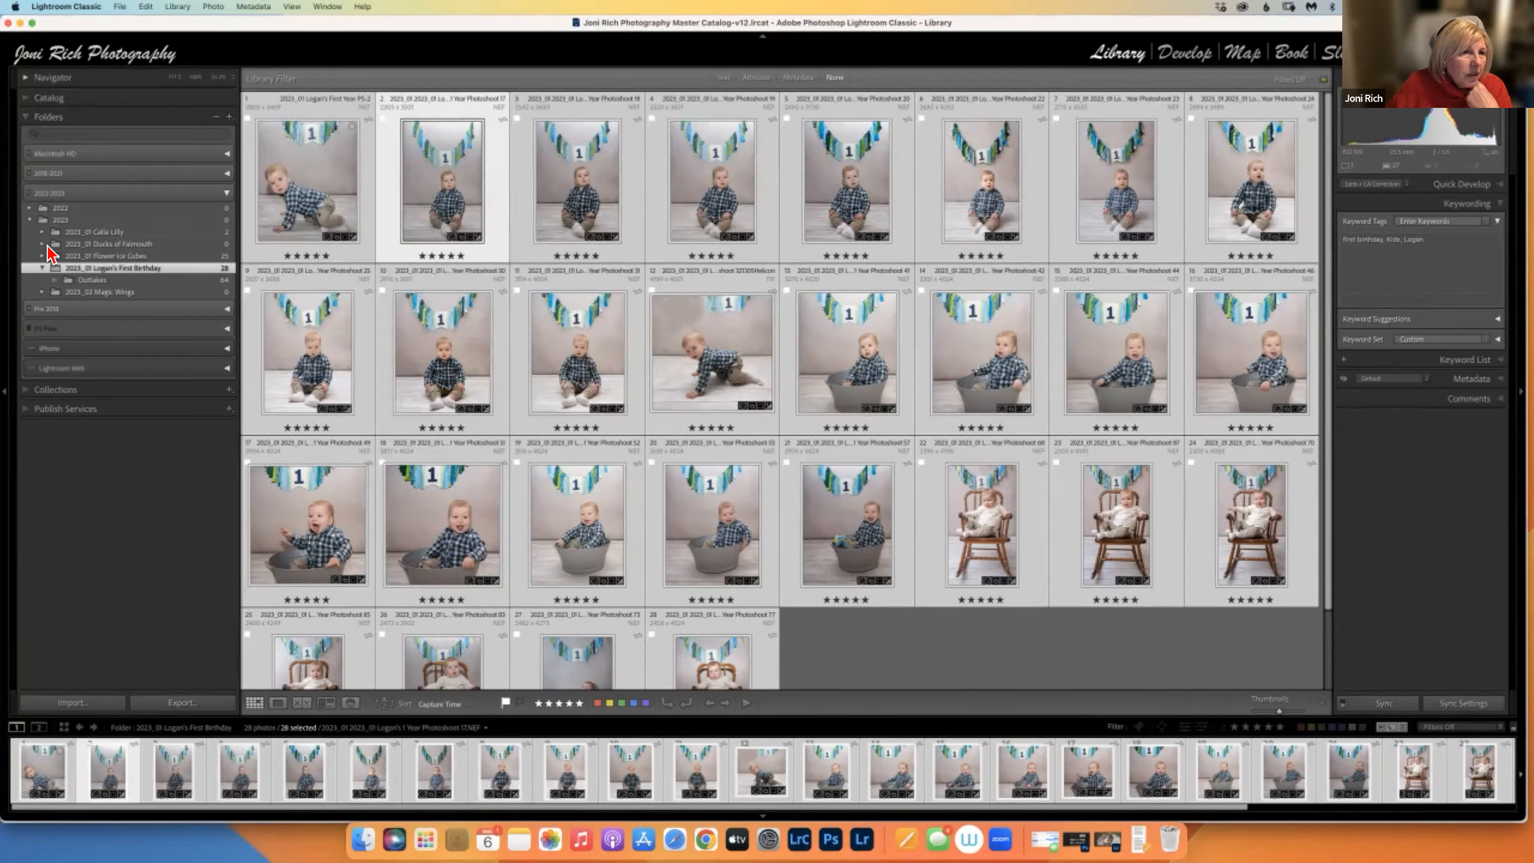
{"action": "left_click", "coordinate": [27, 118]}
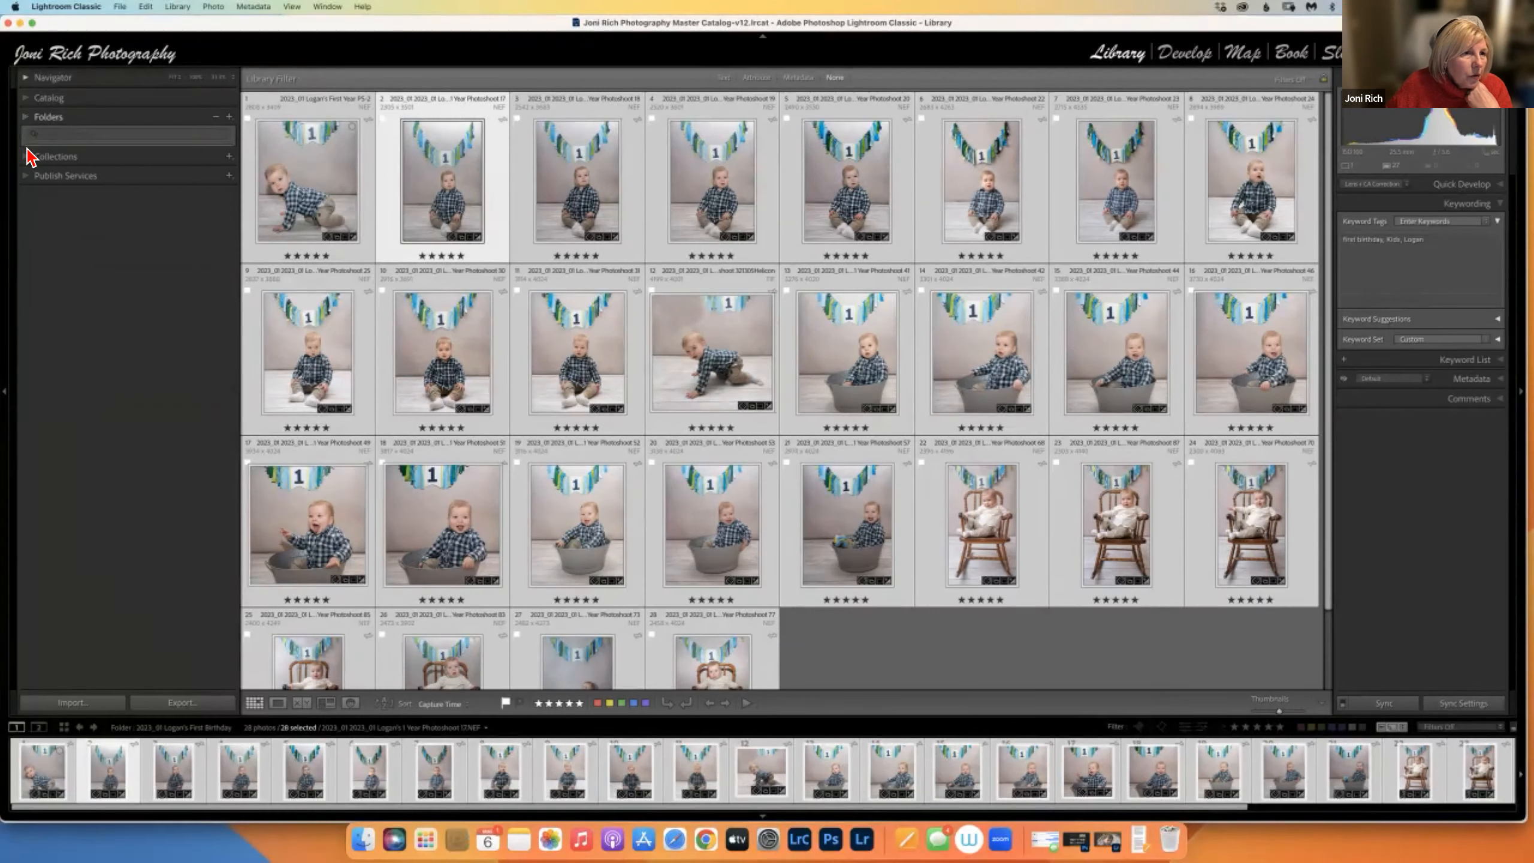
{"action": "left_click", "coordinate": [28, 138]}
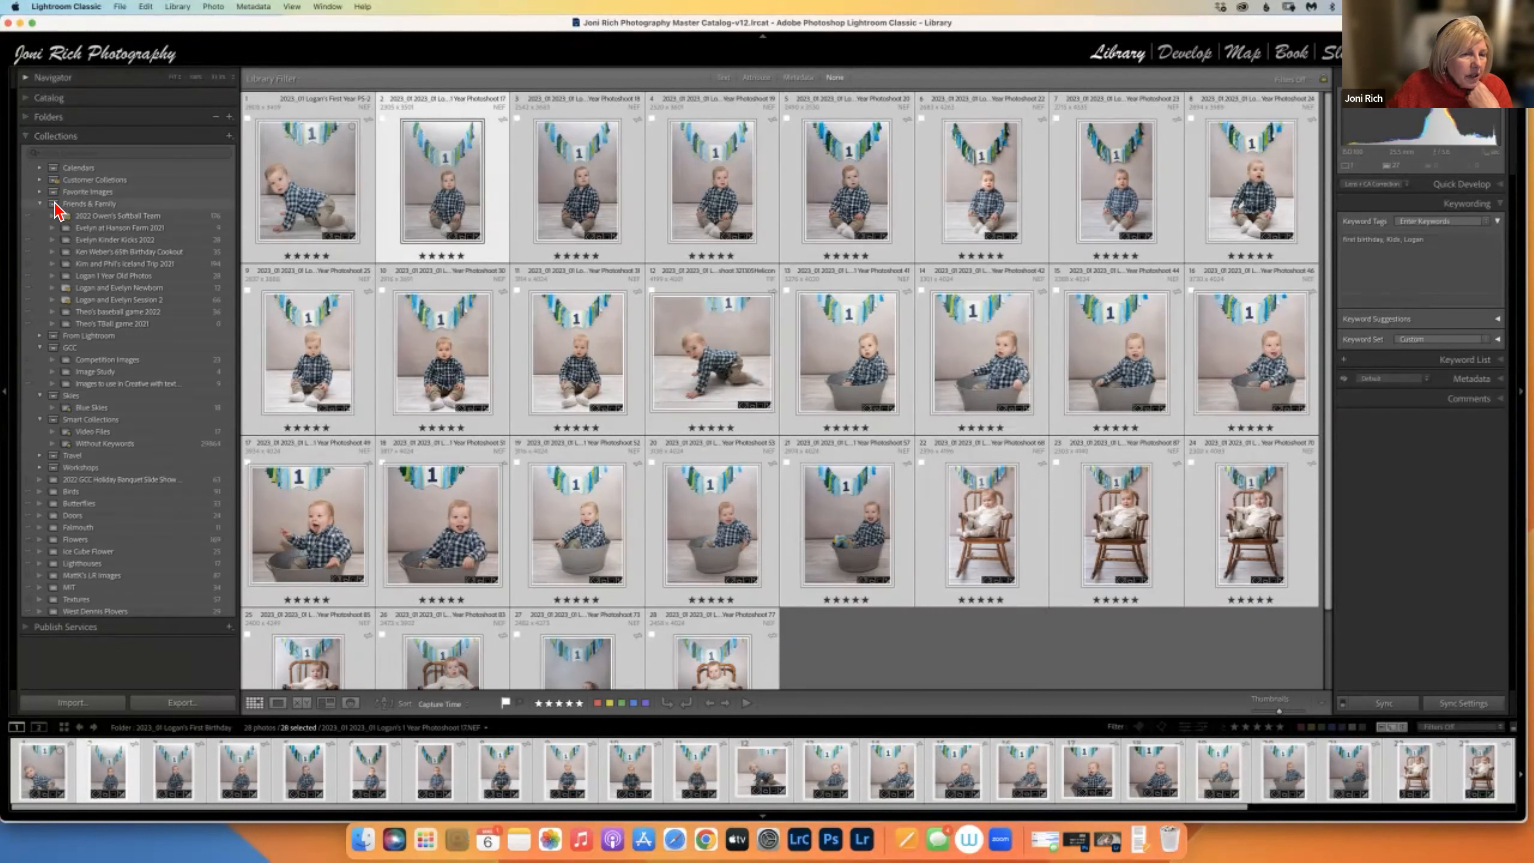
{"action": "left_click", "coordinate": [41, 204]}
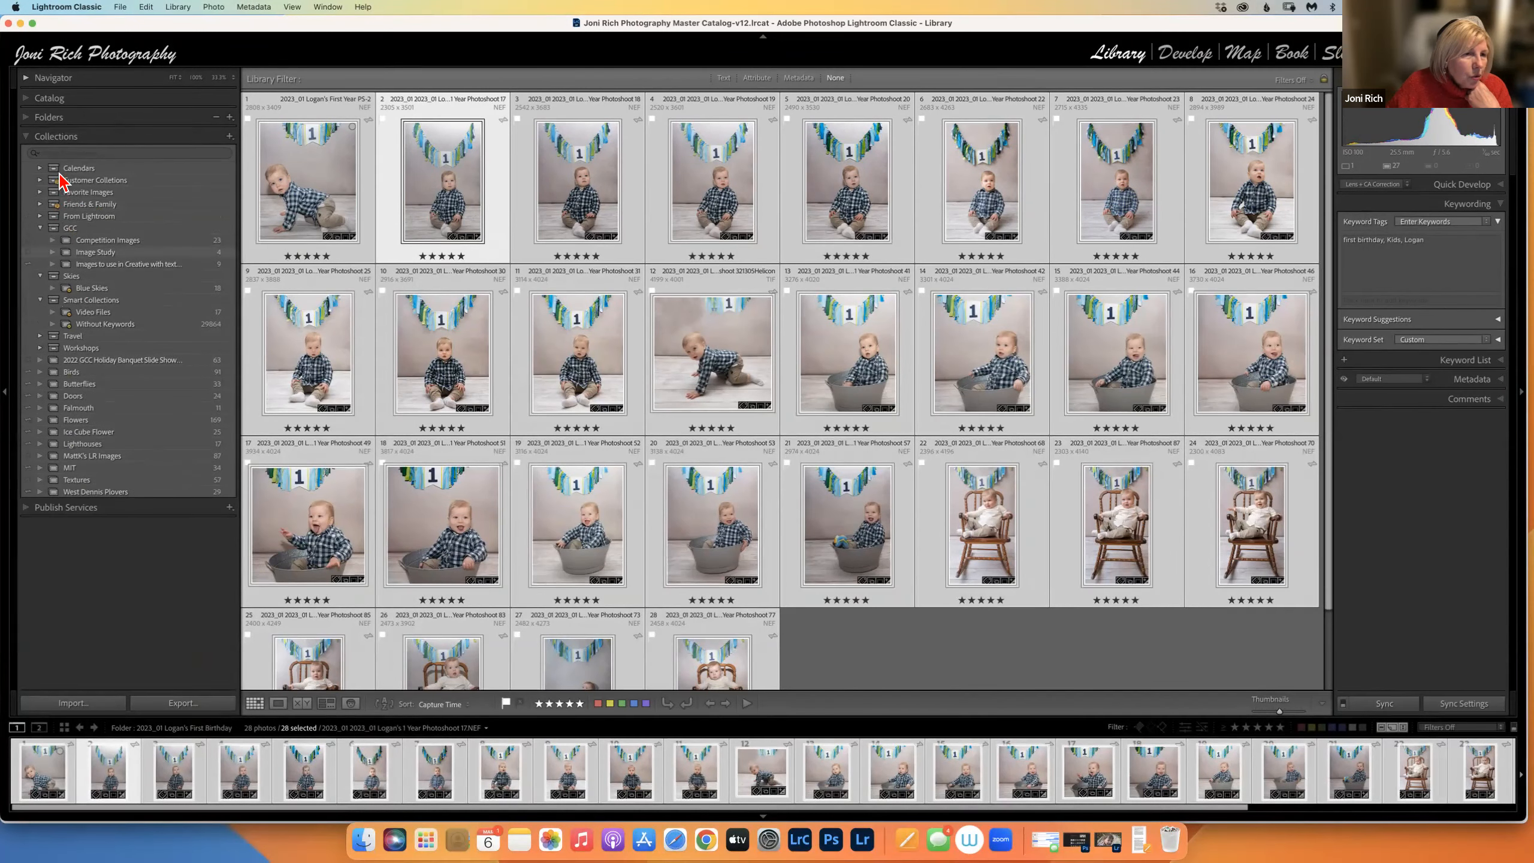
{"action": "left_click", "coordinate": [41, 228]}
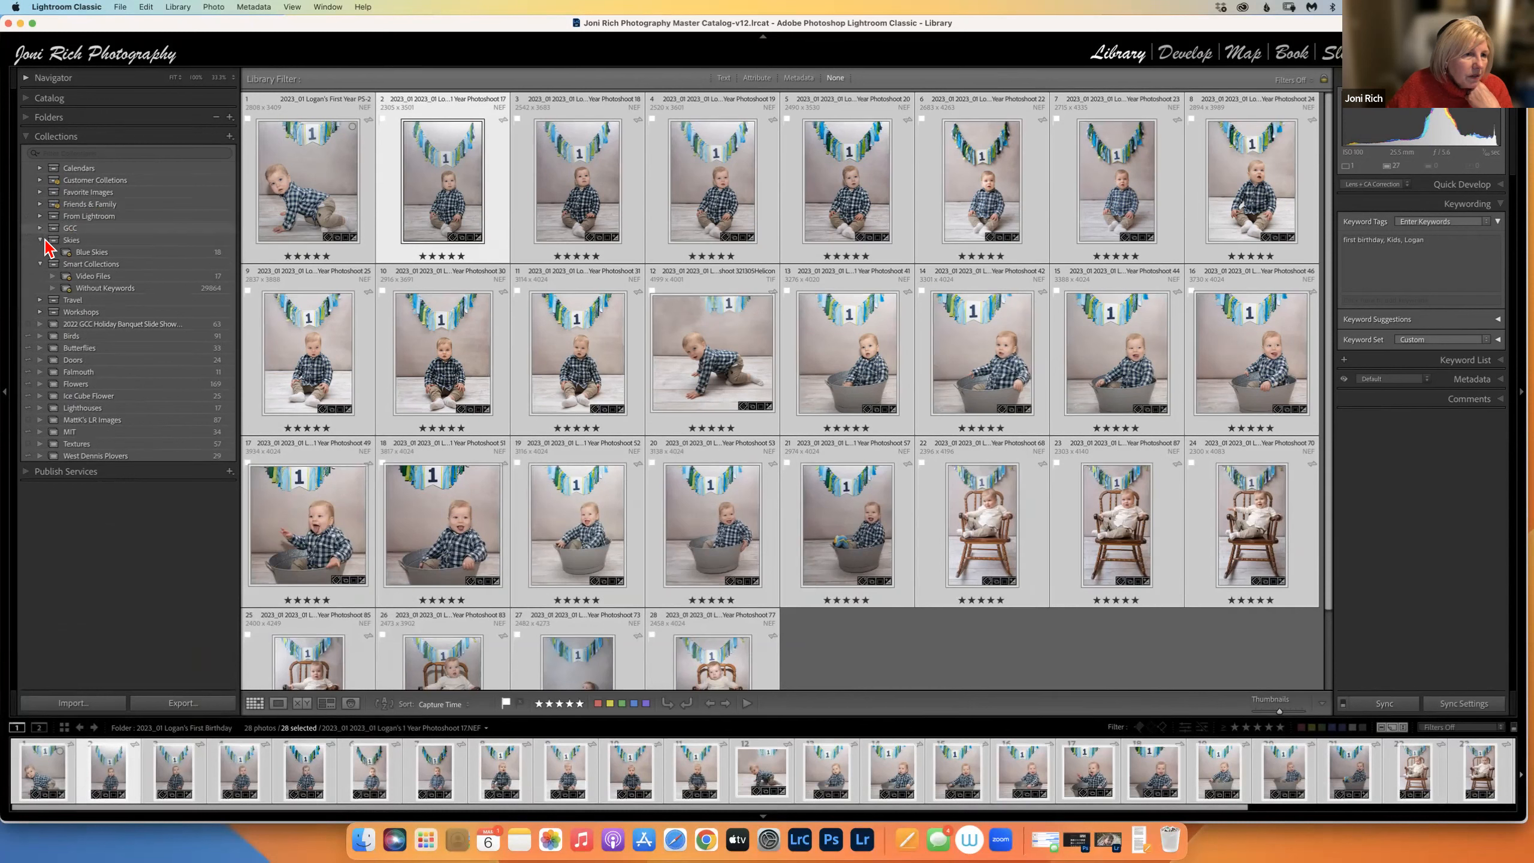
{"action": "left_click", "coordinate": [41, 240]}
{"action": "left_click", "coordinate": [41, 252]}
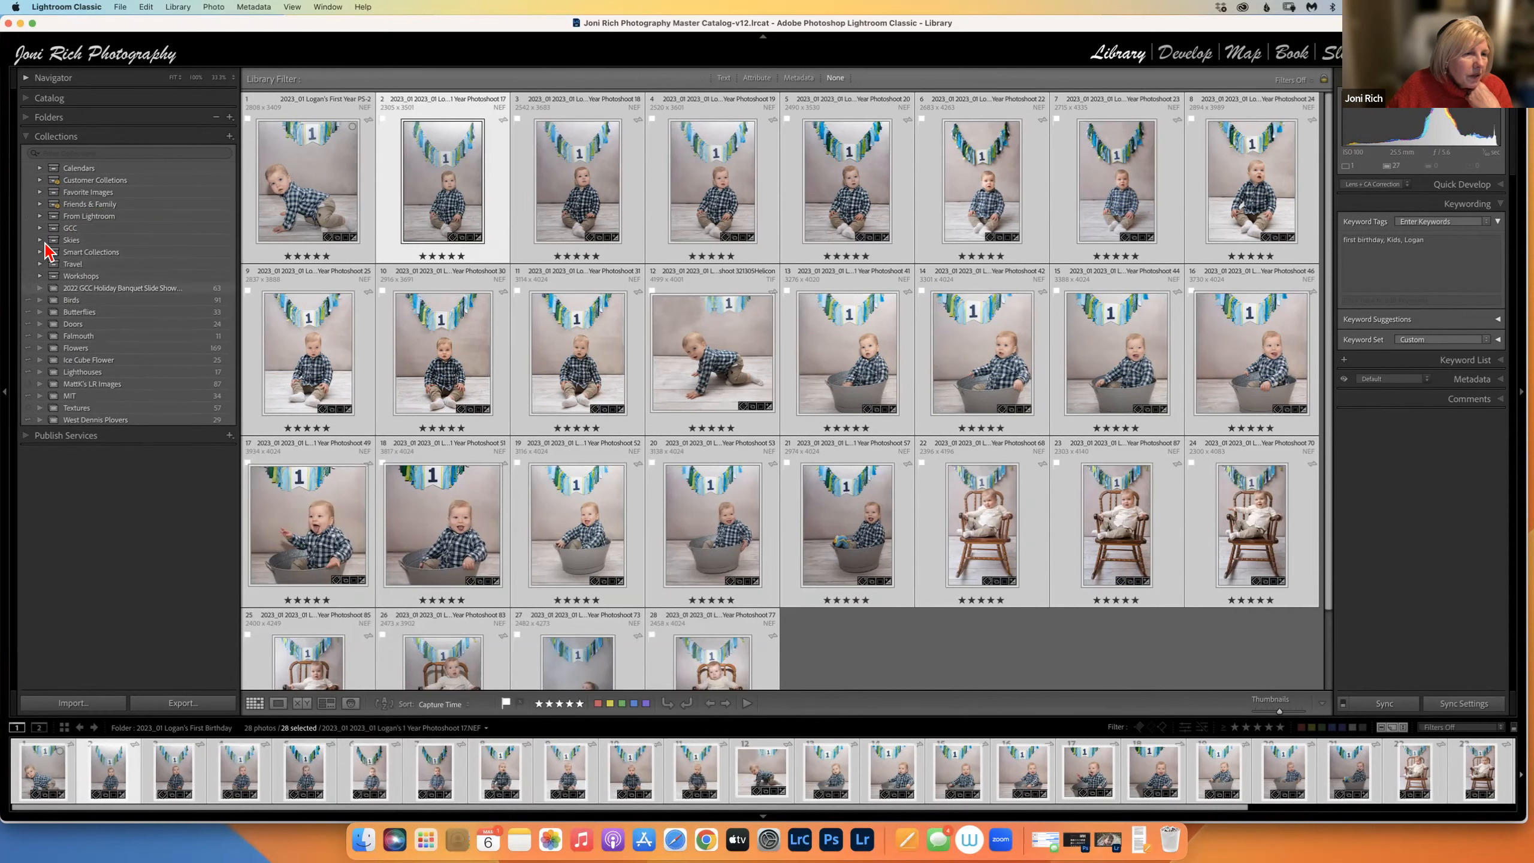
{"action": "left_click", "coordinate": [40, 204]}
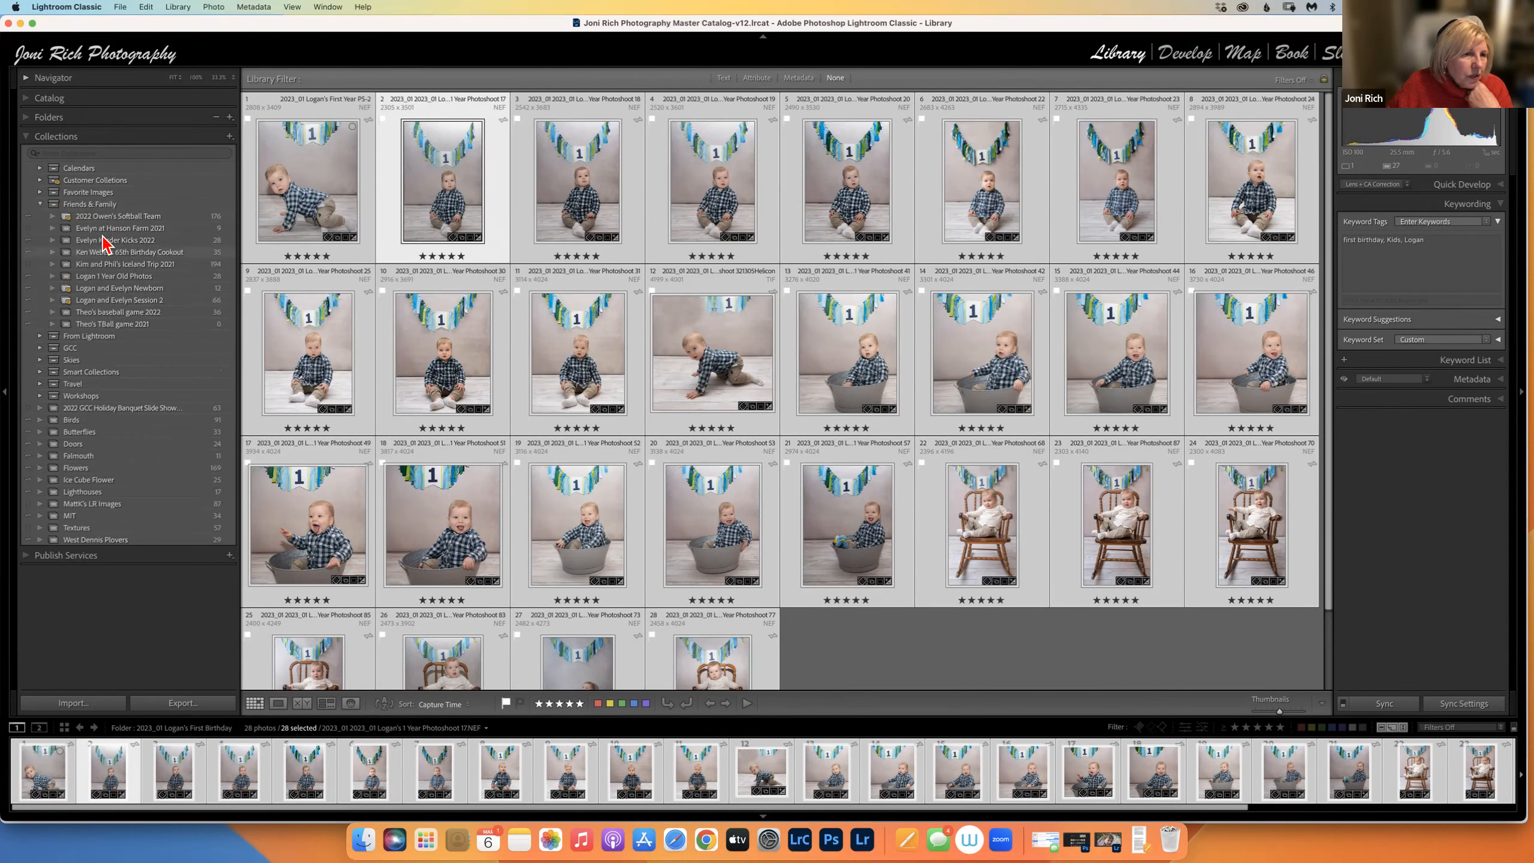
{"action": "left_click", "coordinate": [40, 205]}
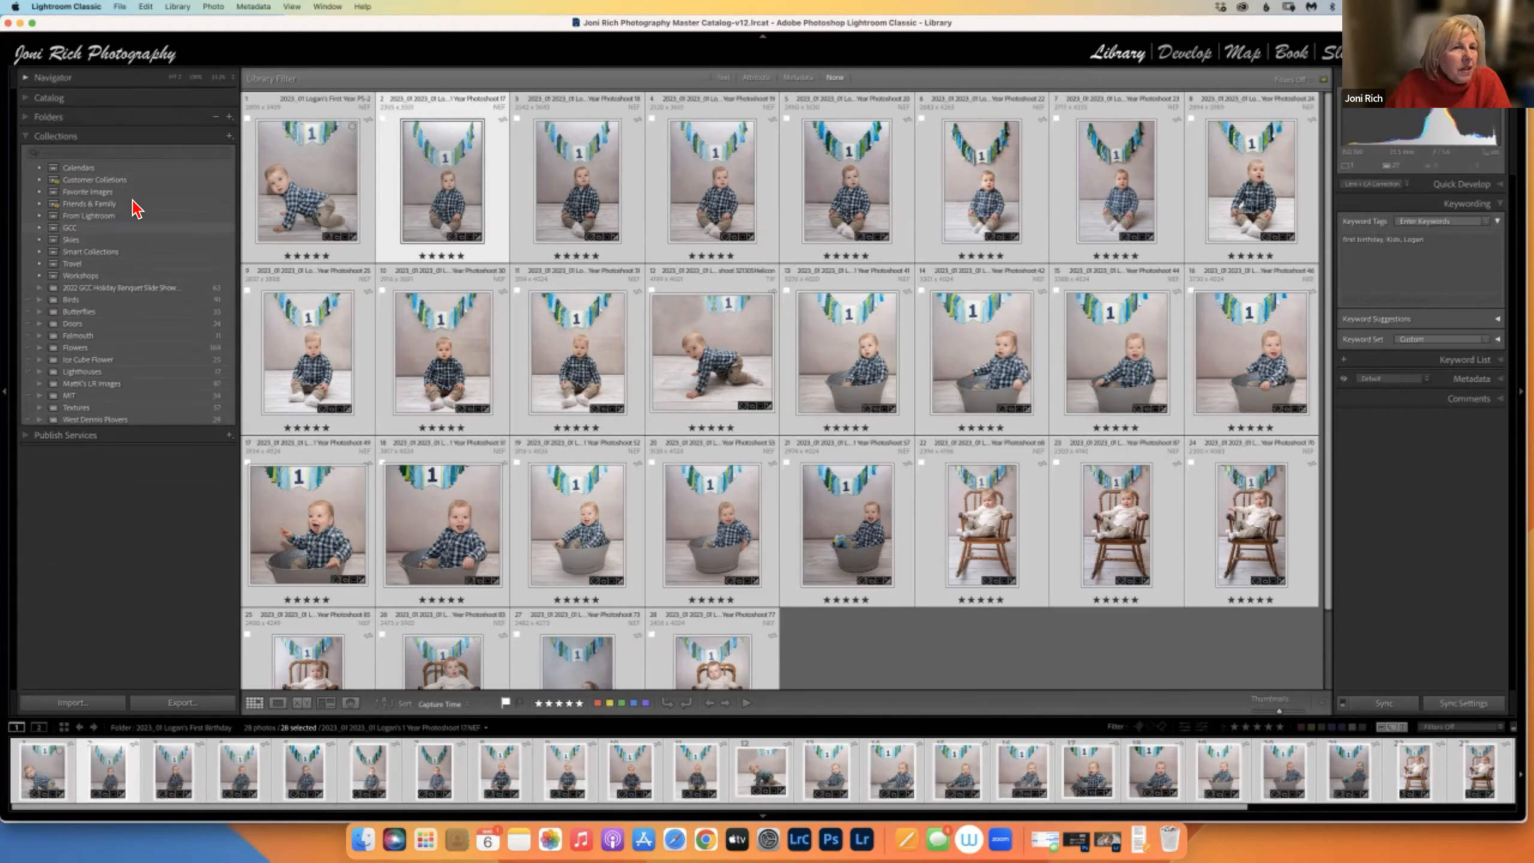
{"action": "left_click", "coordinate": [229, 137]}
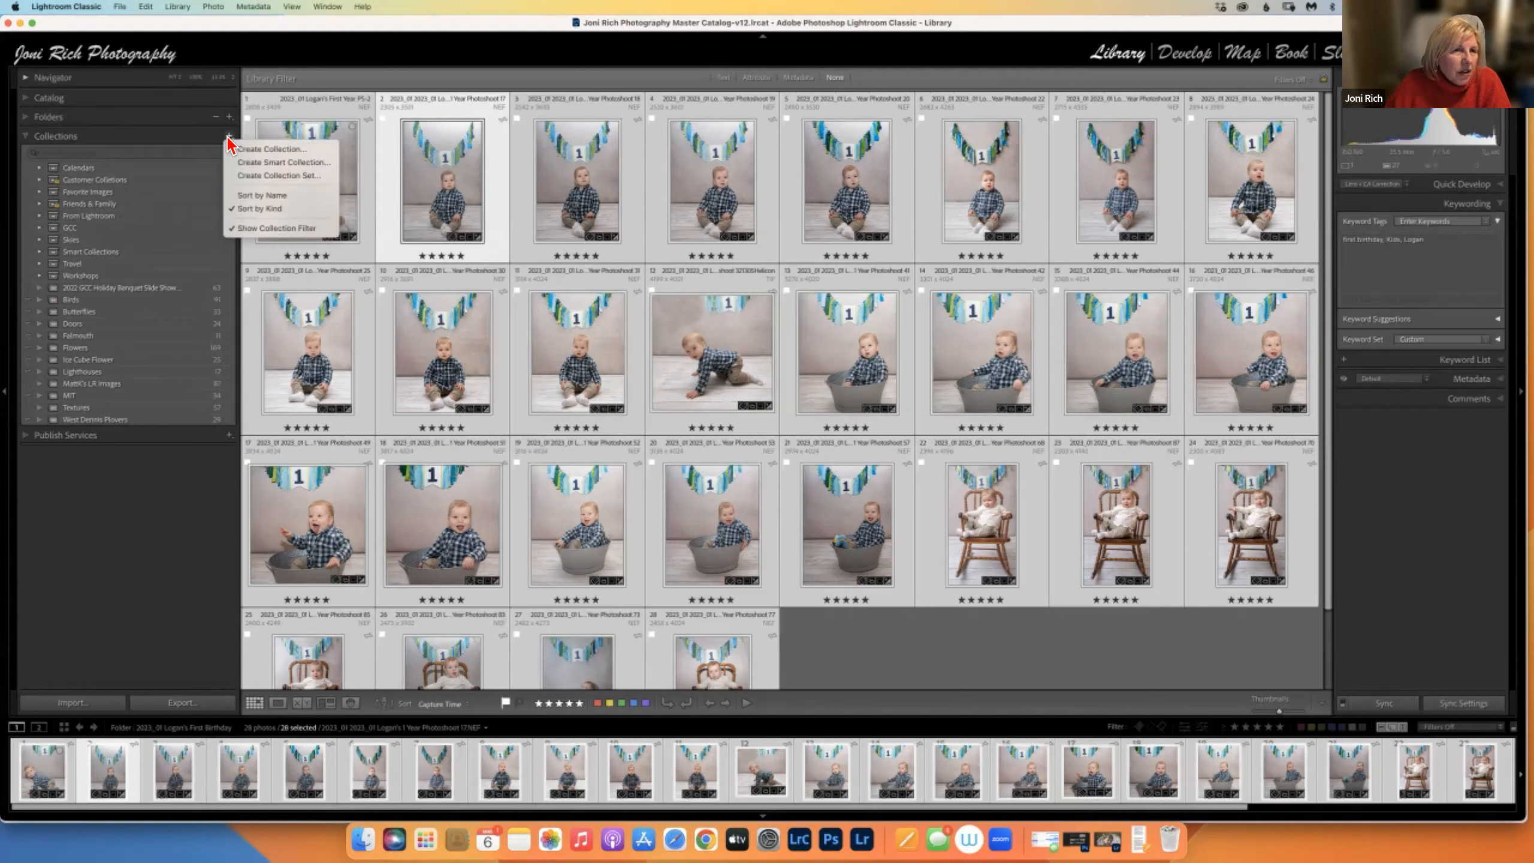
{"action": "left_click", "coordinate": [128, 152]}
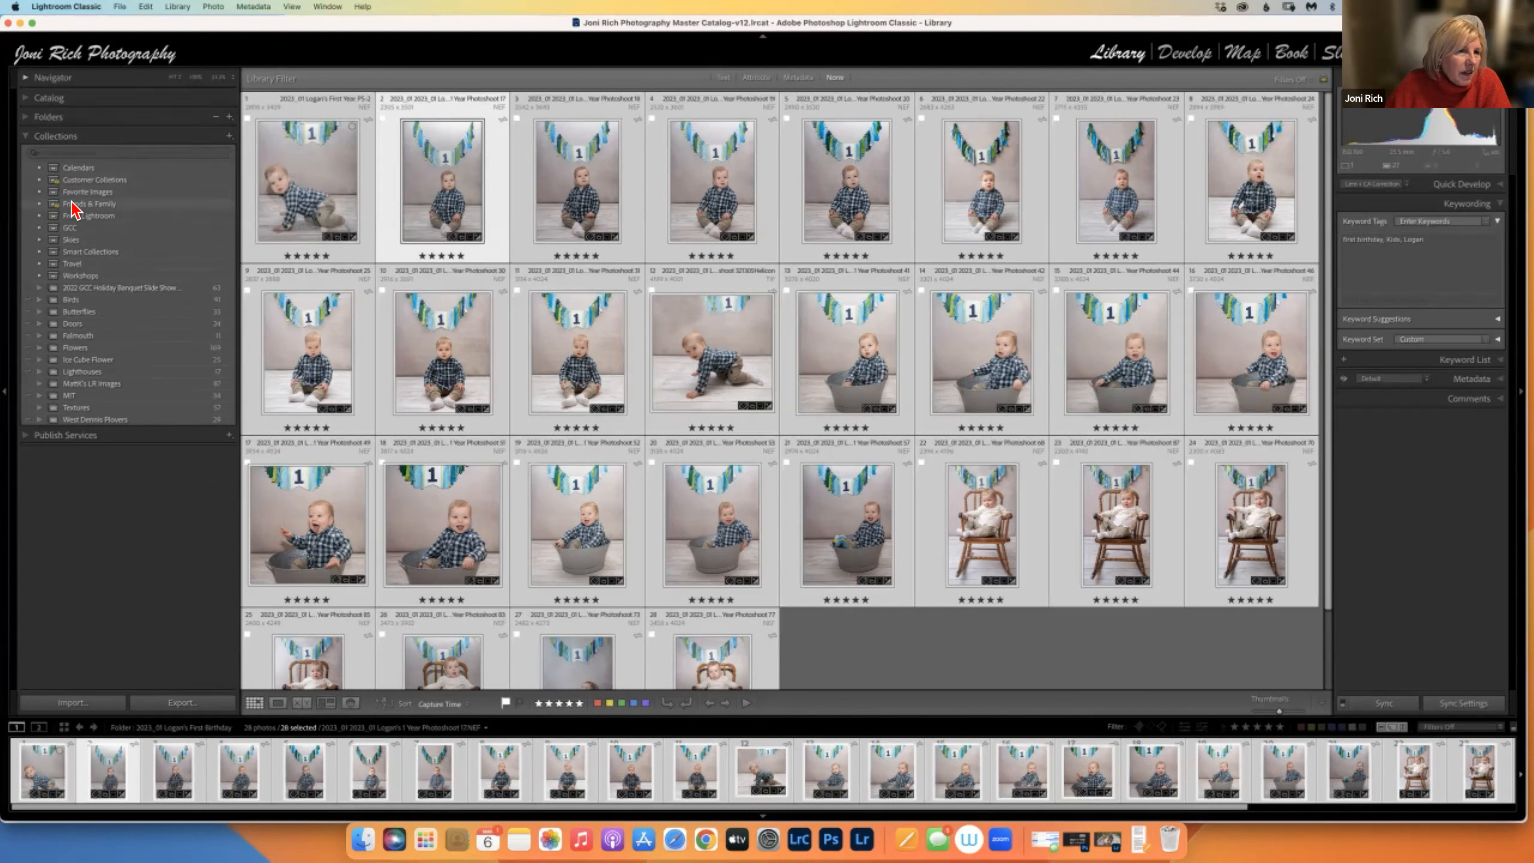
{"action": "left_click", "coordinate": [40, 204]}
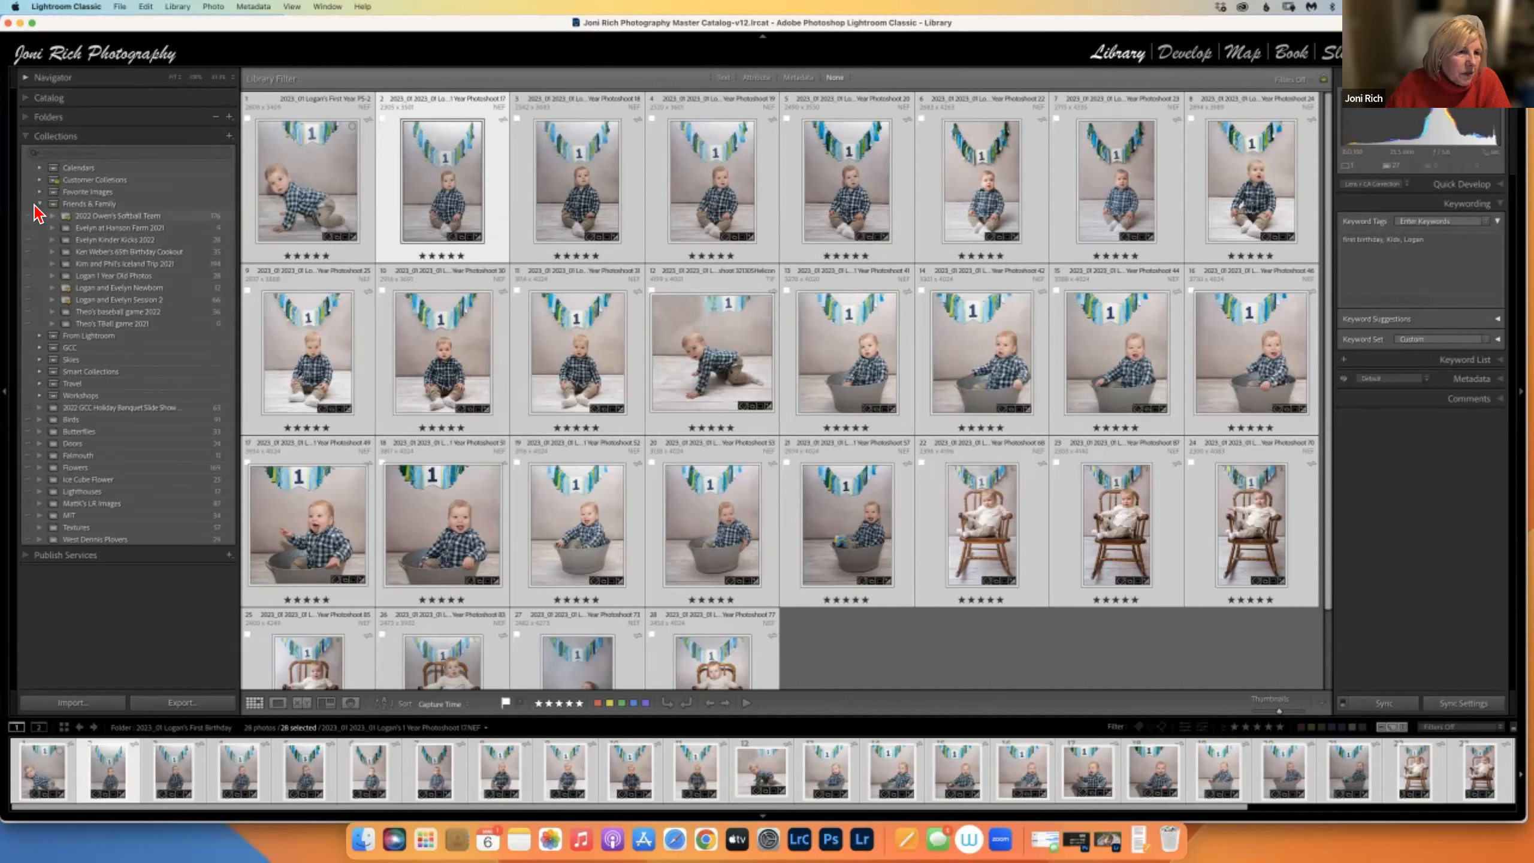
{"action": "left_click", "coordinate": [40, 204]}
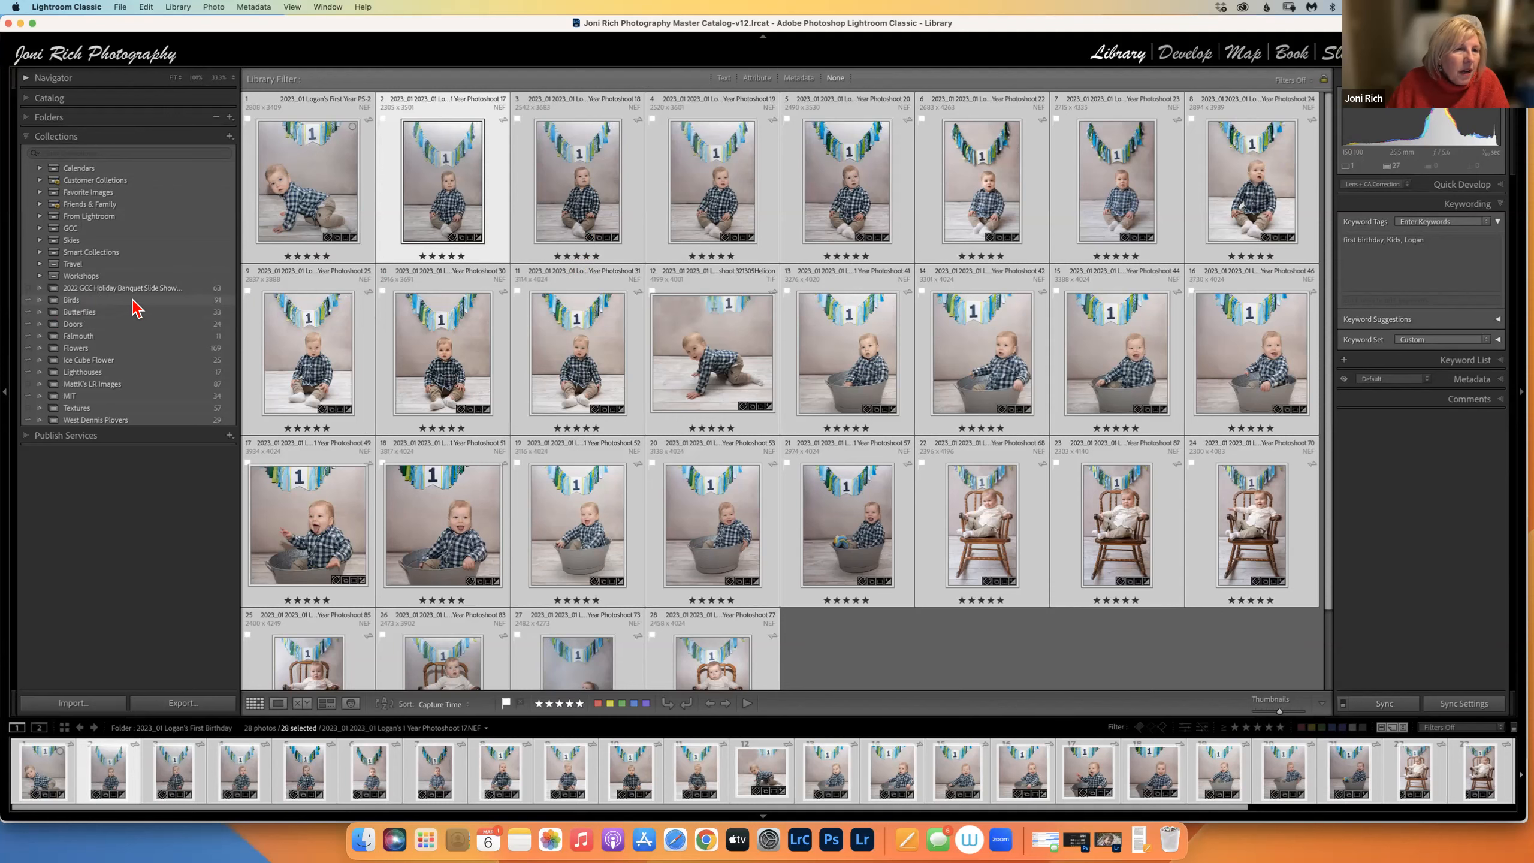
Switch from the Birds collection to the 63-photo 2022 GCC Holiday Banquet Slide Show collection.
{"action": "left_click", "coordinate": [133, 299]}
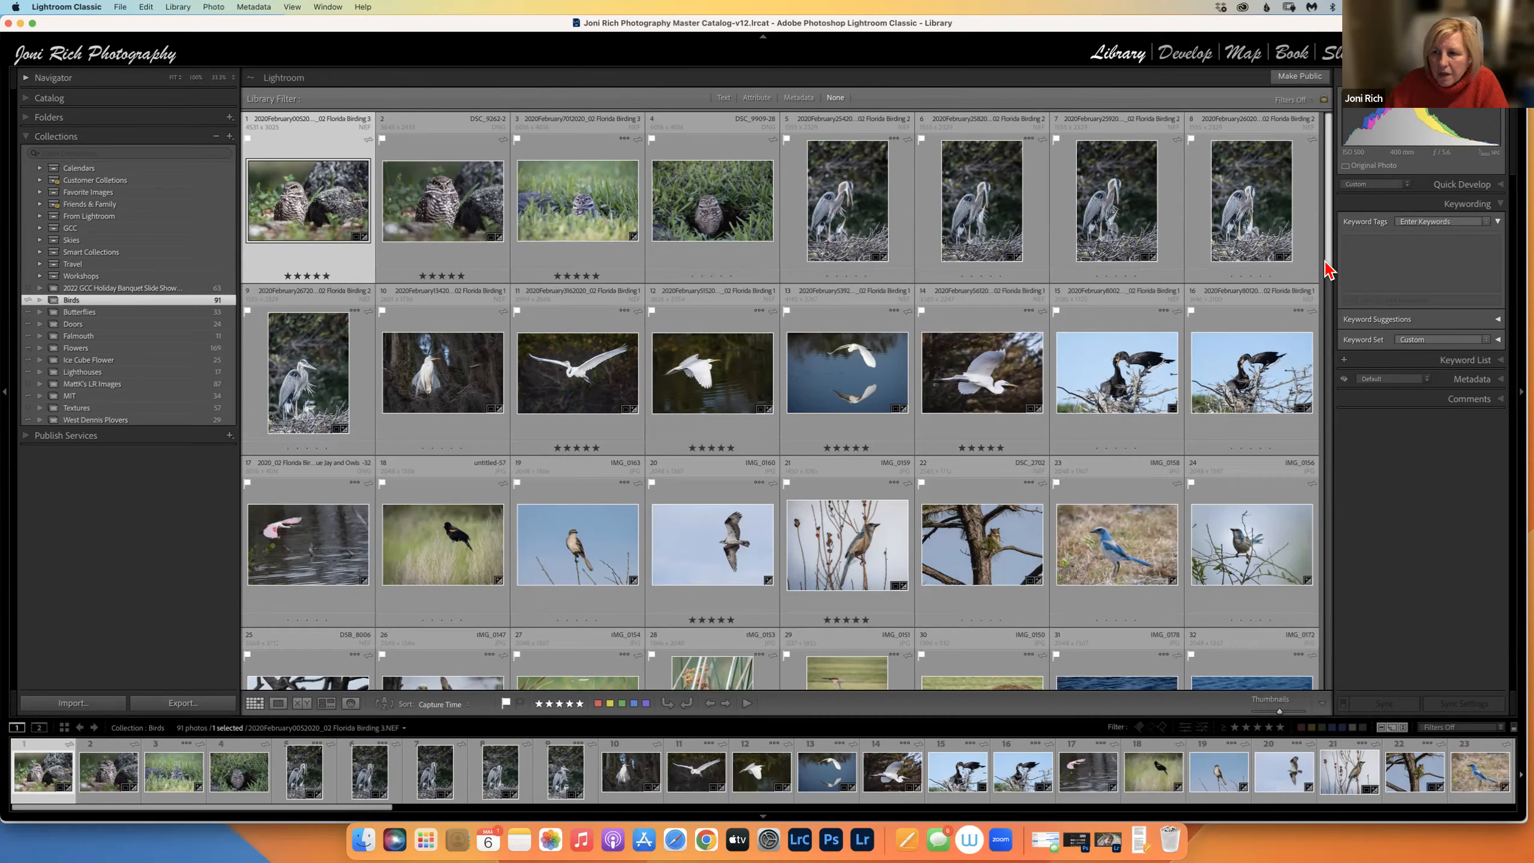
{"action": "scroll", "coordinate": [1301, 486], "scroll_direction": "down", "scroll_amount": 10}
{"action": "scroll", "coordinate": [1328, 453], "scroll_direction": "up", "scroll_amount": 10}
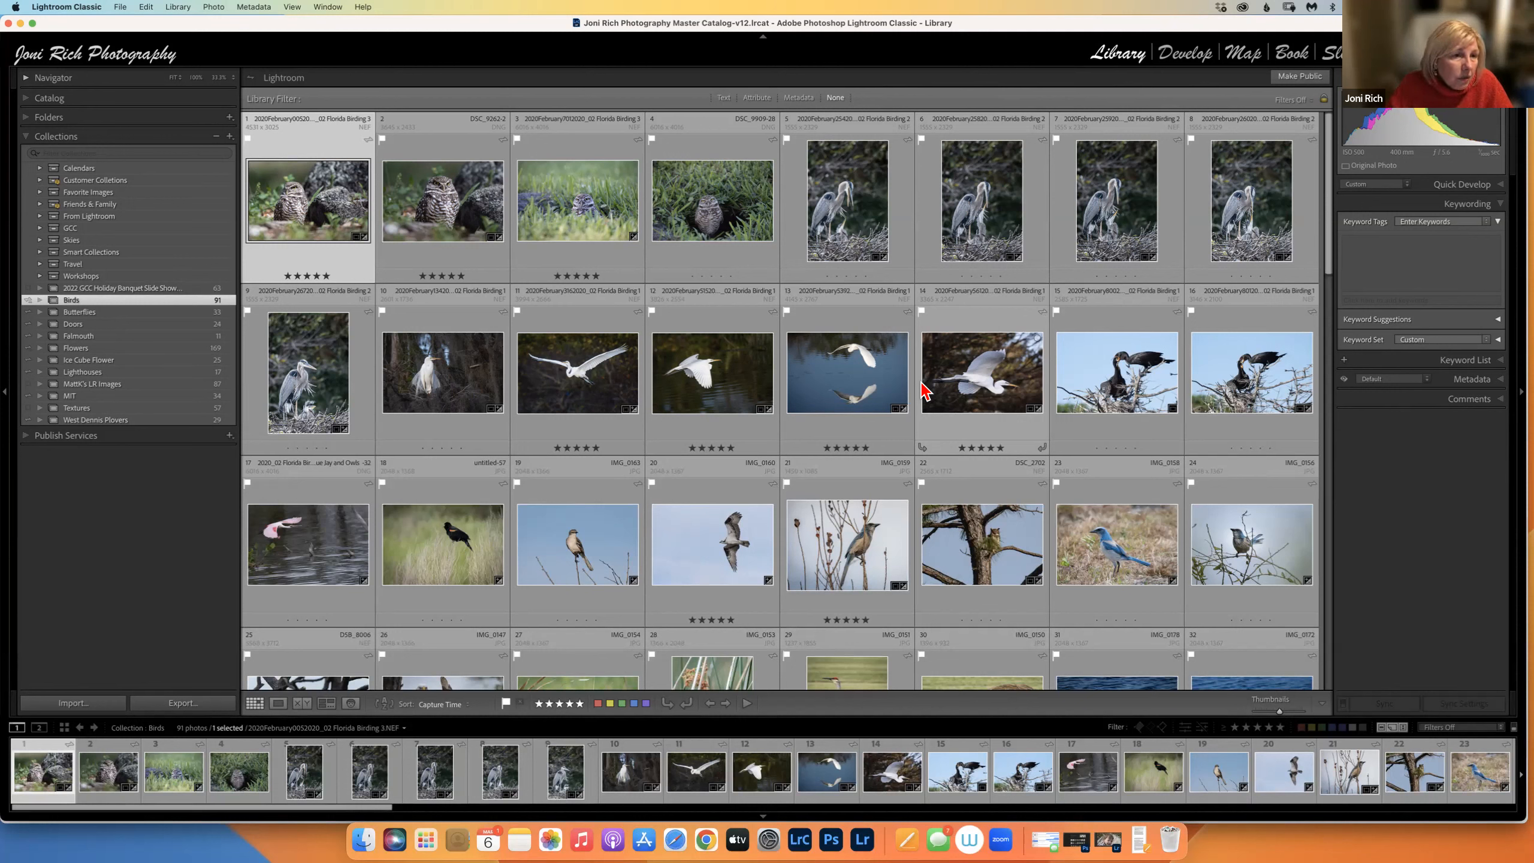
{"action": "left_click", "coordinate": [146, 289]}
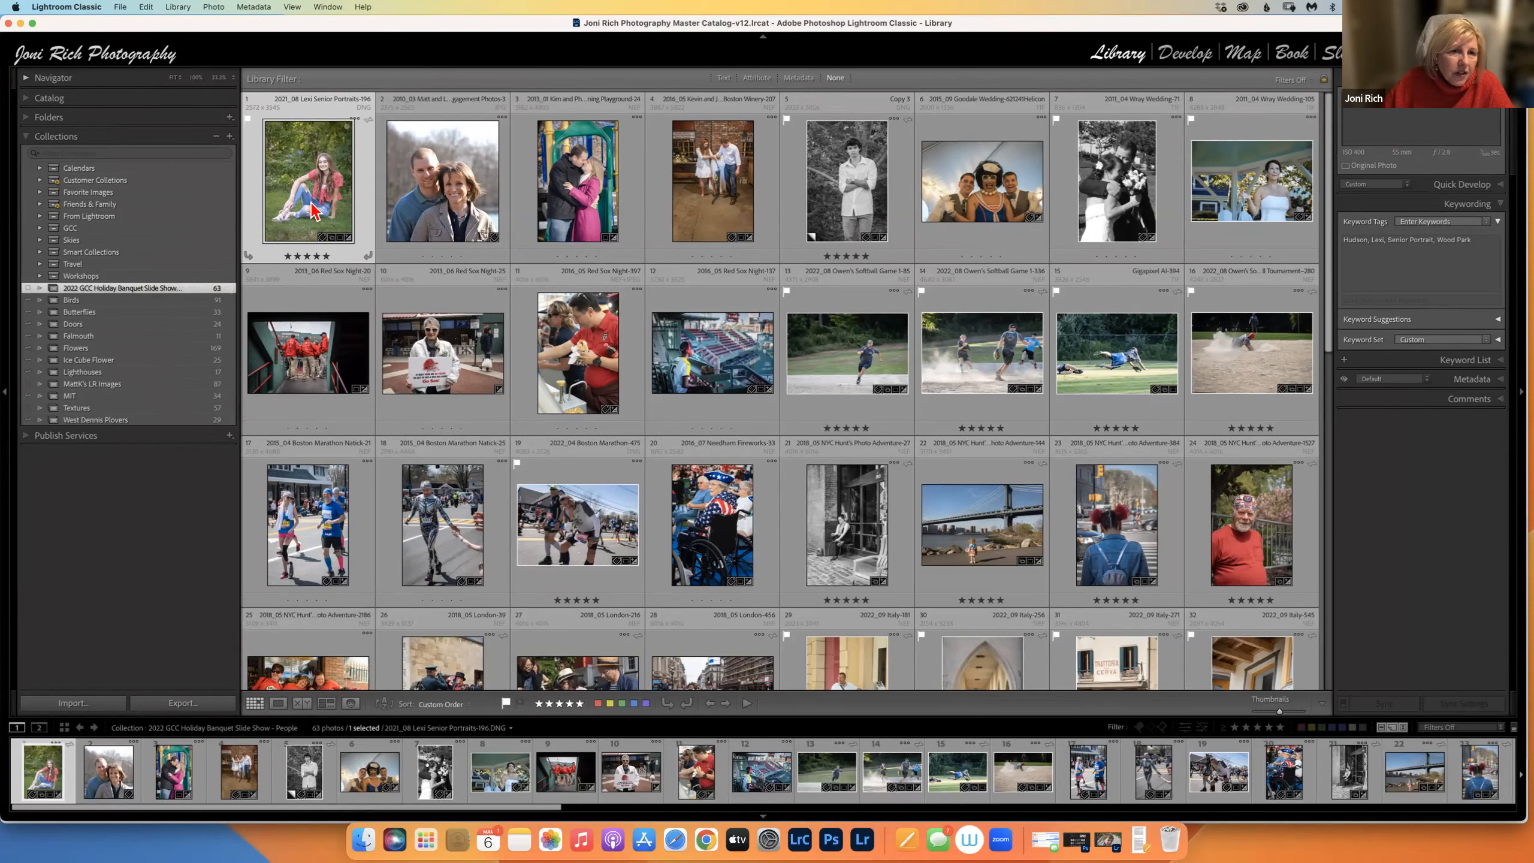
{"action": "key", "text": "d"}
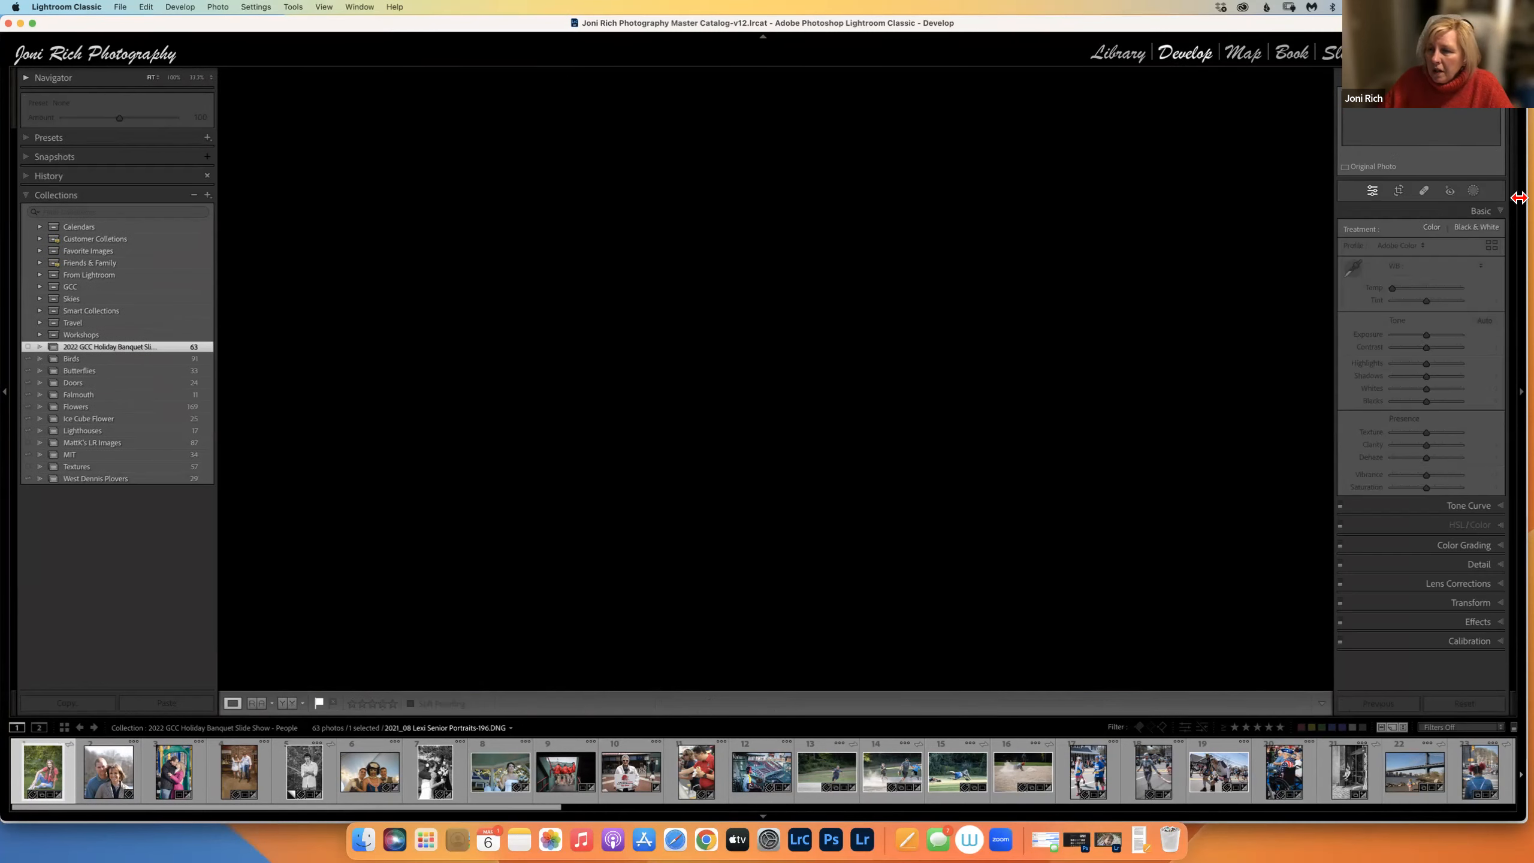
Convert the seated senior portrait to Black & White, then return to Library with Folders expanded.
{"action": "left_click", "coordinate": [1477, 227]}
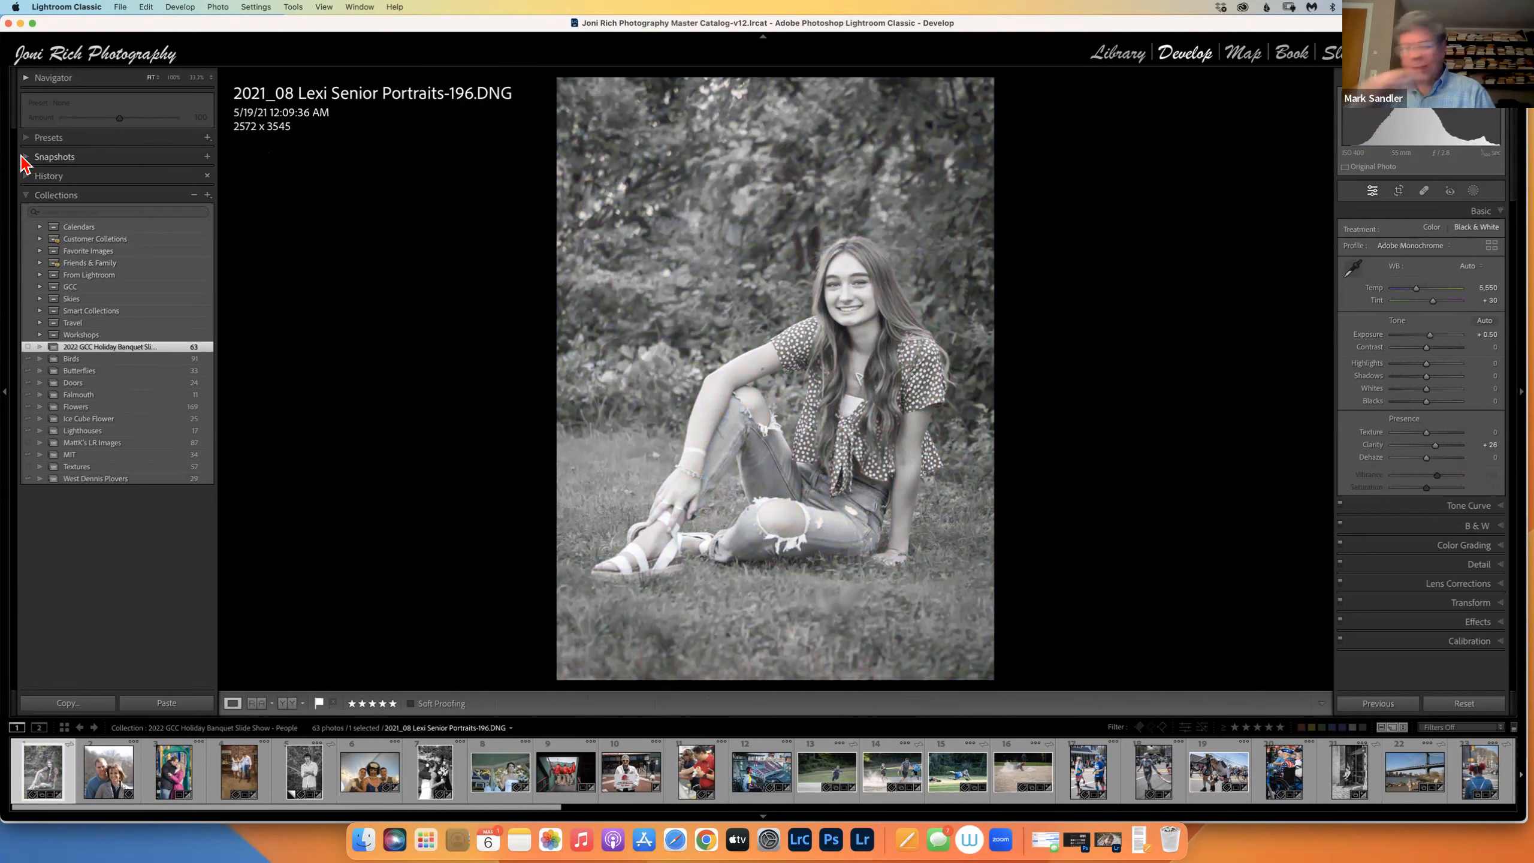
{"action": "left_click", "coordinate": [1118, 53]}
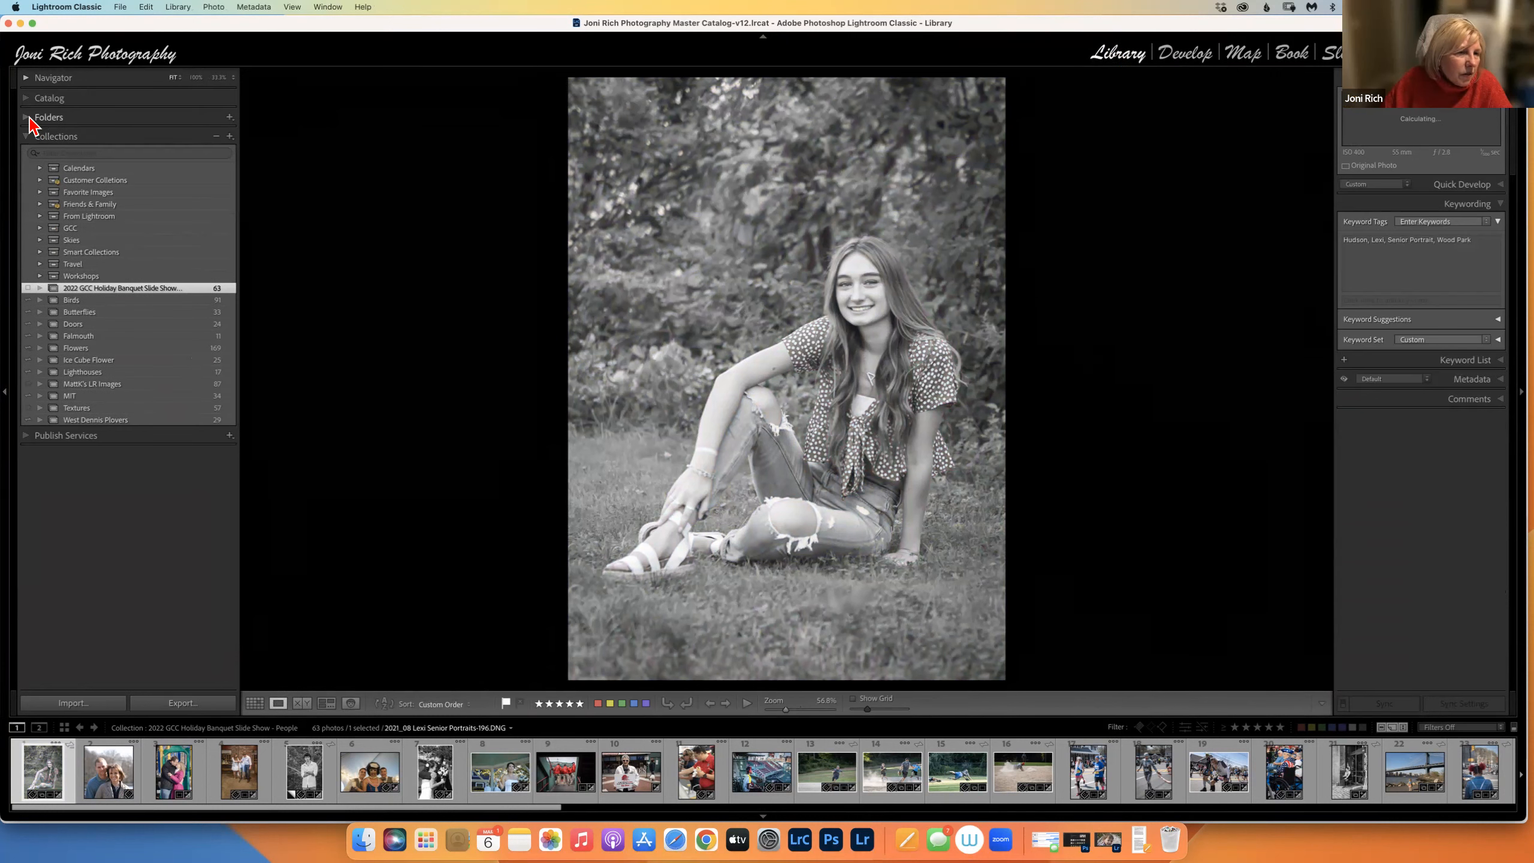
{"action": "left_click", "coordinate": [42, 118]}
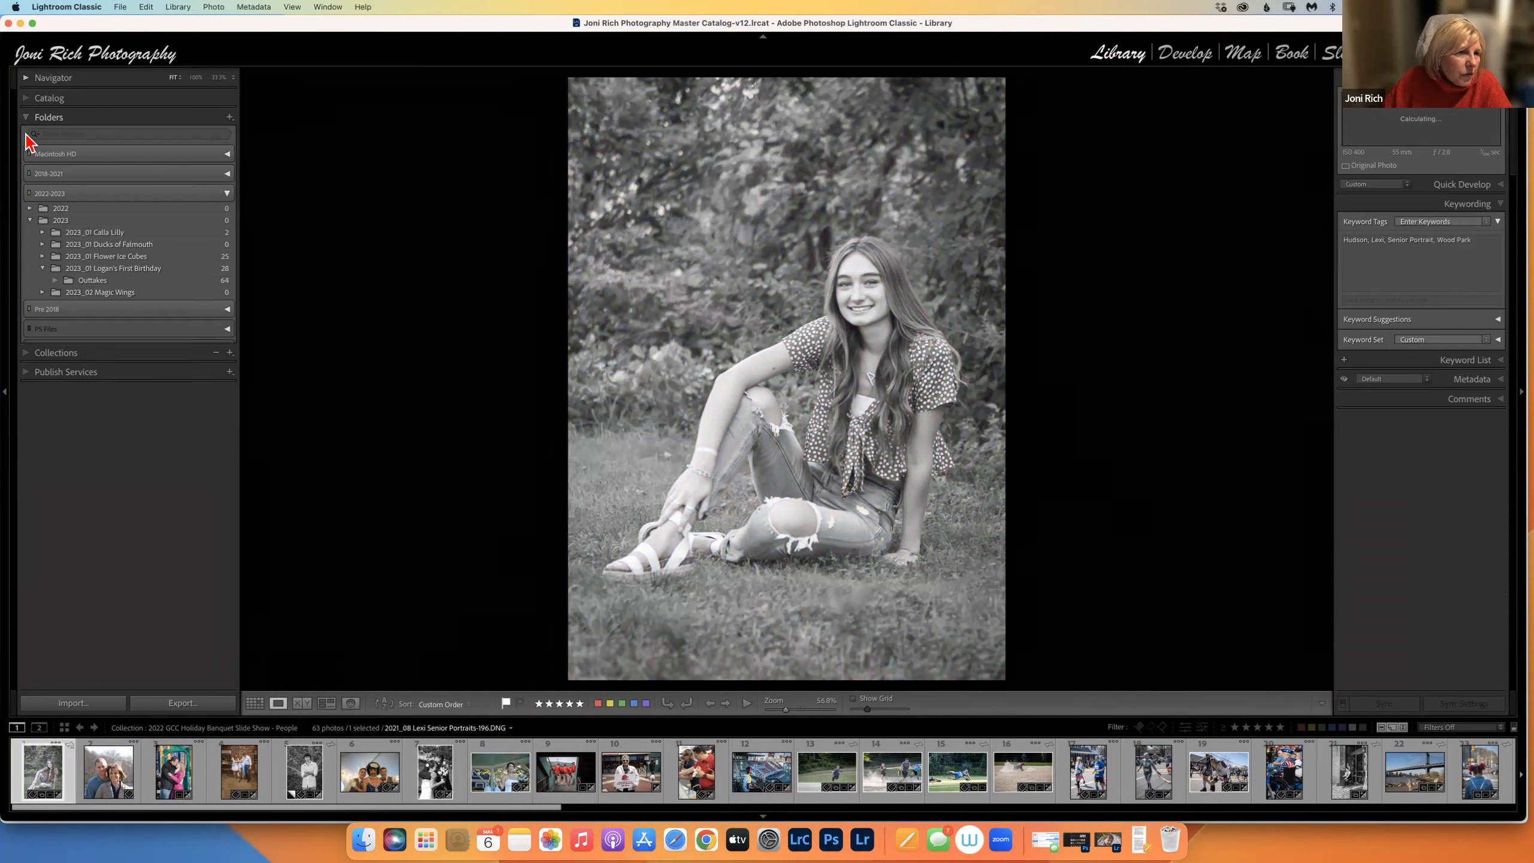
Expand the 2018-2021 folders to 2021 and jump to the portrait's 38-photo senior portraits folder.
{"action": "left_click", "coordinate": [227, 175]}
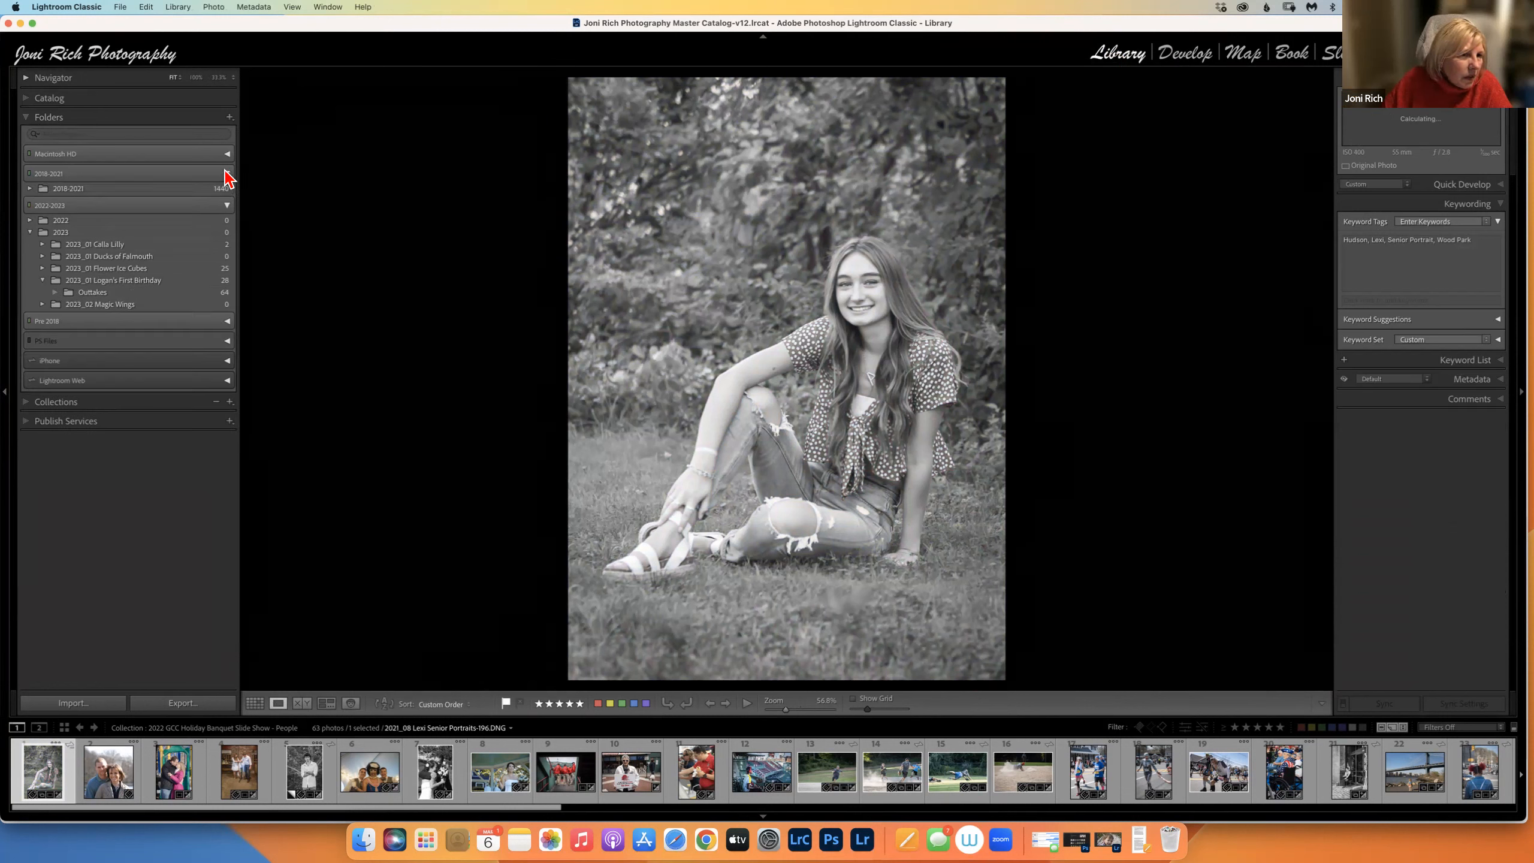
{"action": "left_click", "coordinate": [30, 188]}
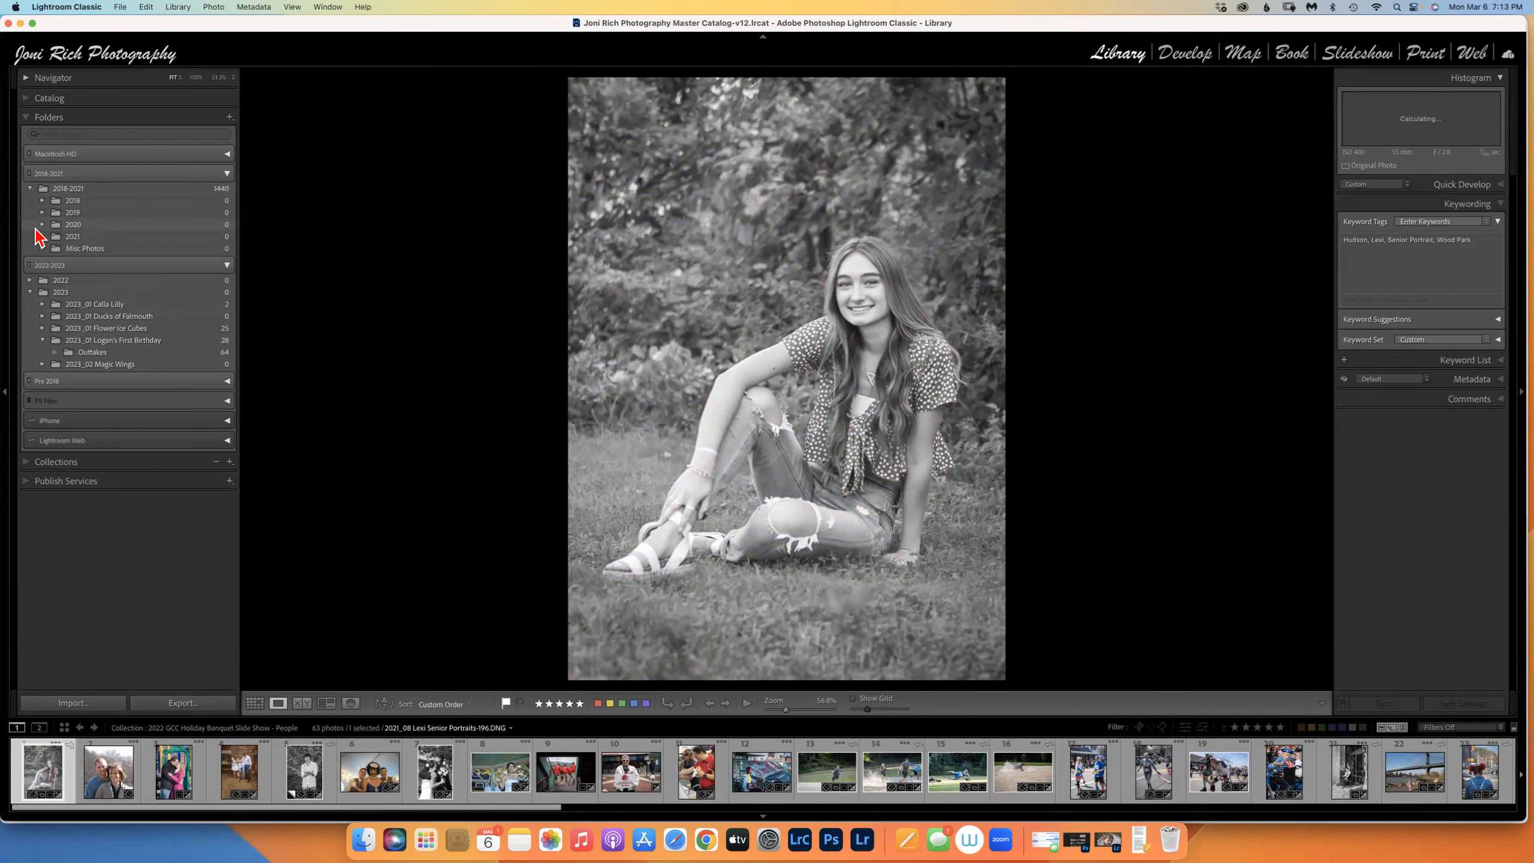
{"action": "left_click", "coordinate": [43, 236]}
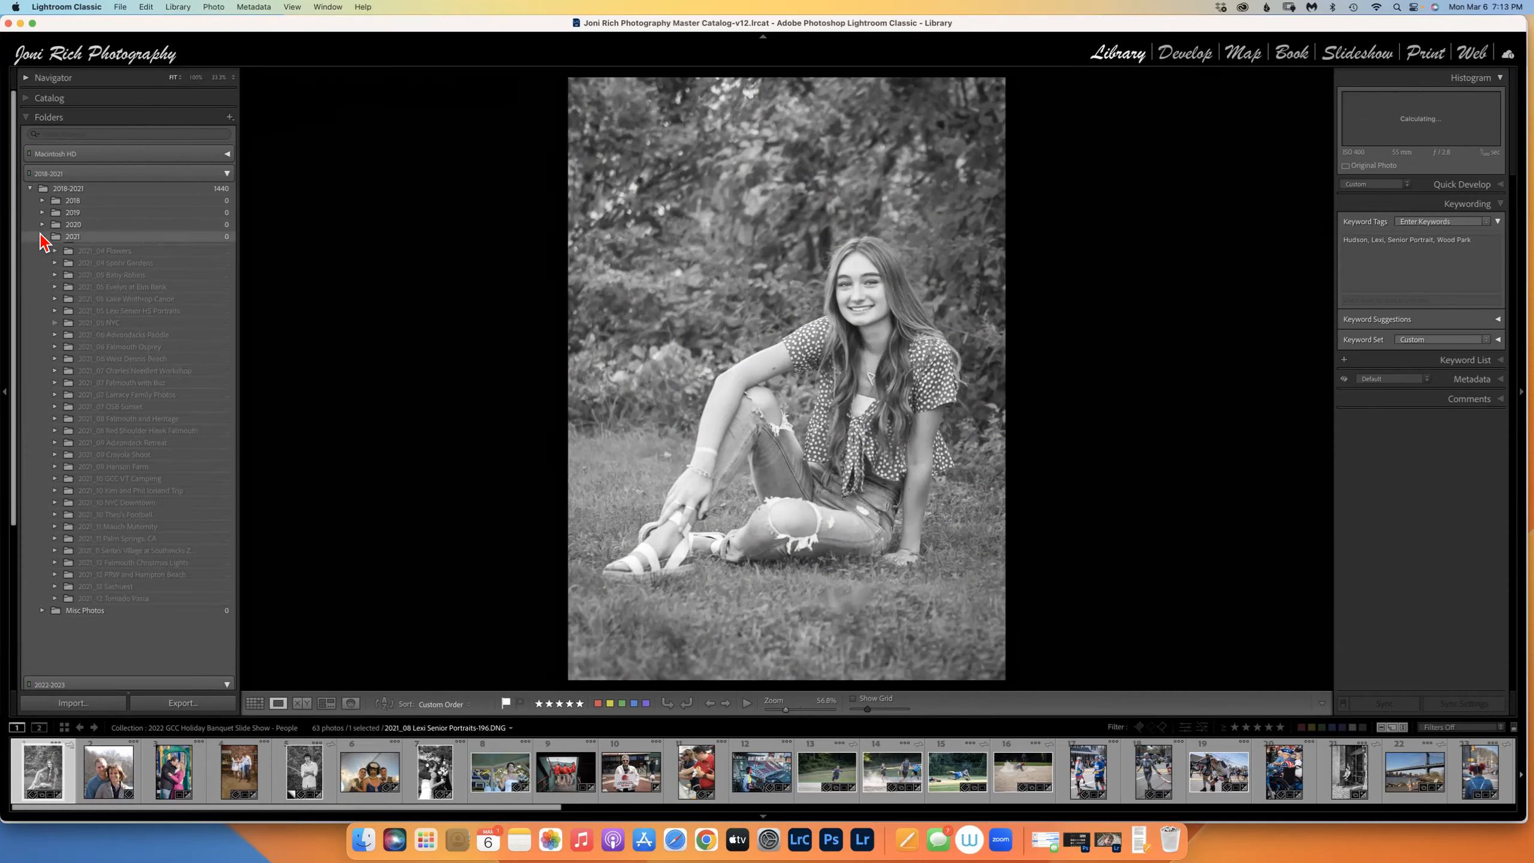
{"action": "right_click", "coordinate": [669, 289]}
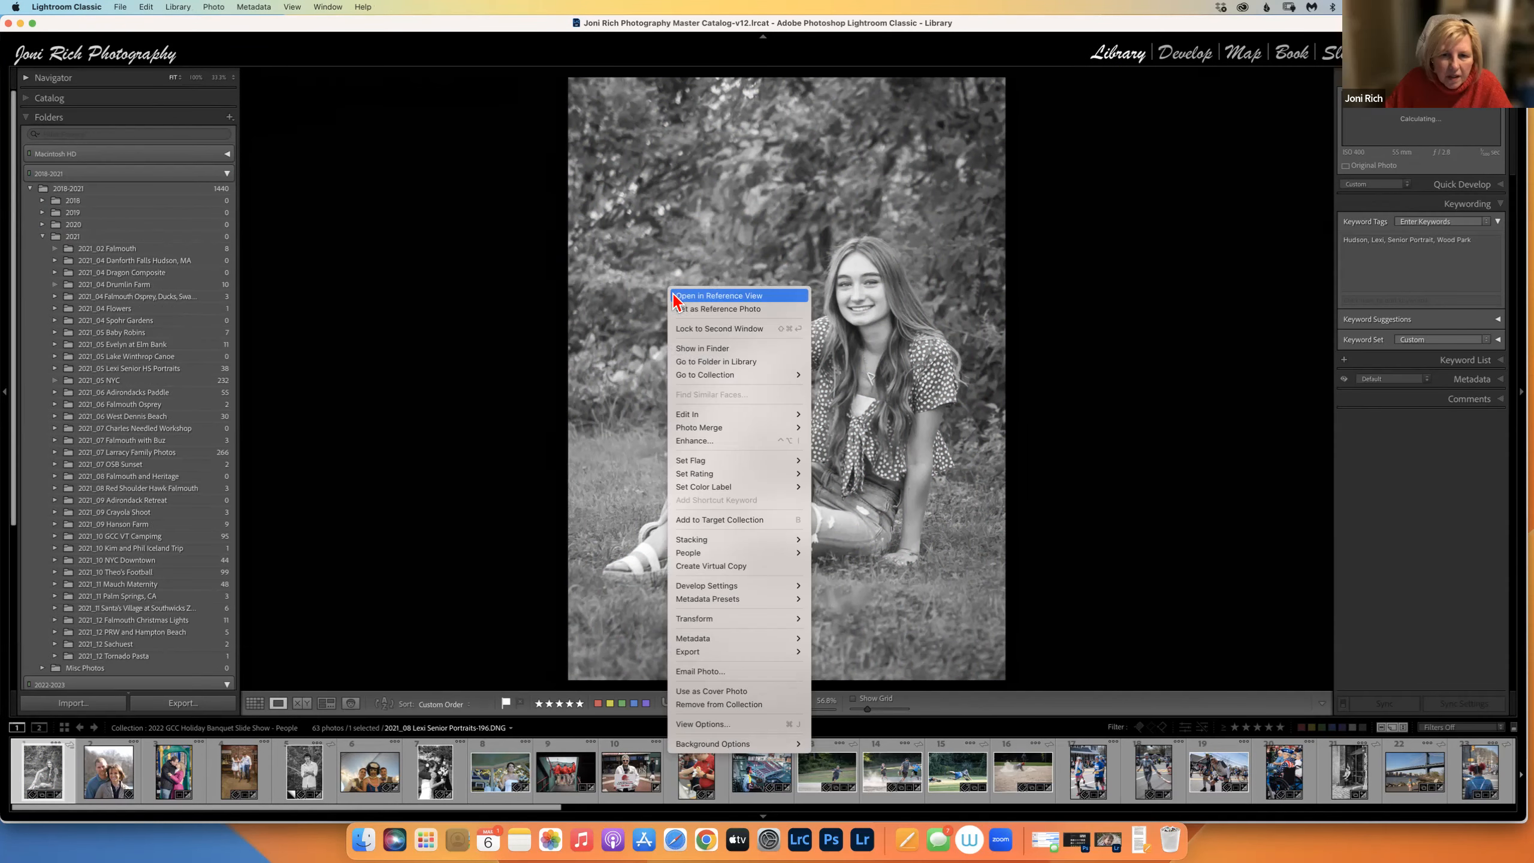
{"action": "left_click", "coordinate": [699, 362]}
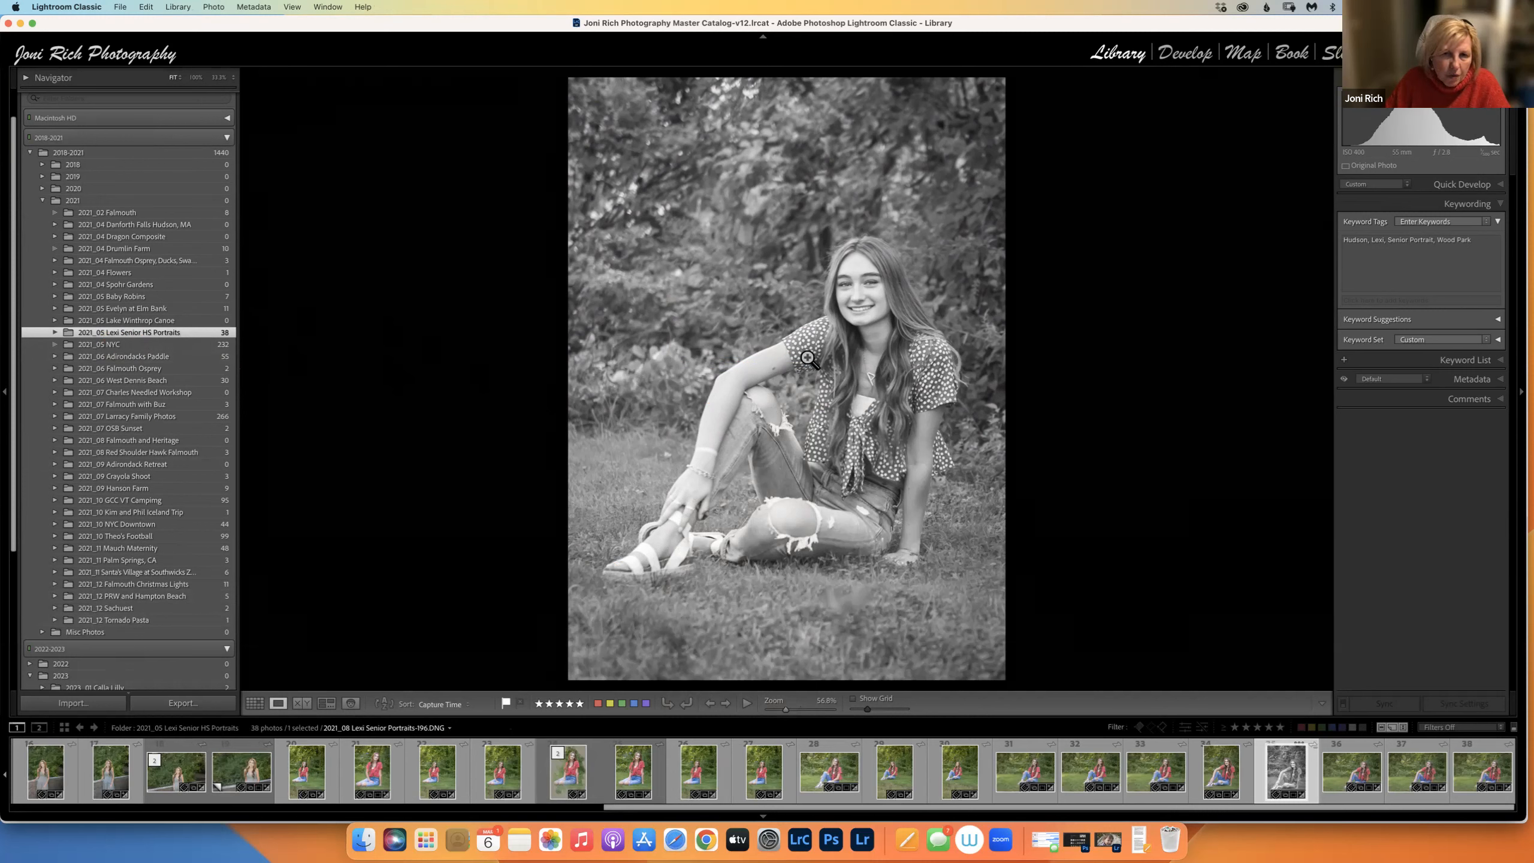
{"action": "left_click", "coordinate": [1185, 58]}
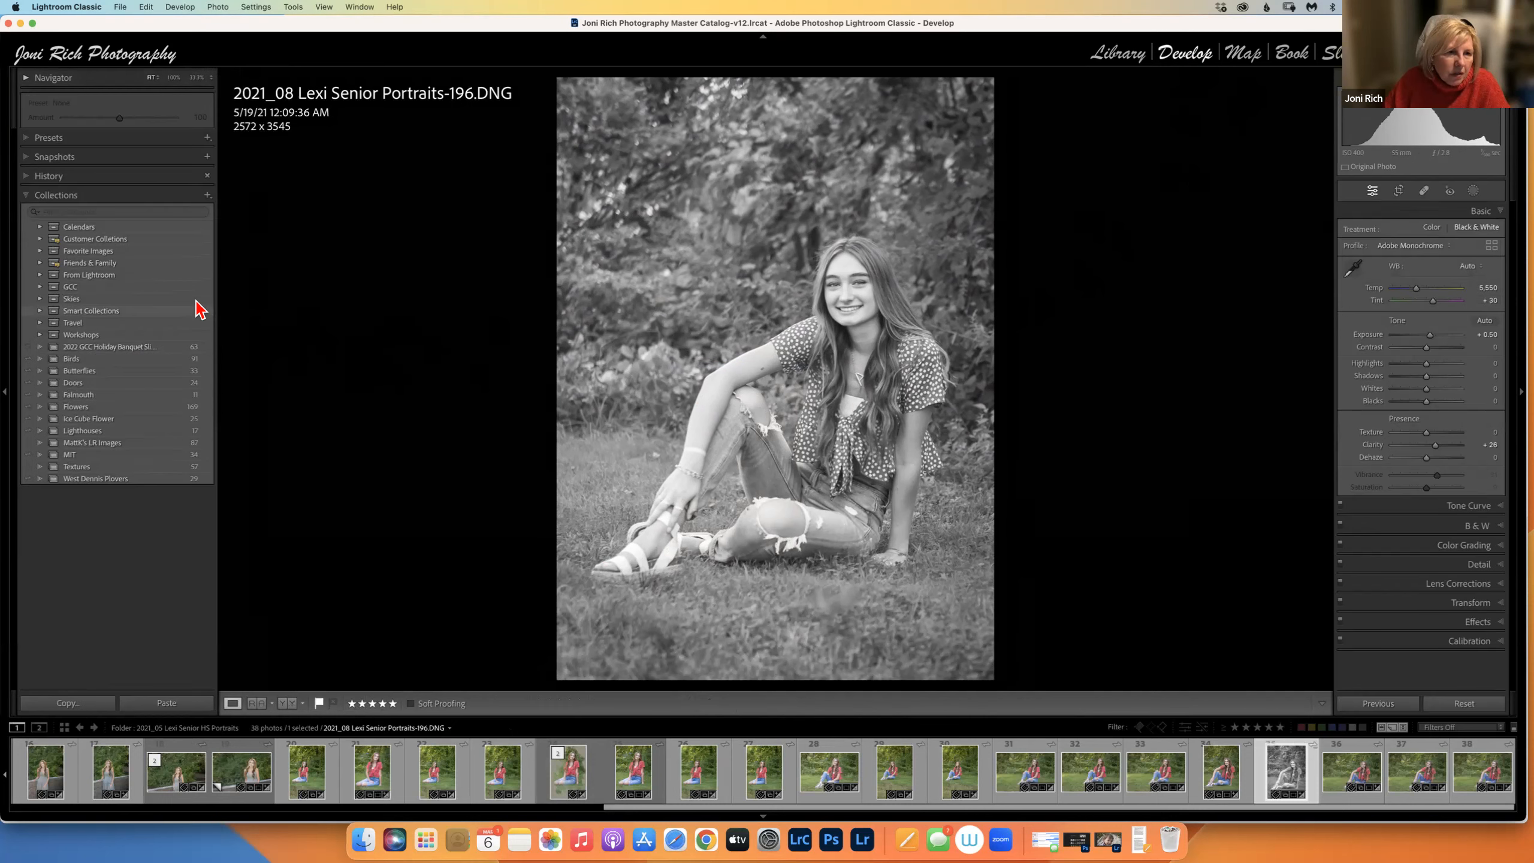
Restore the portrait's colour by reverting to the Export - Hard Drive history step.
{"action": "left_click", "coordinate": [26, 176]}
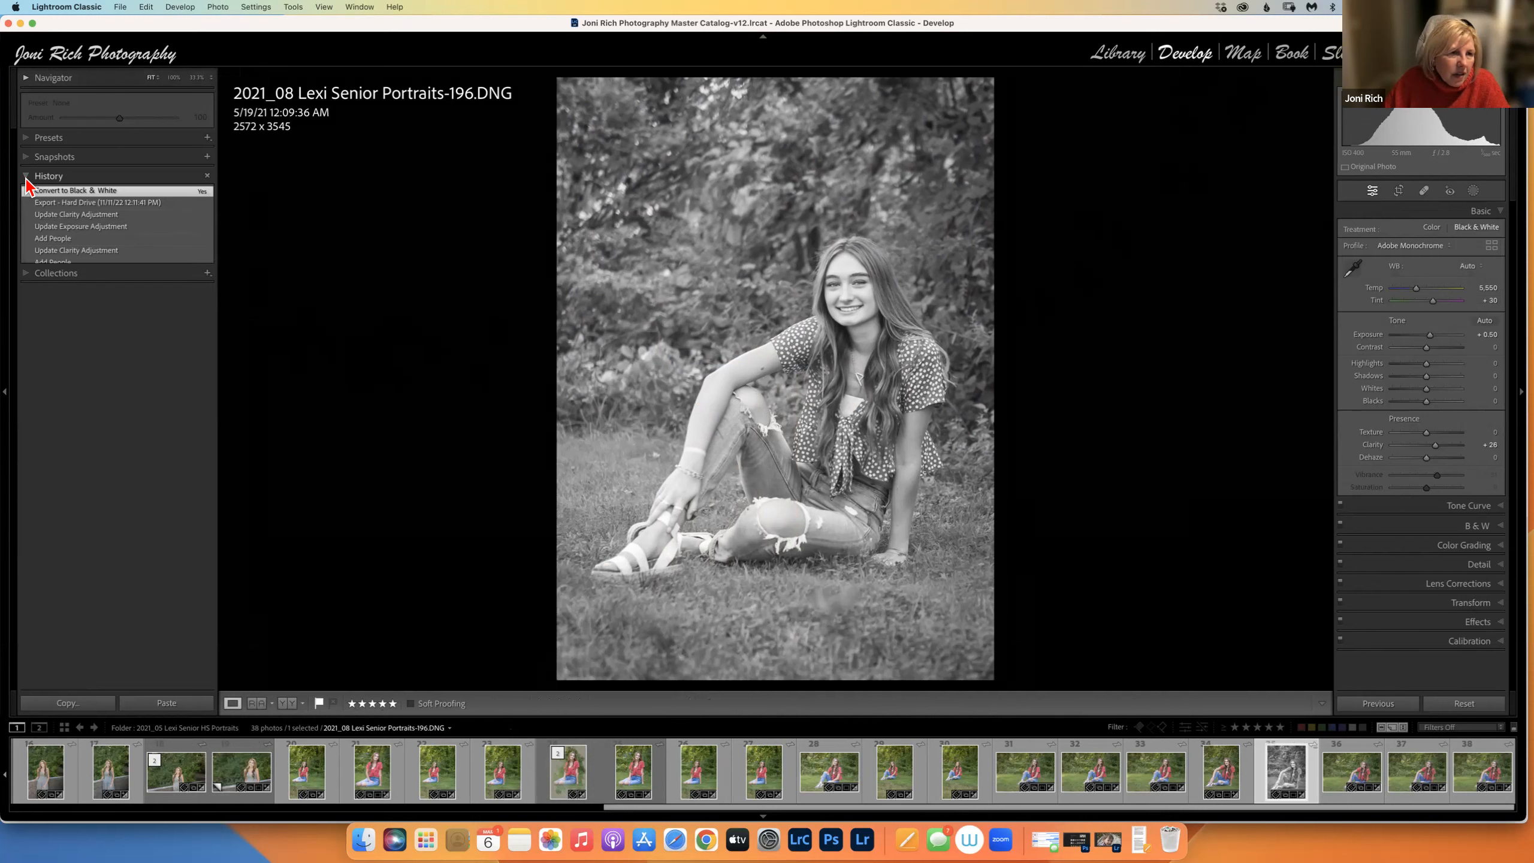
{"action": "left_click", "coordinate": [53, 203]}
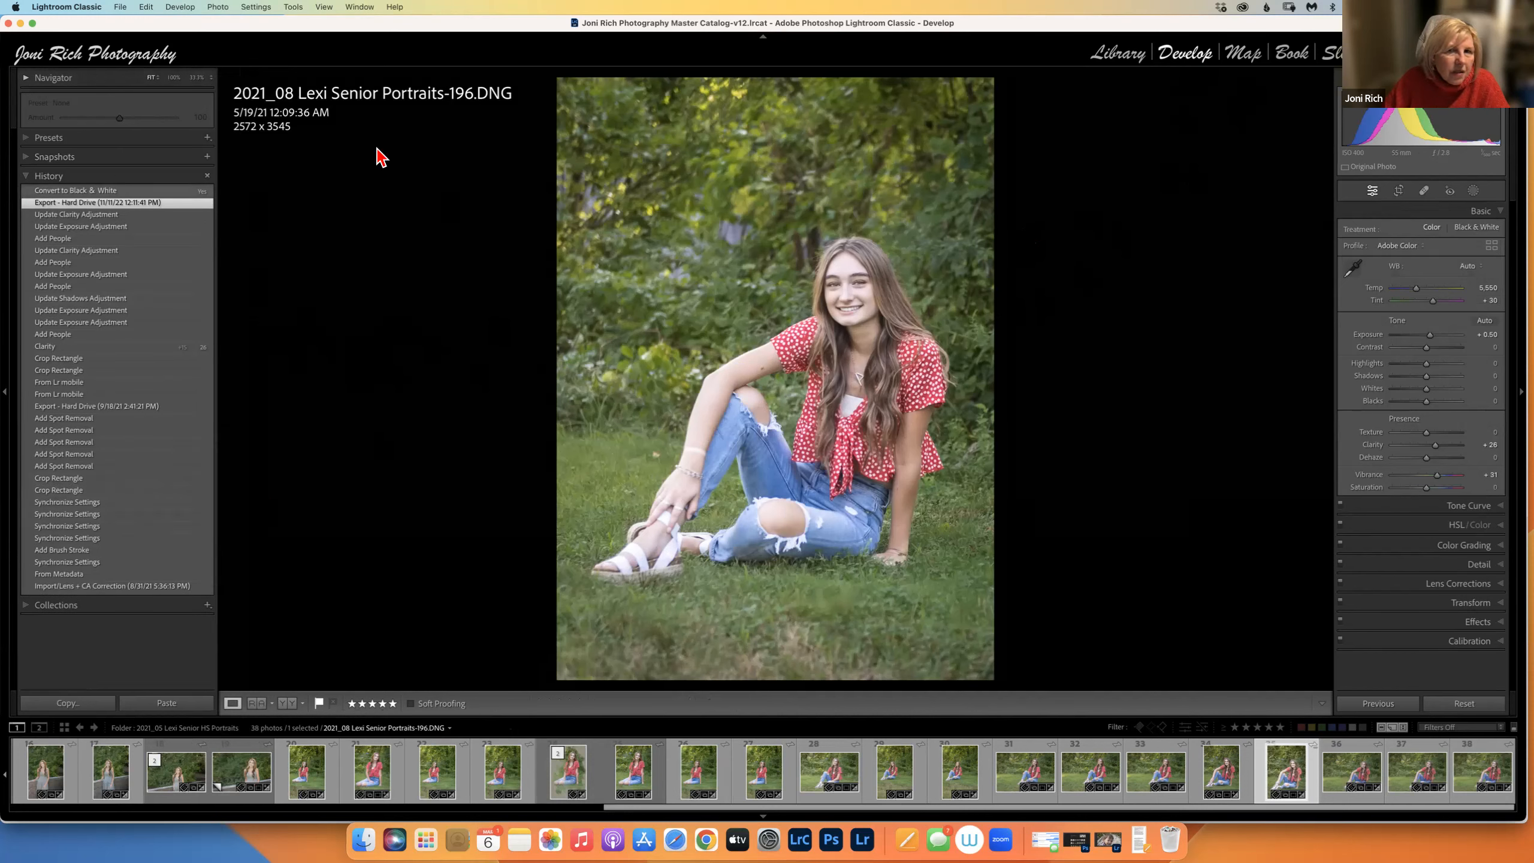
{"action": "left_click", "coordinate": [26, 605]}
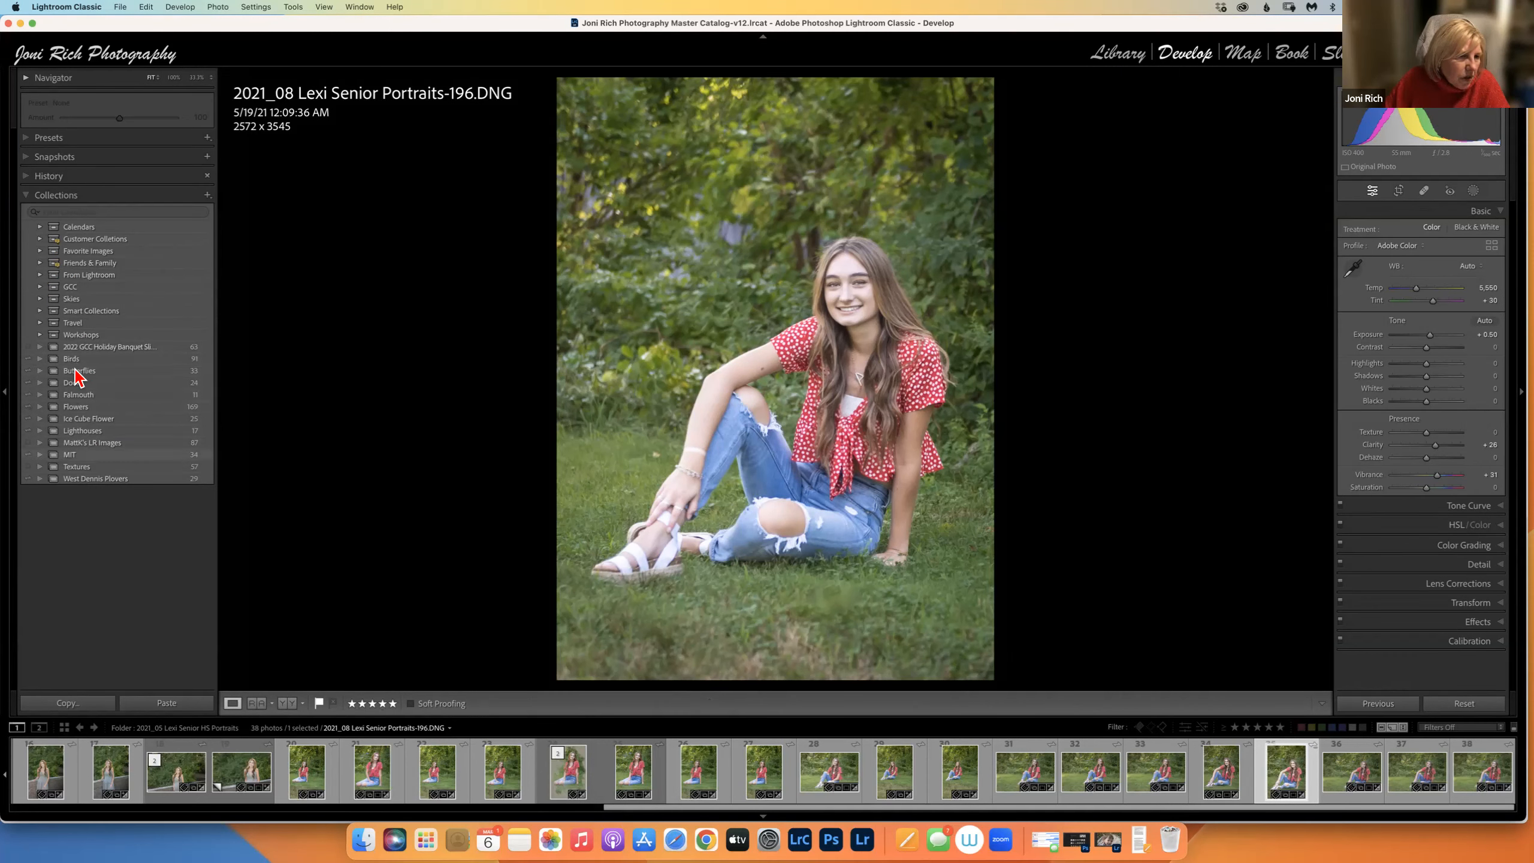
Go back to the 2022 GCC Holiday Banquet collection and bring up the colour portrait's context menu.
{"action": "left_click", "coordinate": [106, 350]}
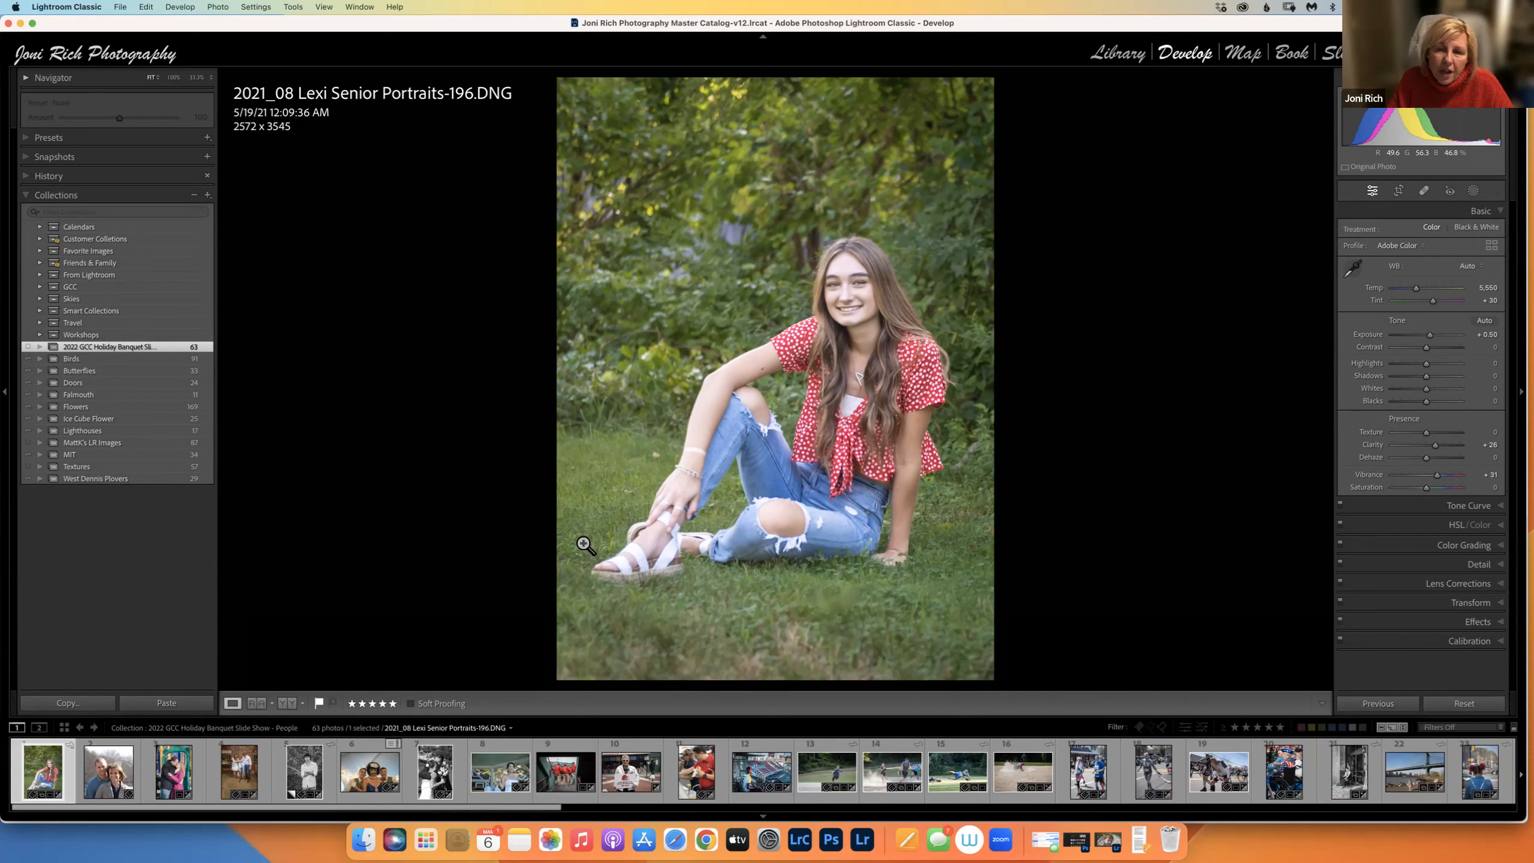
{"action": "right_click", "coordinate": [723, 427]}
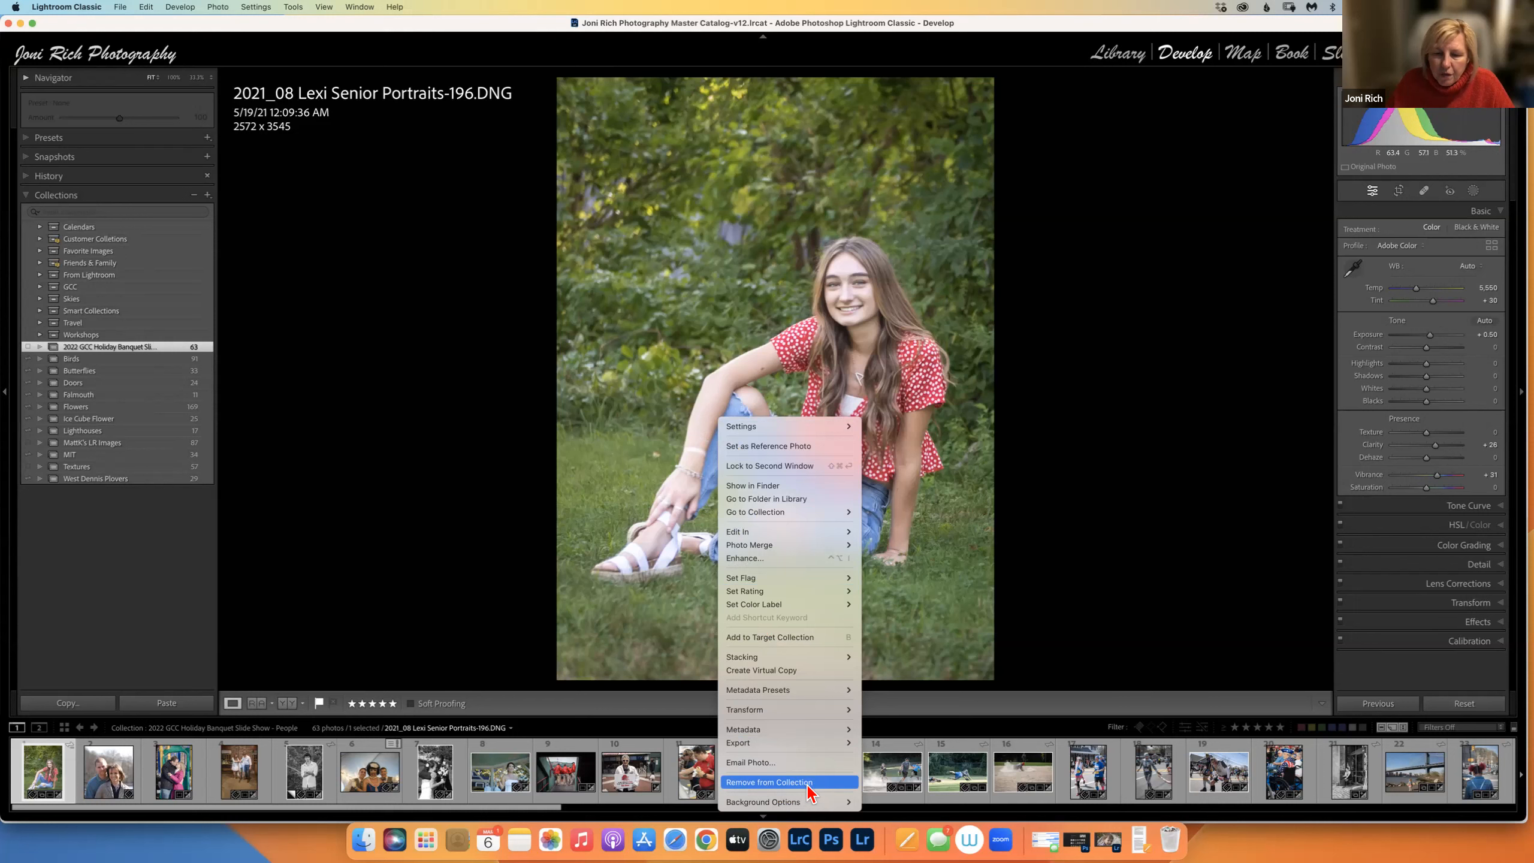
{"action": "left_click", "coordinate": [408, 634]}
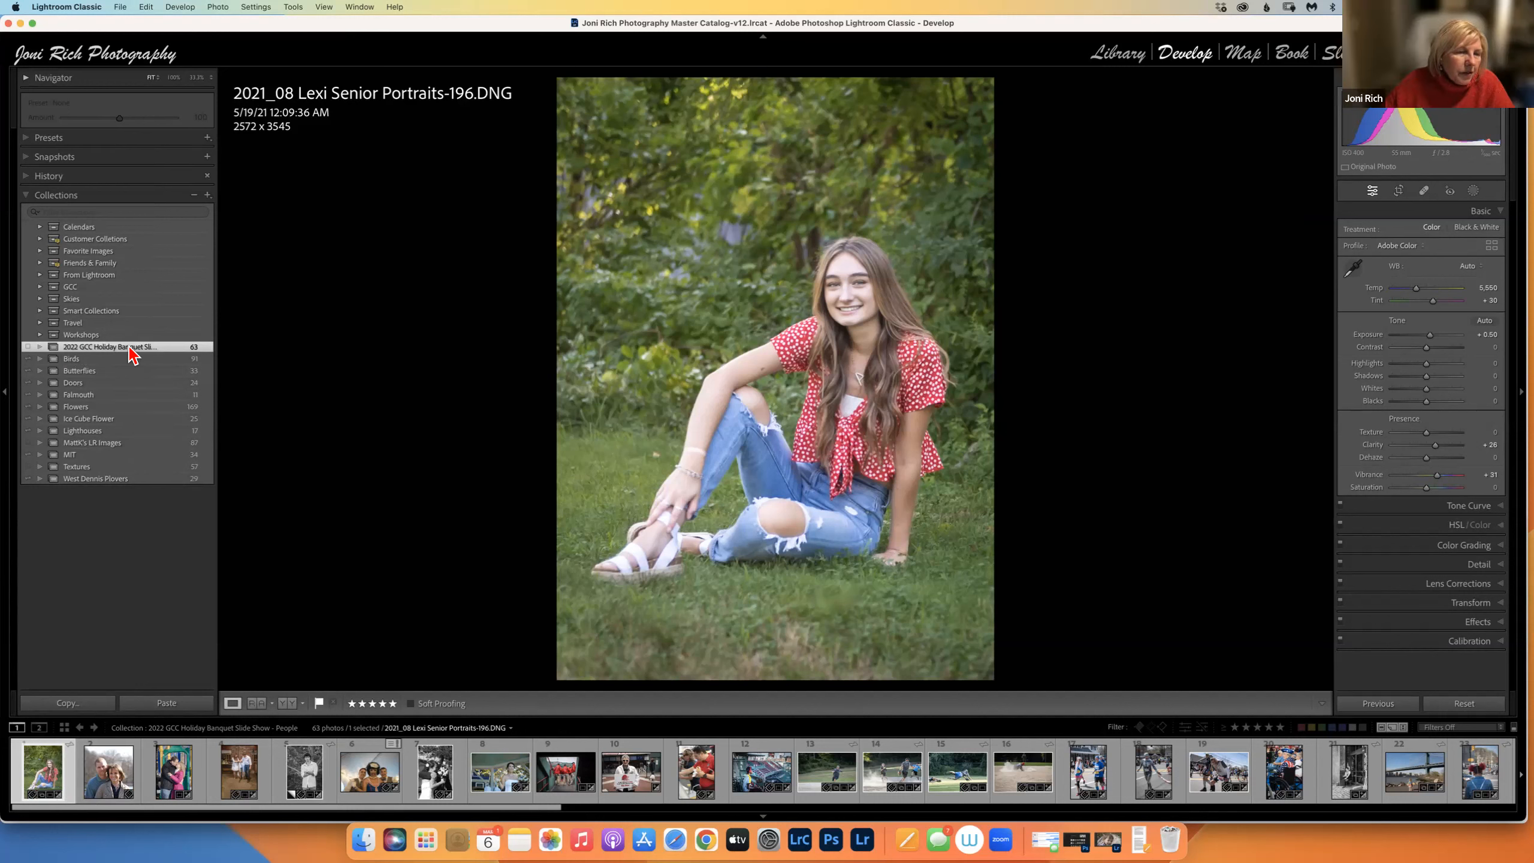
Create a virtual copy of the senior portrait and make the copy Black & White.
{"action": "right_click", "coordinate": [39, 767]}
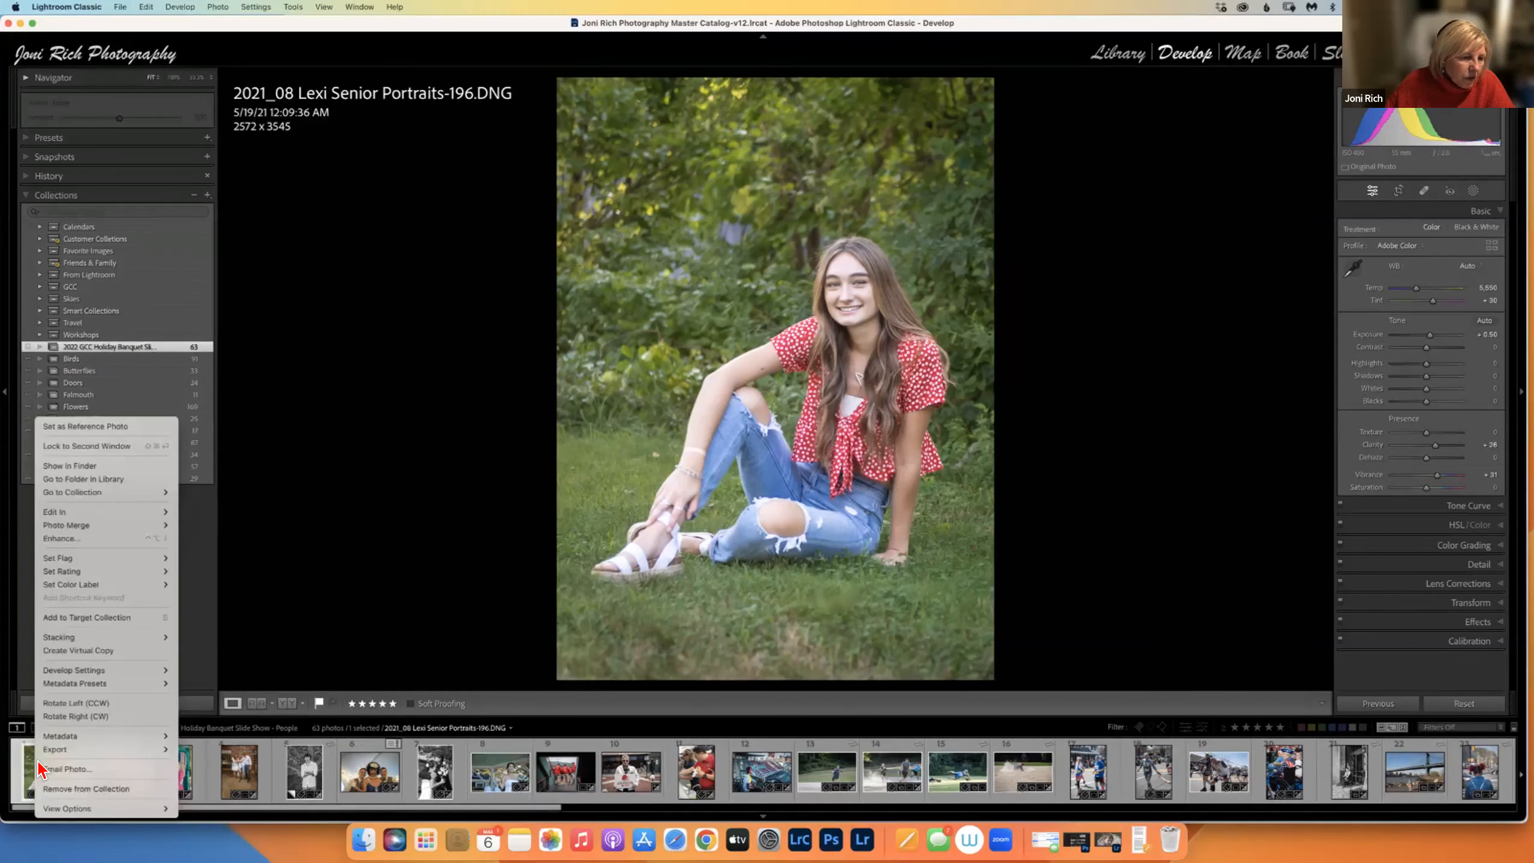
{"action": "left_click", "coordinate": [74, 651]}
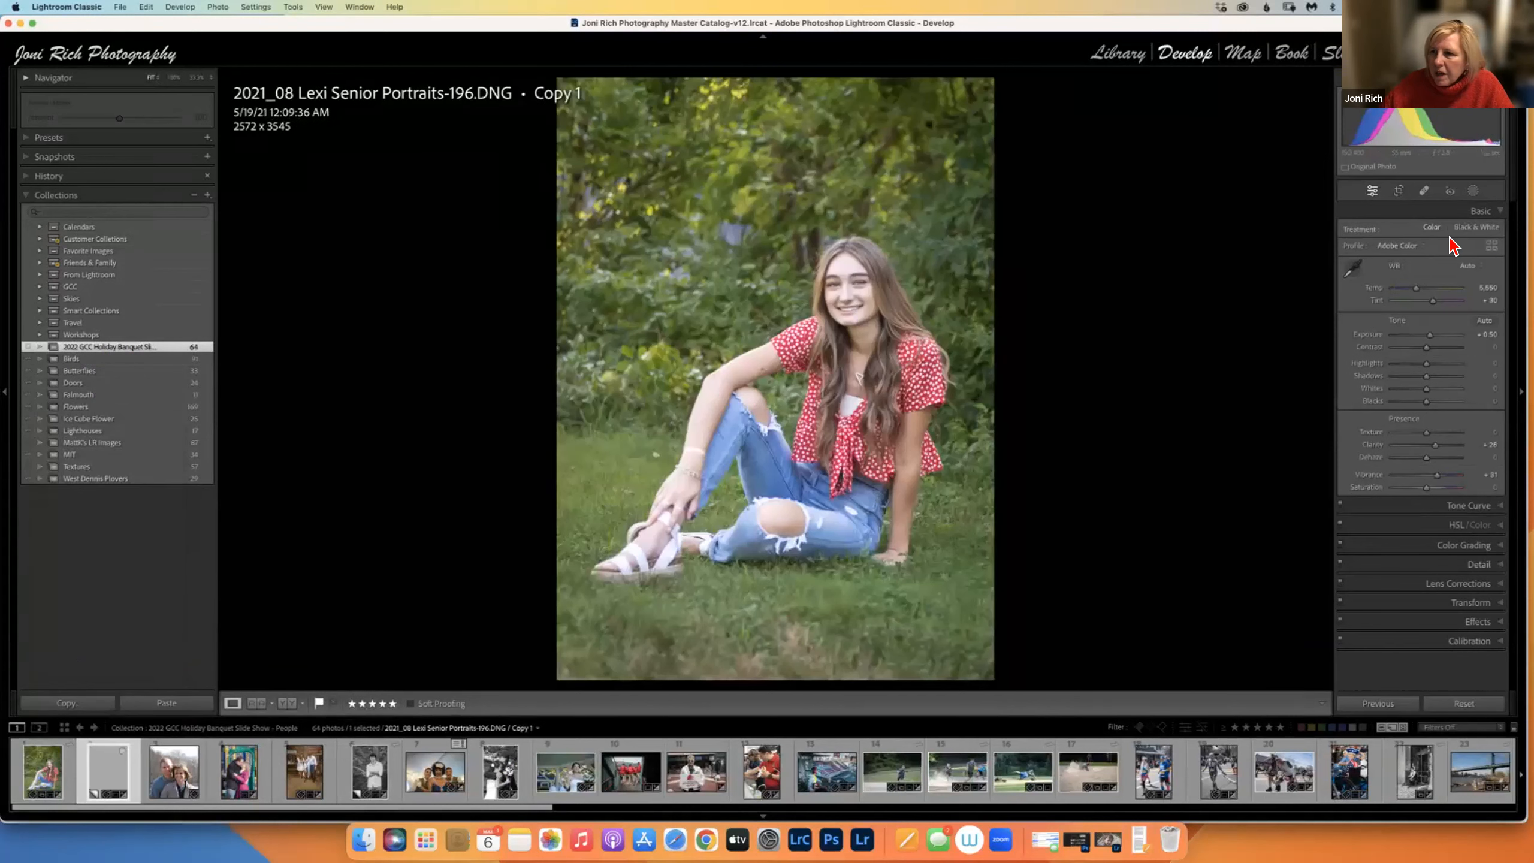
{"action": "left_click", "coordinate": [1477, 227]}
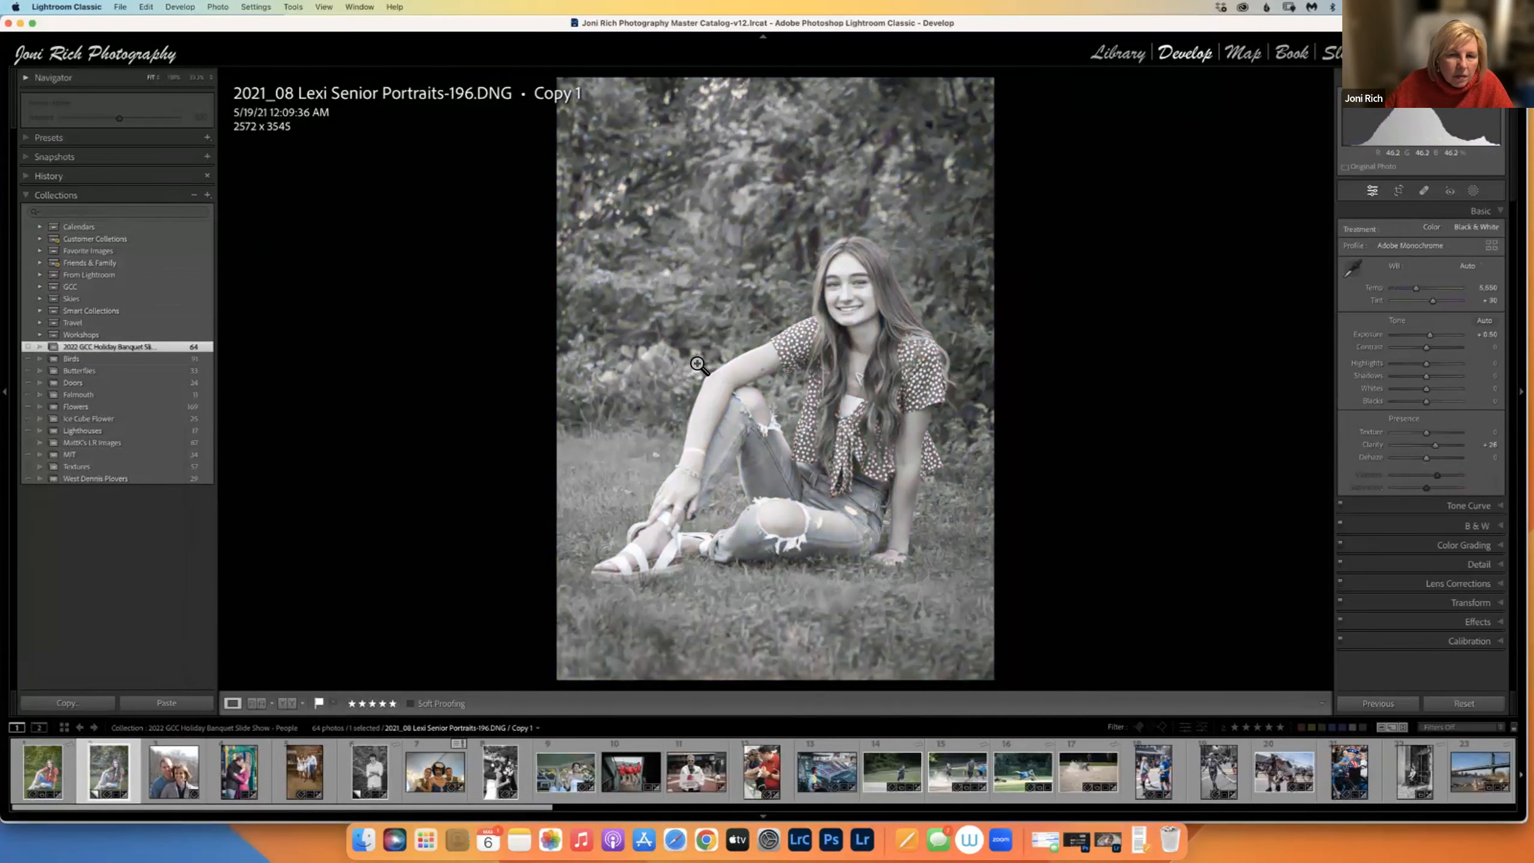
{"action": "left_click", "coordinate": [50, 783]}
Jump to the portrait's 39-photo source folder and compare the colour and black-and-white versions.
{"action": "right_click", "coordinate": [751, 422]}
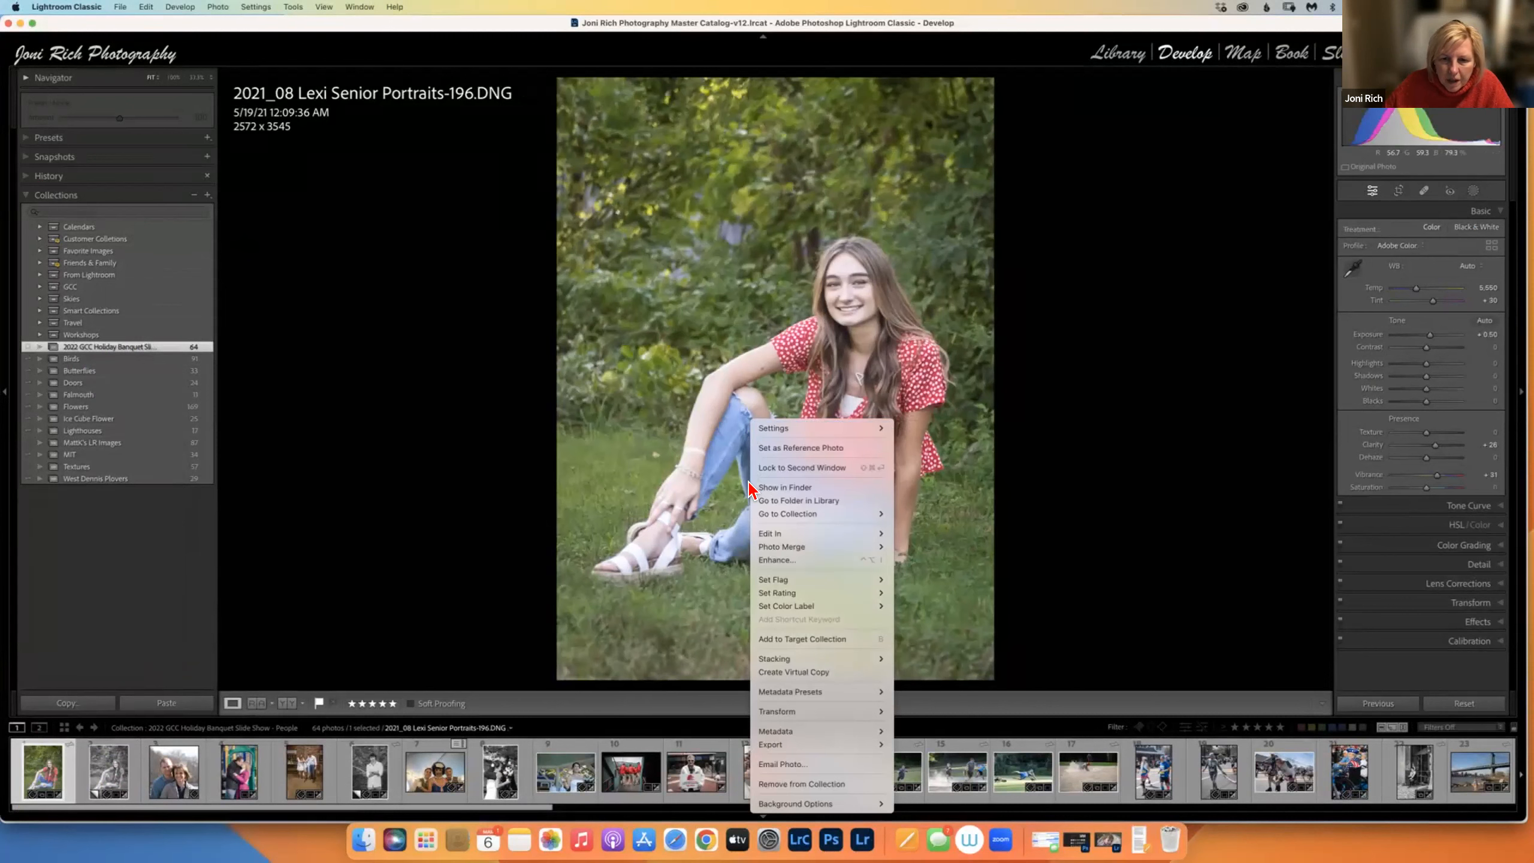
{"action": "left_click", "coordinate": [793, 501]}
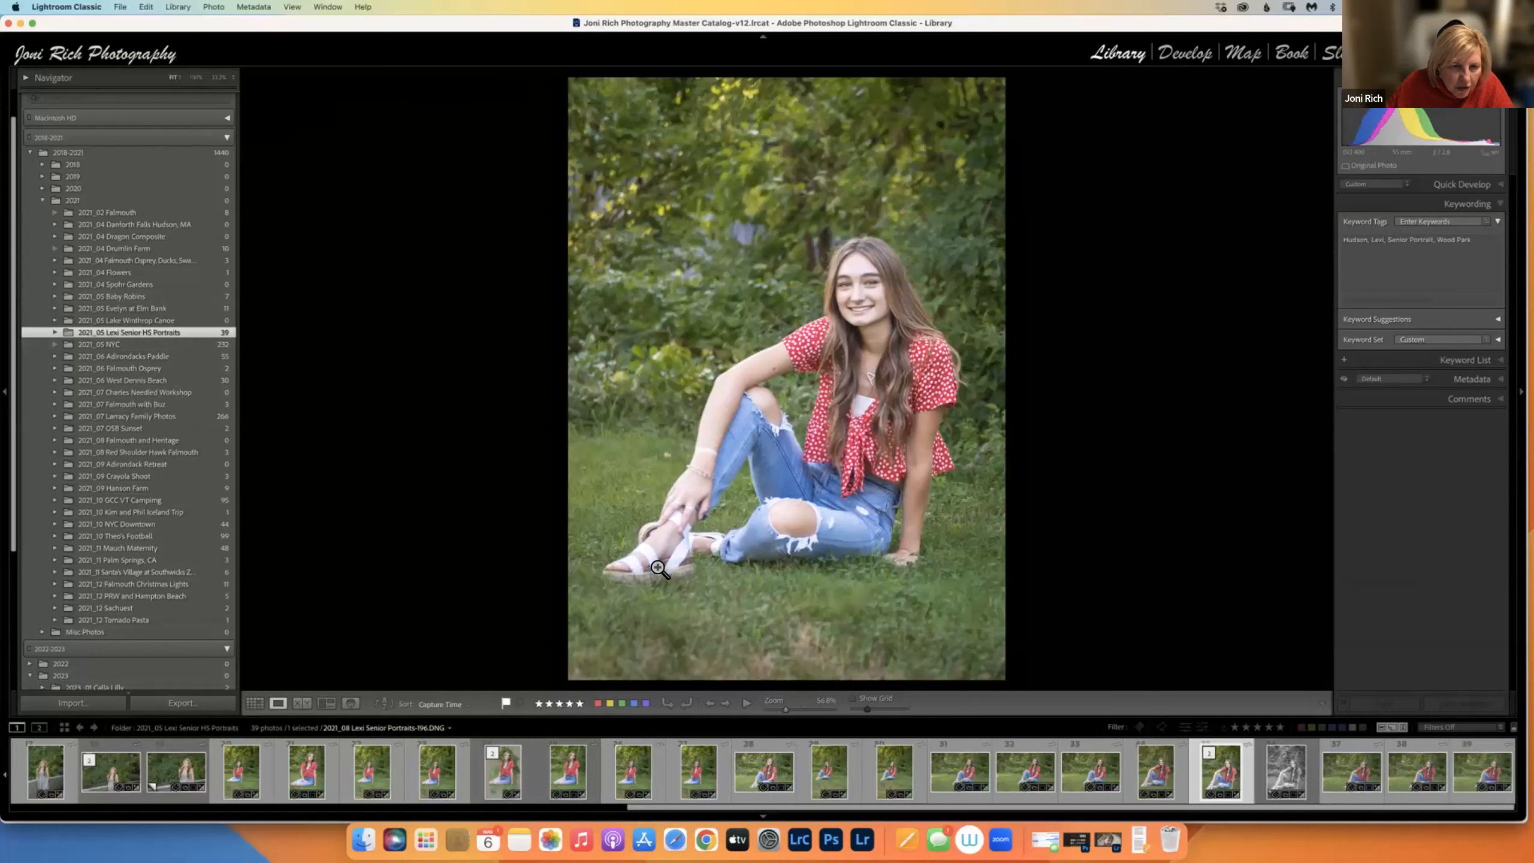
{"action": "left_click", "coordinate": [1259, 771]}
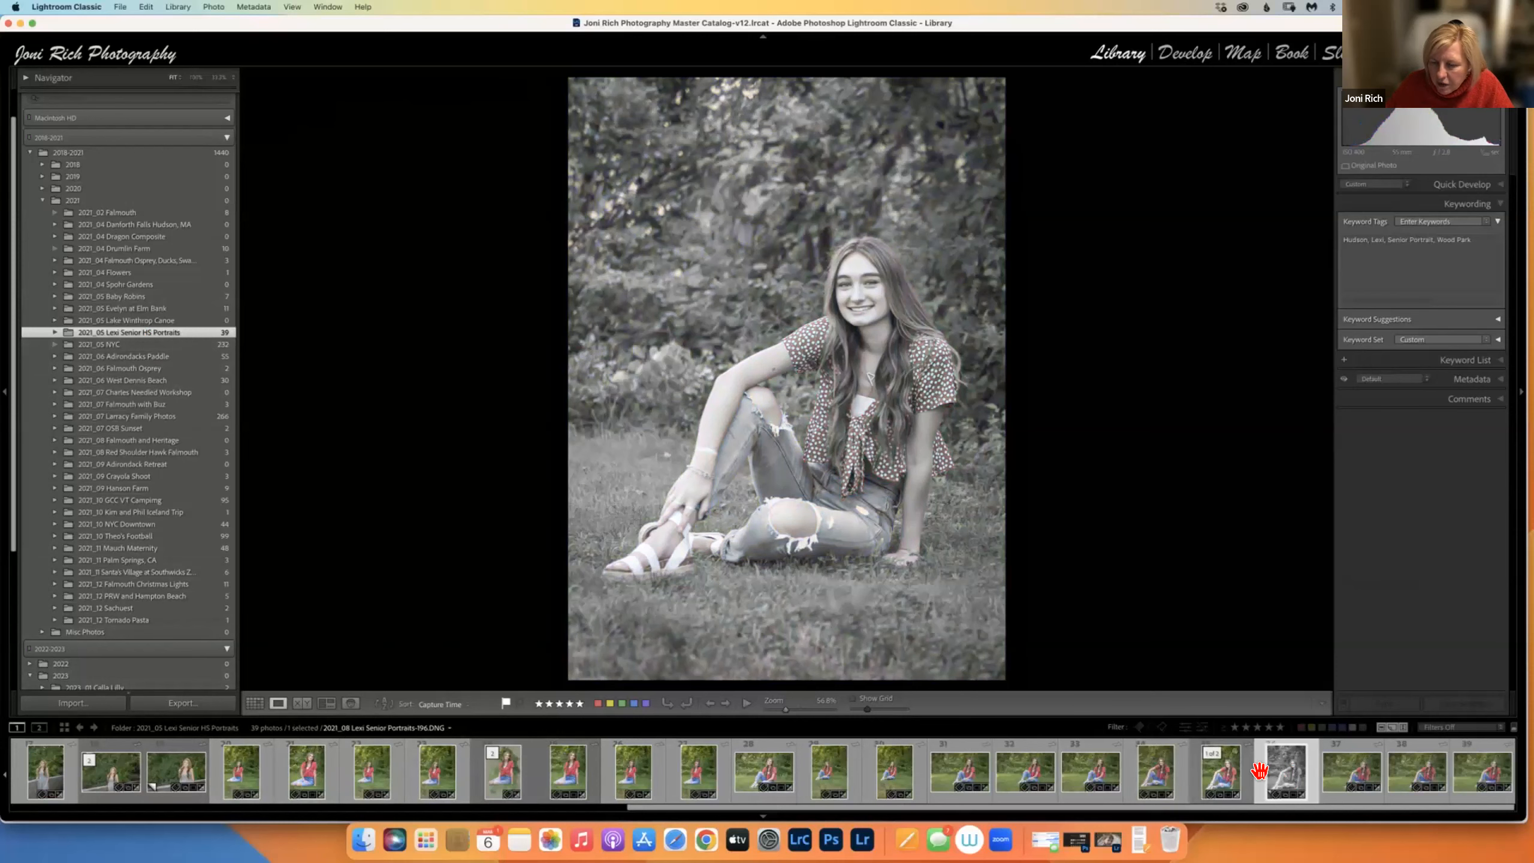
{"action": "left_click", "coordinate": [1236, 777]}
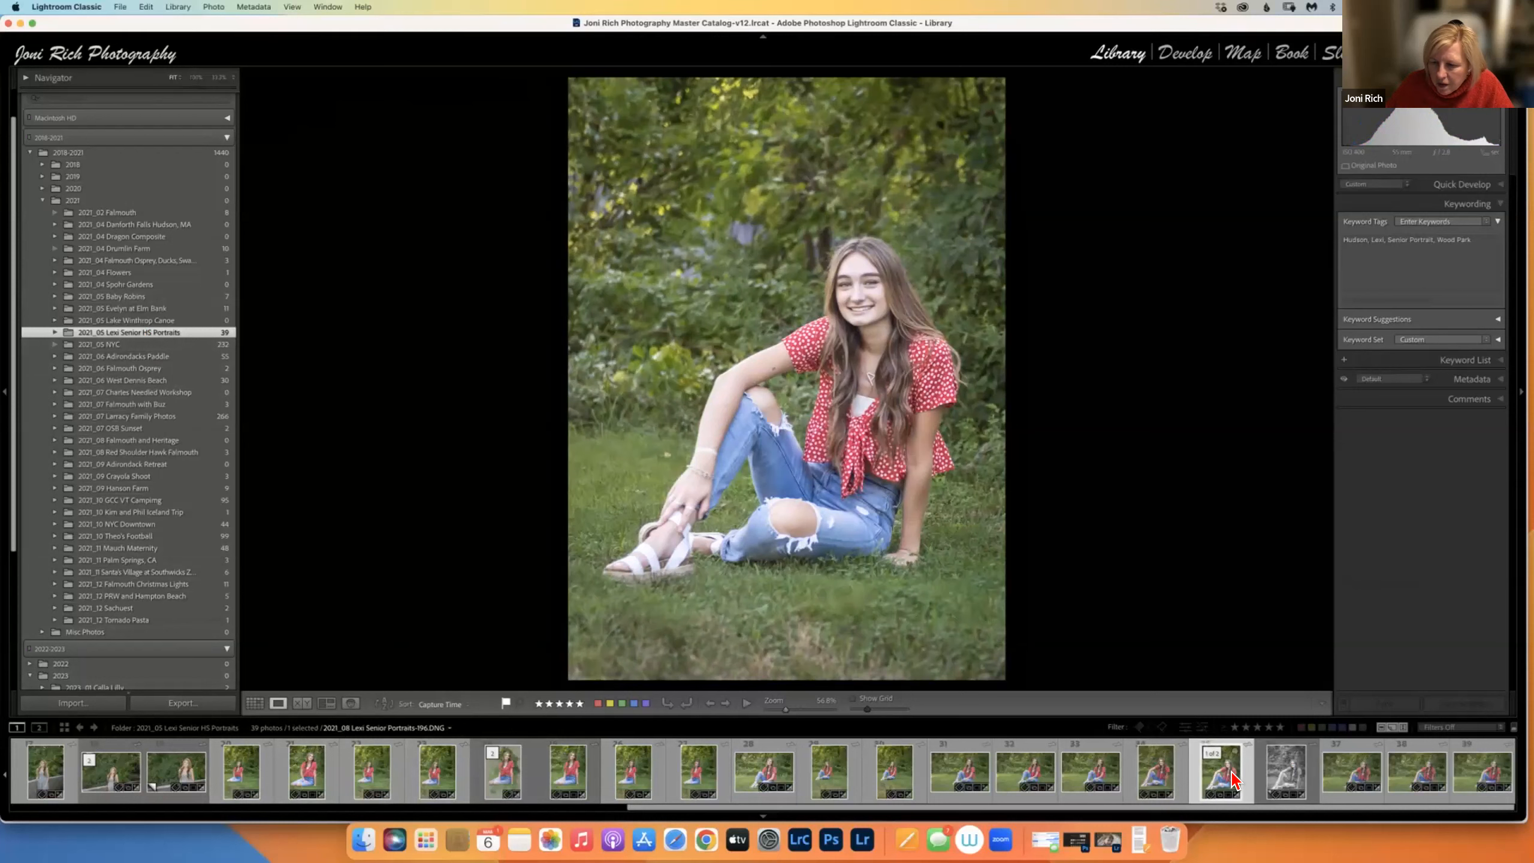
{"action": "left_click", "coordinate": [1285, 780]}
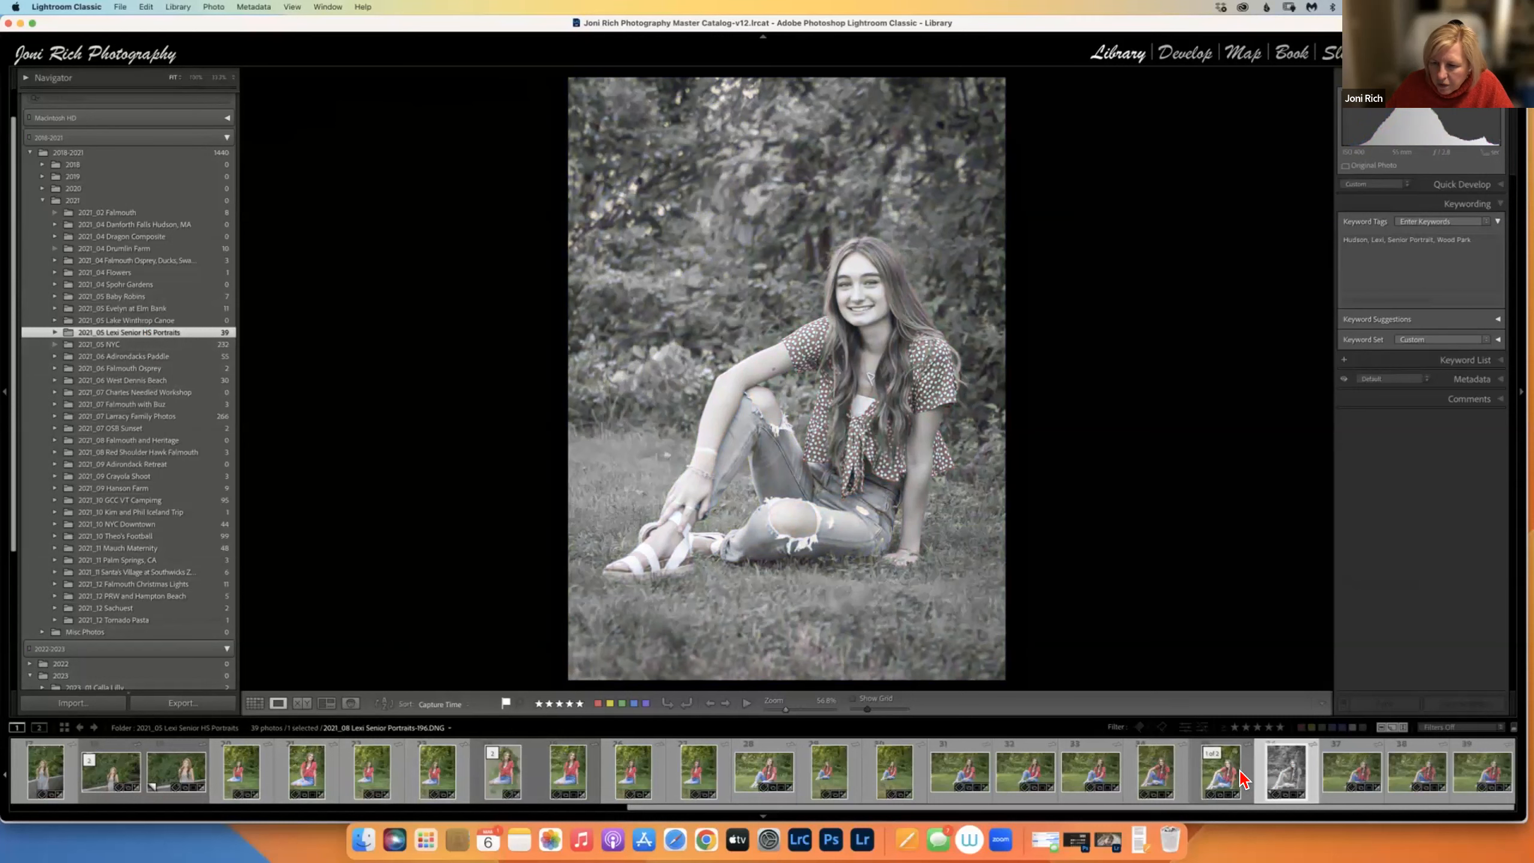
{"action": "left_click", "coordinate": [1238, 778]}
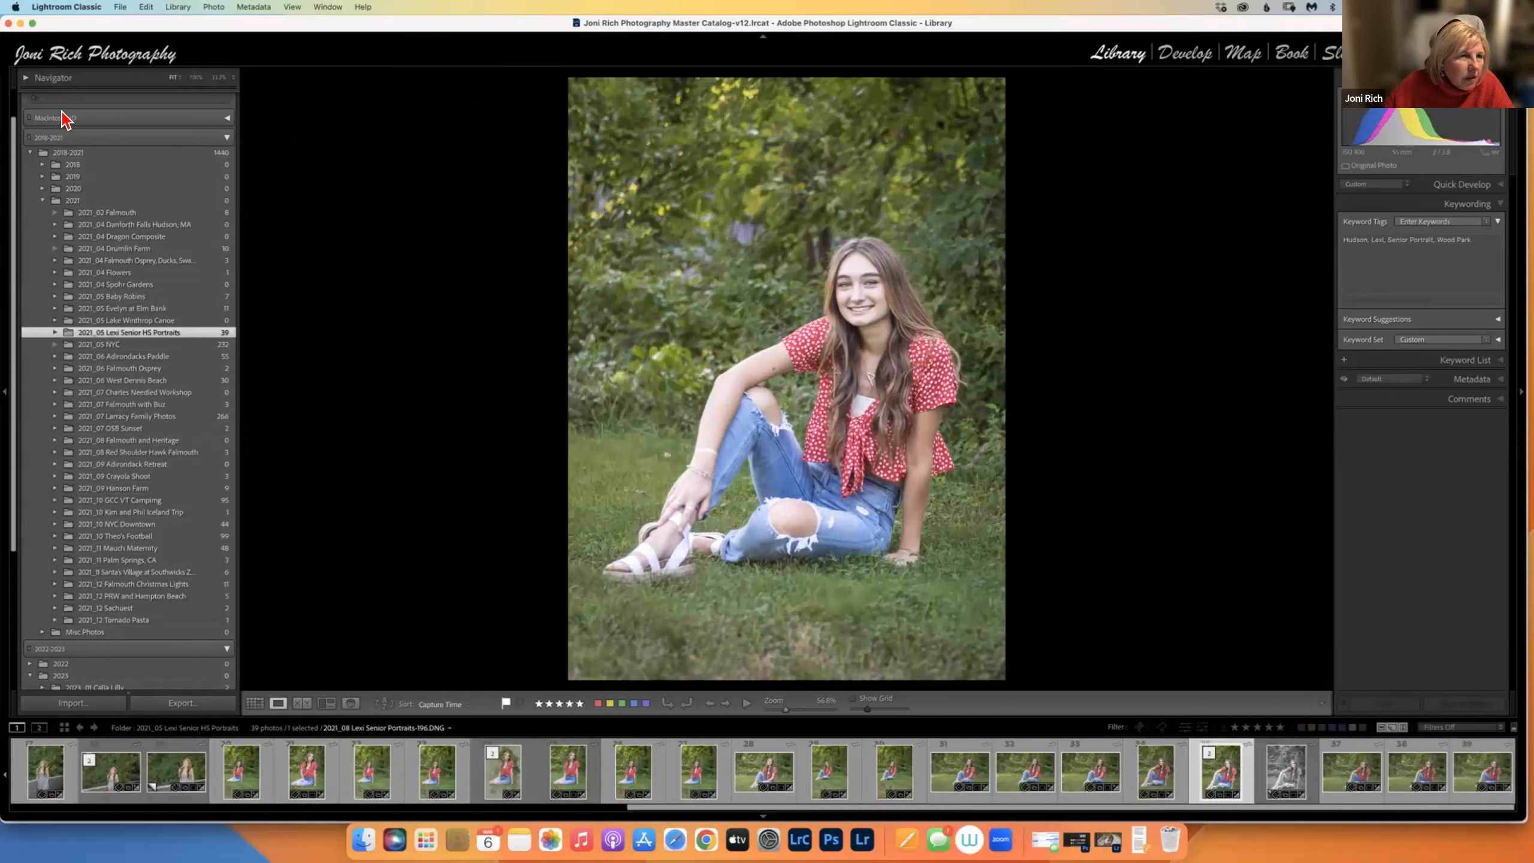
Collapse Folders and open the 2022 GCC Holiday Banquet Slide Show collection.
{"action": "scroll", "coordinate": [18, 285], "scroll_direction": "up", "scroll_amount": 2}
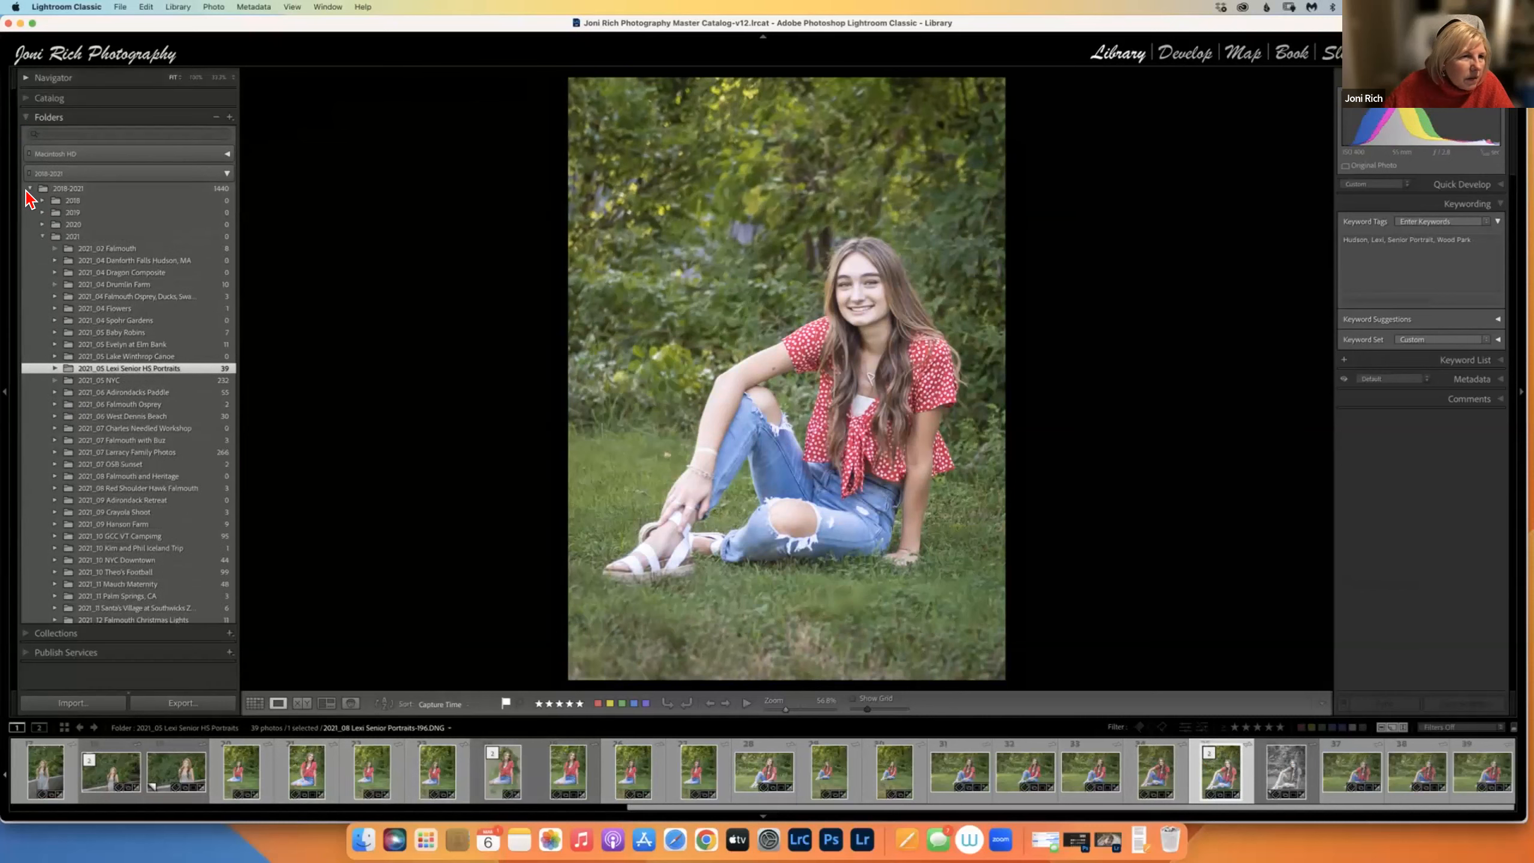
{"action": "left_click", "coordinate": [26, 117]}
{"action": "left_click", "coordinate": [27, 137]}
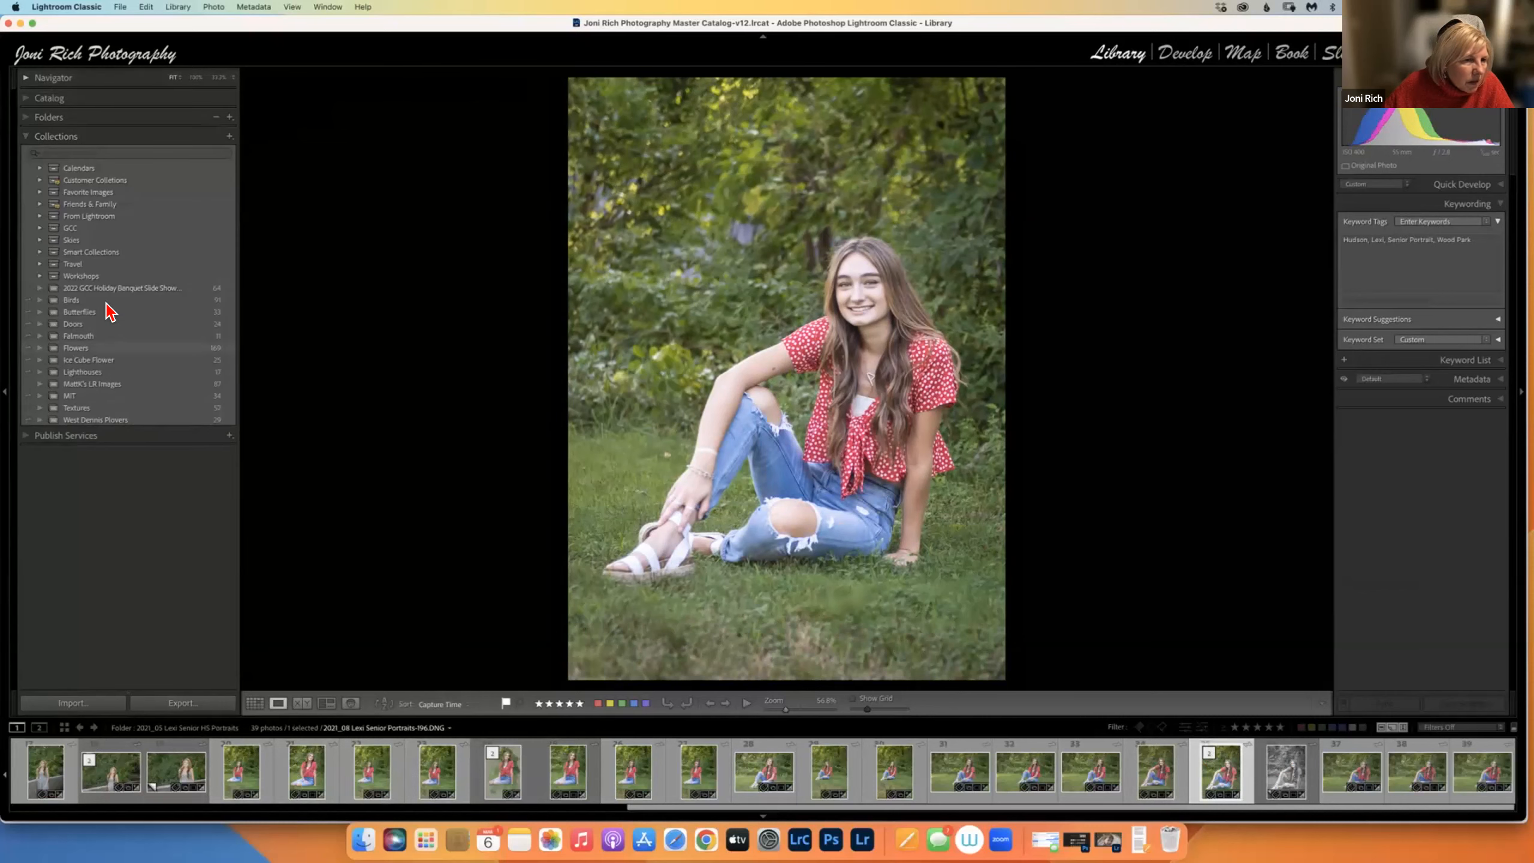
{"action": "left_click", "coordinate": [125, 288]}
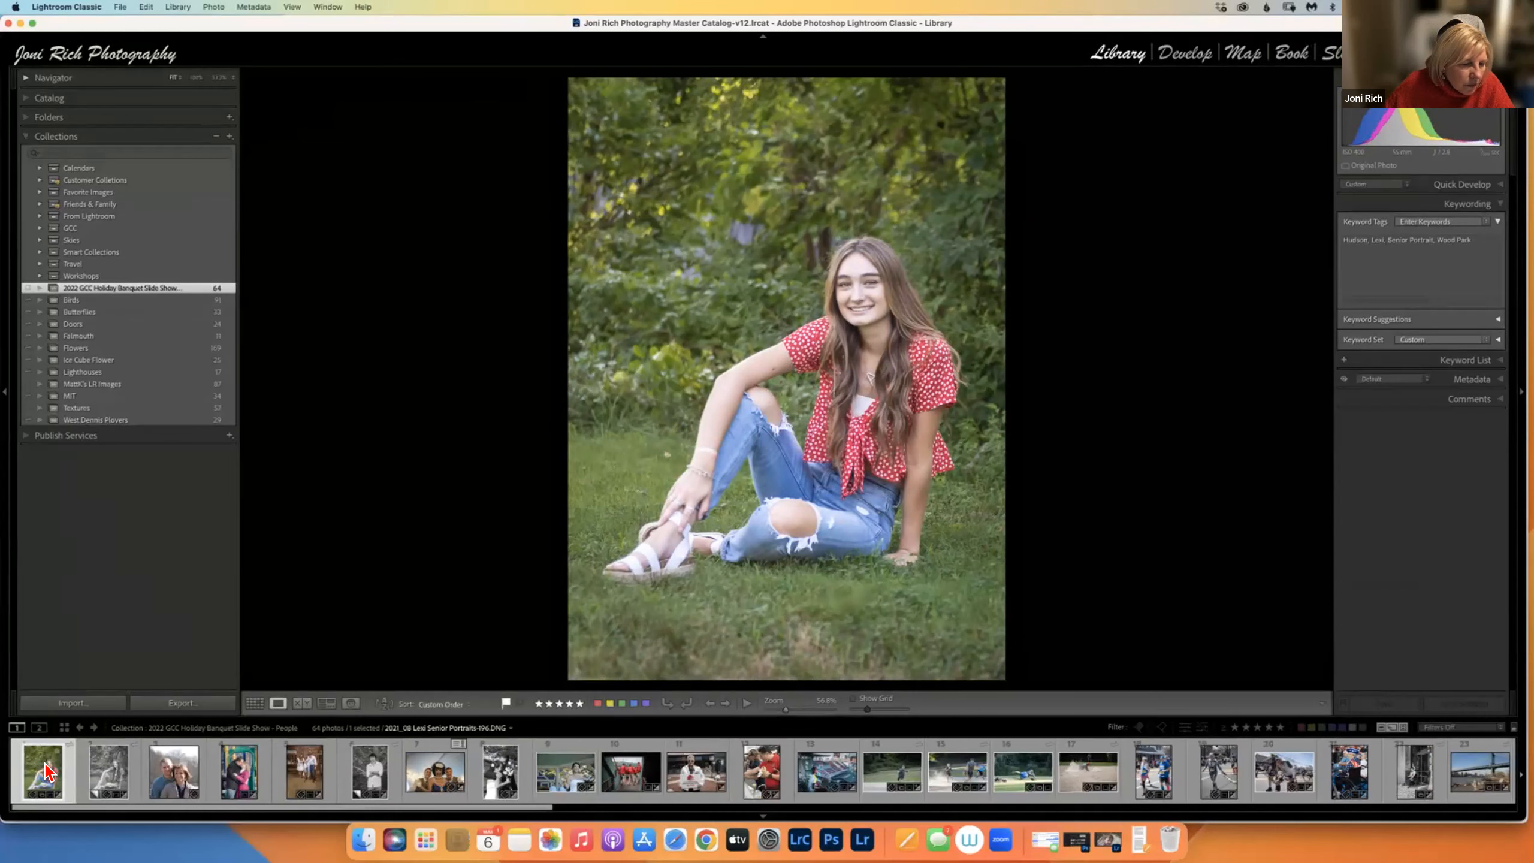
Remove the colour original portrait from the collection, leaving the black-and-white copy.
{"action": "right_click", "coordinate": [46, 768]}
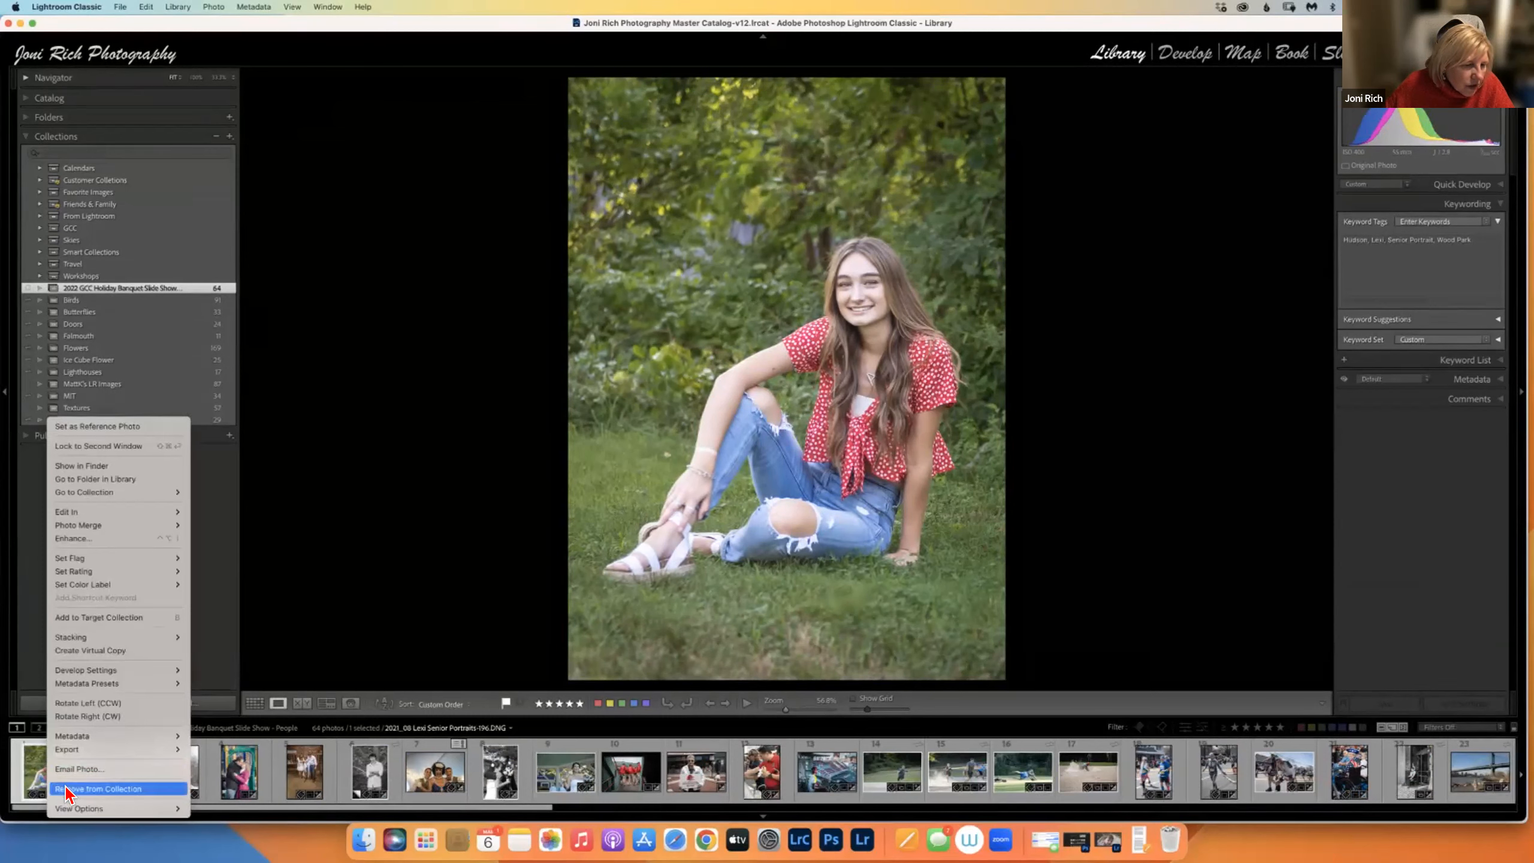
{"action": "left_click", "coordinate": [67, 788]}
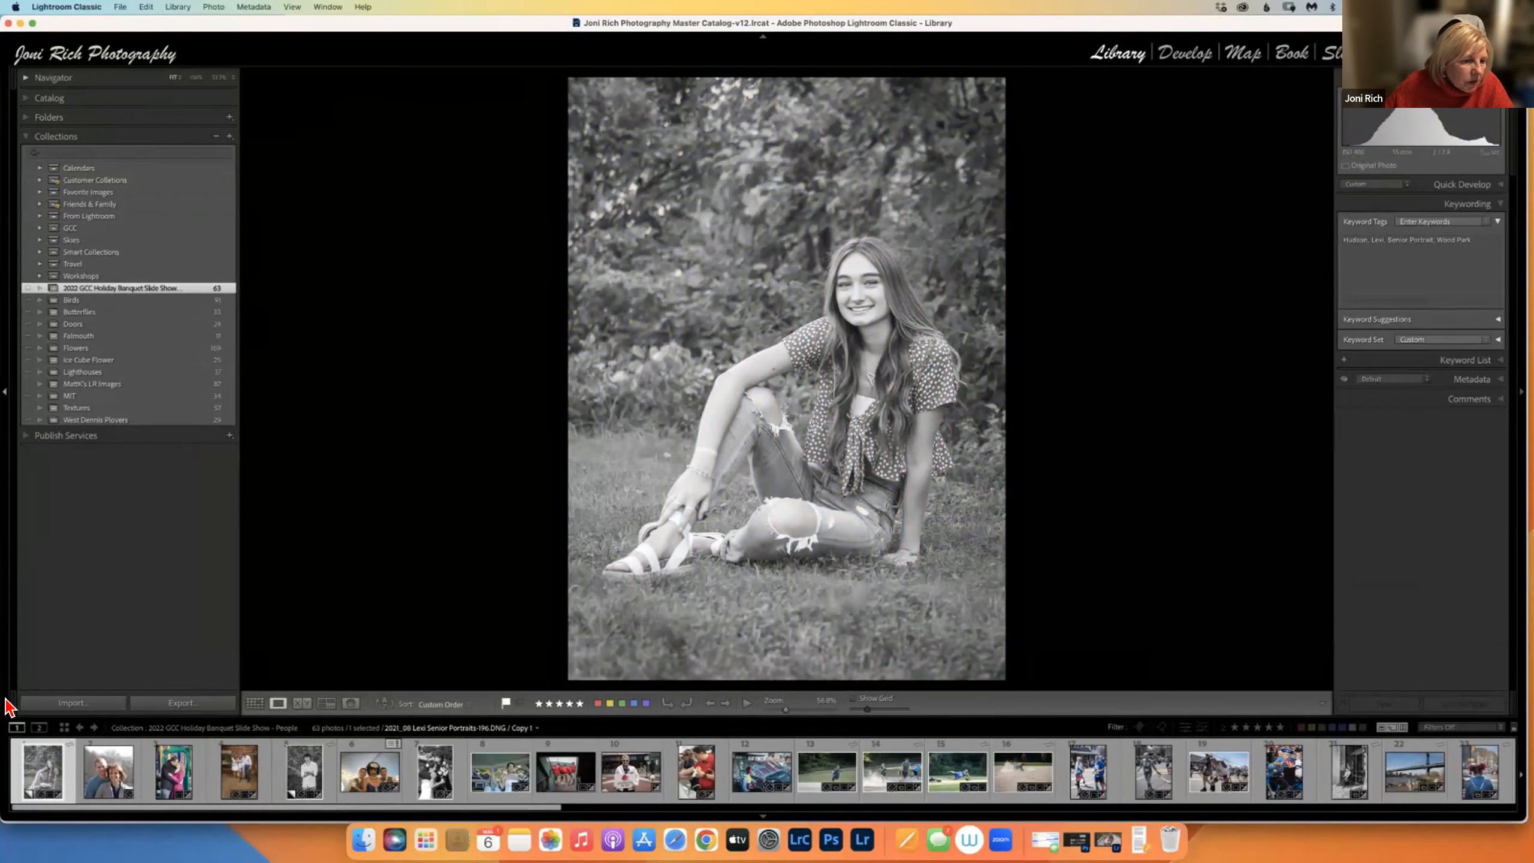
{"action": "right_click", "coordinate": [44, 768]}
{"action": "mouse_move", "coordinate": [64, 527]}
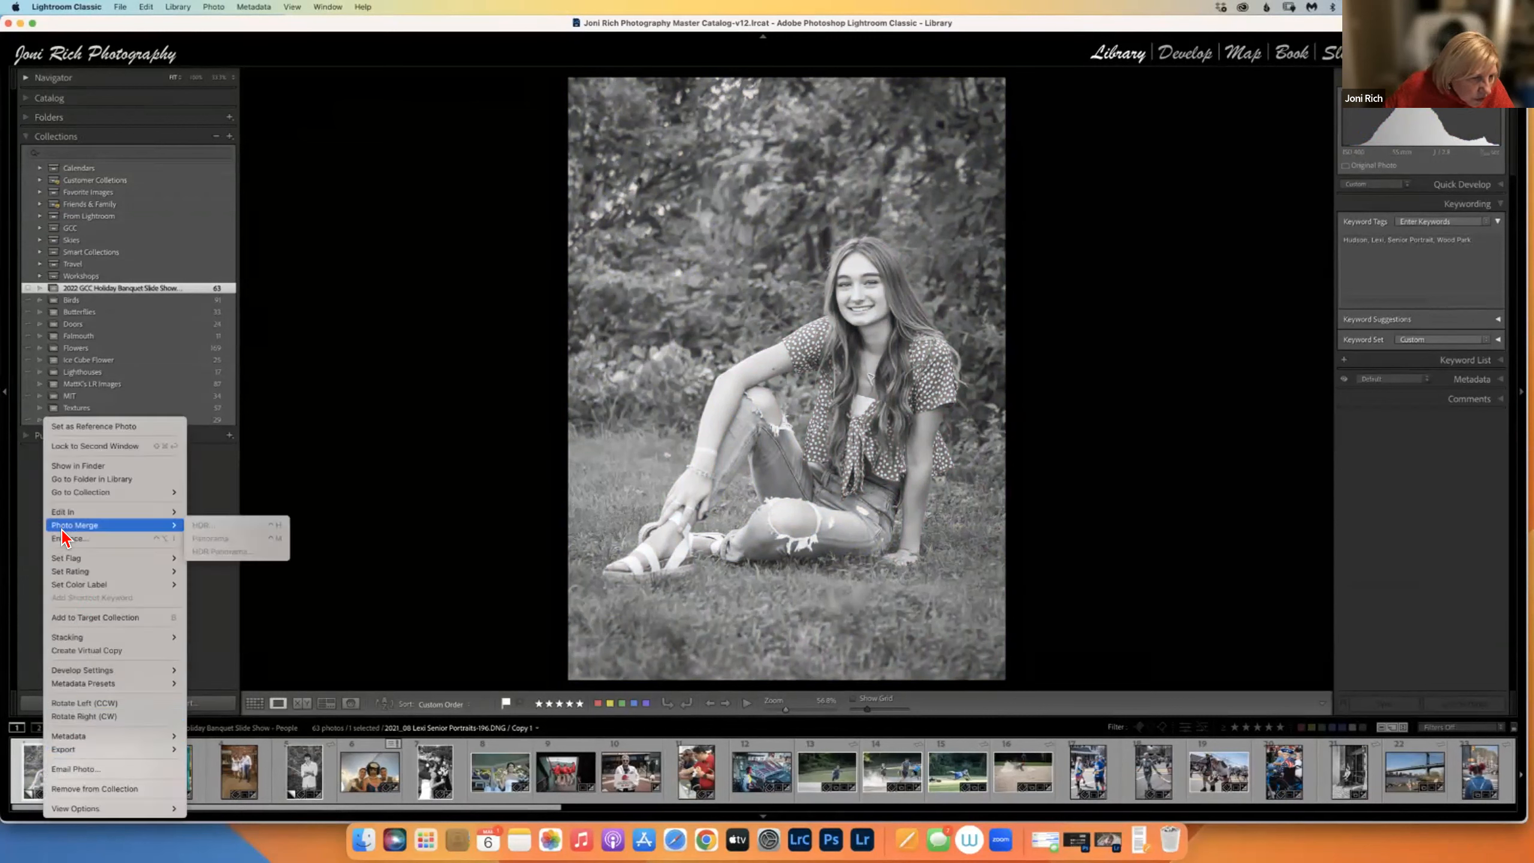
{"action": "left_click", "coordinate": [95, 480]}
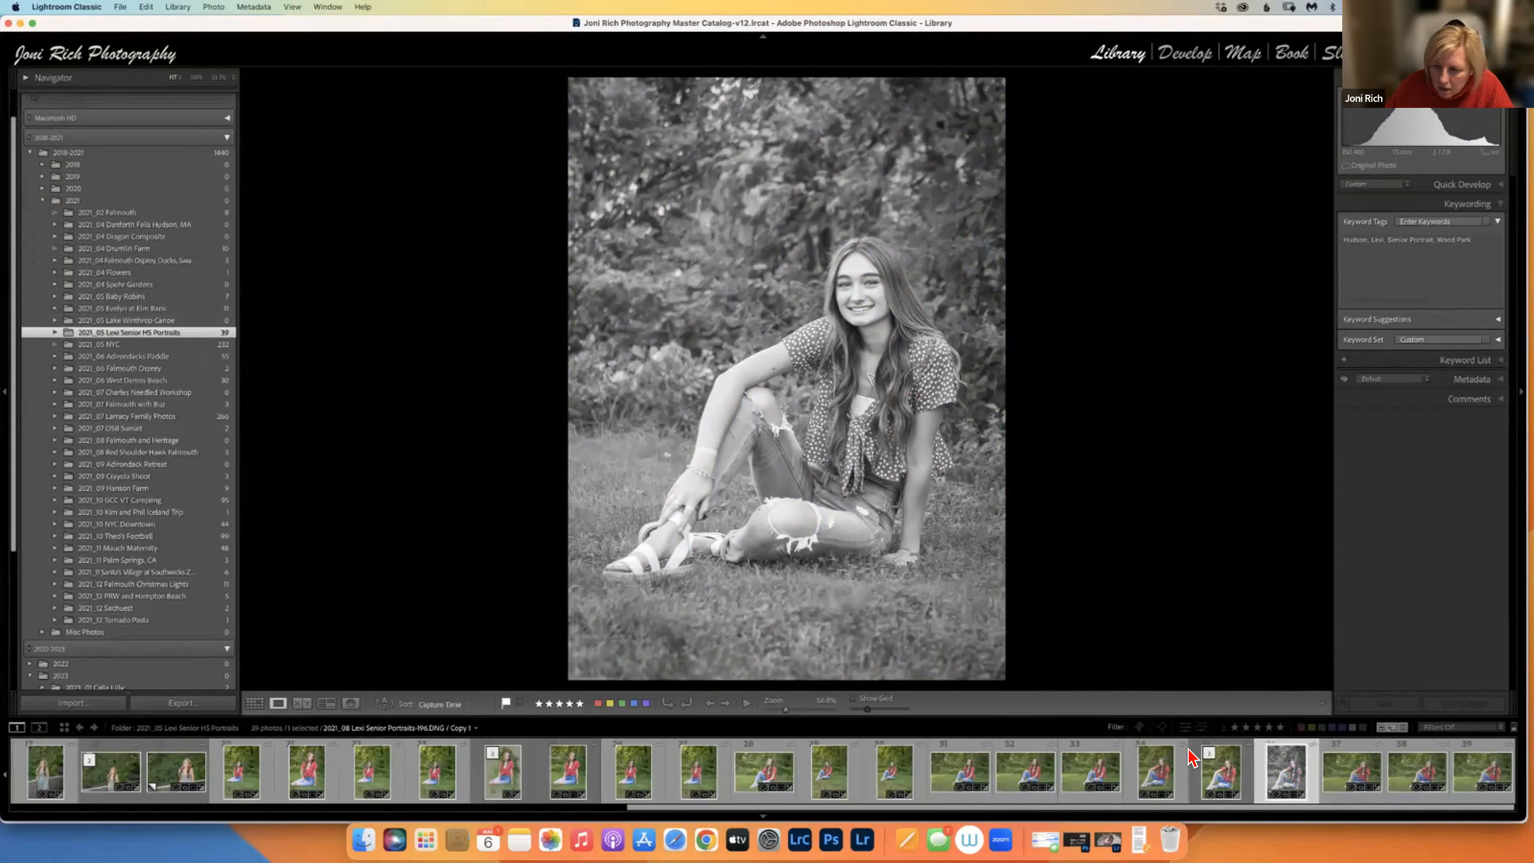
{"action": "left_click", "coordinate": [1222, 777]}
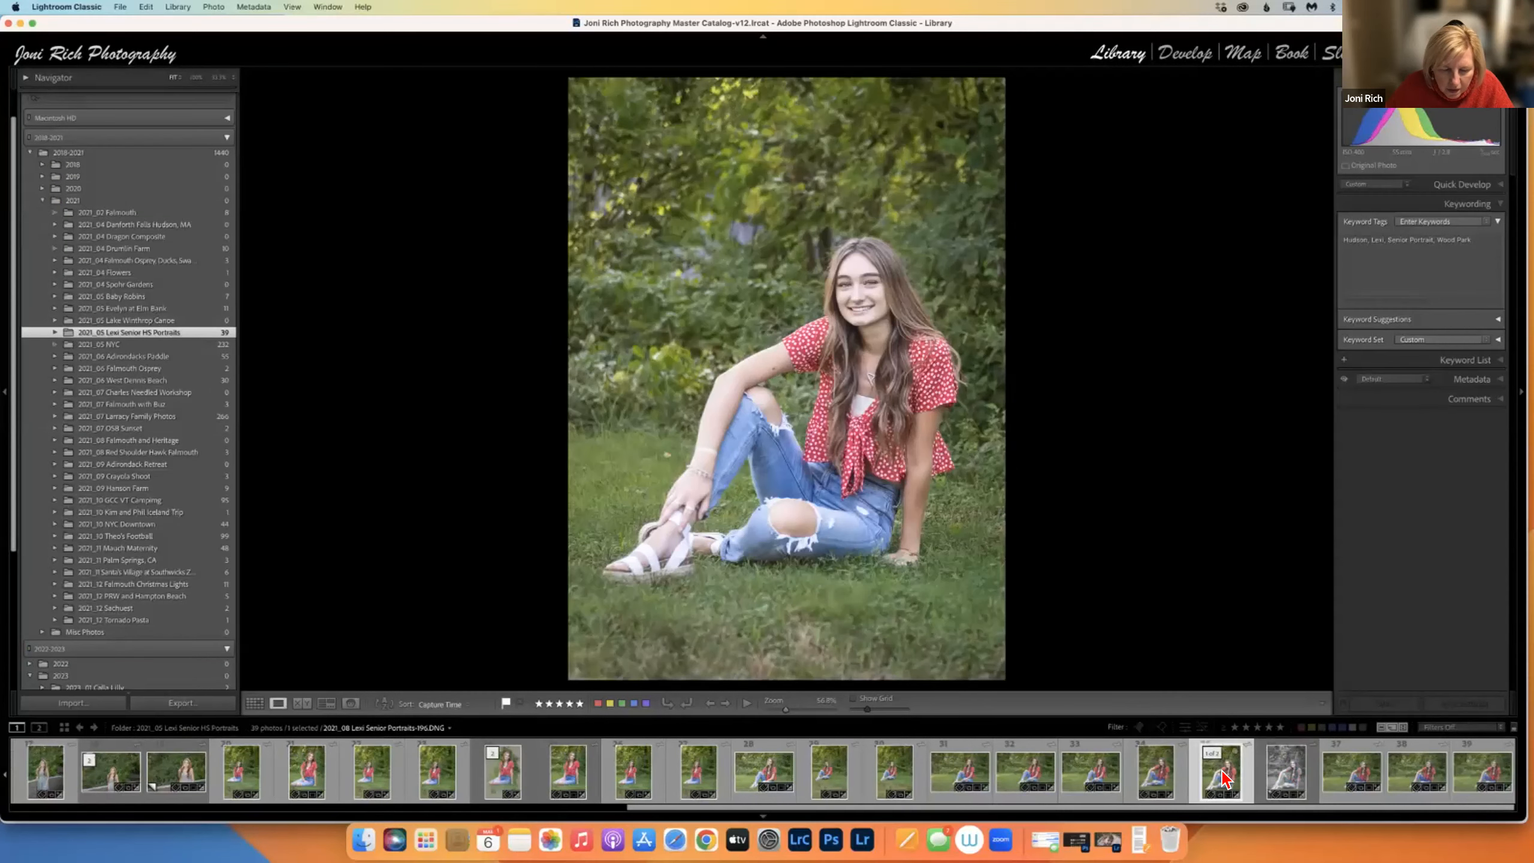
{"action": "left_click", "coordinate": [1287, 782]}
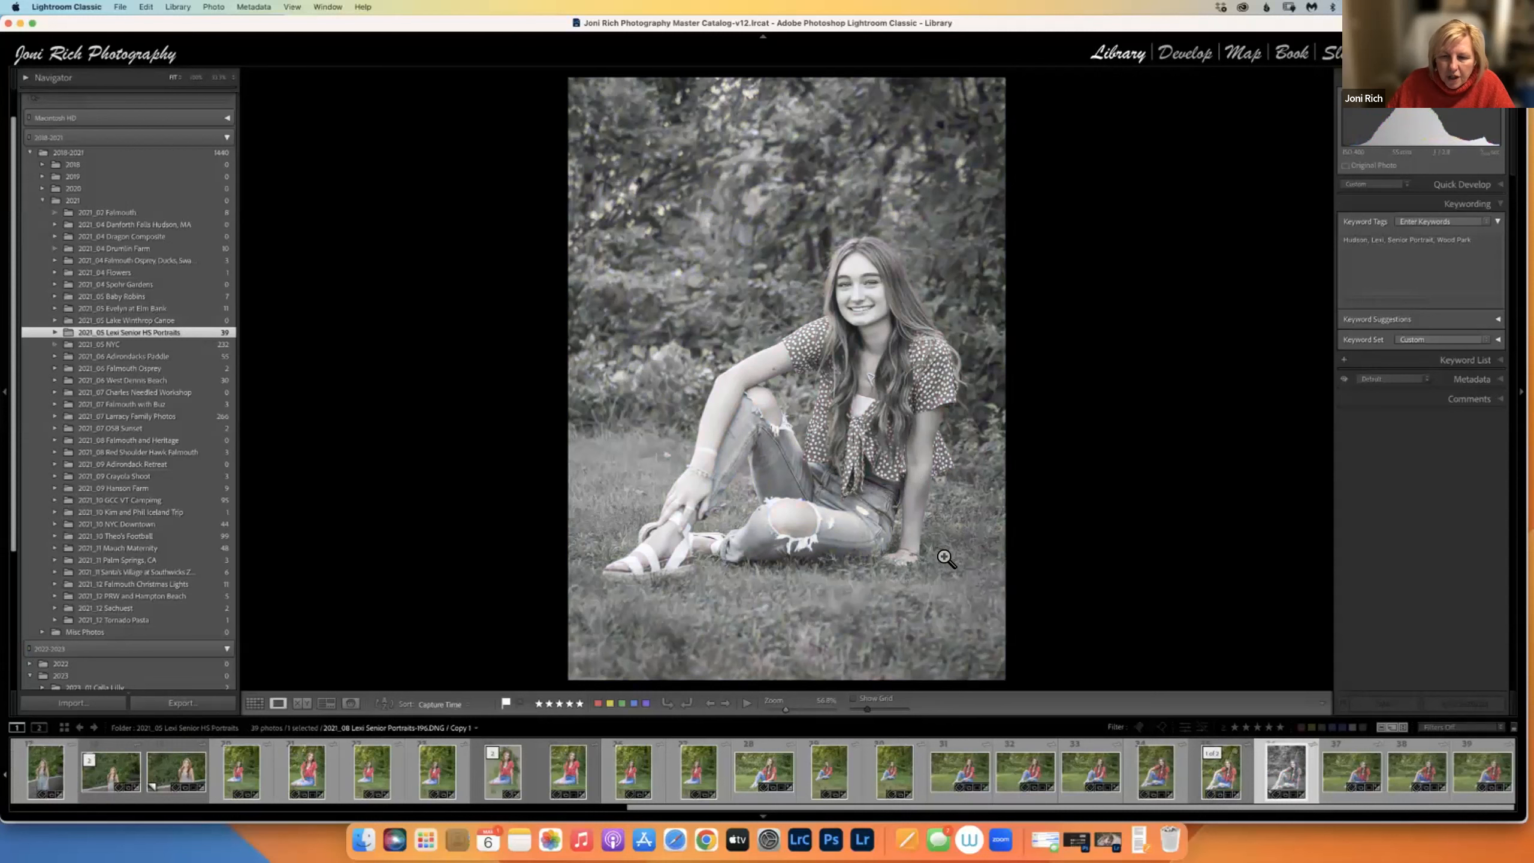
{"action": "left_click", "coordinate": [1228, 772]}
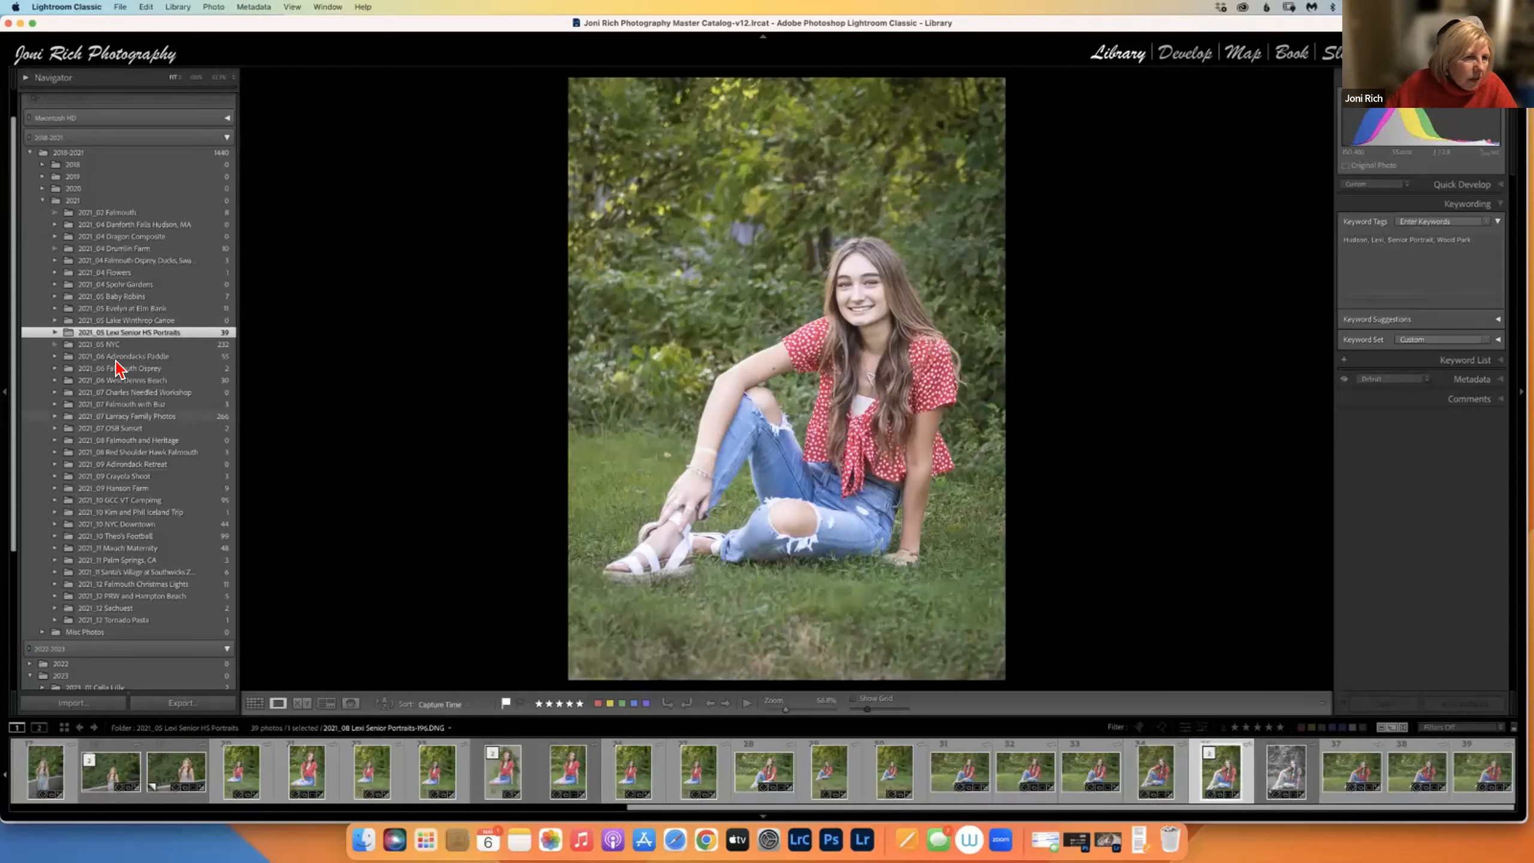
{"action": "scroll", "coordinate": [9, 487], "scroll_direction": "down", "scroll_amount": 1}
{"action": "scroll", "coordinate": [9, 487], "scroll_direction": "down", "scroll_amount": 5}
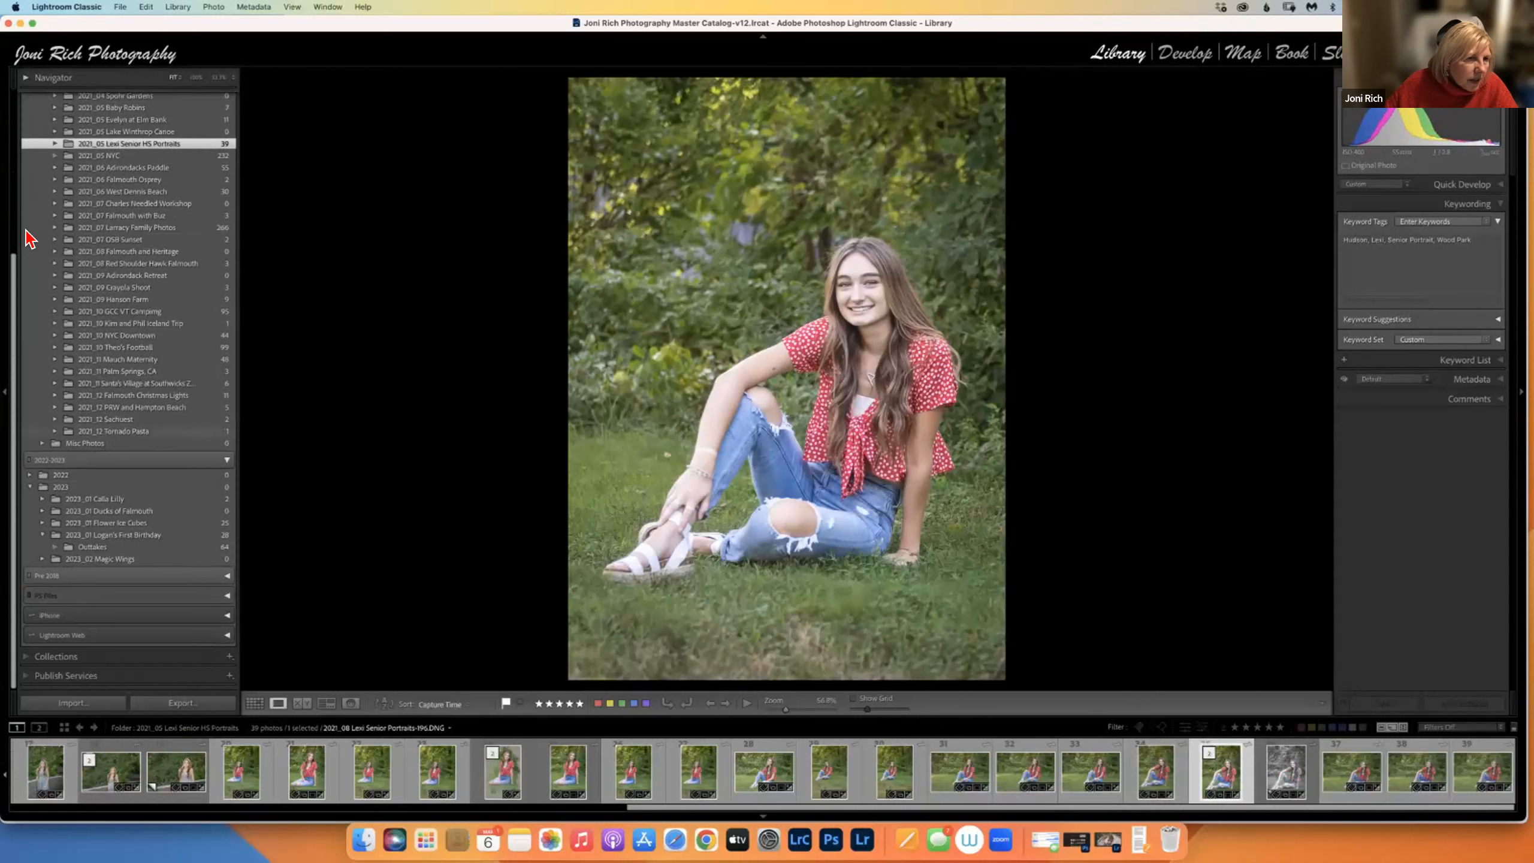
{"action": "left_click", "coordinate": [35, 656]}
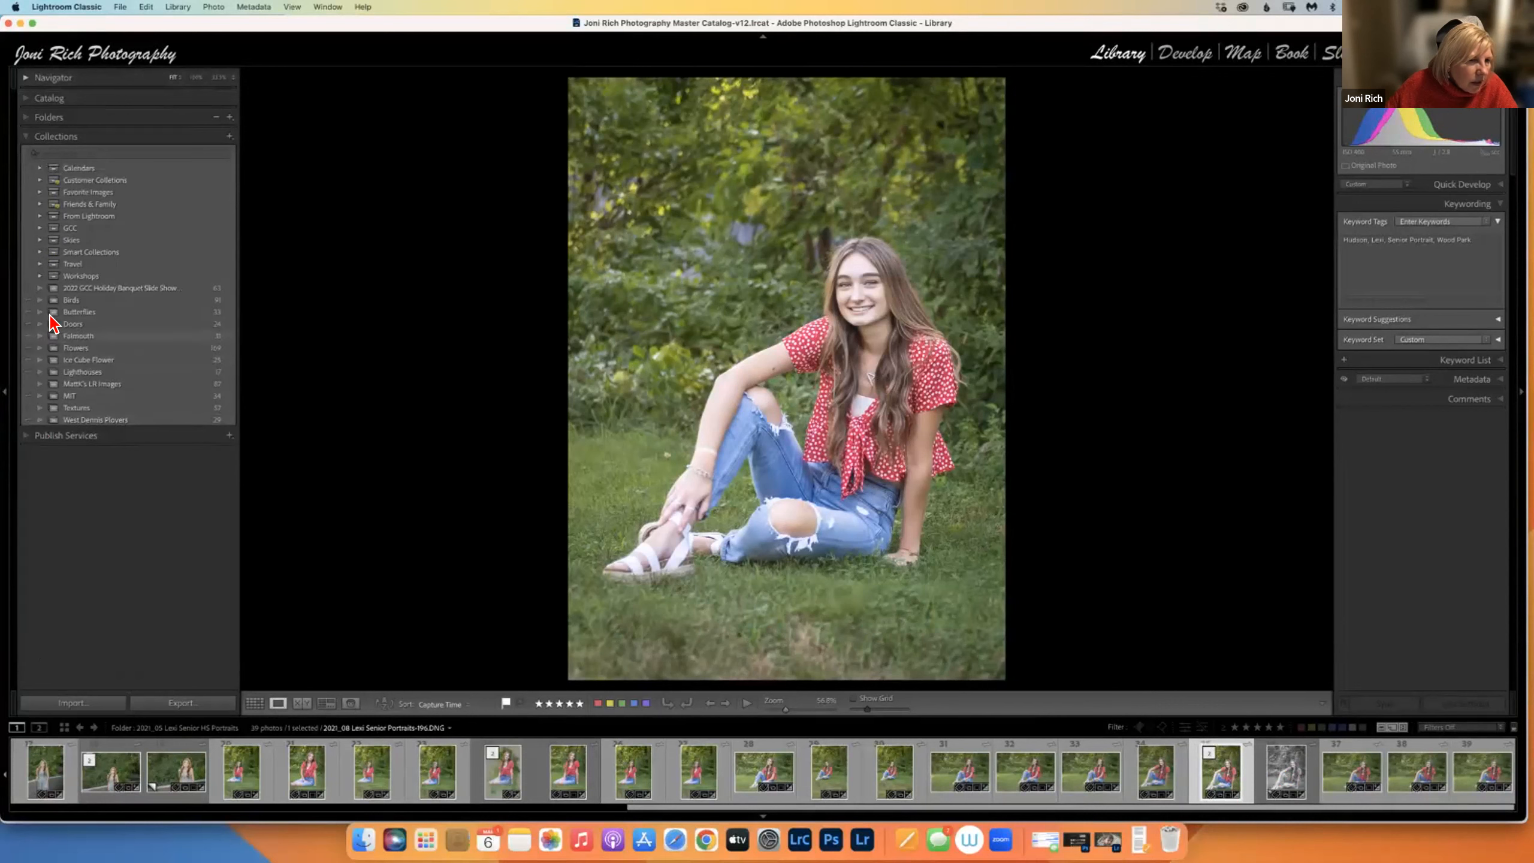
{"action": "left_click", "coordinate": [100, 289]}
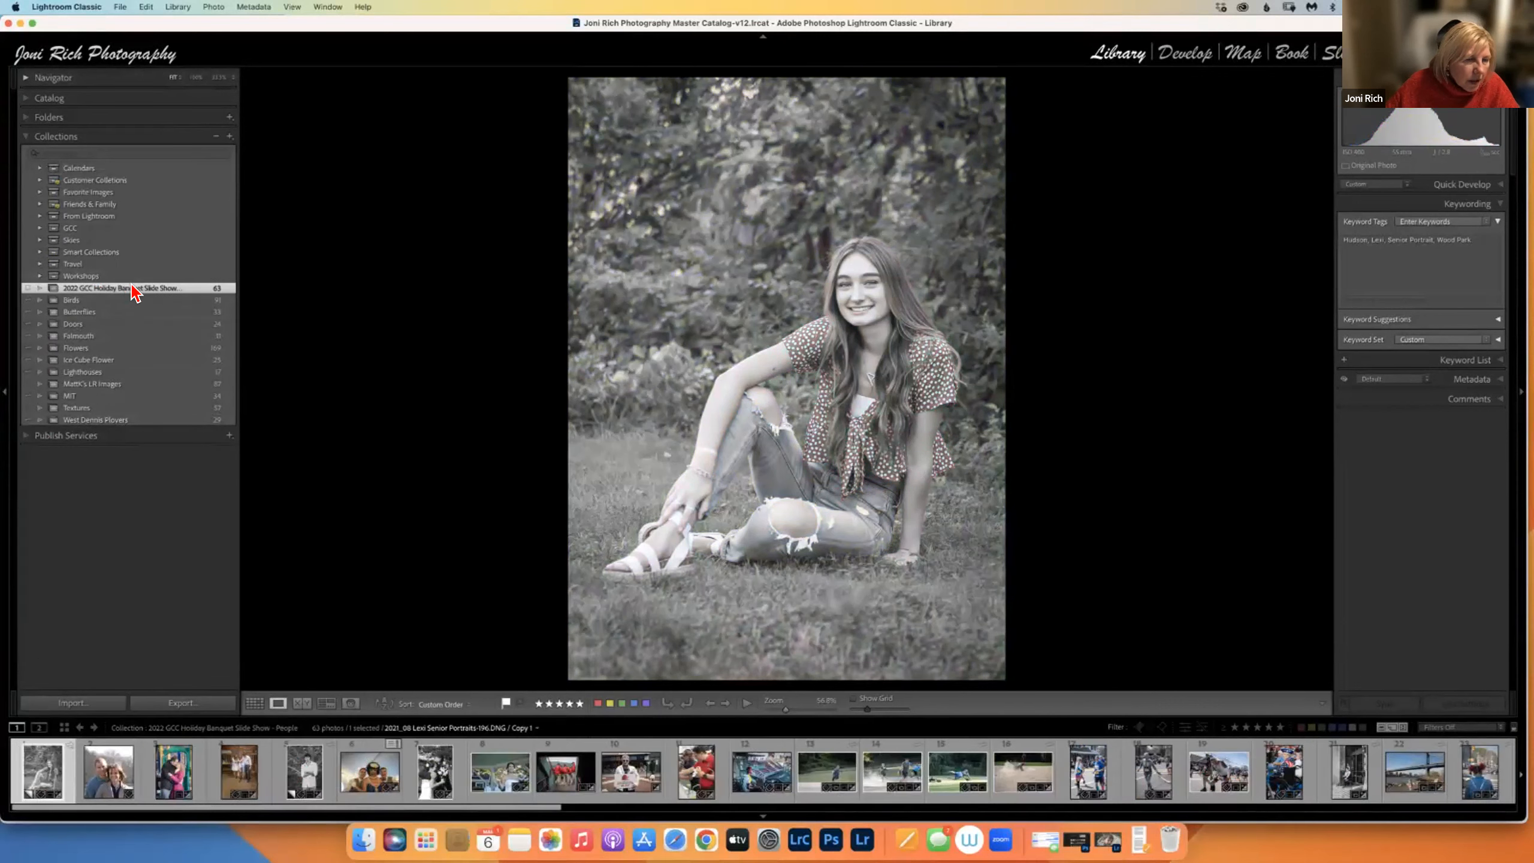
Make the slide show the target collection and add the colour original to it with B.
{"action": "right_click", "coordinate": [129, 291]}
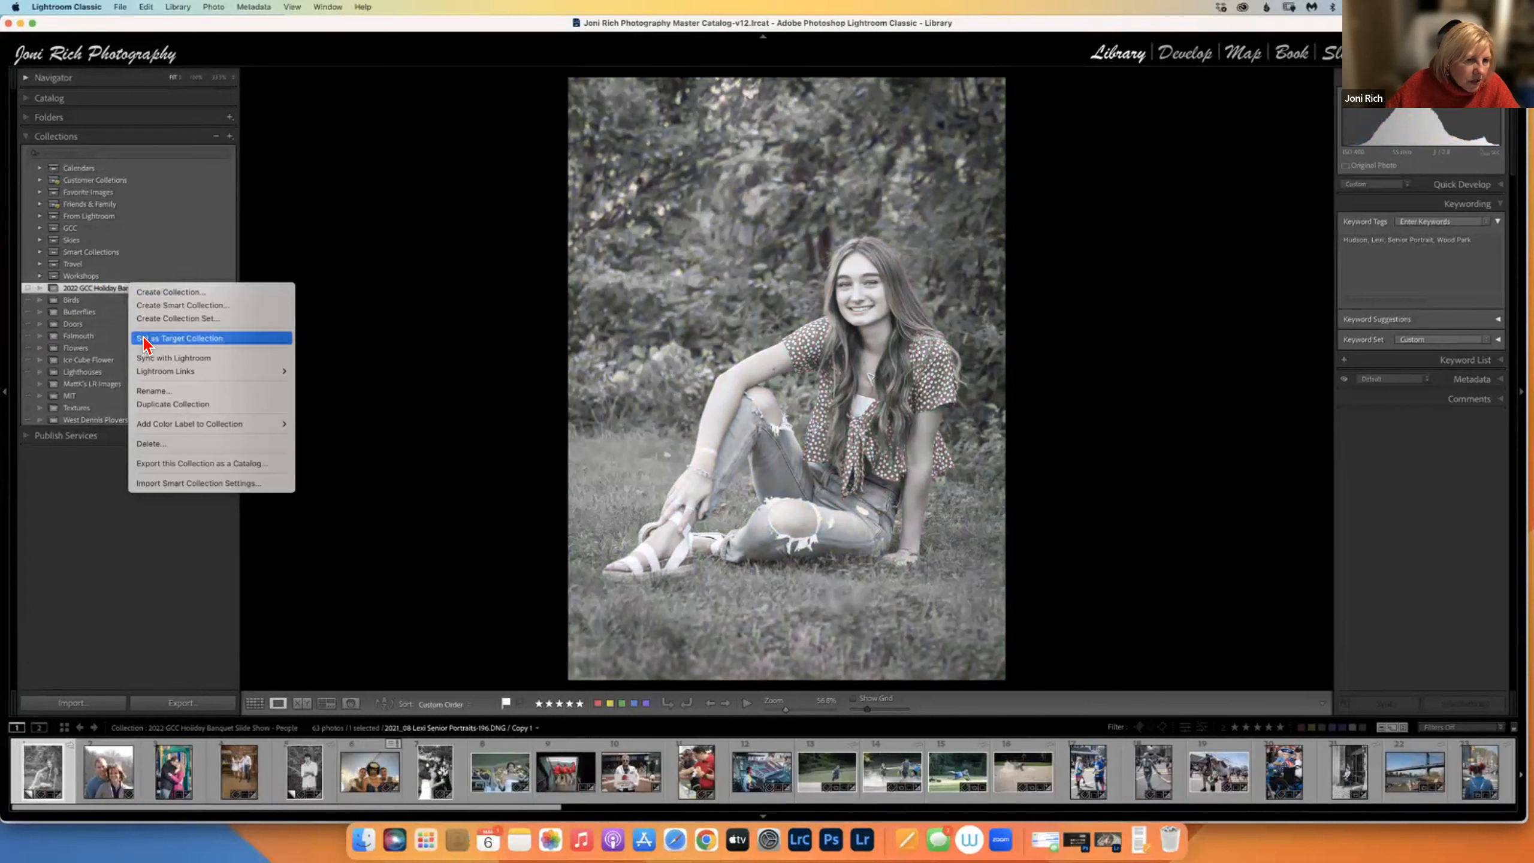
{"action": "key", "text": "Escape"}
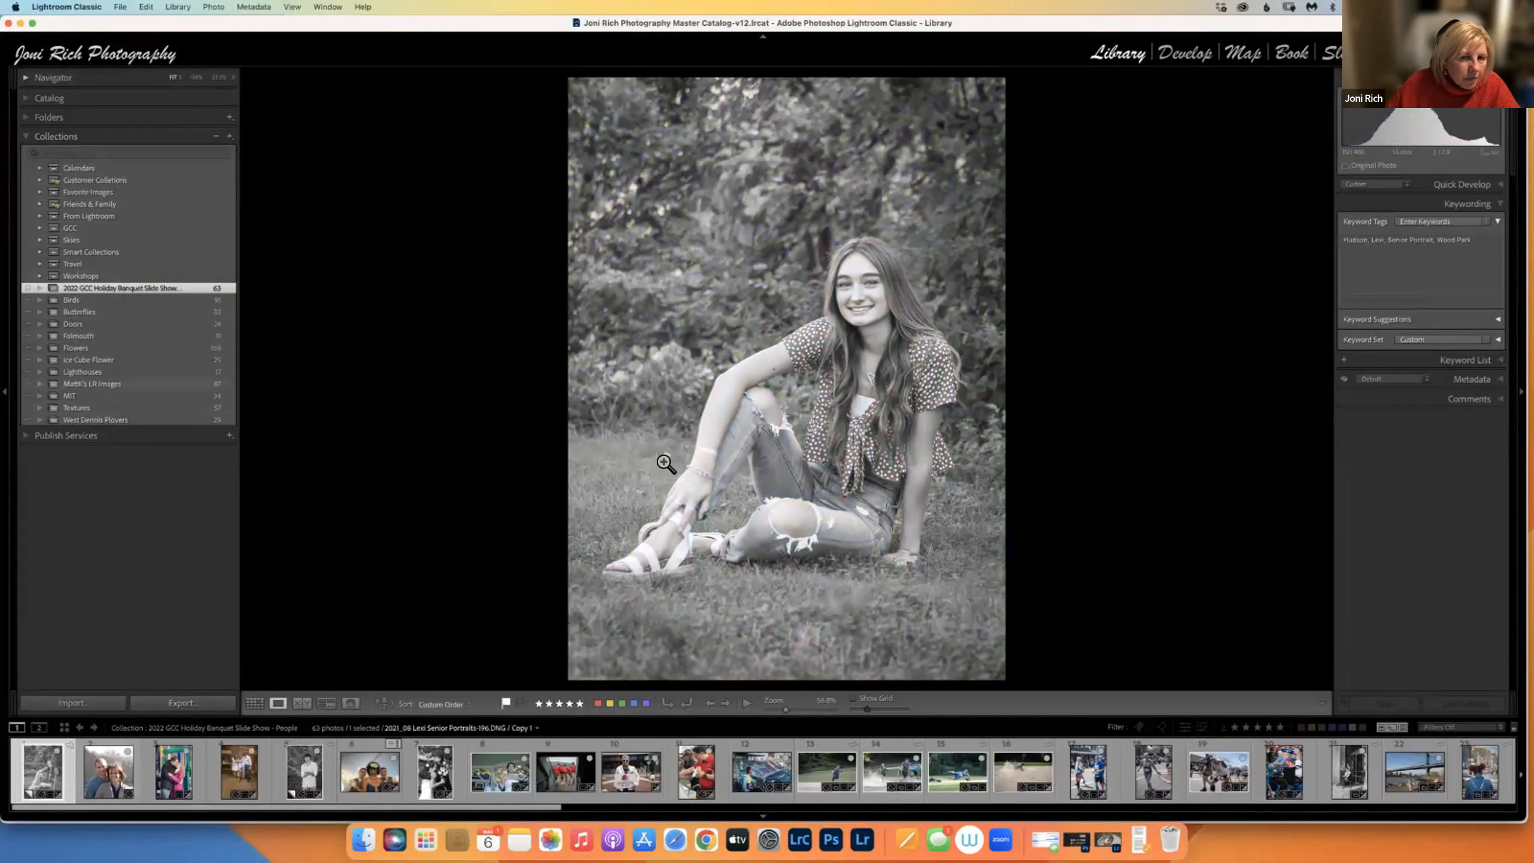
{"action": "right_click", "coordinate": [834, 411]}
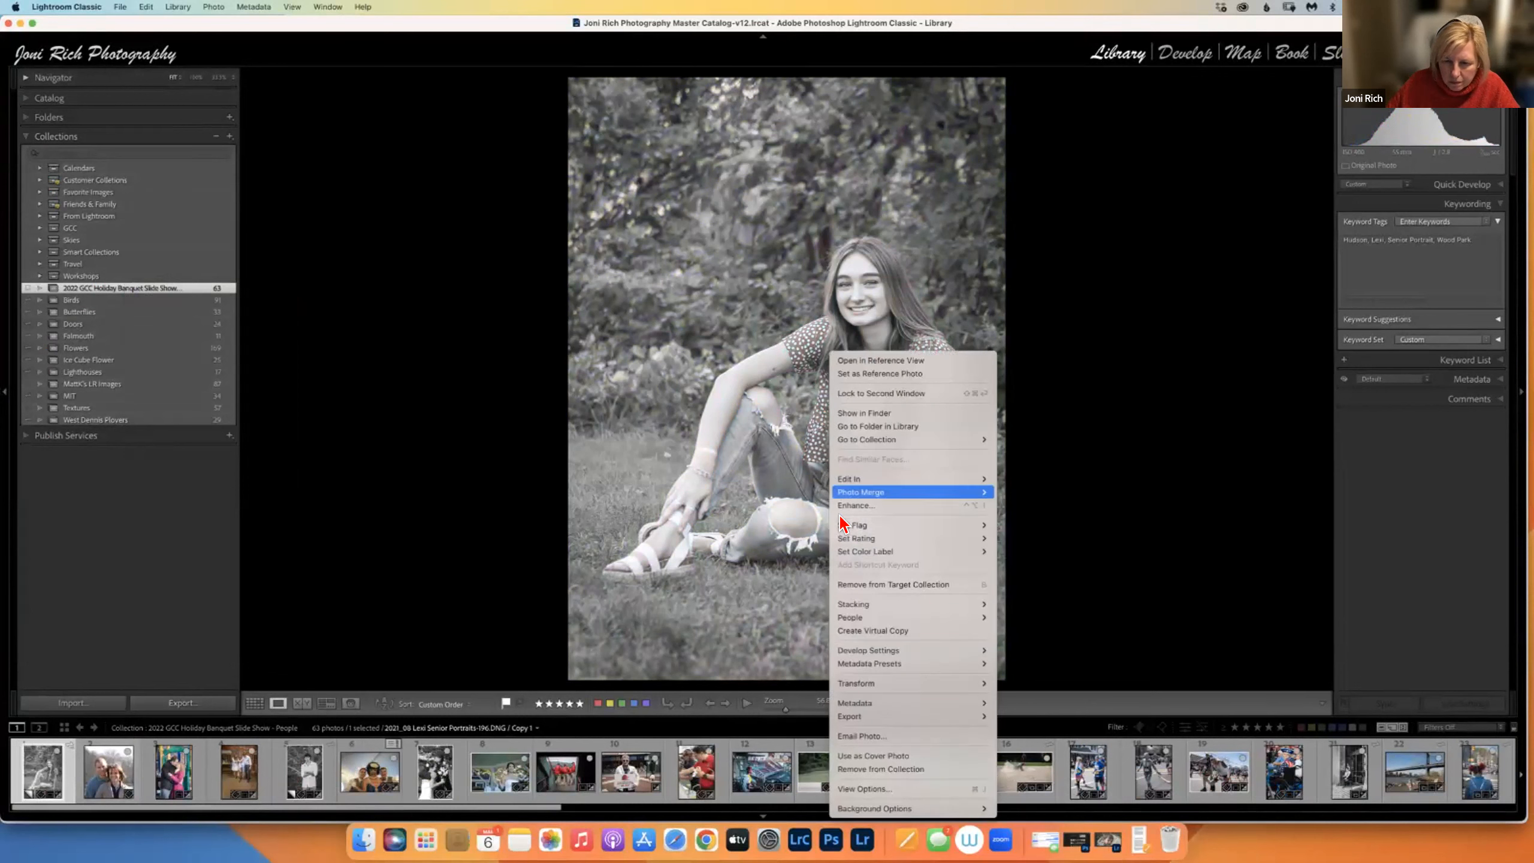
{"action": "left_click", "coordinate": [869, 427]}
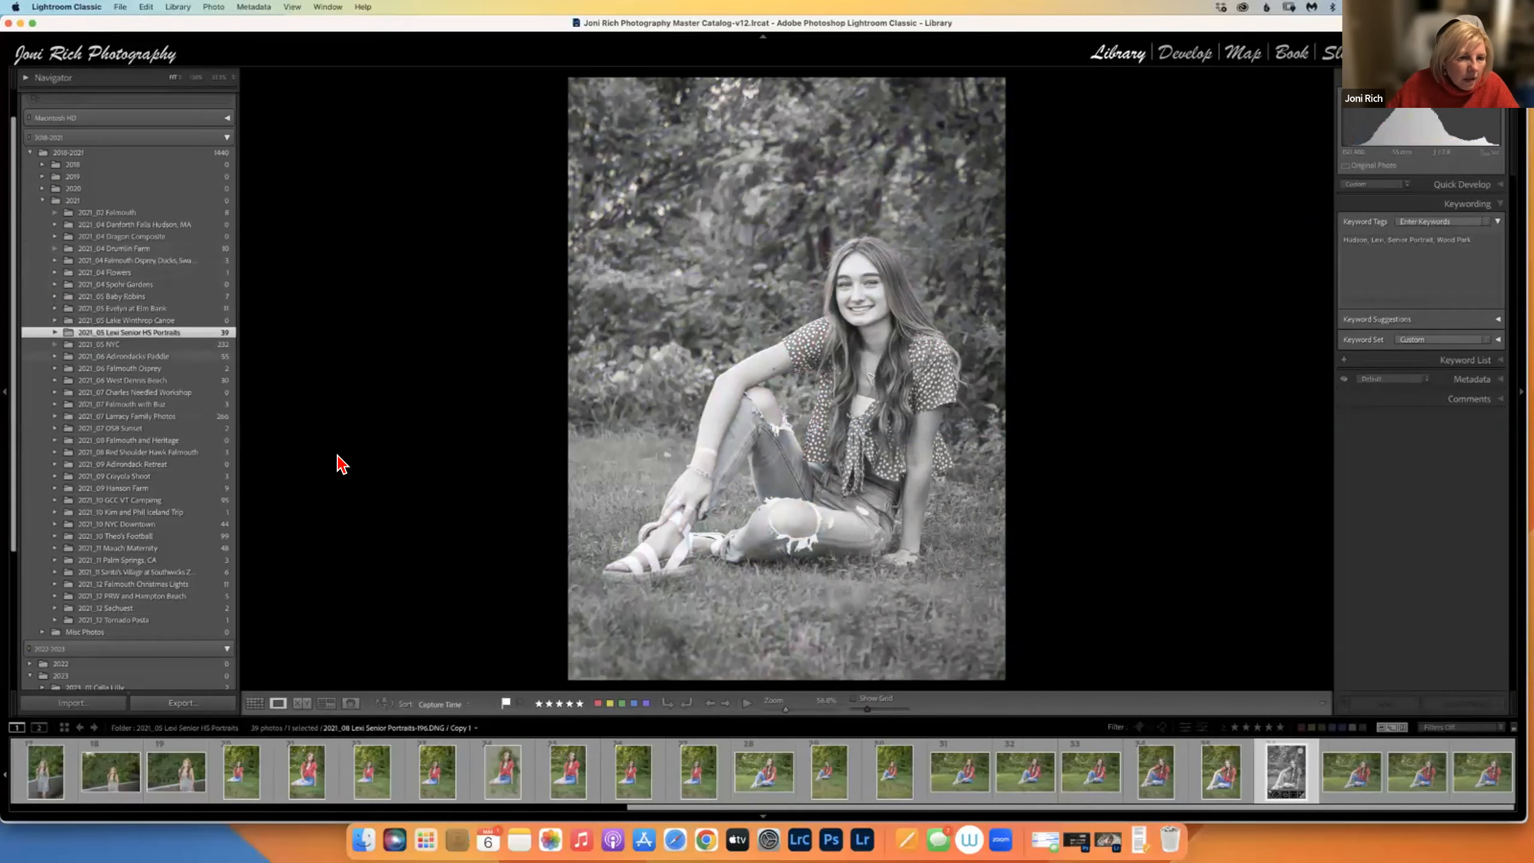
{"action": "left_click", "coordinate": [1220, 771]}
{"action": "key", "text": "b"}
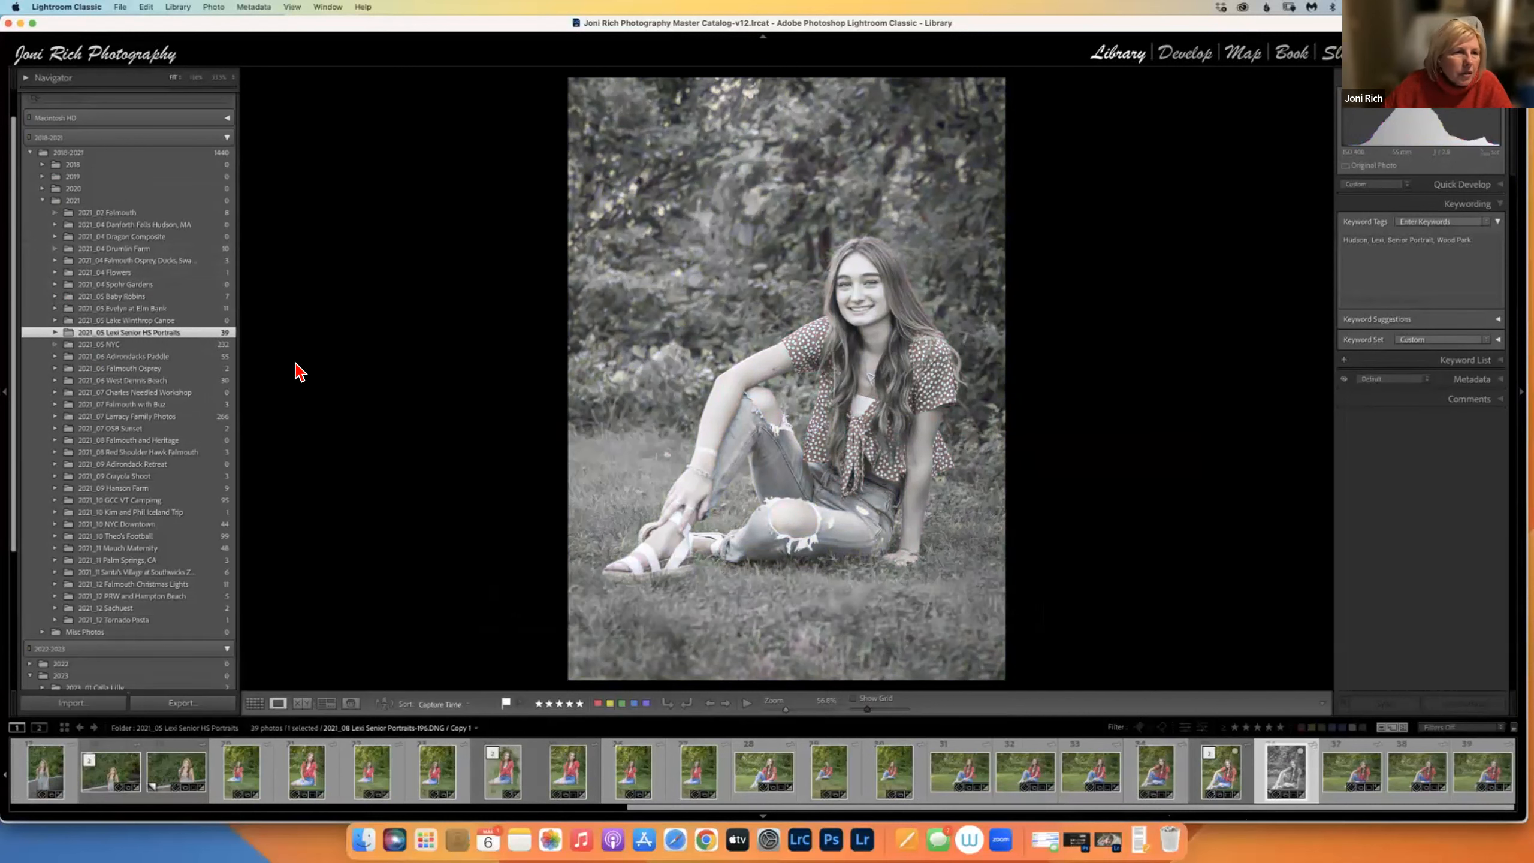
Reopen the 2022 GCC Holiday Banquet Slide Show collection, now at 64 photos.
{"action": "scroll", "coordinate": [21, 417], "scroll_direction": "down", "scroll_amount": 5}
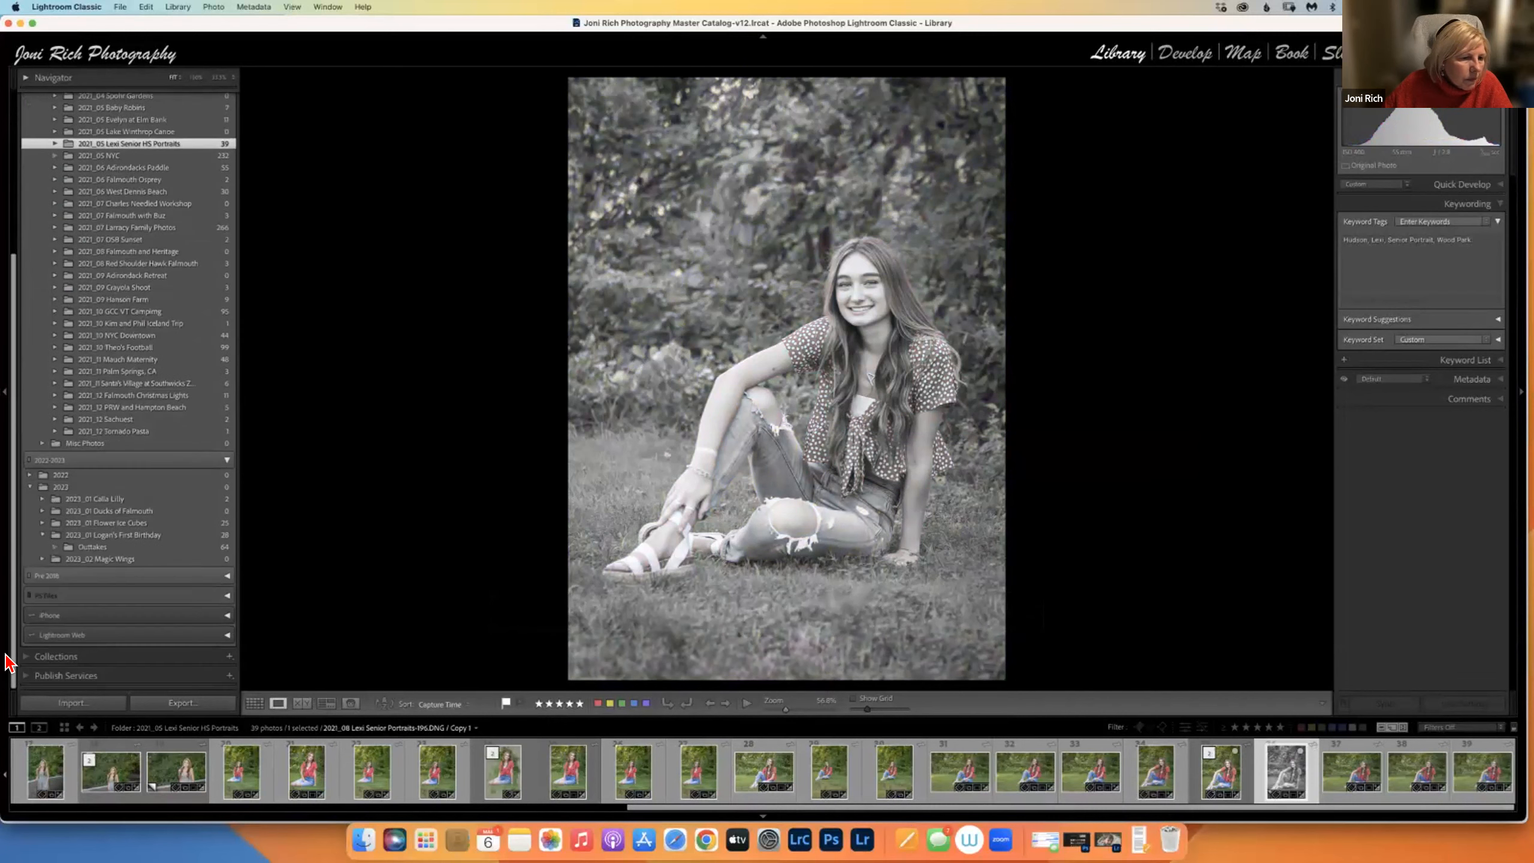
{"action": "left_click", "coordinate": [36, 657]}
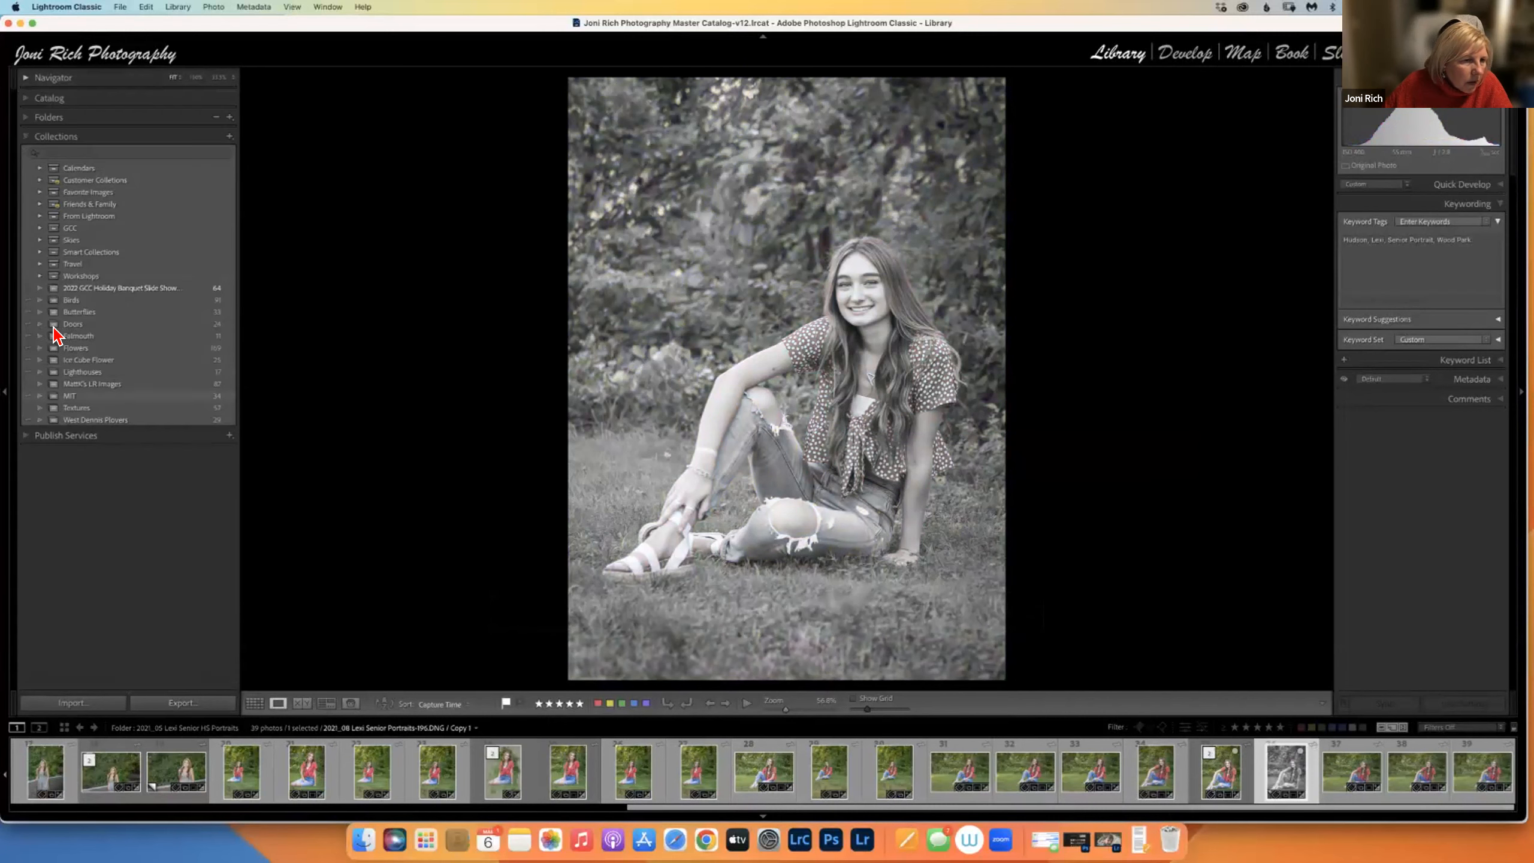
{"action": "left_click", "coordinate": [91, 289]}
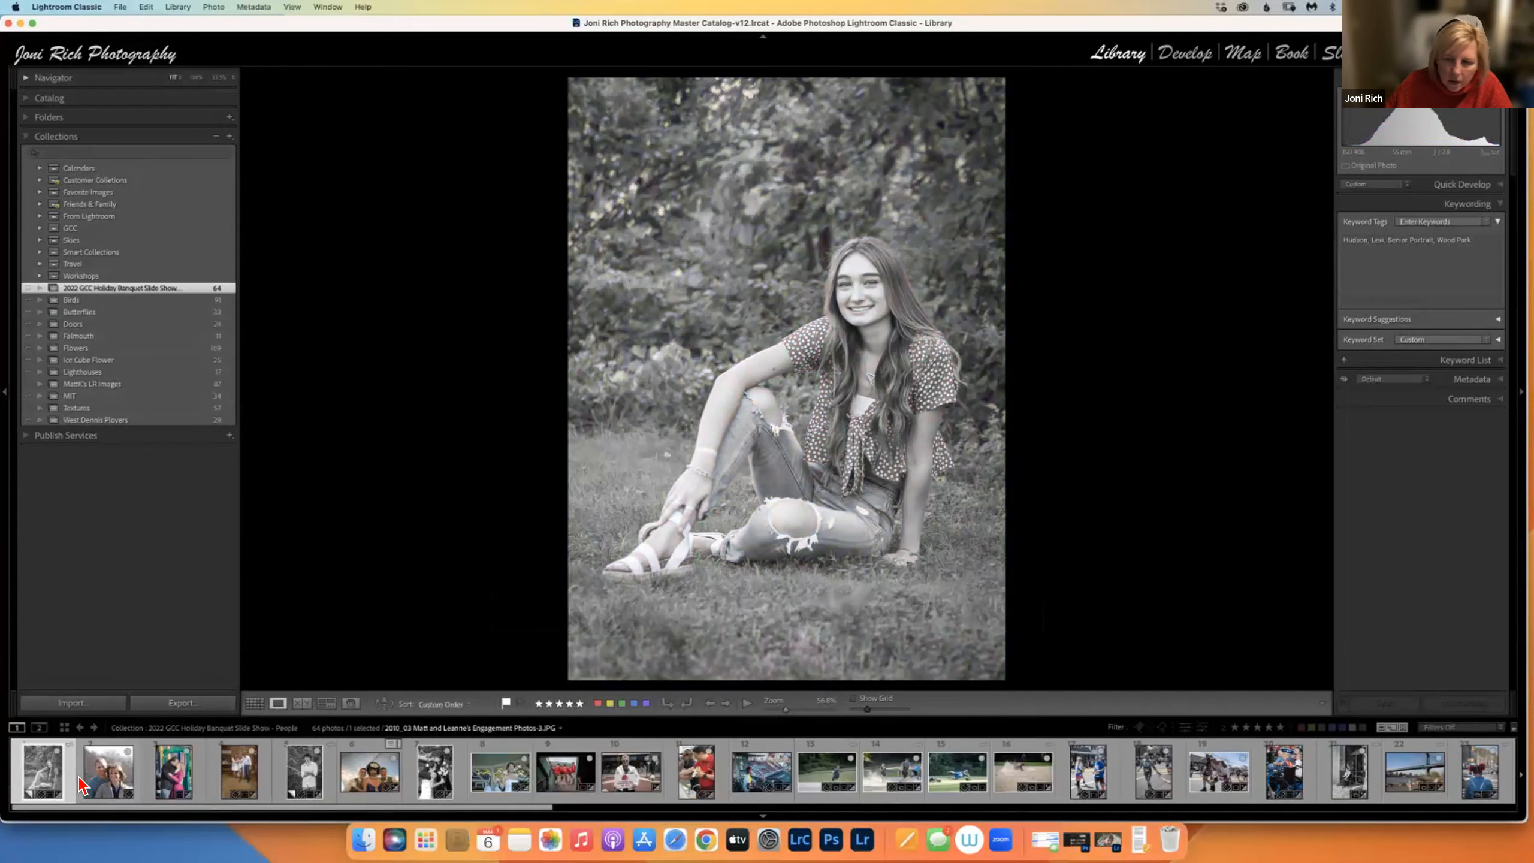
Move the colour senior portrait to the first slot and remove its B&W copy, leaving 63 photos.
{"action": "left_click_drag", "start_coordinate": [444, 807], "coordinate": [1283, 838]}
{"action": "right_click", "coordinate": [1284, 838]}
{"action": "left_click", "coordinate": [1487, 776]}
{"action": "left_click_drag", "start_coordinate": [1487, 777], "coordinate": [12, 786]}
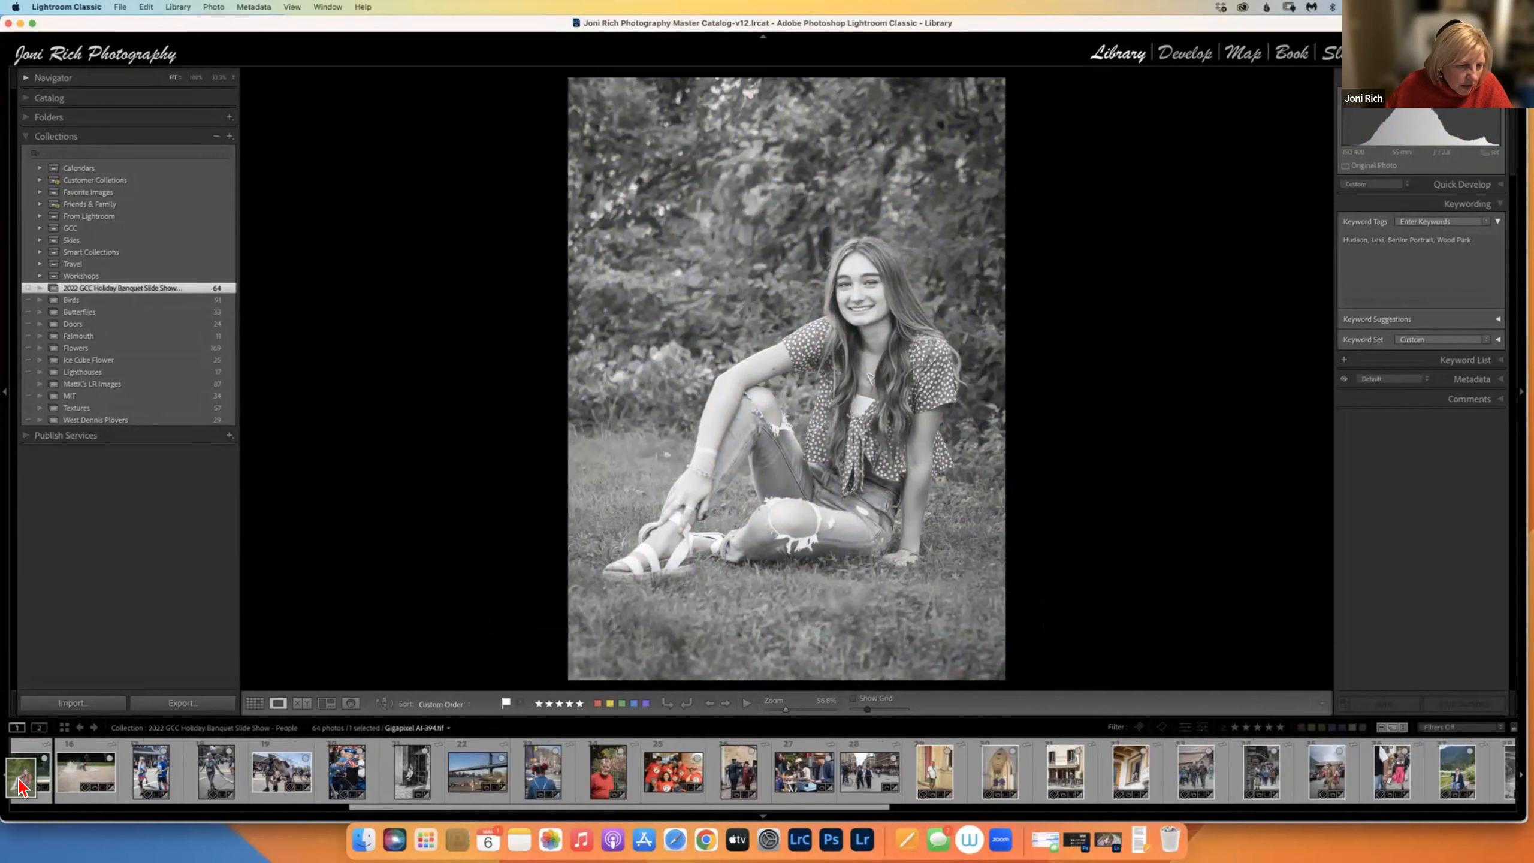
{"action": "left_click_drag", "start_coordinate": [620, 808], "coordinate": [403, 822]}
{"action": "left_click_drag", "start_coordinate": [716, 777], "coordinate": [6, 786]}
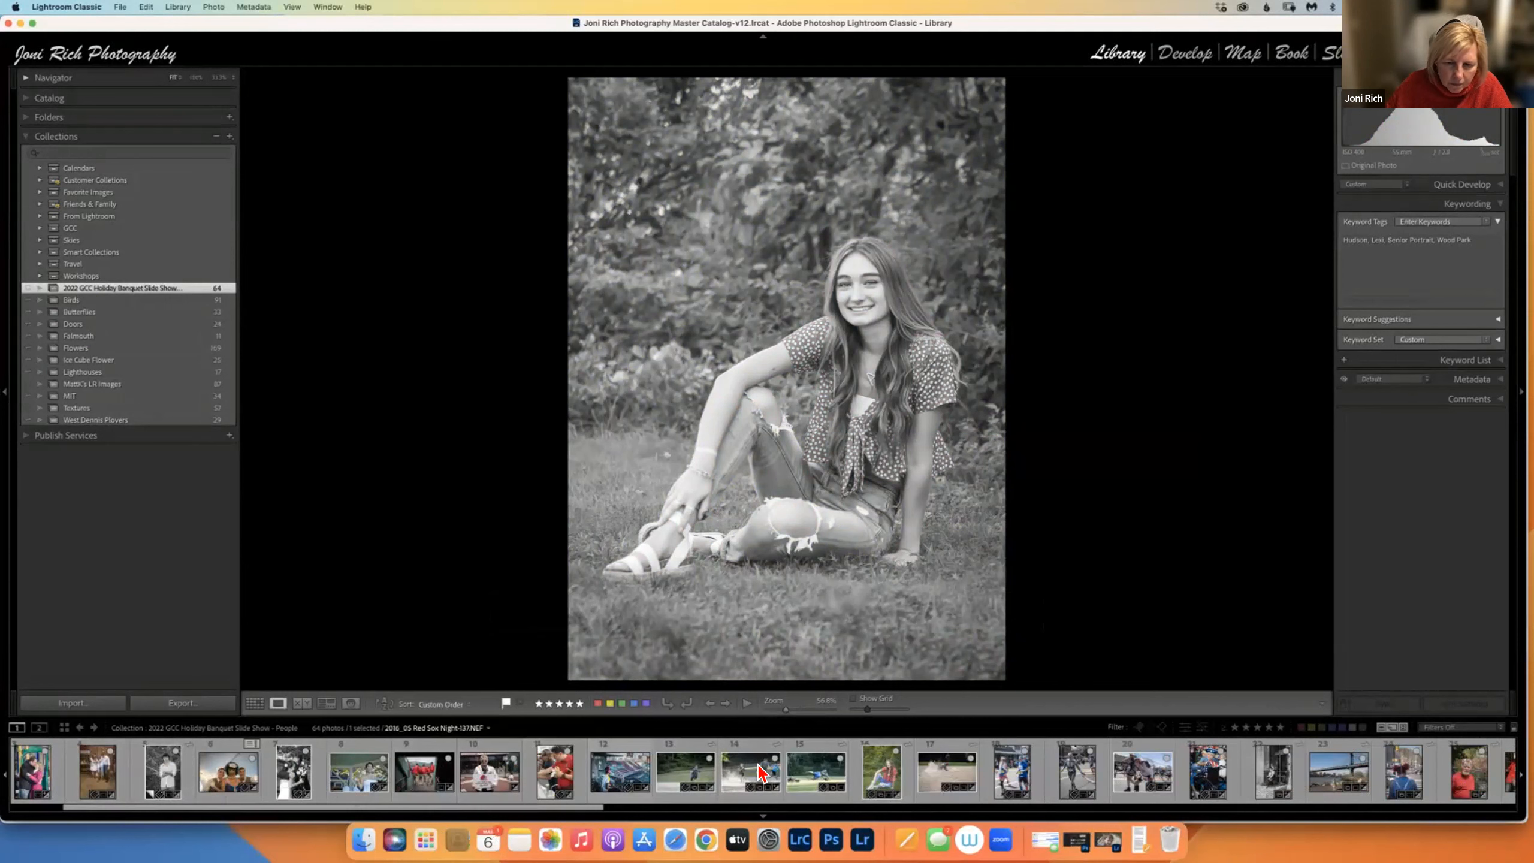
{"action": "left_click_drag", "start_coordinate": [885, 775], "coordinate": [4, 811]}
{"action": "left_click_drag", "start_coordinate": [236, 776], "coordinate": [11, 786]}
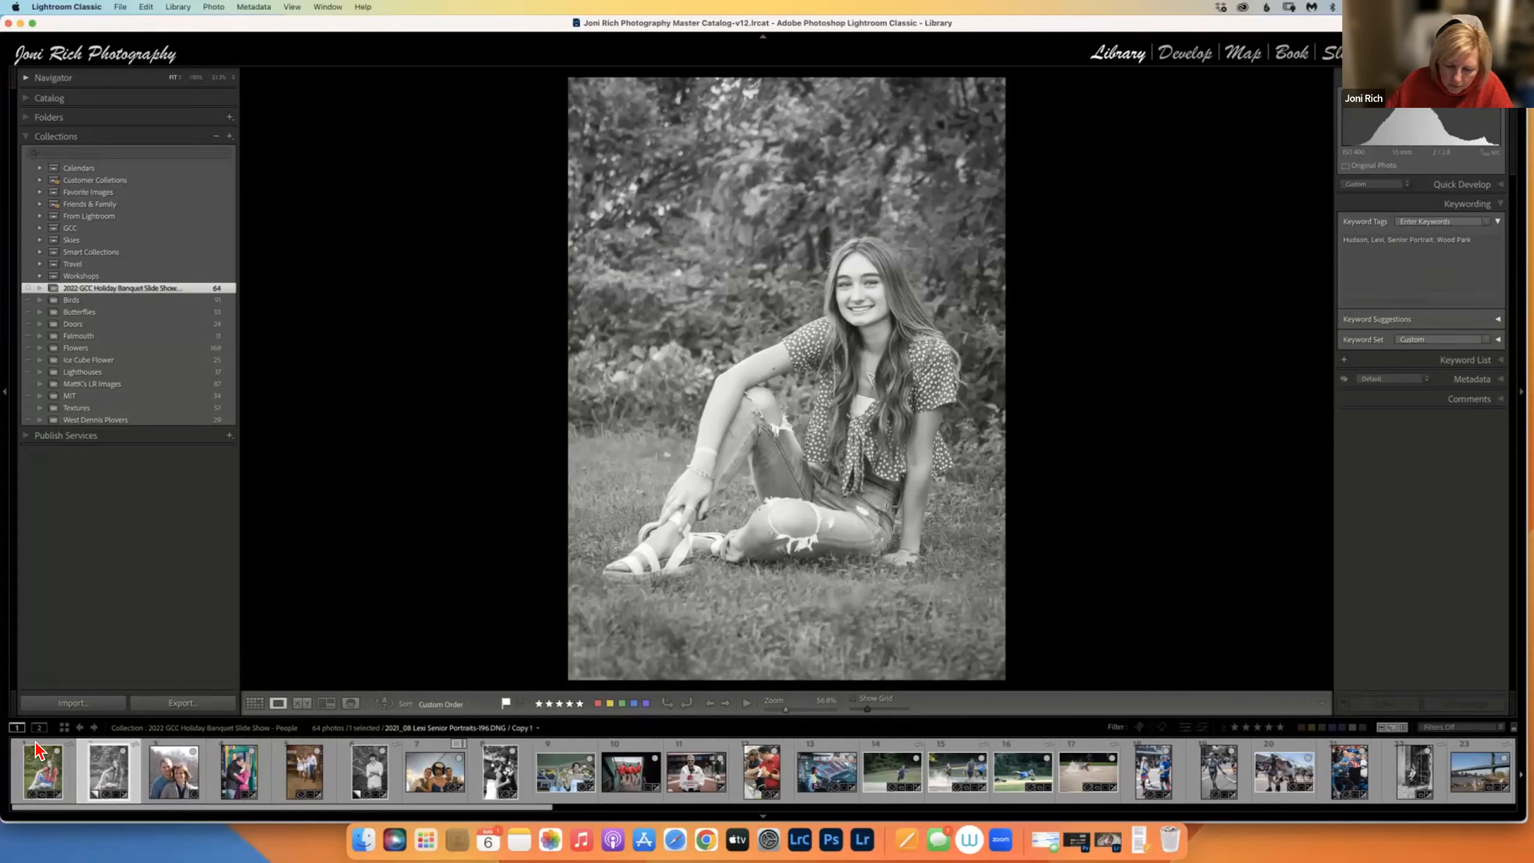
{"action": "key", "text": "b"}
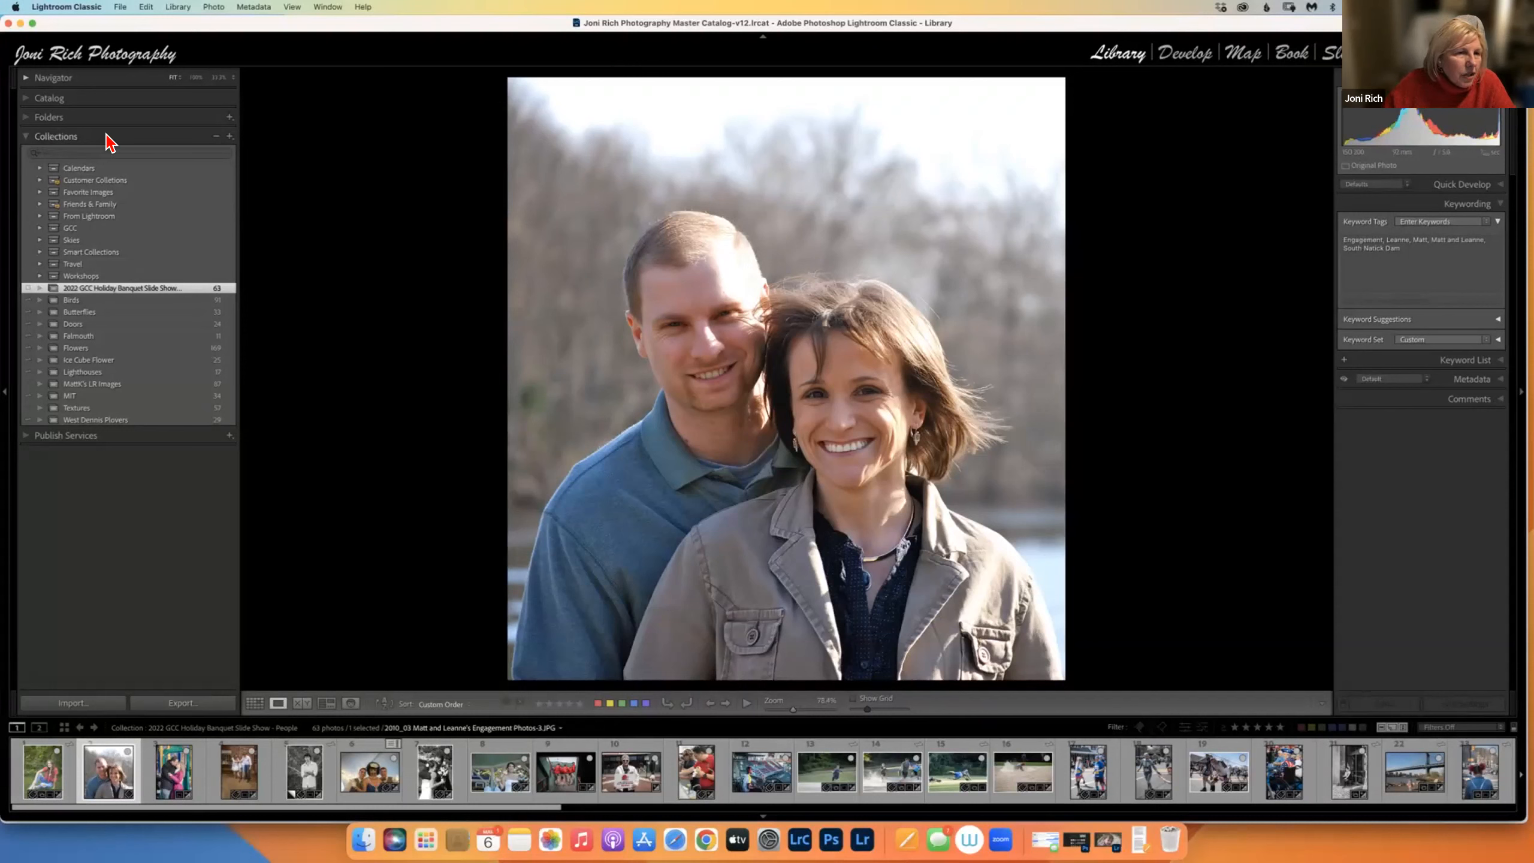
Create a top-level collection named 'LrC SIG', not placed inside any collection set.
{"action": "left_click", "coordinate": [230, 137]}
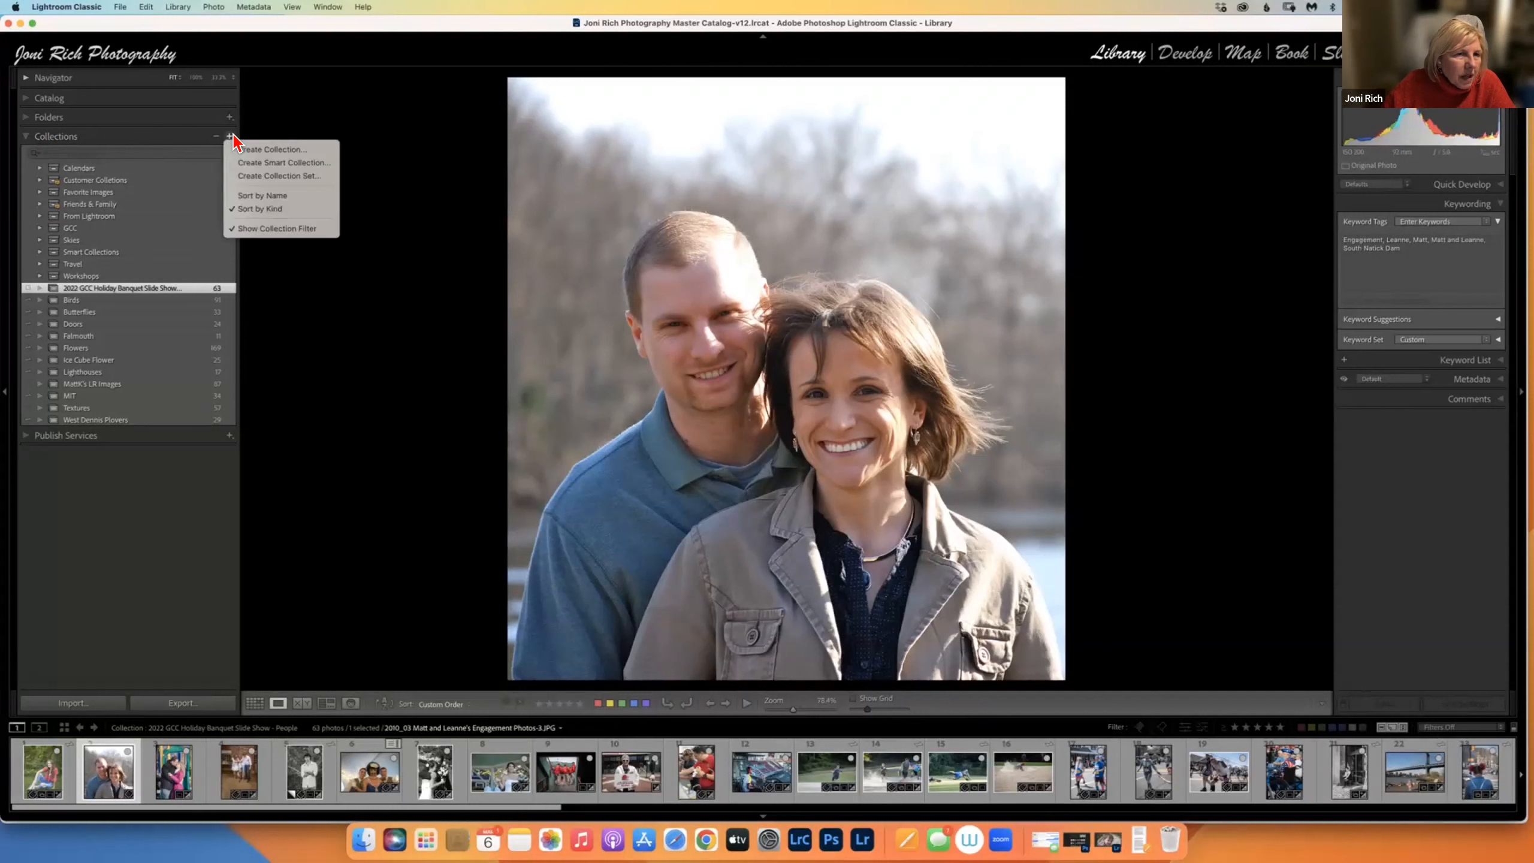
{"action": "left_click", "coordinate": [277, 156]}
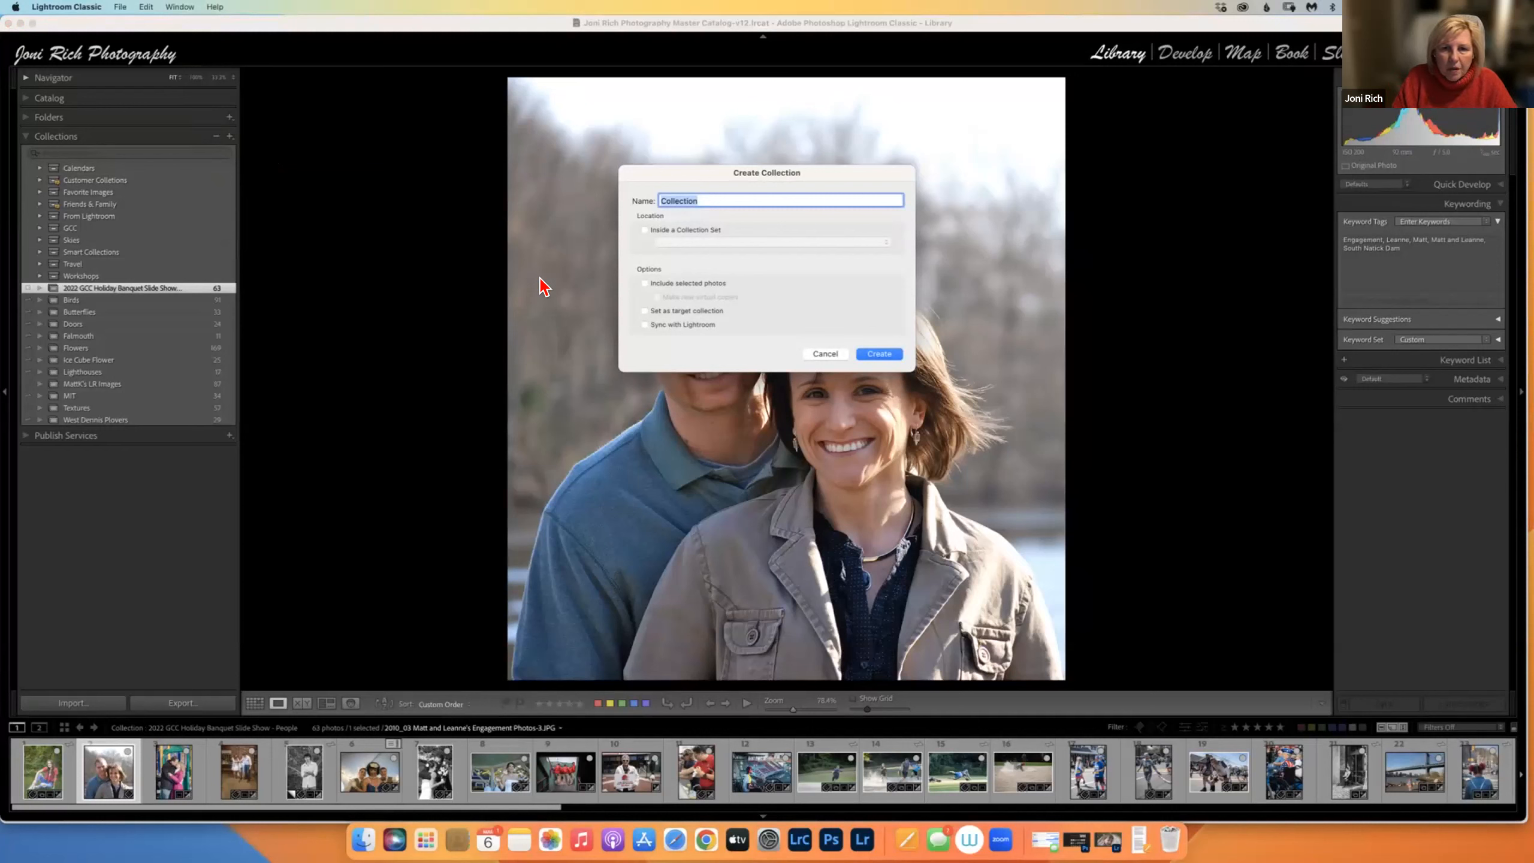
{"action": "type", "text": "LrC SIG"}
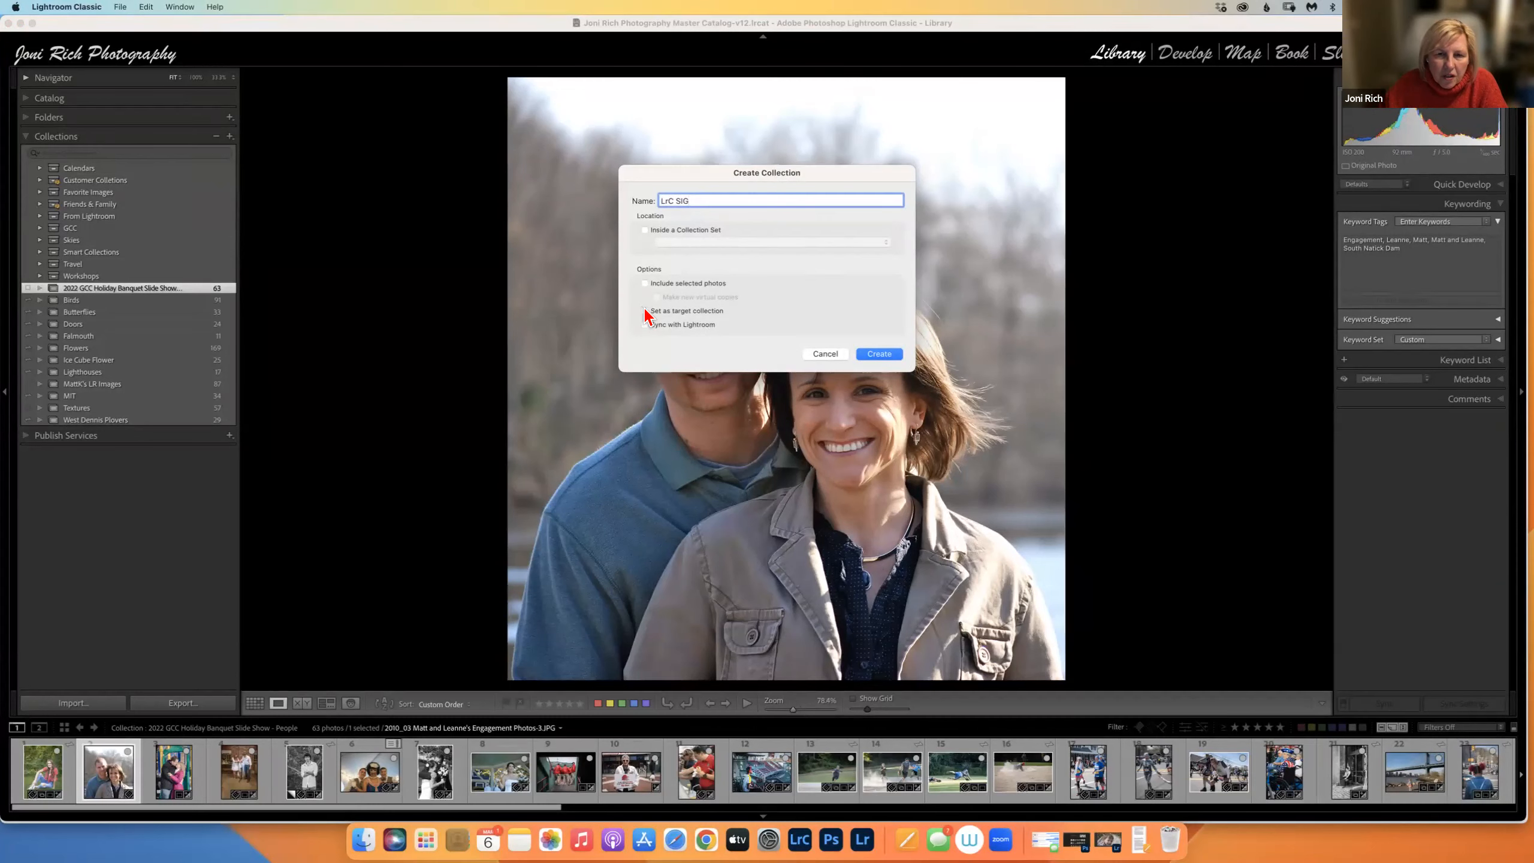
{"action": "left_click", "coordinate": [645, 231]}
{"action": "left_click", "coordinate": [689, 244]}
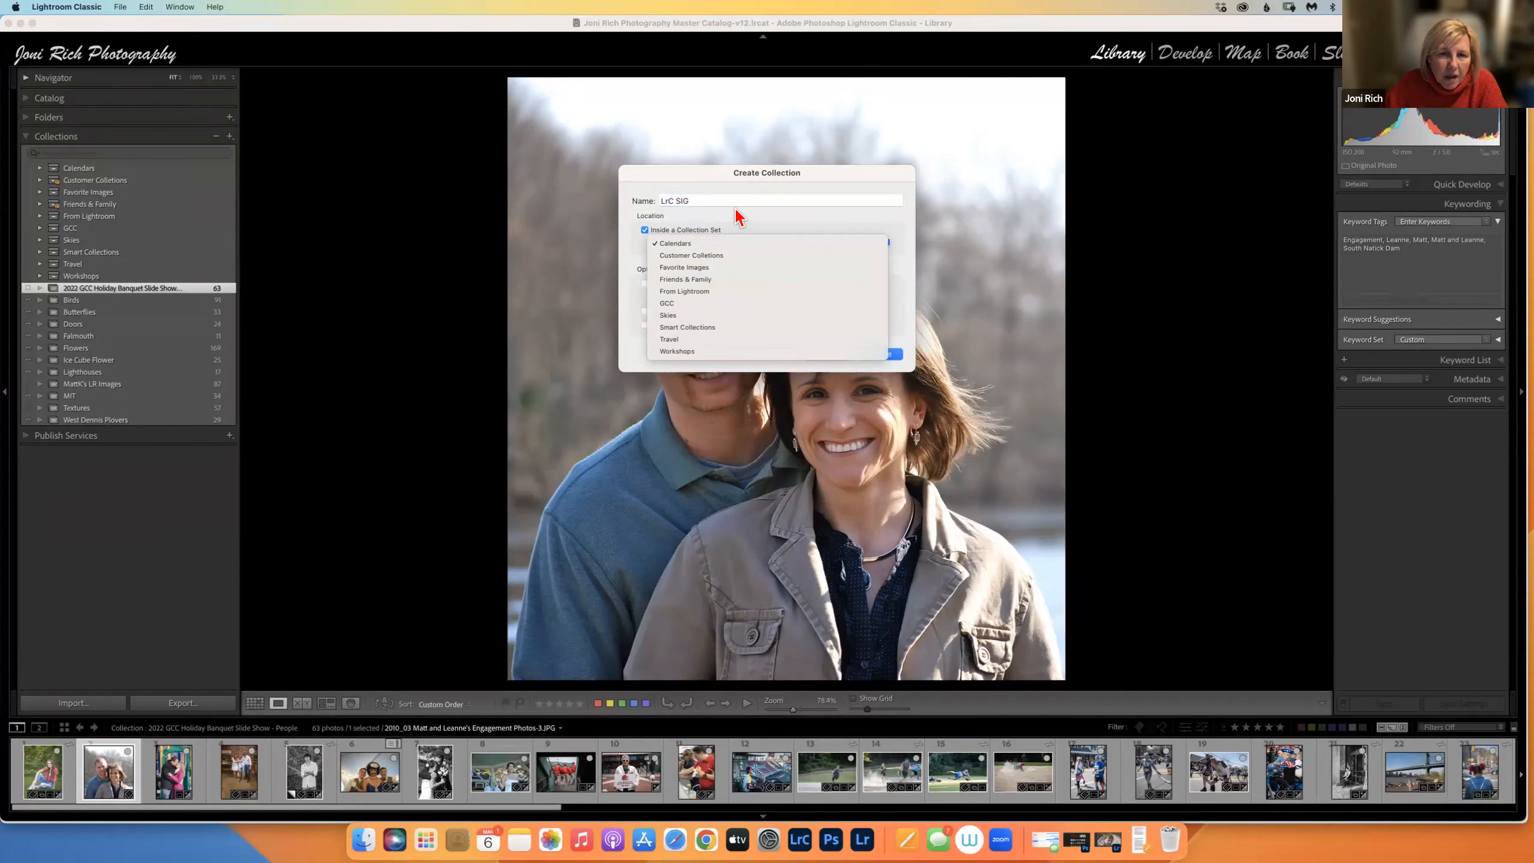
{"action": "left_click", "coordinate": [644, 230]}
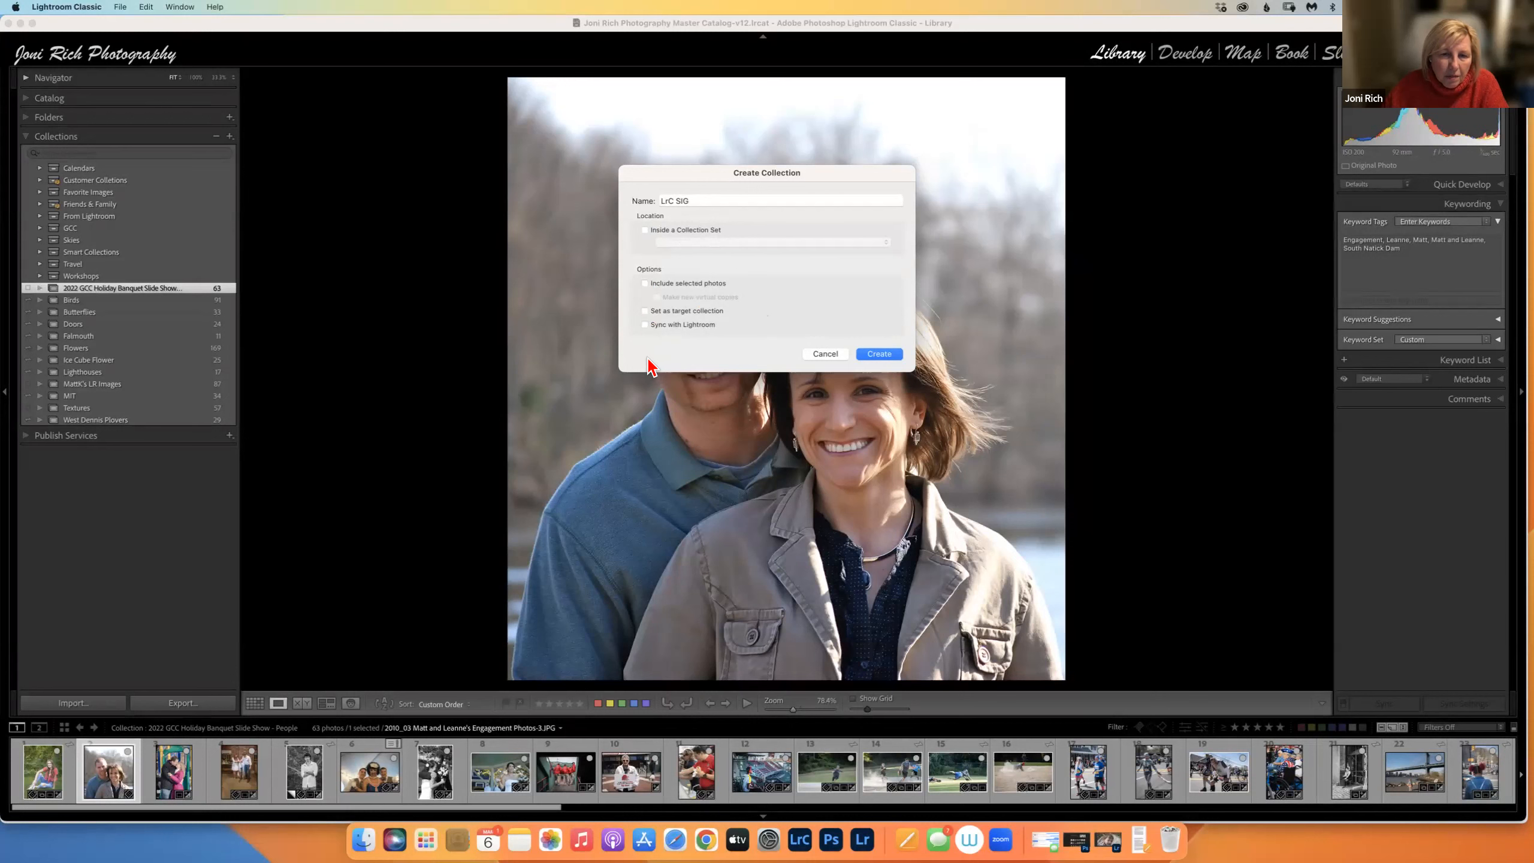
{"action": "left_click", "coordinate": [880, 356]}
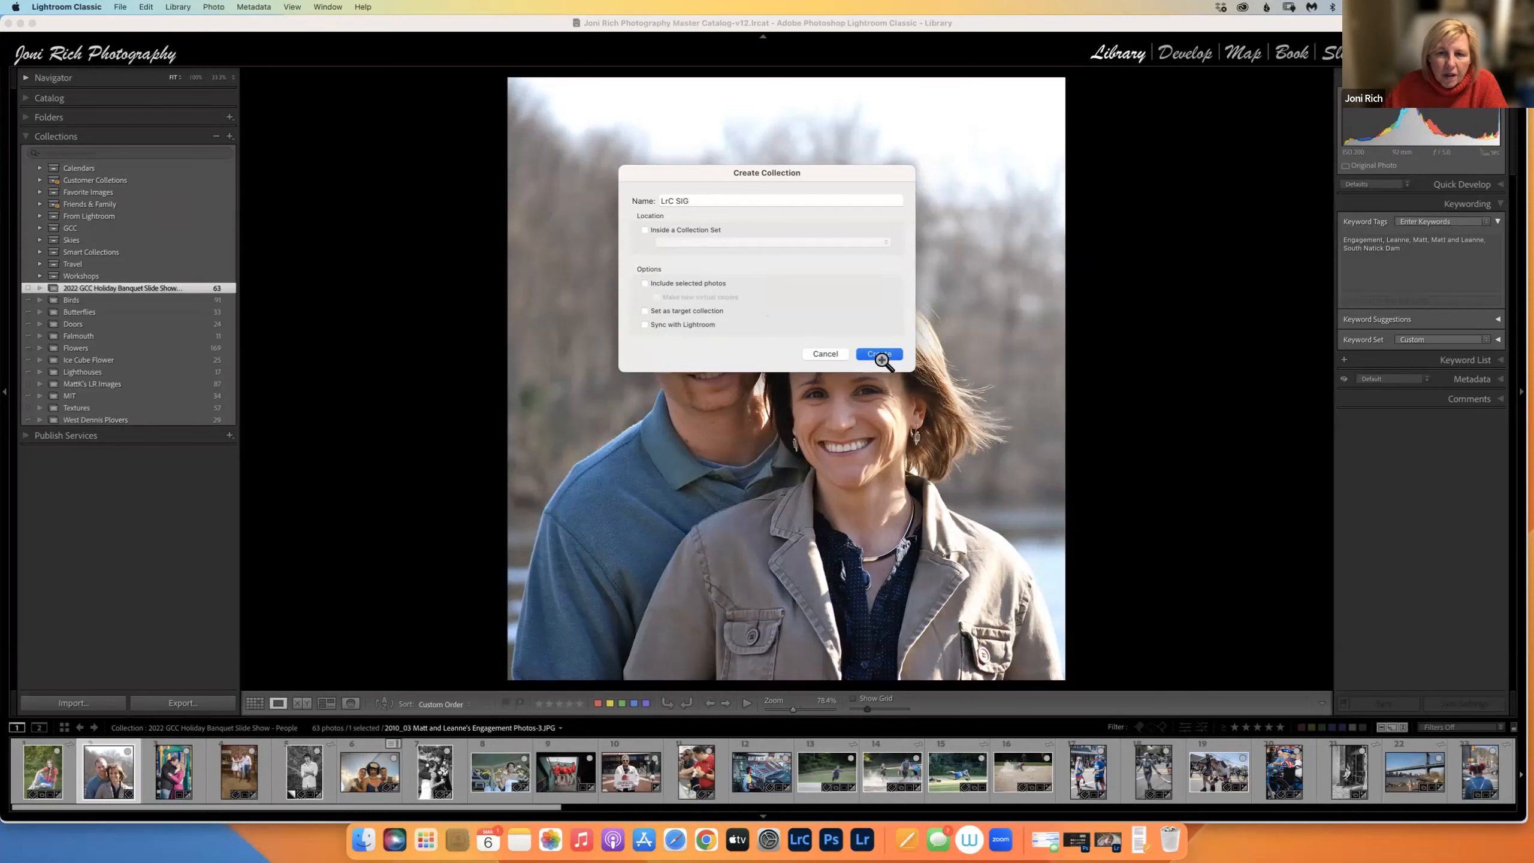
Set the empty LrC SIG collection as the target collection and re-expand the Folders panel.
{"action": "left_click", "coordinate": [38, 118]}
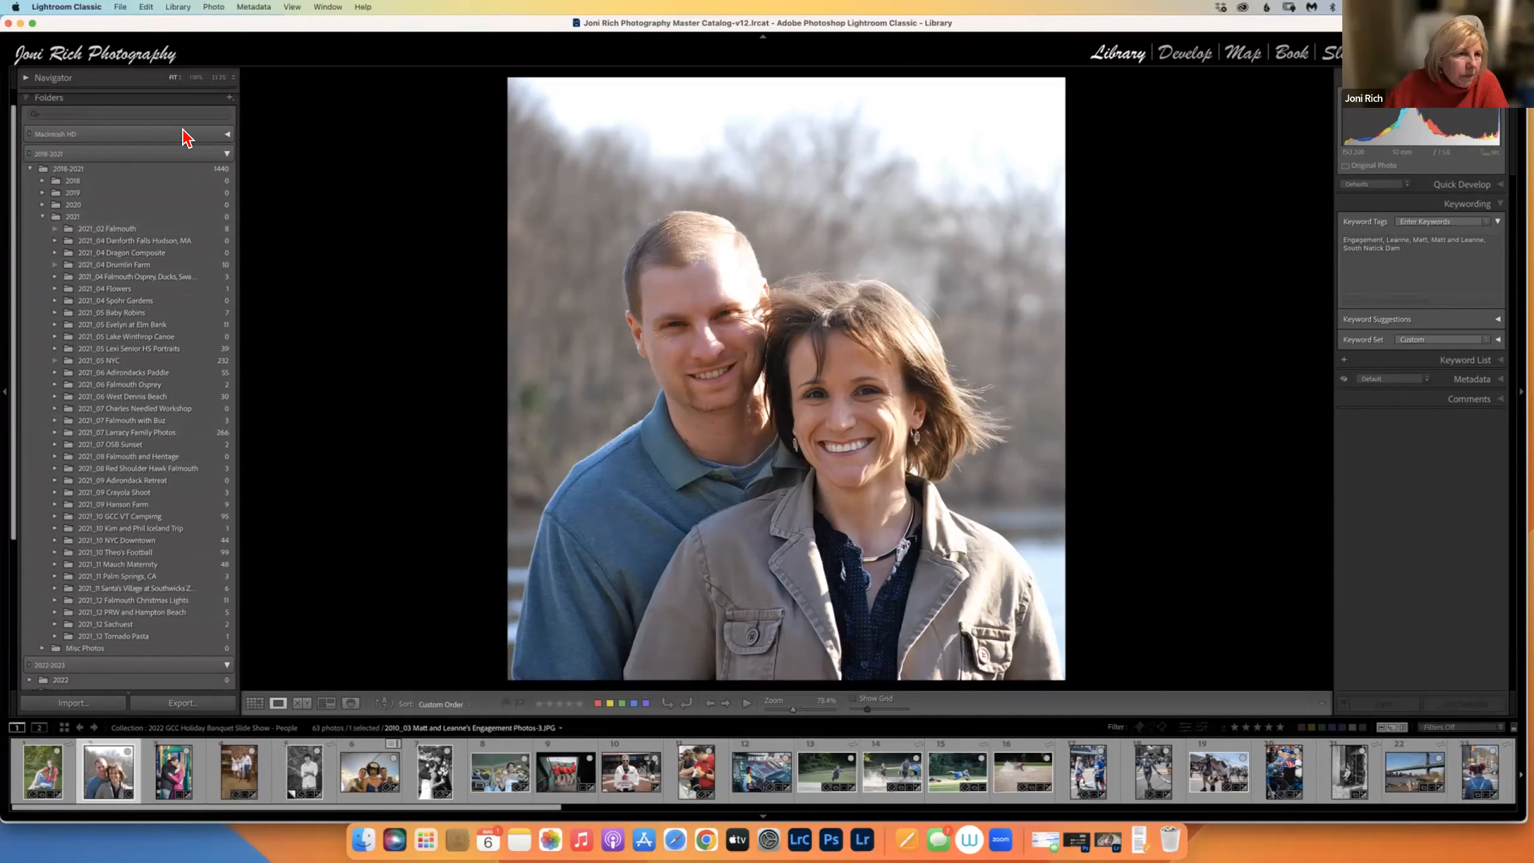
{"action": "left_click", "coordinate": [30, 98]}
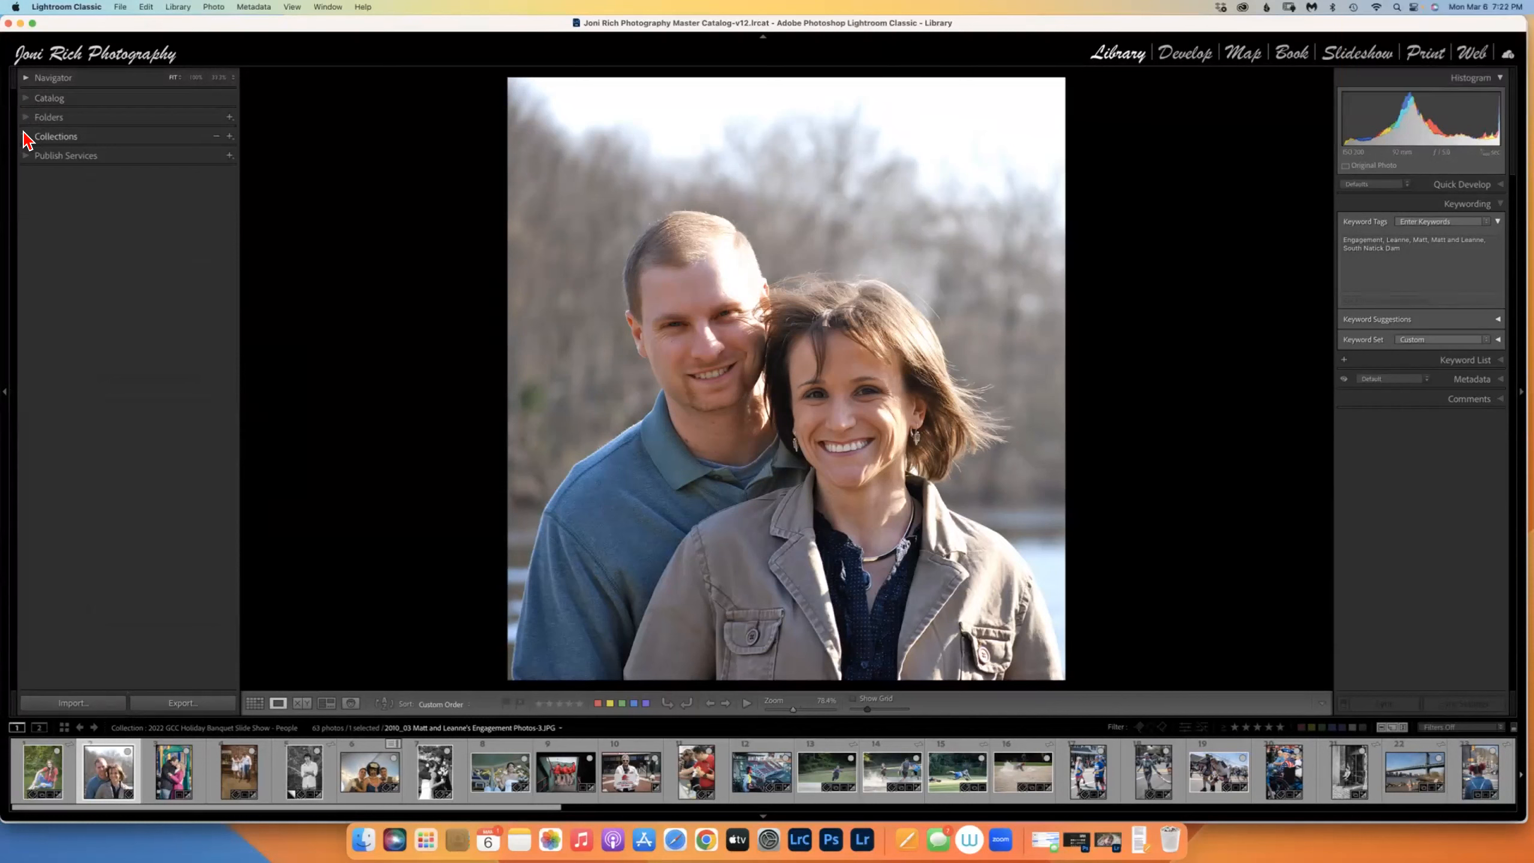
{"action": "left_click", "coordinate": [26, 138]}
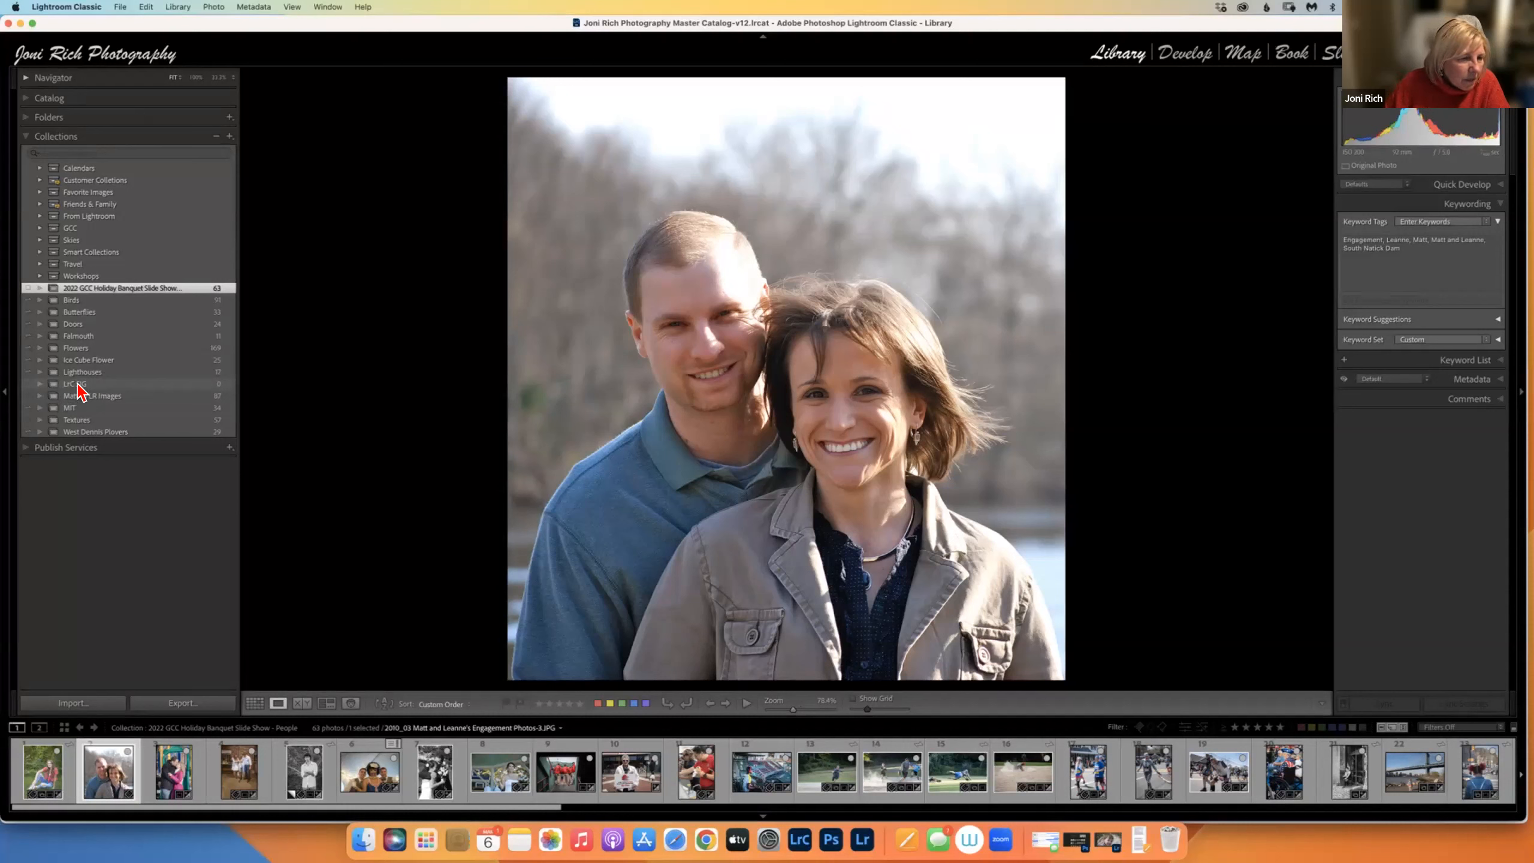
{"action": "right_click", "coordinate": [85, 390]}
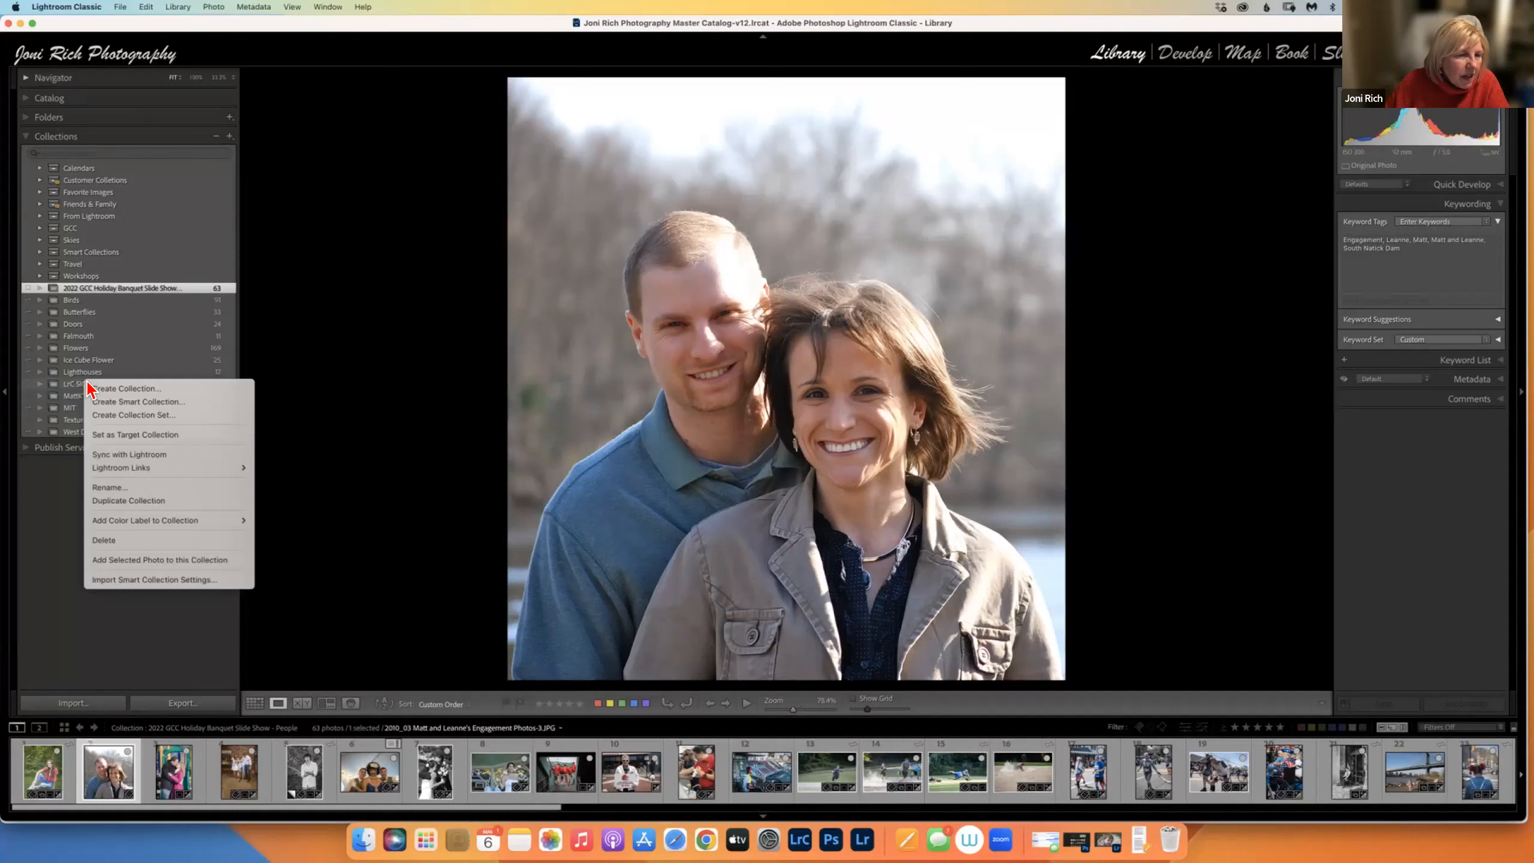
{"action": "left_click", "coordinate": [72, 387]}
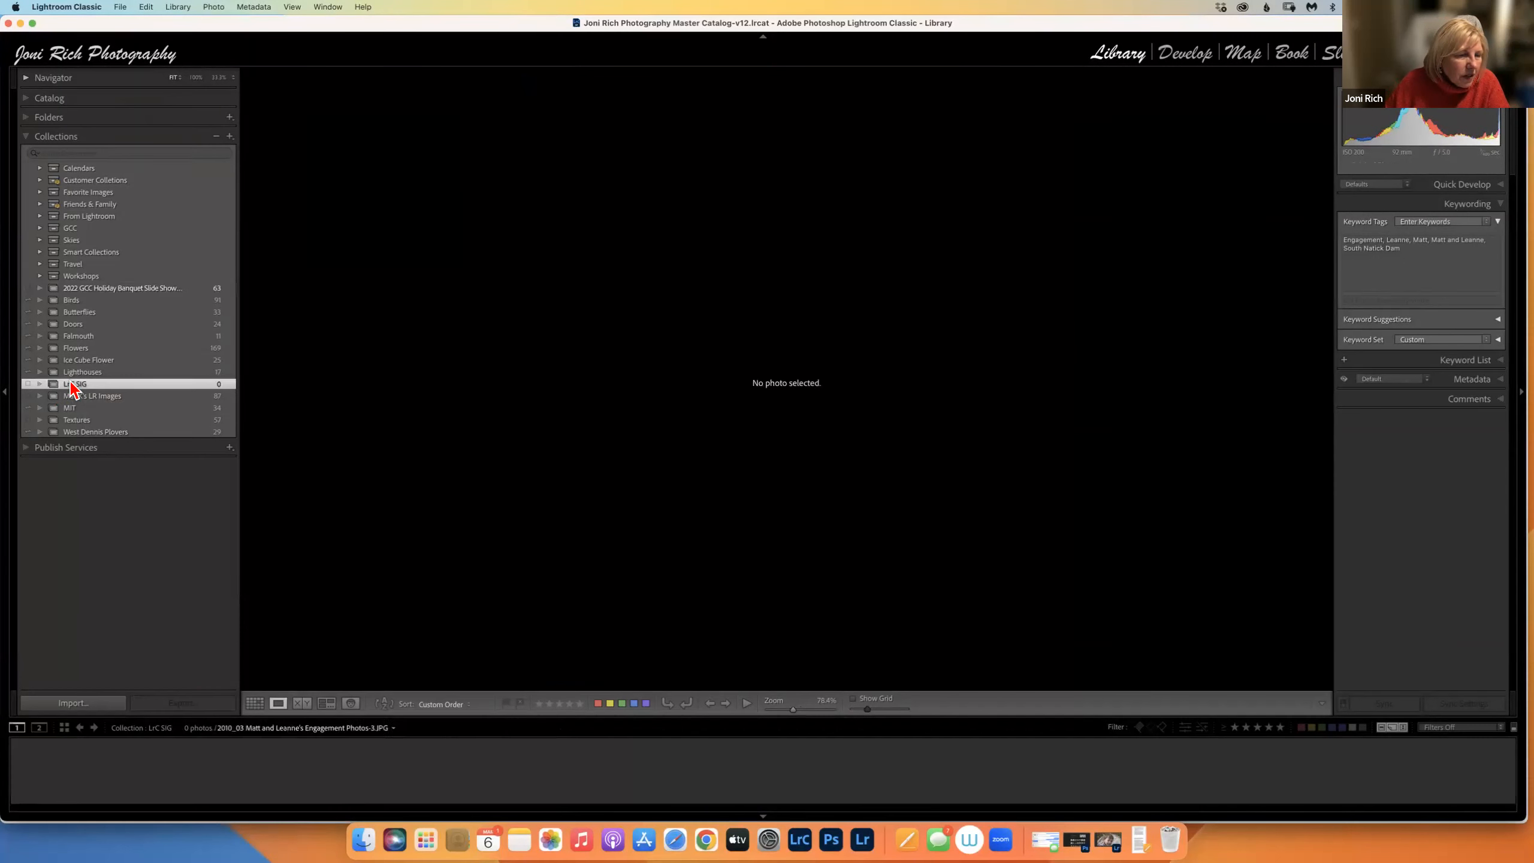
{"action": "right_click", "coordinate": [73, 380]}
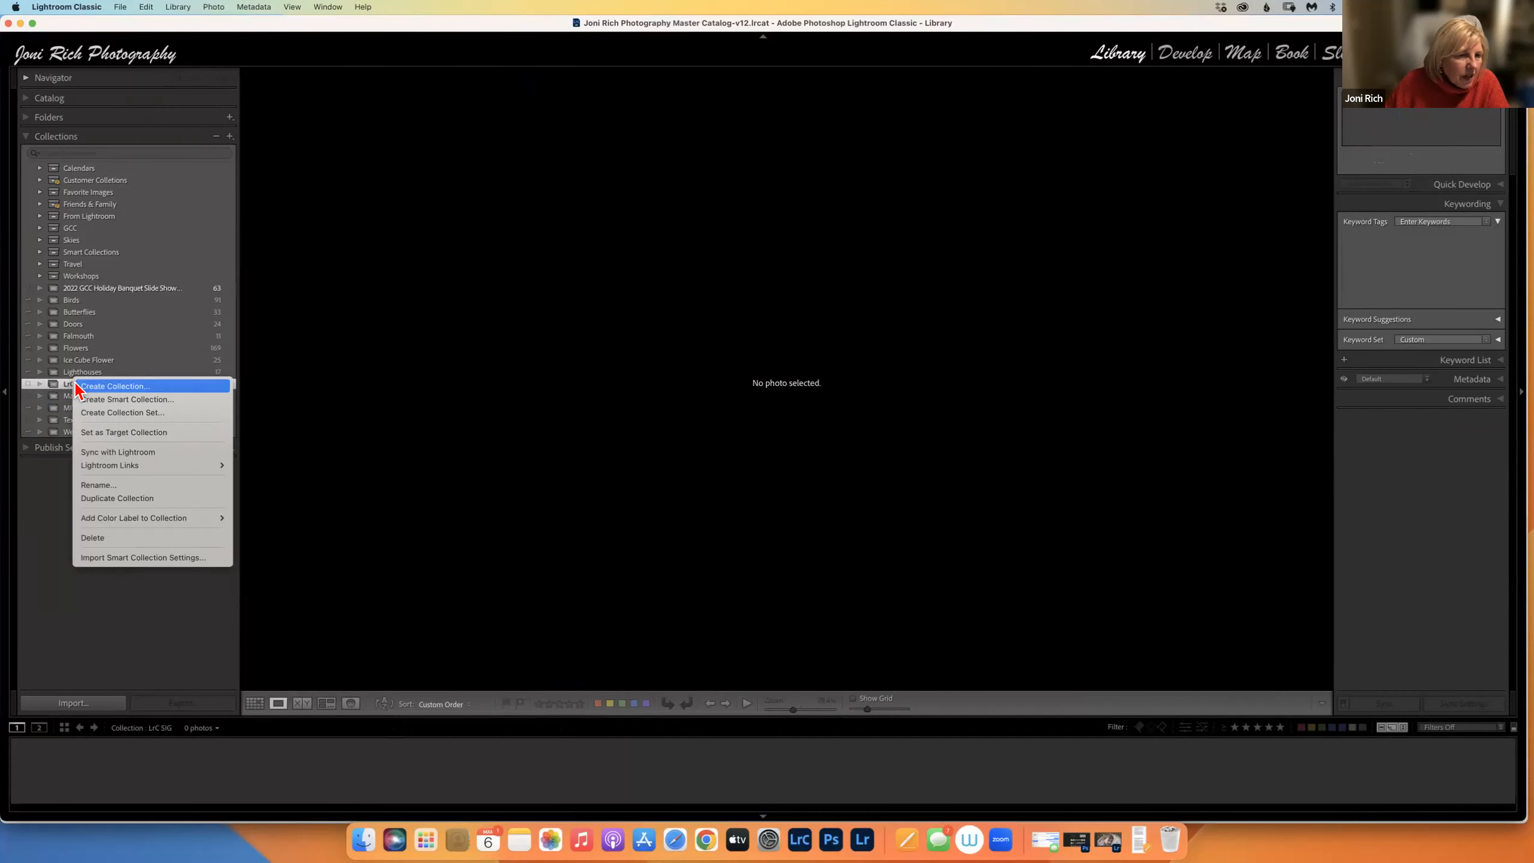
{"action": "left_click", "coordinate": [94, 431]}
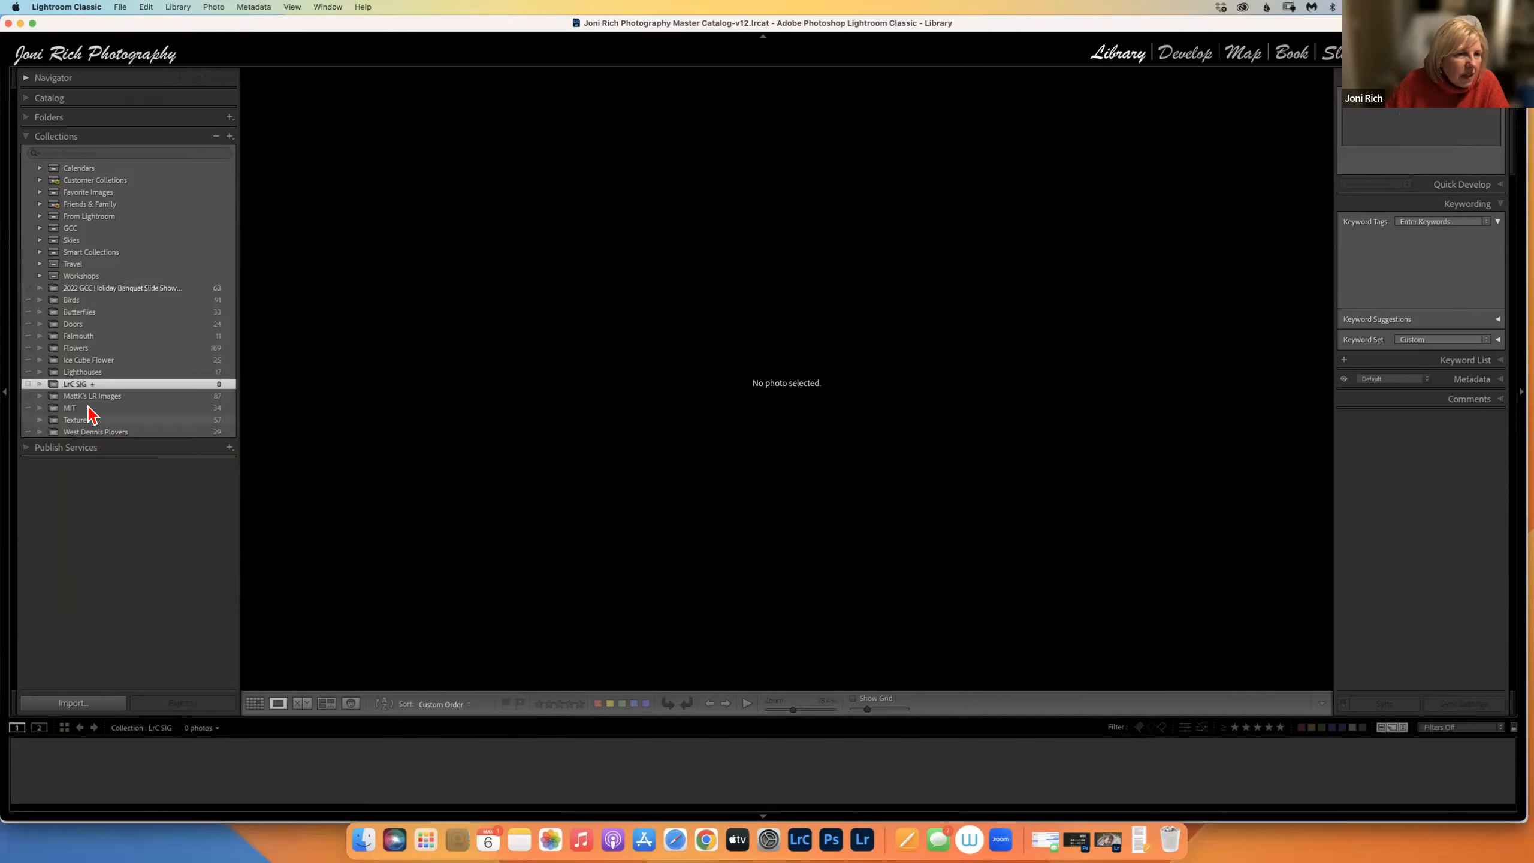
{"action": "left_click", "coordinate": [28, 119]}
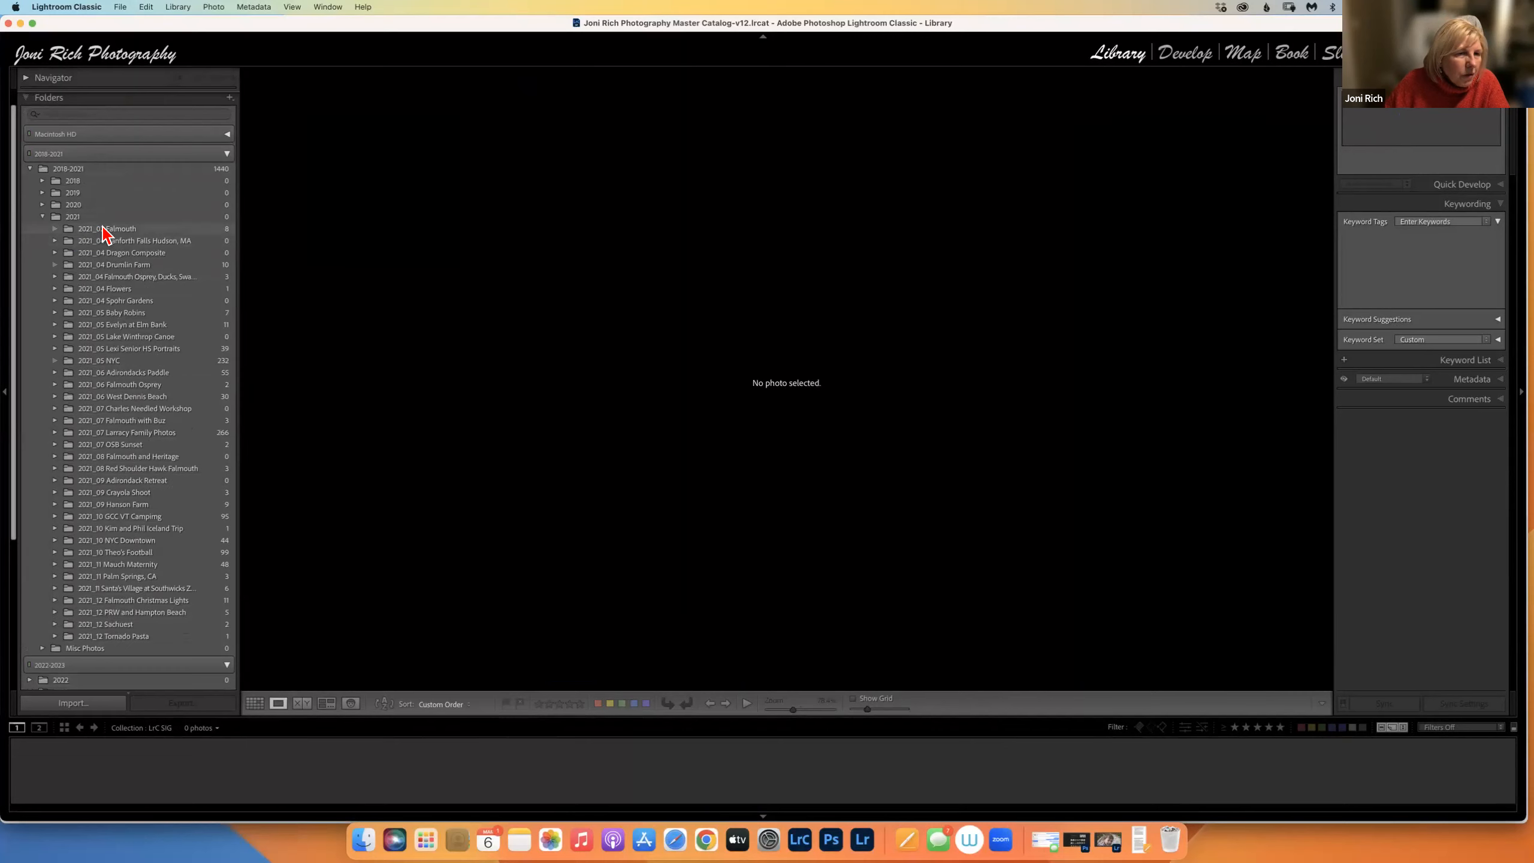
Open the 2021_02 Falmouth folder and add the pier photo to LrC SIG with Shift+B.
{"action": "left_click", "coordinate": [103, 229]}
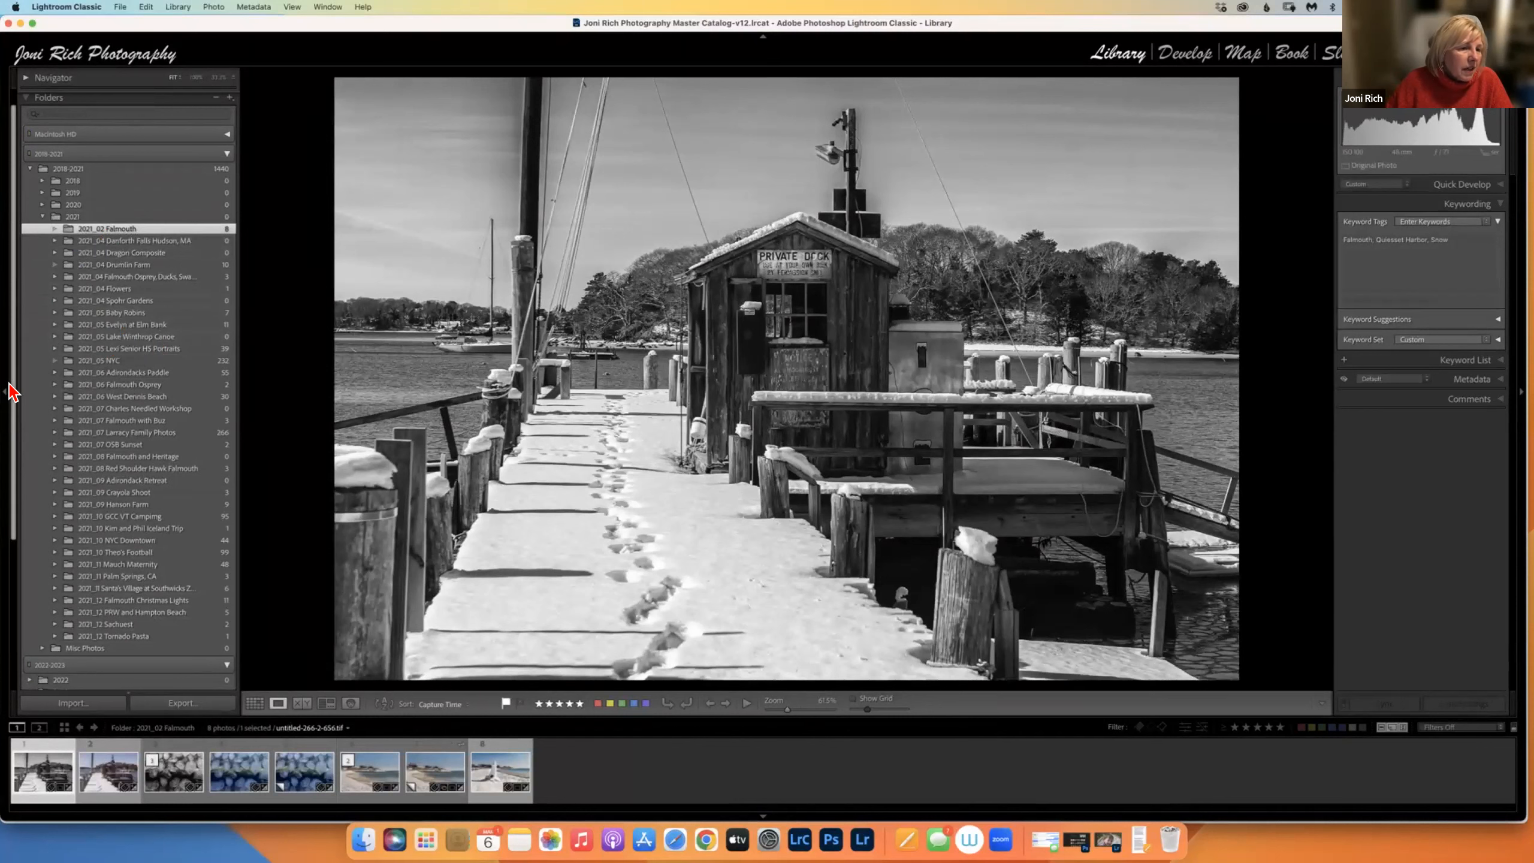
{"action": "scroll", "coordinate": [11, 392], "scroll_direction": "down", "scroll_amount": 5}
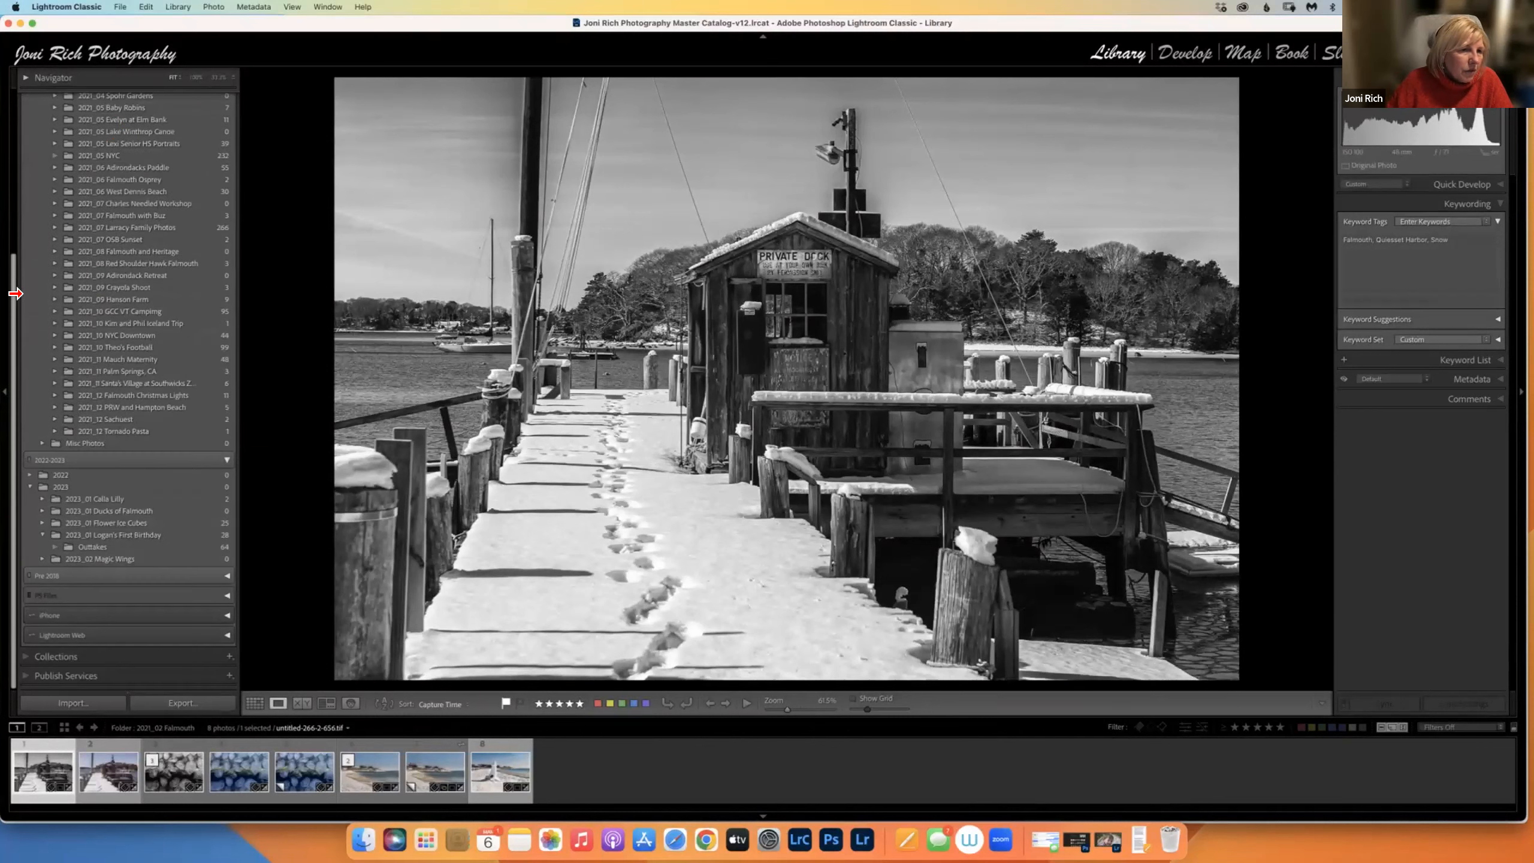
{"action": "scroll", "coordinate": [17, 239], "scroll_direction": "up", "scroll_amount": 5}
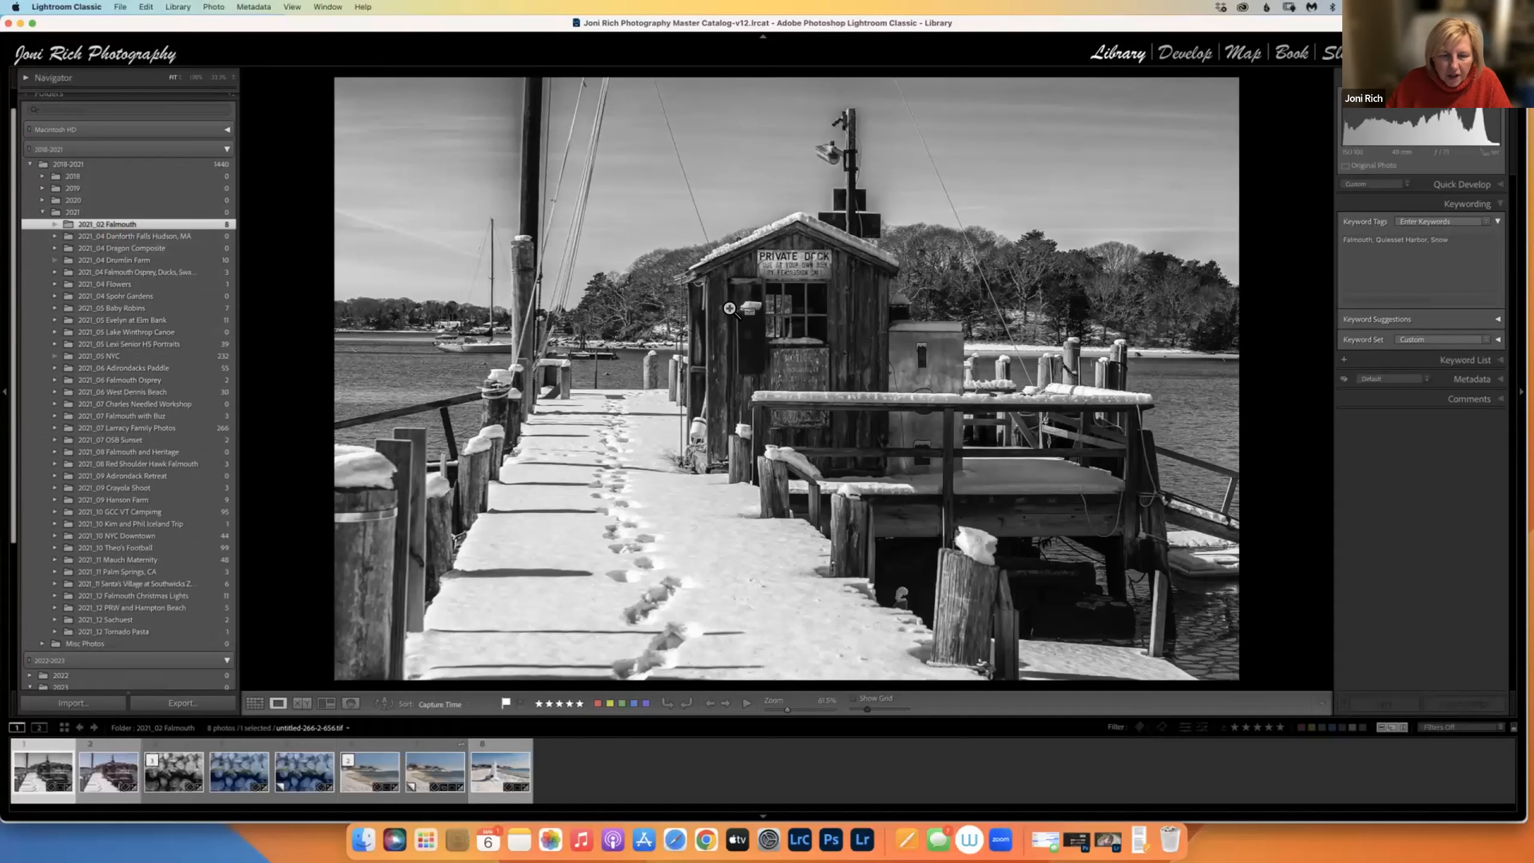
{"action": "key", "text": "shift+b"}
{"action": "key", "text": "shift+b"}
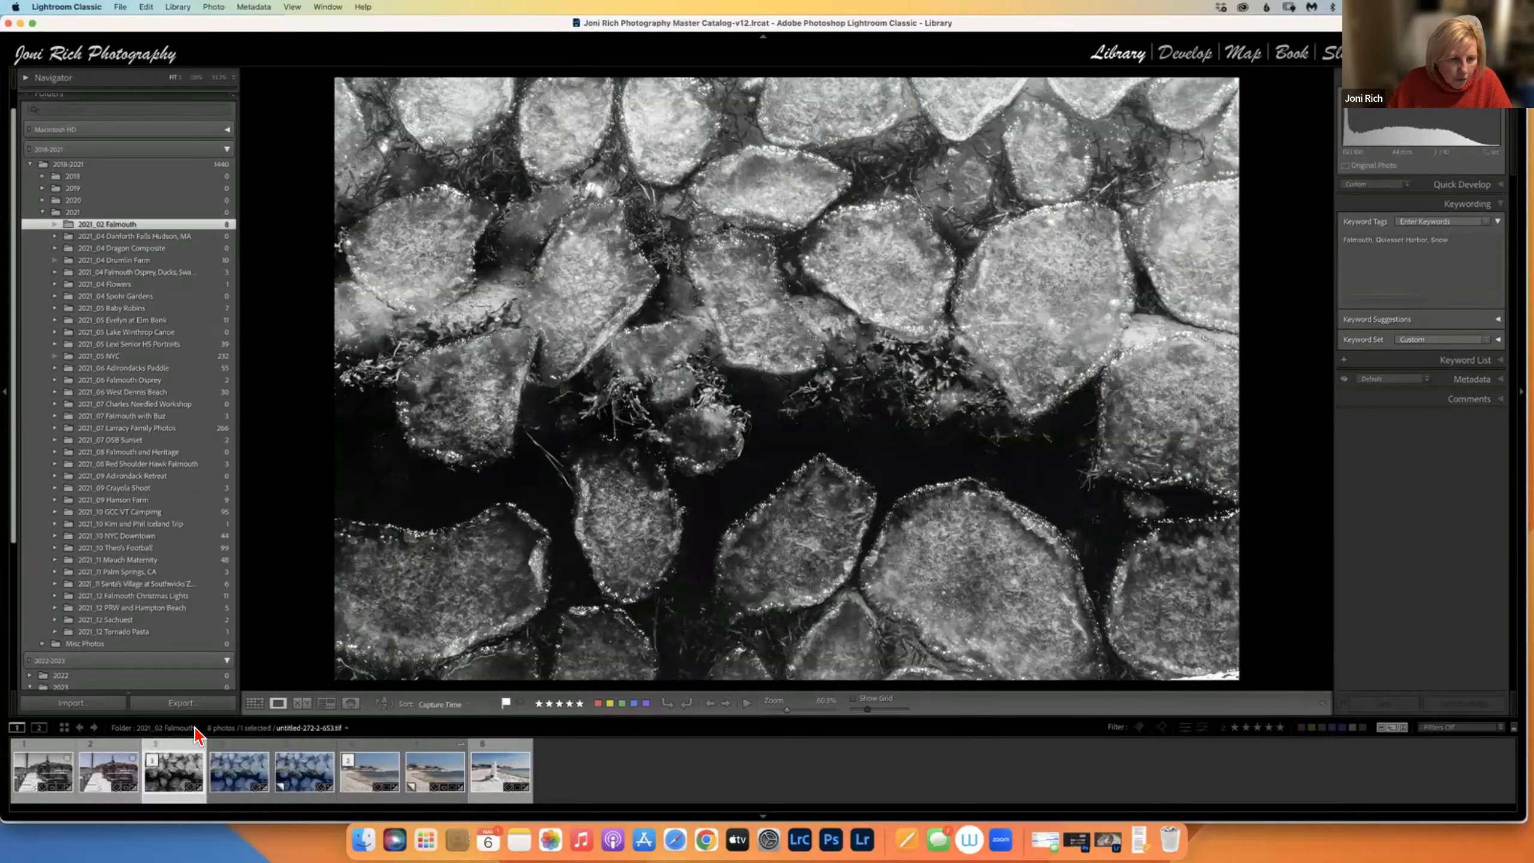
{"action": "left_click", "coordinate": [103, 774]}
{"action": "left_click", "coordinate": [36, 773]}
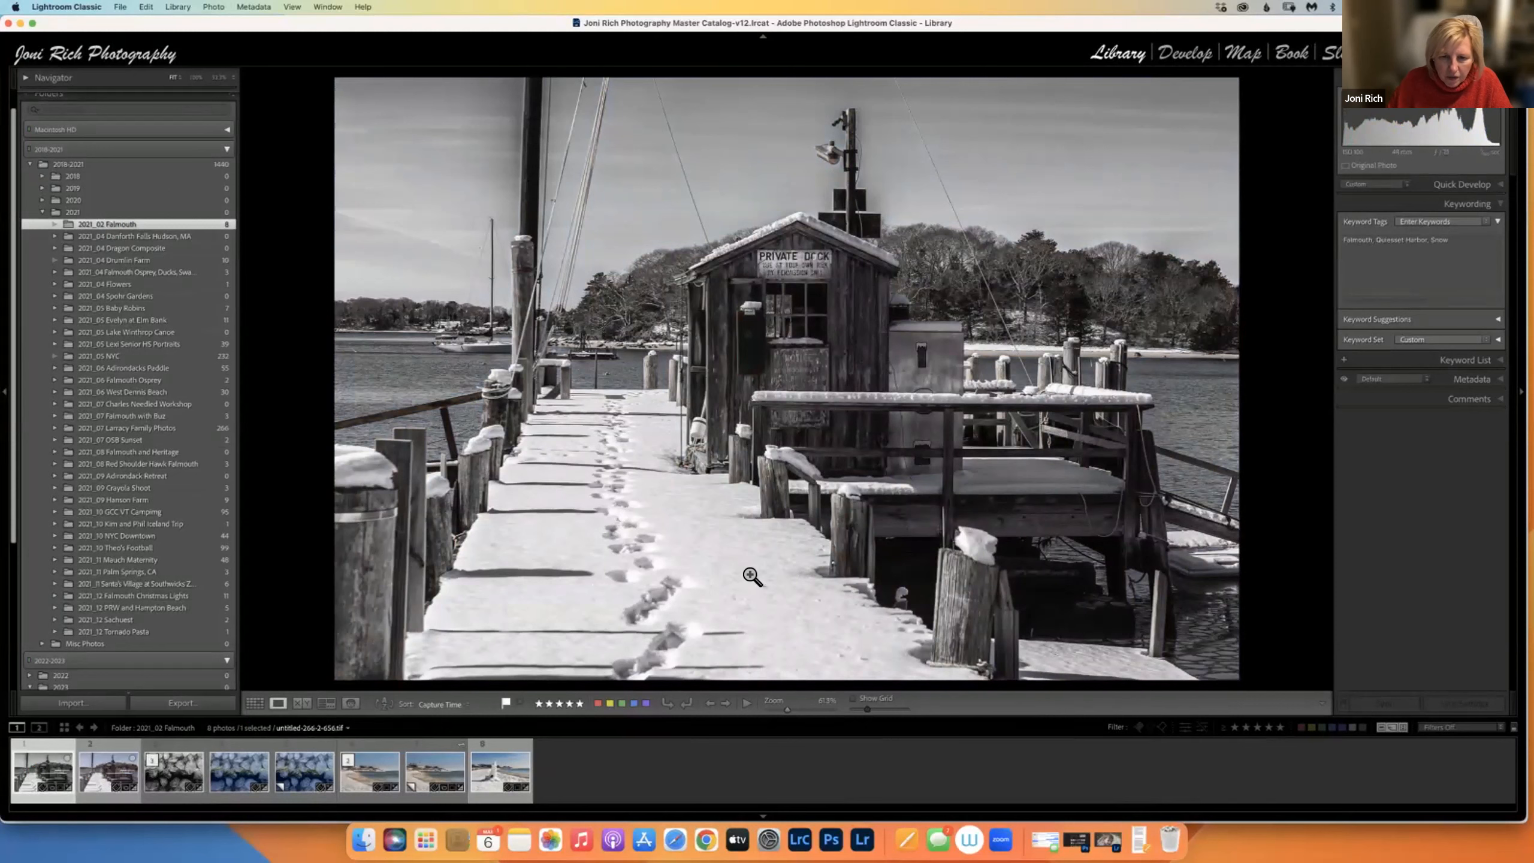
Toggle the black-and-white pier photo out of, back into, and out of LrC SIG.
{"action": "key", "text": "shift+b"}
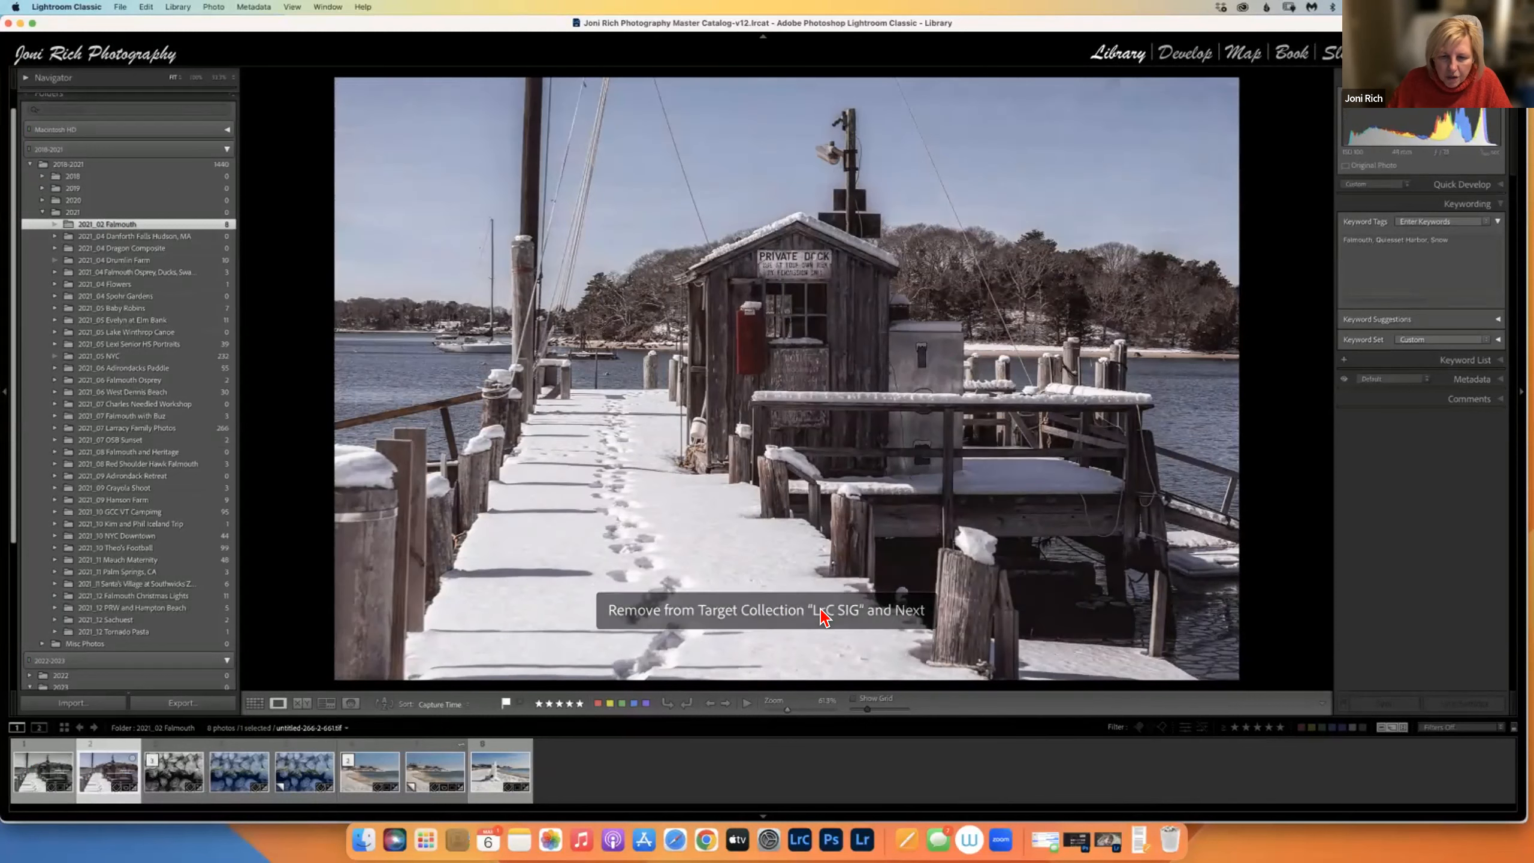
{"action": "left_click", "coordinate": [37, 774]}
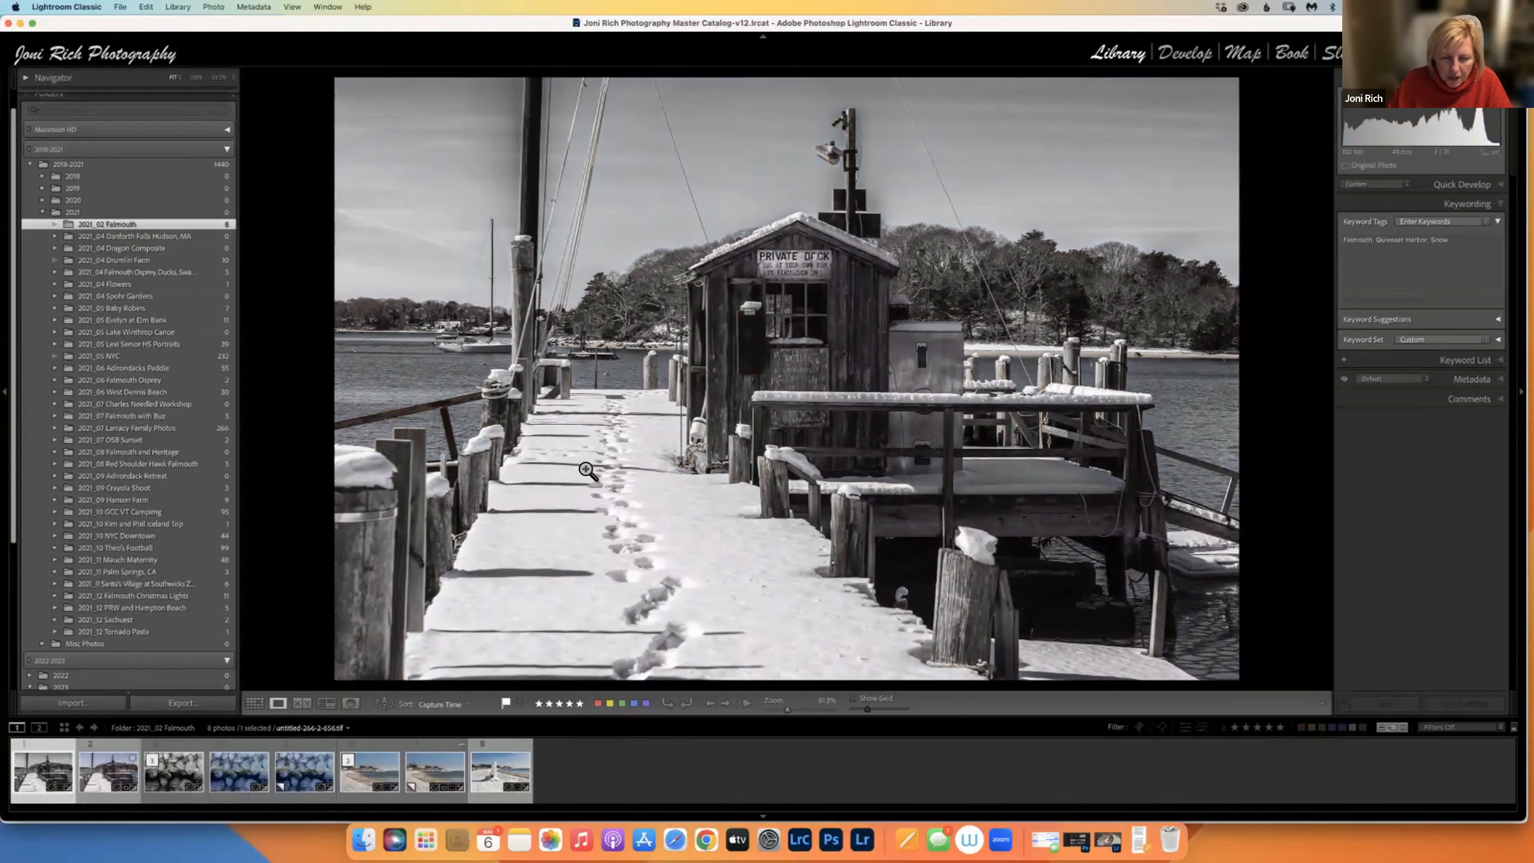
{"action": "key", "text": "b"}
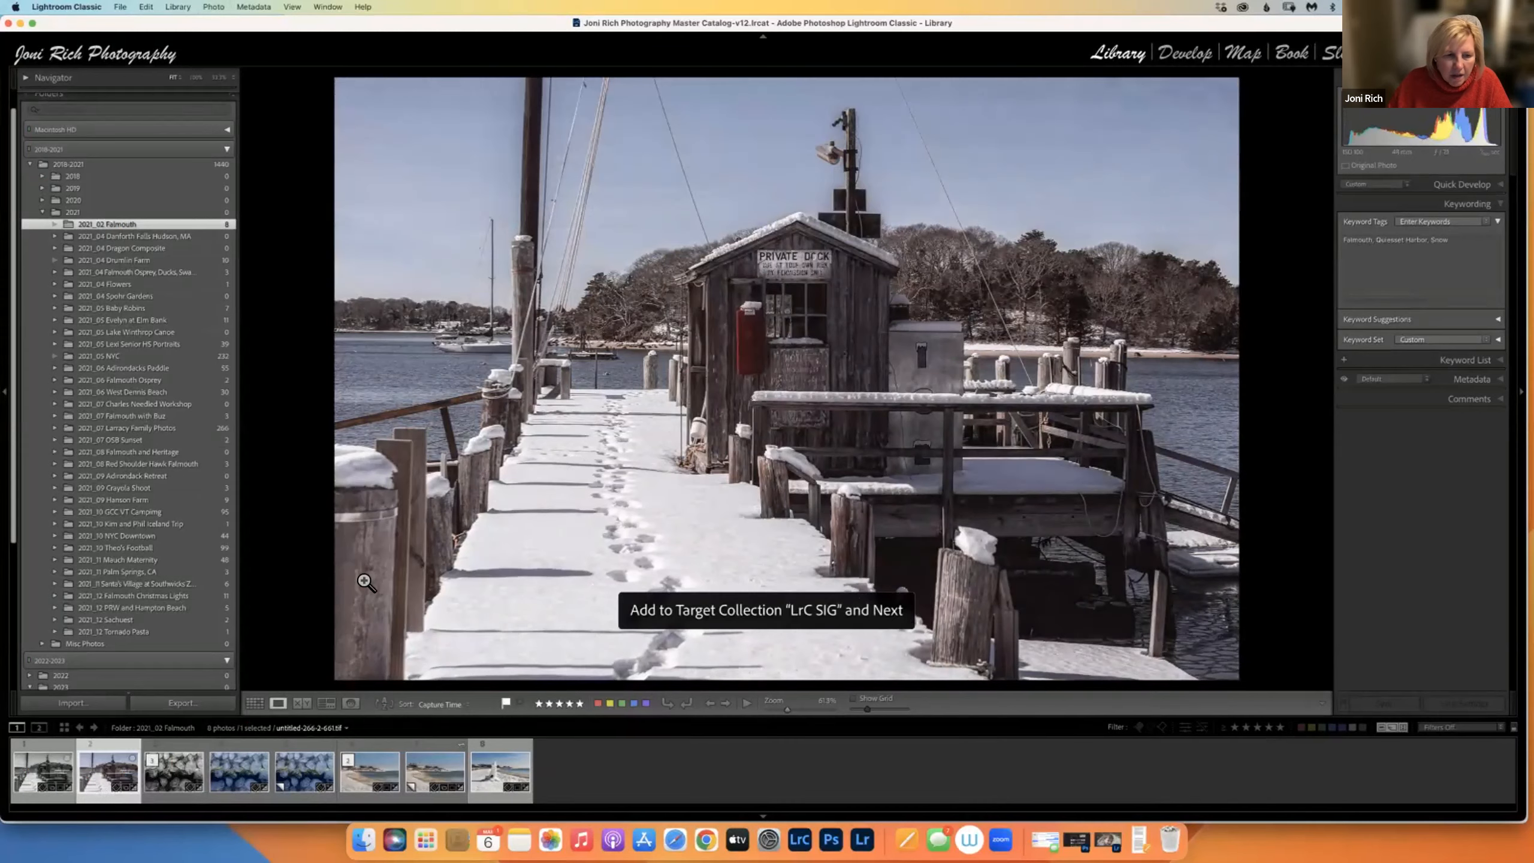
{"action": "left_click", "coordinate": [60, 764]}
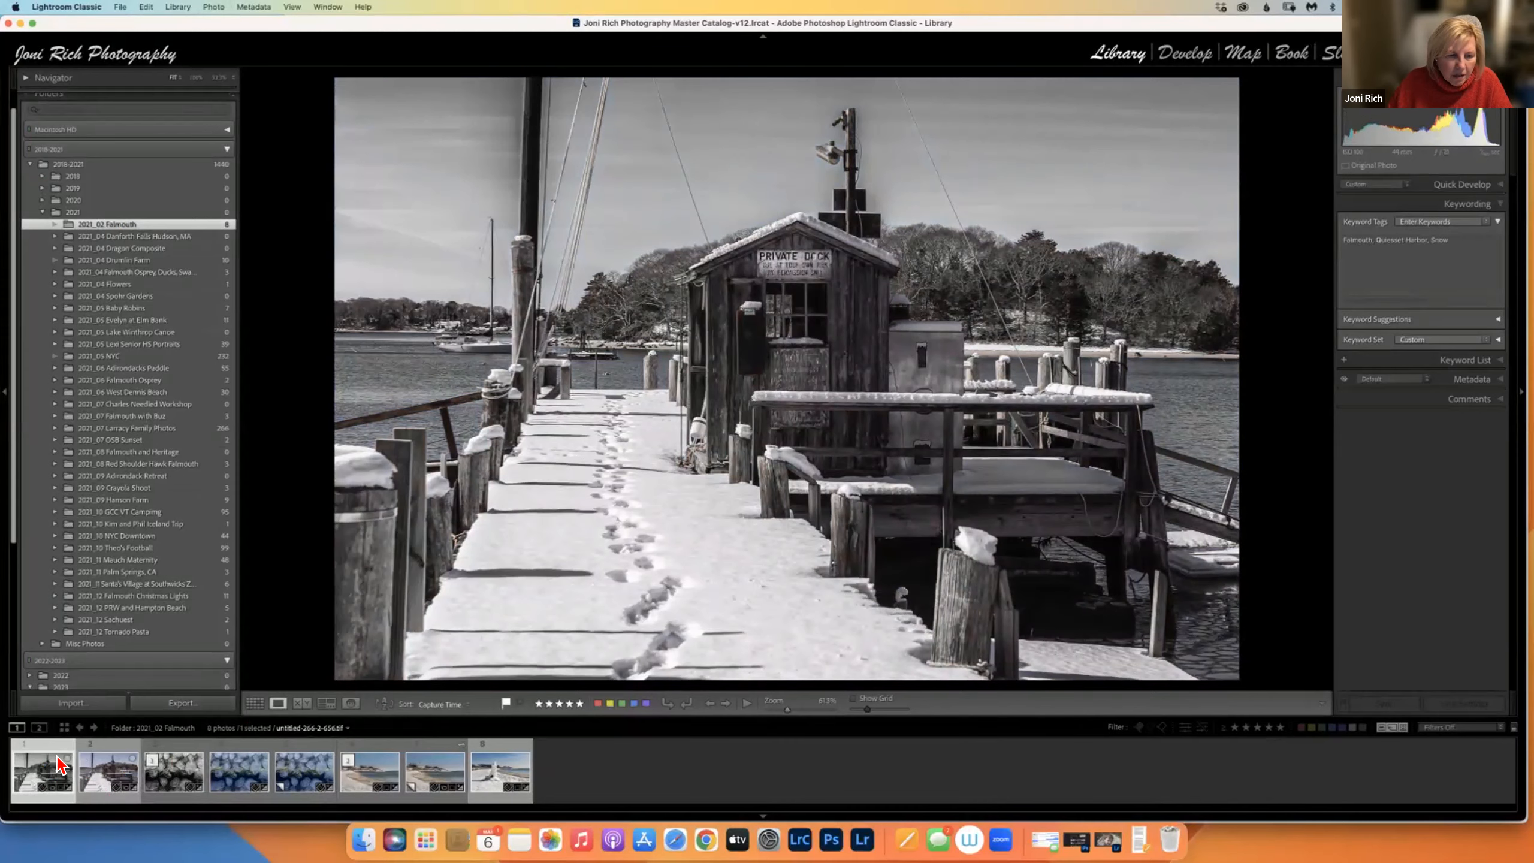
{"action": "key", "text": "b"}
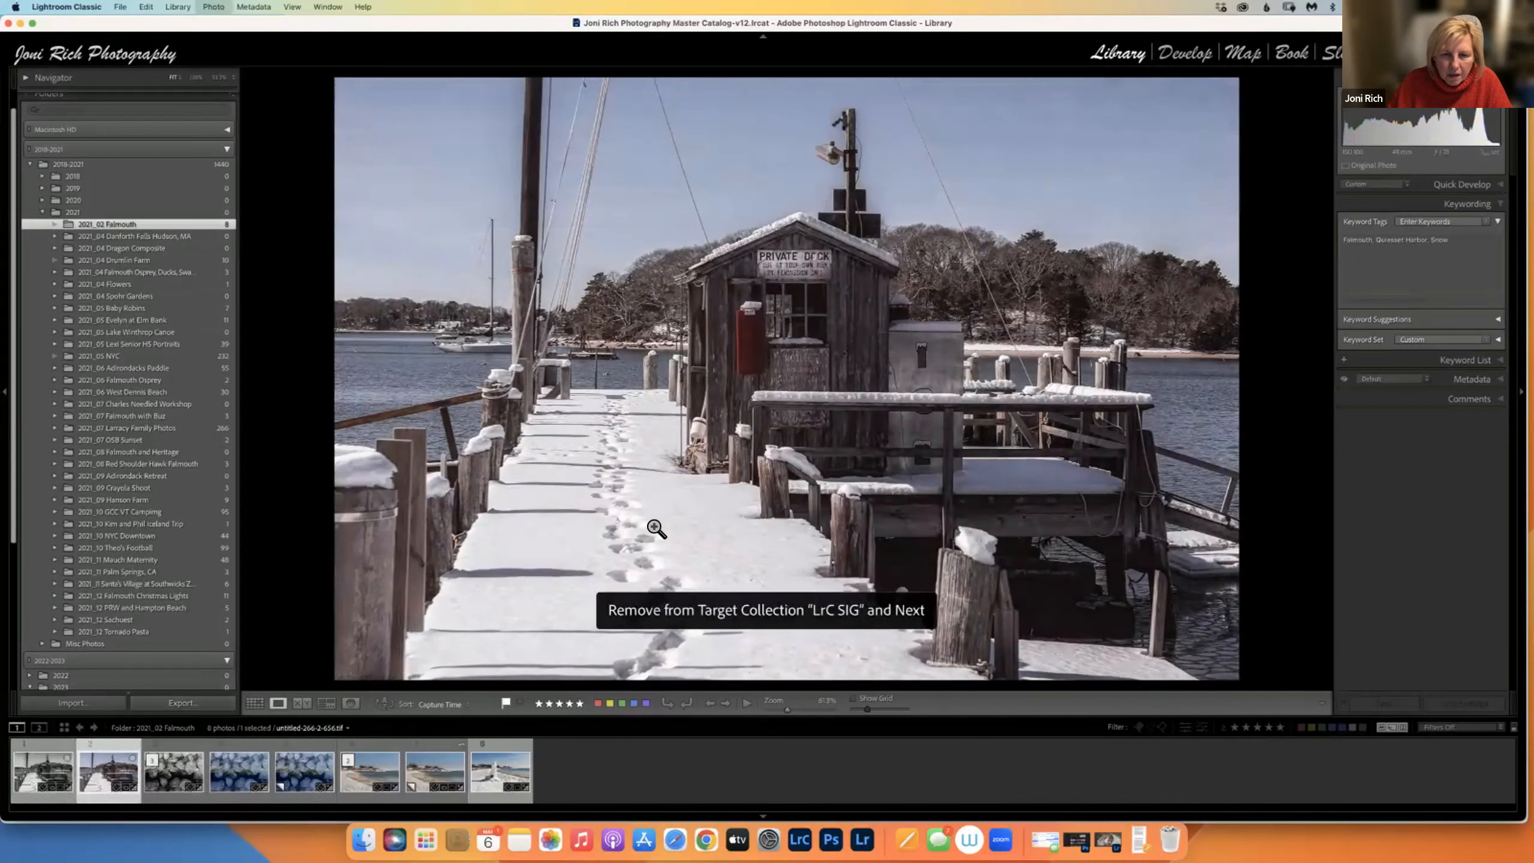
{"action": "left_click", "coordinate": [41, 785]}
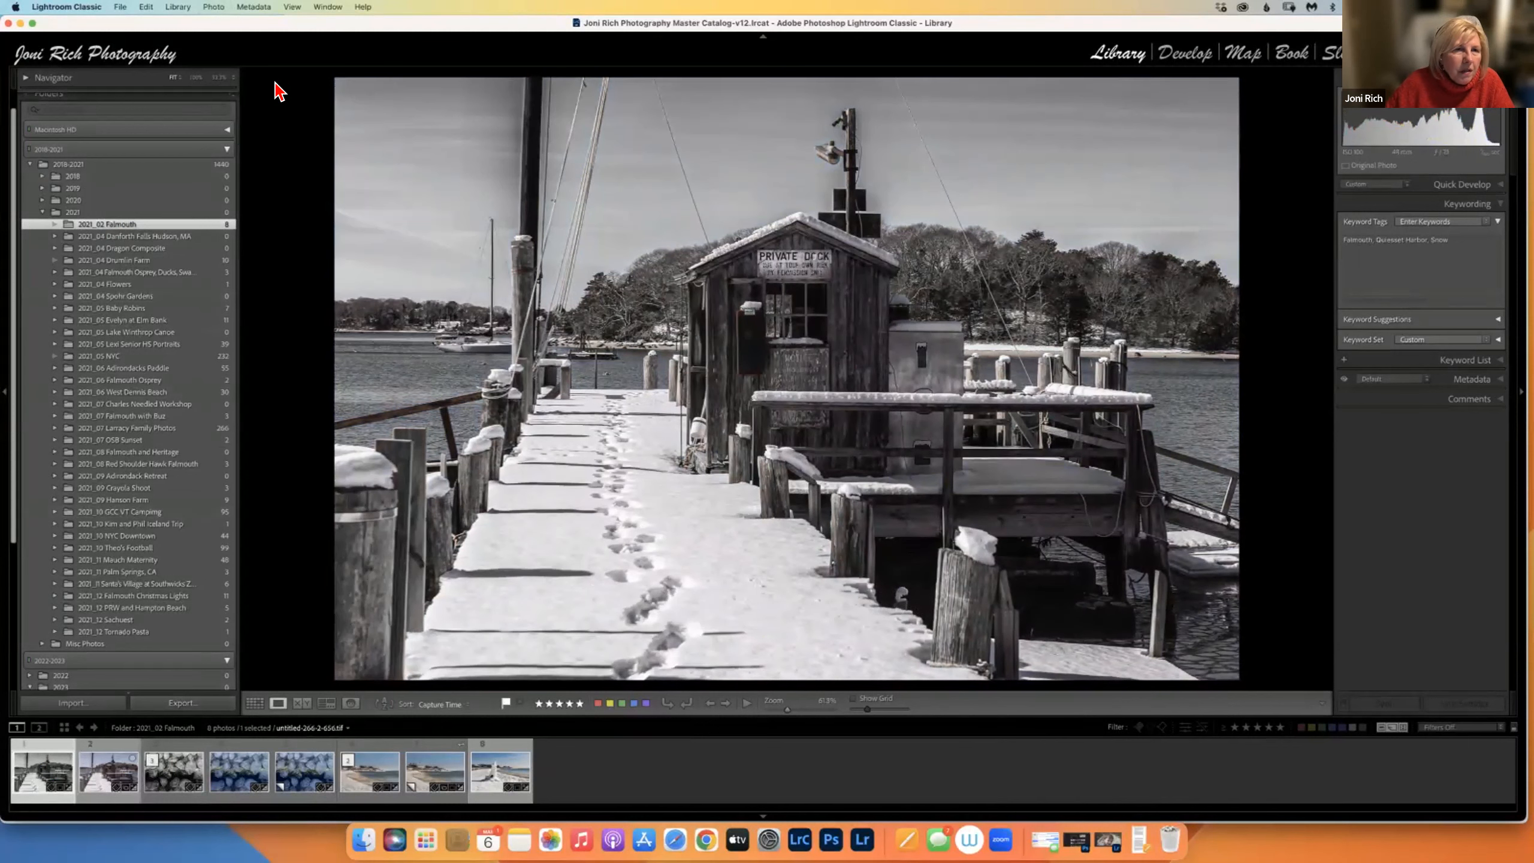
Add the black-and-white snowy pier photo via Photo > Add to Target Collection, then check the menu.
{"action": "left_click", "coordinate": [203, 8]}
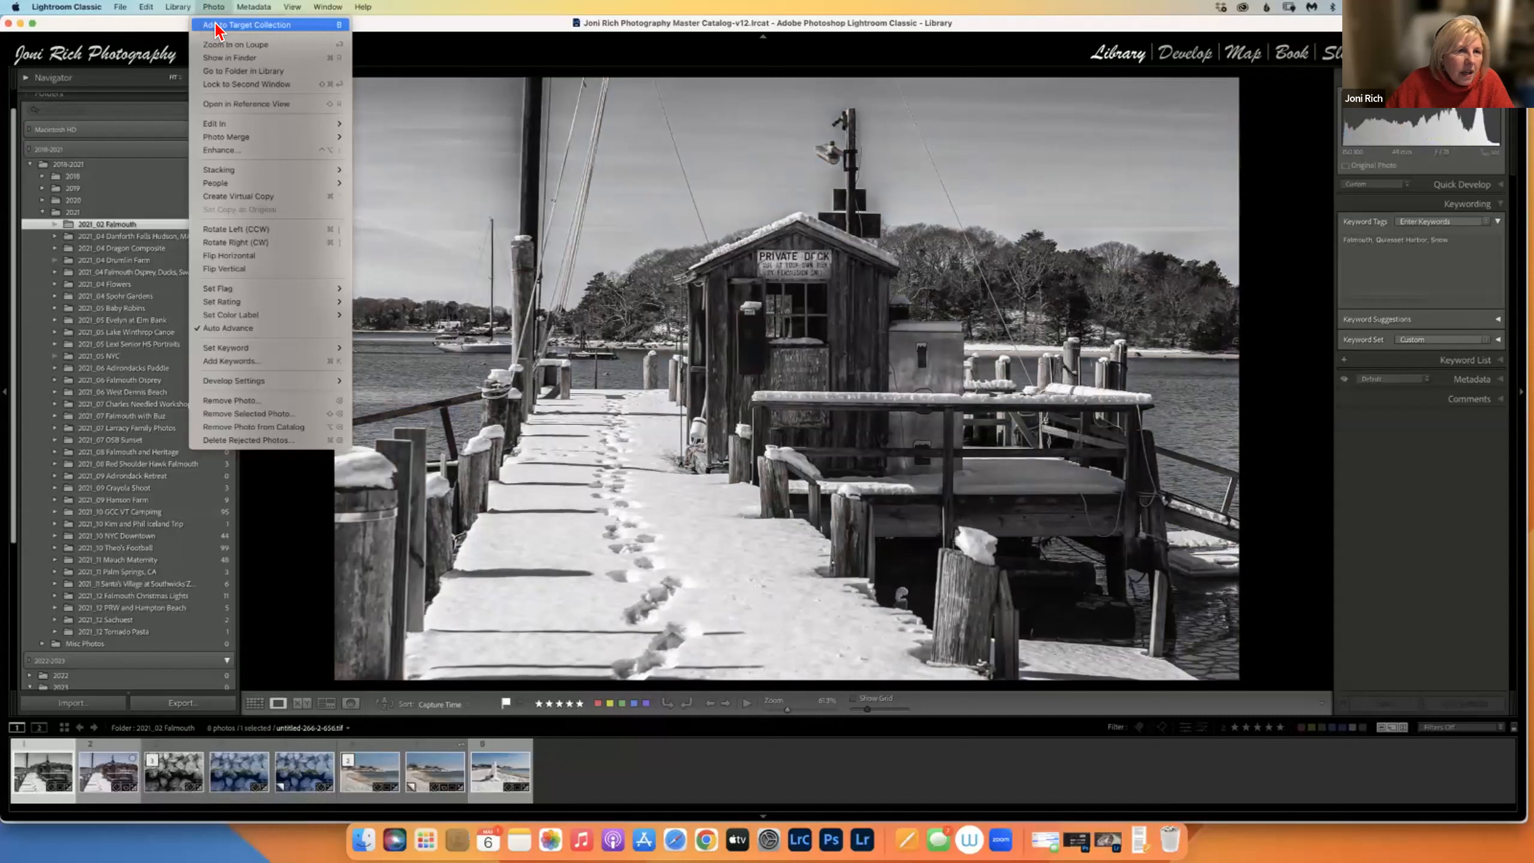
{"action": "left_click", "coordinate": [289, 25]}
{"action": "left_click", "coordinate": [40, 779]}
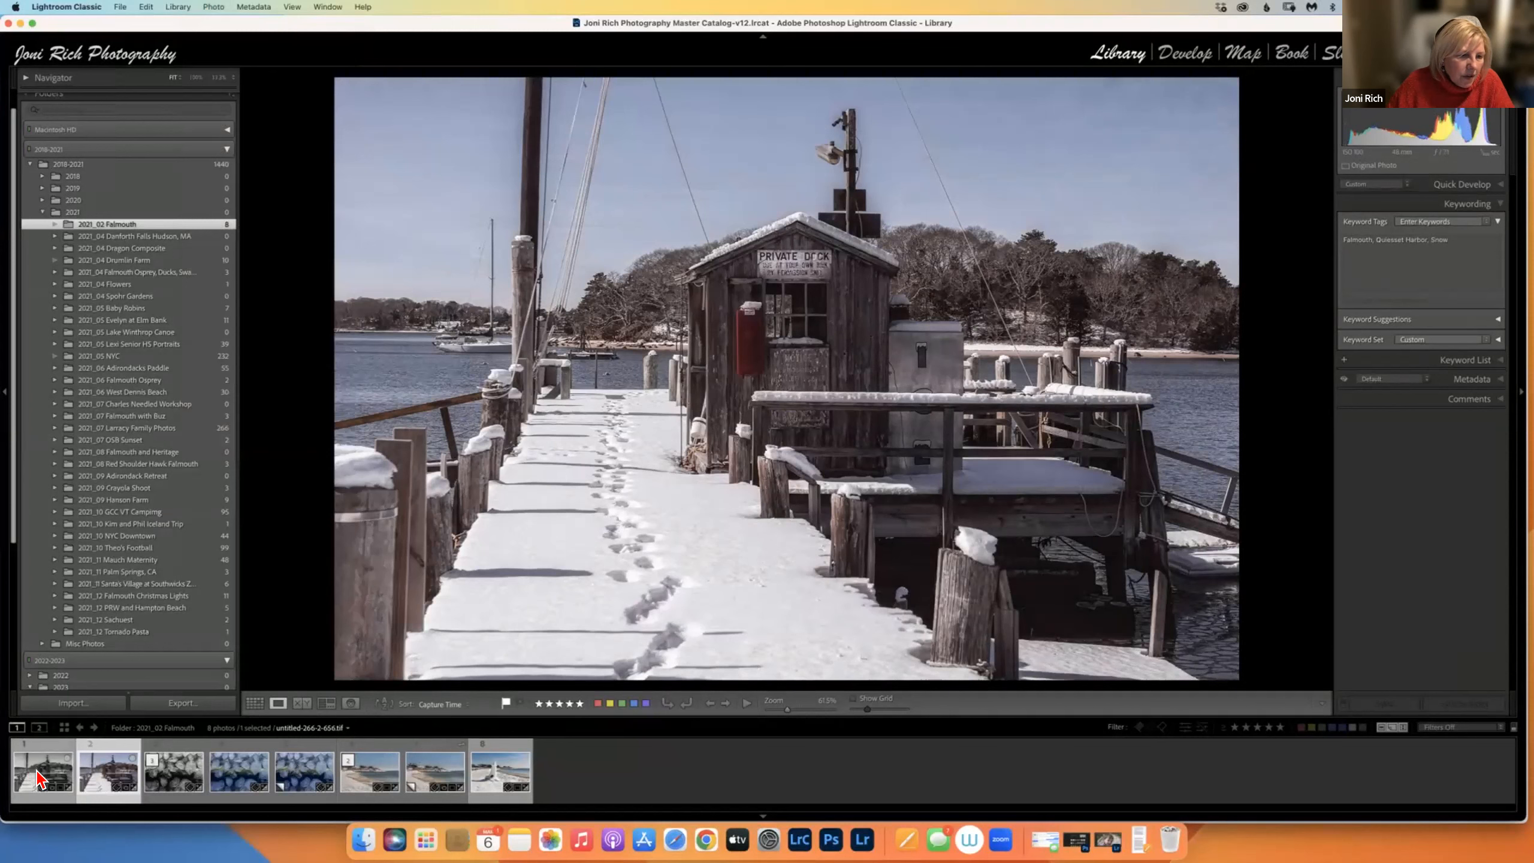
{"action": "left_click", "coordinate": [215, 7]}
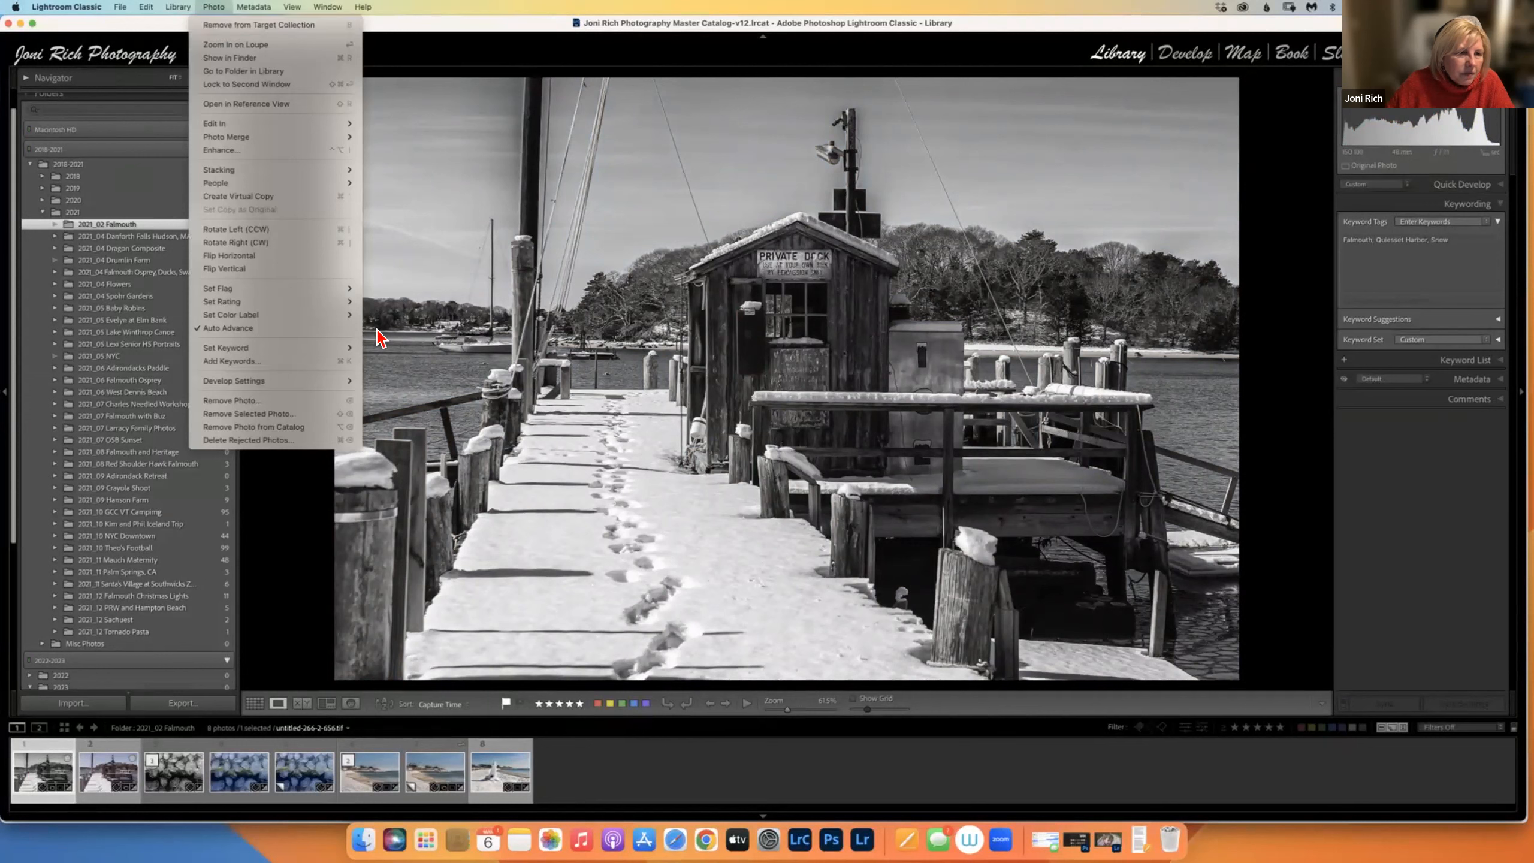
{"action": "left_click", "coordinate": [90, 230]}
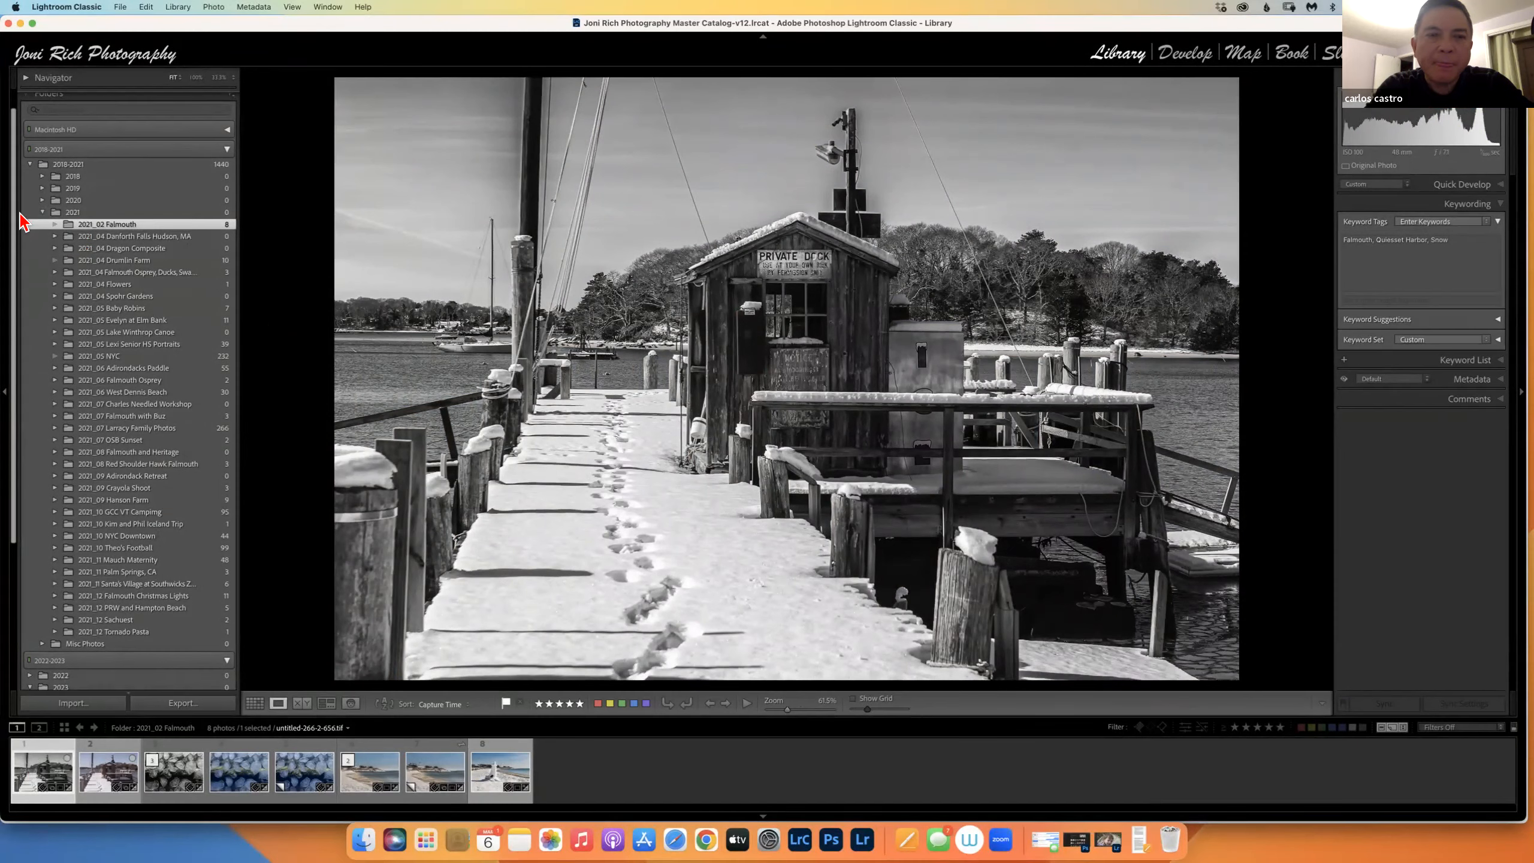
Open LrC SIG and remove the colour pier photo, leaving only the black-and-white one.
{"action": "left_click_drag", "start_coordinate": [13, 225], "coordinate": [8, 499]}
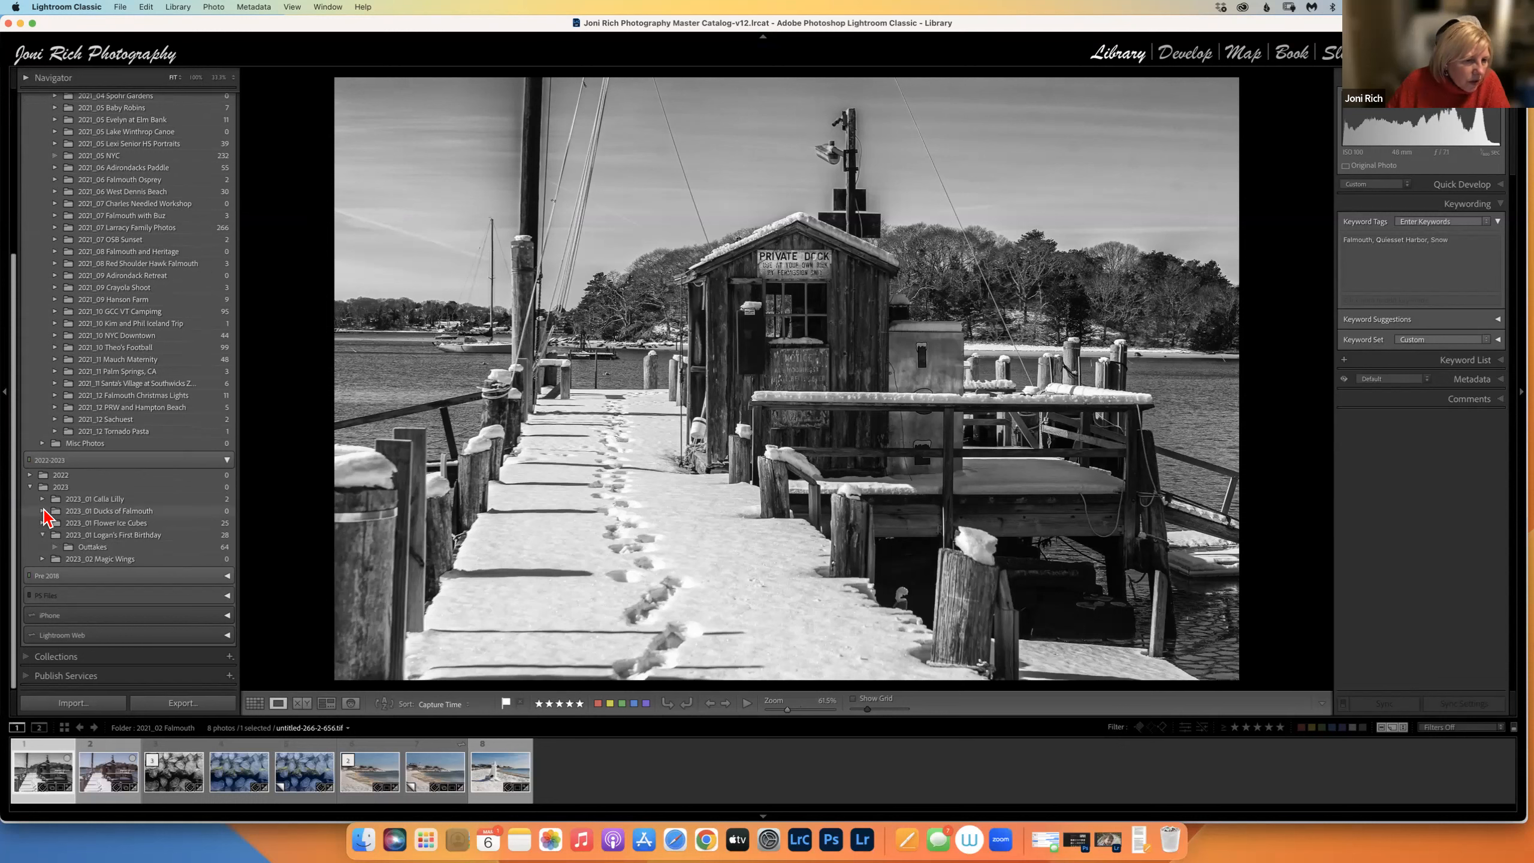
{"action": "left_click", "coordinate": [24, 656]}
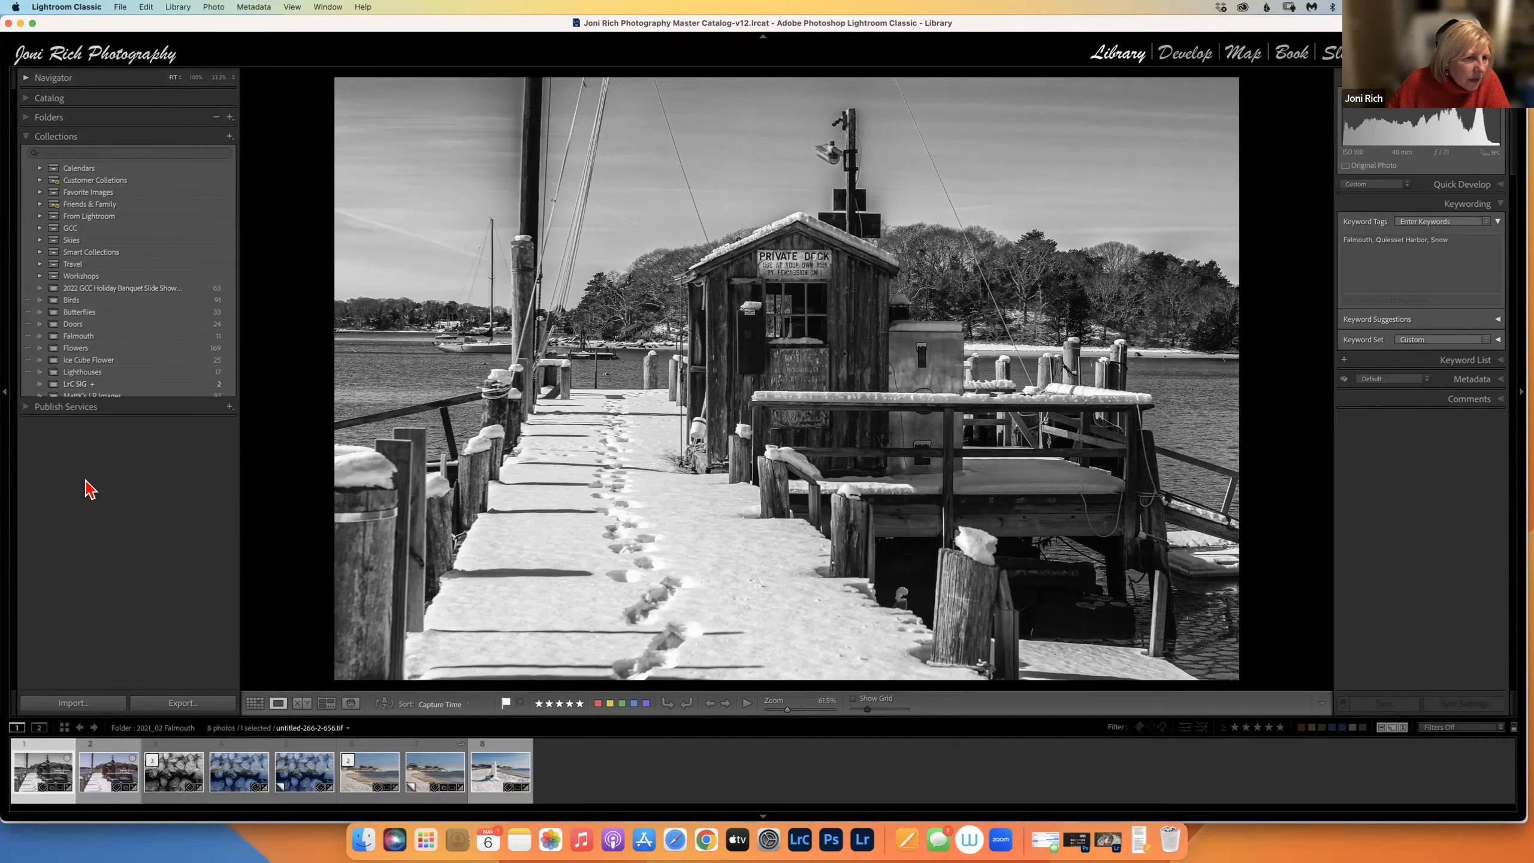
{"action": "left_click", "coordinate": [84, 384]}
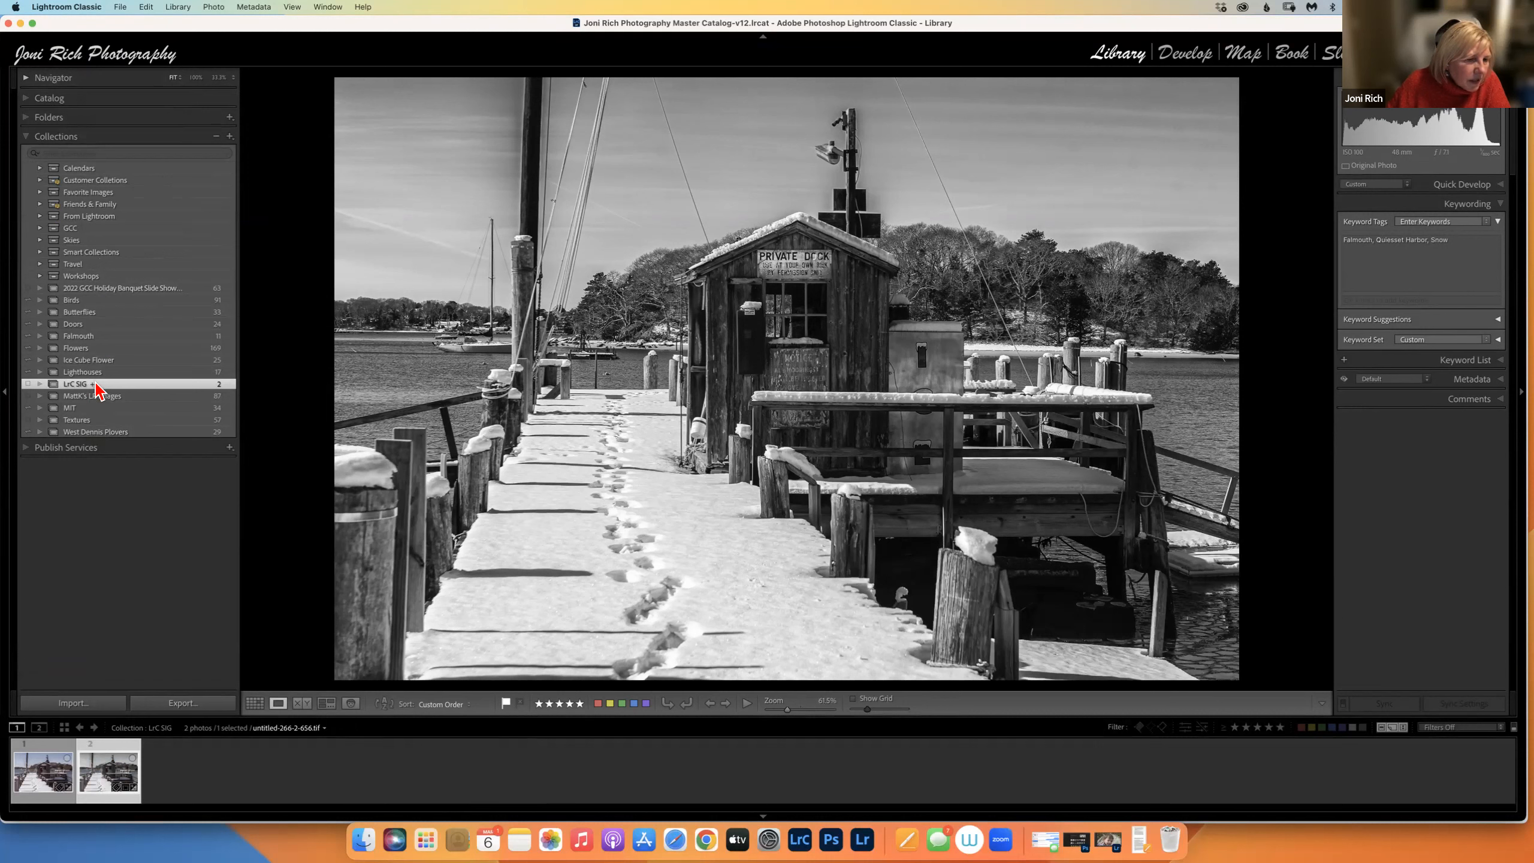
{"action": "left_click", "coordinate": [47, 777]}
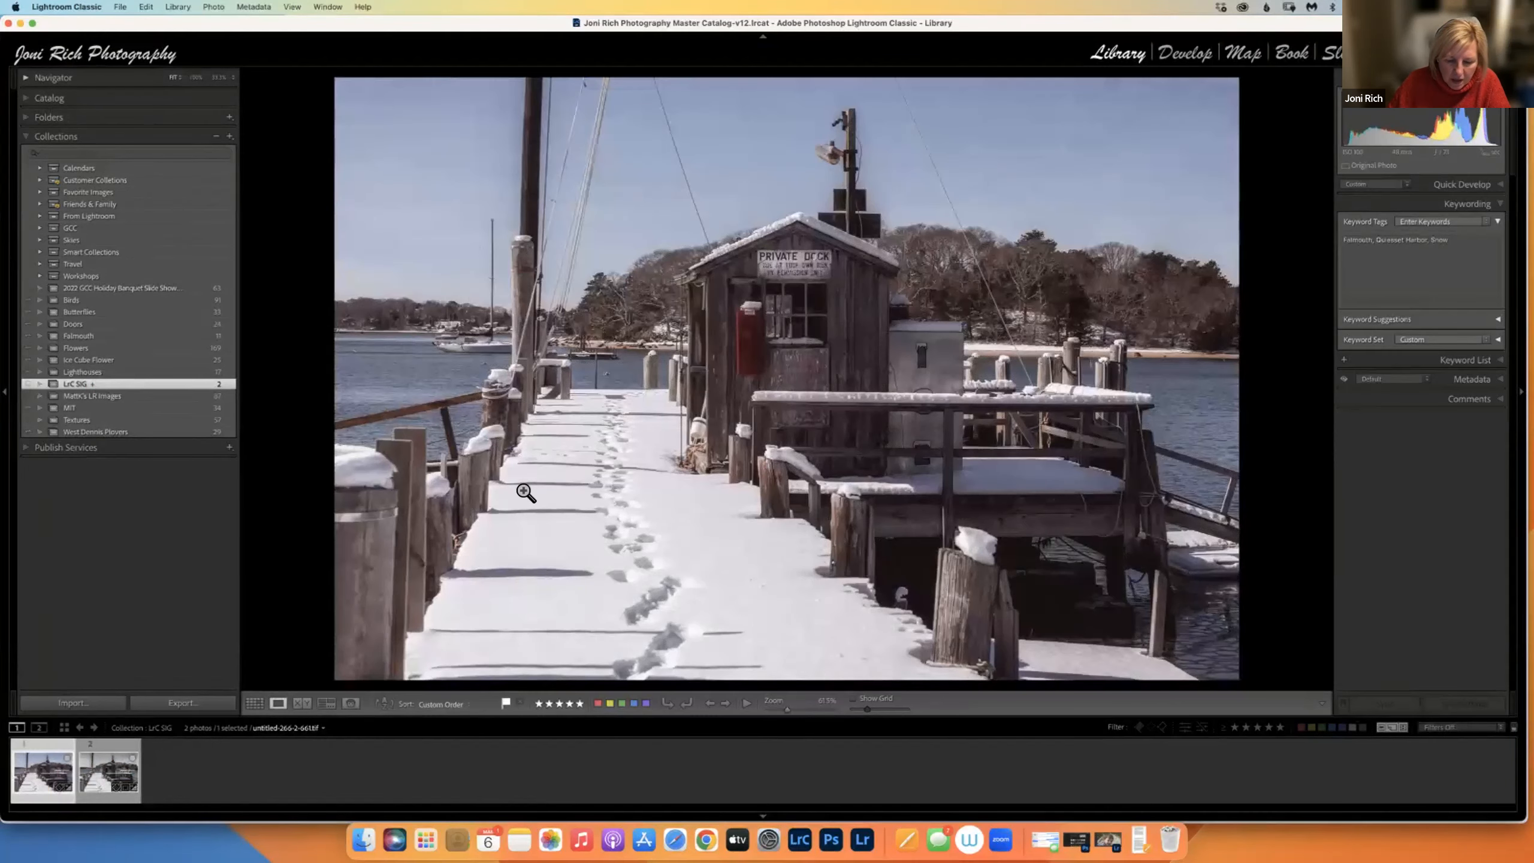
{"action": "key", "text": "b"}
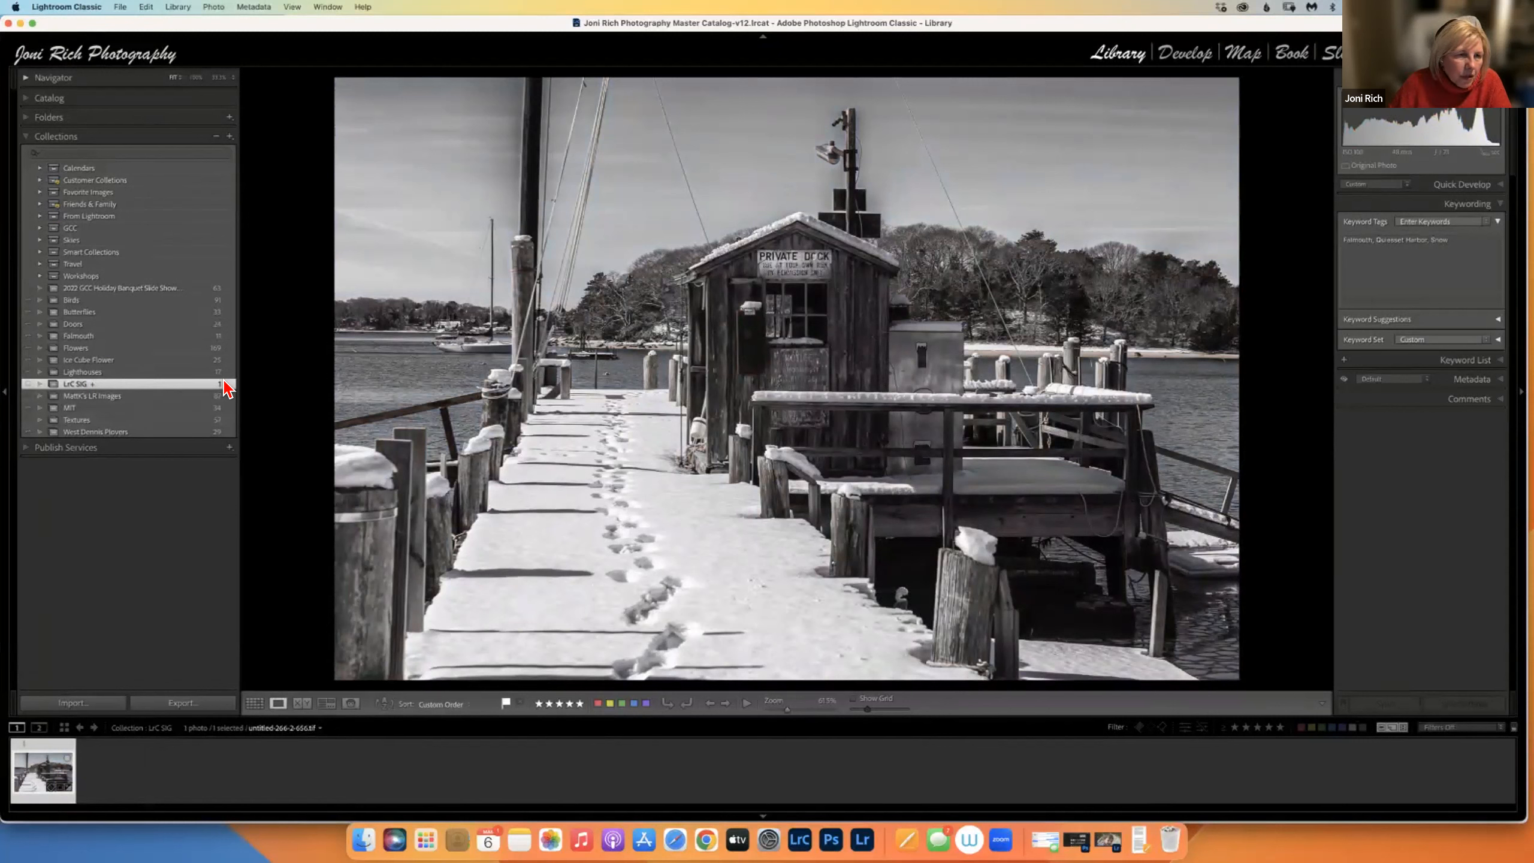
Return to the eight 2021_02 Falmouth photos and display the black-and-white snowy dock shot.
{"action": "right_click", "coordinate": [379, 339]}
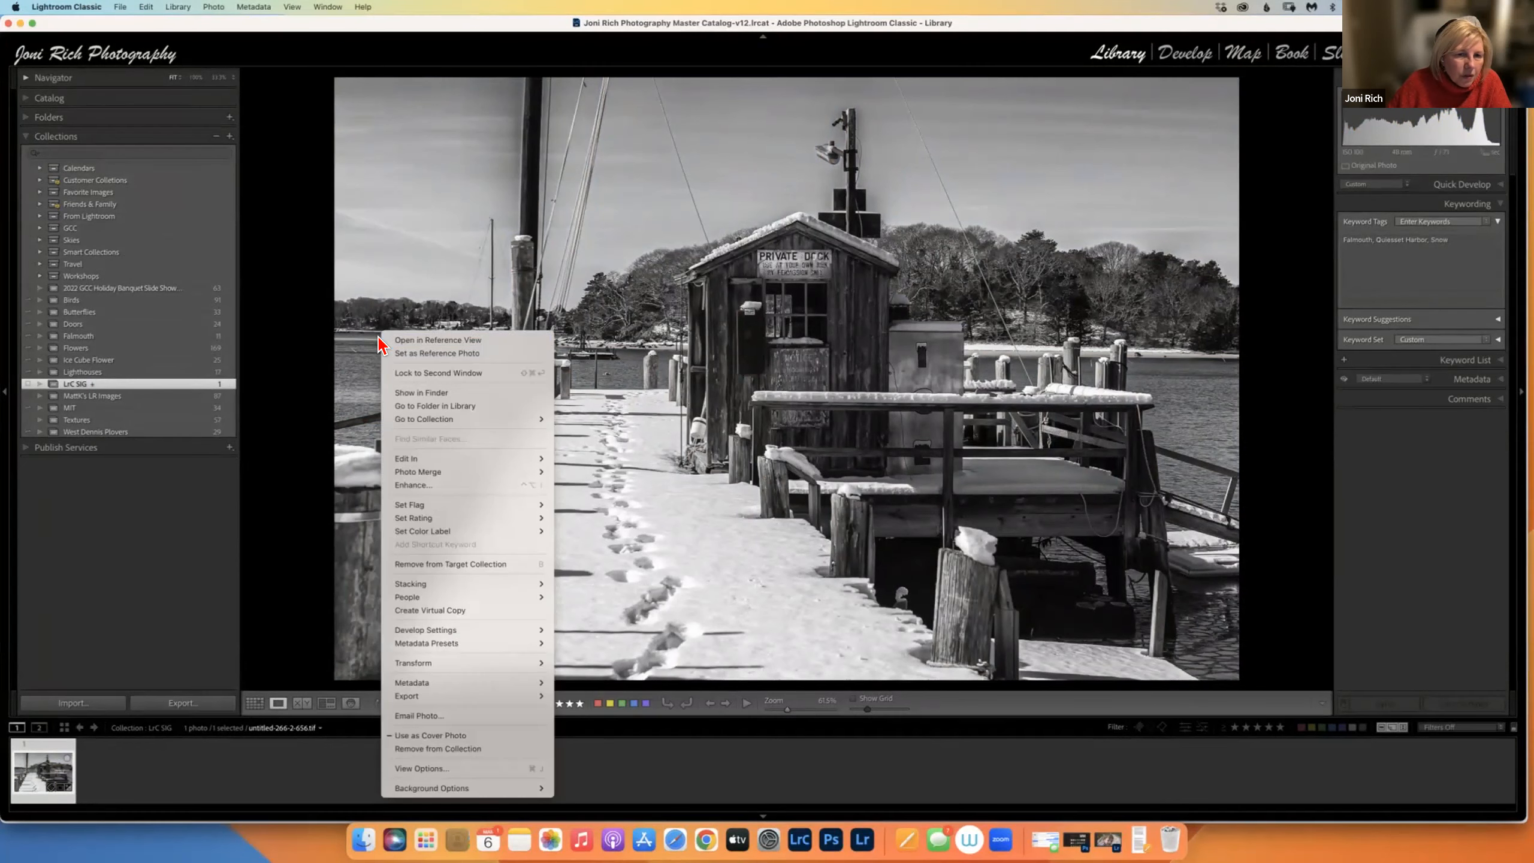
{"action": "left_click", "coordinate": [448, 407]}
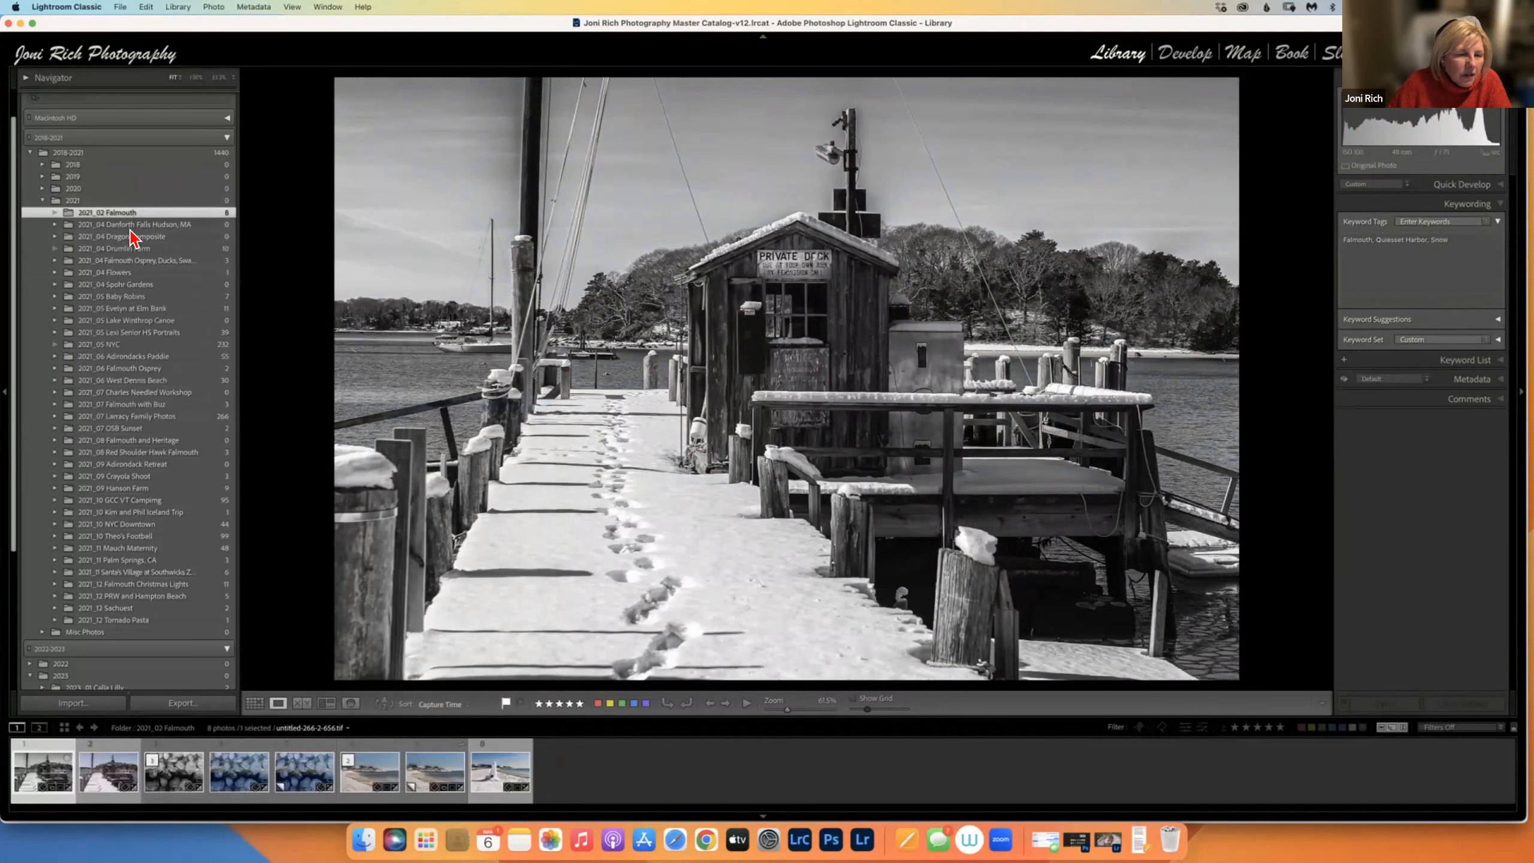
{"action": "key", "text": "Right"}
{"action": "key", "text": "Right"}
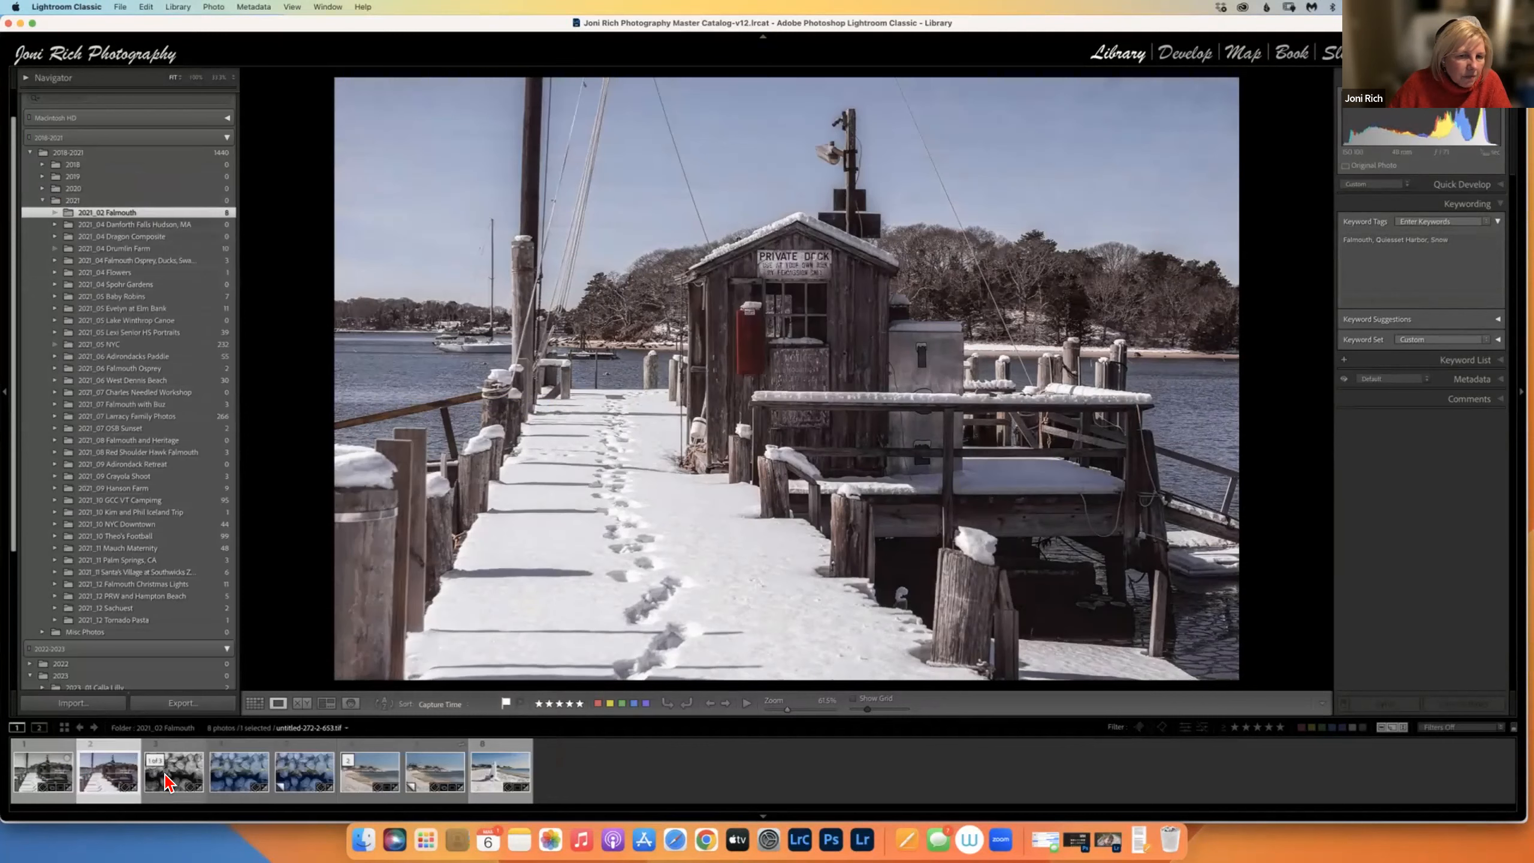
{"action": "left_click", "coordinate": [41, 785]}
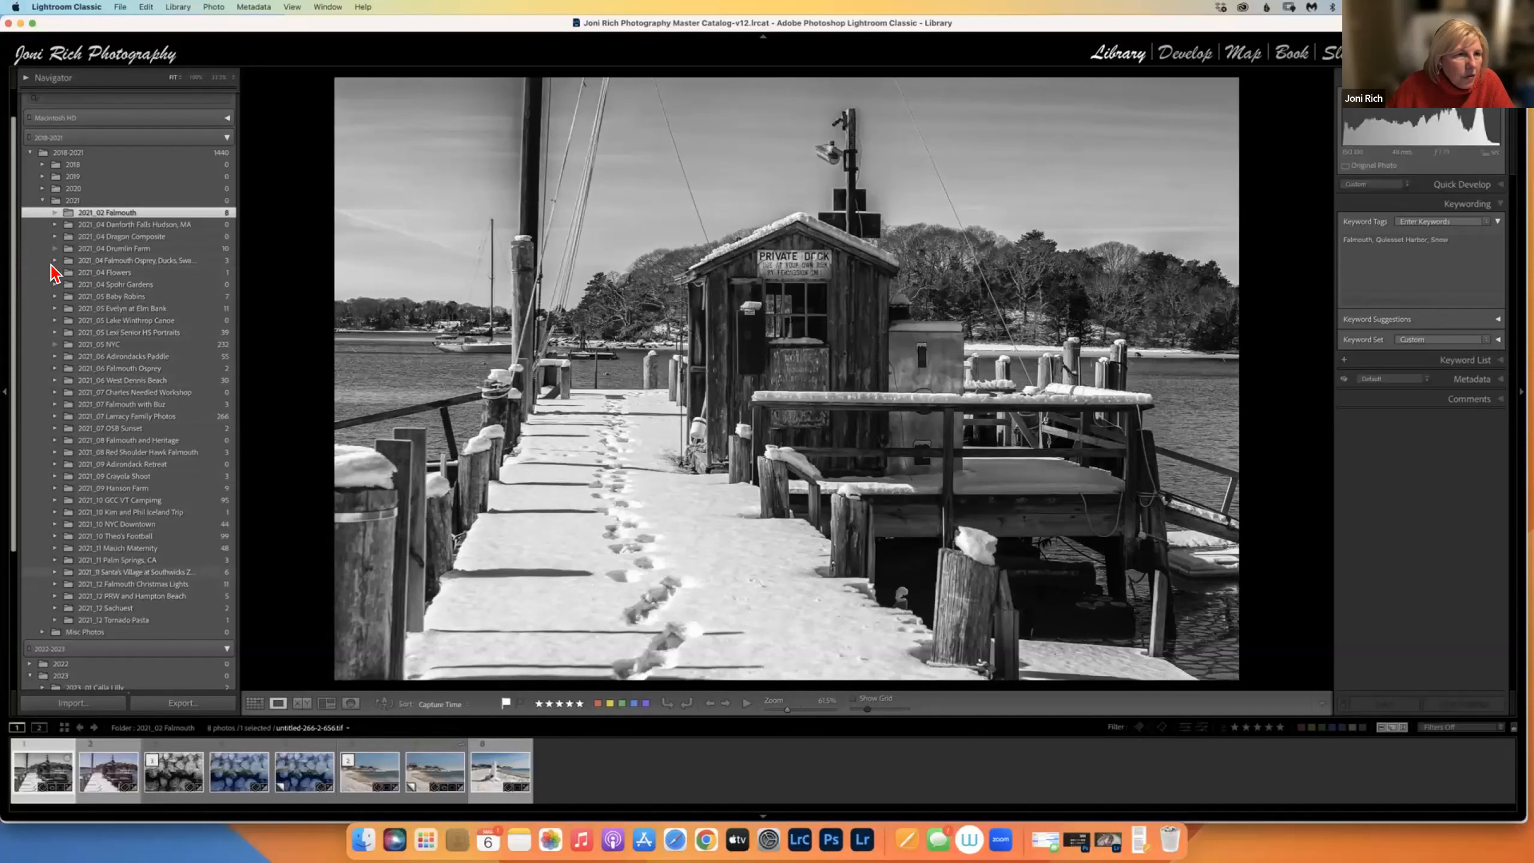
{"action": "scroll", "coordinate": [18, 478], "scroll_direction": "up", "scroll_amount": 2}
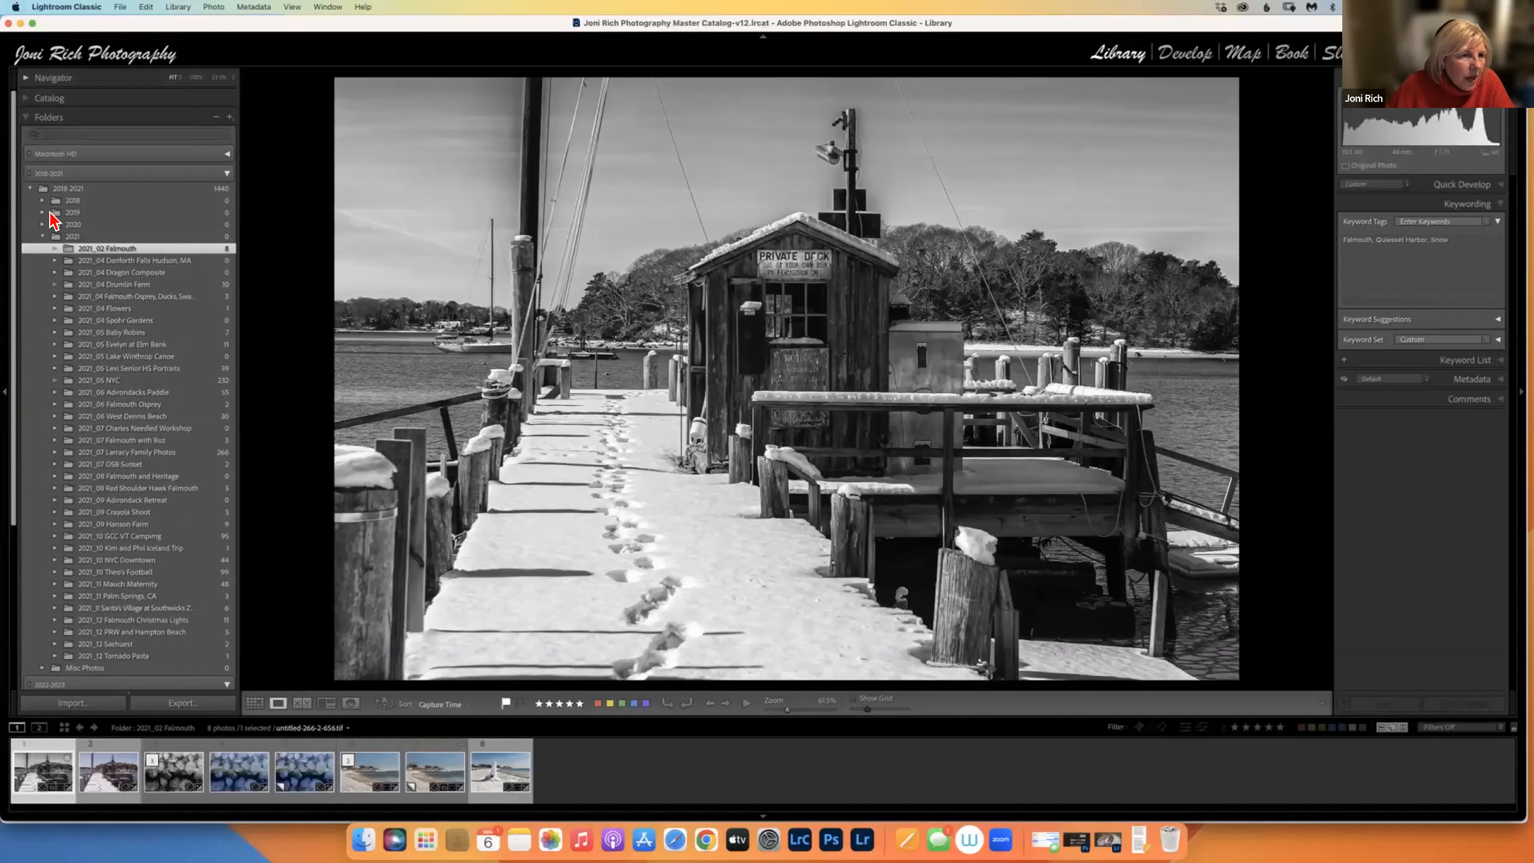
Select all eight Falmouth photos and toggle the current photo's LrC SIG membership with Shift+B.
{"action": "left_click", "coordinate": [25, 117]}
{"action": "left_click", "coordinate": [23, 118]}
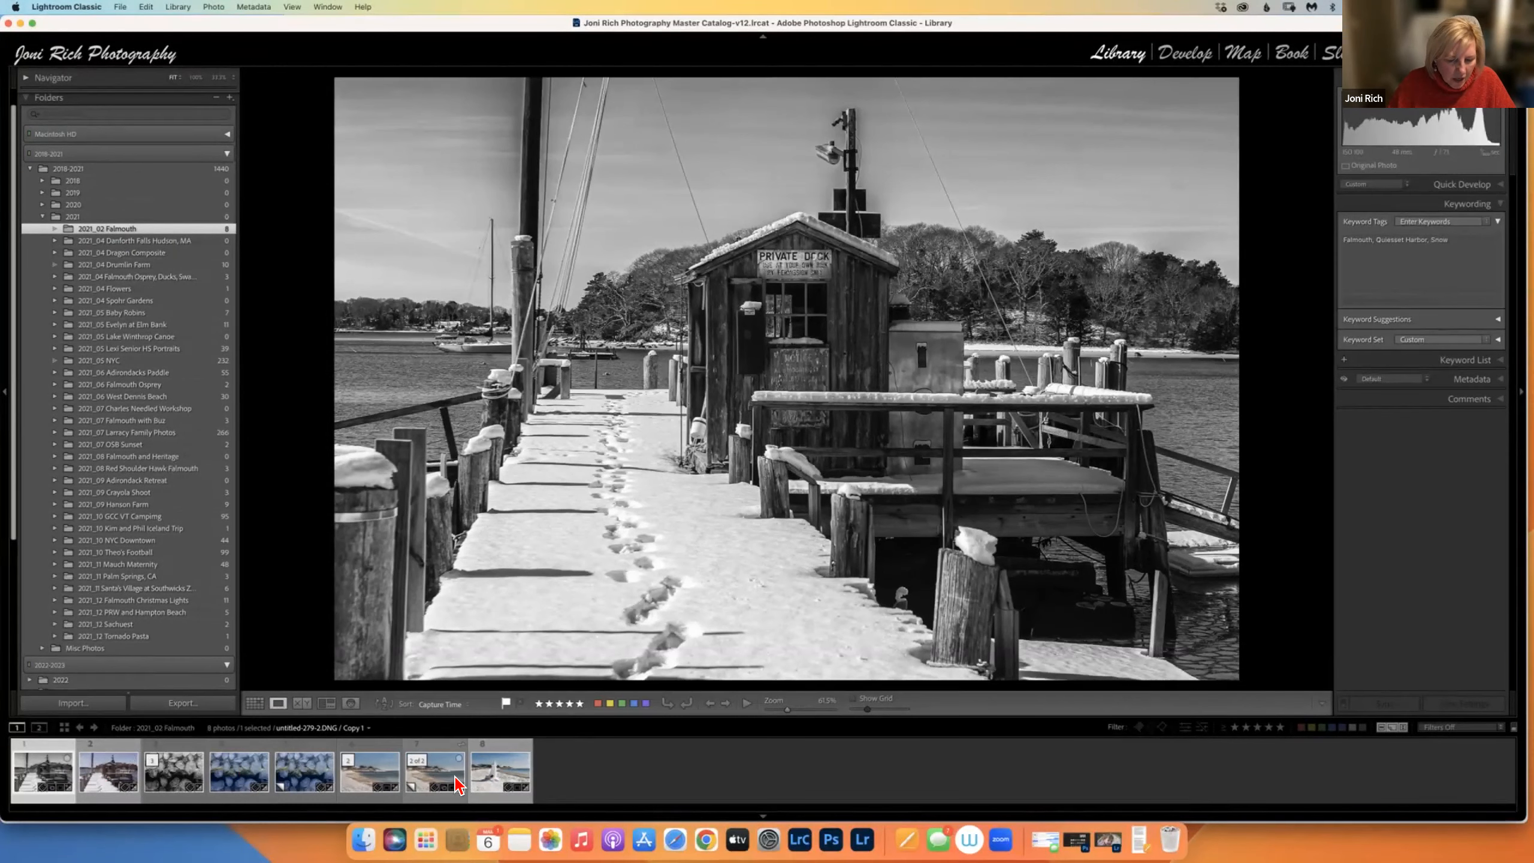
{"action": "key", "text": "super+a"}
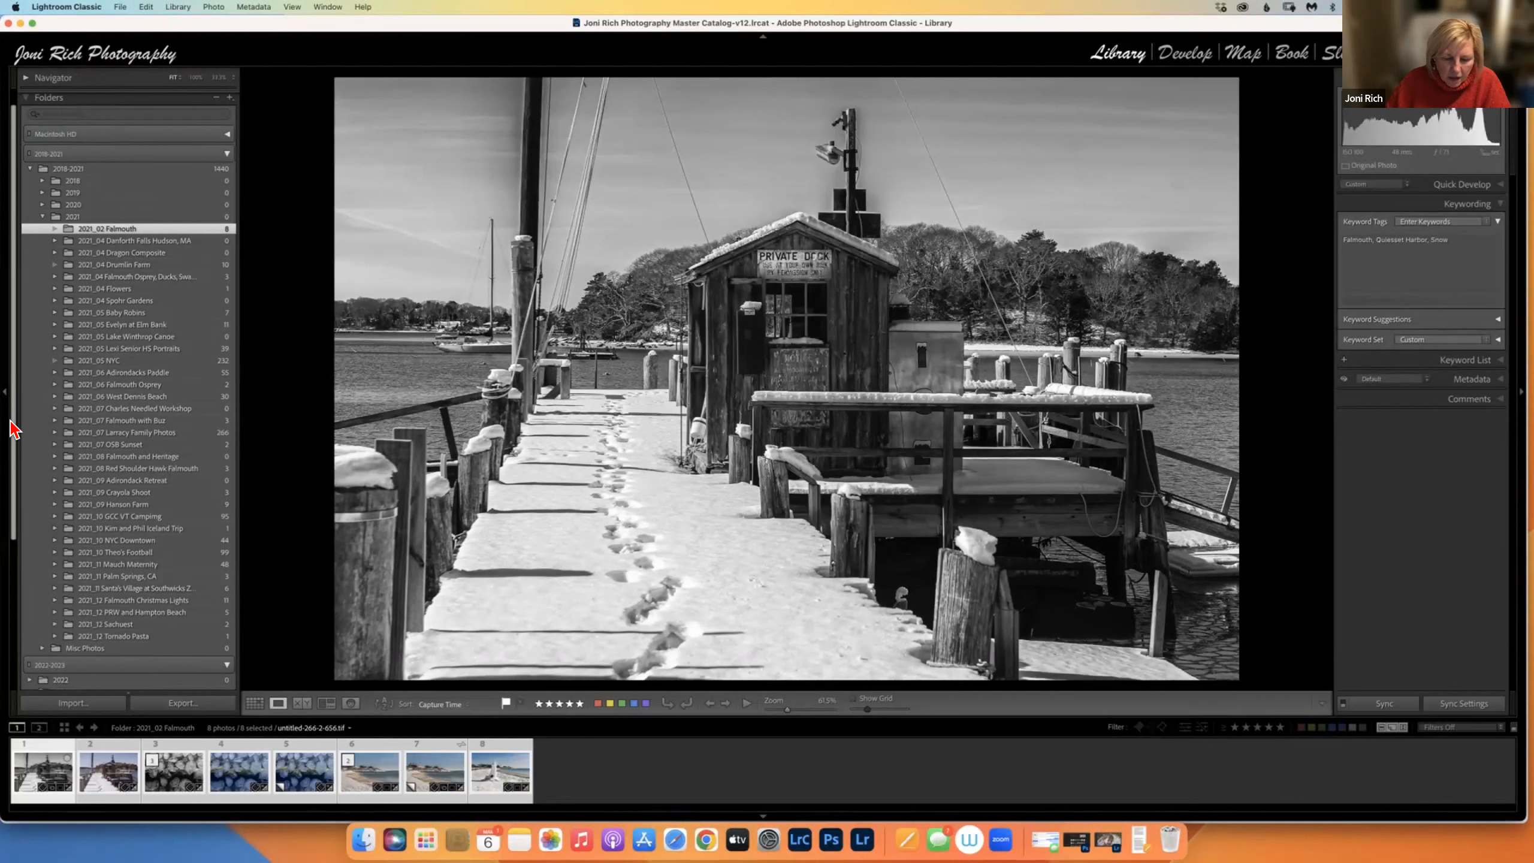
{"action": "key", "text": "shift+b"}
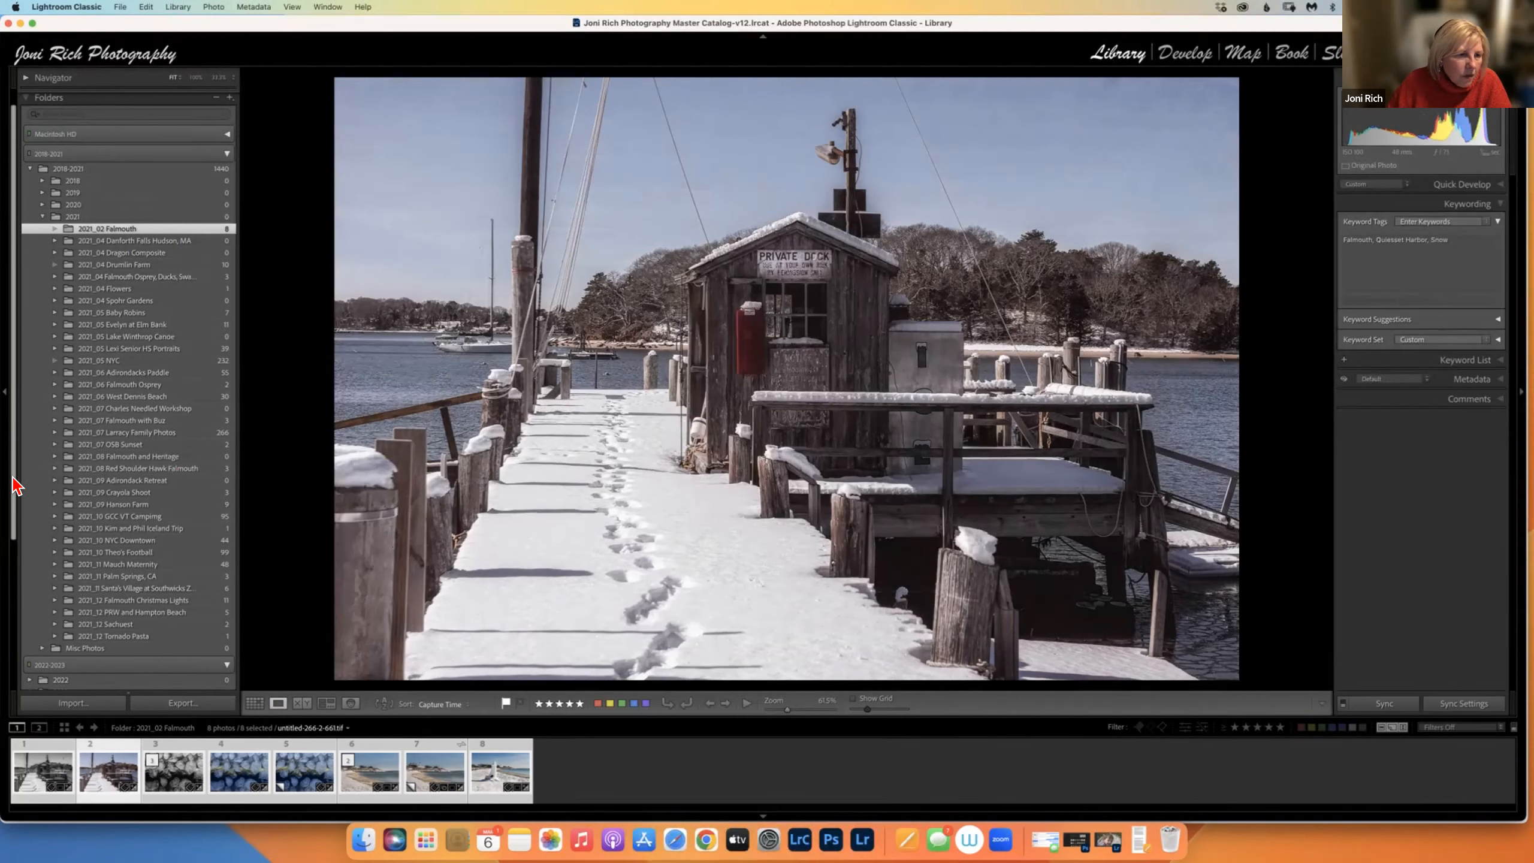
{"action": "scroll", "coordinate": [13, 484], "scroll_direction": "down", "scroll_amount": 5}
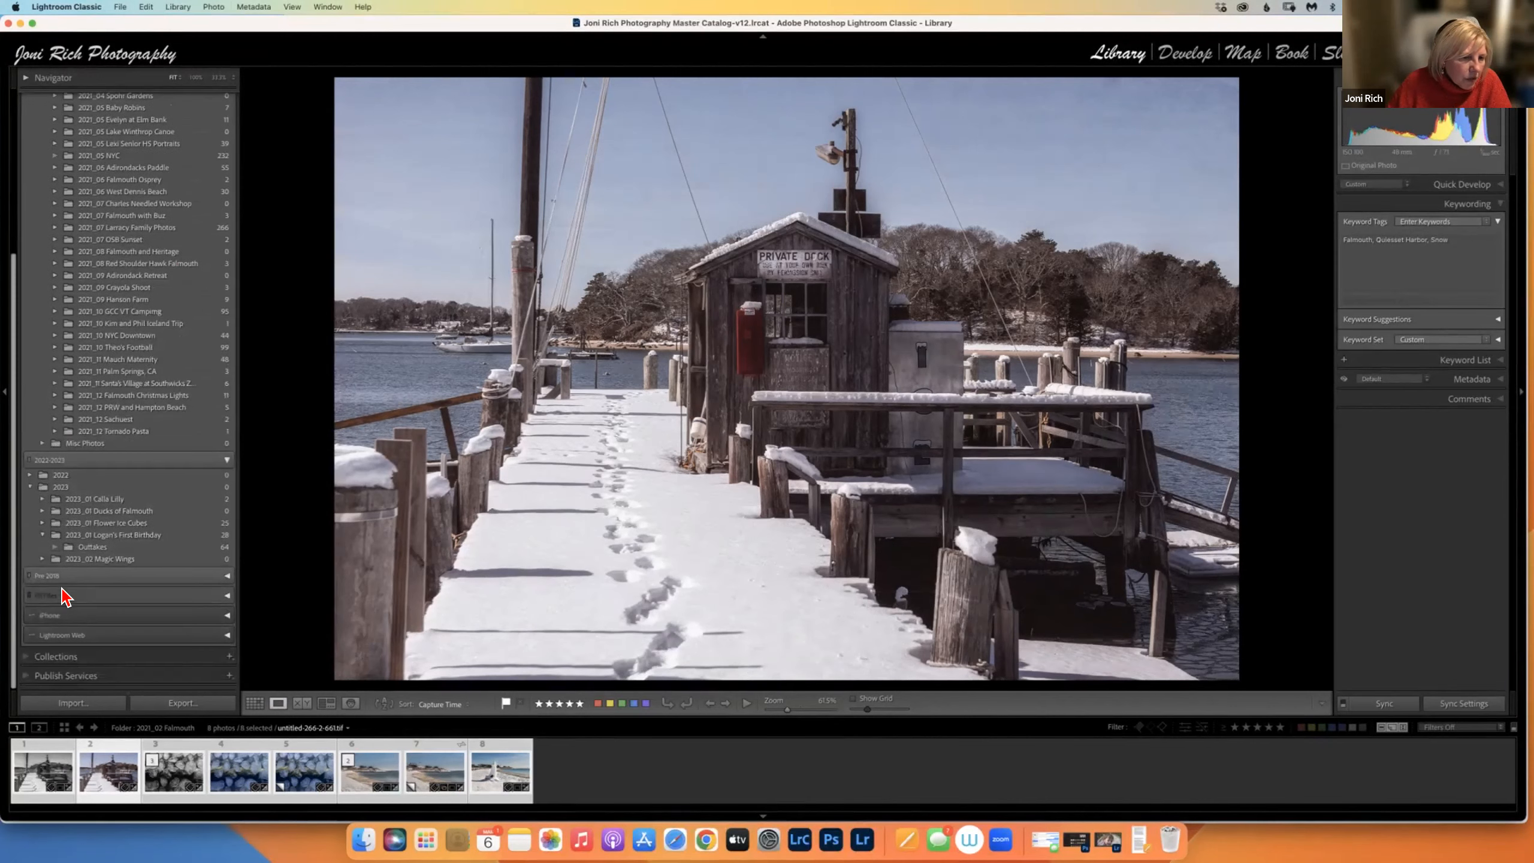
Add the colour dock photo to LrC SIG, open the collection, and delete it from there.
{"action": "left_click", "coordinate": [30, 657]}
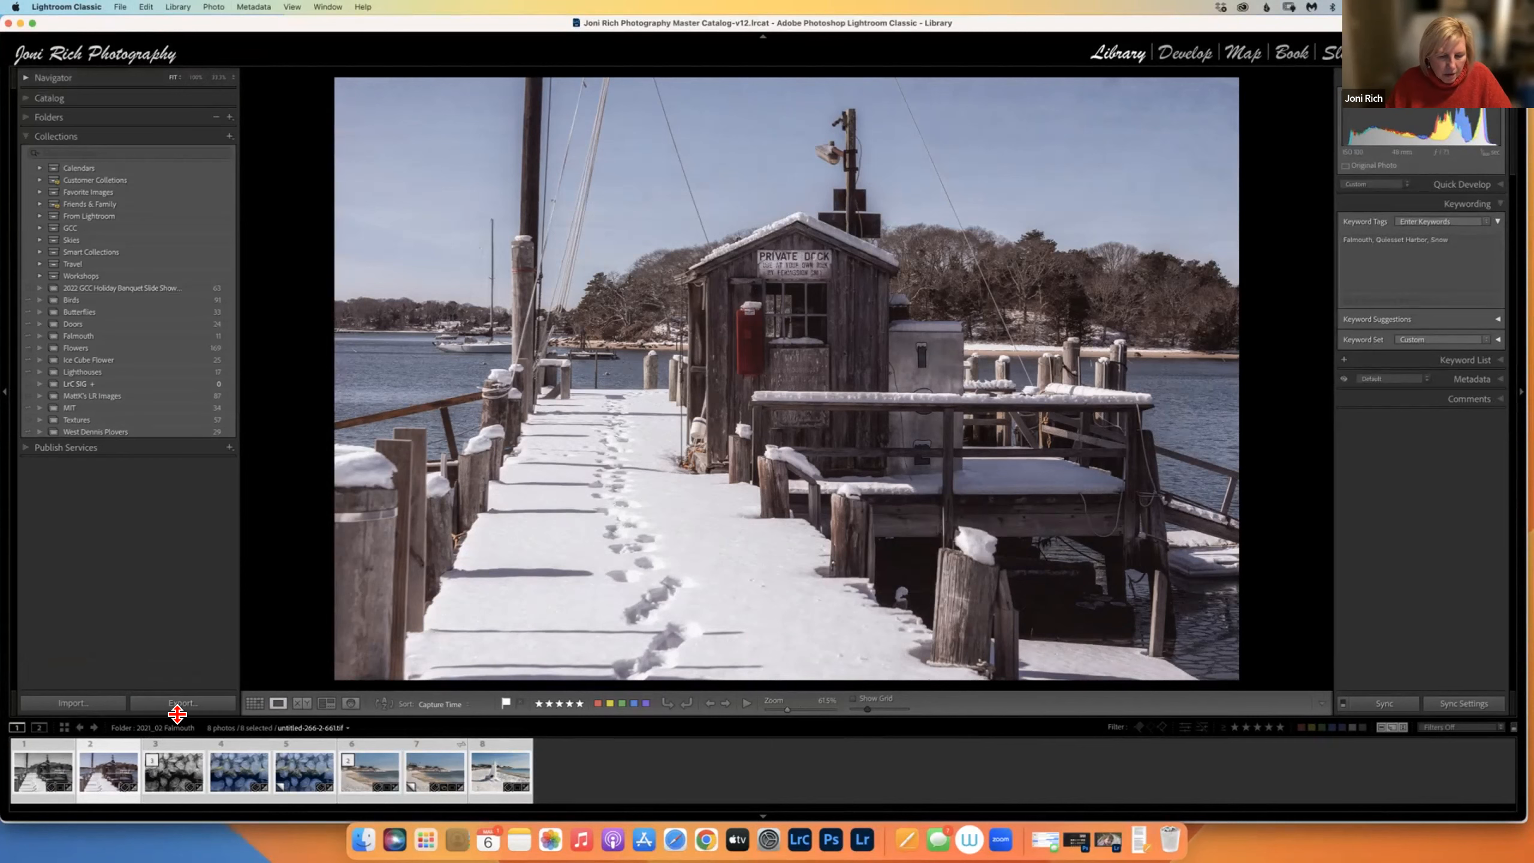
{"action": "key", "text": "shift+b"}
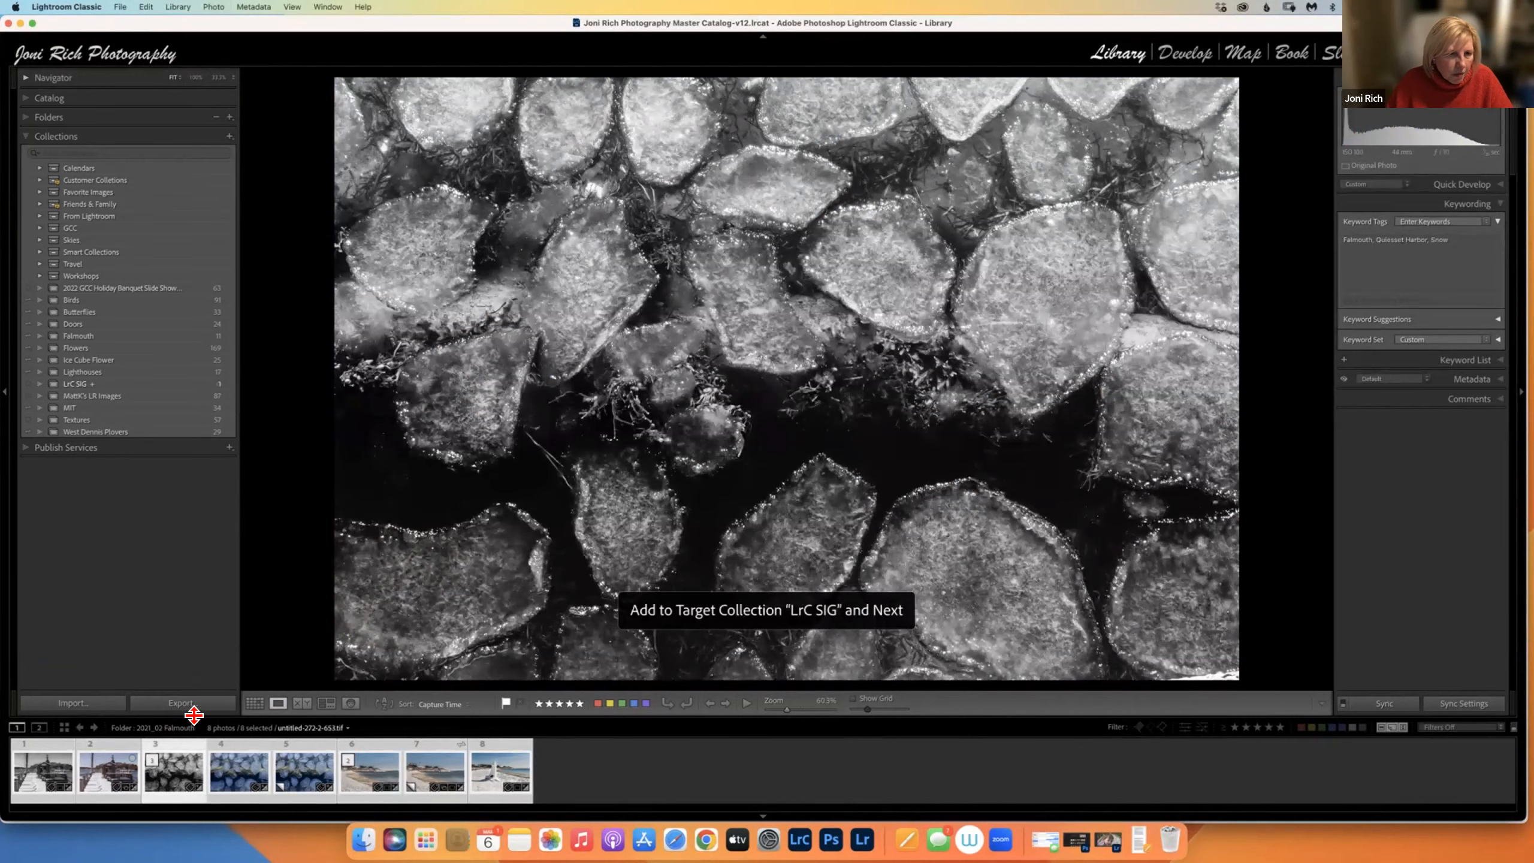
{"action": "key", "text": "Left"}
{"action": "key", "text": "Left"}
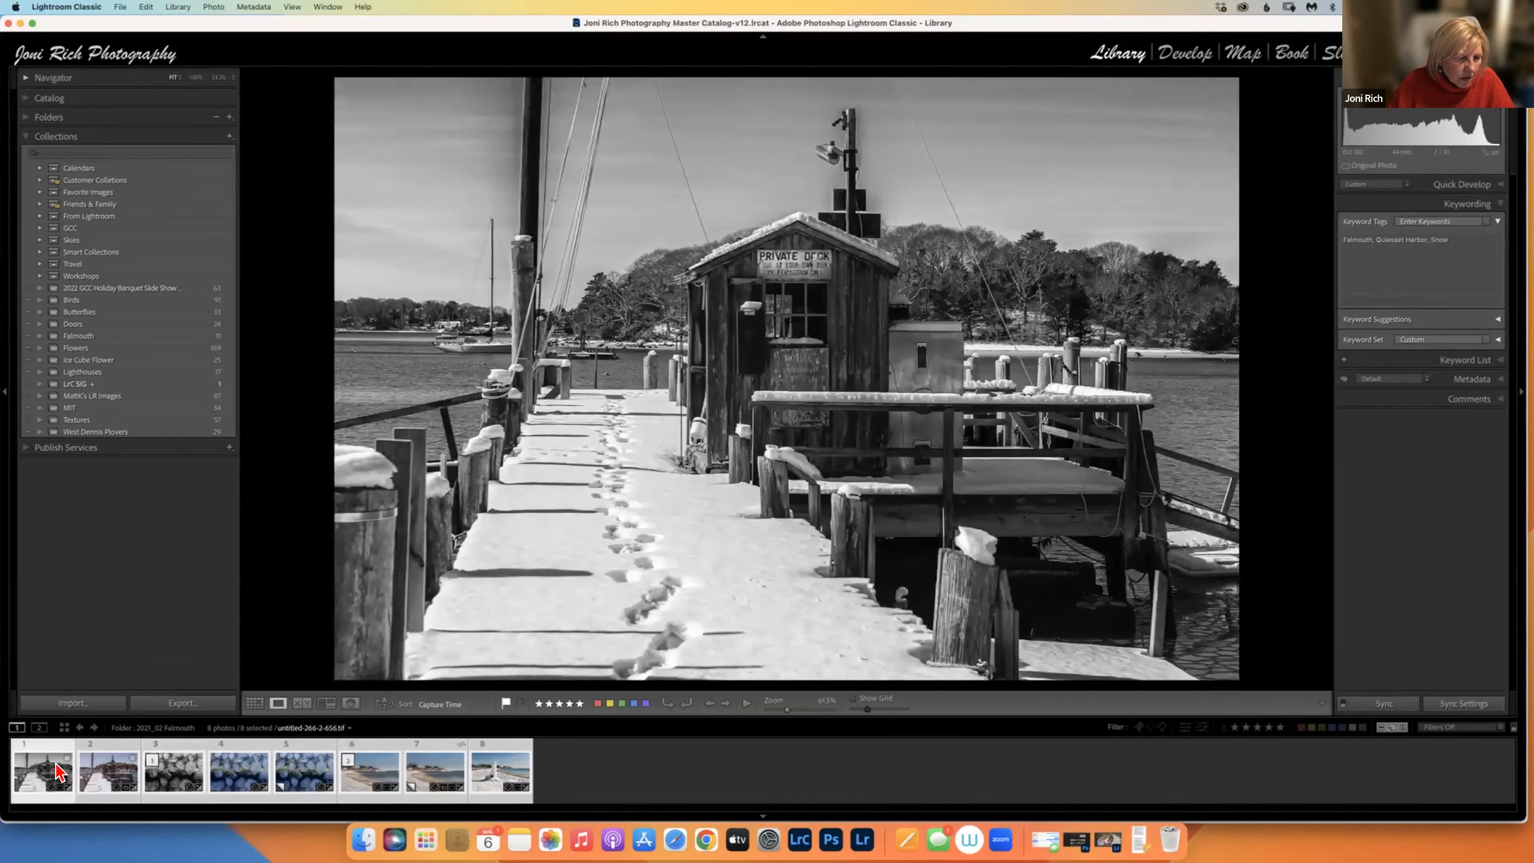
{"action": "left_click", "coordinate": [182, 385]}
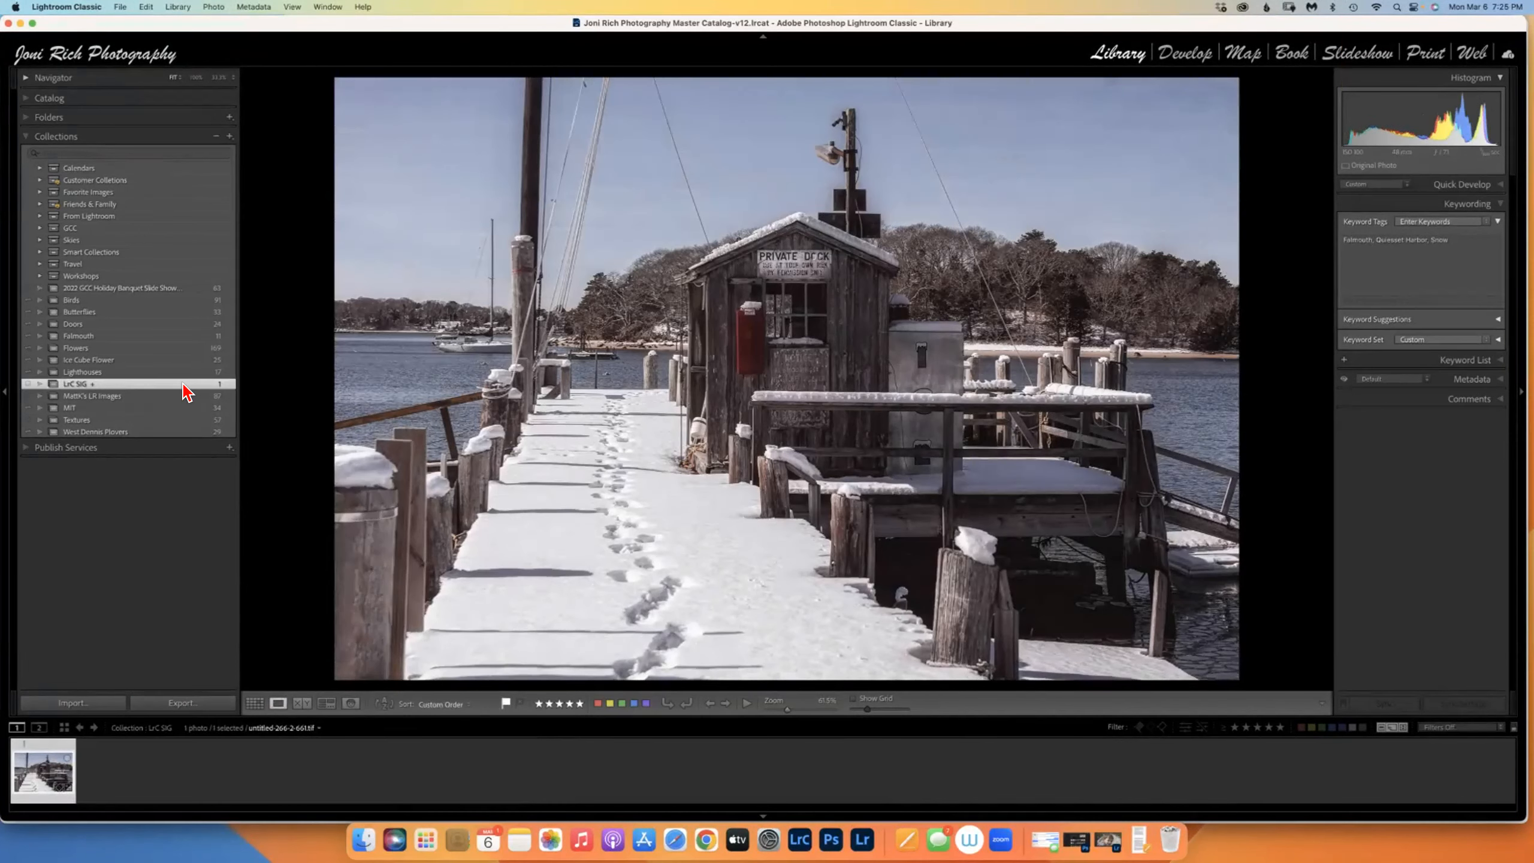
{"action": "key", "text": "Delete"}
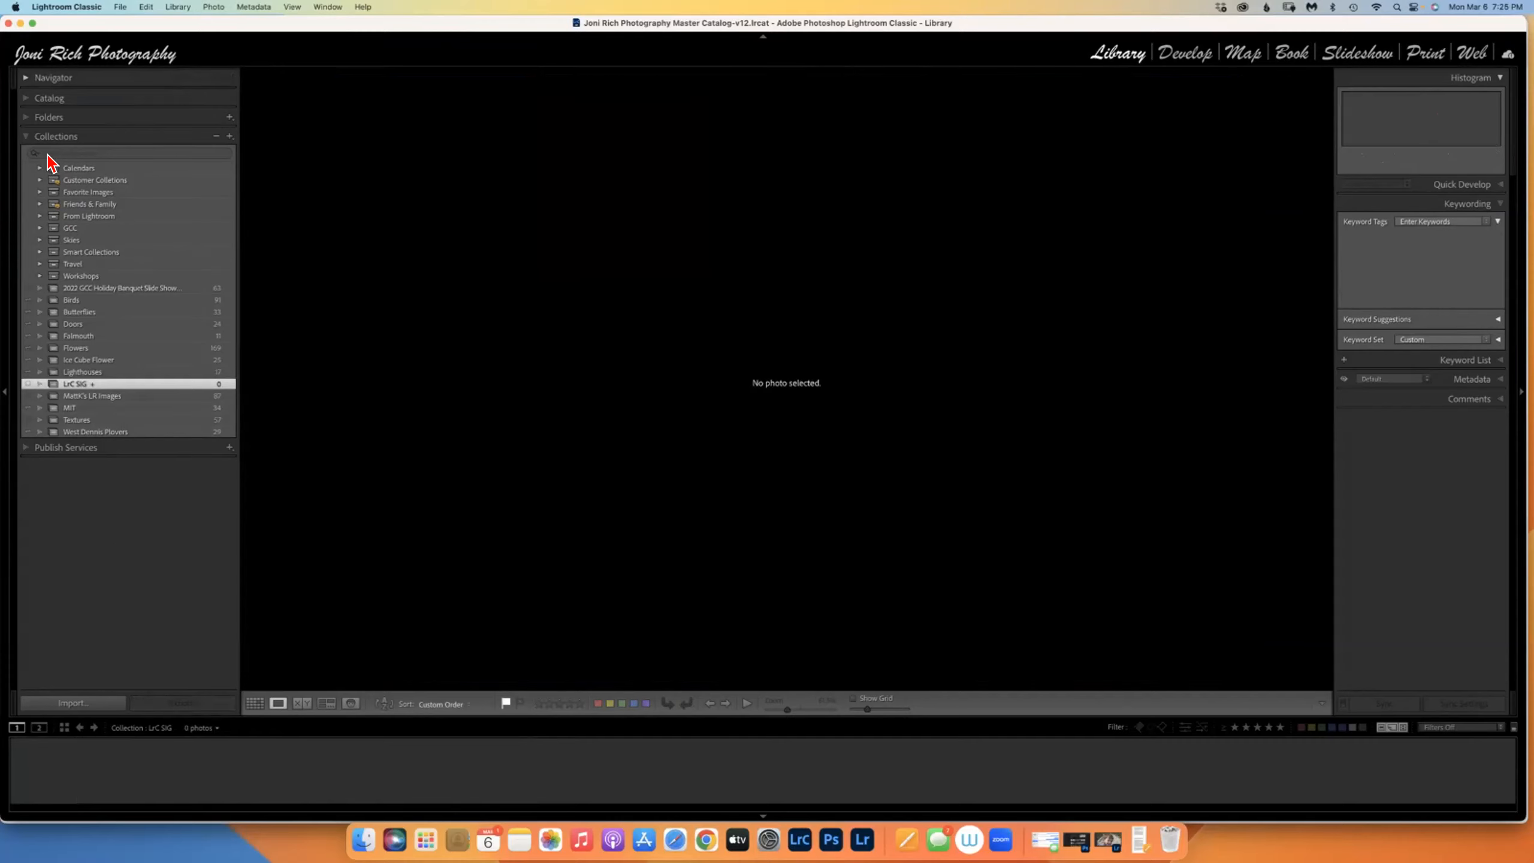
Delete the LrC SIG collection and select all eight photos in the 2021_02 Falmouth folder.
{"action": "right_click", "coordinate": [87, 383]}
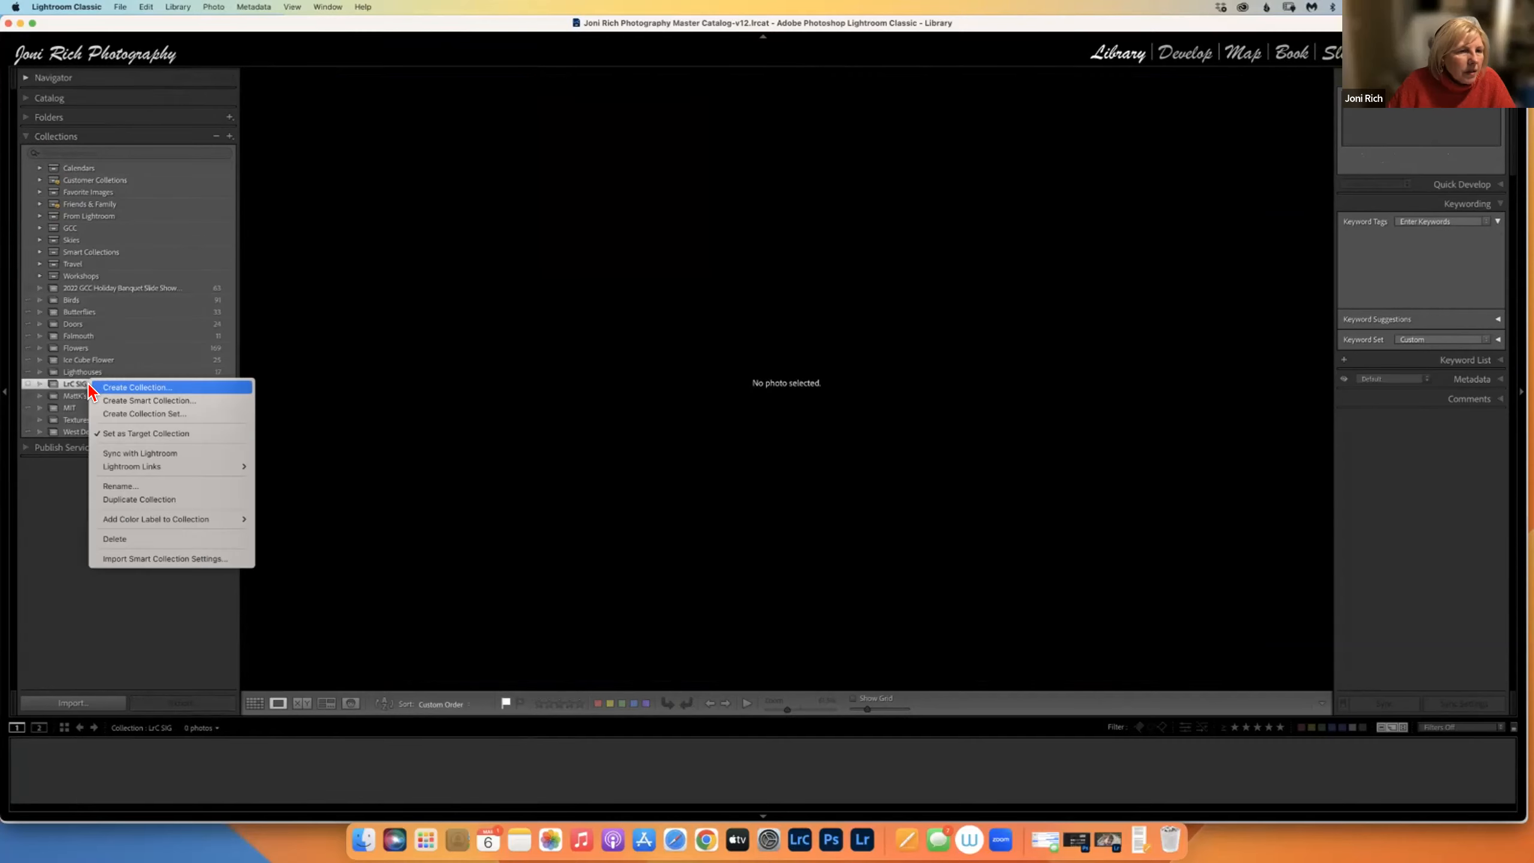
{"action": "left_click", "coordinate": [116, 543]}
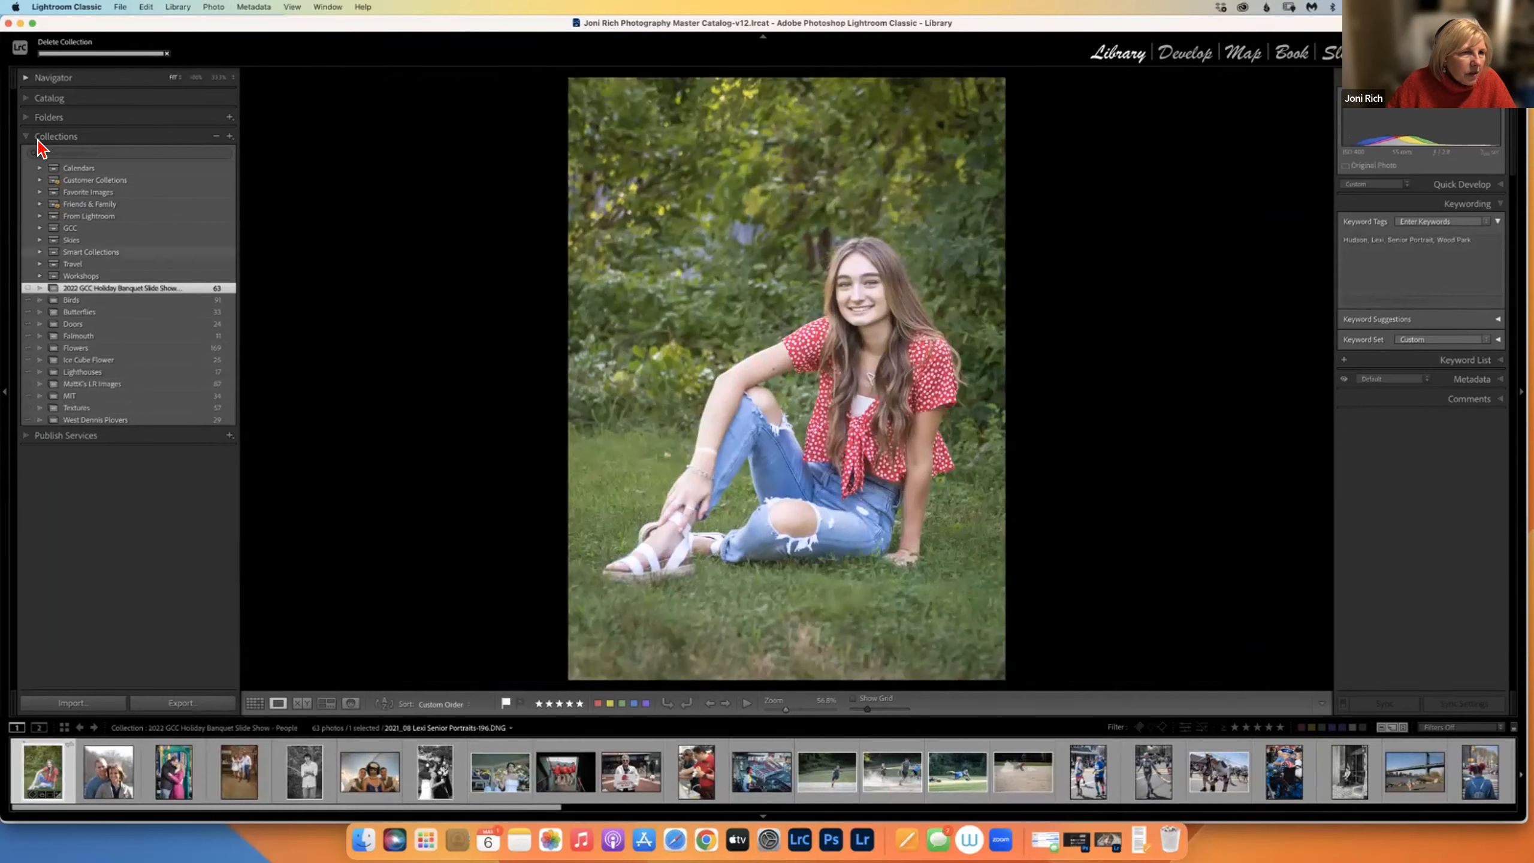
{"action": "left_click", "coordinate": [33, 119]}
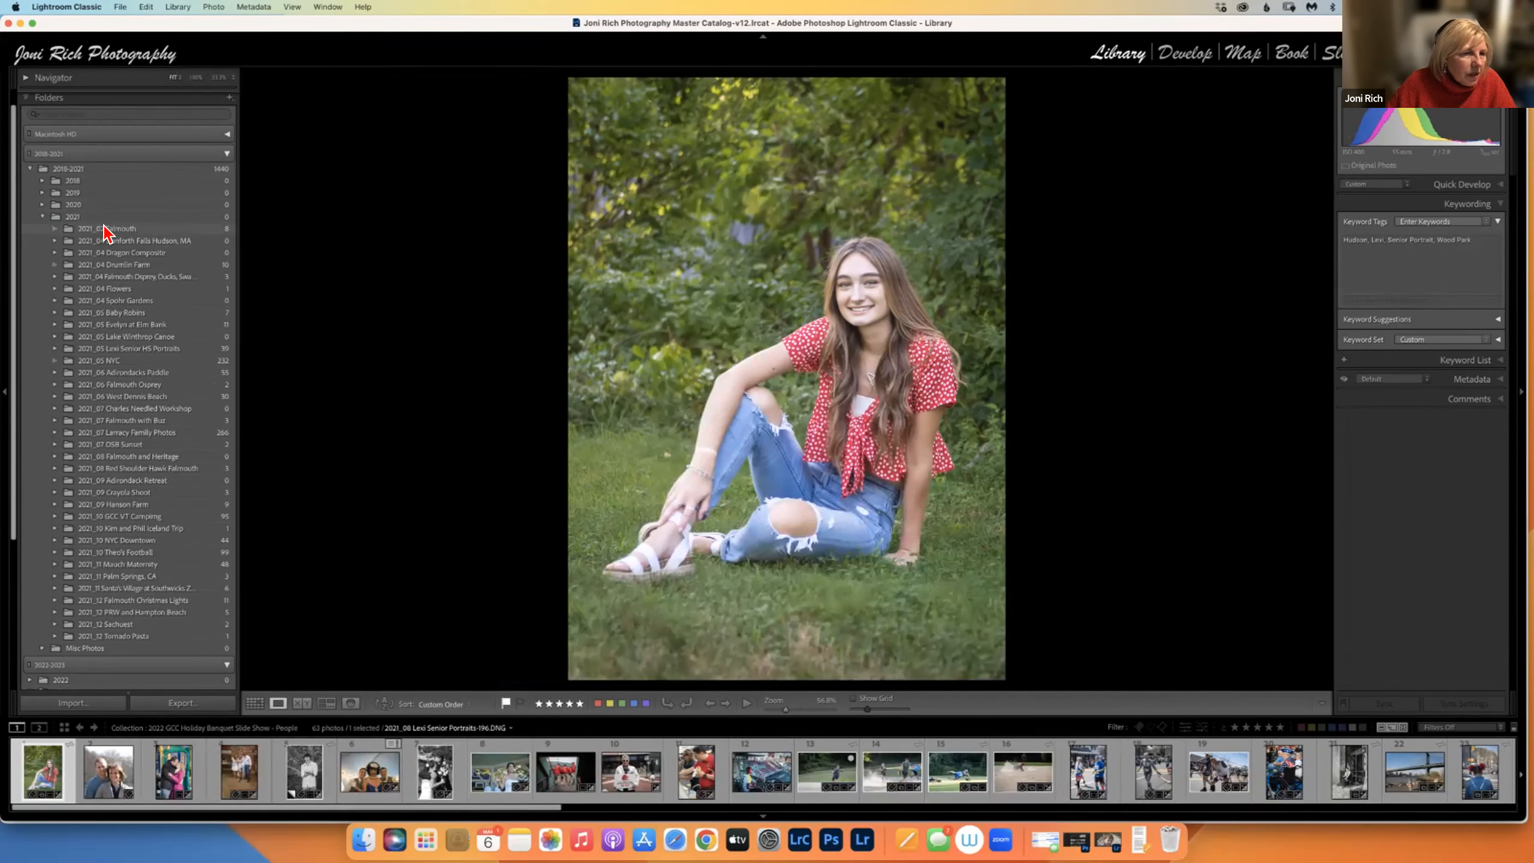
{"action": "left_click", "coordinate": [106, 229]}
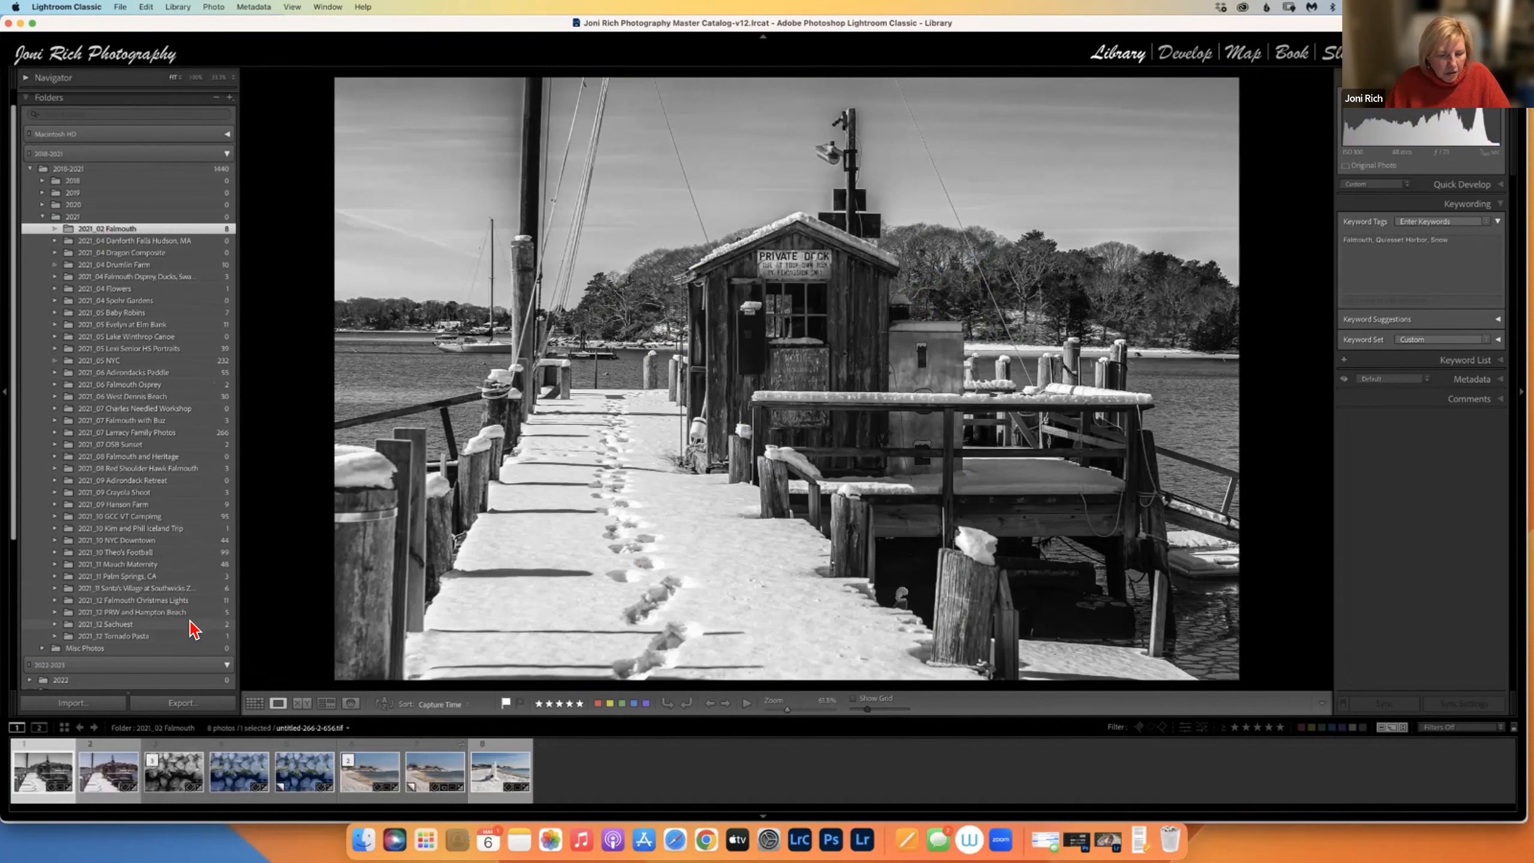
{"action": "key", "text": "super+a"}
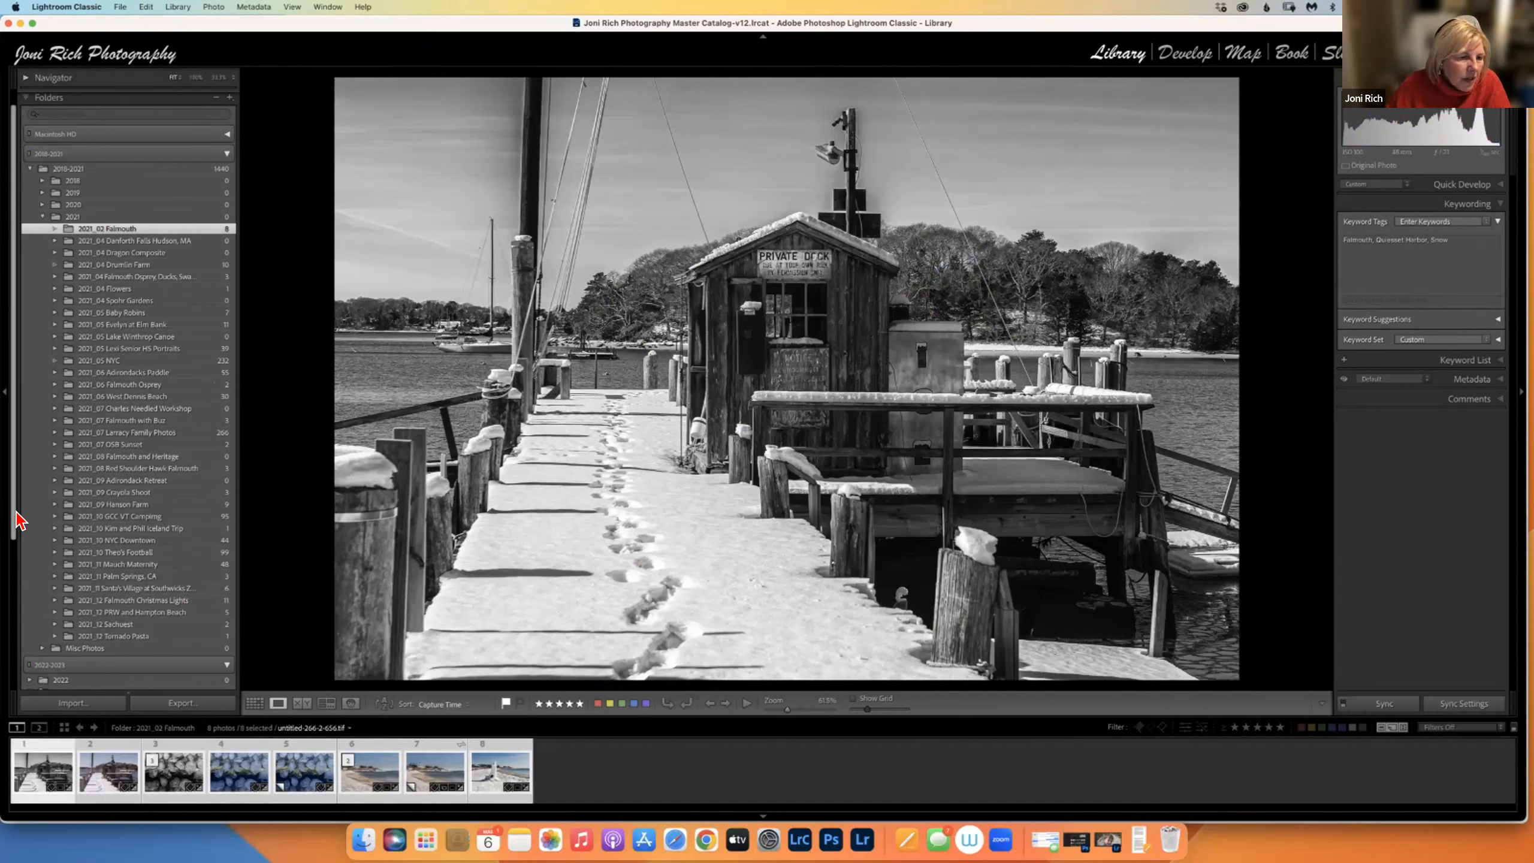
Create collection 'Famouth' with the selected photos, set as target and synced with Lightroom.
{"action": "scroll", "coordinate": [27, 582], "scroll_direction": "down", "scroll_amount": 6}
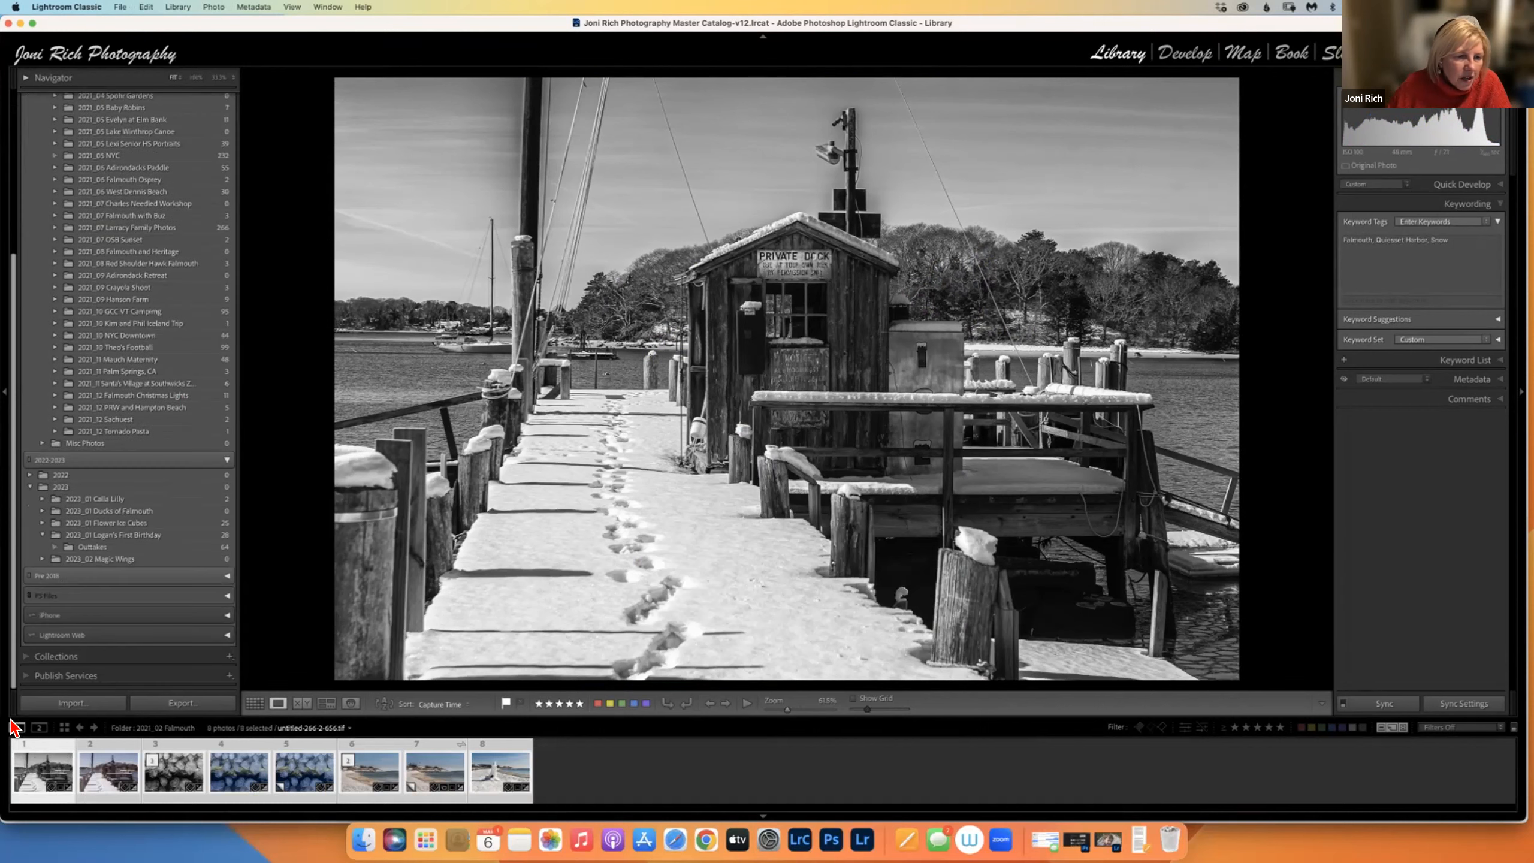
{"action": "left_click", "coordinate": [229, 657]}
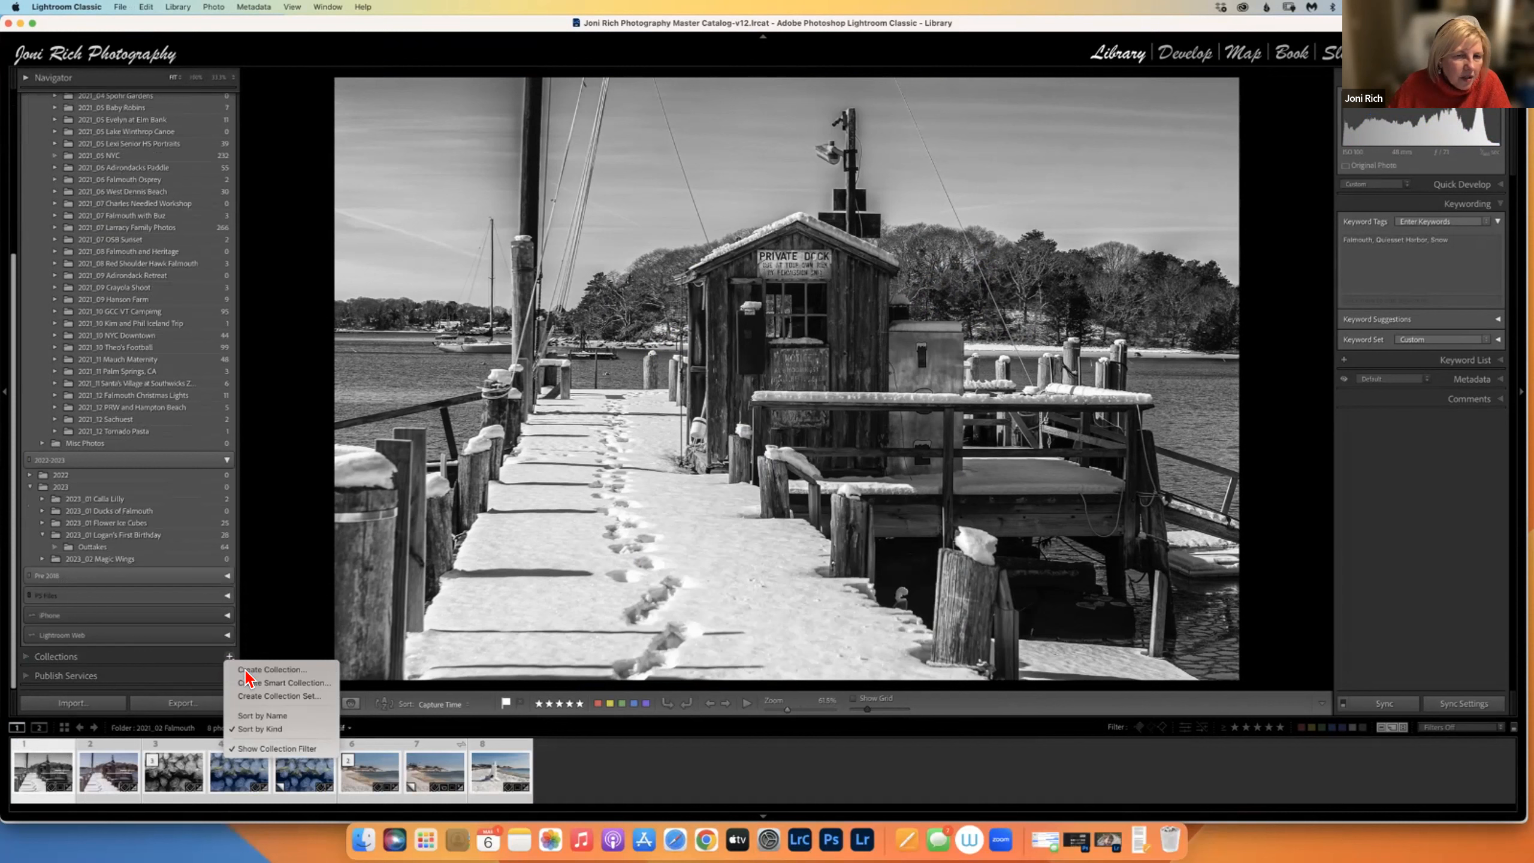
{"action": "left_click", "coordinate": [246, 671]}
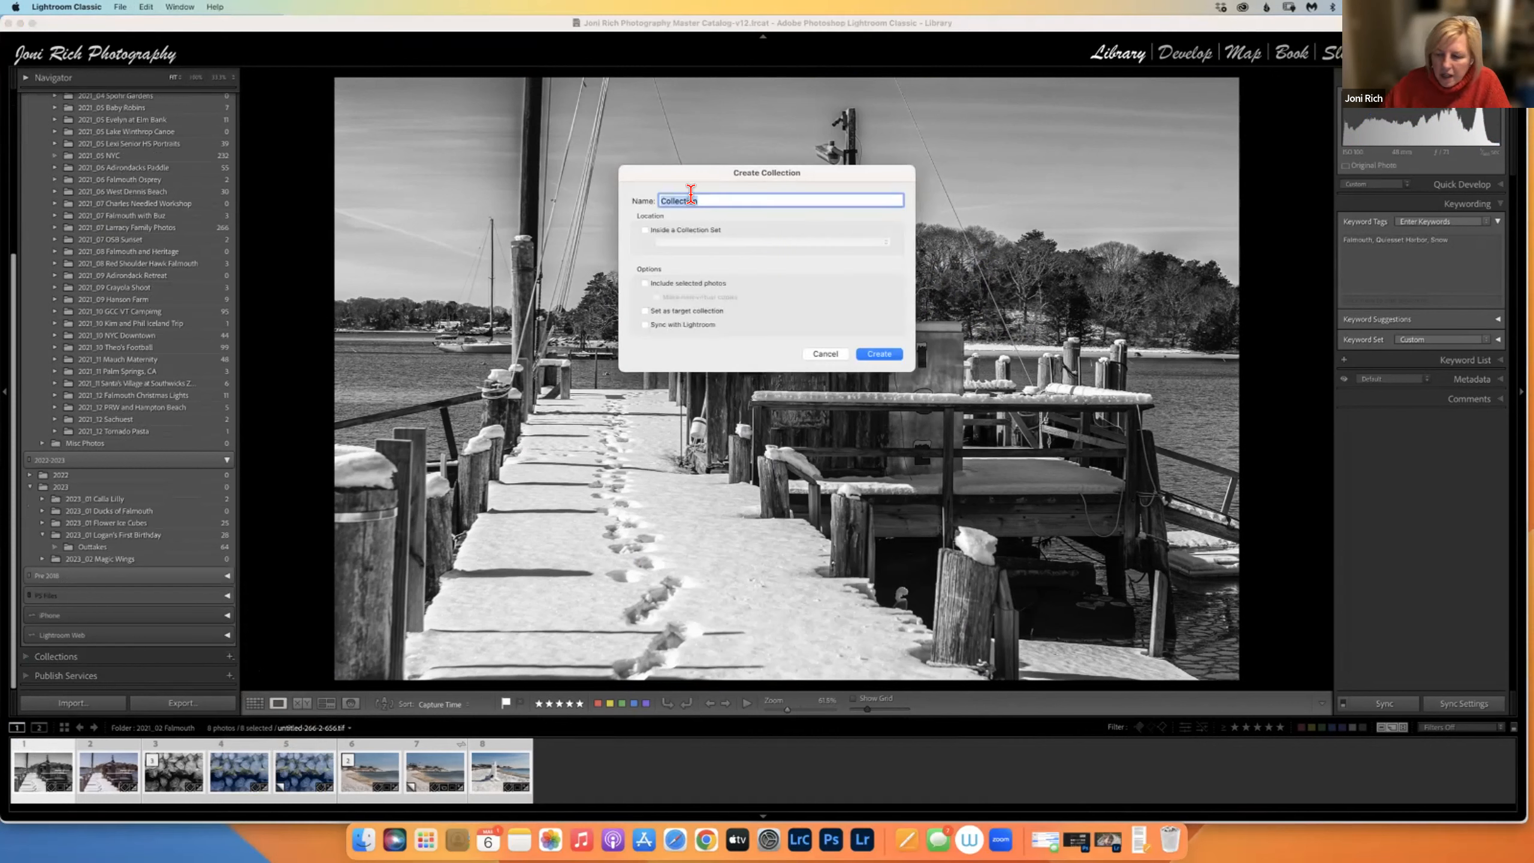
{"action": "type", "text": "Fam"}
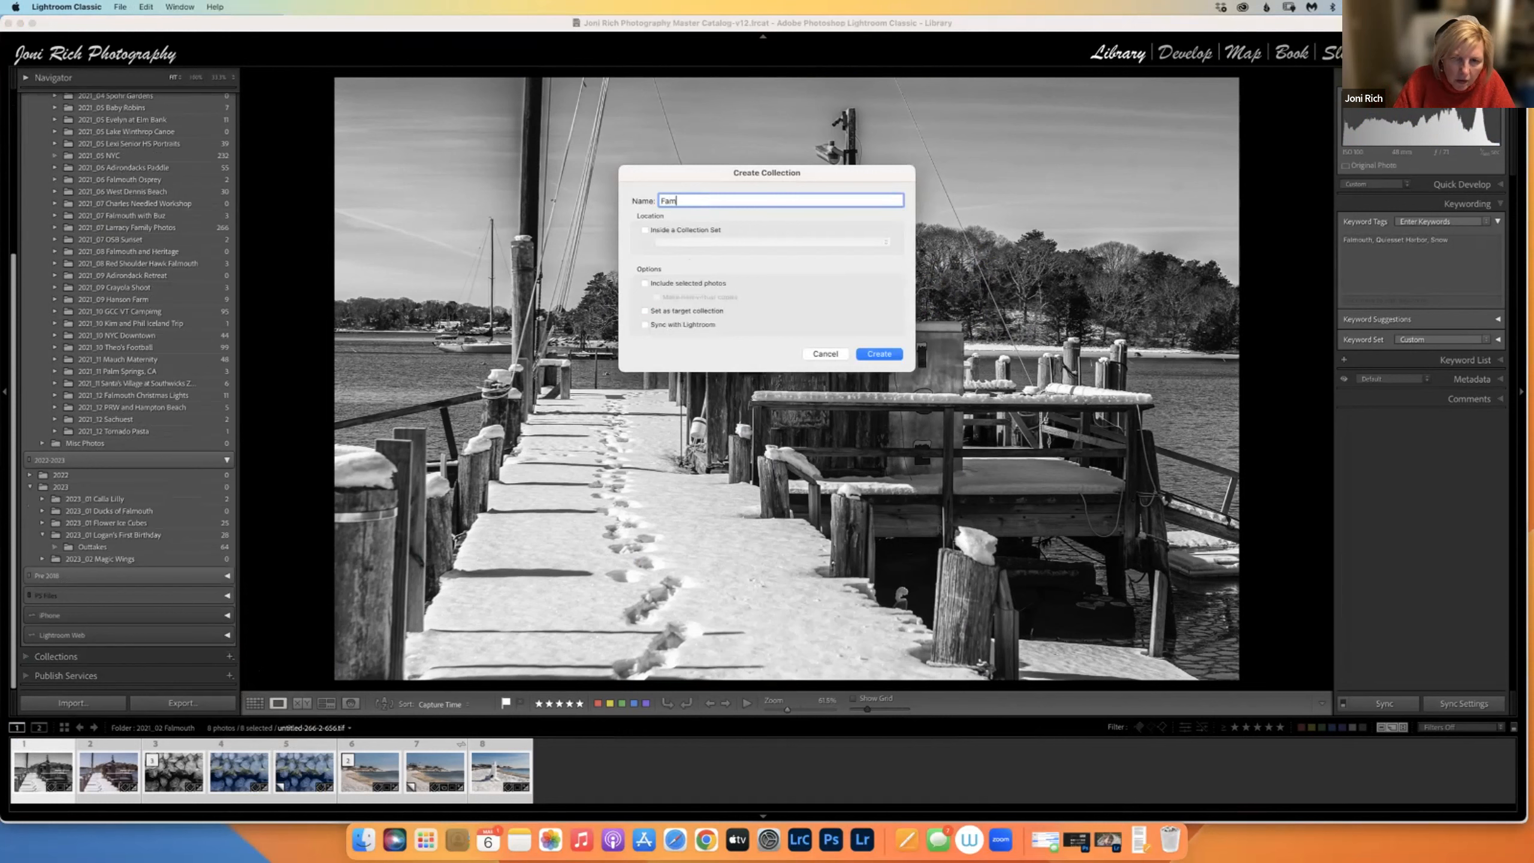
{"action": "type", "text": "outh"}
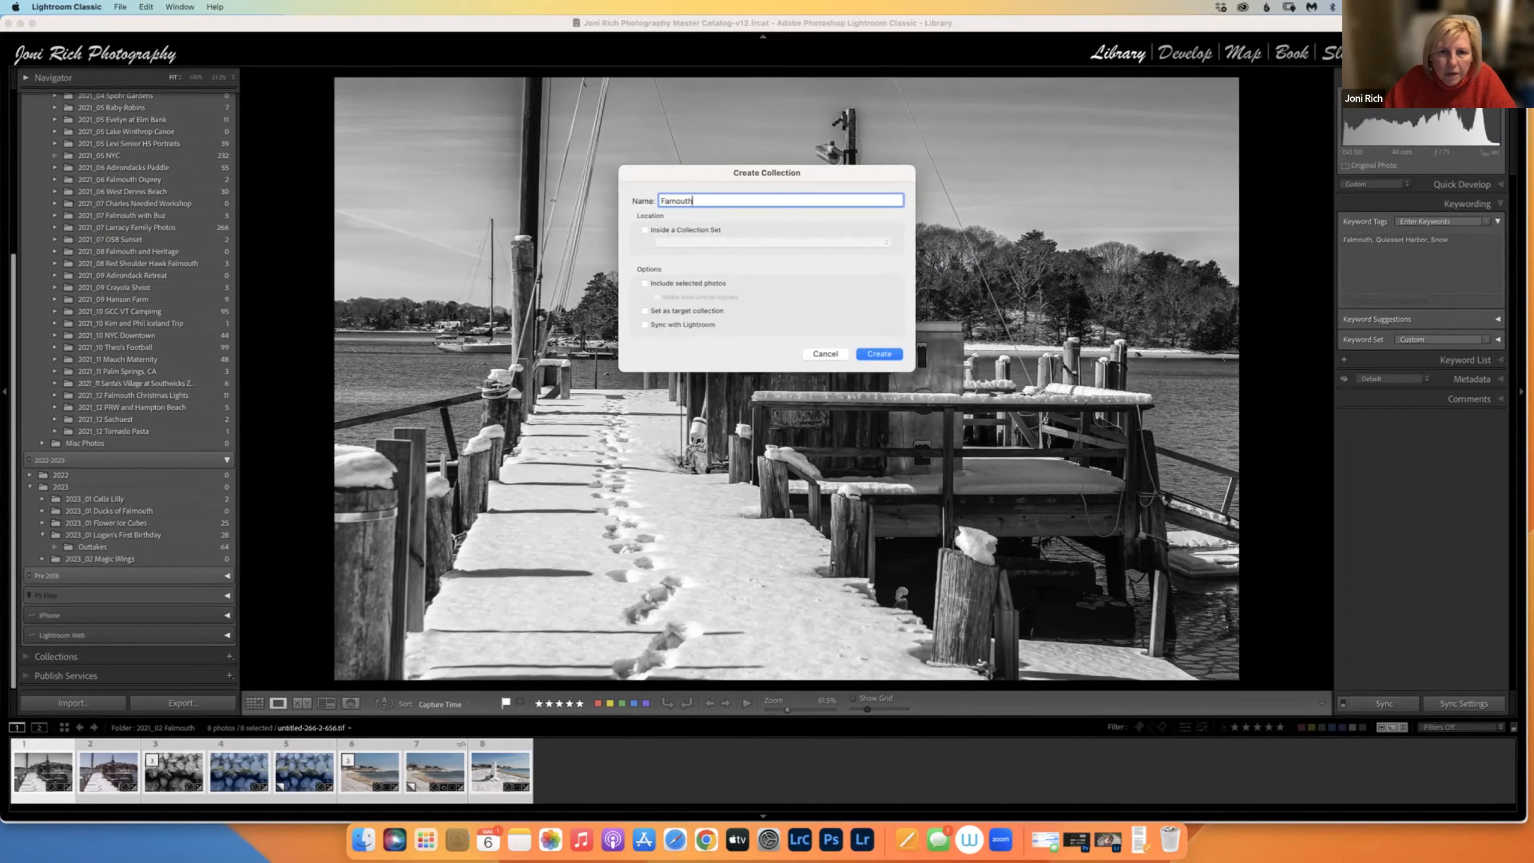
{"action": "left_click", "coordinate": [645, 284]}
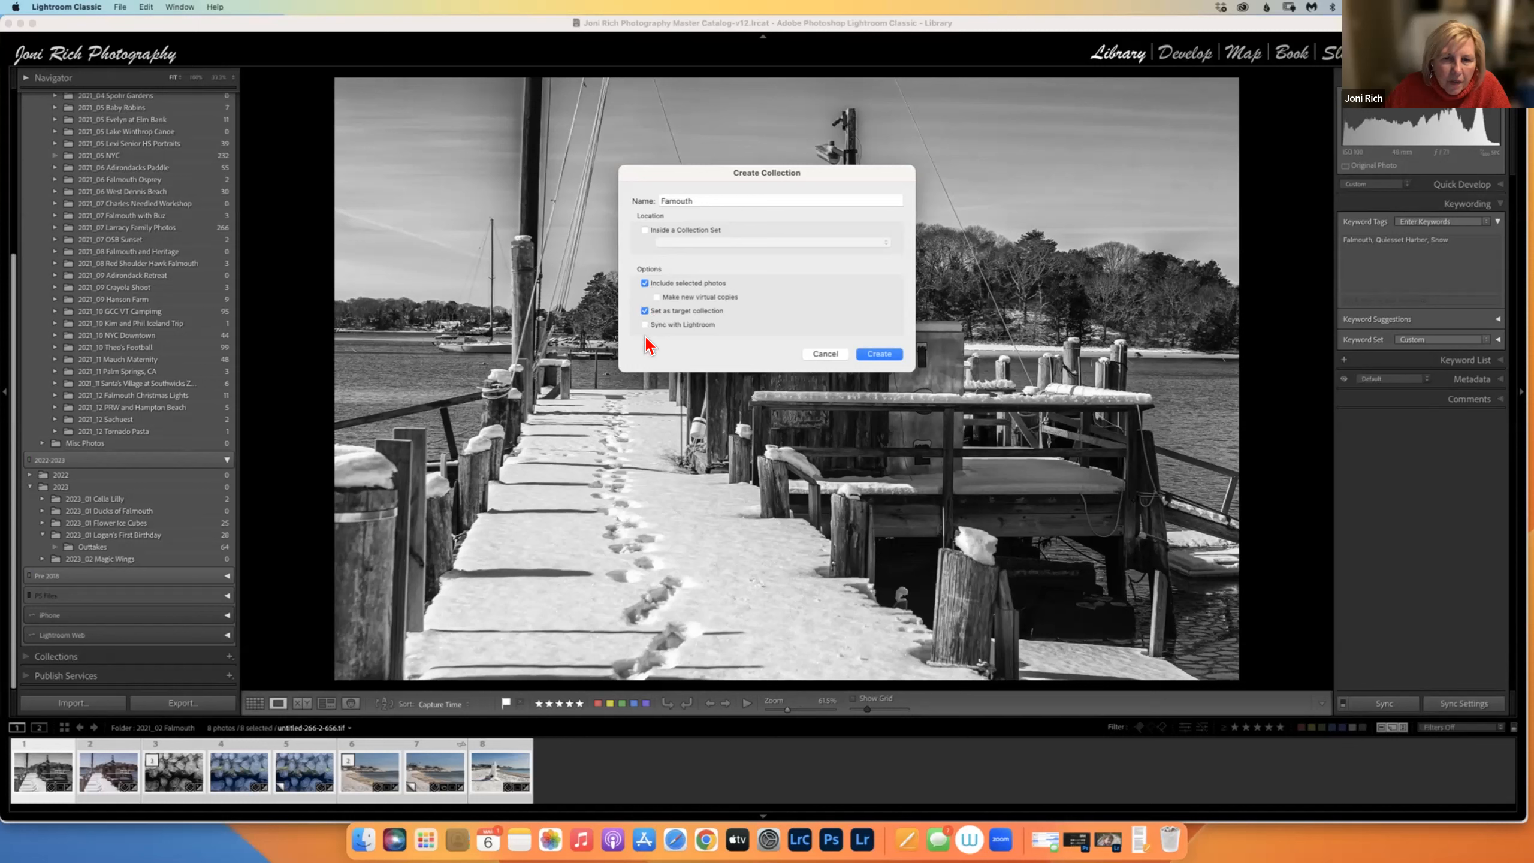
{"action": "left_click", "coordinate": [645, 325]}
{"action": "left_click", "coordinate": [879, 355]}
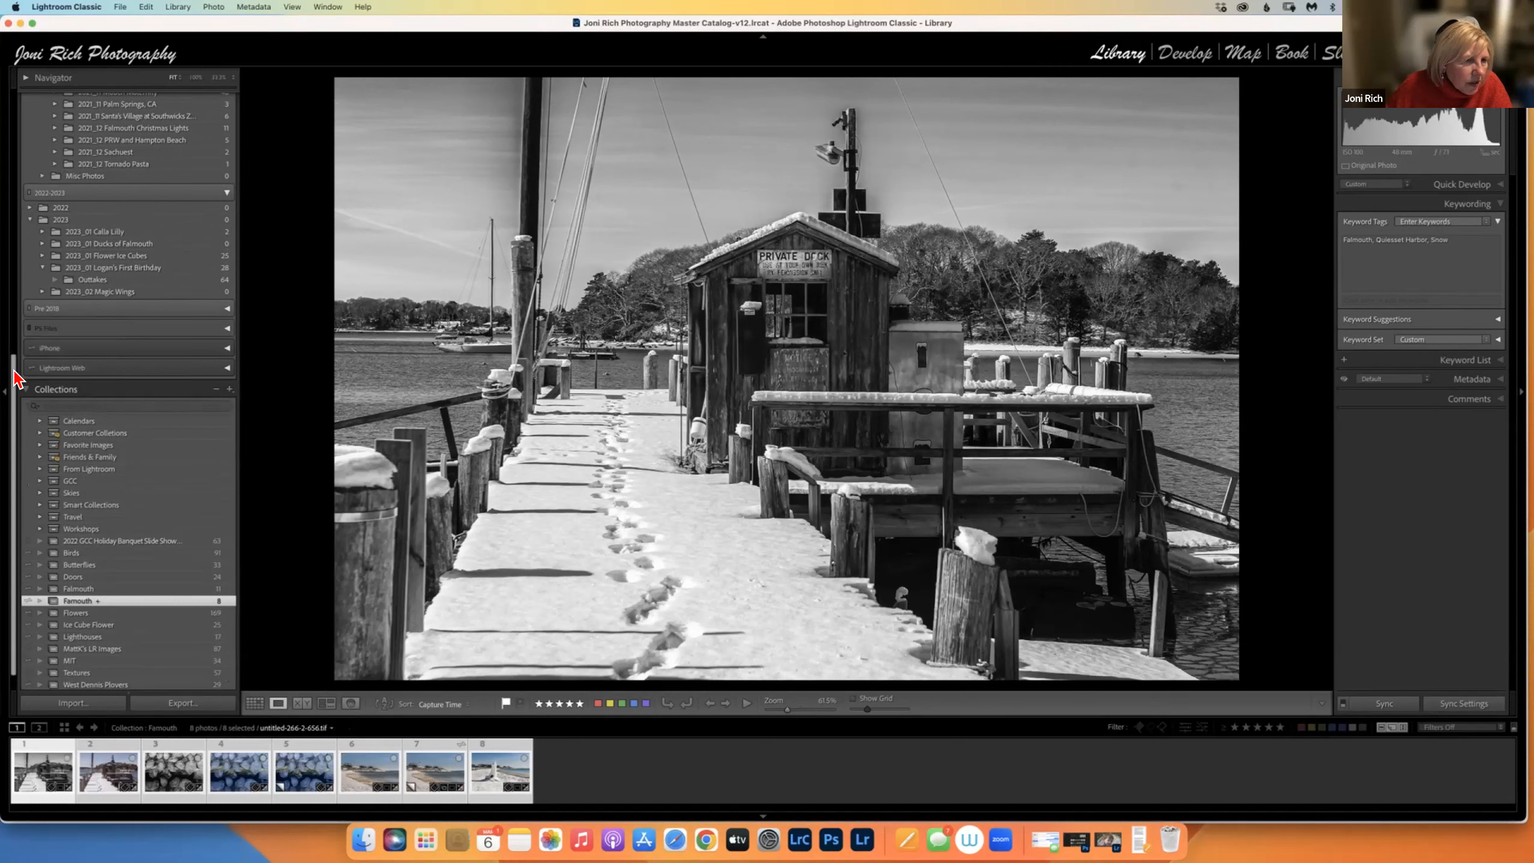
Collapse the Folders panel and bring up the Collections panel's + menu for new collections.
{"action": "left_click_drag", "start_coordinate": [13, 368], "coordinate": [15, 83]}
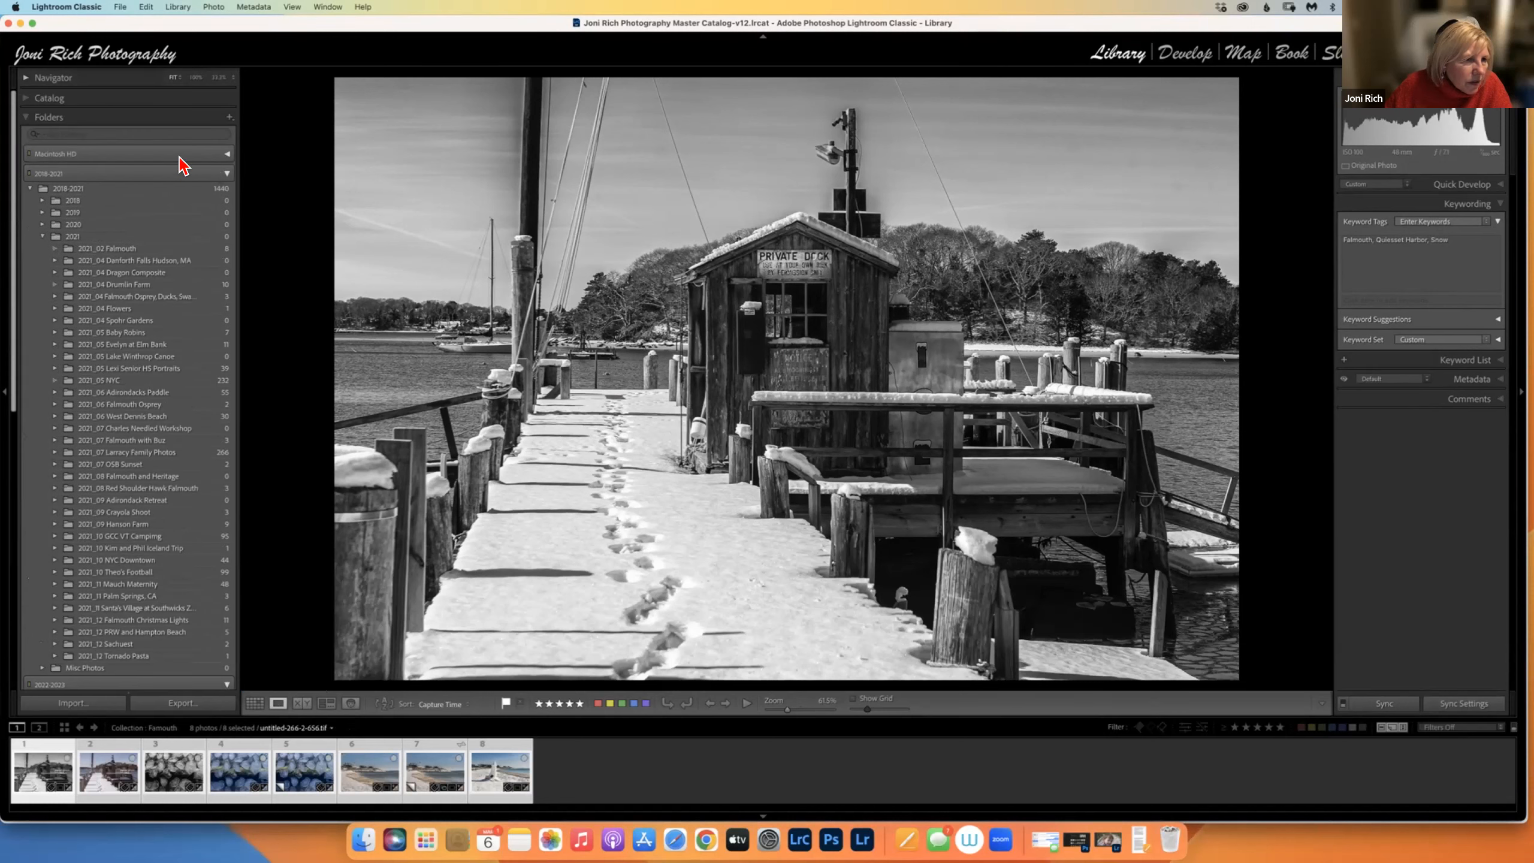
{"action": "left_click", "coordinate": [29, 119]}
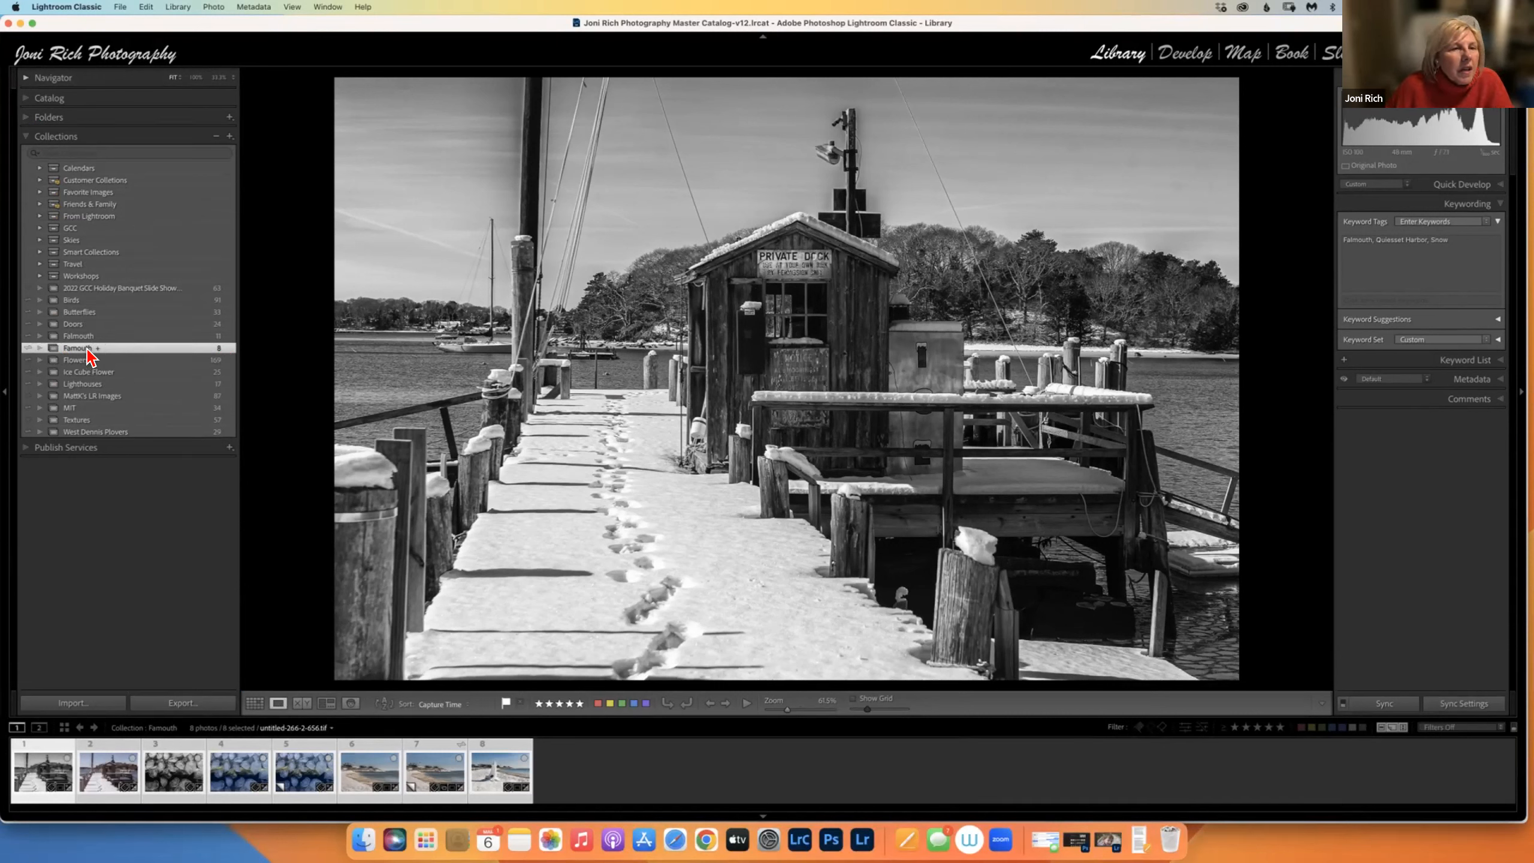
{"action": "left_click", "coordinate": [230, 137]}
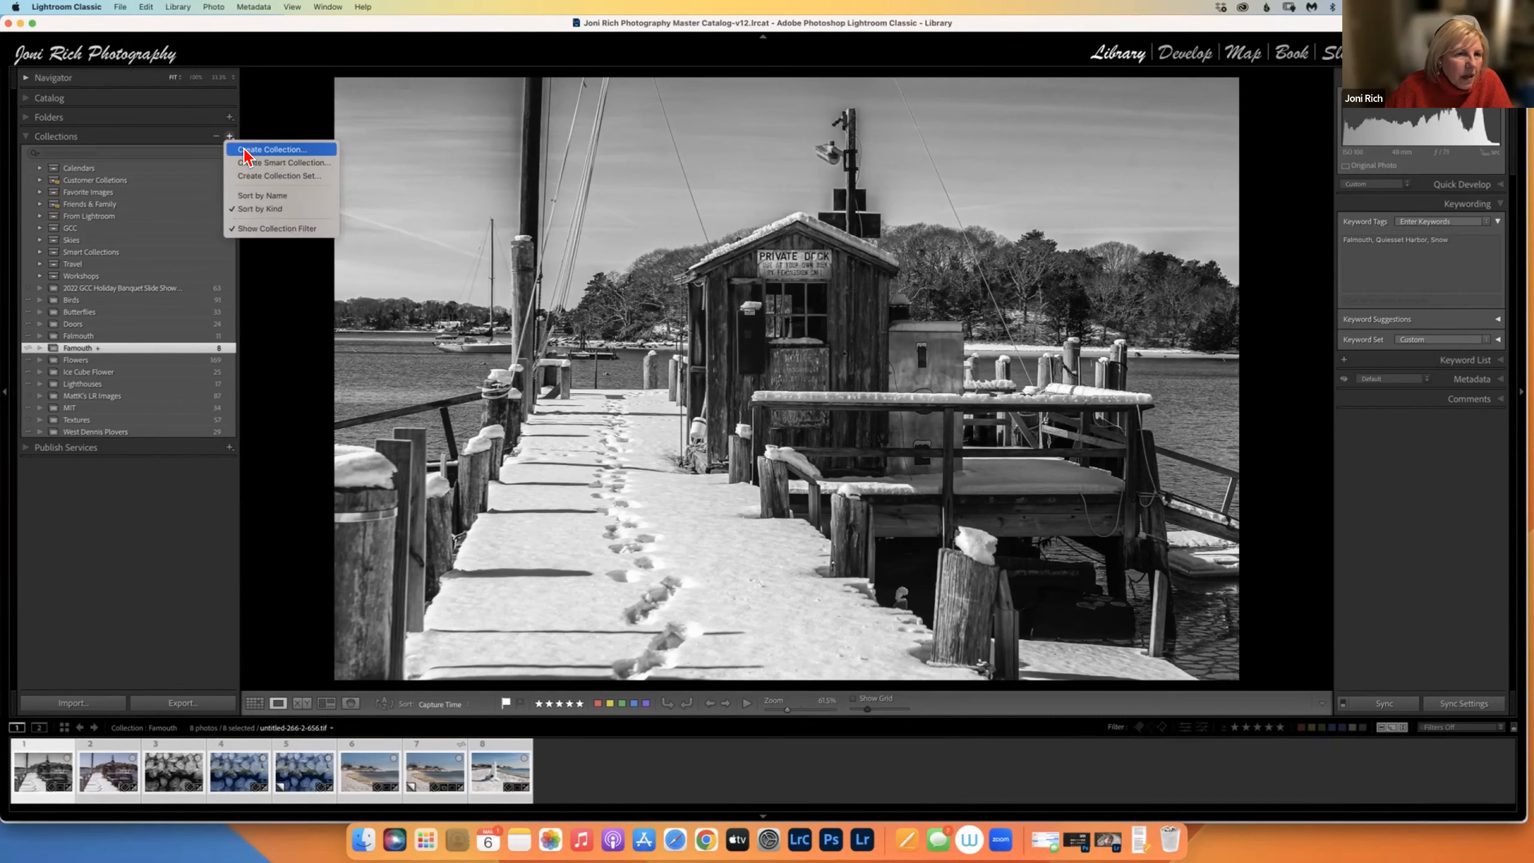
Begin a new collection set named 'Black & White', then cancel it so nothing is created.
{"action": "left_click", "coordinate": [254, 177]}
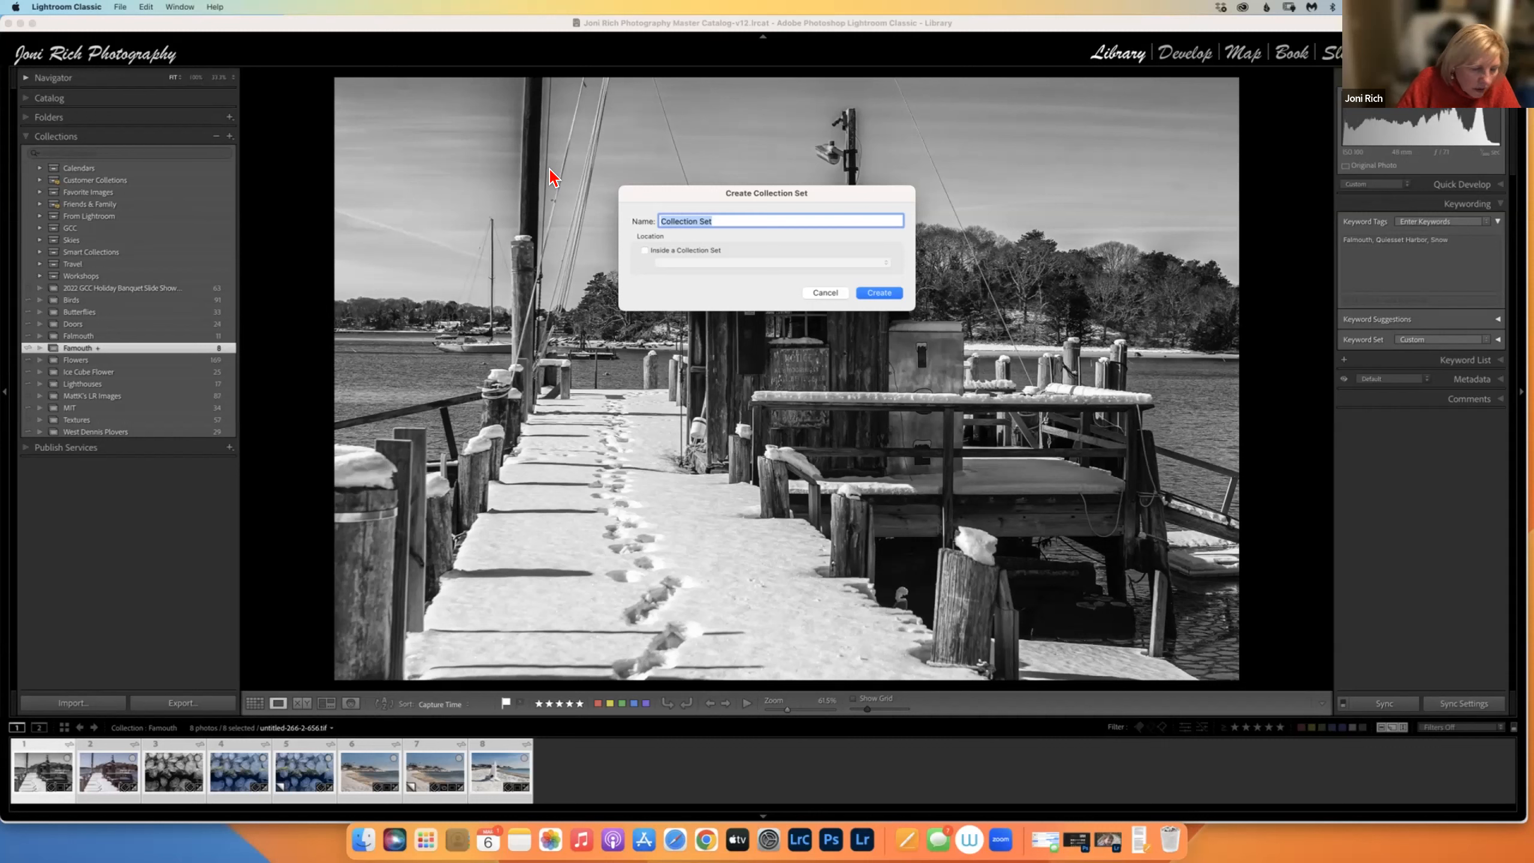
{"action": "type", "text": "Black"}
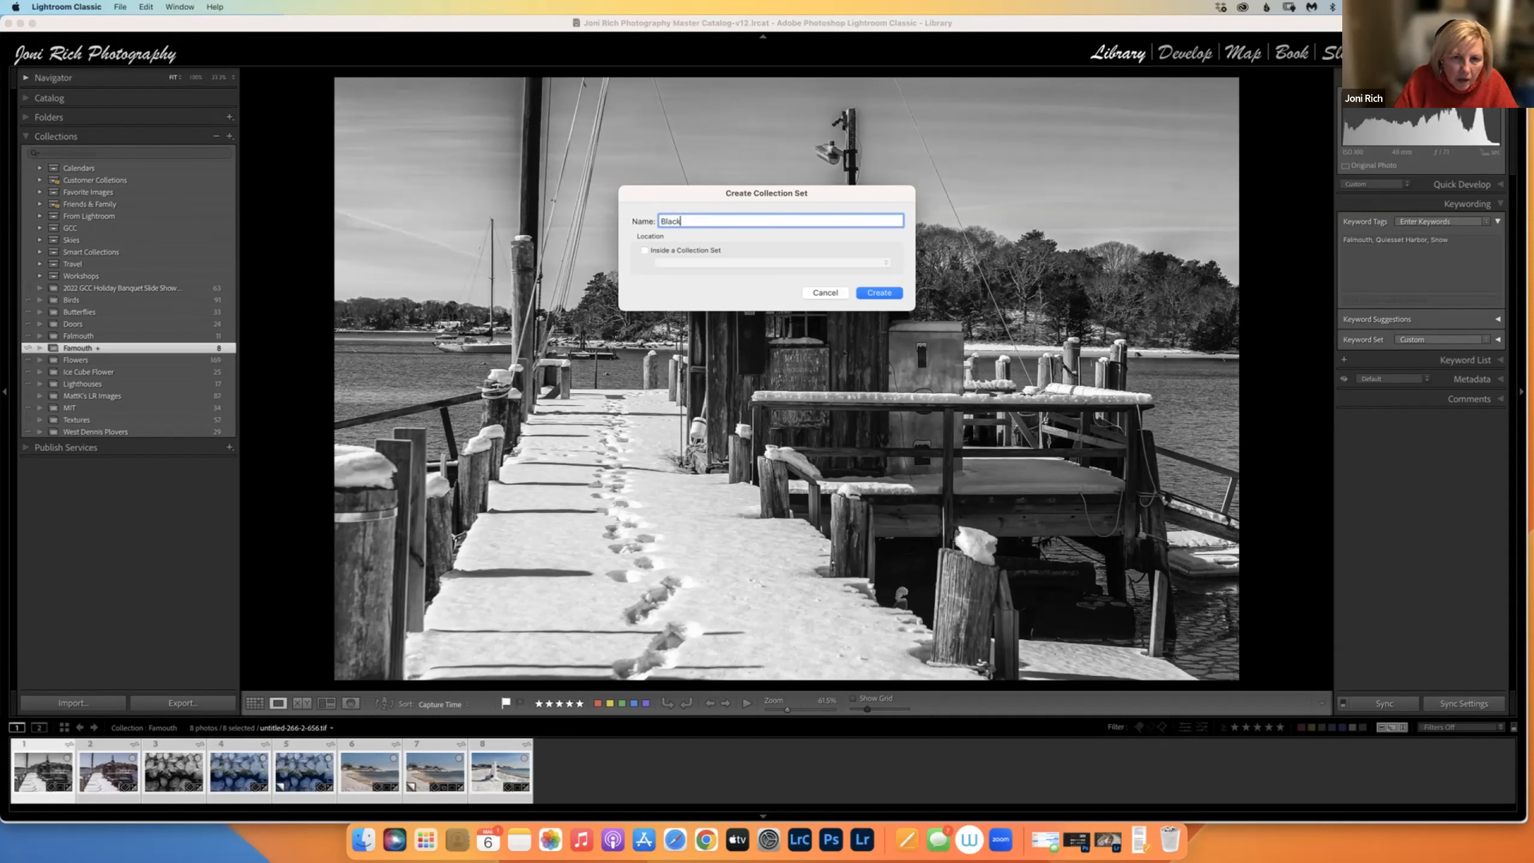
{"action": "type", "text": " & White"}
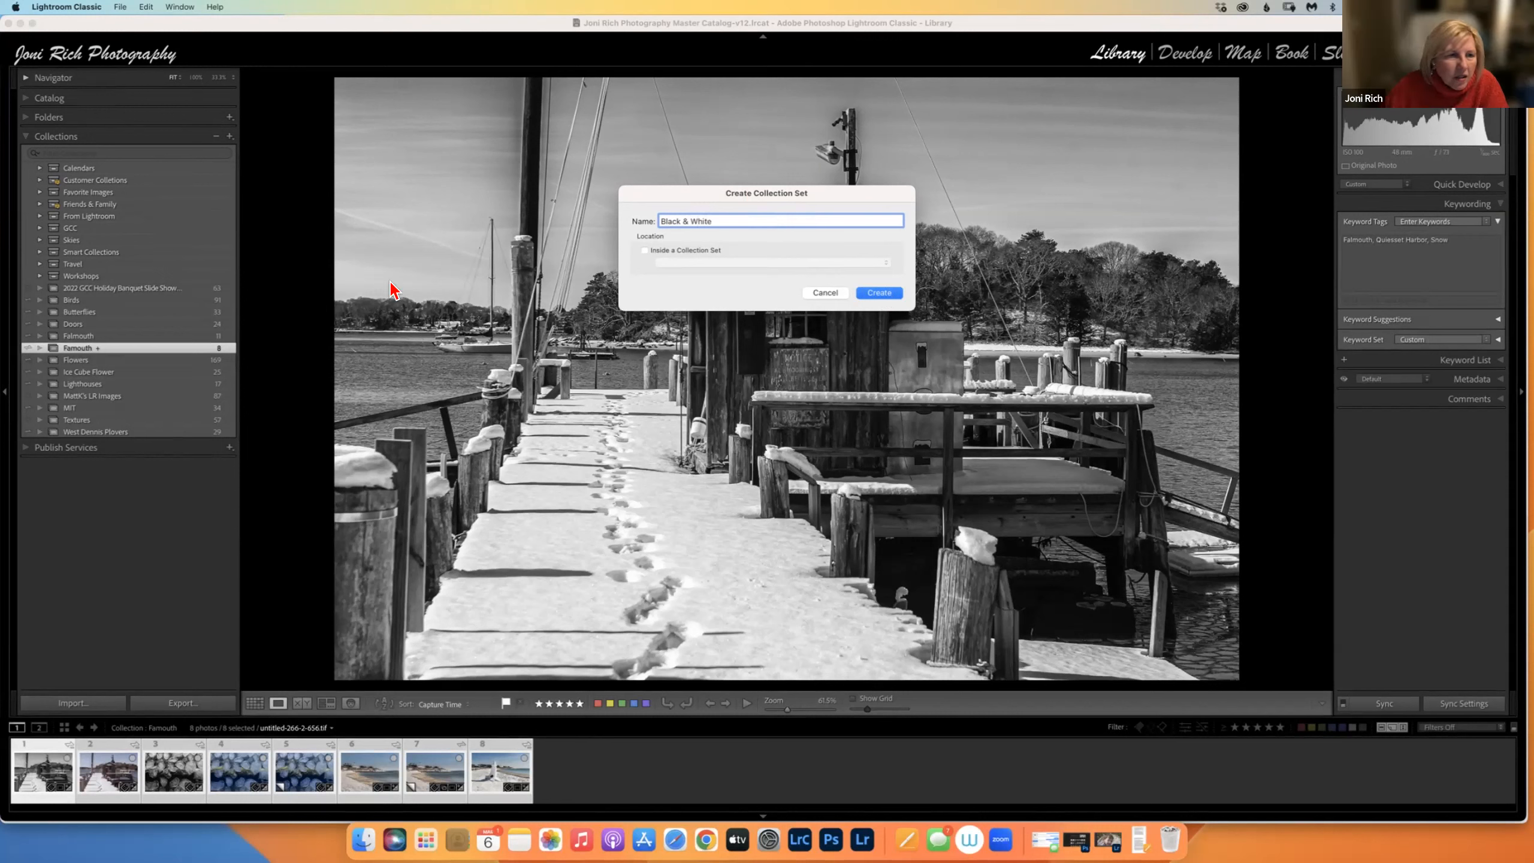
{"action": "left_click", "coordinate": [812, 293]}
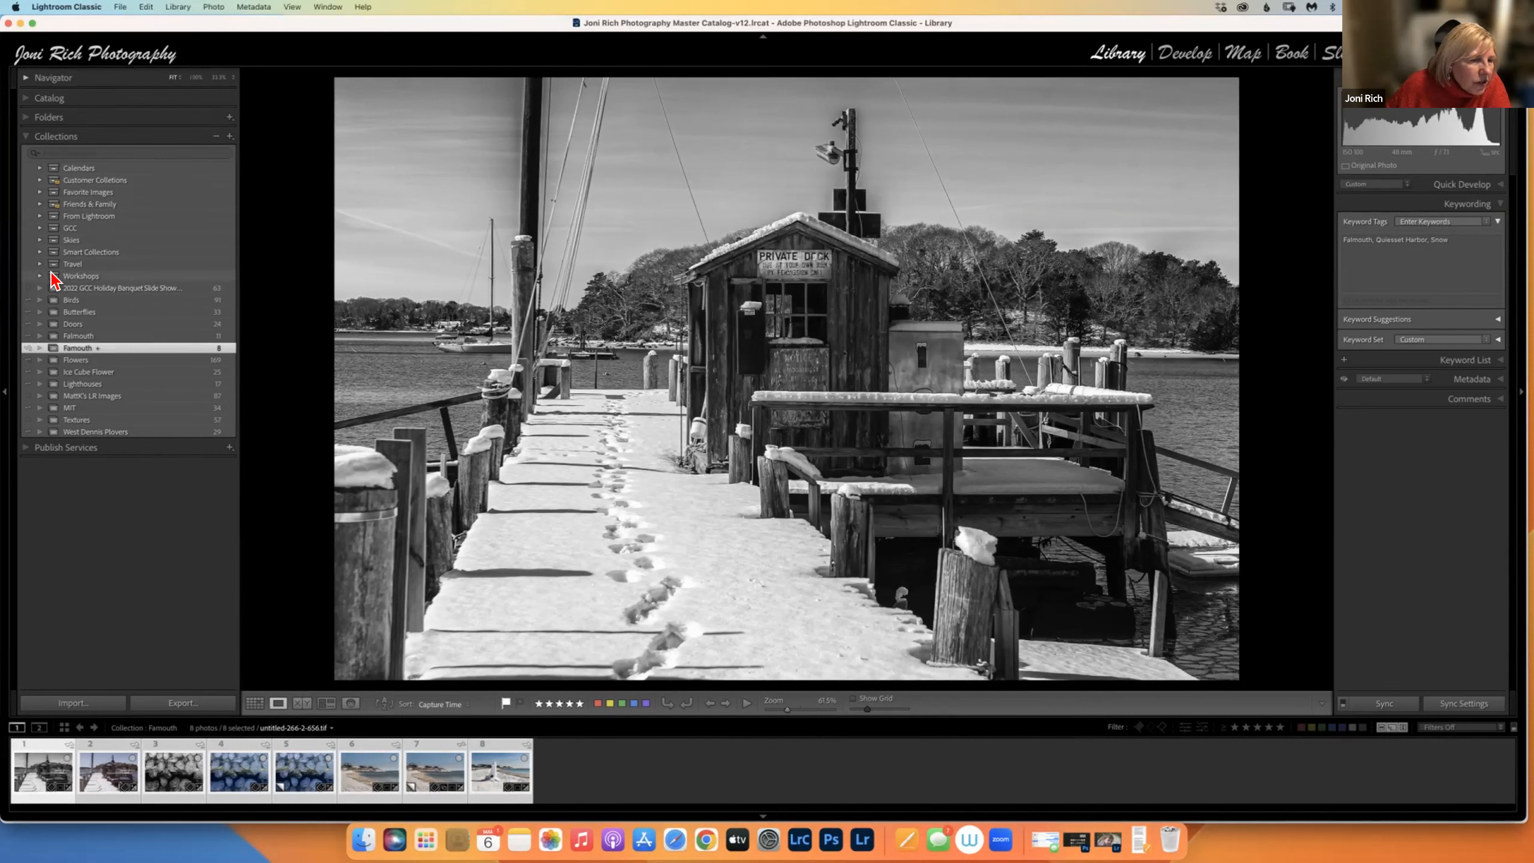
Browse the Calendars set's 2022 Calendar and 2023 Calendar collections, then collapse Calendars.
{"action": "left_click", "coordinate": [37, 169]}
{"action": "left_click", "coordinate": [40, 168]}
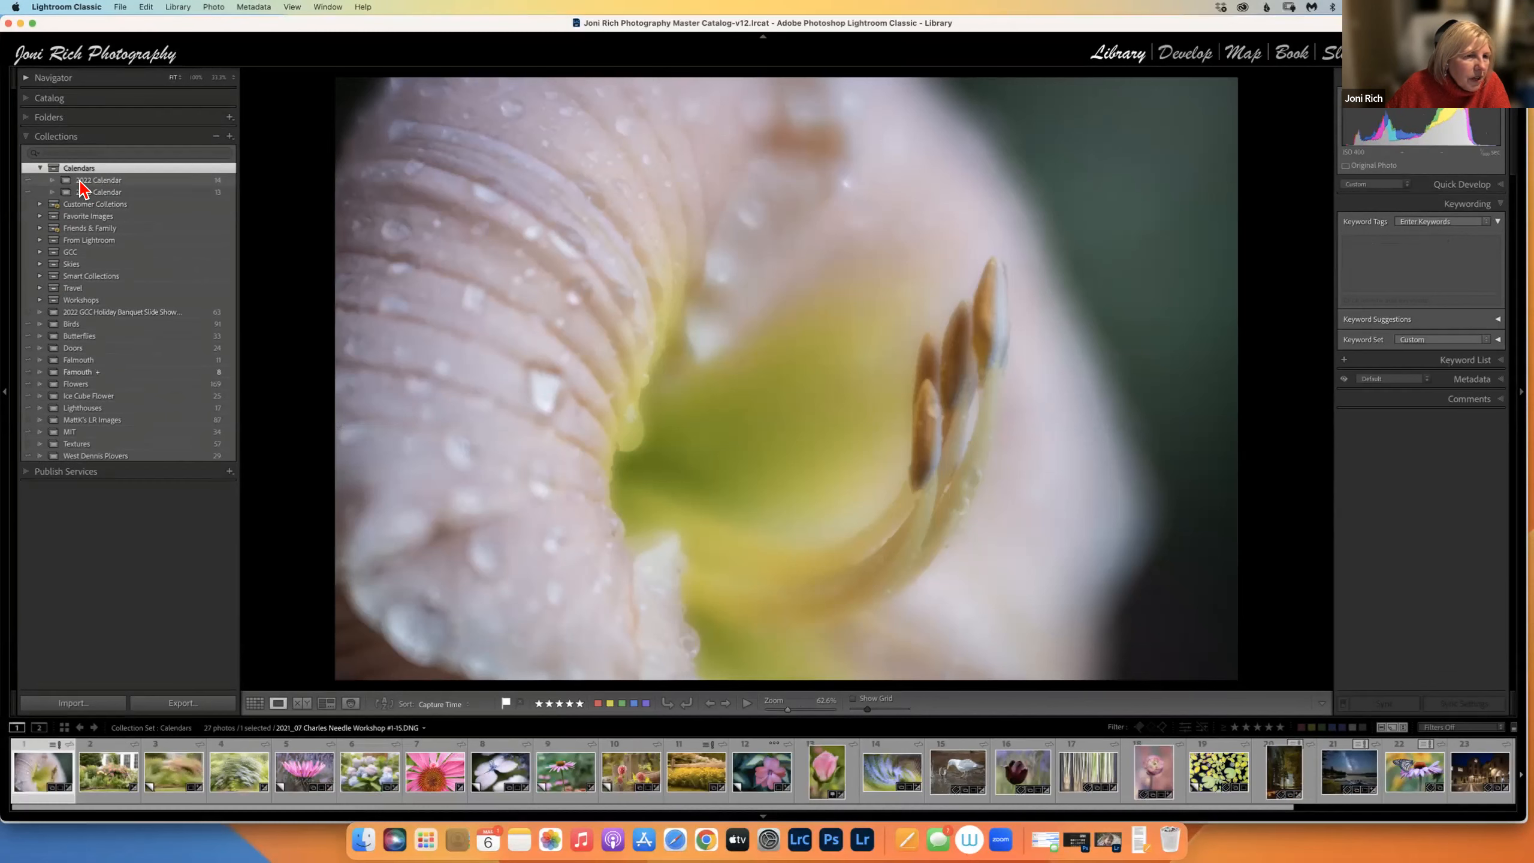
{"action": "left_click", "coordinate": [99, 181]}
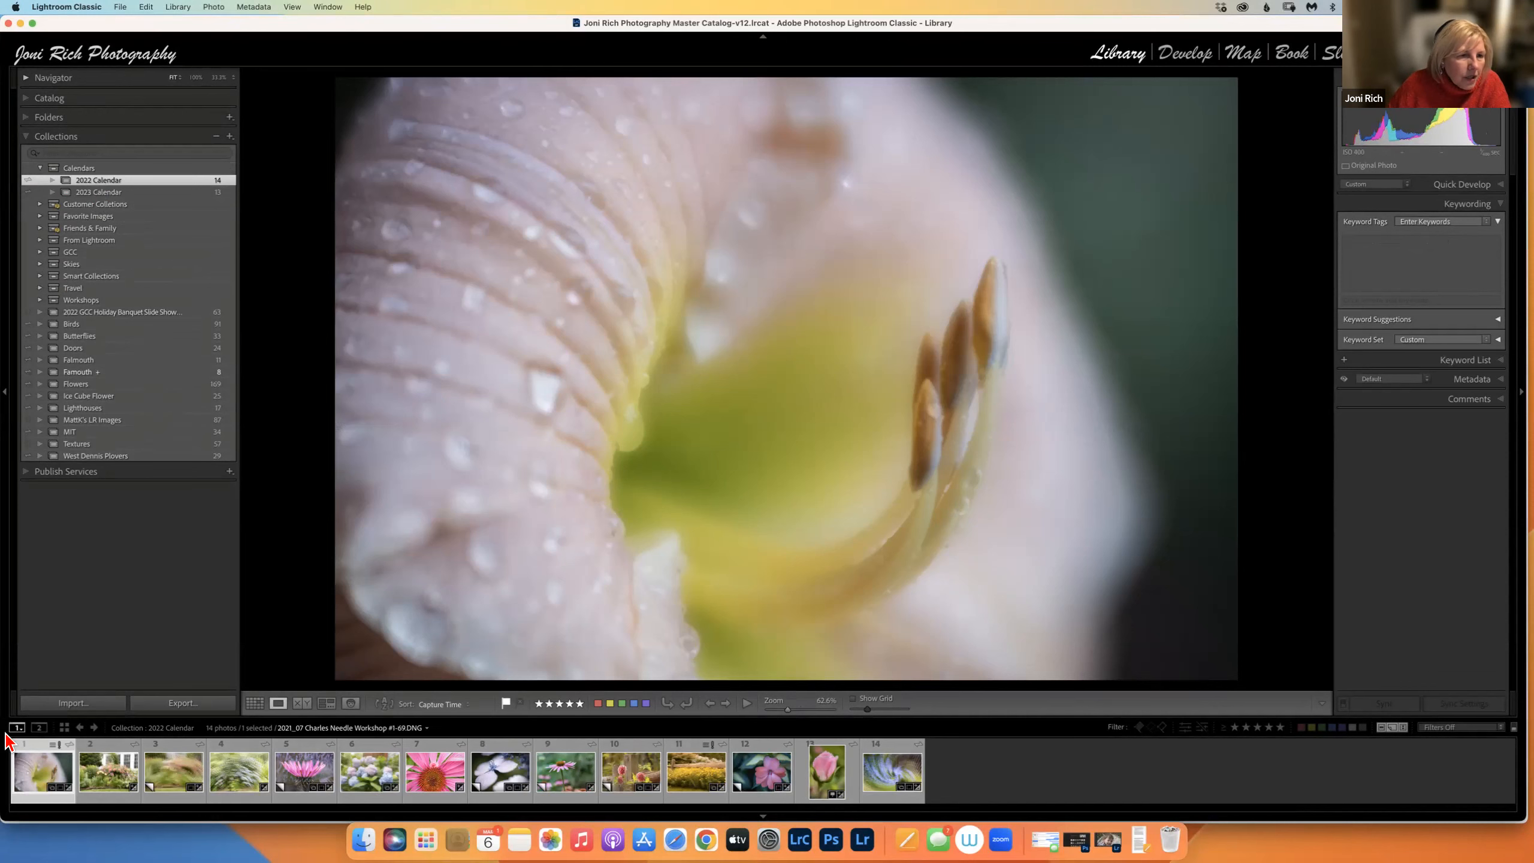
{"action": "left_click", "coordinate": [120, 193]}
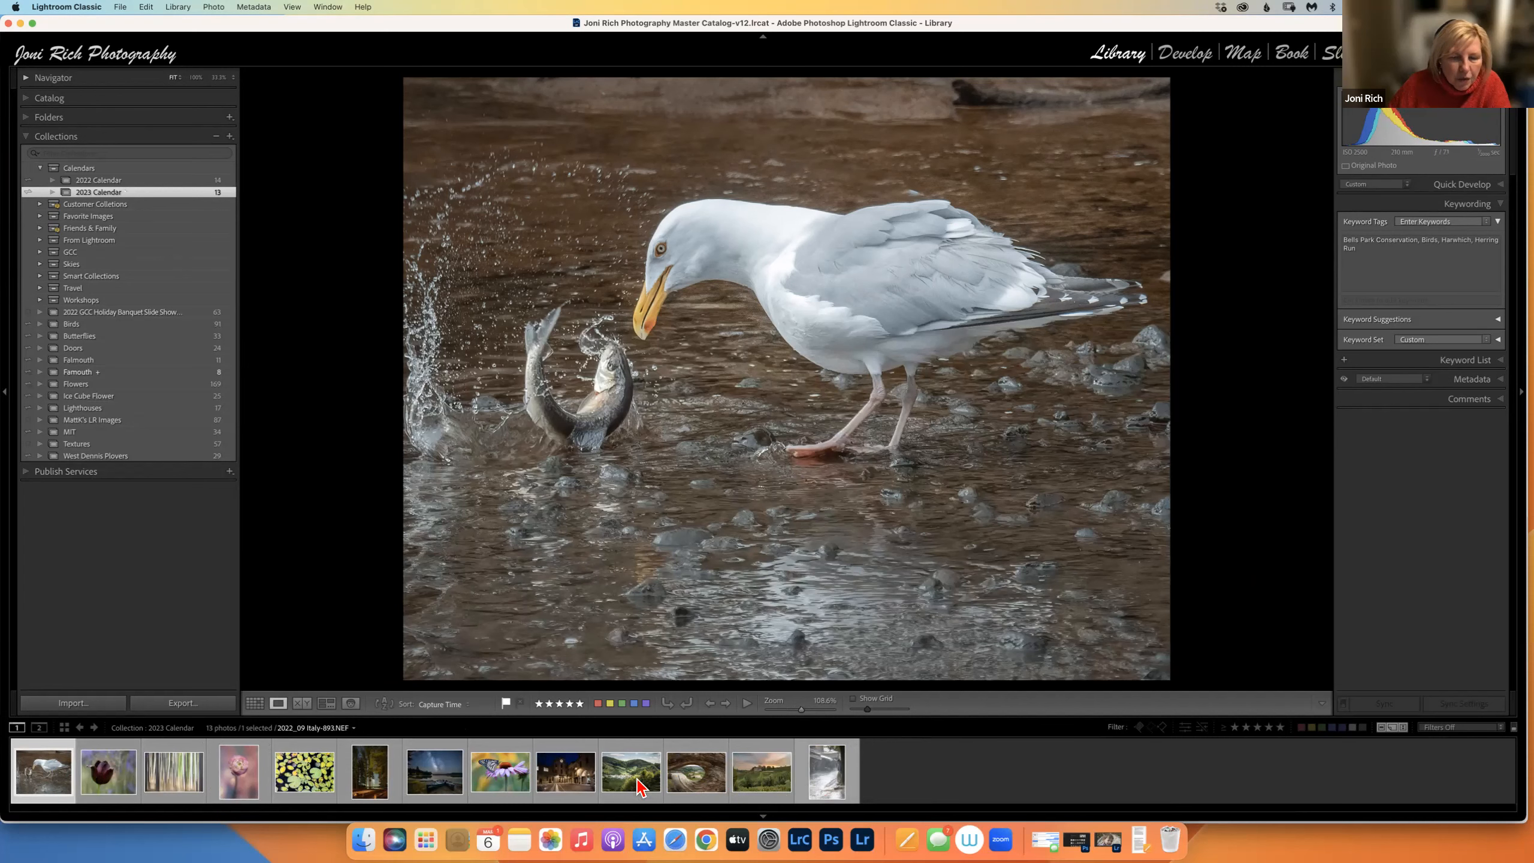
{"action": "left_click", "coordinate": [42, 168]}
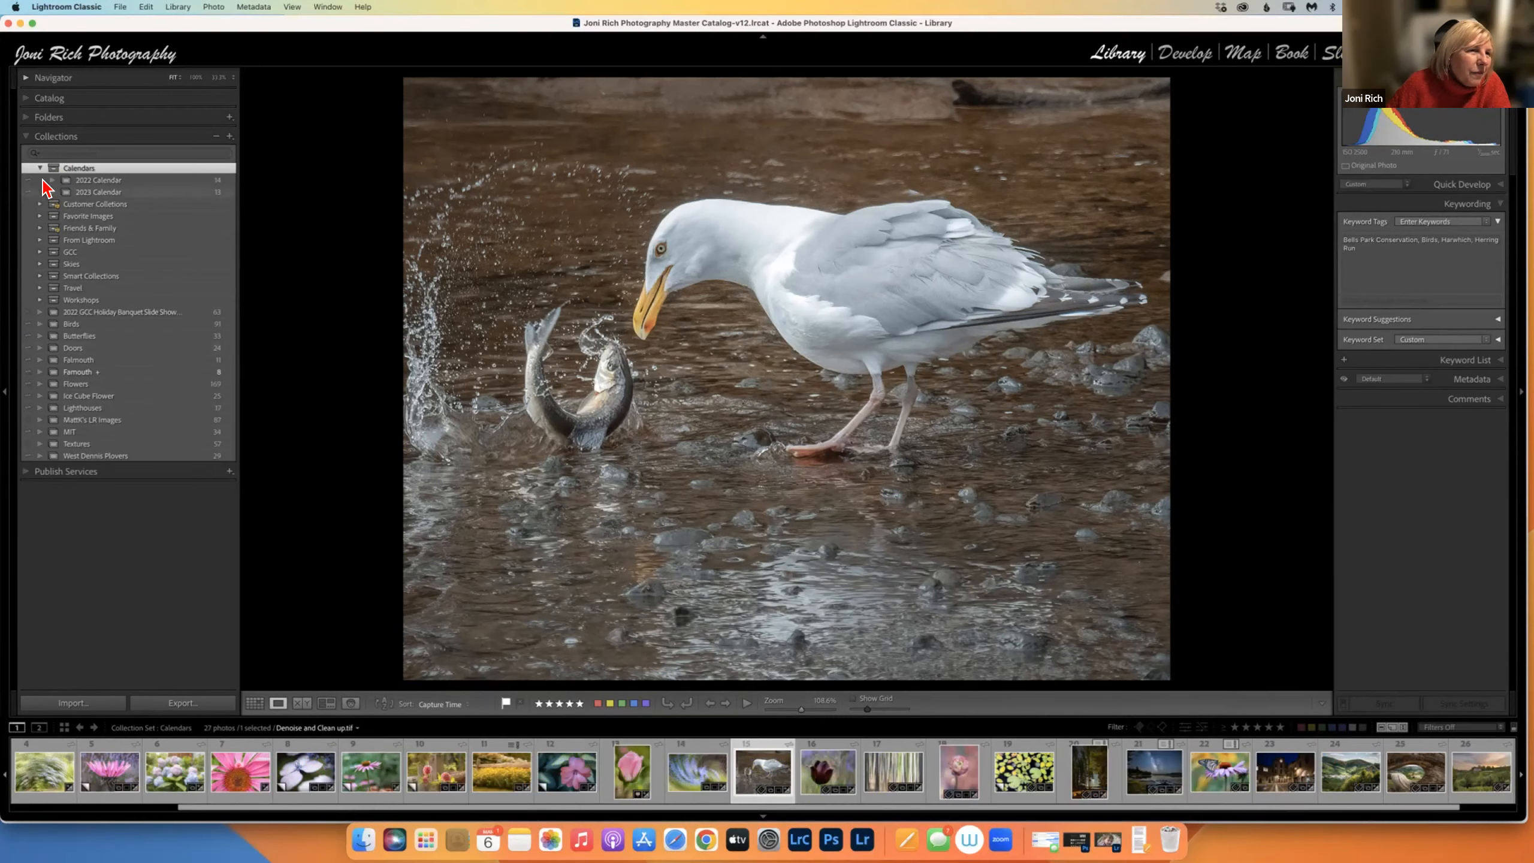
{"action": "left_click", "coordinate": [41, 169]}
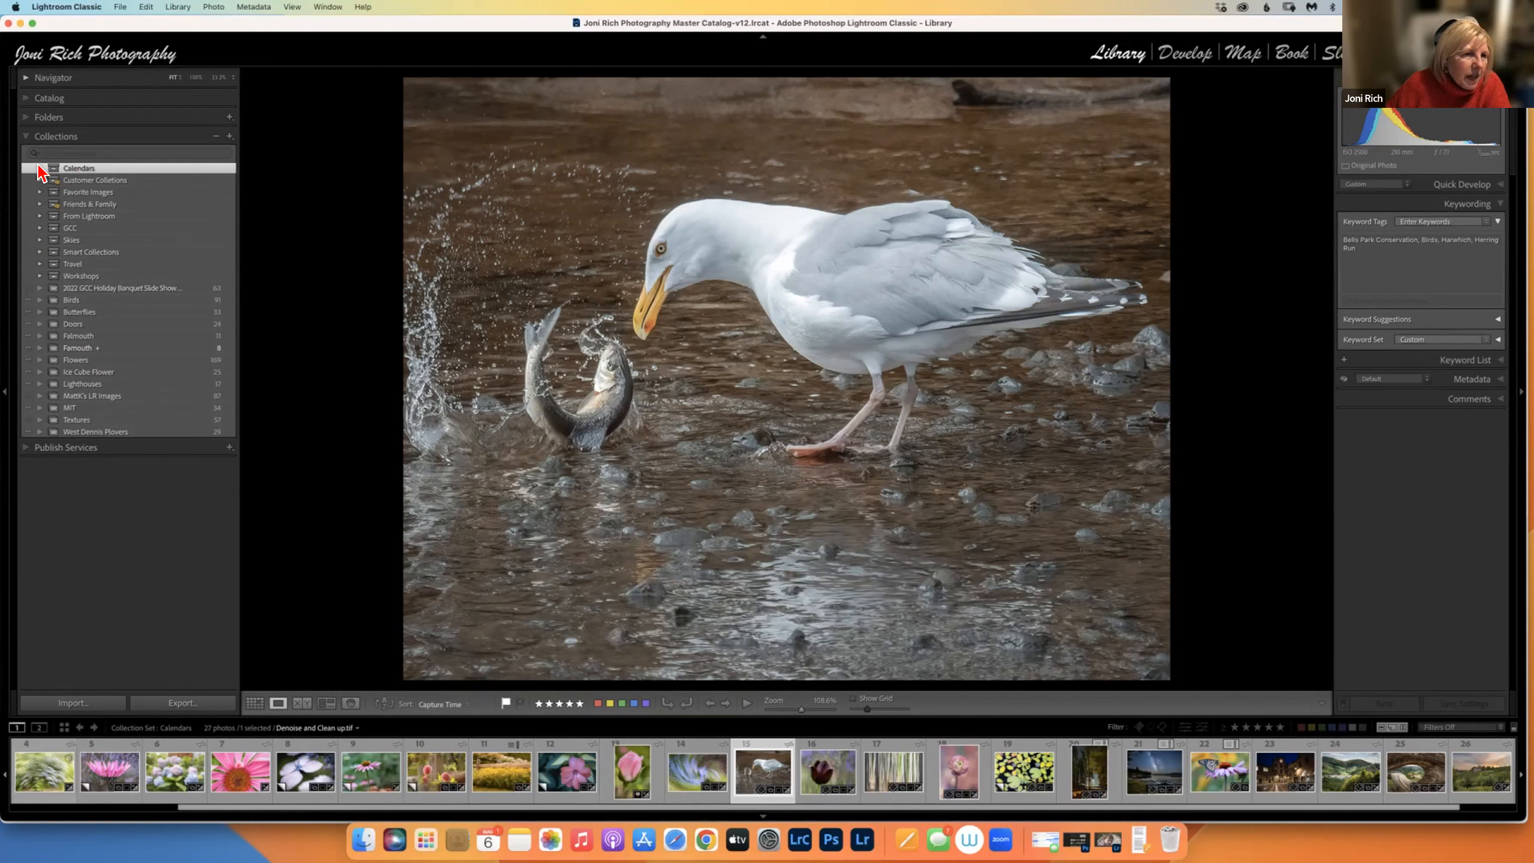
Recheck 2023 Calendar, show all 27 Calendars photos, and briefly expand Friends & Family.
{"action": "left_click", "coordinate": [40, 168]}
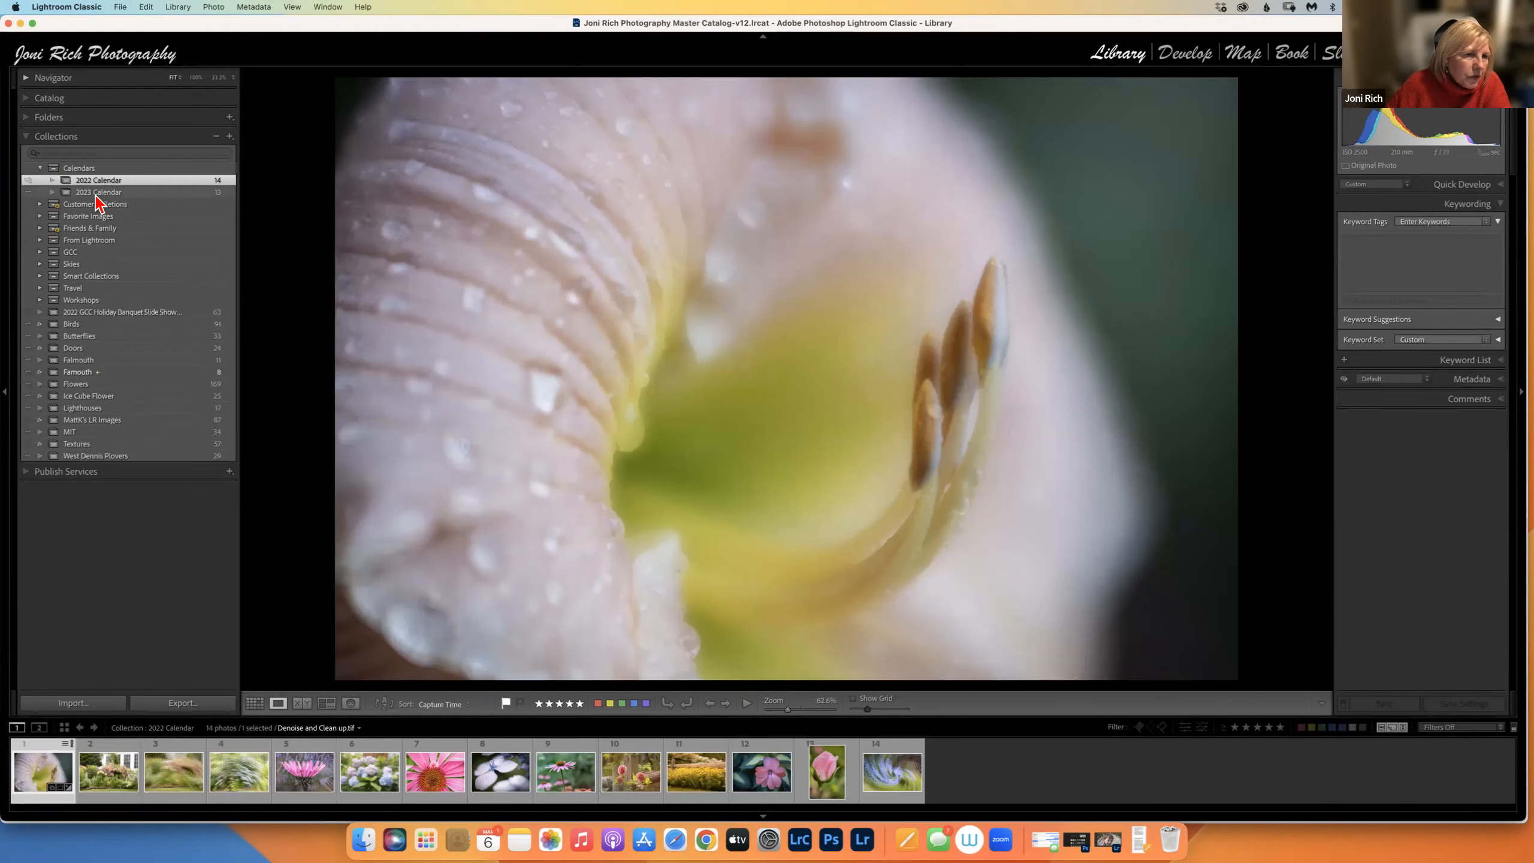
{"action": "left_click", "coordinate": [101, 193]}
{"action": "left_click", "coordinate": [42, 169]}
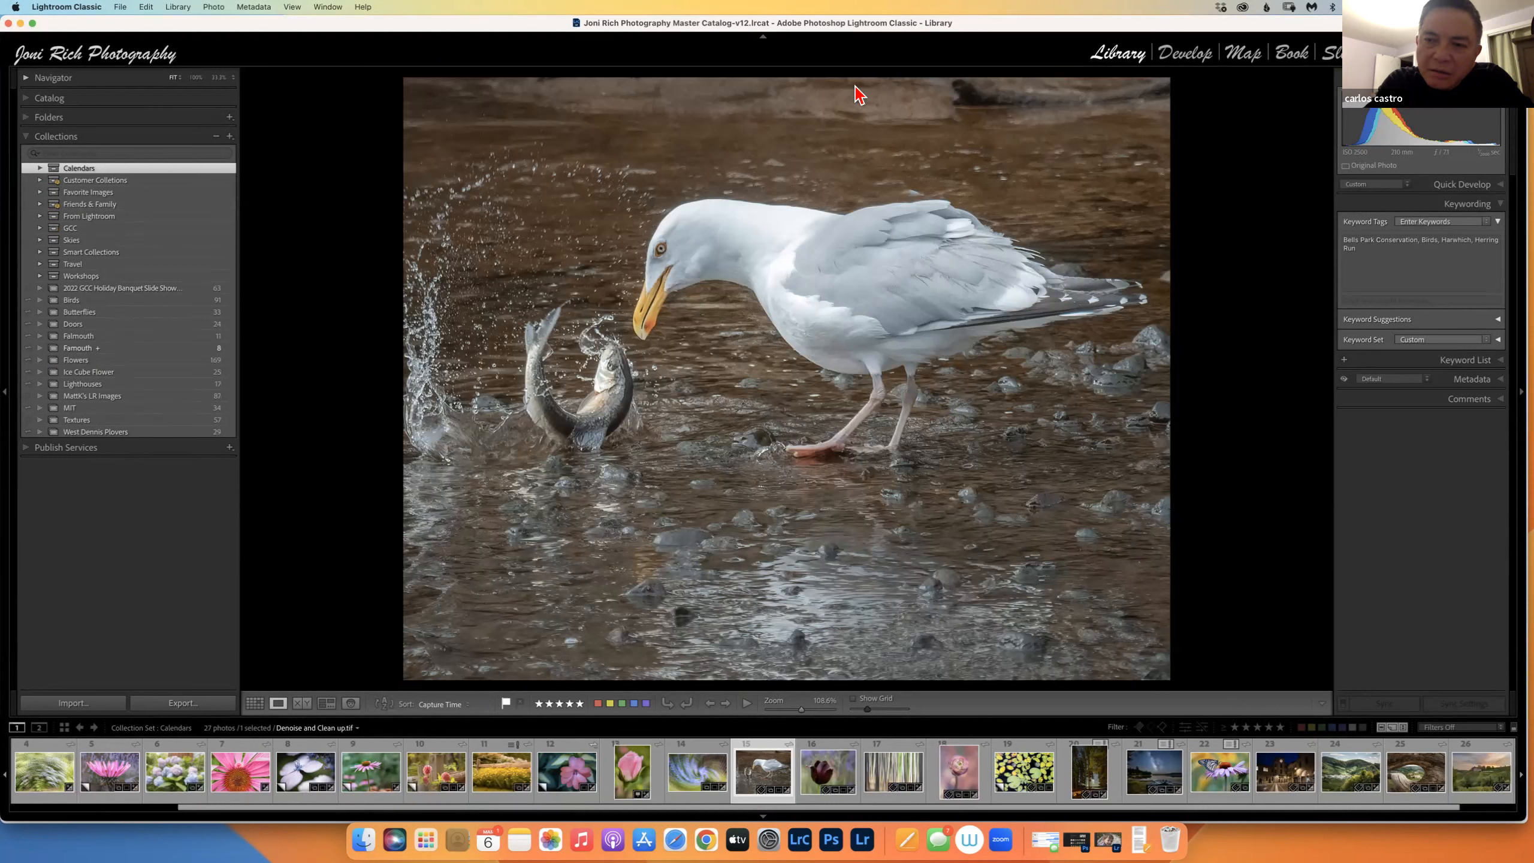
{"action": "left_click", "coordinate": [41, 205]}
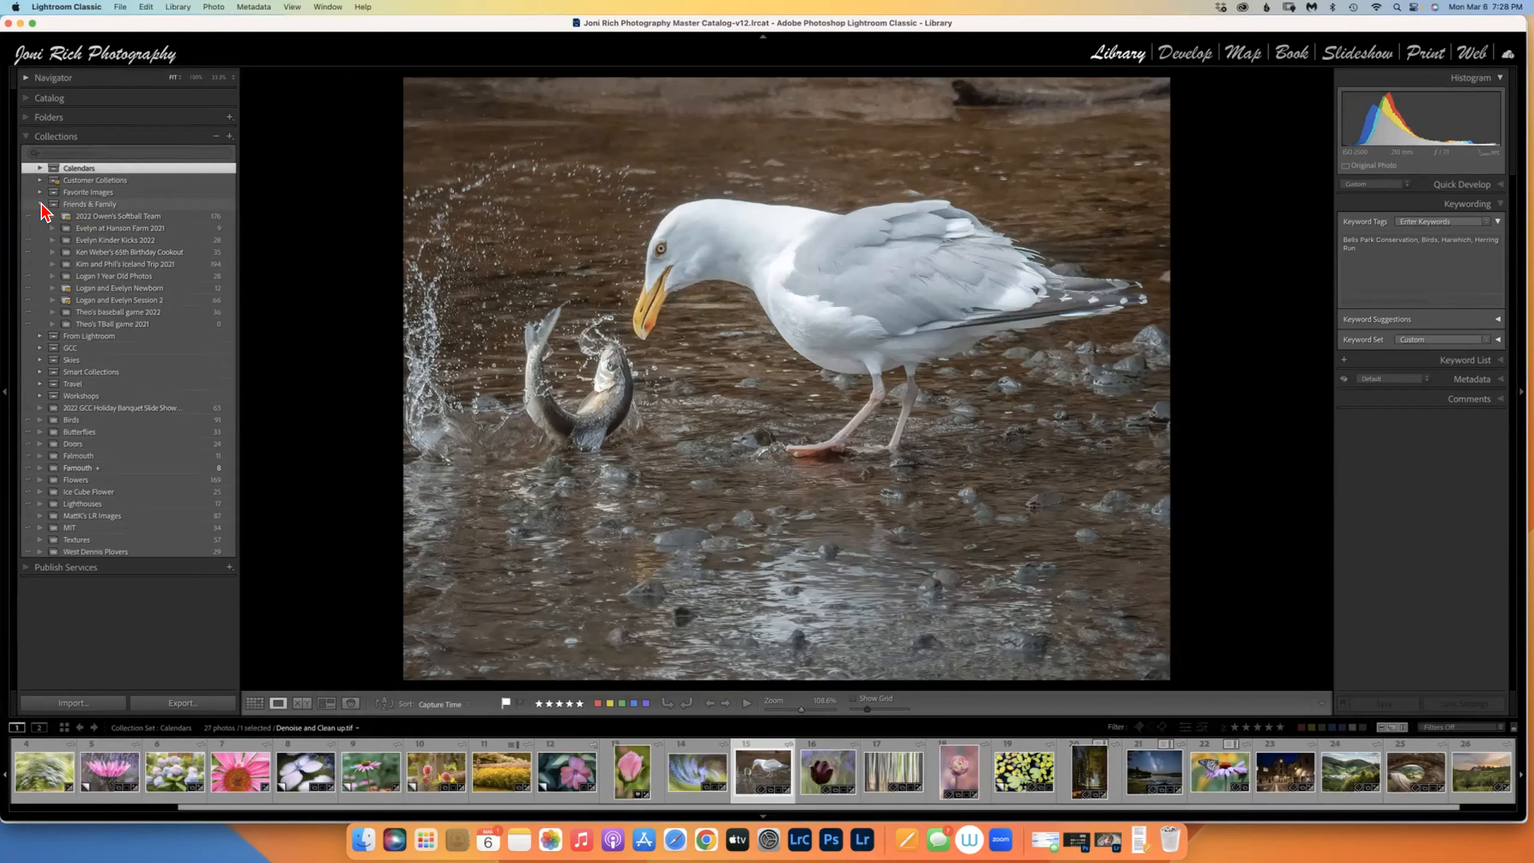
{"action": "left_click", "coordinate": [40, 205]}
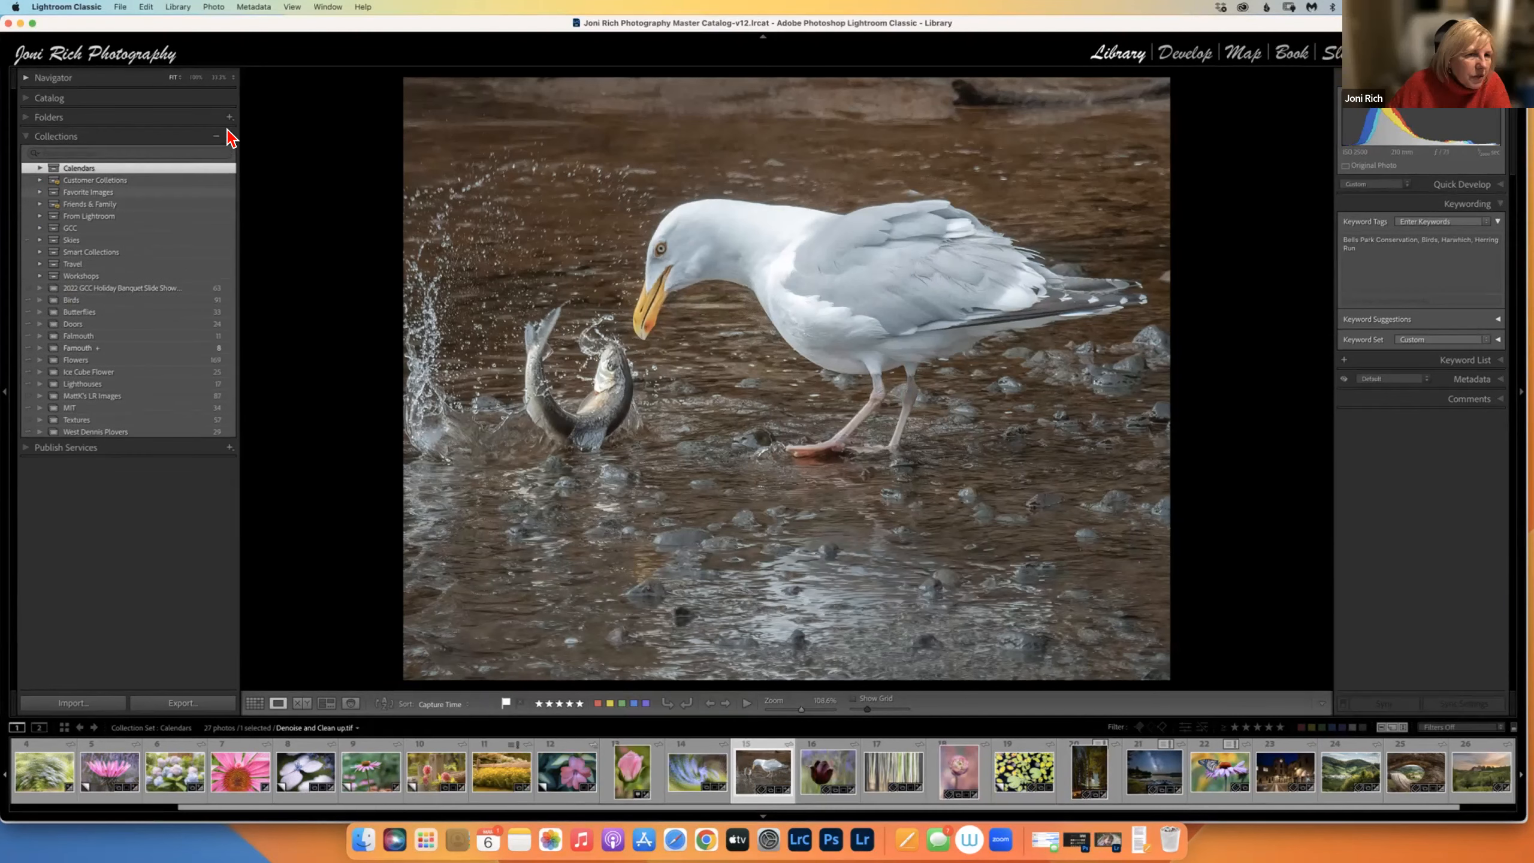
Create a collection set named 'Italy' placed inside the Travel collection set.
{"action": "left_click", "coordinate": [230, 136]}
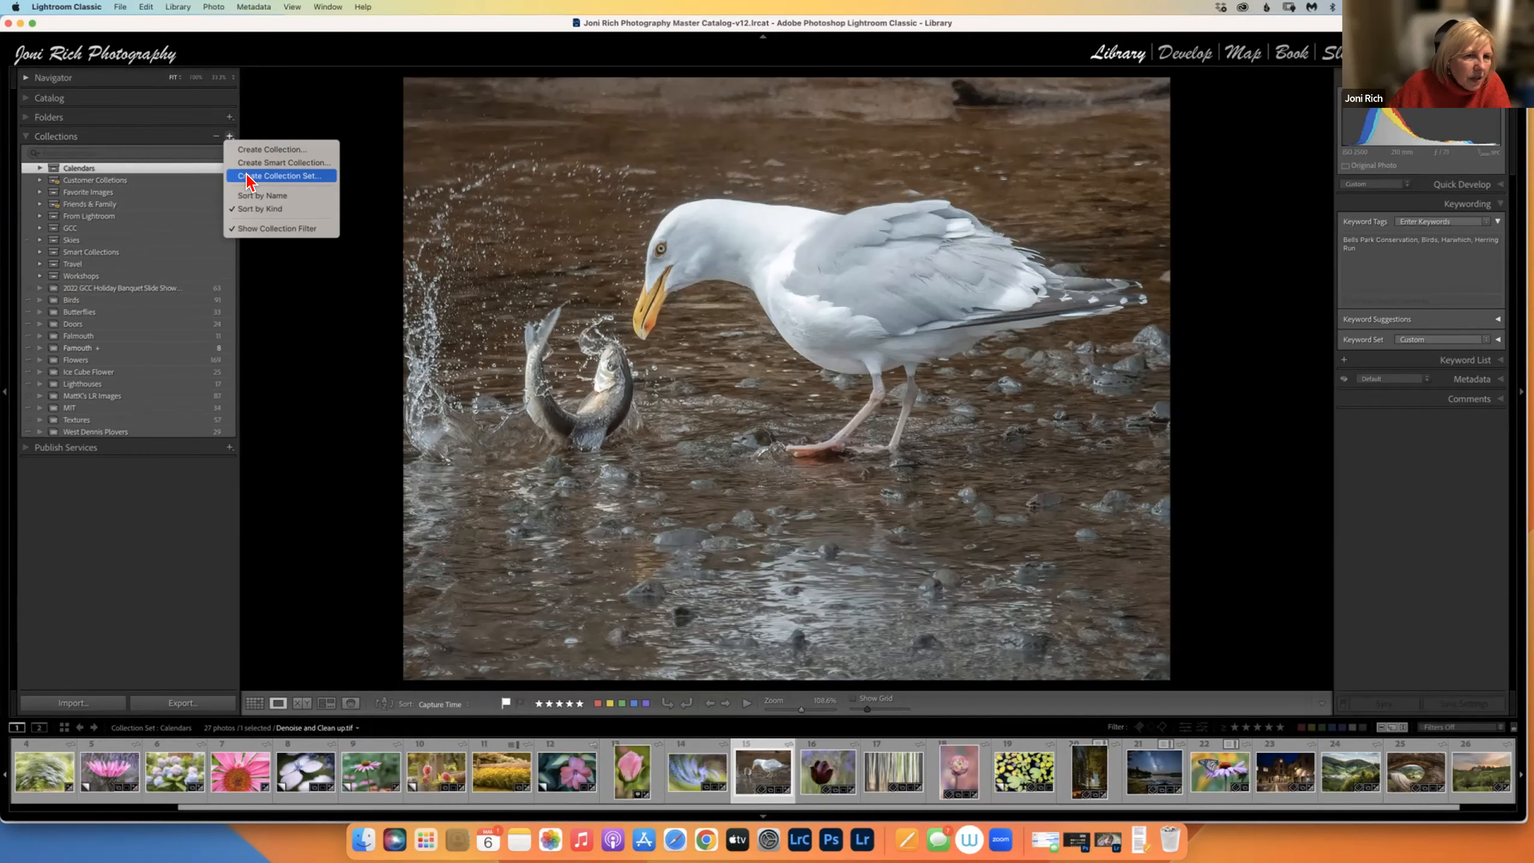
{"action": "left_click", "coordinate": [241, 187]}
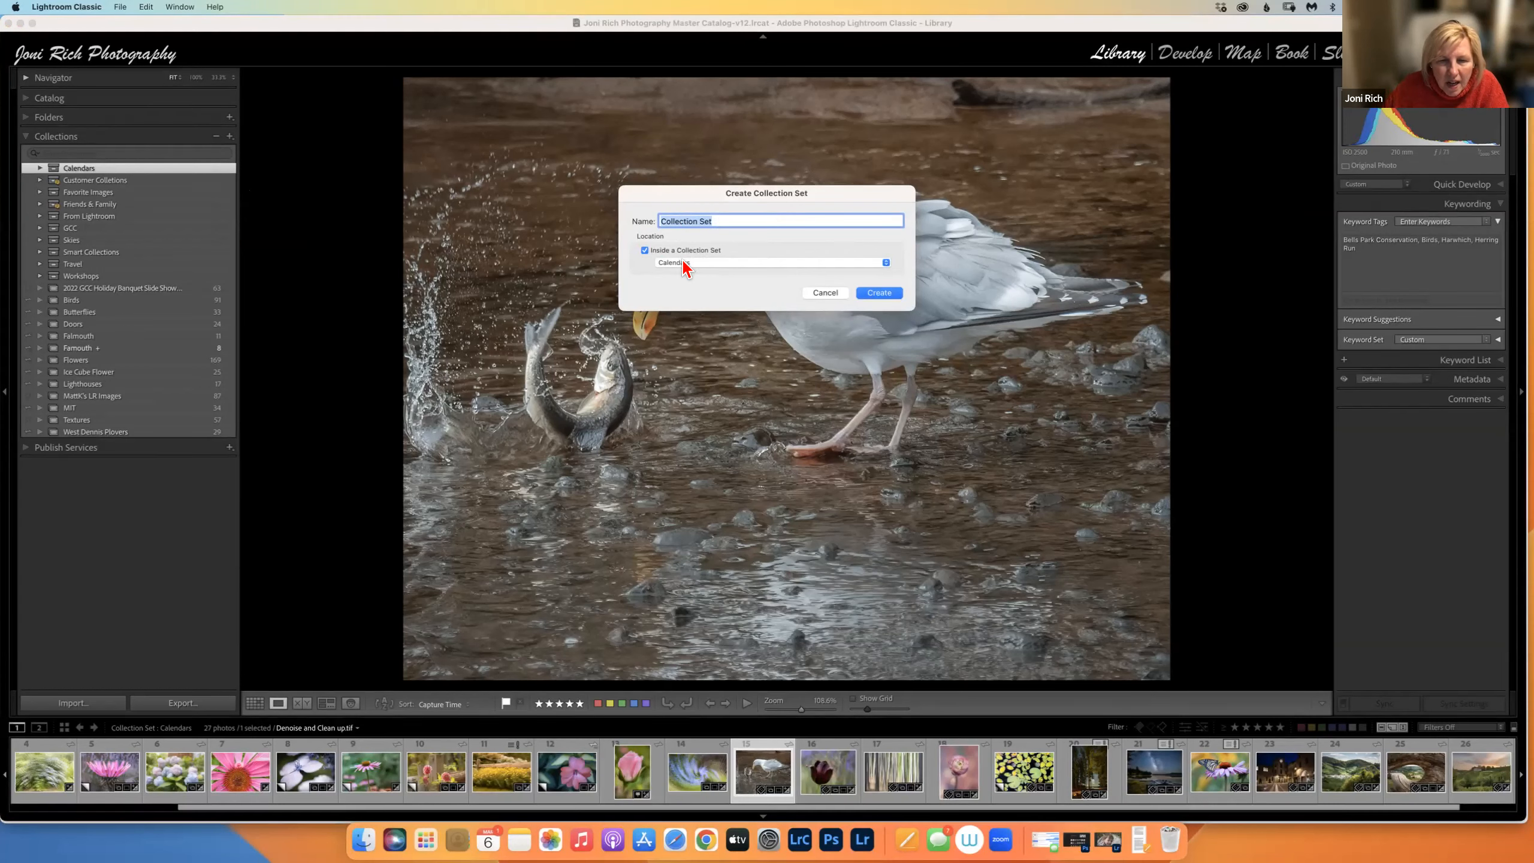
{"action": "left_click", "coordinate": [886, 263]}
{"action": "left_click", "coordinate": [716, 360]}
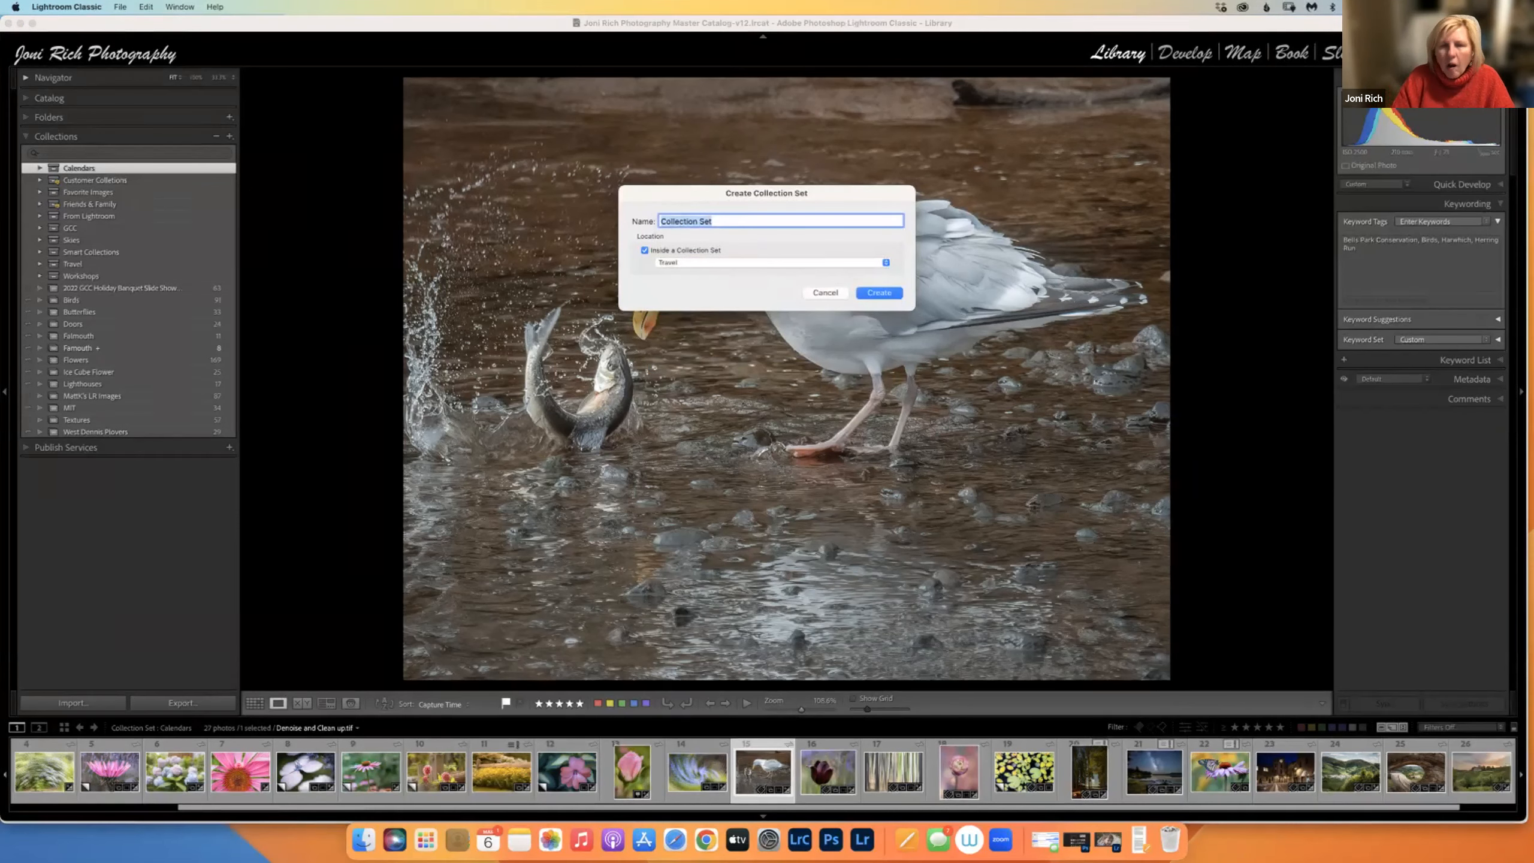
{"action": "type", "text": "Ot"}
{"action": "key", "text": "BackSpace"}
{"action": "key", "text": "BackSpace"}
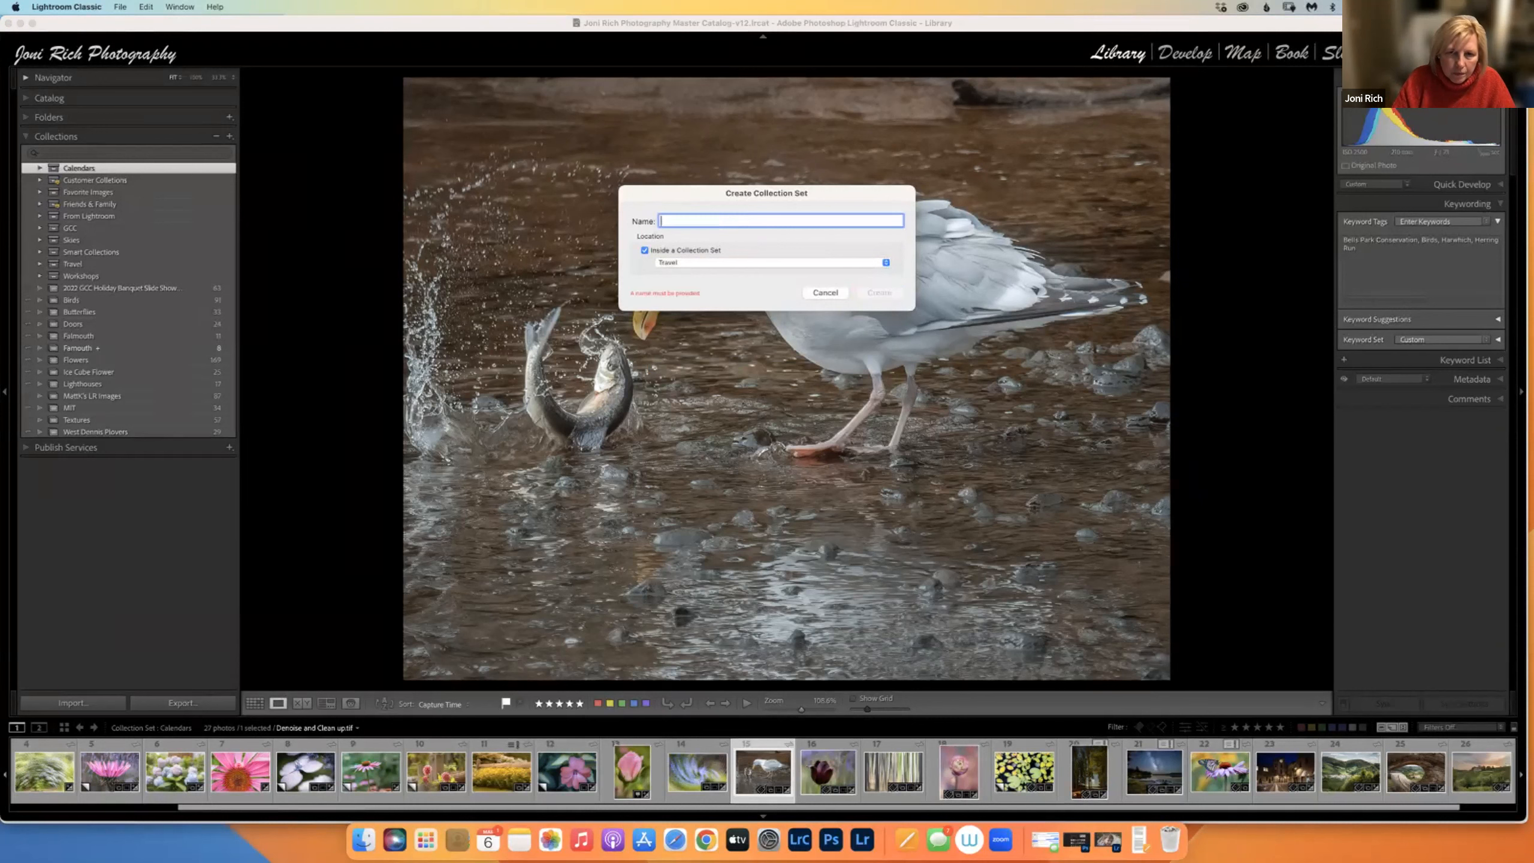
{"action": "type", "text": "Italy"}
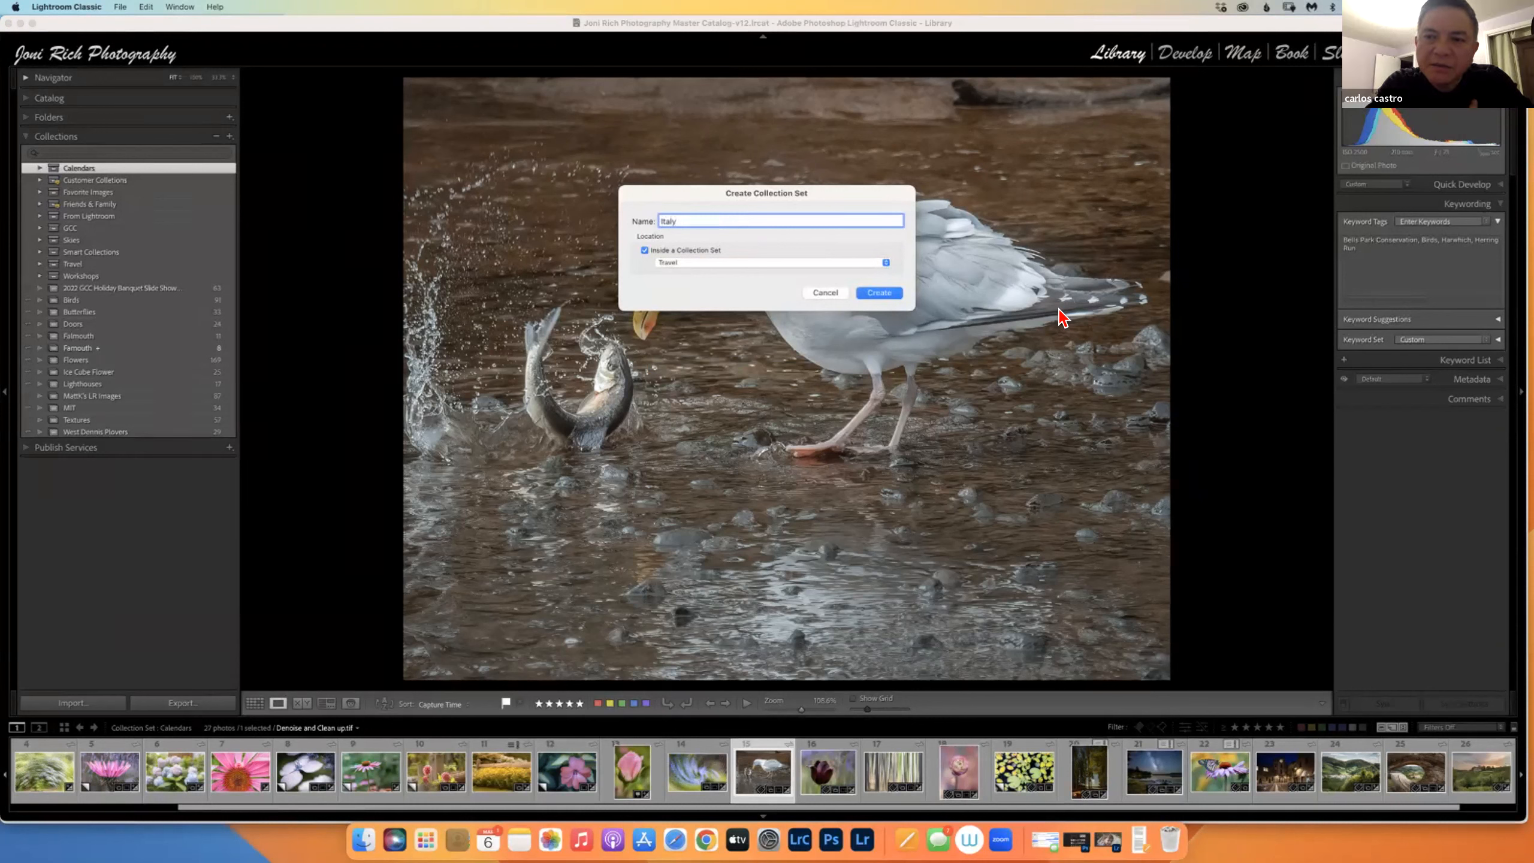
{"action": "left_click", "coordinate": [879, 293]}
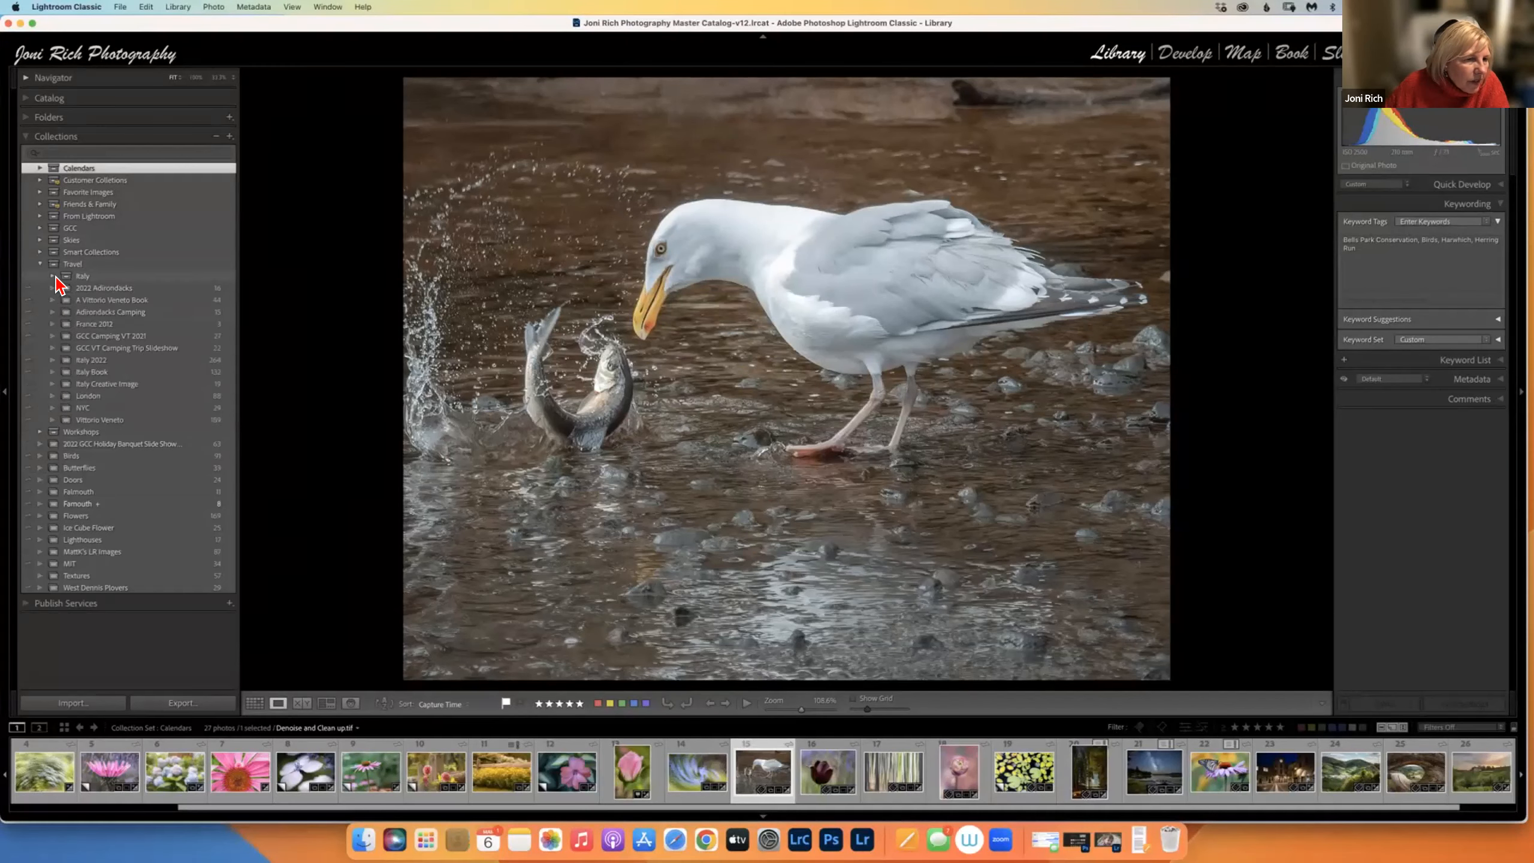
Create a 'Venice' collection inside the Italy set with Sync with Lightroom unchecked.
{"action": "left_click", "coordinate": [53, 276]}
{"action": "right_click", "coordinate": [82, 276]}
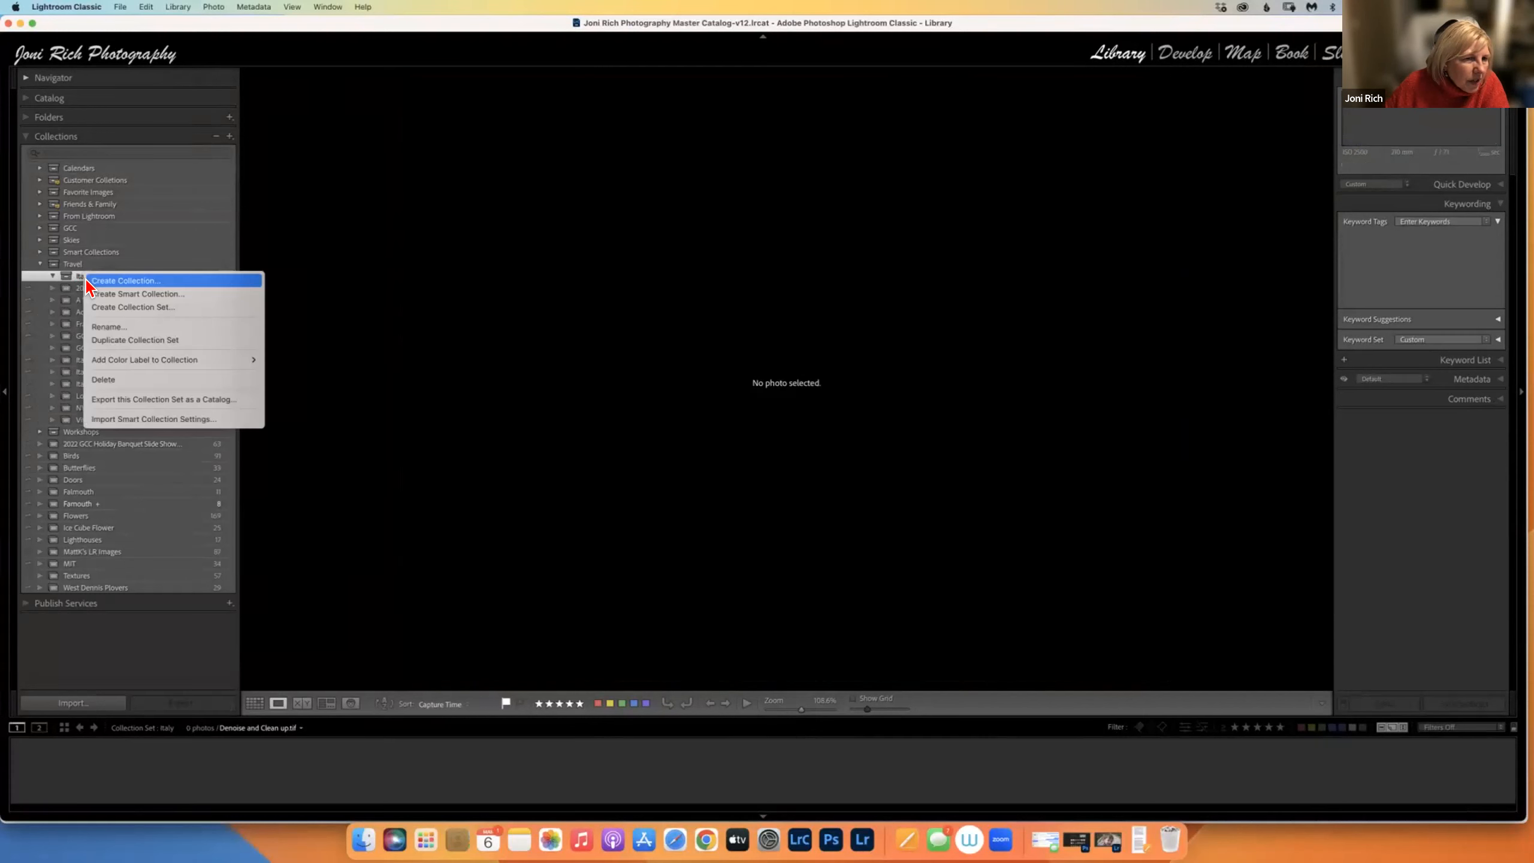
{"action": "left_click", "coordinate": [116, 282]}
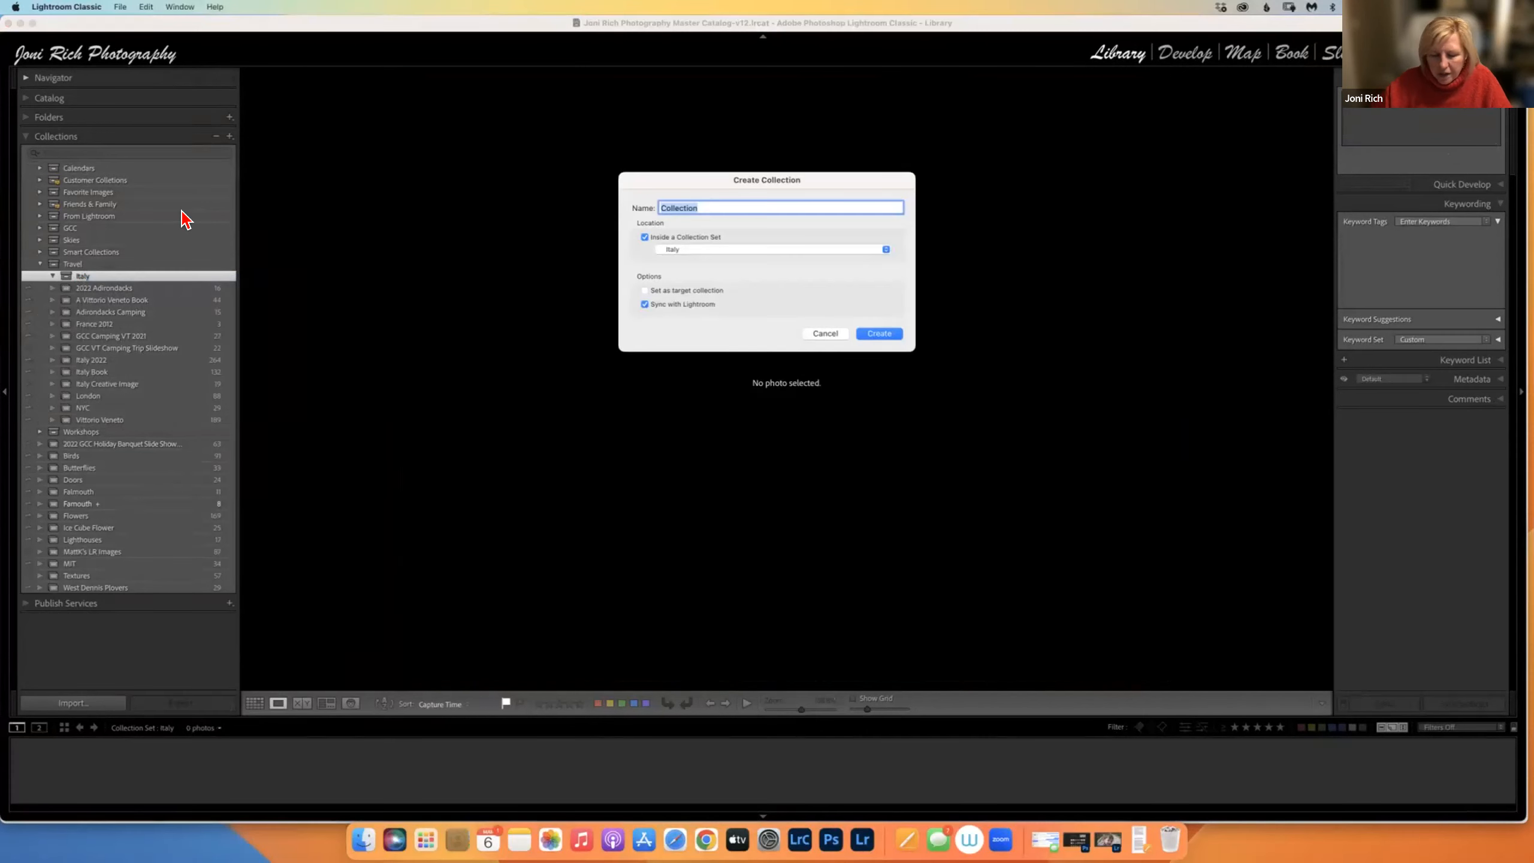
{"action": "type", "text": "Venic"}
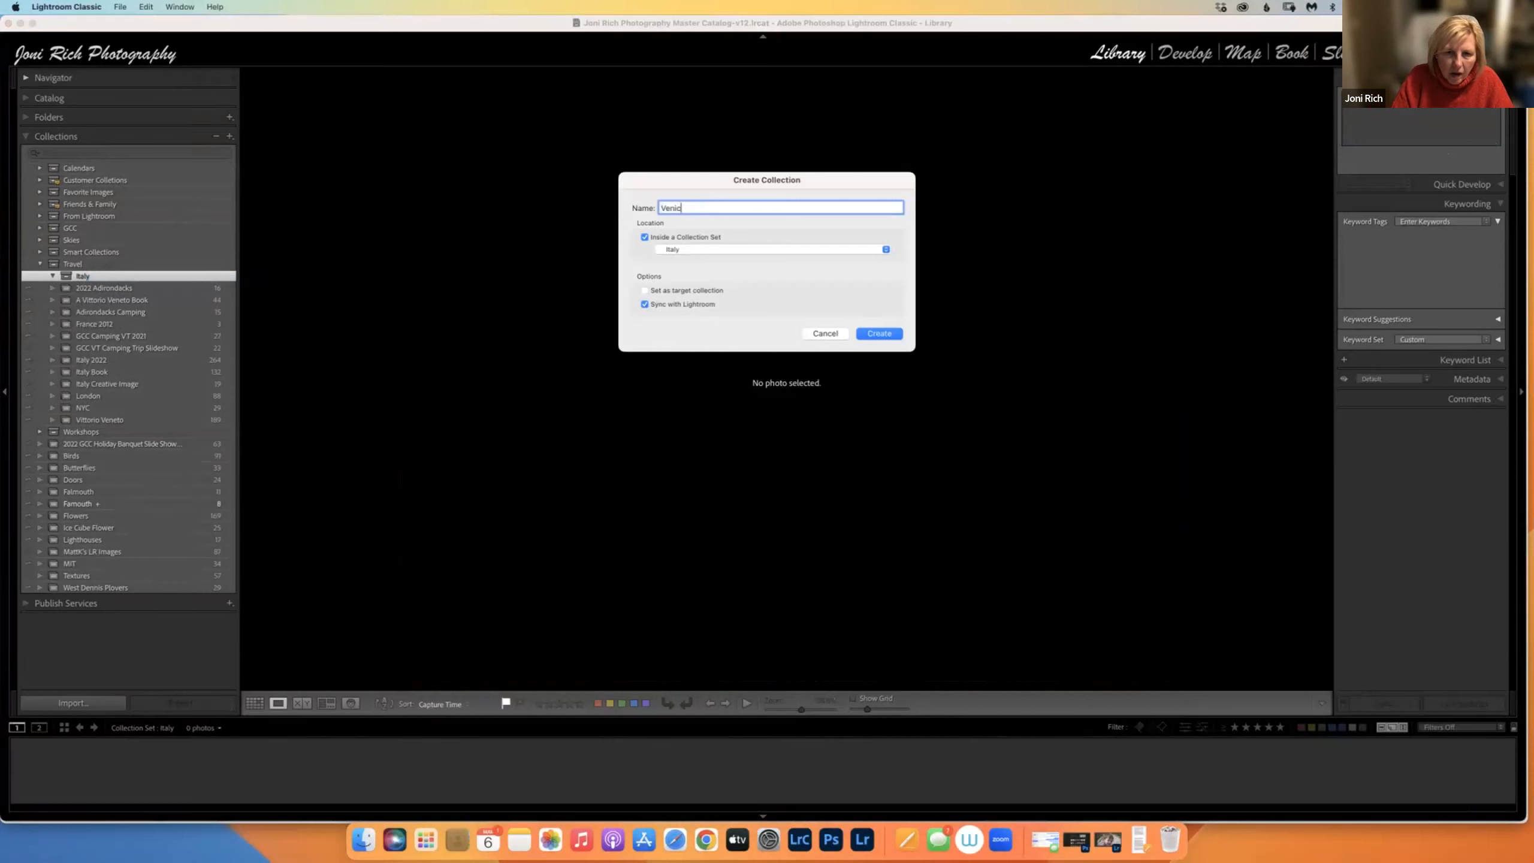
{"action": "type", "text": "e"}
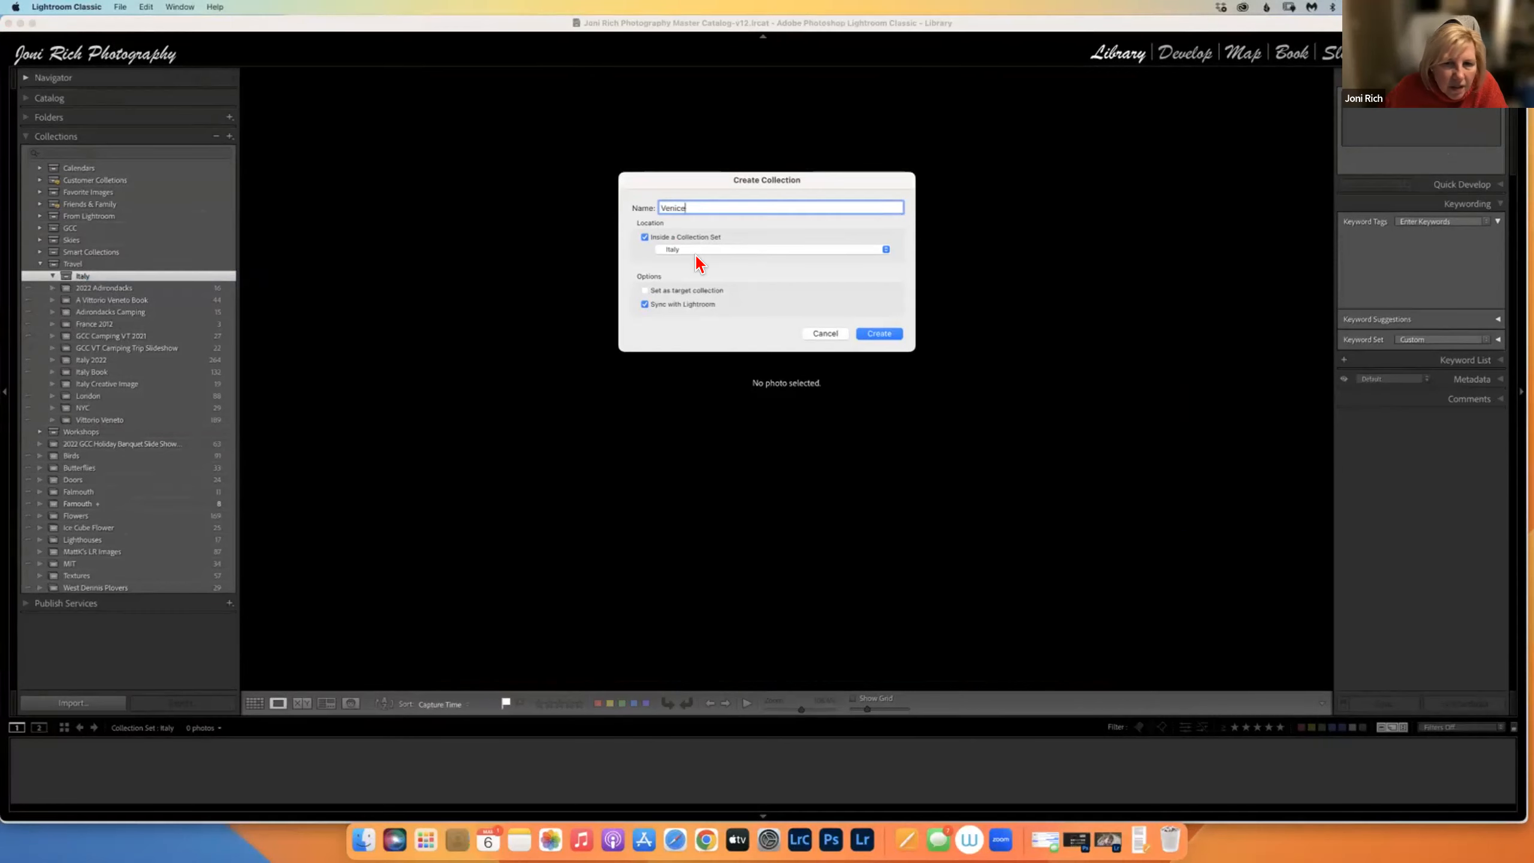
{"action": "left_click", "coordinate": [644, 304]}
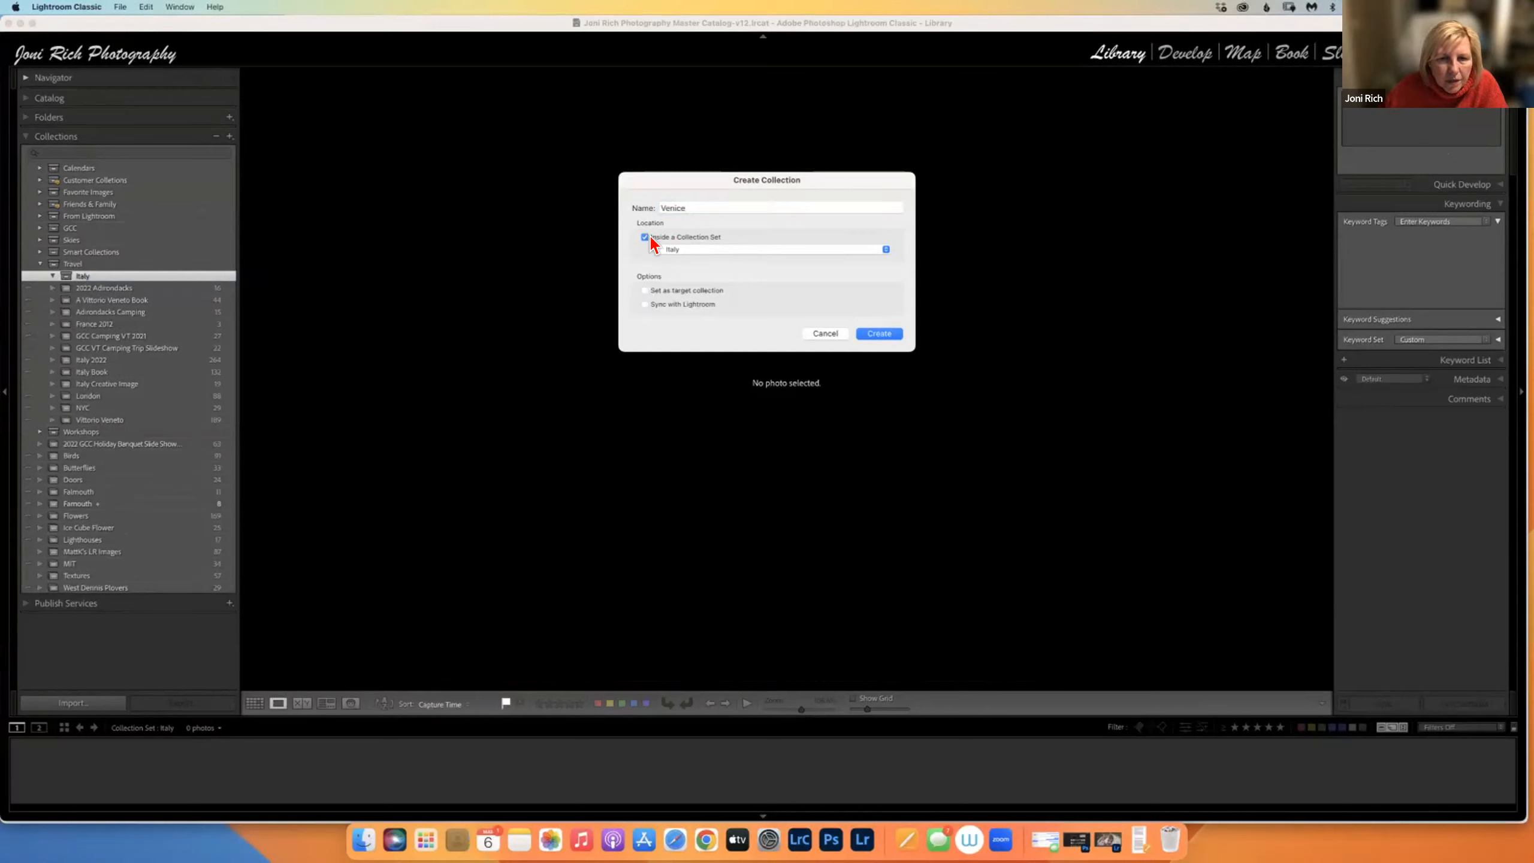
{"action": "left_click", "coordinate": [880, 334]}
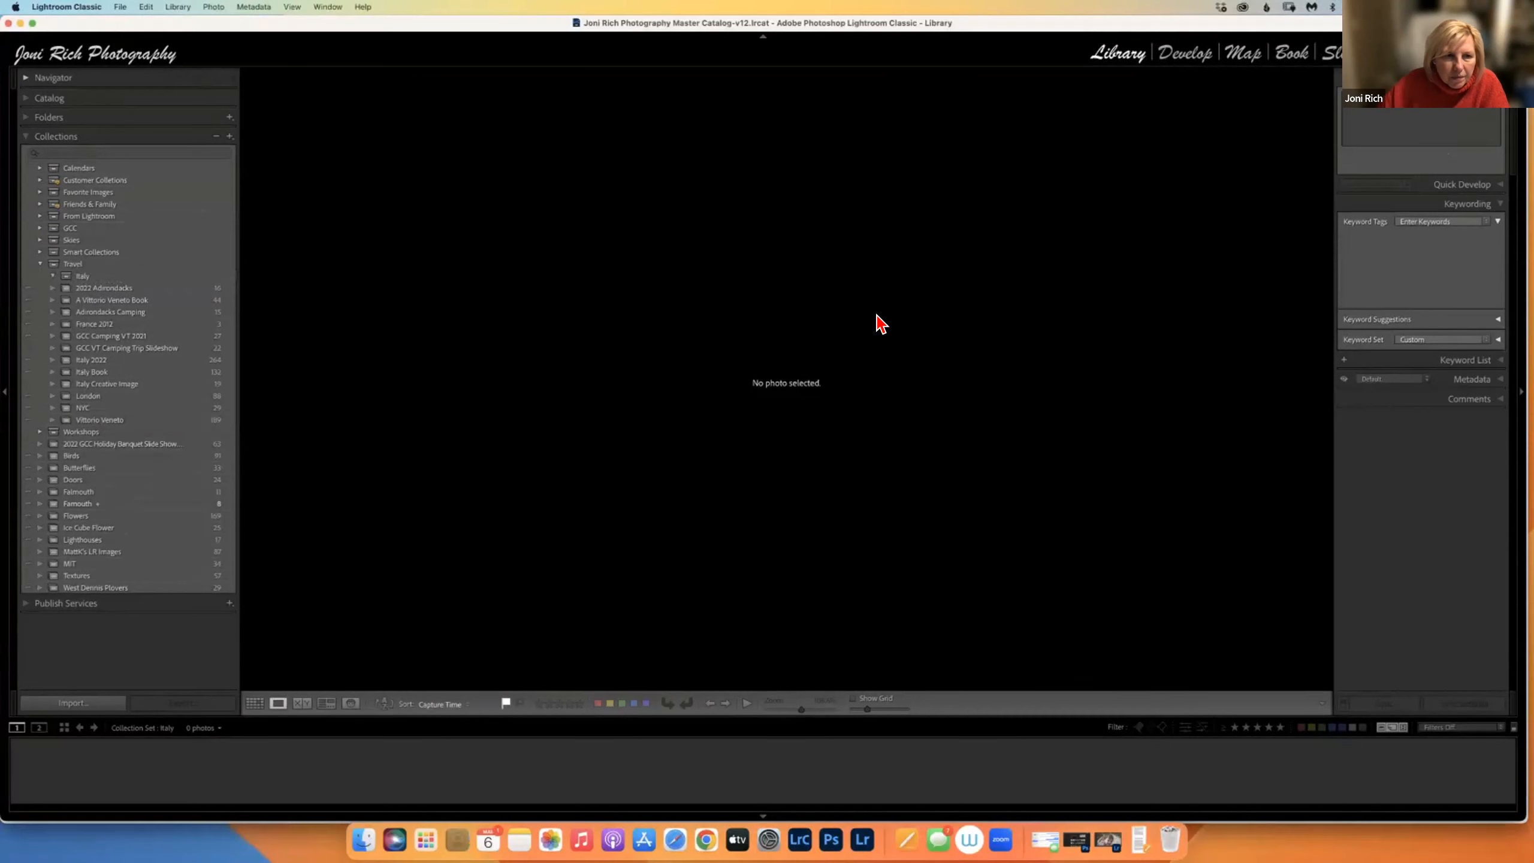
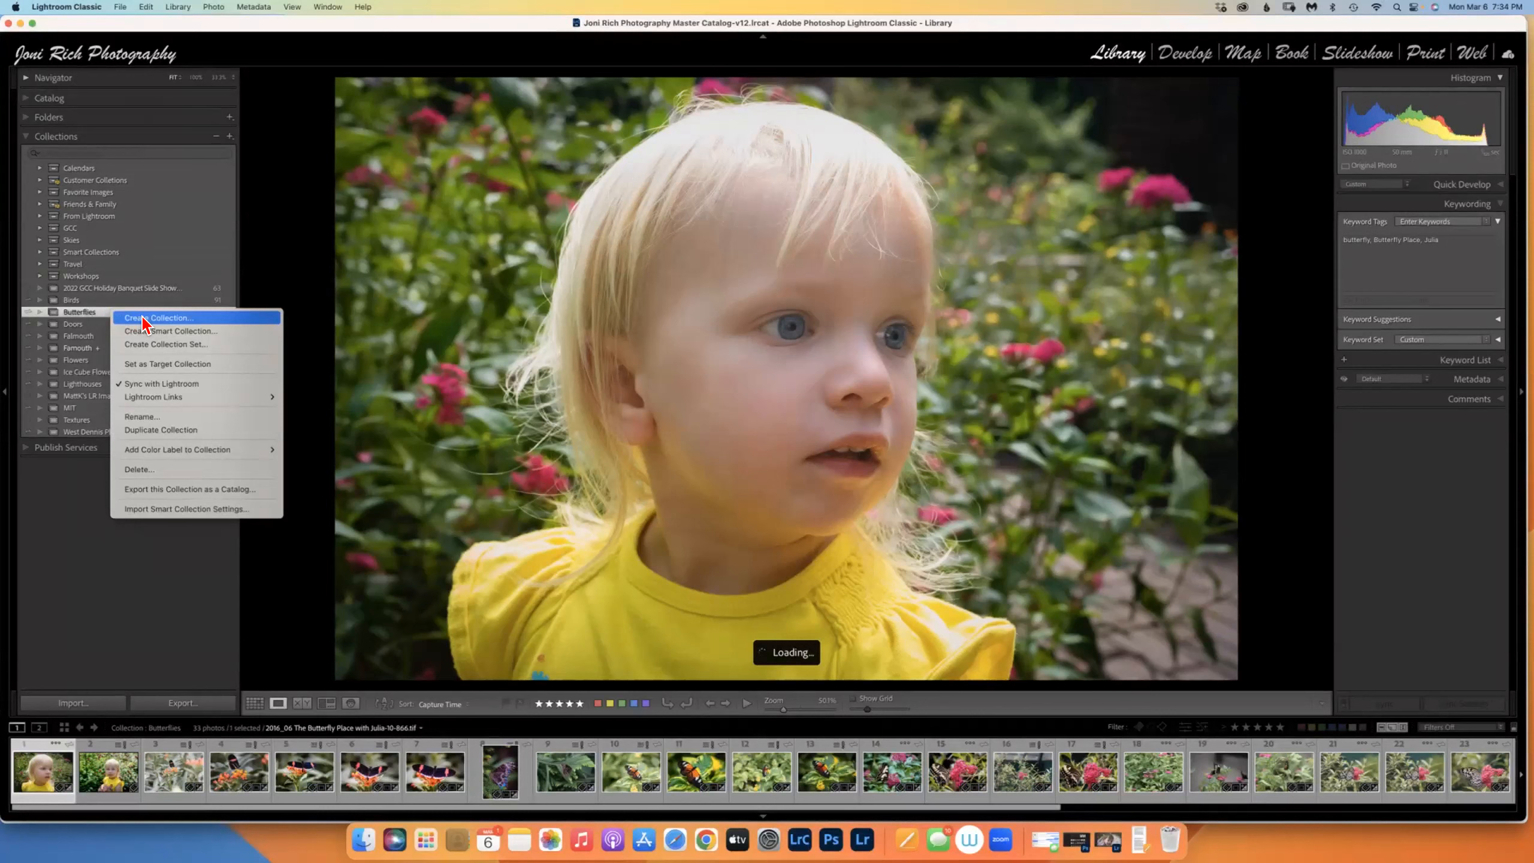
Create a collection named 'Magic wings' that includes the selected photo of the little girl.
{"action": "left_click", "coordinate": [164, 330]}
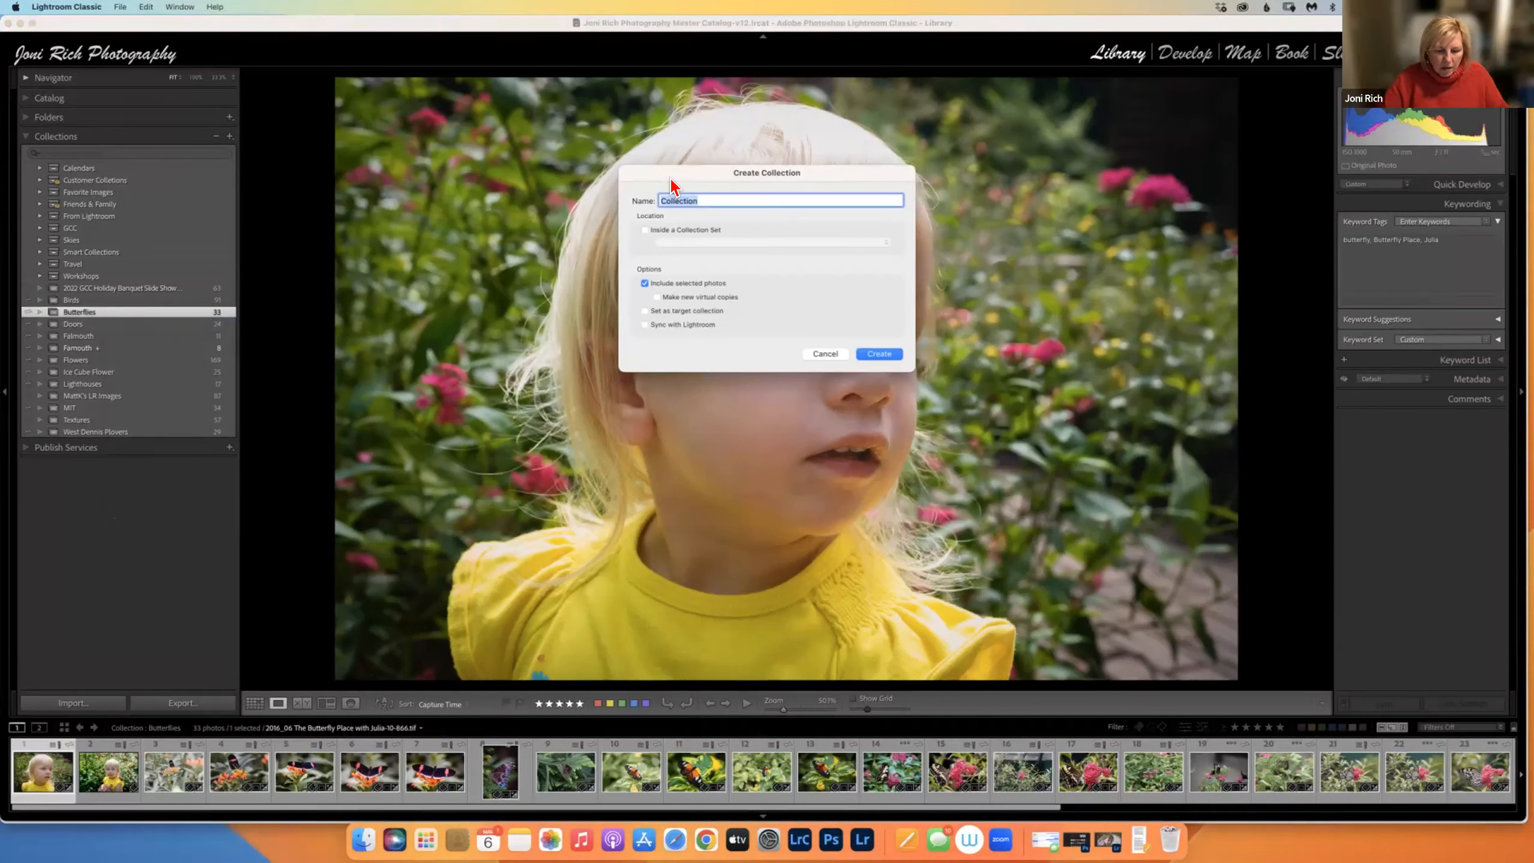
{"action": "type", "text": "Ma"}
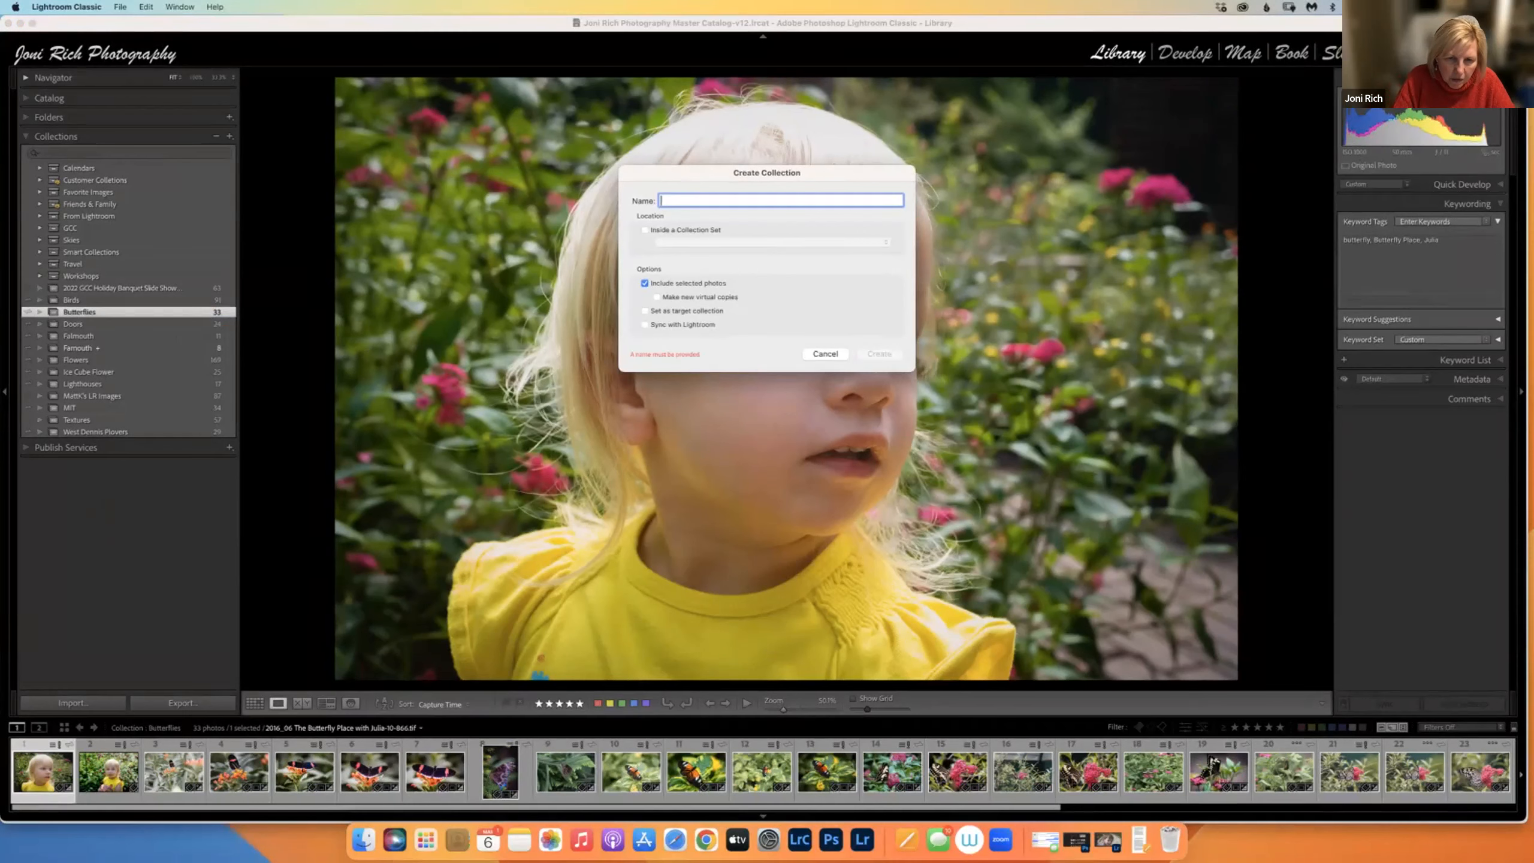
{"action": "type", "text": "gic wings"}
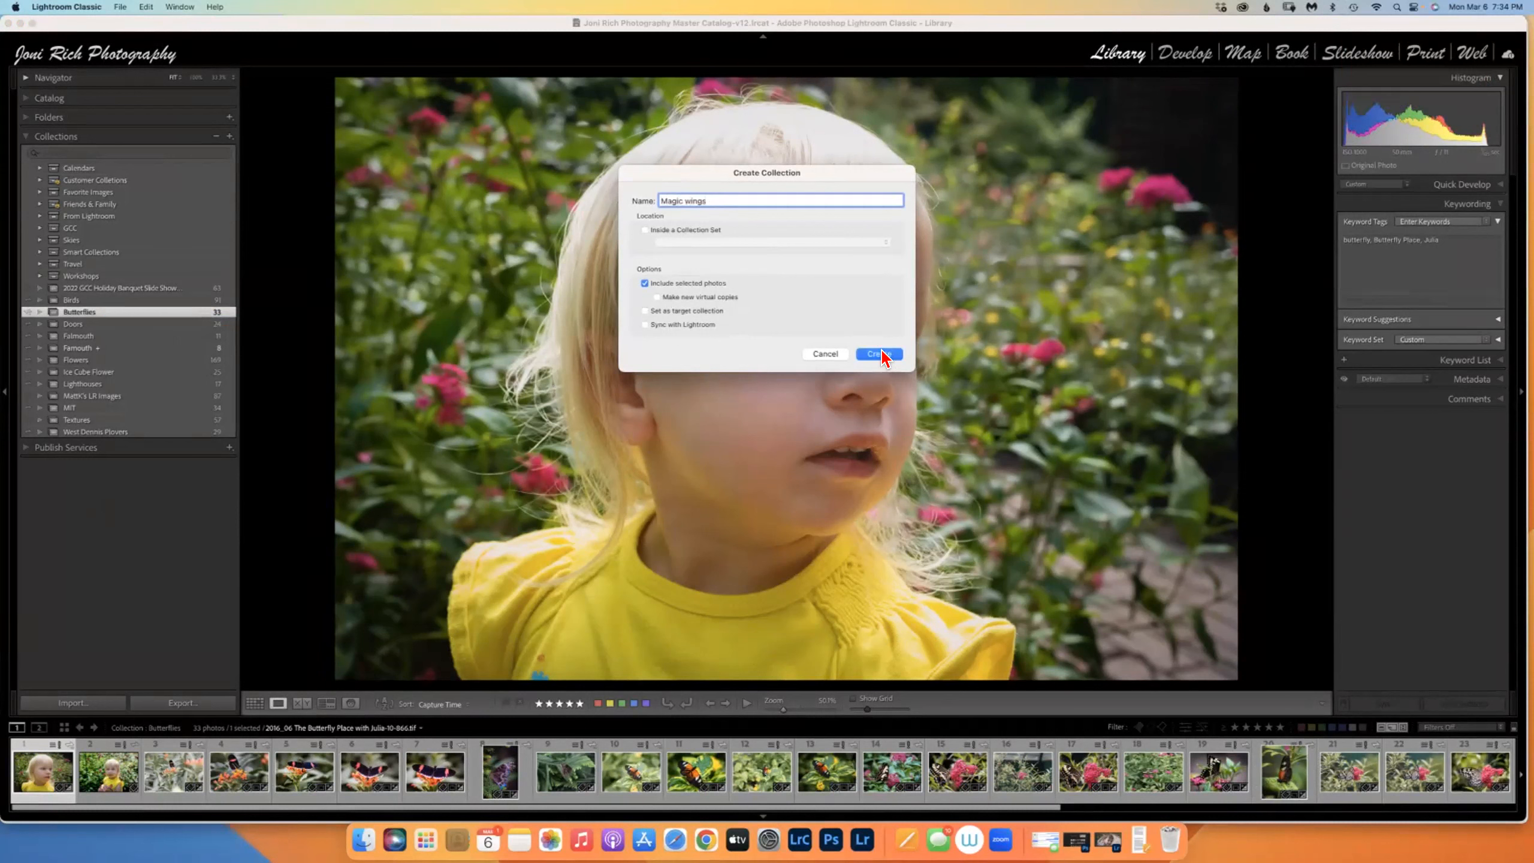
{"action": "left_click", "coordinate": [885, 355]}
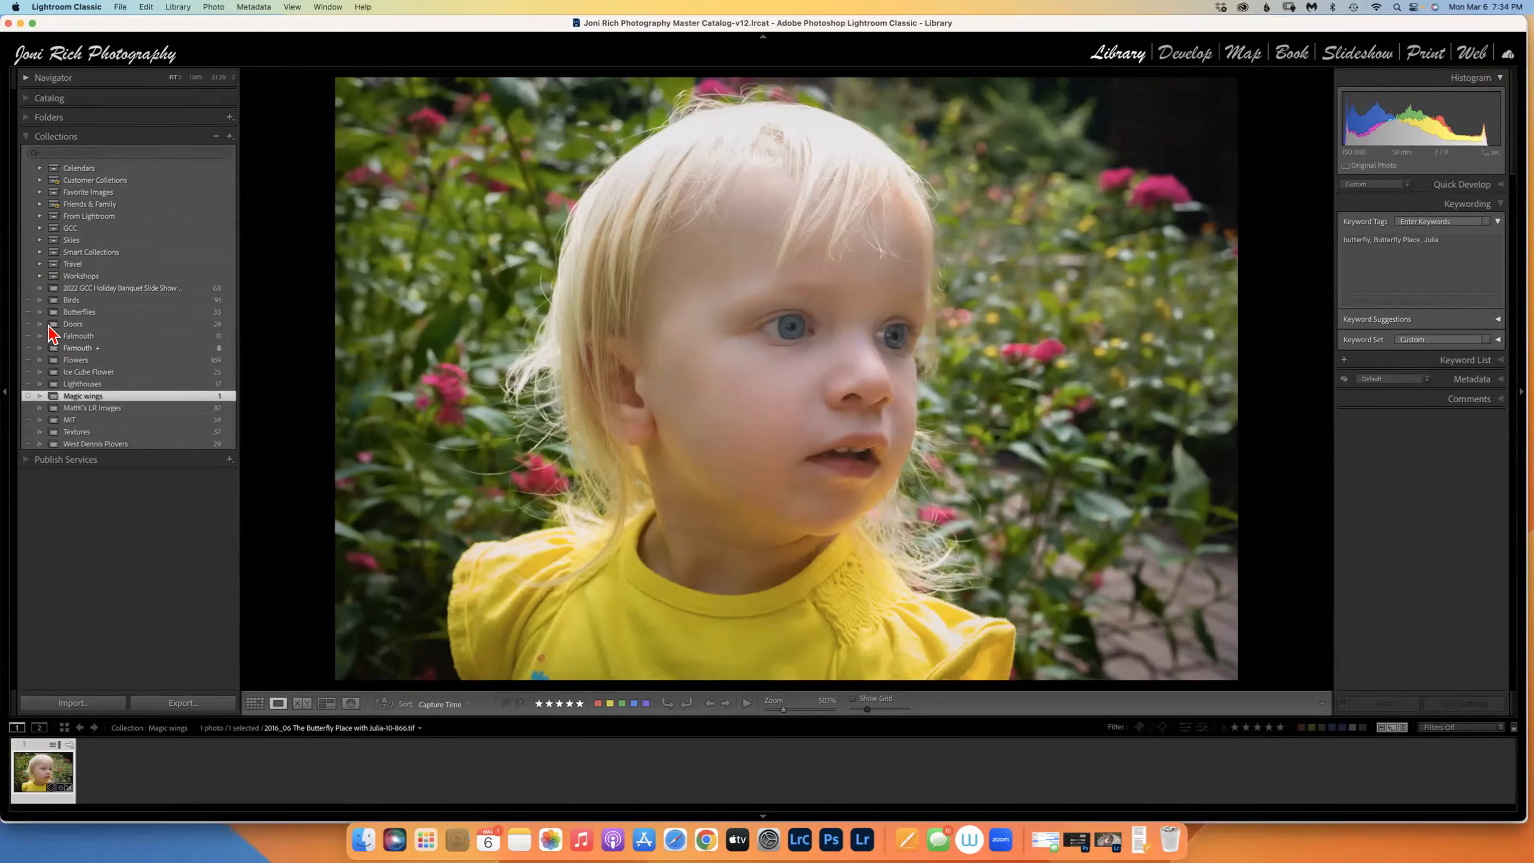
Start renaming the Magic wings collection, then cancel without changing the name.
{"action": "right_click", "coordinate": [89, 401]}
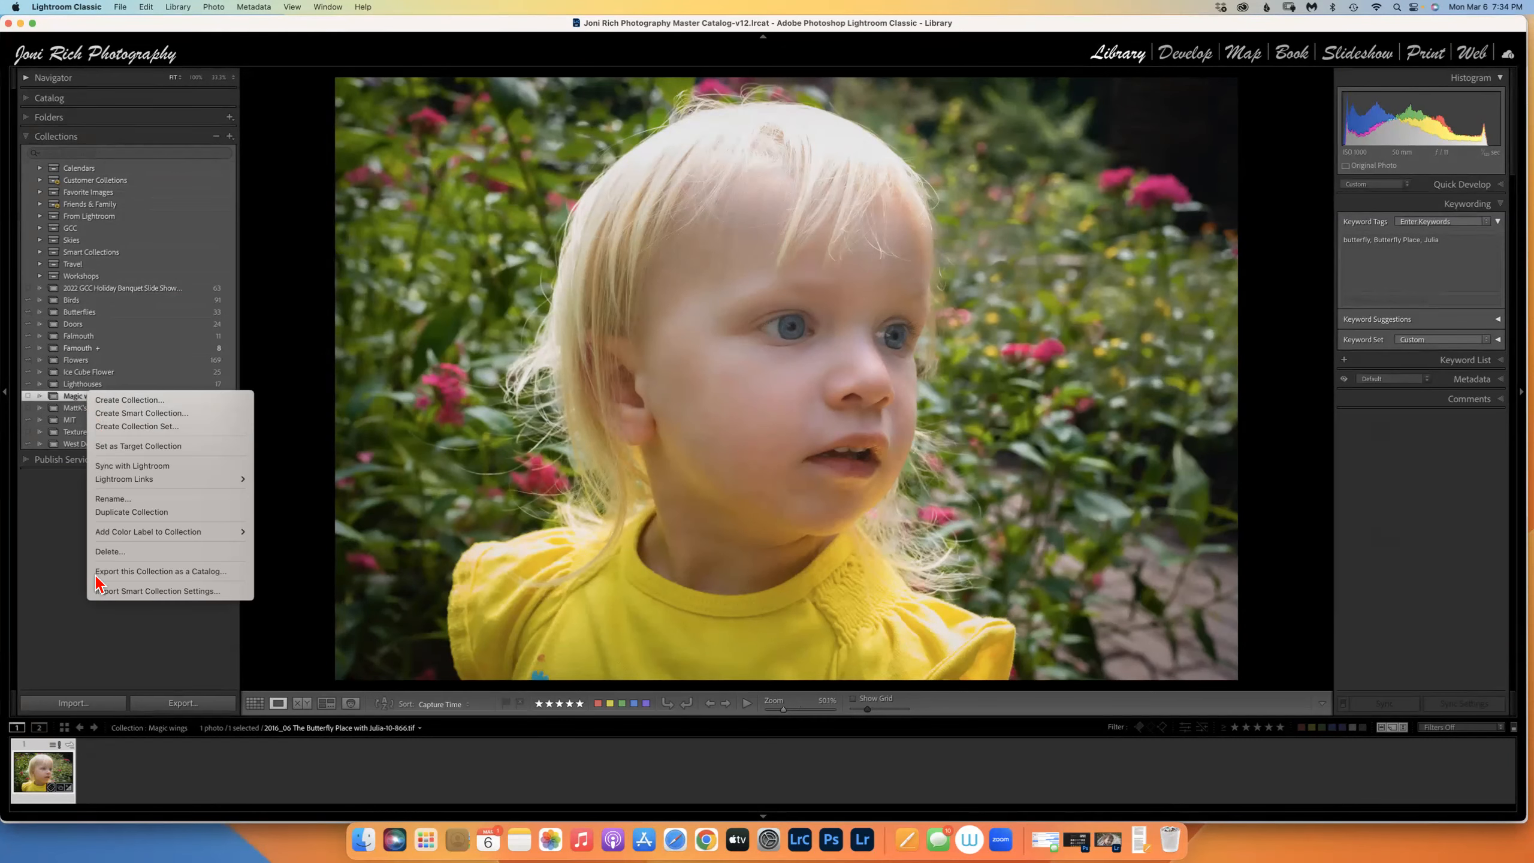
{"action": "left_click", "coordinate": [112, 498]}
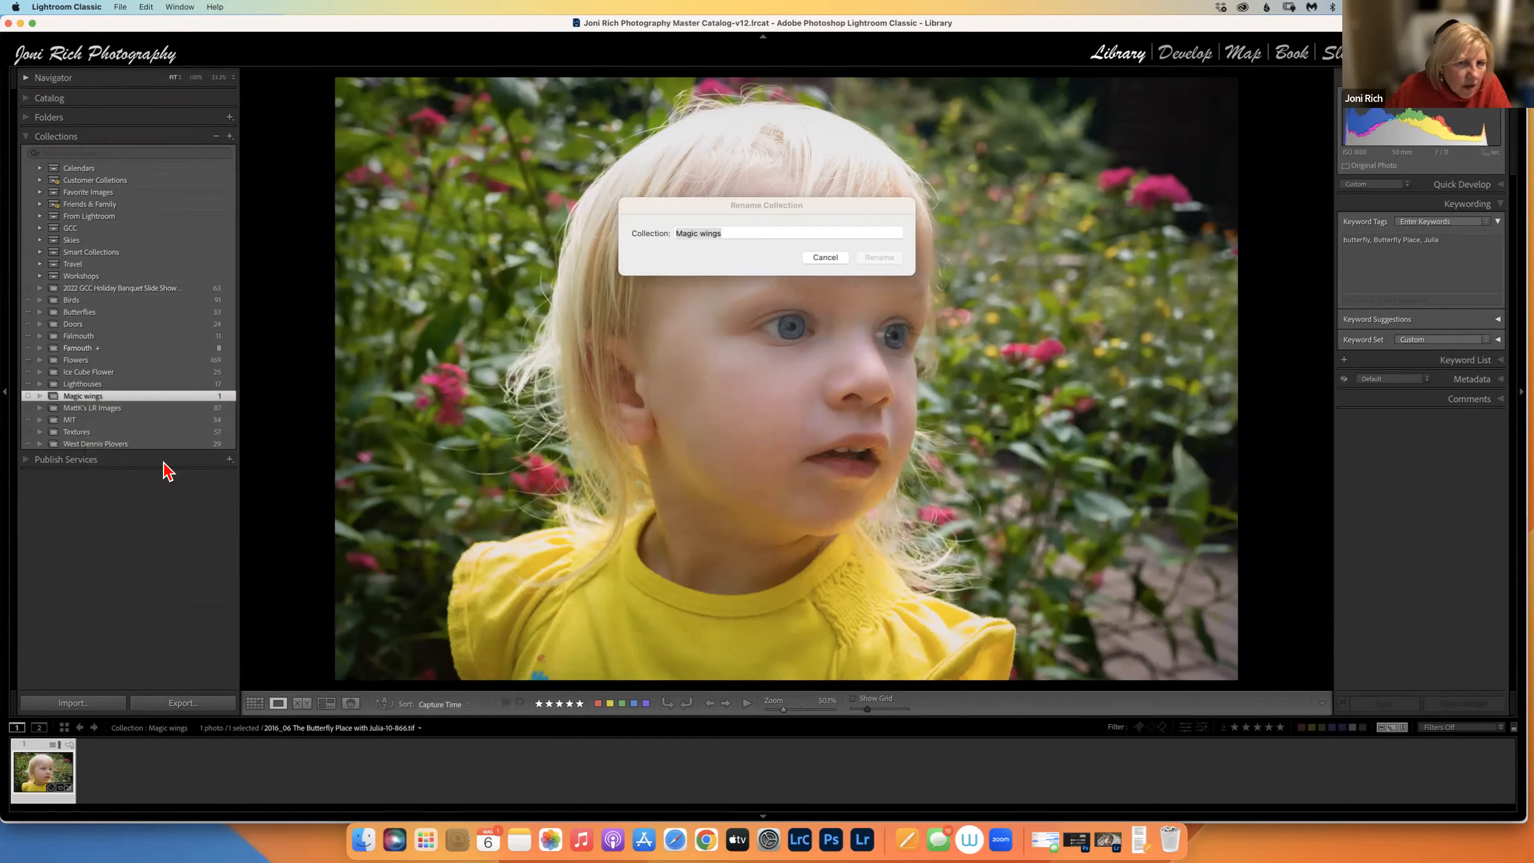
{"action": "left_click", "coordinate": [825, 258]}
Delete Magic wings and reopen the Butterflies collection's 33 photos.
{"action": "right_click", "coordinate": [141, 397]}
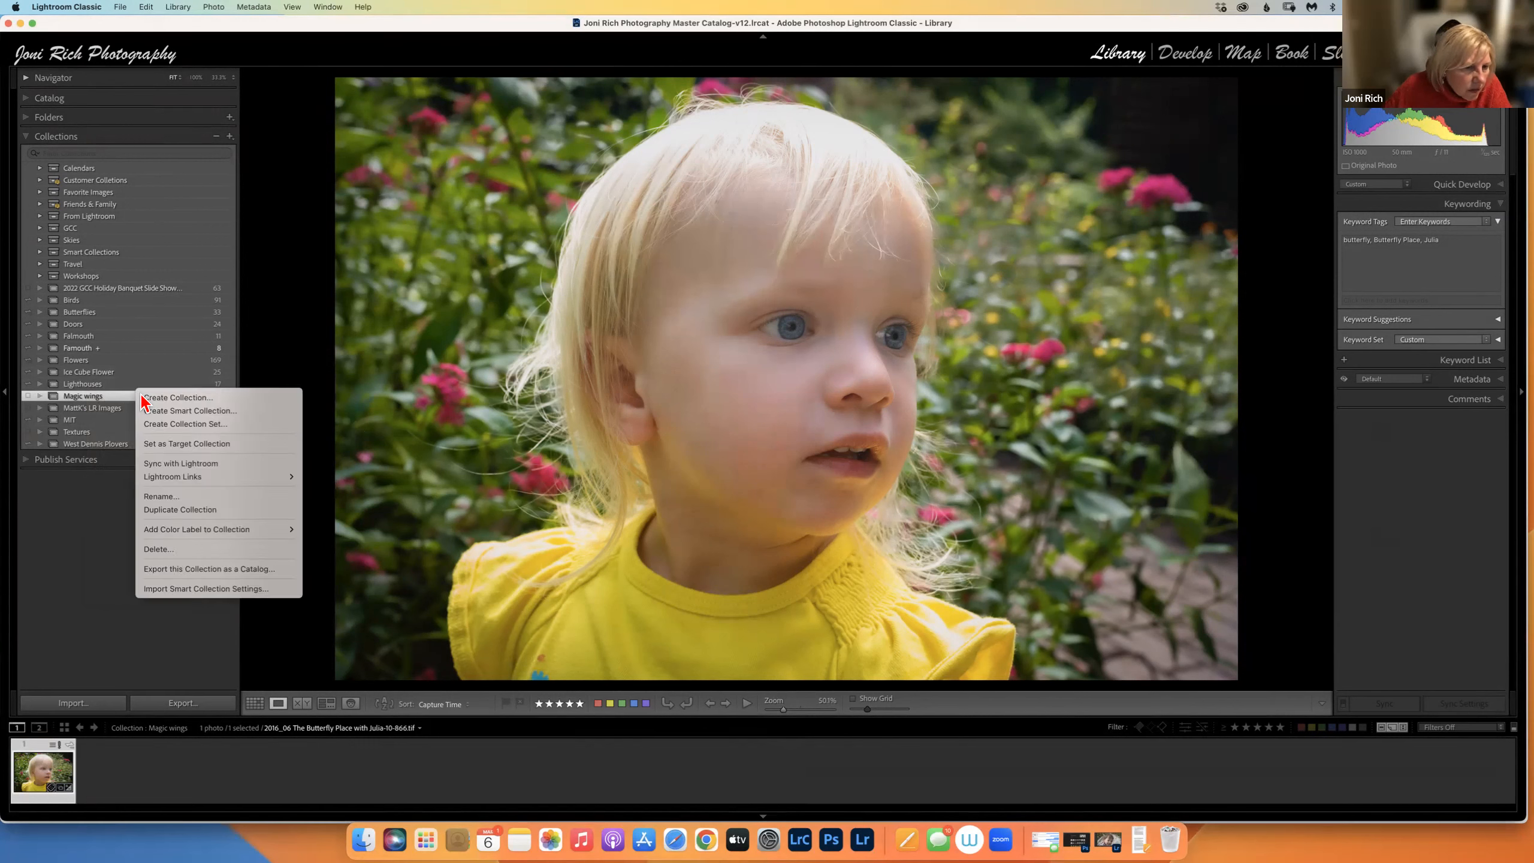
{"action": "left_click", "coordinate": [160, 546]}
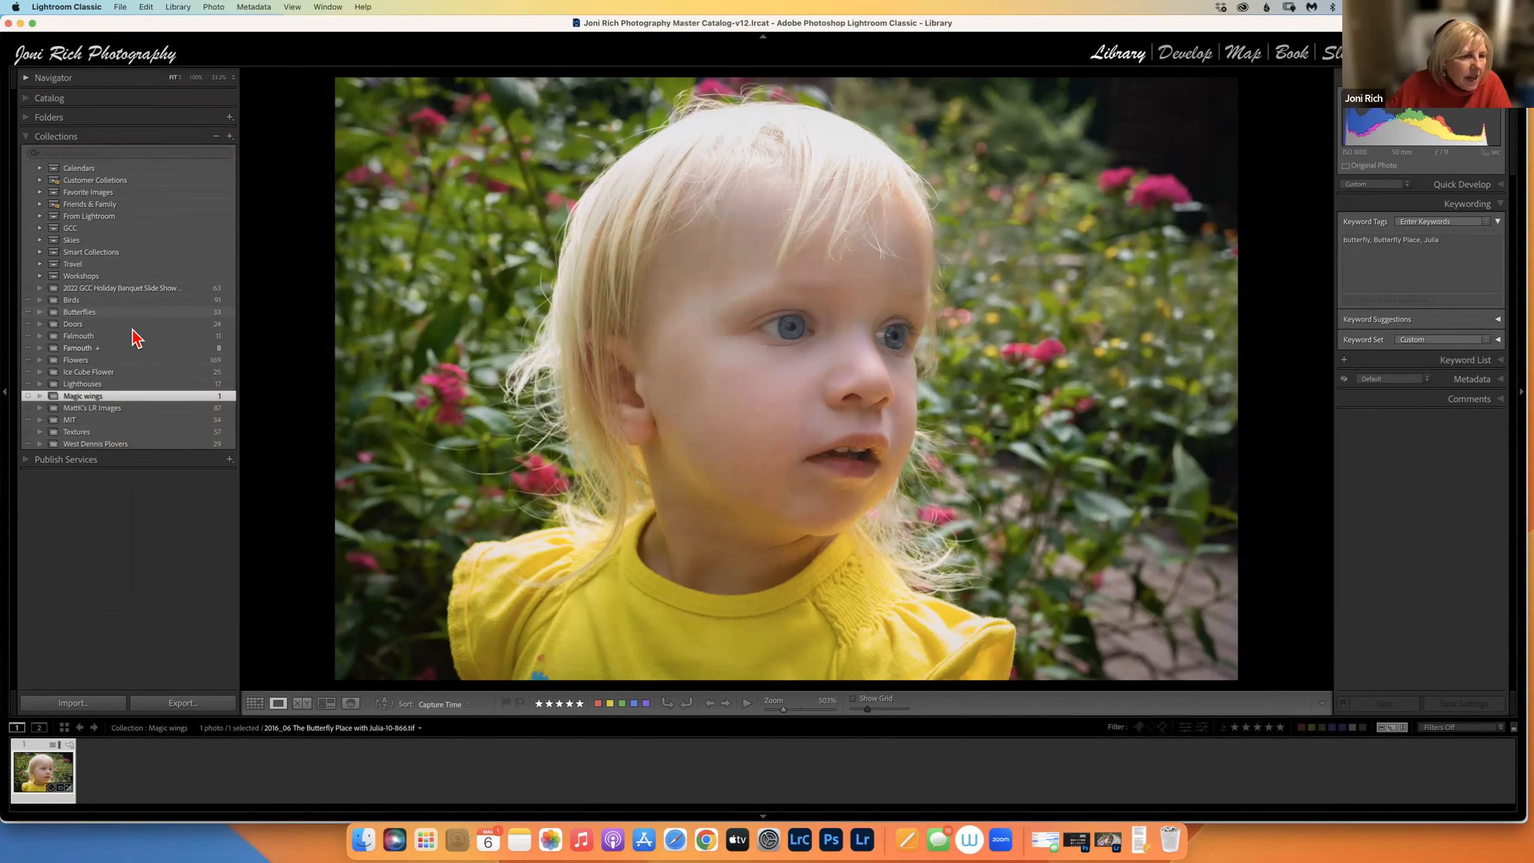
{"action": "right_click", "coordinate": [105, 401]}
{"action": "key", "text": "Escape"}
{"action": "left_click", "coordinate": [84, 312]}
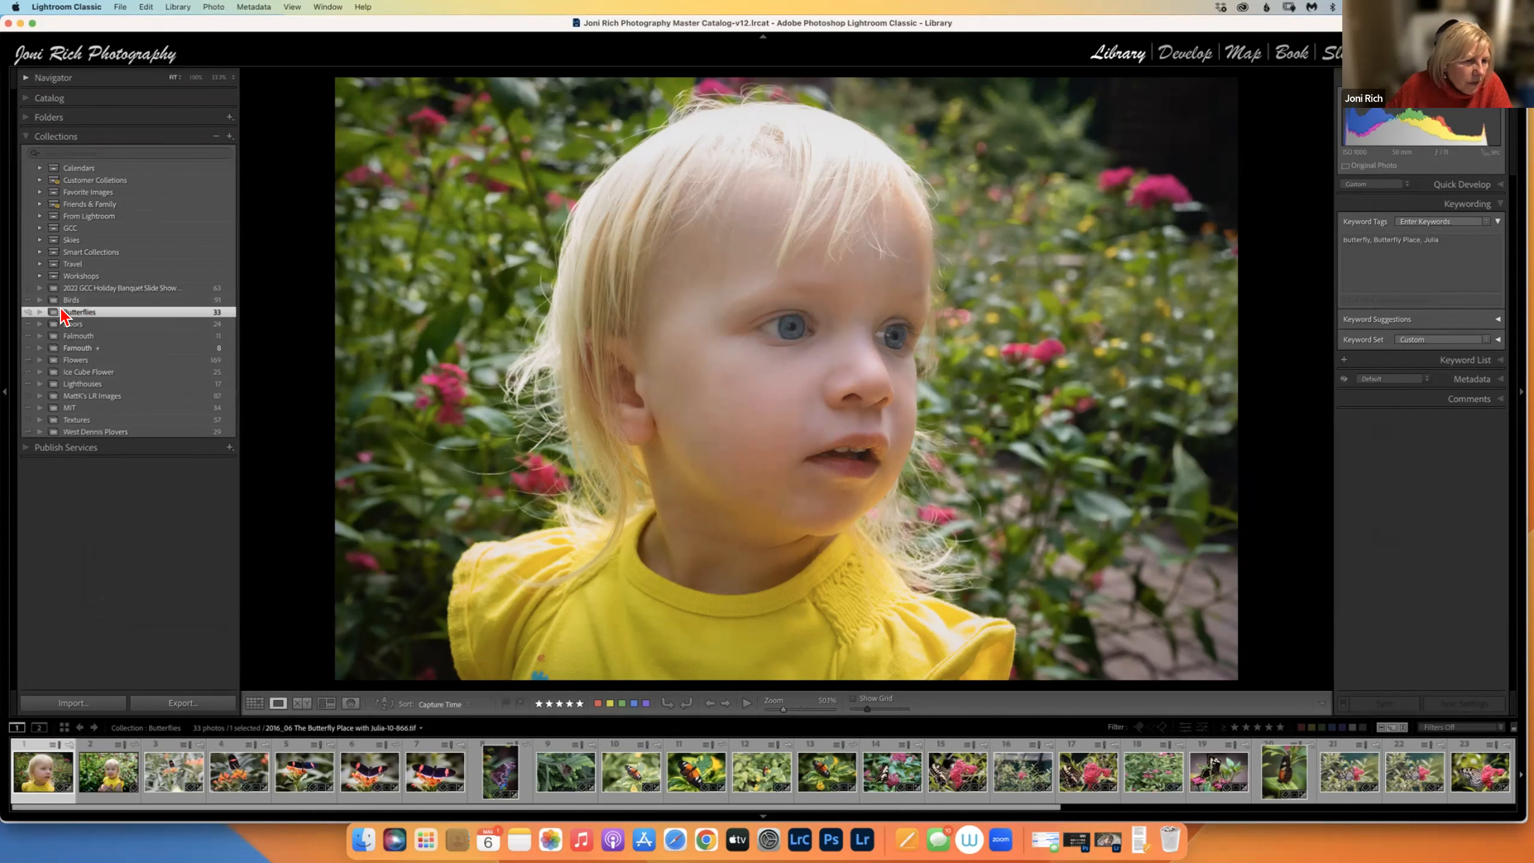
{"action": "right_click", "coordinate": [104, 319]}
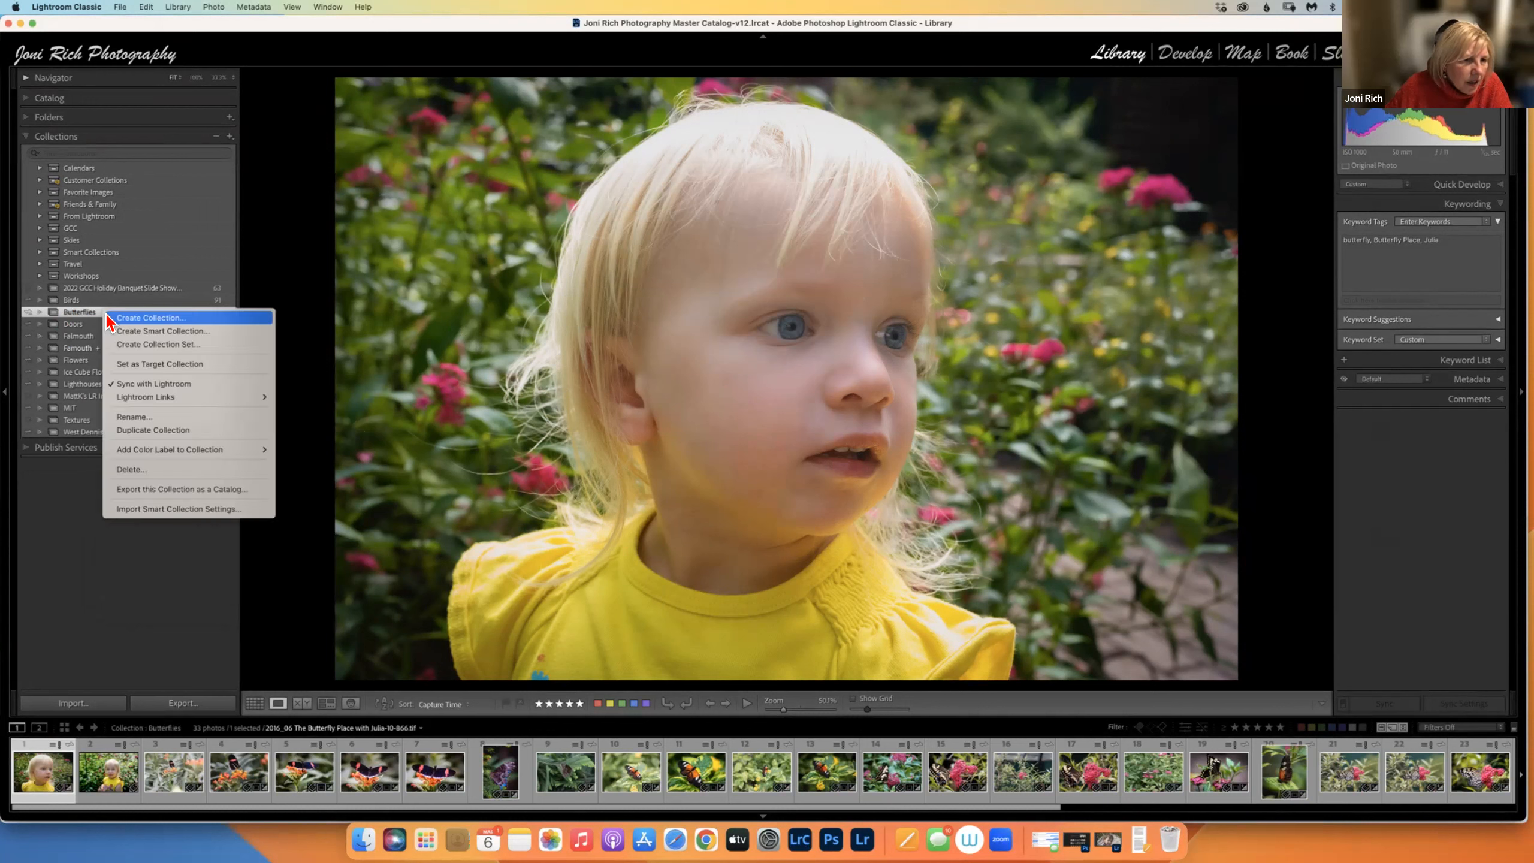
{"action": "left_click", "coordinate": [148, 319]}
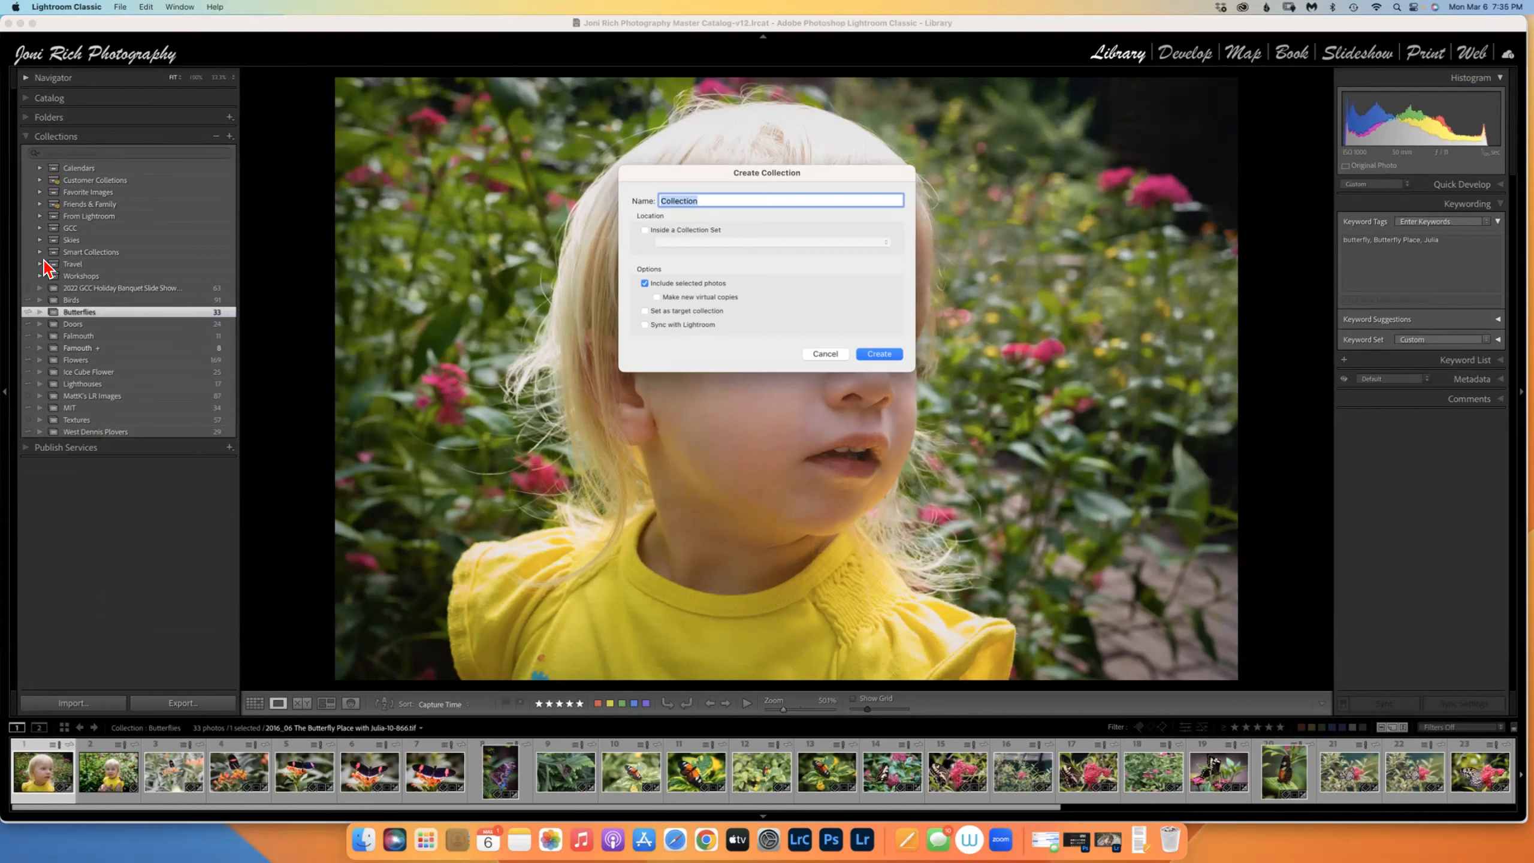
{"action": "type", "text": "M"}
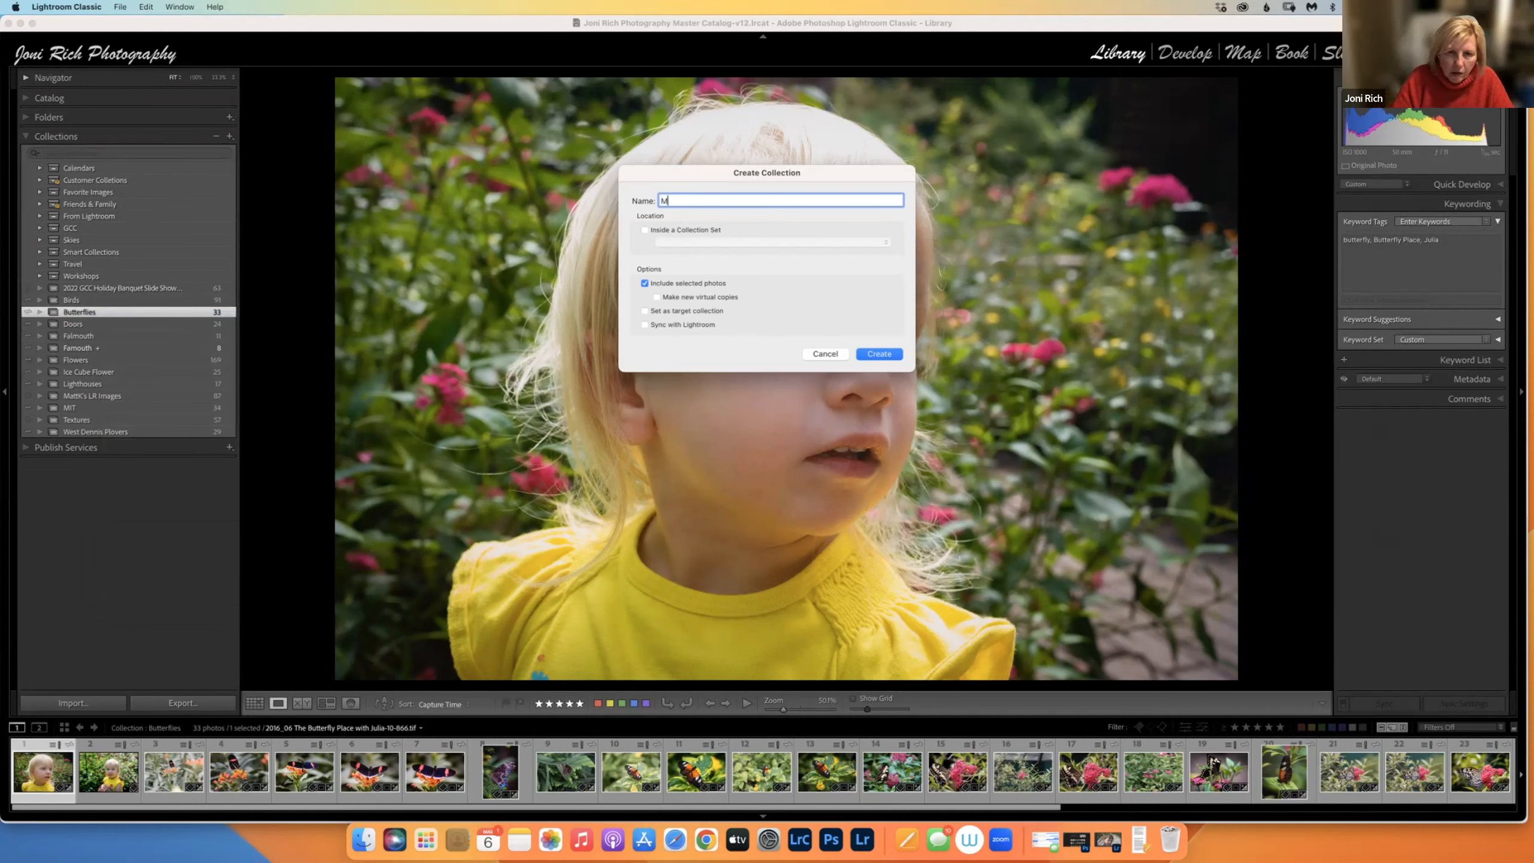
{"action": "type", "text": "agic Wings"}
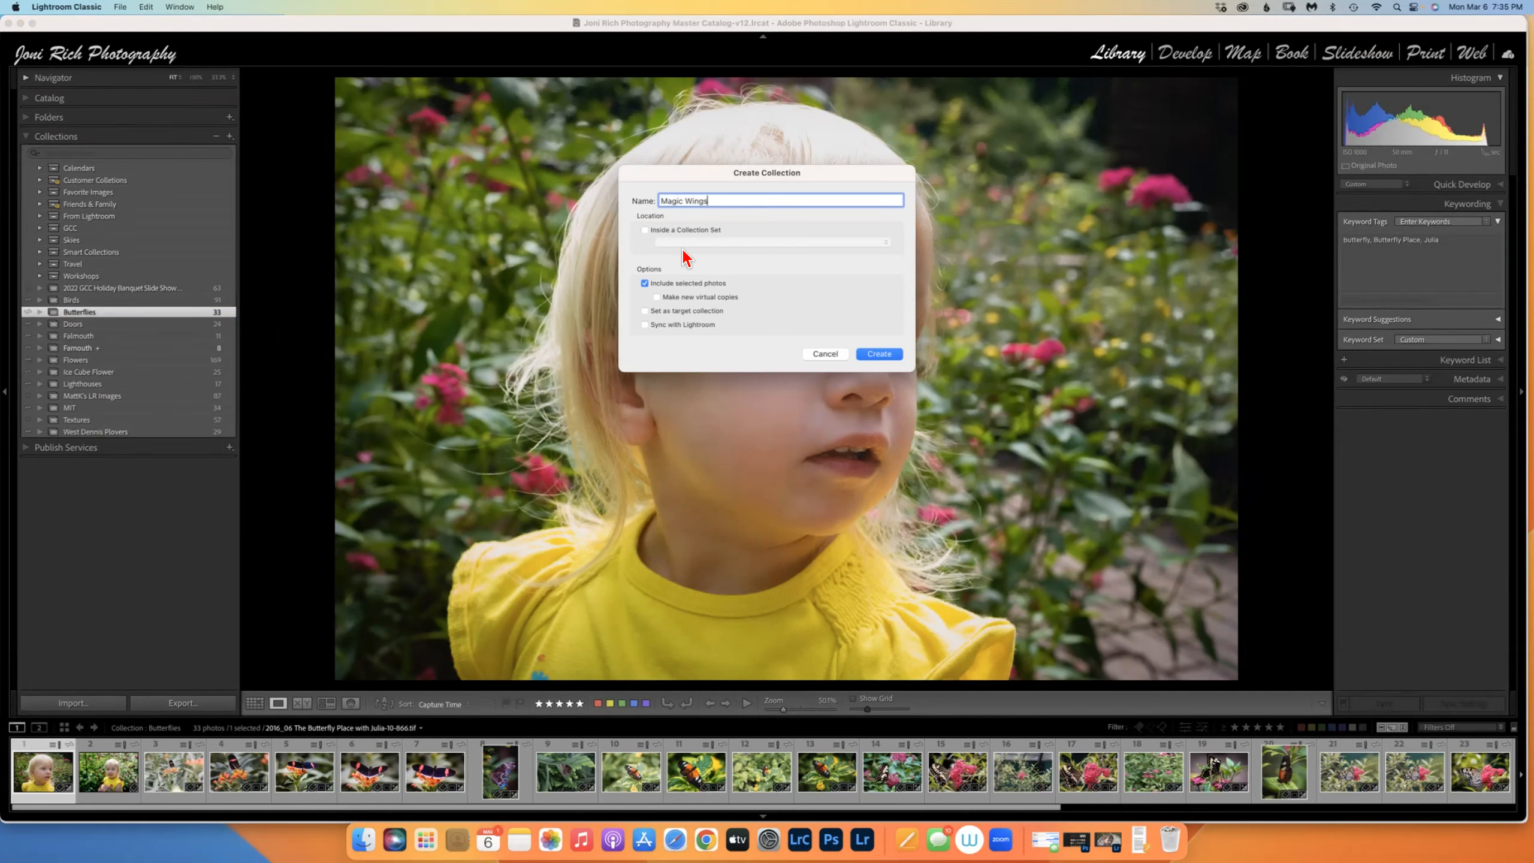
{"action": "left_click", "coordinate": [644, 230]}
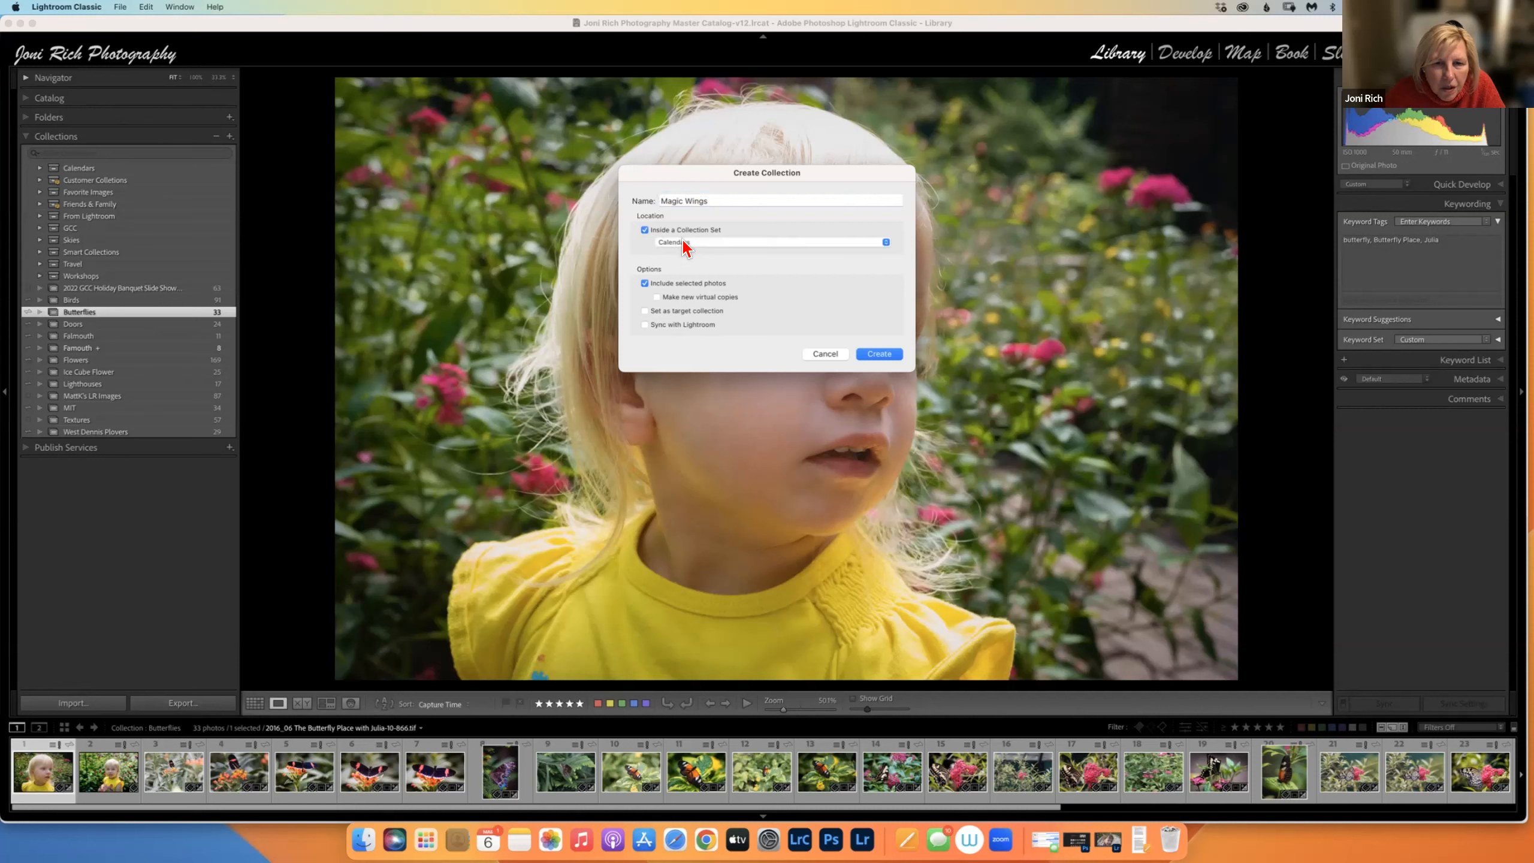
{"action": "left_click", "coordinate": [681, 240]}
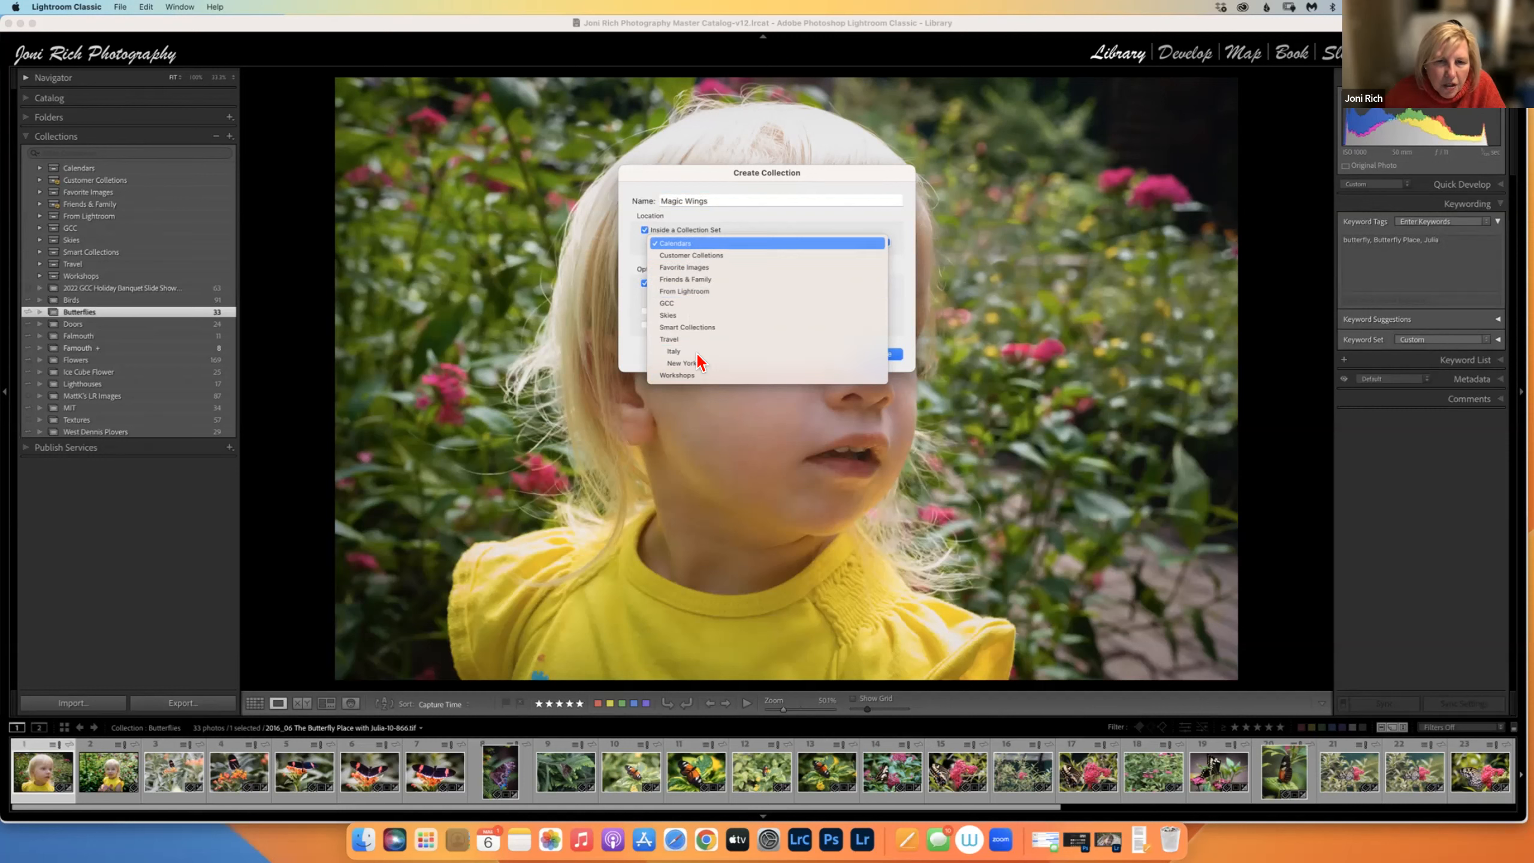
{"action": "left_click", "coordinate": [645, 226]}
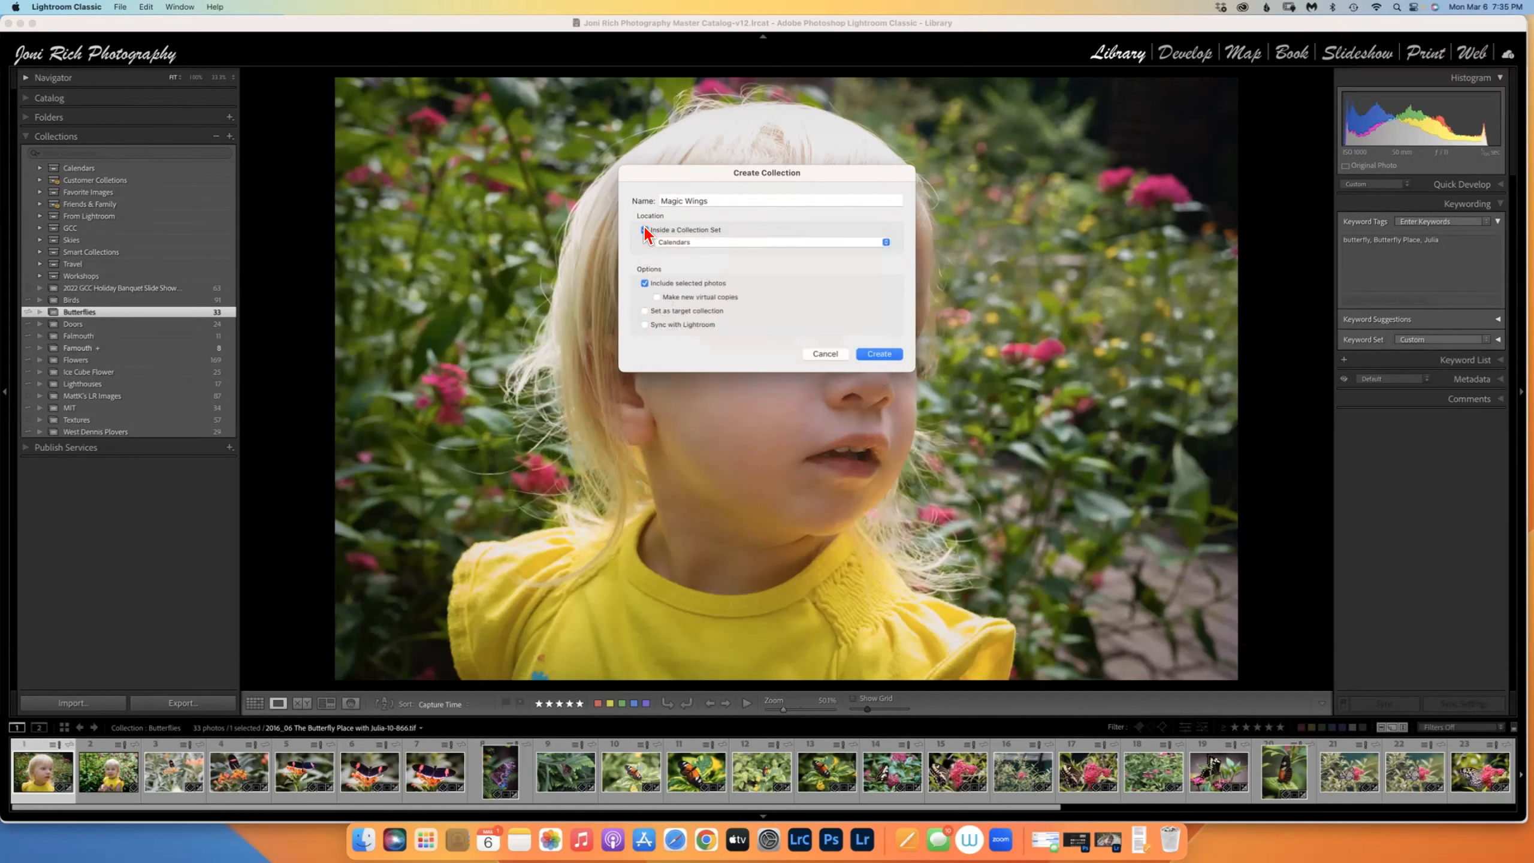
{"action": "left_click", "coordinate": [826, 350]}
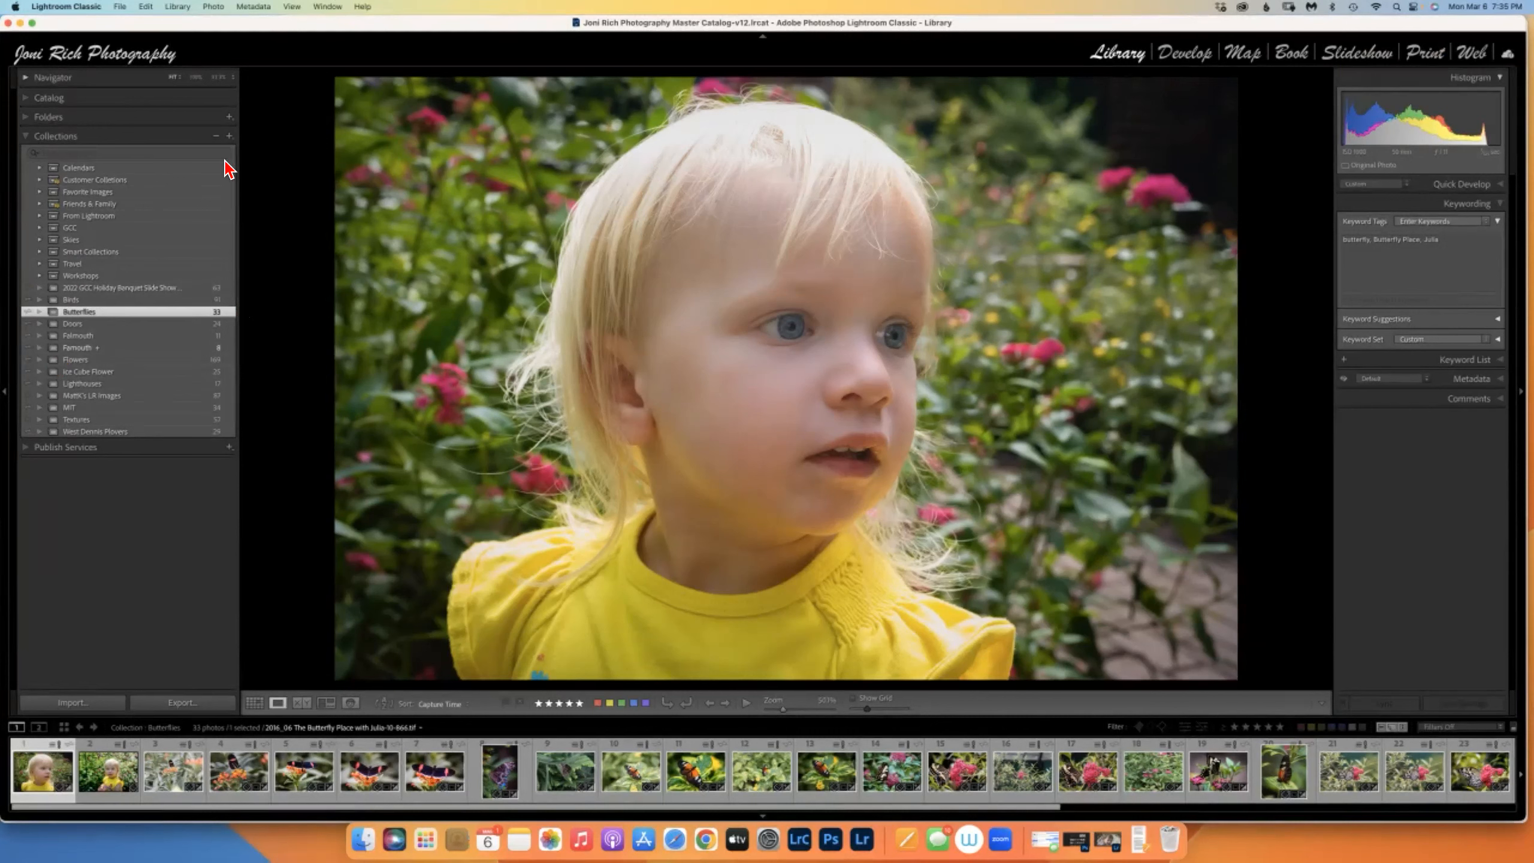
Expand the Travel and New York sets and display the 132-photo Italy Book collection.
{"action": "left_click", "coordinate": [40, 265]}
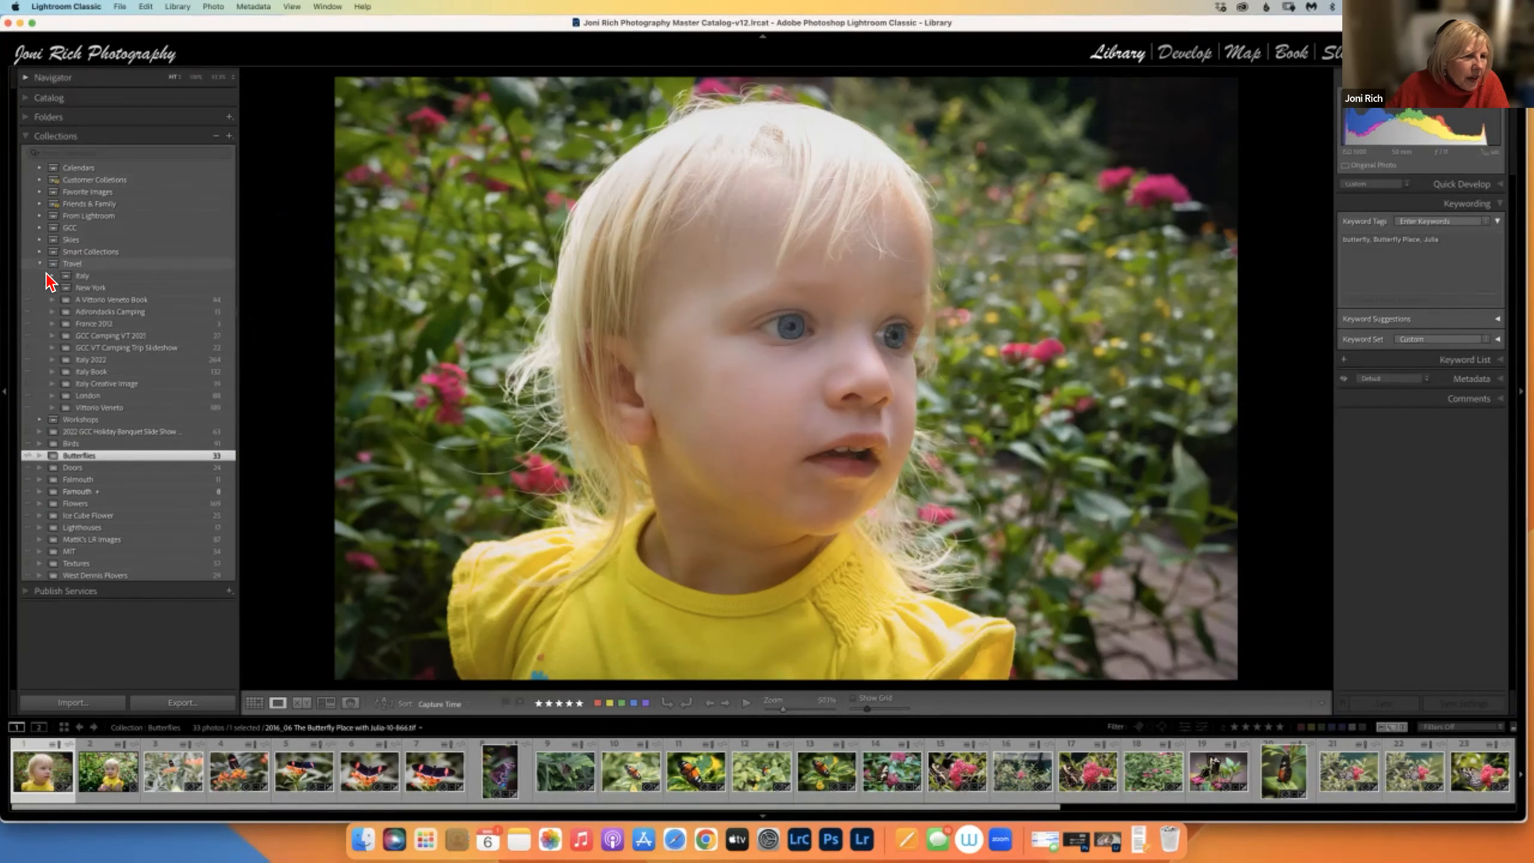
{"action": "left_click", "coordinate": [52, 288]}
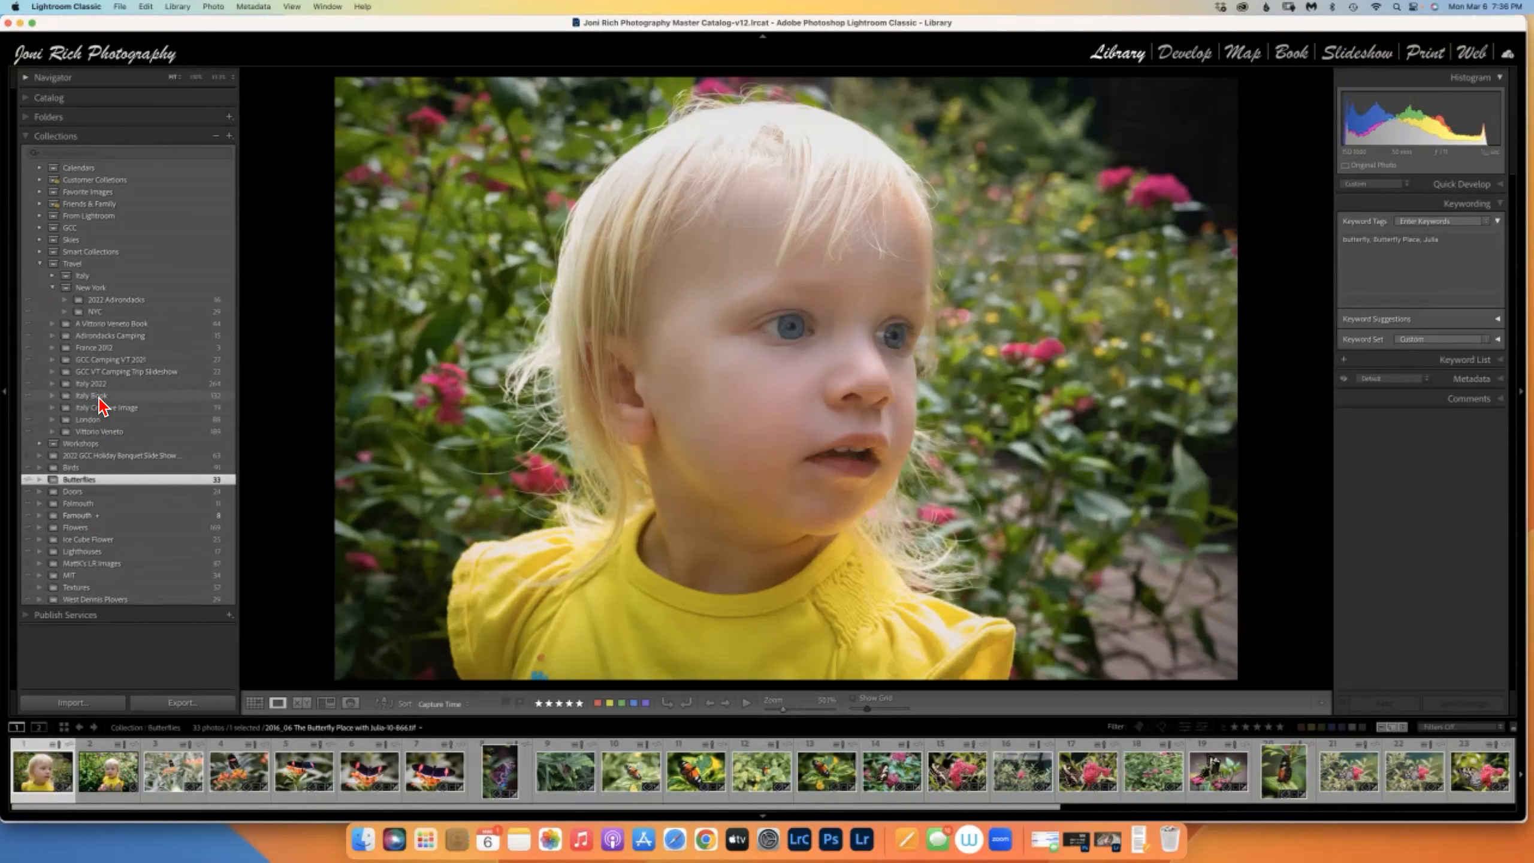
{"action": "left_click", "coordinate": [99, 397]}
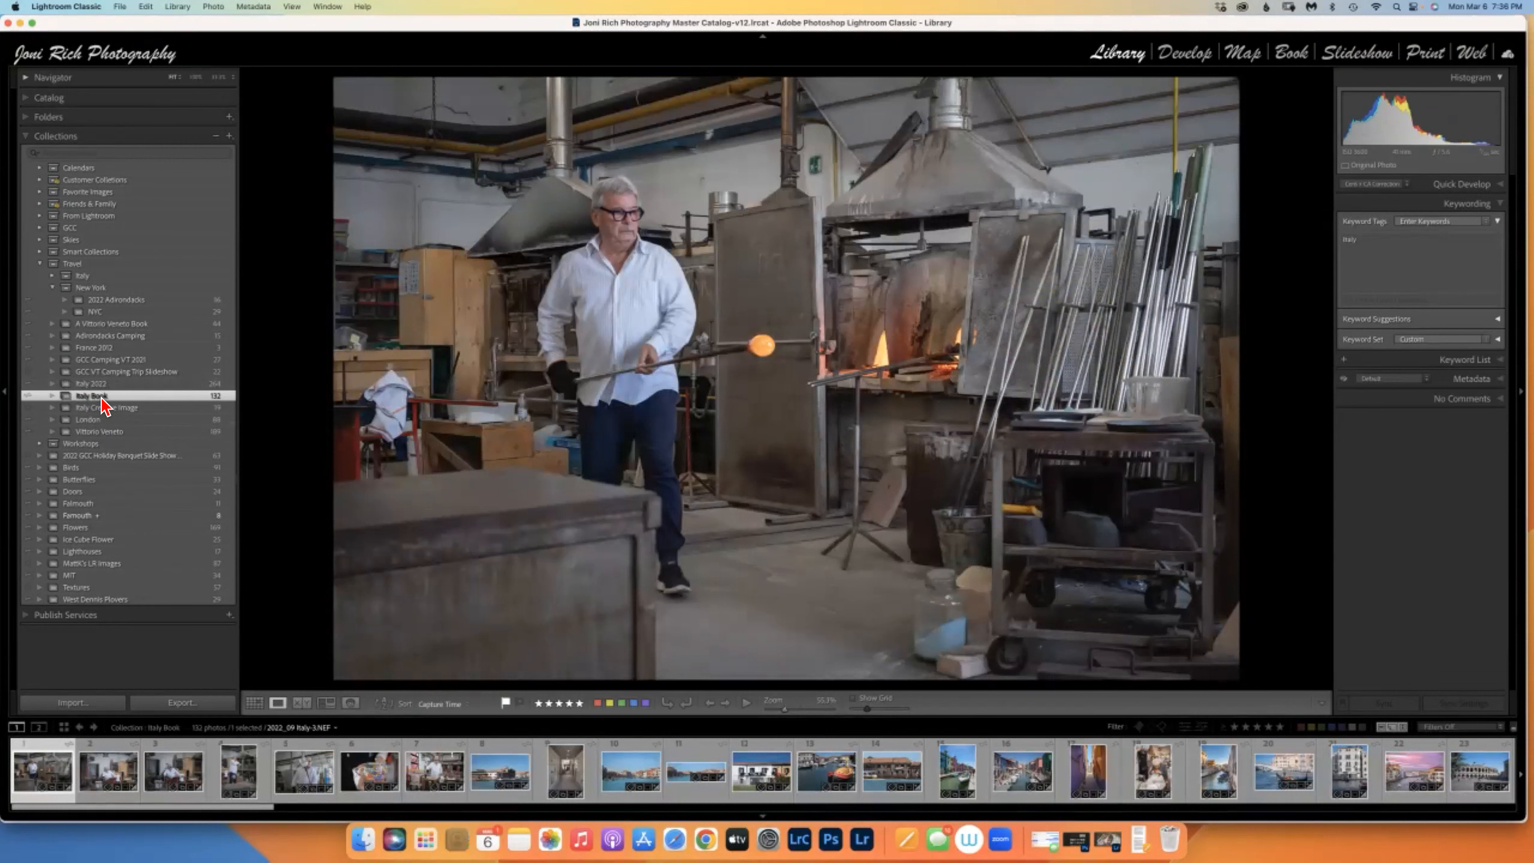
Drag Italy Book and Italy 2022 into the Italy set, then collapse Italy and Travel.
{"action": "left_click_drag", "start_coordinate": [103, 392], "coordinate": [107, 282]}
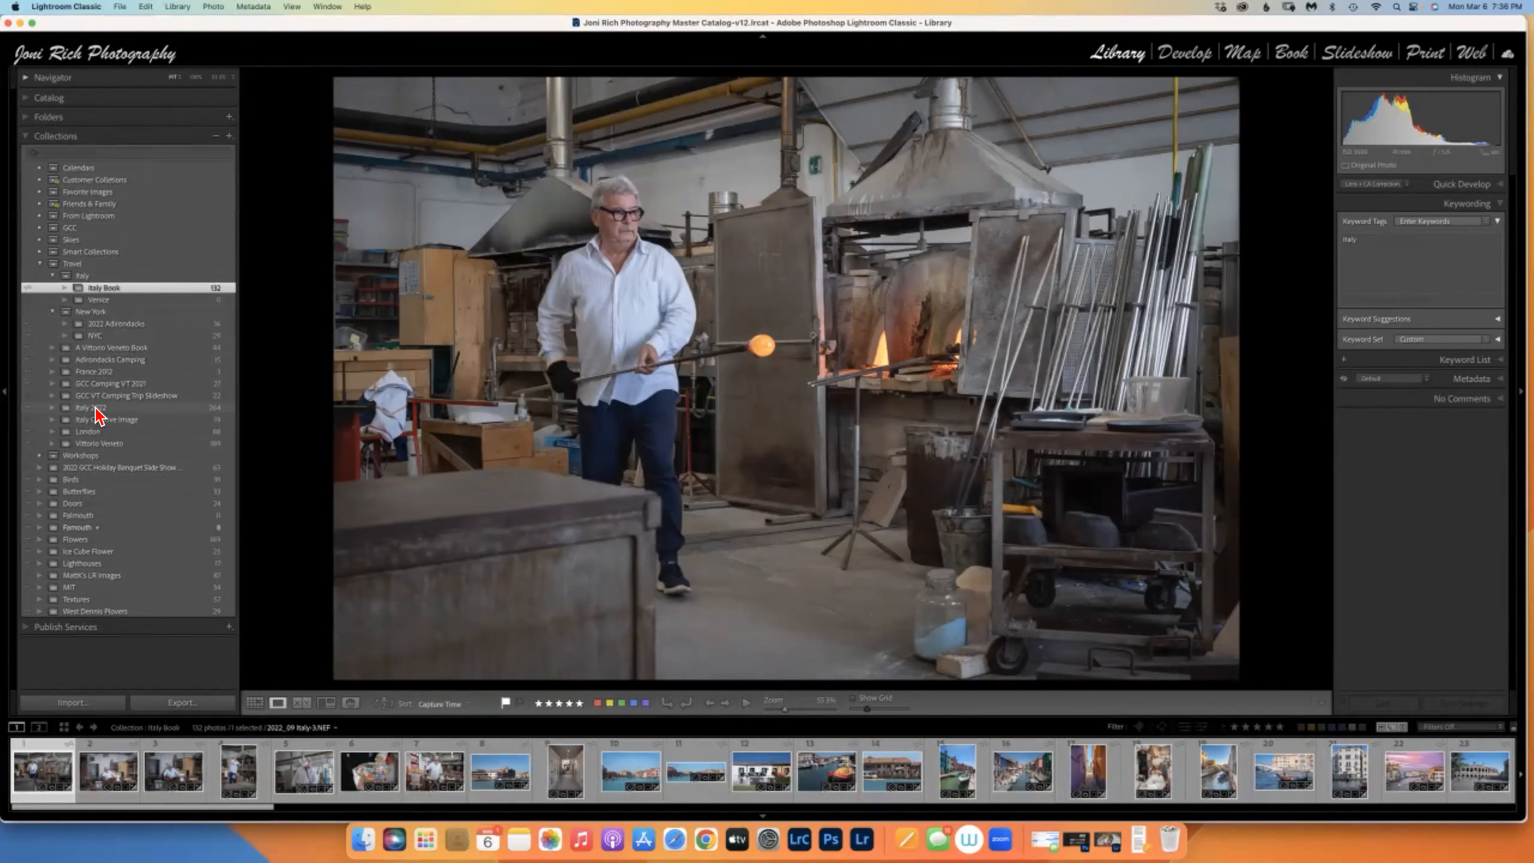
{"action": "left_click", "coordinate": [96, 409]}
{"action": "left_click_drag", "start_coordinate": [103, 375], "coordinate": [98, 284]}
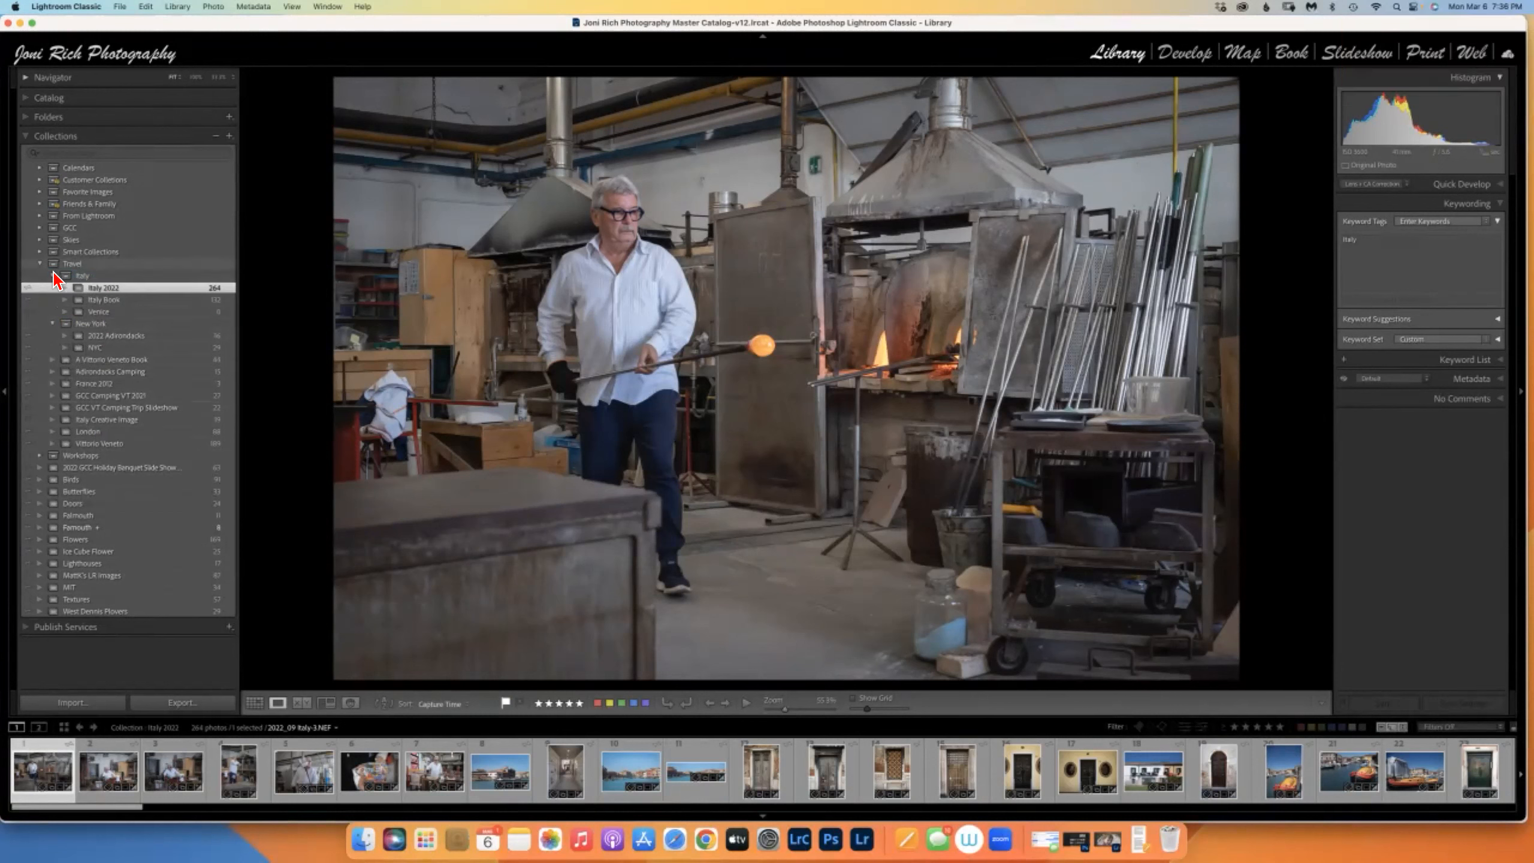
{"action": "left_click", "coordinate": [49, 274]}
{"action": "left_click", "coordinate": [48, 272]}
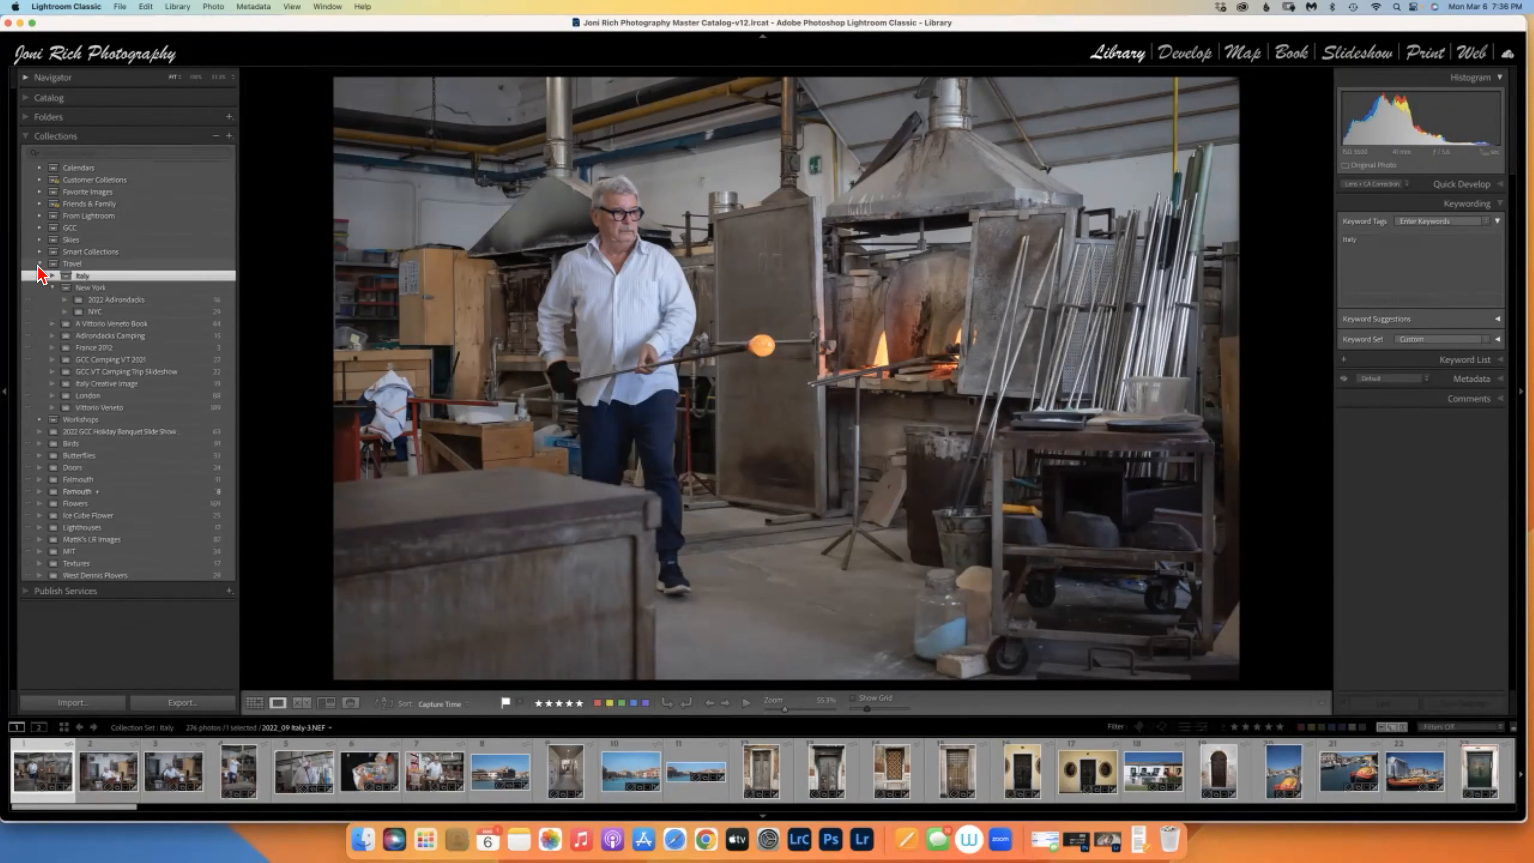
{"action": "left_click", "coordinate": [44, 265]}
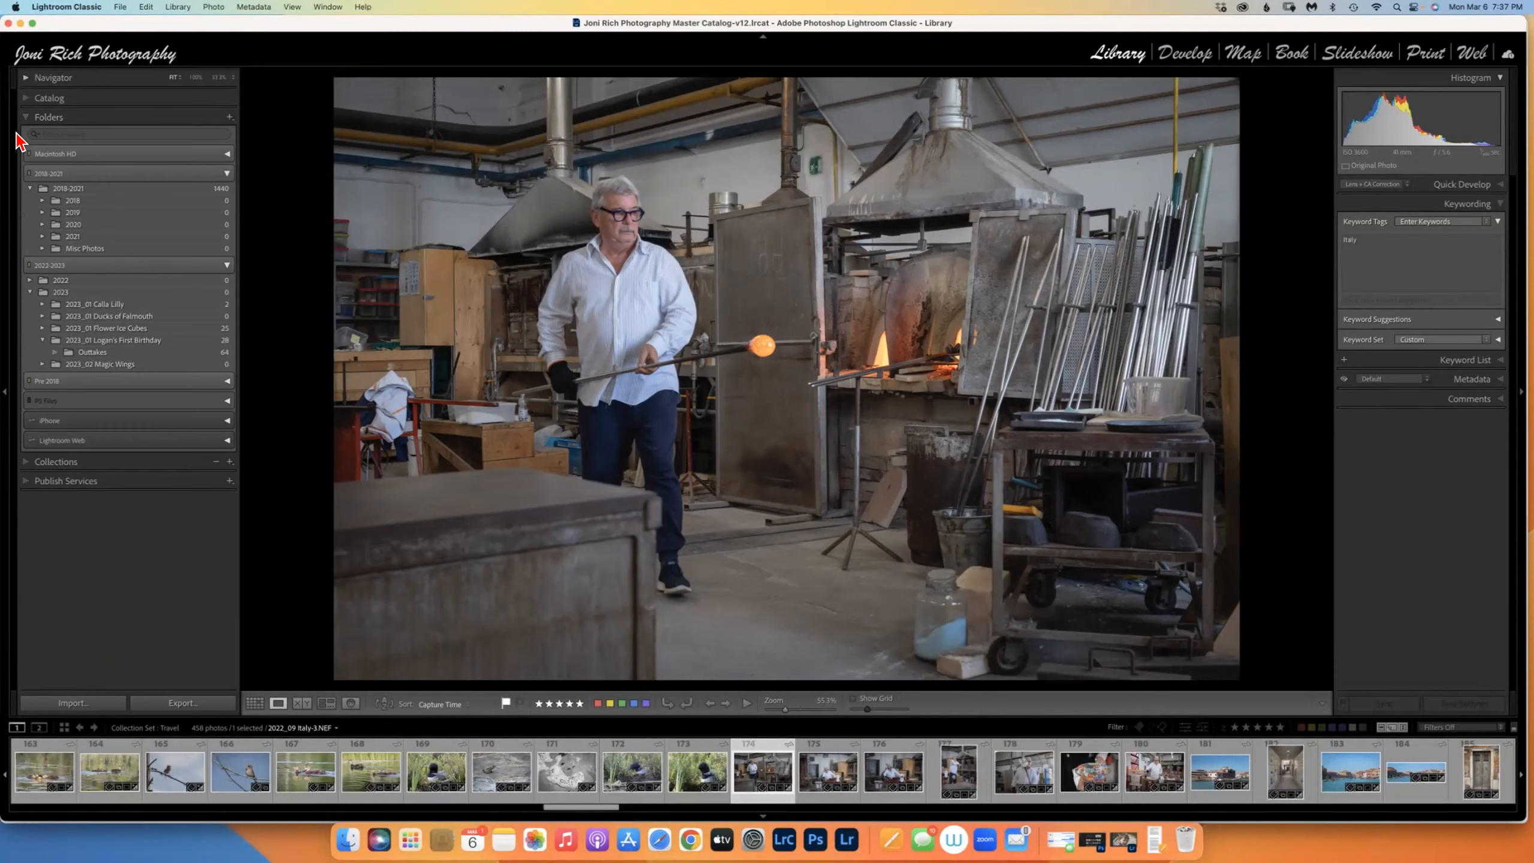
Expand the 2021 folder and open its 2021_05 Baby Robins subfolder.
{"action": "left_click", "coordinate": [78, 237]}
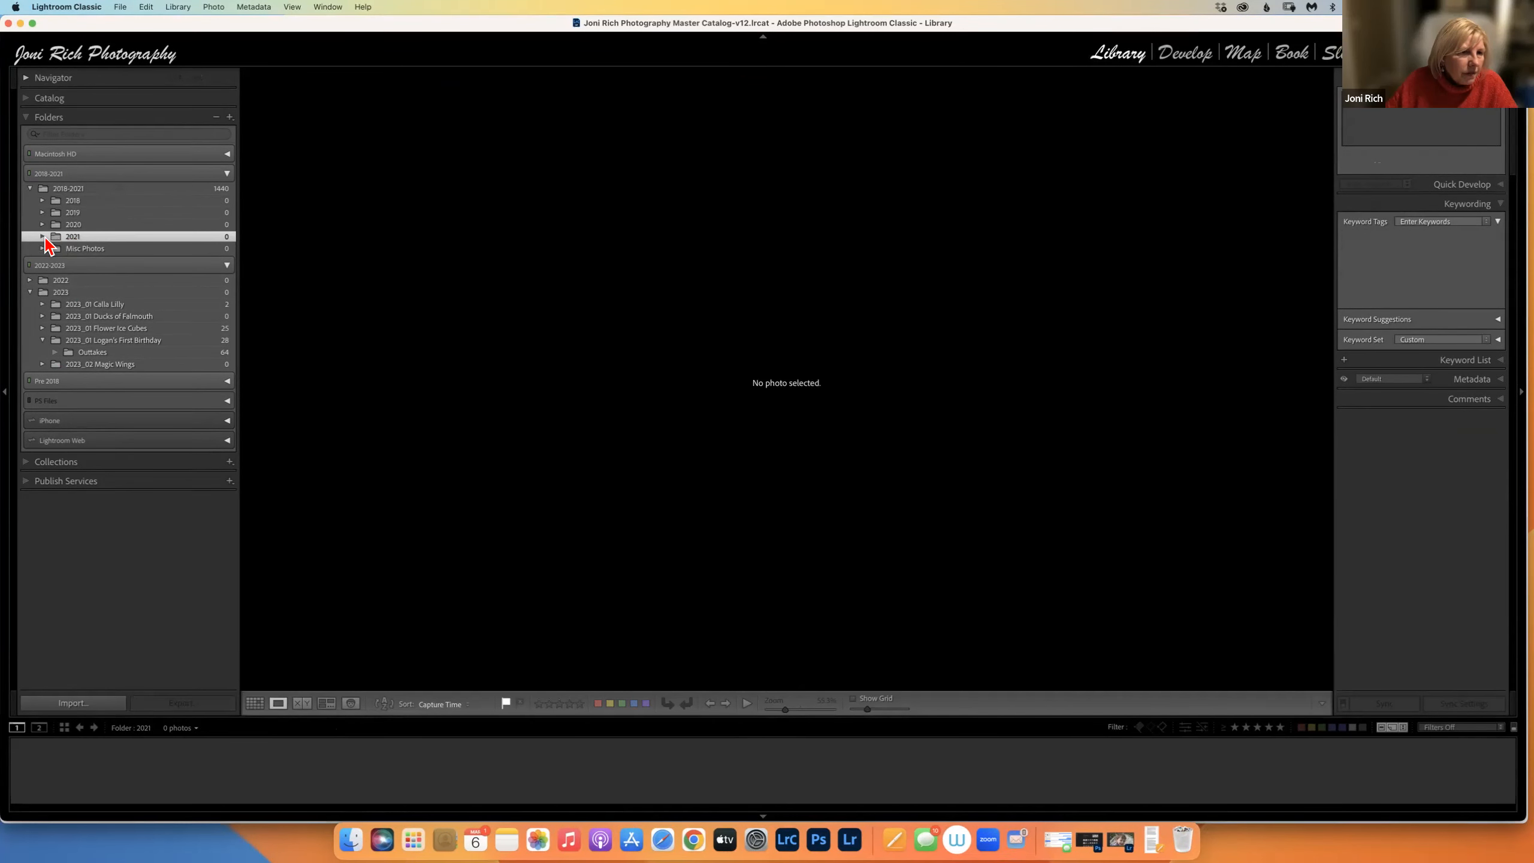
{"action": "left_click", "coordinate": [42, 236]}
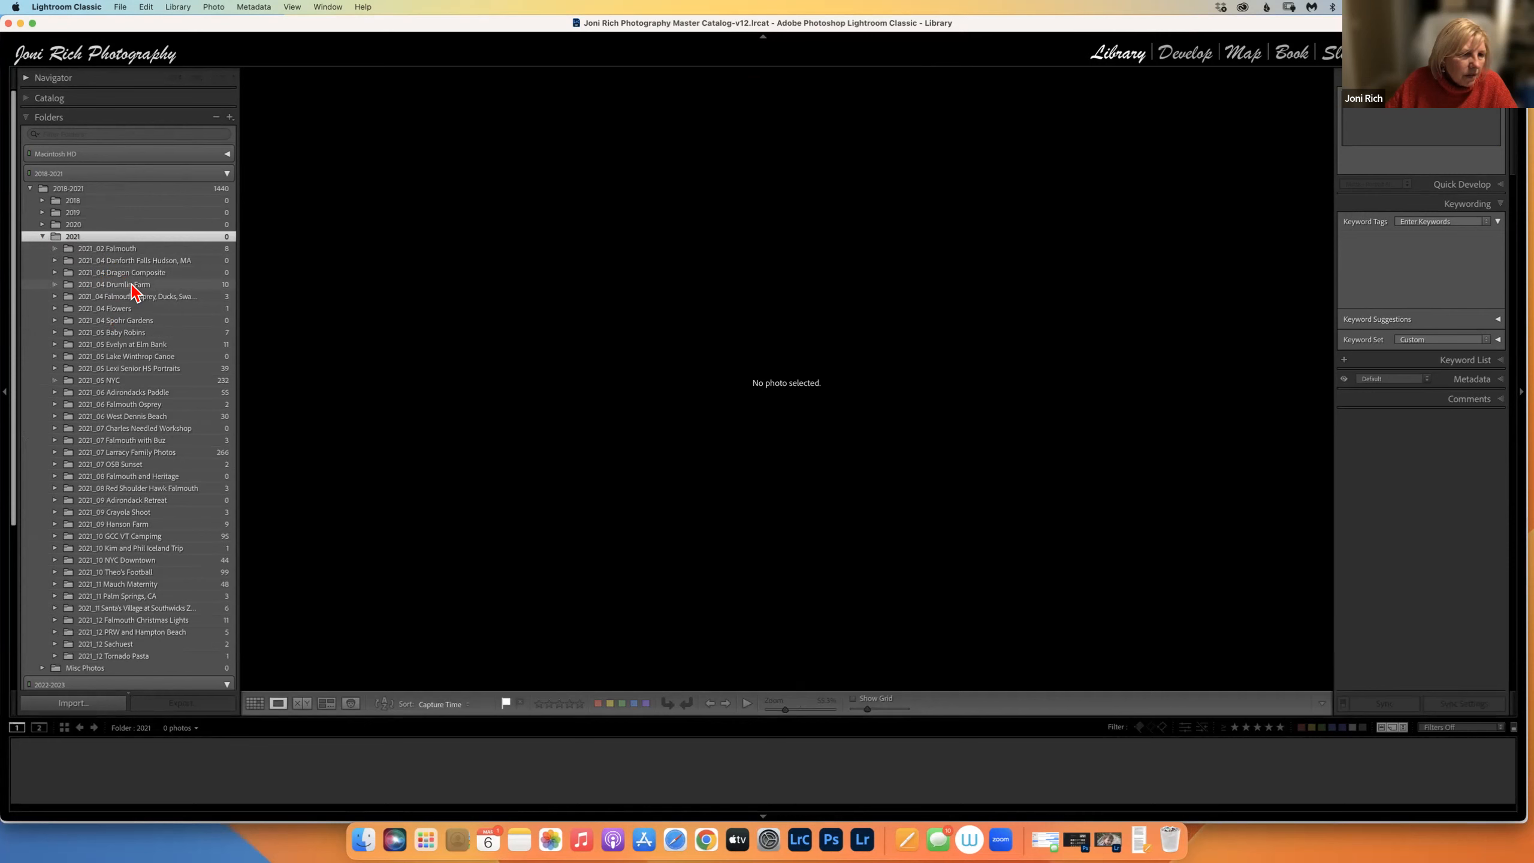
{"action": "left_click", "coordinate": [120, 332]}
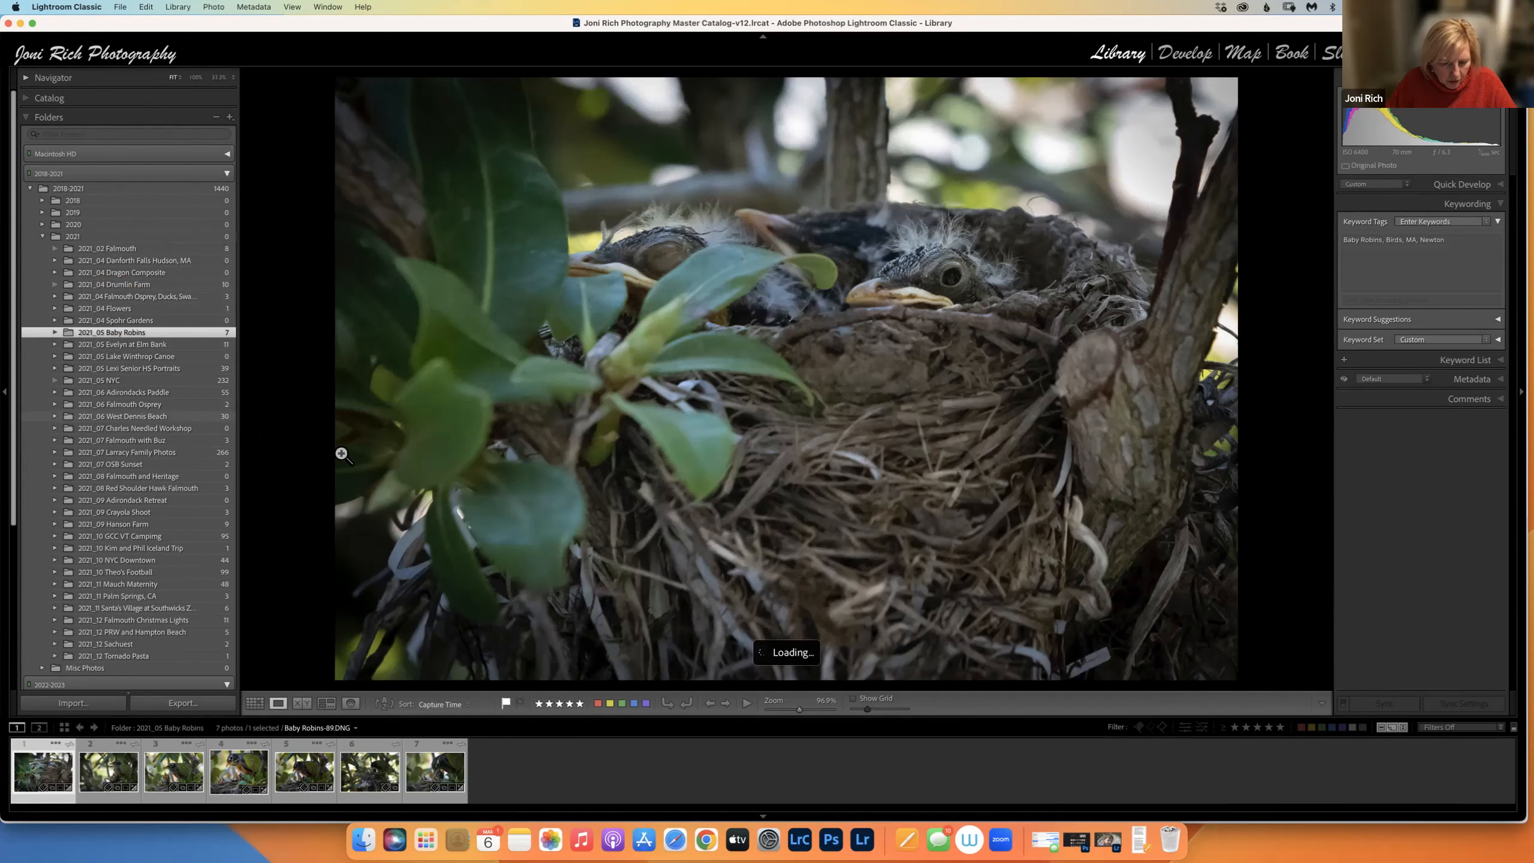
Show the 7 robin photos in Grid view, select them all, and enlarge the thumbnails.
{"action": "key", "text": "g"}
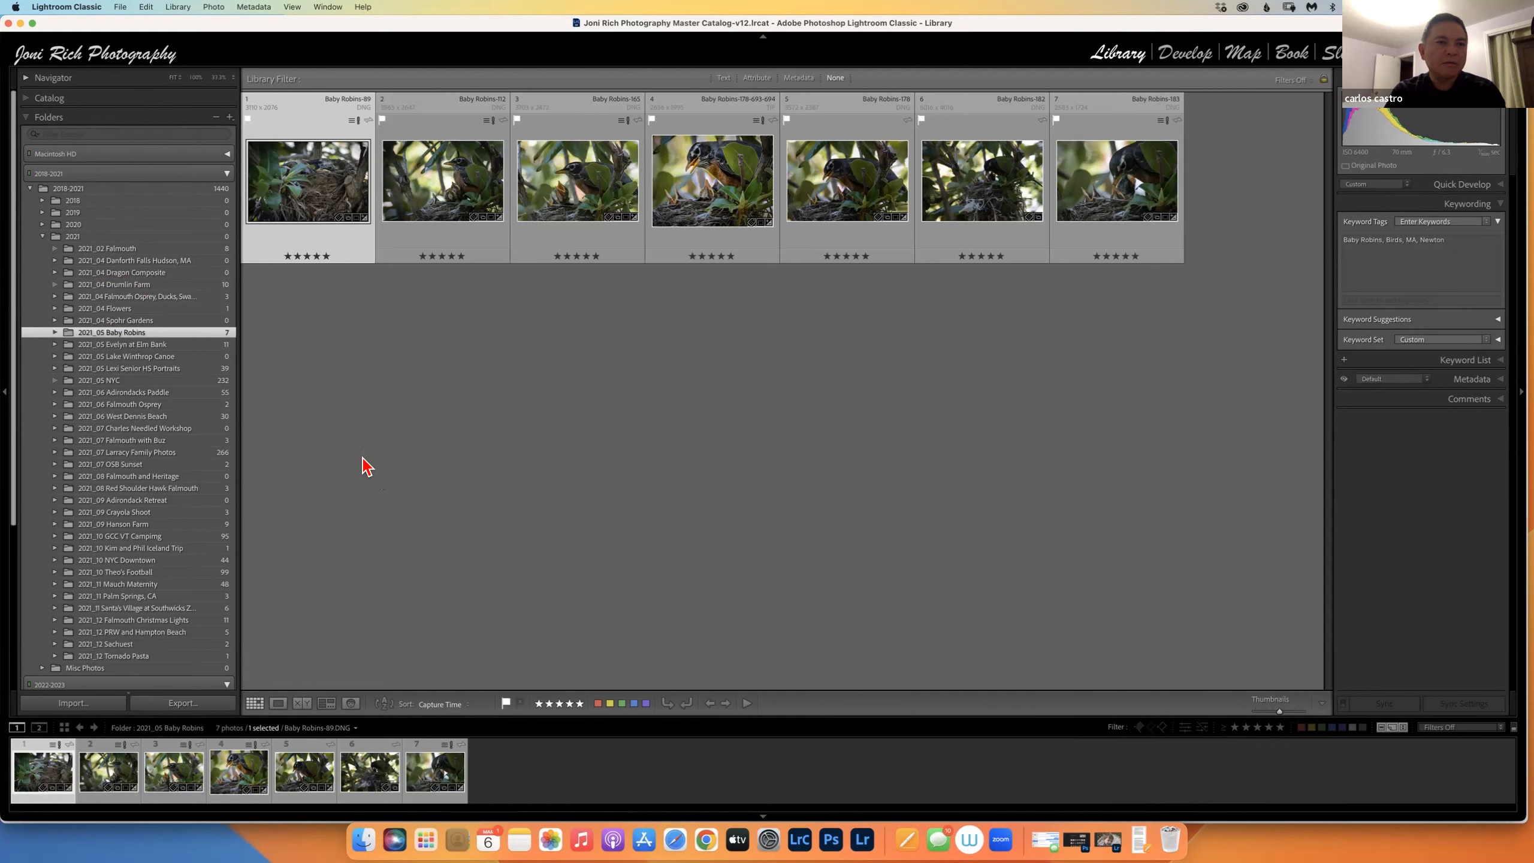
{"action": "key", "text": "super+a"}
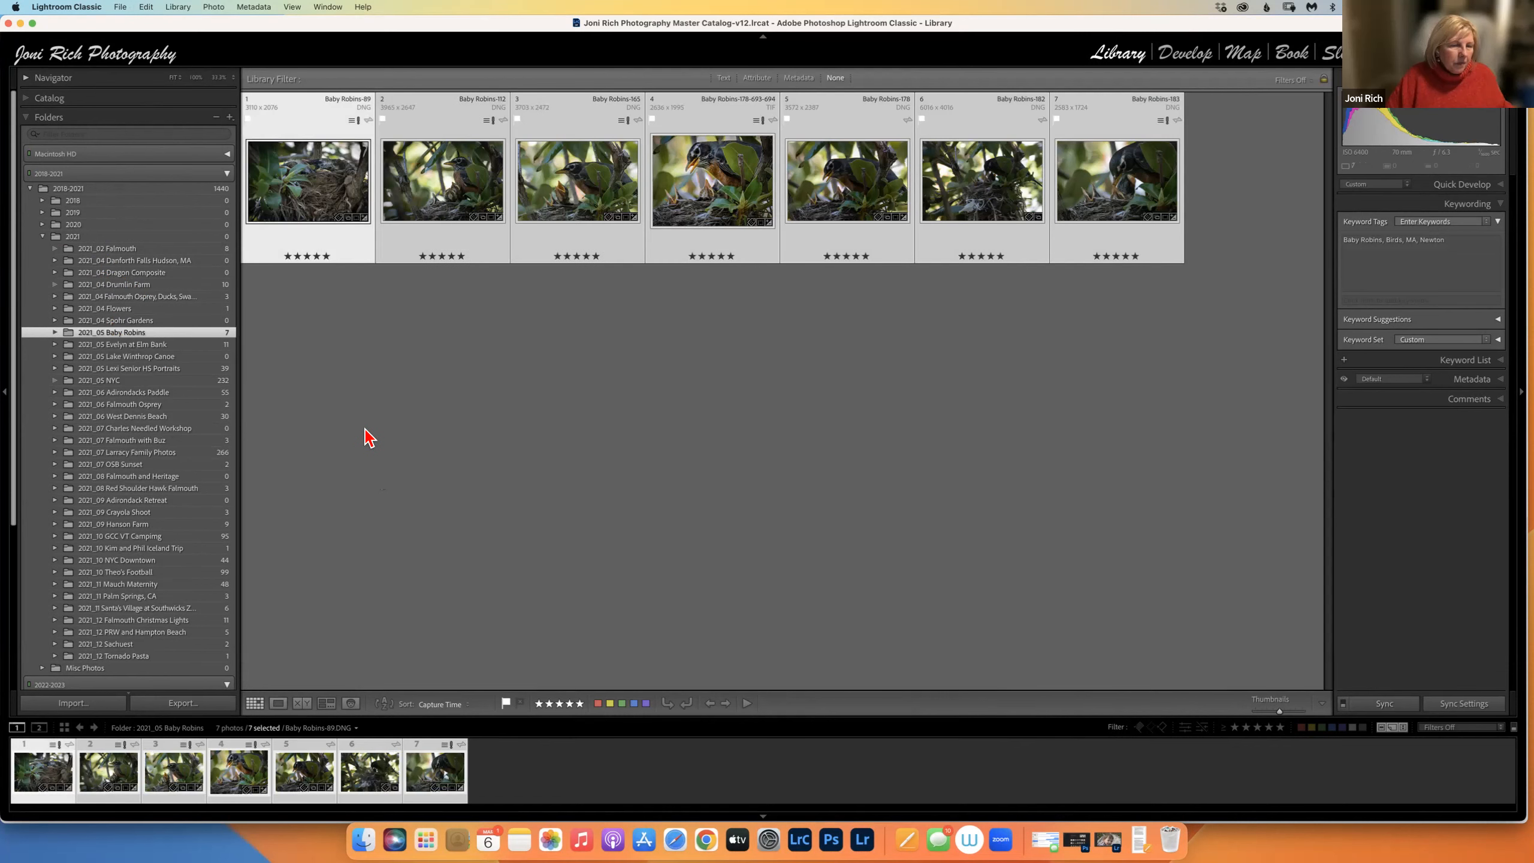
{"action": "key", "text": "="}
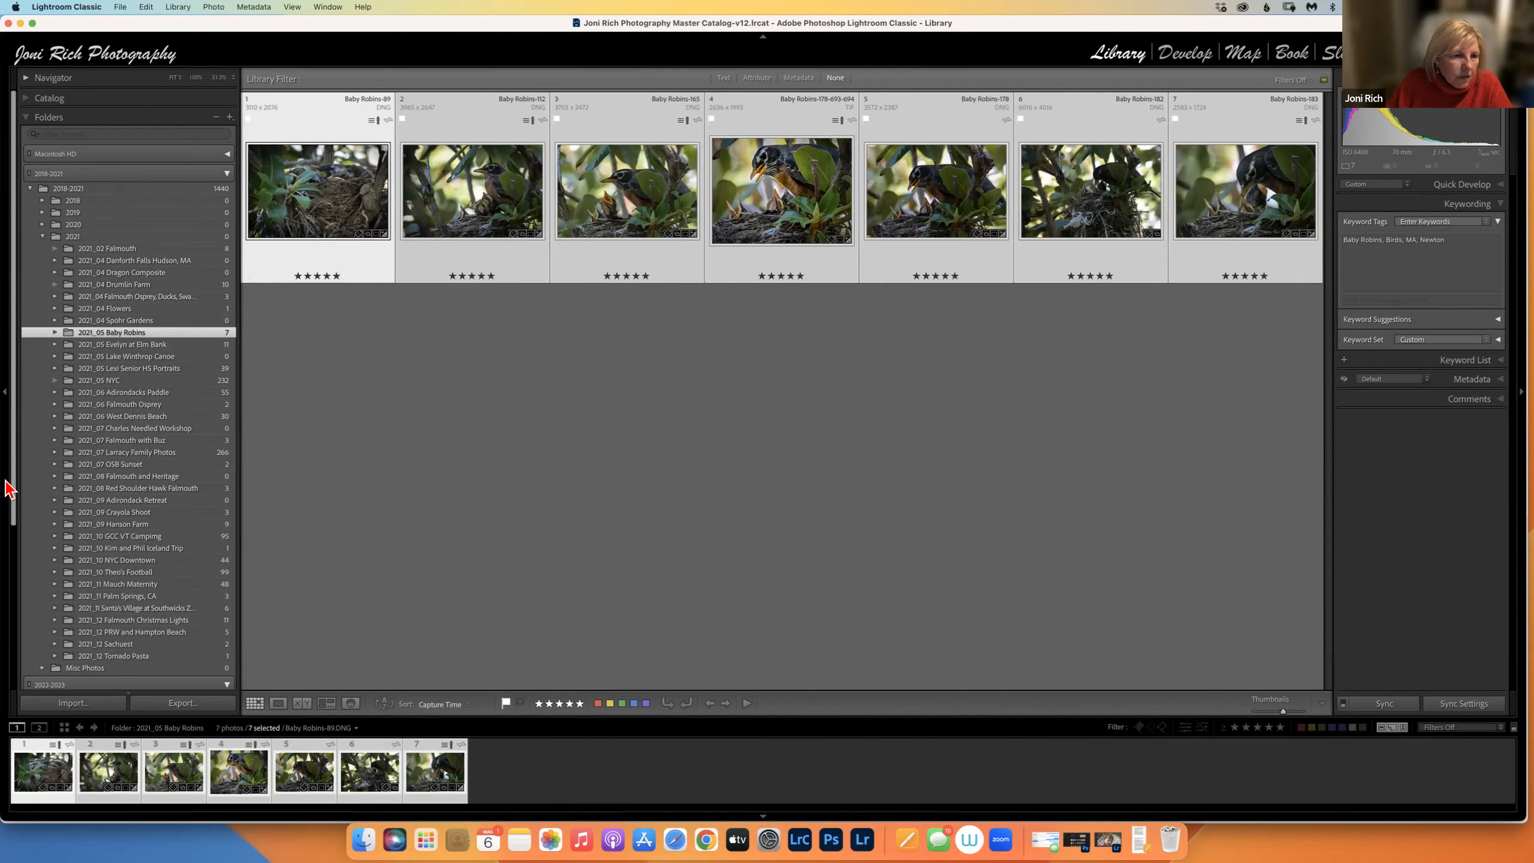
{"action": "scroll", "coordinate": [139, 437], "scroll_direction": "down", "scroll_amount": 5}
From the Collections + menu, create 'Baby Robins' with Include selected photos checked.
{"action": "right_click", "coordinate": [331, 201]}
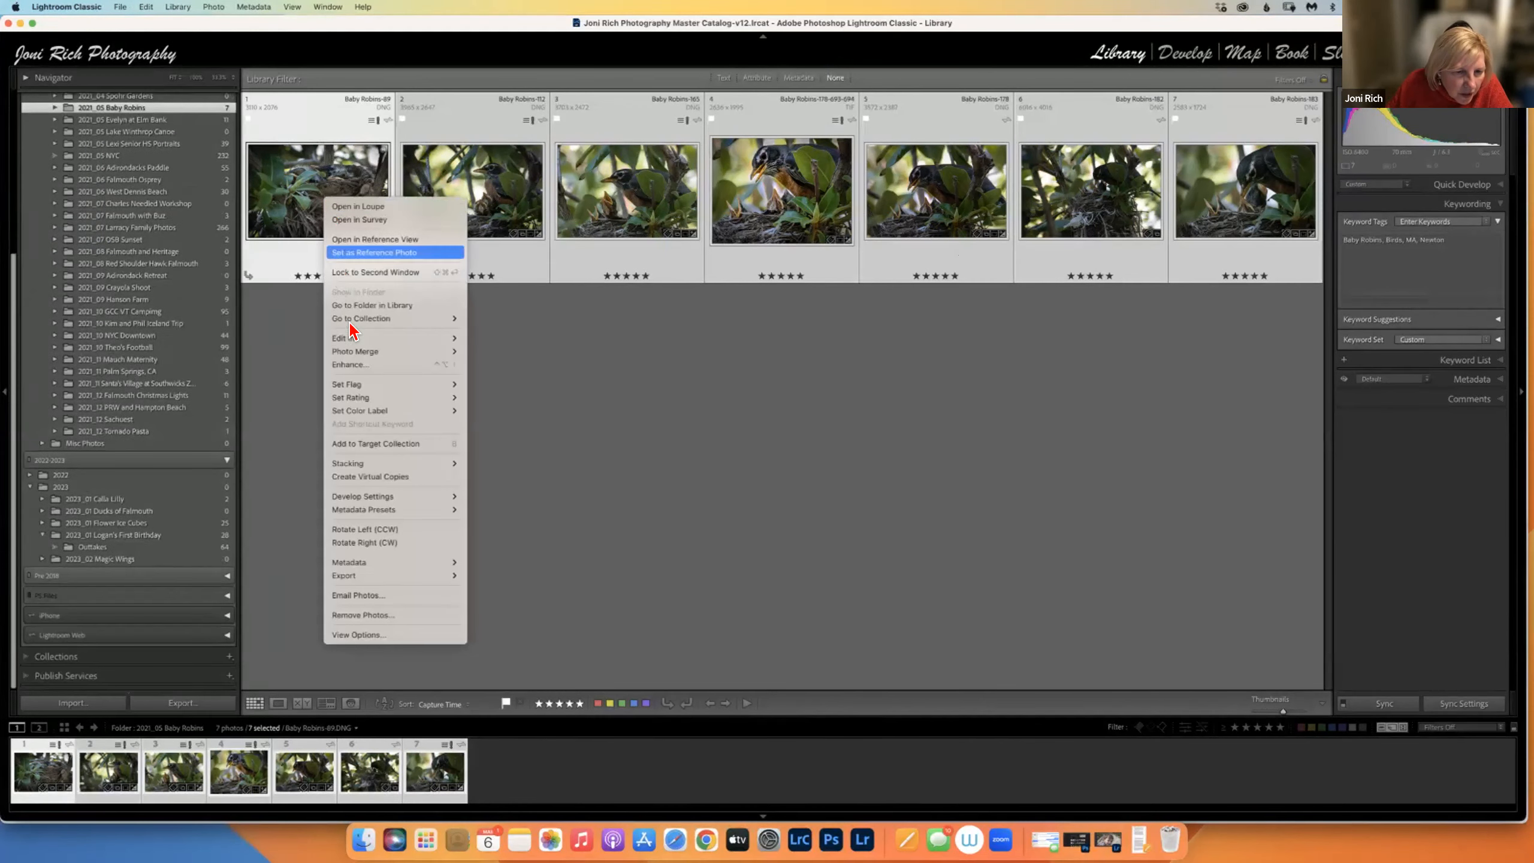
{"action": "left_click", "coordinate": [47, 588]}
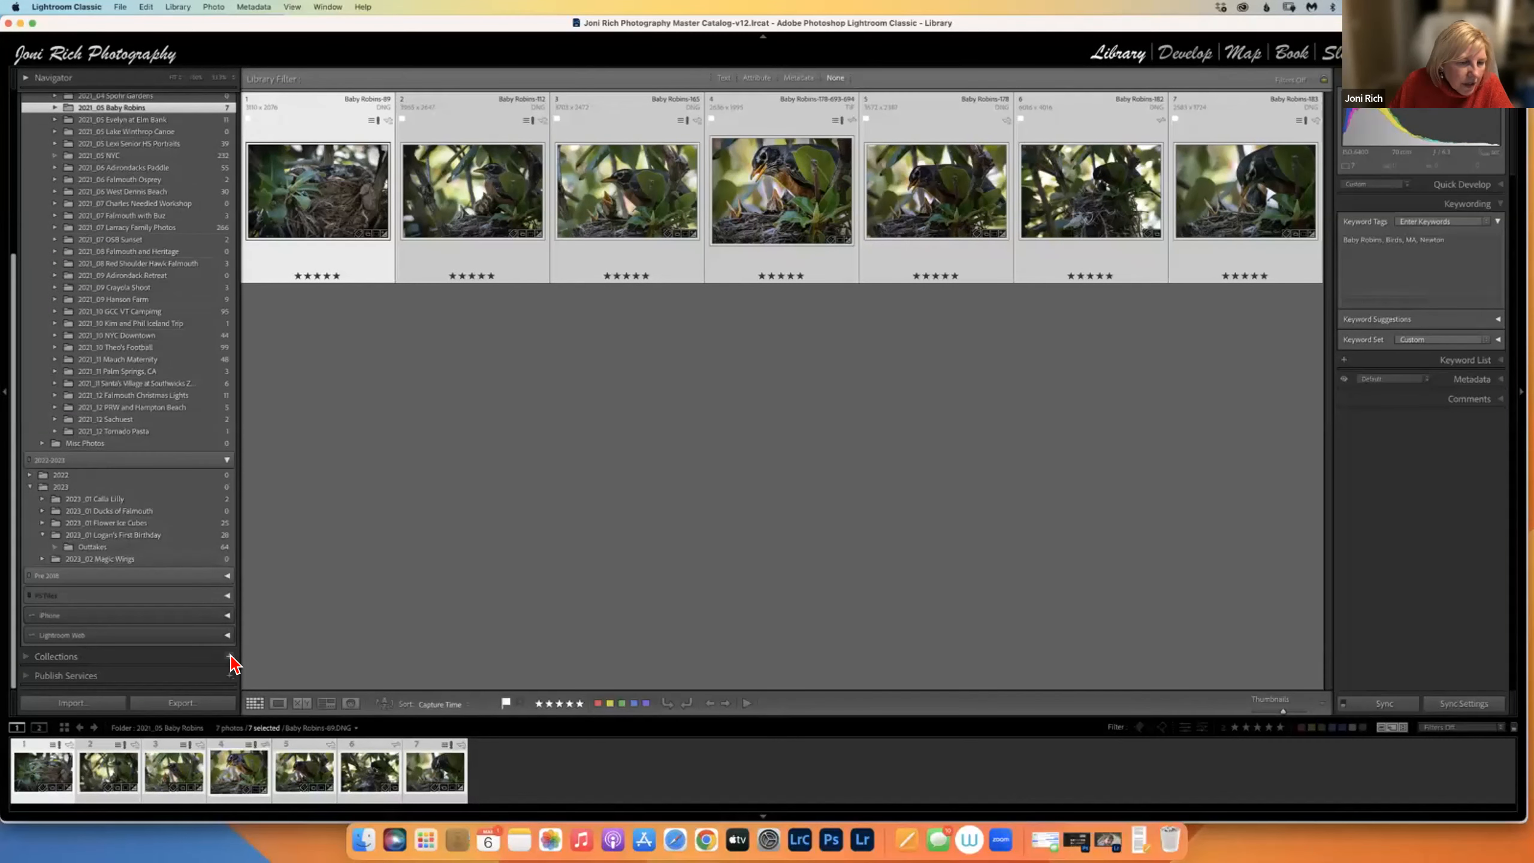
{"action": "left_click", "coordinate": [230, 656]}
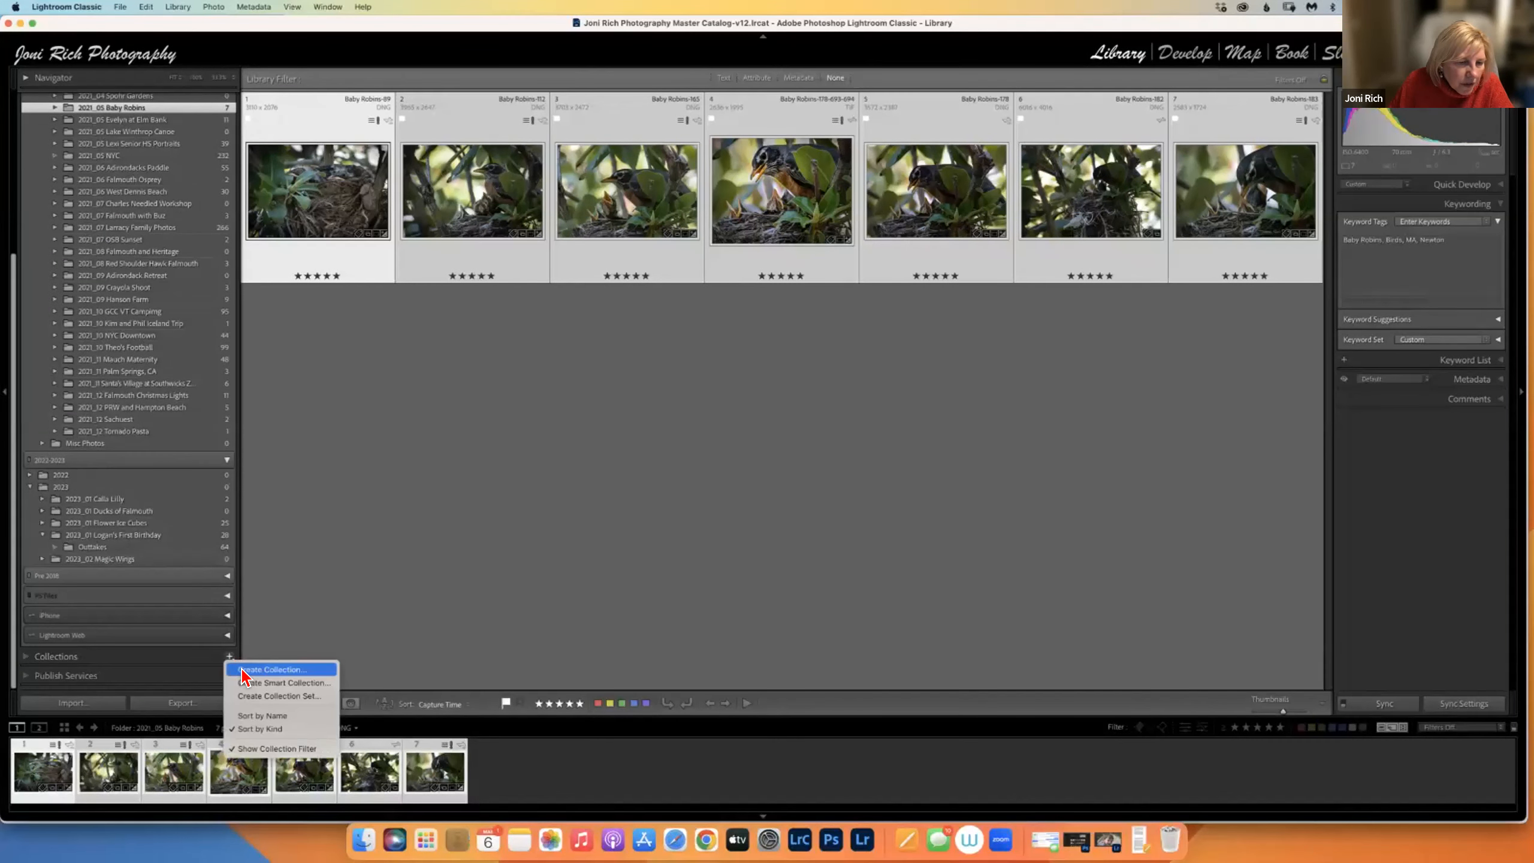
{"action": "left_click", "coordinate": [265, 670]}
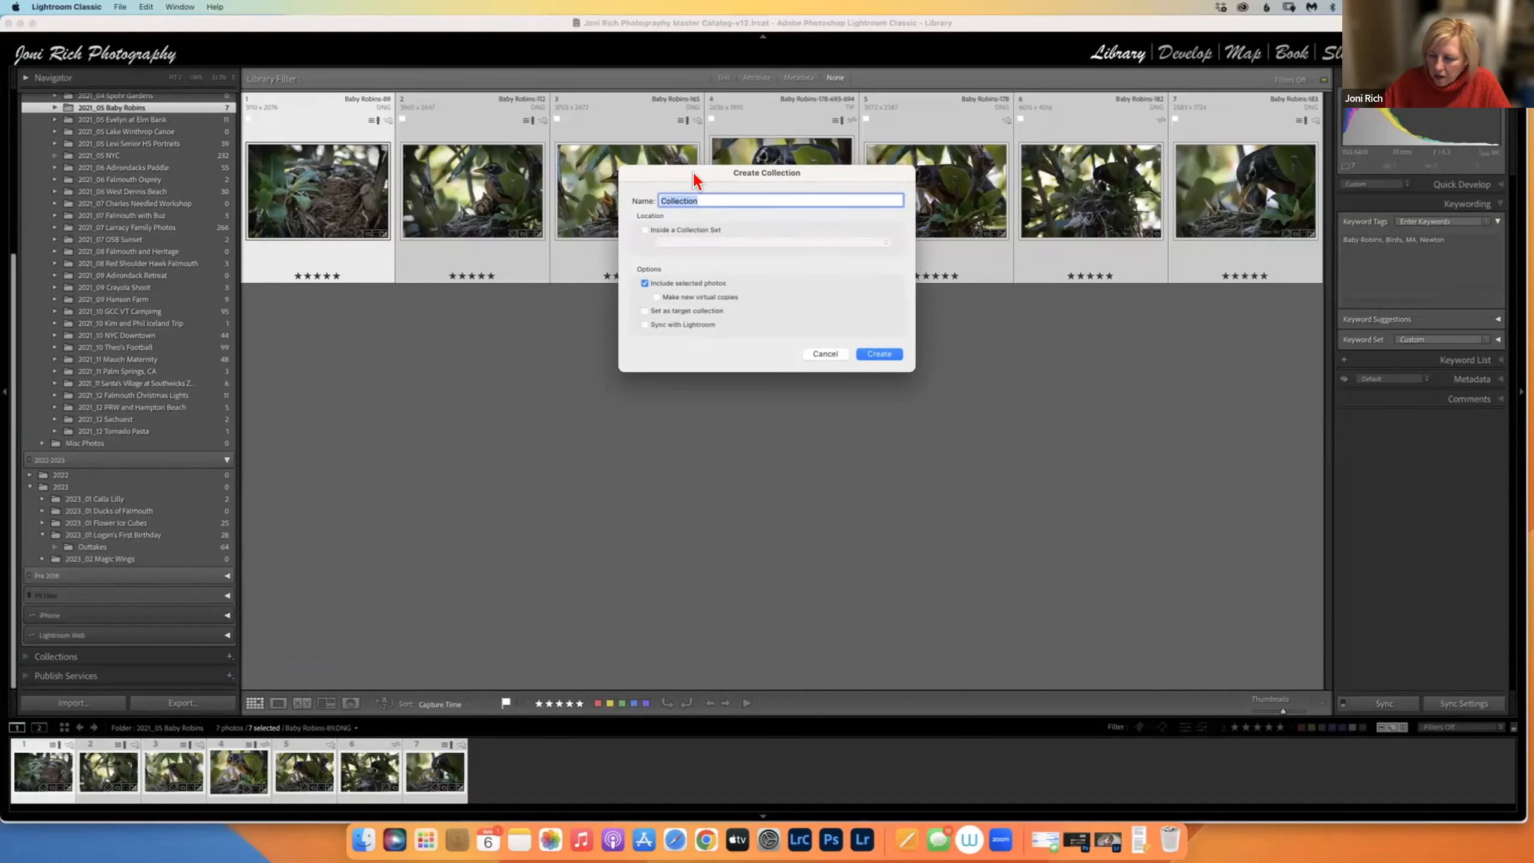
{"action": "type", "text": "Bab"}
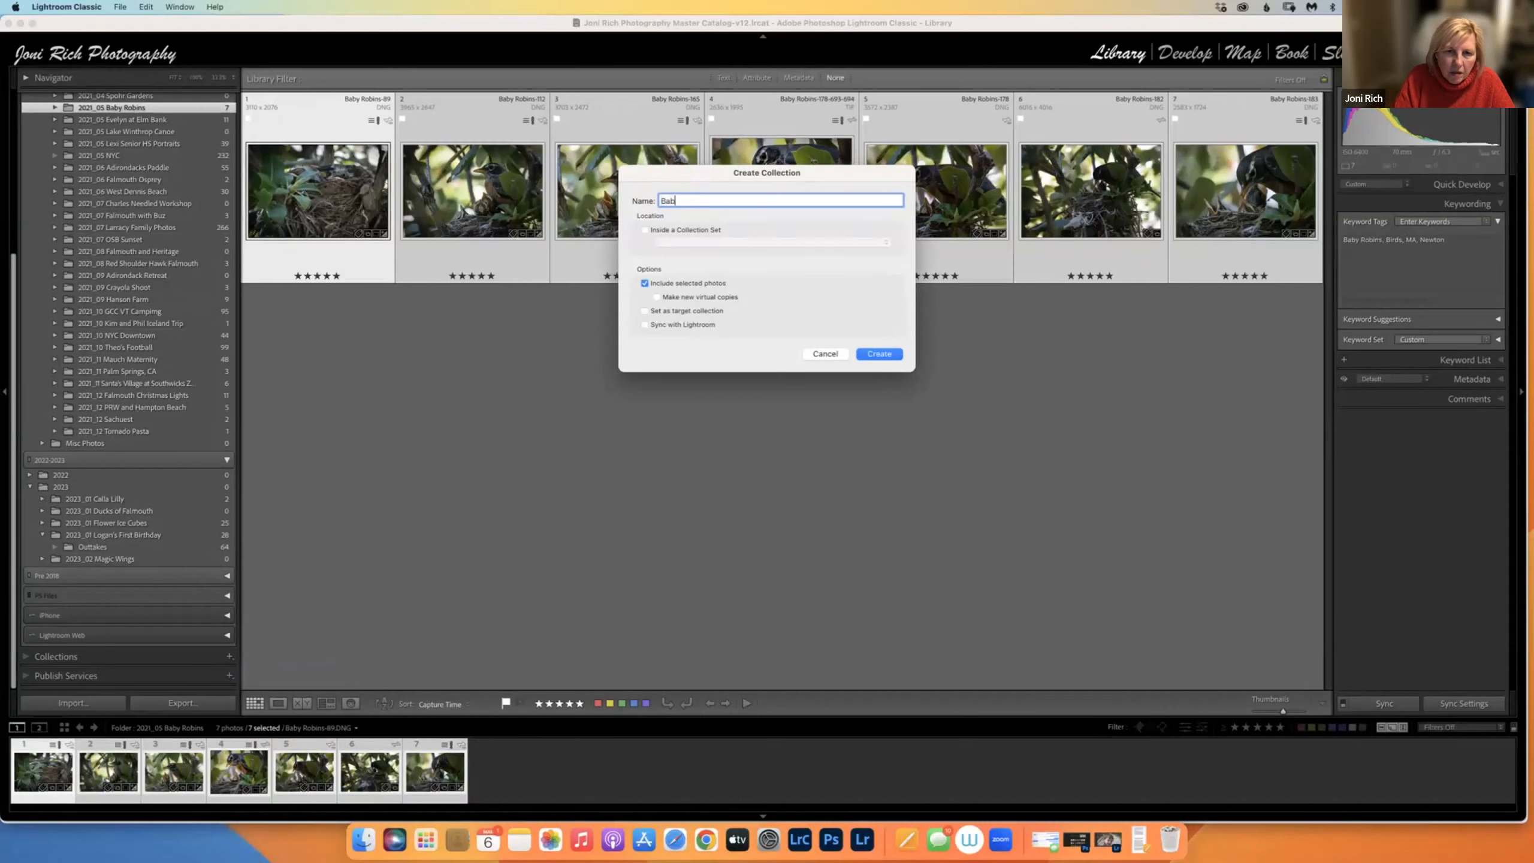
{"action": "type", "text": "y Robins"}
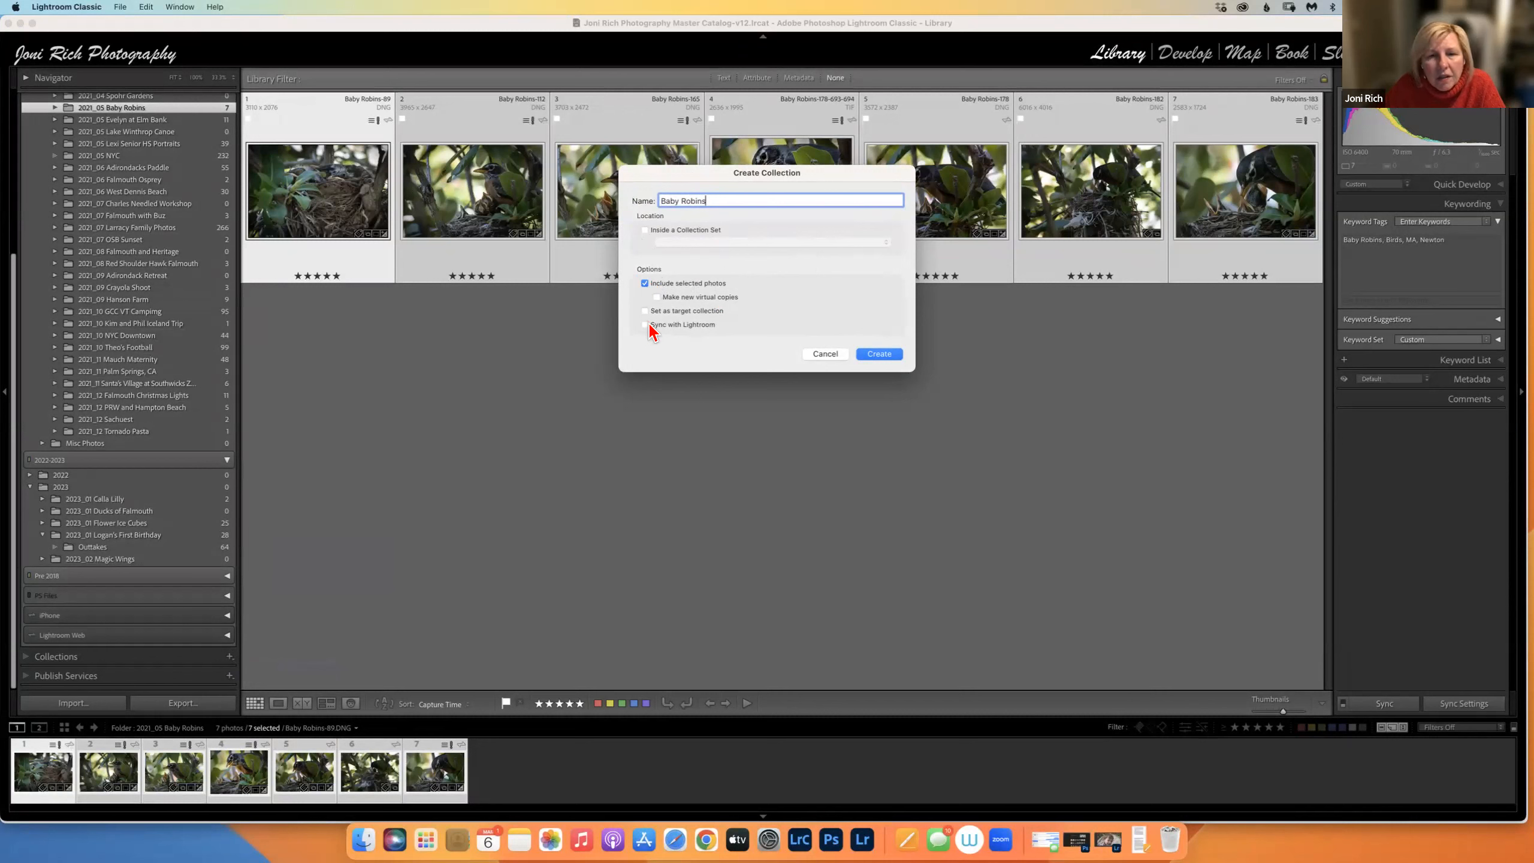
{"action": "left_click", "coordinate": [892, 355]}
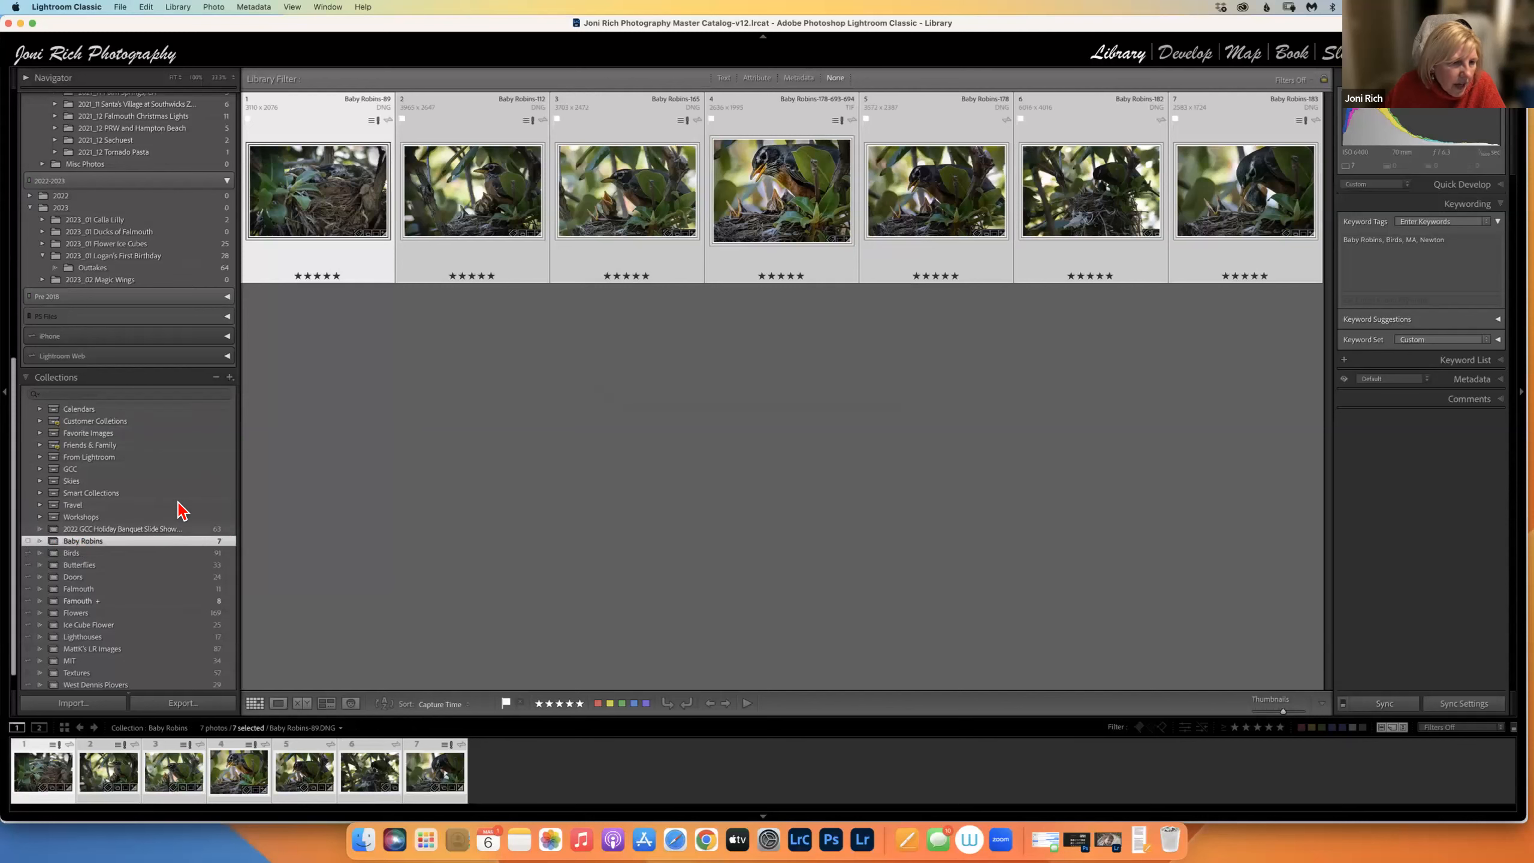
Set Baby Robins as the target collection and turn on its Lightroom sync checkbox.
{"action": "right_click", "coordinate": [144, 546]}
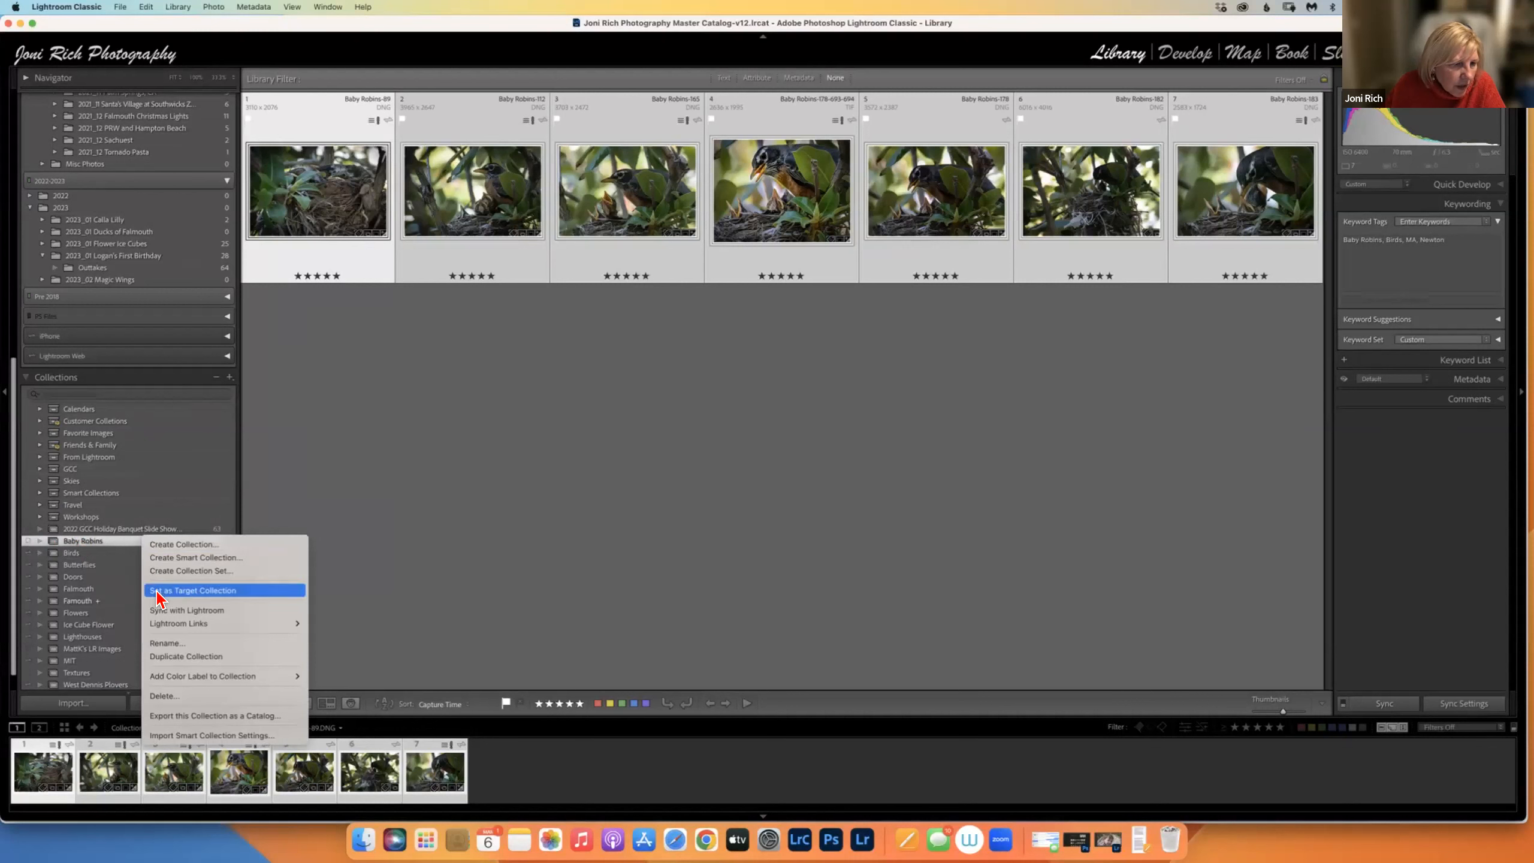
{"action": "left_click", "coordinate": [181, 591]}
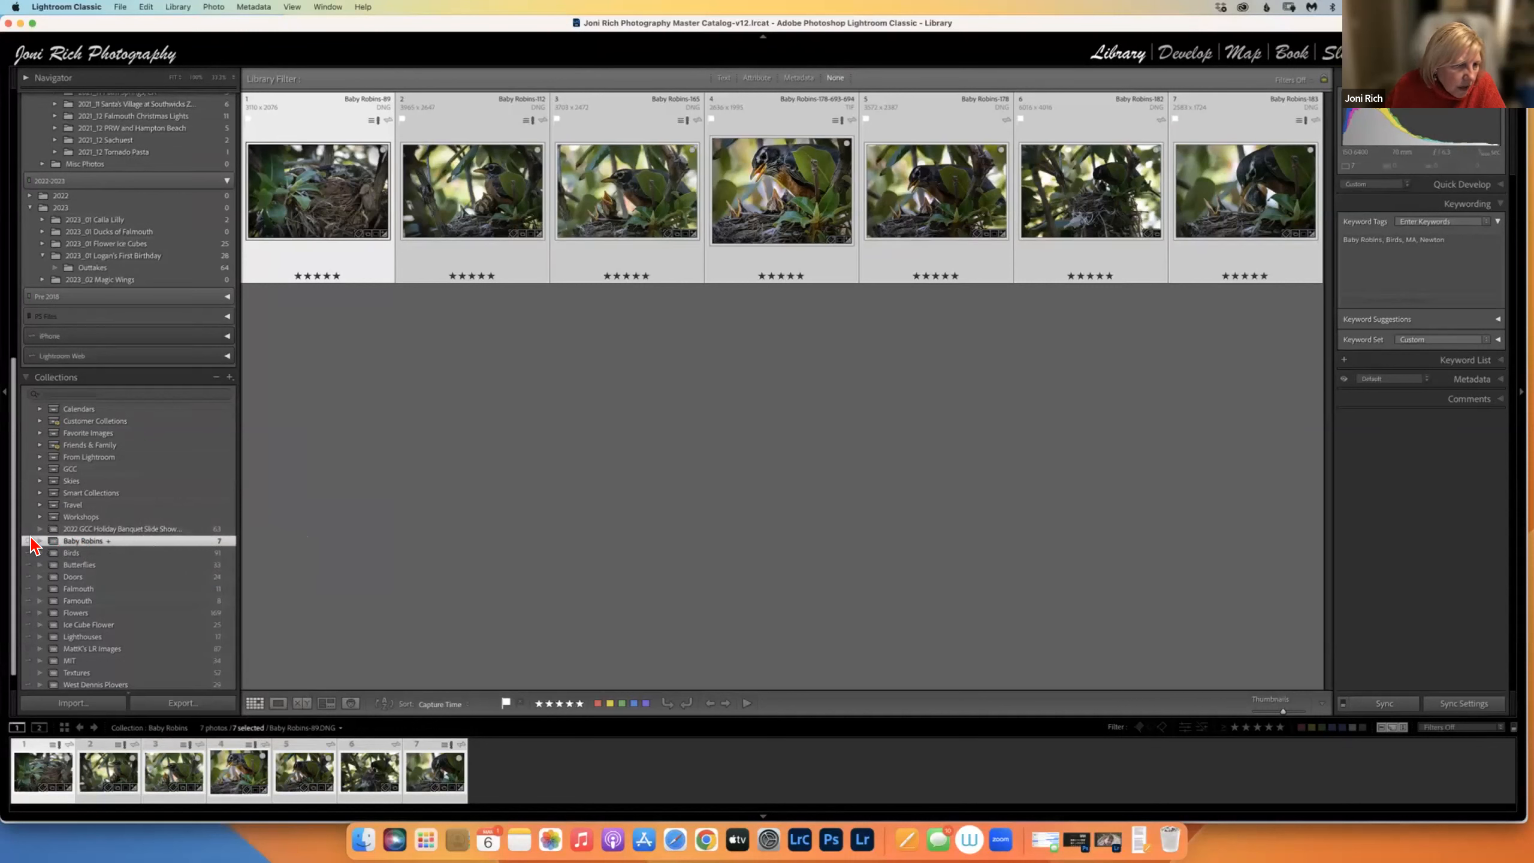
{"action": "left_click", "coordinate": [27, 541]}
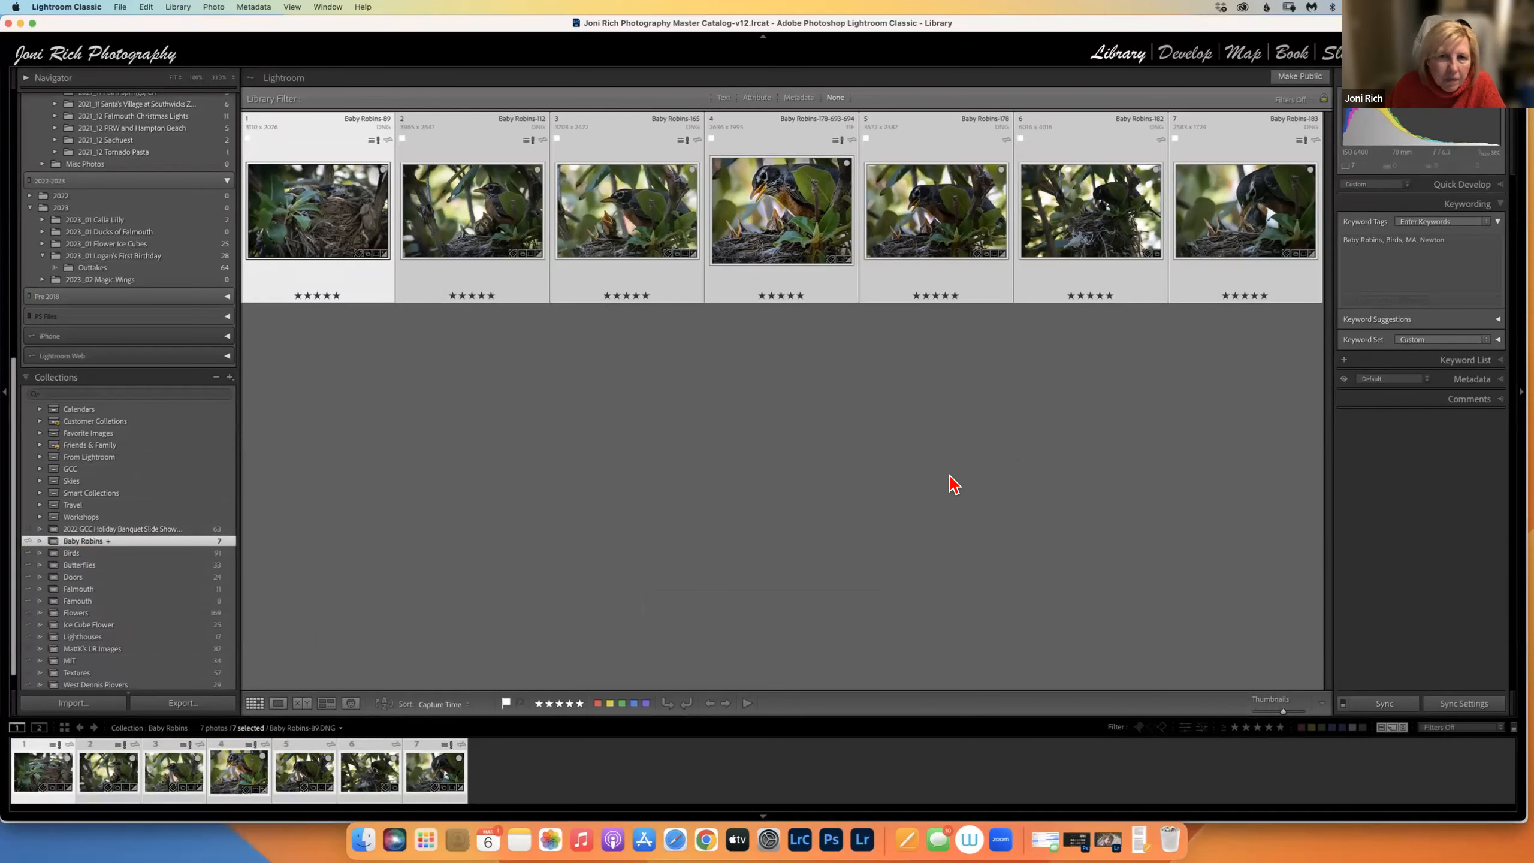
{"action": "right_click", "coordinate": [147, 548]}
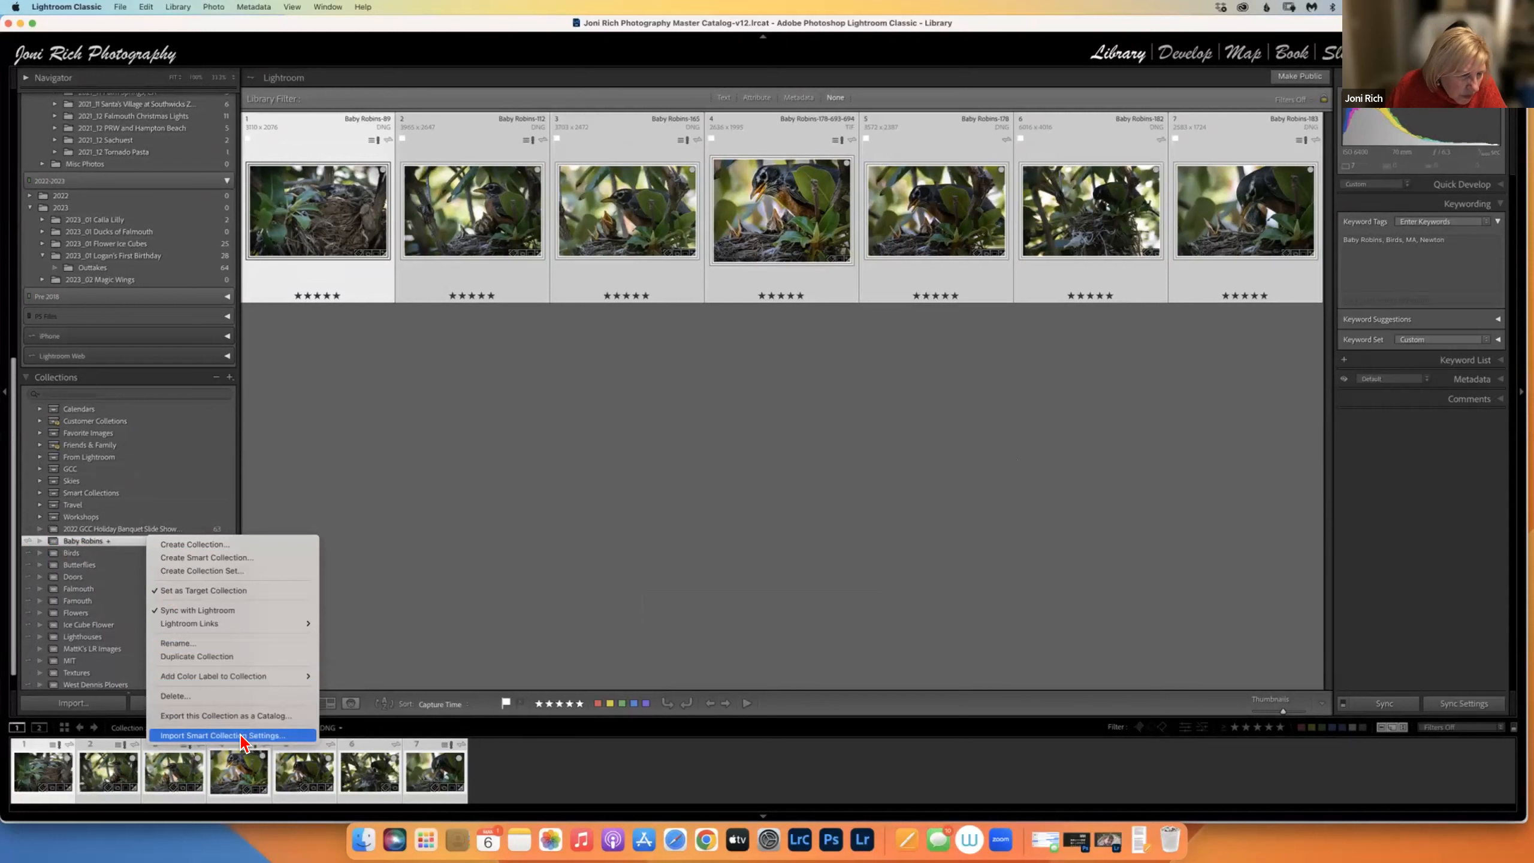
Remove the Baby Robins collection with the – button and confirm Delete, keeping its photos.
{"action": "left_click", "coordinate": [419, 466]}
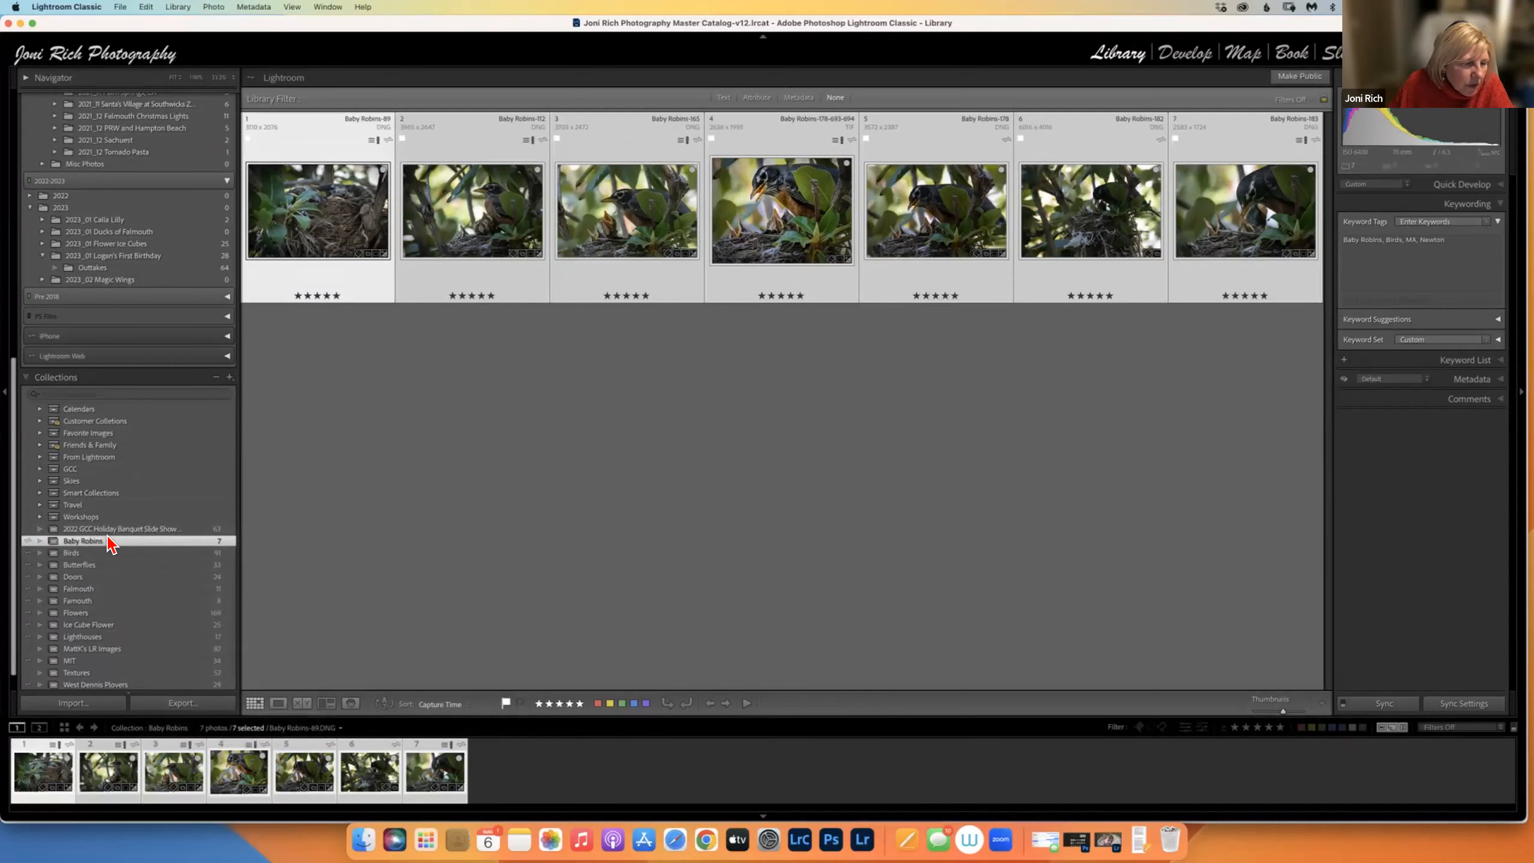
{"action": "right_click", "coordinate": [188, 540]}
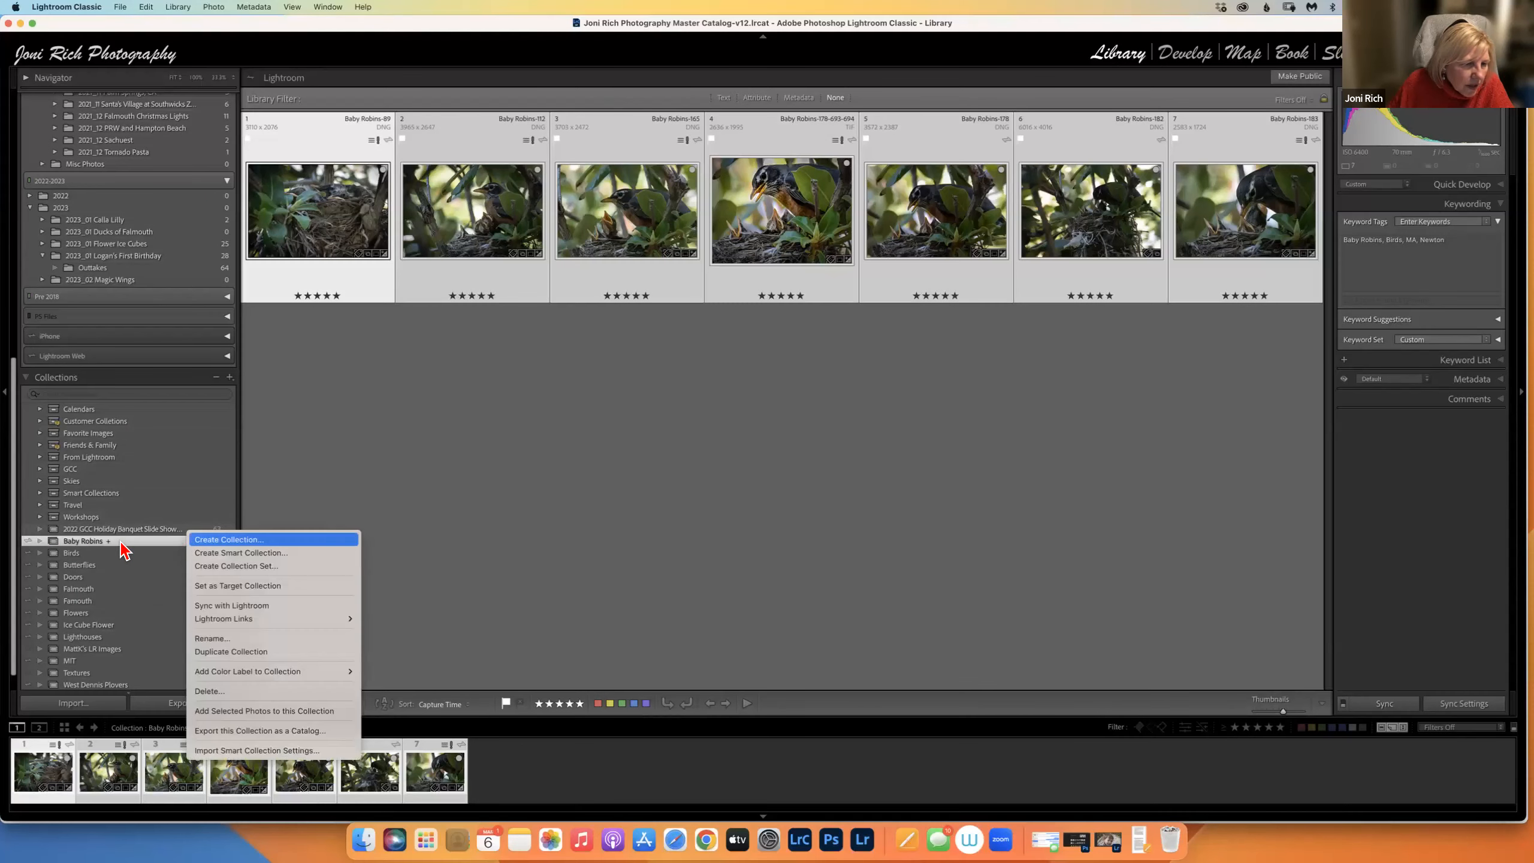
{"action": "left_click", "coordinate": [199, 538]}
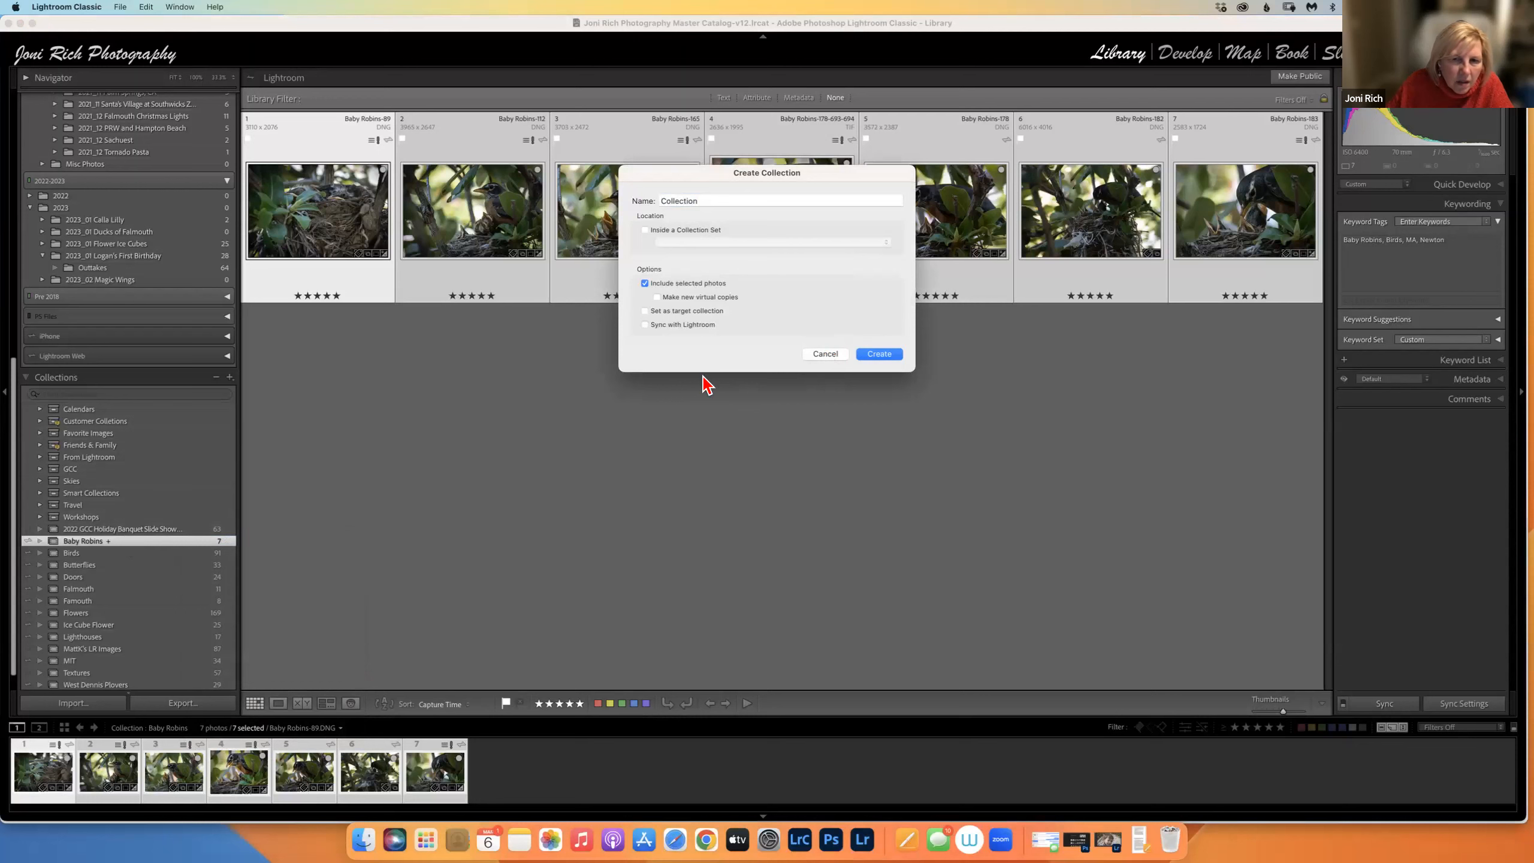
{"action": "left_click", "coordinate": [823, 354]}
{"action": "right_click", "coordinate": [164, 535]}
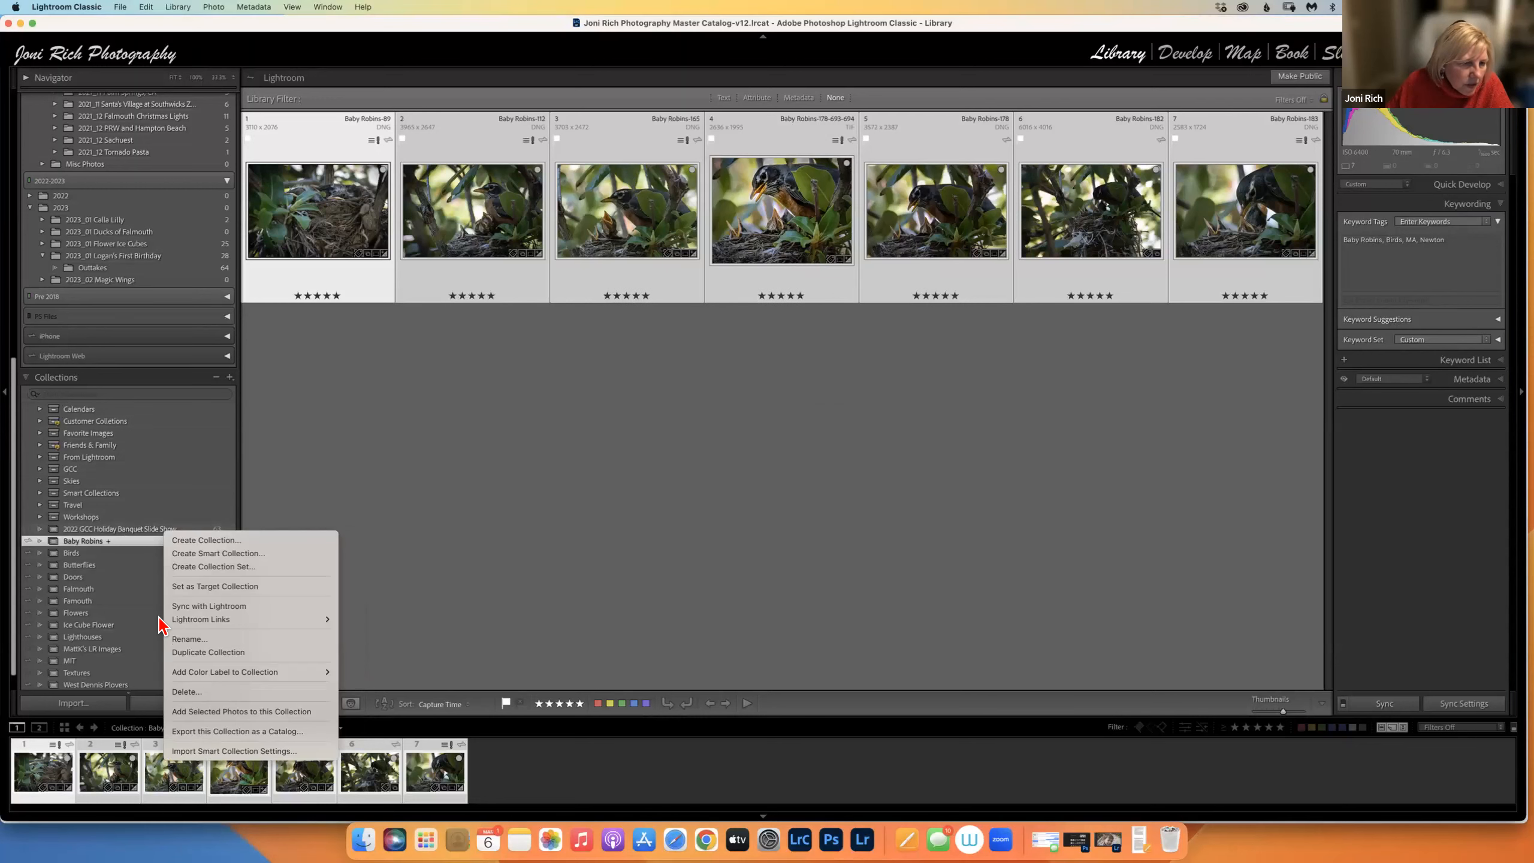
{"action": "left_click", "coordinate": [308, 397]}
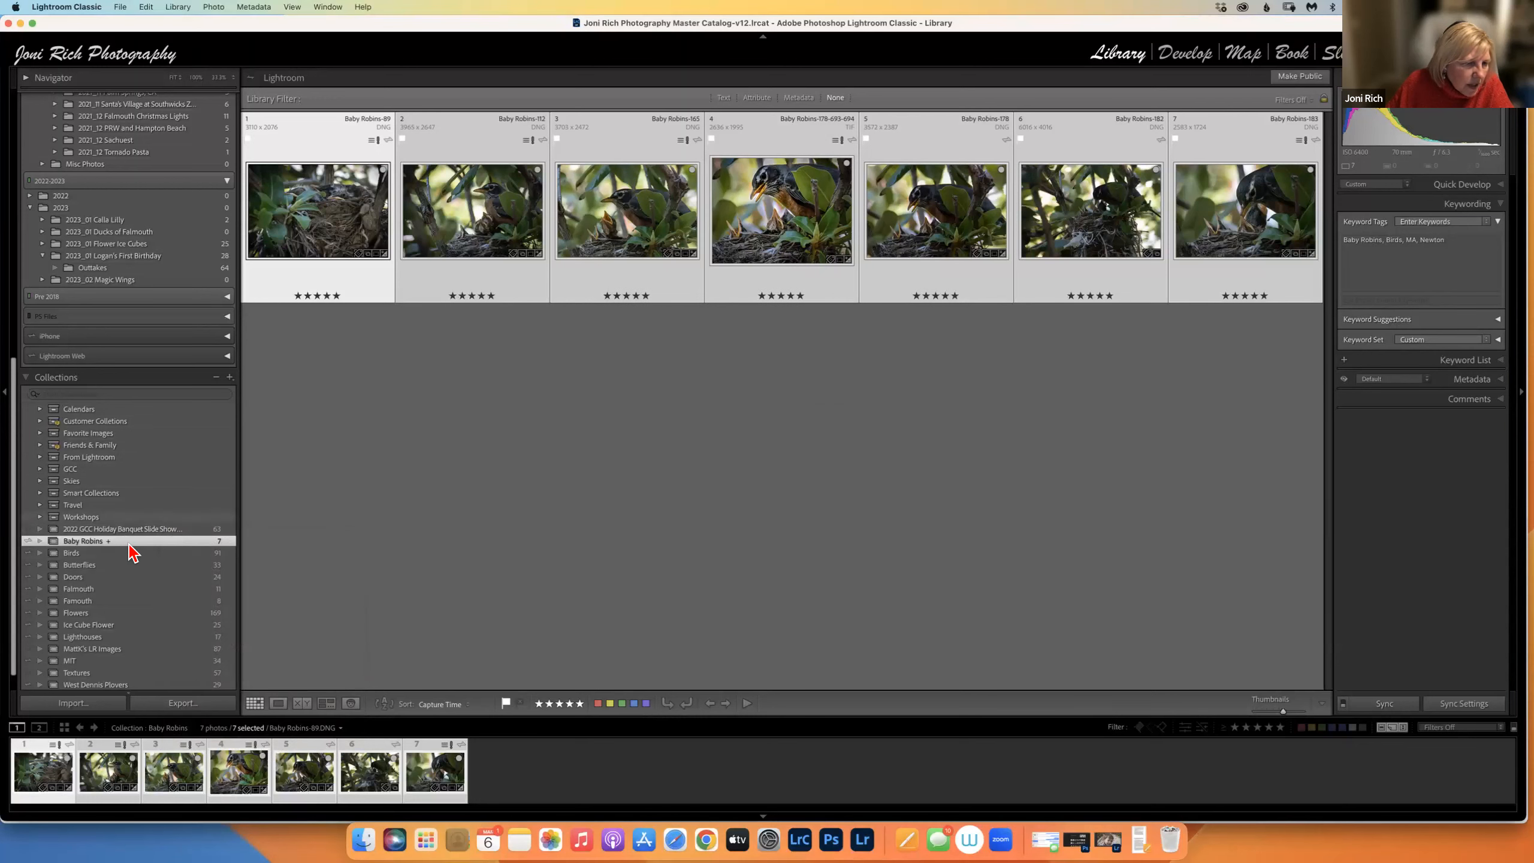
{"action": "left_click", "coordinate": [216, 377]}
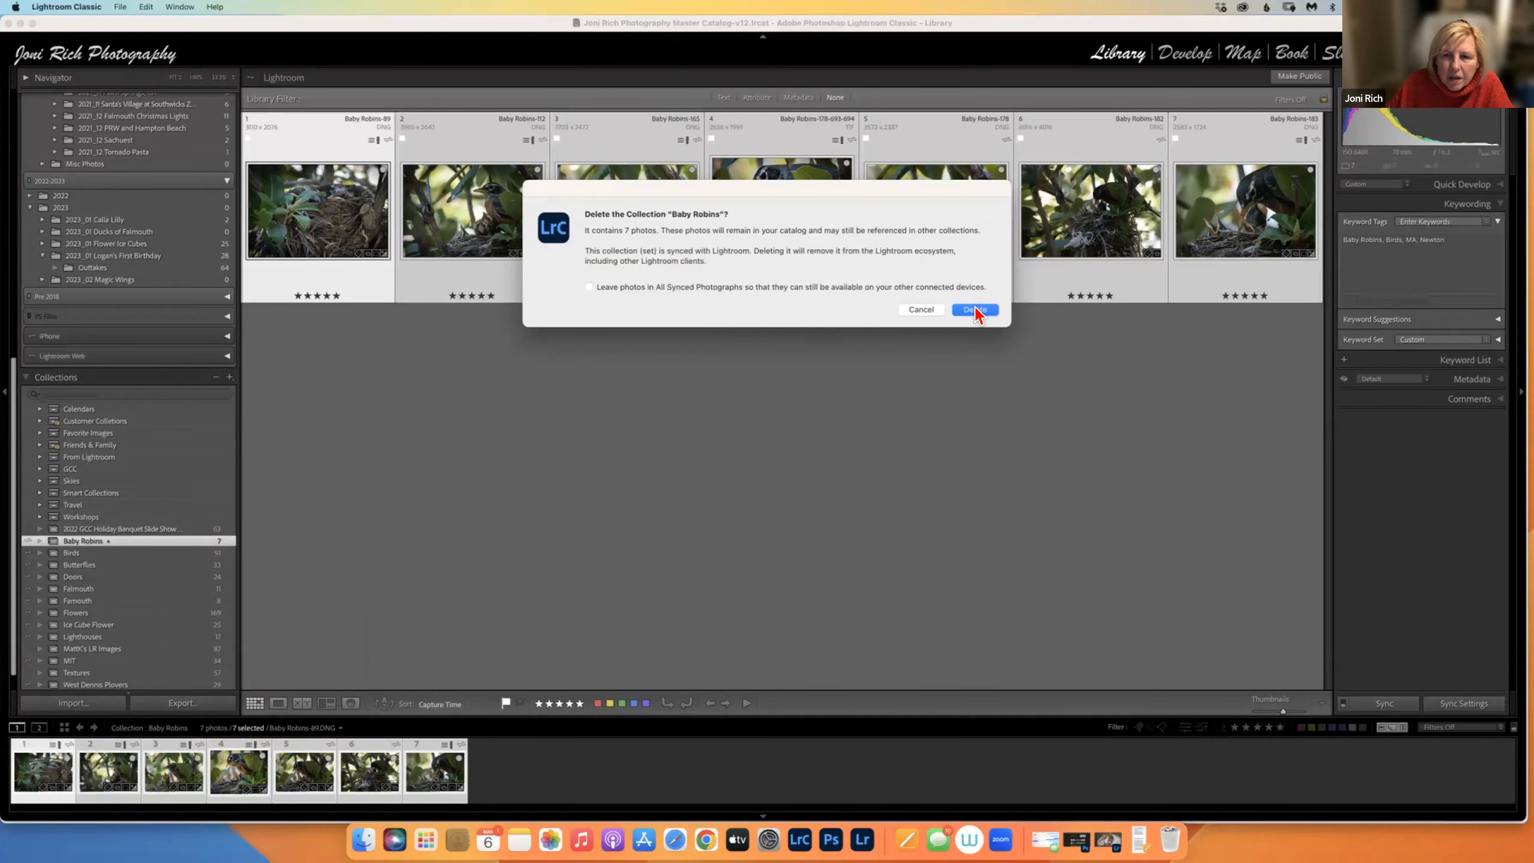
{"action": "left_click", "coordinate": [976, 310]}
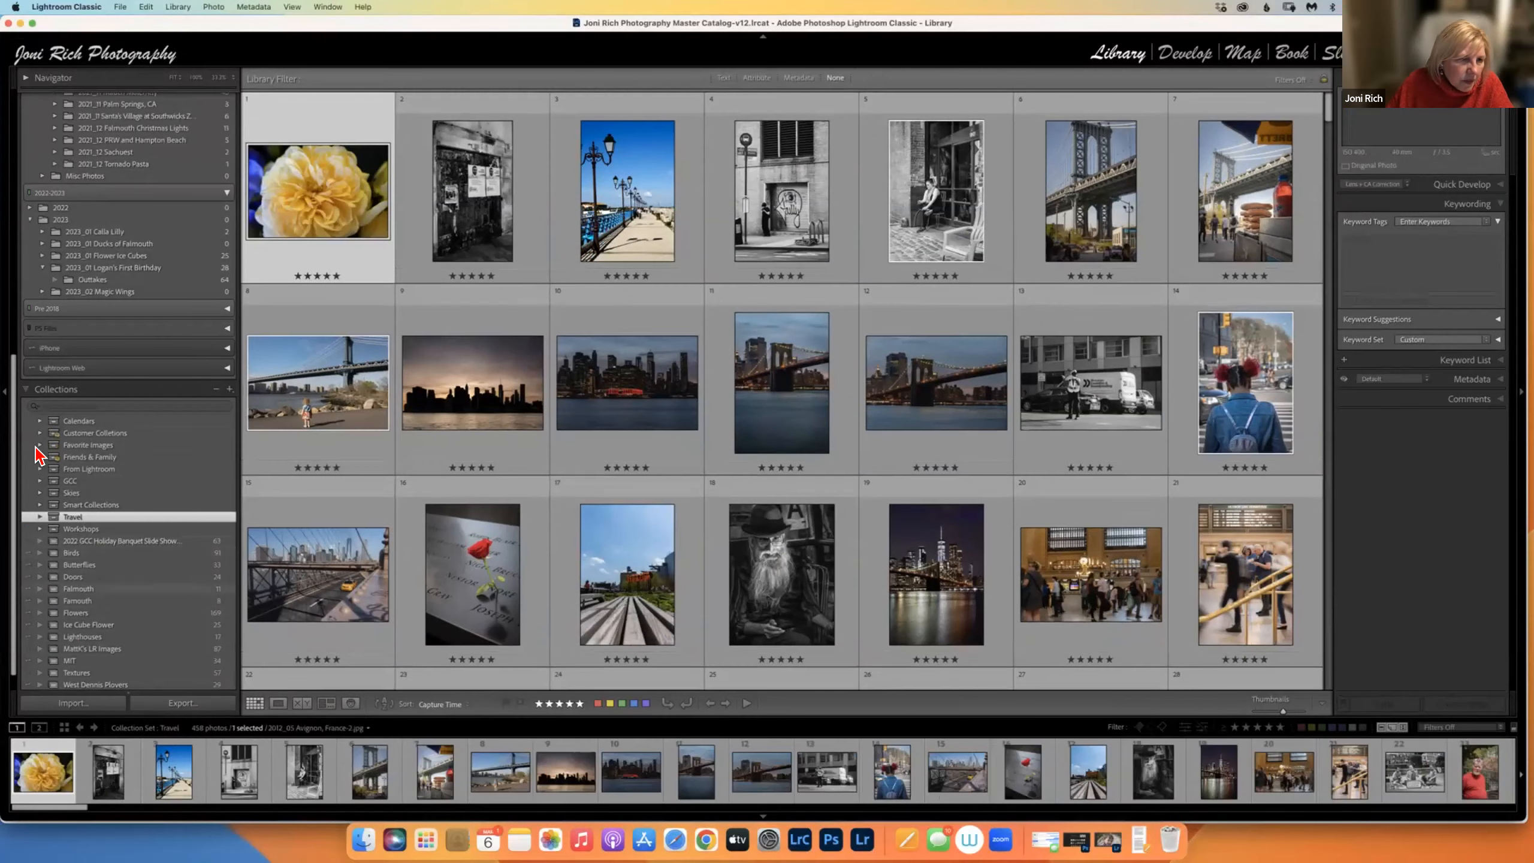
Switch grid cells to show file details and reopen the 2021_05 Baby Robins folder.
{"action": "left_click_drag", "start_coordinate": [13, 360], "coordinate": [7, 121]}
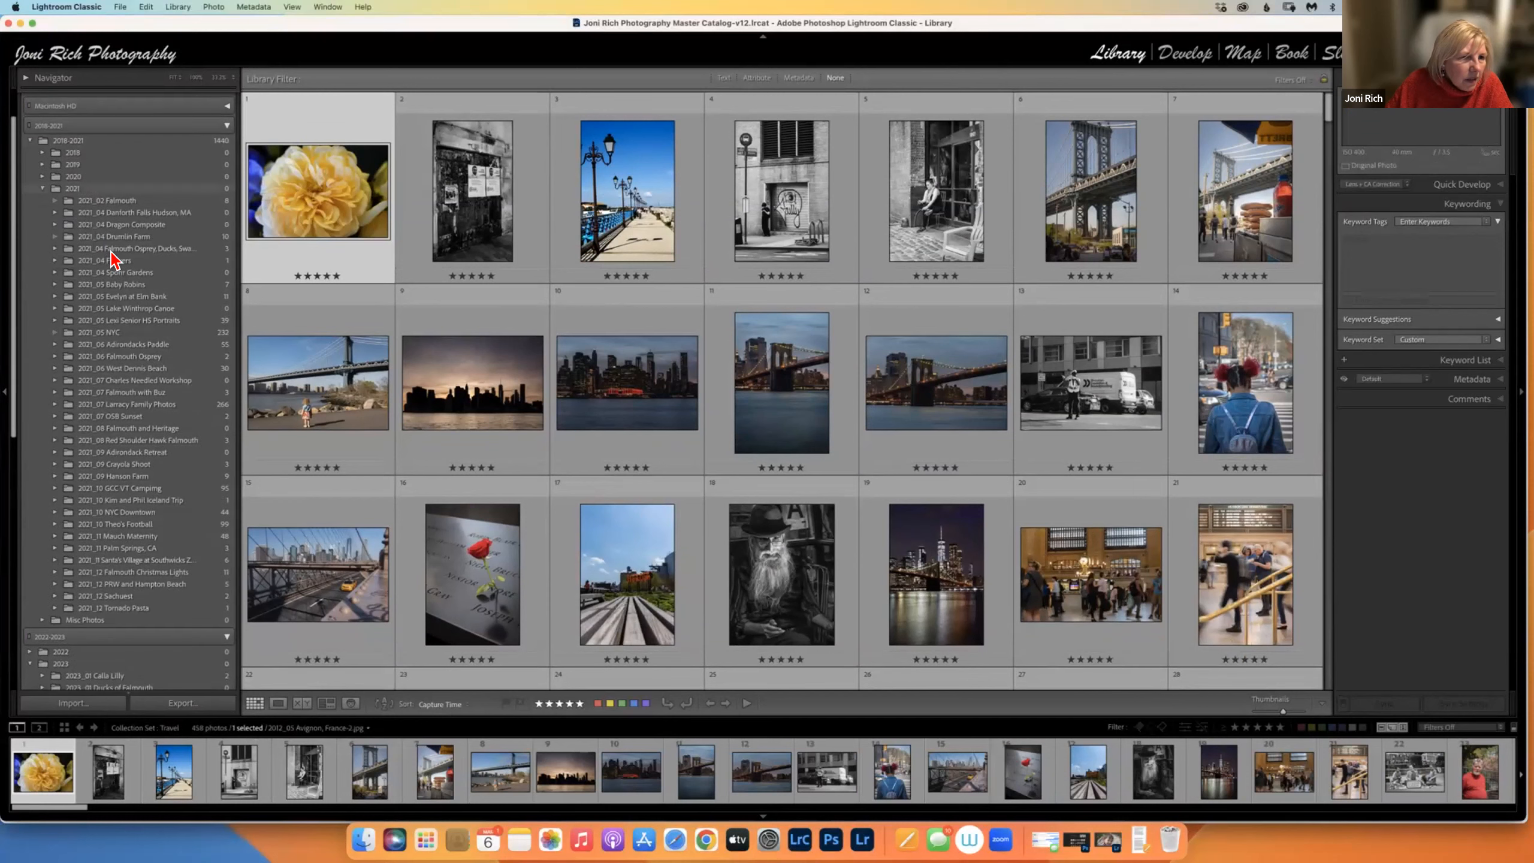
{"action": "key", "text": "j"}
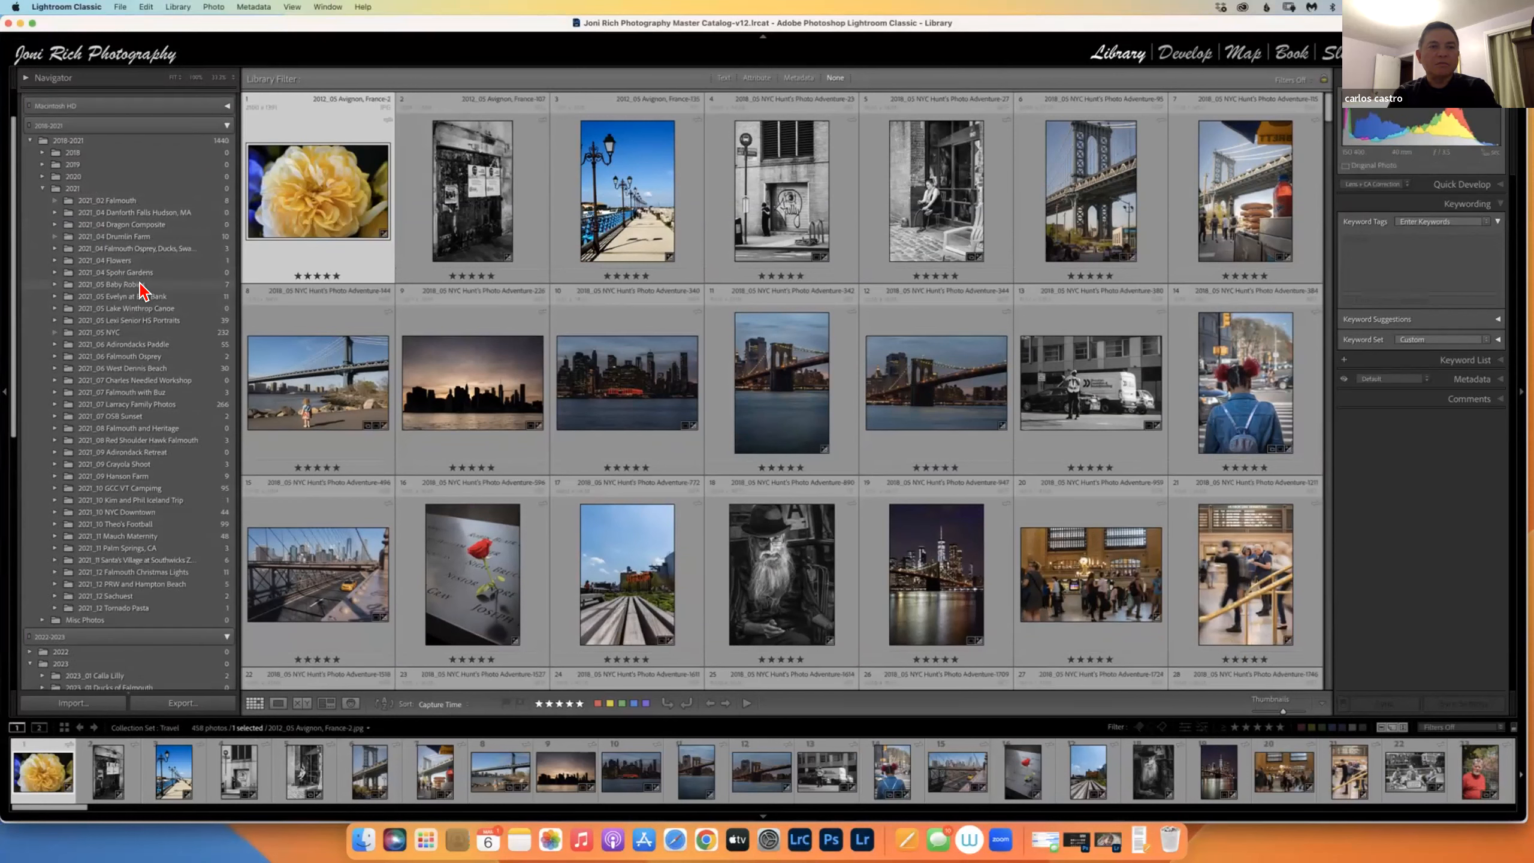
{"action": "left_click", "coordinate": [141, 284]}
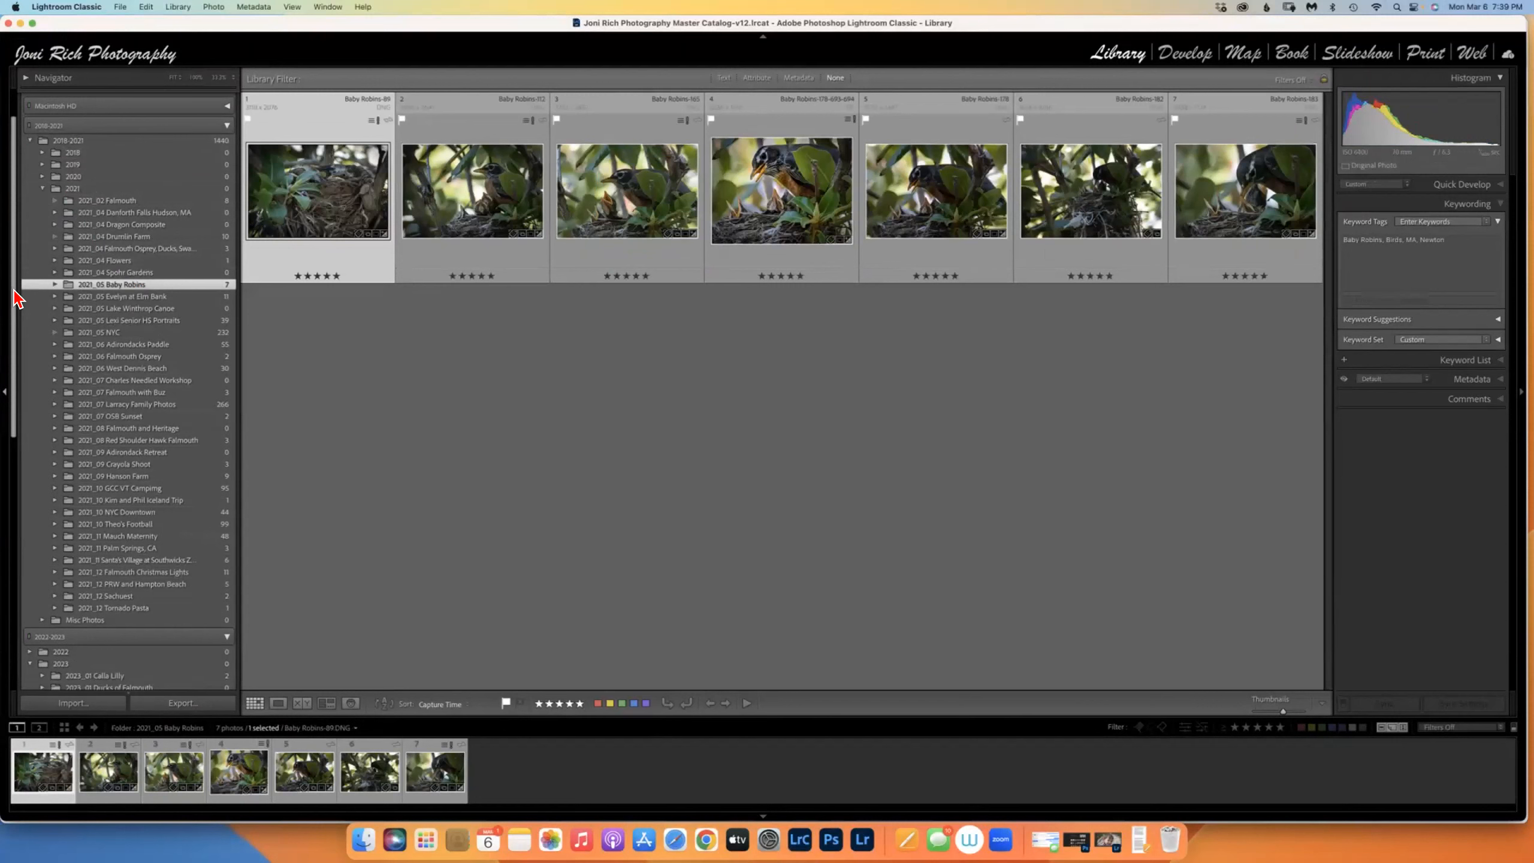
Collapse the Folders panel so the Collections list comes into view.
{"action": "left_click_drag", "start_coordinate": [12, 375], "coordinate": [10, 549]}
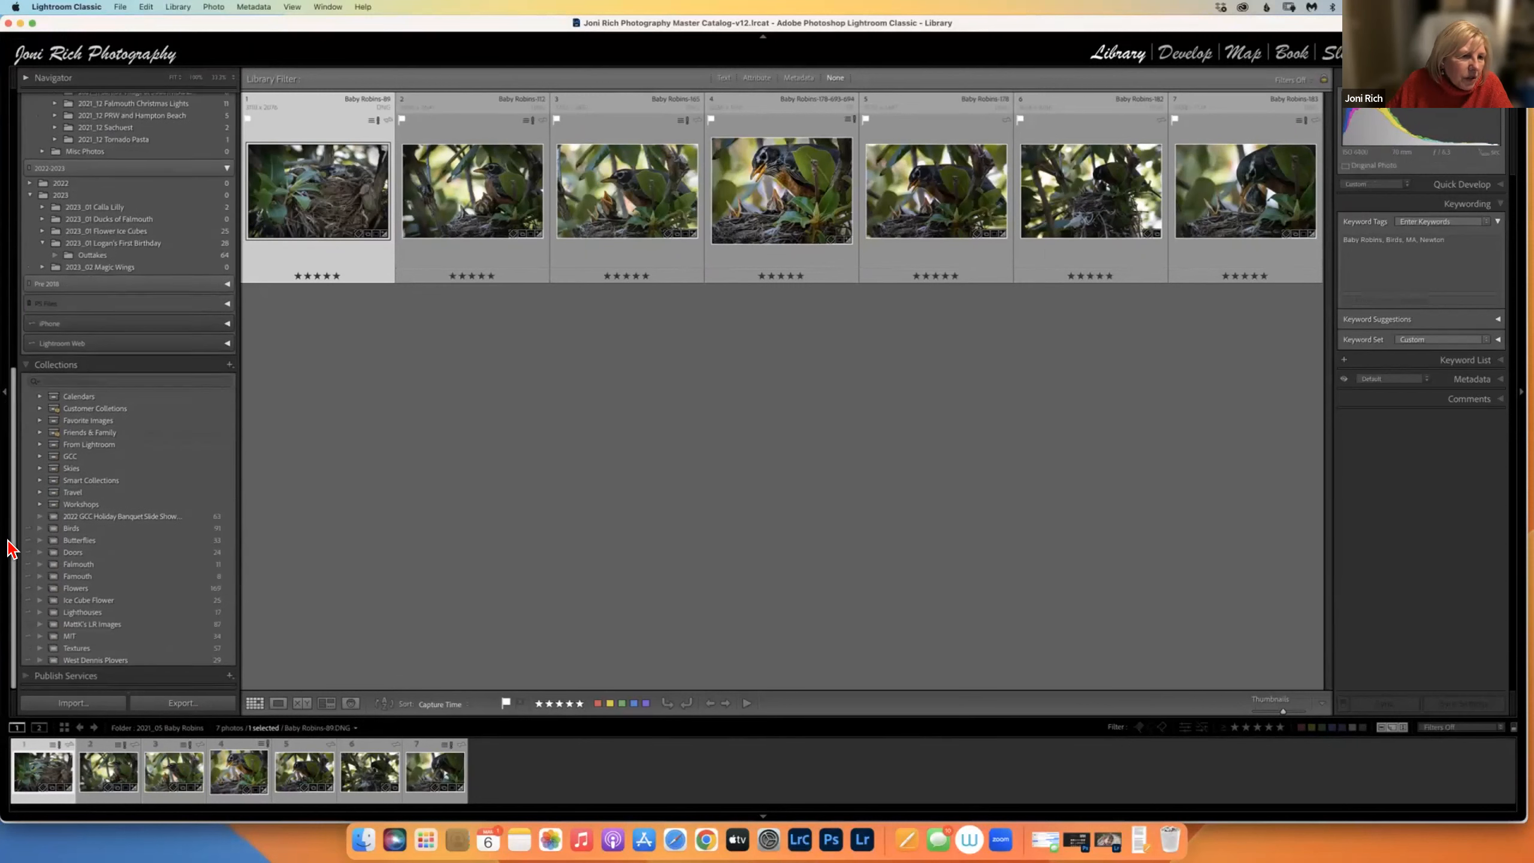
{"action": "scroll", "coordinate": [90, 417], "scroll_direction": "up", "scroll_amount": 1}
{"action": "right_click", "coordinate": [108, 377]}
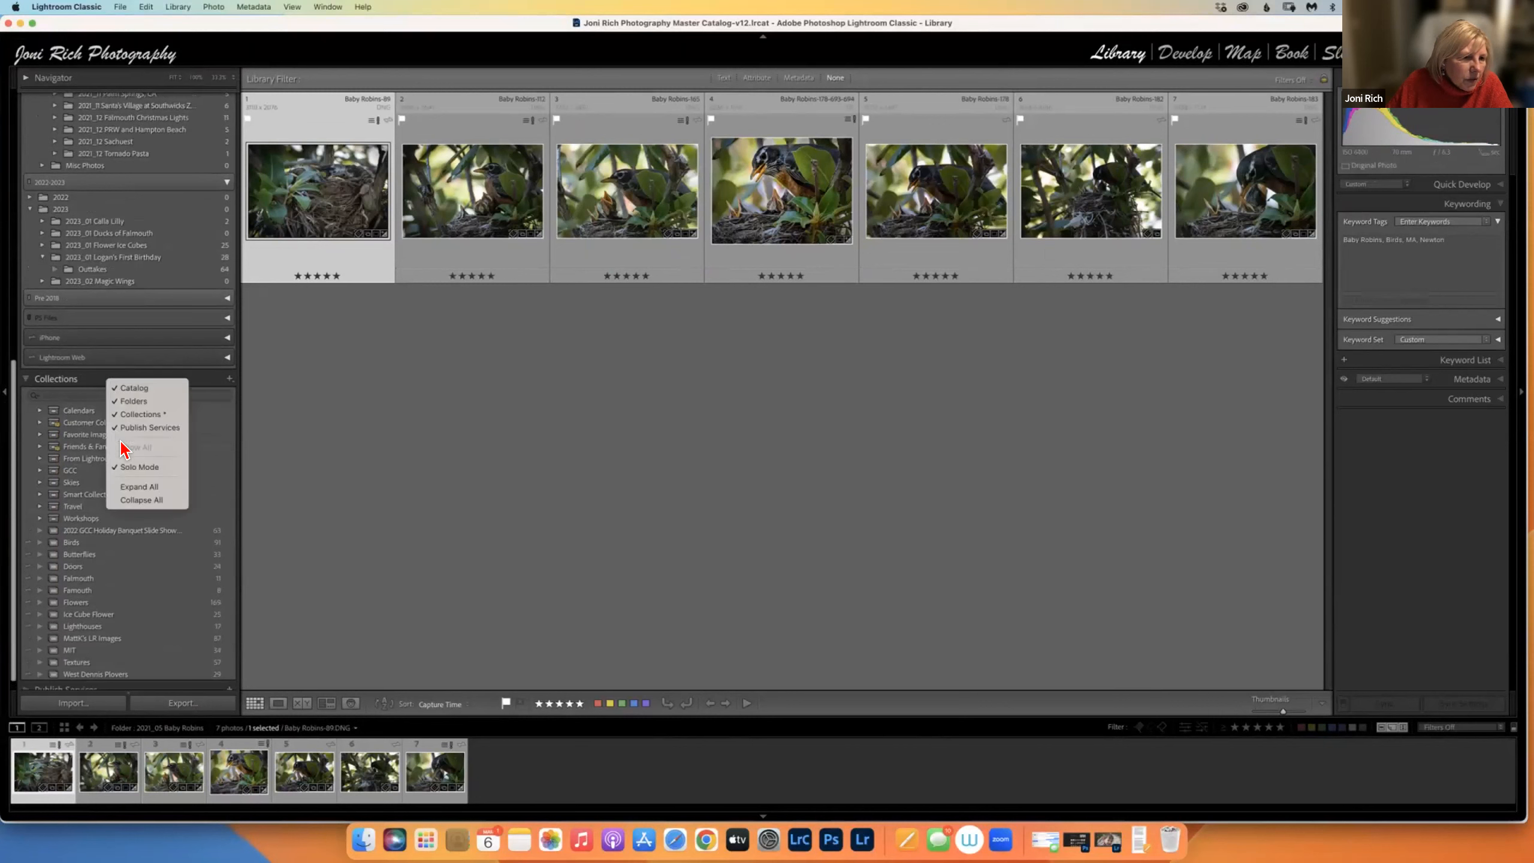
{"action": "left_click", "coordinate": [16, 381]}
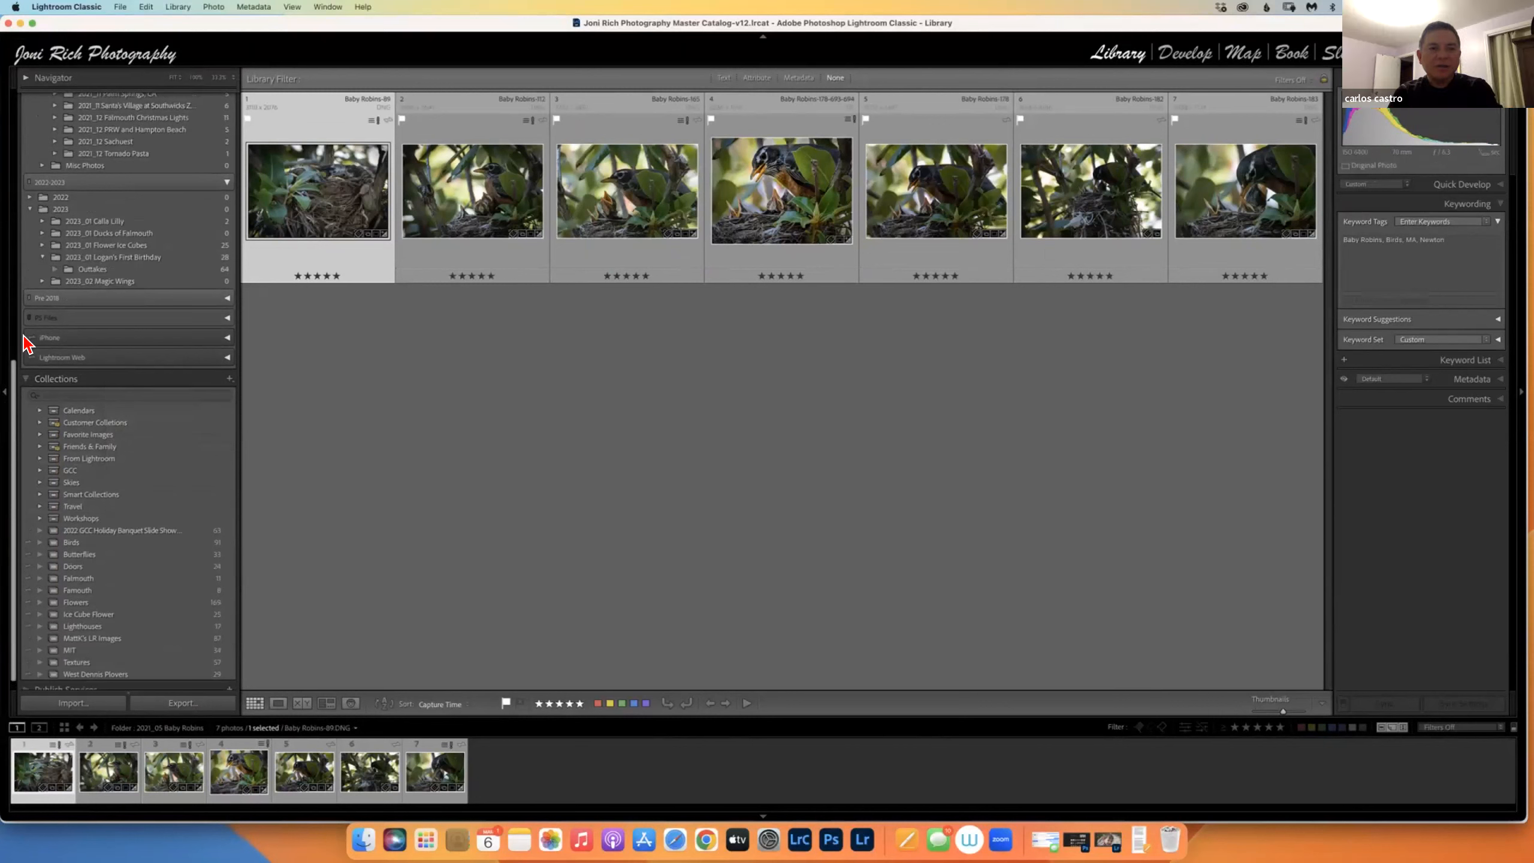
{"action": "scroll", "coordinate": [33, 170], "scroll_direction": "up", "scroll_amount": 15}
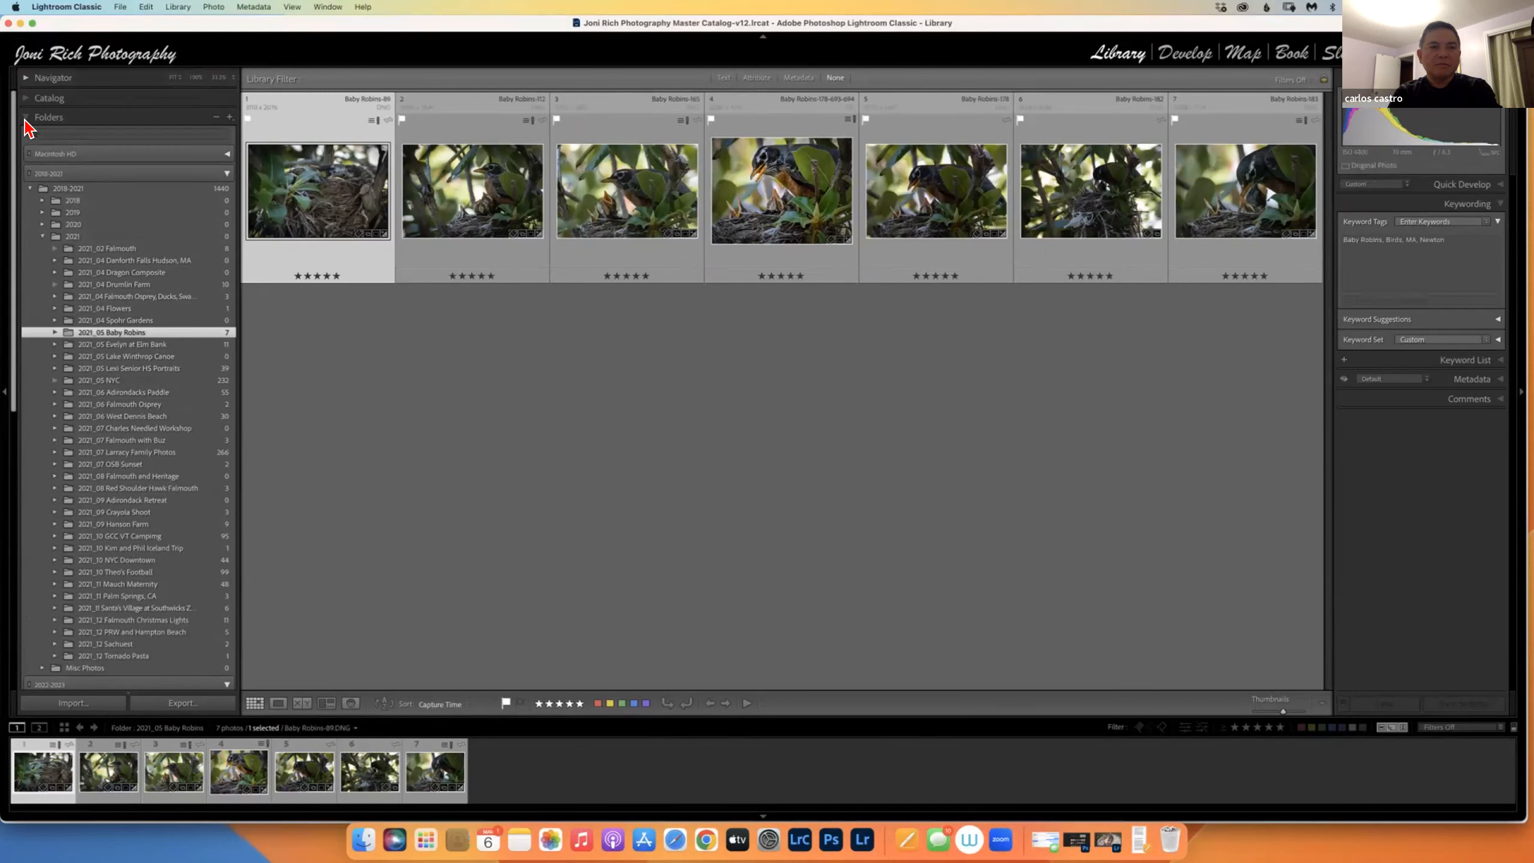
{"action": "left_click", "coordinate": [27, 120]}
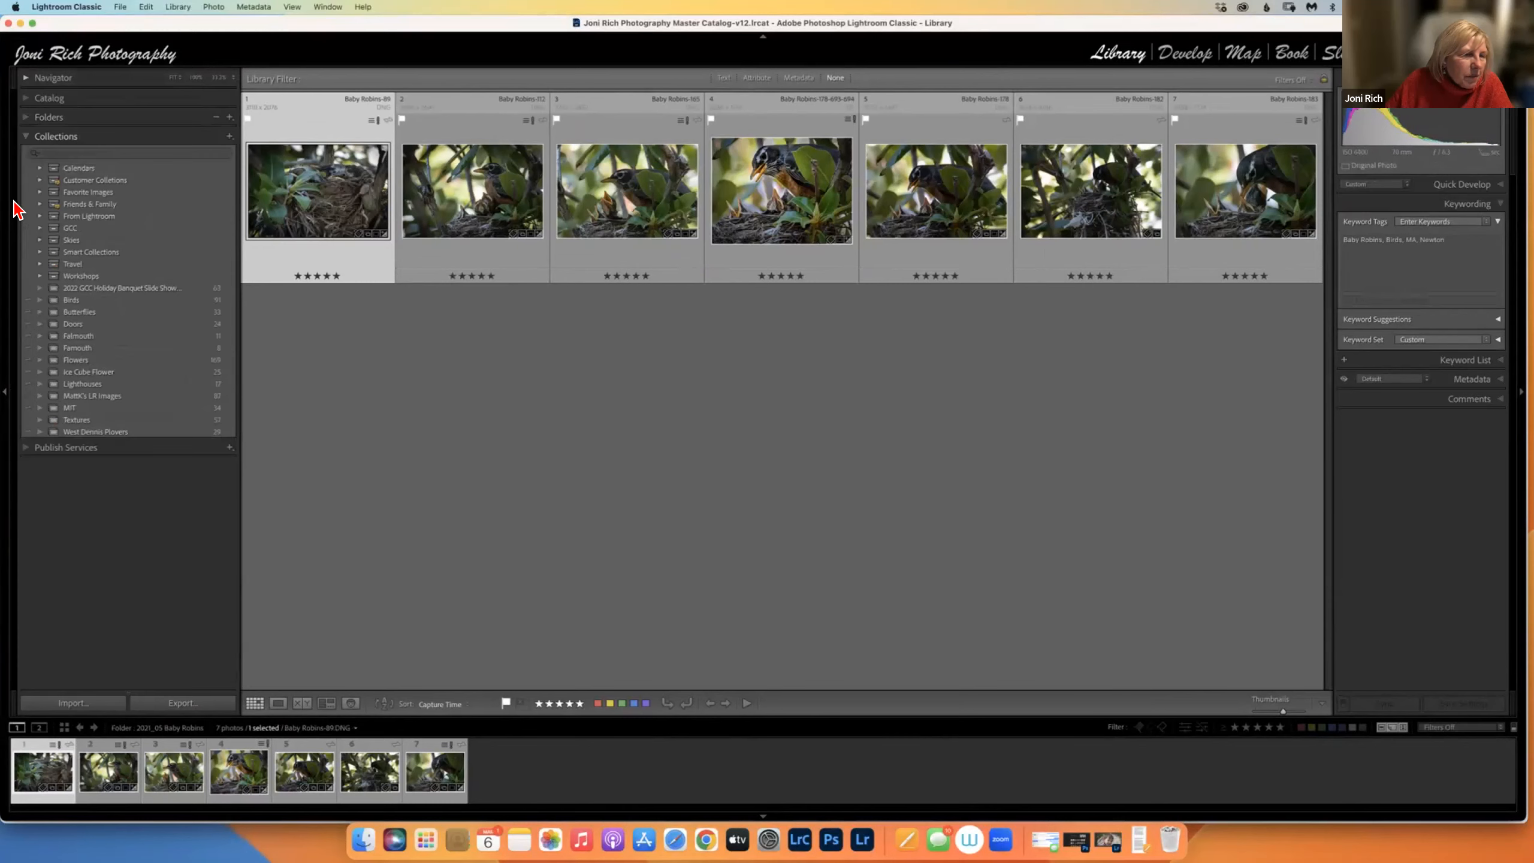
Show the GCC set's 34 photos, expand it briefly, then collapse it.
{"action": "left_click", "coordinate": [71, 229]}
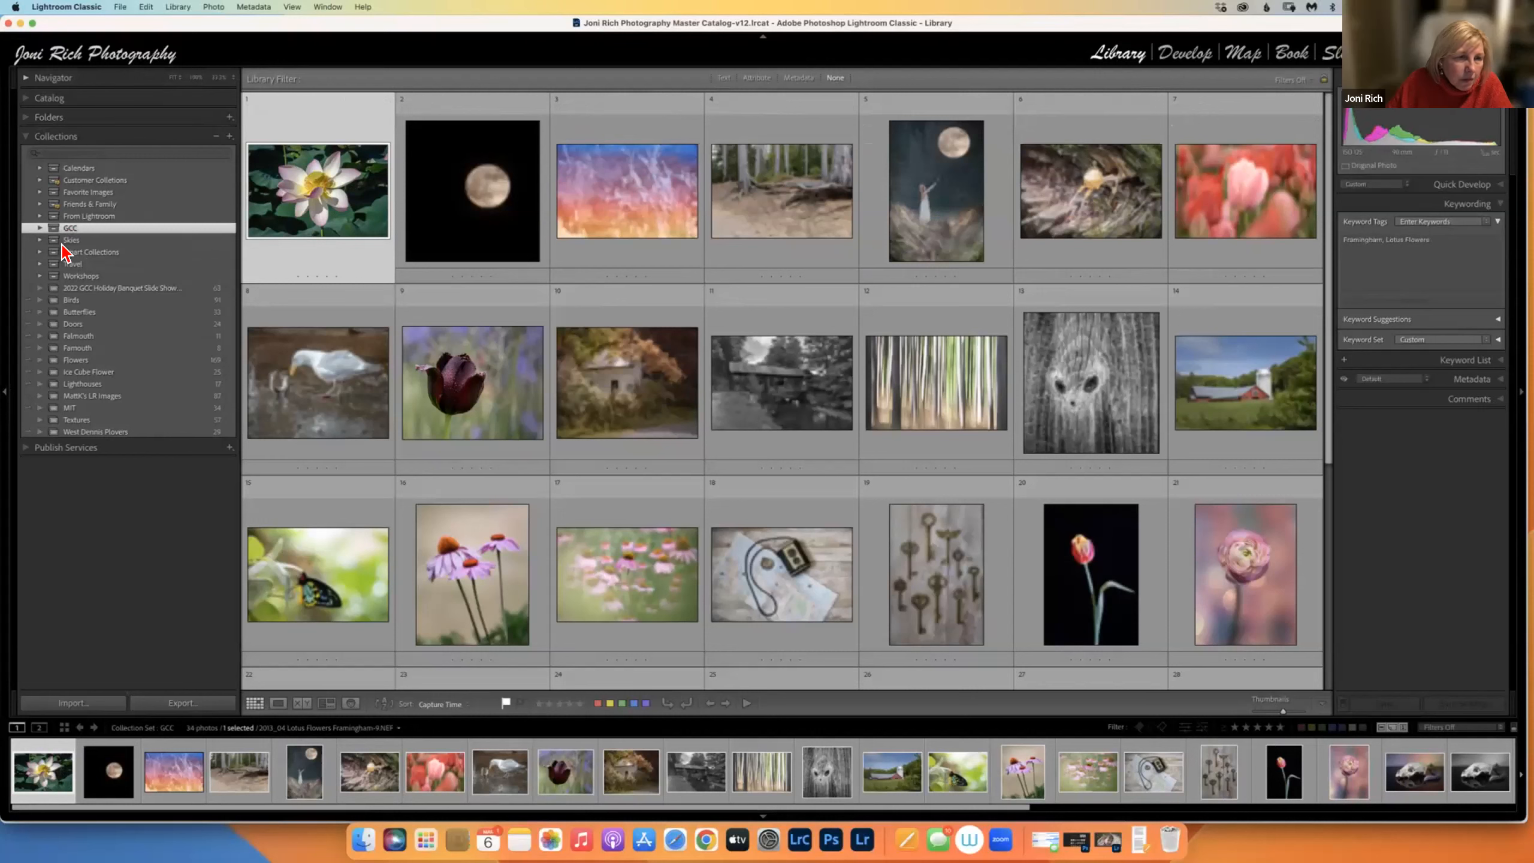
{"action": "left_click", "coordinate": [40, 228]}
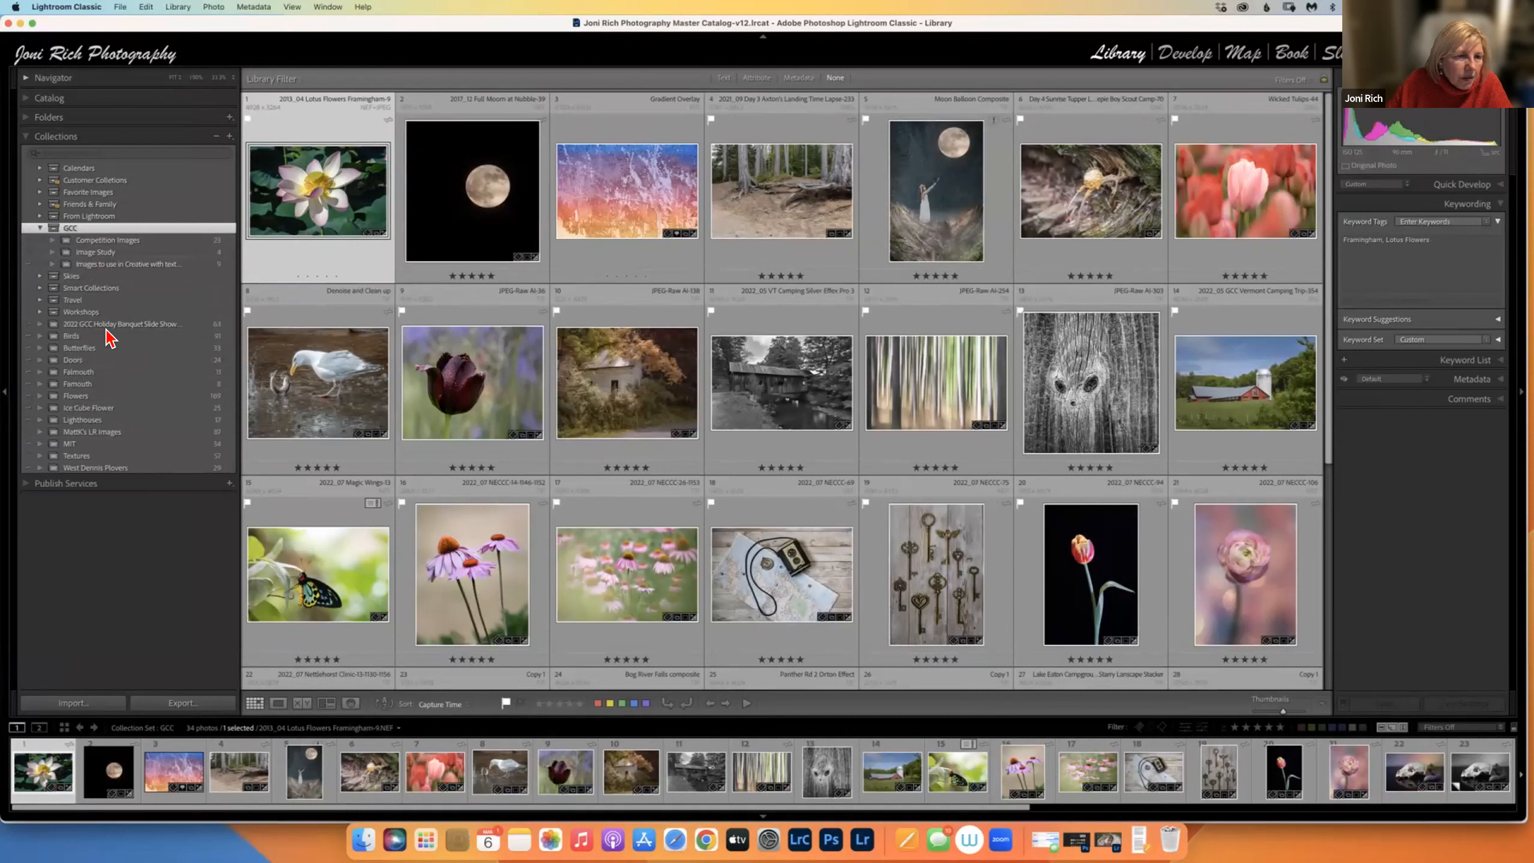
{"action": "left_click", "coordinate": [39, 228]}
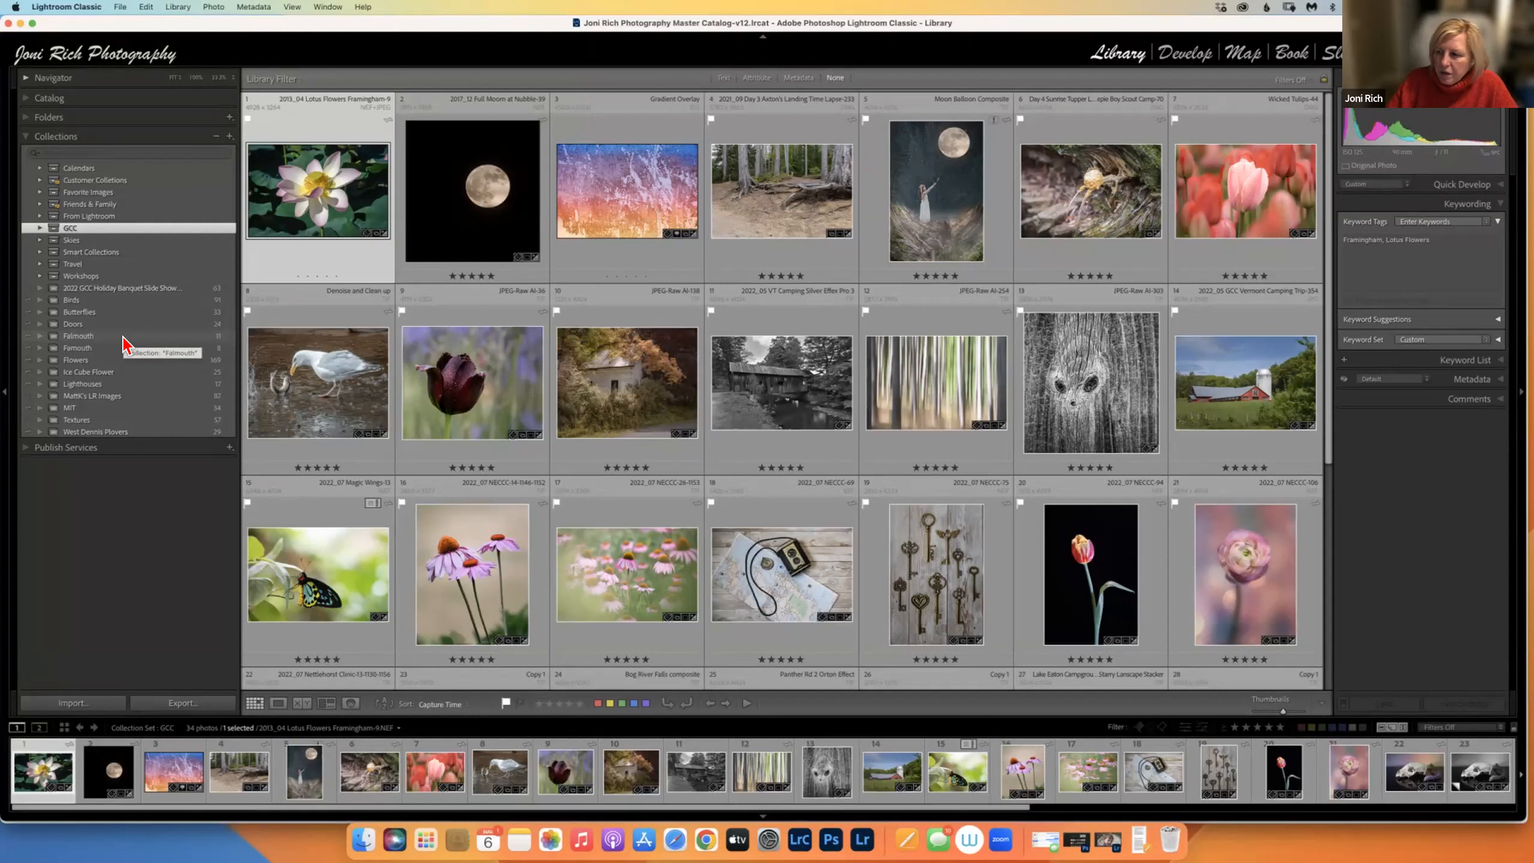
Swap Collections for the Folders panel, browse the 2018-2021 year folders, then collapse that volume to show 2023 shoots.
{"action": "left_click", "coordinate": [33, 117]}
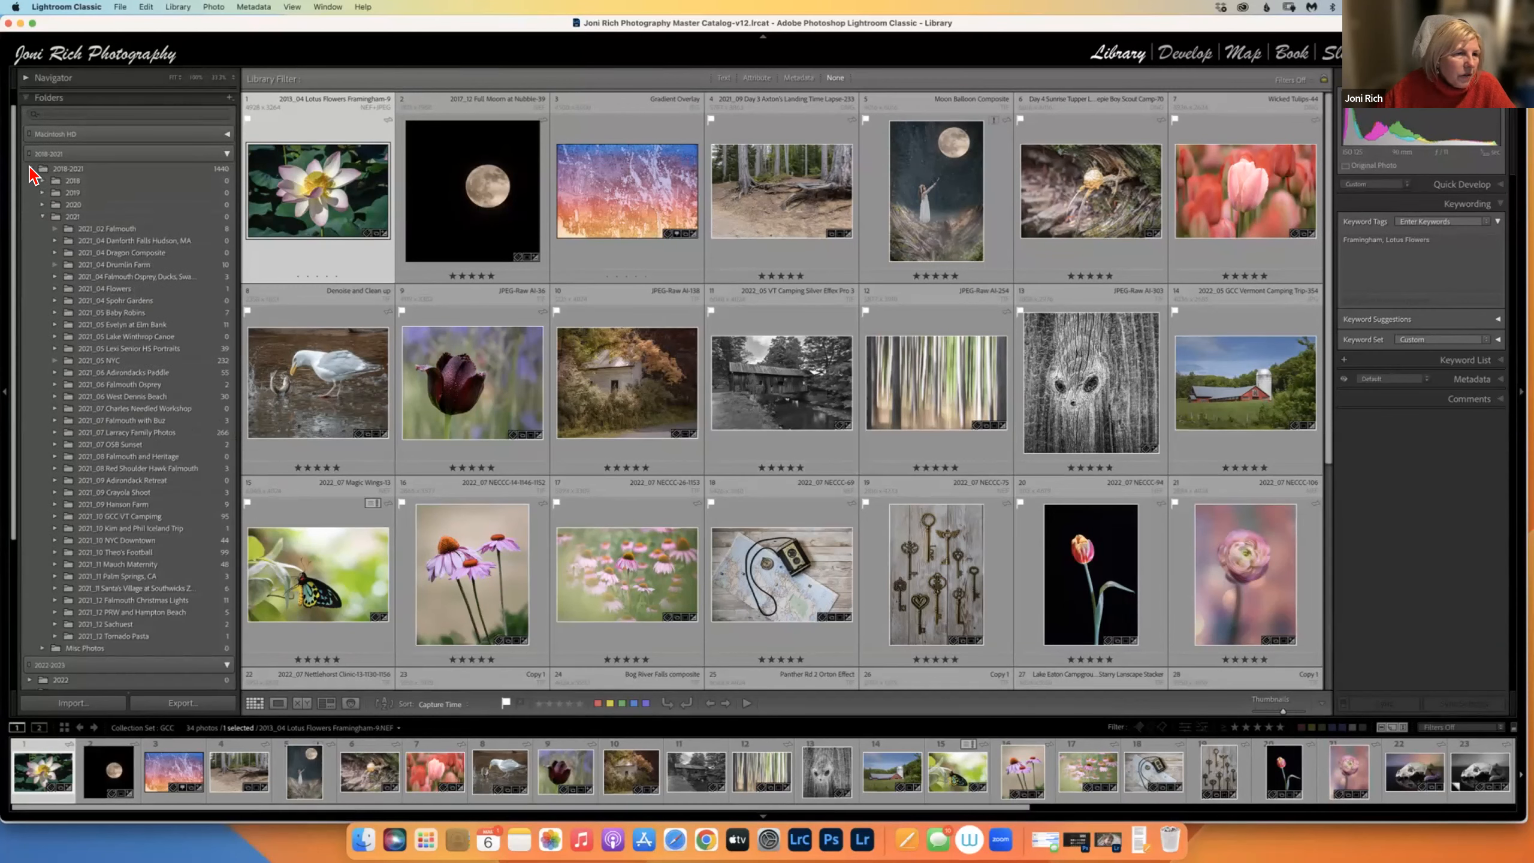
{"action": "left_click", "coordinate": [29, 169]}
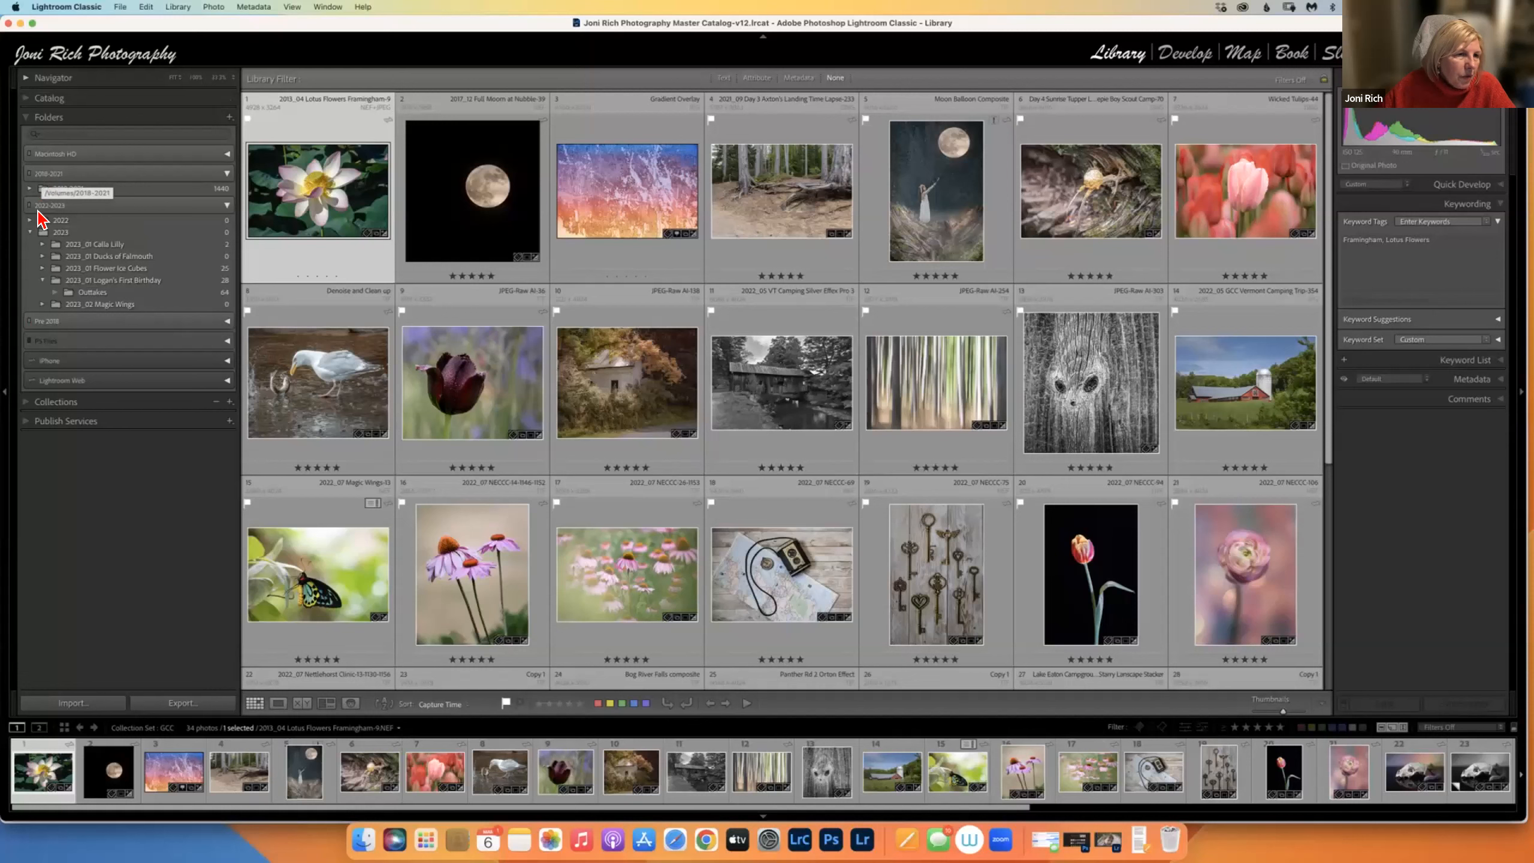
{"action": "left_click", "coordinate": [27, 189]}
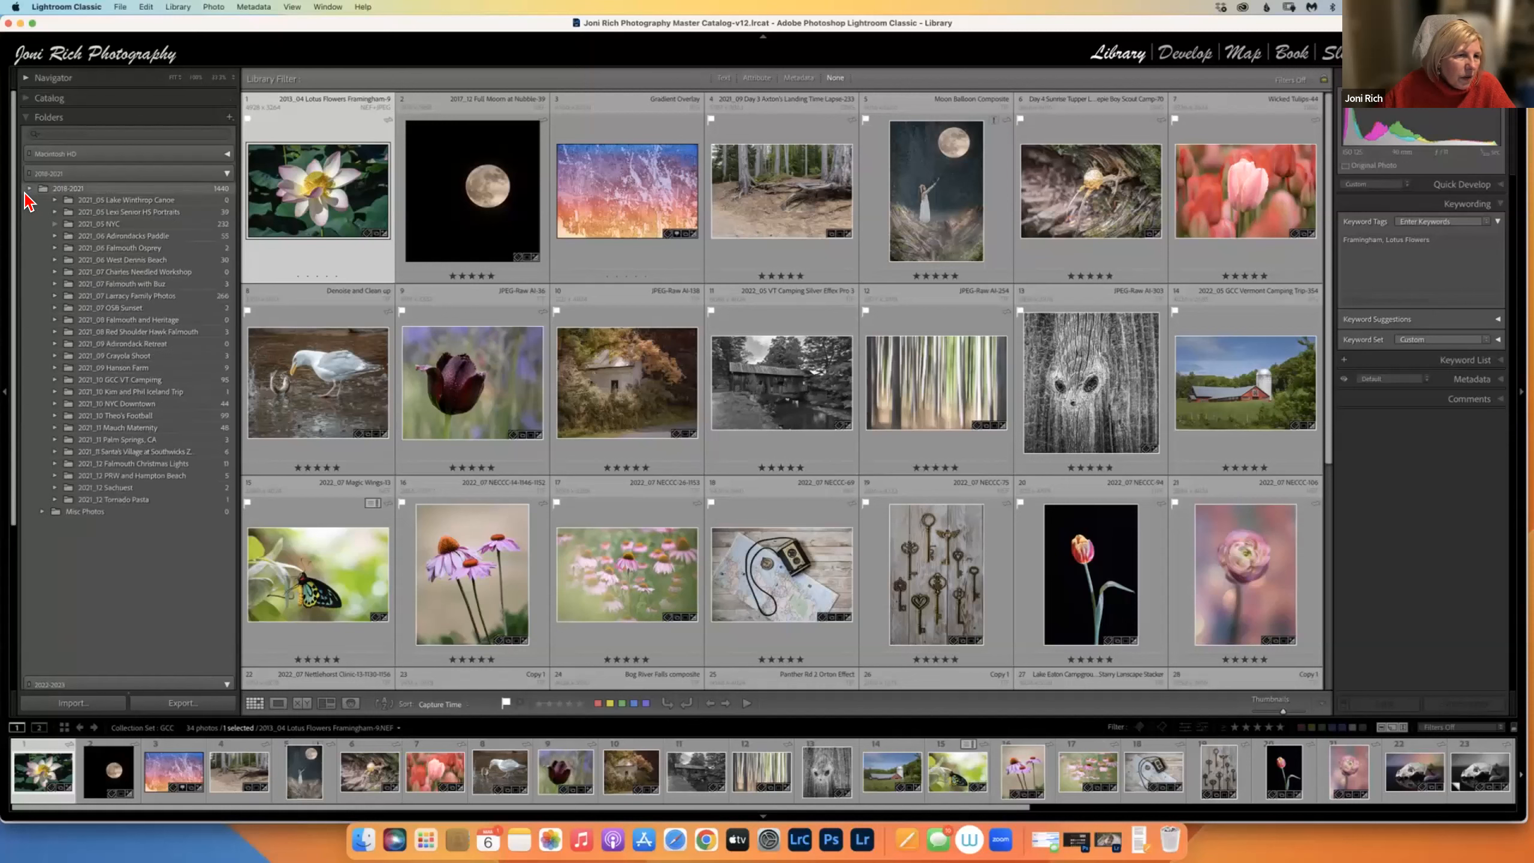
{"action": "left_click", "coordinate": [42, 236]}
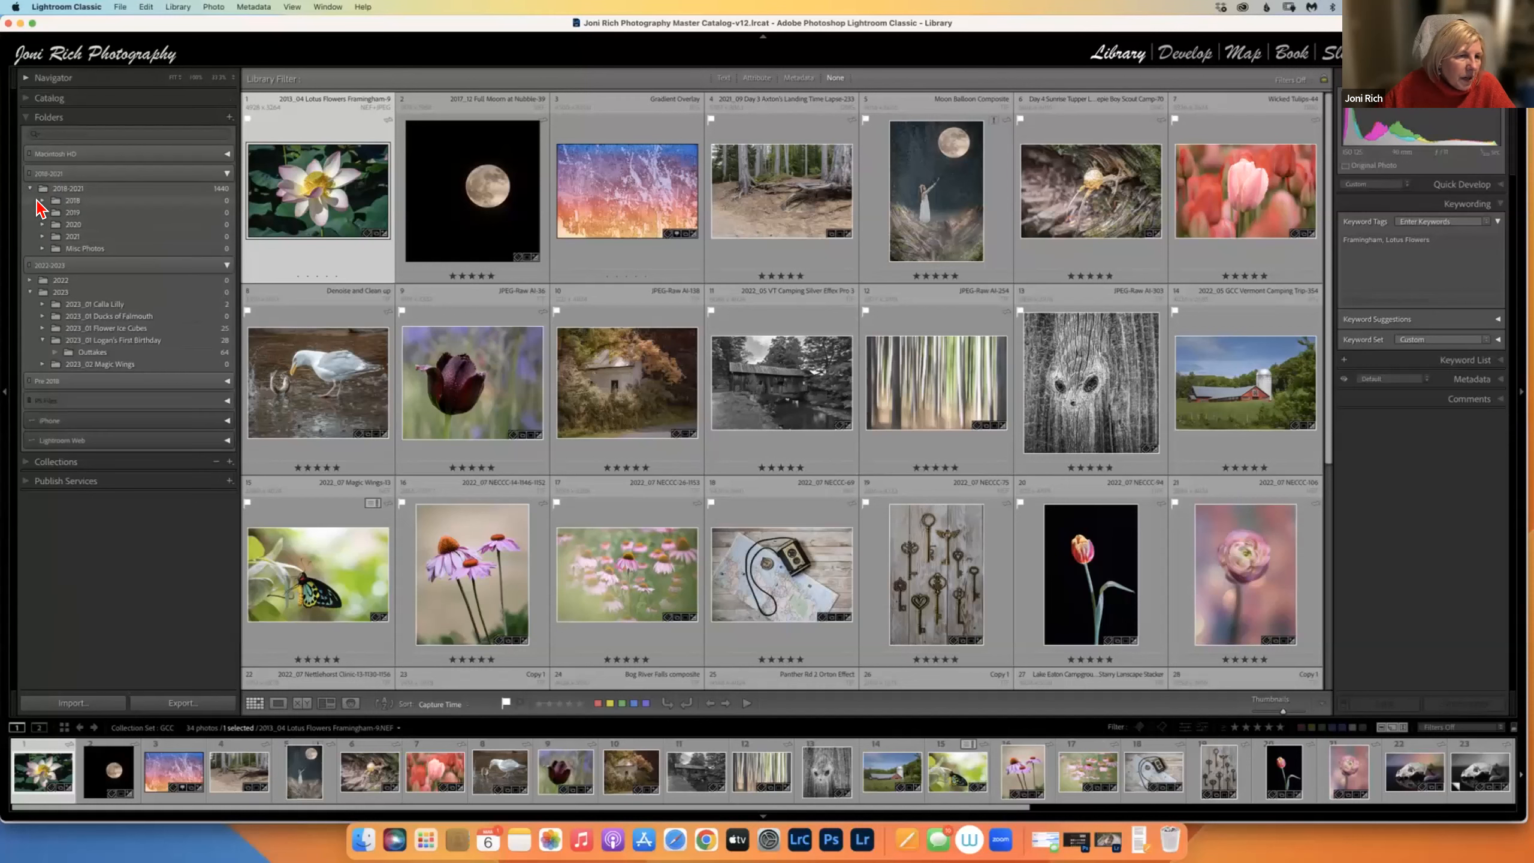
{"action": "left_click", "coordinate": [42, 200]}
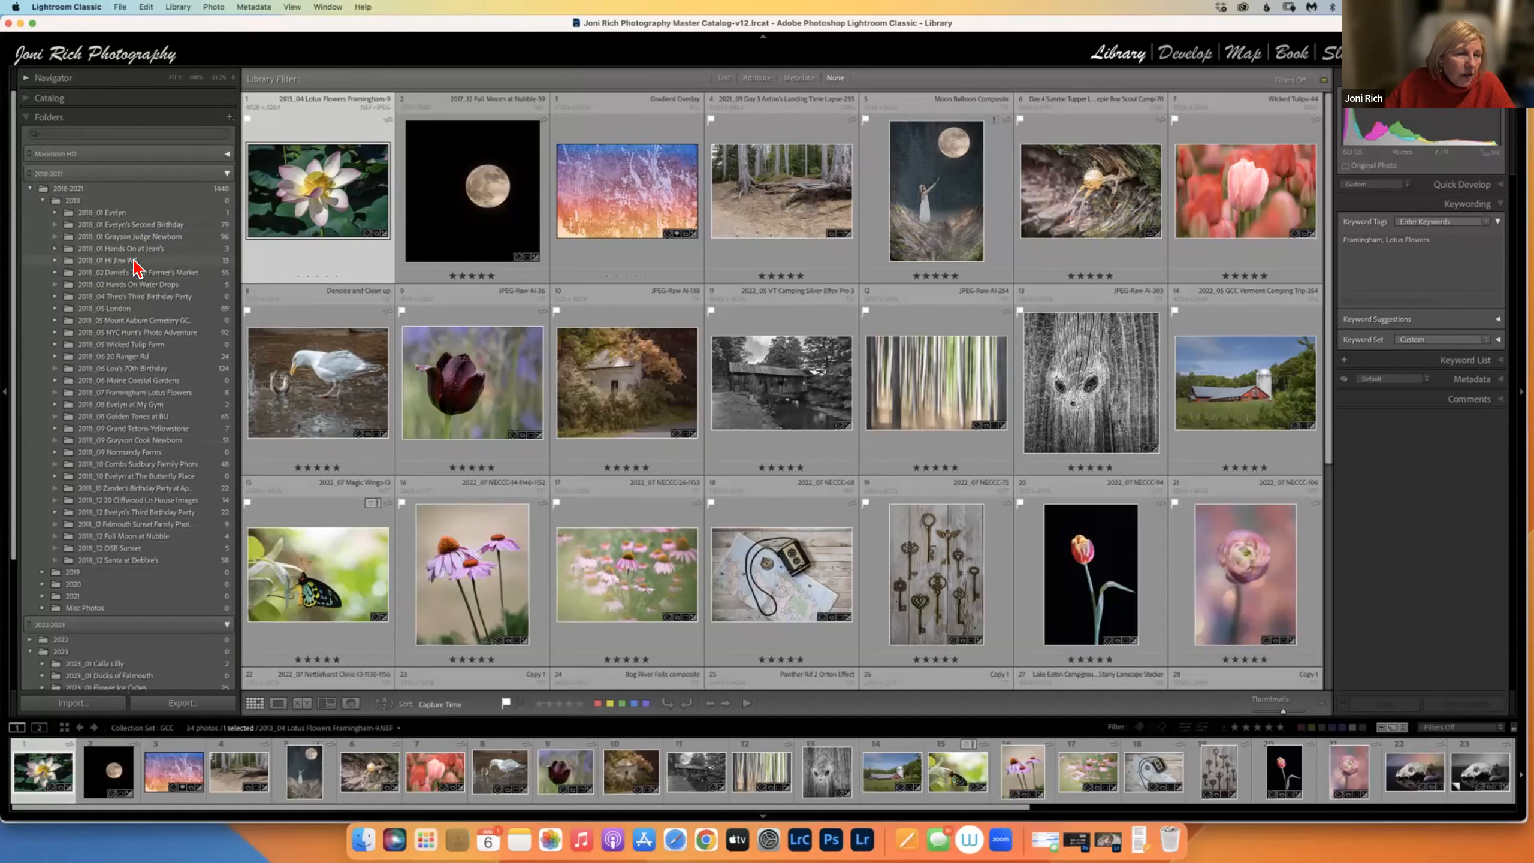
{"action": "left_click", "coordinate": [55, 262]}
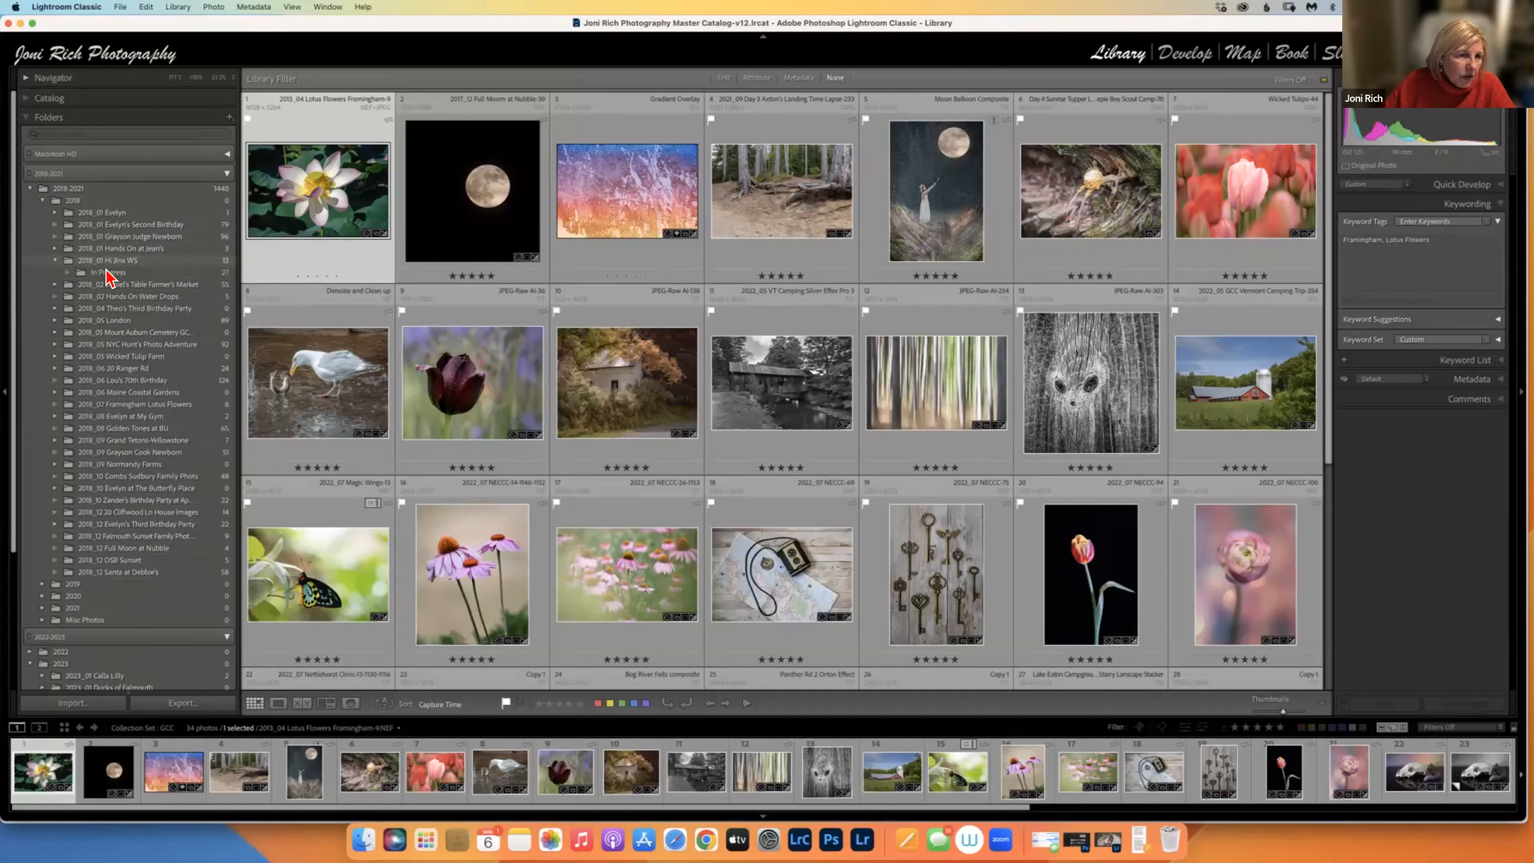
{"action": "left_click", "coordinate": [55, 262]}
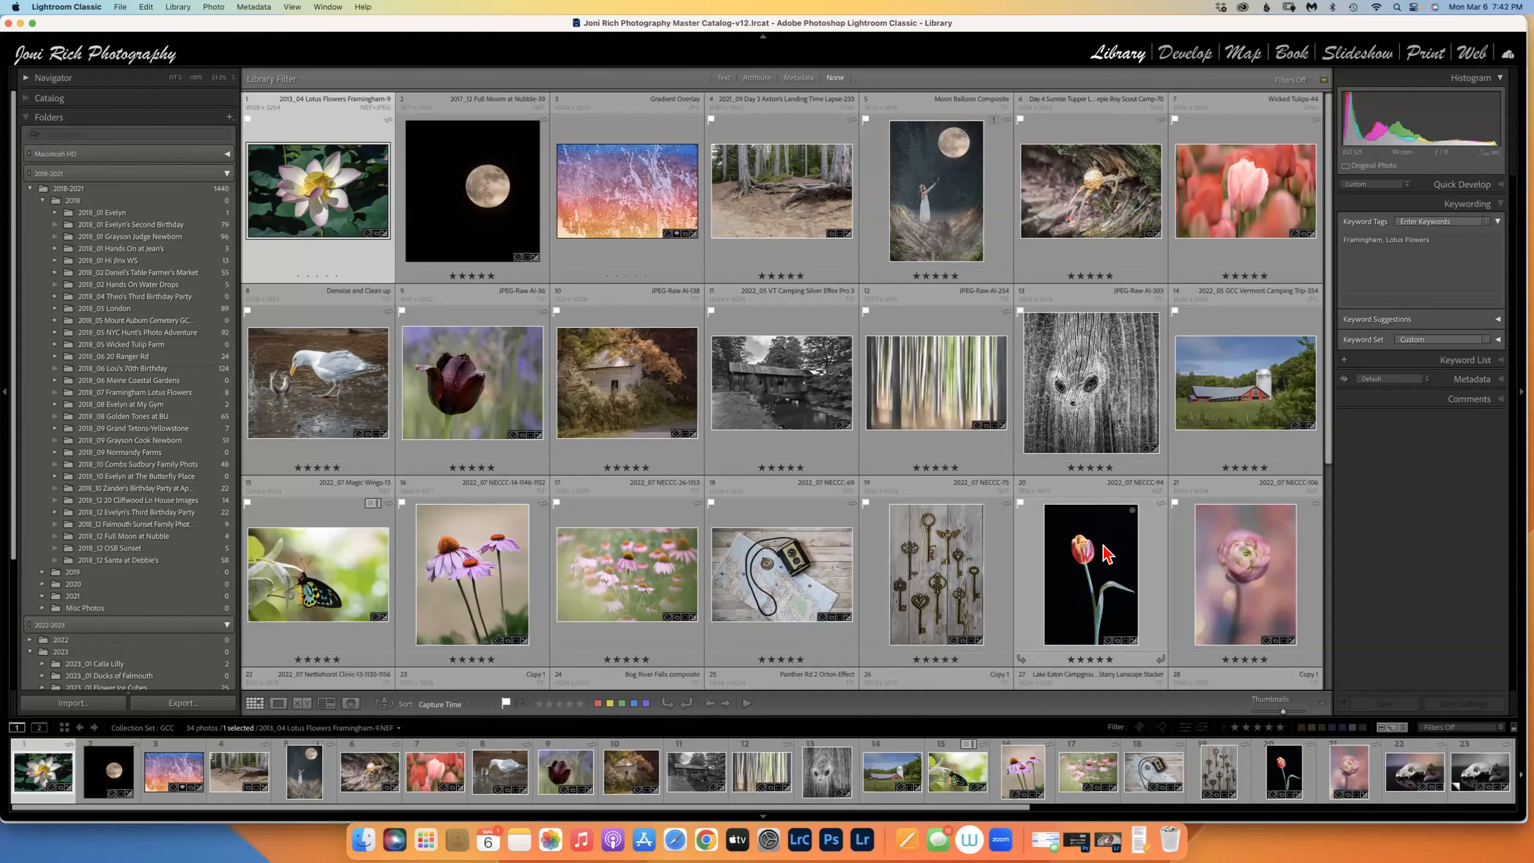
{"action": "left_click", "coordinate": [226, 173]}
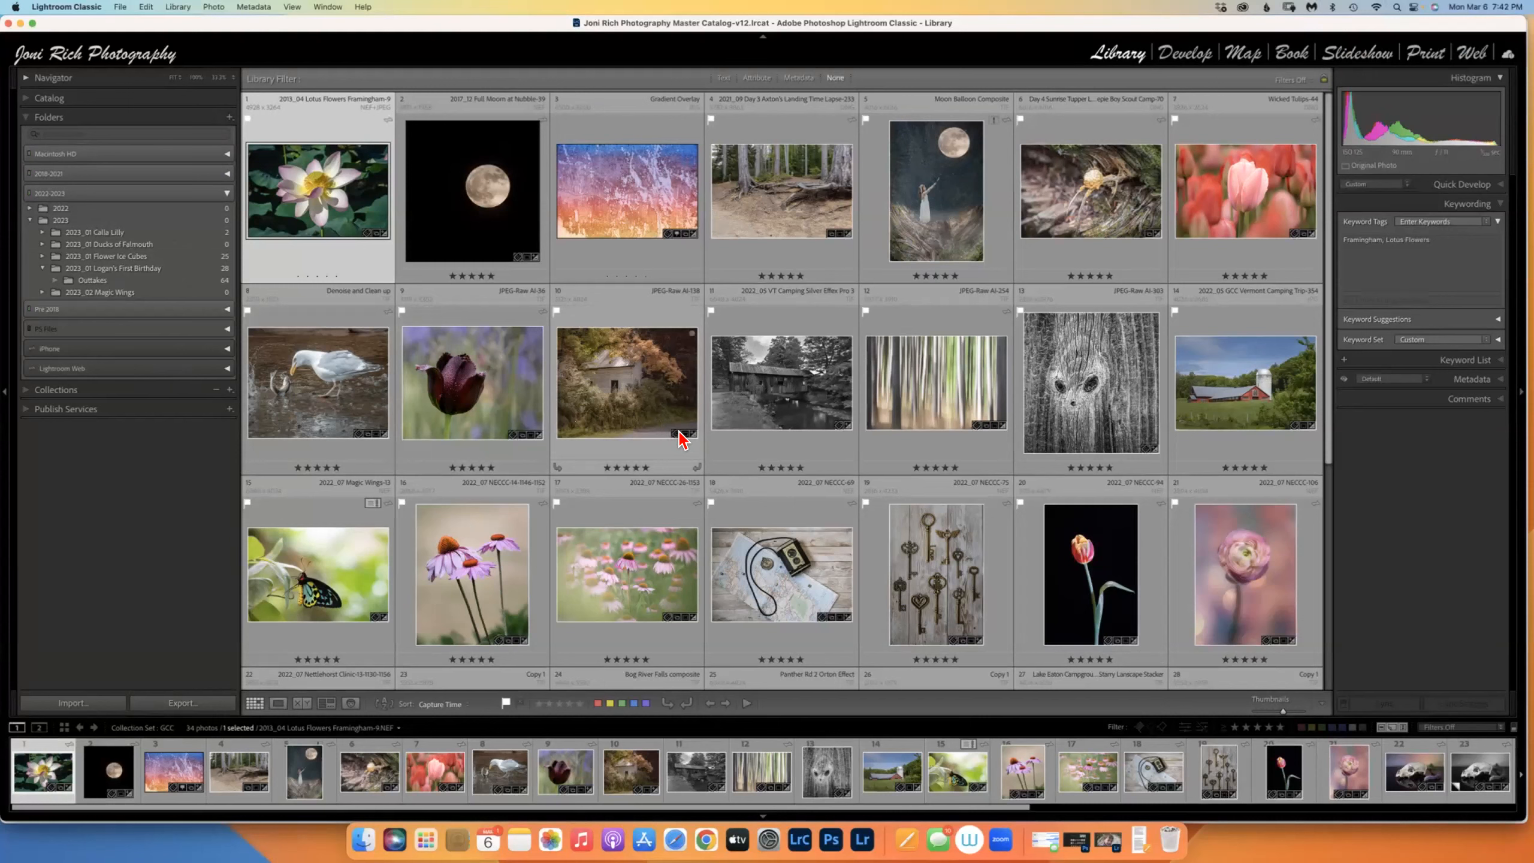
In Safari's Gateway Camera Club tab, open Resources & Links > Lightroom SIG and start Lesson 1's video.
{"action": "left_click", "coordinate": [681, 836]}
{"action": "left_click", "coordinate": [234, 51]}
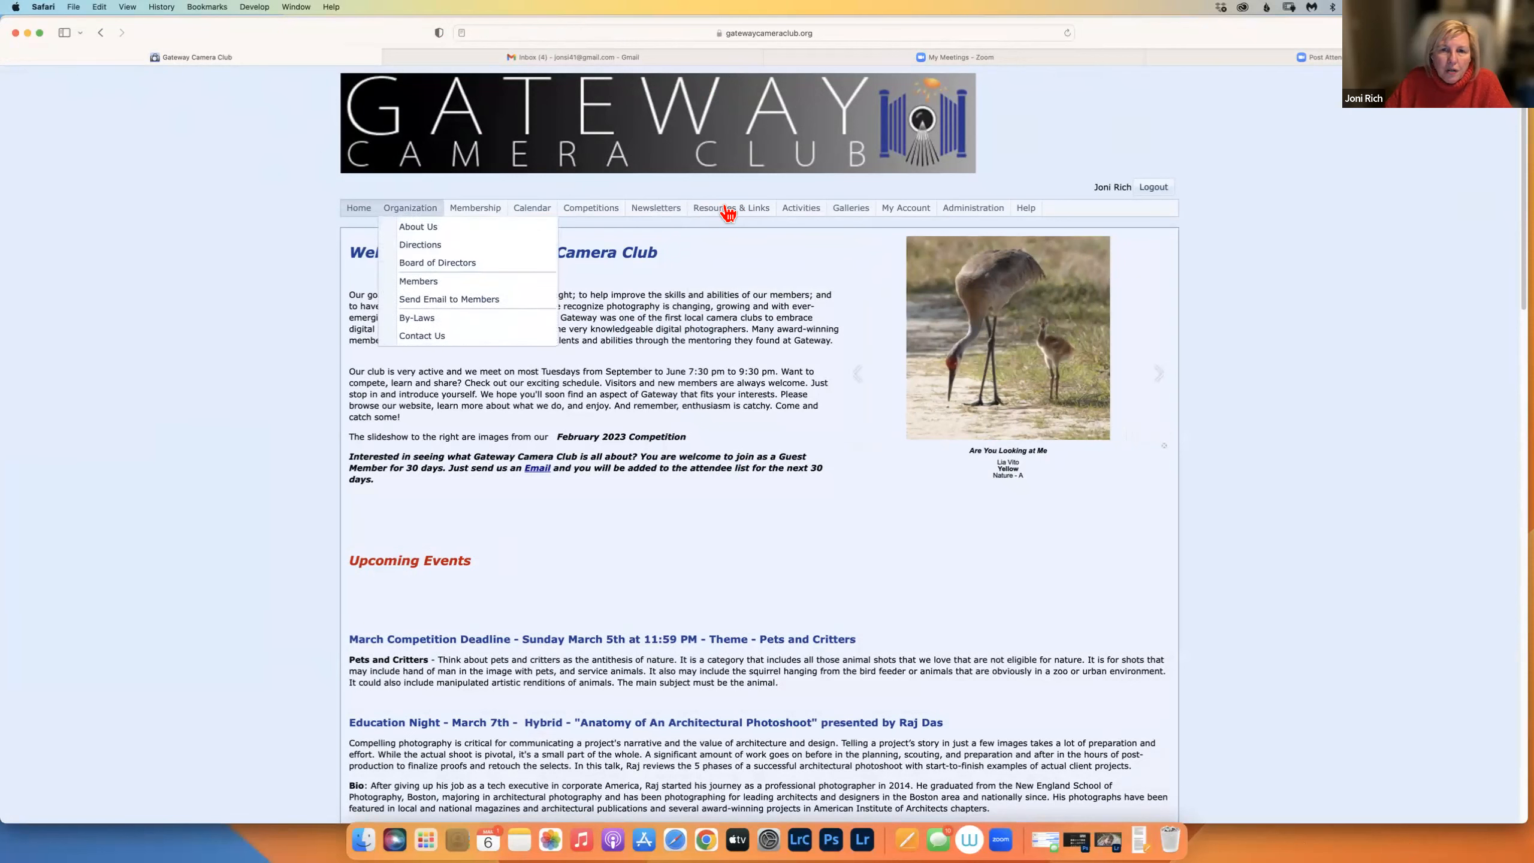
{"action": "mouse_move", "coordinate": [736, 208]}
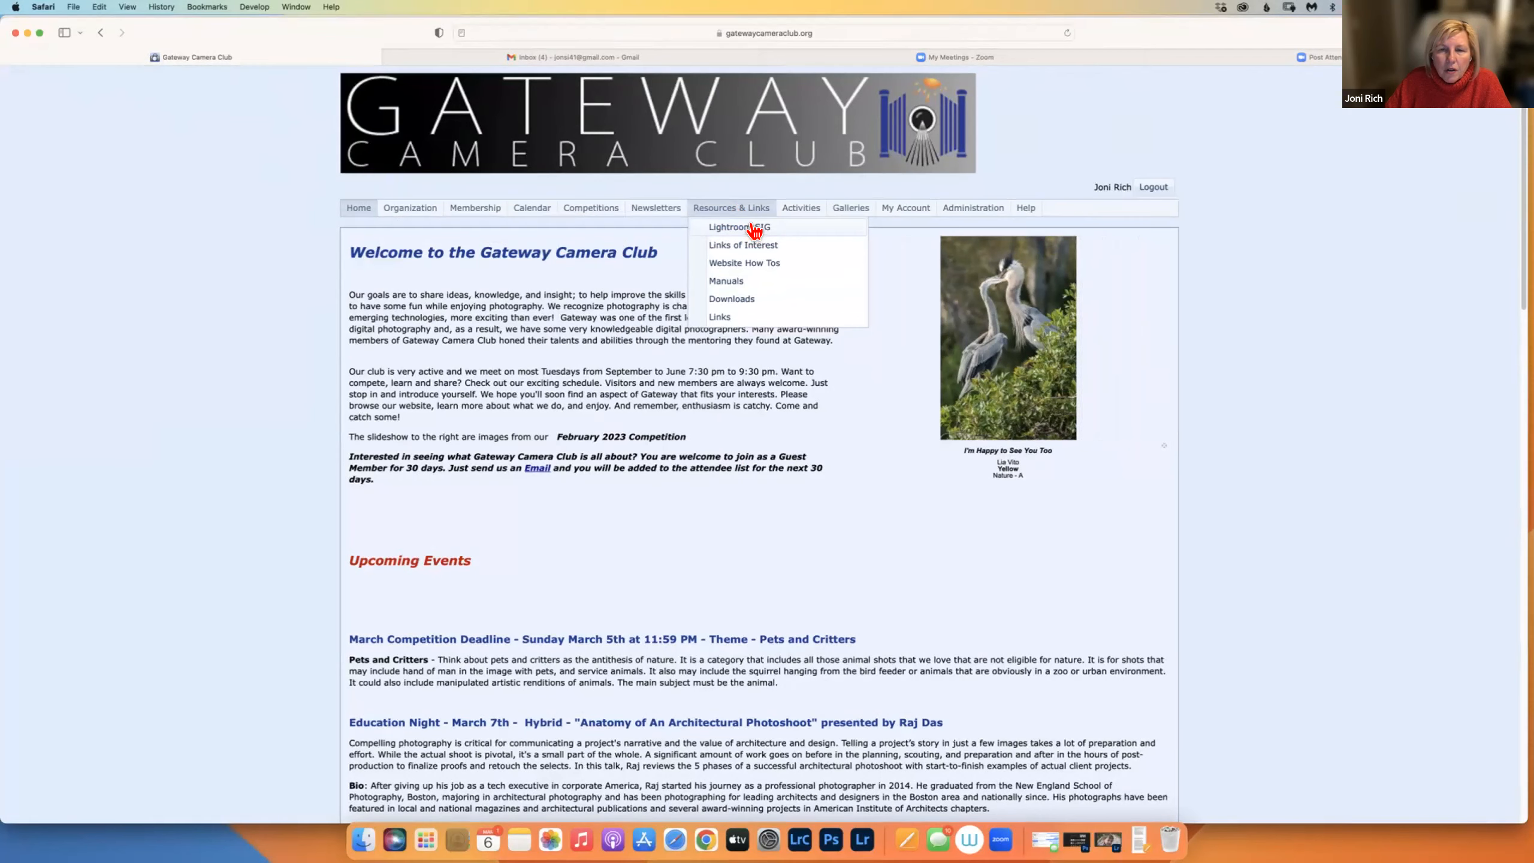
{"action": "left_click", "coordinate": [754, 232]}
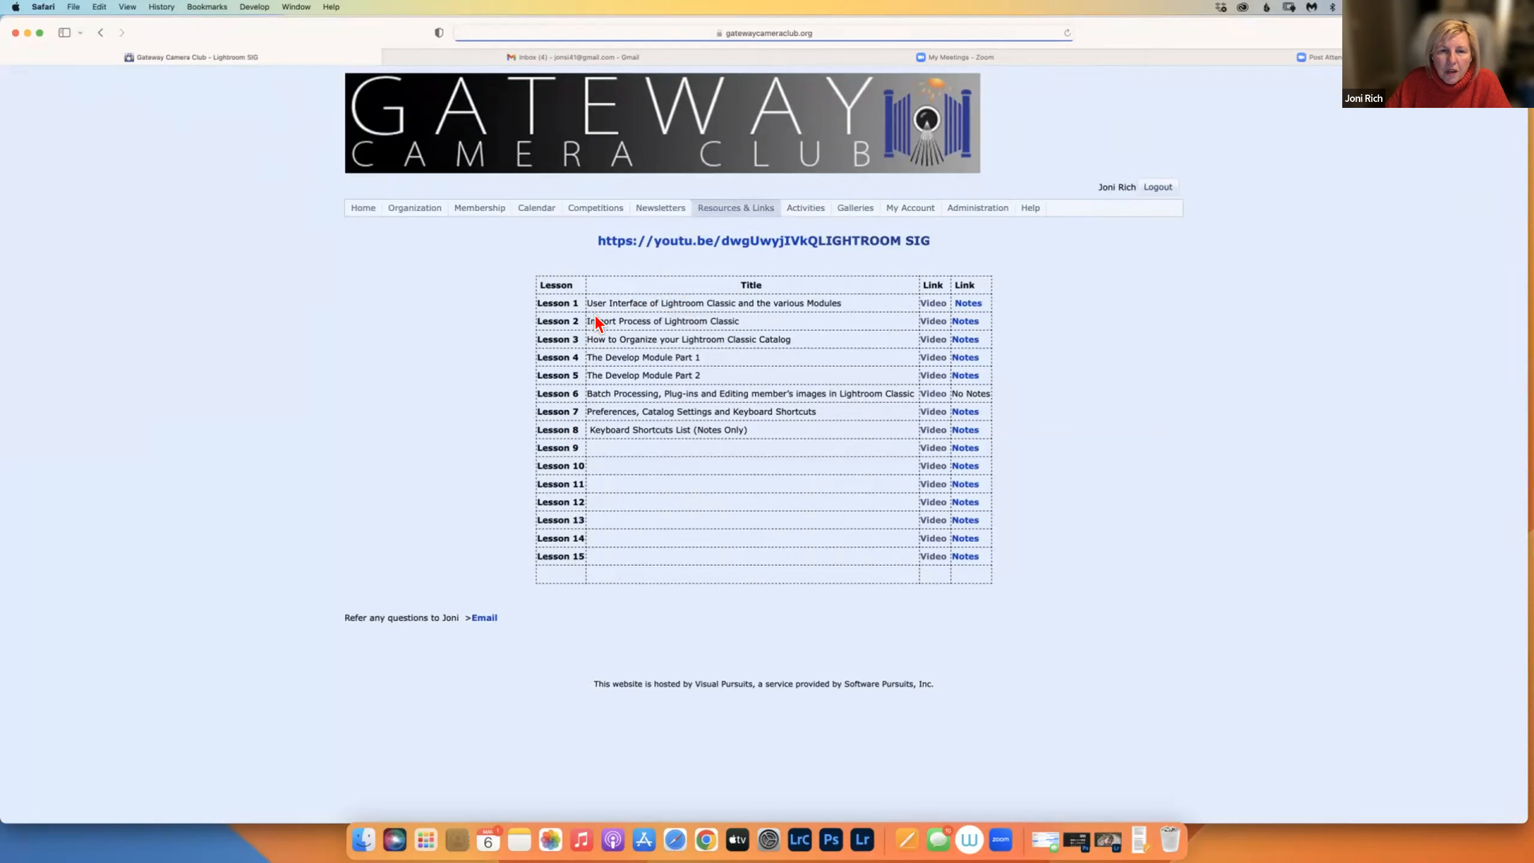
{"action": "left_click", "coordinate": [941, 303]}
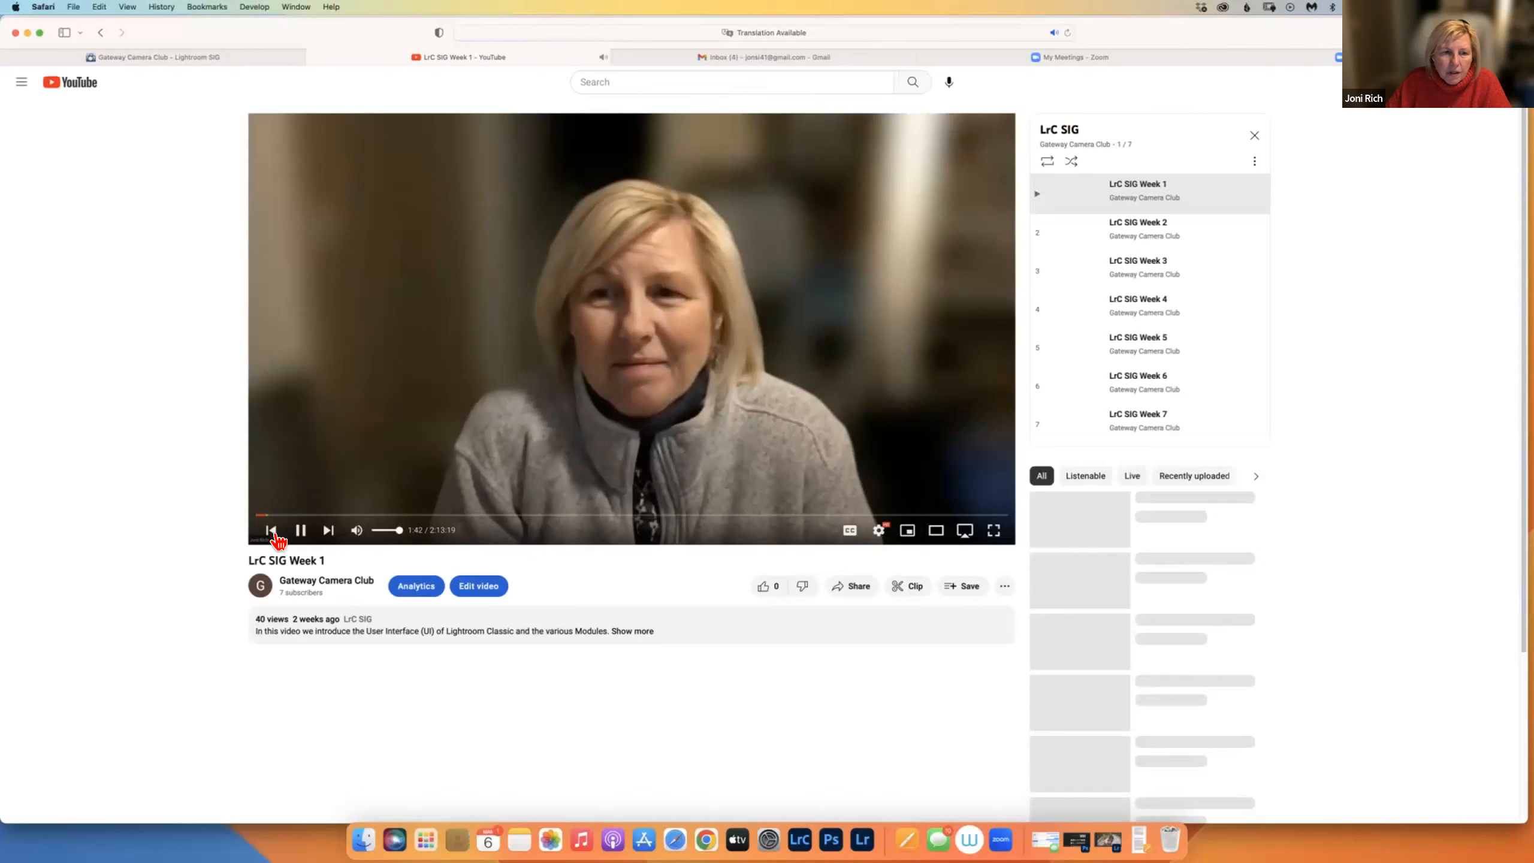
Pause the LrC SIG Week 1 video at 1:45 and close the YouTube tab.
{"action": "left_click", "coordinate": [301, 532]}
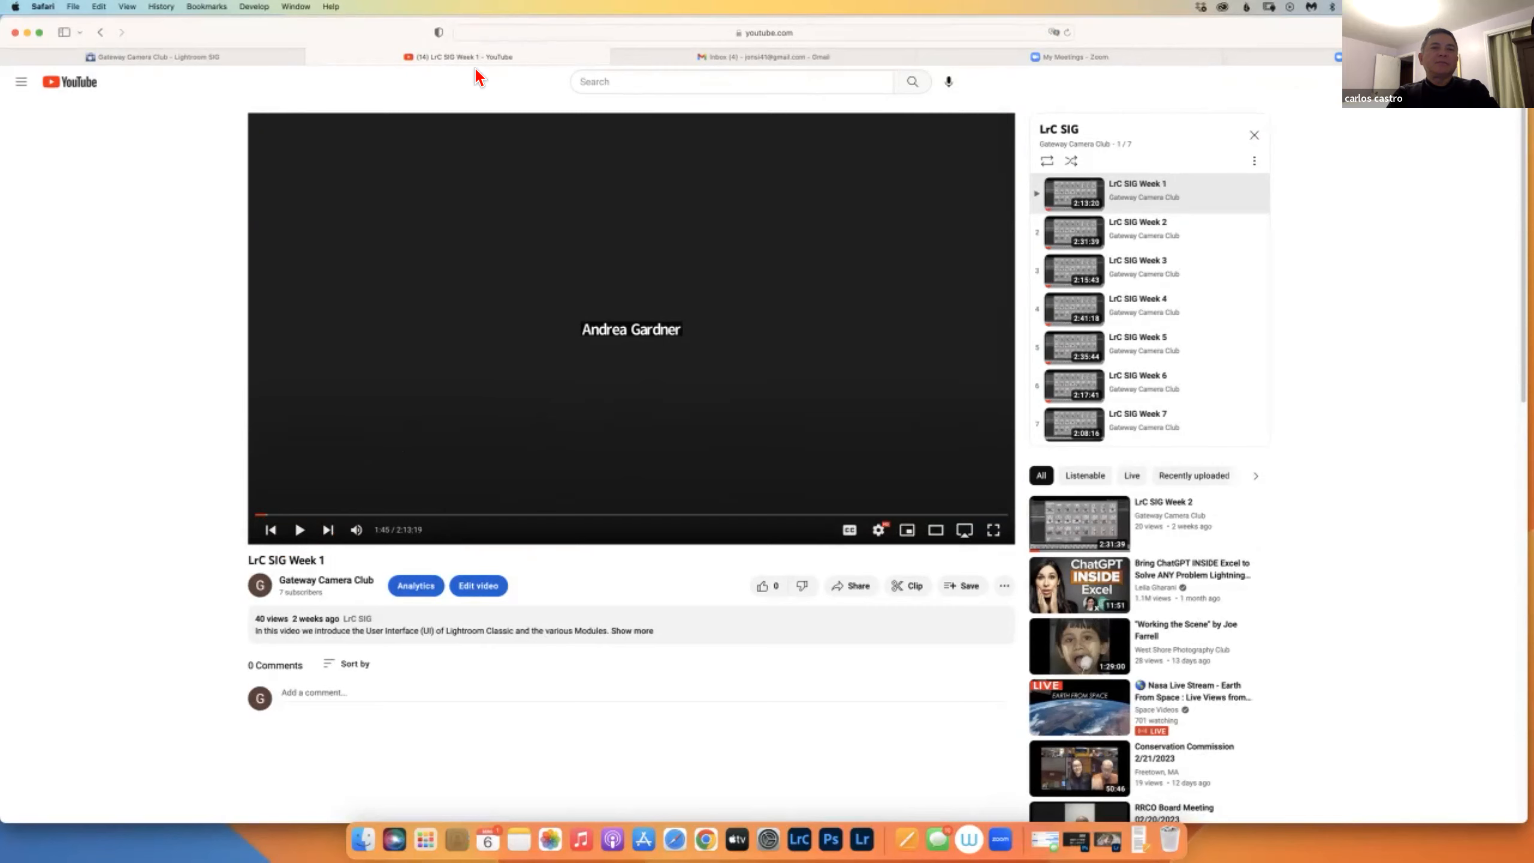
{"action": "left_click", "coordinate": [312, 57]}
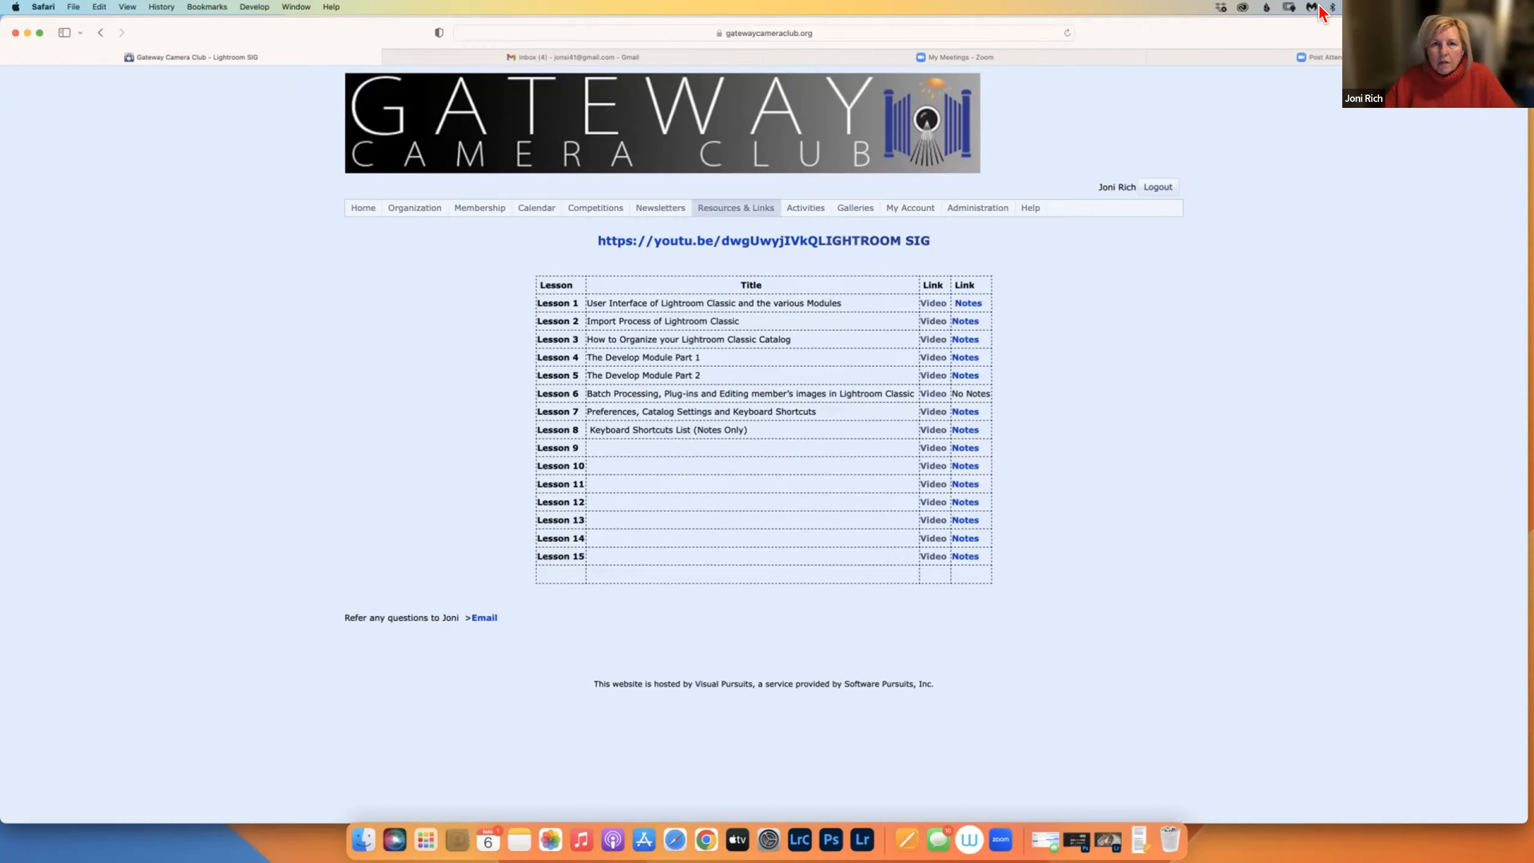
Open youtube.com in a new tab and search for 'Gateway camera club framingham'.
{"action": "key", "text": "super+t"}
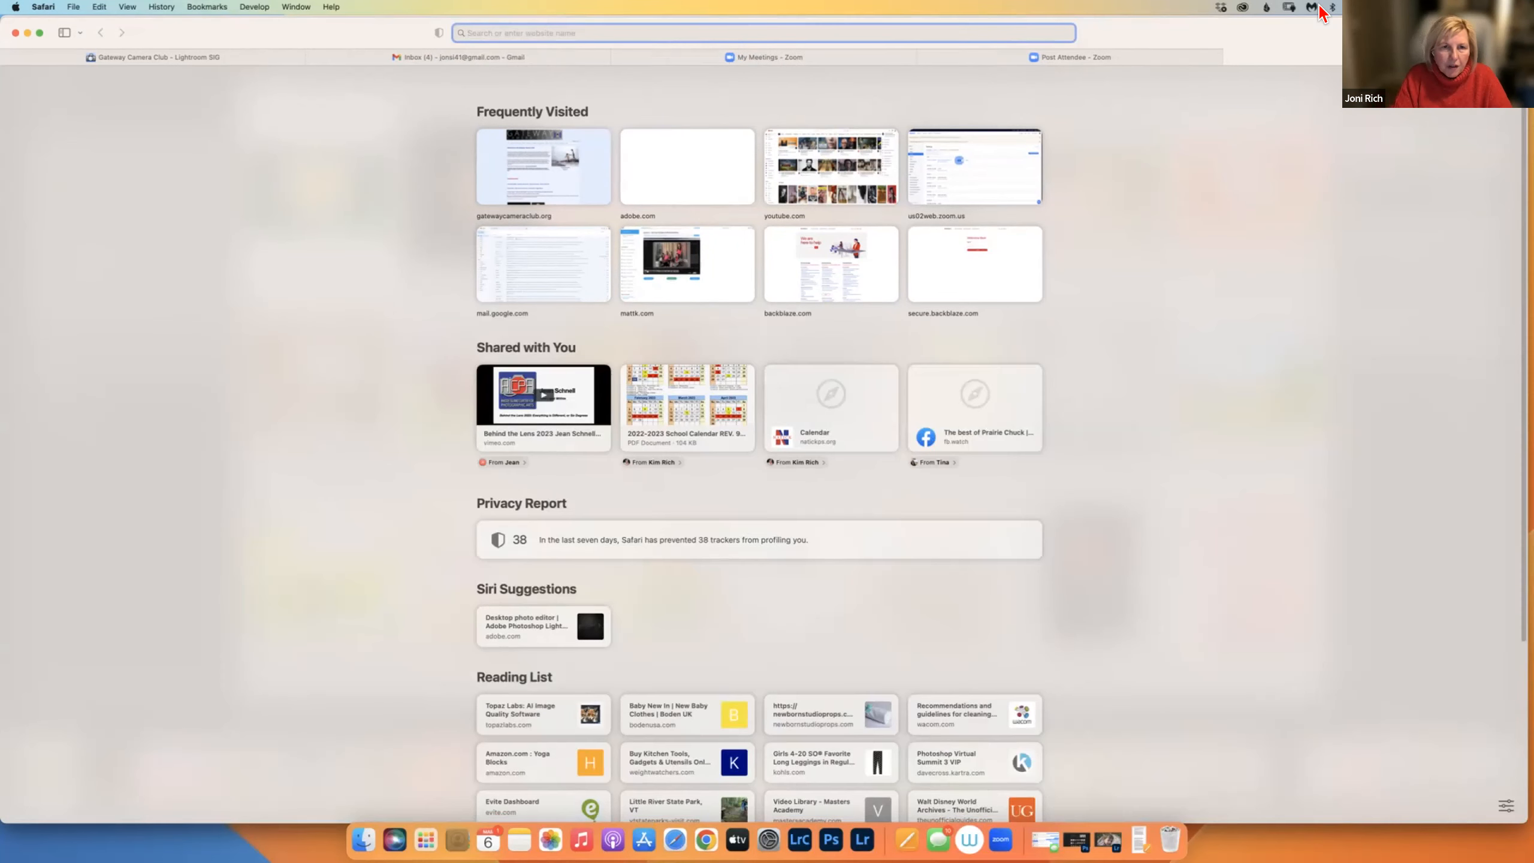
{"action": "type", "text": "youtube.com"}
{"action": "key", "text": "Return"}
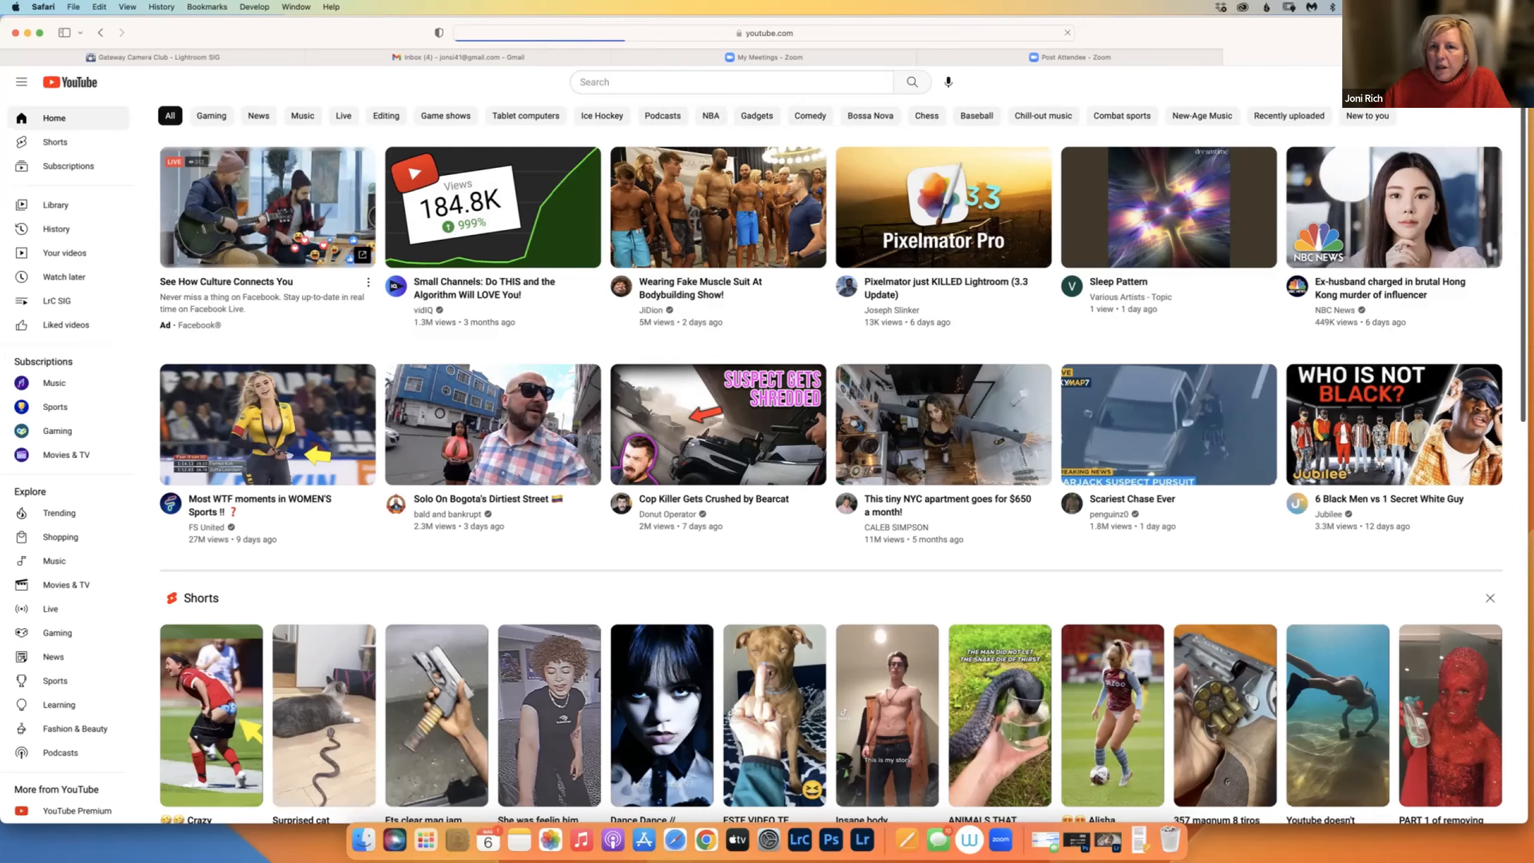
{"action": "left_click", "coordinate": [760, 80]}
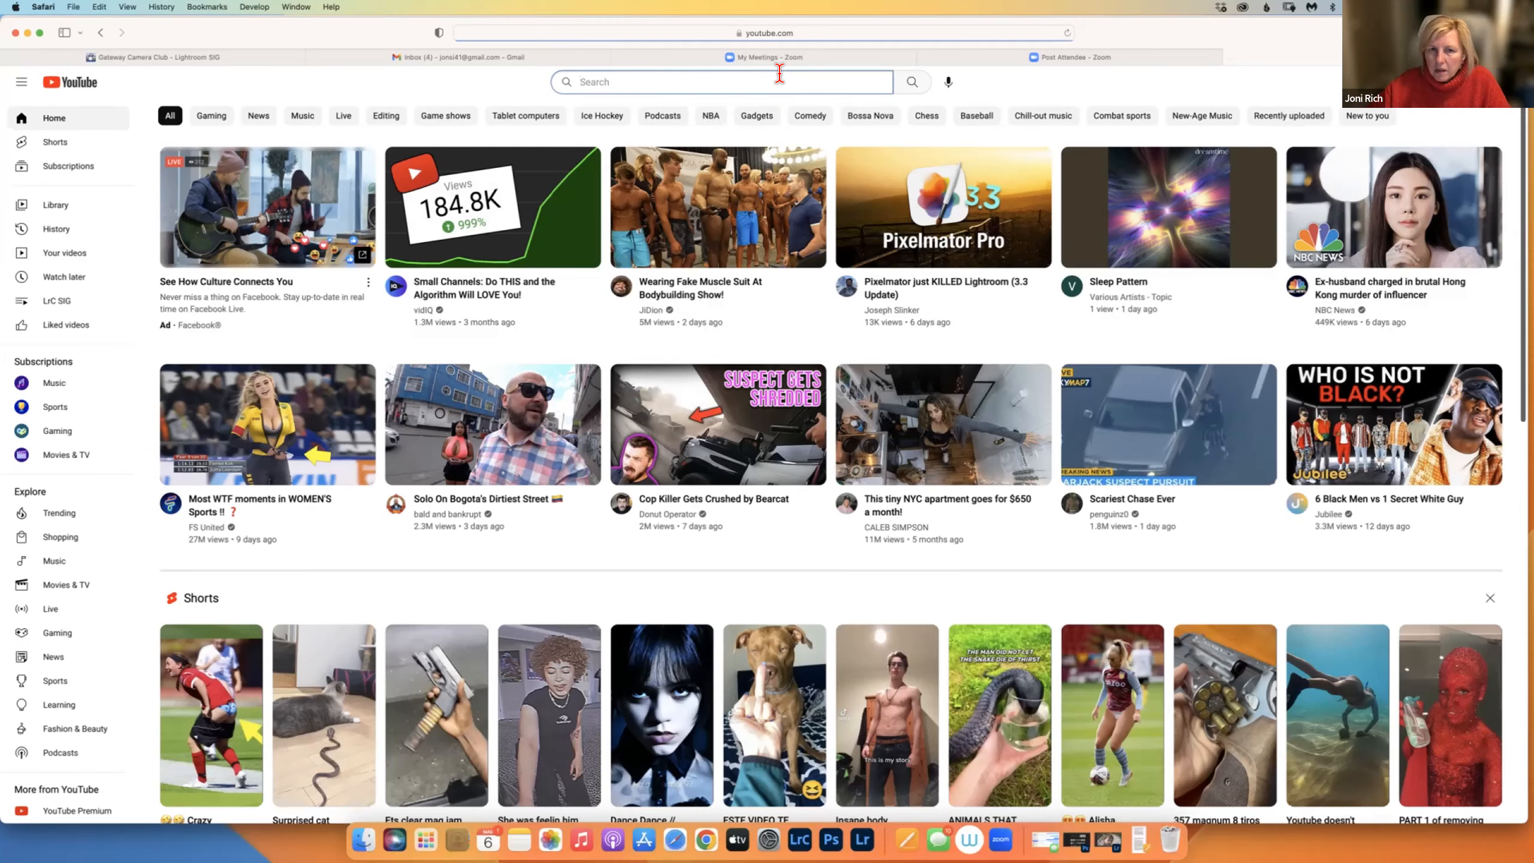
{"action": "type", "text": "GAte"}
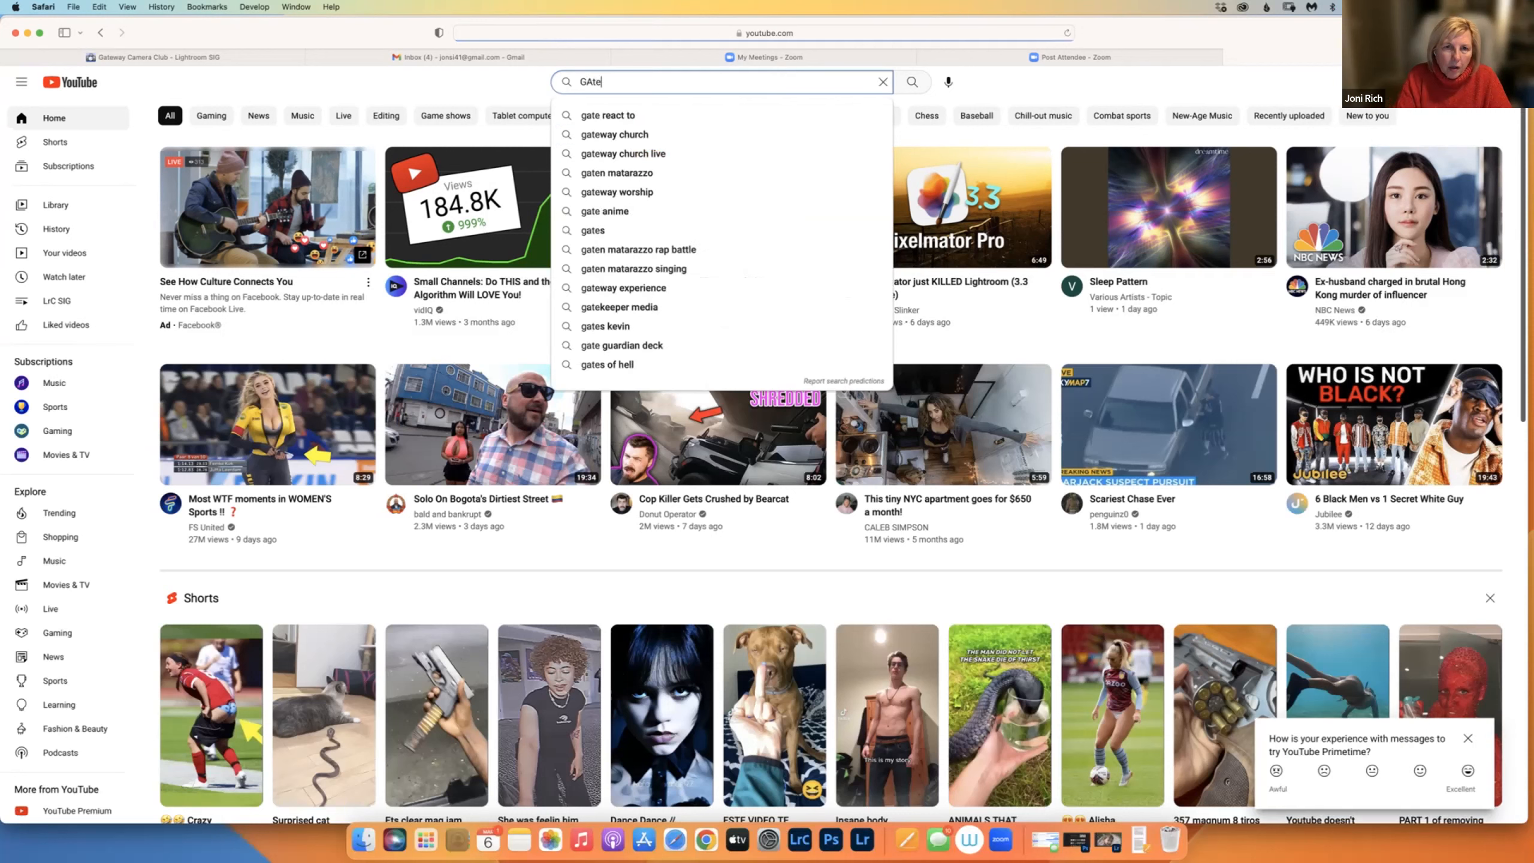
{"action": "type", "text": "way camre"}
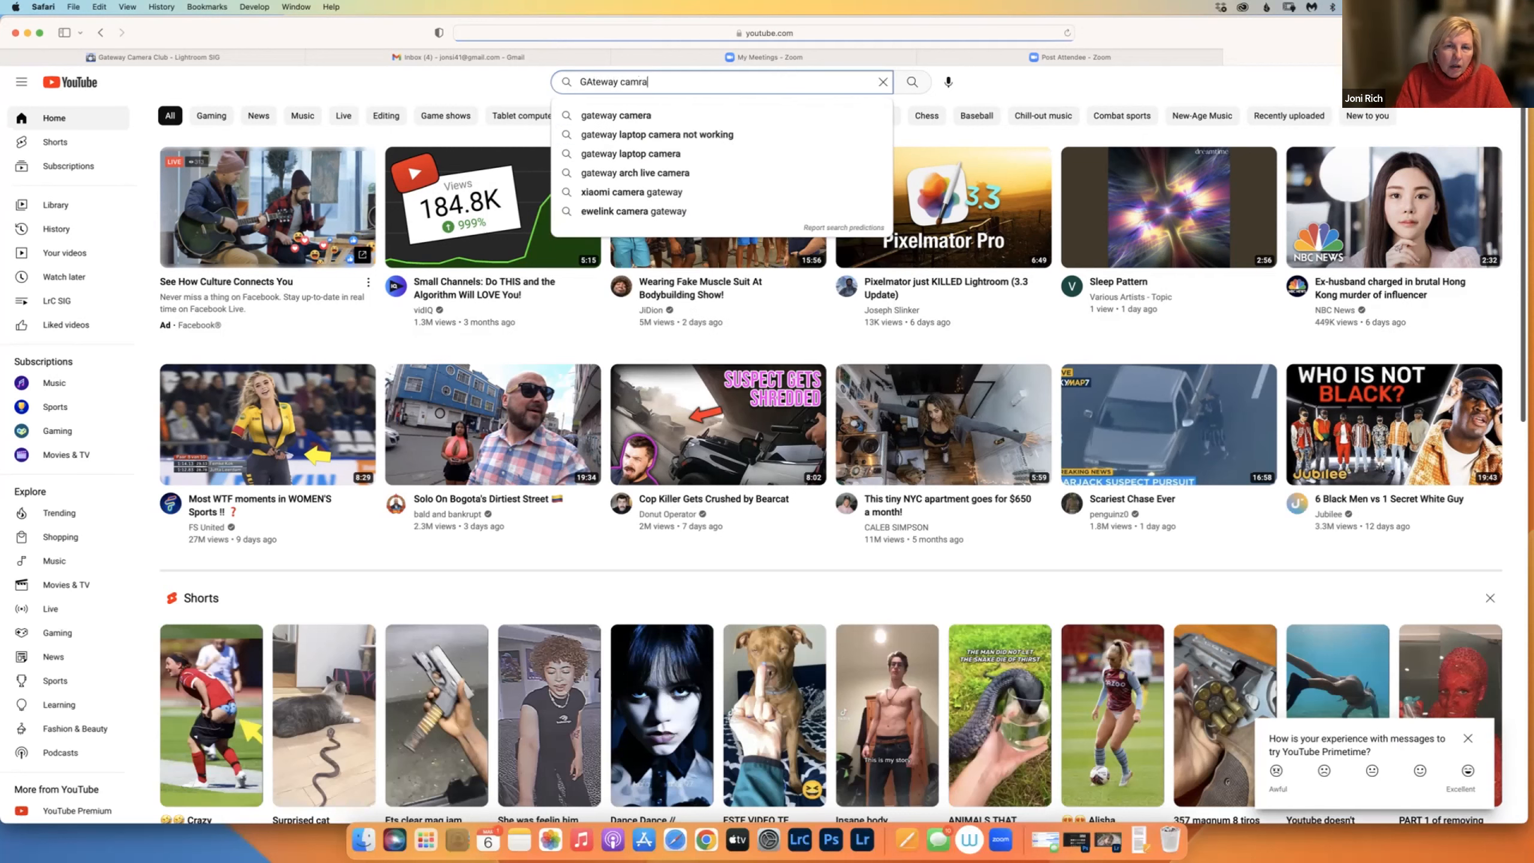
{"action": "key", "text": "BackSpace"}
{"action": "key", "text": "BackSpace"}
{"action": "type", "text": "e"}
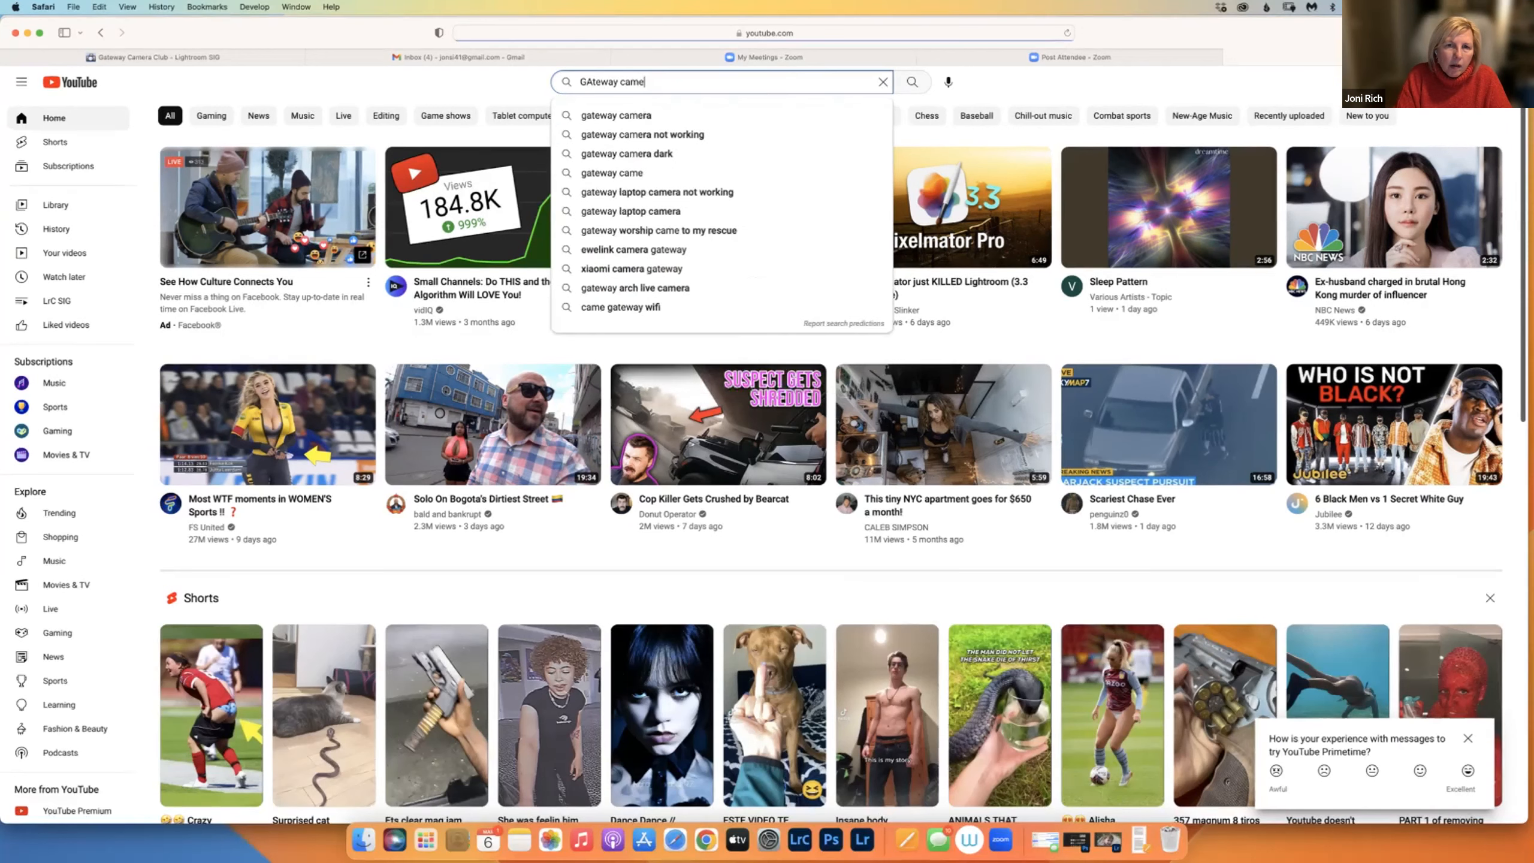
{"action": "type", "text": "ra club framinghalm"}
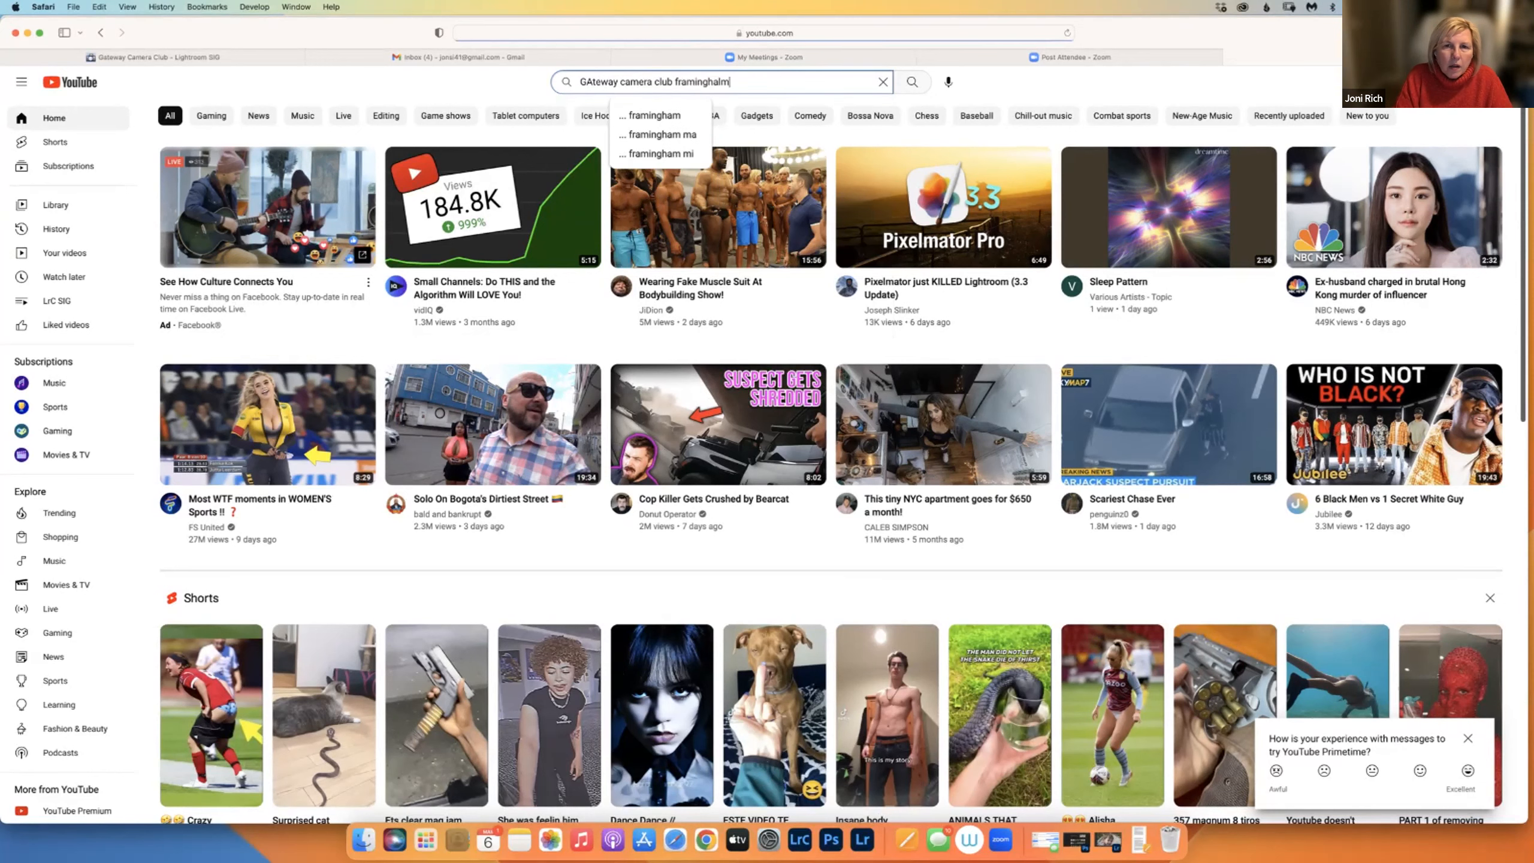
{"action": "key", "text": "Return"}
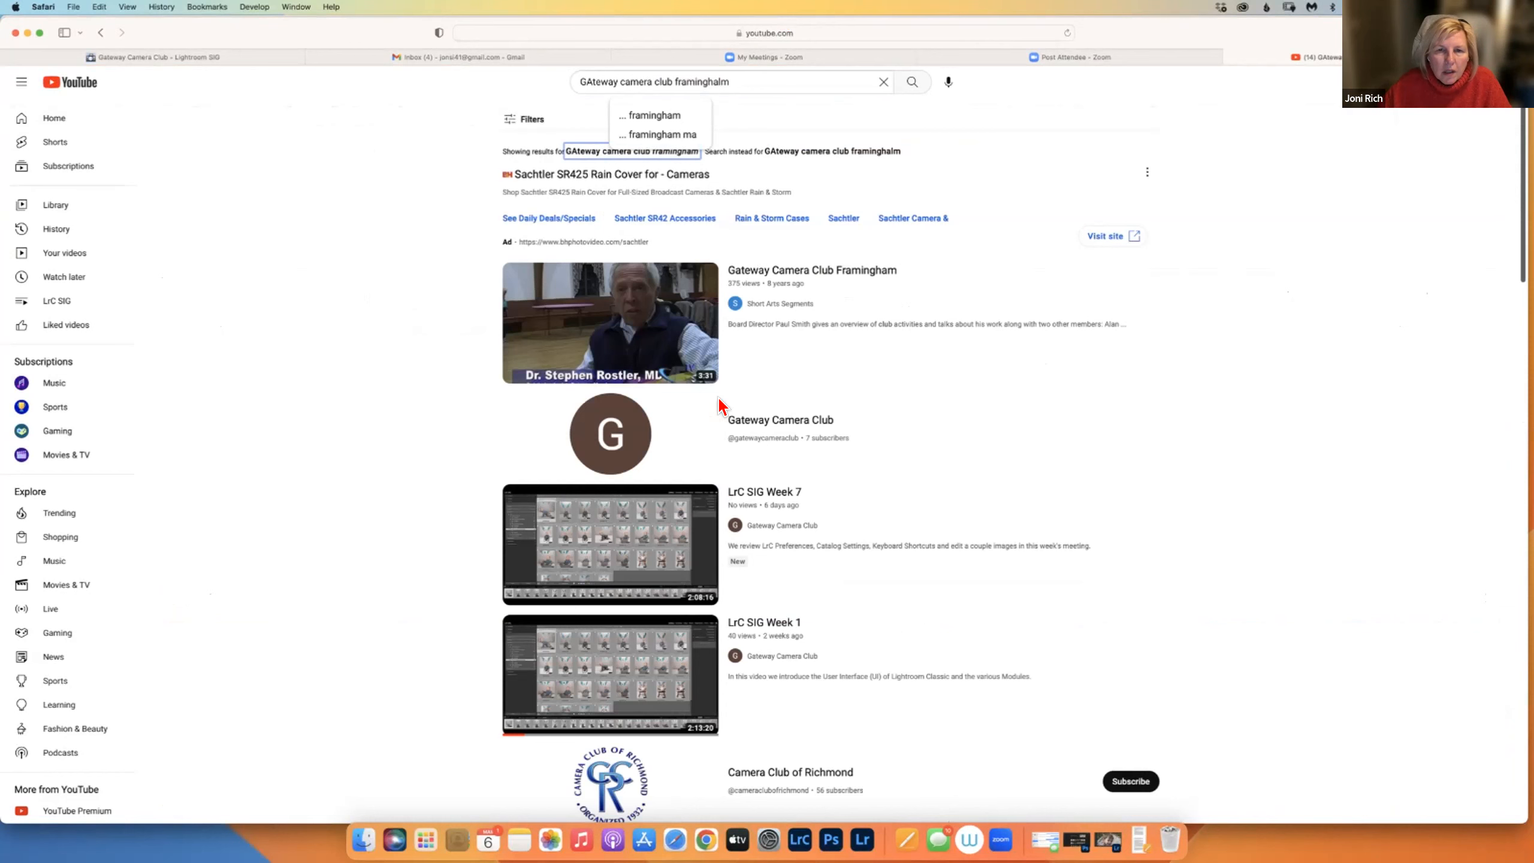
{"action": "left_click", "coordinate": [682, 119]}
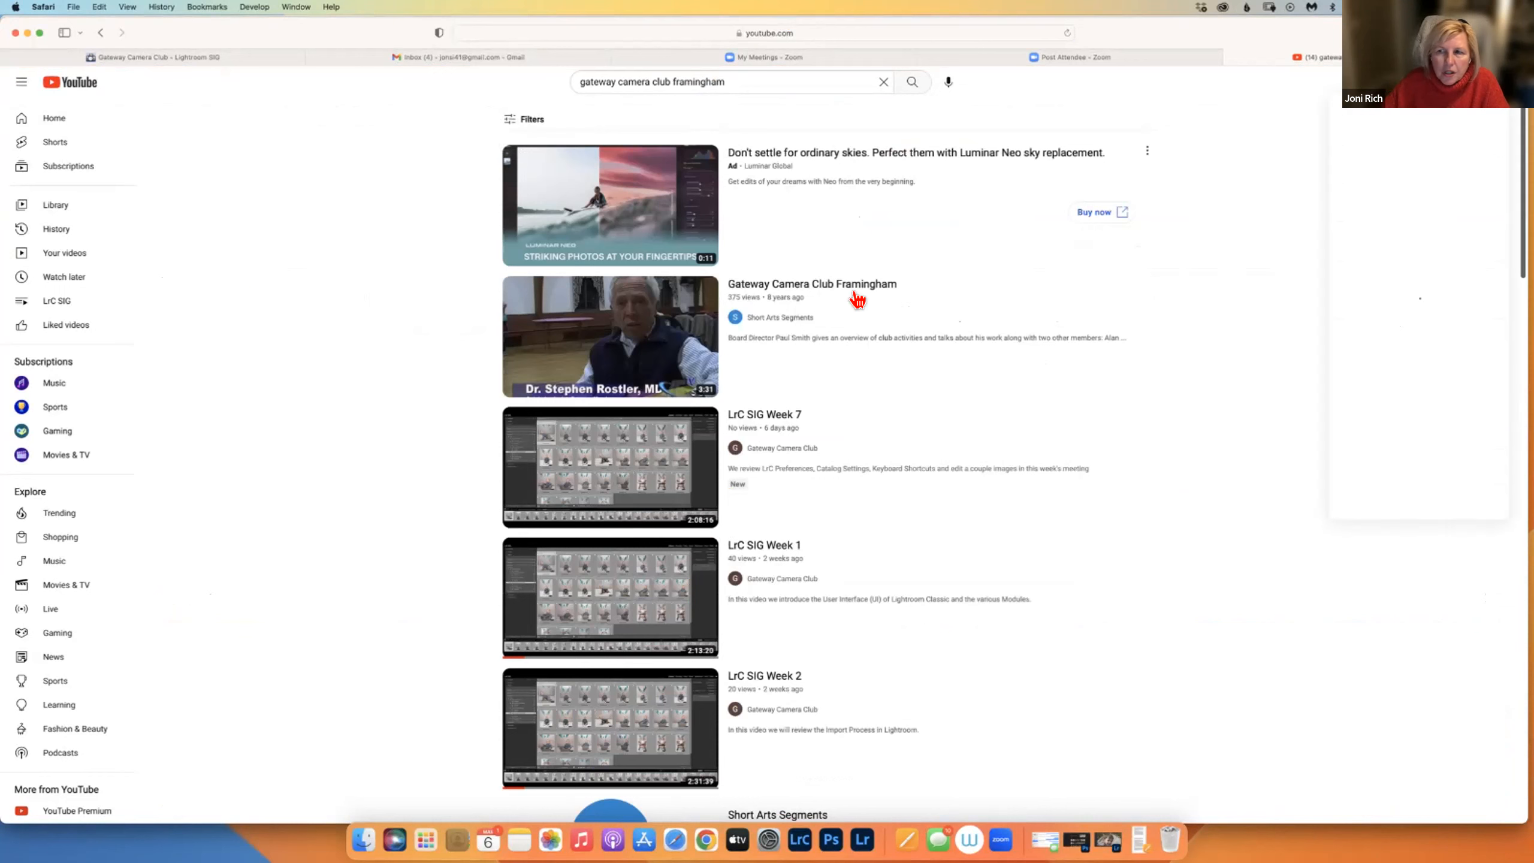
From the club's channel, play the LrC SIG playlist, then stop the video and close the channel page.
{"action": "left_click", "coordinate": [1497, 81]}
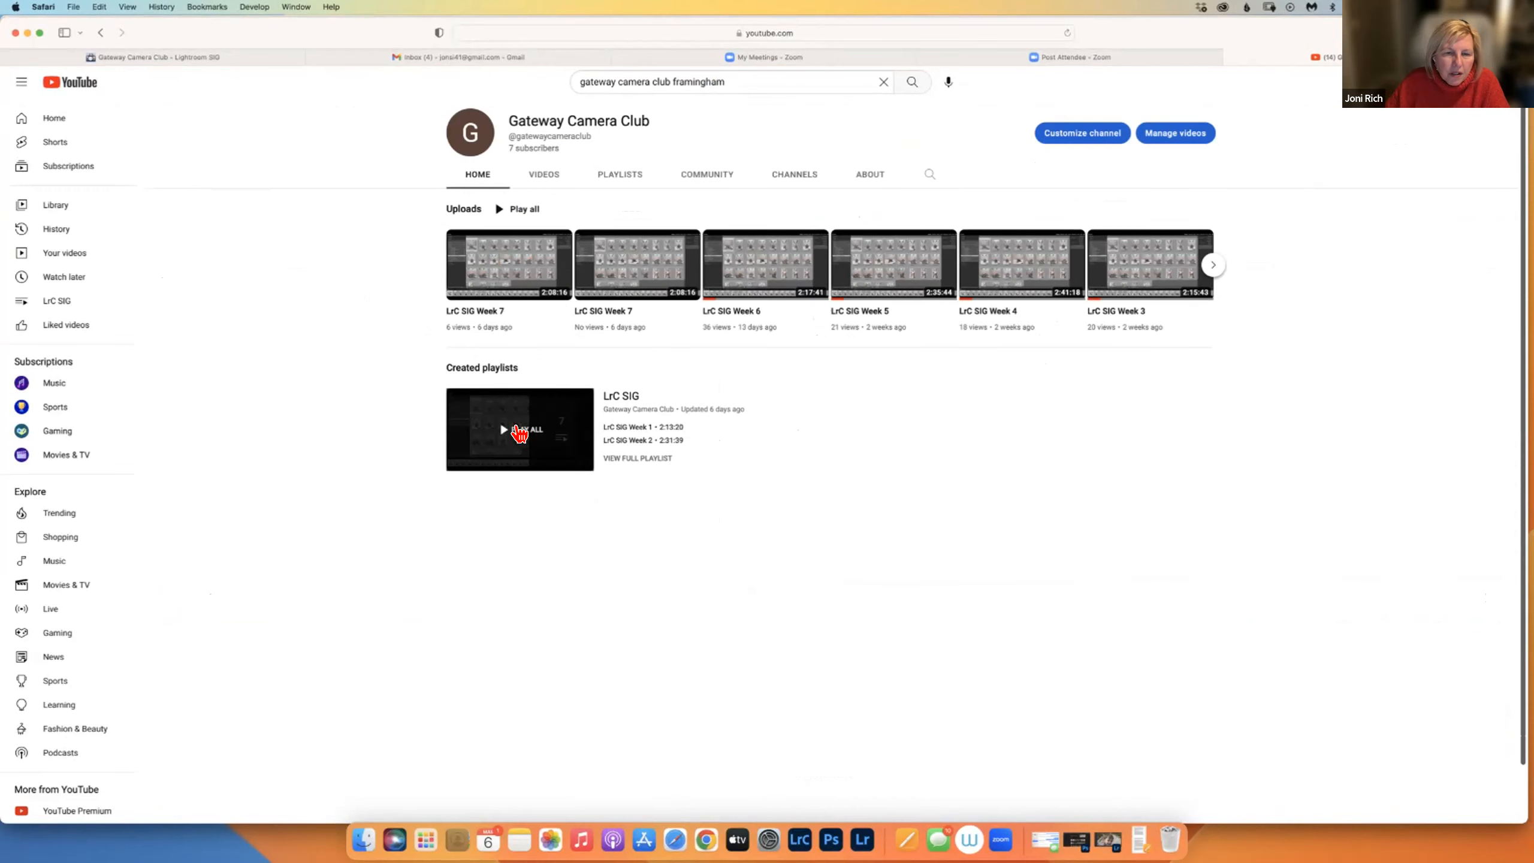
{"action": "left_click", "coordinate": [565, 462]}
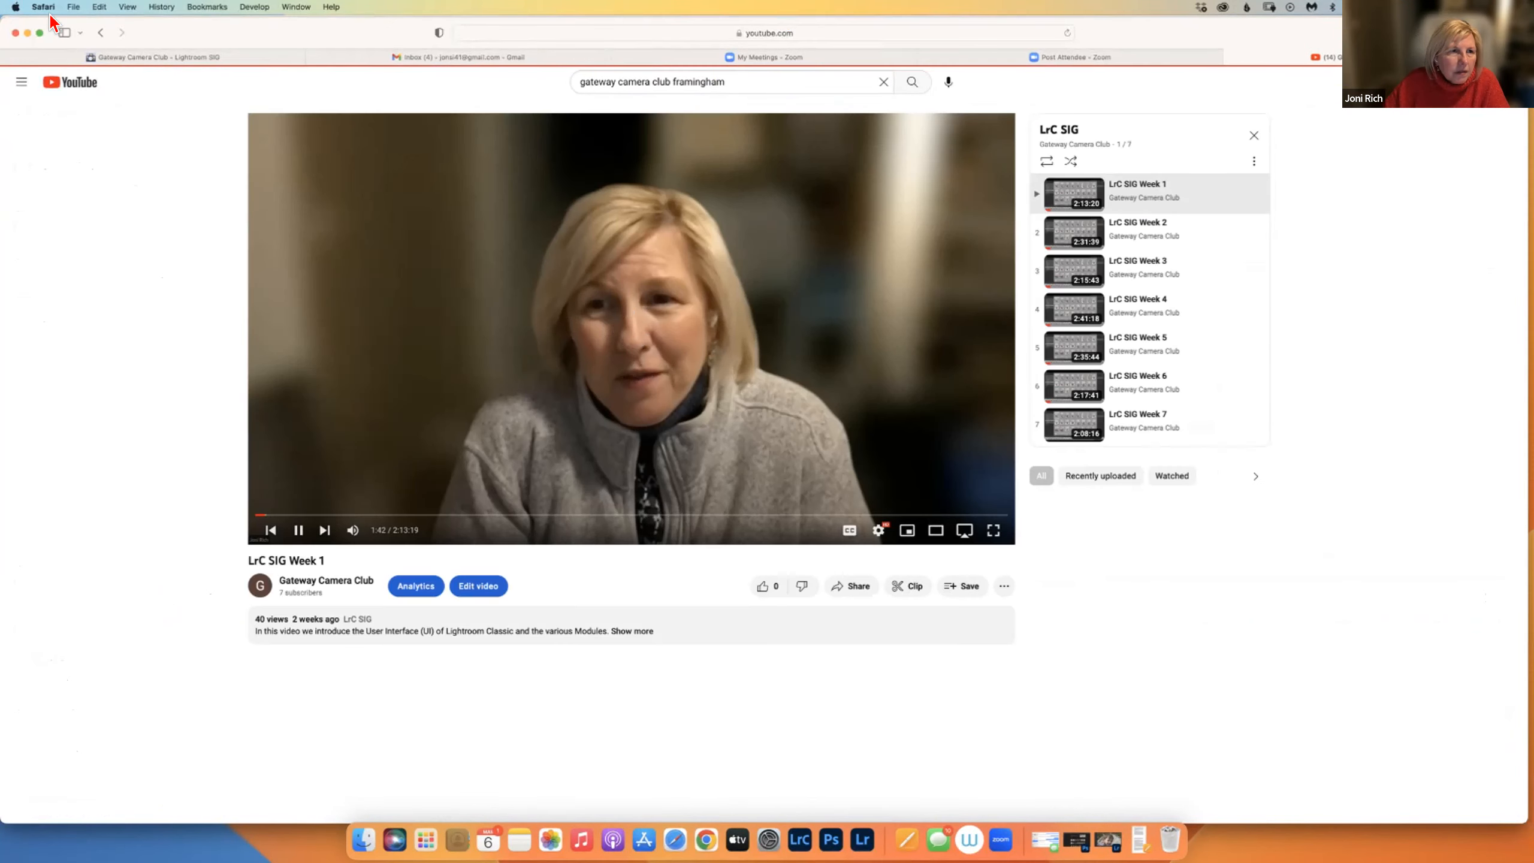
{"action": "left_click", "coordinate": [100, 32]}
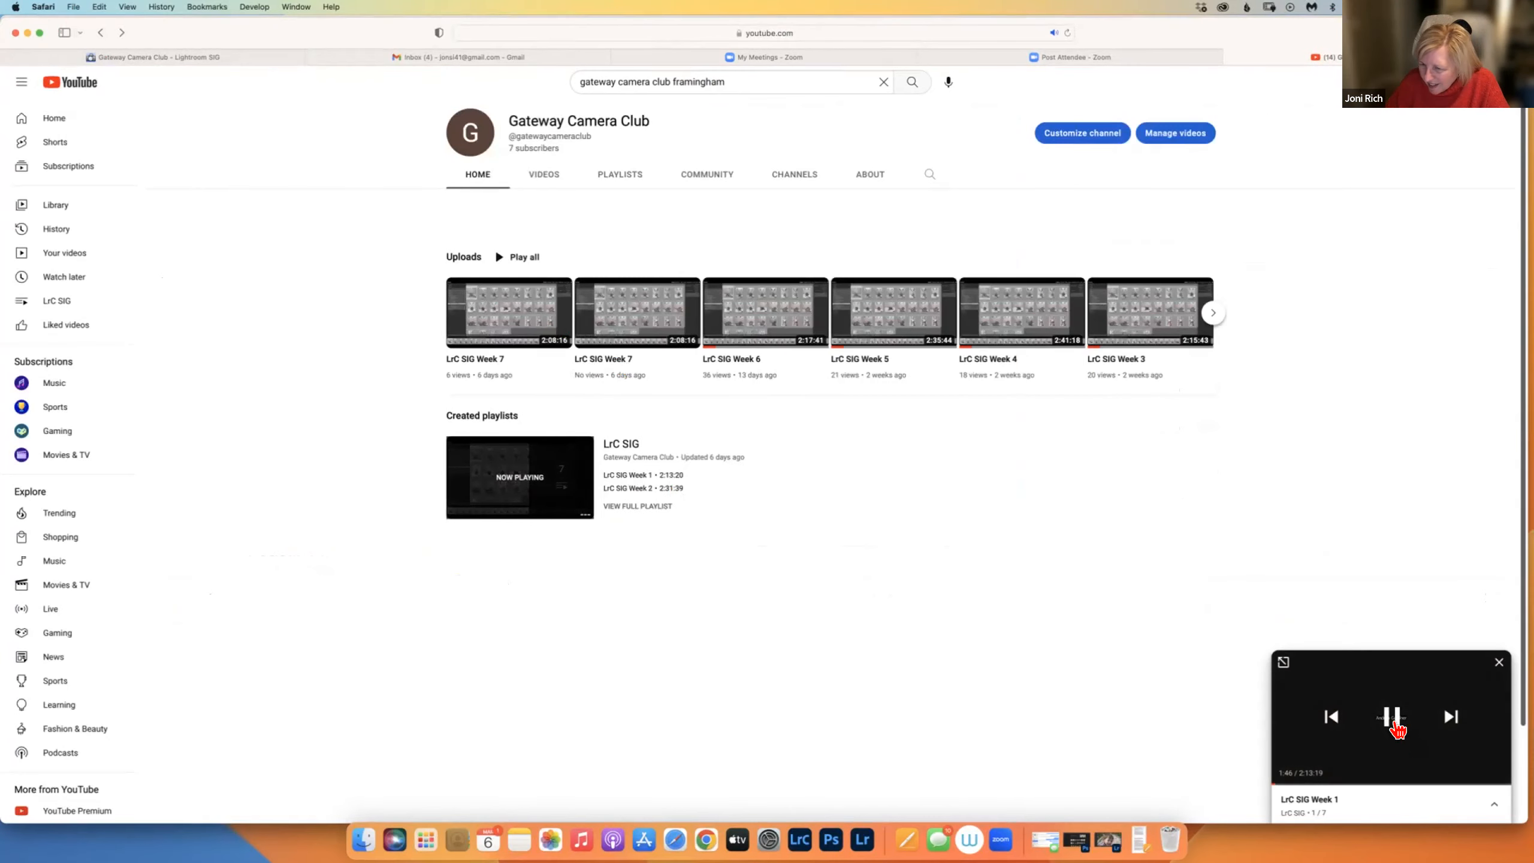
{"action": "left_click", "coordinate": [1391, 718]}
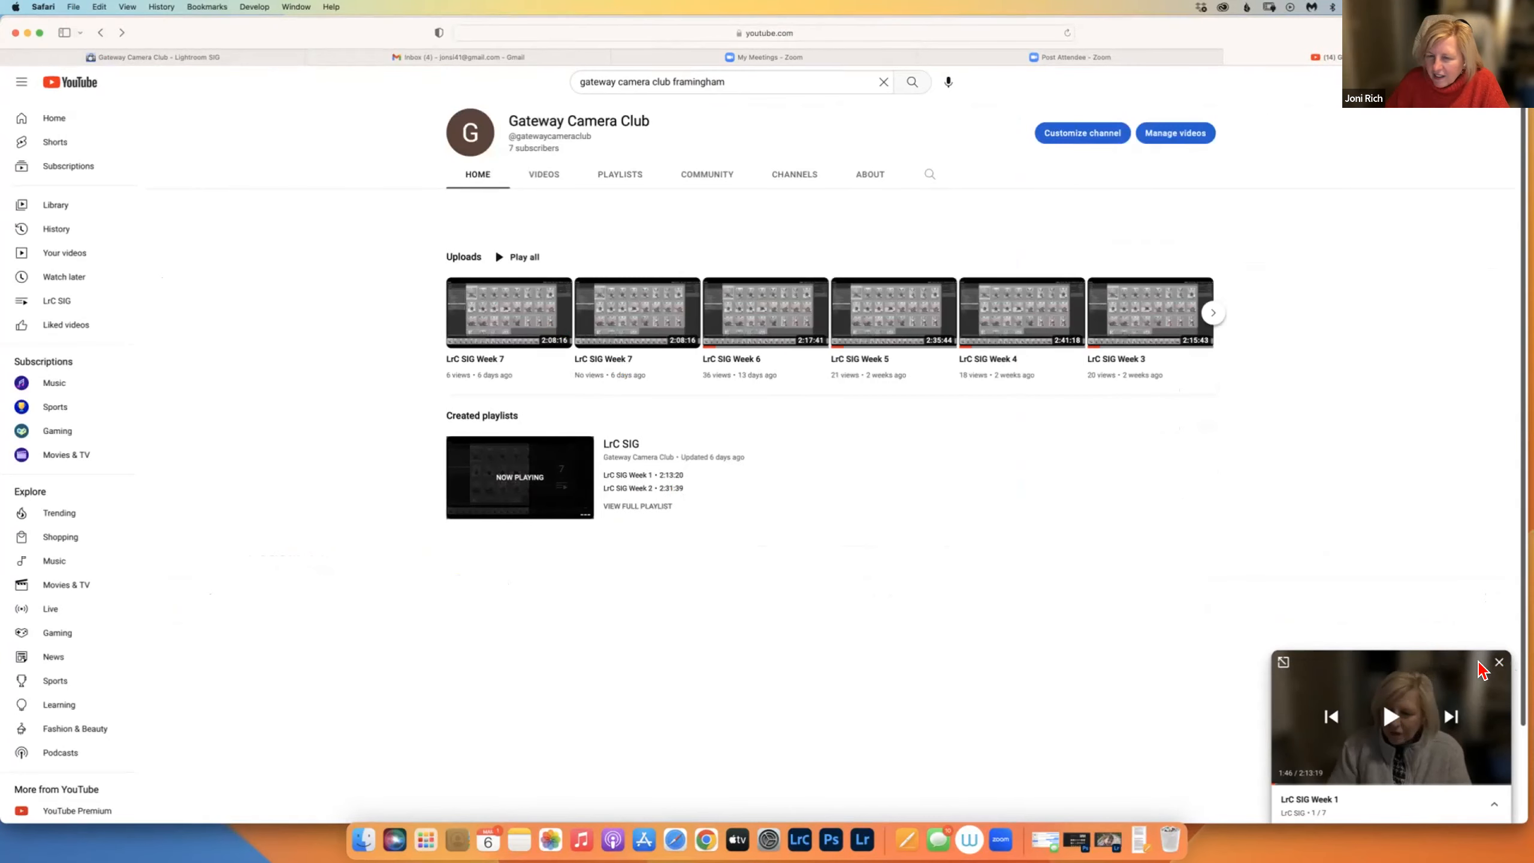
{"action": "left_click", "coordinate": [1500, 663]}
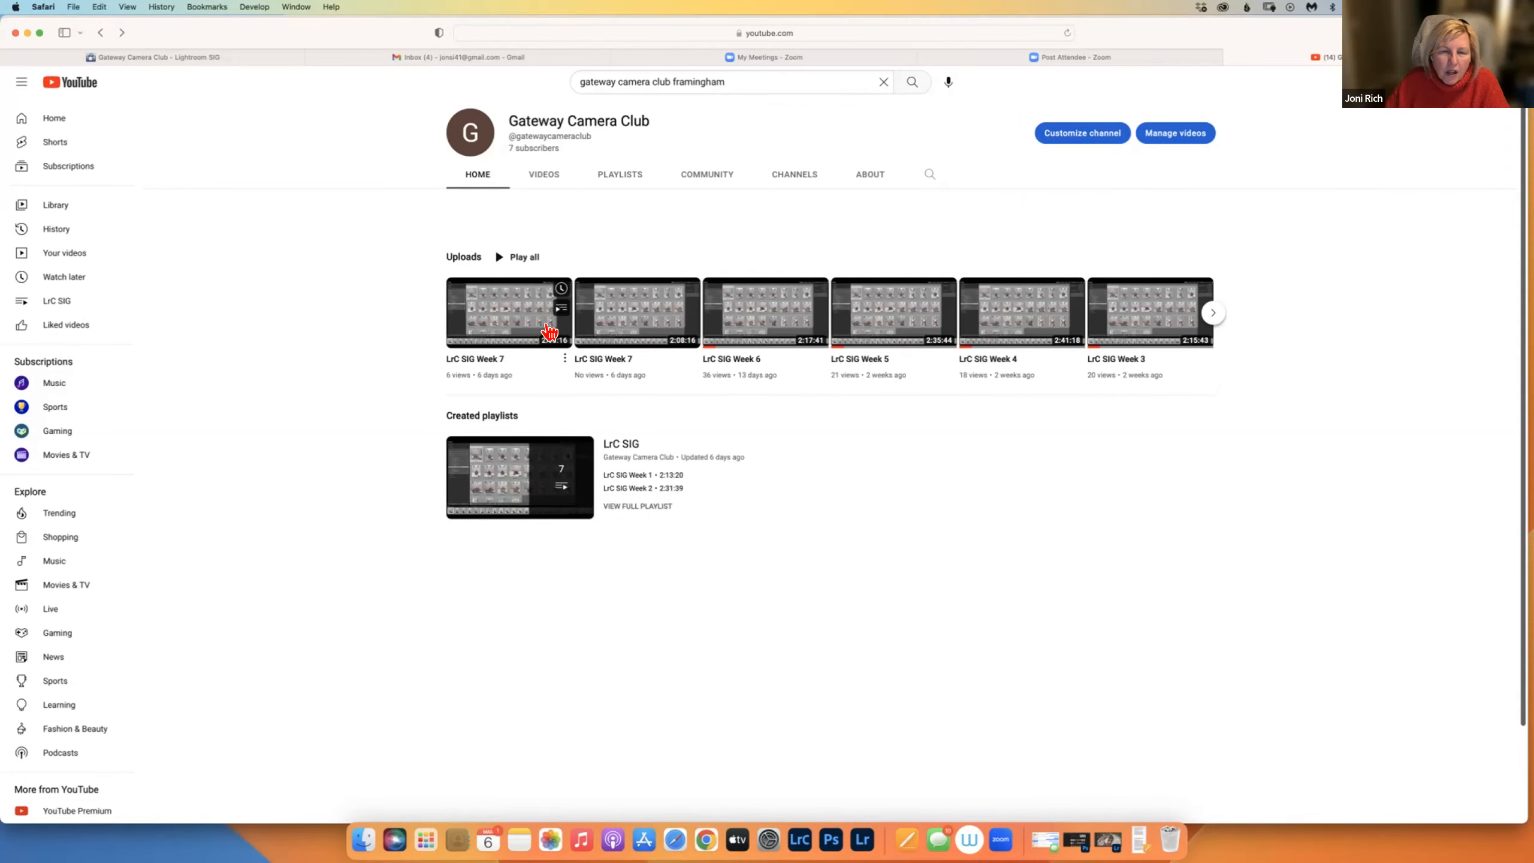
{"action": "left_click", "coordinate": [1233, 58]}
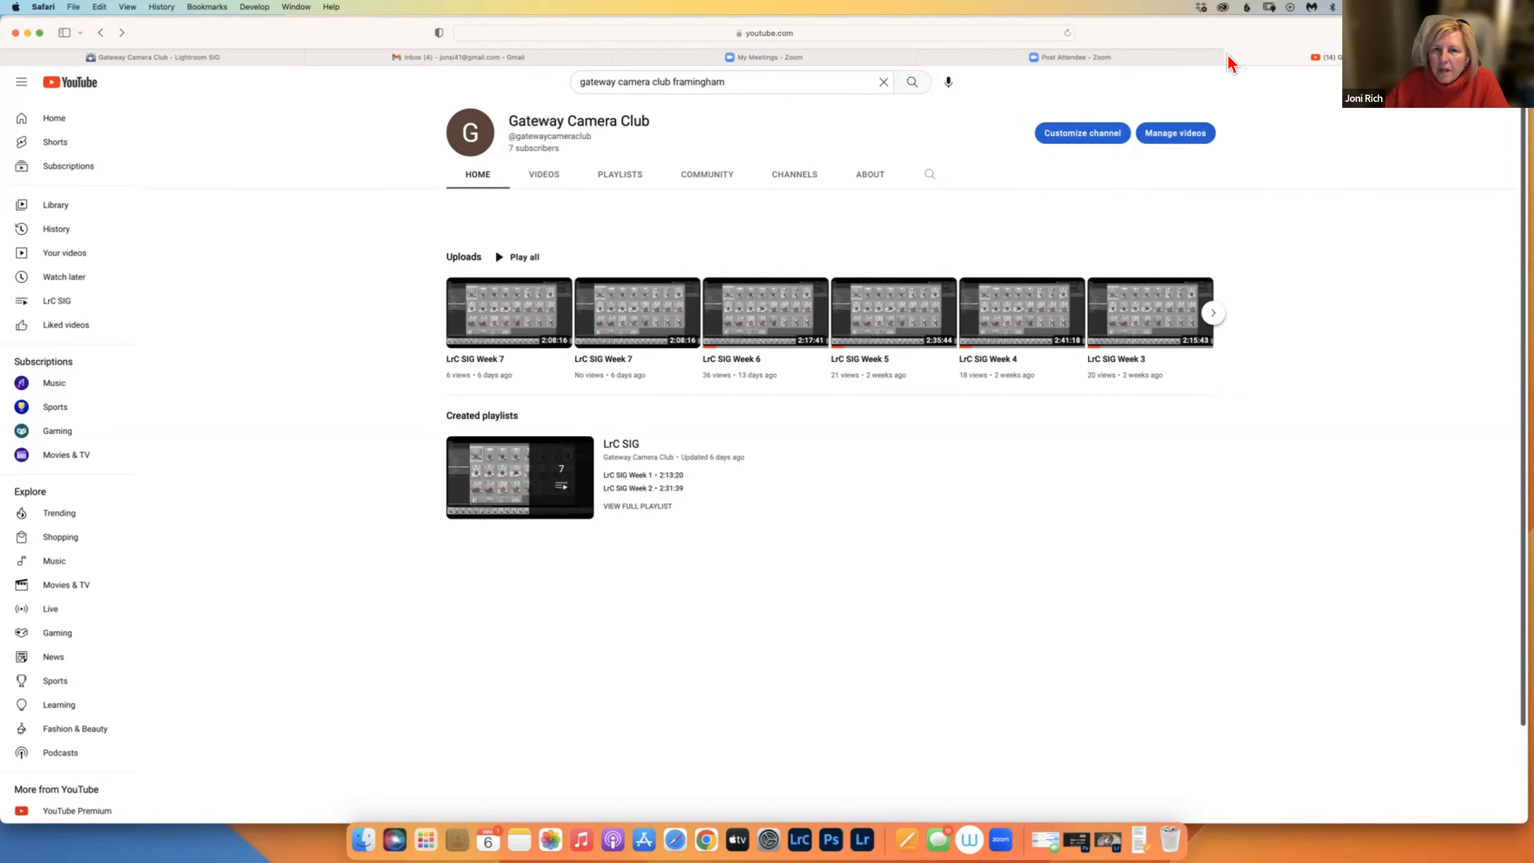
Open Lesson 1's notes from the Lightroom SIG page, check the Share menu, and return to the lessons table.
{"action": "left_click", "coordinate": [296, 61]}
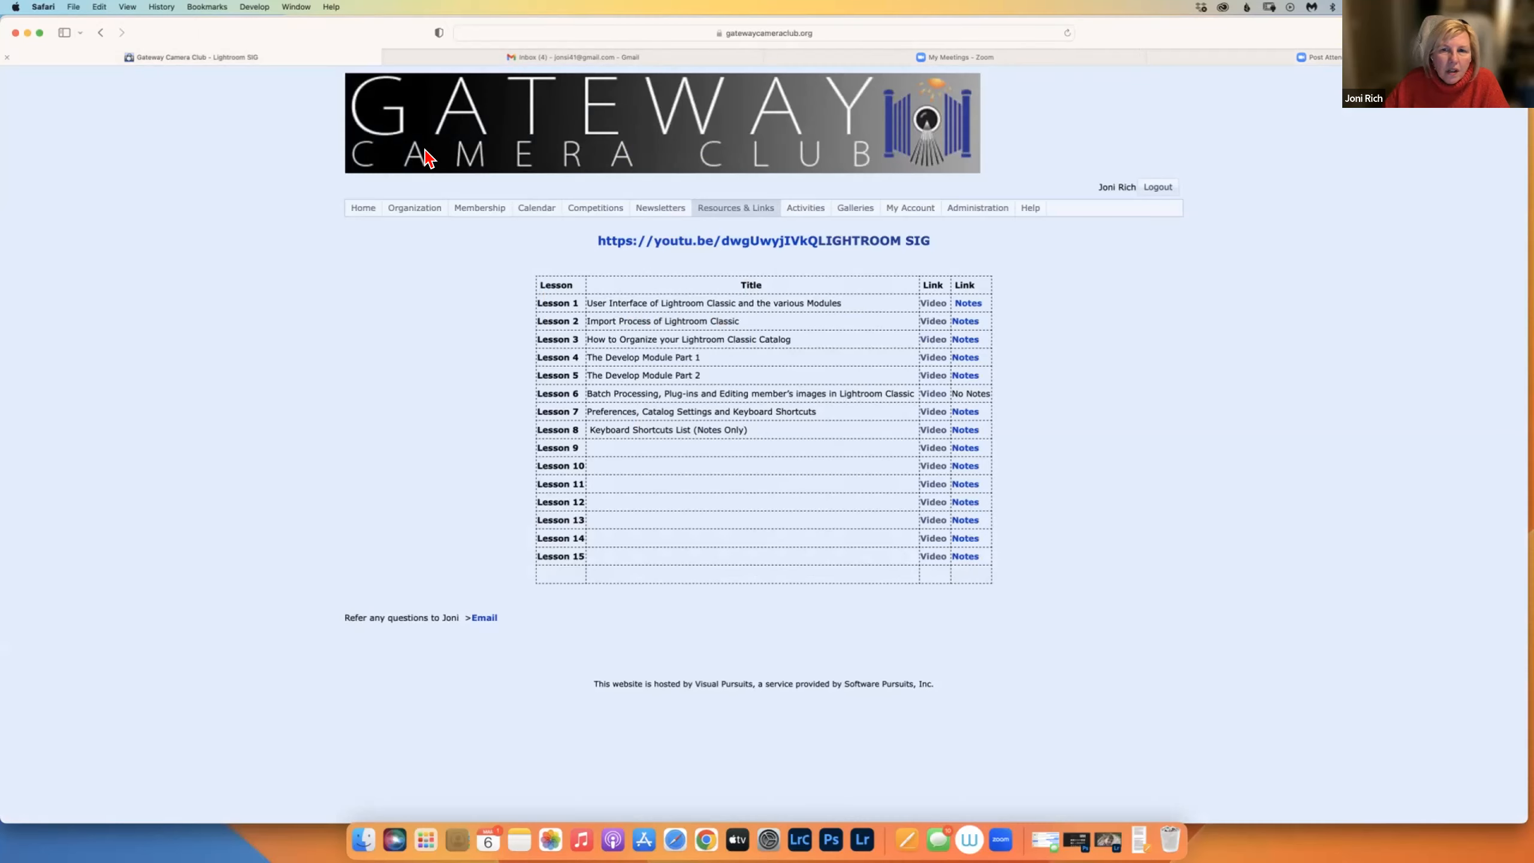
{"action": "left_click", "coordinate": [972, 305]}
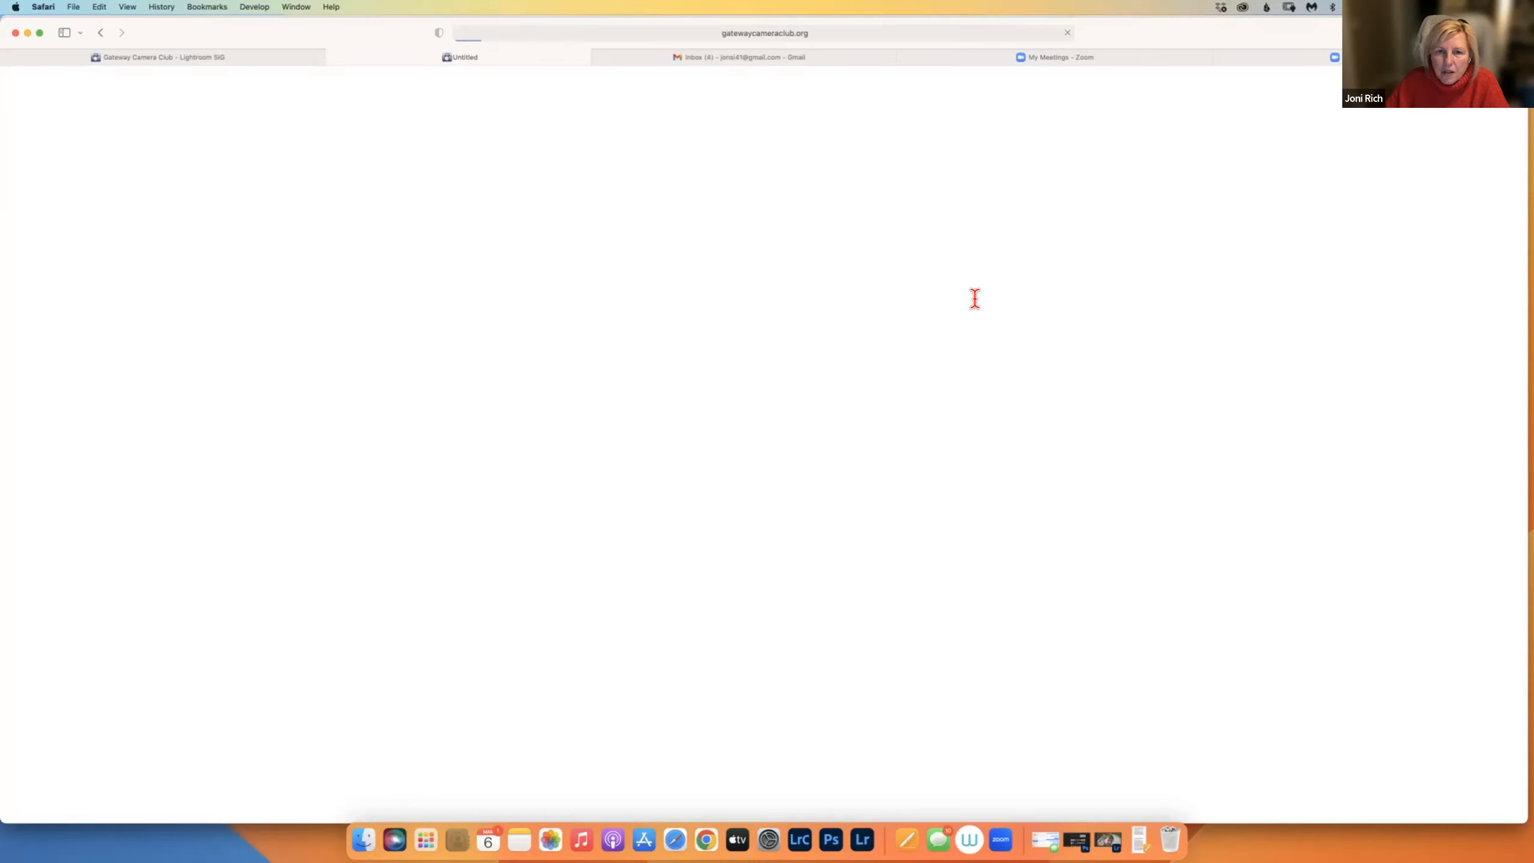
{"action": "scroll", "coordinate": [684, 435], "scroll_direction": "down", "scroll_amount": 20}
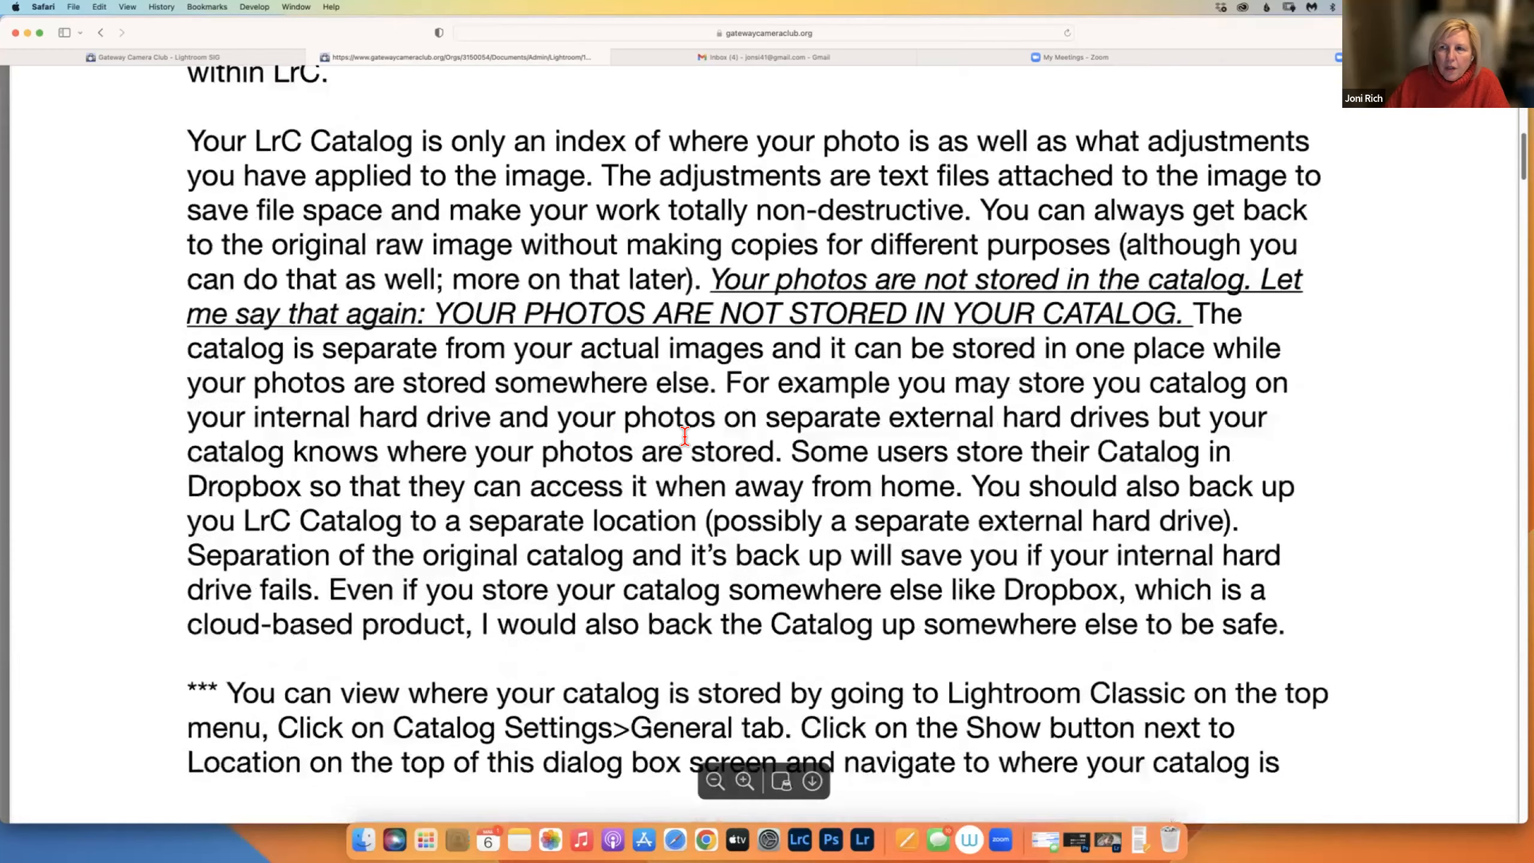
{"action": "scroll", "coordinate": [685, 436], "scroll_direction": "up", "scroll_amount": 20}
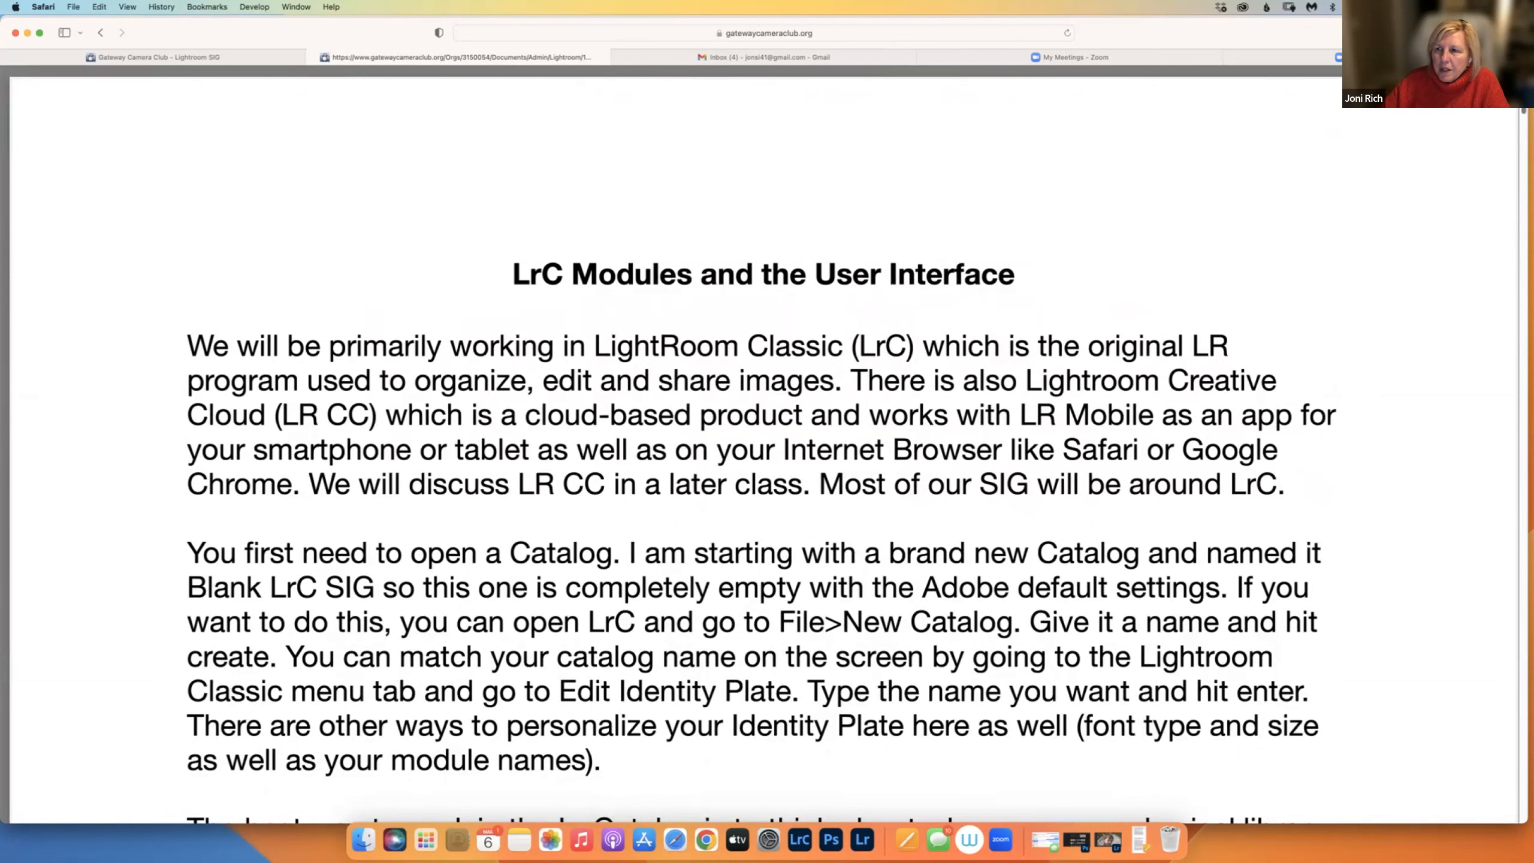
{"action": "left_click", "coordinate": [1469, 33]}
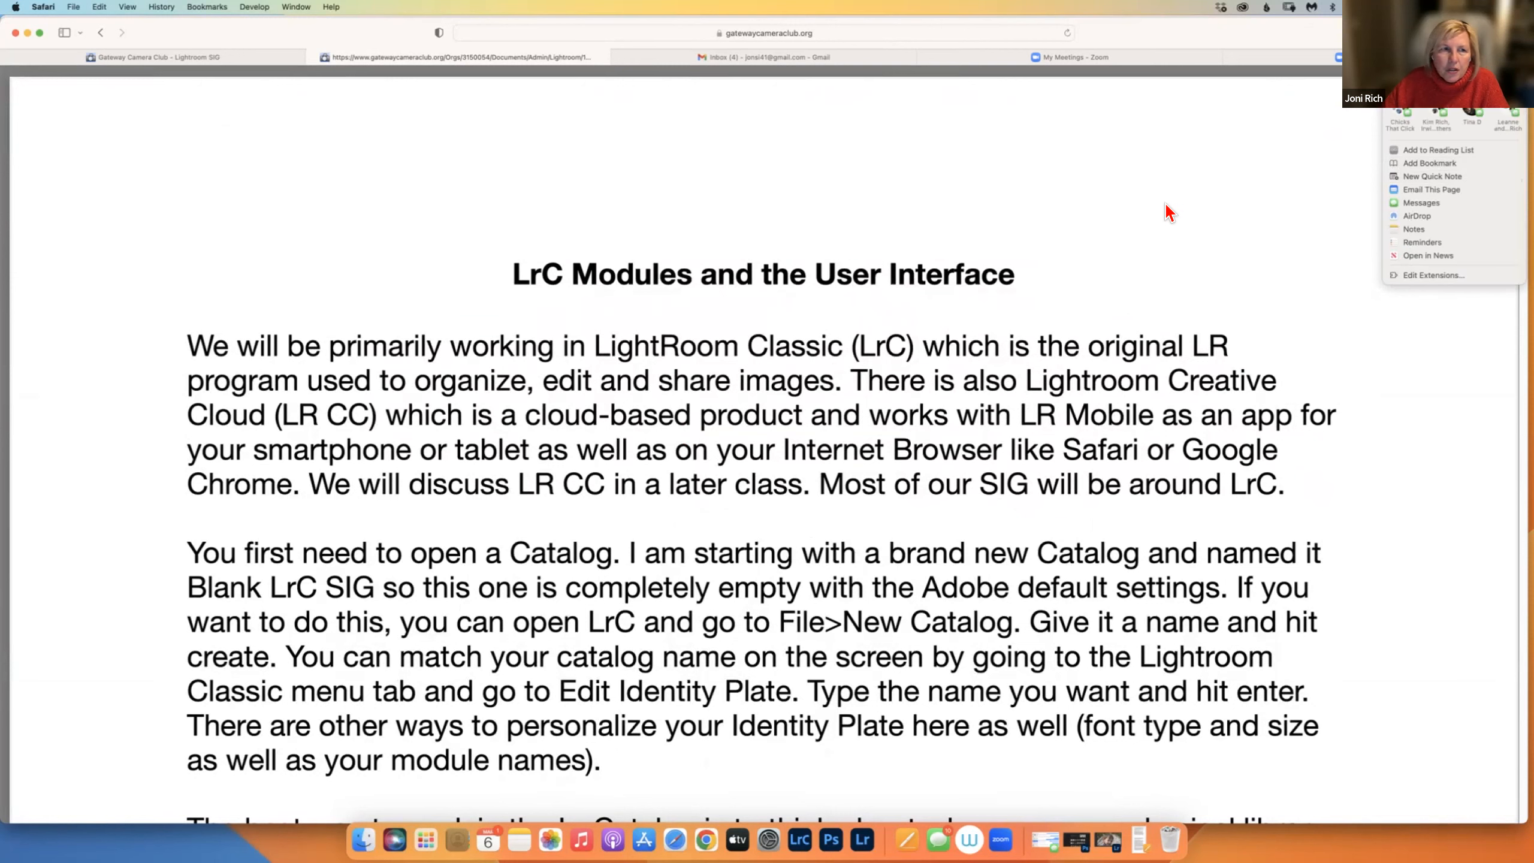
{"action": "left_click", "coordinate": [574, 171]}
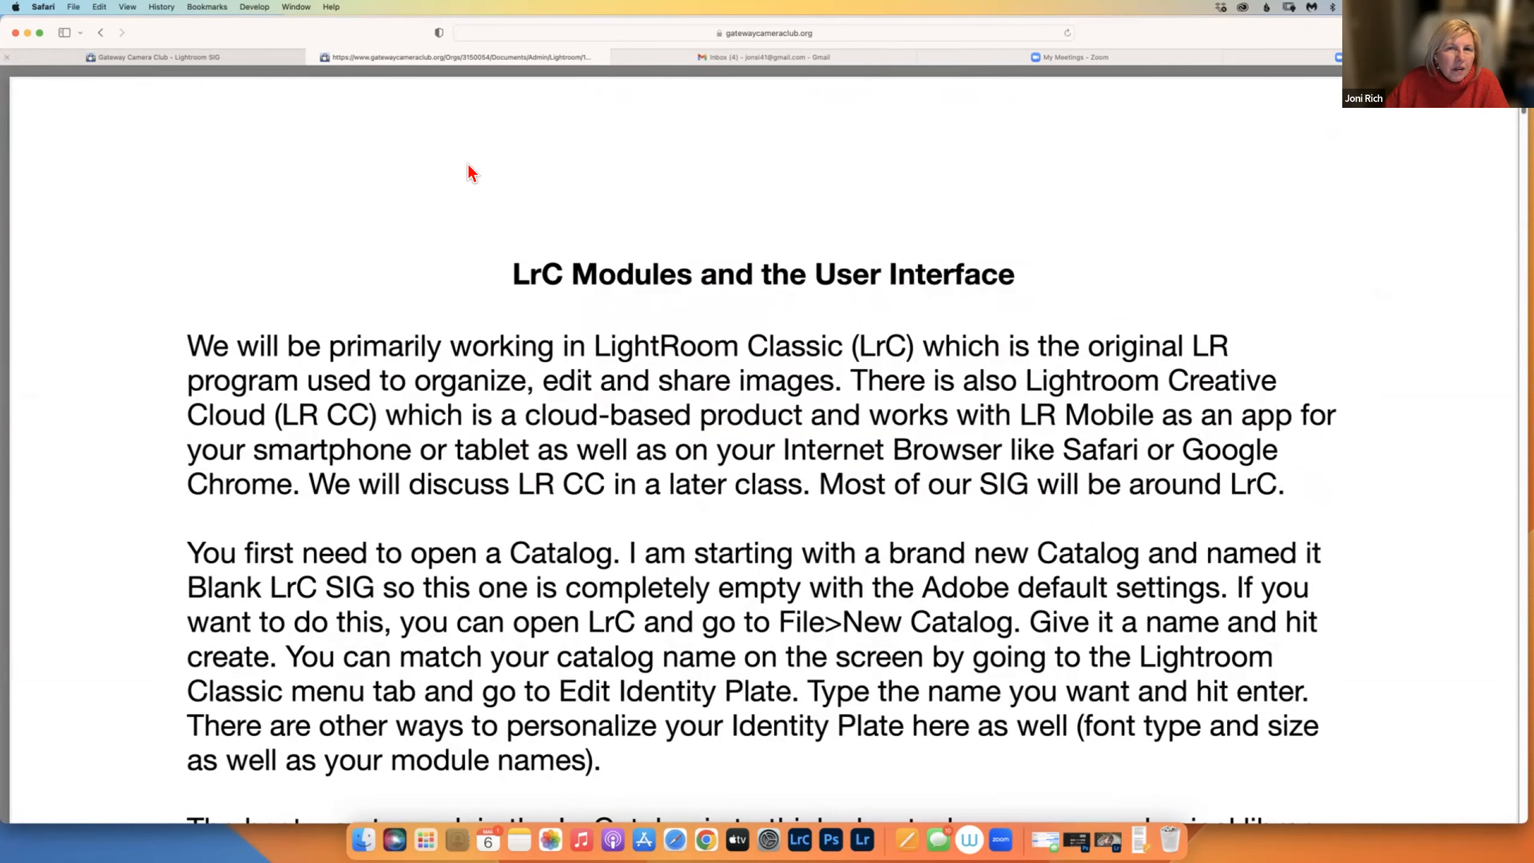
{"action": "left_click", "coordinate": [275, 57]}
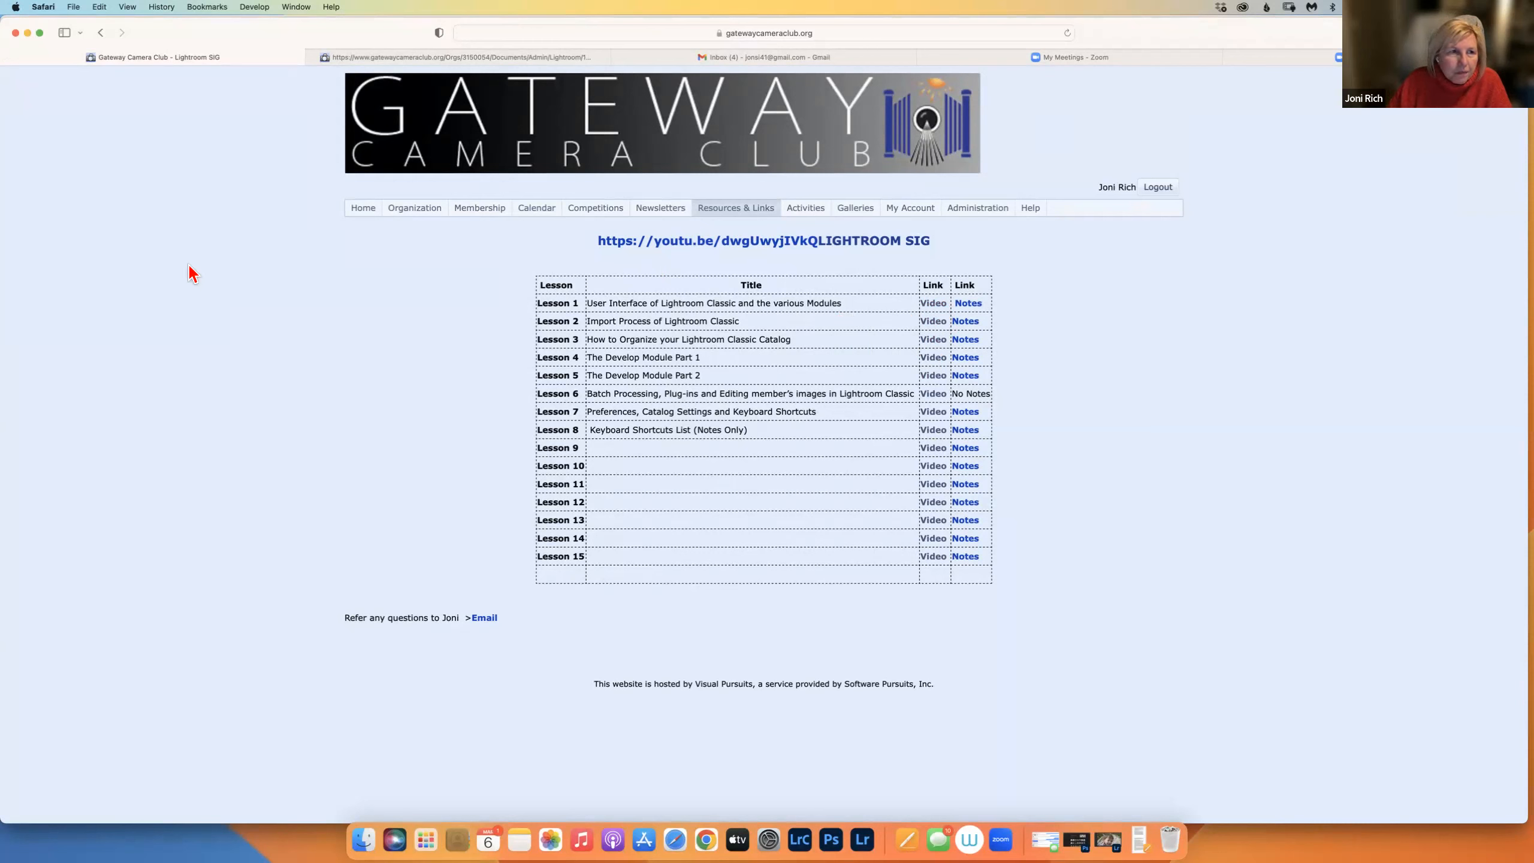
Minimize Safari to reveal Lightroom Classic's Library with the GCC set's 34 photos.
{"action": "left_click", "coordinate": [27, 32]}
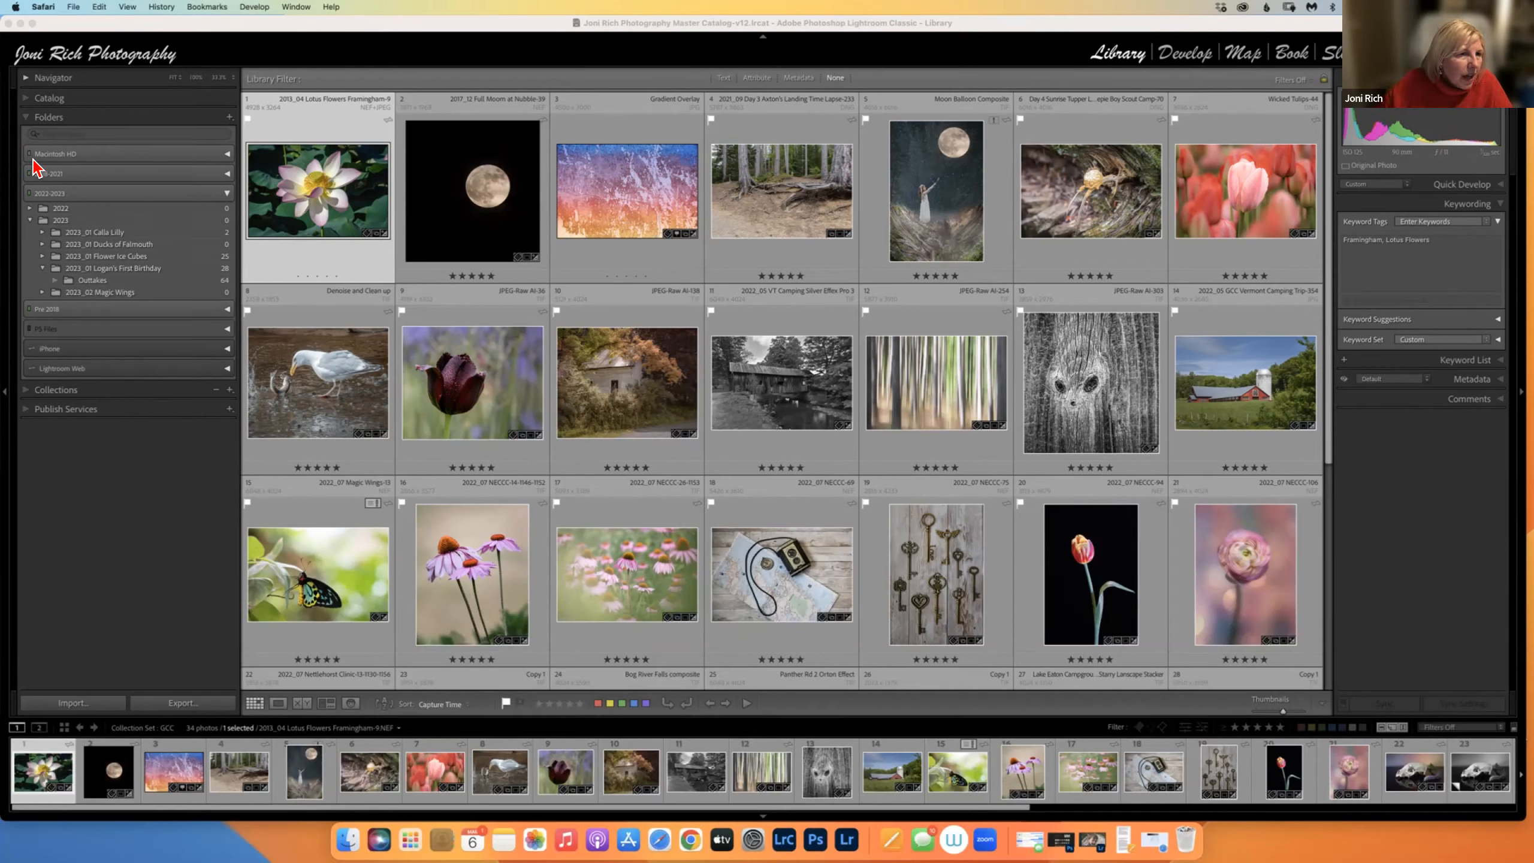
Bring Lightroom Classic forward, expand the Catalog panel, and browse the Photo and Metadata menus.
{"action": "left_click", "coordinate": [19, 105]}
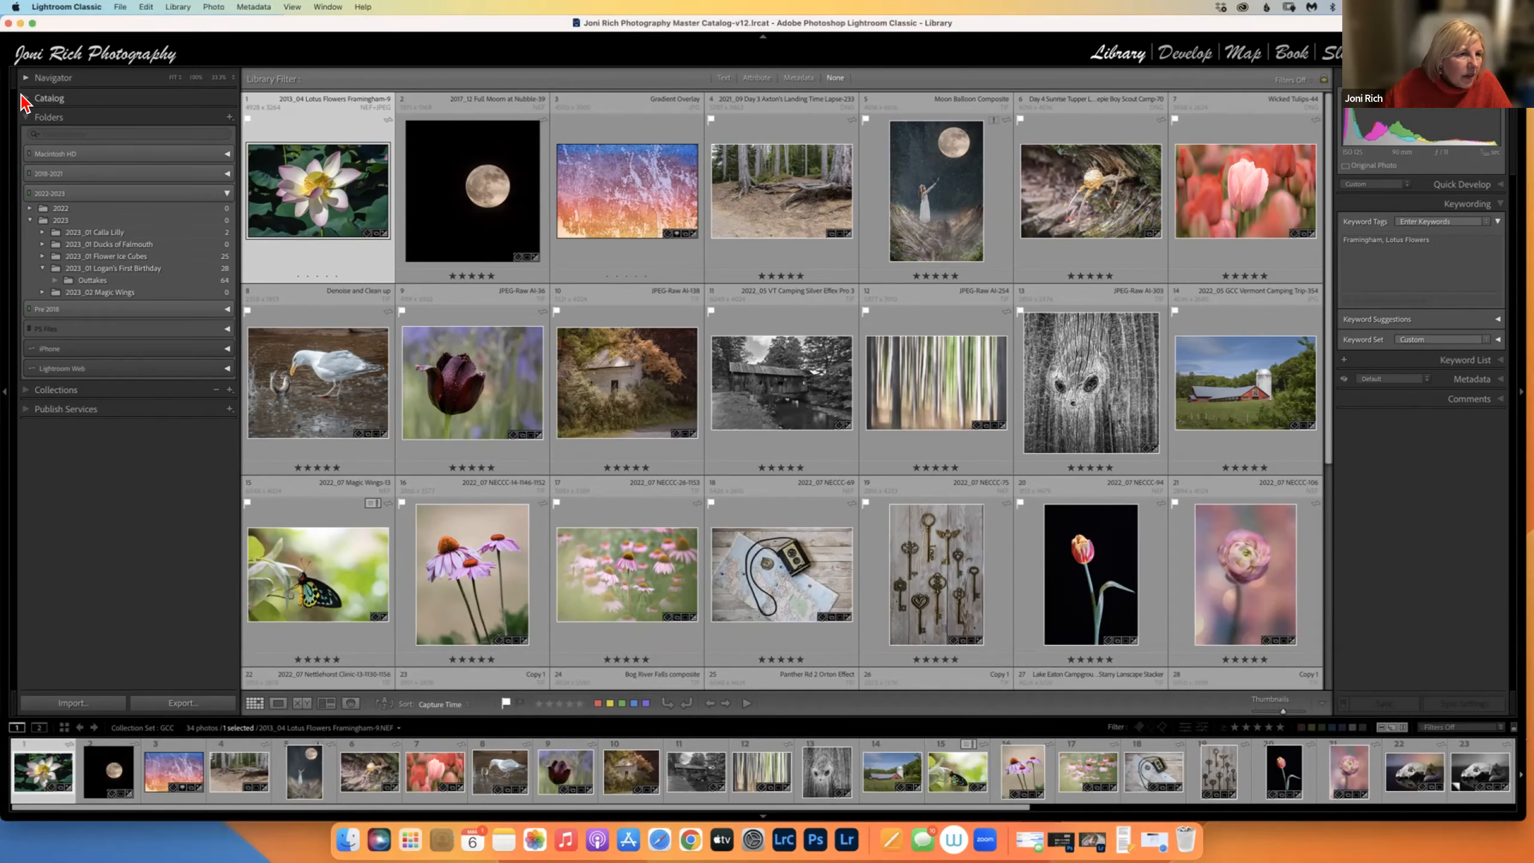
{"action": "left_click", "coordinate": [22, 98]}
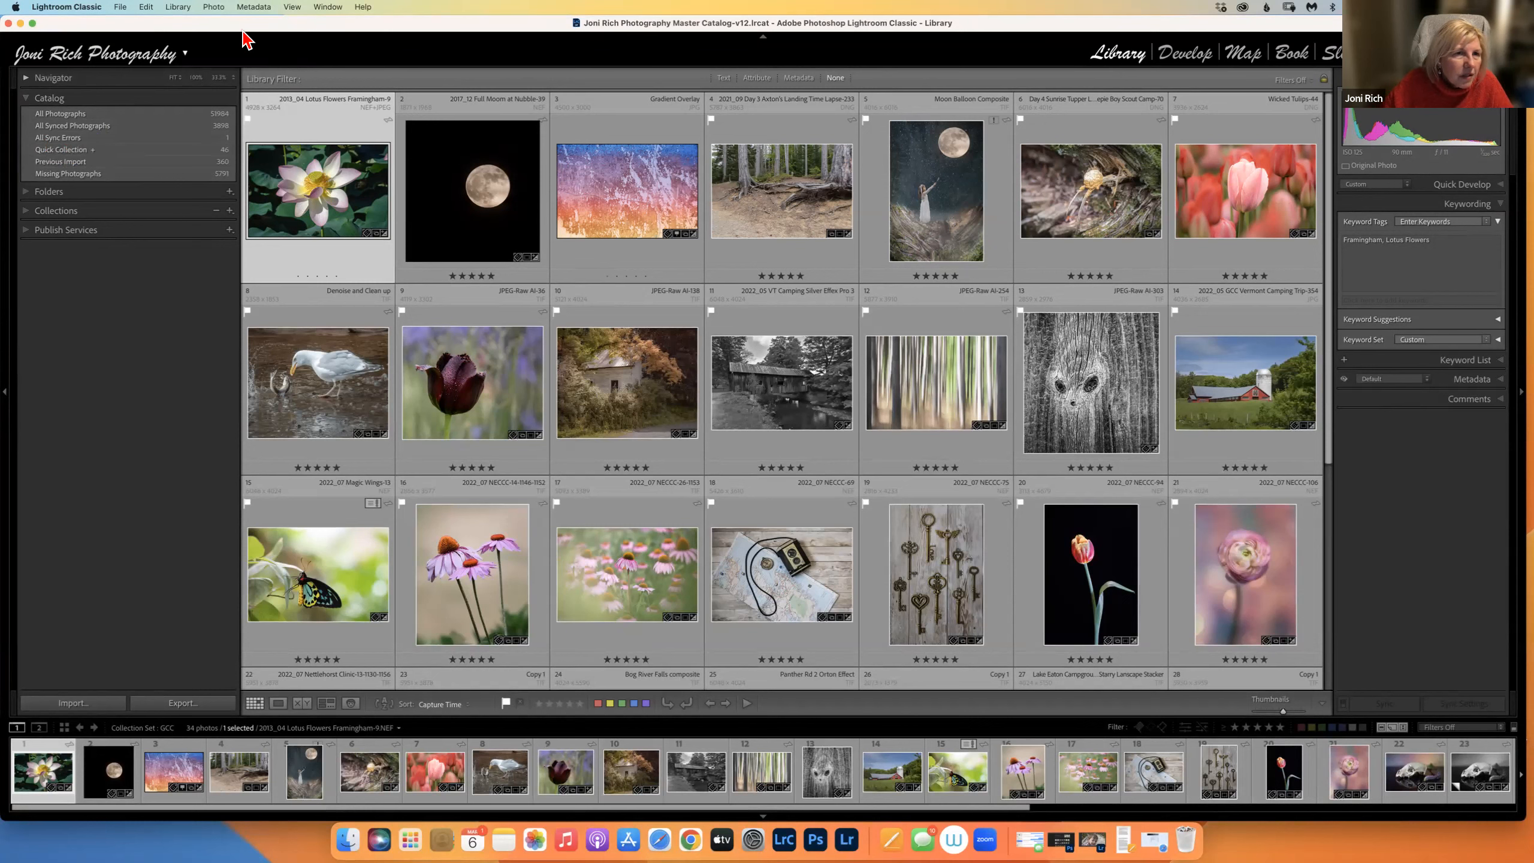
{"action": "left_click", "coordinate": [214, 7]}
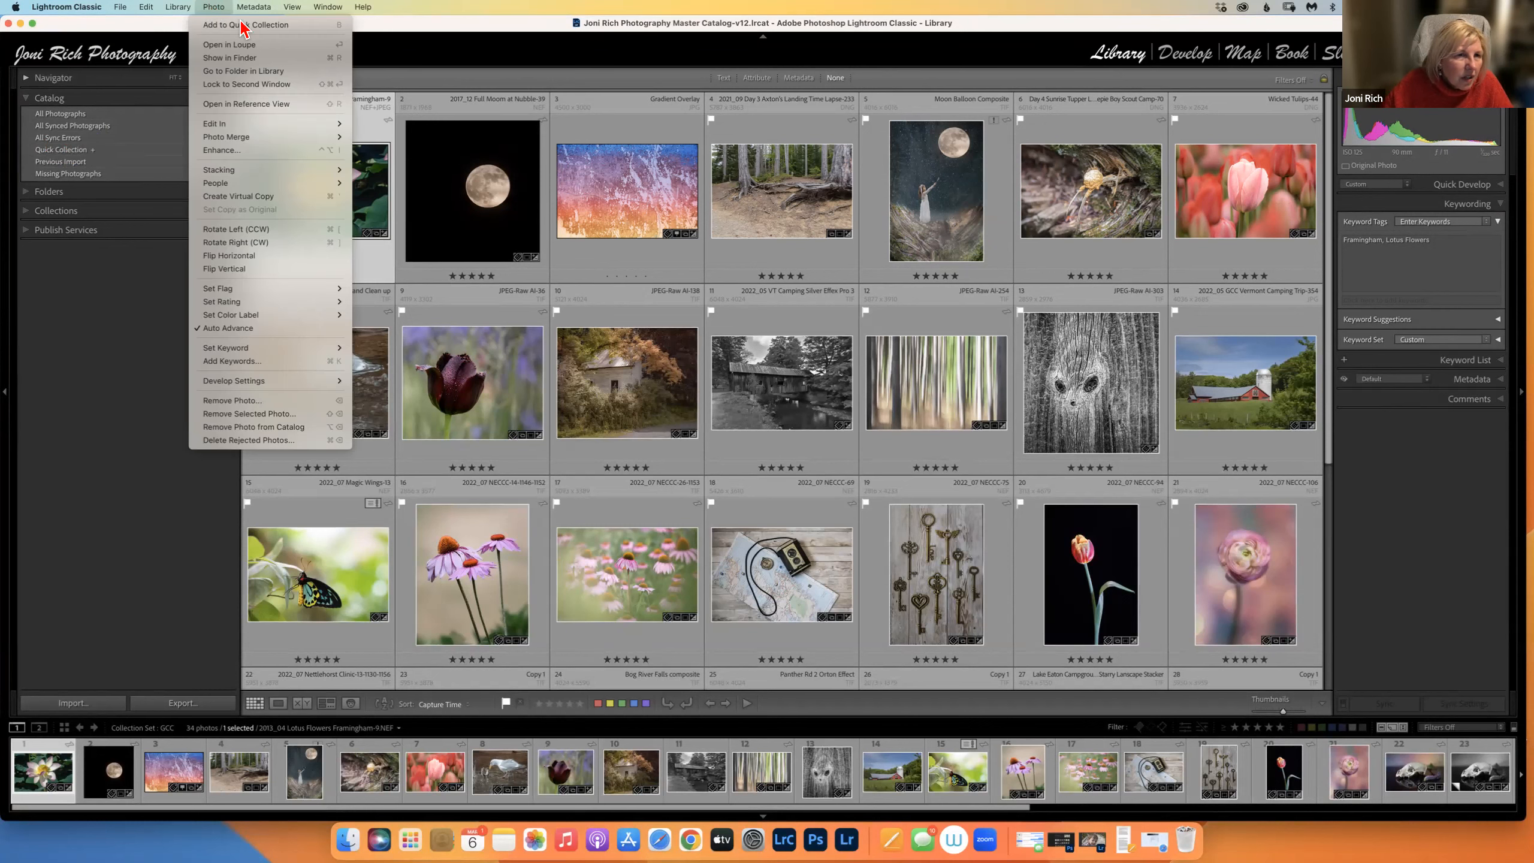
{"action": "mouse_move", "coordinate": [253, 7]}
{"action": "left_click", "coordinate": [627, 218]}
Open the lotus photo in Loupe view and jump to its 2013_04 Lotus Flowers Framingham folder.
{"action": "double_click", "coordinate": [328, 214]}
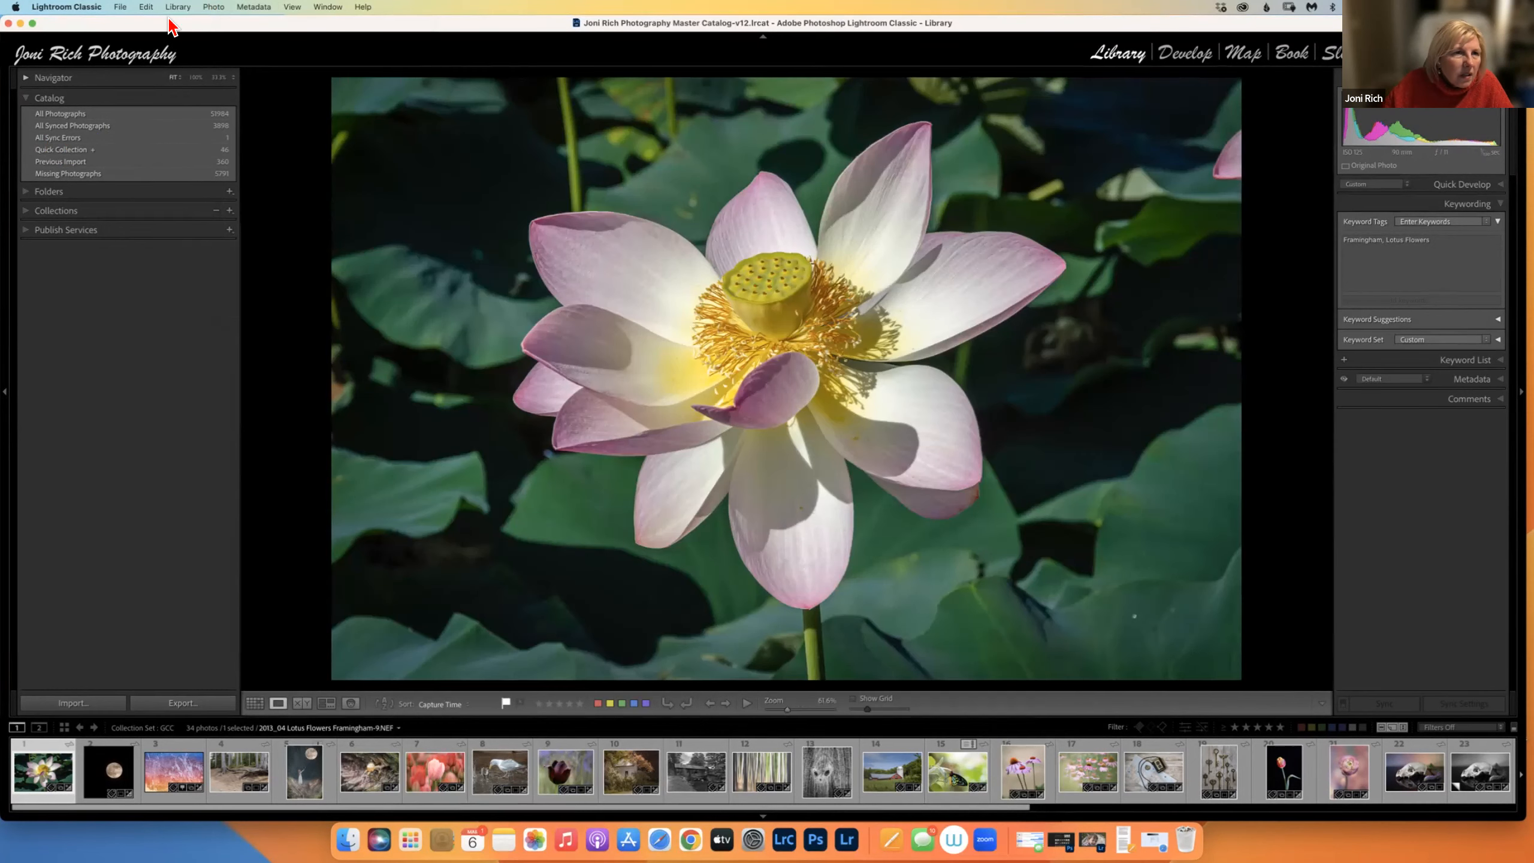
{"action": "left_click", "coordinate": [212, 7]}
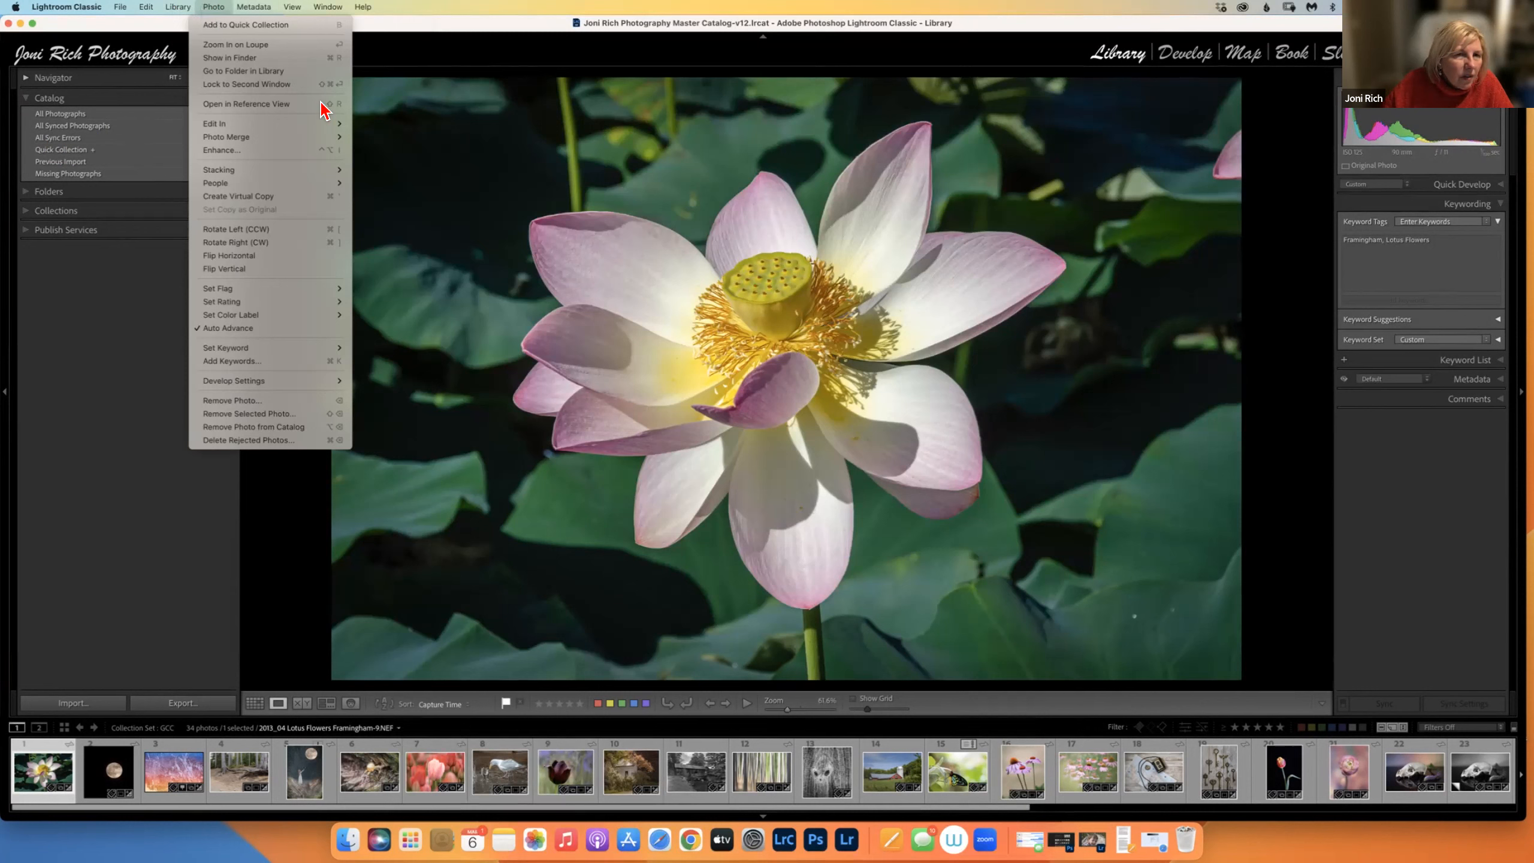
{"action": "left_click", "coordinate": [651, 174]}
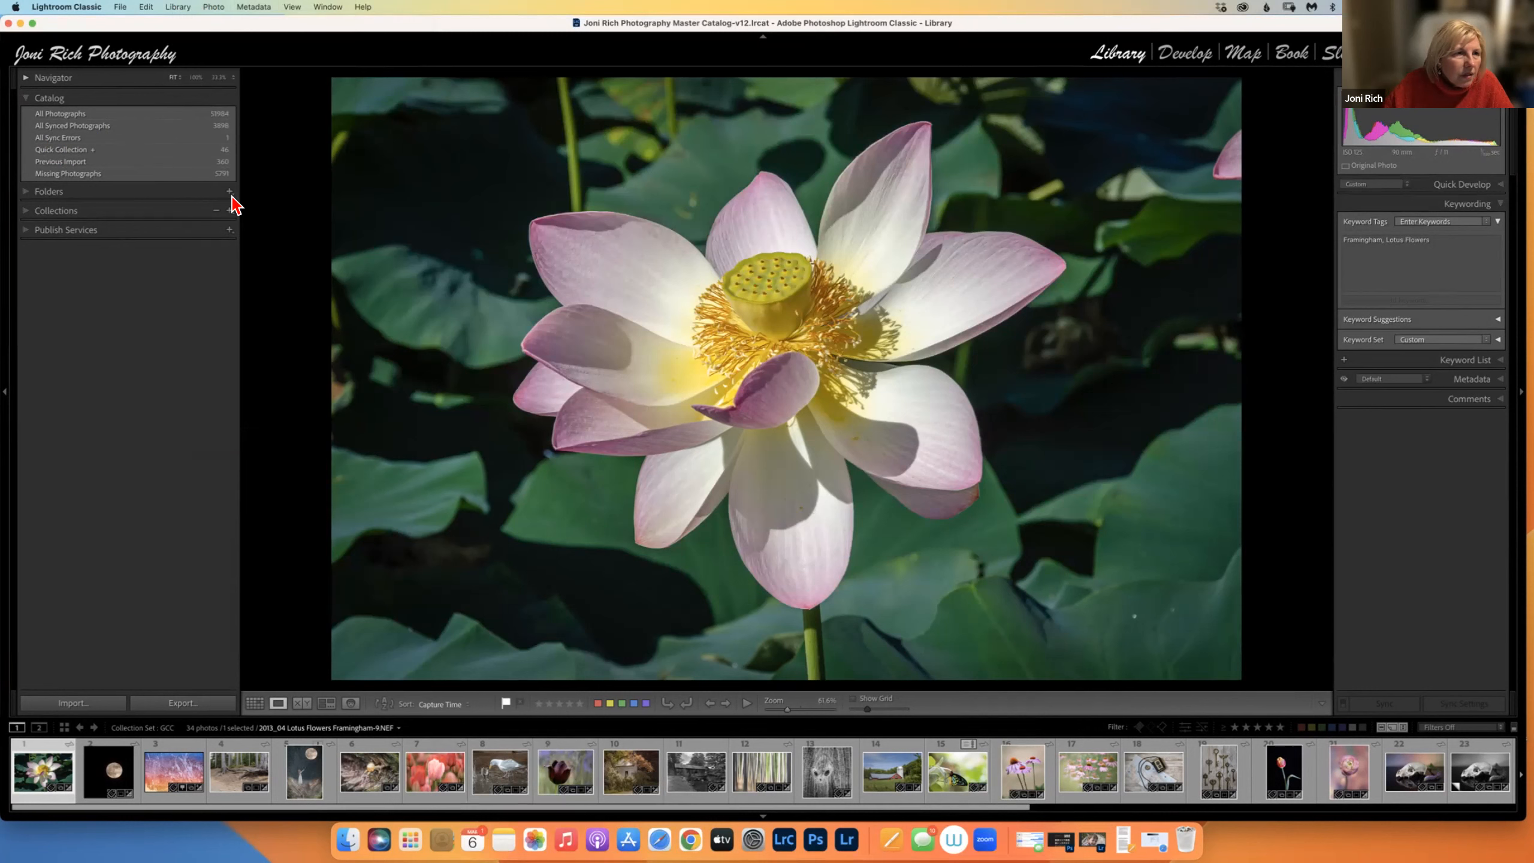
{"action": "left_click", "coordinate": [31, 193]}
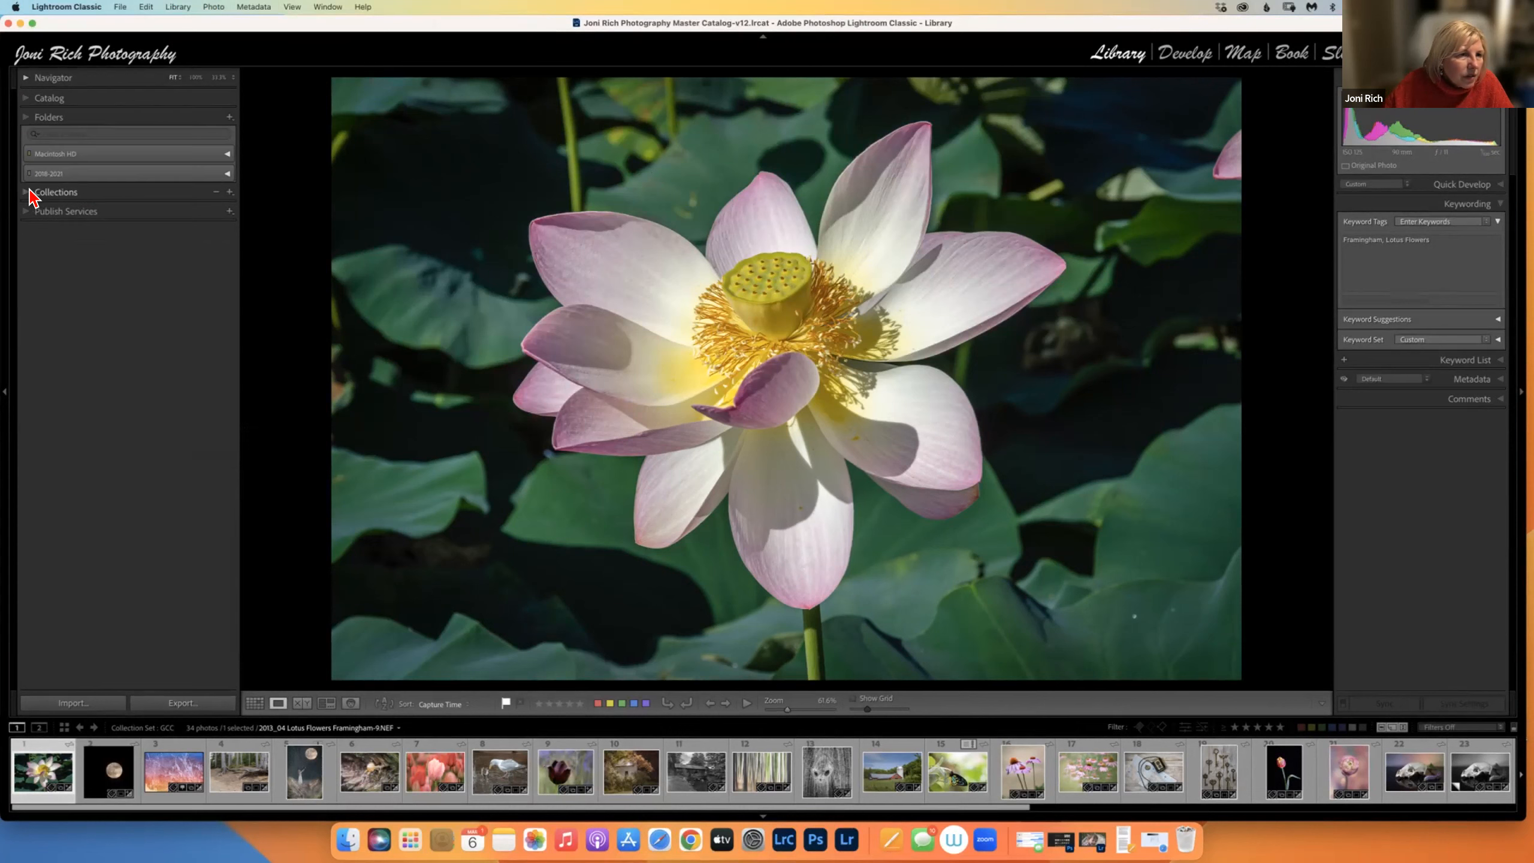
{"action": "right_click", "coordinate": [460, 287]}
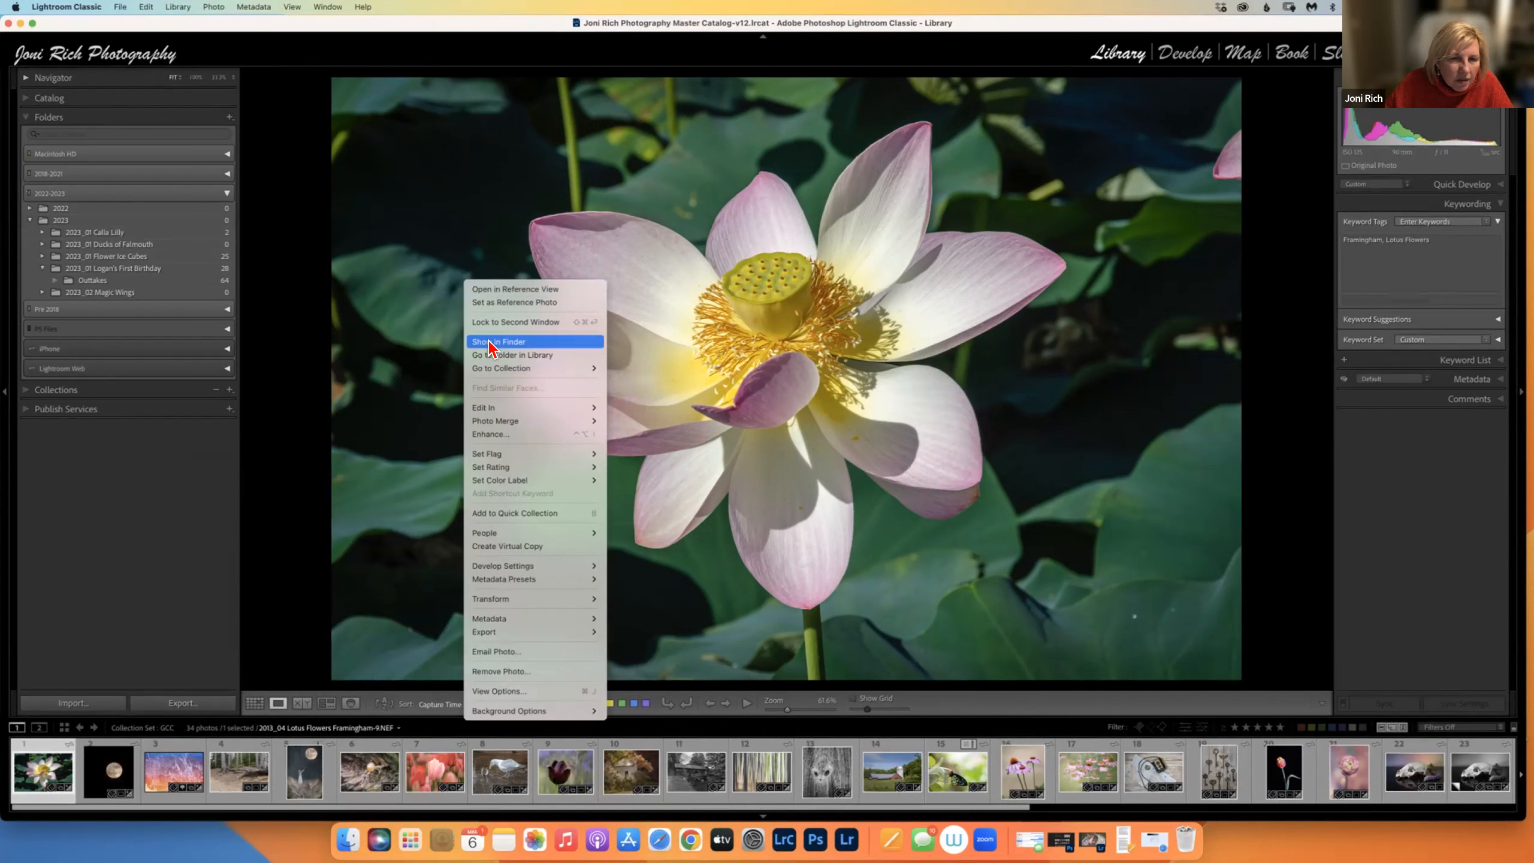
{"action": "left_click", "coordinate": [491, 357]}
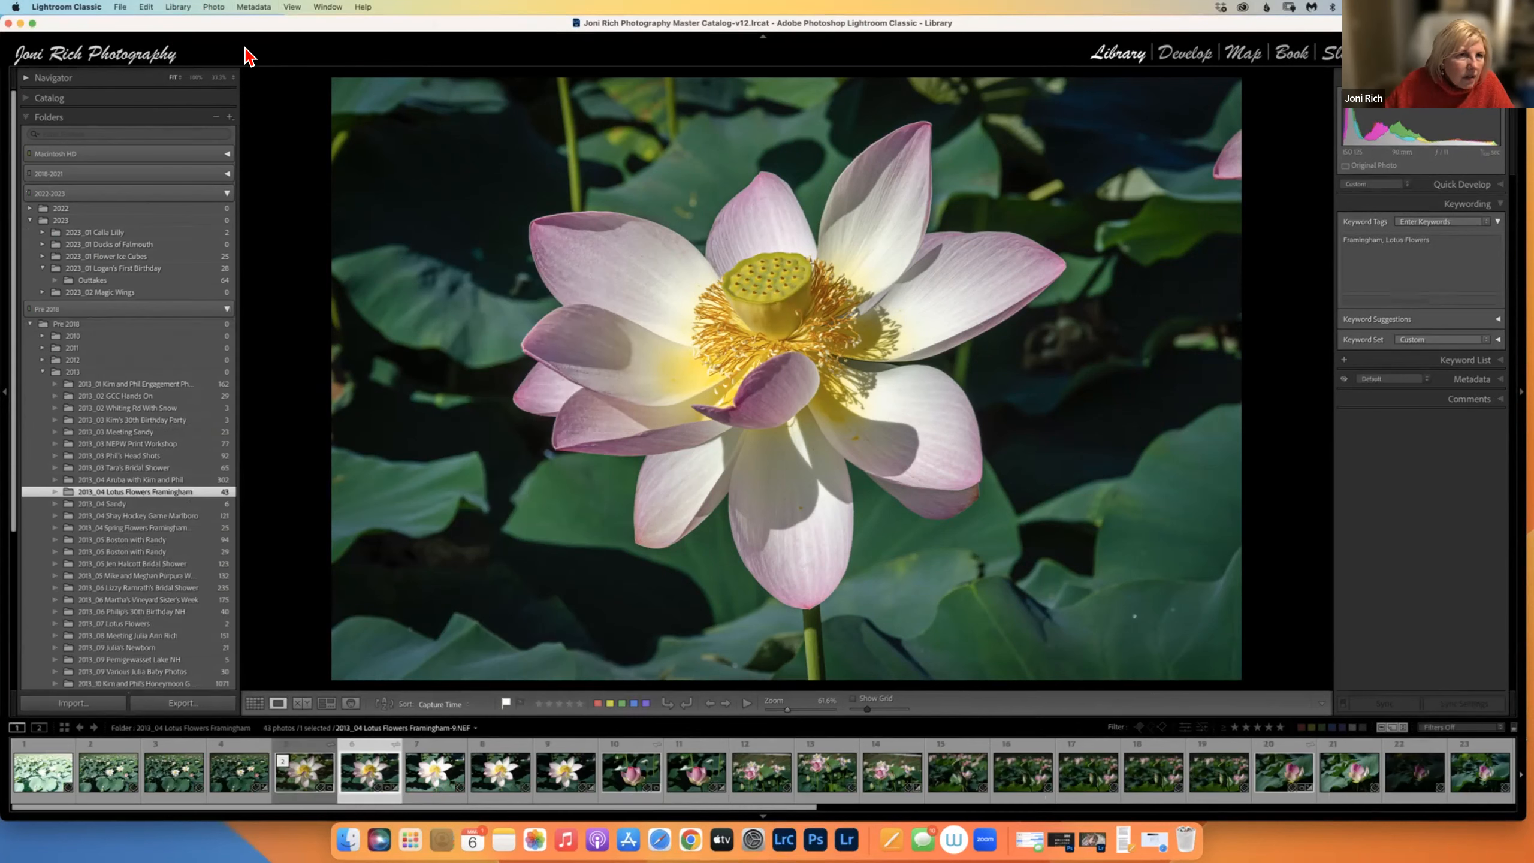
Browse the Photo and Metadata menus, then expand the Collections panel.
{"action": "left_click", "coordinate": [214, 7]}
{"action": "mouse_move", "coordinate": [254, 7]}
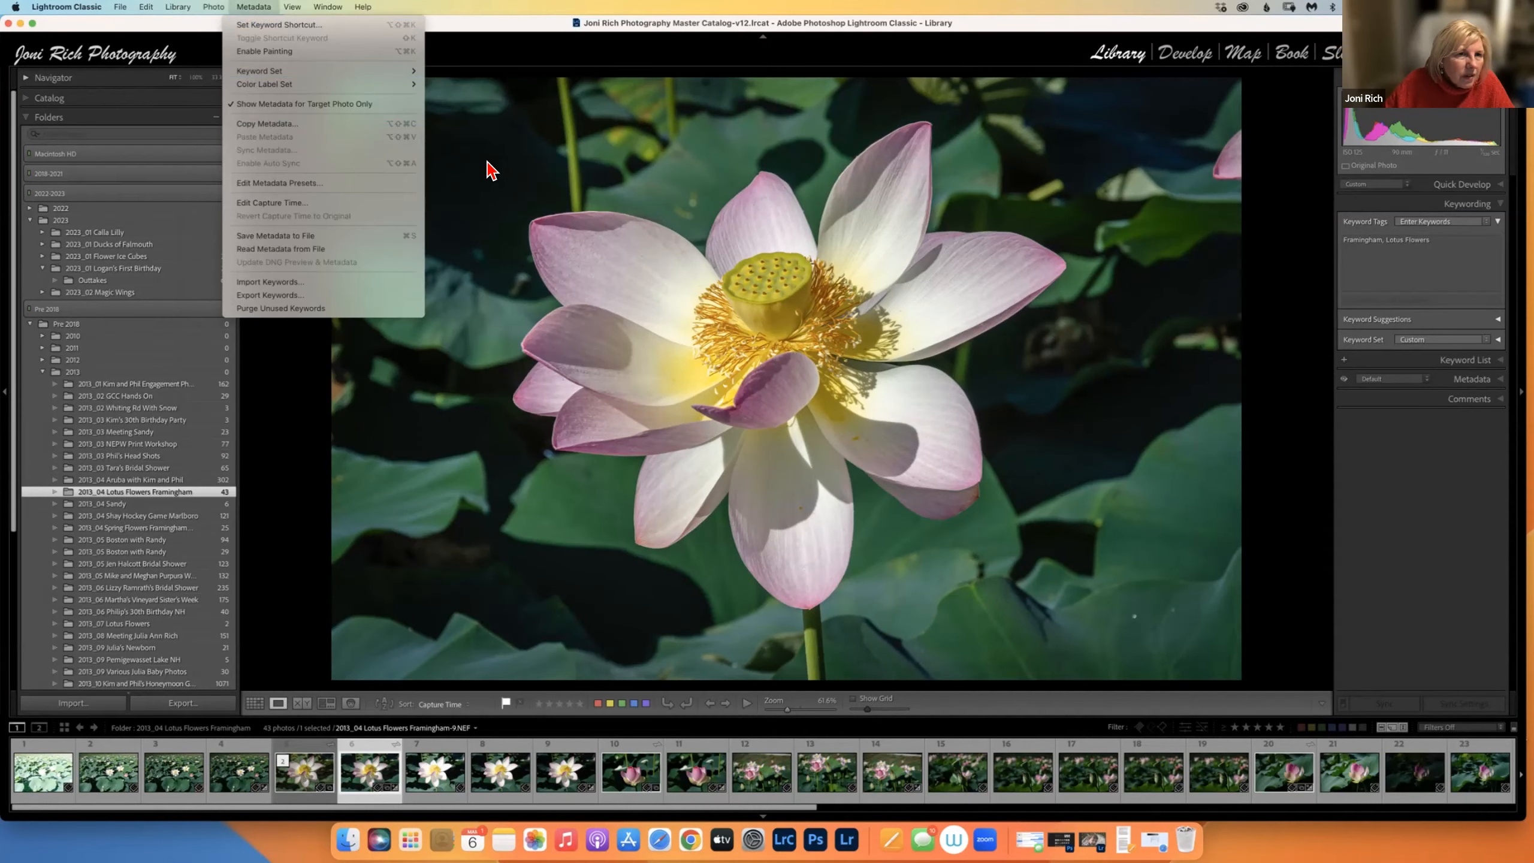
{"action": "left_click", "coordinate": [557, 185]}
{"action": "left_click", "coordinate": [213, 6]}
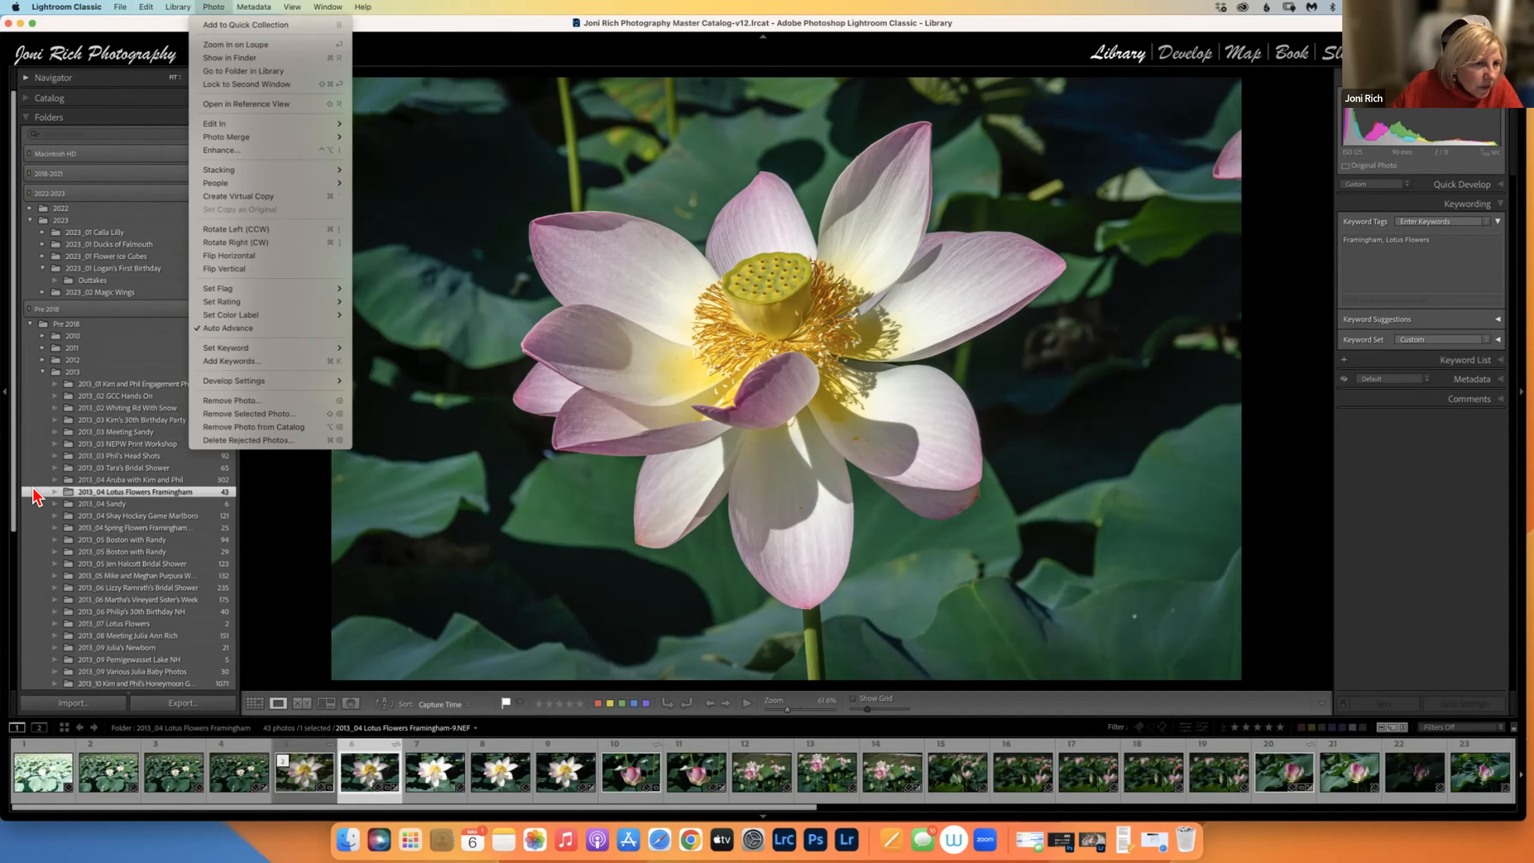
{"action": "left_click", "coordinate": [18, 440]}
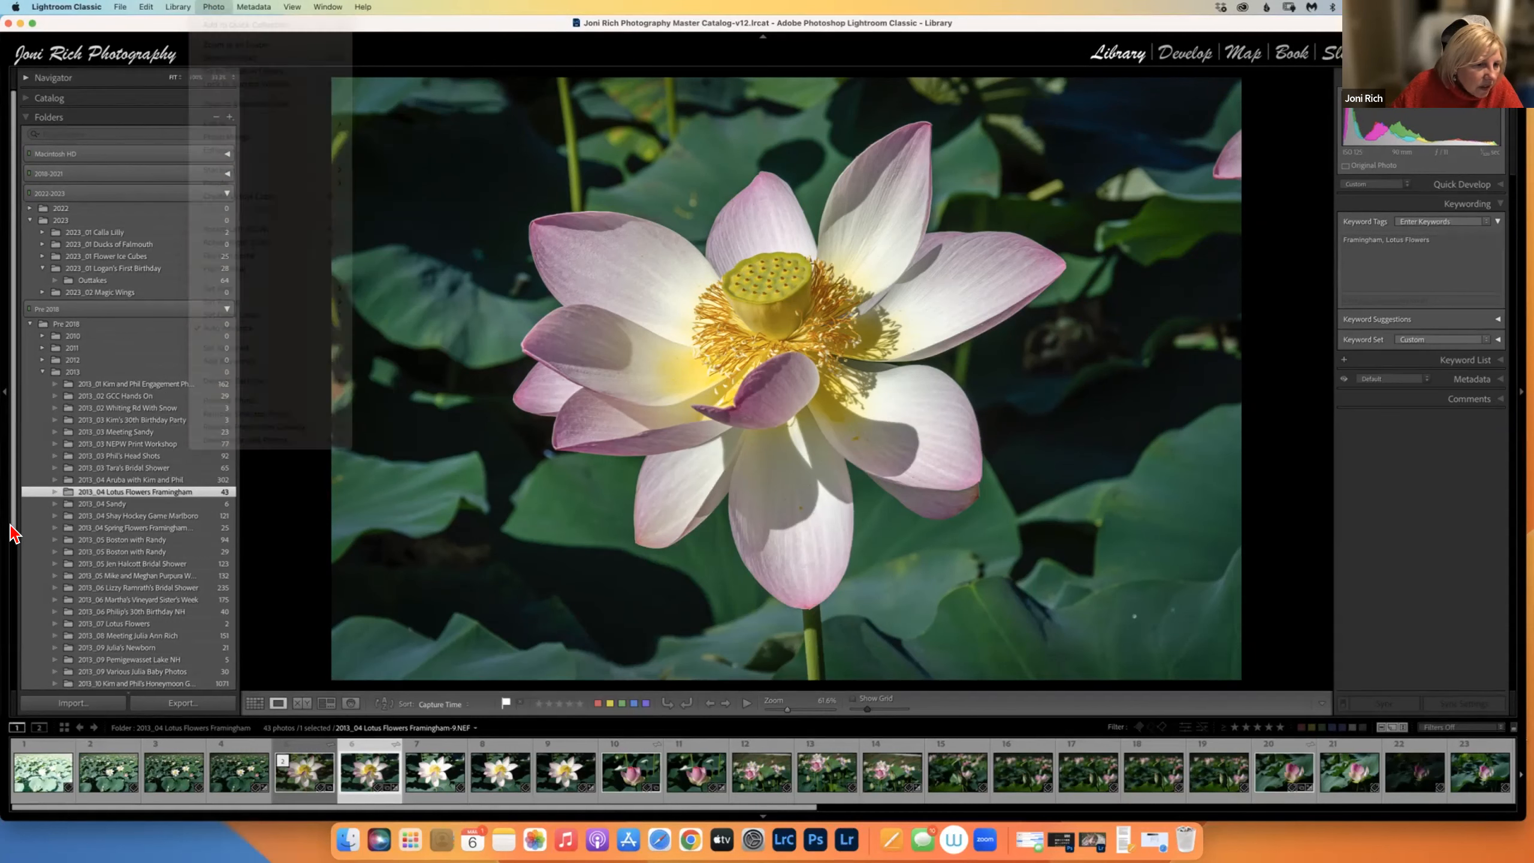
{"action": "scroll", "coordinate": [12, 502], "scroll_direction": "down", "scroll_amount": 10}
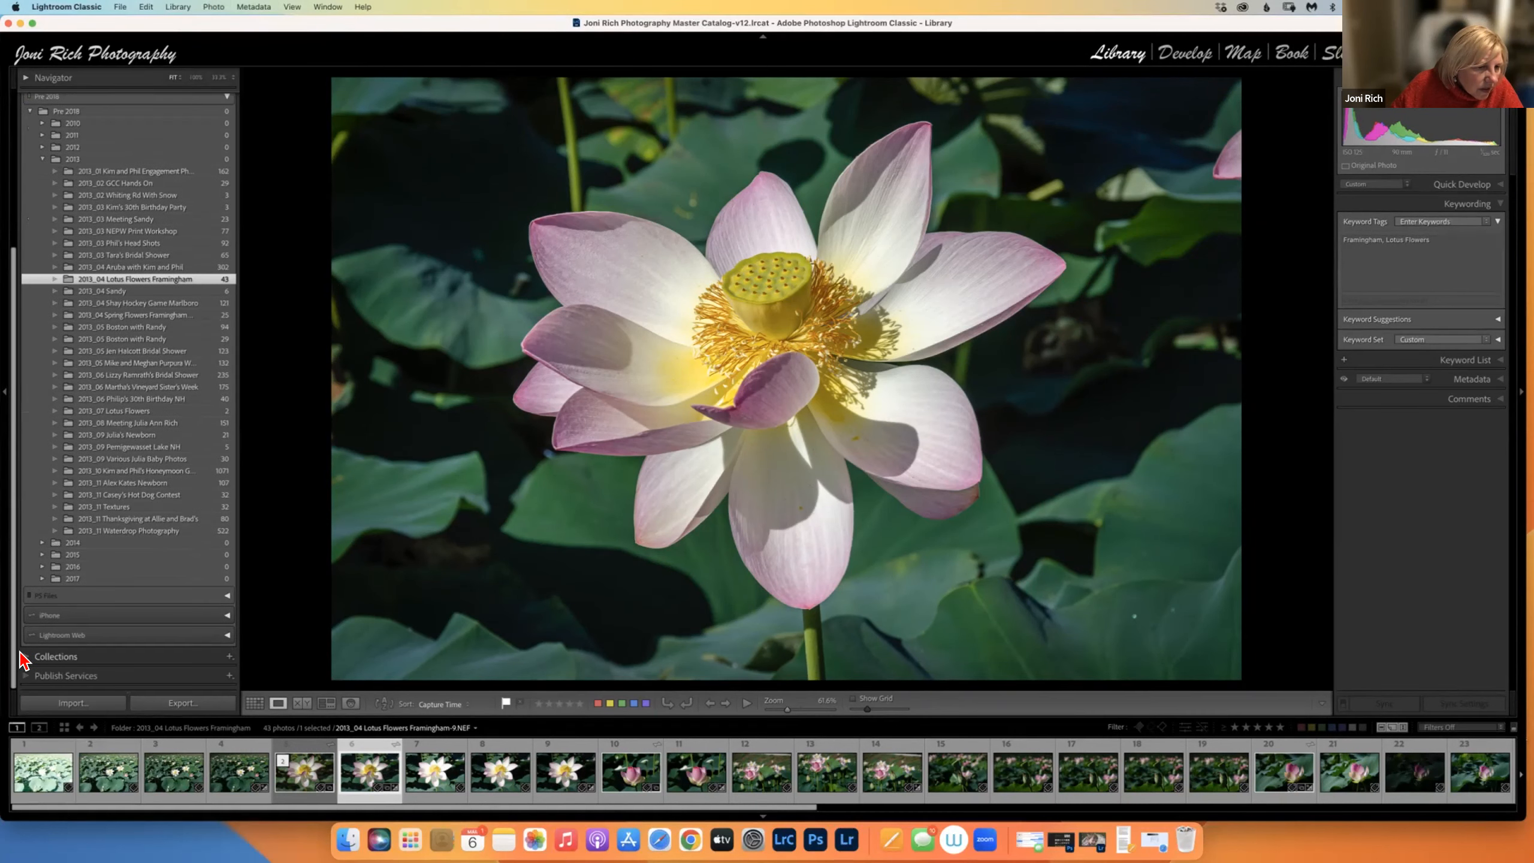
{"action": "left_click", "coordinate": [27, 655]}
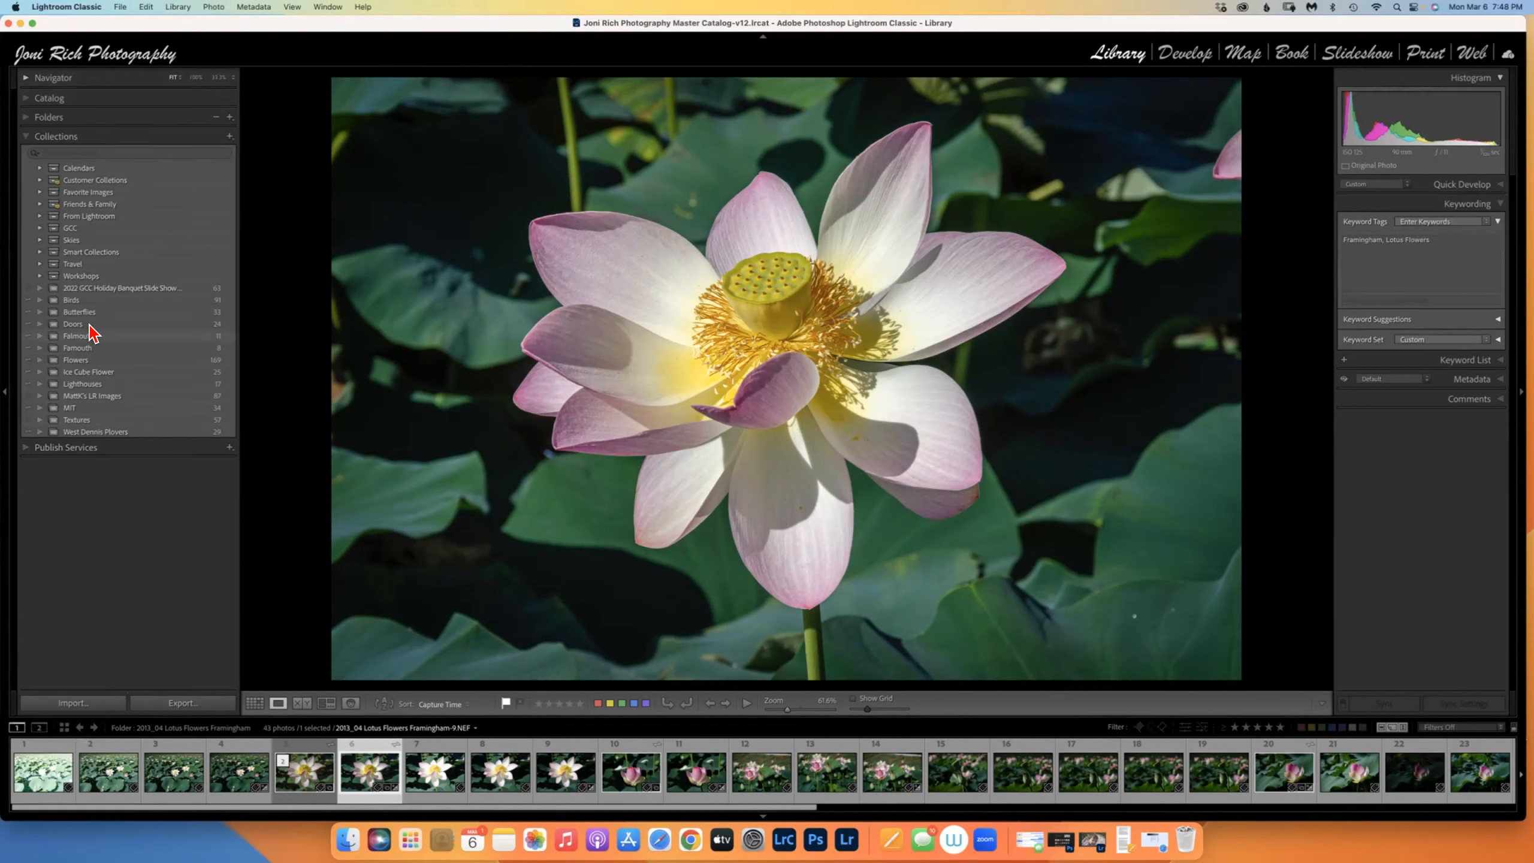
Set Flowers as the target collection and remove the lotus photo from it, leaving 168 photos.
{"action": "right_click", "coordinate": [146, 322]}
{"action": "key", "text": "Escape"}
{"action": "left_click", "coordinate": [94, 361]}
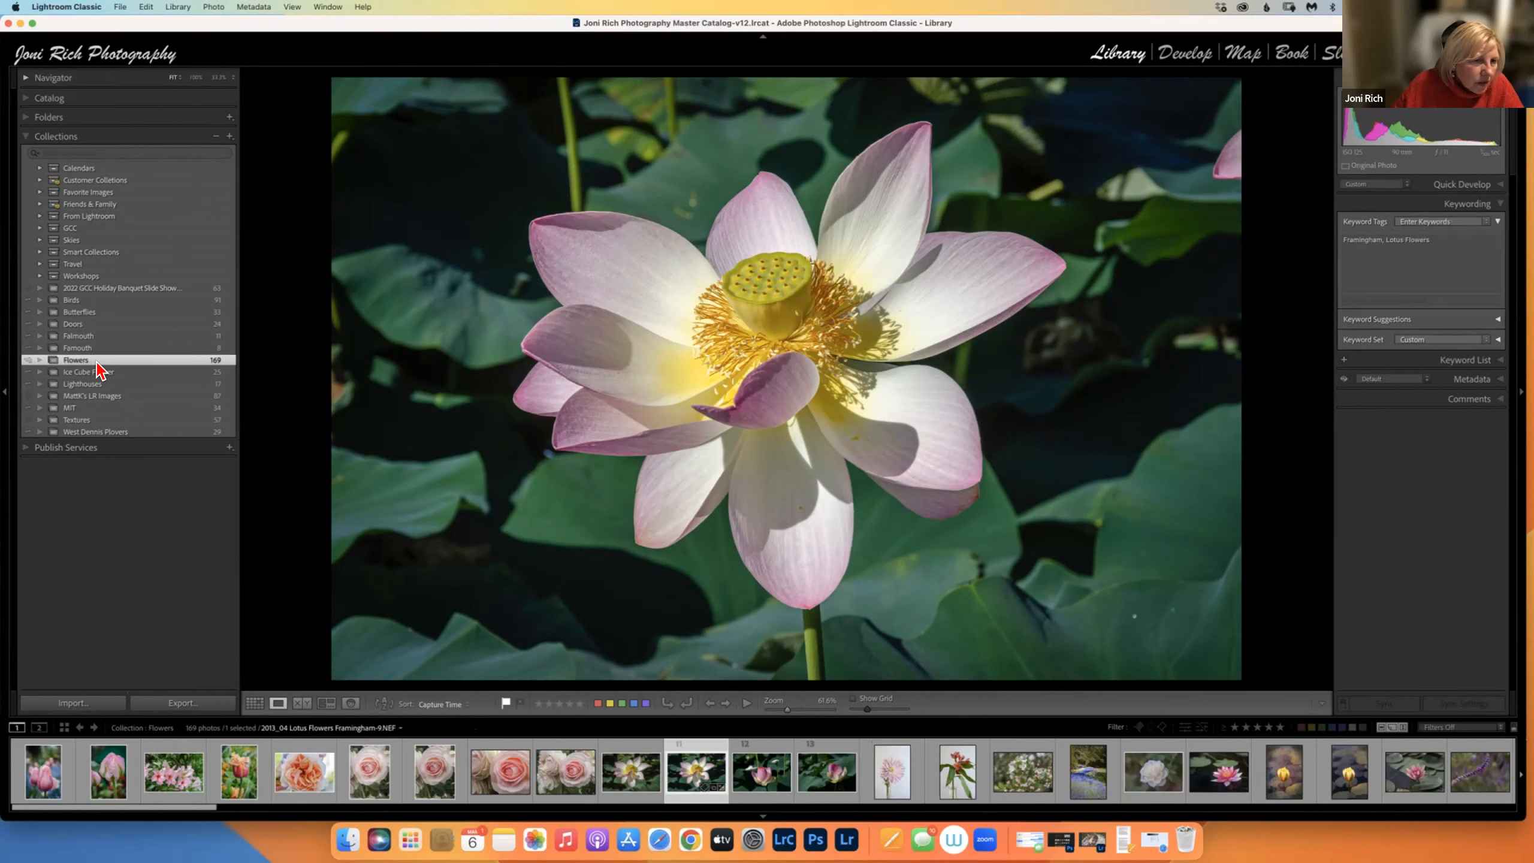
{"action": "right_click", "coordinate": [96, 362]}
{"action": "left_click", "coordinate": [138, 413]}
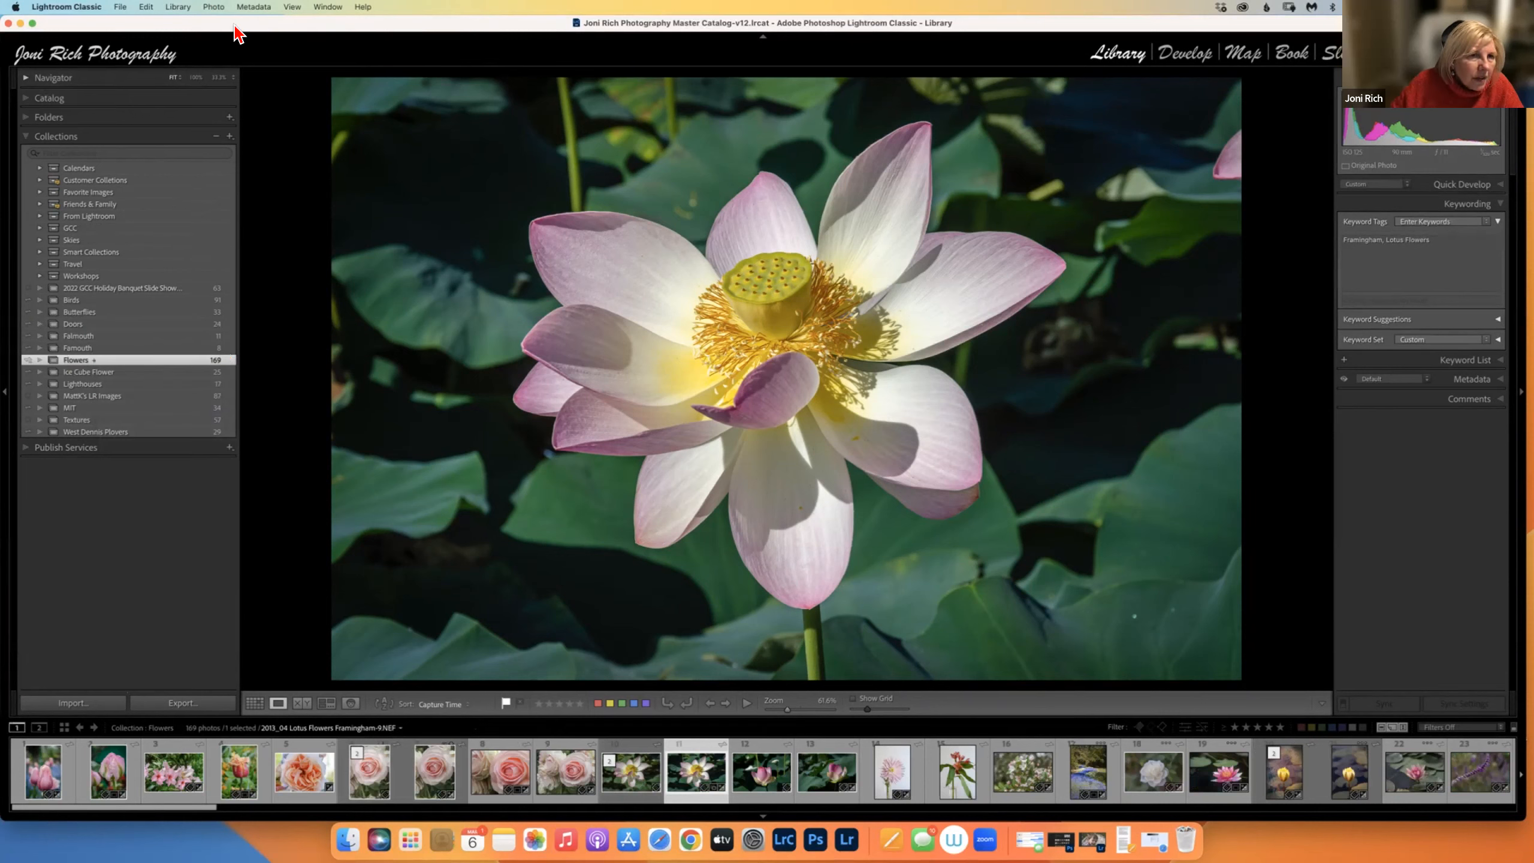
{"action": "left_click", "coordinate": [213, 8]}
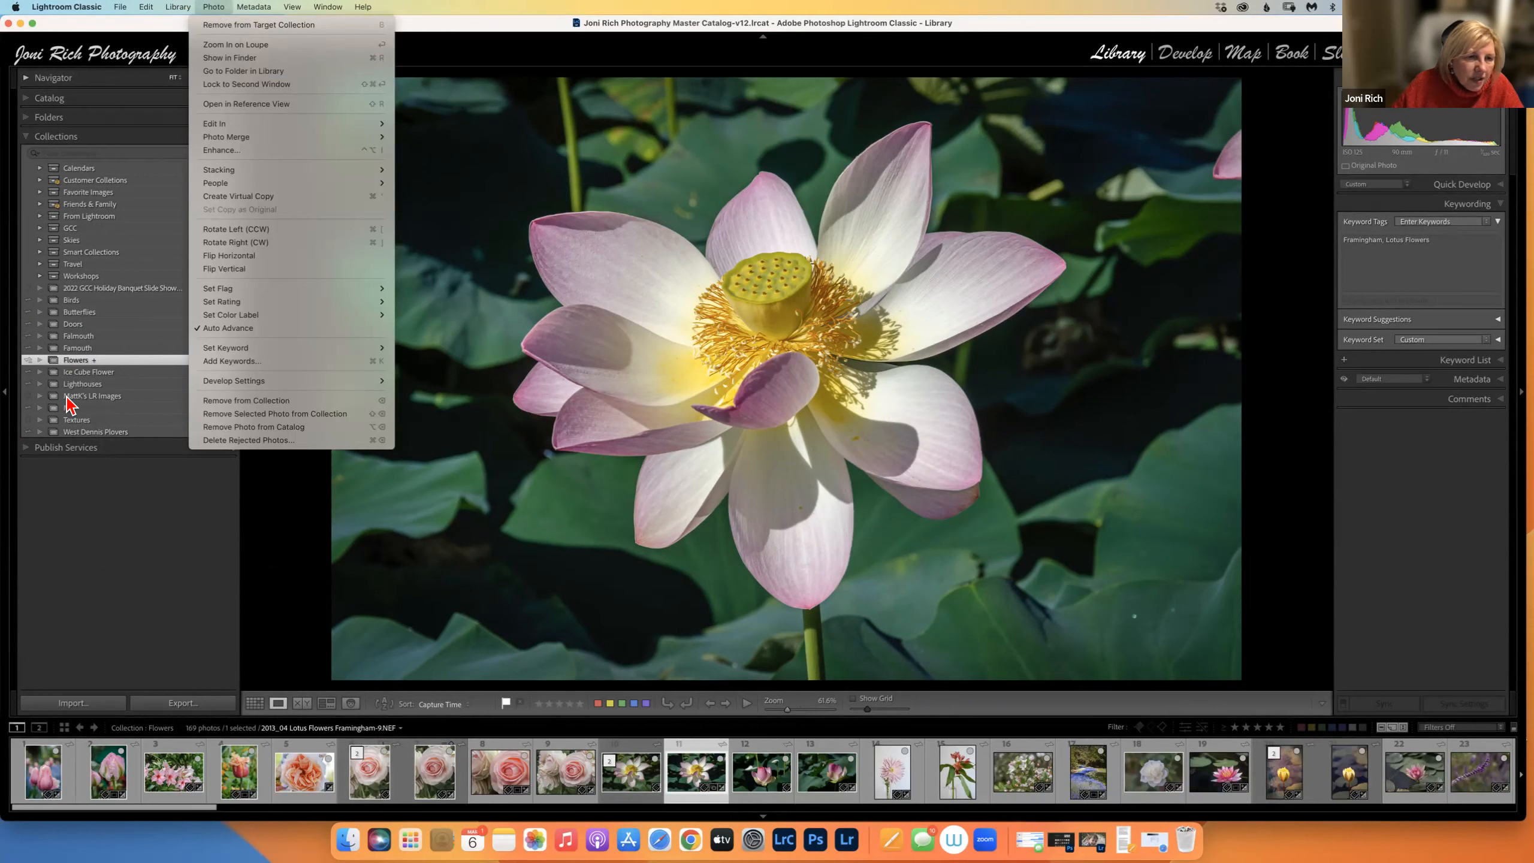
{"action": "left_click", "coordinate": [284, 25]}
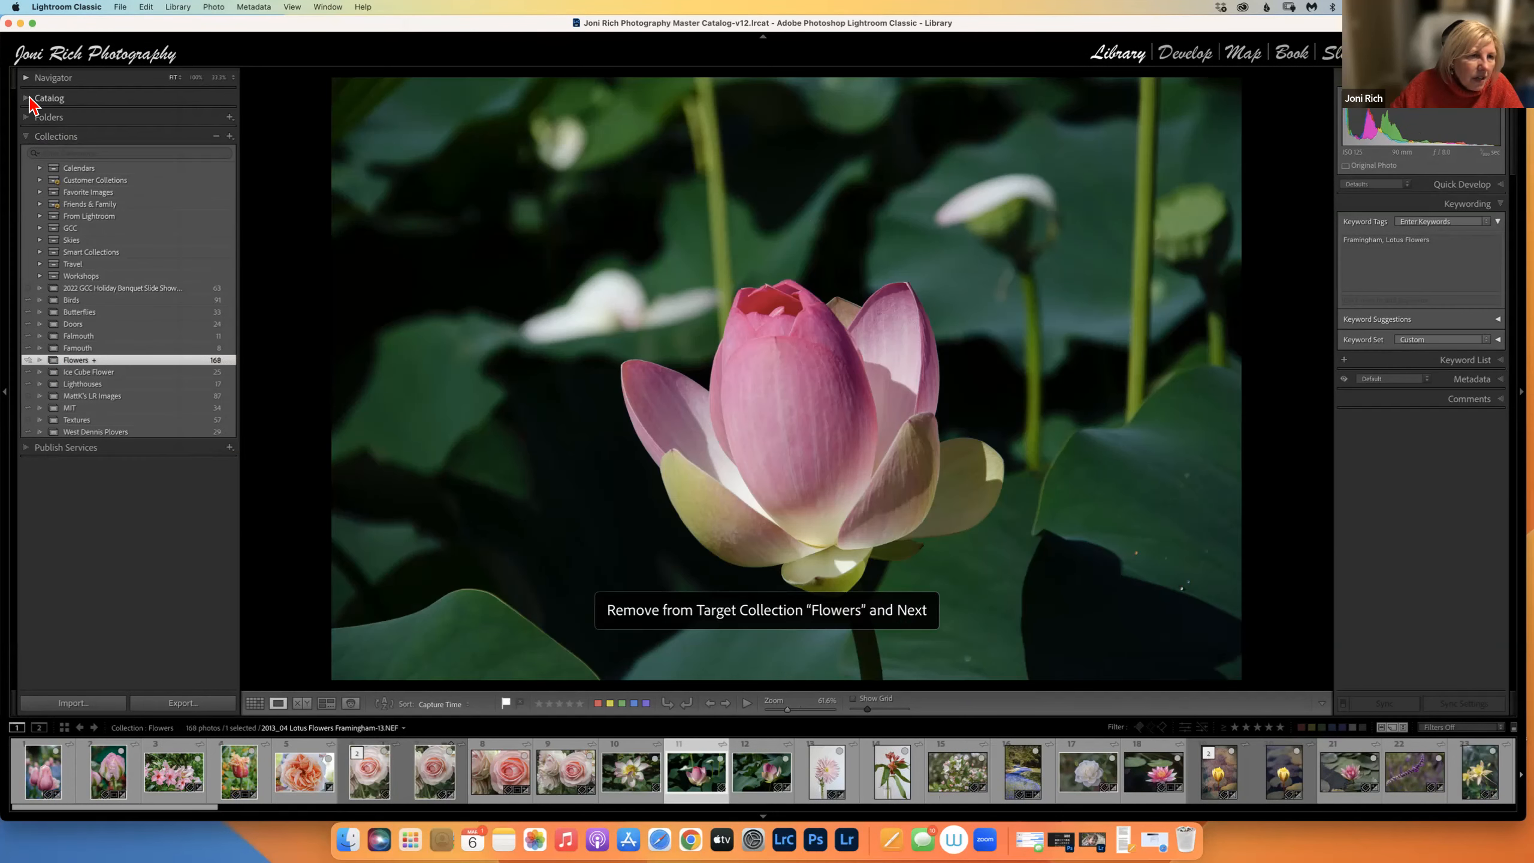
Jump to the lotus bud's source folder, collapse Folders, zoom the photo, then show its 43 photos in Grid view.
{"action": "right_click", "coordinate": [404, 208]}
{"action": "left_click", "coordinate": [430, 282]}
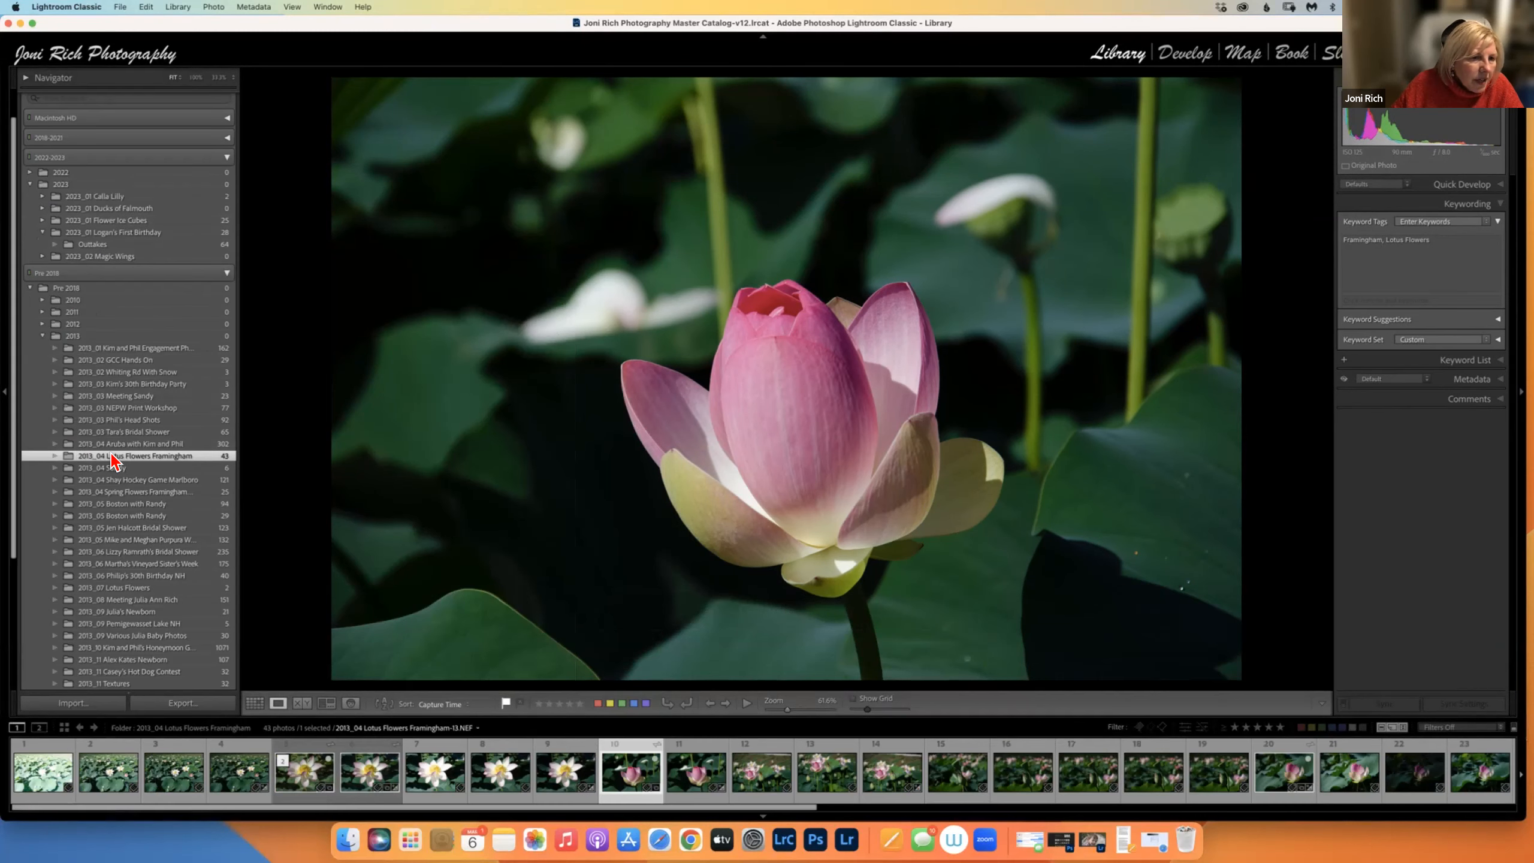
{"action": "scroll", "coordinate": [27, 363], "scroll_direction": "up", "scroll_amount": 10}
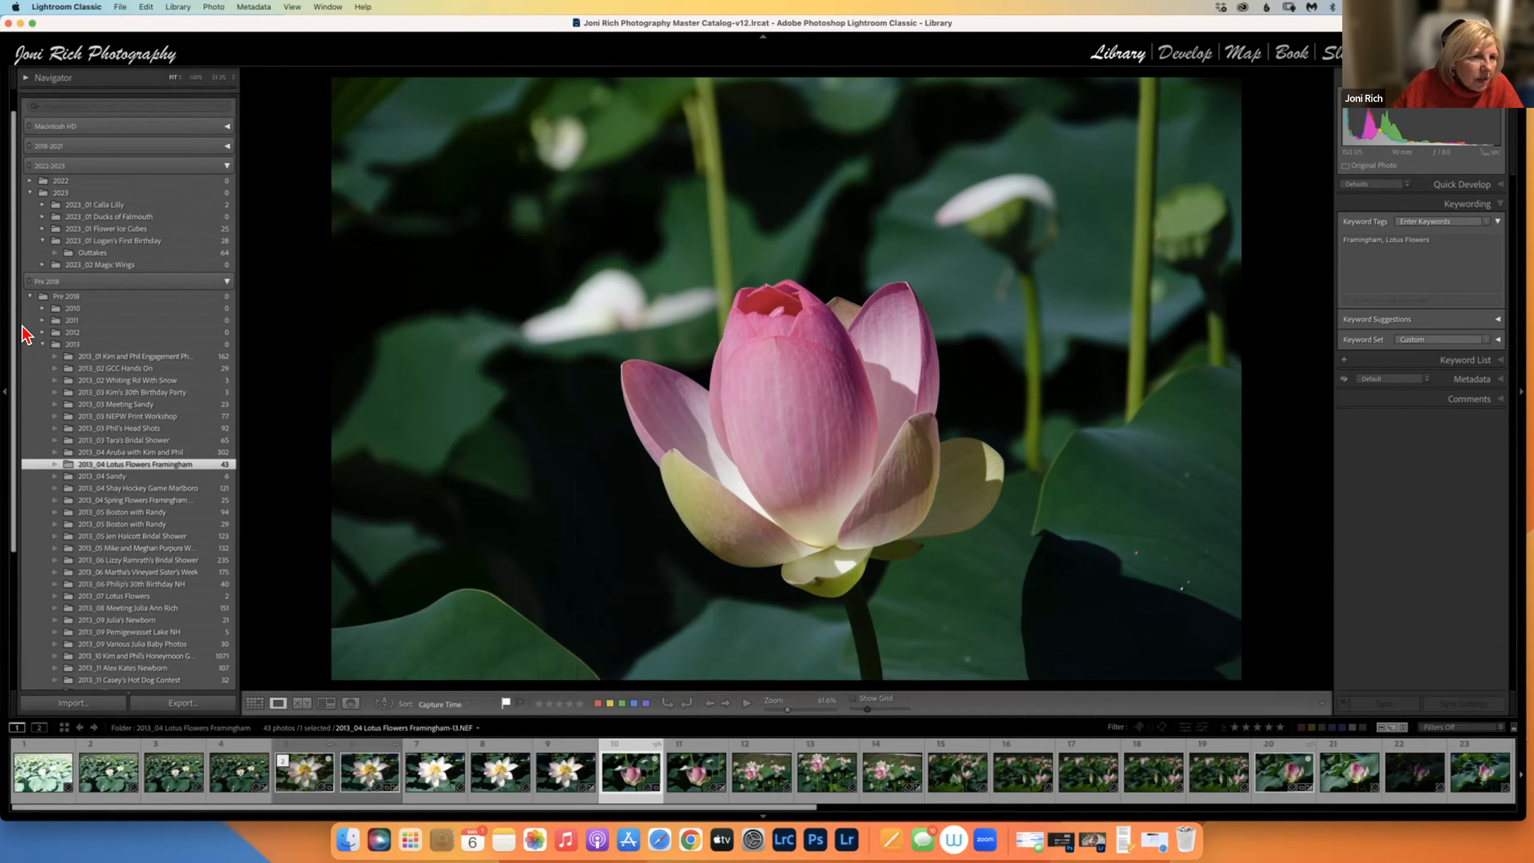
{"action": "left_click", "coordinate": [30, 99]}
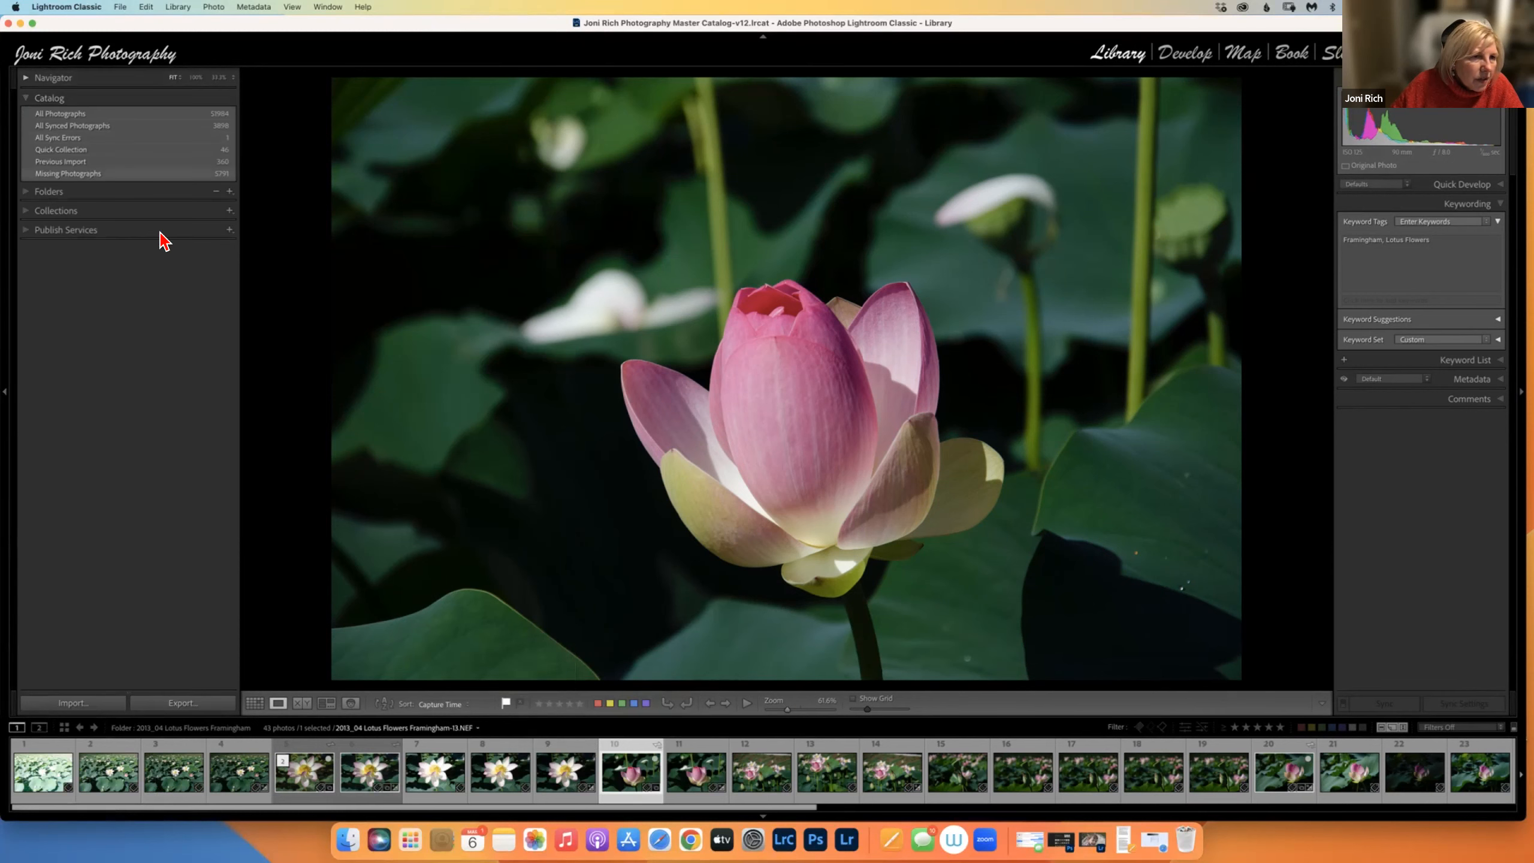
{"action": "left_click_drag", "start_coordinate": [349, 301], "coordinate": [234, 208]}
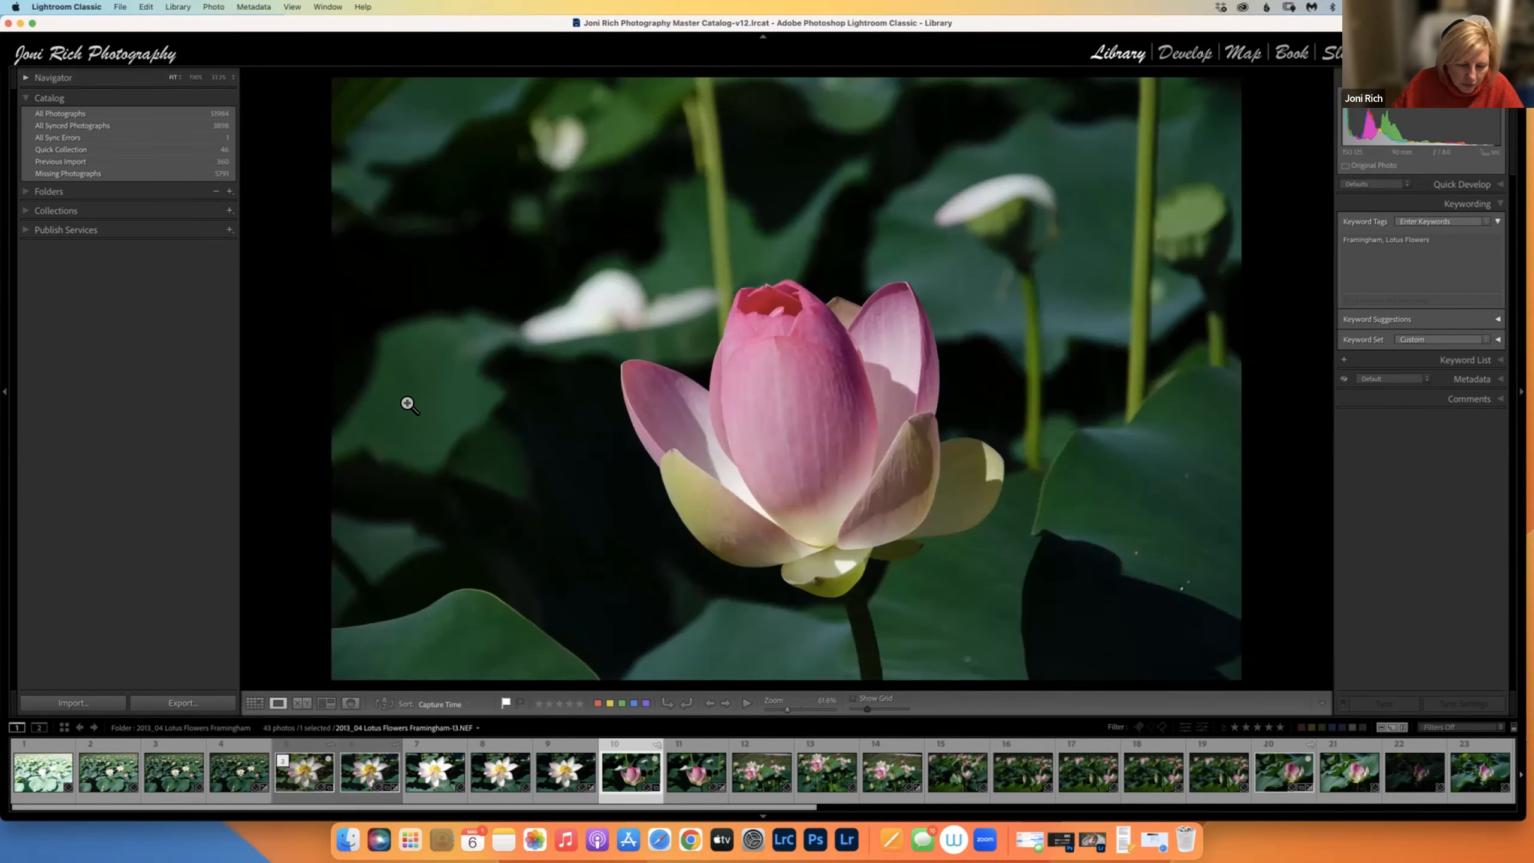
{"action": "key", "text": "g"}
{"action": "left_click_drag", "start_coordinate": [616, 381], "coordinate": [127, 132]}
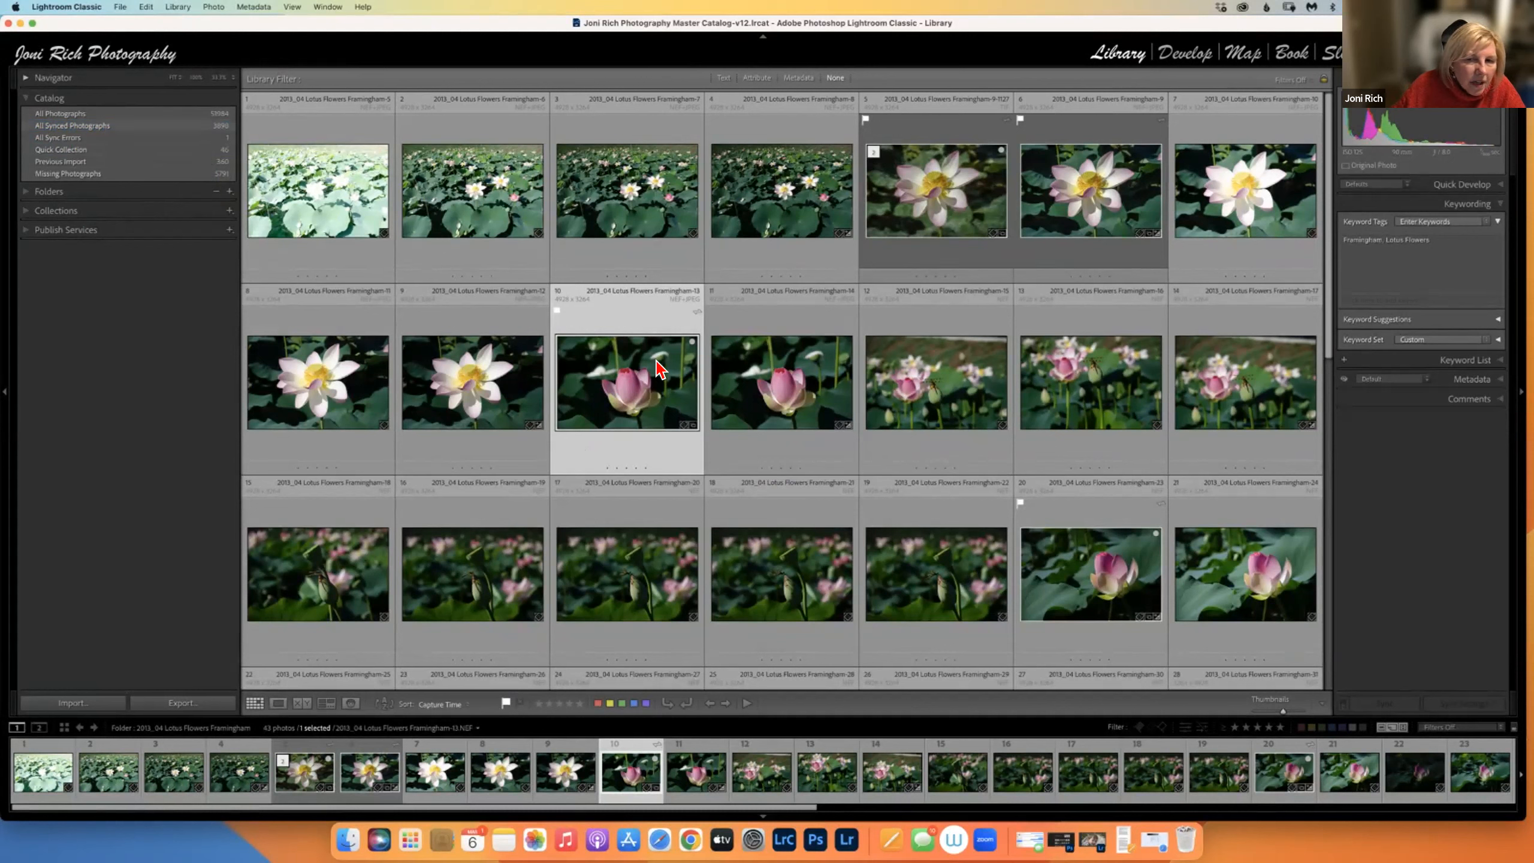
Drag a lotus photo toward the left panel and check photo 11's context menu.
{"action": "left_click_drag", "start_coordinate": [695, 369], "coordinate": [217, 140]}
{"action": "right_click", "coordinate": [763, 371]}
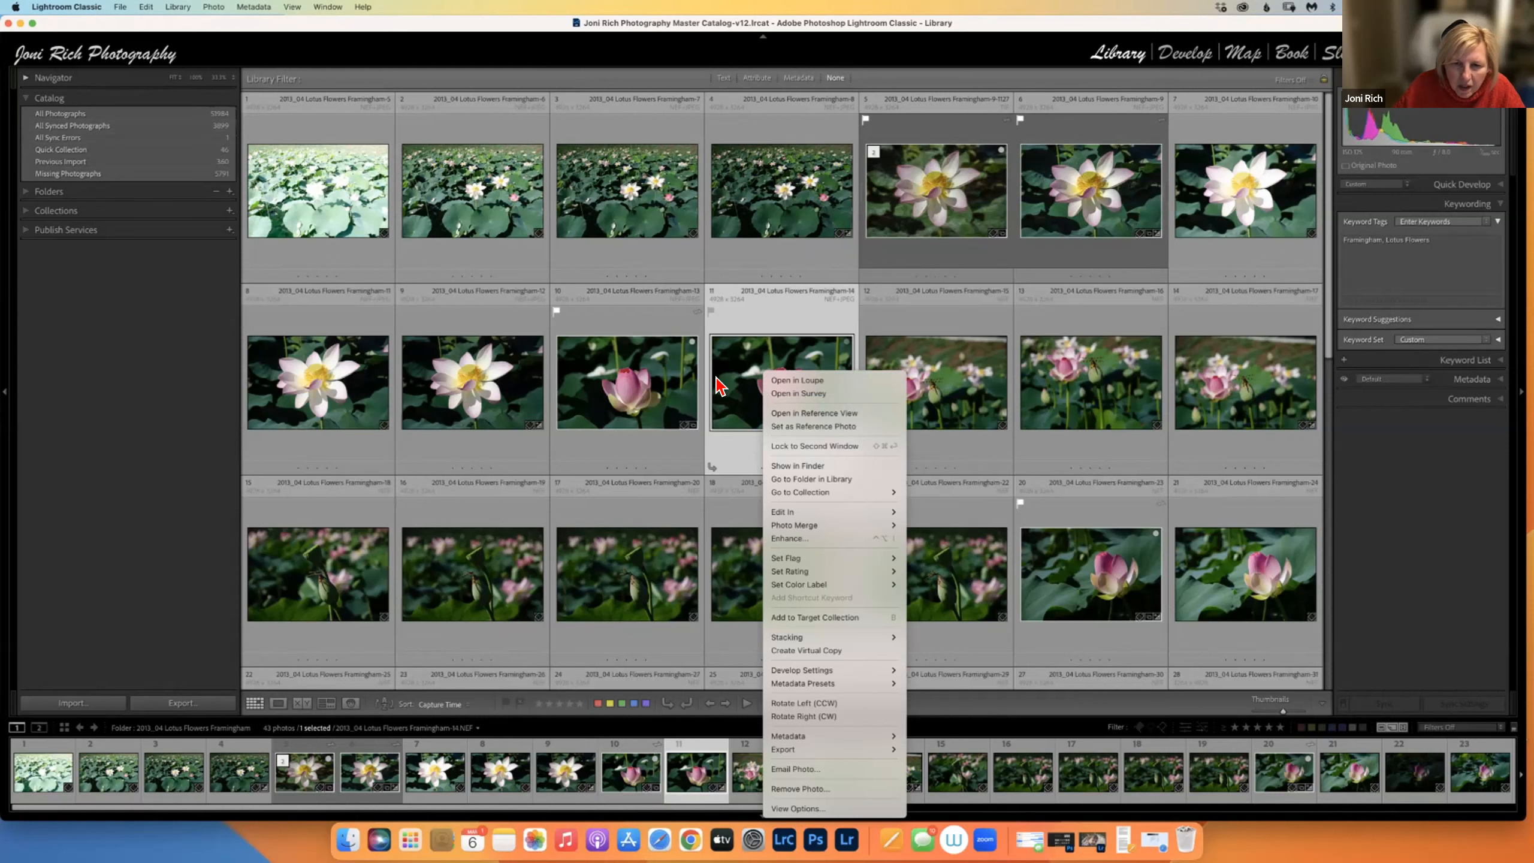
{"action": "left_click", "coordinate": [225, 327]}
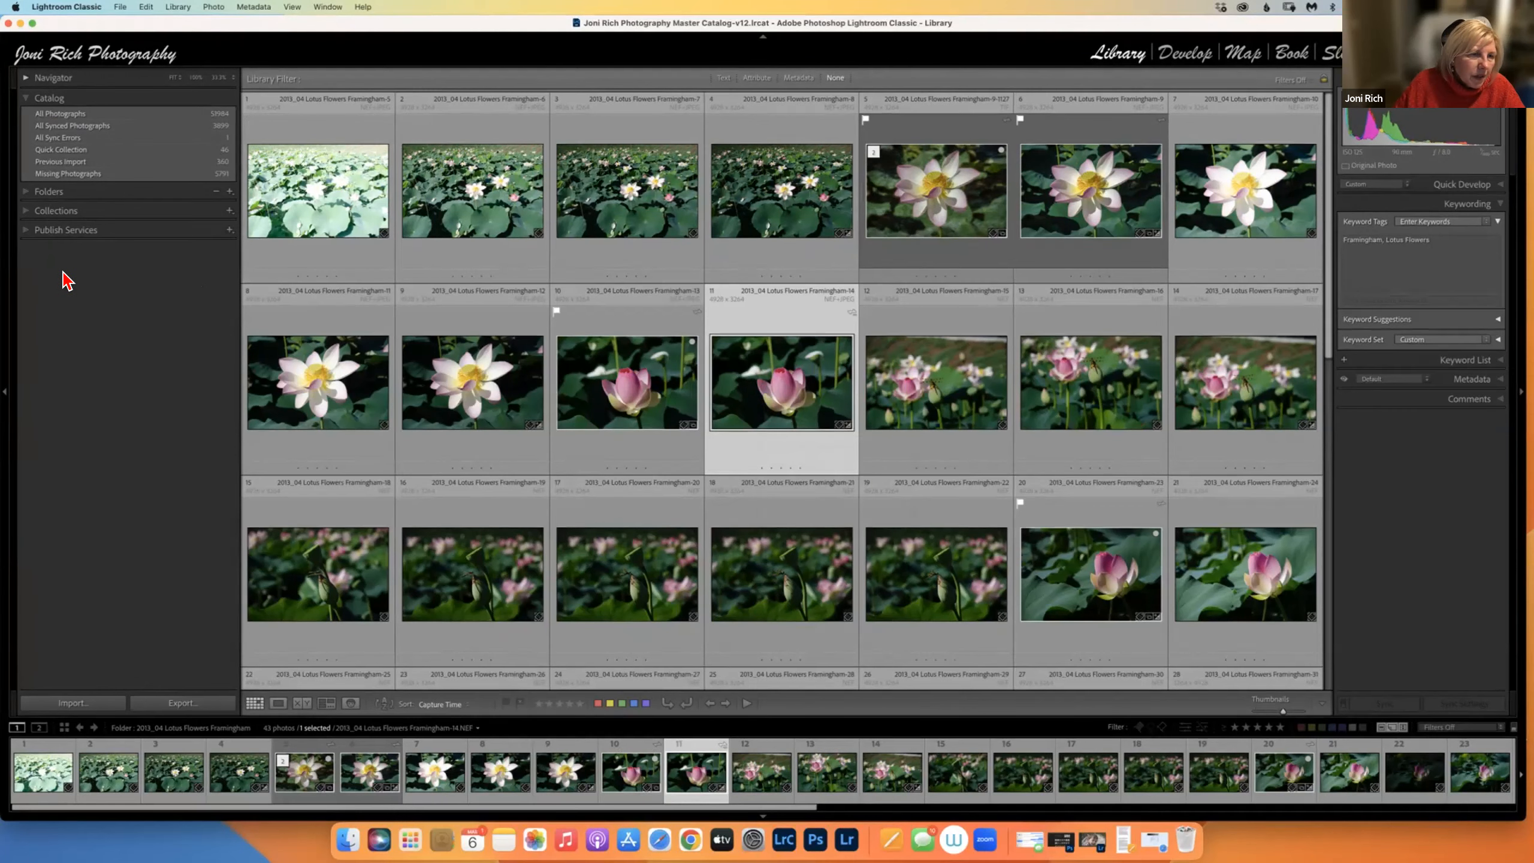
Toggle between the Catalog summary and Collections panels, ending with Collections expanded.
{"action": "left_click", "coordinate": [25, 98]}
{"action": "left_click", "coordinate": [55, 136]}
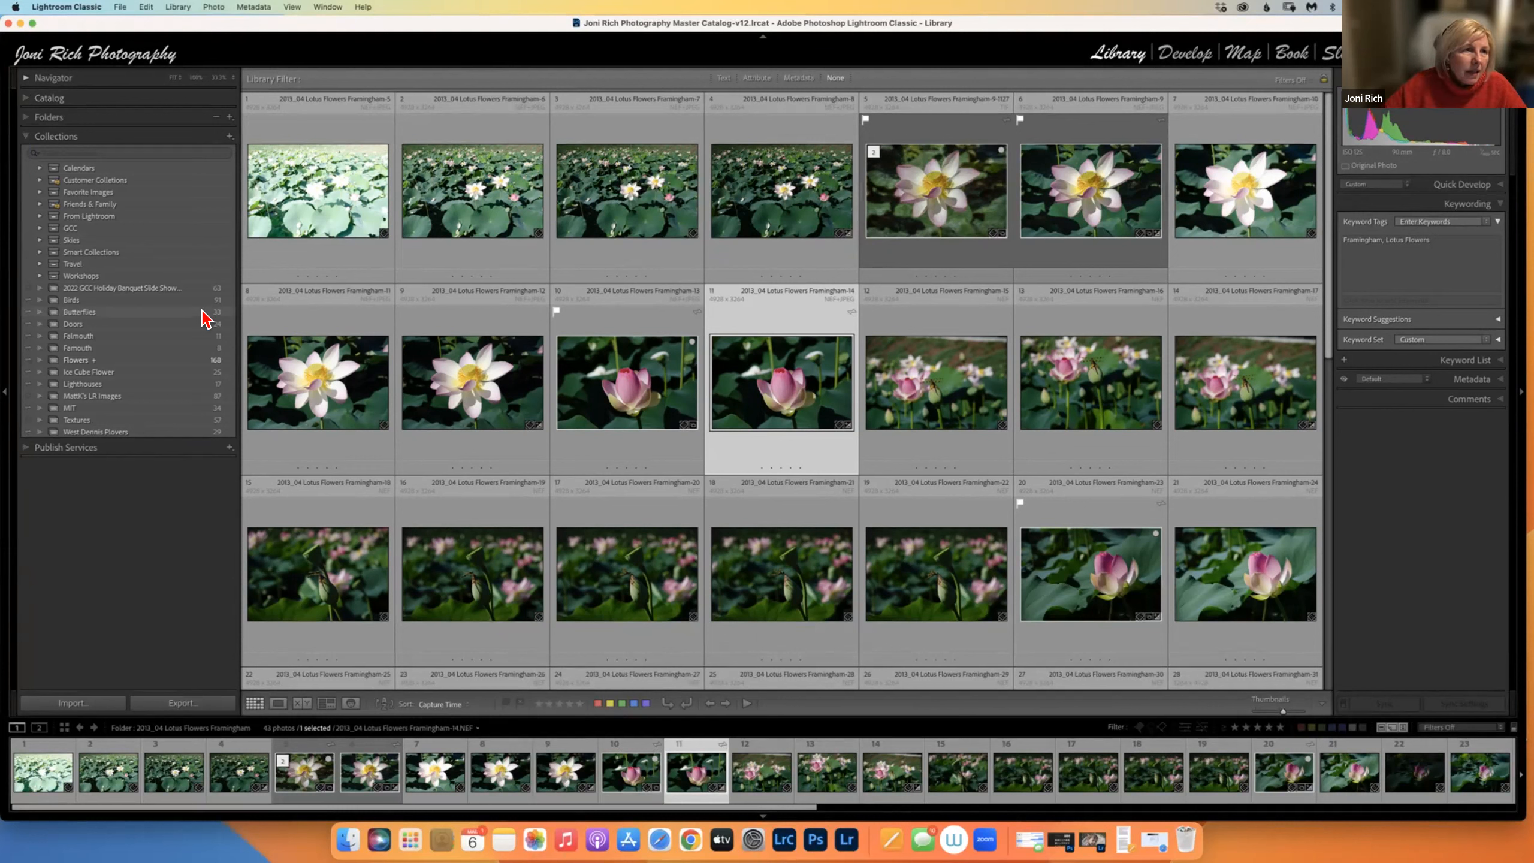
{"action": "left_click", "coordinate": [30, 100]}
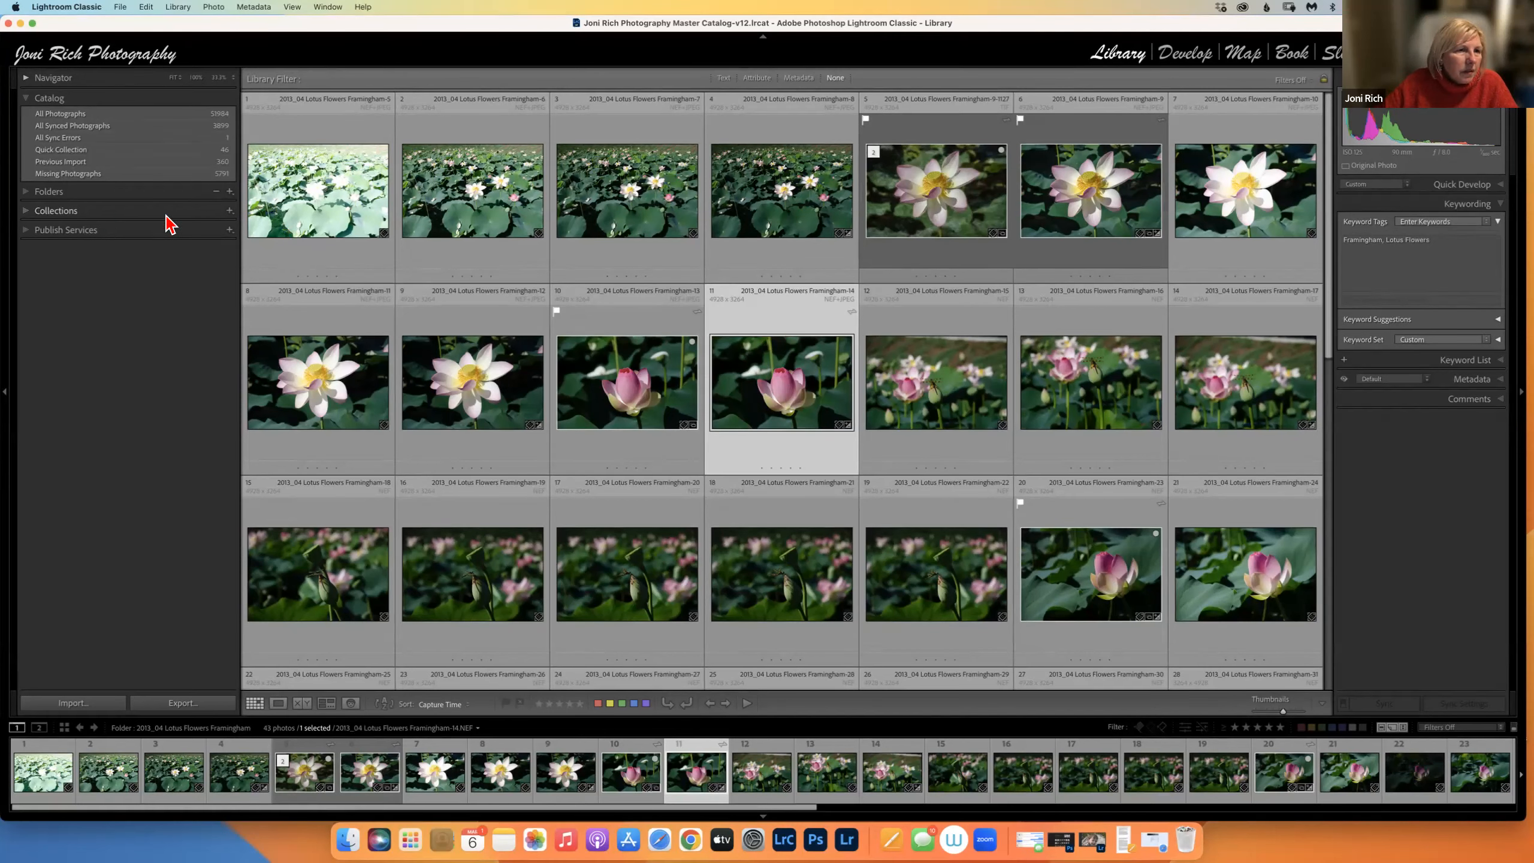
{"action": "left_click", "coordinate": [24, 216]}
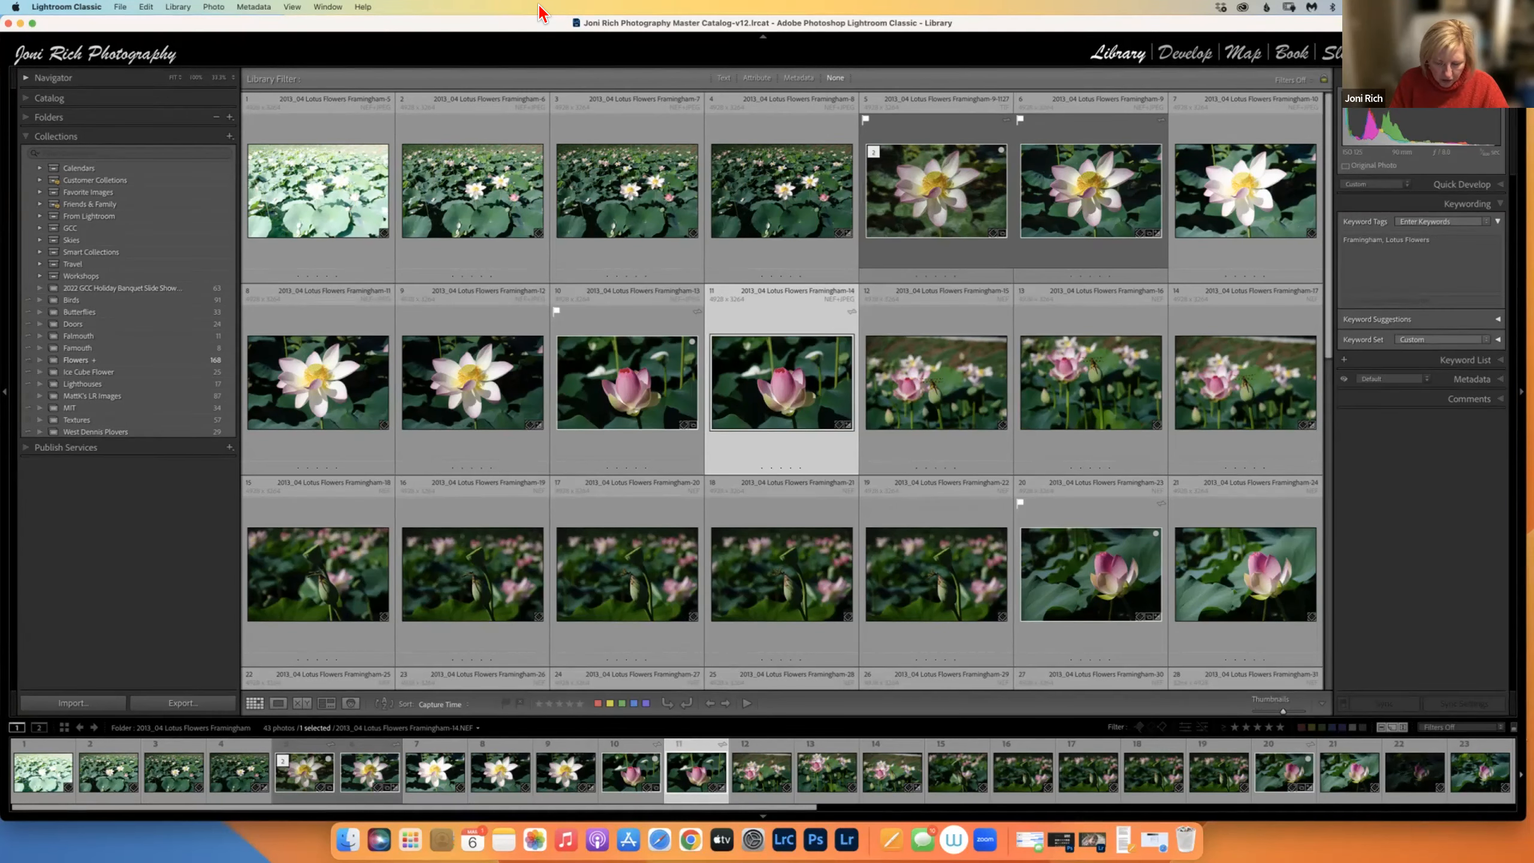
{"action": "left_click", "coordinate": [229, 137]}
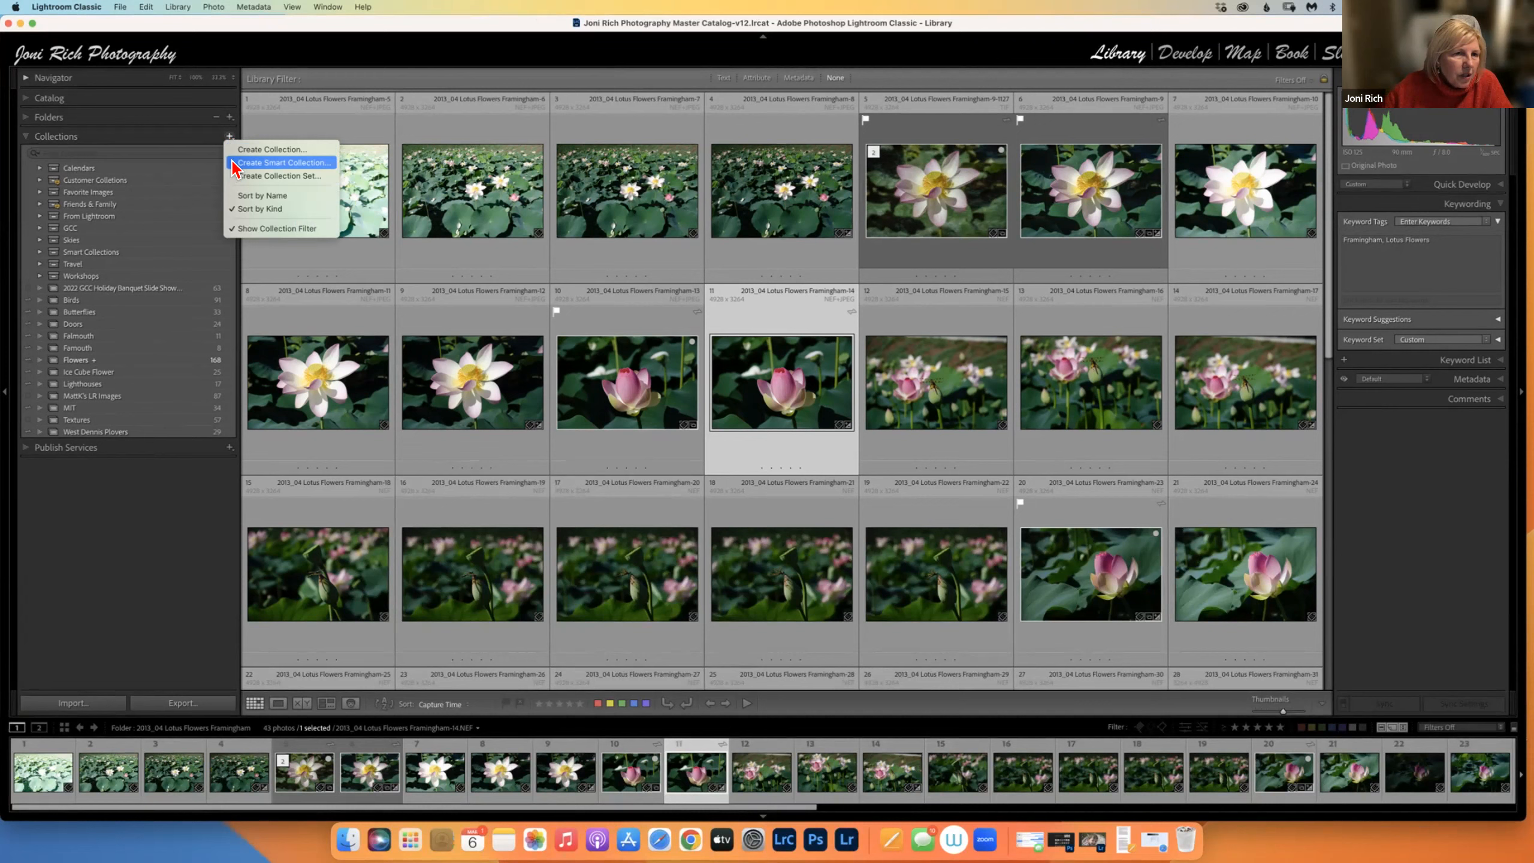
{"action": "left_click", "coordinate": [266, 164]}
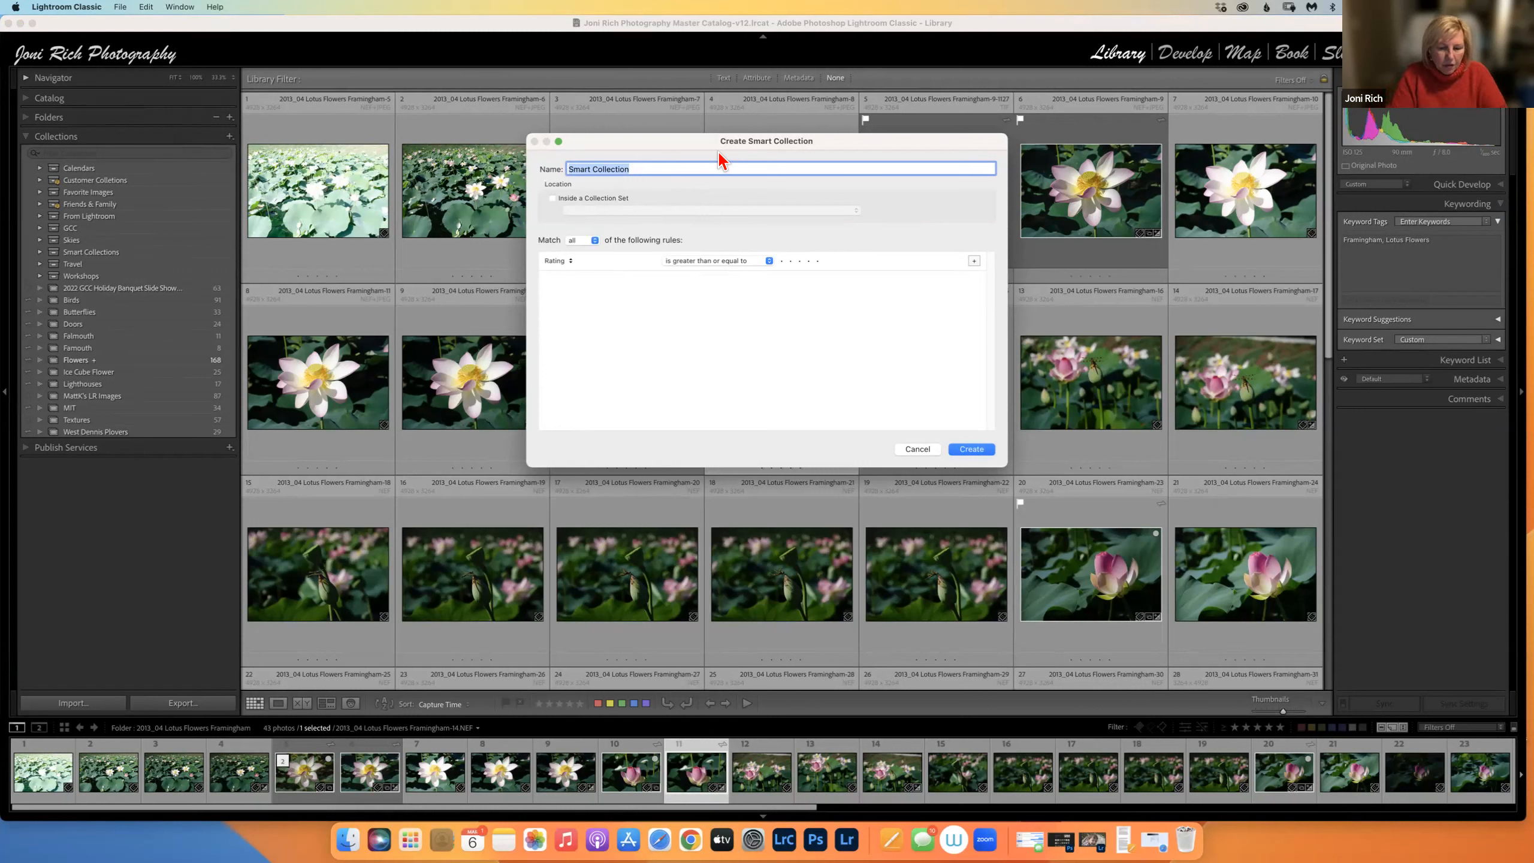
{"action": "type", "text": "B"}
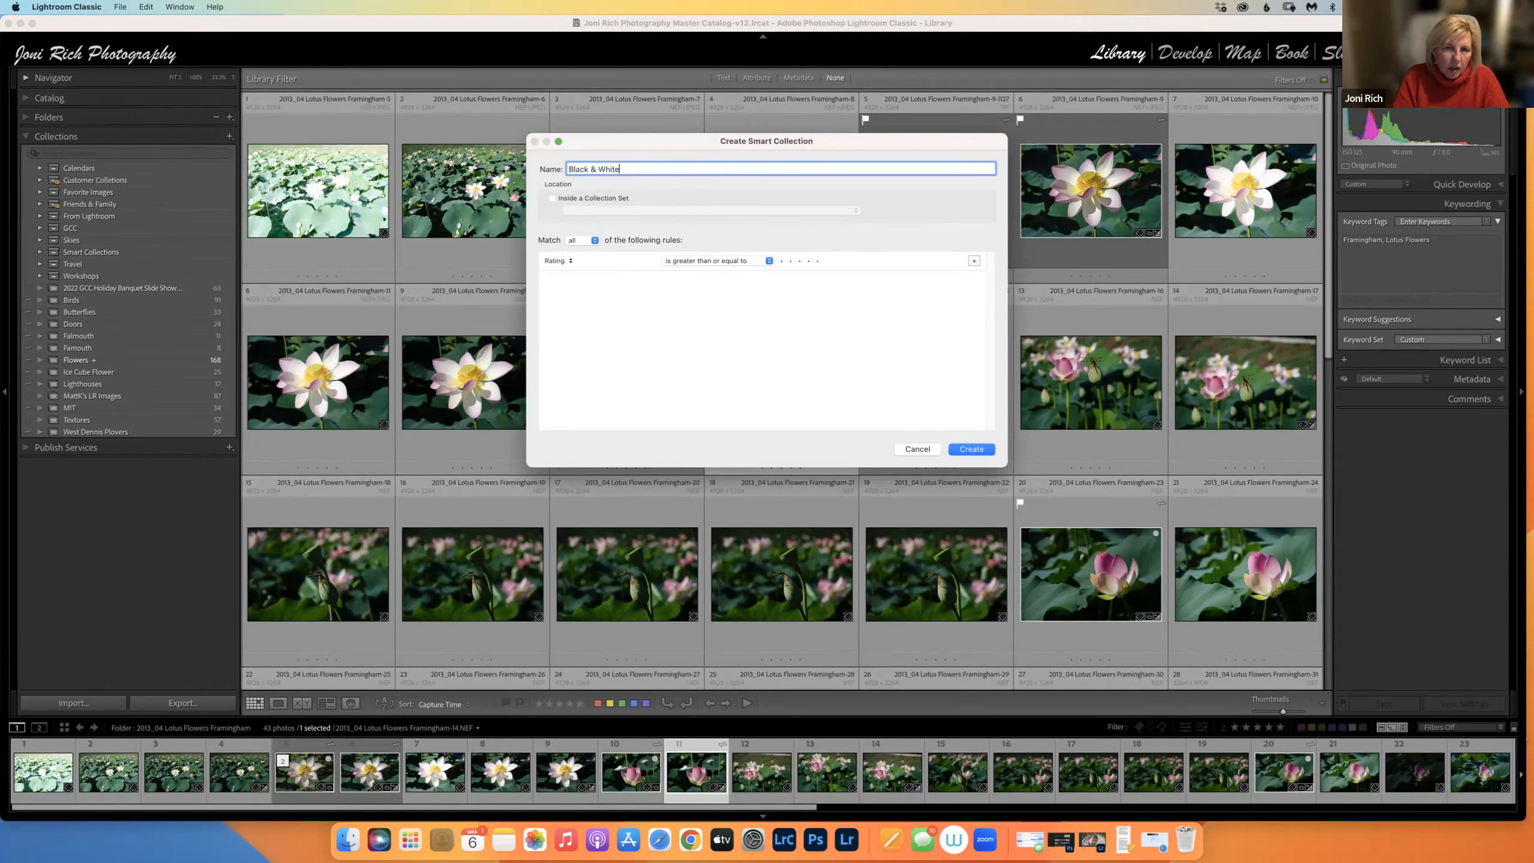
{"action": "type", "text": "lack & White"}
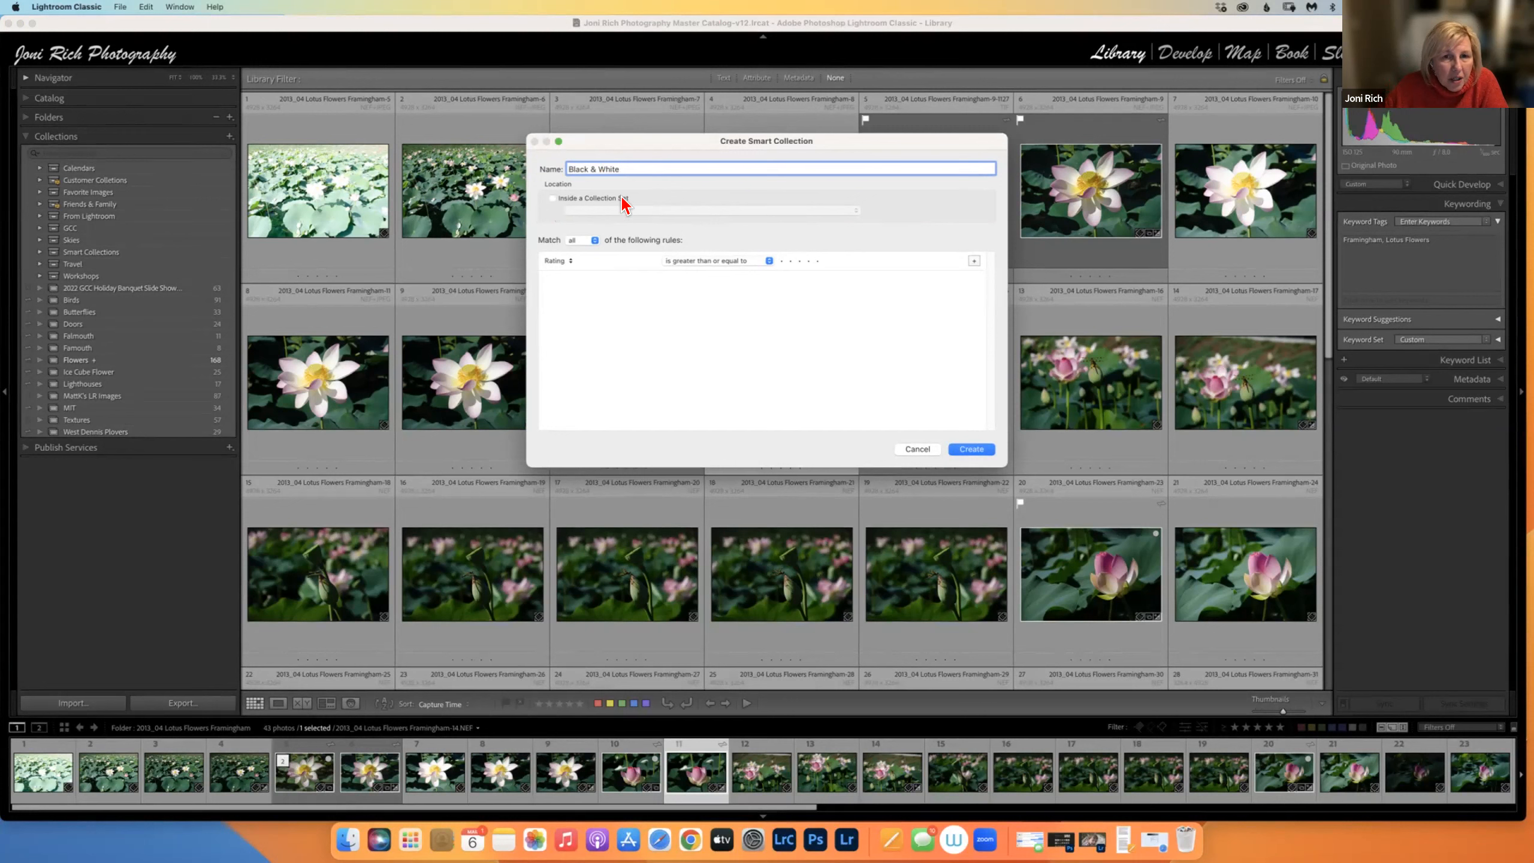
{"action": "left_click", "coordinate": [554, 200]}
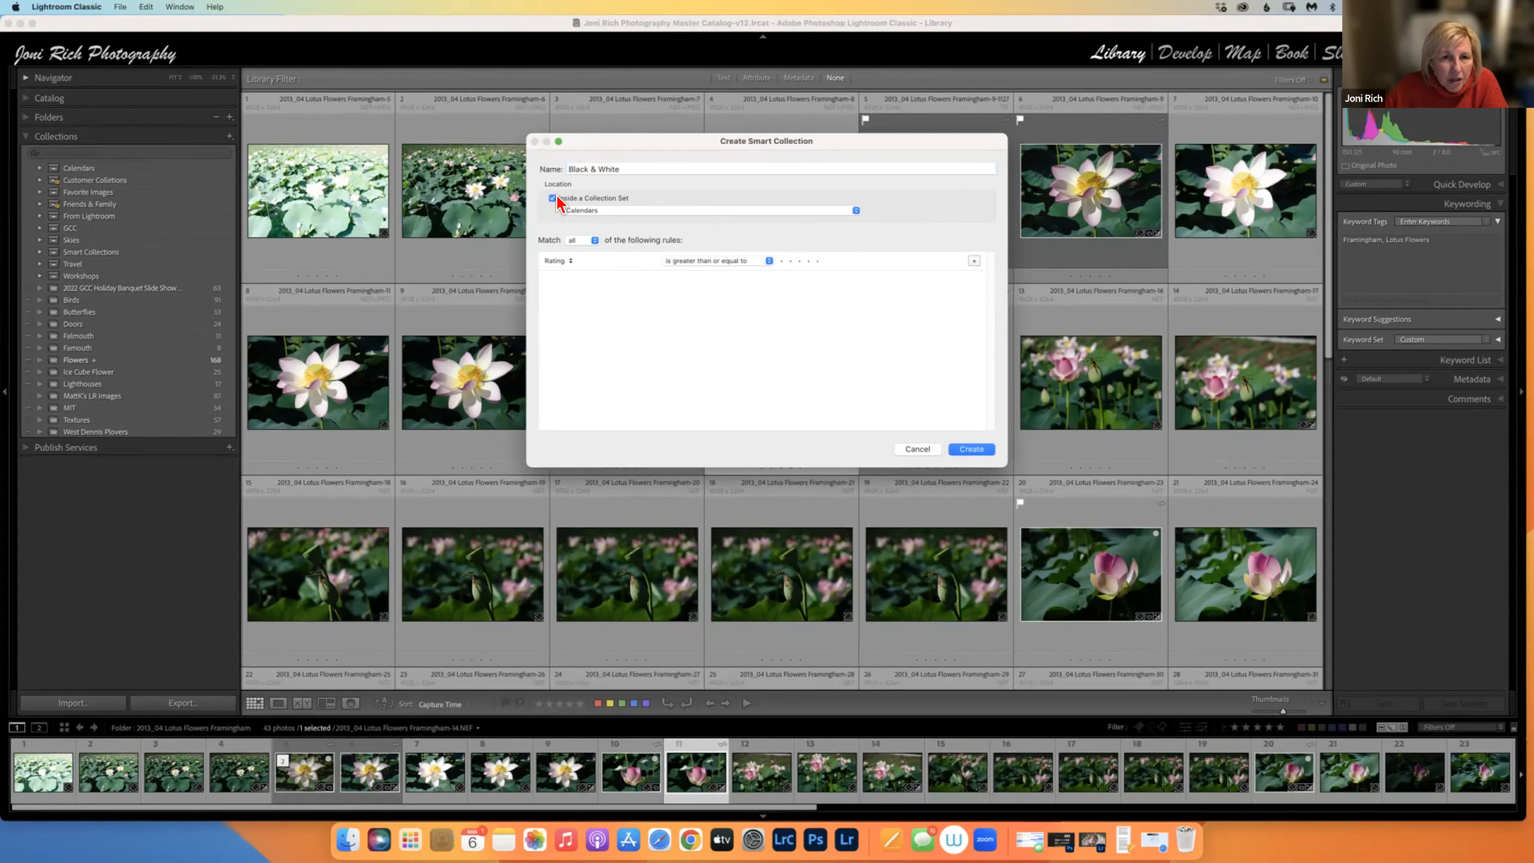
{"action": "left_click", "coordinate": [582, 210]}
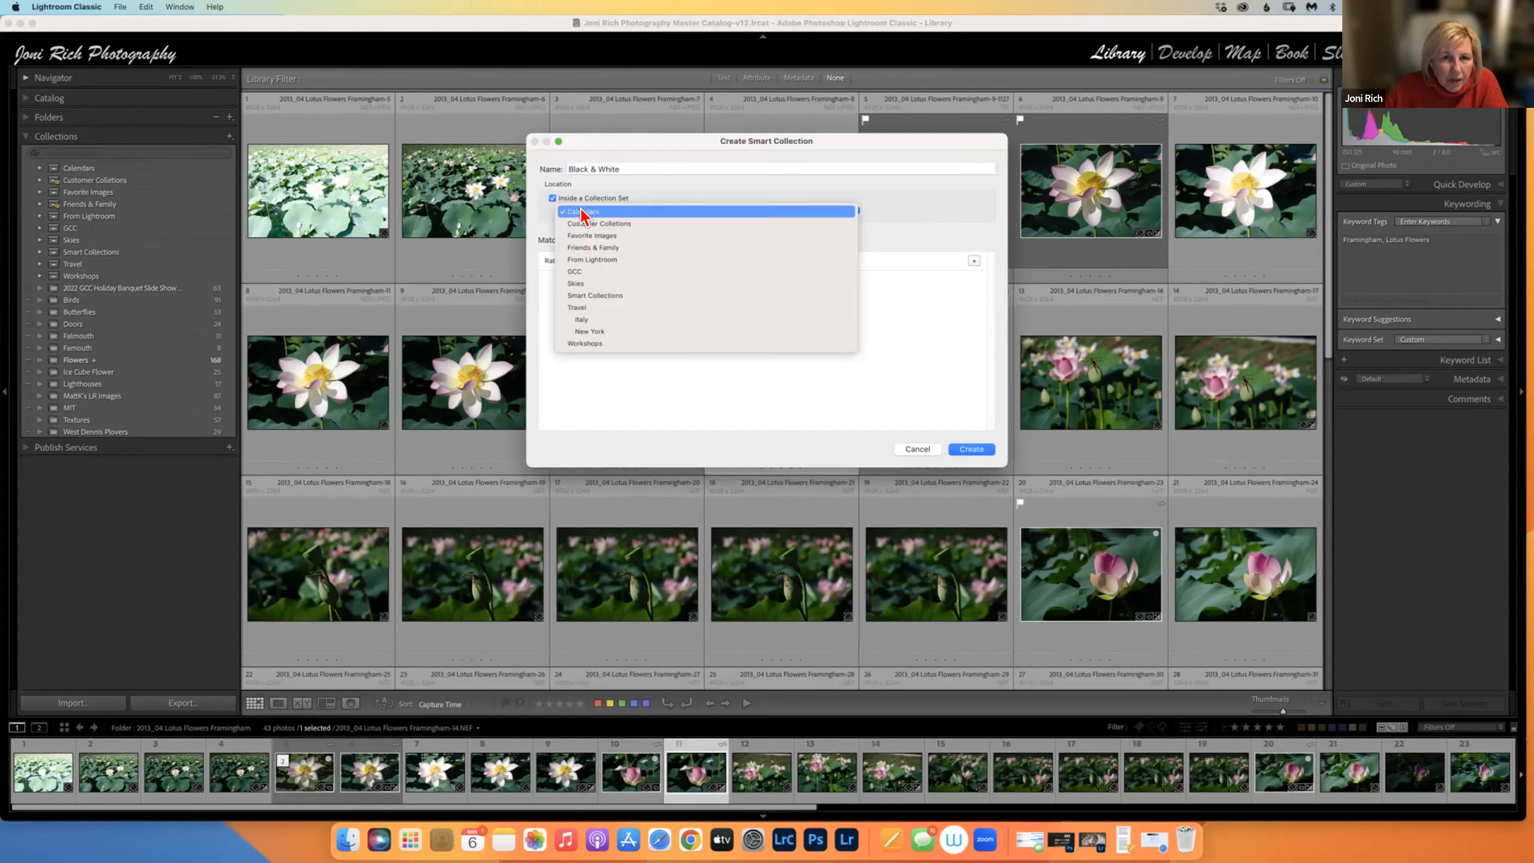
{"action": "left_click", "coordinate": [650, 212]}
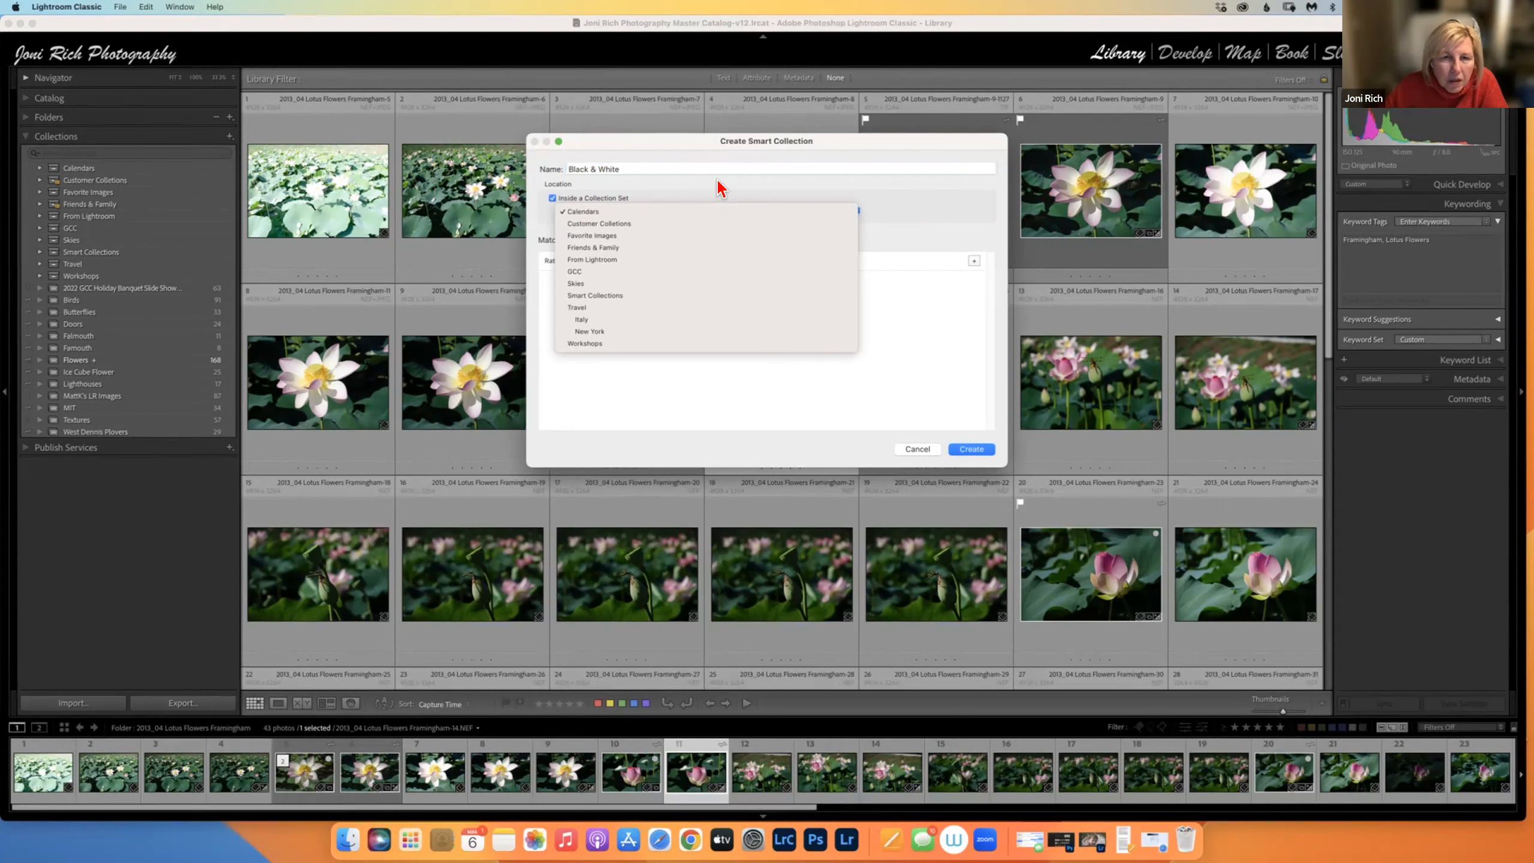
{"action": "left_click", "coordinate": [552, 199]}
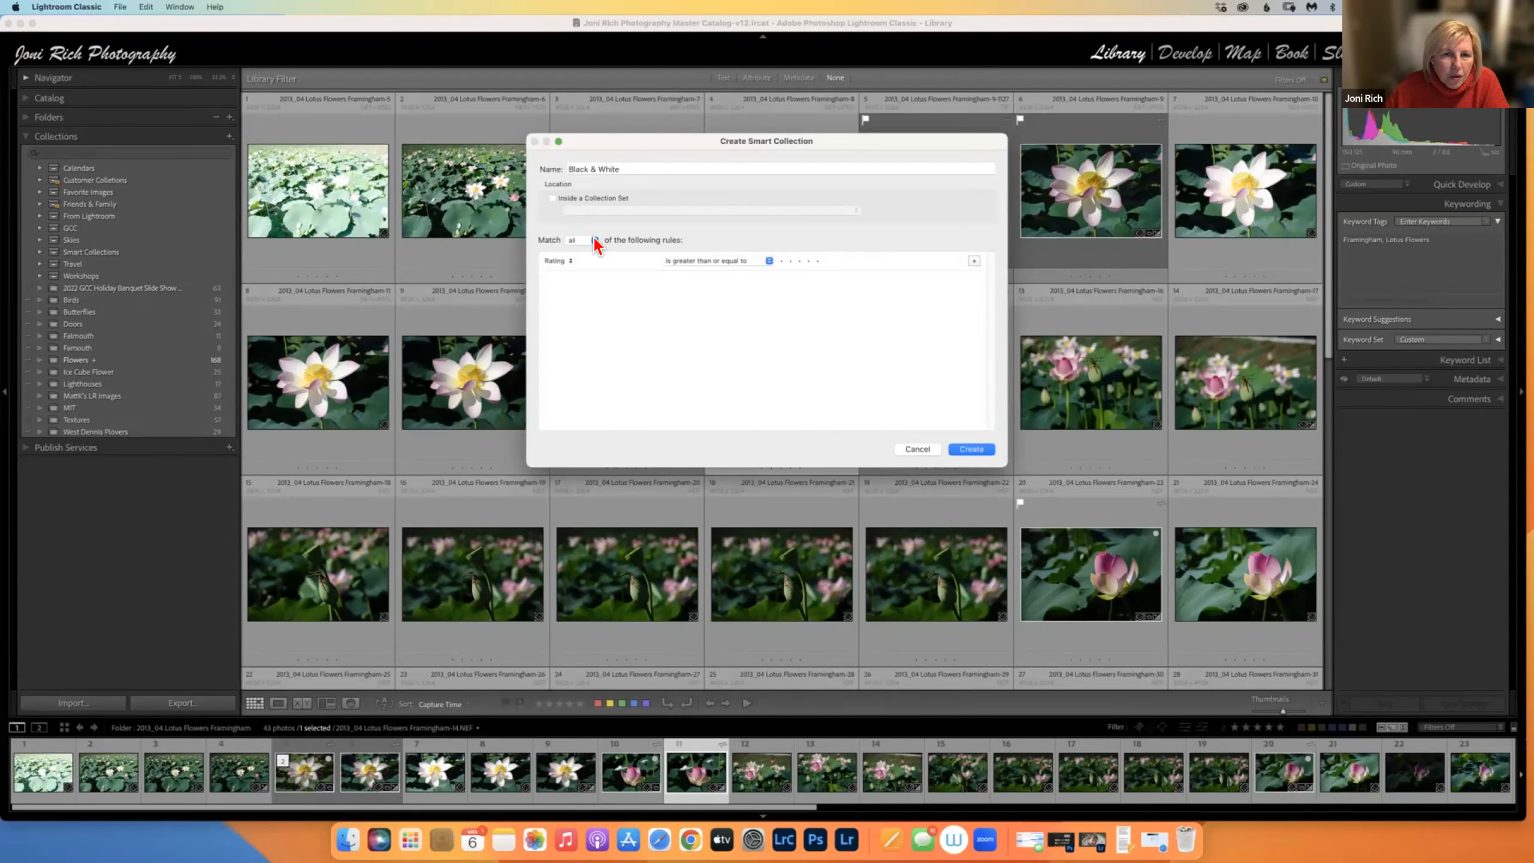
{"action": "left_click", "coordinate": [568, 259]}
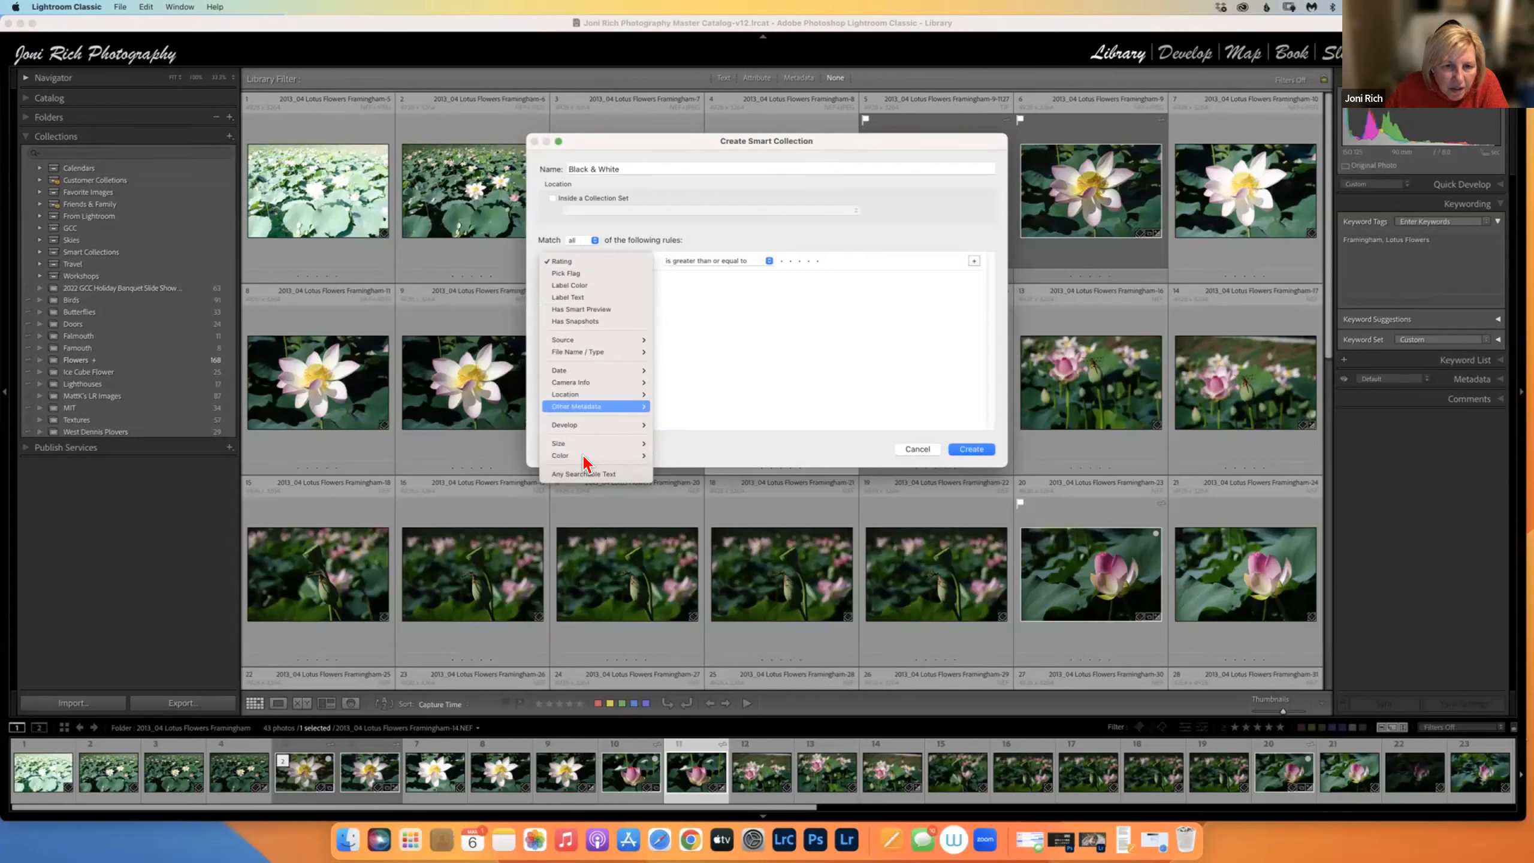
{"action": "mouse_move", "coordinate": [578, 428]}
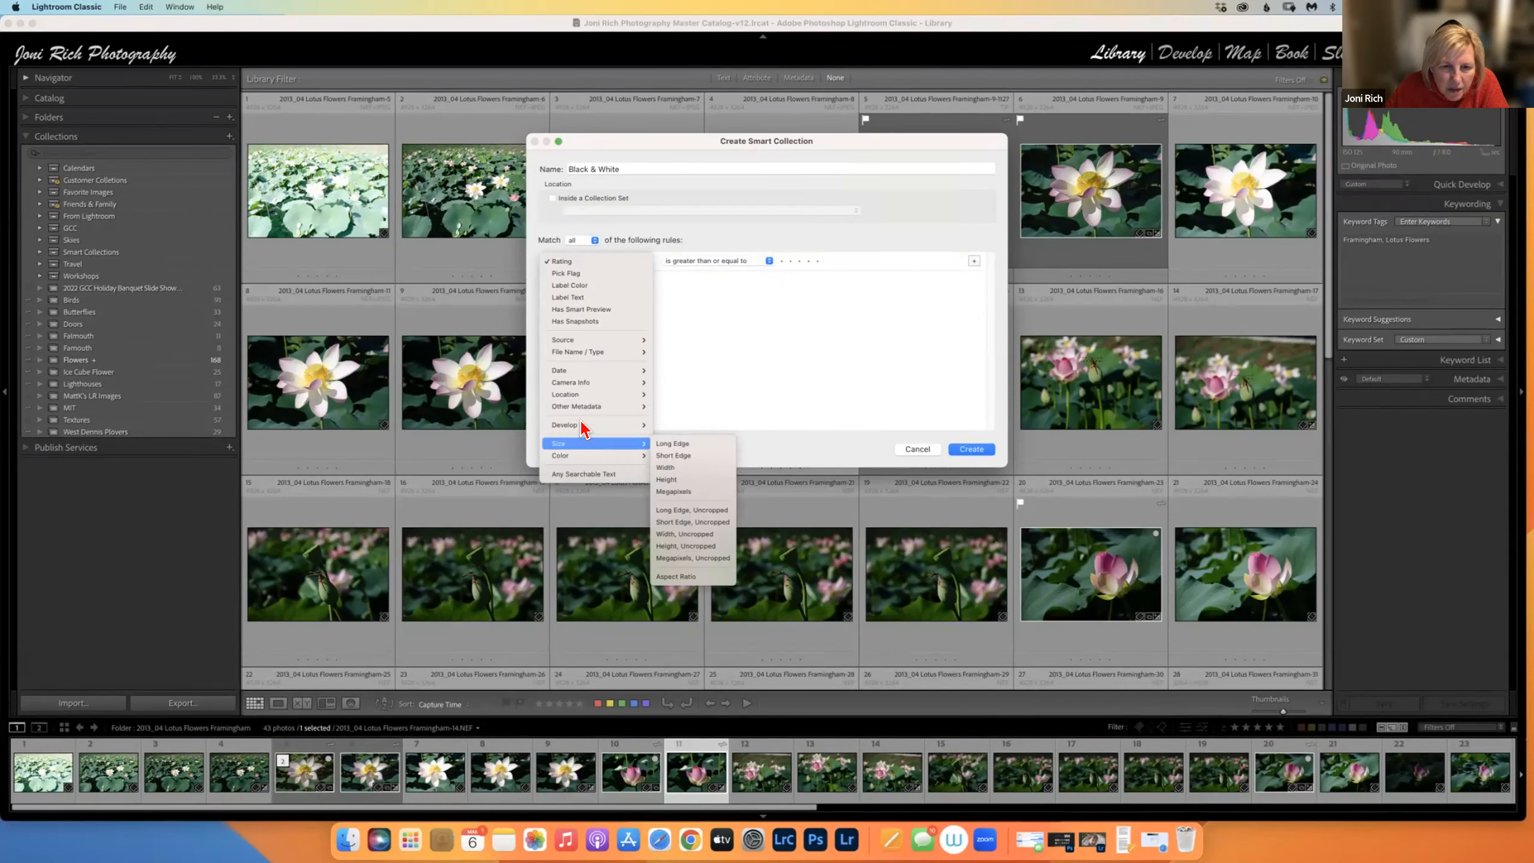
{"action": "mouse_move", "coordinate": [588, 347]}
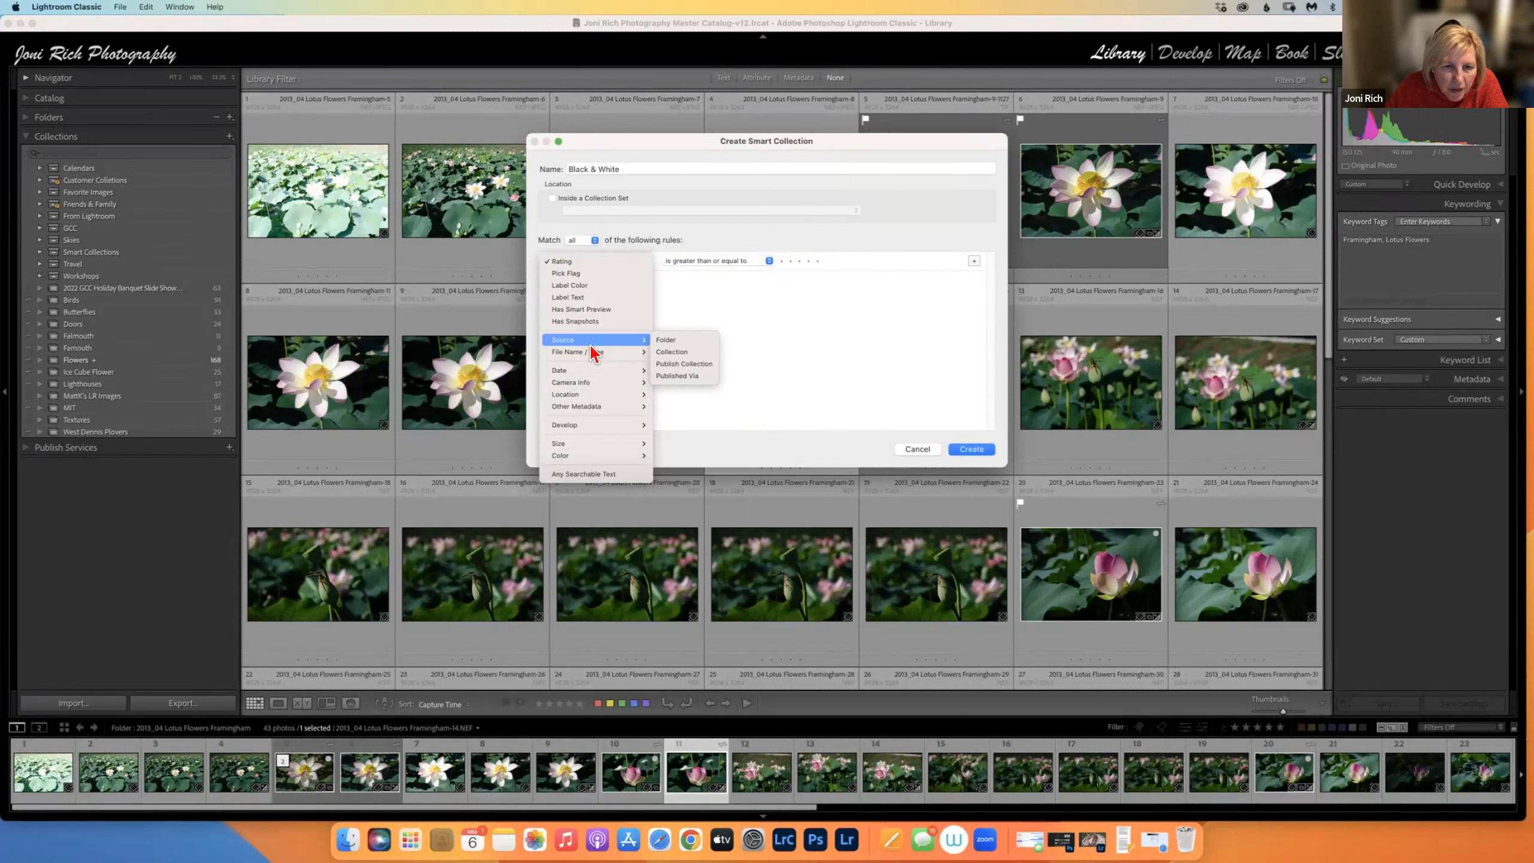
{"action": "mouse_move", "coordinate": [587, 389]}
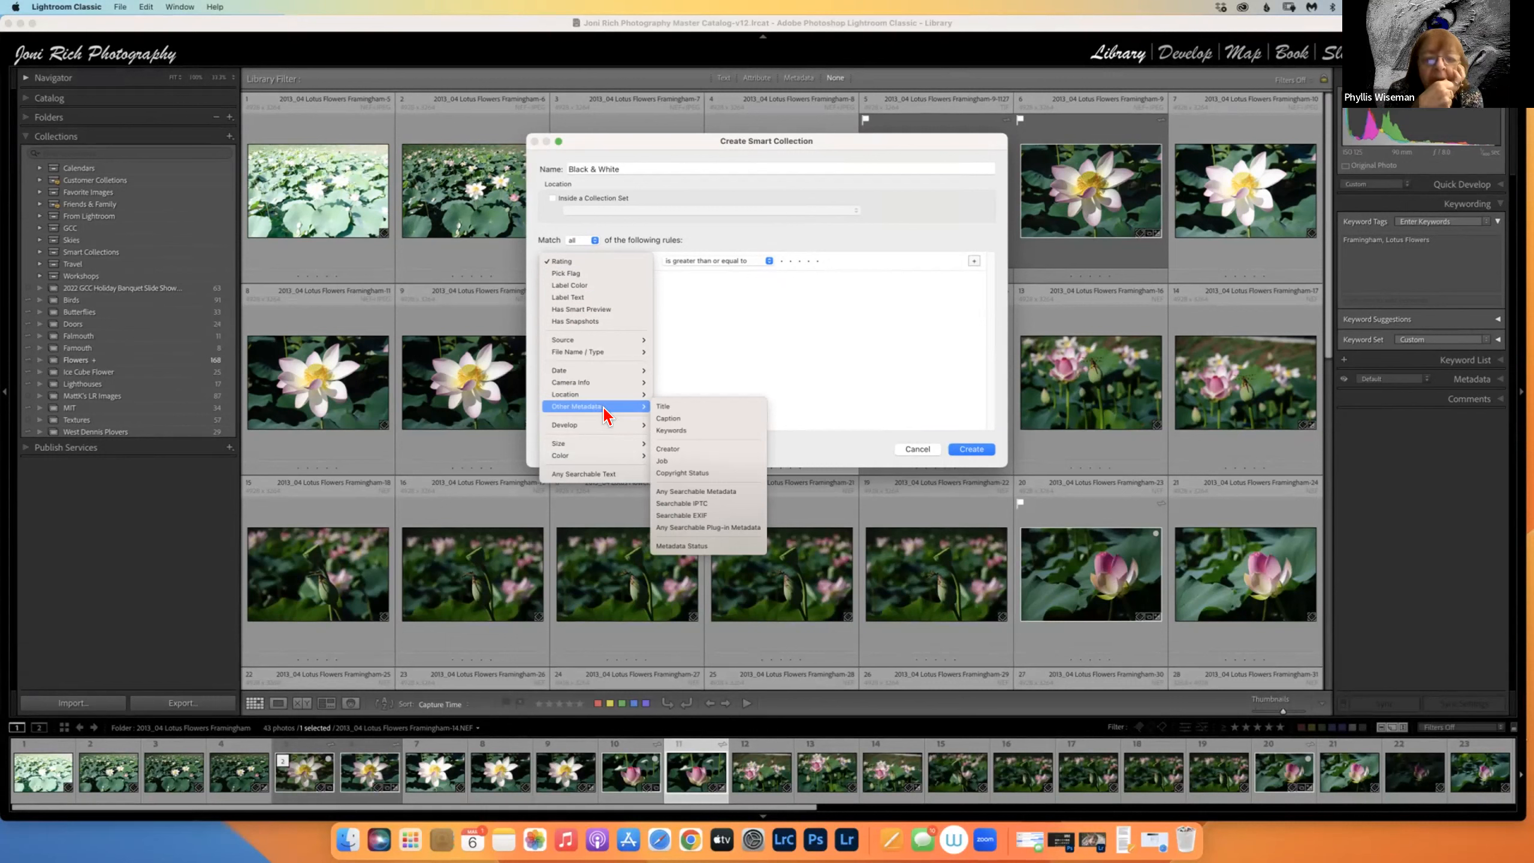
{"action": "left_click", "coordinate": [674, 429]}
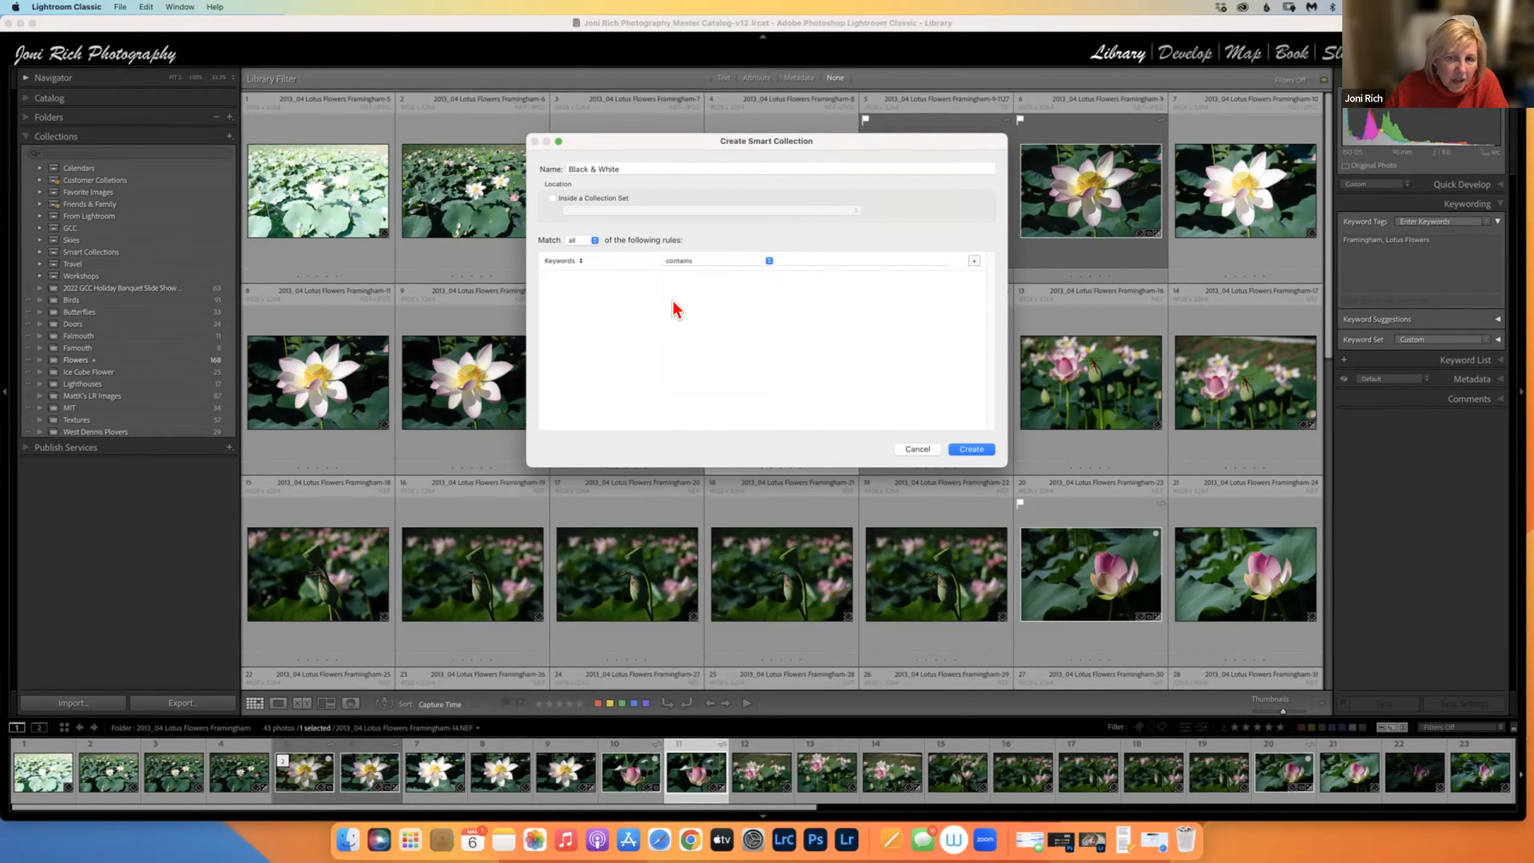
{"action": "left_click", "coordinate": [921, 448]}
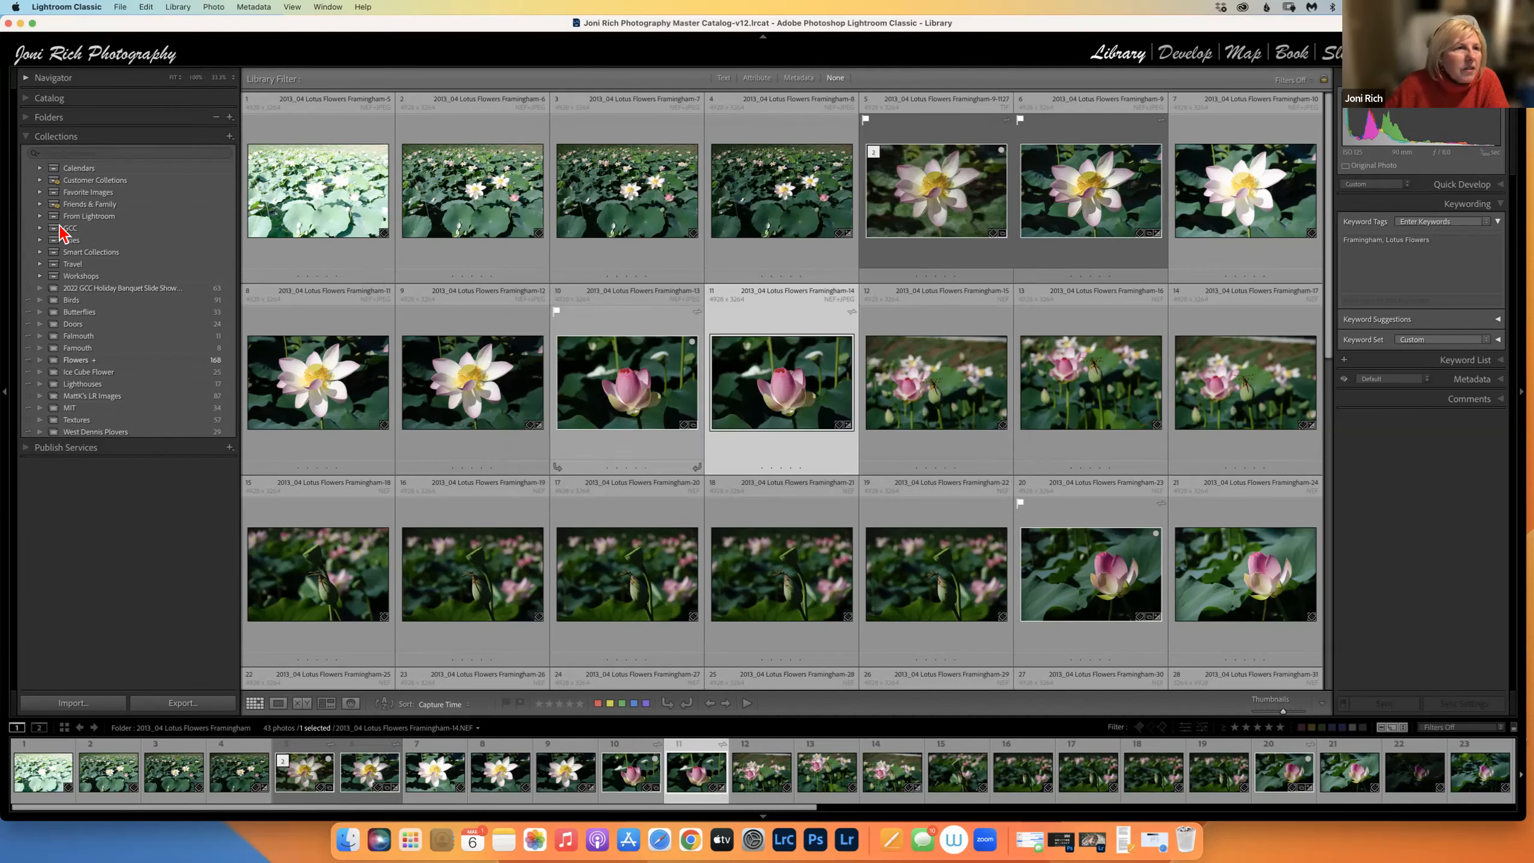
Show all catalog photos and start a new smart collection named 'Black & White'.
{"action": "left_click", "coordinate": [27, 100]}
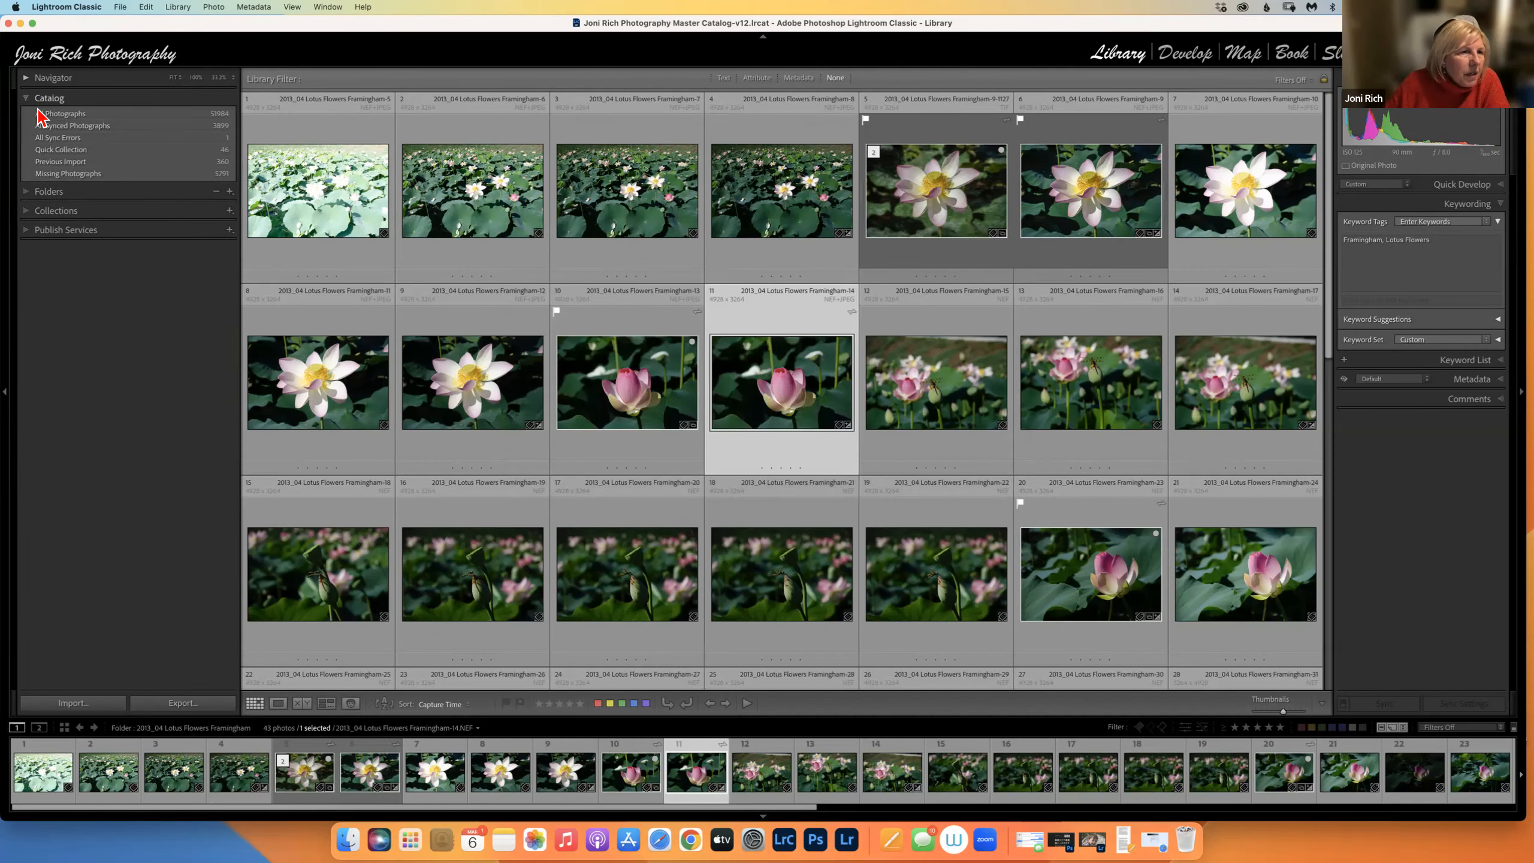
{"action": "left_click", "coordinate": [61, 116]}
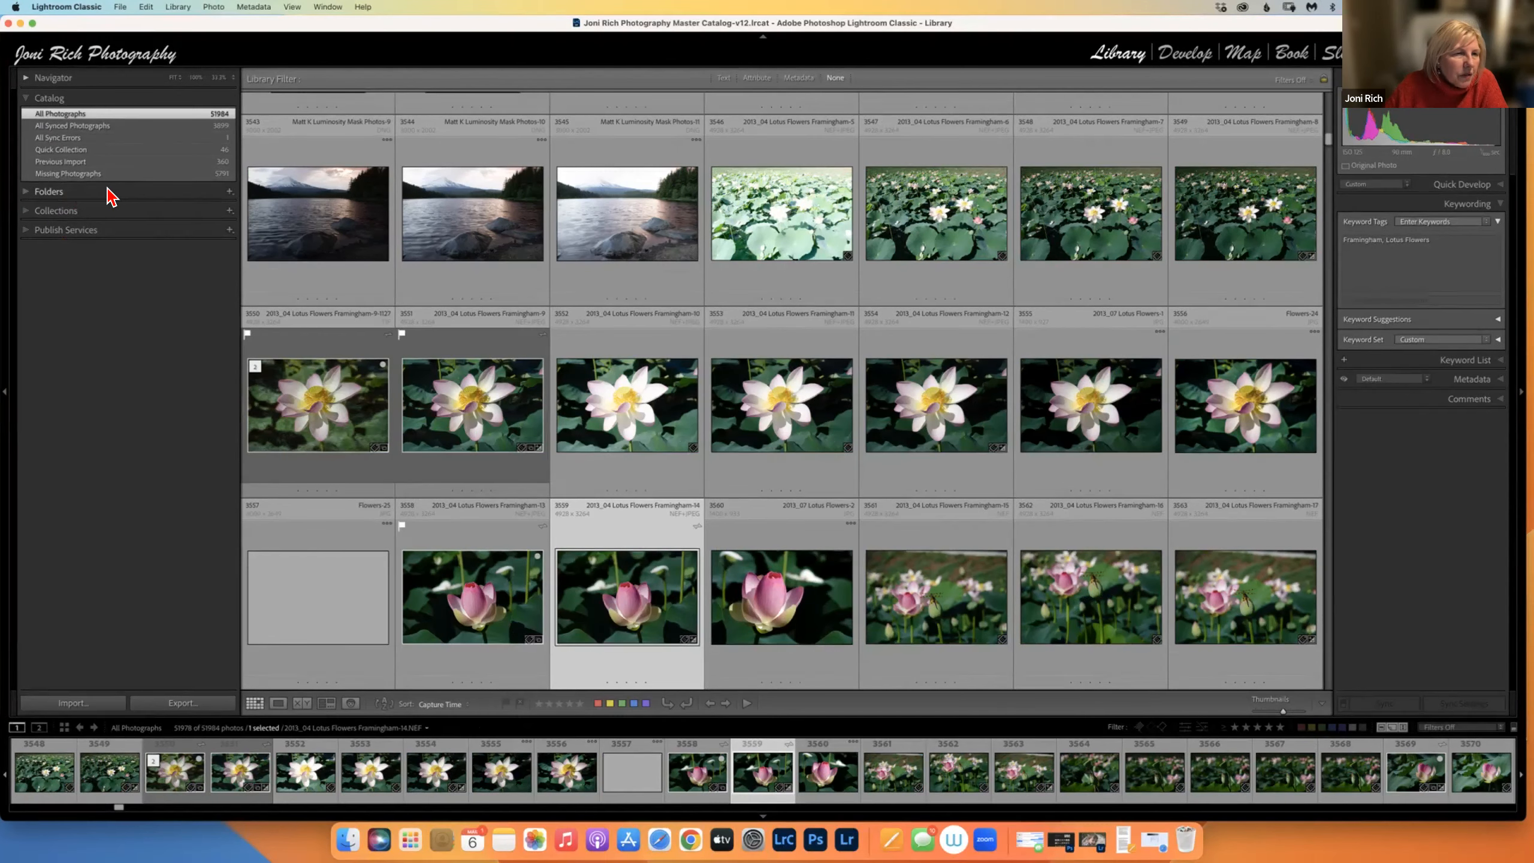
{"action": "left_click", "coordinate": [230, 210]}
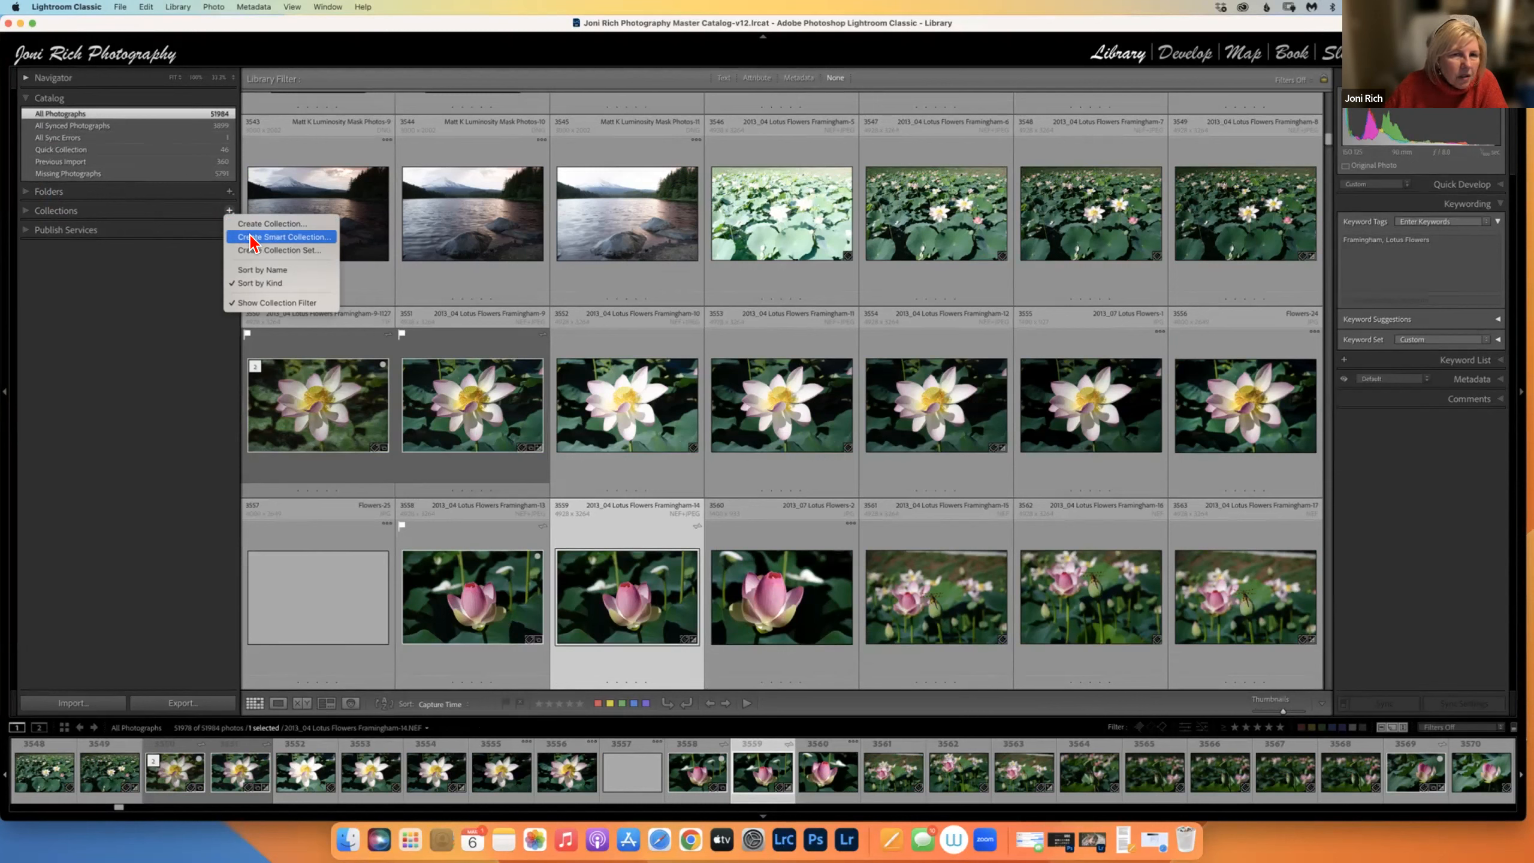
{"action": "left_click", "coordinate": [251, 239]}
{"action": "type", "text": "Black"}
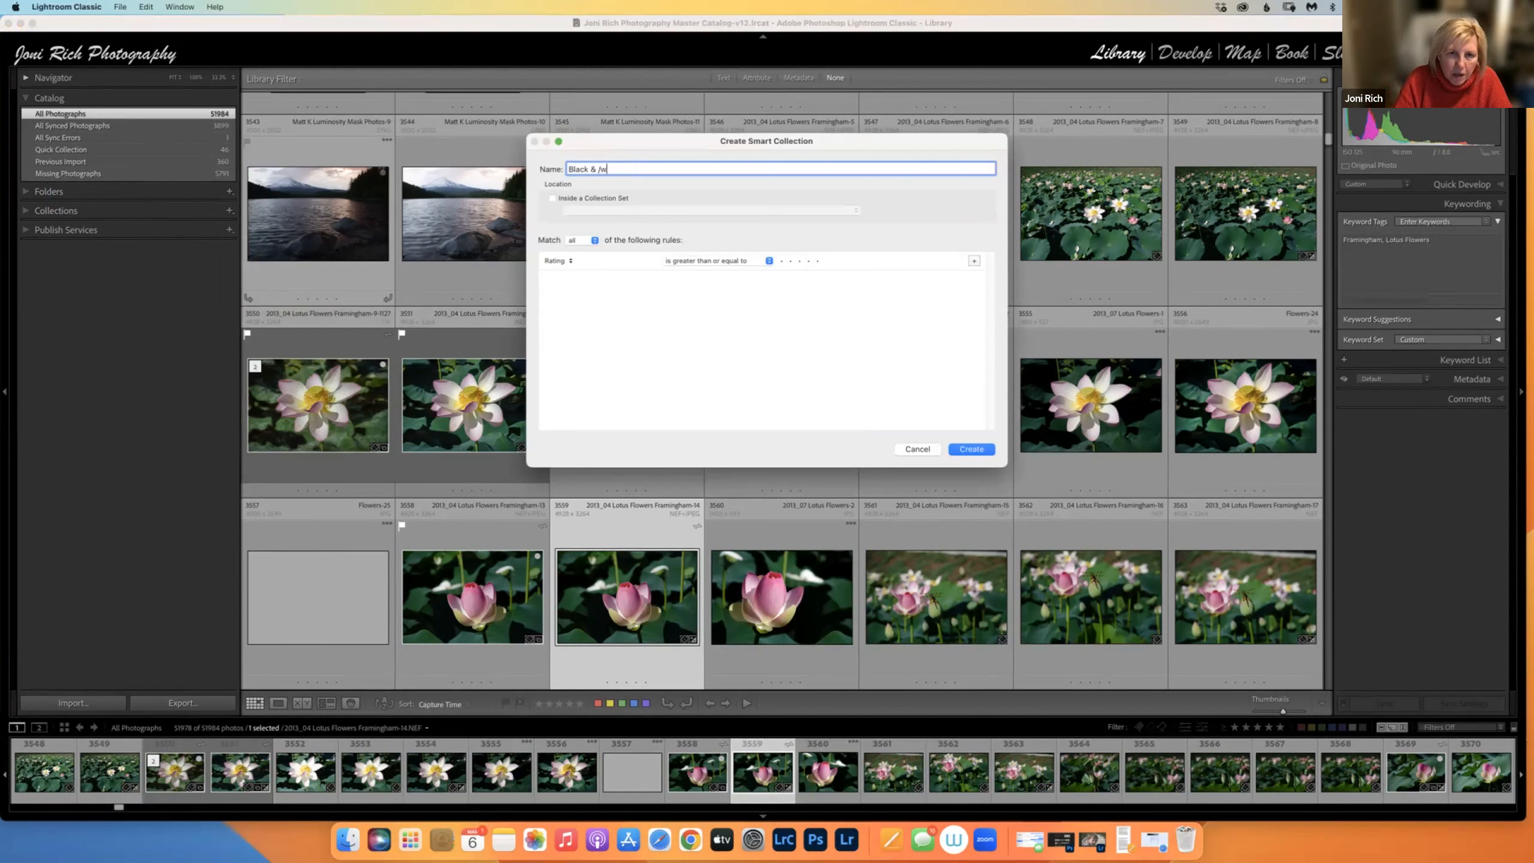
{"action": "type", "text": " & White"}
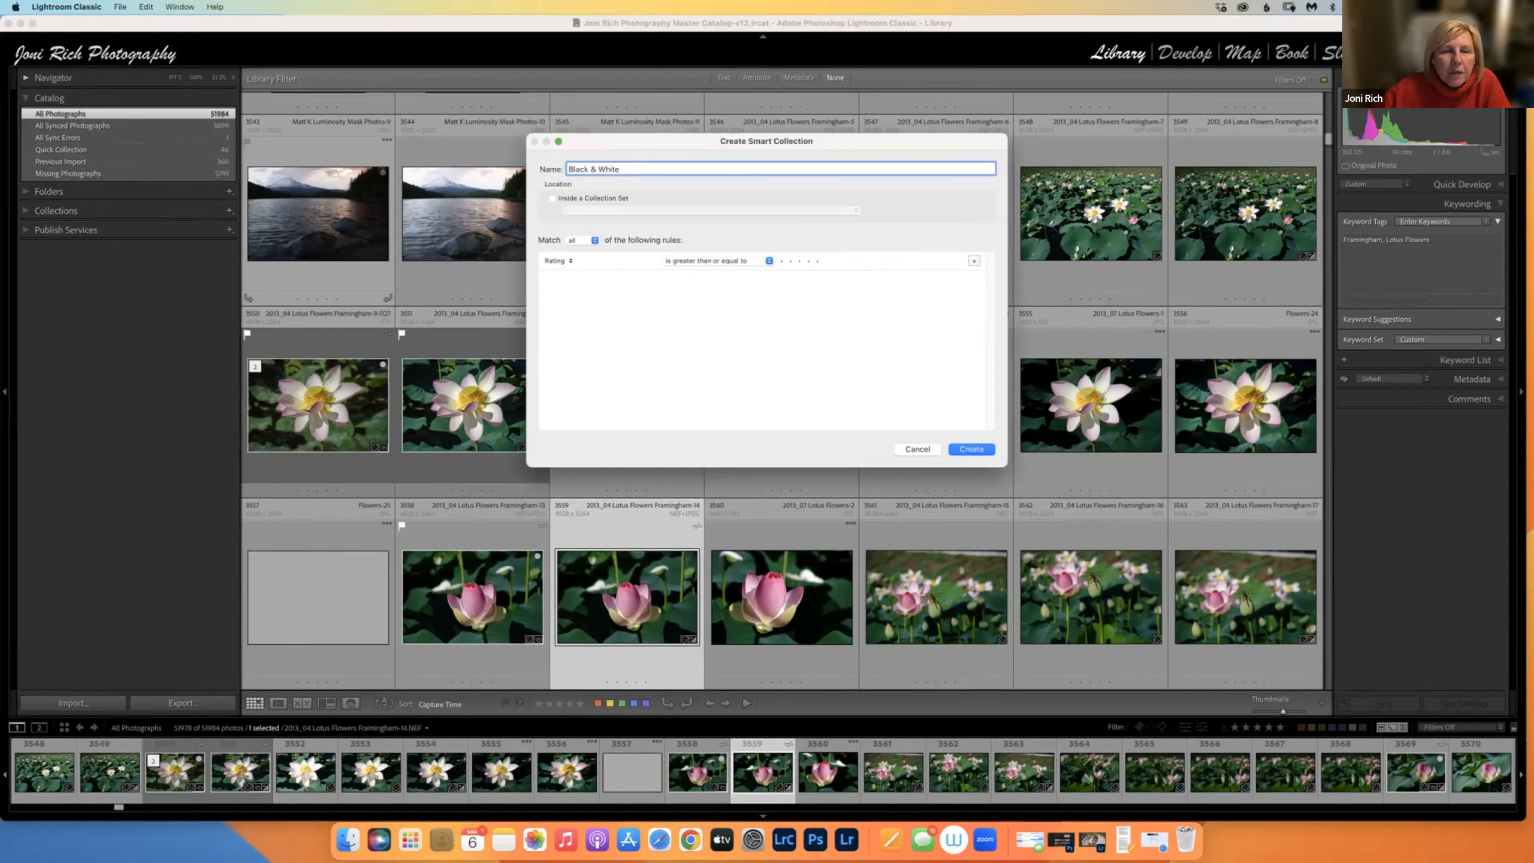
Set rules Keywords contains B&W and Rating is five stars, then create the collection.
{"action": "left_click", "coordinate": [571, 264]}
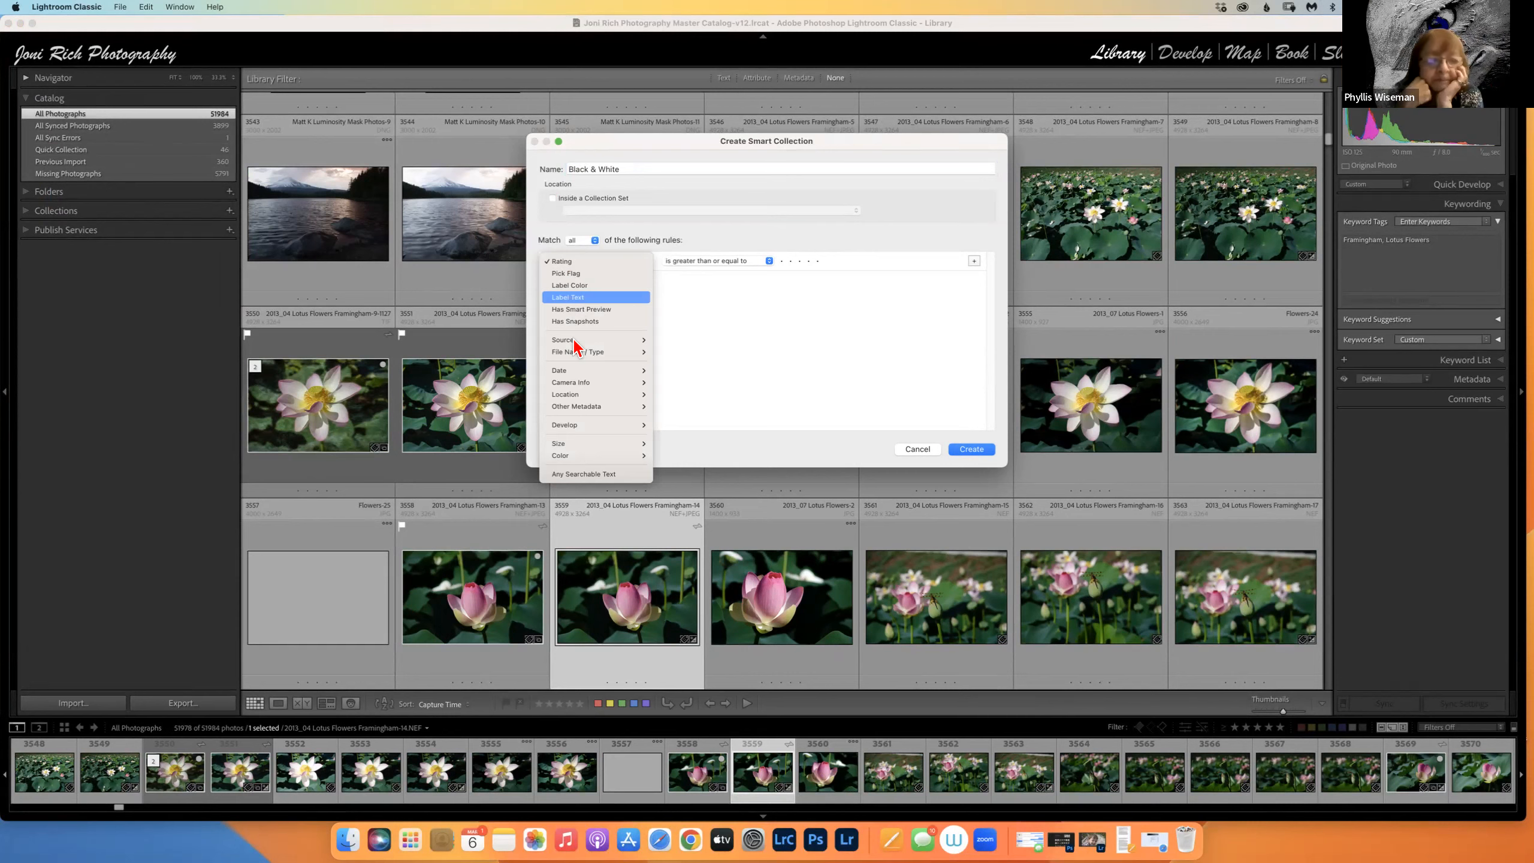
{"action": "mouse_move", "coordinate": [632, 406]}
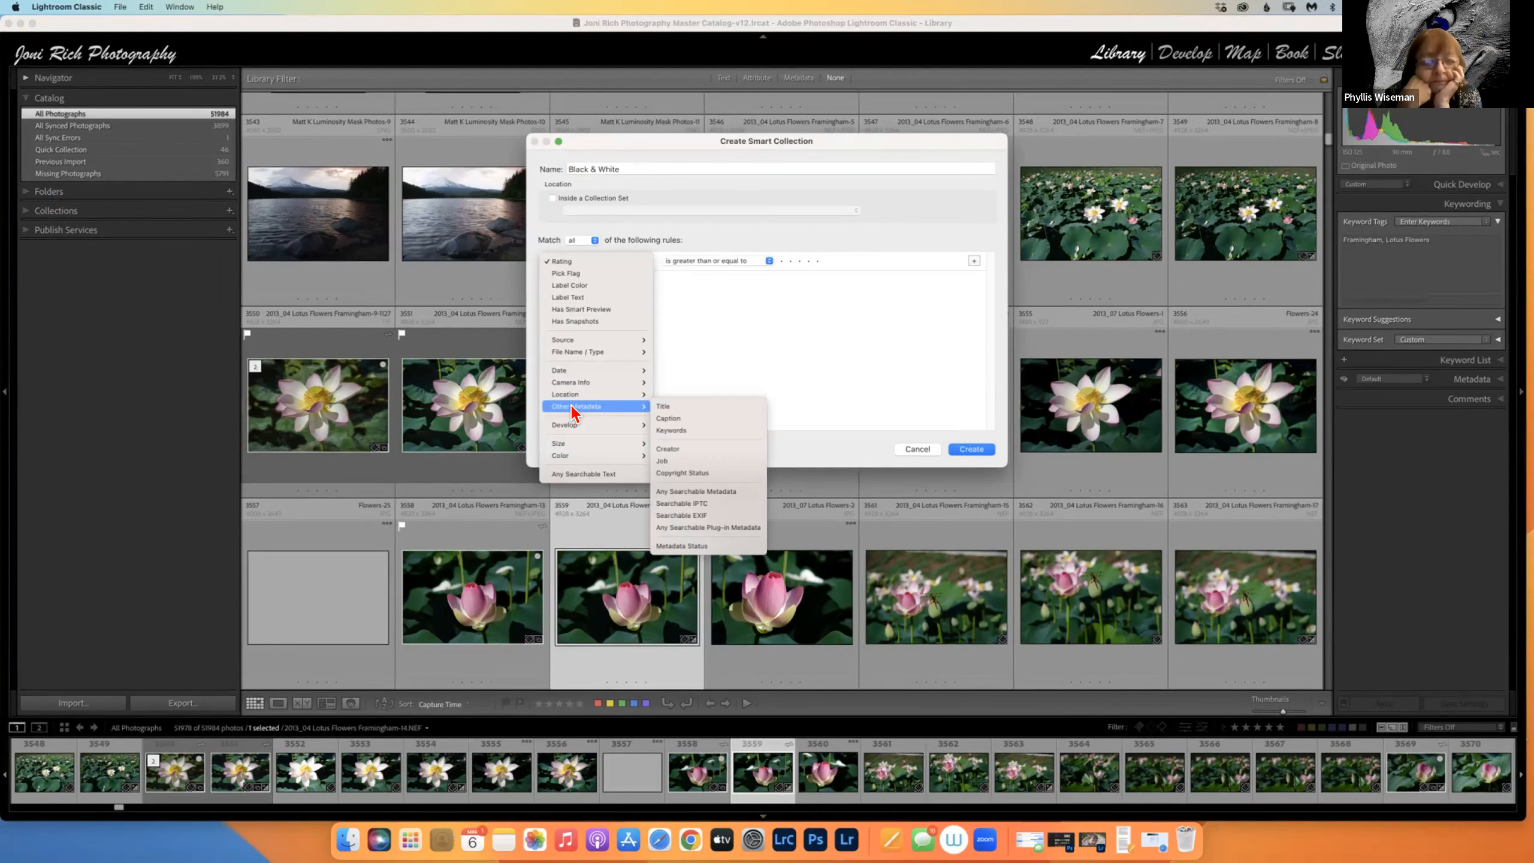
{"action": "left_click", "coordinate": [681, 429]}
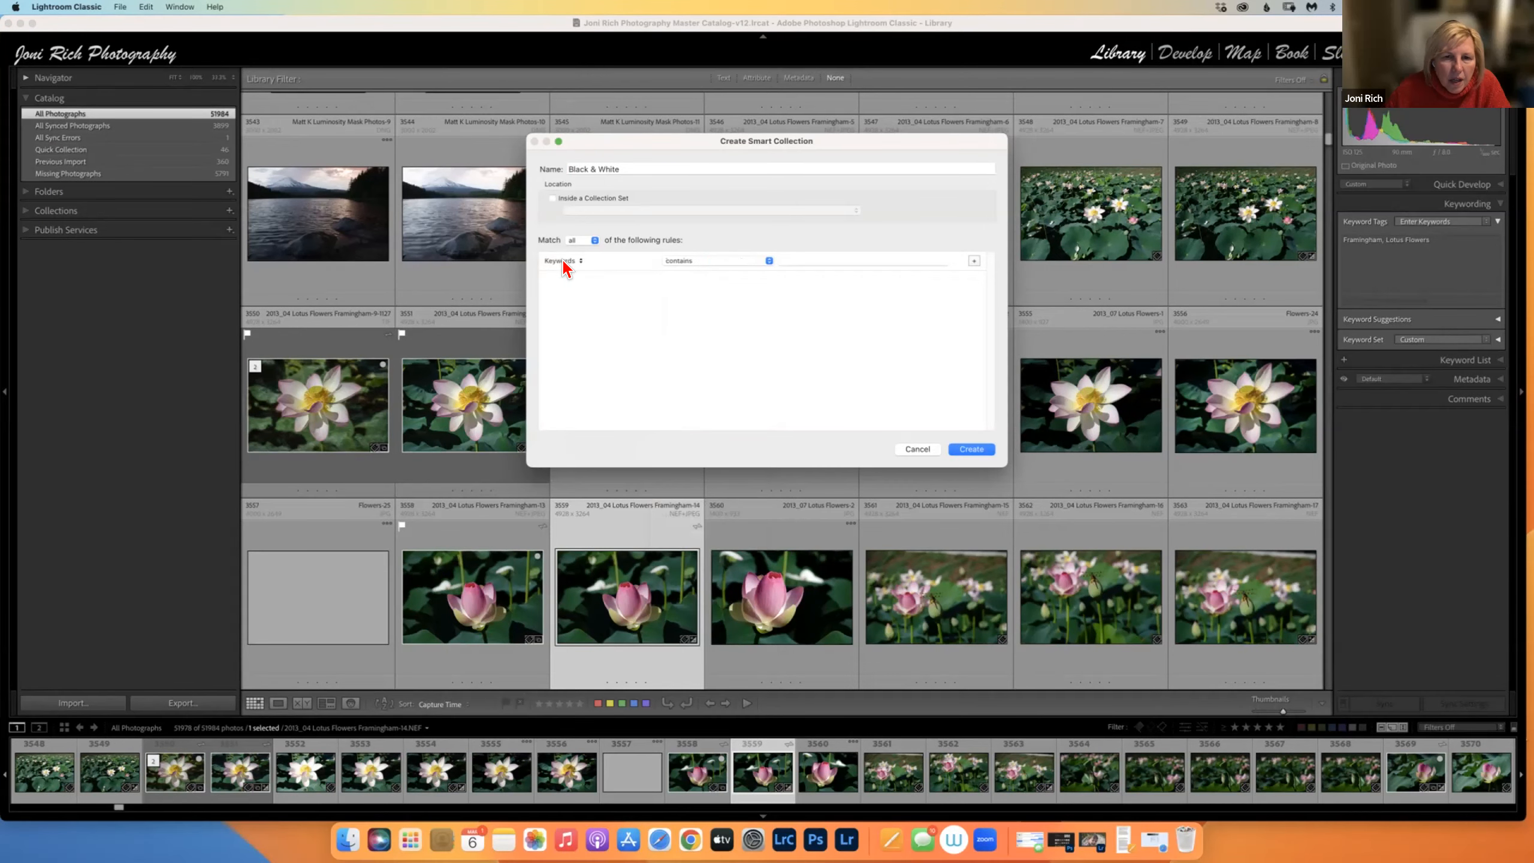
{"action": "left_click", "coordinate": [794, 260]}
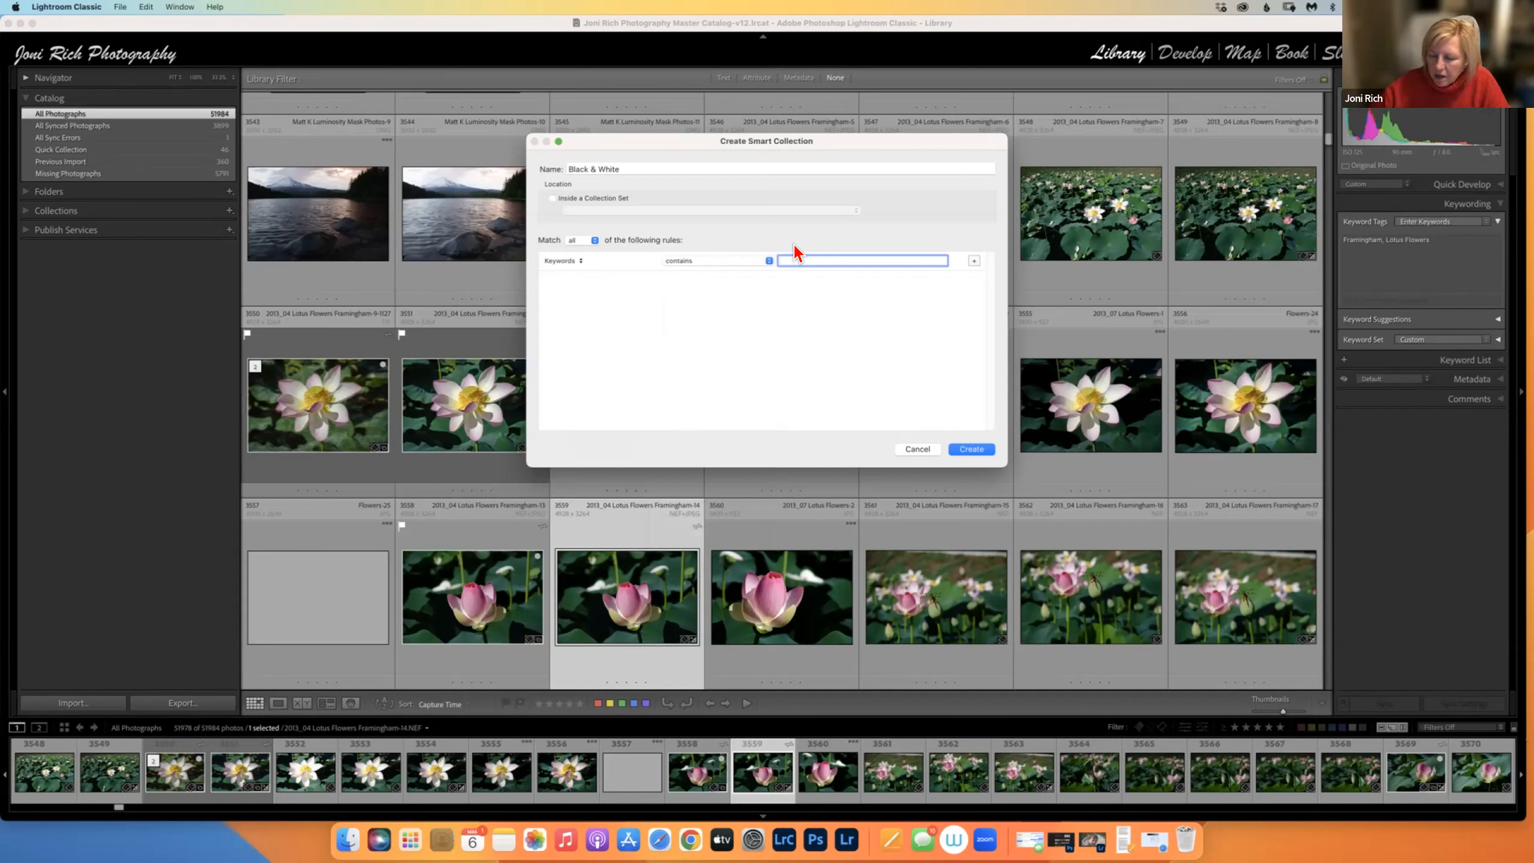
{"action": "type", "text": "B&W"}
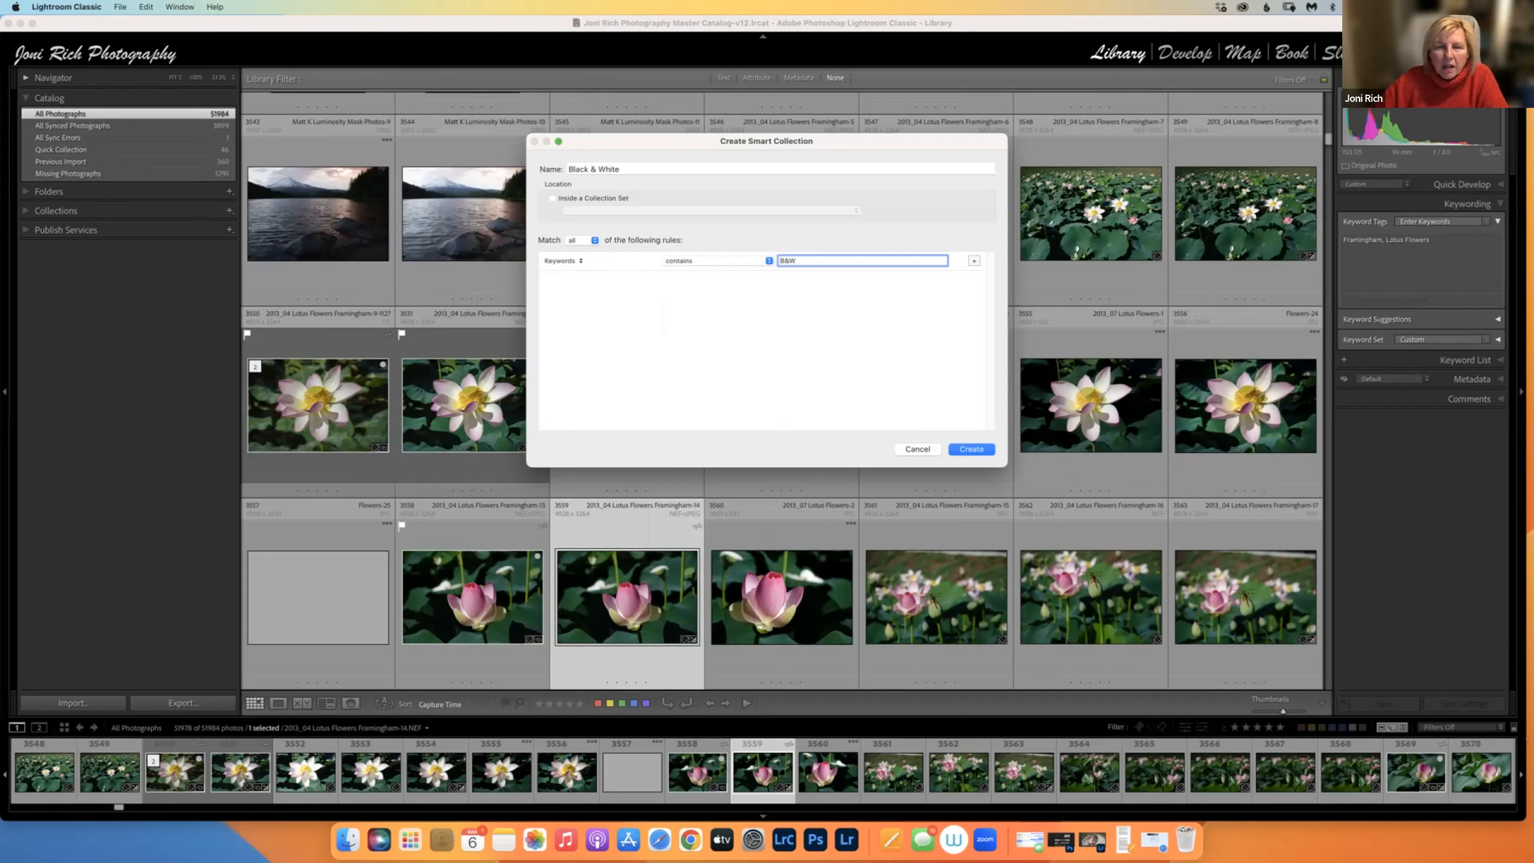
{"action": "left_click", "coordinate": [975, 267]}
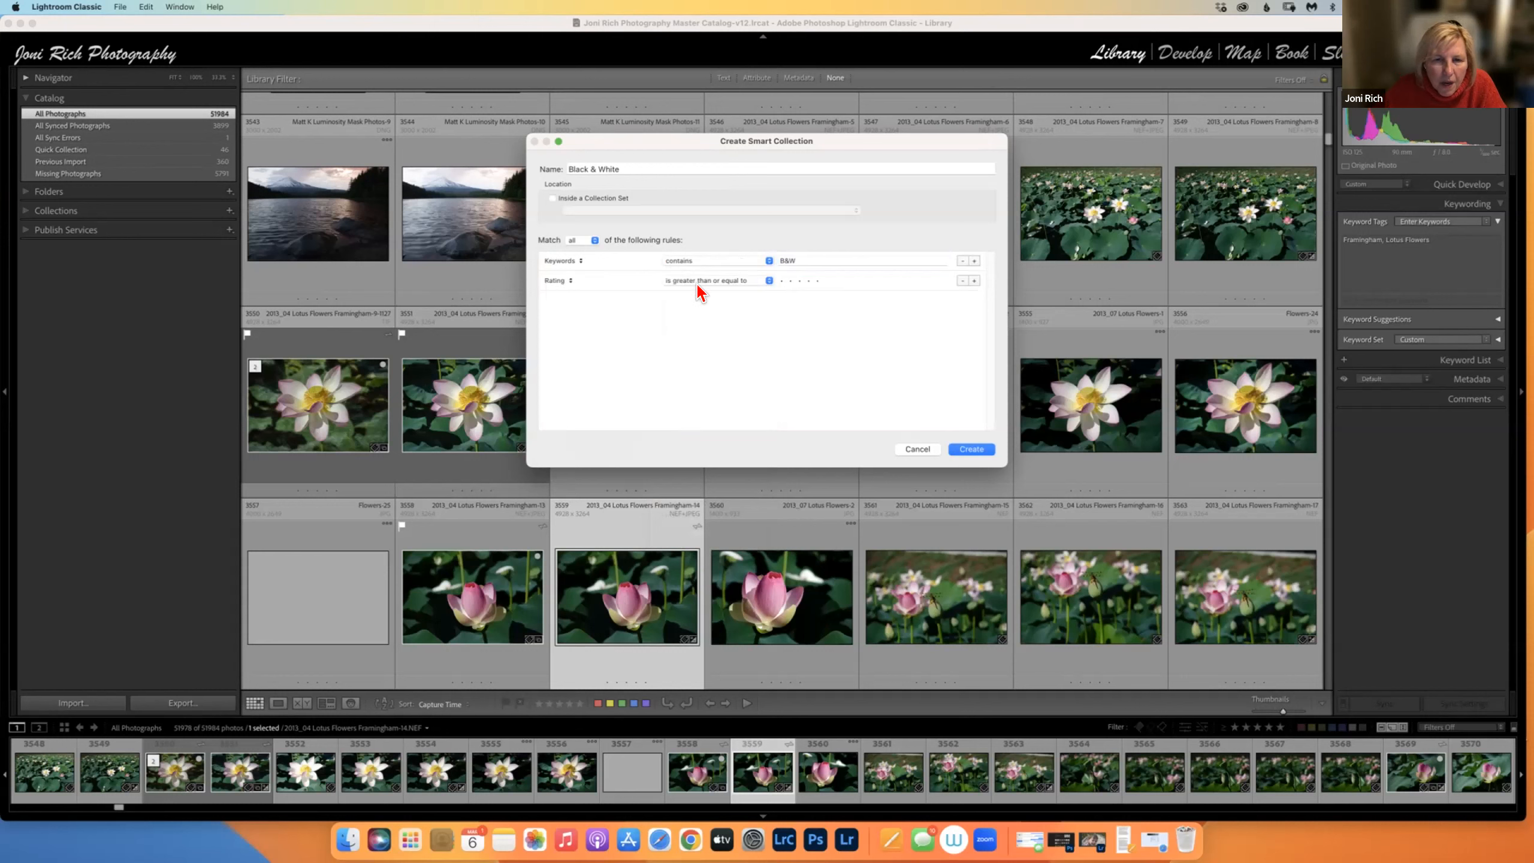
{"action": "left_click", "coordinate": [819, 282]}
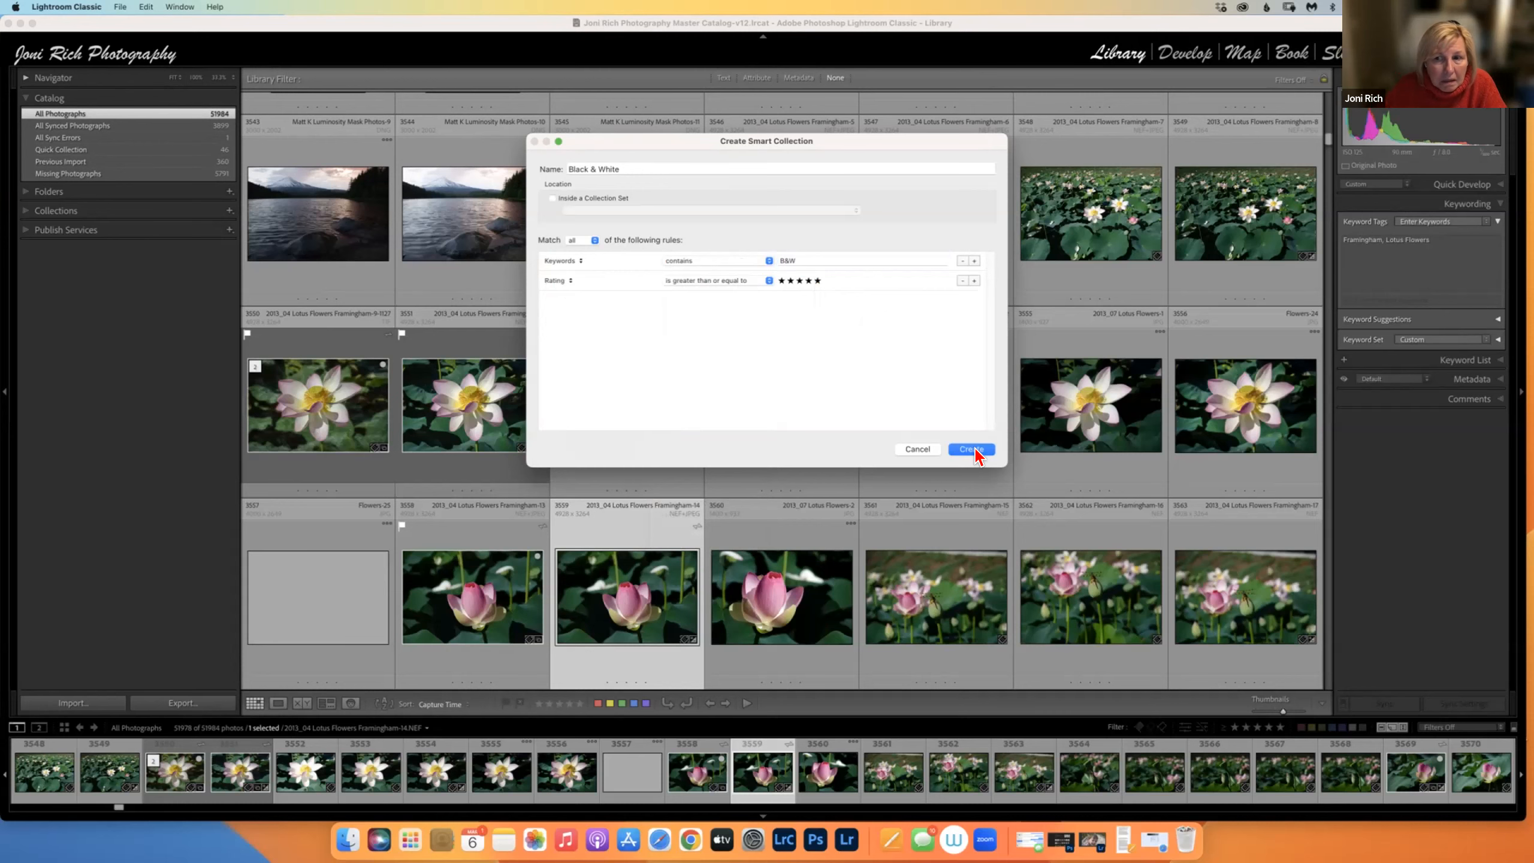
{"action": "left_click", "coordinate": [972, 450]}
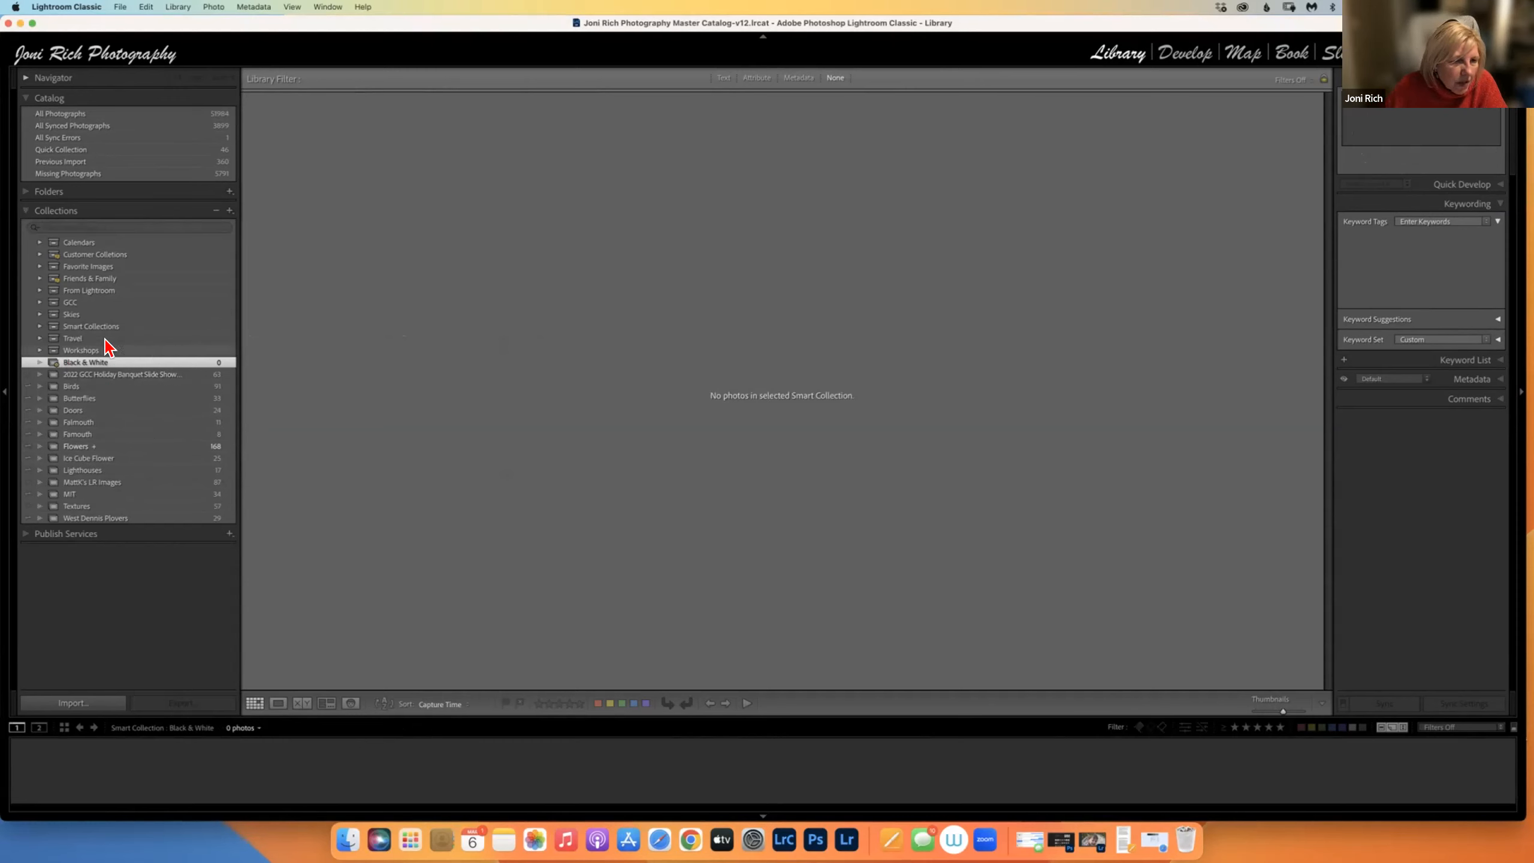
Delete the Black & White smart collection and start a new smart collection named 'Floral'.
{"action": "right_click", "coordinate": [120, 361]}
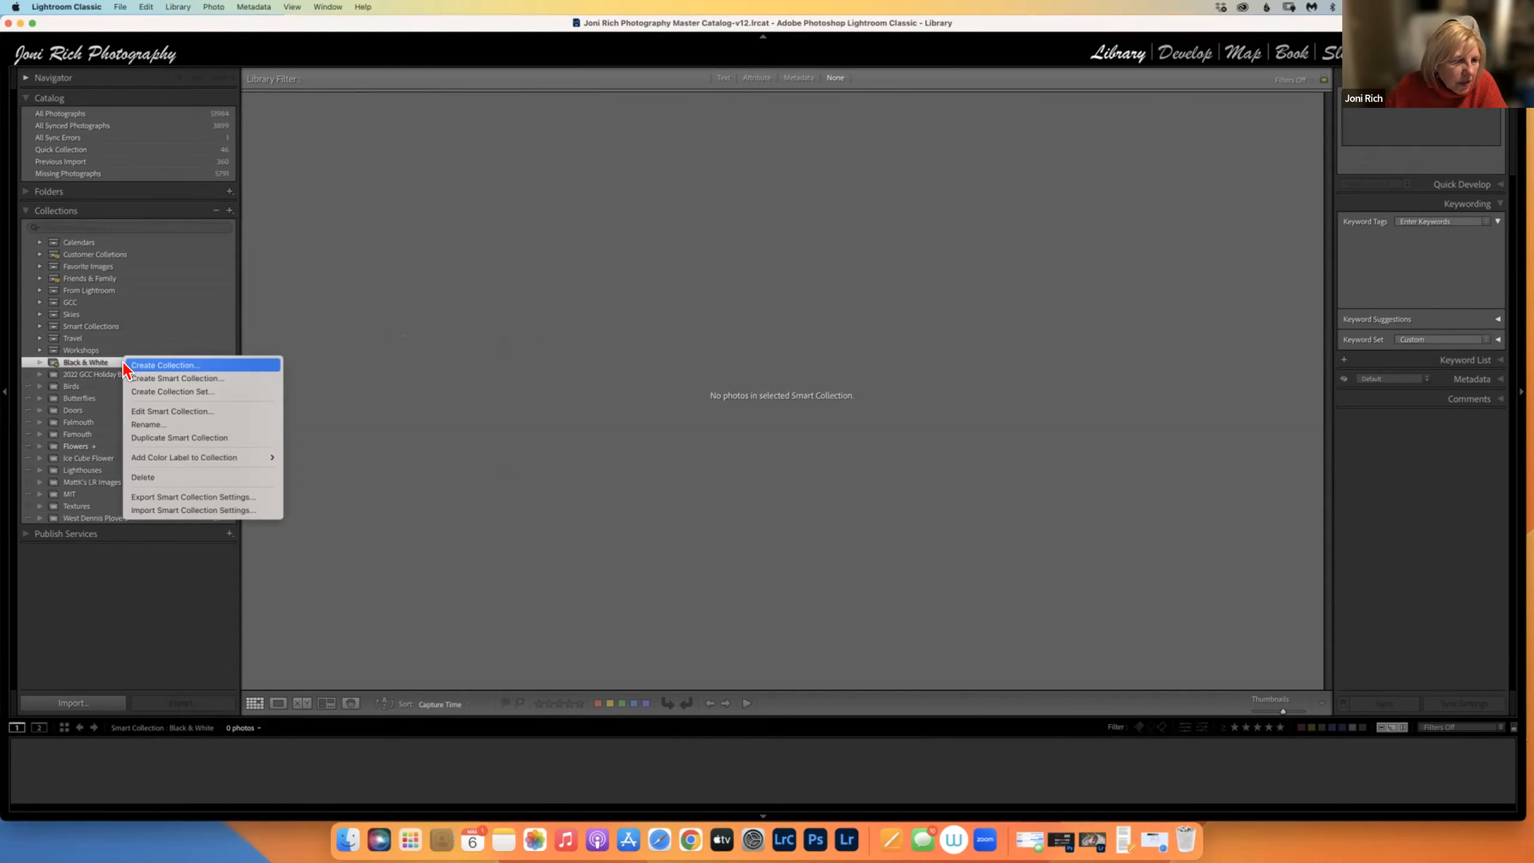
{"action": "left_click", "coordinate": [145, 478]}
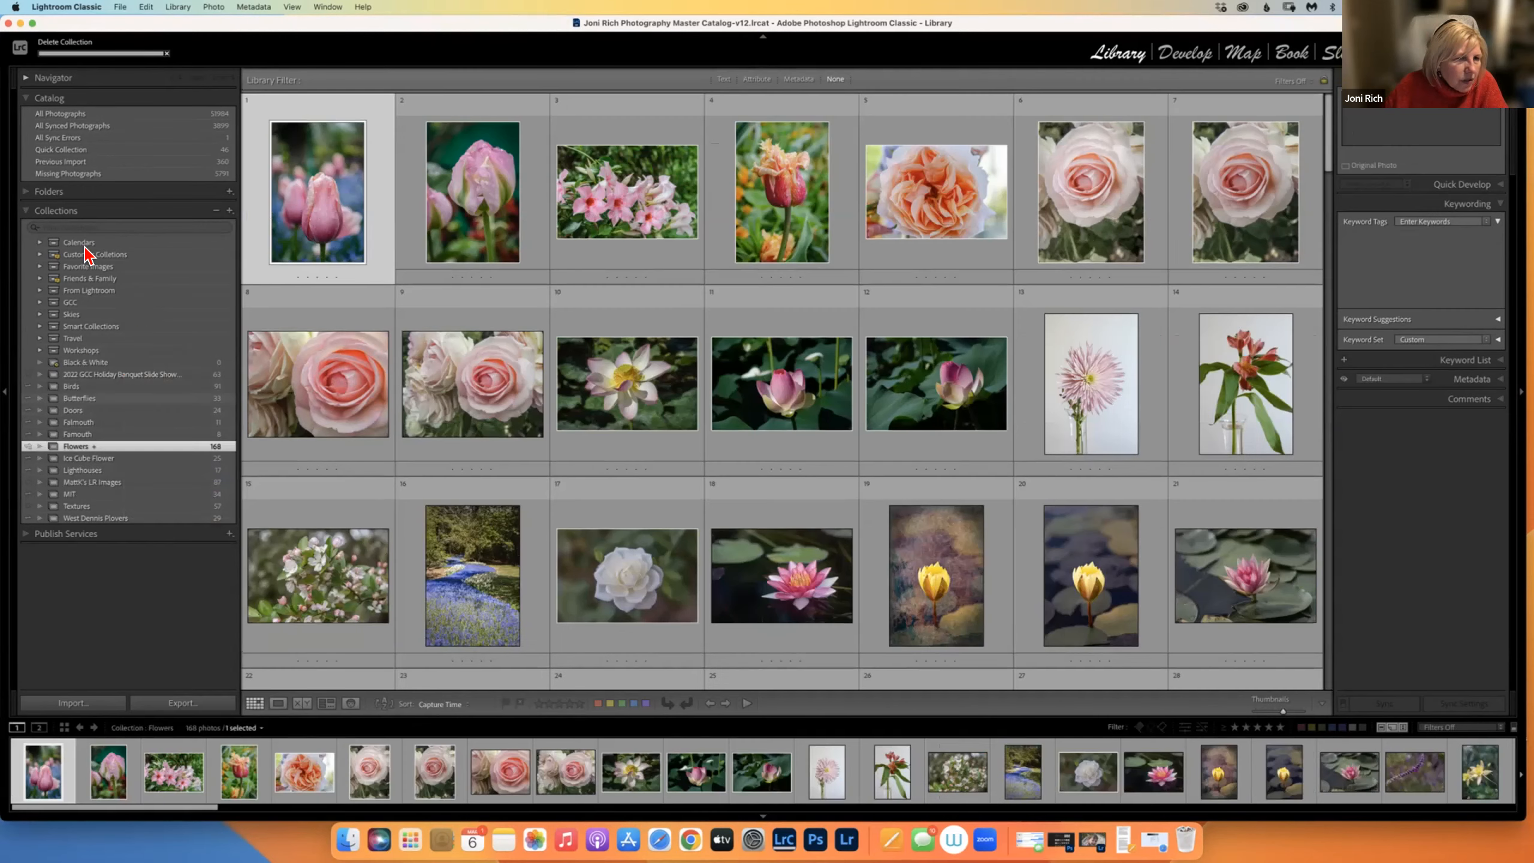
{"action": "left_click", "coordinate": [230, 211]}
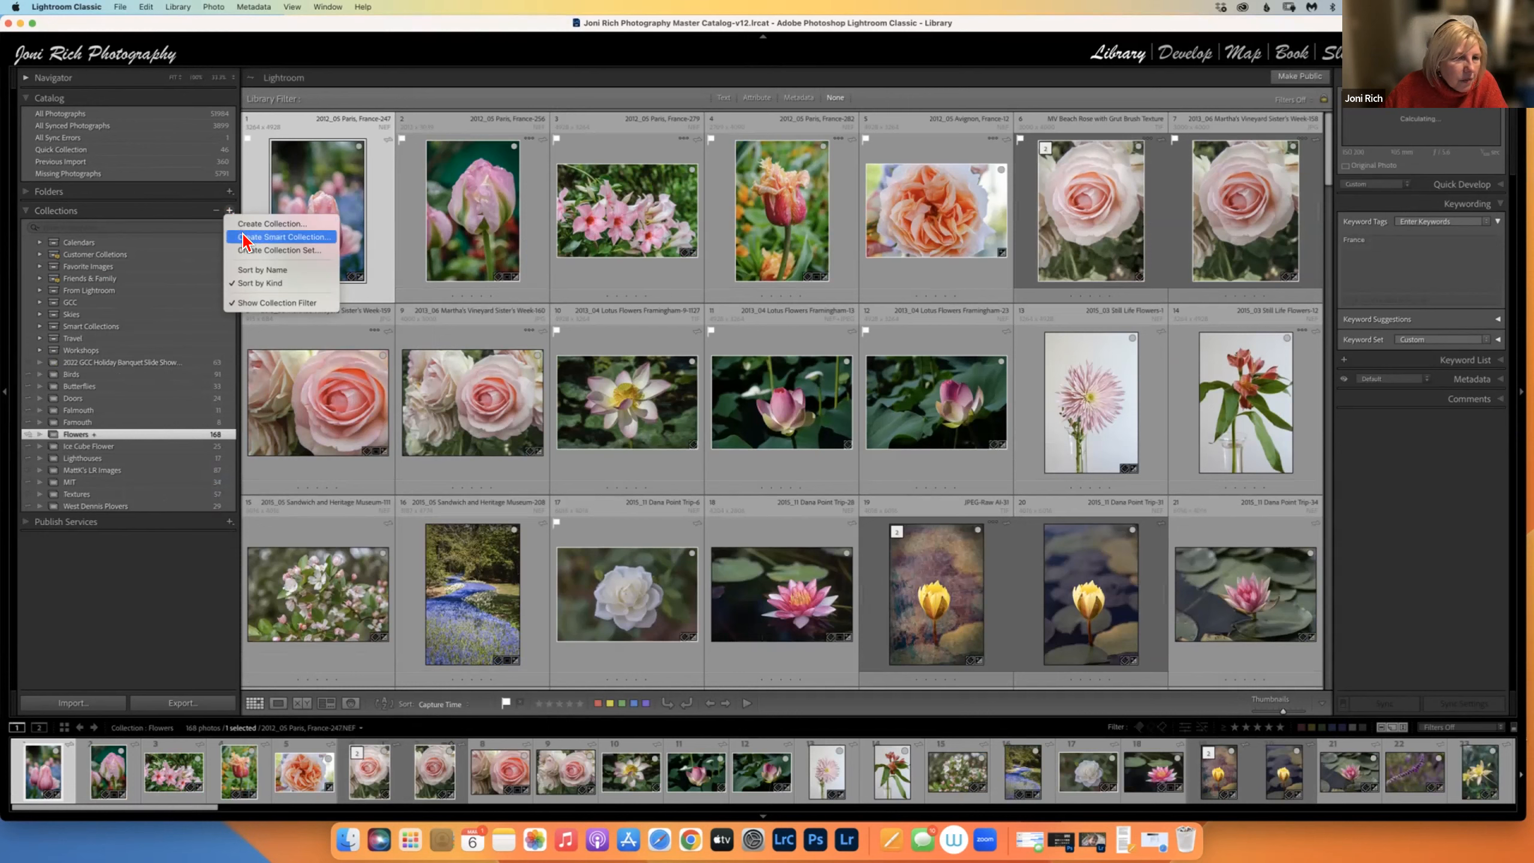
{"action": "left_click", "coordinate": [244, 237]}
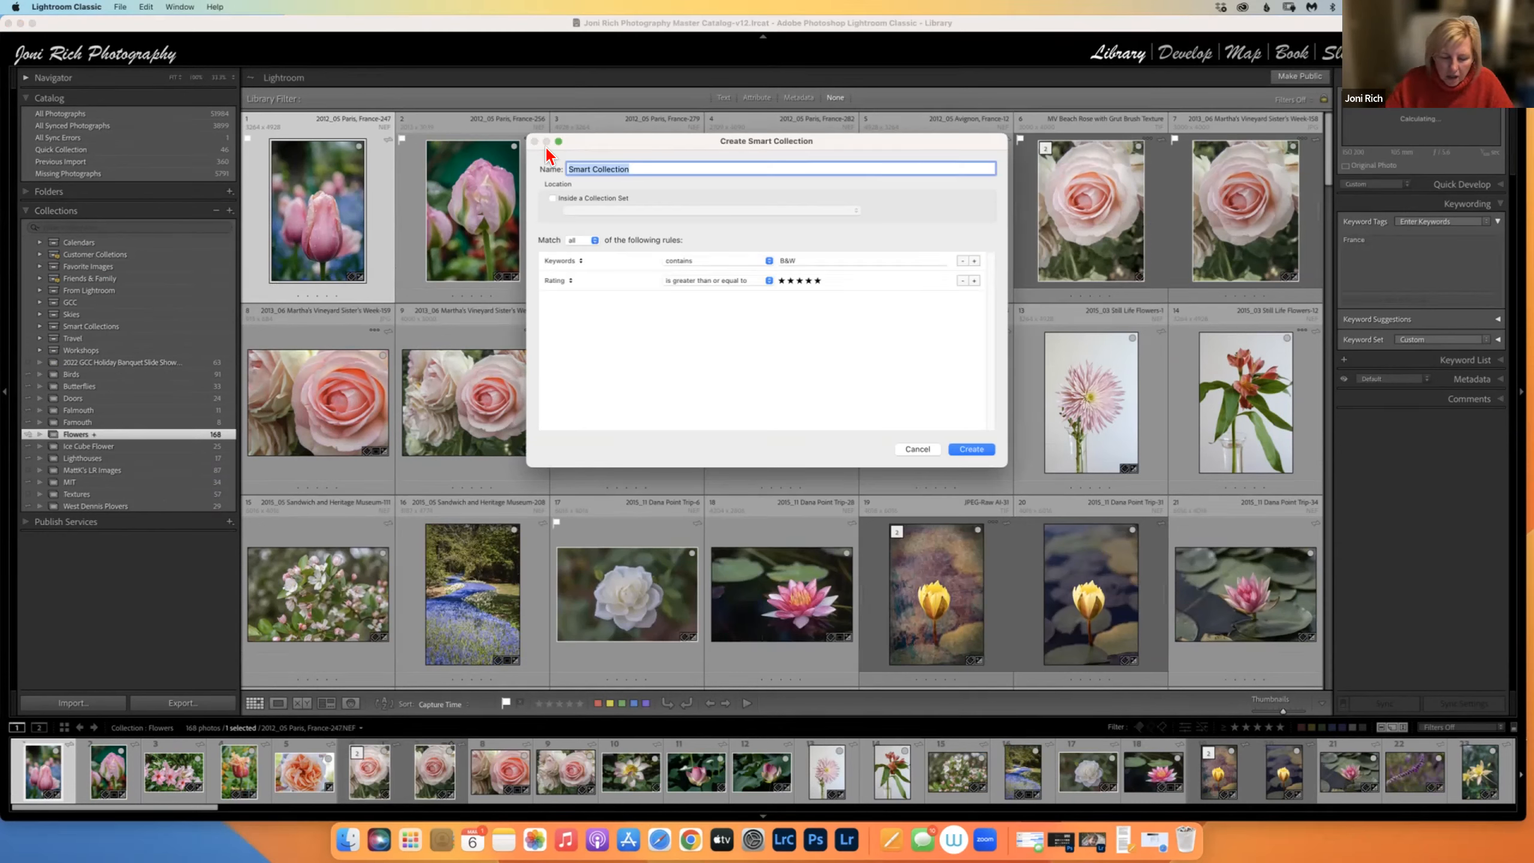
{"action": "type", "text": "F"}
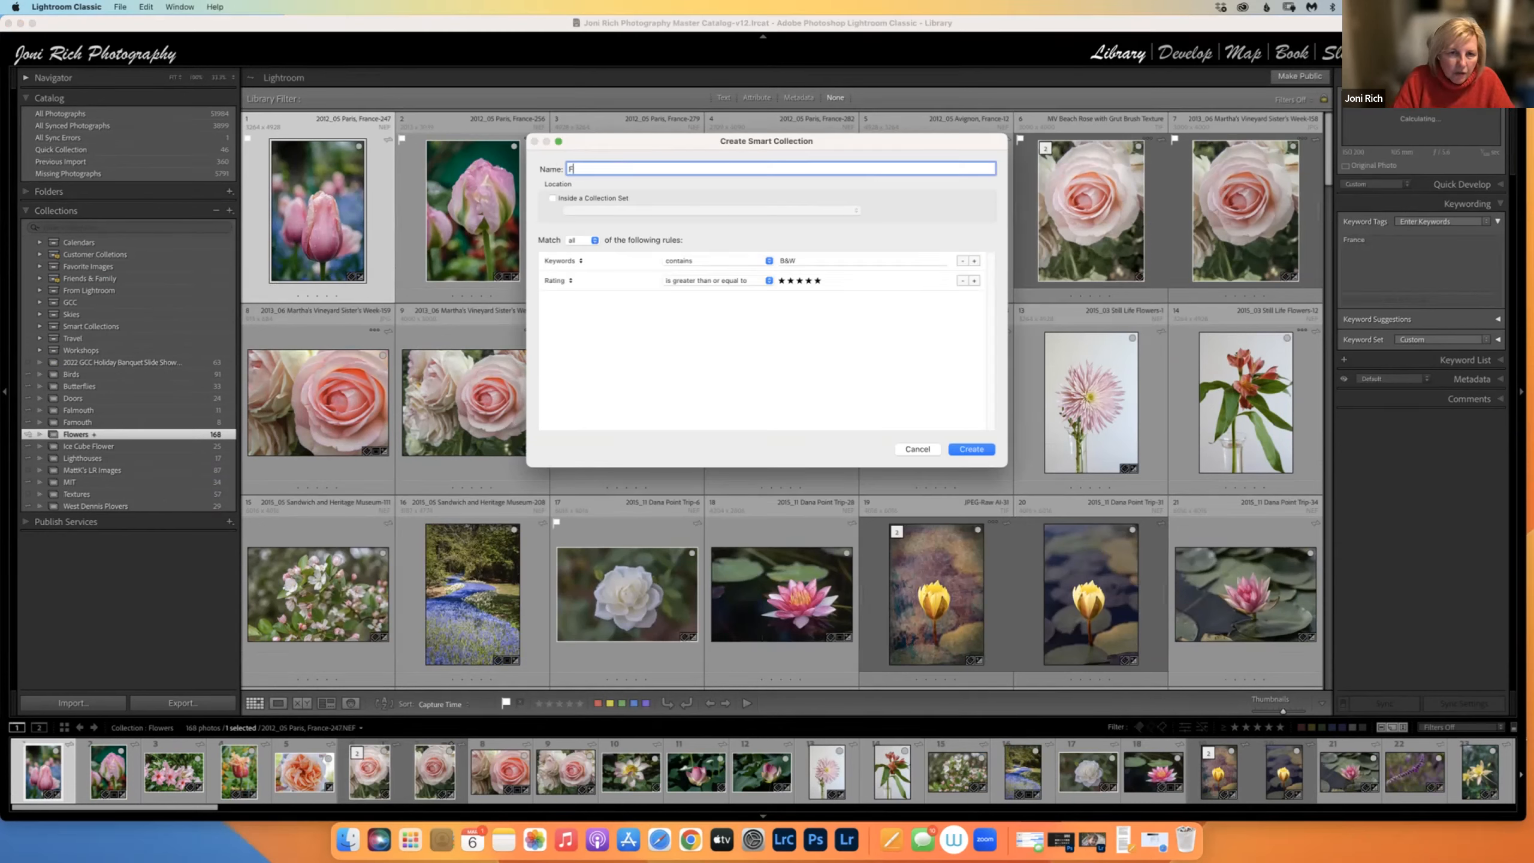
{"action": "type", "text": "lora"}
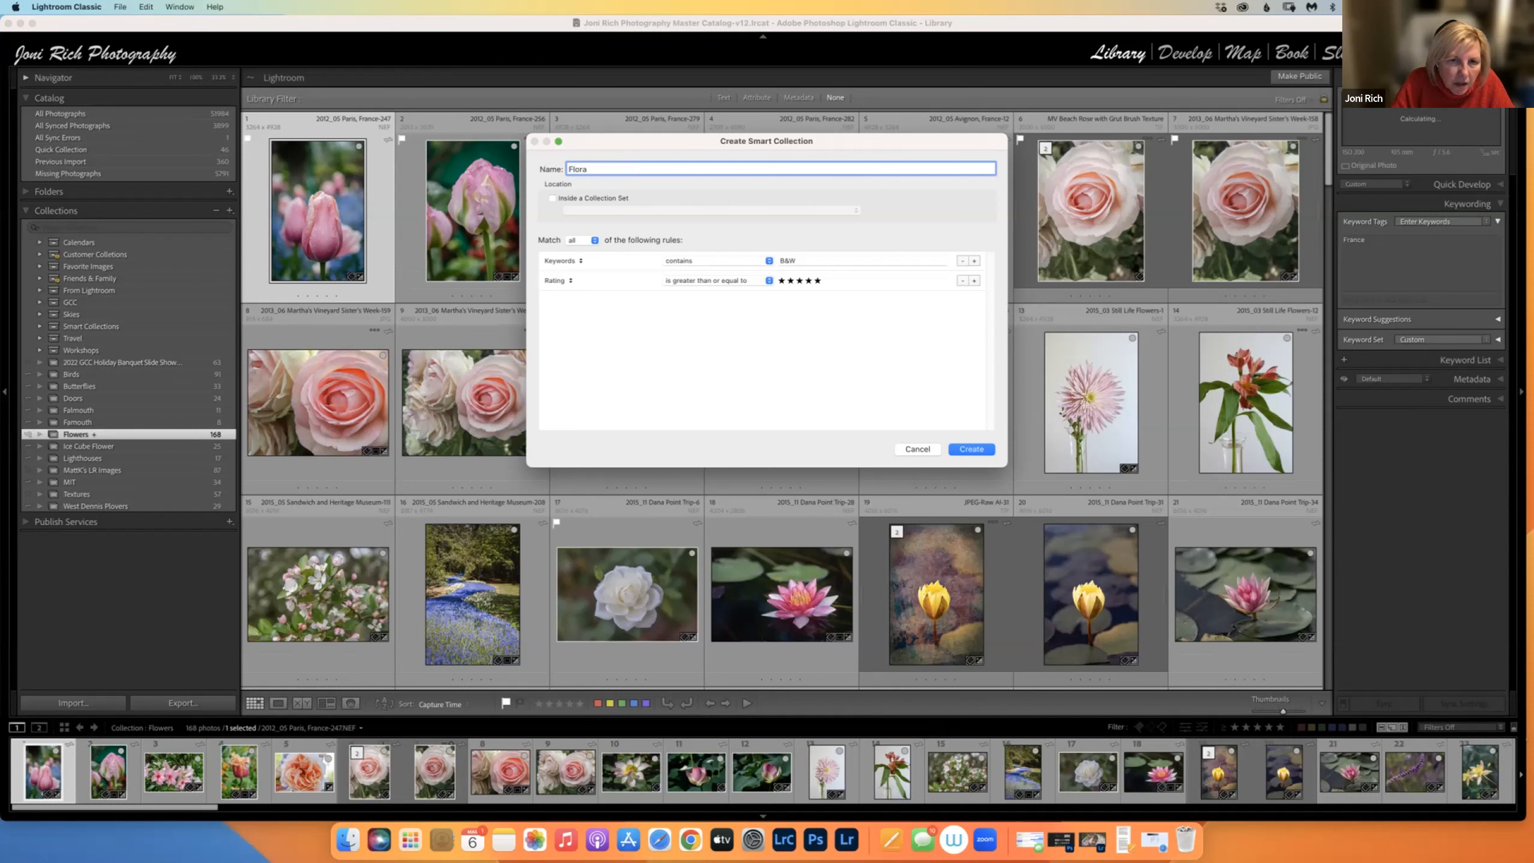
{"action": "type", "text": "l"}
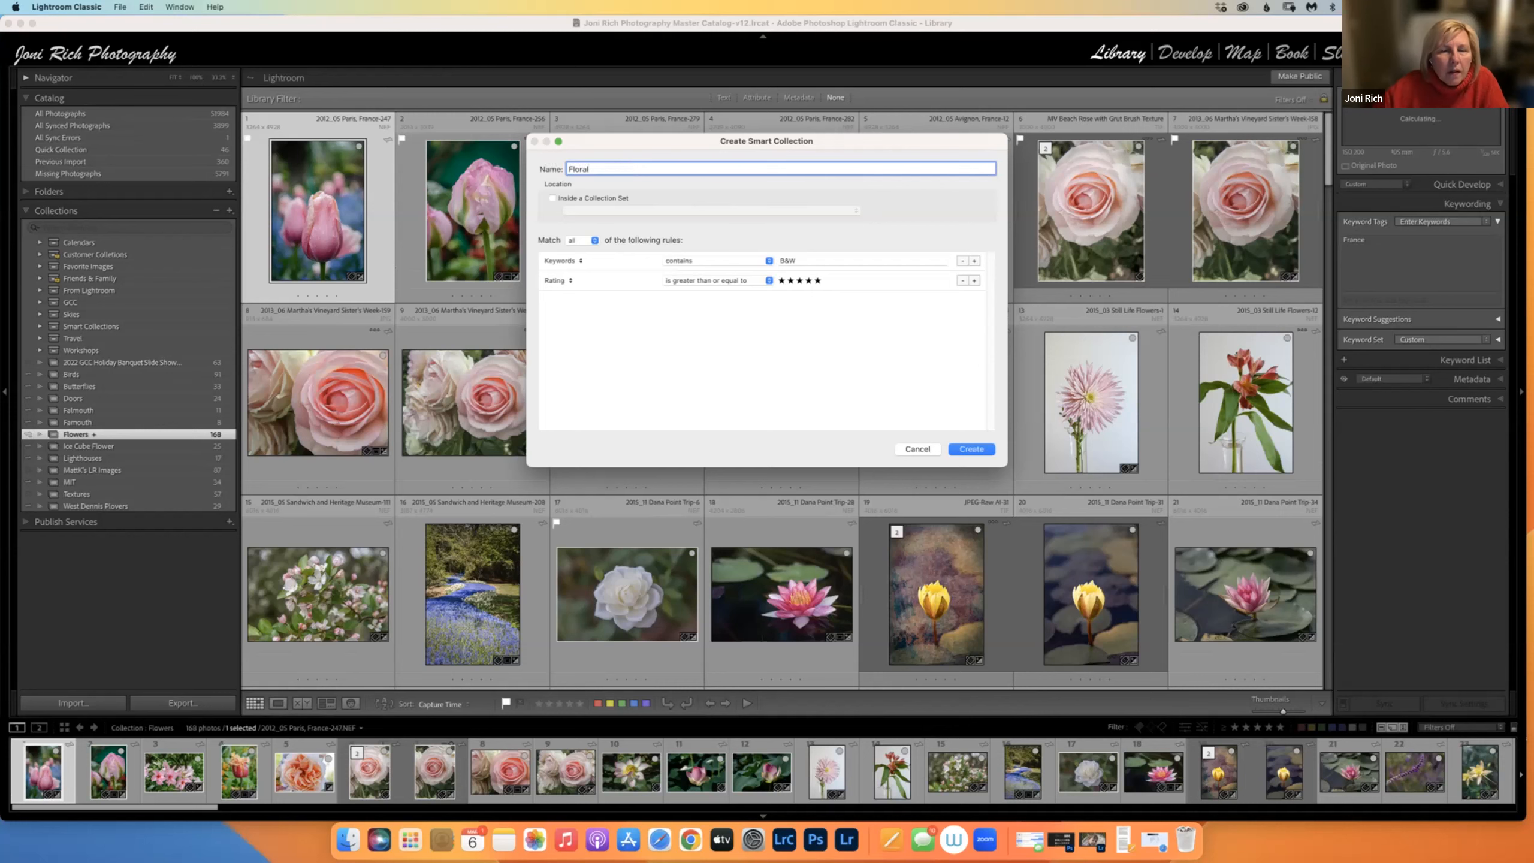
Keep the Floral smart collection outside any collection set.
{"action": "left_click", "coordinate": [553, 199]}
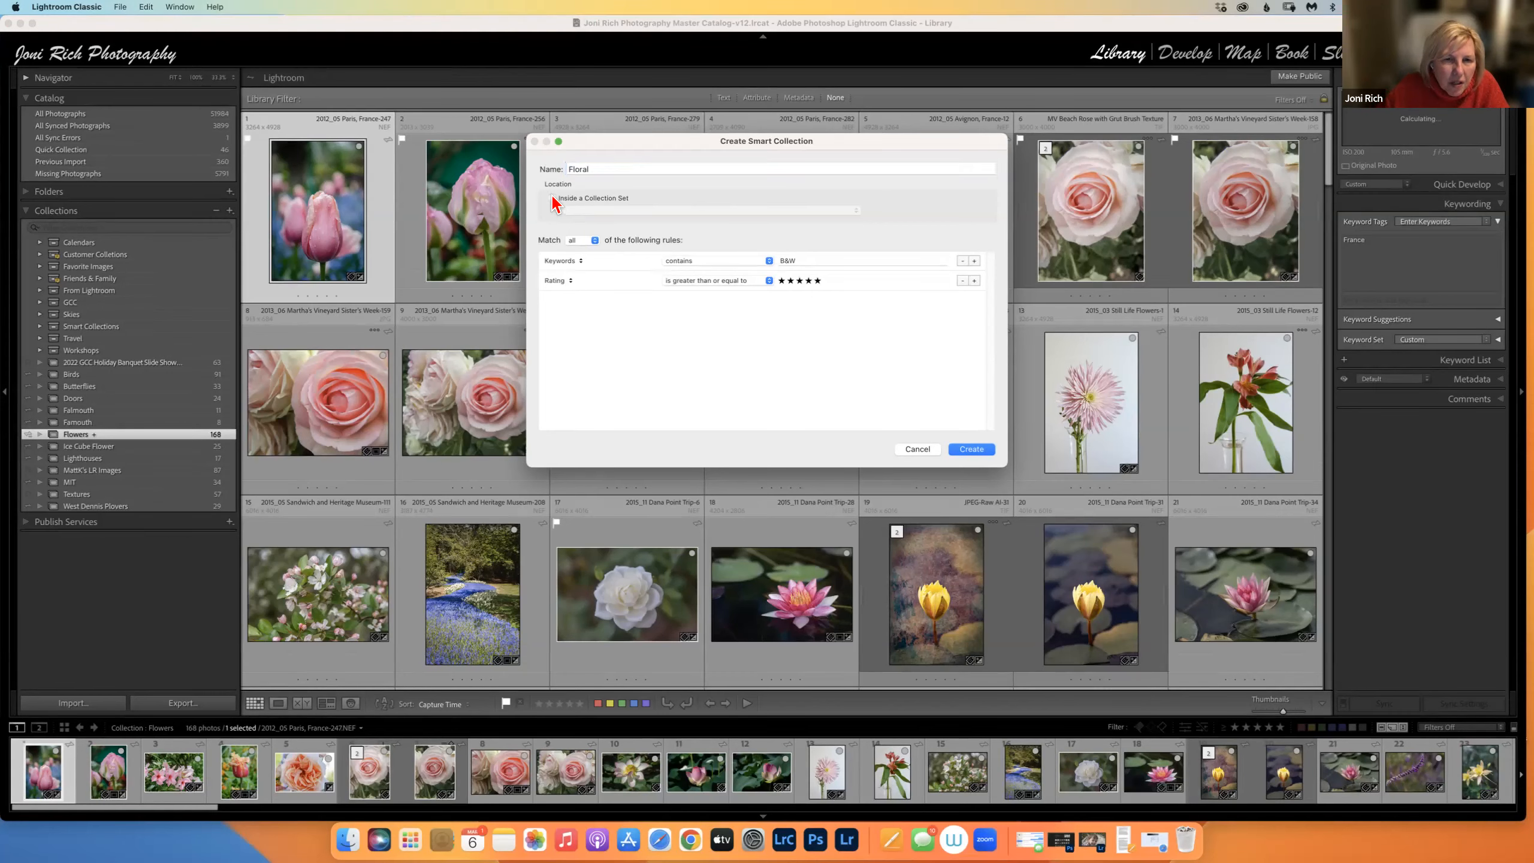
{"action": "left_click", "coordinate": [553, 198]}
{"action": "left_click", "coordinate": [584, 210]}
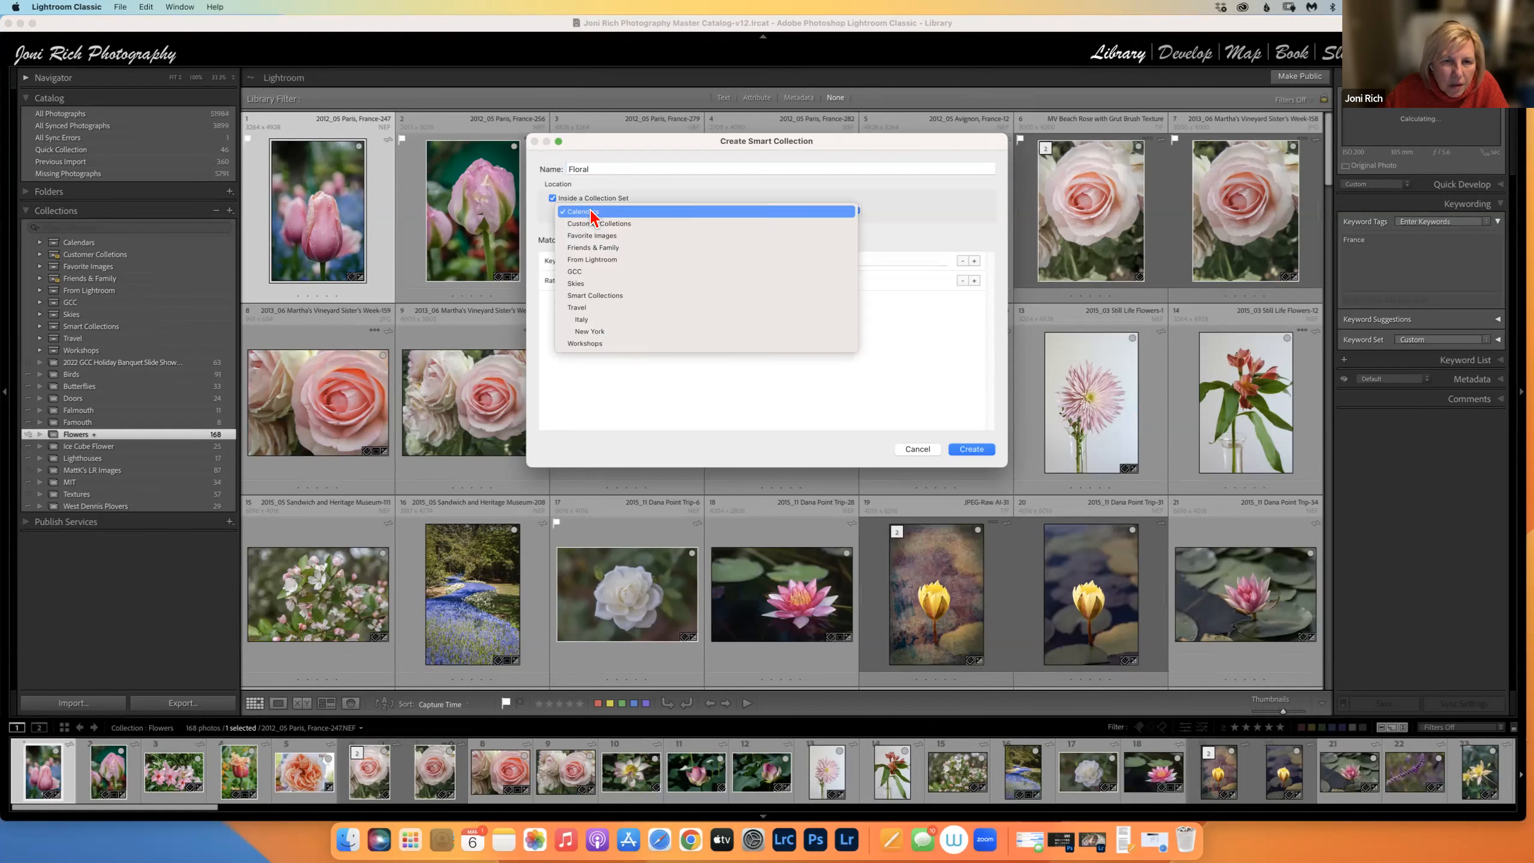
{"action": "left_click", "coordinate": [659, 179]}
{"action": "left_click", "coordinate": [553, 198]}
Change the keyword rule to Flowers, create the Floral collection, and show the folder tree.
{"action": "left_click", "coordinate": [785, 261]}
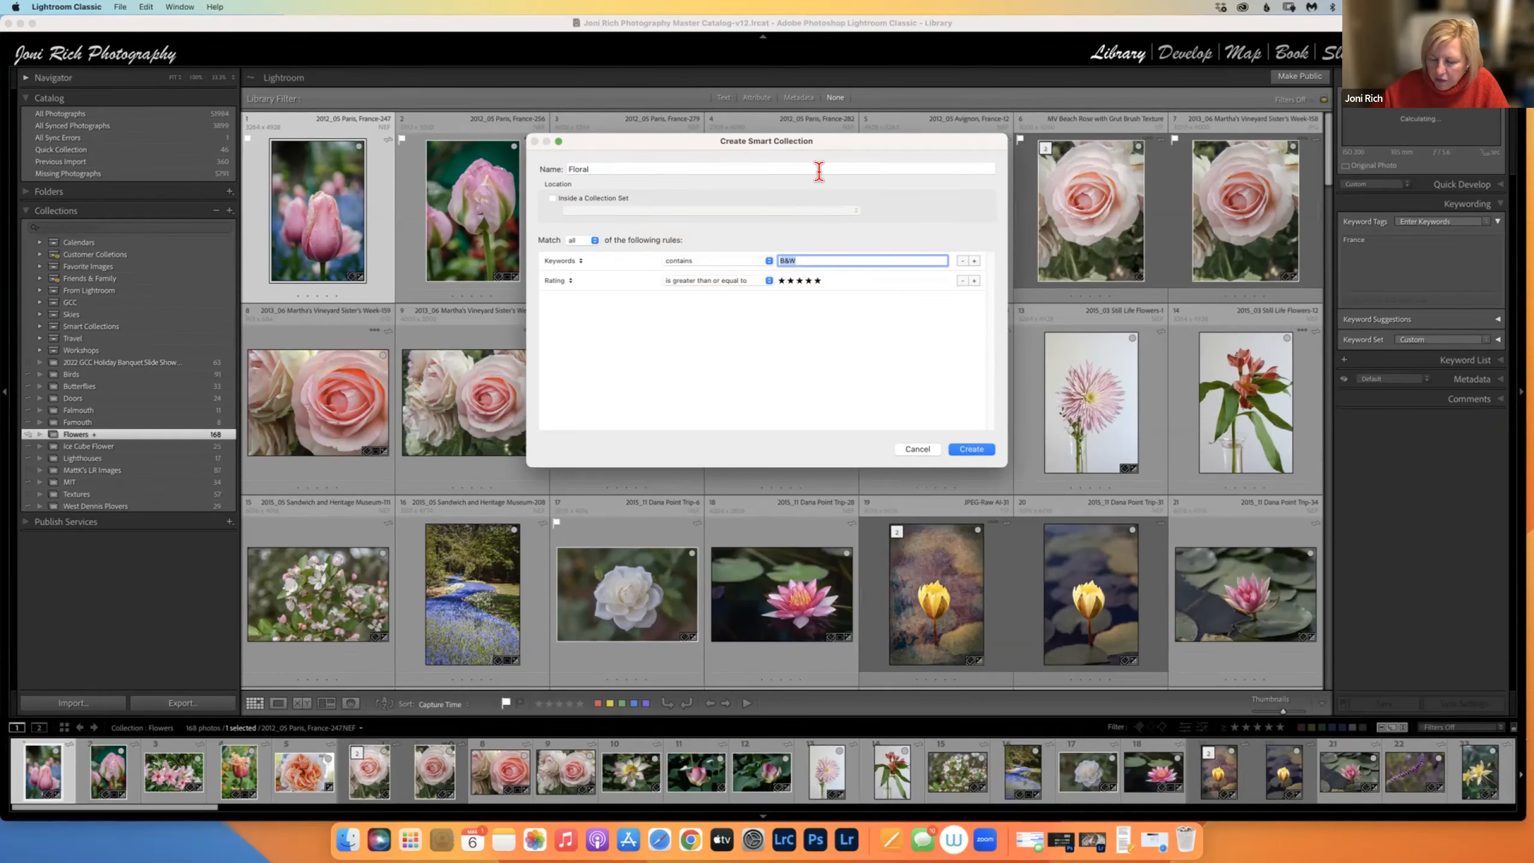
{"action": "type", "text": "Flowers"}
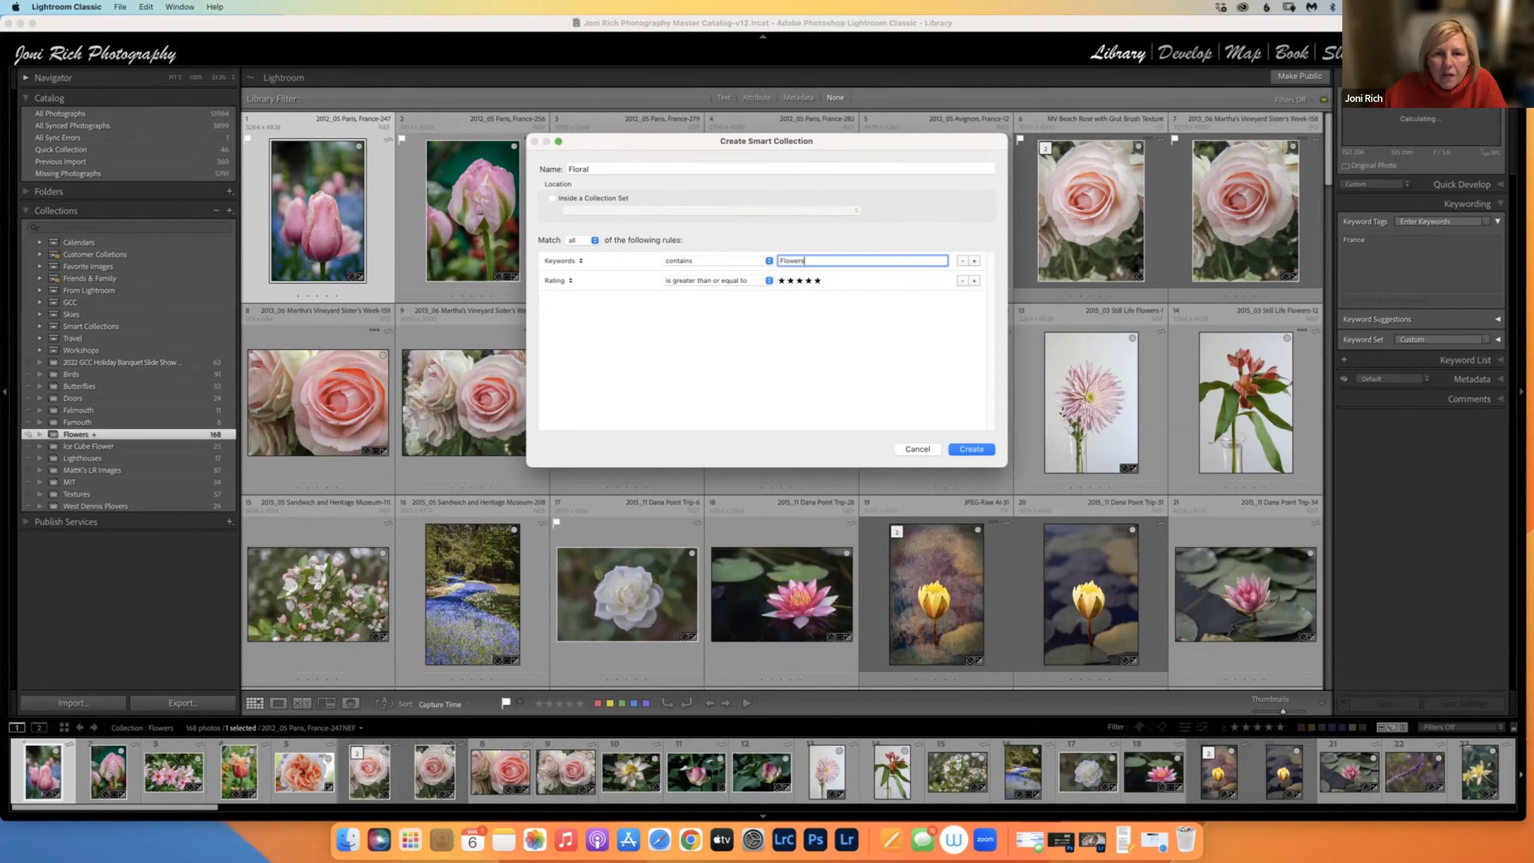
{"action": "left_click", "coordinate": [971, 449]}
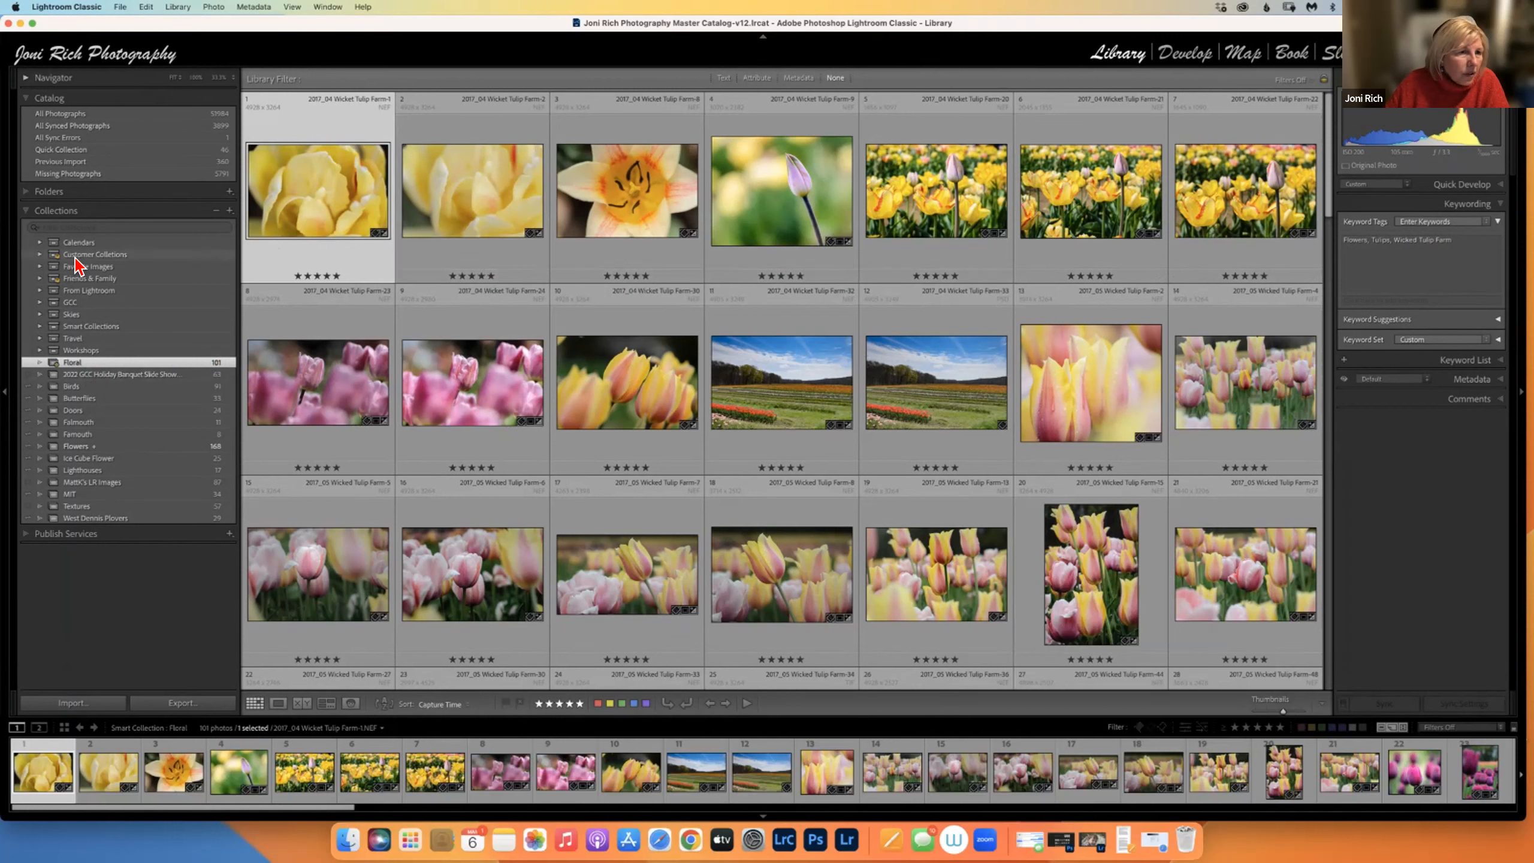
{"action": "left_click", "coordinate": [32, 191]}
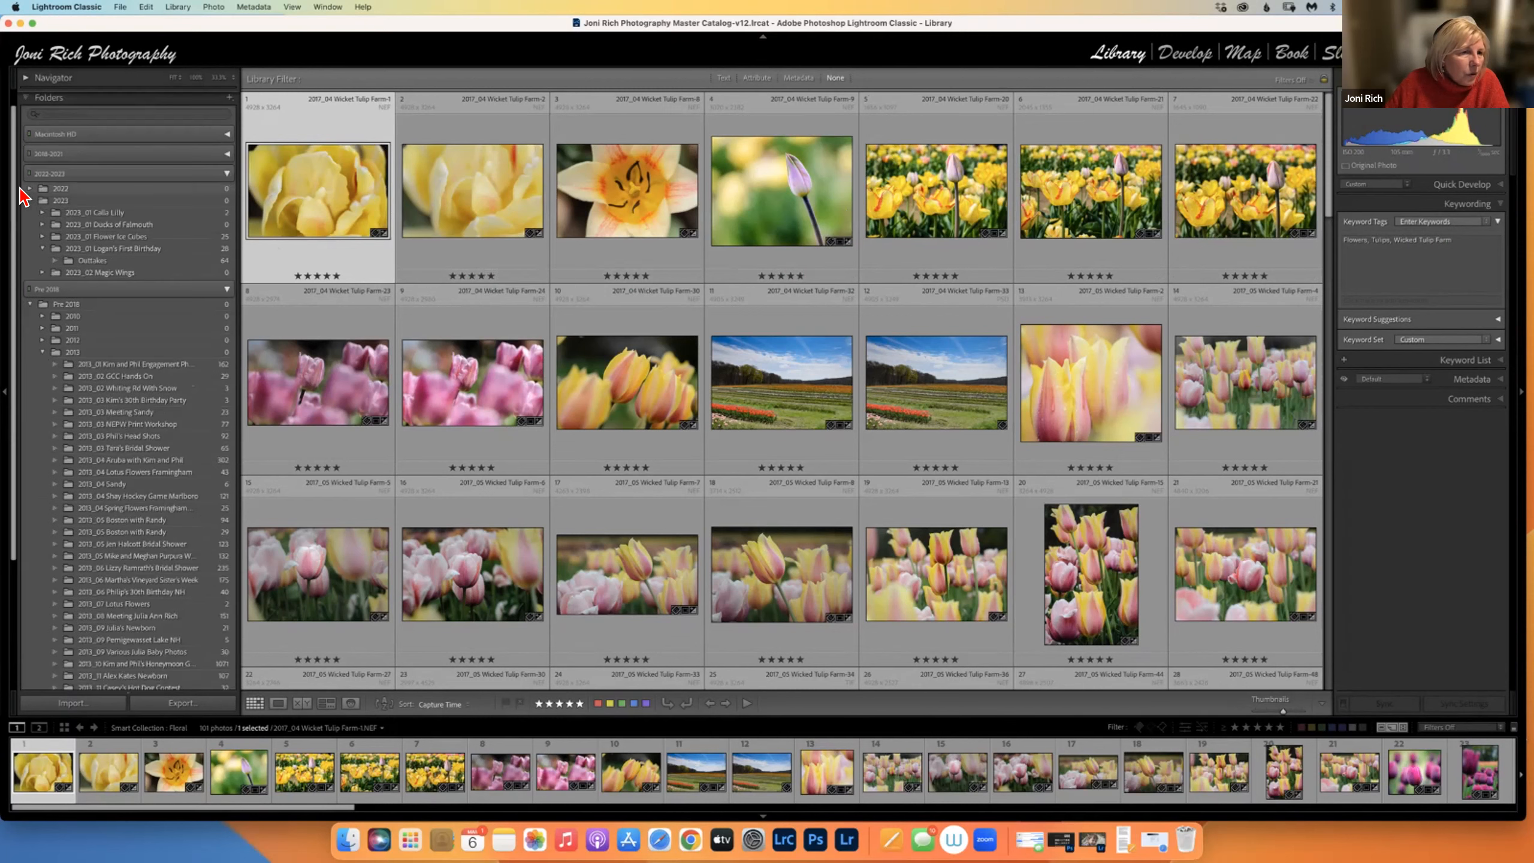
Open 2023_01 Flower Ice Cubes, then scroll the Floral collection's photos and return to Folders.
{"action": "left_click", "coordinate": [83, 237]}
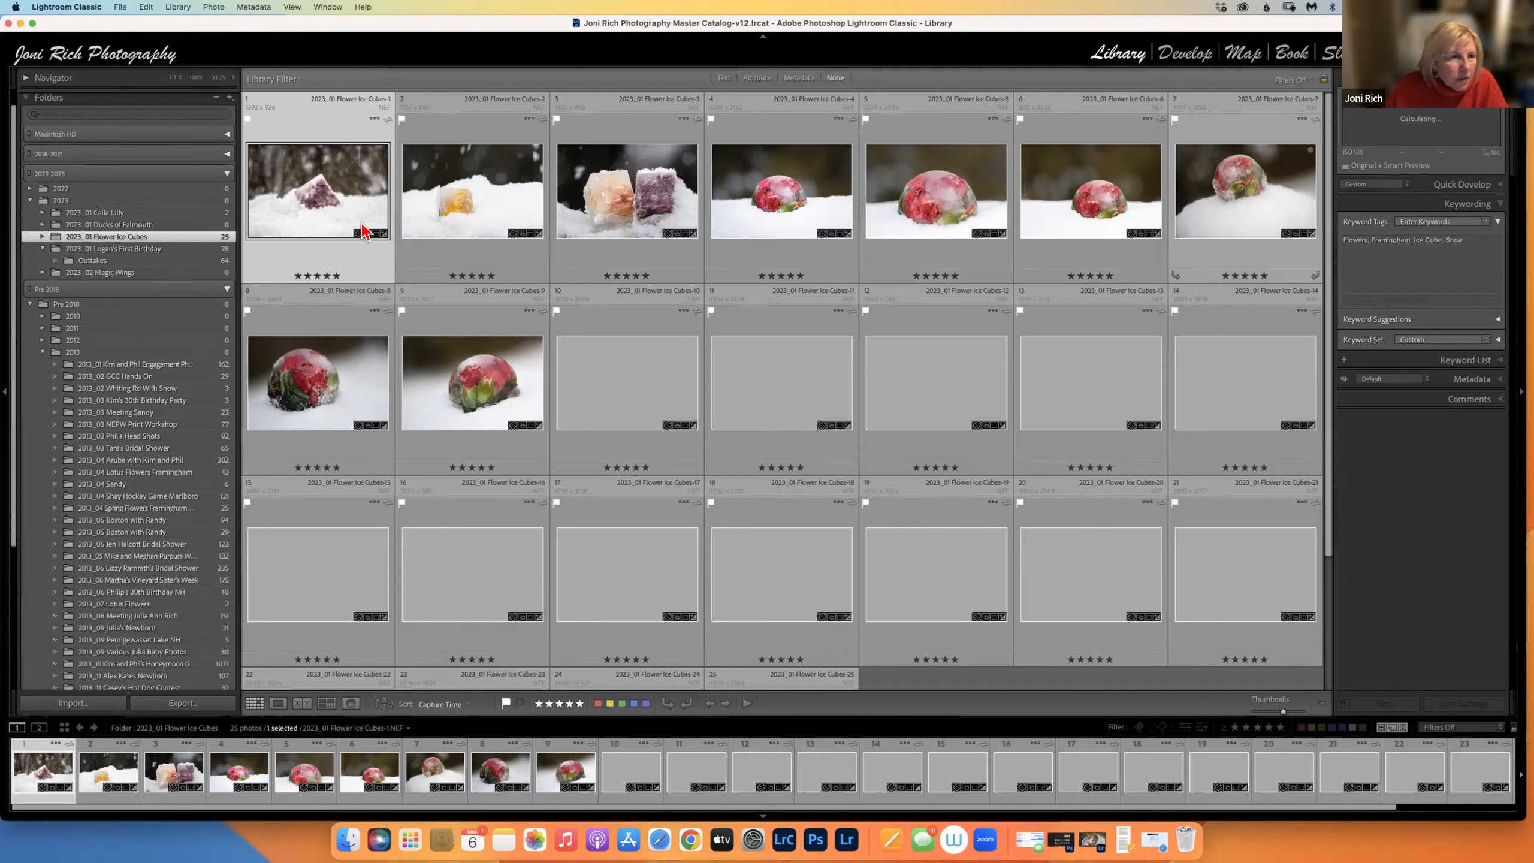
{"action": "left_click_drag", "start_coordinate": [14, 230], "coordinate": [6, 479]}
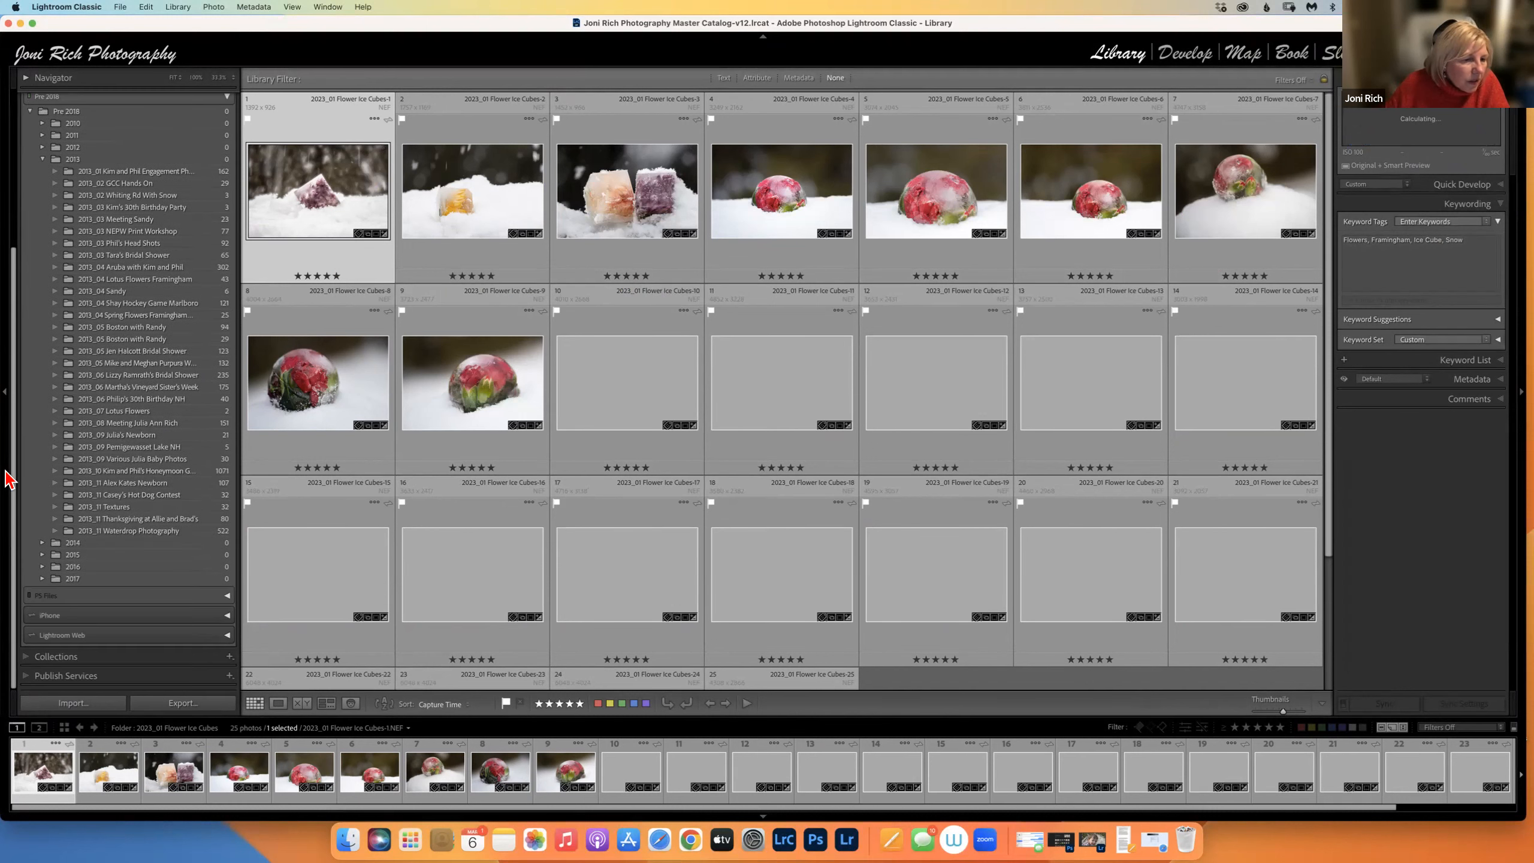
{"action": "left_click", "coordinate": [29, 658]}
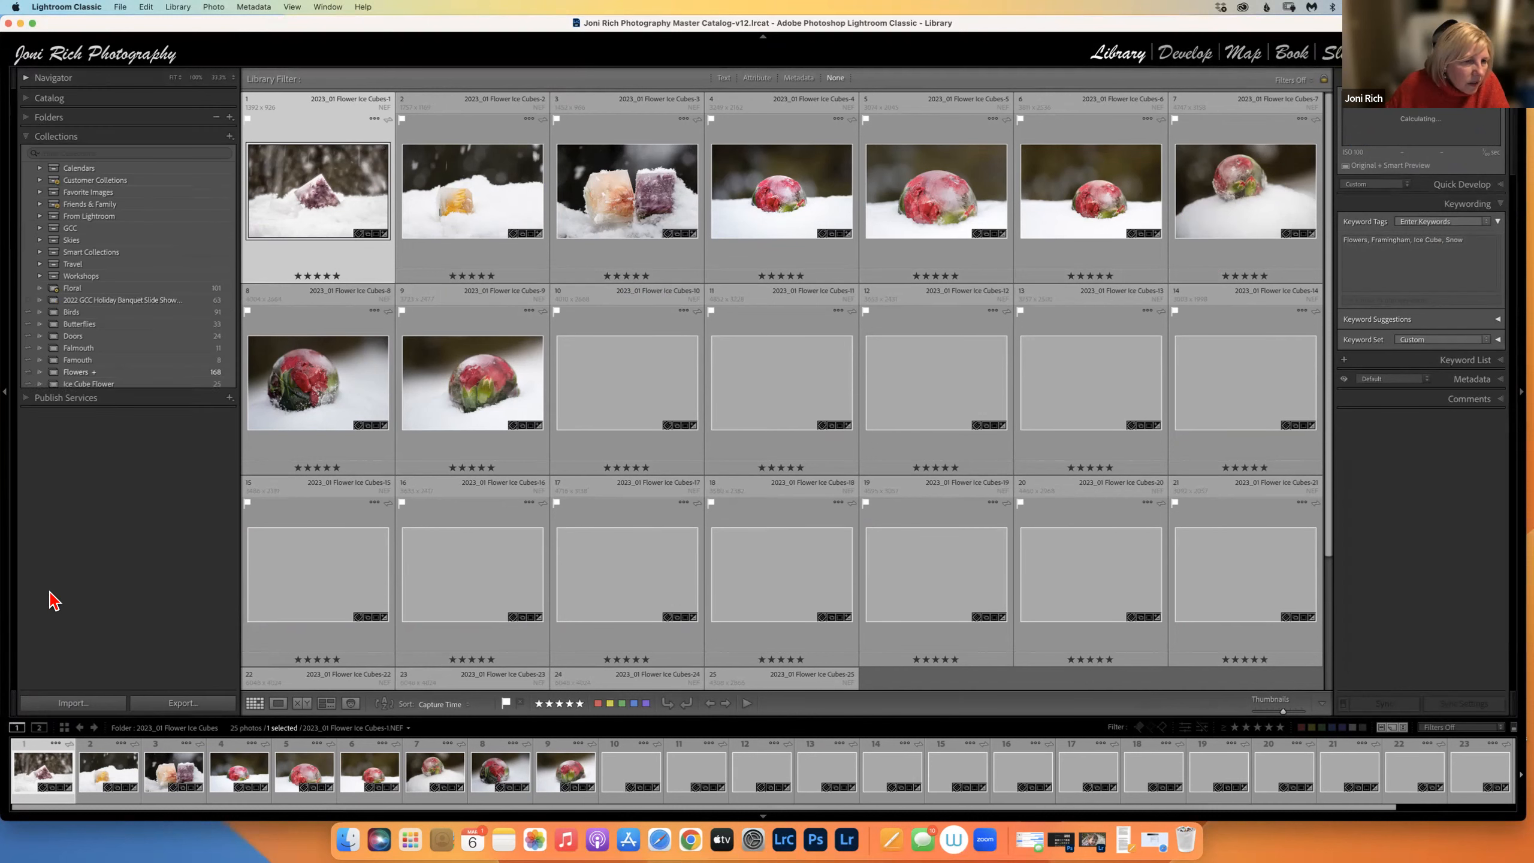
{"action": "left_click", "coordinate": [72, 288]}
{"action": "scroll", "coordinate": [1024, 550], "scroll_direction": "down", "scroll_amount": 5}
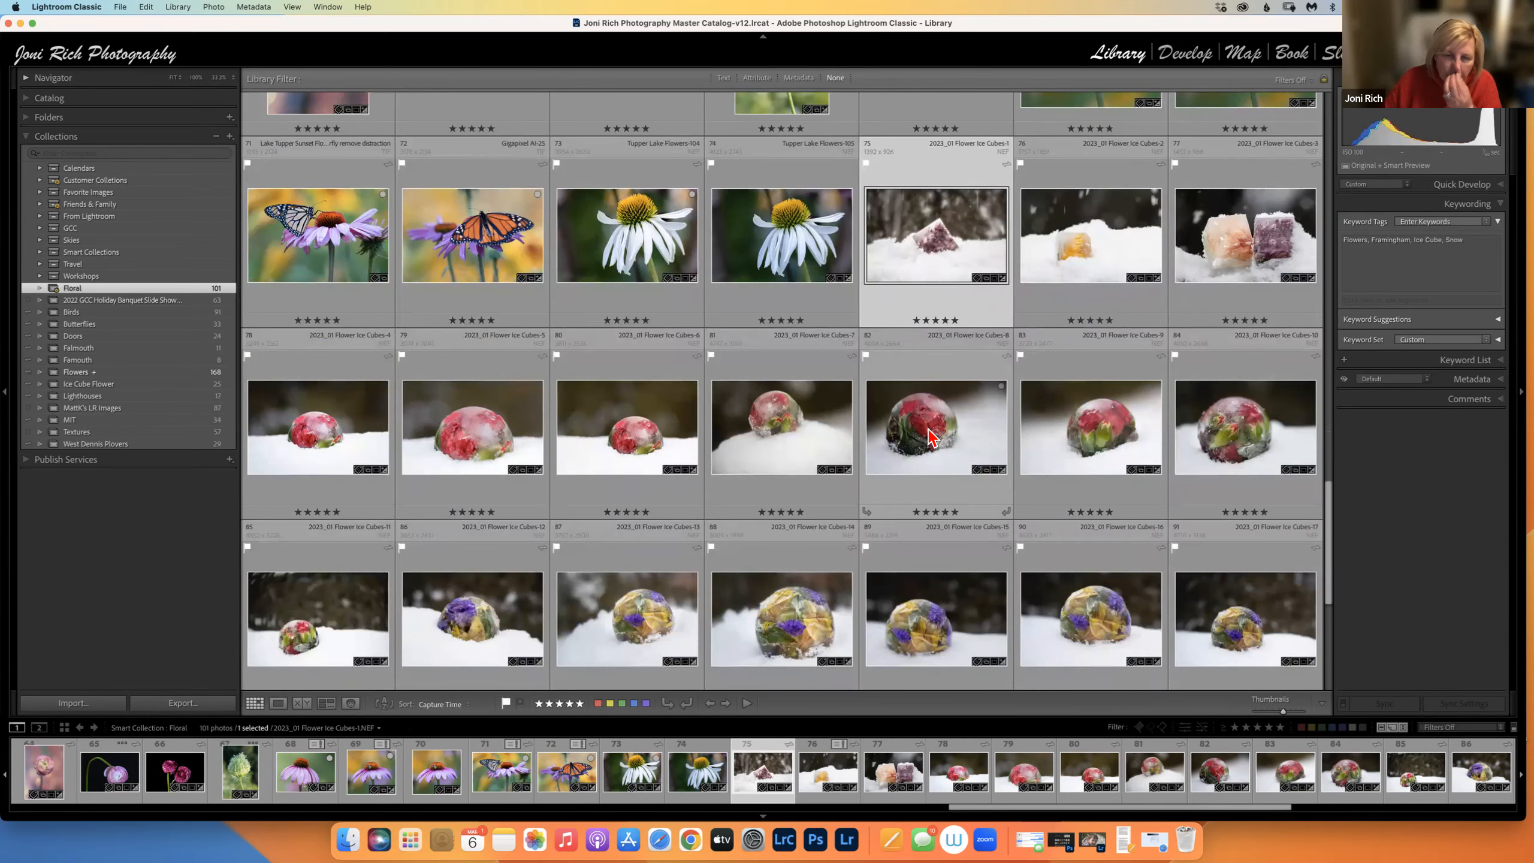
{"action": "scroll", "coordinate": [316, 264], "scroll_direction": "up", "scroll_amount": 5}
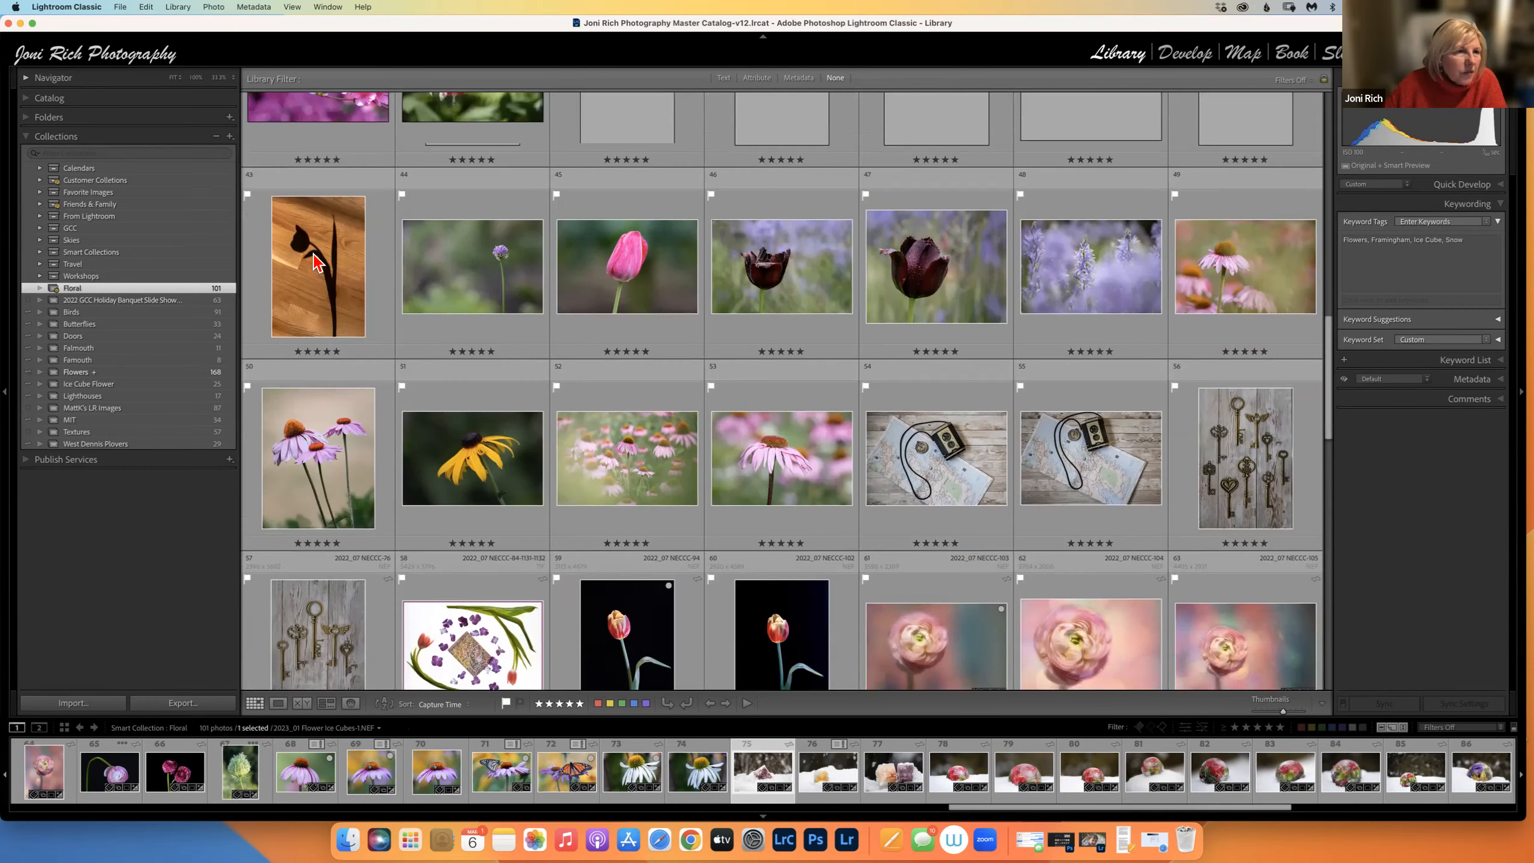
{"action": "left_click", "coordinate": [34, 118]}
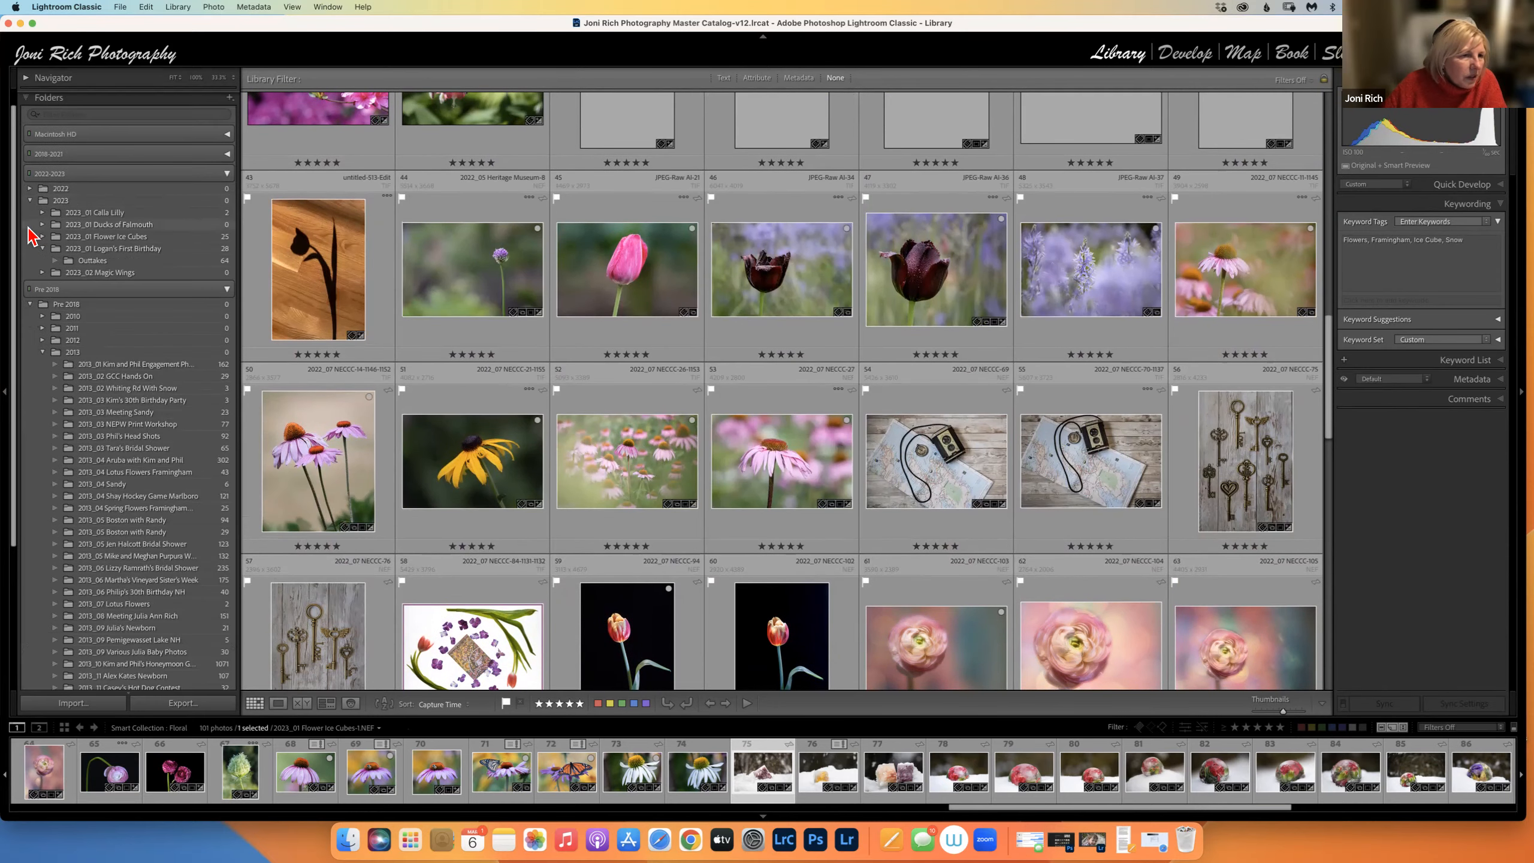
View the 18 photos in 2018_05 Wicked Tulip Farm's In Progress subfolder, then collapse that folder.
{"action": "left_click", "coordinate": [103, 215]}
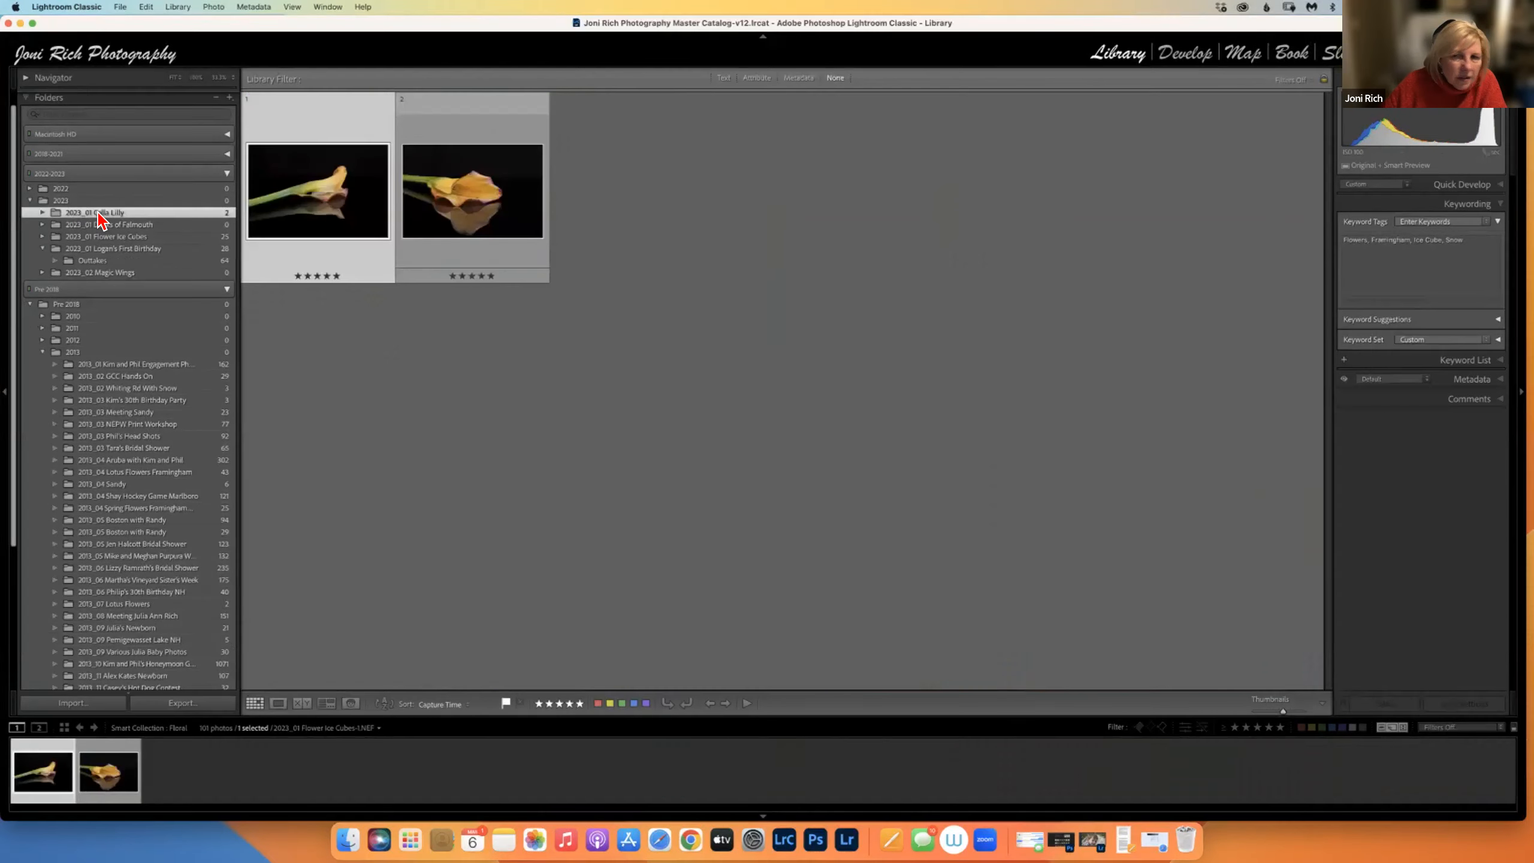
{"action": "left_click", "coordinate": [225, 175]}
{"action": "left_click", "coordinate": [228, 155]}
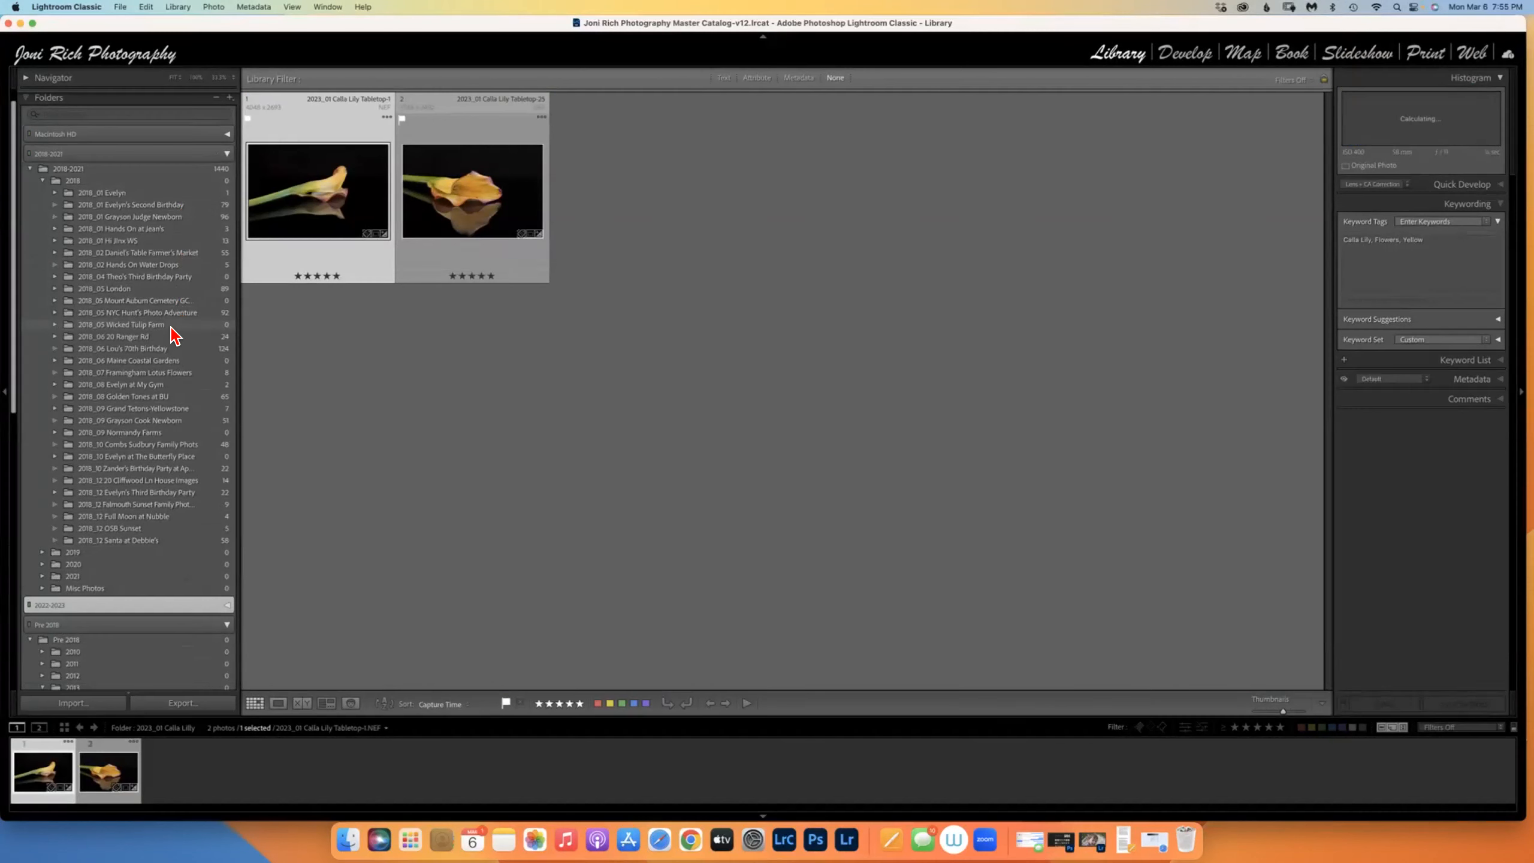
{"action": "left_click", "coordinate": [130, 326]}
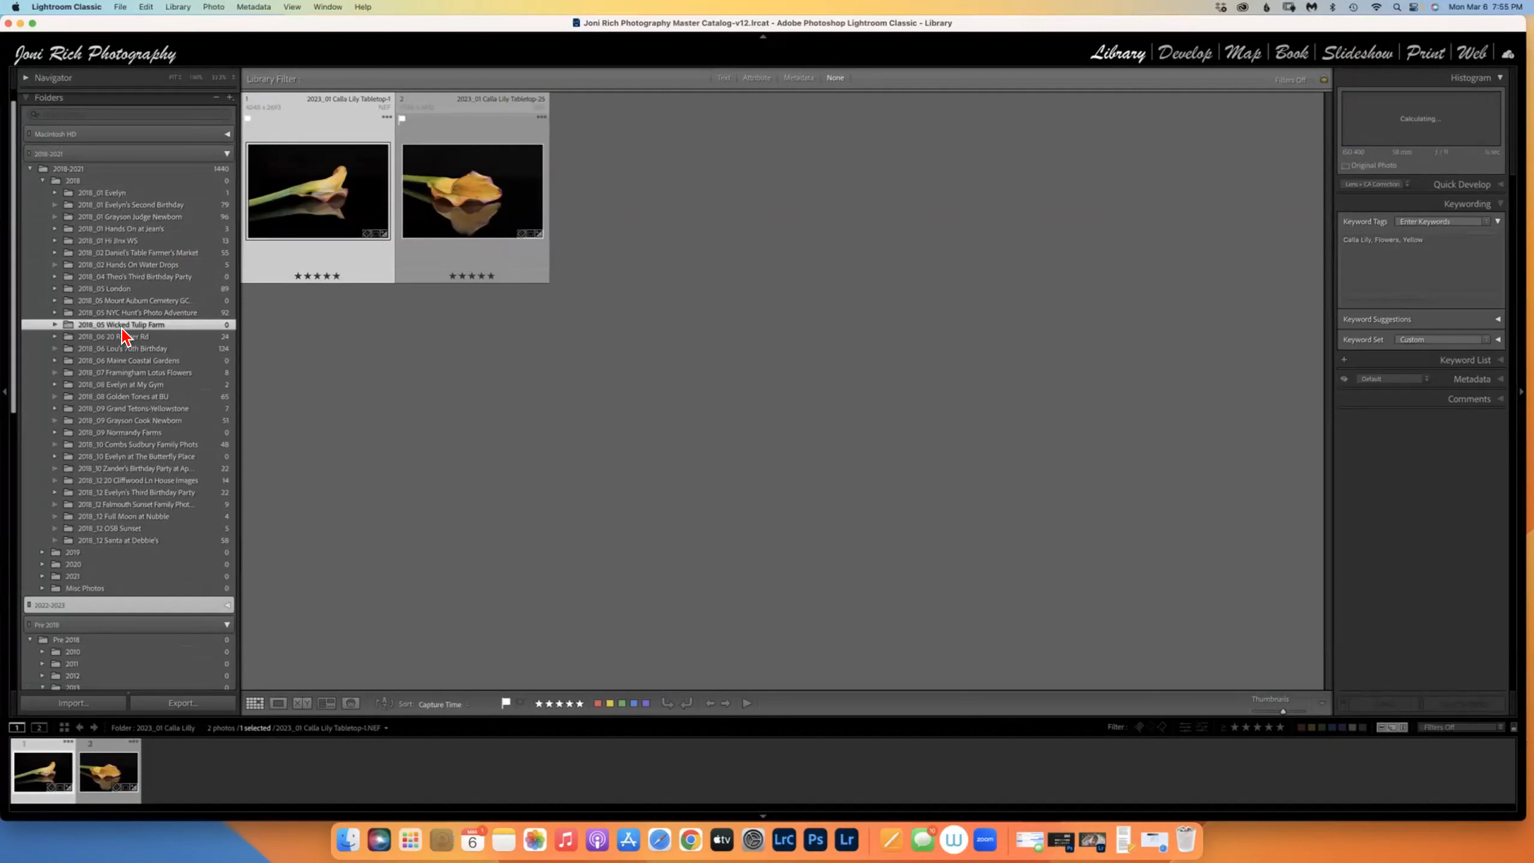
{"action": "left_click", "coordinate": [55, 325]}
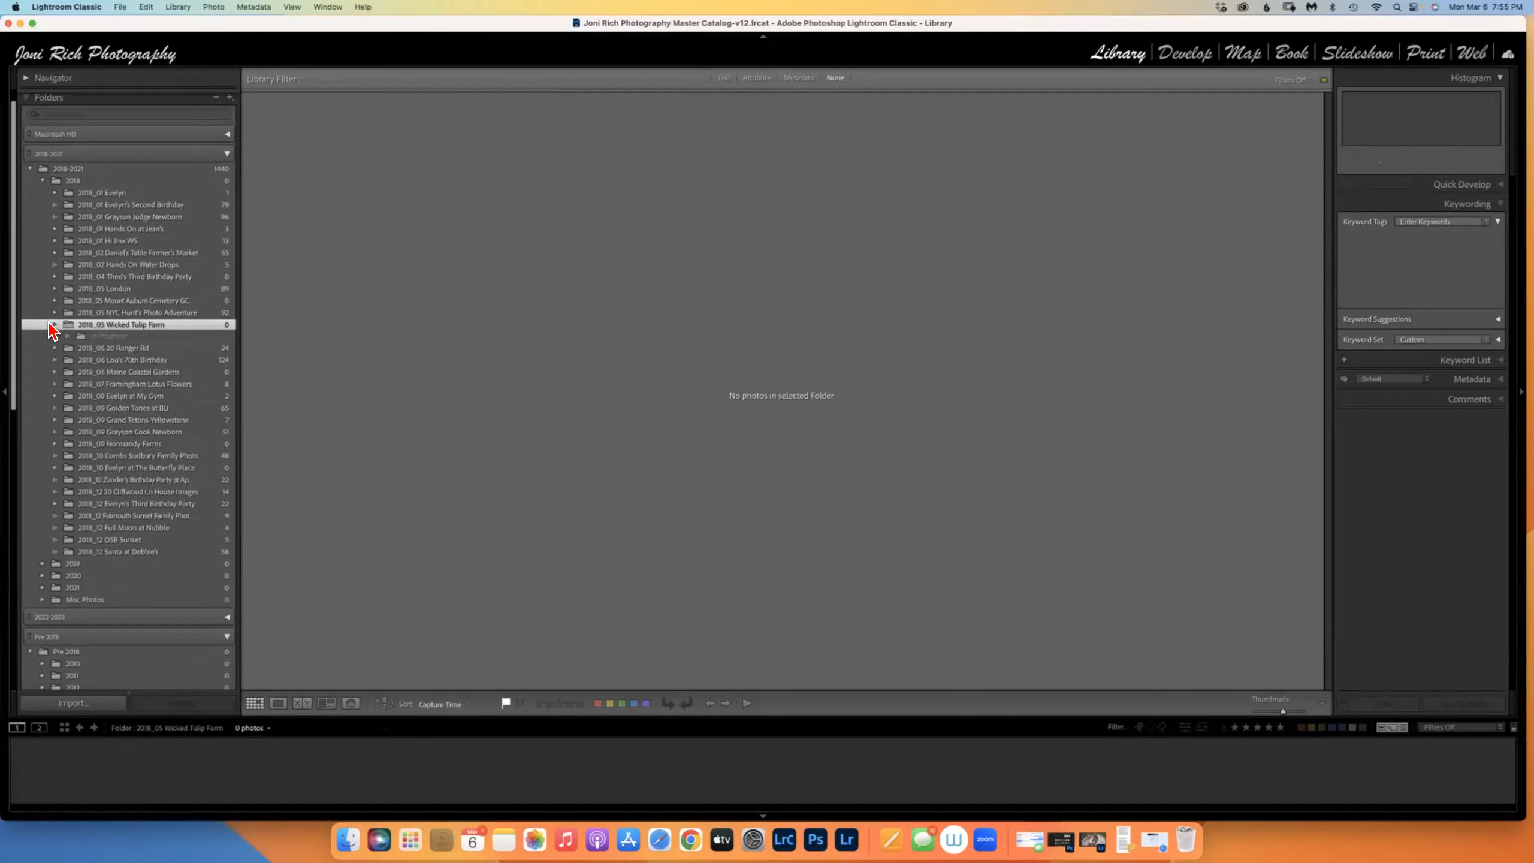
{"action": "left_click", "coordinate": [95, 337]}
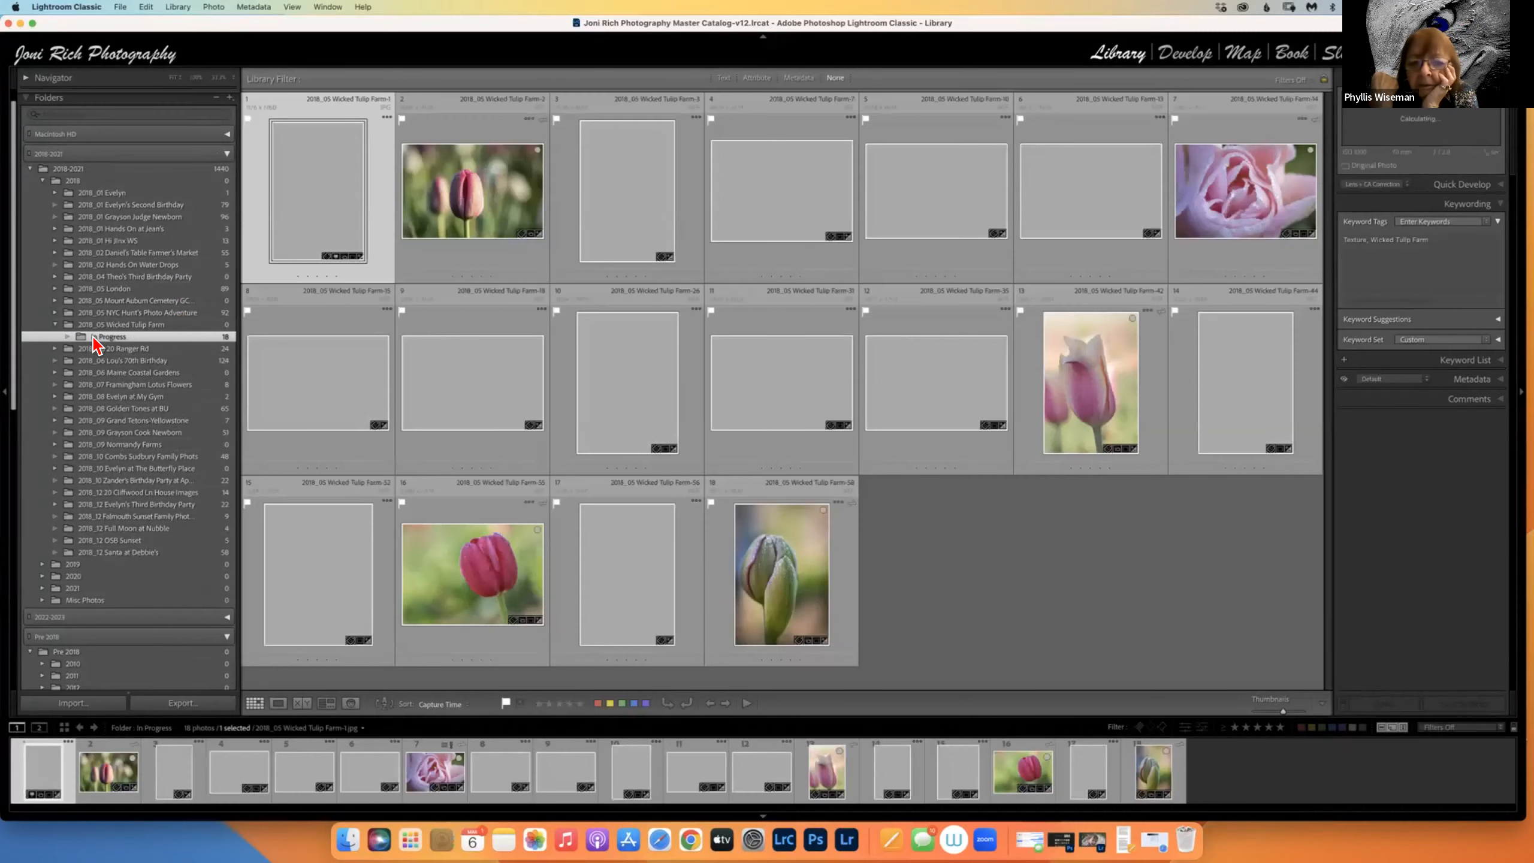
{"action": "left_click", "coordinate": [55, 325]}
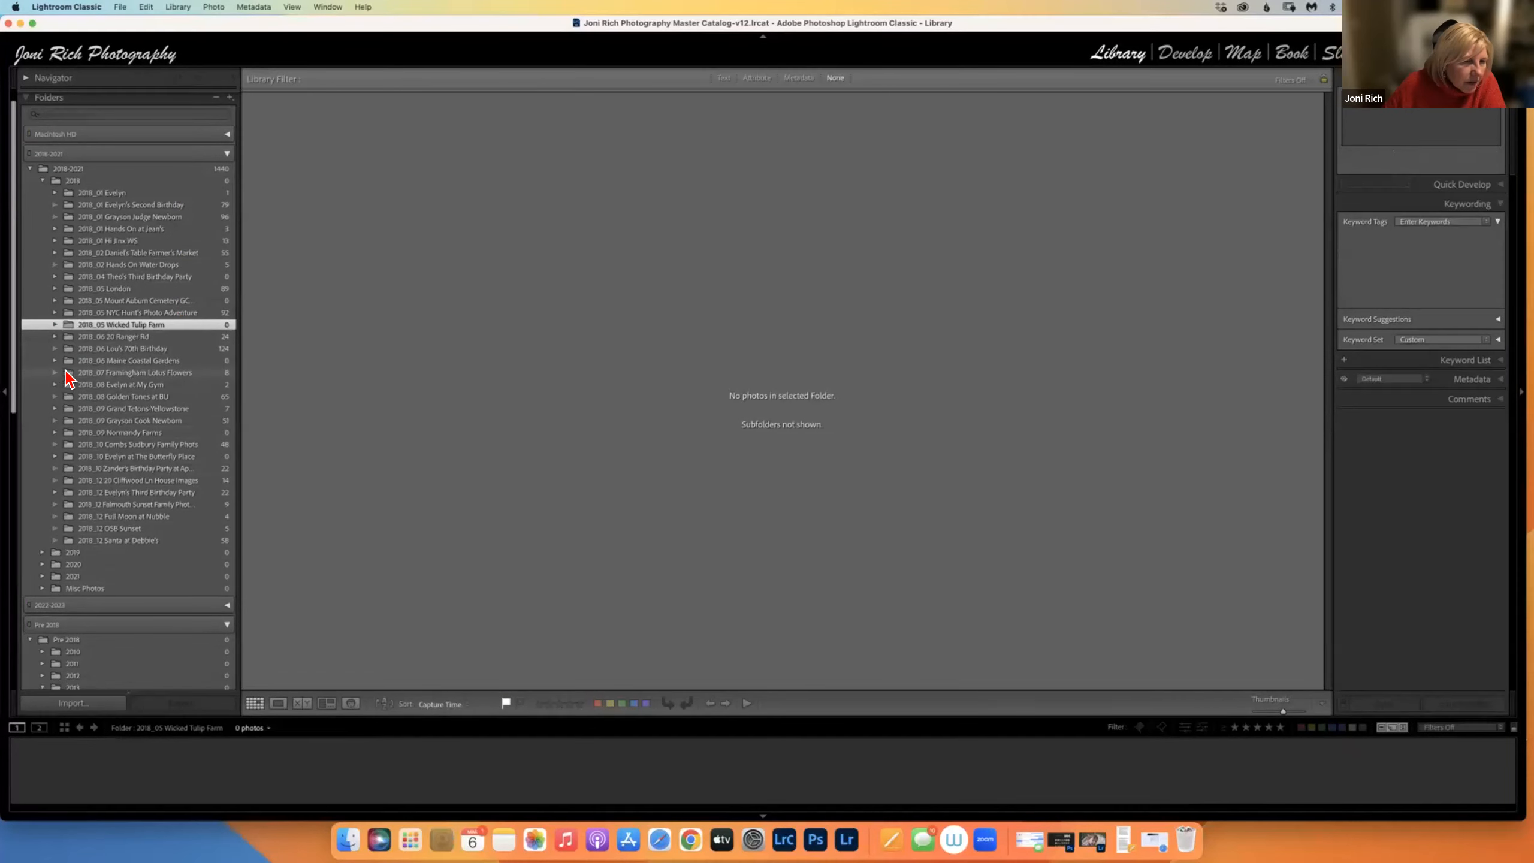
Show the 8 lotus photos in the 2018_07 Framingham Lotus Flowers folder.
{"action": "left_click", "coordinate": [93, 373]}
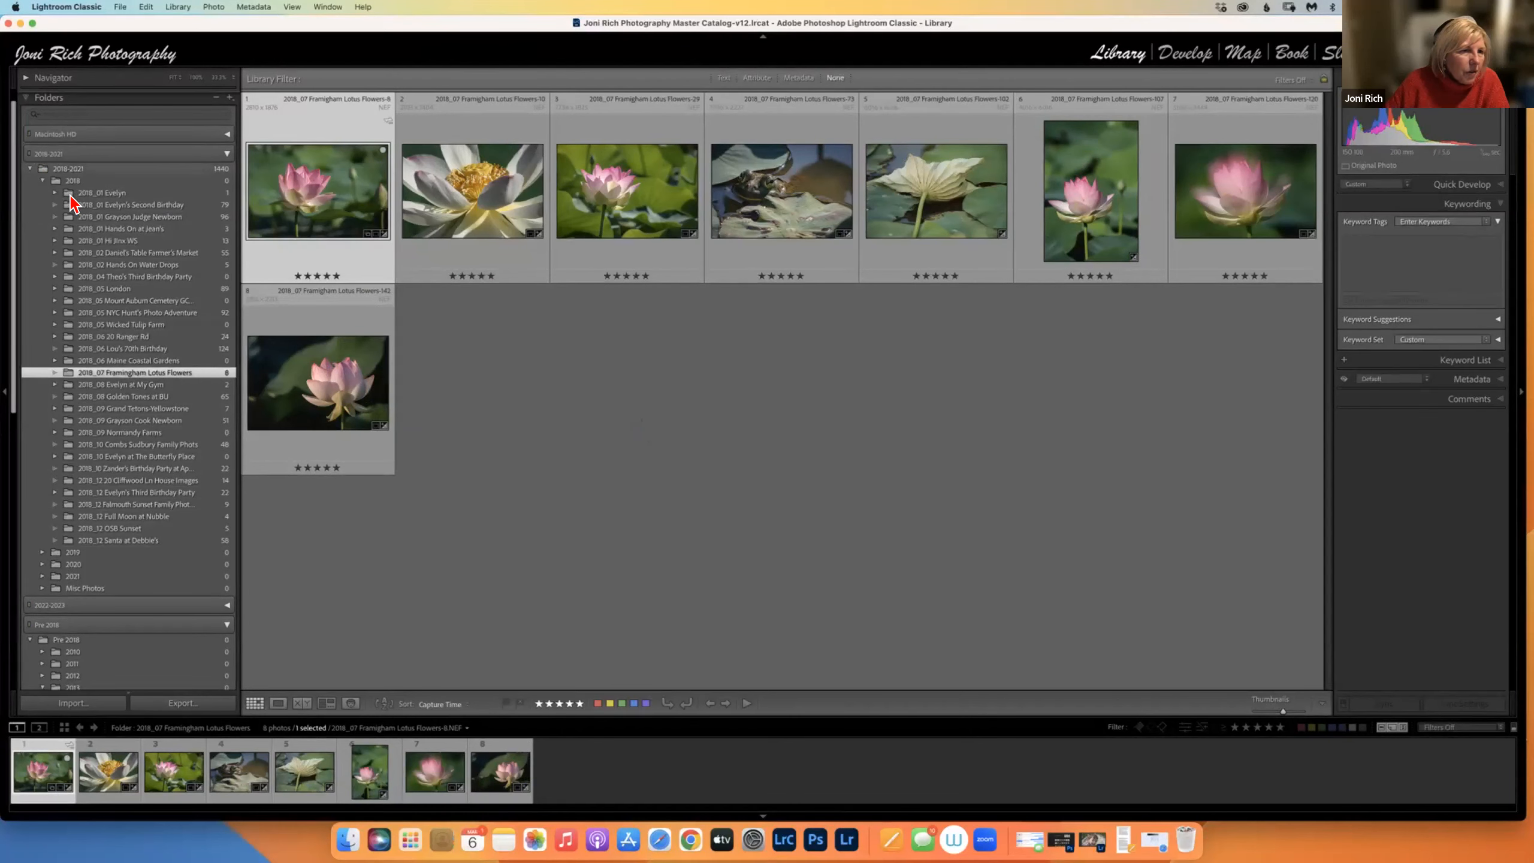
Collapse 2018-2021 and Pre 2018, expand 2022-2023, and show 2023_01 Flower Ice Cubes' 25 photos.
{"action": "left_click", "coordinate": [227, 154]}
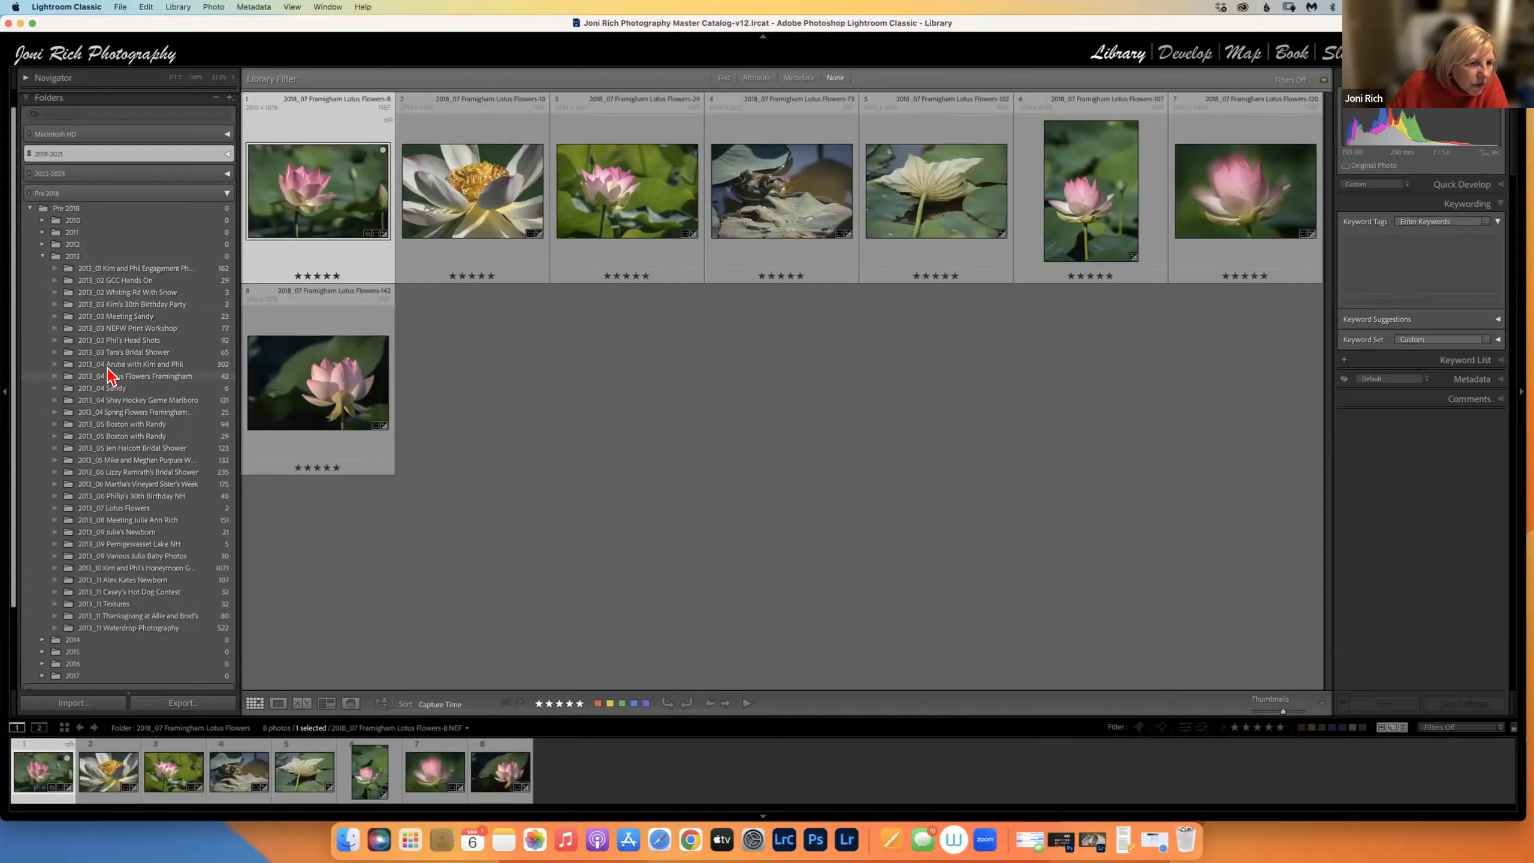
{"action": "left_click", "coordinate": [227, 193]}
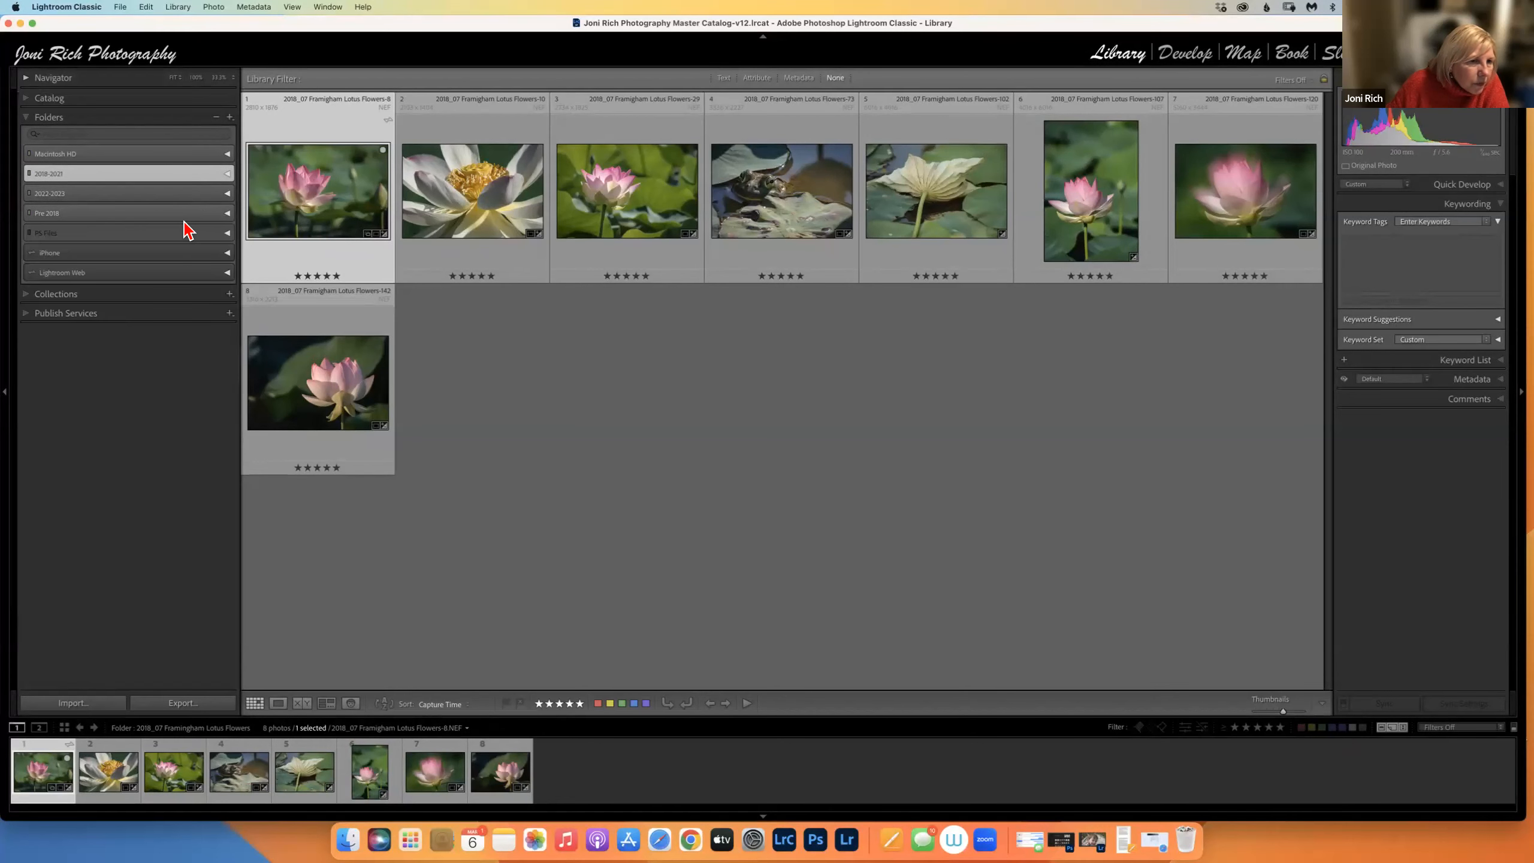
{"action": "left_click", "coordinate": [227, 195]}
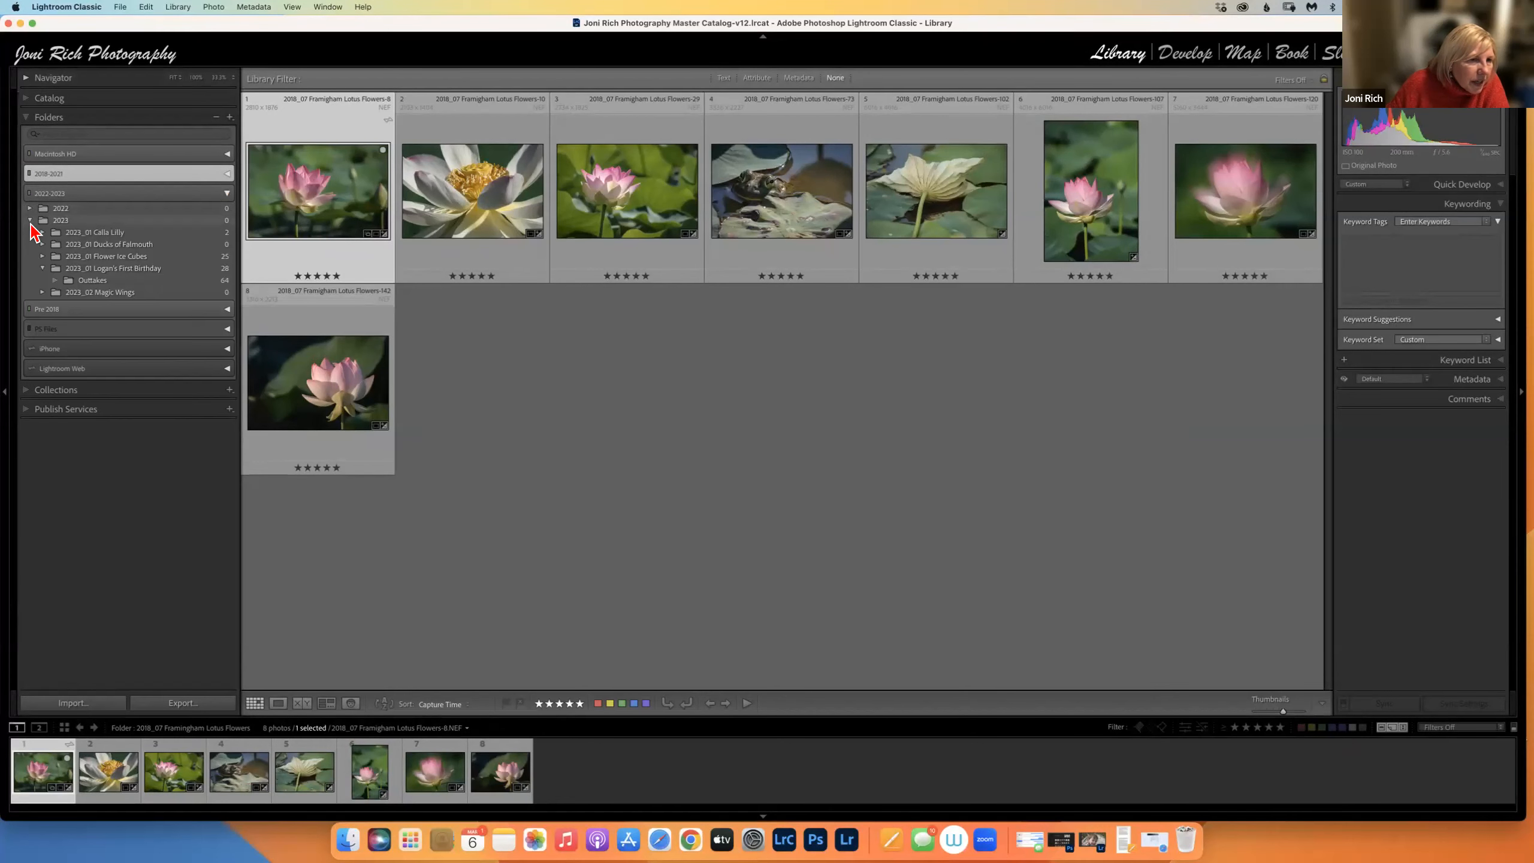
{"action": "left_click", "coordinate": [42, 256]}
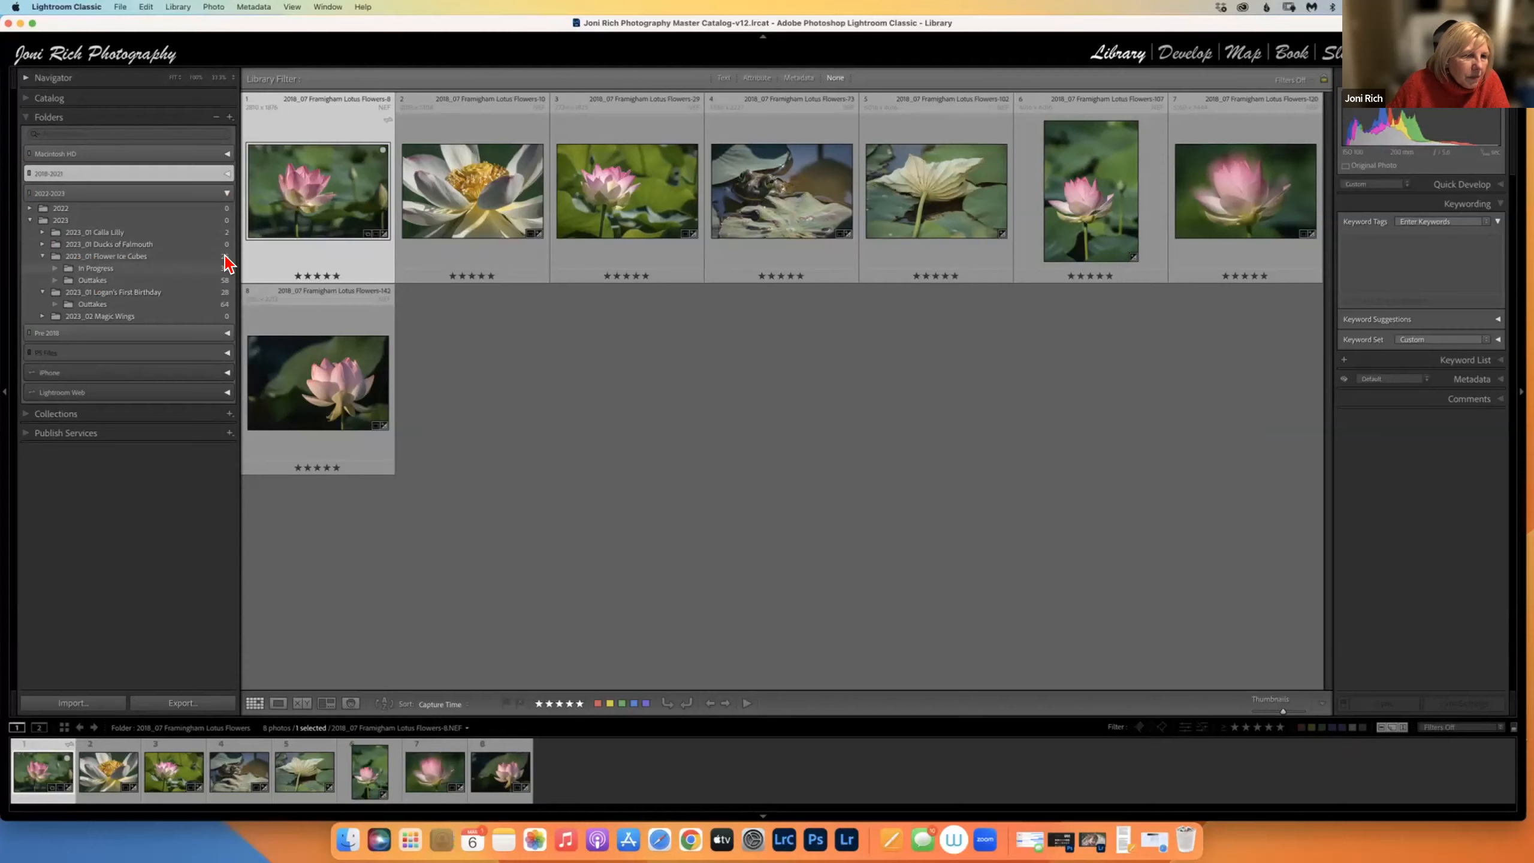
{"action": "left_click", "coordinate": [193, 257]}
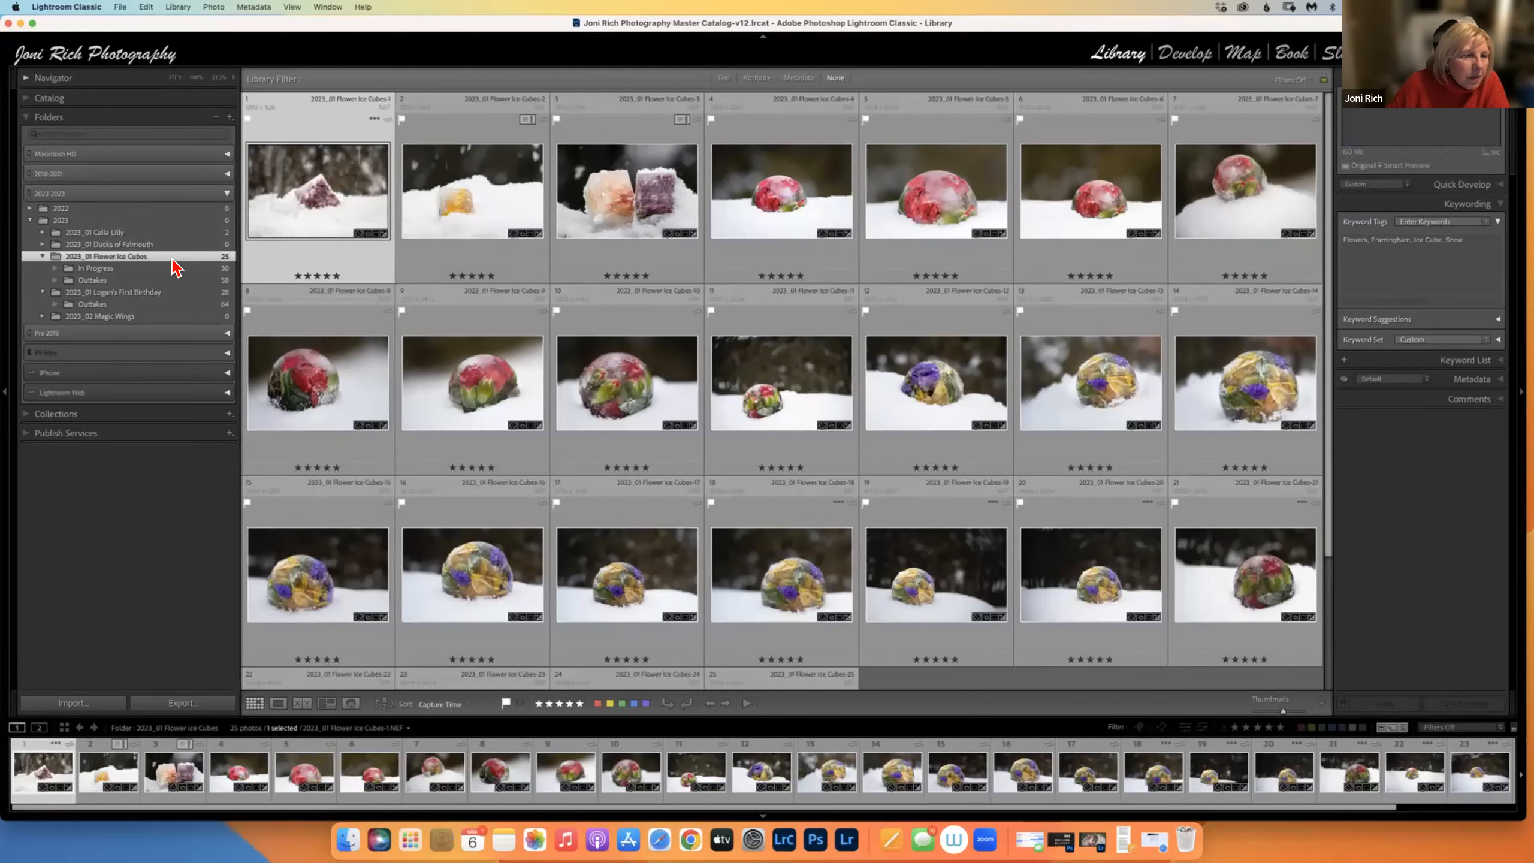
{"action": "left_click", "coordinate": [100, 269]}
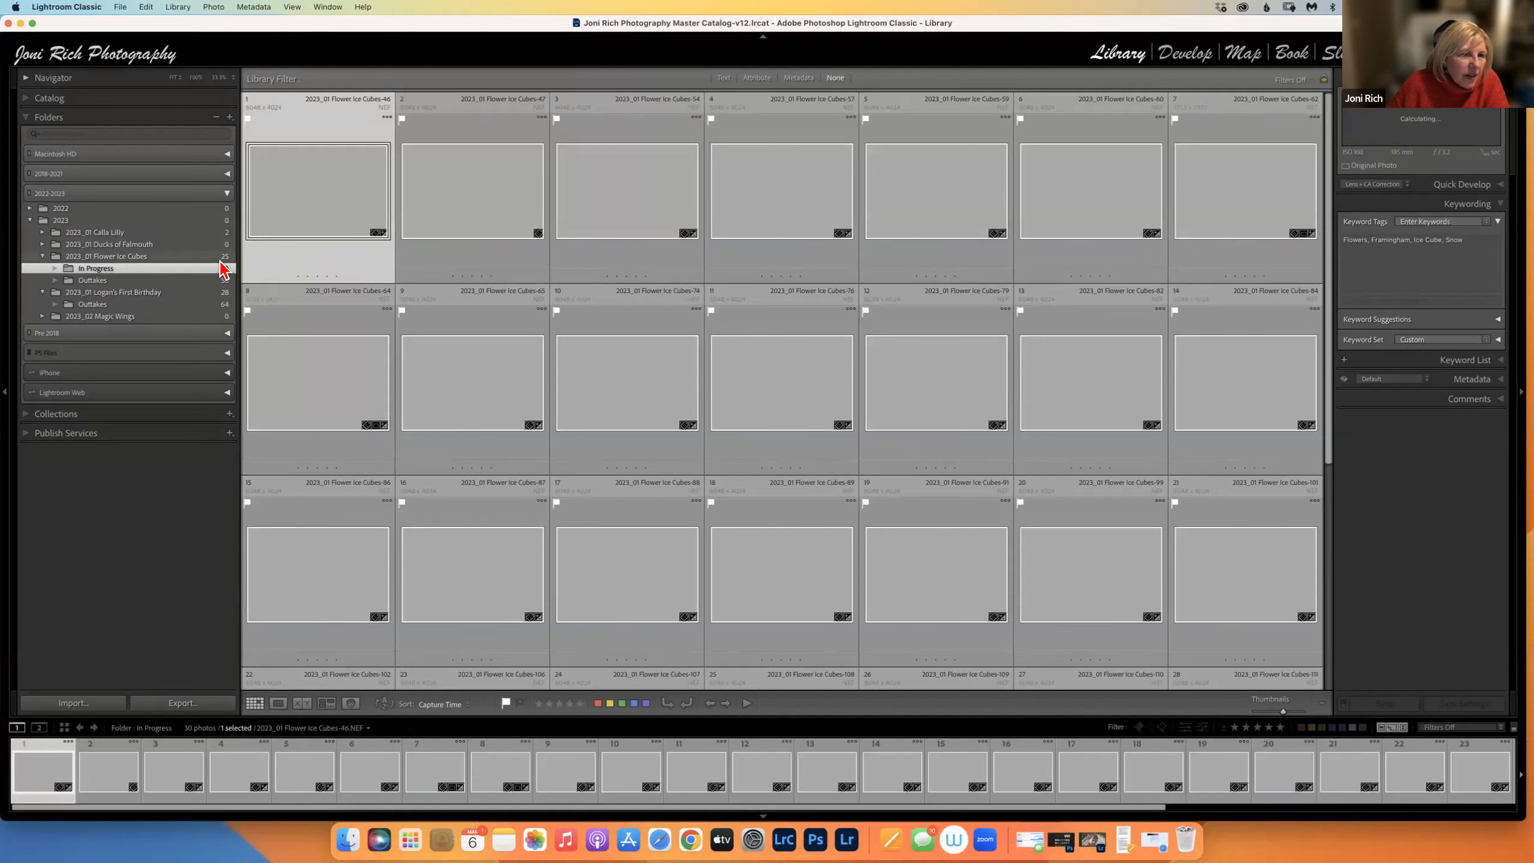
{"action": "left_click", "coordinate": [216, 248]}
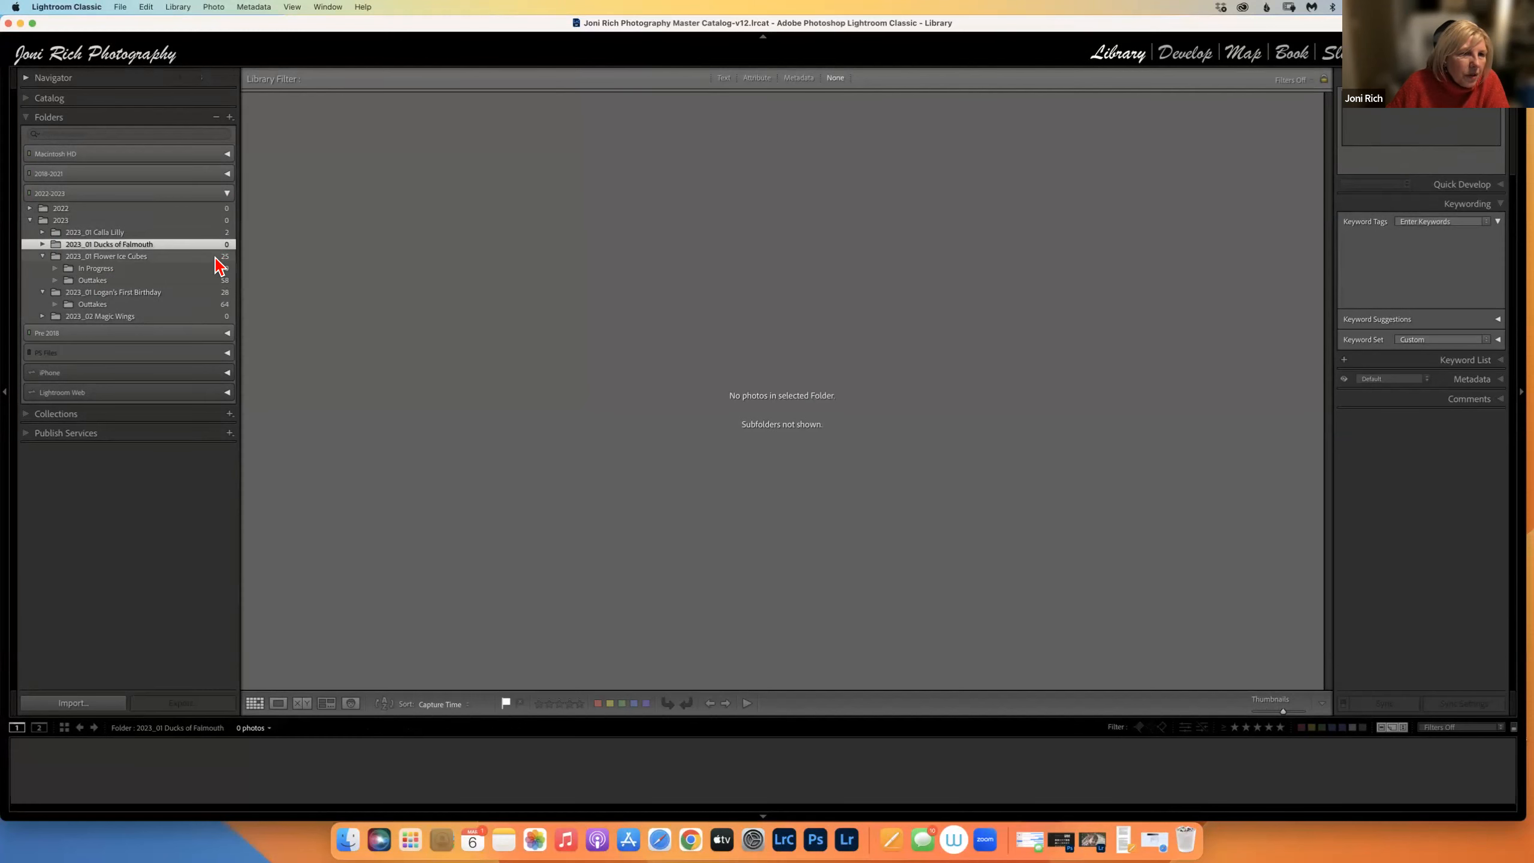
{"action": "left_click", "coordinate": [211, 256]}
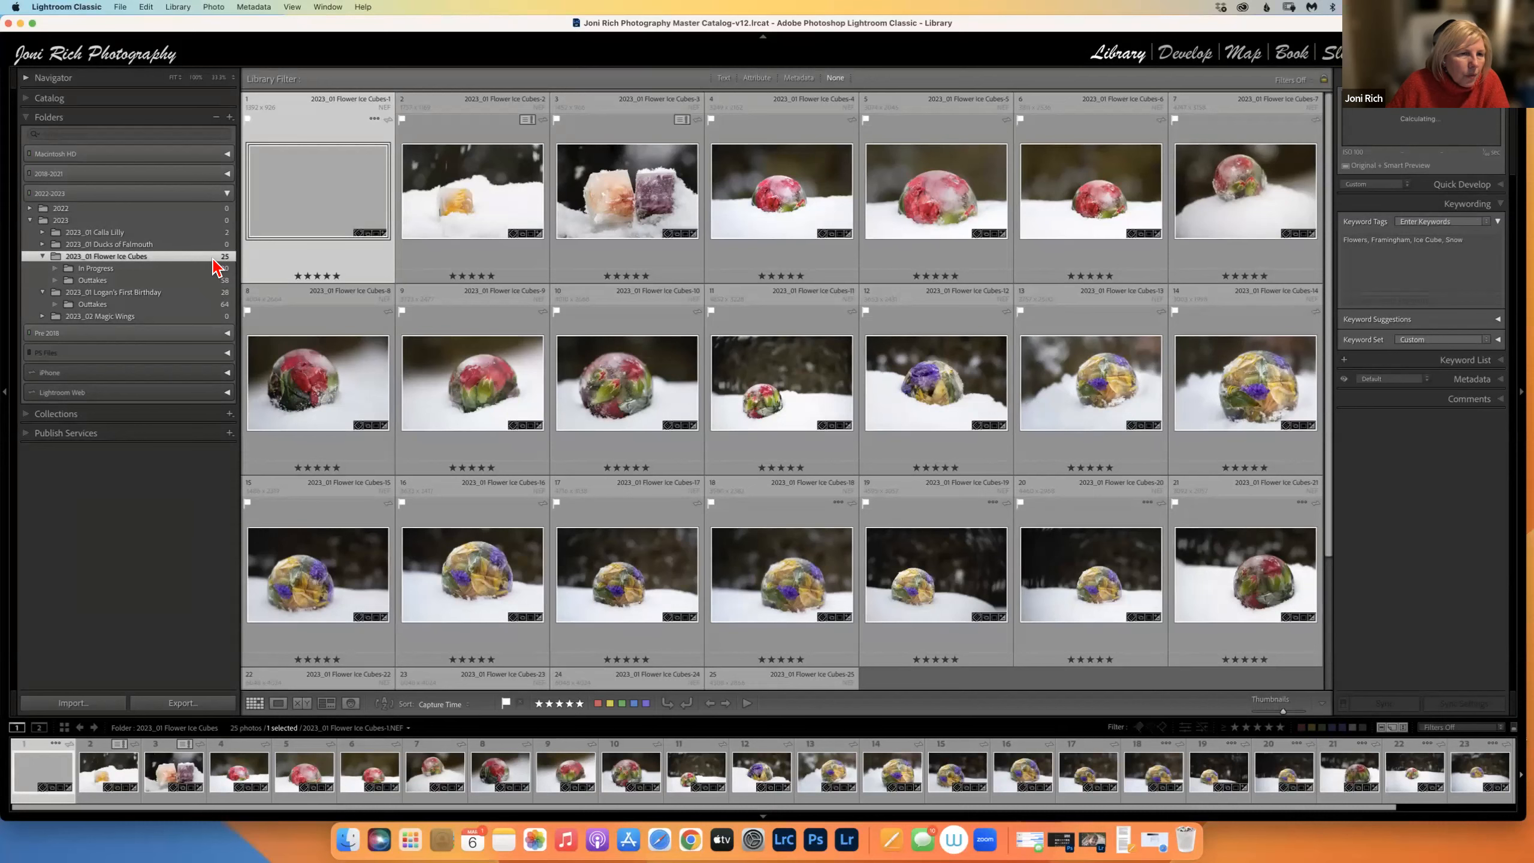
{"action": "left_click", "coordinate": [155, 269]}
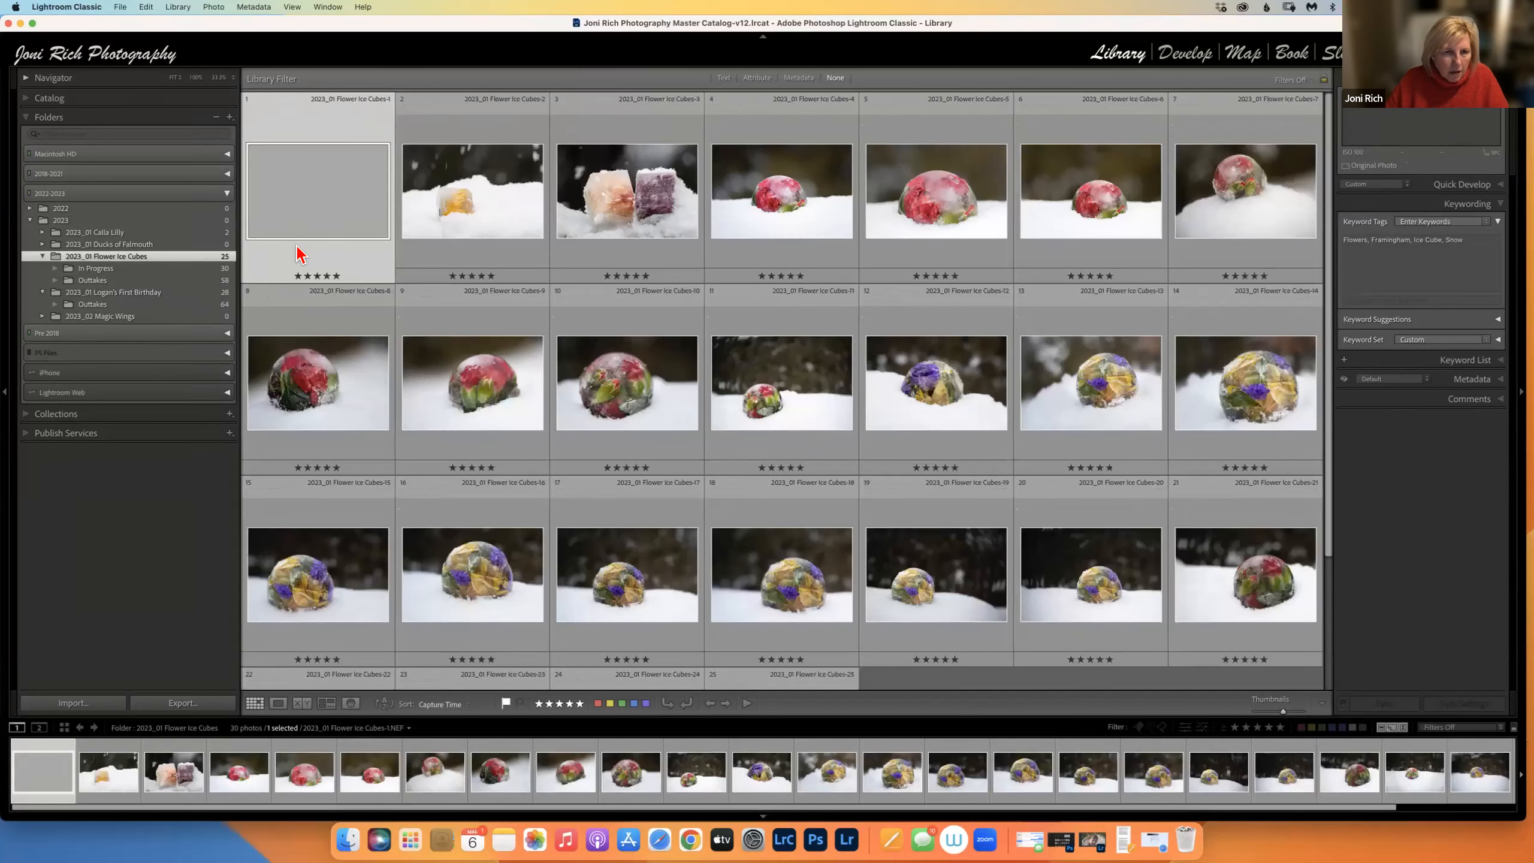
Select all 25 Flower Ice Cubes photos and move them into the In Progress subfolder.
{"action": "key", "text": "super+a"}
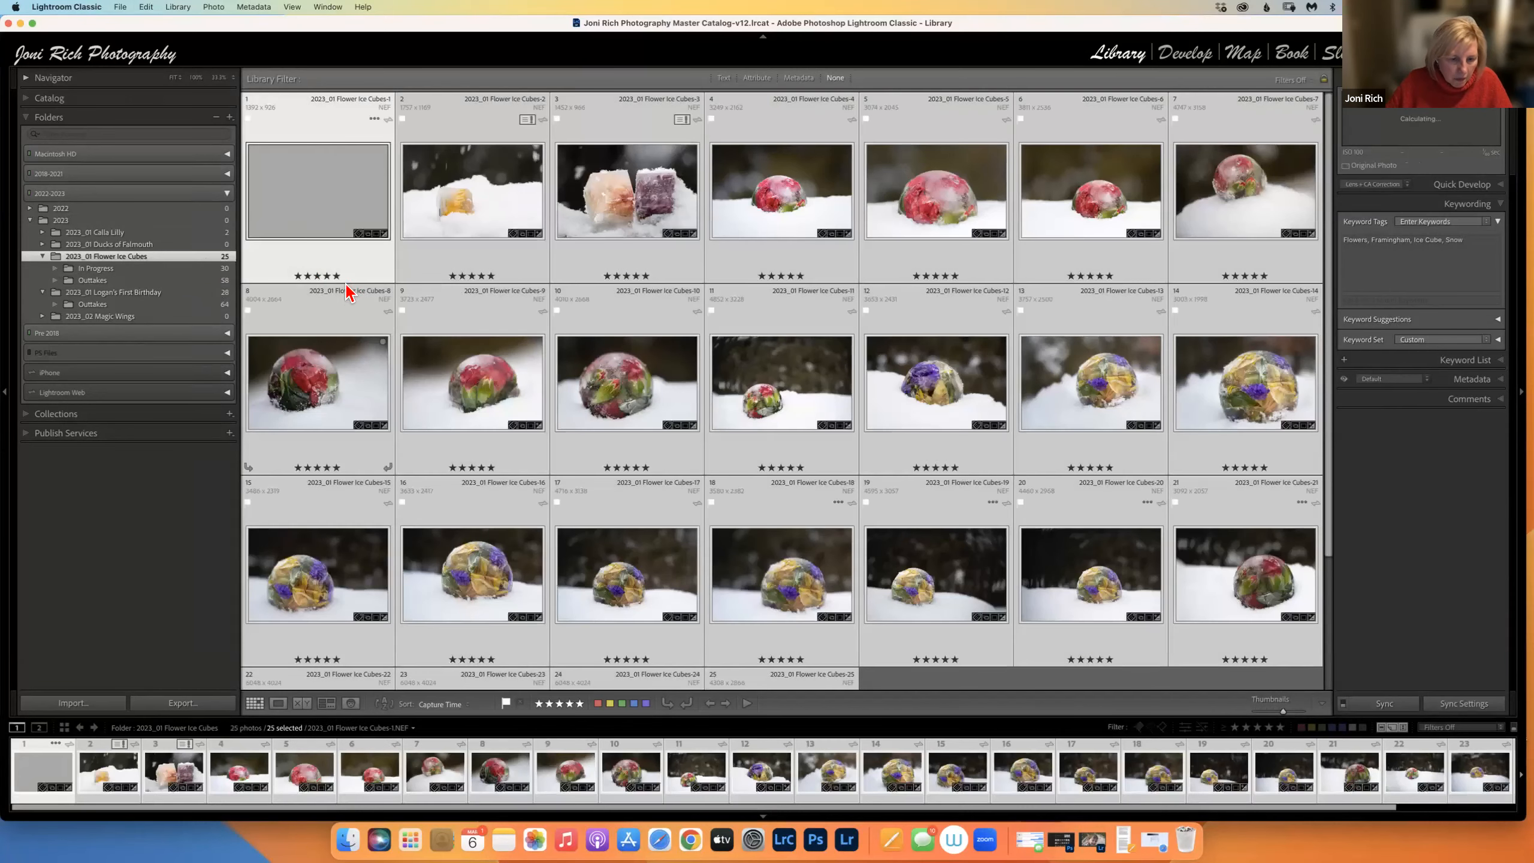
{"action": "left_click_drag", "start_coordinate": [341, 224], "coordinate": [227, 268]}
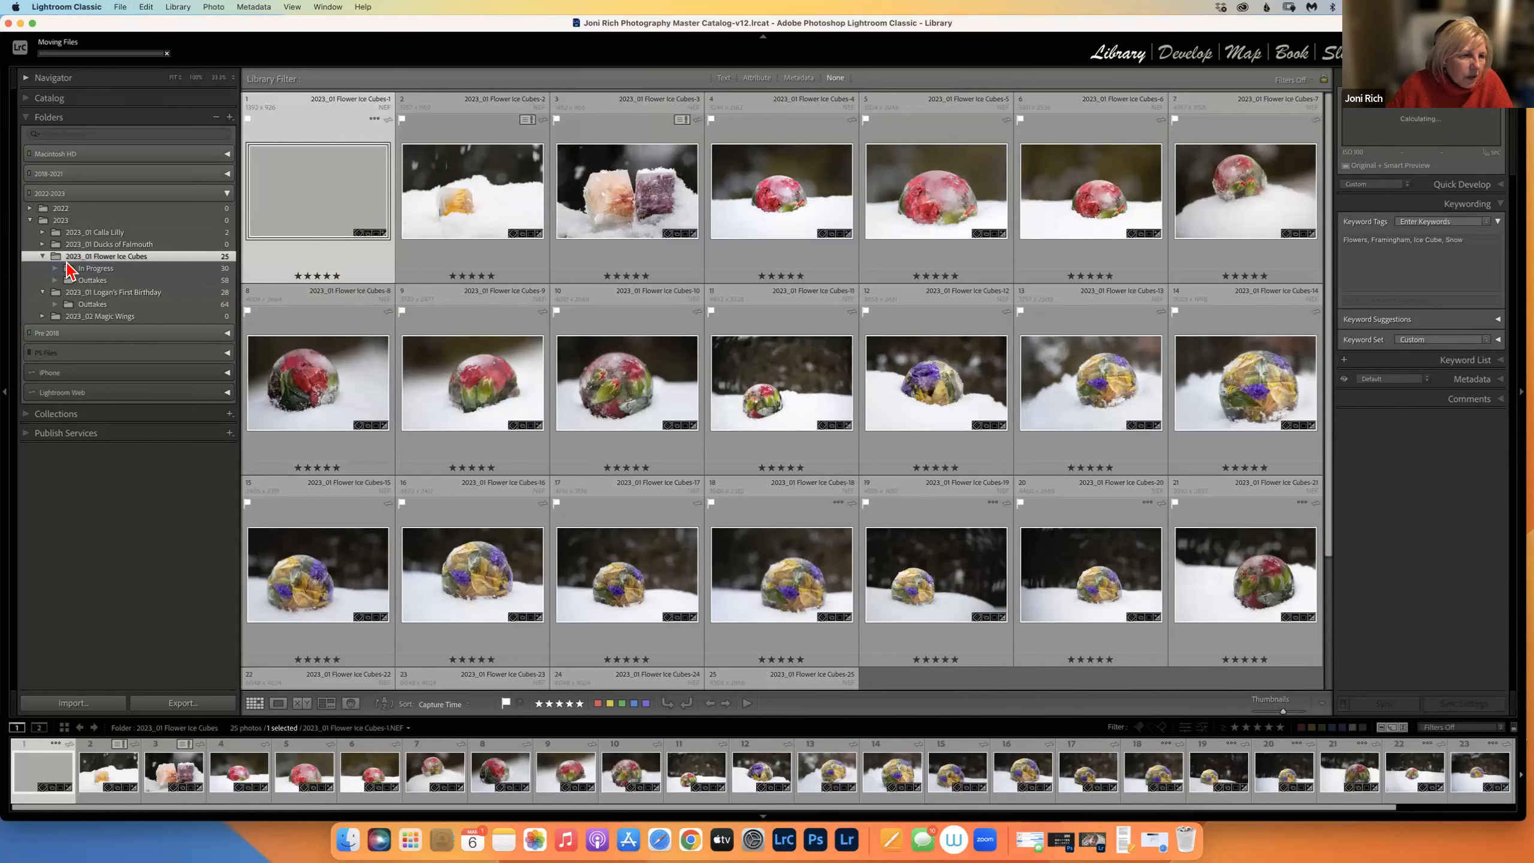
{"action": "left_click", "coordinate": [44, 258]}
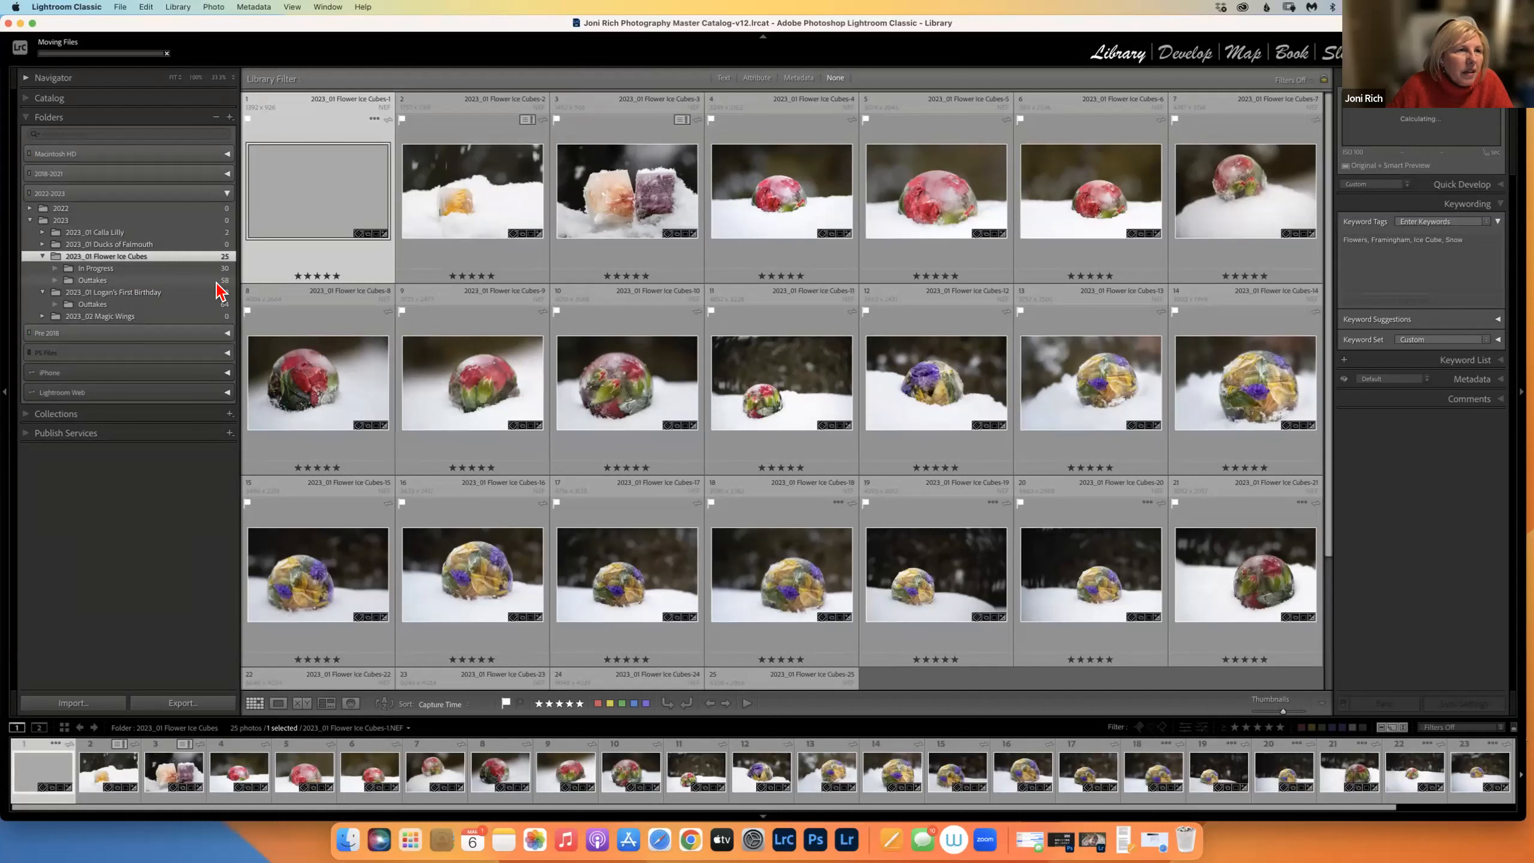
Check the move's progress, collapse Logan's First Birthday, and open Flower Ice Cubes' In Progress subfolder.
{"action": "left_click", "coordinate": [168, 54]}
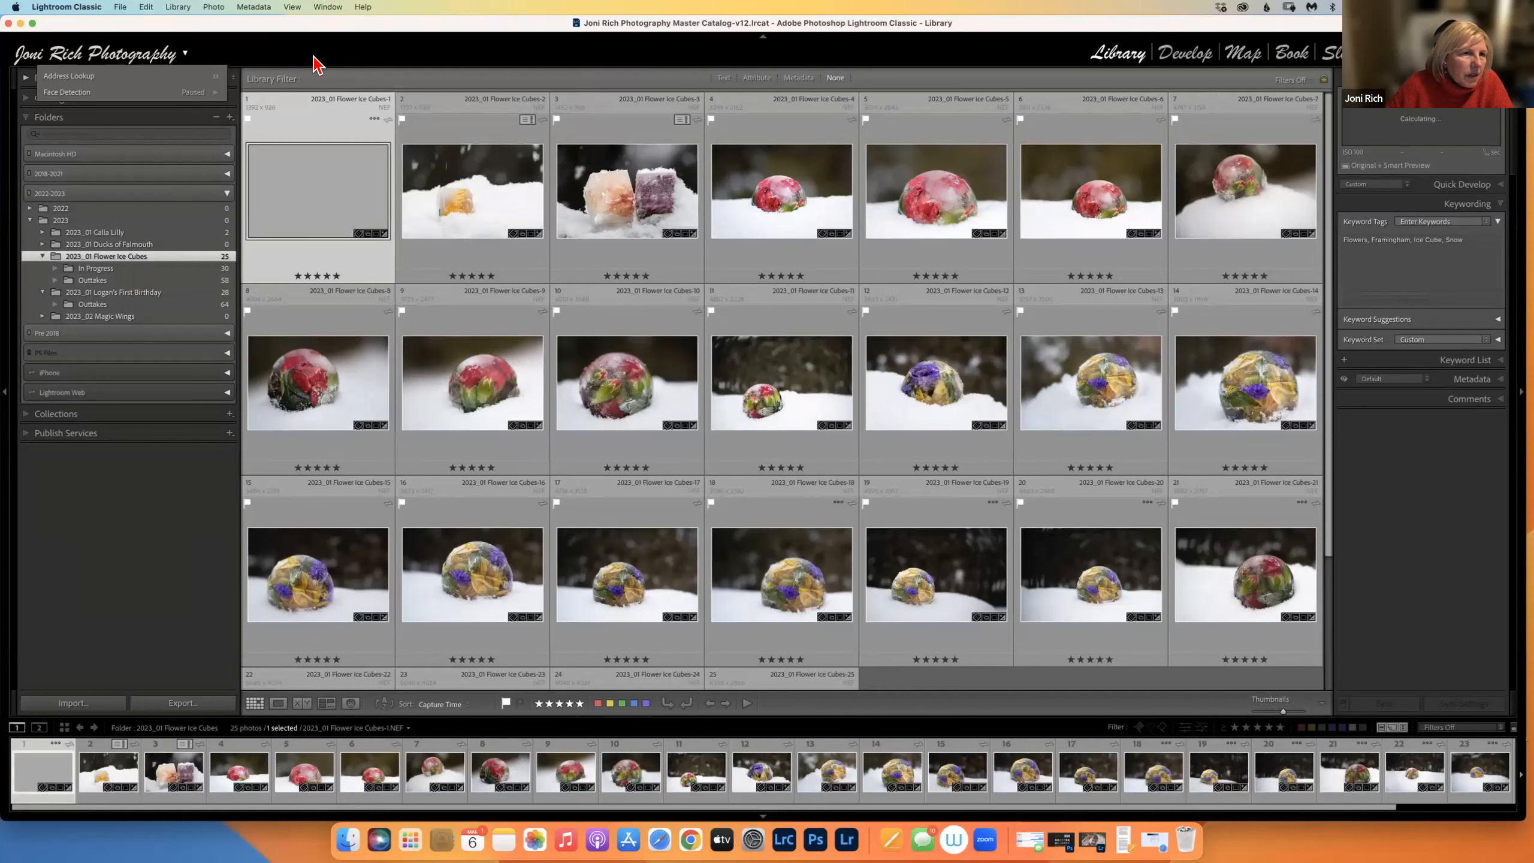
{"action": "left_click", "coordinate": [248, 311]}
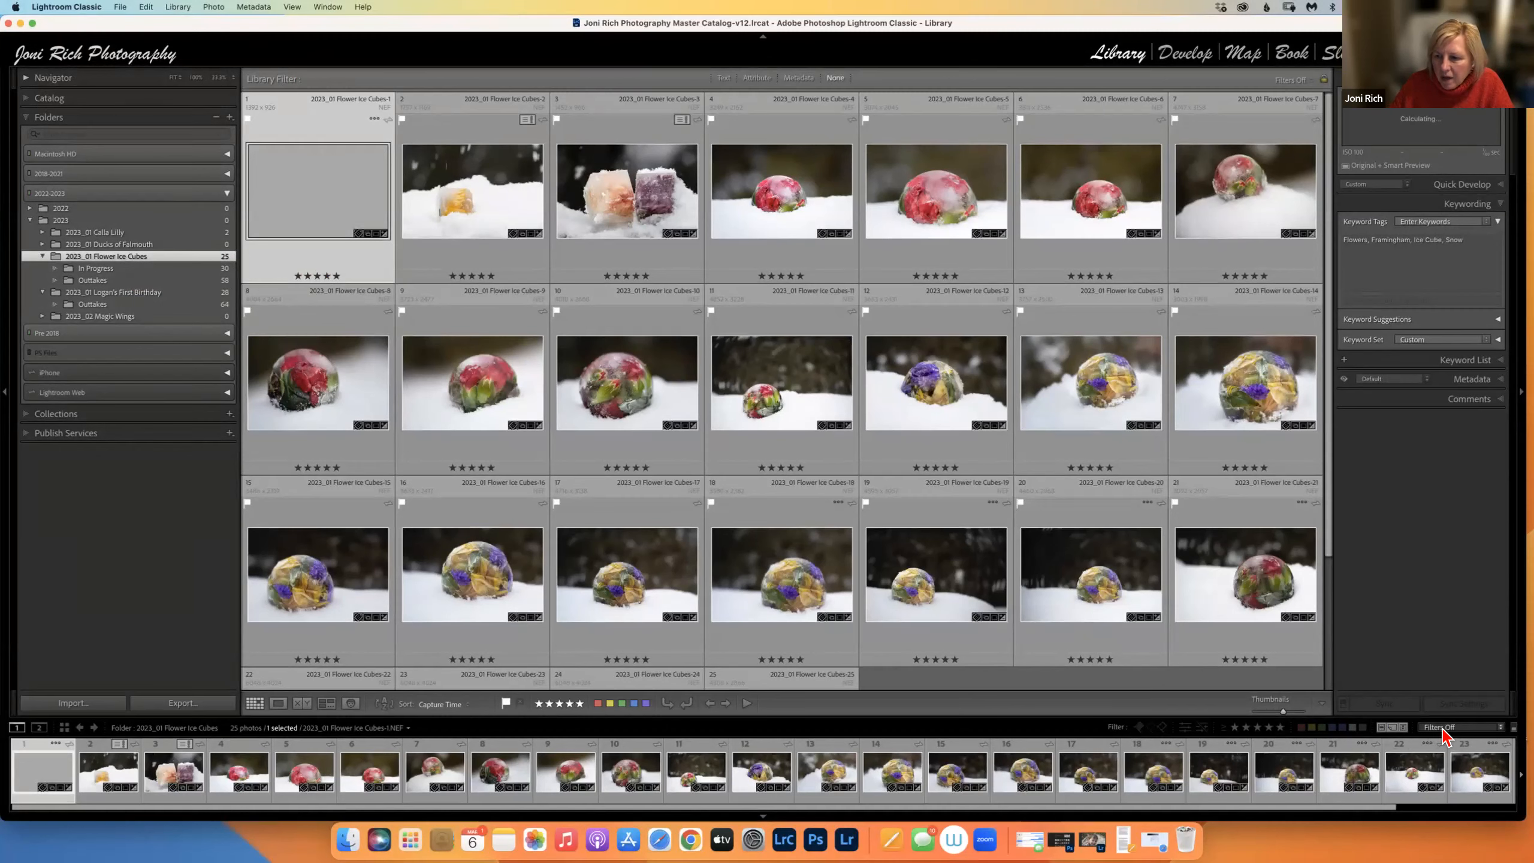
{"action": "left_click", "coordinate": [42, 257]}
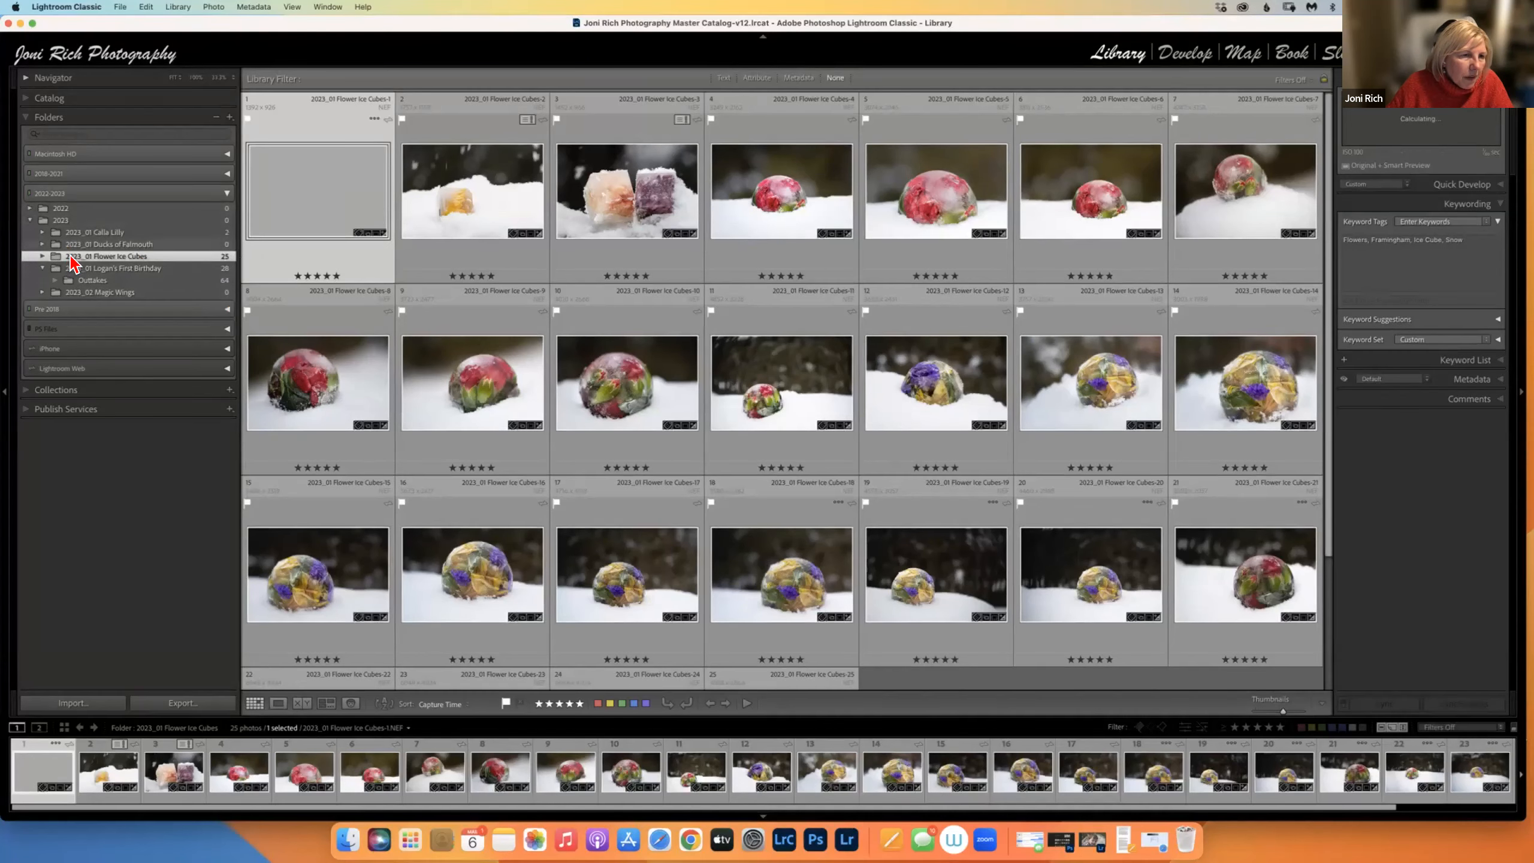
{"action": "left_click", "coordinate": [43, 269]}
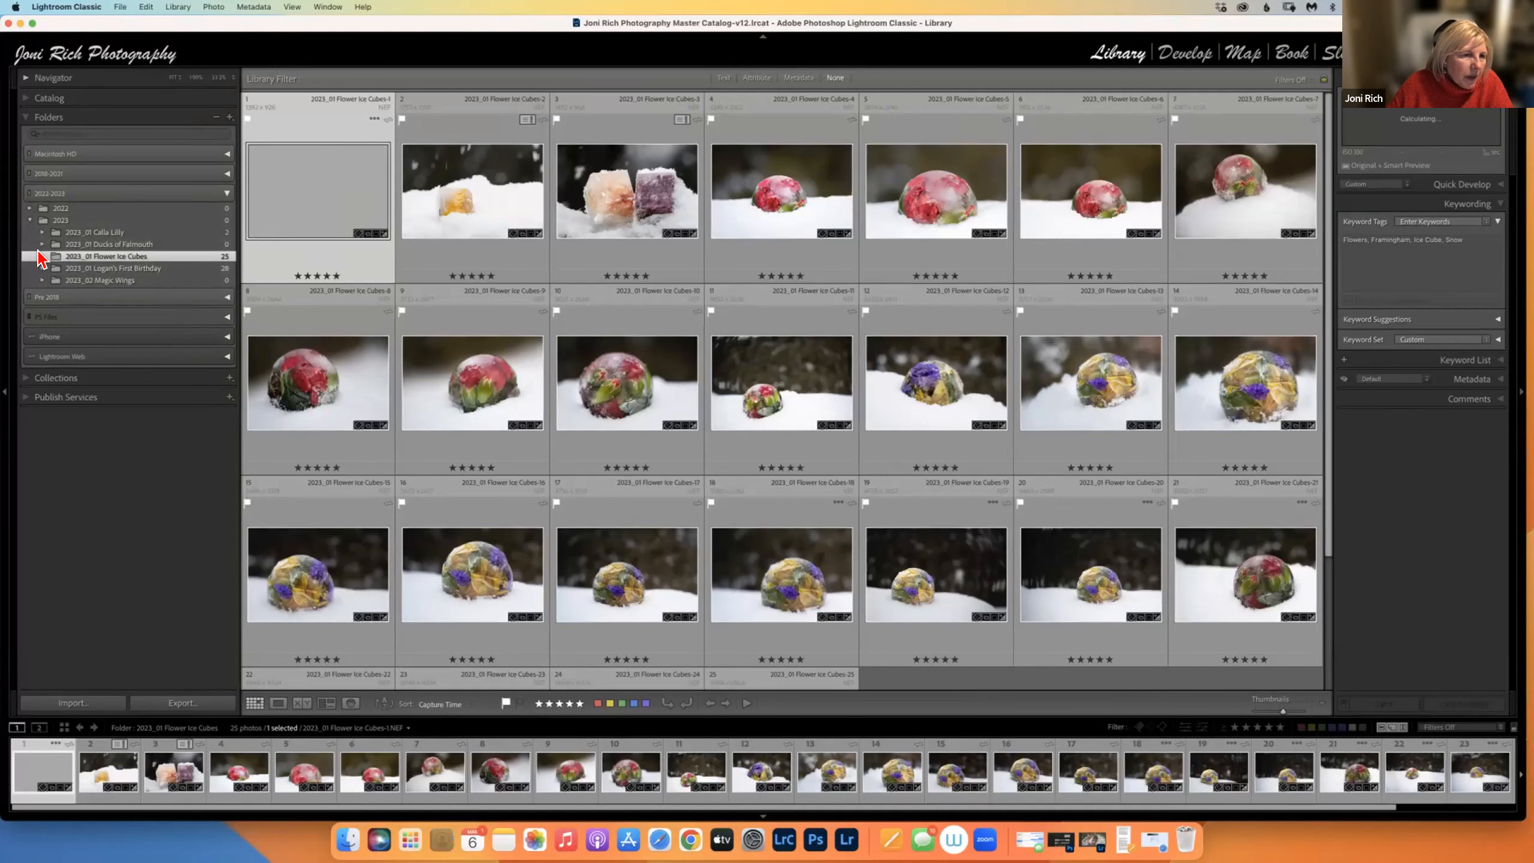
{"action": "left_click", "coordinate": [39, 244]}
{"action": "left_click", "coordinate": [42, 257]}
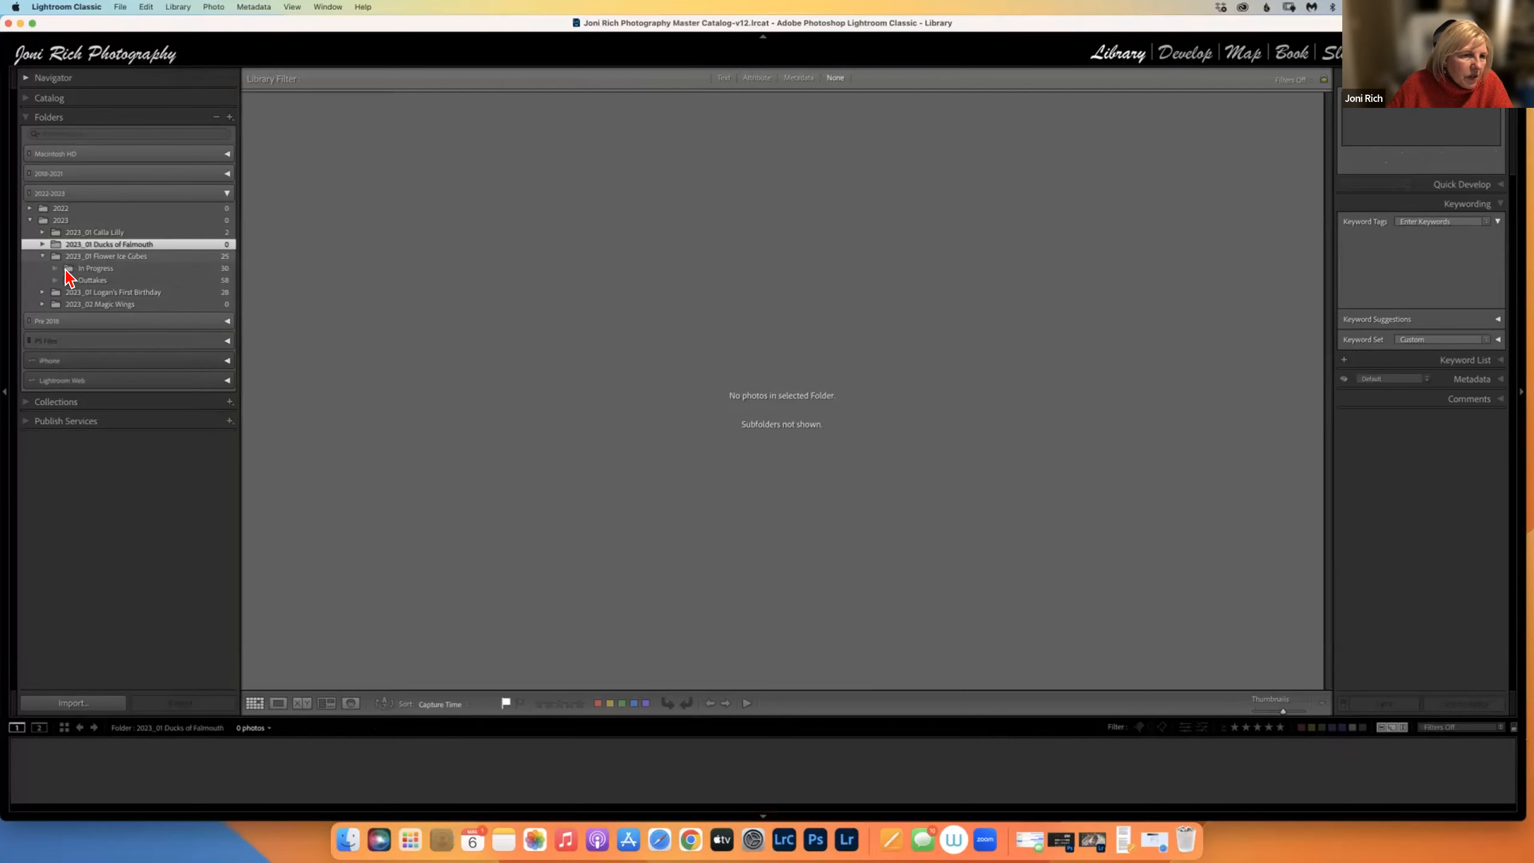
{"action": "left_click", "coordinate": [85, 269]}
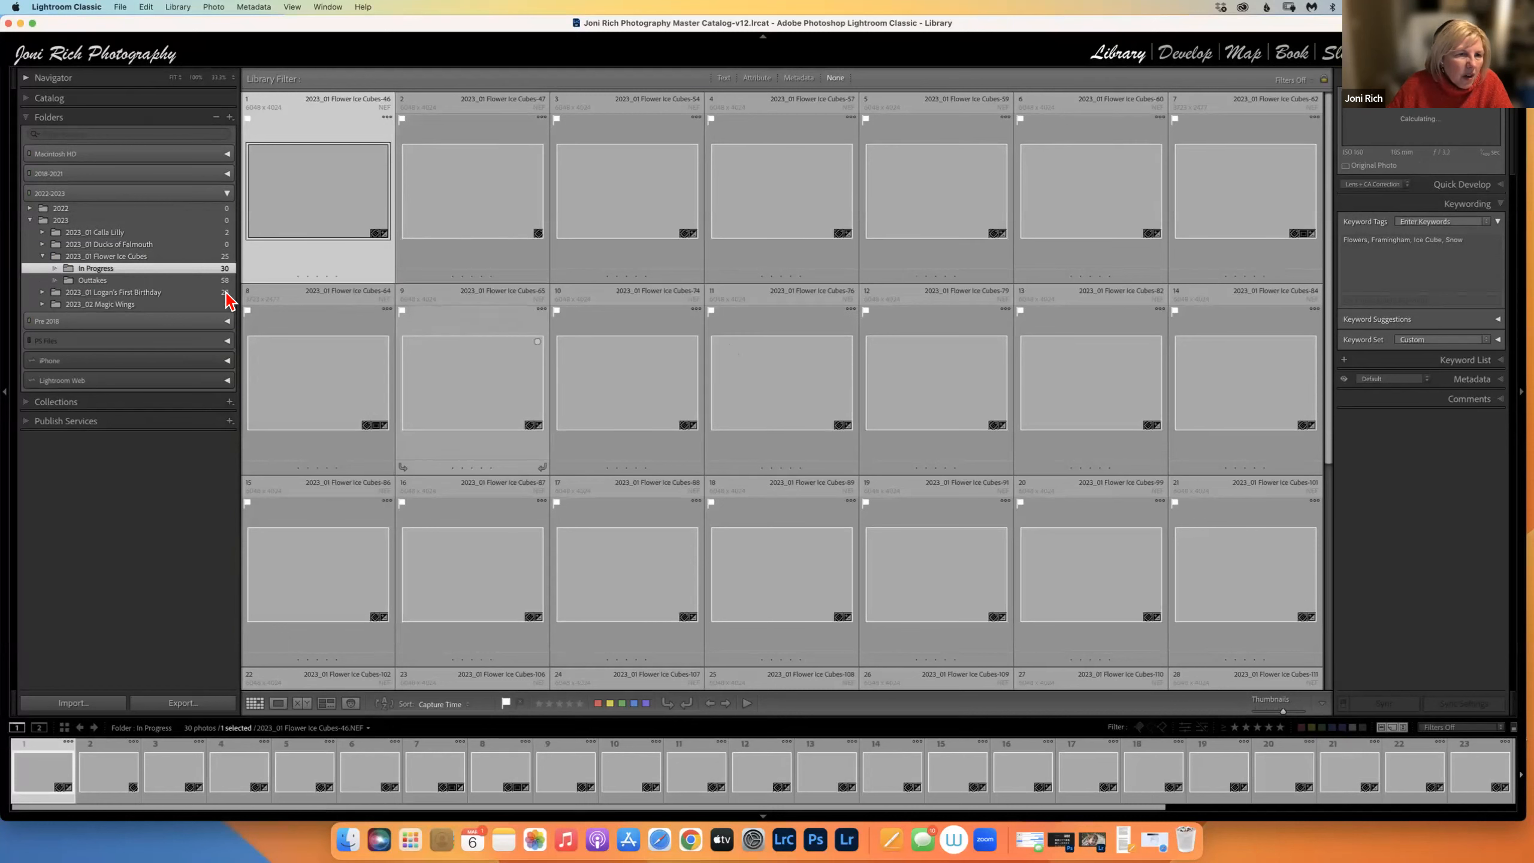
View the 58 Outtakes photos, collapse 2022-2023, and open the Floral smart collection's 101 photos.
{"action": "left_click", "coordinate": [213, 281]}
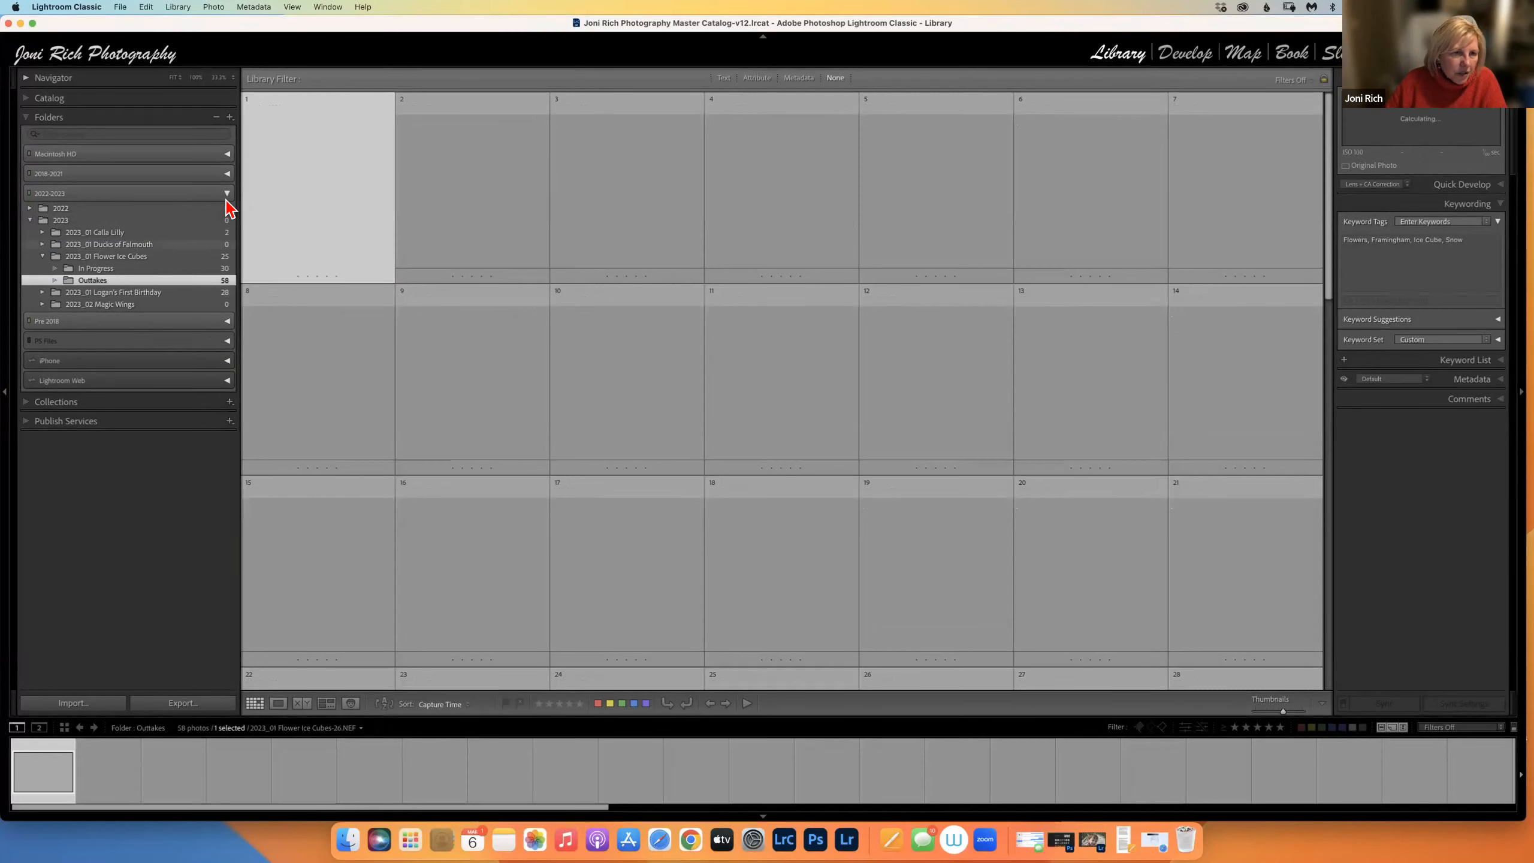
{"action": "left_click", "coordinate": [227, 194]}
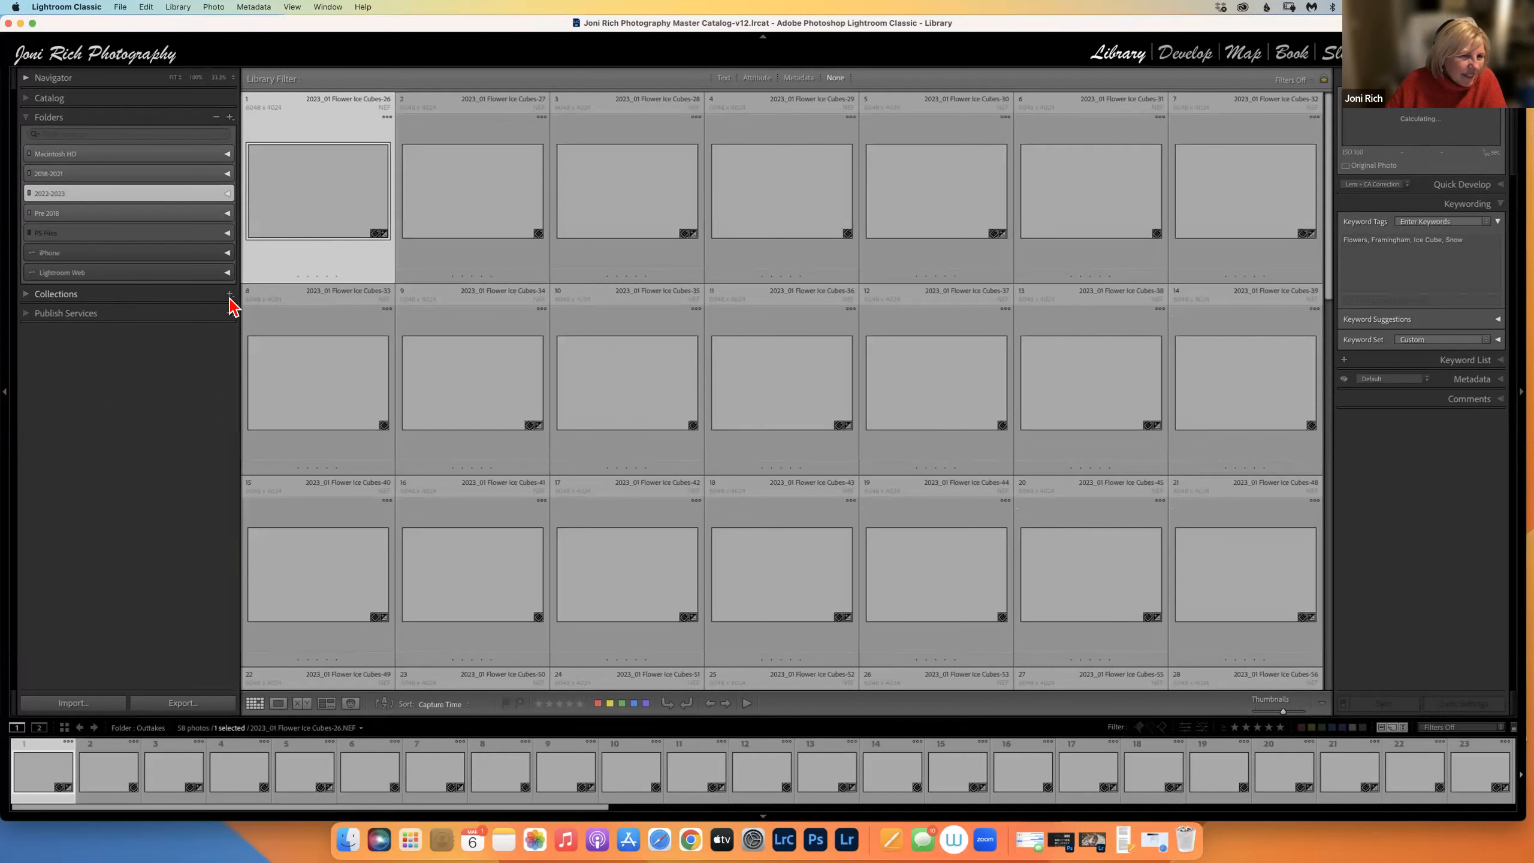
{"action": "left_click", "coordinate": [26, 295]}
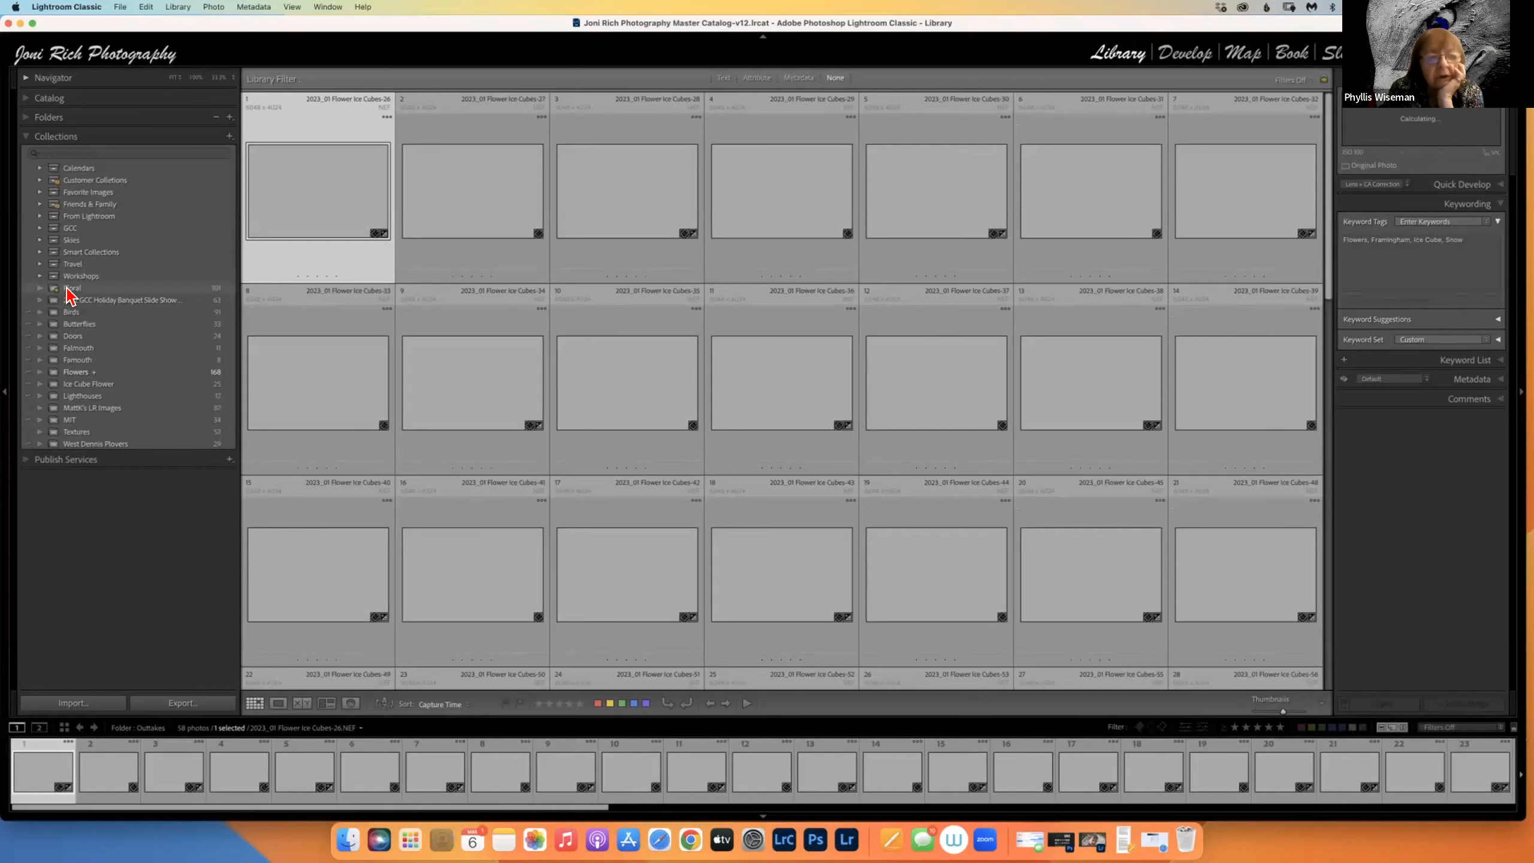
{"action": "left_click", "coordinate": [102, 289]}
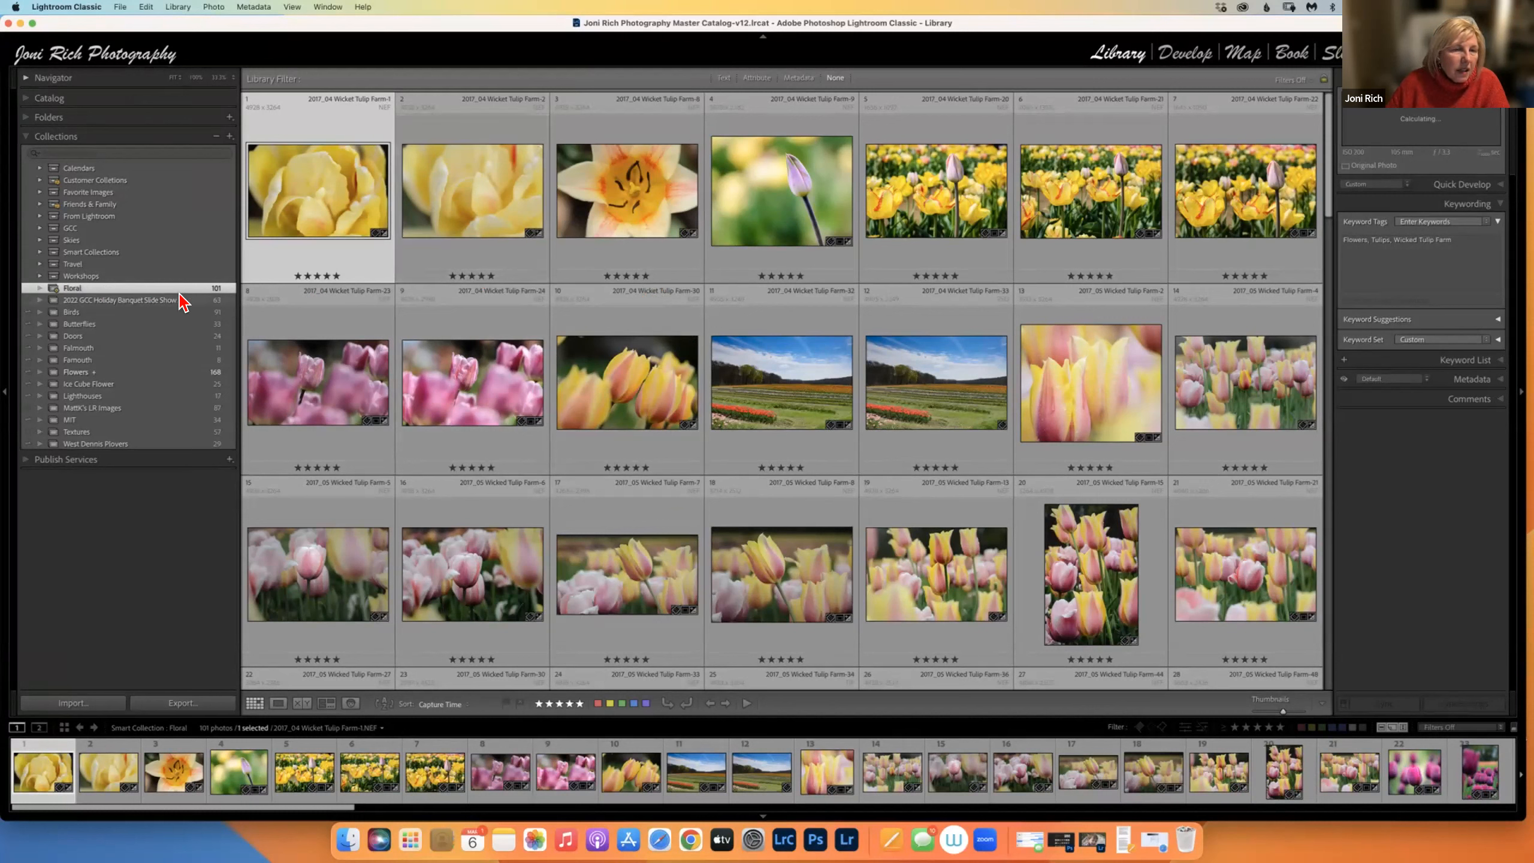
Reopen Folders, expand 2018-2021 and 2018_05 Wicked Tulip Farm, and open its In Progress subfolder.
{"action": "left_click", "coordinate": [27, 119]}
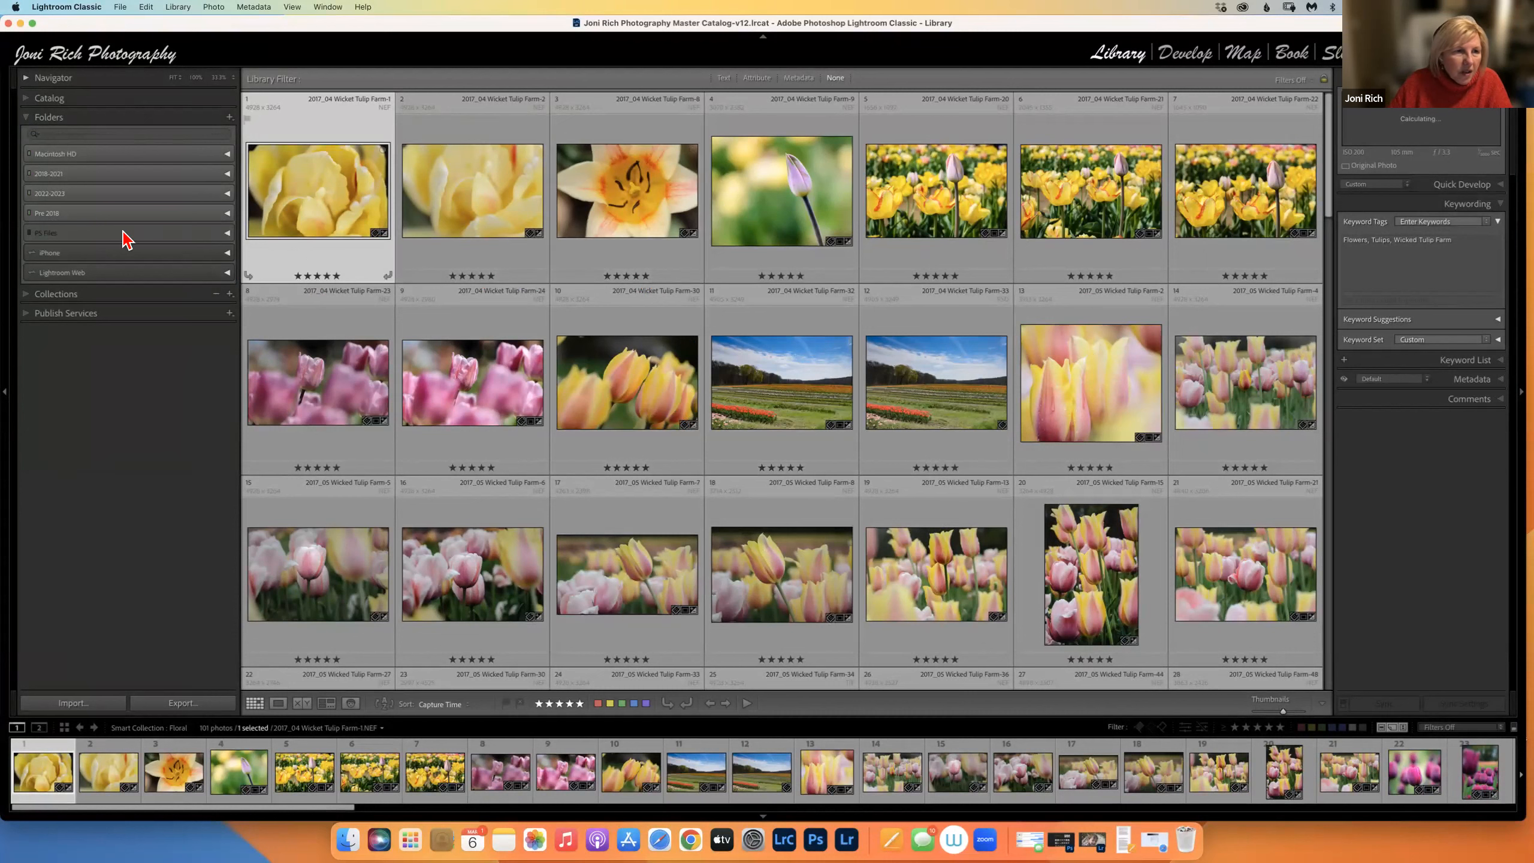
{"action": "left_click", "coordinate": [28, 294]}
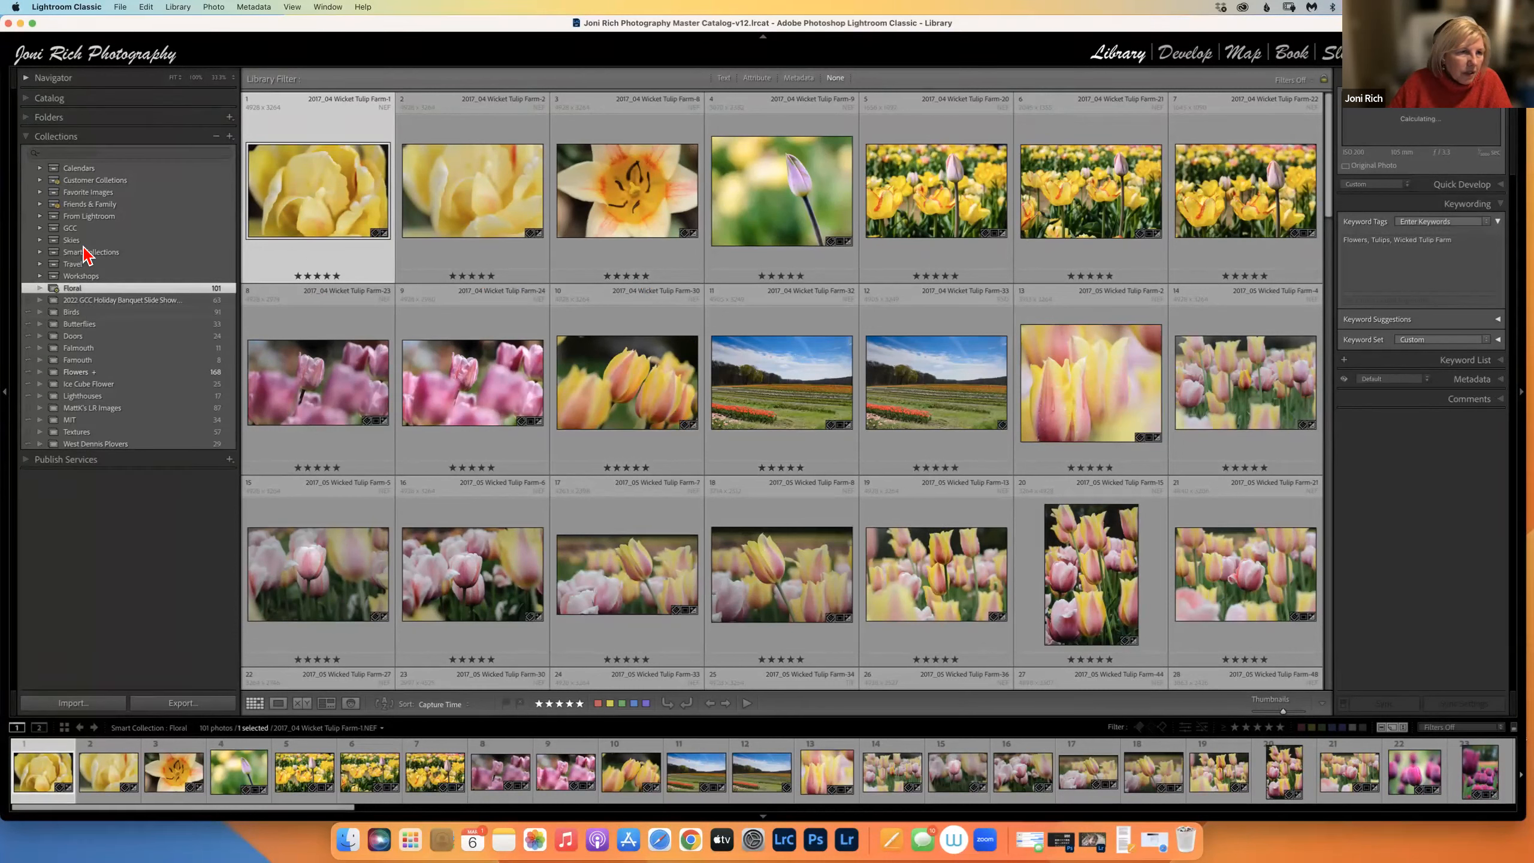
{"action": "left_click", "coordinate": [26, 118]}
{"action": "left_click", "coordinate": [227, 173]}
{"action": "left_click", "coordinate": [55, 345]}
{"action": "left_click", "coordinate": [108, 357]}
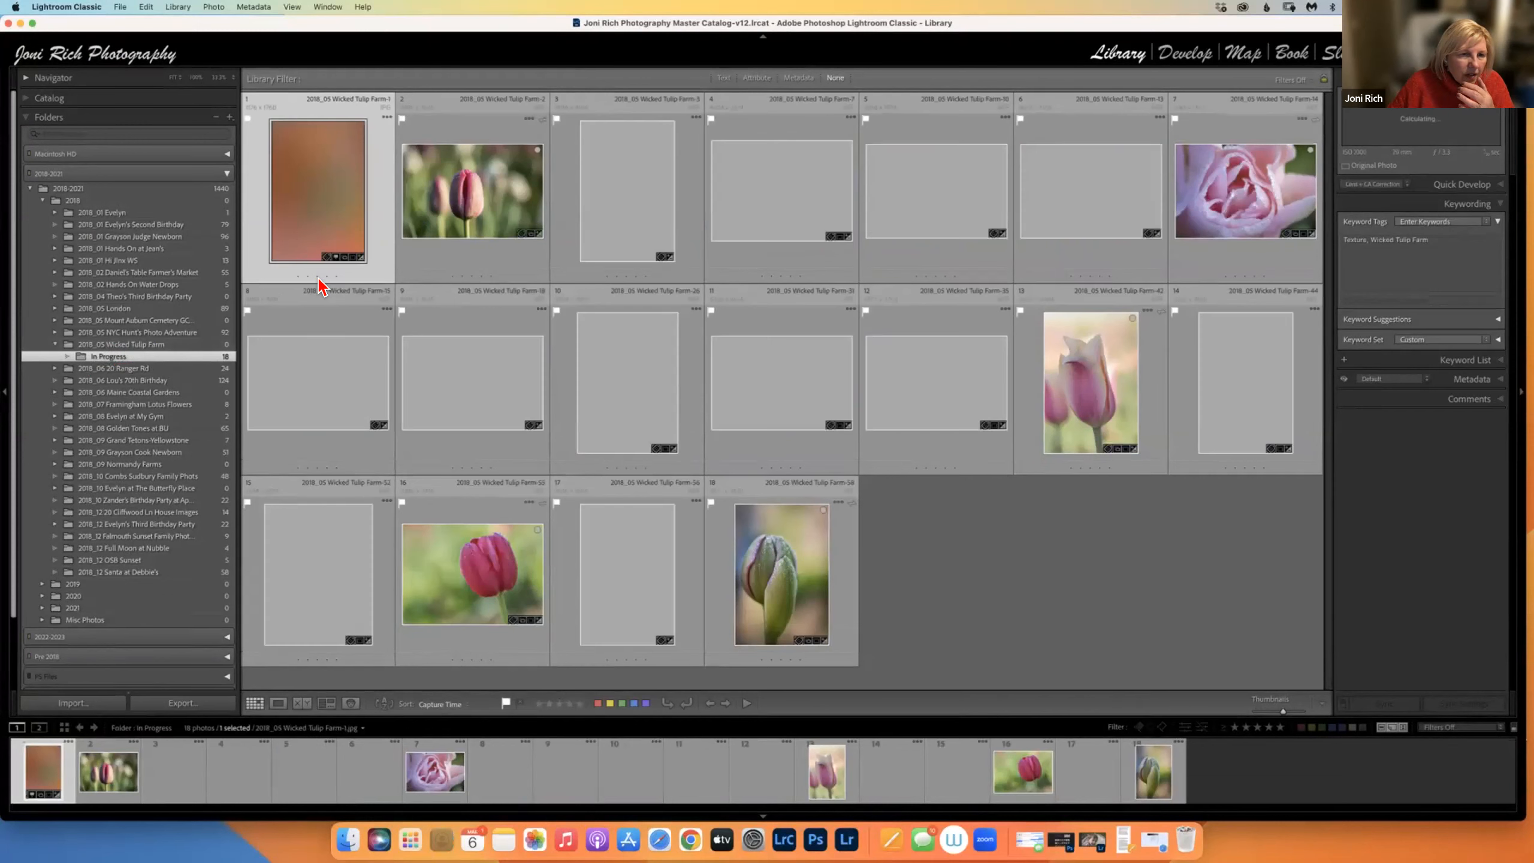
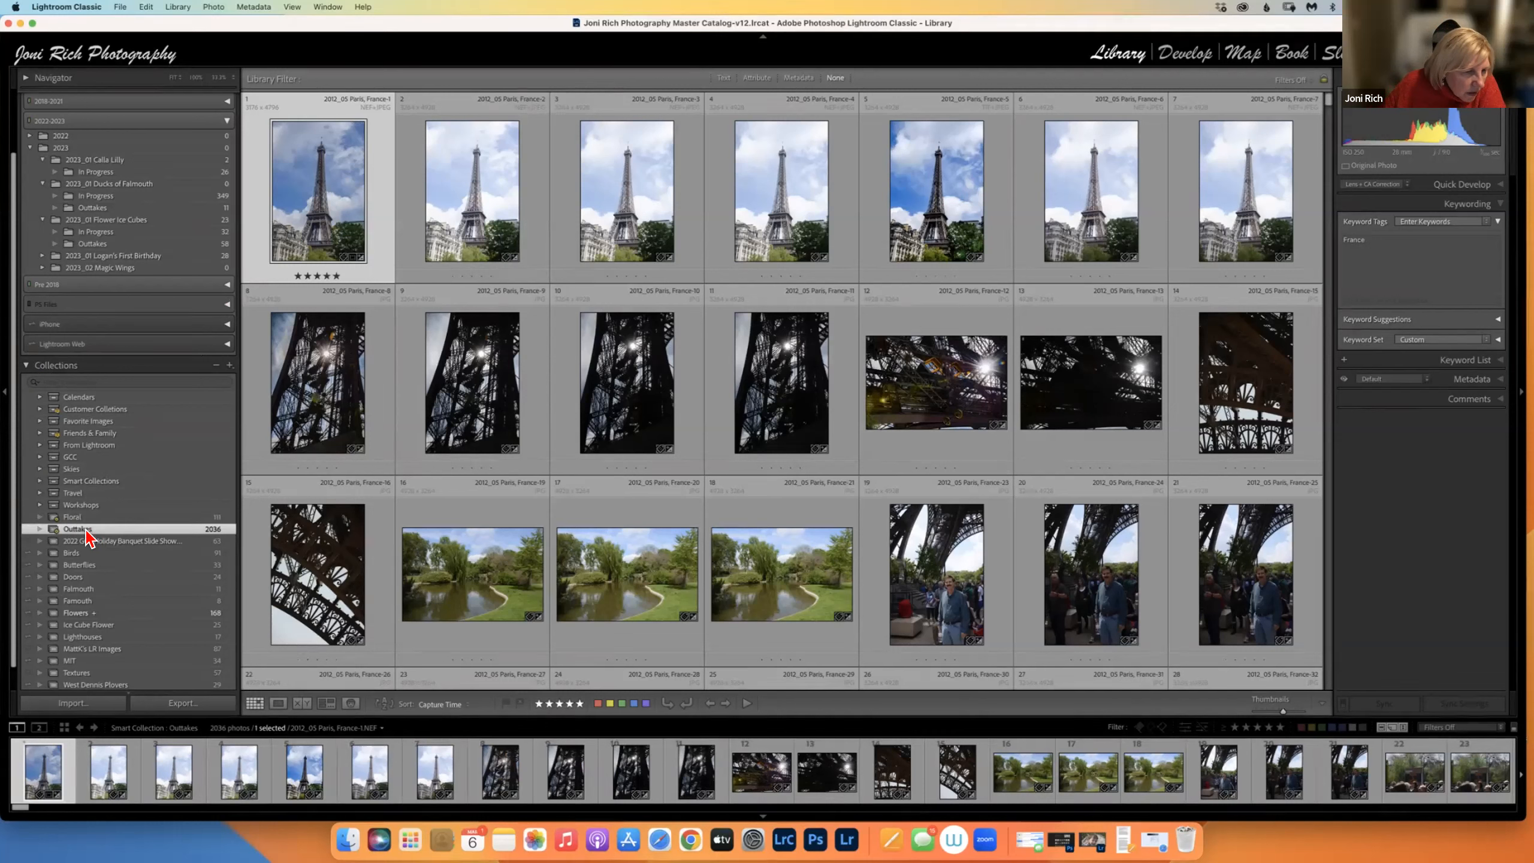
Turn on Solo Mode for the side panels and show the Flowers collection's 168 photos.
{"action": "right_click", "coordinate": [58, 365]}
{"action": "left_click", "coordinate": [81, 452]}
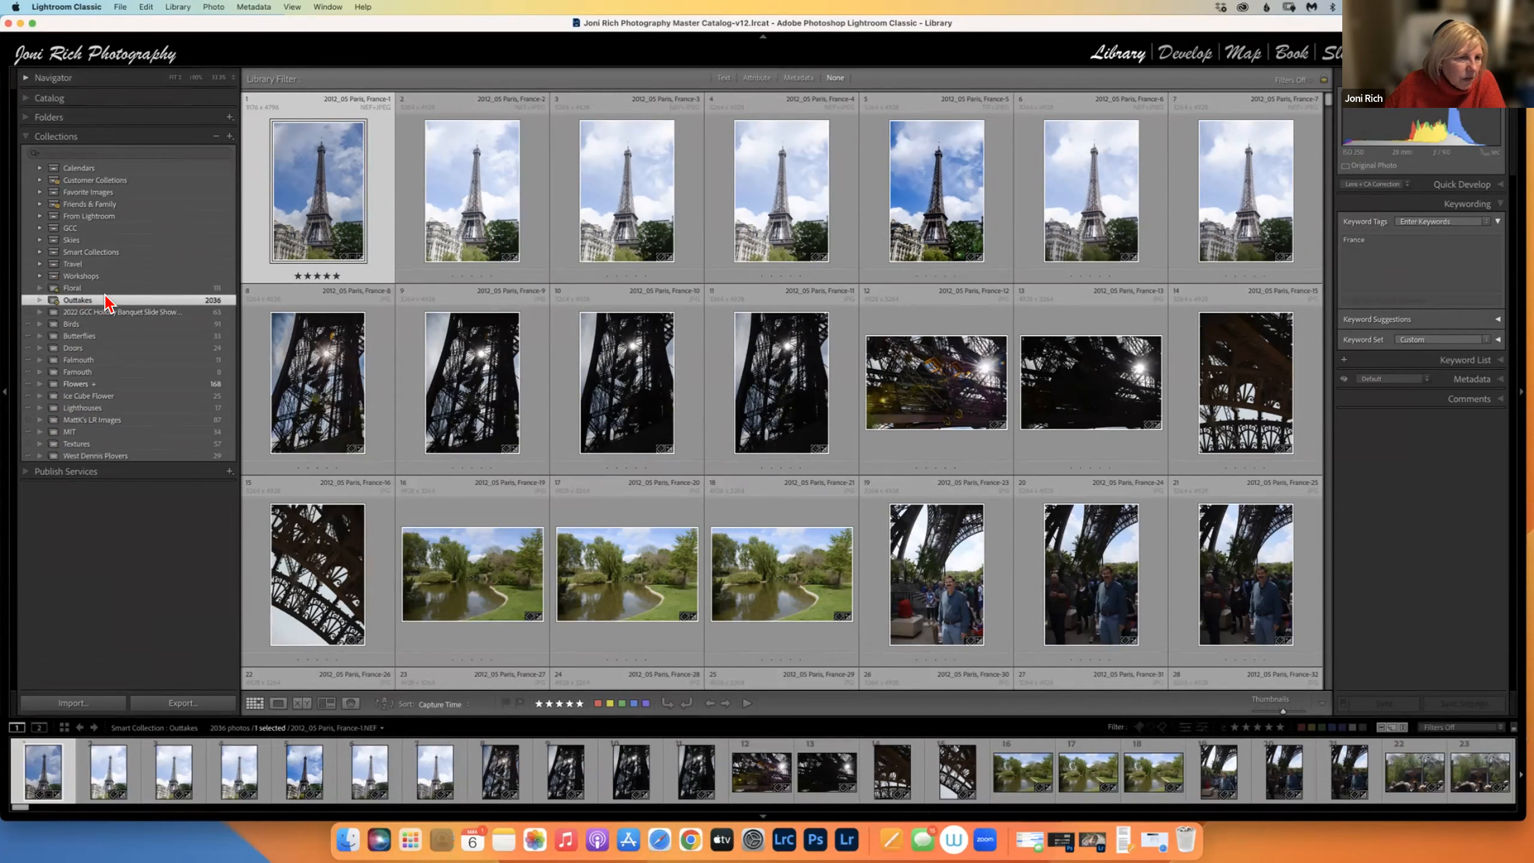
{"action": "left_click", "coordinate": [82, 385]}
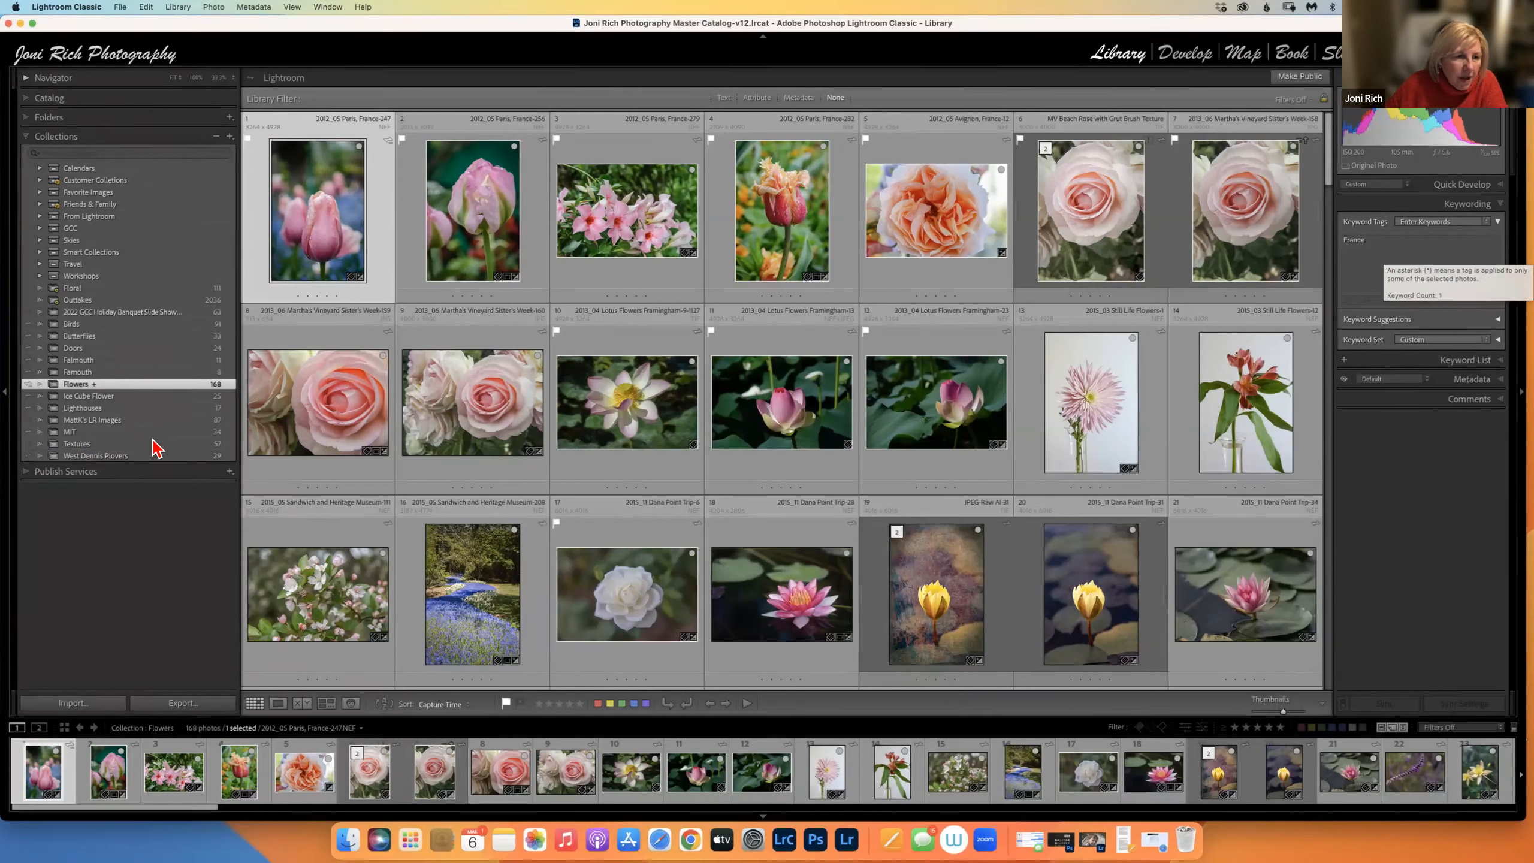
Expand the Skies set and view the 18 Puffy Clouds photos in the Blue Skies smart collection.
{"action": "left_click", "coordinate": [41, 239]}
{"action": "left_click", "coordinate": [91, 251]}
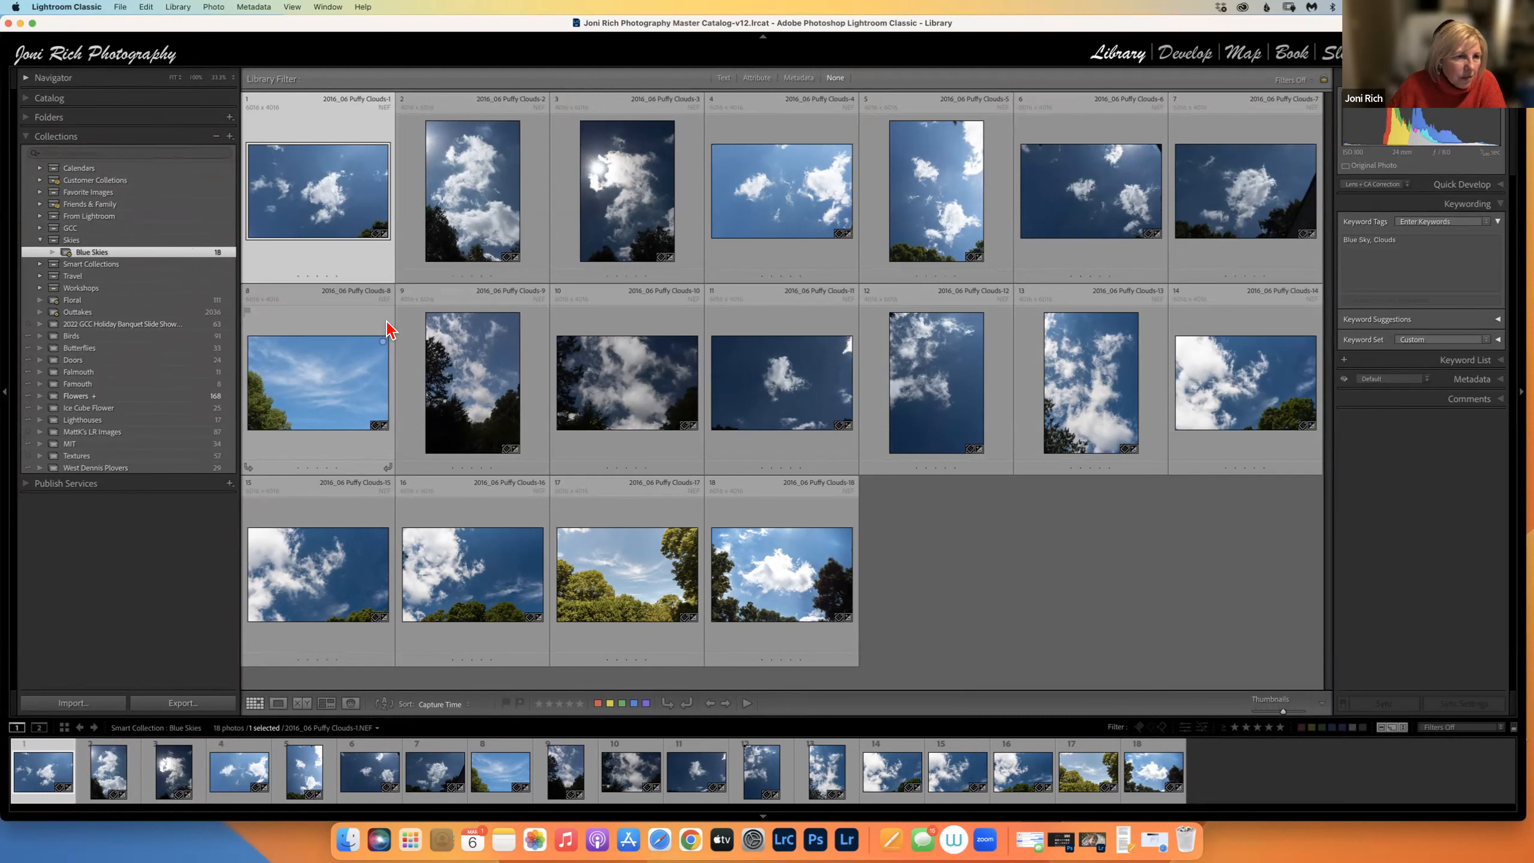
Expand the GCC set and display all its photos, starting with the lotus flower and full moon.
{"action": "left_click", "coordinate": [40, 228]}
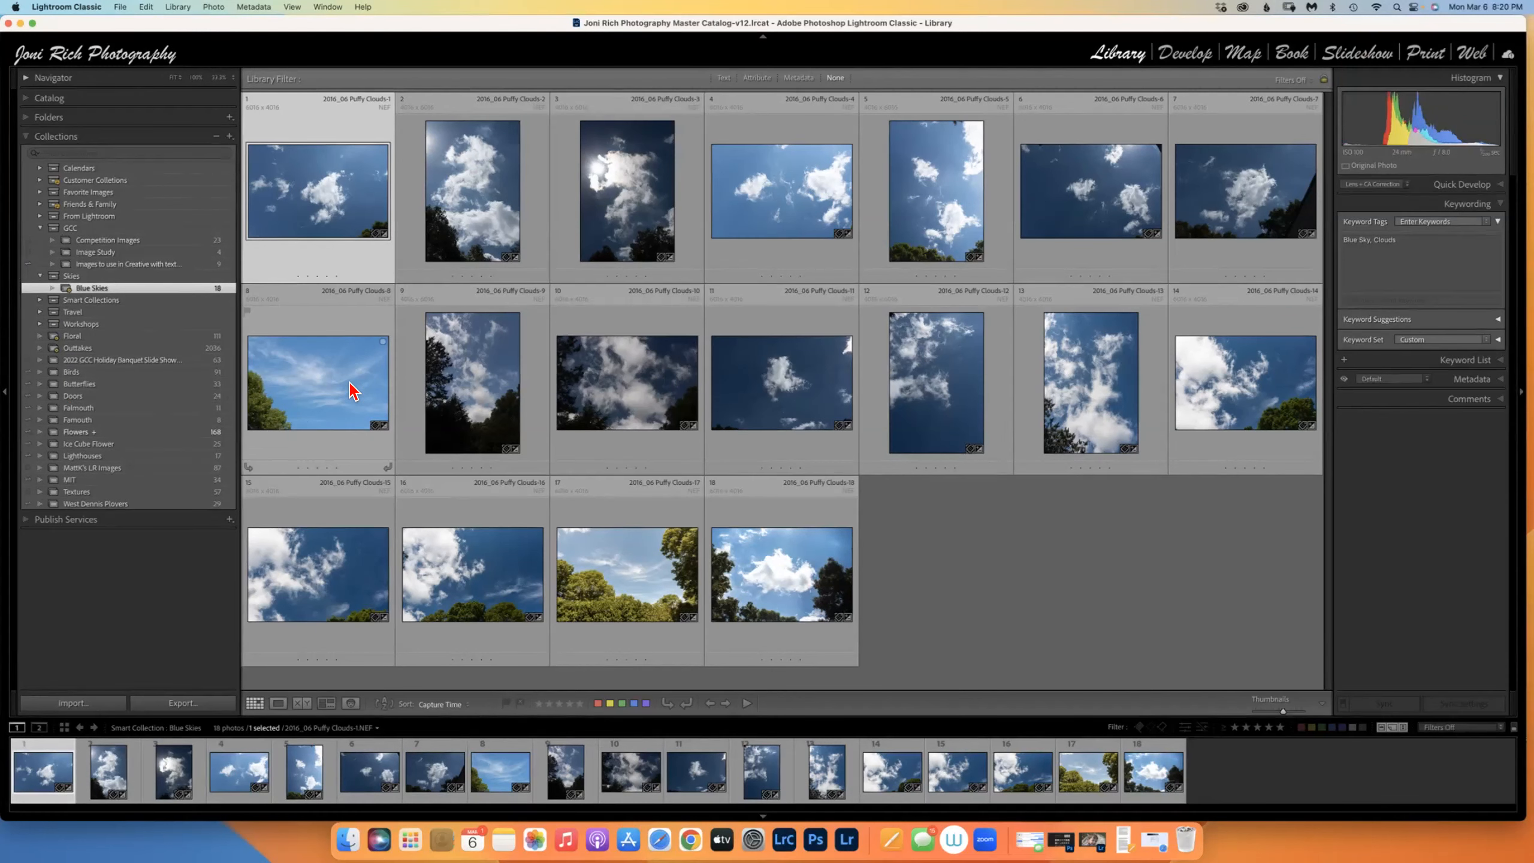
{"action": "left_click", "coordinate": [36, 228]}
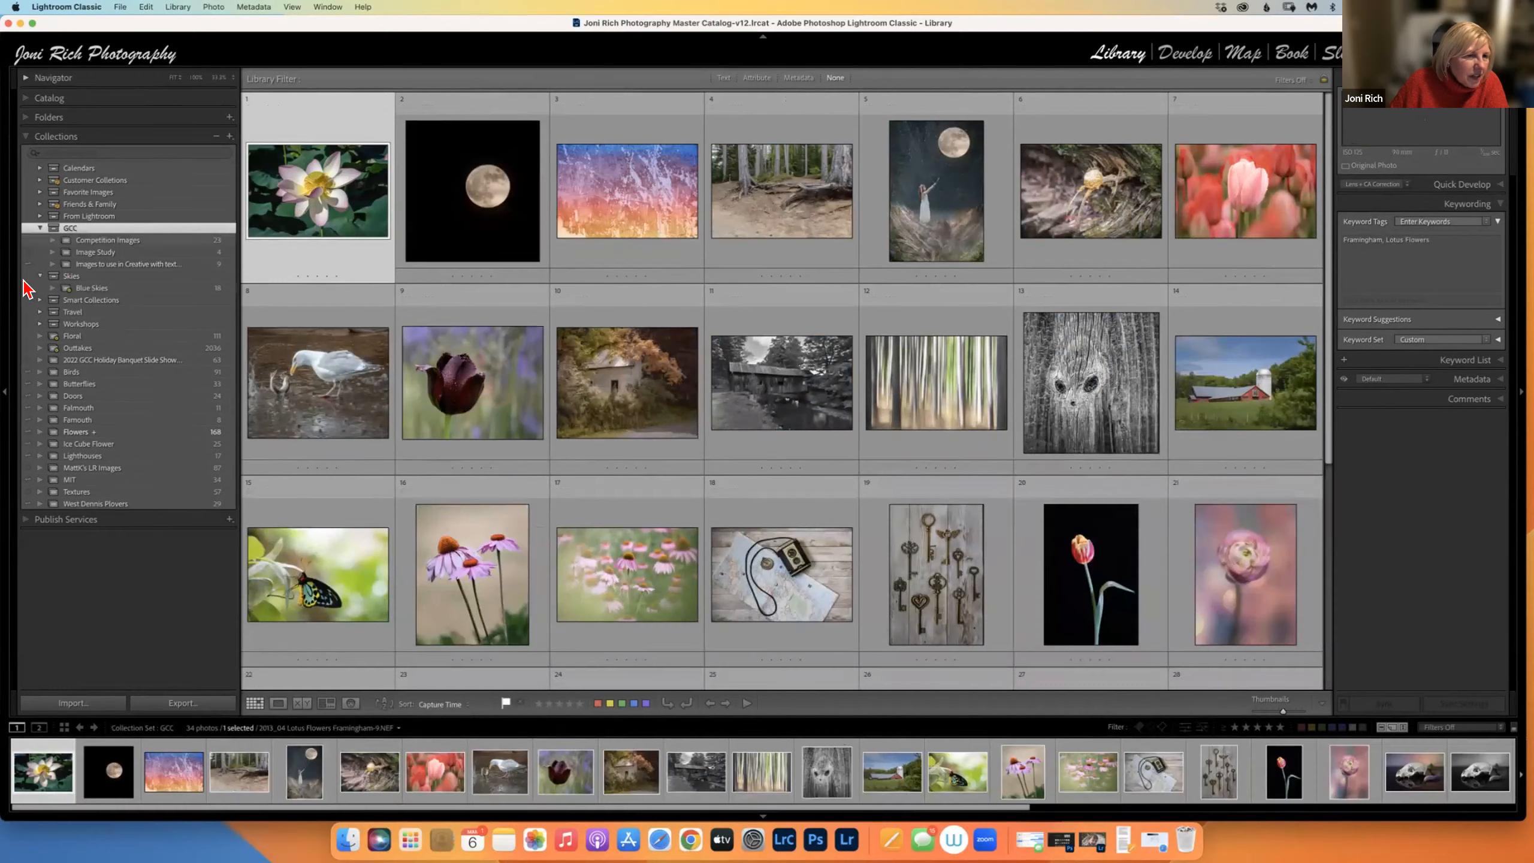
Expand the Travel, New York and Italy sets, then check cloud sync showing 35 photos syncing.
{"action": "left_click", "coordinate": [40, 312]}
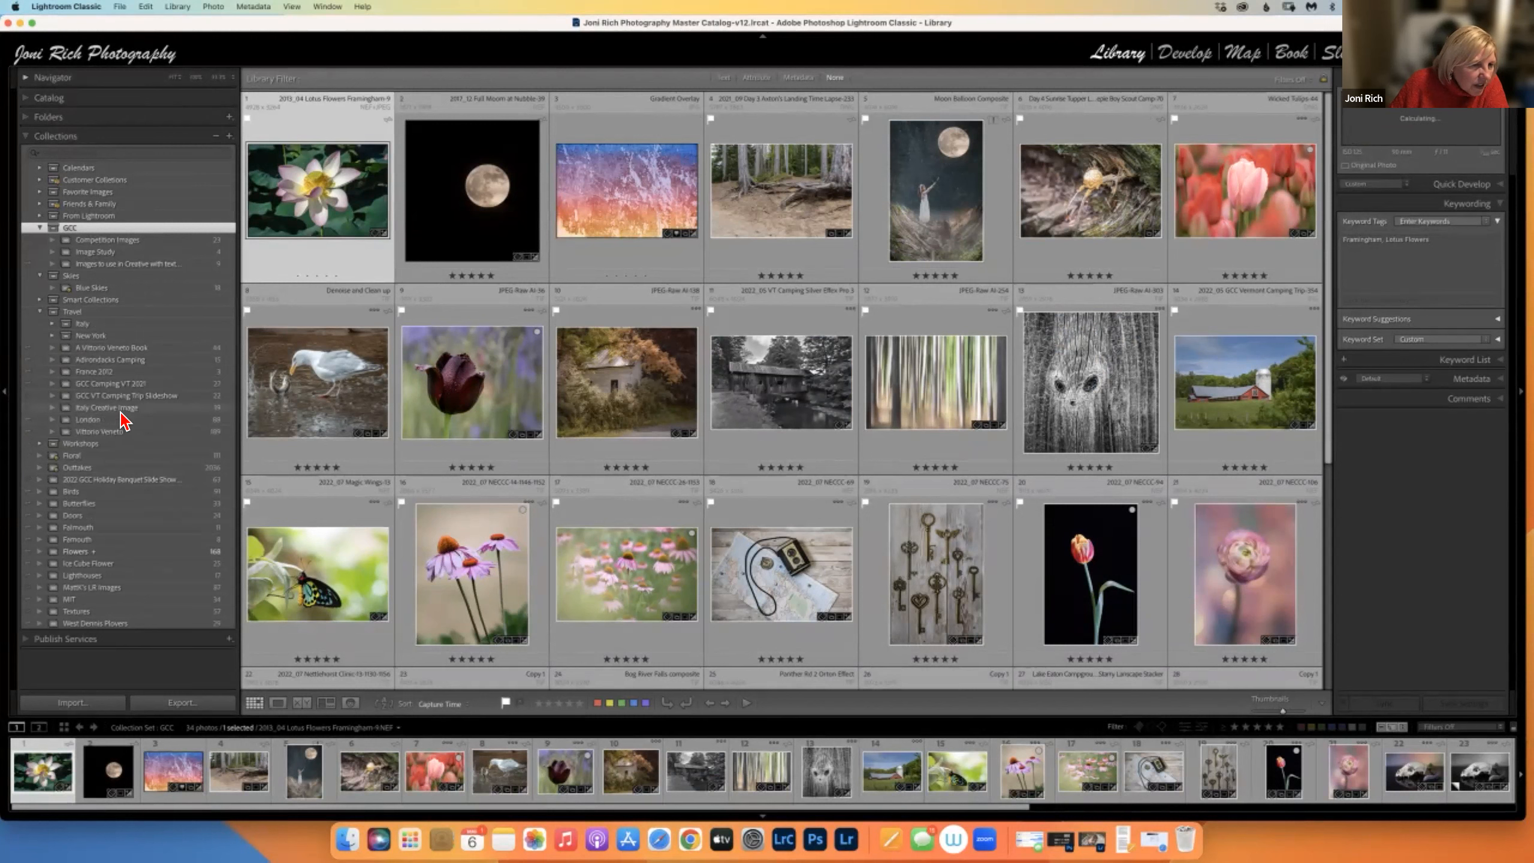
{"action": "left_click", "coordinate": [54, 337]}
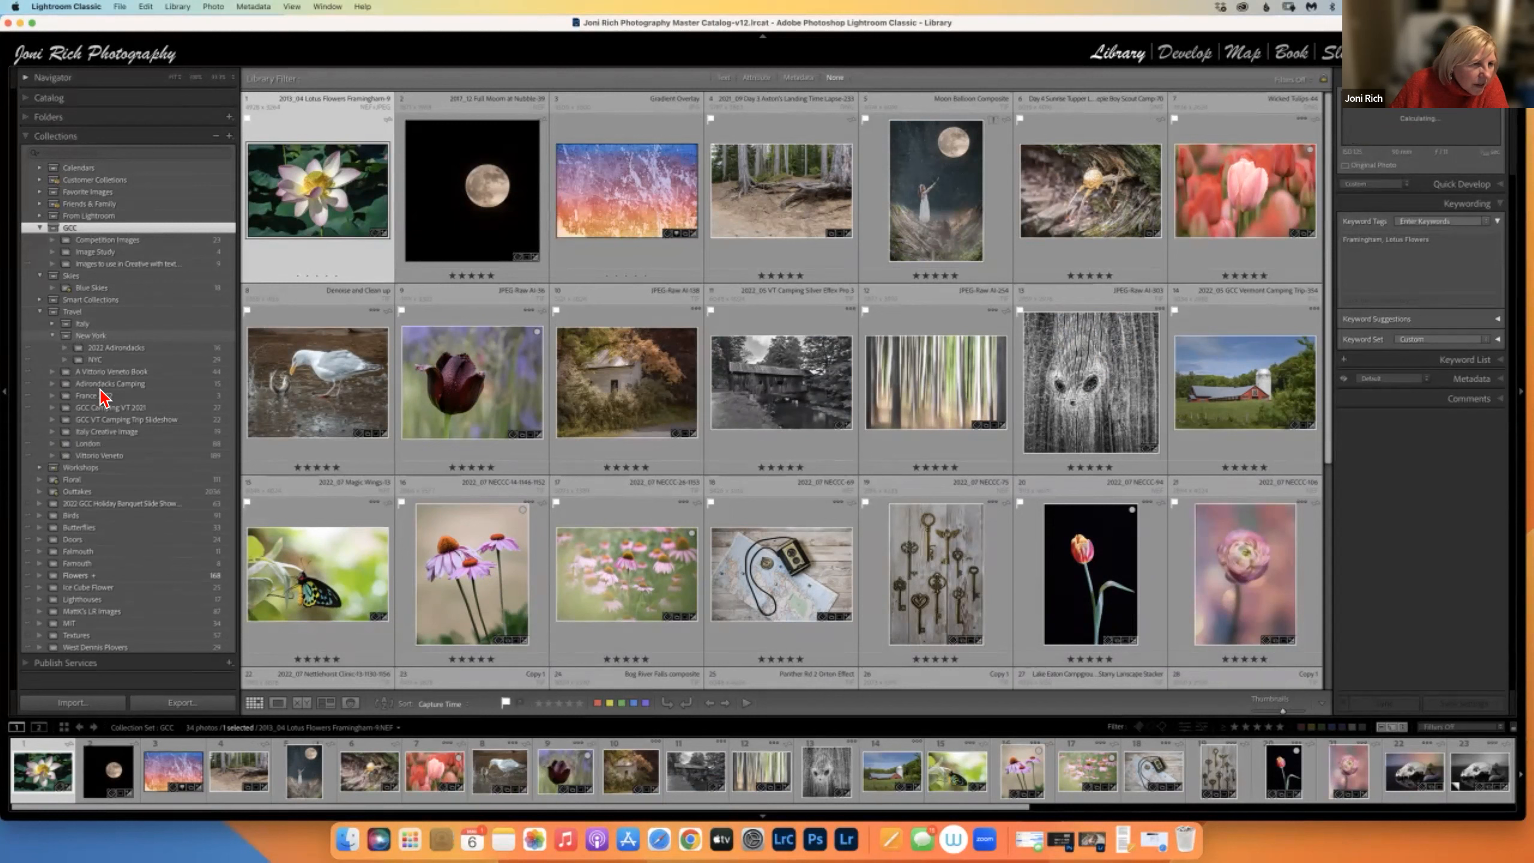
{"action": "left_click", "coordinate": [52, 325]}
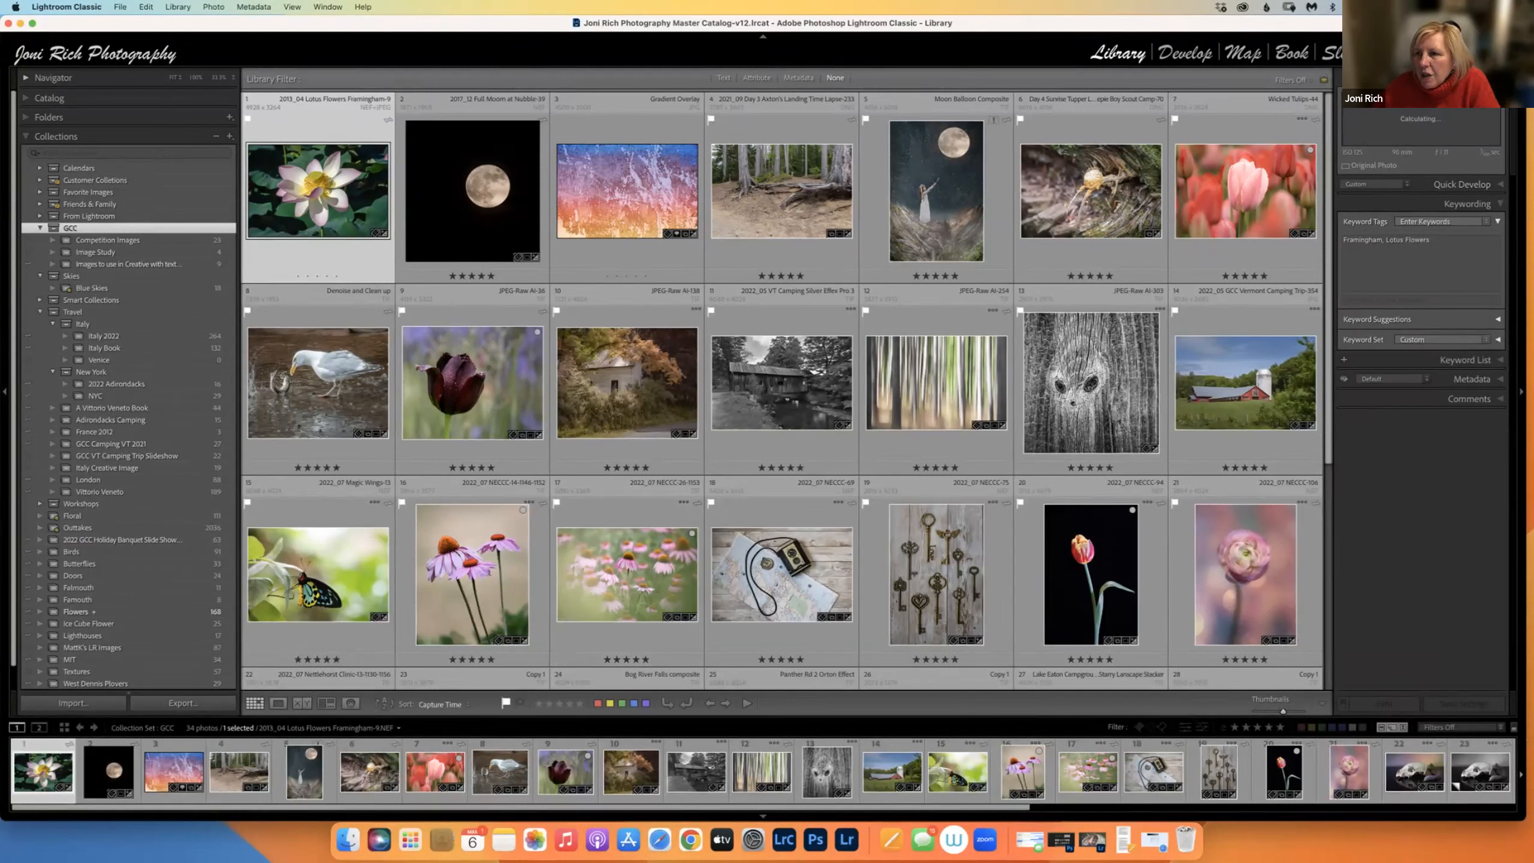
{"action": "left_click", "coordinate": [1505, 54]}
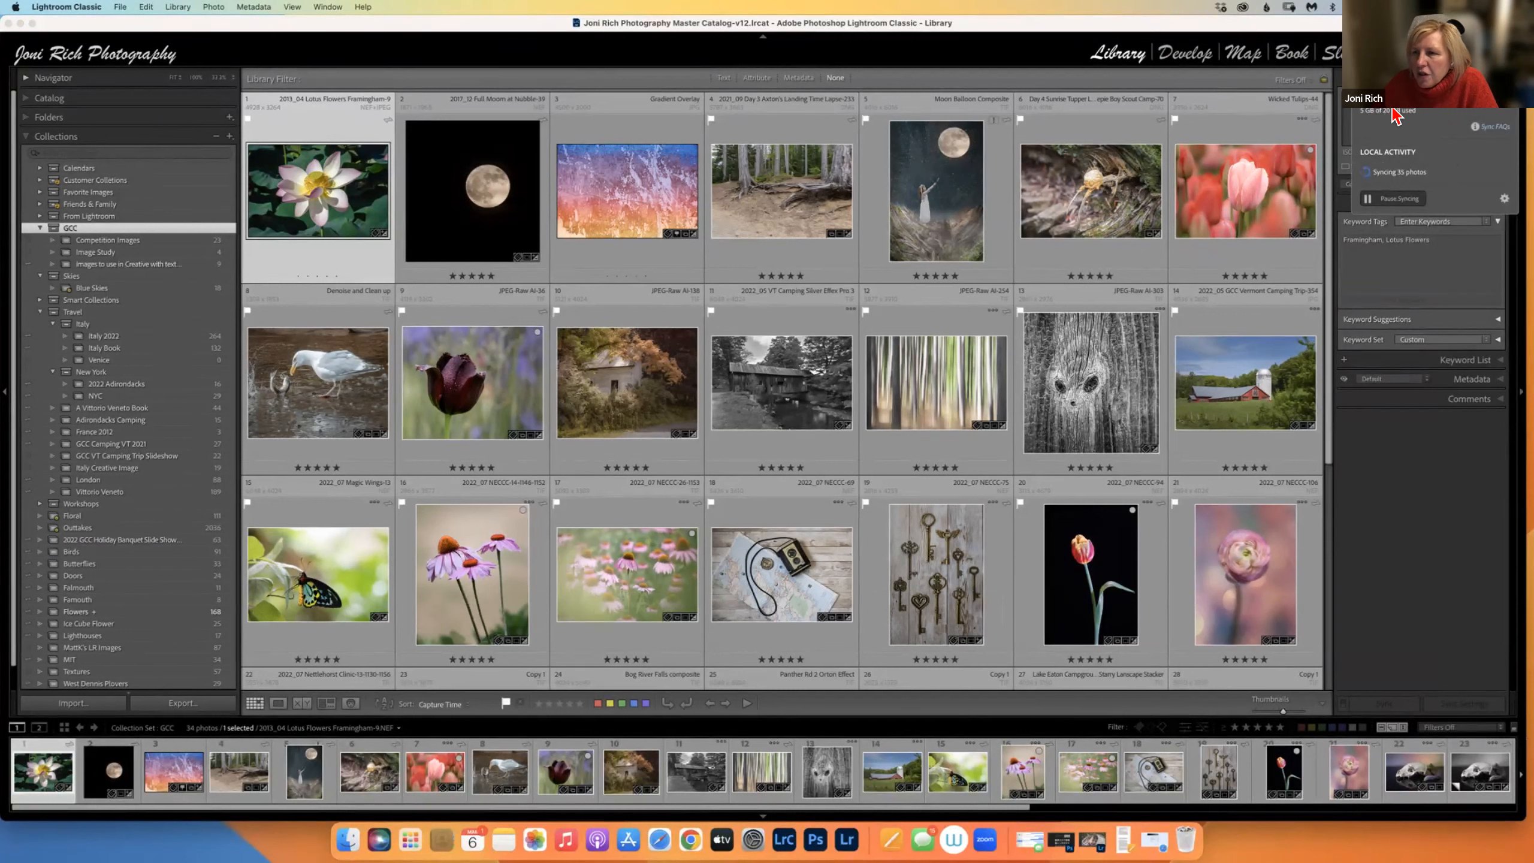
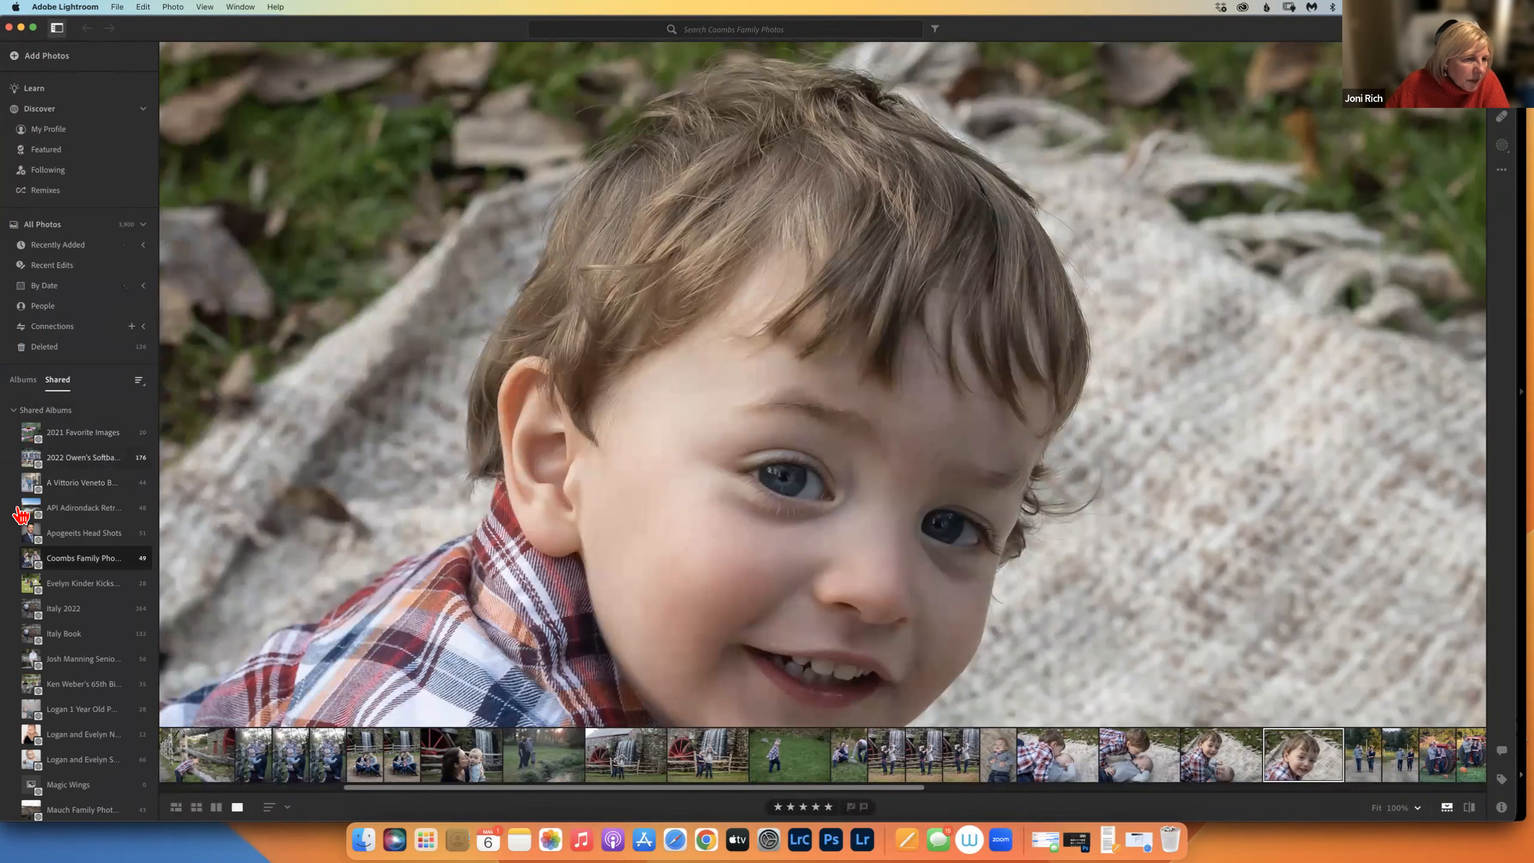
Switch from shared albums to your own Albums list and scroll down through it.
{"action": "left_click", "coordinate": [22, 379]}
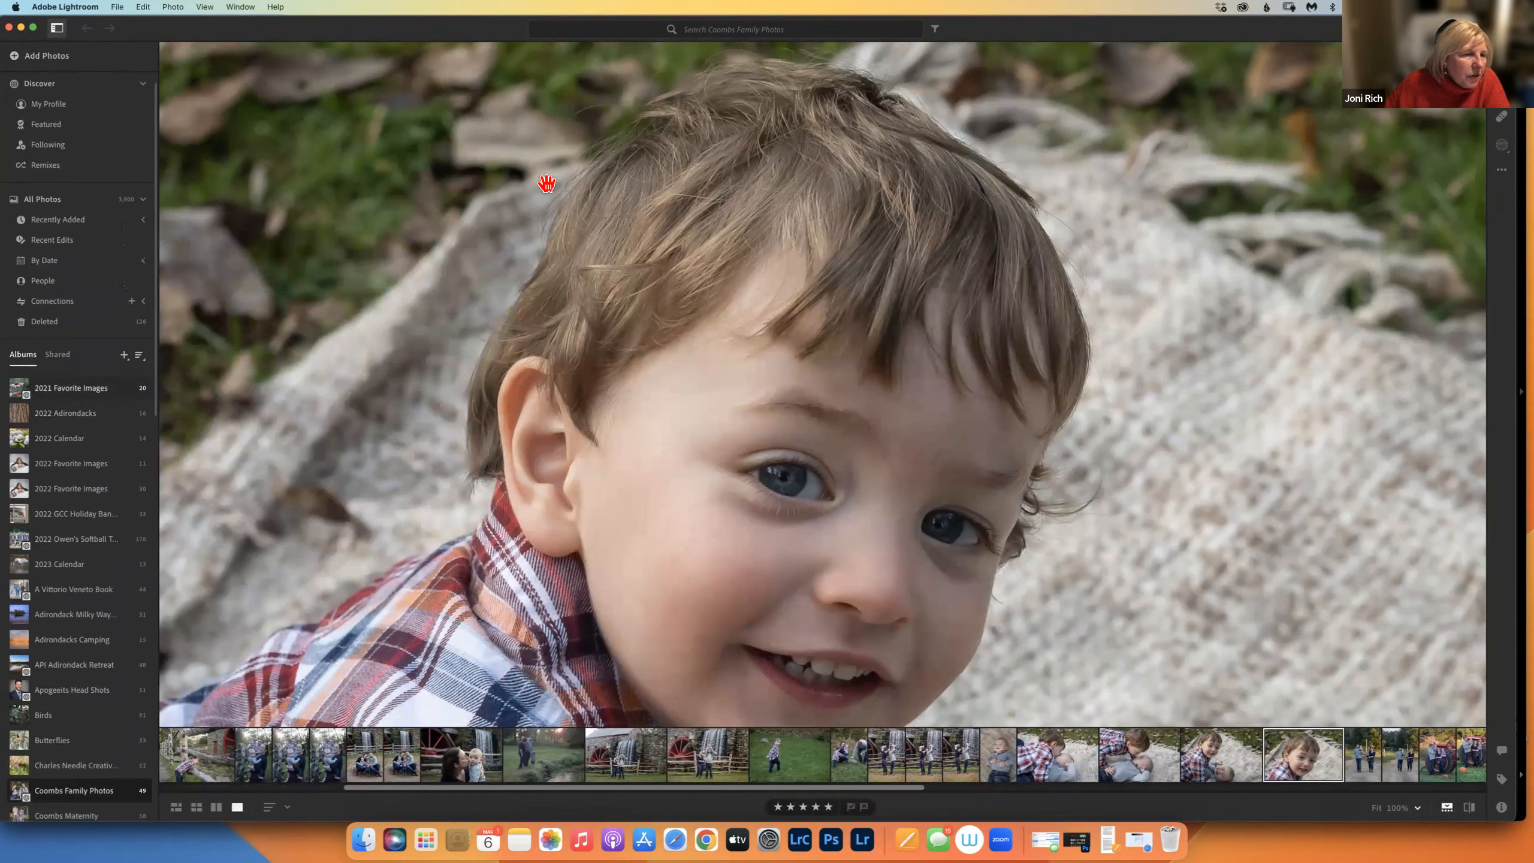
{"action": "scroll", "coordinate": [93, 377], "scroll_direction": "down", "scroll_amount": 3}
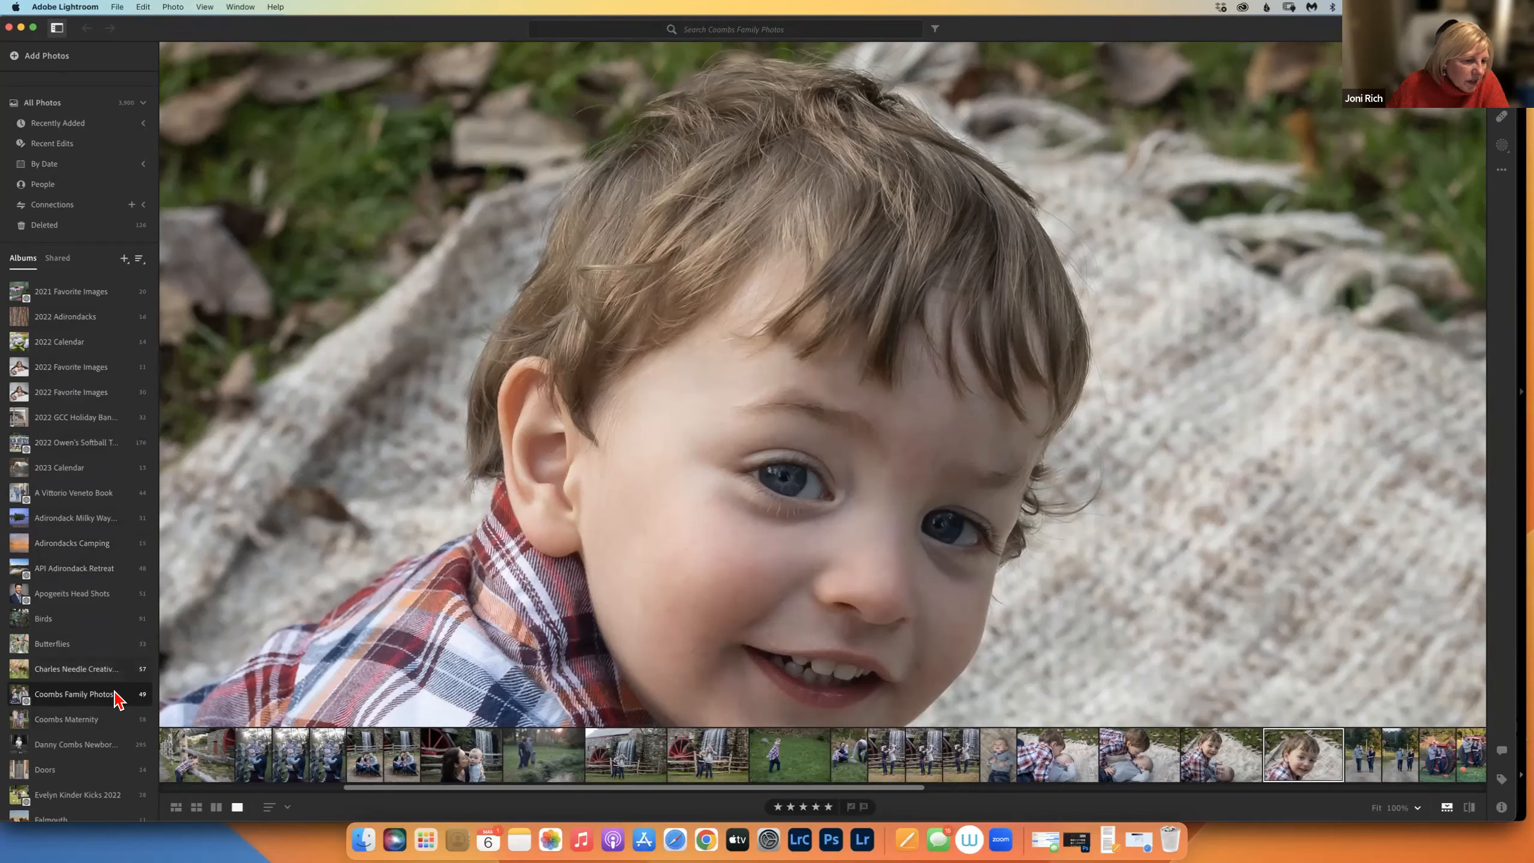
{"action": "scroll", "coordinate": [143, 543], "scroll_direction": "down", "scroll_amount": 12}
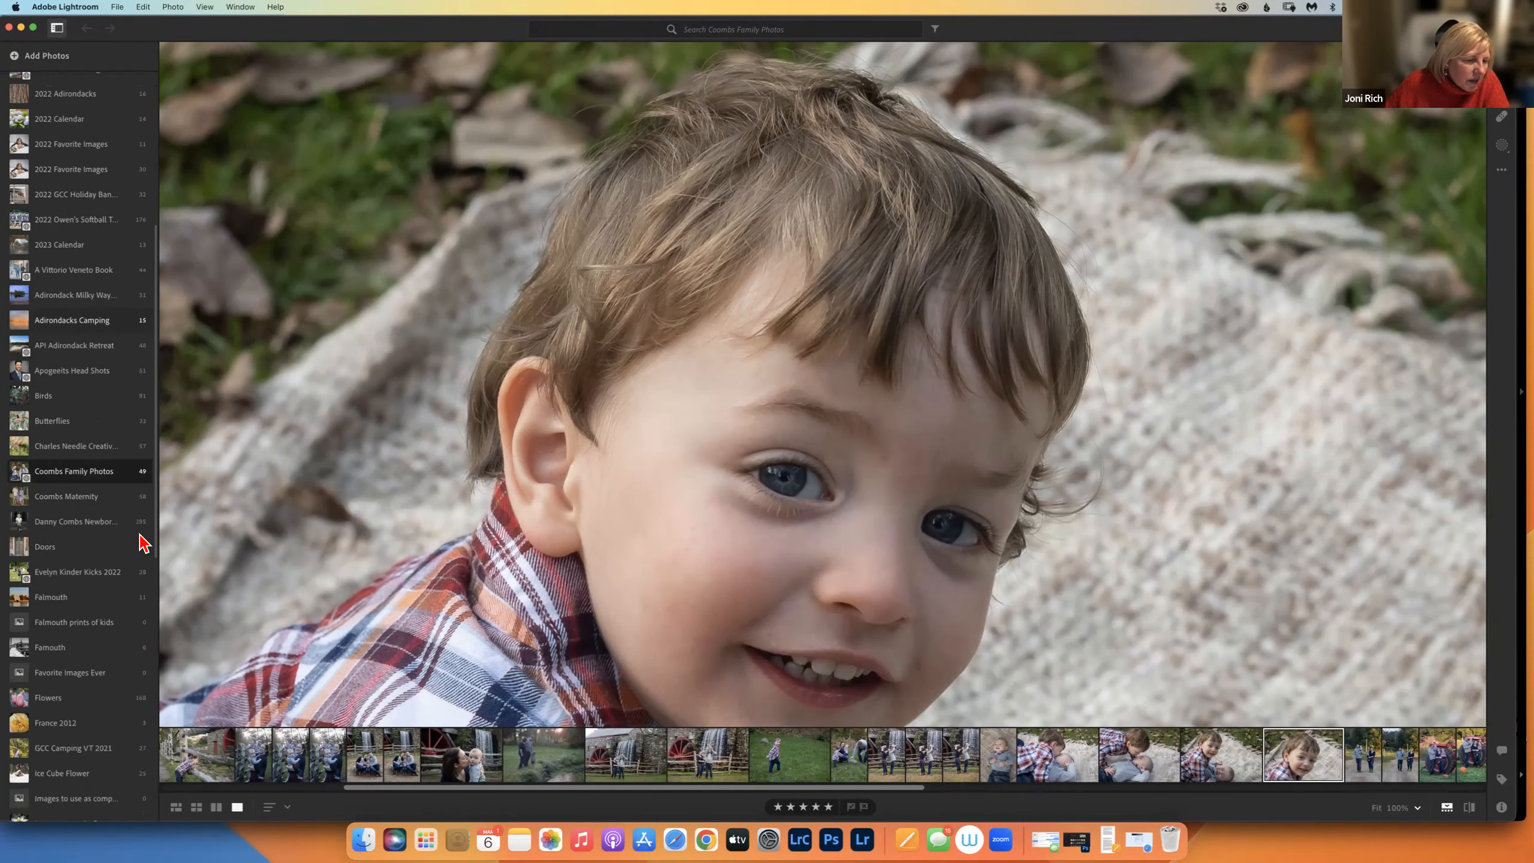
{"action": "scroll", "coordinate": [143, 543], "scroll_direction": "down", "scroll_amount": 1}
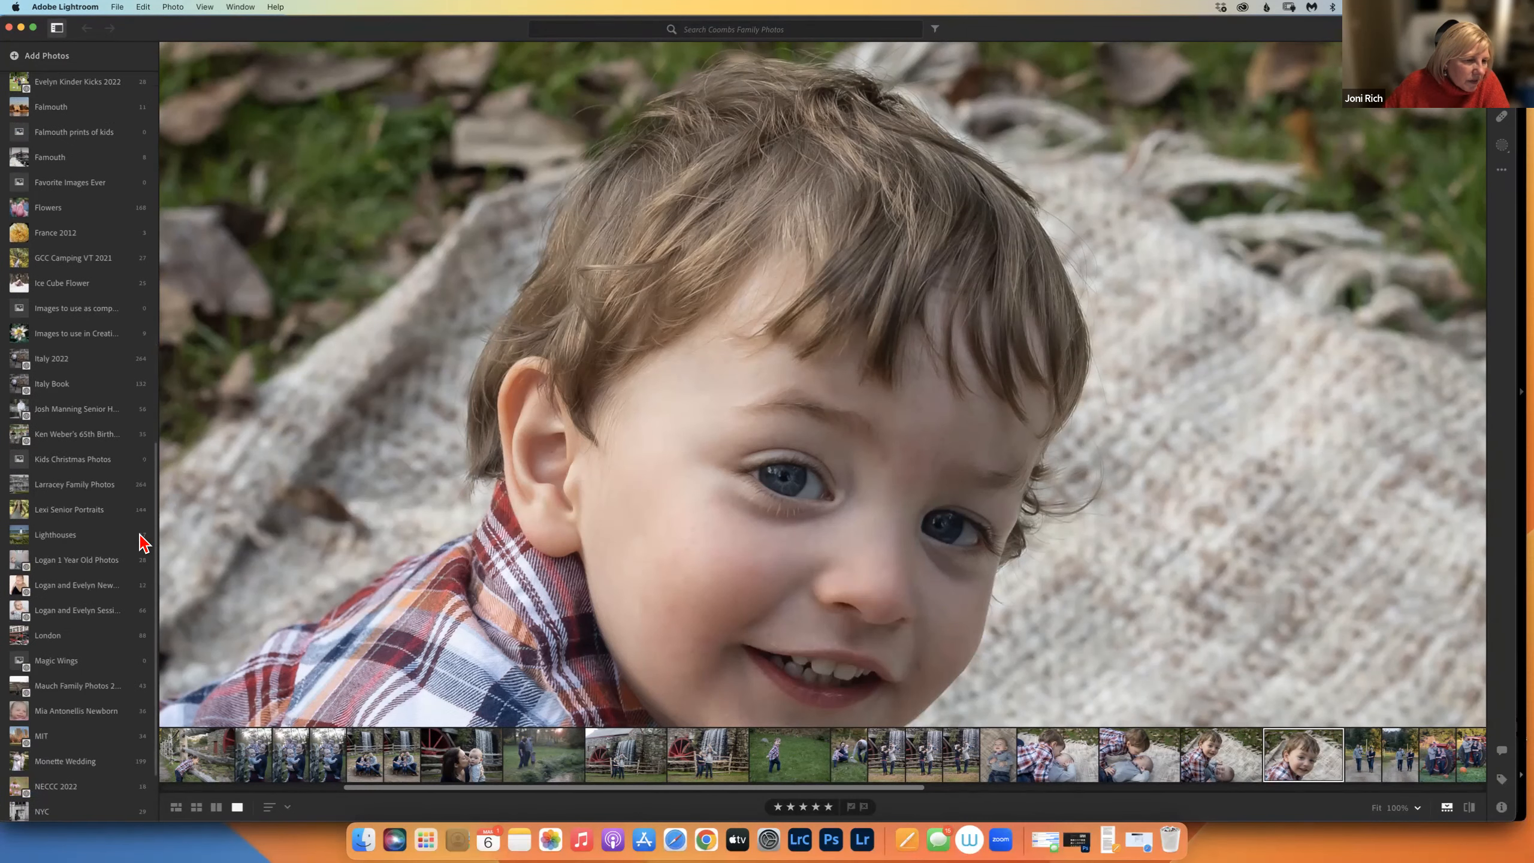
In Lightroom Classic, collapse Travel, expand Friends & Family and open the 65th birthday cookout collection.
{"action": "left_click", "coordinate": [800, 840]}
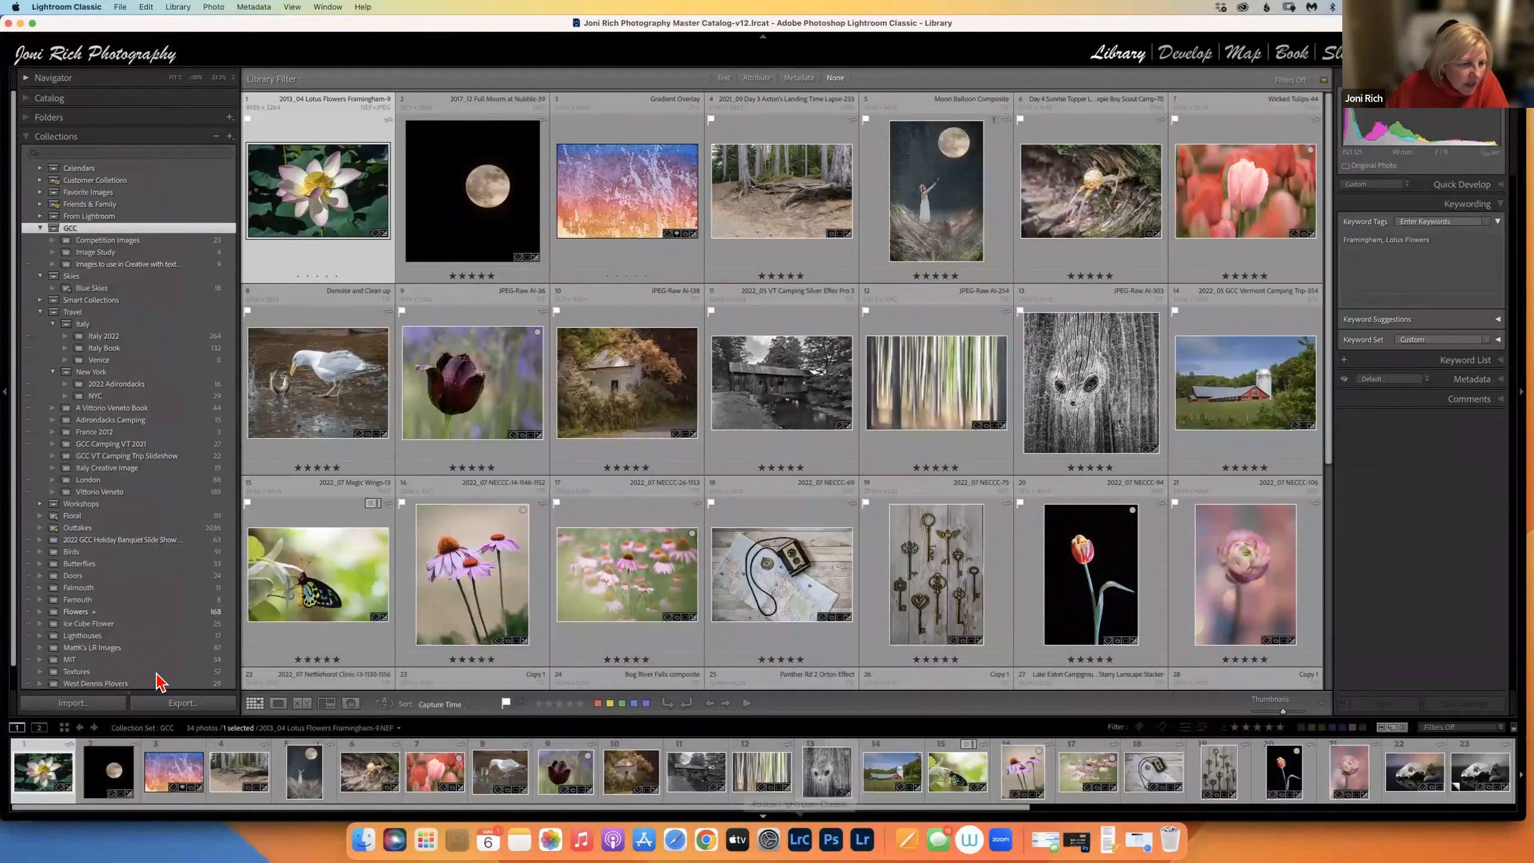
{"action": "left_click", "coordinate": [41, 312]}
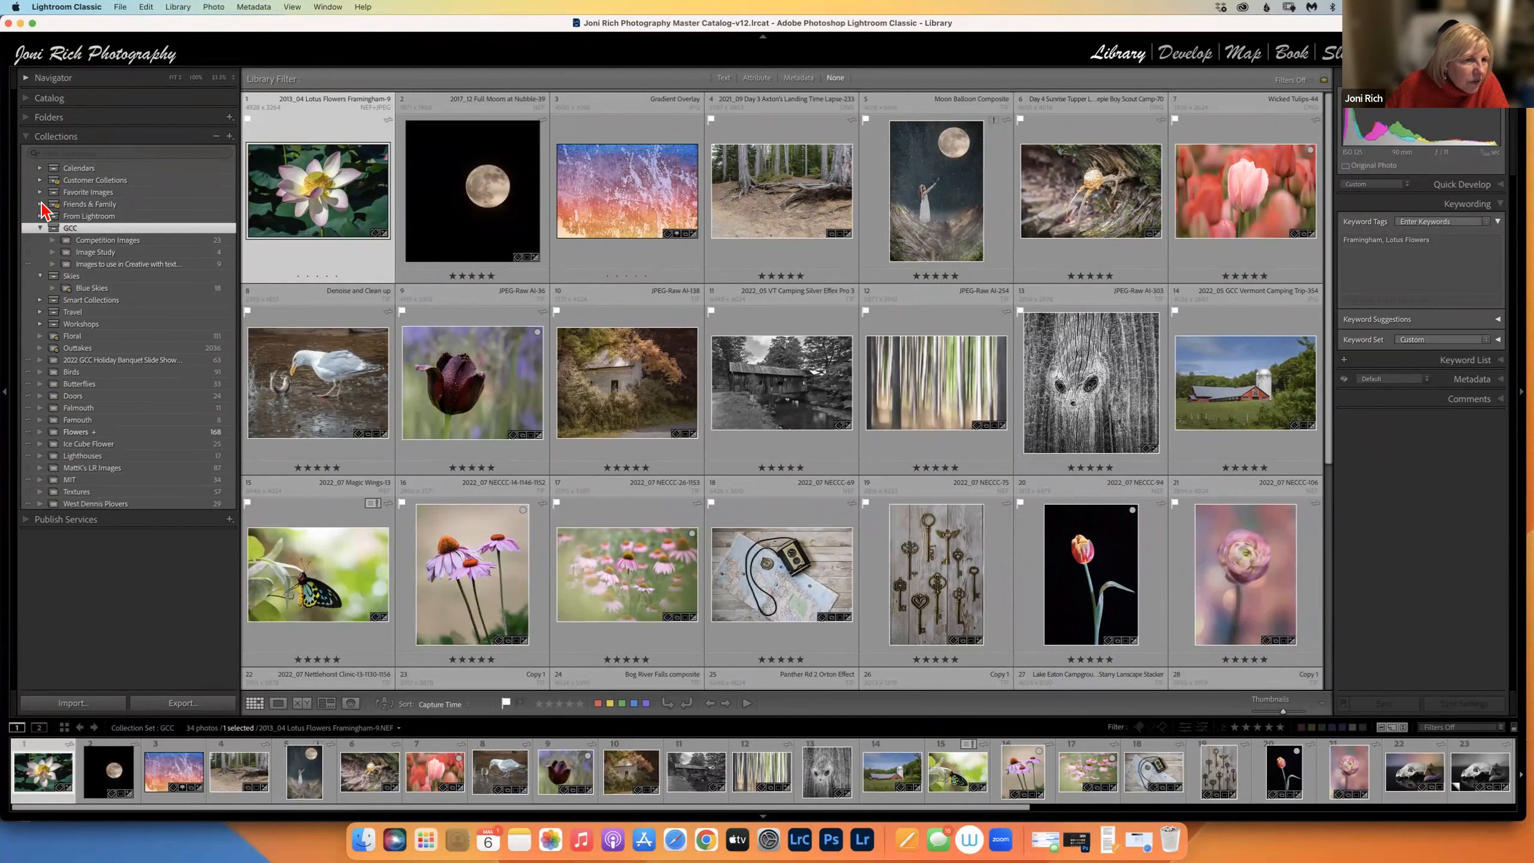
{"action": "left_click", "coordinate": [39, 206]}
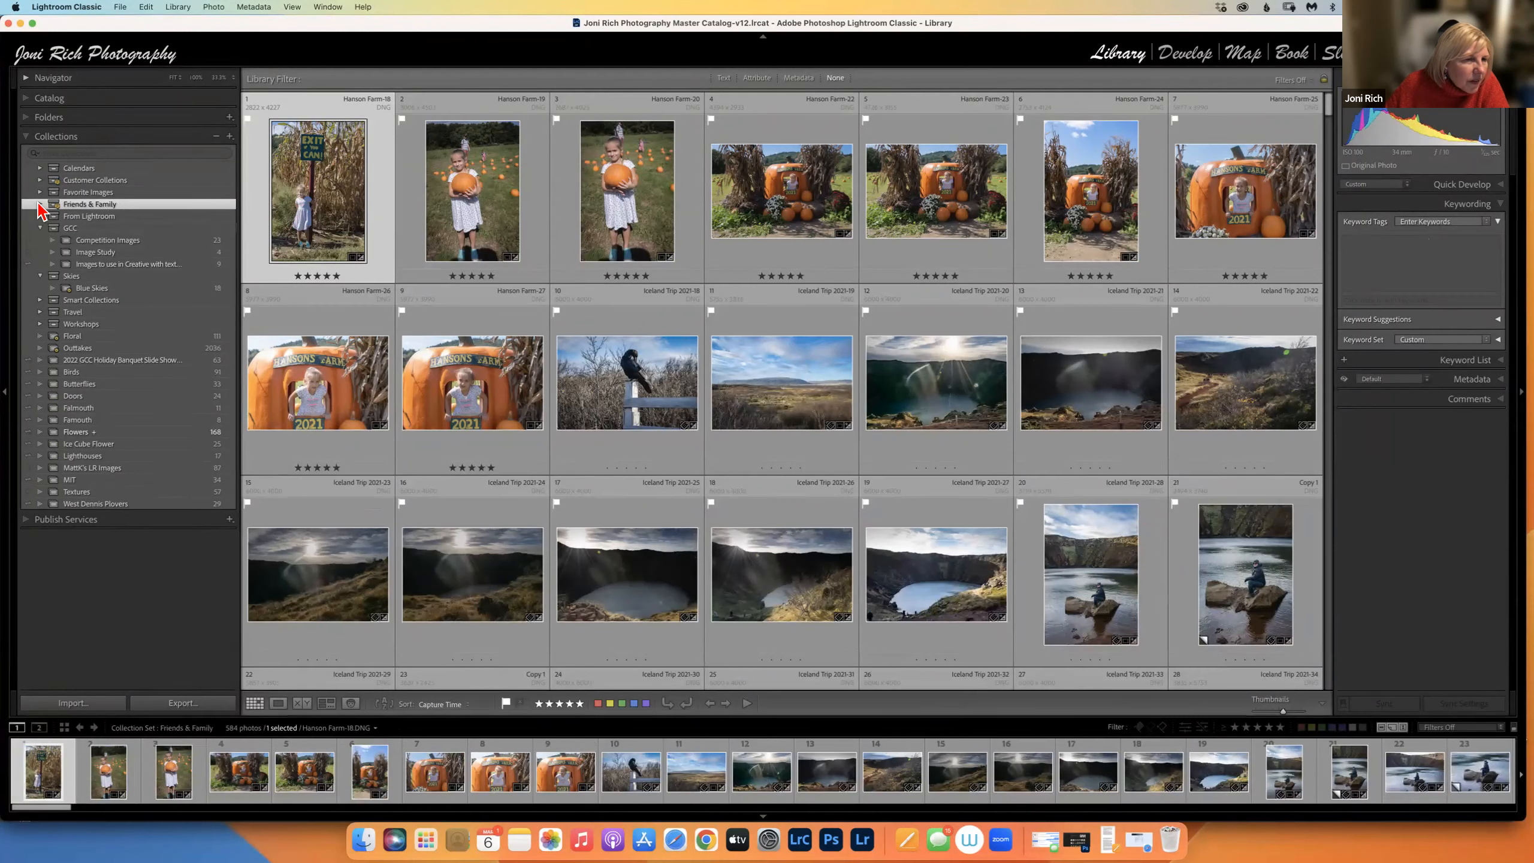
{"action": "left_click", "coordinate": [39, 204]}
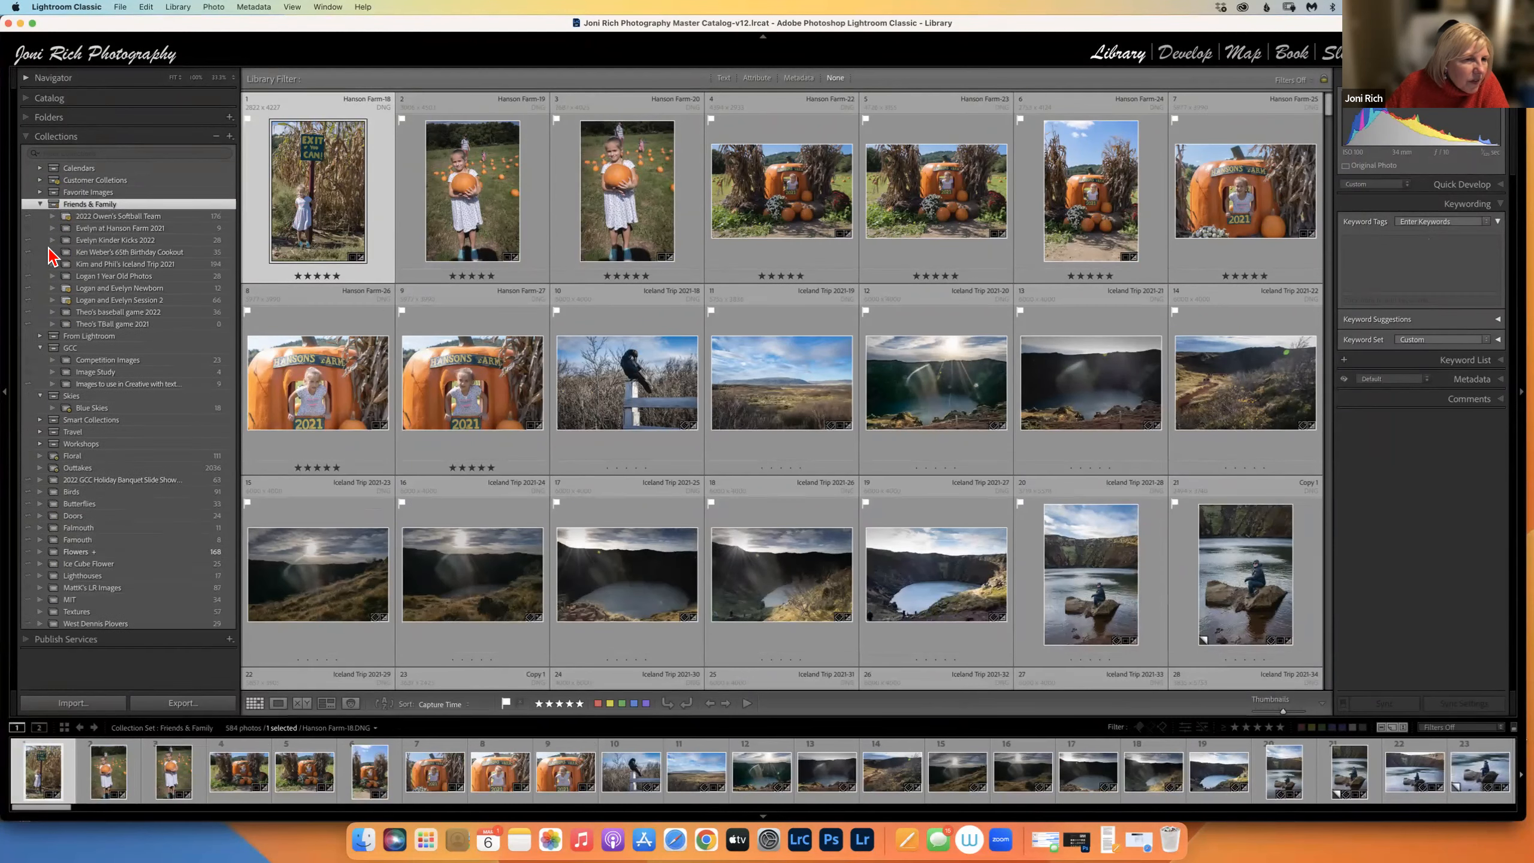
{"action": "left_click", "coordinate": [124, 252]}
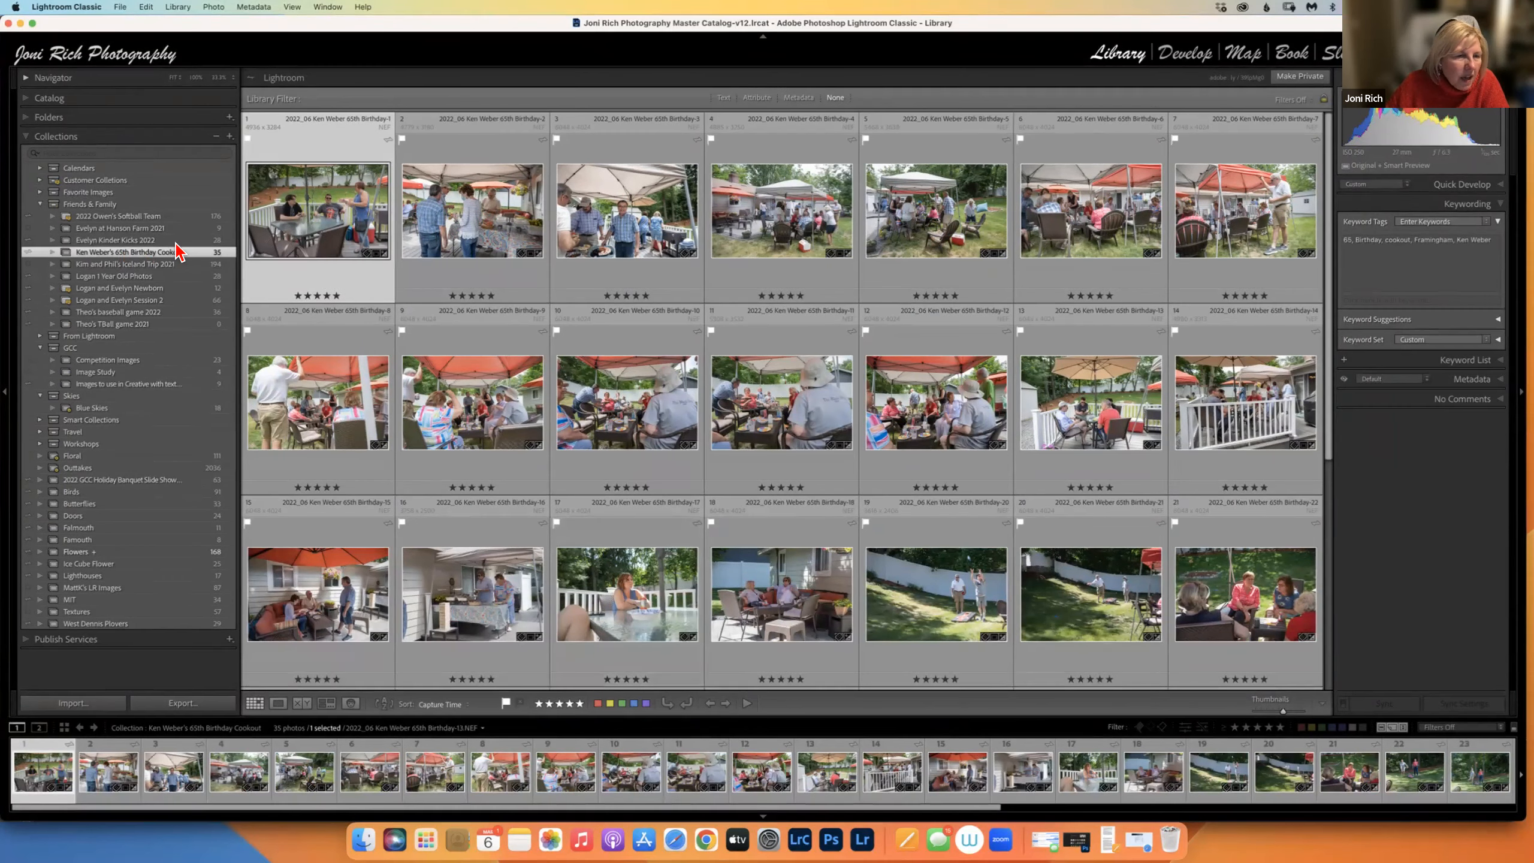
Open the collection's web gallery through Lightroom Links > View on Web.
{"action": "right_click", "coordinate": [172, 249]}
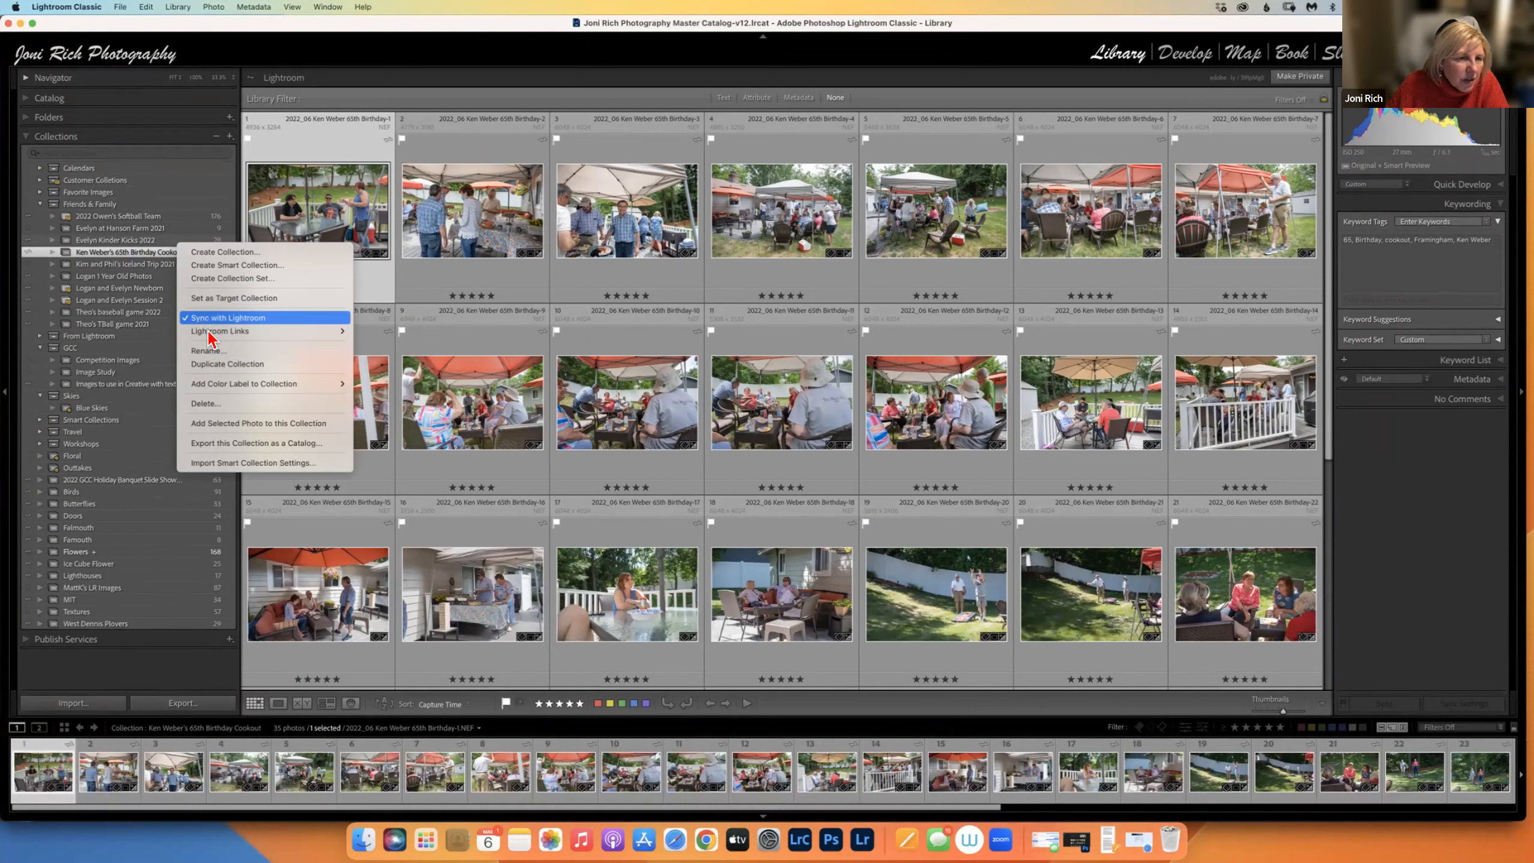
{"action": "mouse_move", "coordinate": [209, 338]}
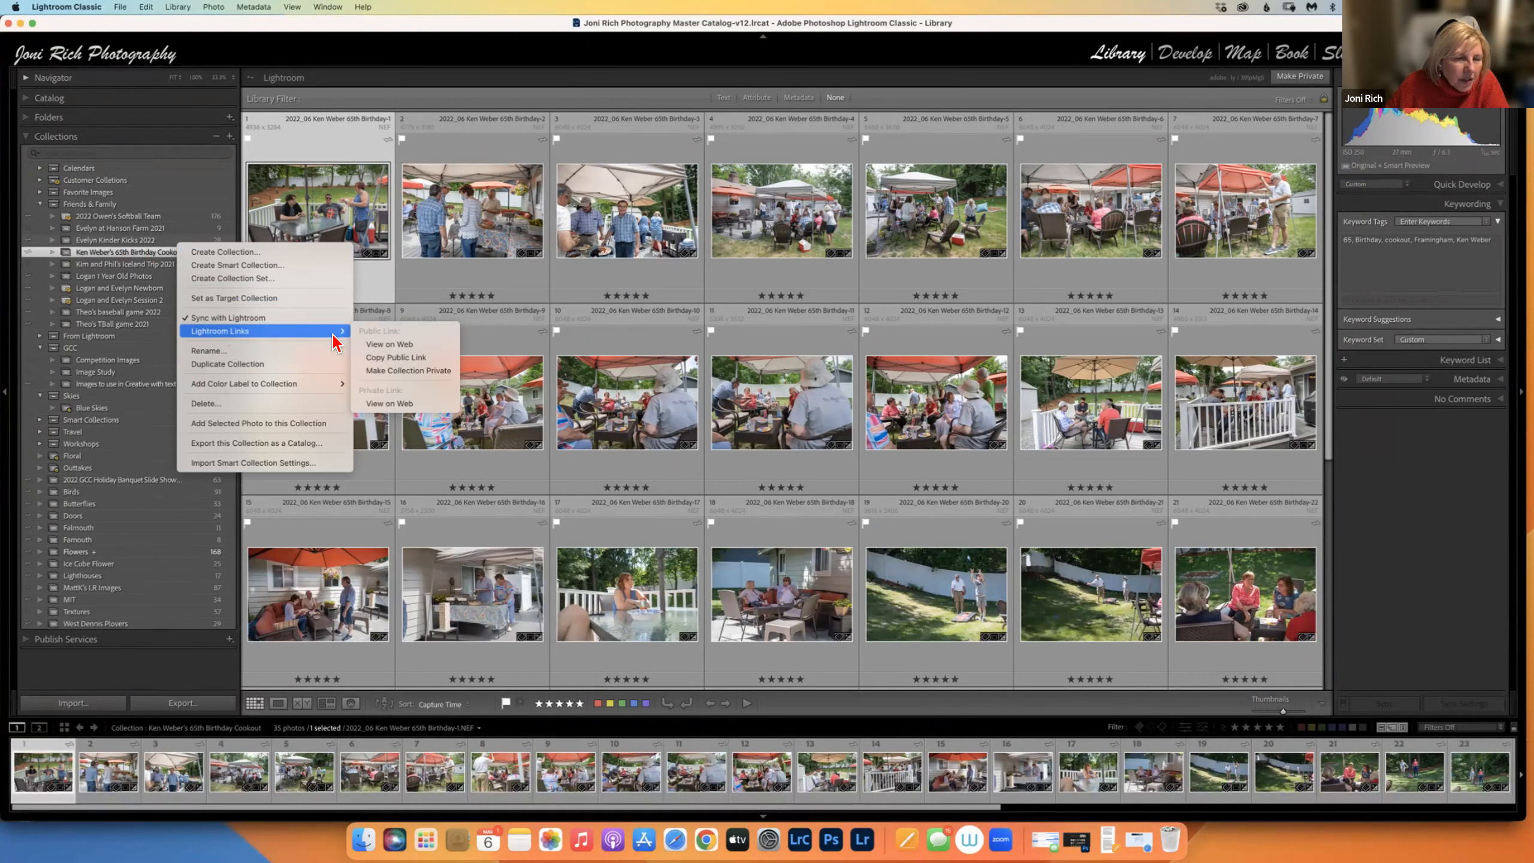
{"action": "left_click", "coordinate": [400, 344]}
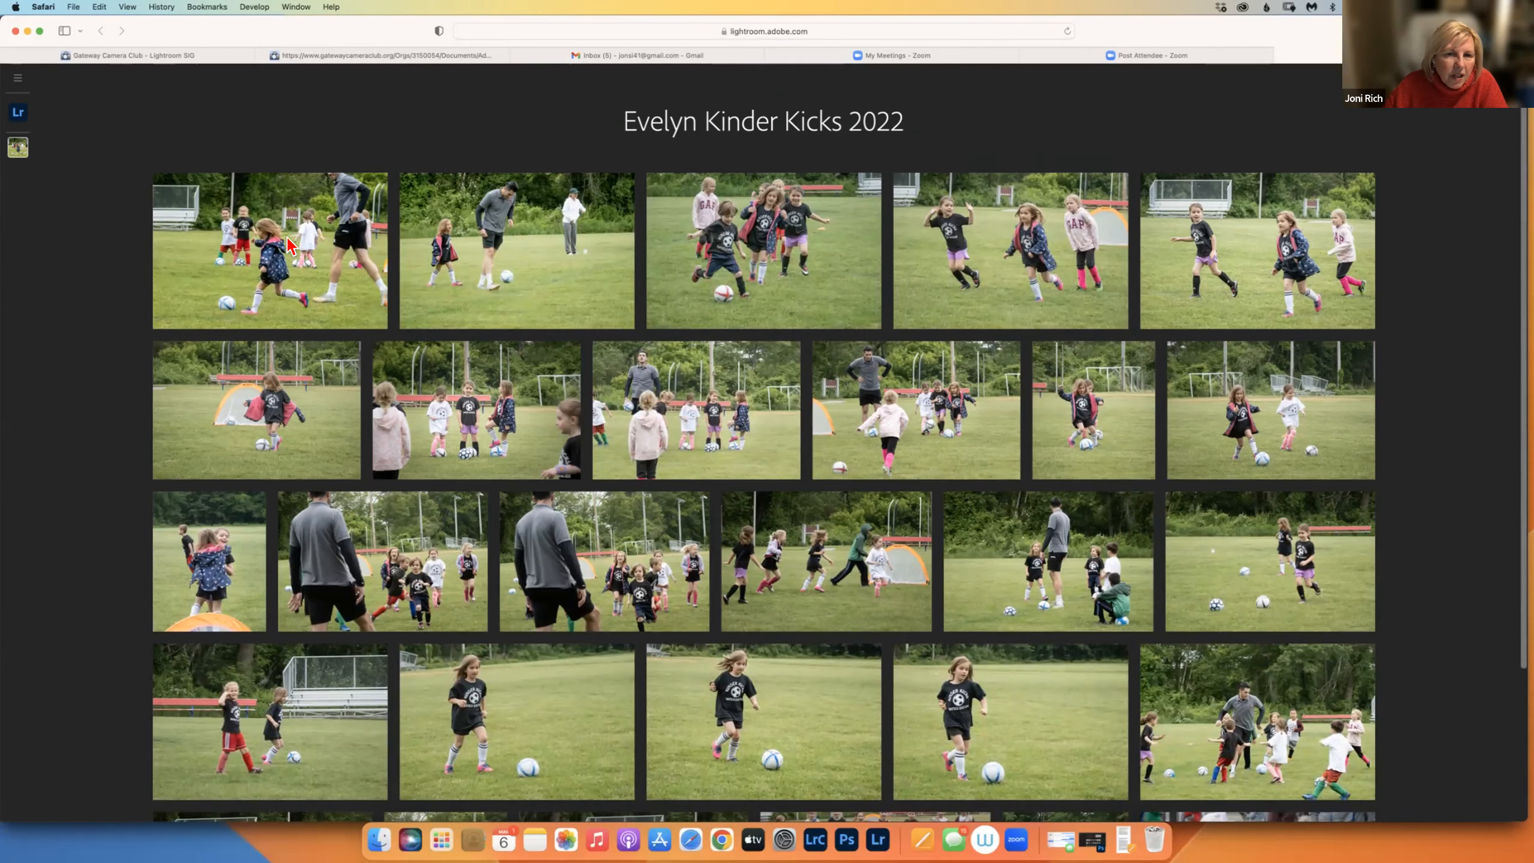
Open the first soccer gallery photo large and step through the following photos.
{"action": "left_click", "coordinate": [311, 271]}
{"action": "key", "text": "Right"}
{"action": "key", "text": "Right"}
{"action": "key", "text": "Right"}
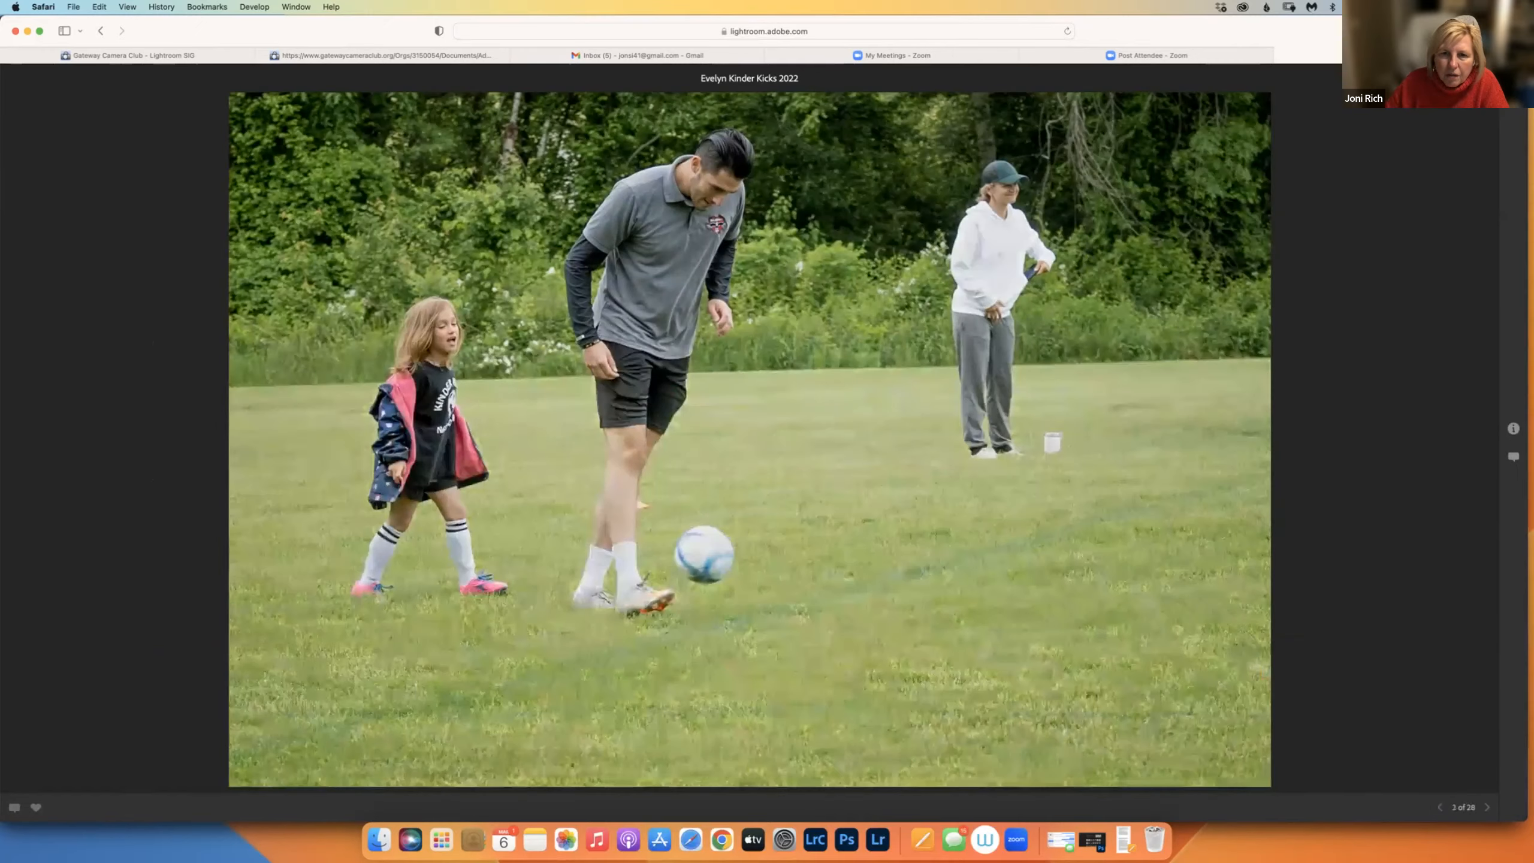
{"action": "key", "text": "Right"}
{"action": "key", "text": "Right"}
{"action": "key", "text": "Right"}
{"action": "key", "text": "Right"}
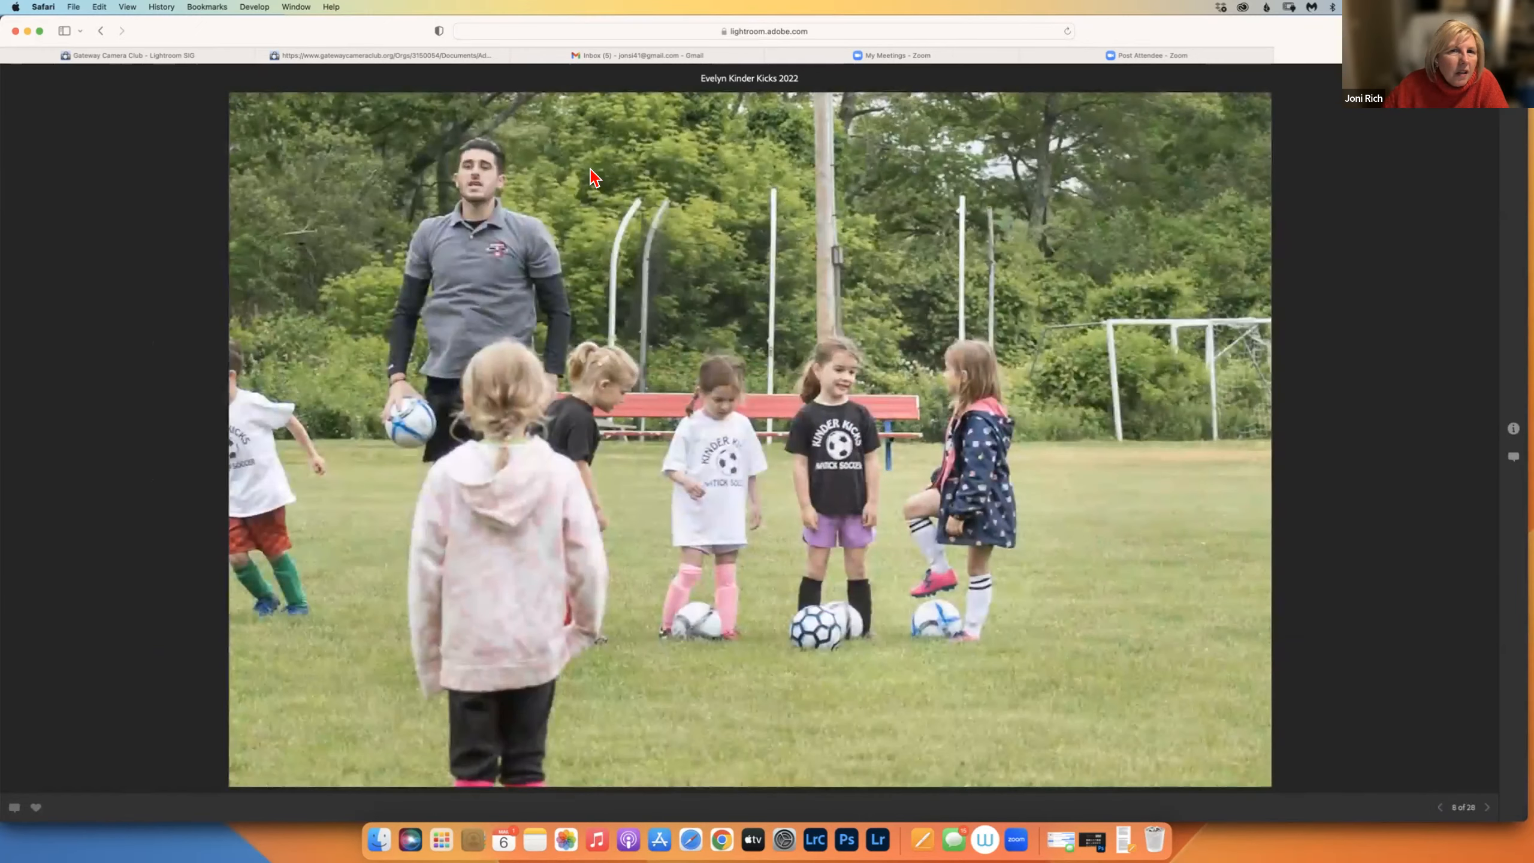
{"action": "right_click", "coordinate": [767, 197]}
{"action": "left_click", "coordinate": [767, 196]}
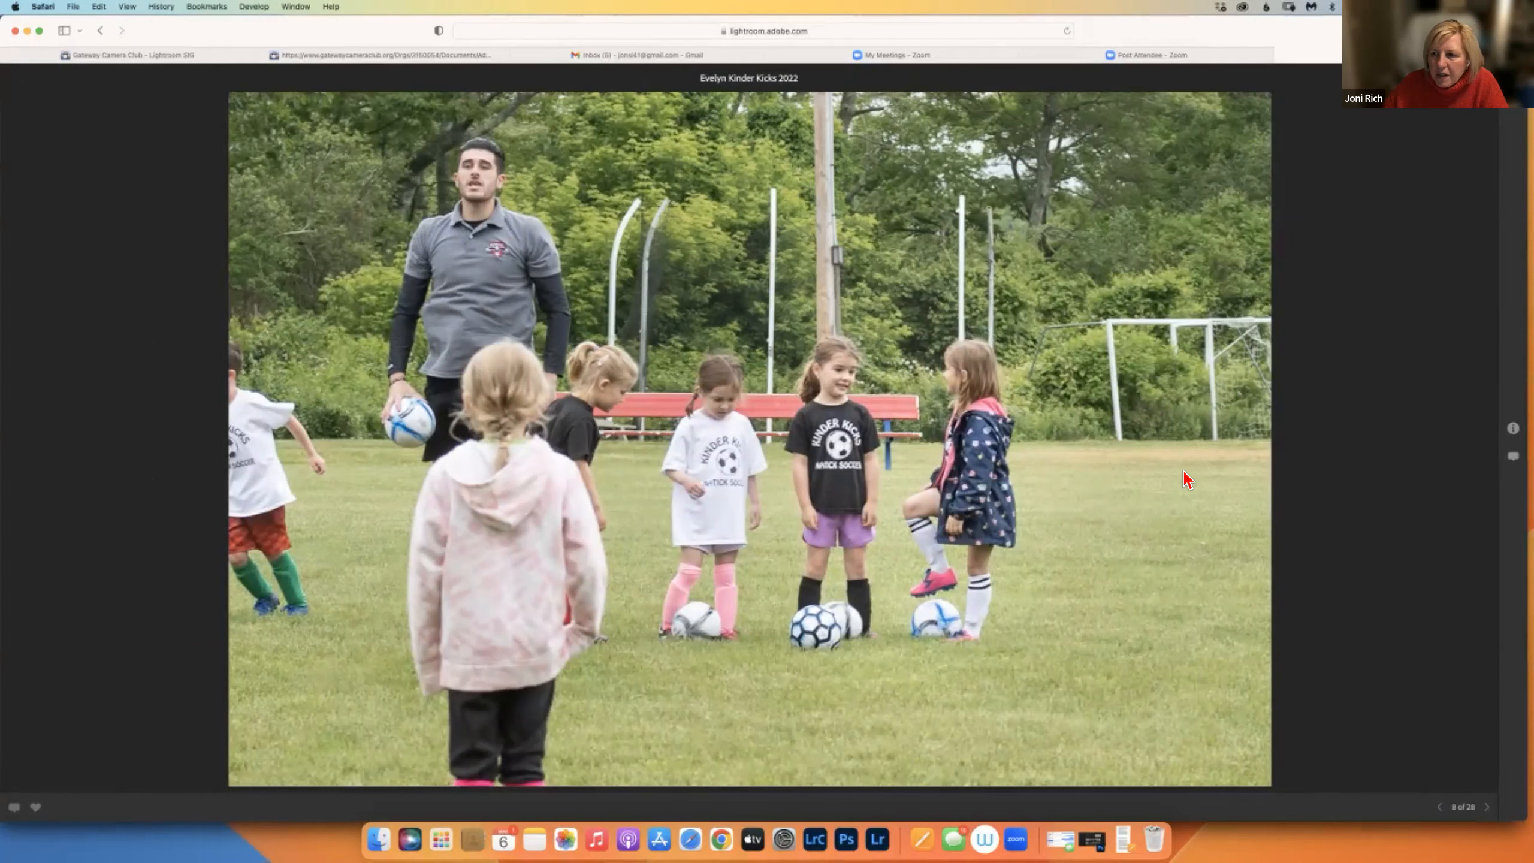
Show the photo's comments, return to the gallery grid, and switch back to Lightroom Classic.
{"action": "left_click", "coordinate": [1515, 461]}
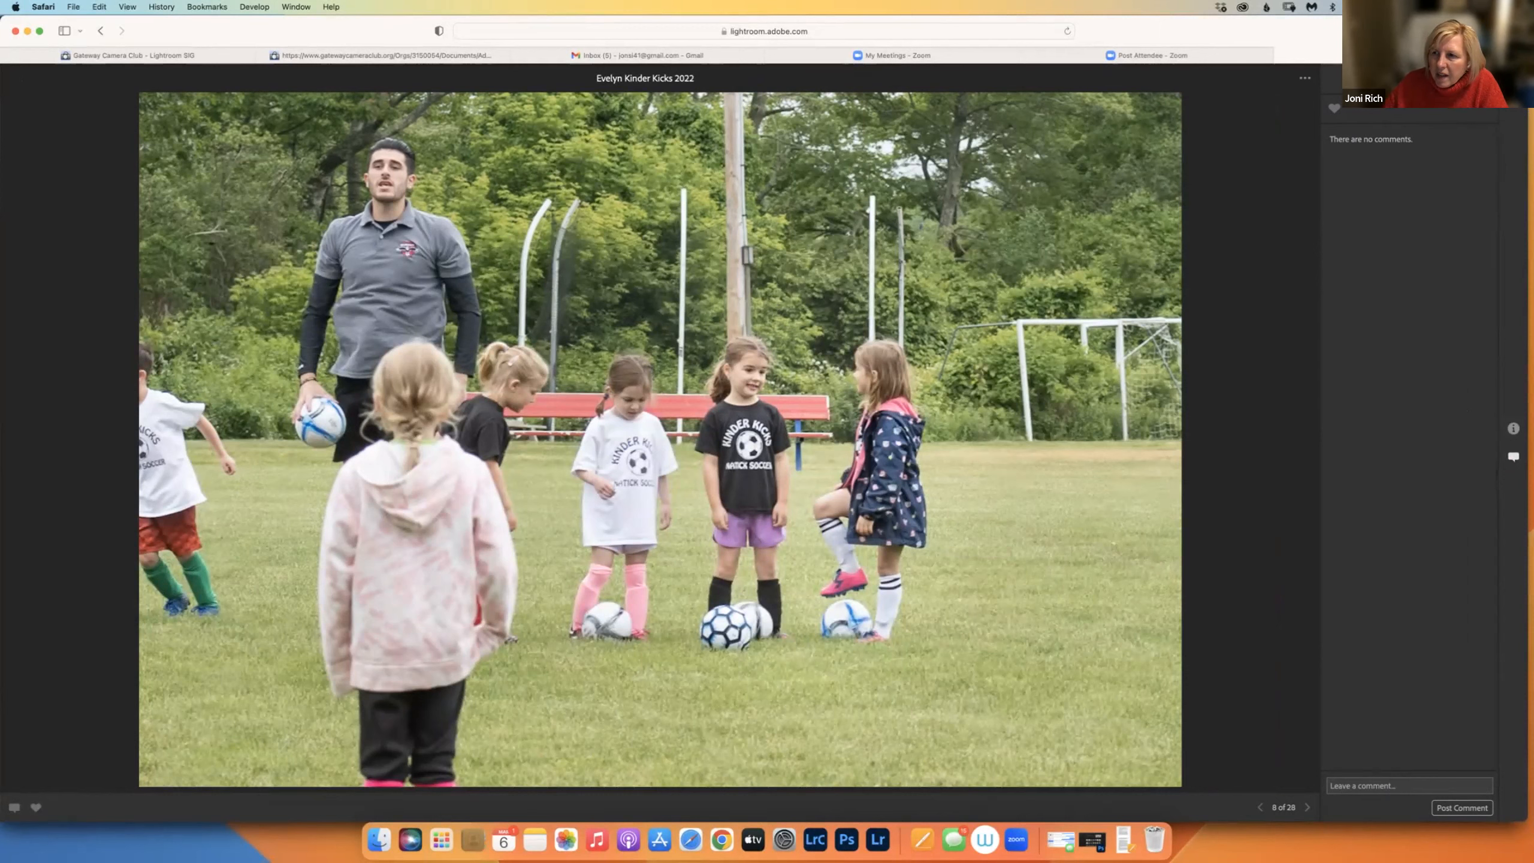
{"action": "key", "text": "Escape"}
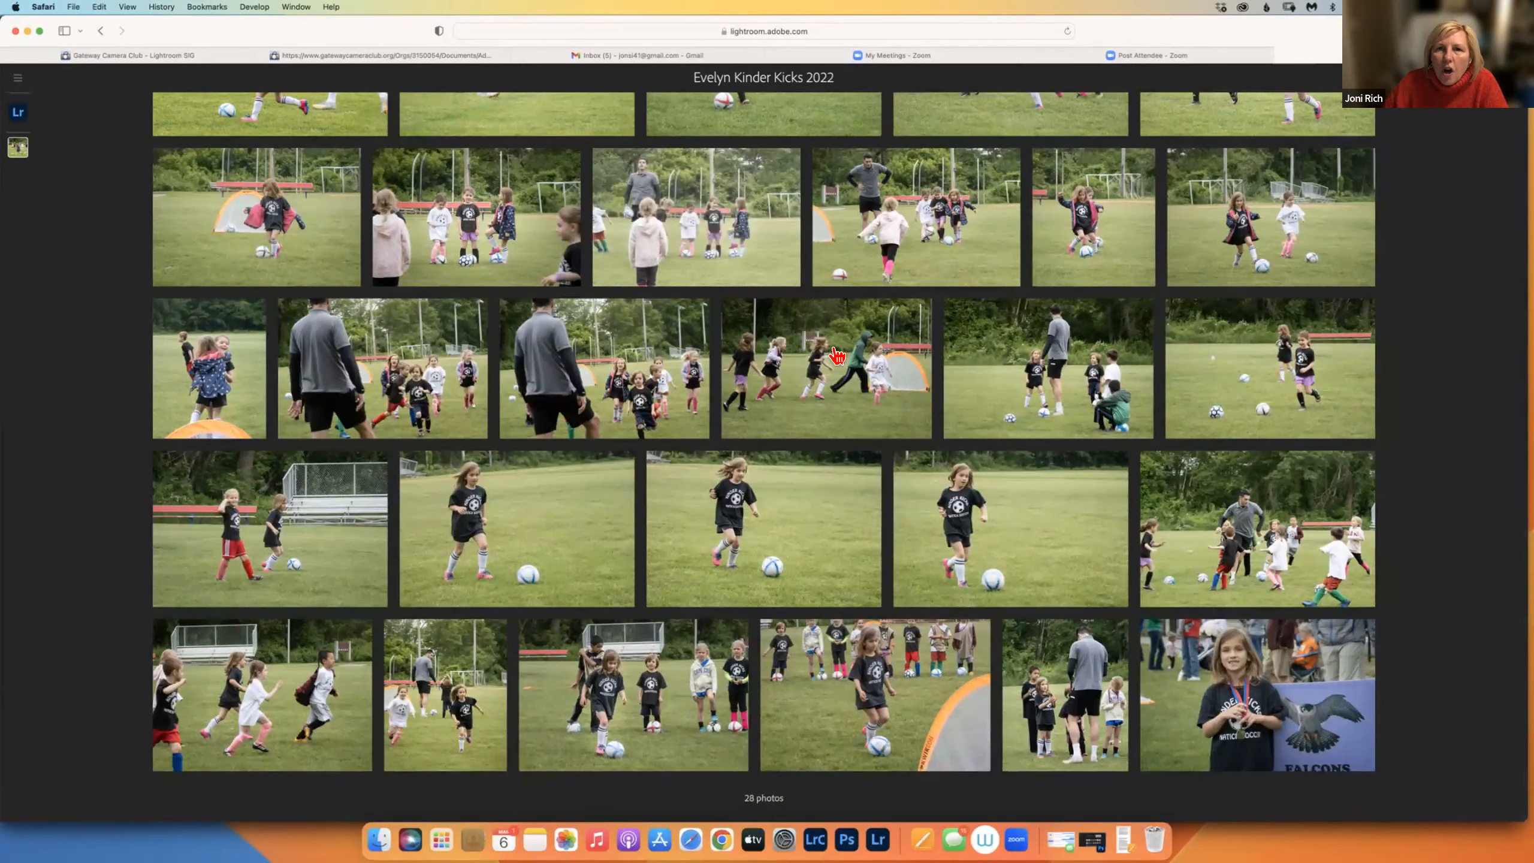
{"action": "scroll", "coordinate": [694, 102], "scroll_direction": "up", "scroll_amount": 4}
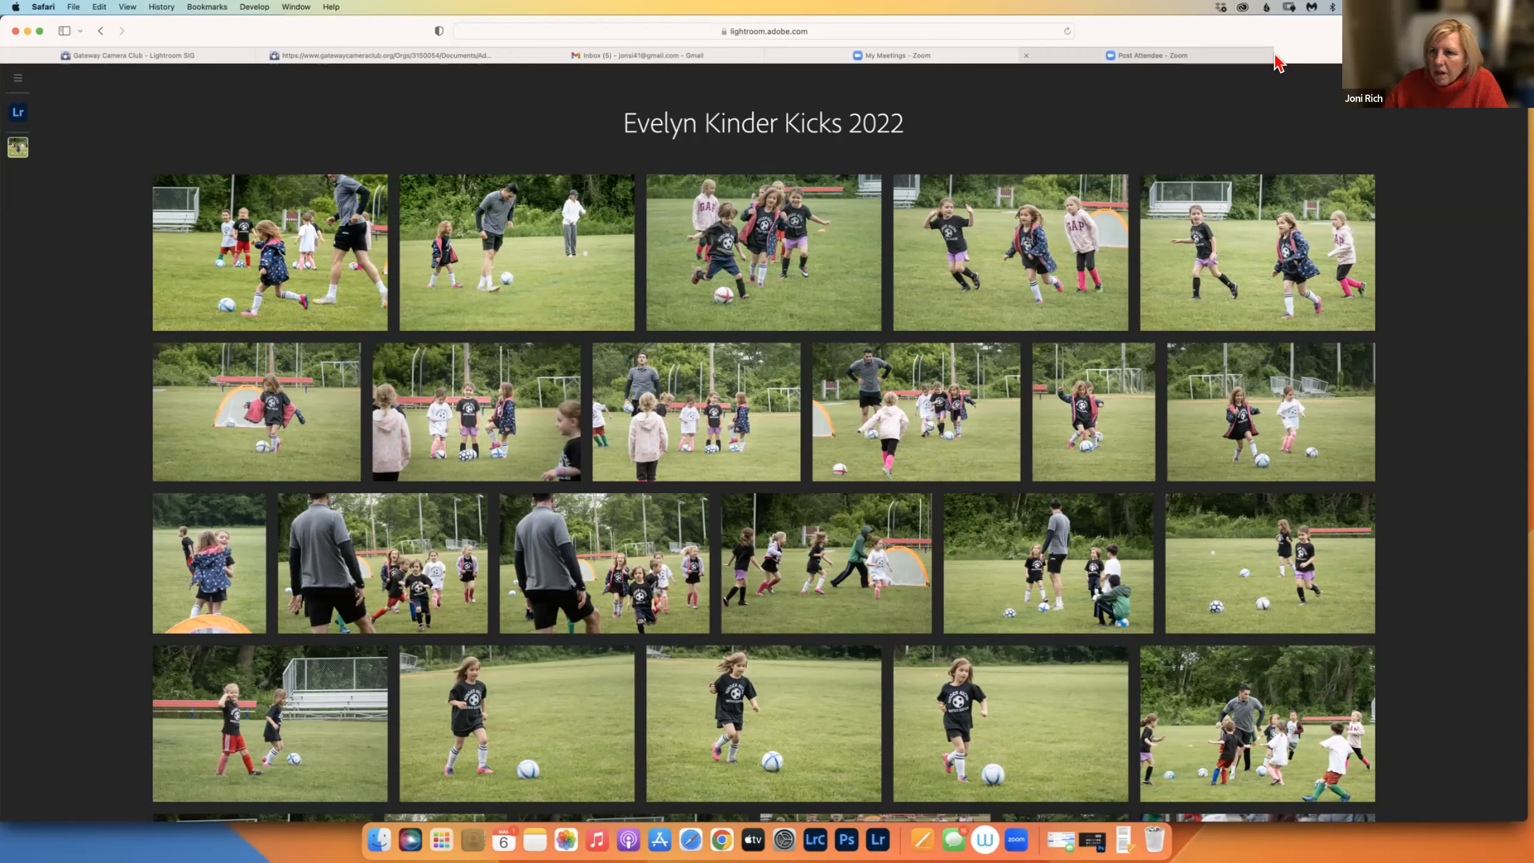
{"action": "left_click", "coordinate": [815, 839]}
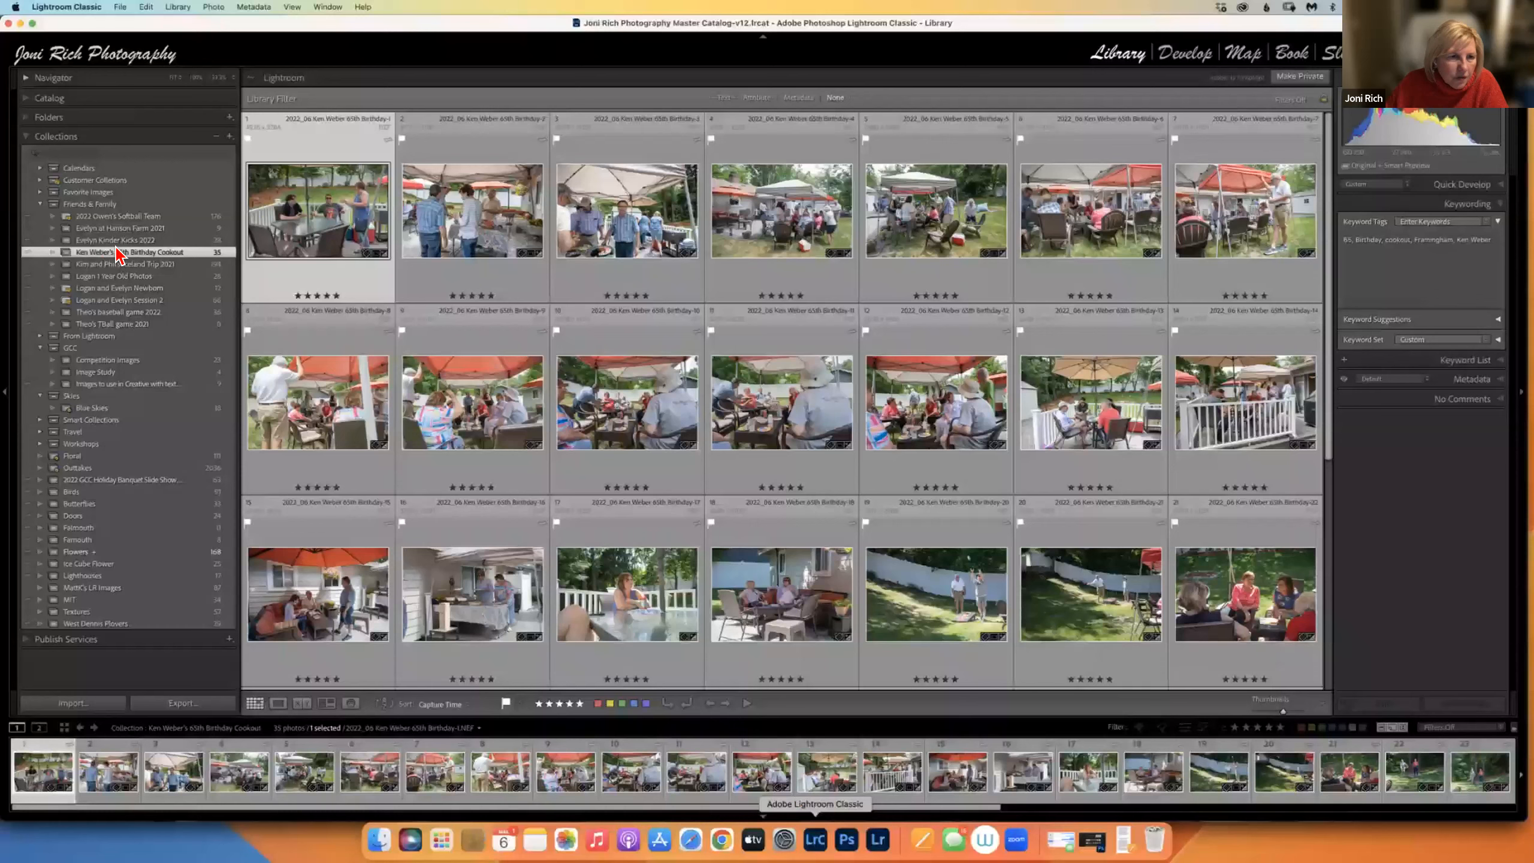
View the birthday cookout collection on the web, then close that page and return to Lightroom Classic.
{"action": "left_click", "coordinate": [134, 241]}
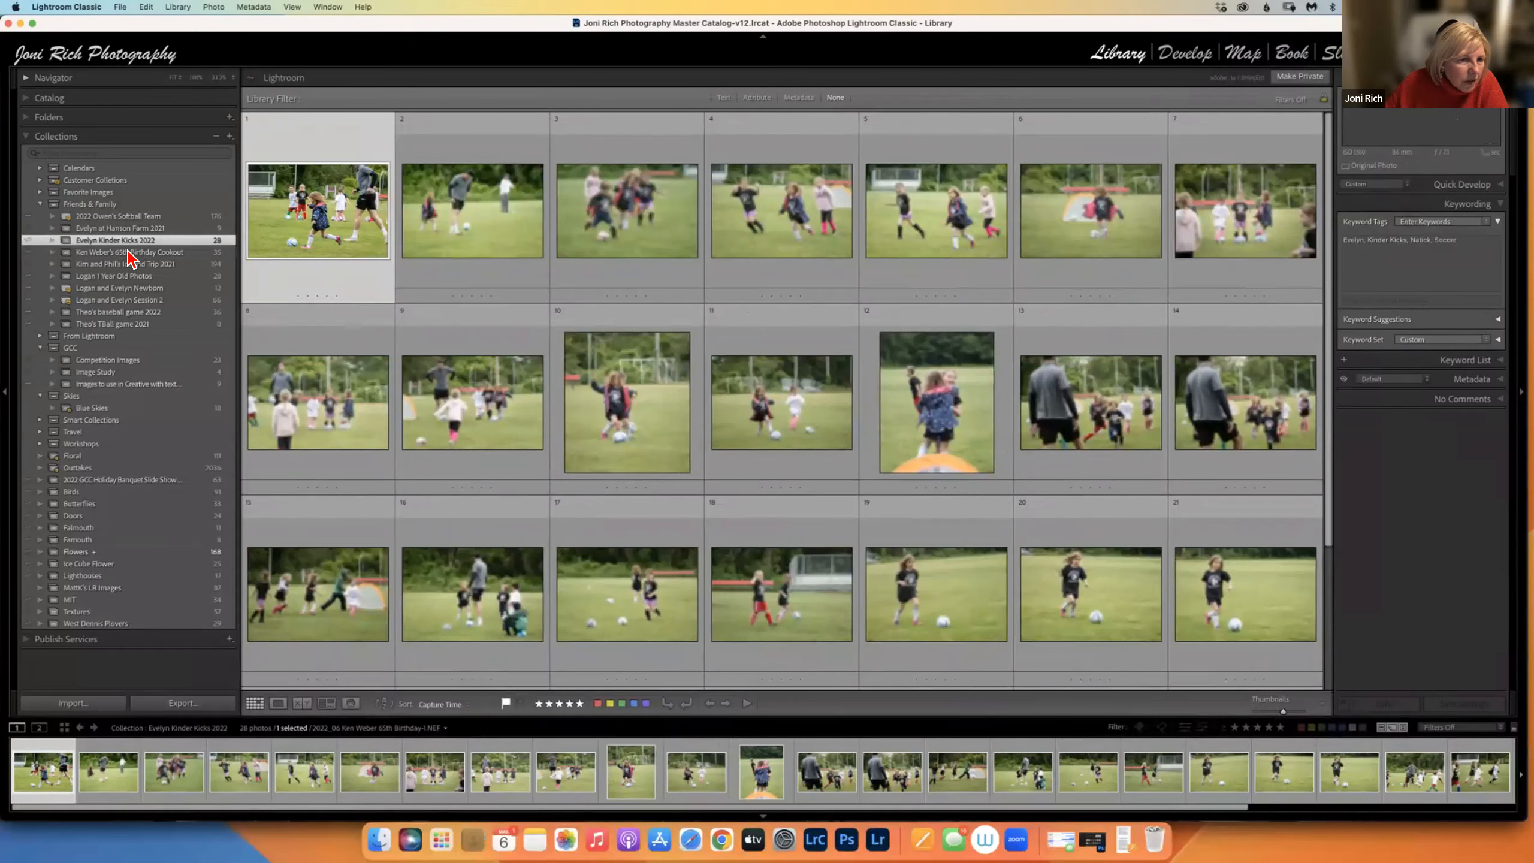
{"action": "left_click", "coordinate": [129, 252]}
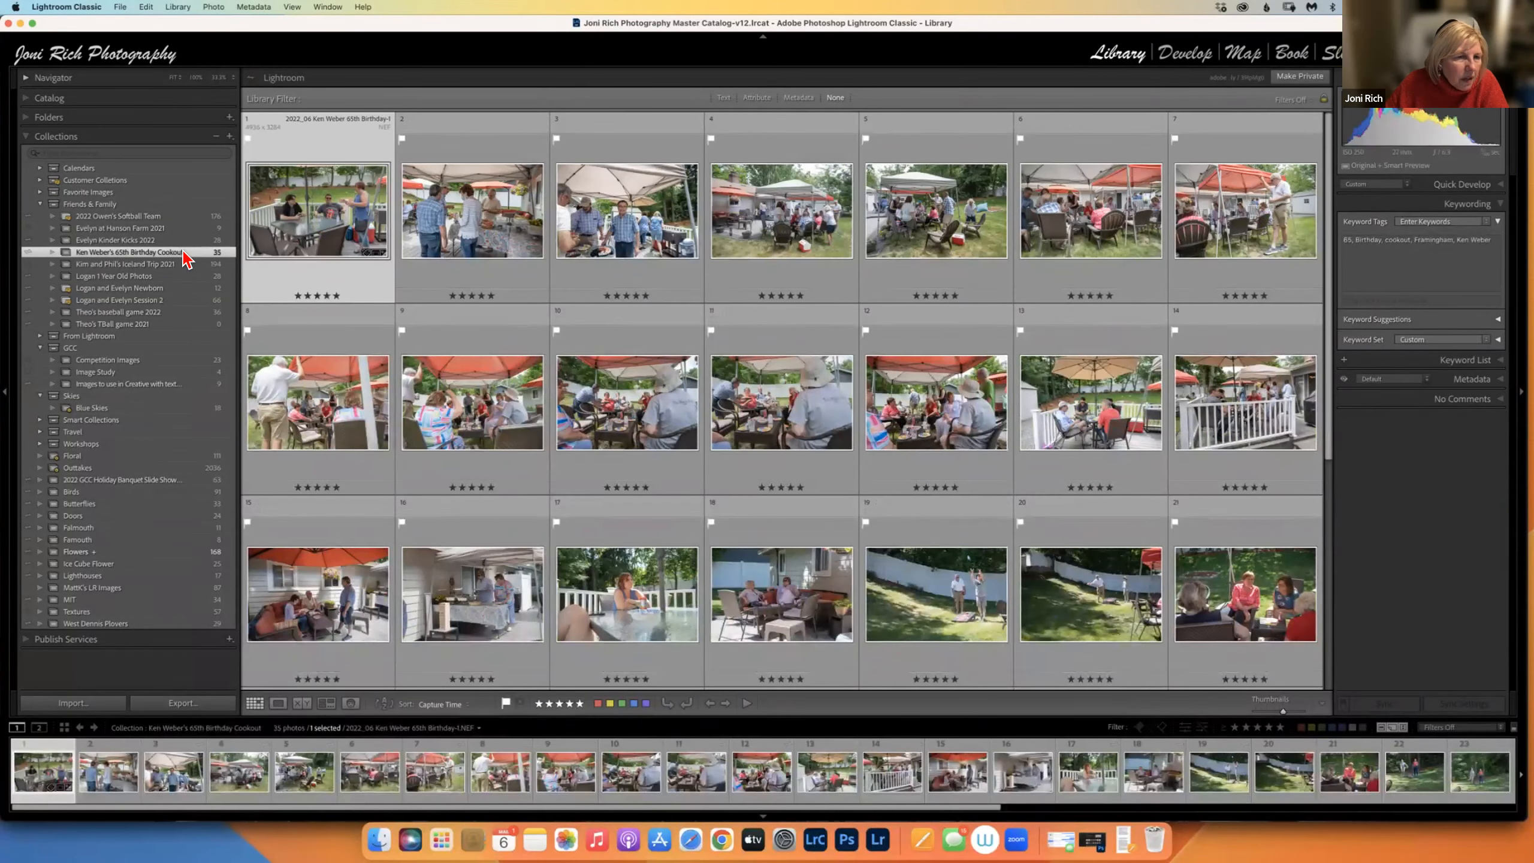
{"action": "right_click", "coordinate": [182, 253]}
{"action": "mouse_move", "coordinate": [242, 335]}
{"action": "left_click", "coordinate": [382, 346]}
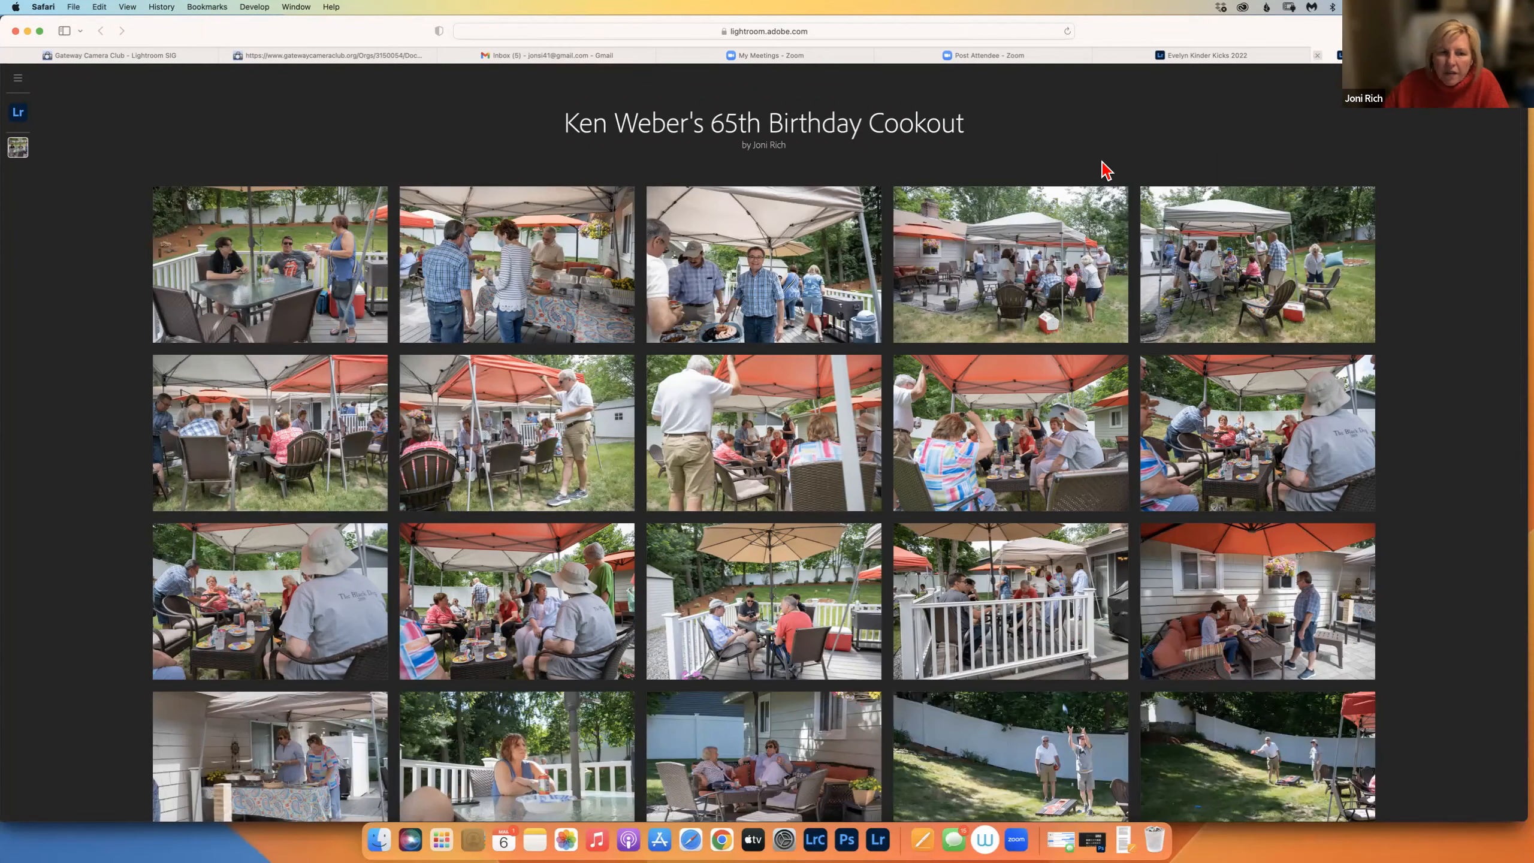
{"action": "key", "text": "super+w"}
{"action": "left_click", "coordinate": [816, 840]}
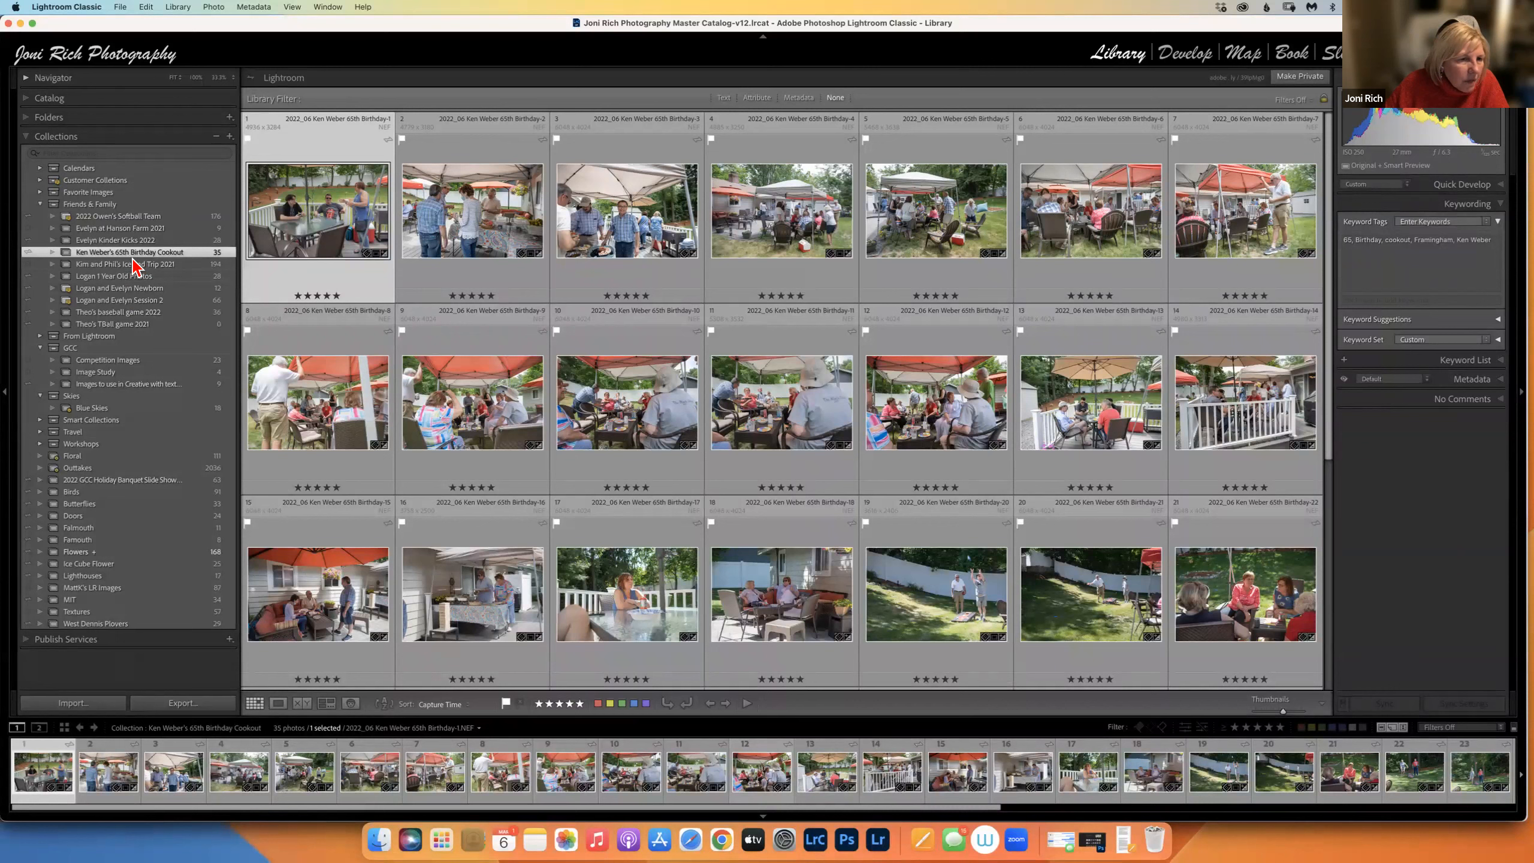
Copy the cookout collection's public link via Lightroom Links and bring Safari forward.
{"action": "right_click", "coordinate": [151, 255]}
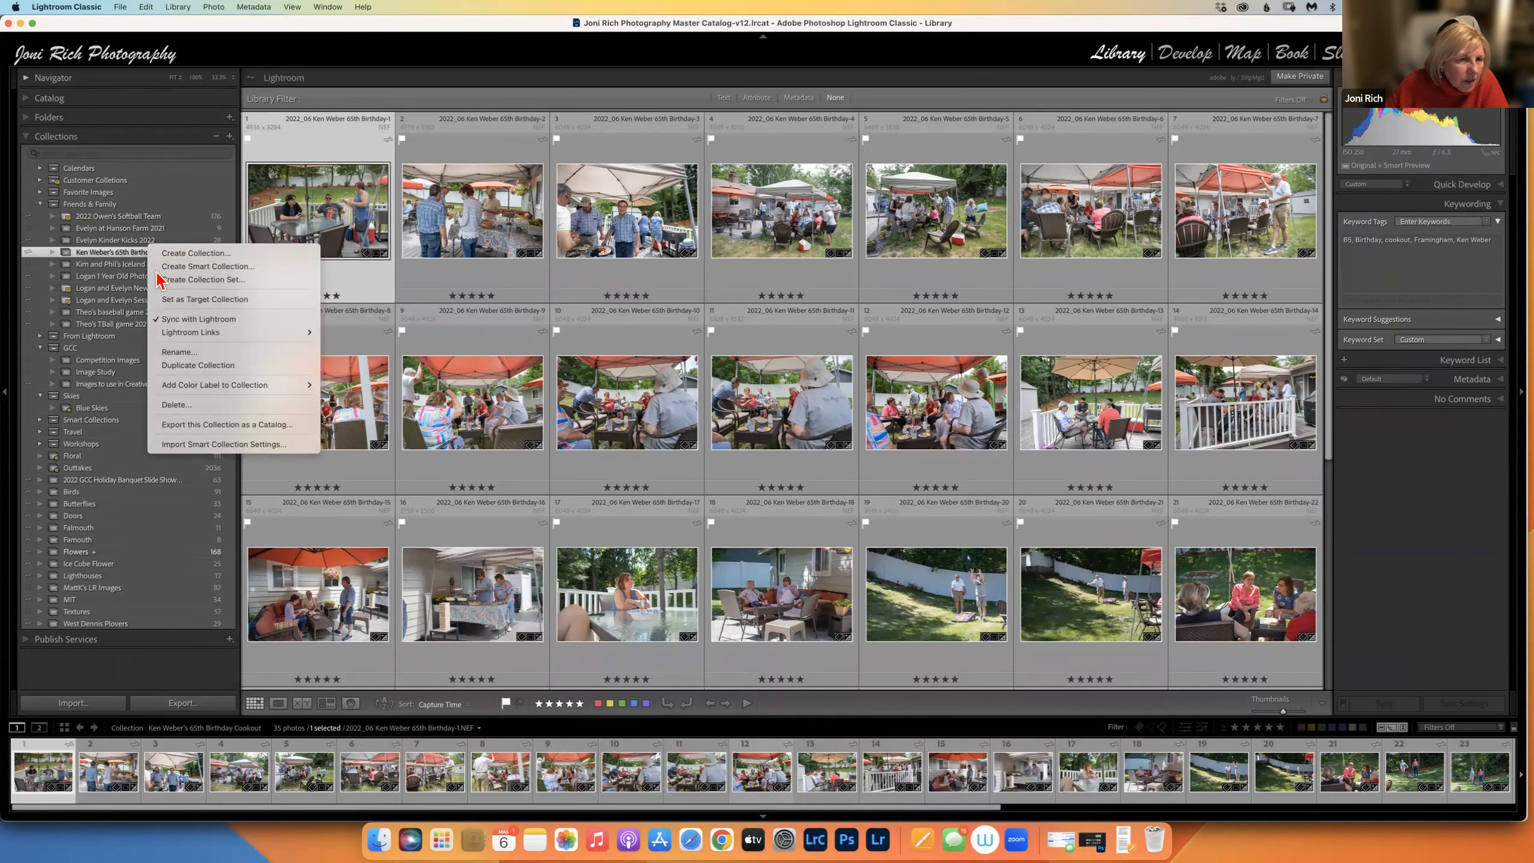
{"action": "mouse_move", "coordinate": [318, 339]}
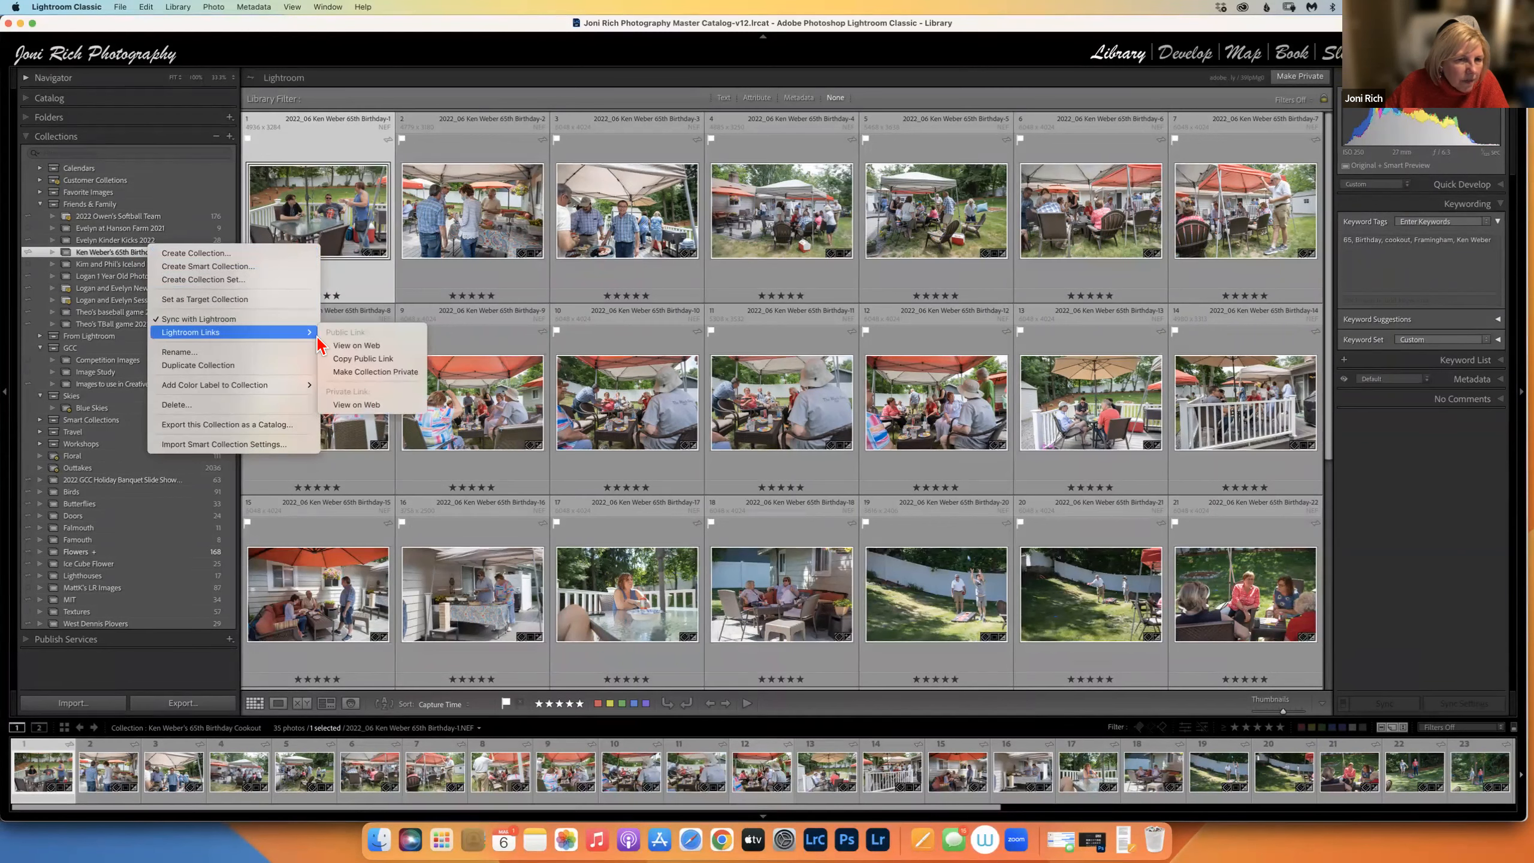
{"action": "left_click", "coordinate": [363, 359]}
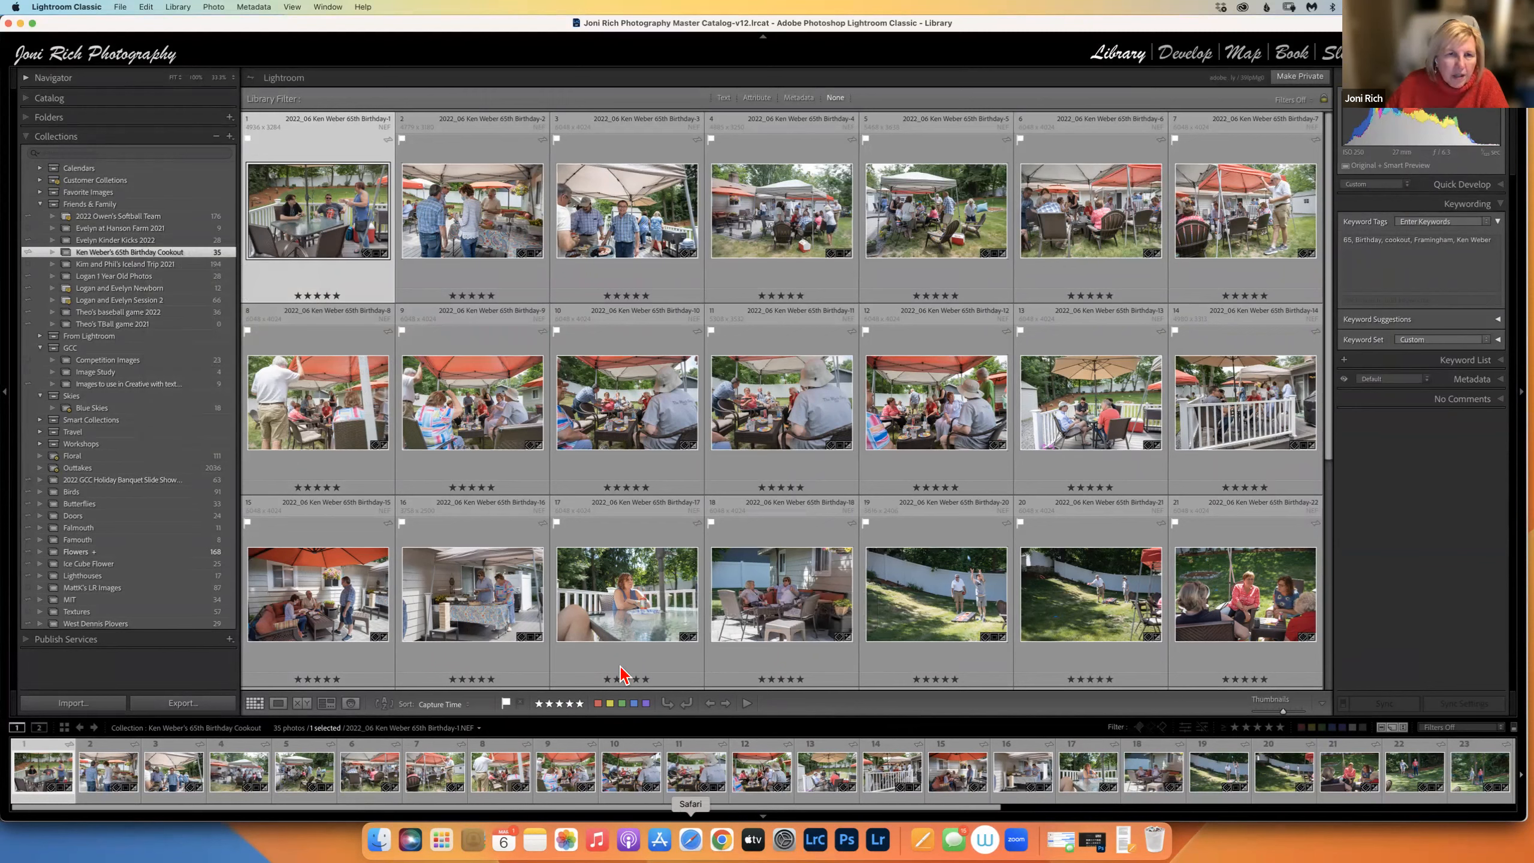
{"action": "left_click", "coordinate": [692, 842]}
Start a new Gmail message and paste the cookout collection link into the body.
{"action": "left_click", "coordinate": [703, 55]}
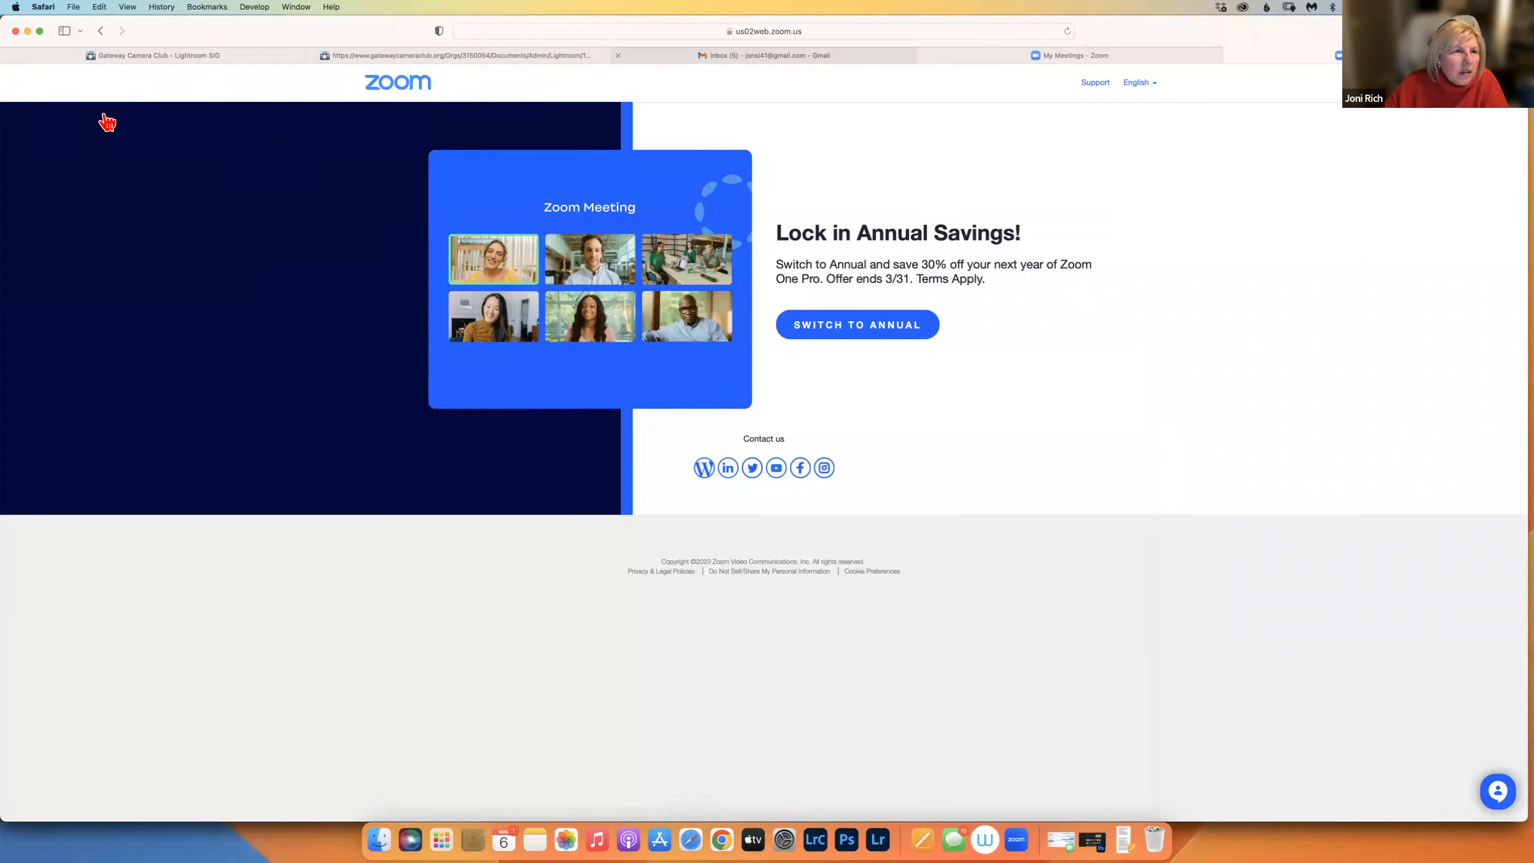
{"action": "left_click", "coordinate": [57, 124]}
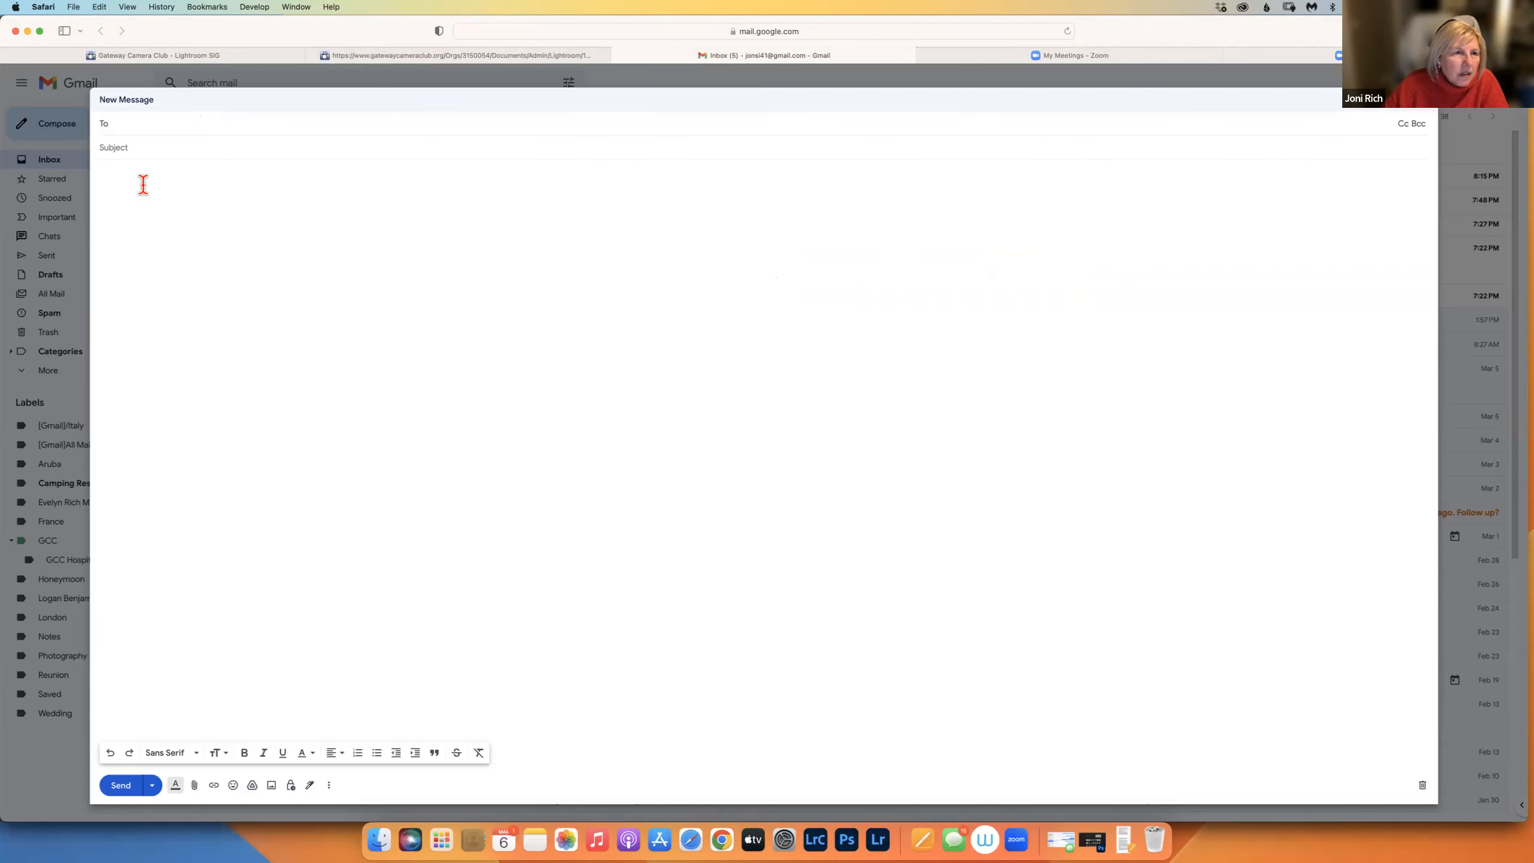
{"action": "right_click", "coordinate": [144, 188]}
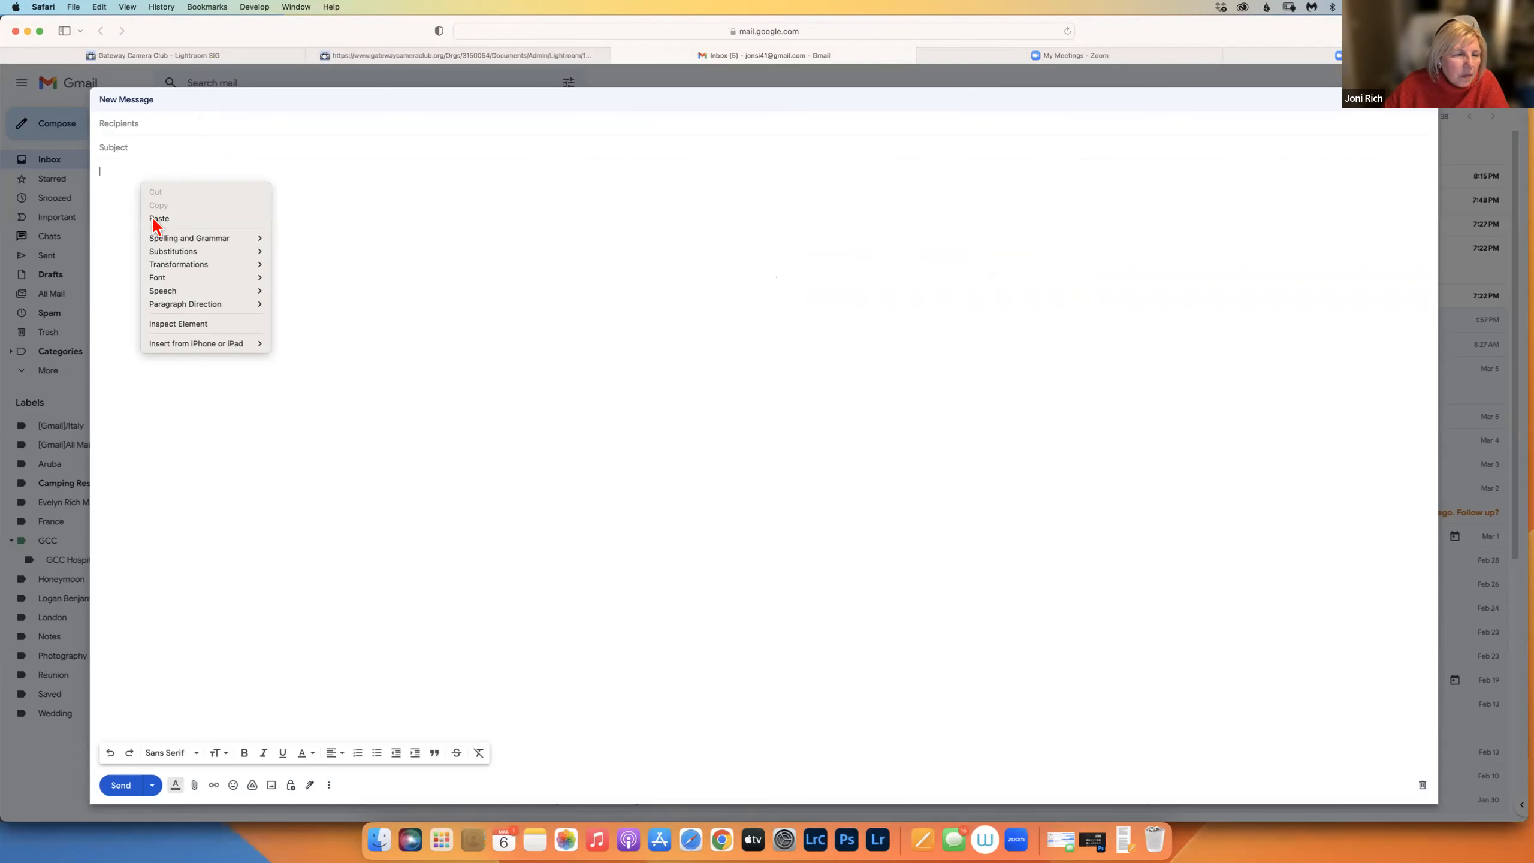
{"action": "left_click", "coordinate": [156, 221]}
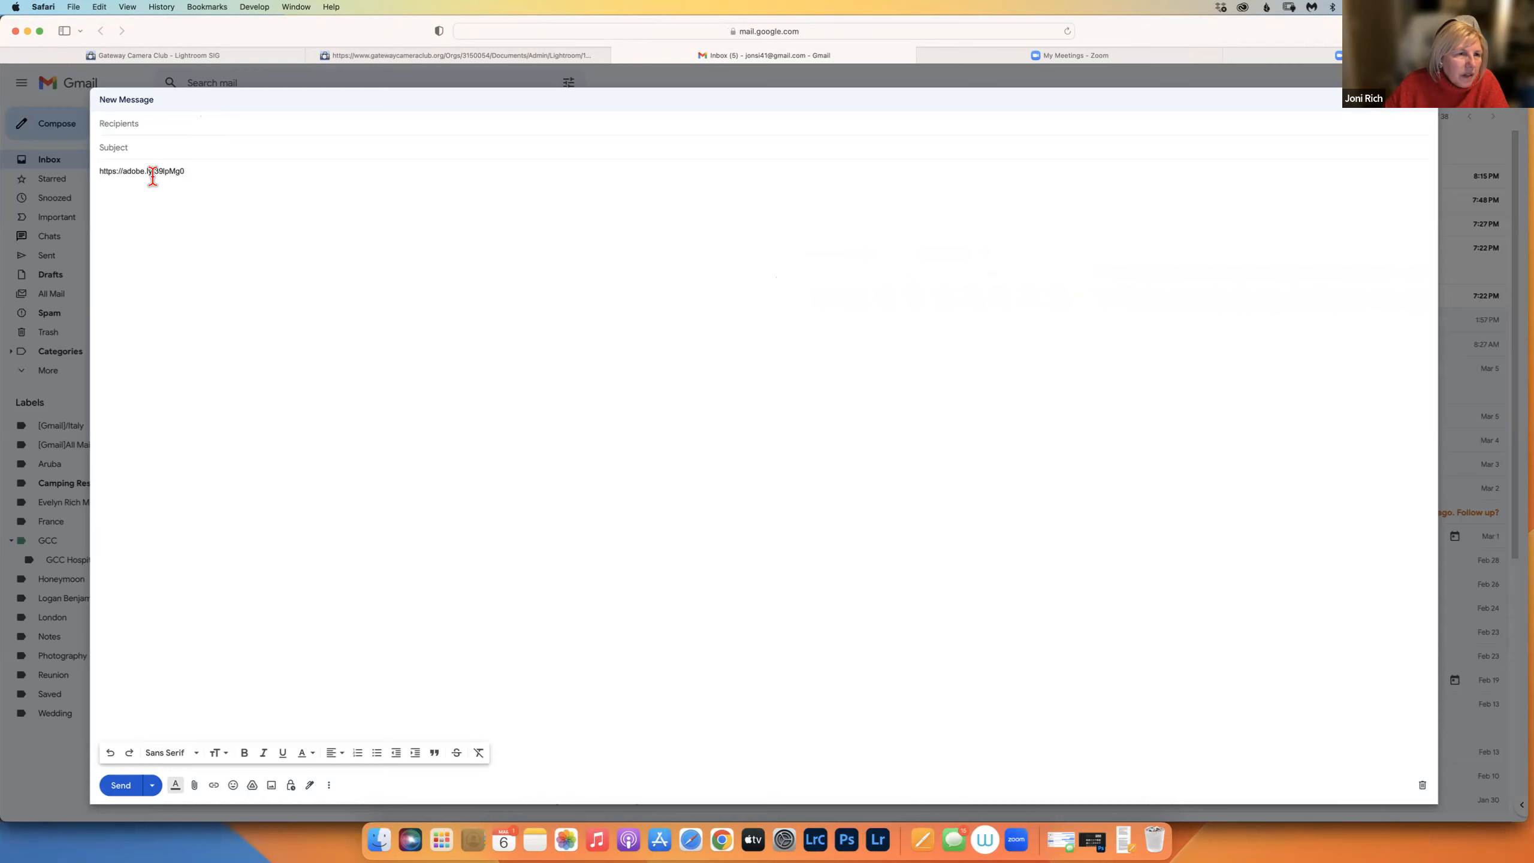
Turn the pasted adobe.ly address into a clickable hyperlink in the draft.
{"action": "left_click_drag", "start_coordinate": [193, 172], "coordinate": [97, 171]}
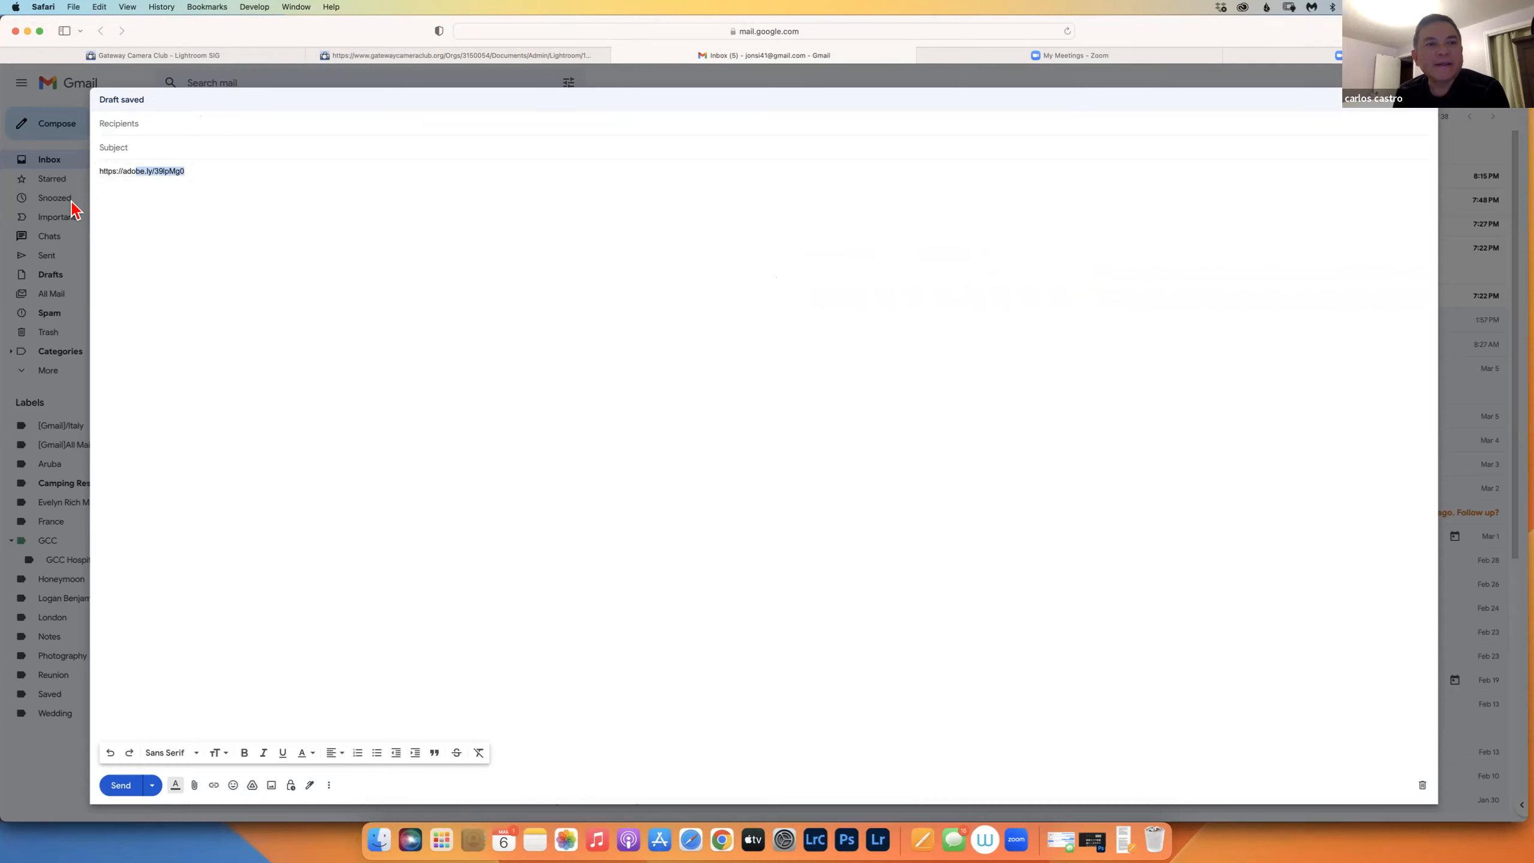
{"action": "key", "text": "shift+super+backslash"}
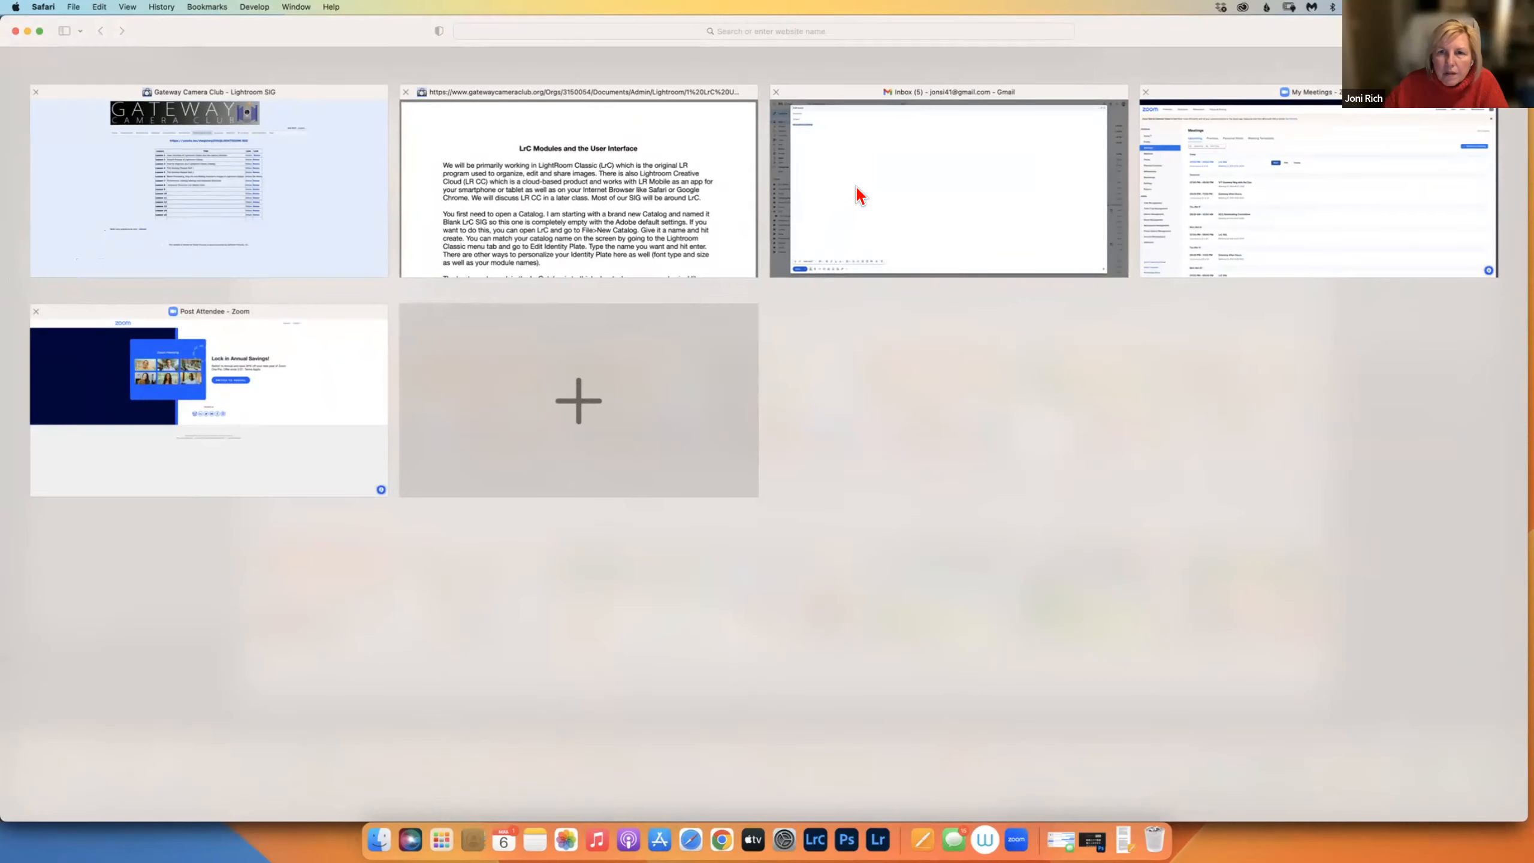
{"action": "key", "text": "shift+super+backslash"}
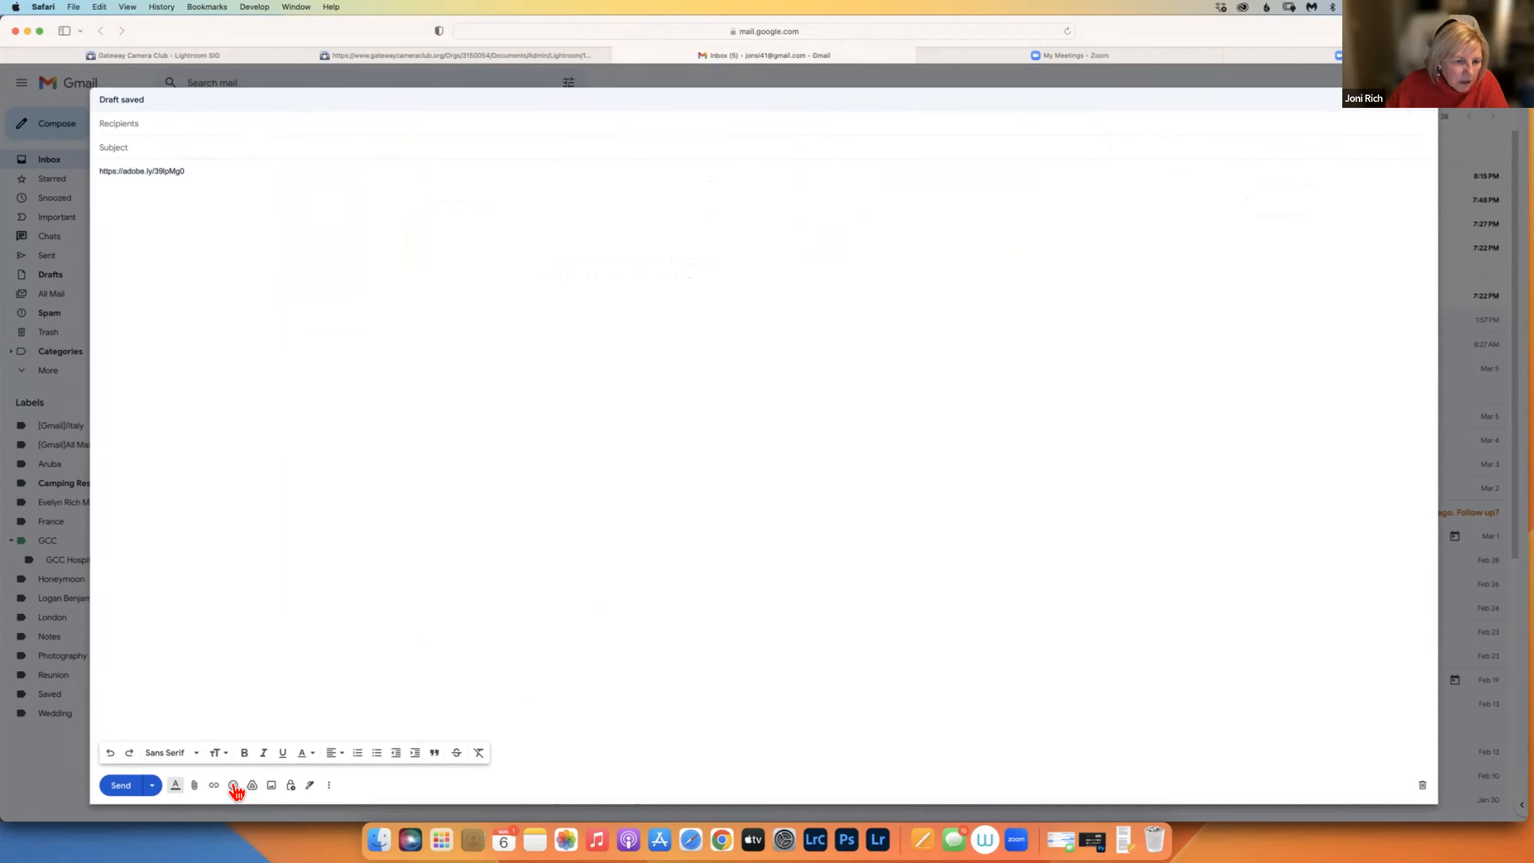
{"action": "left_click", "coordinate": [213, 785]}
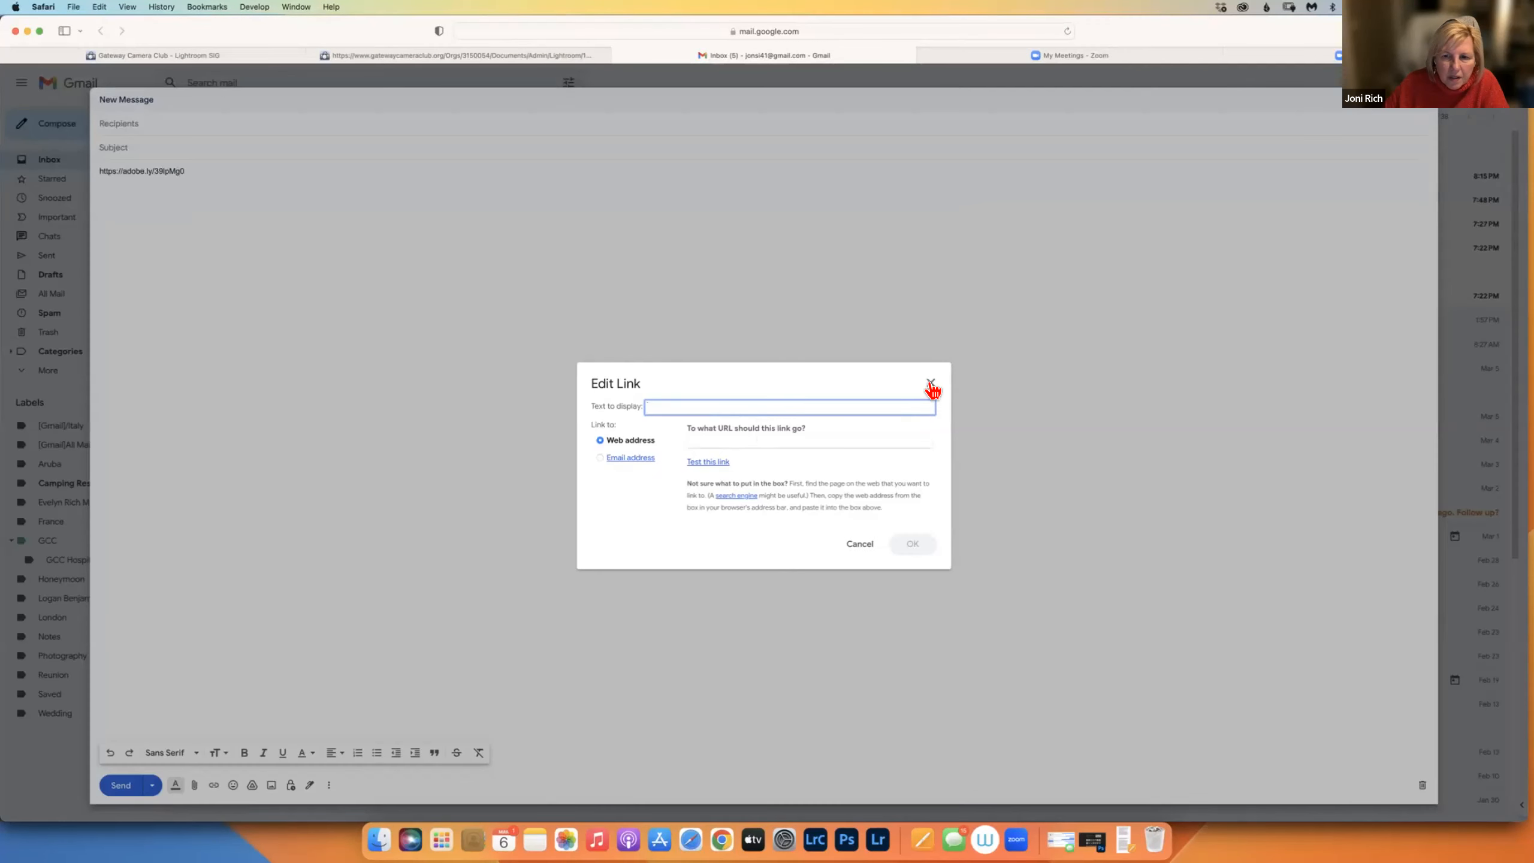
{"action": "left_click", "coordinate": [930, 382]}
{"action": "left_click_drag", "start_coordinate": [199, 171], "coordinate": [81, 167]}
{"action": "key", "text": "super+c"}
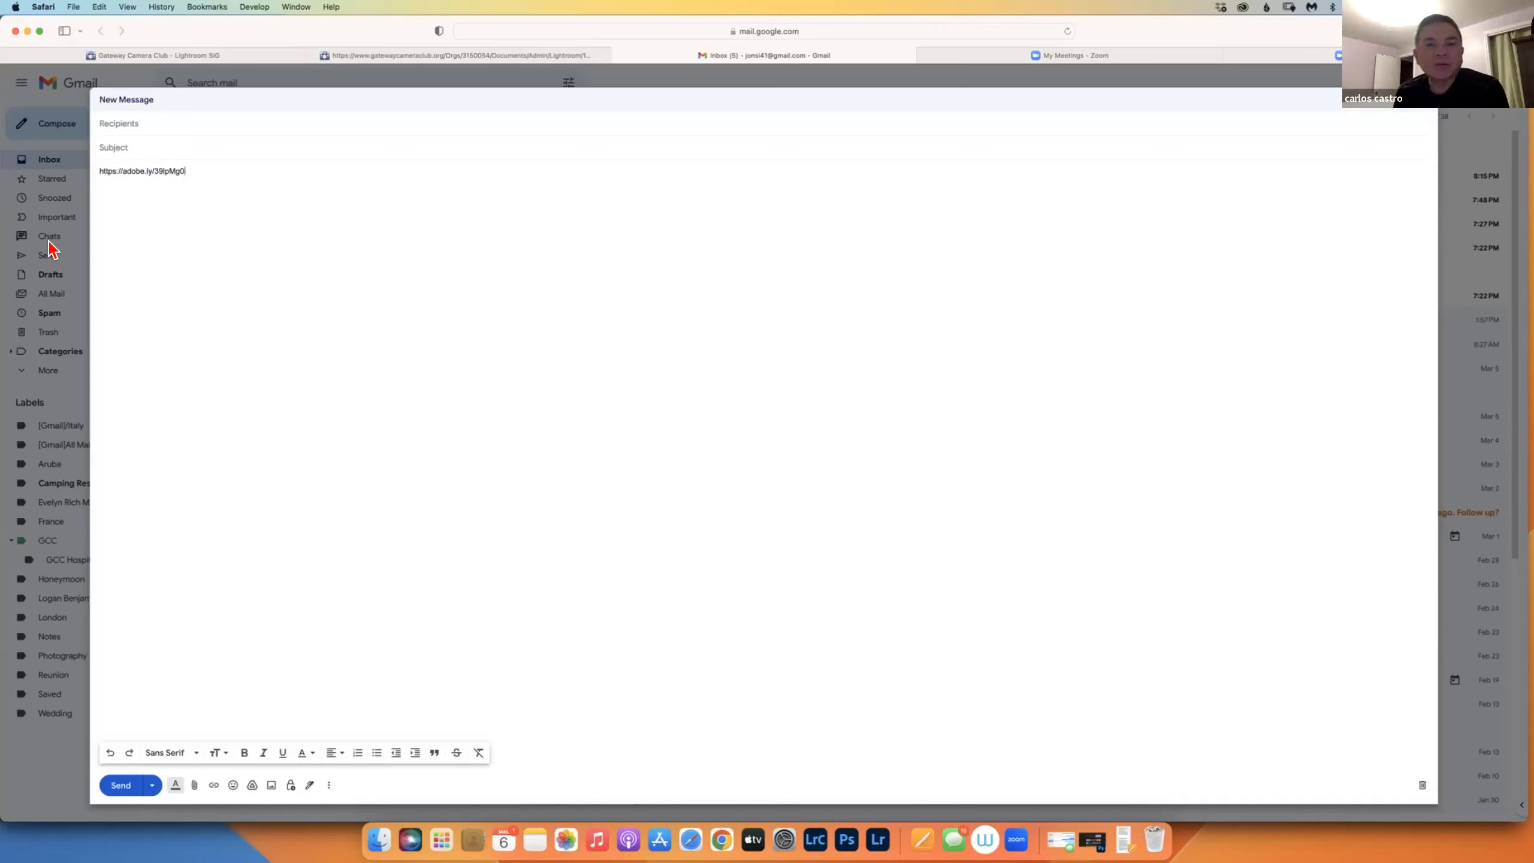
{"action": "left_click", "coordinate": [213, 785]}
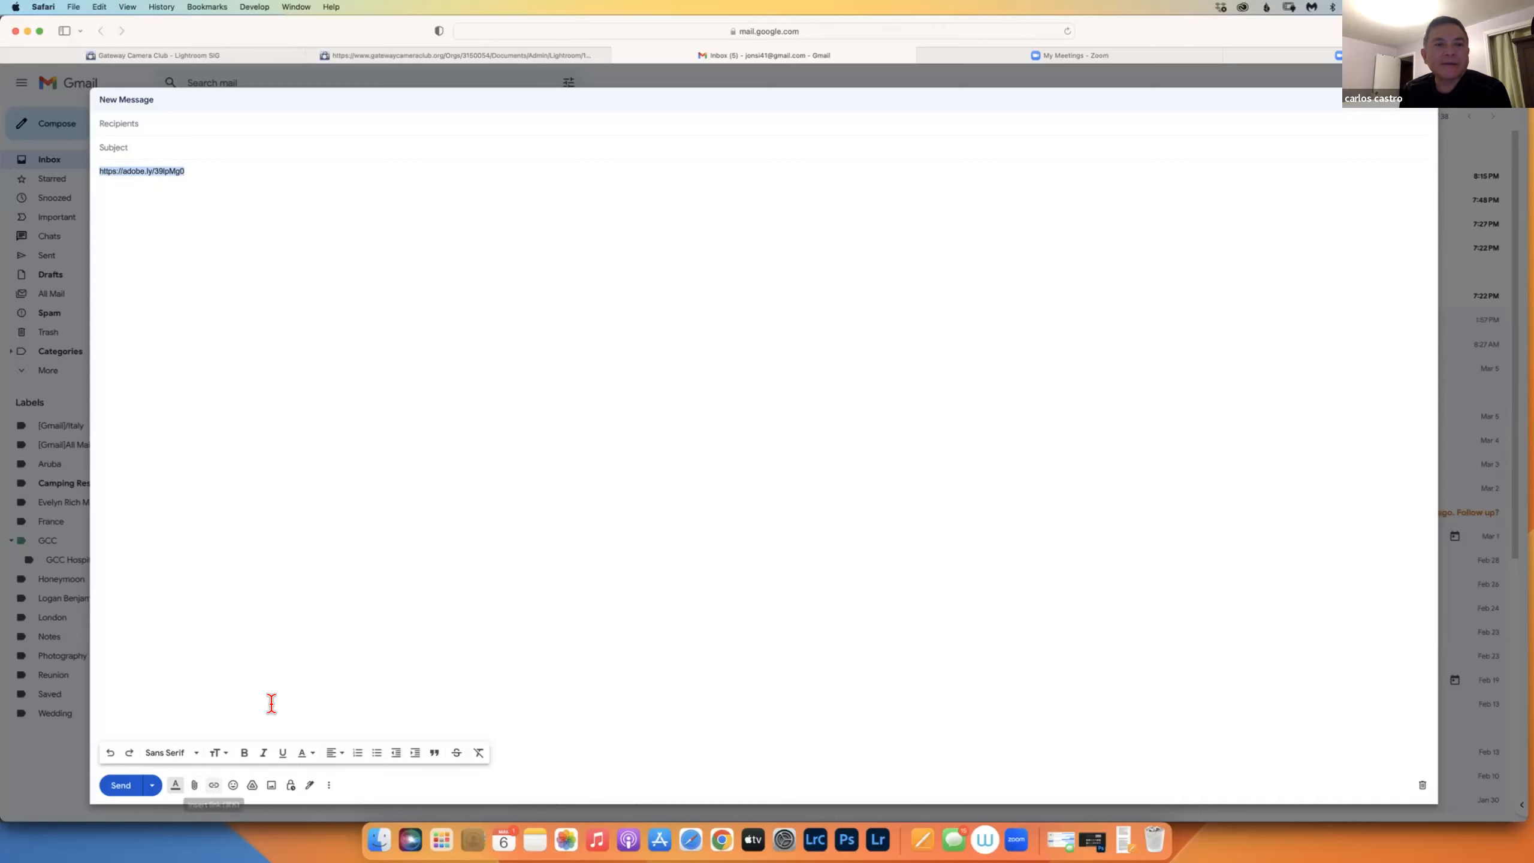
{"action": "left_click", "coordinate": [106, 219]}
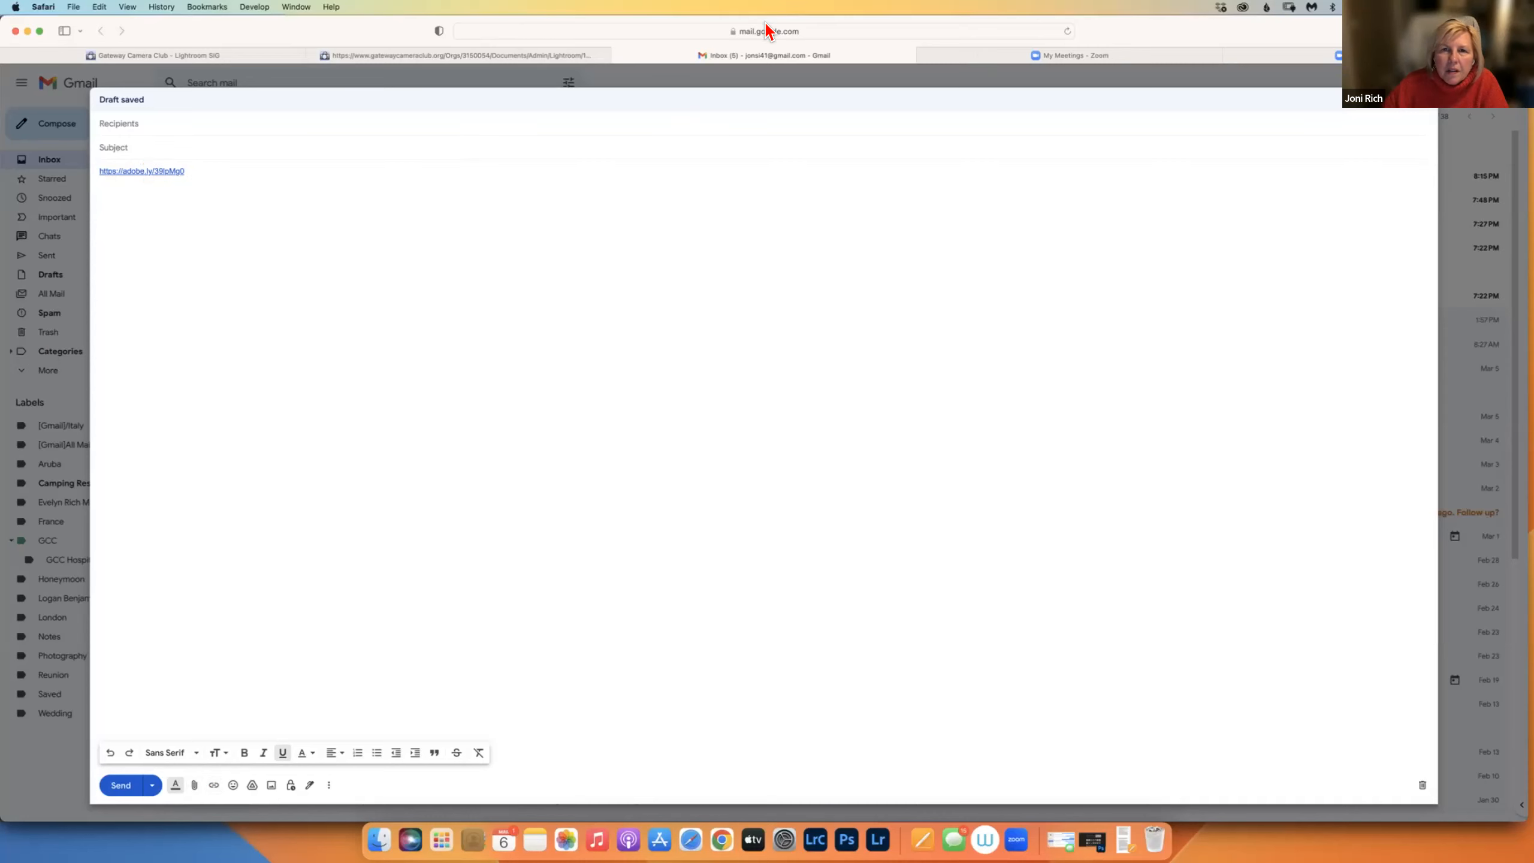
{"action": "key", "text": "super+t"}
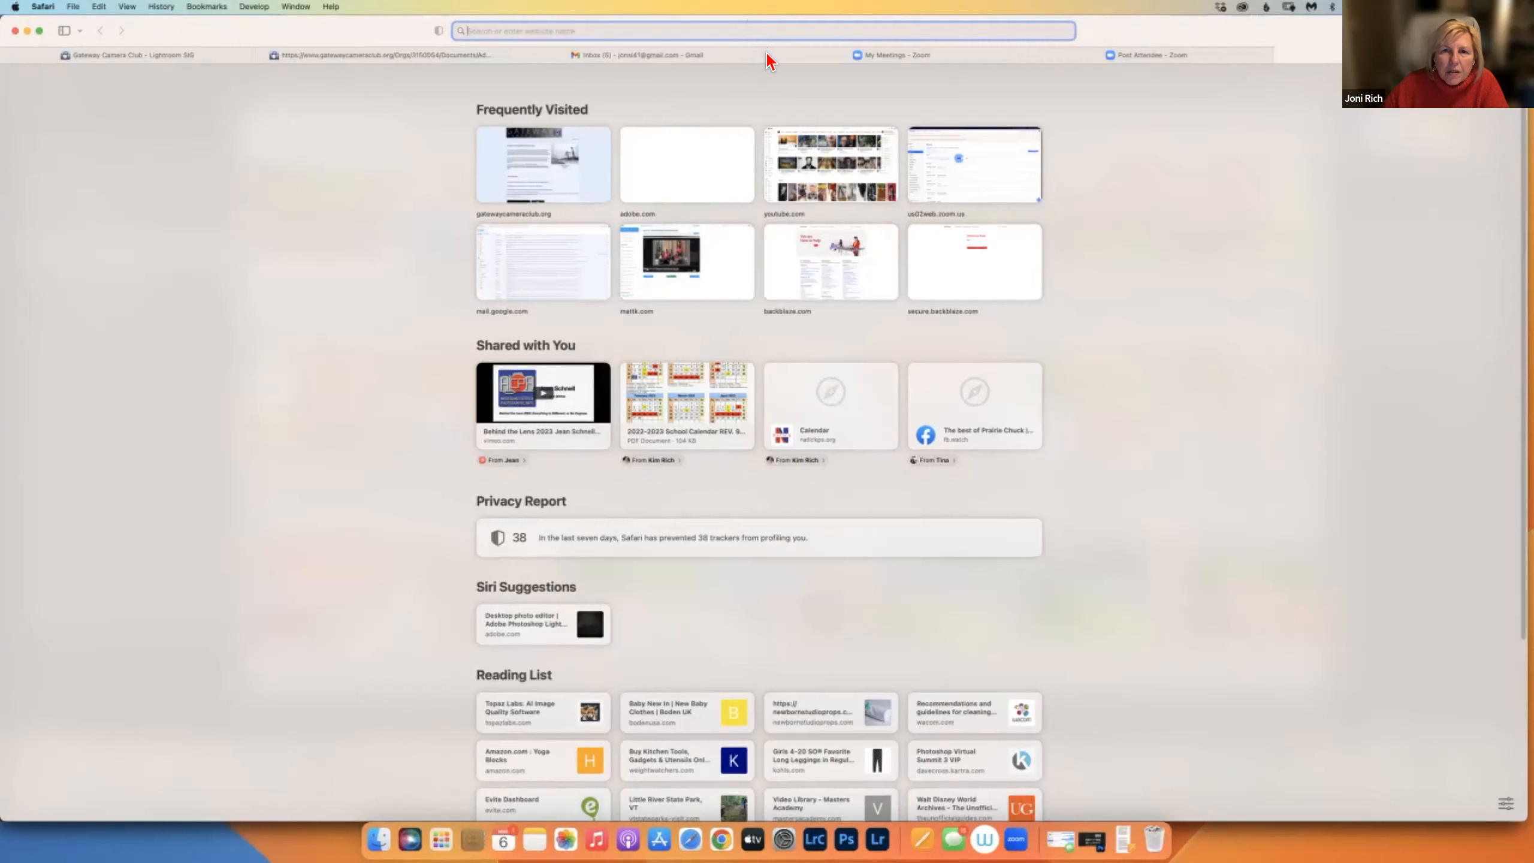
Paste the adobe.ly link into a new tab to view the cookout web gallery, then return to the Zoom tab.
{"action": "key", "text": "super+v"}
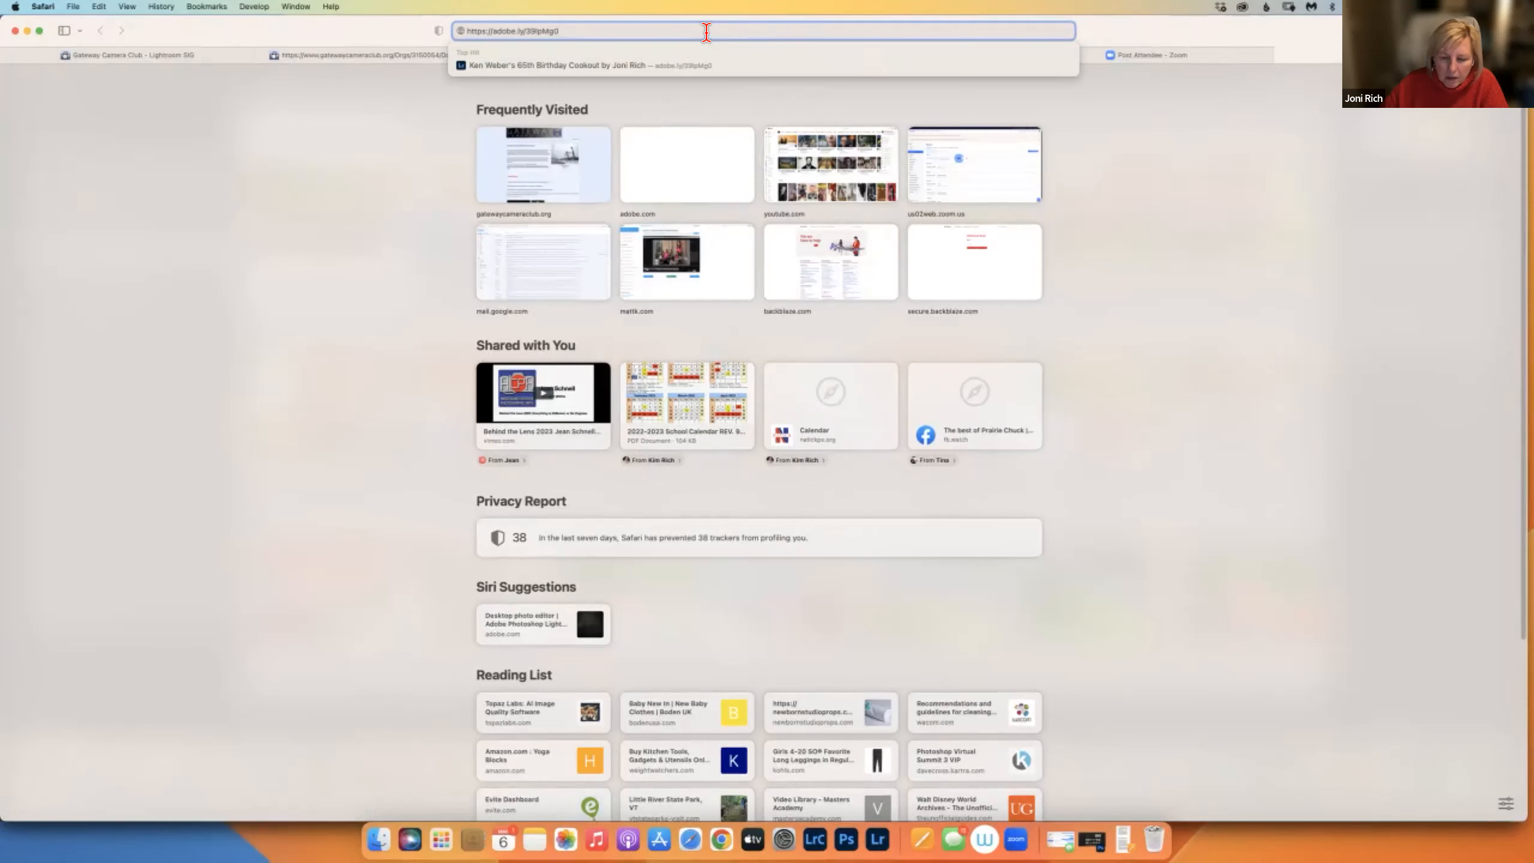
{"action": "key", "text": "Return"}
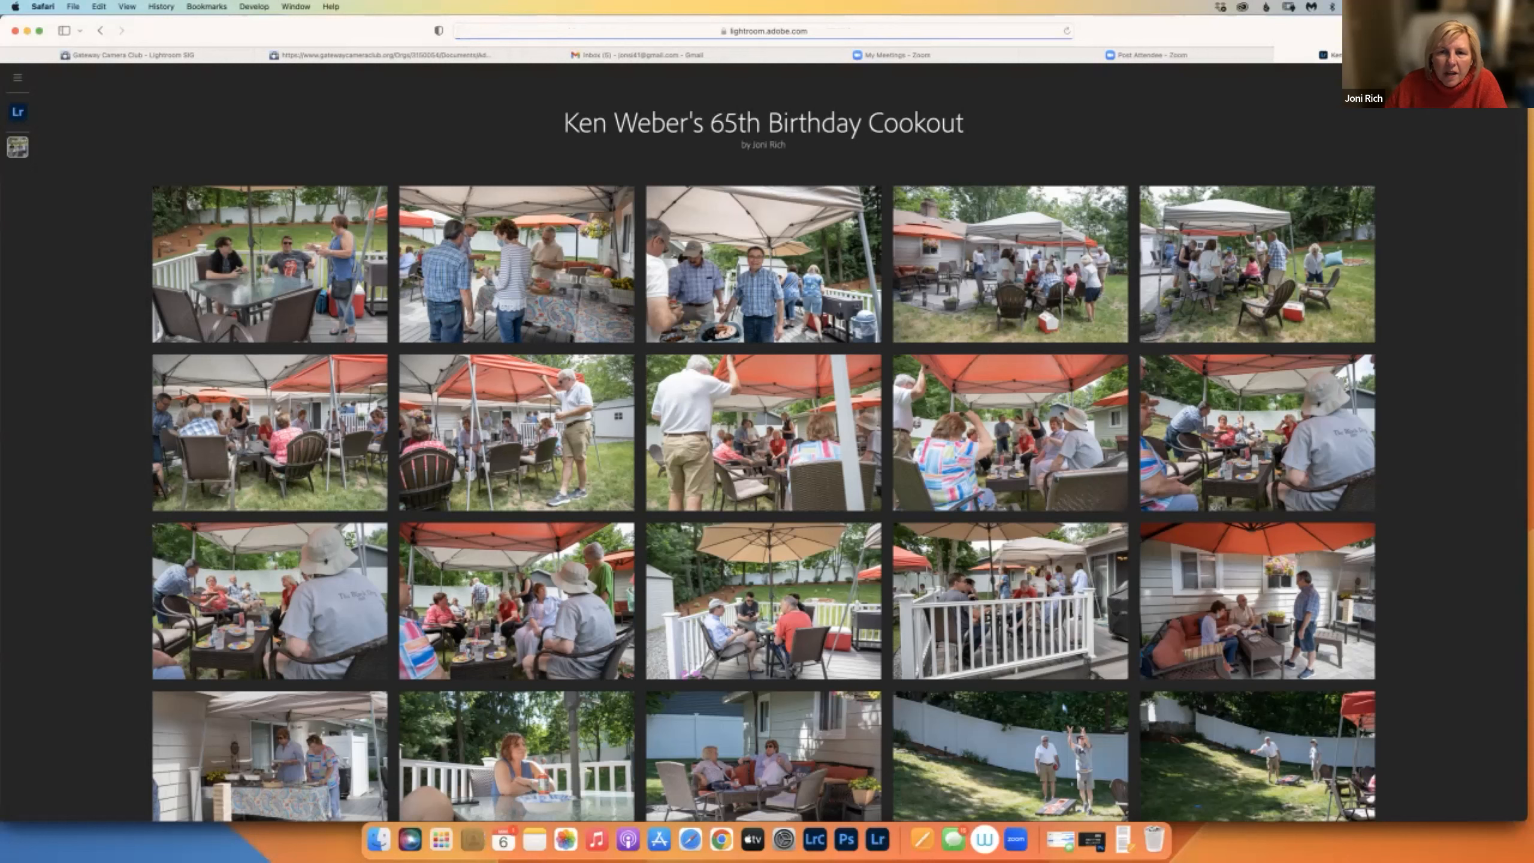
{"action": "right_click", "coordinate": [776, 274]}
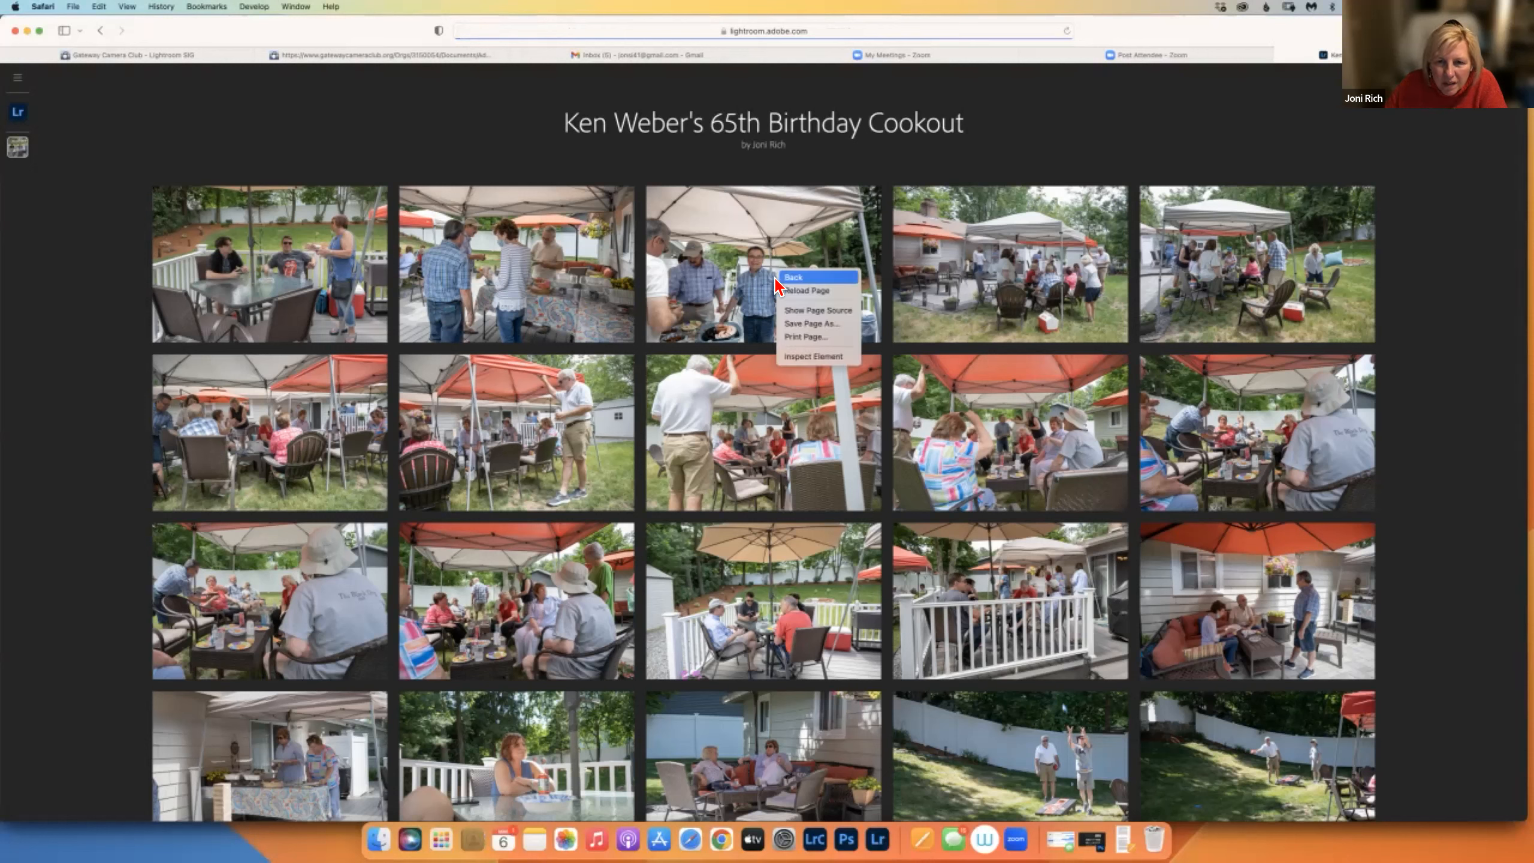
{"action": "left_click", "coordinate": [734, 275]}
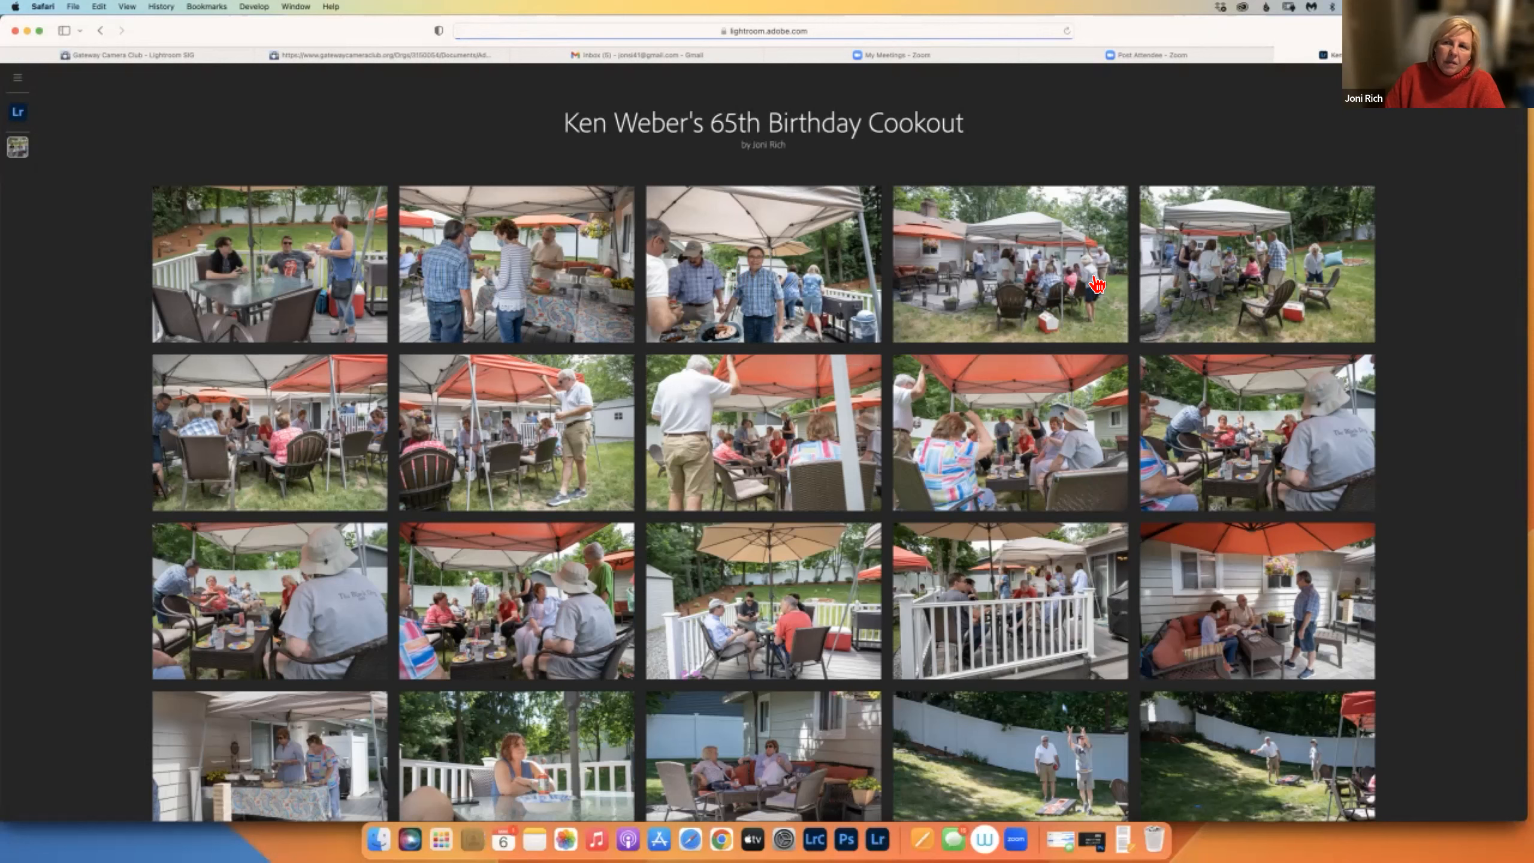
{"action": "left_click", "coordinate": [1285, 55]}
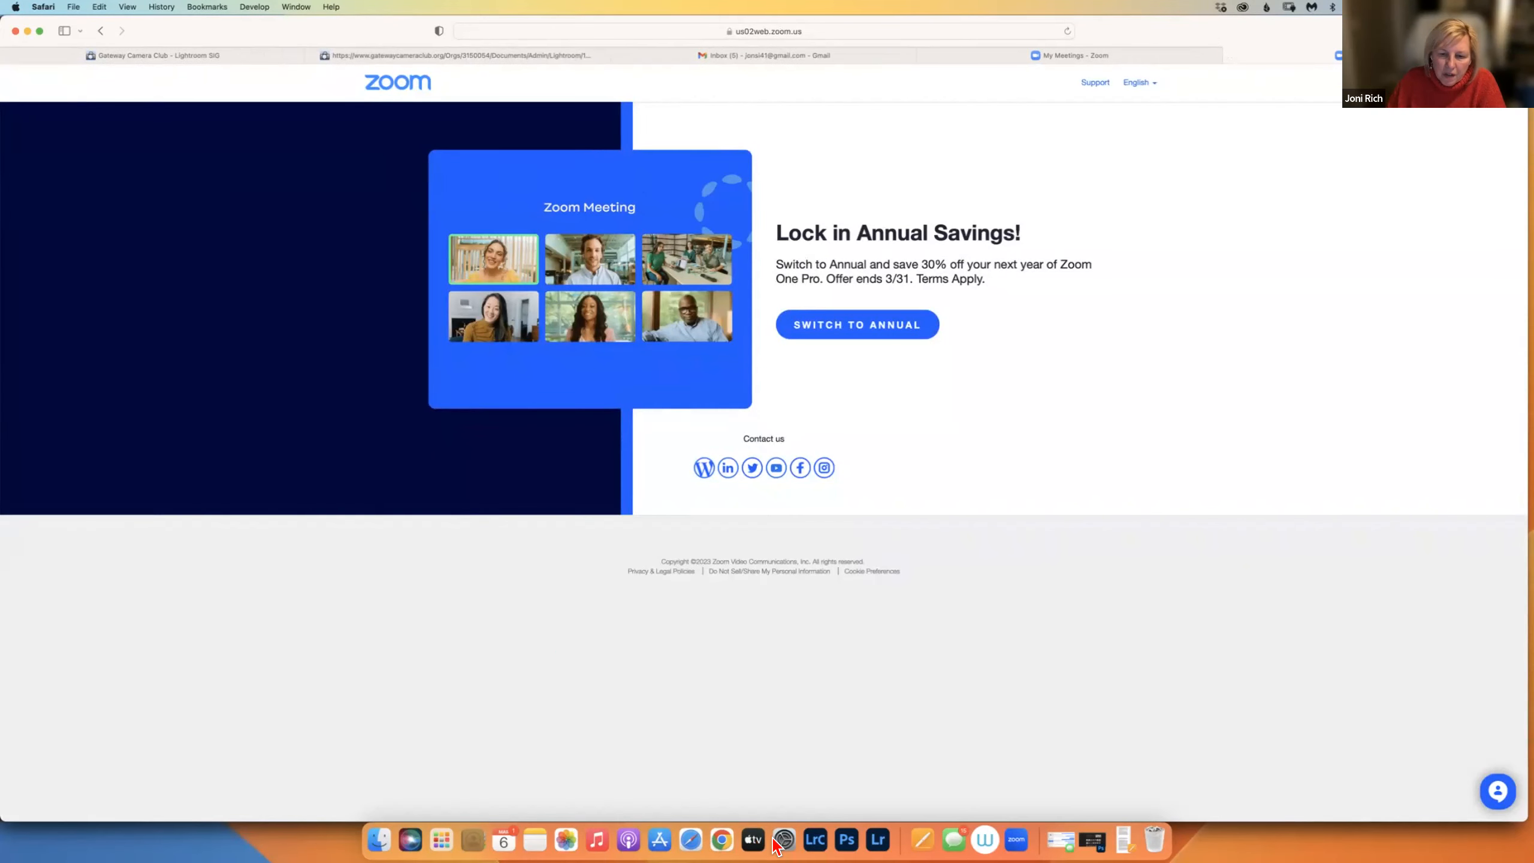
Bring Lightroom Classic forward on the cookout collection, then switch to Adobe Lightroom.
{"action": "left_click", "coordinate": [816, 839]}
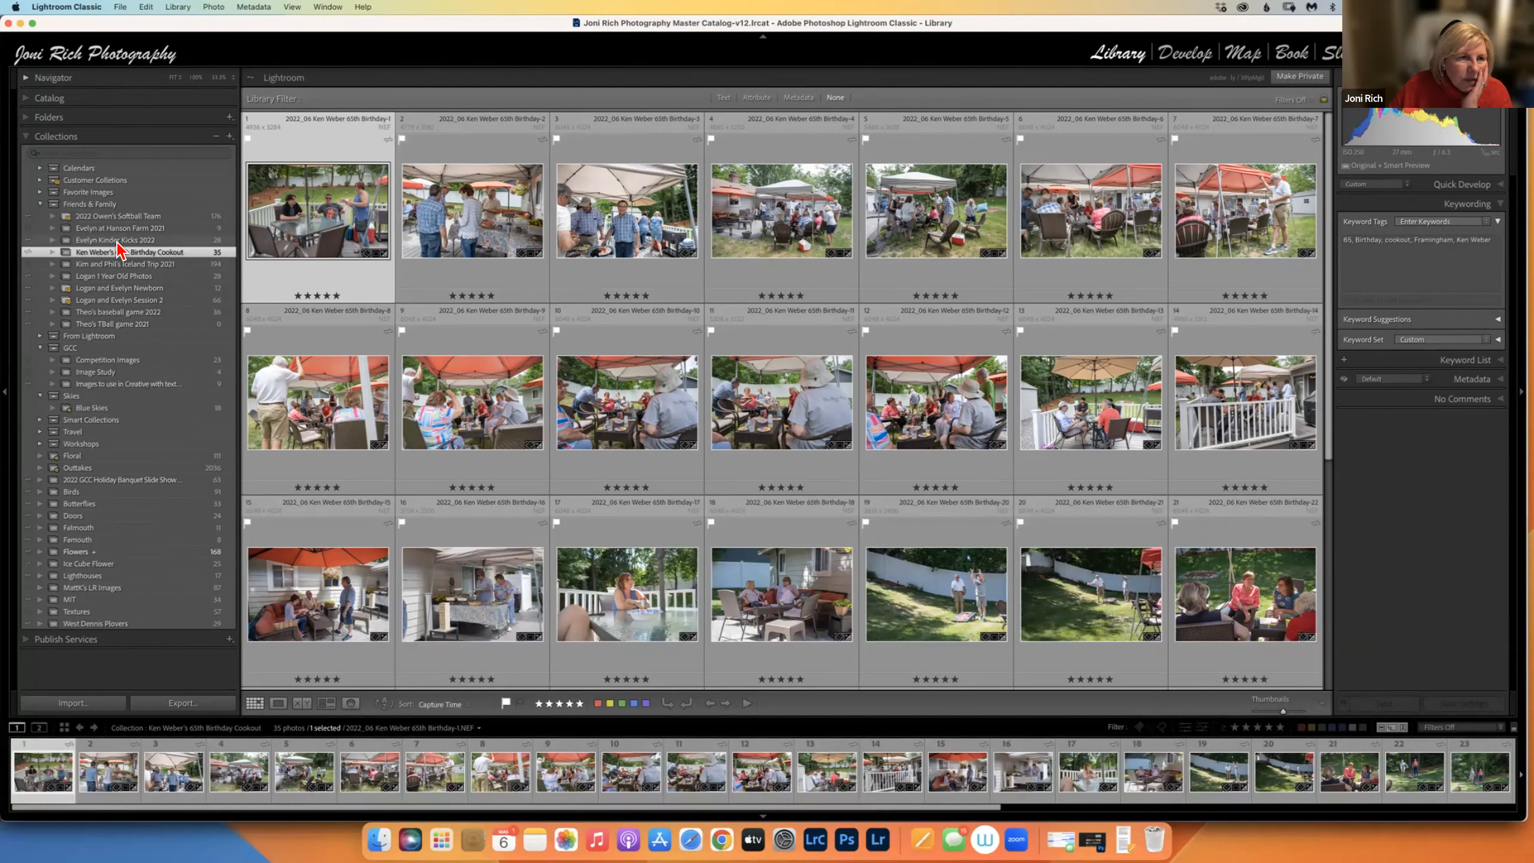
{"action": "left_click", "coordinate": [877, 839]}
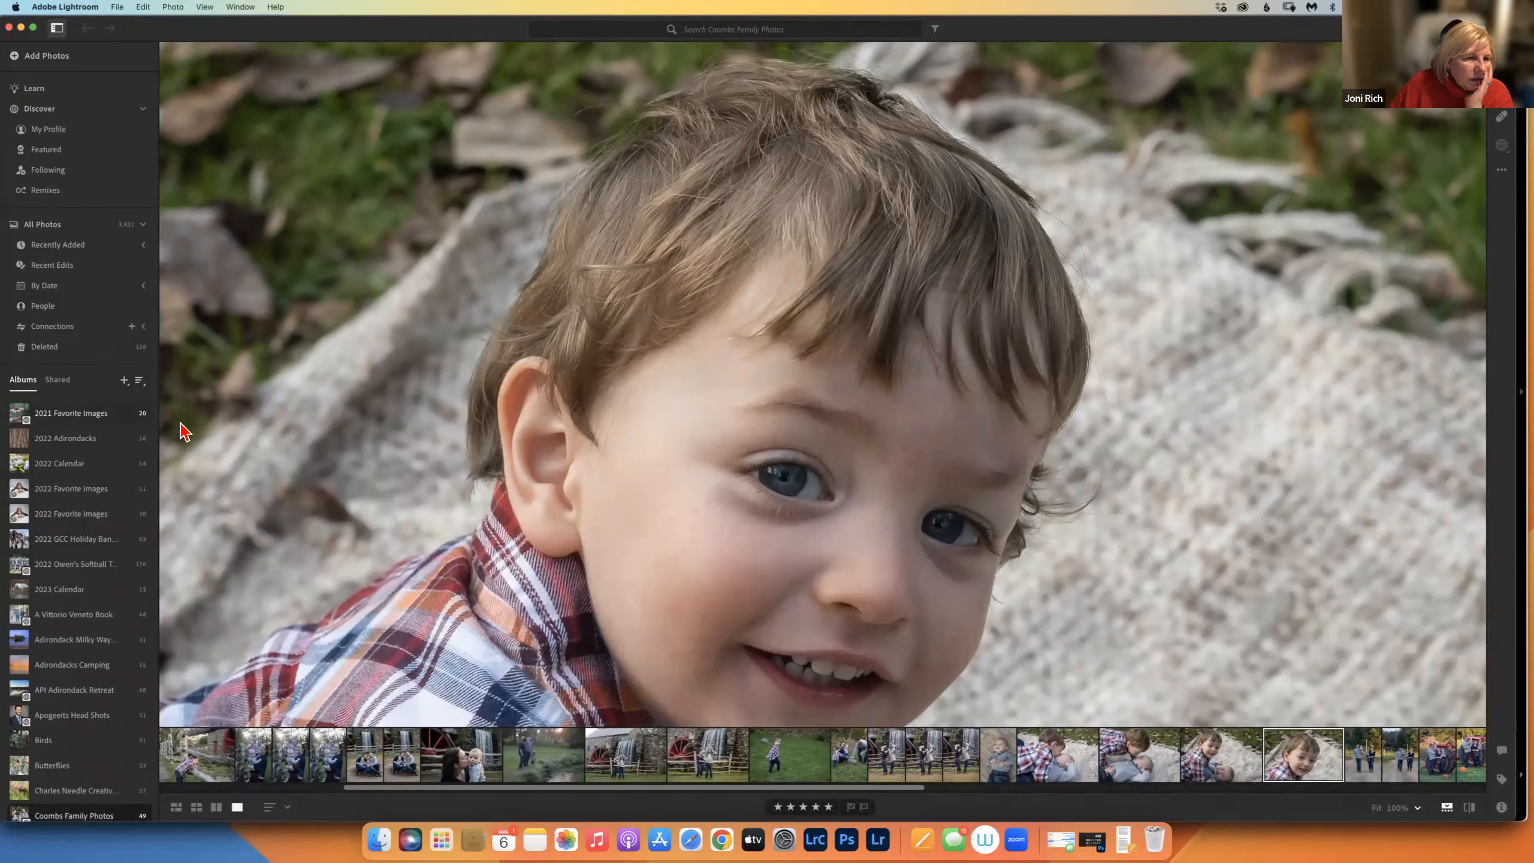
Open 2021 Favorite Images in grid view and step from the osprey photo to the snowy lighthouse beach photo.
{"action": "left_click", "coordinate": [72, 413]}
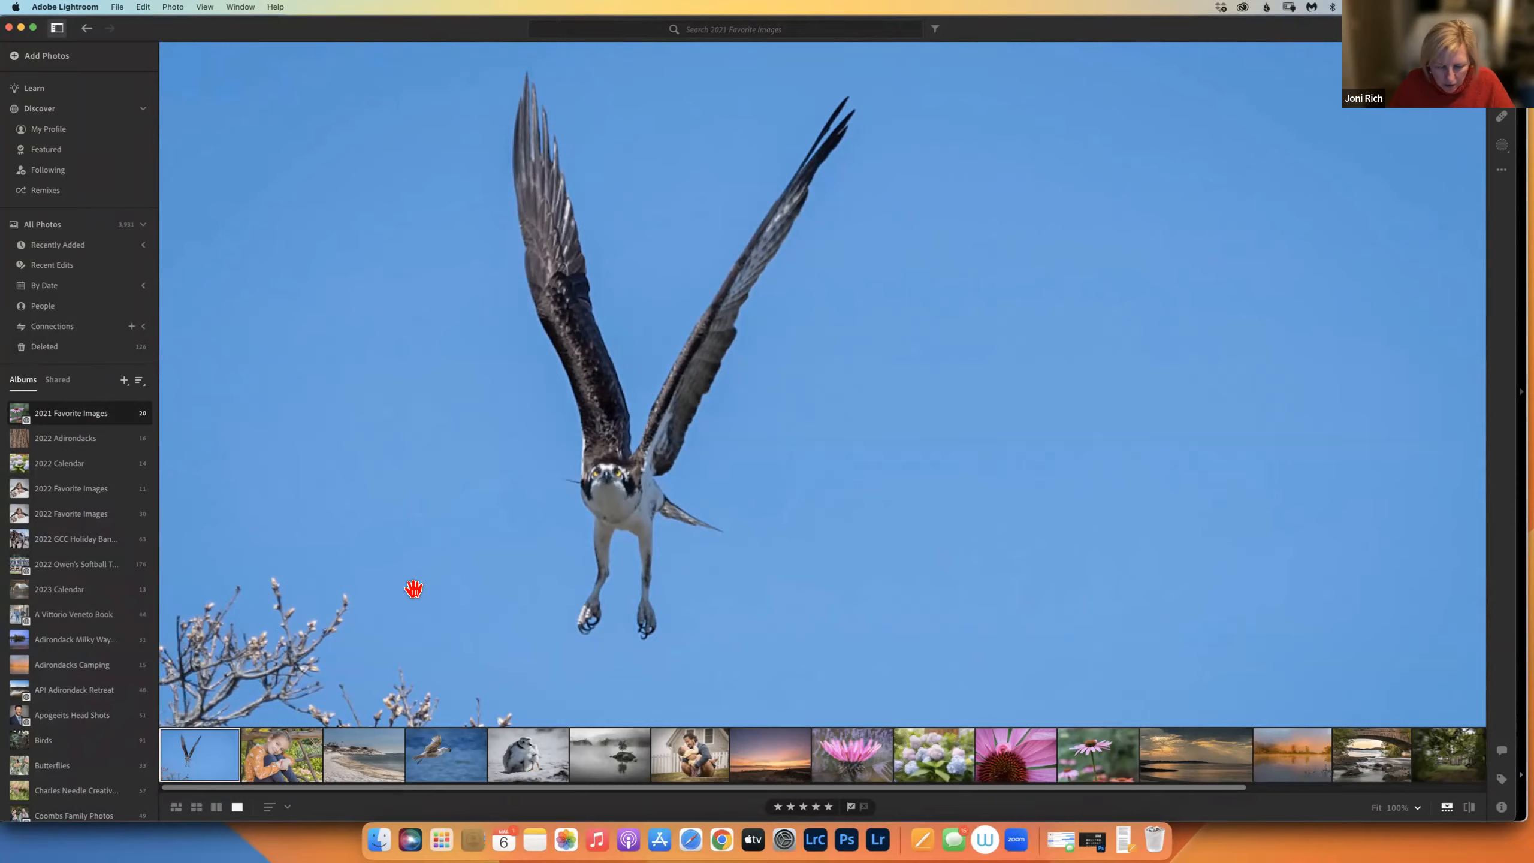
{"action": "key", "text": "g"}
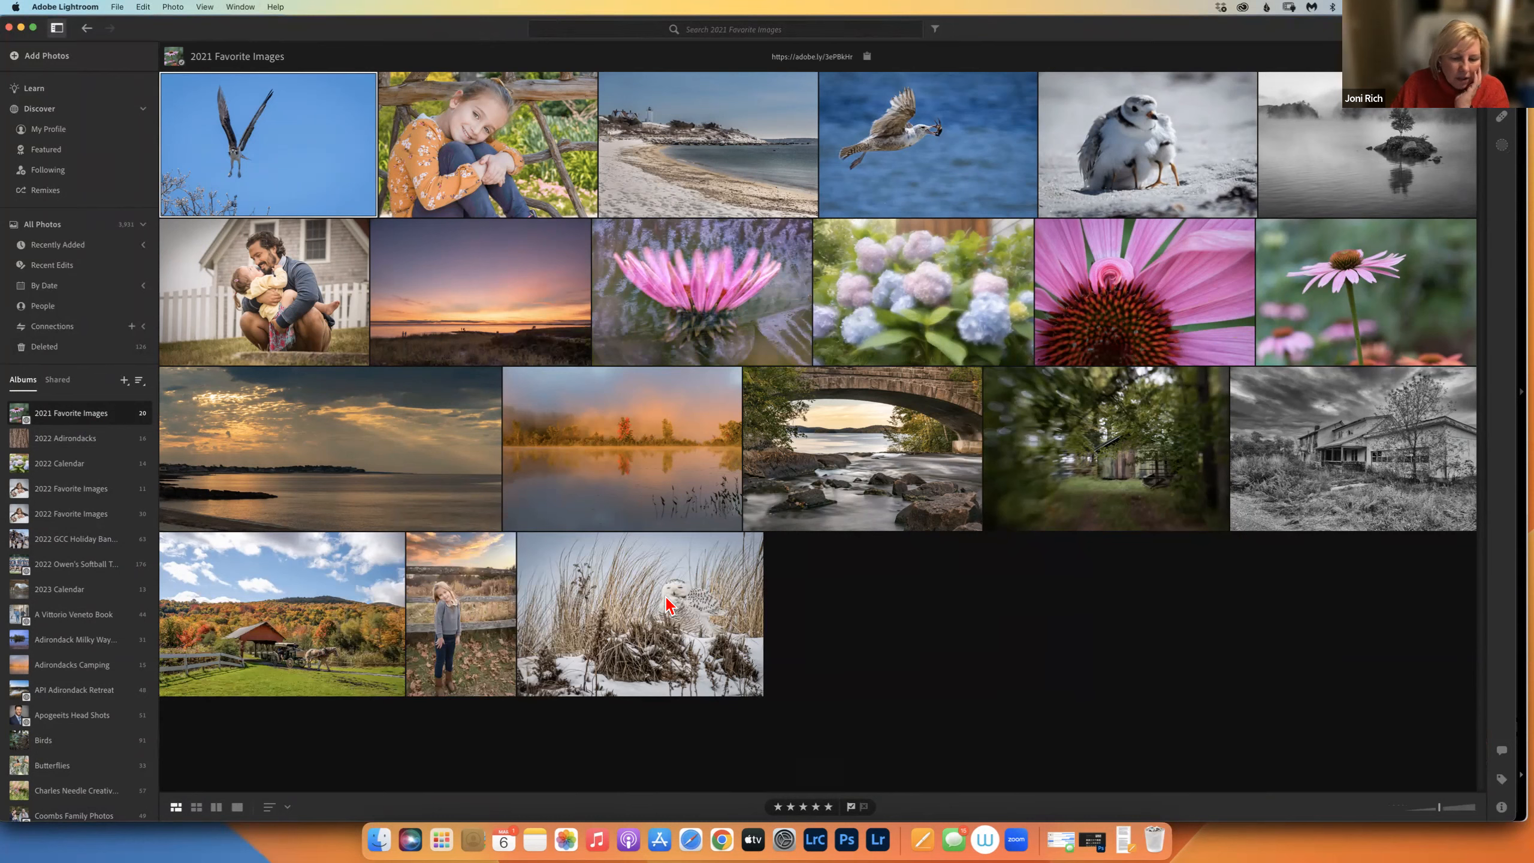
{"action": "double_click", "coordinate": [293, 190]}
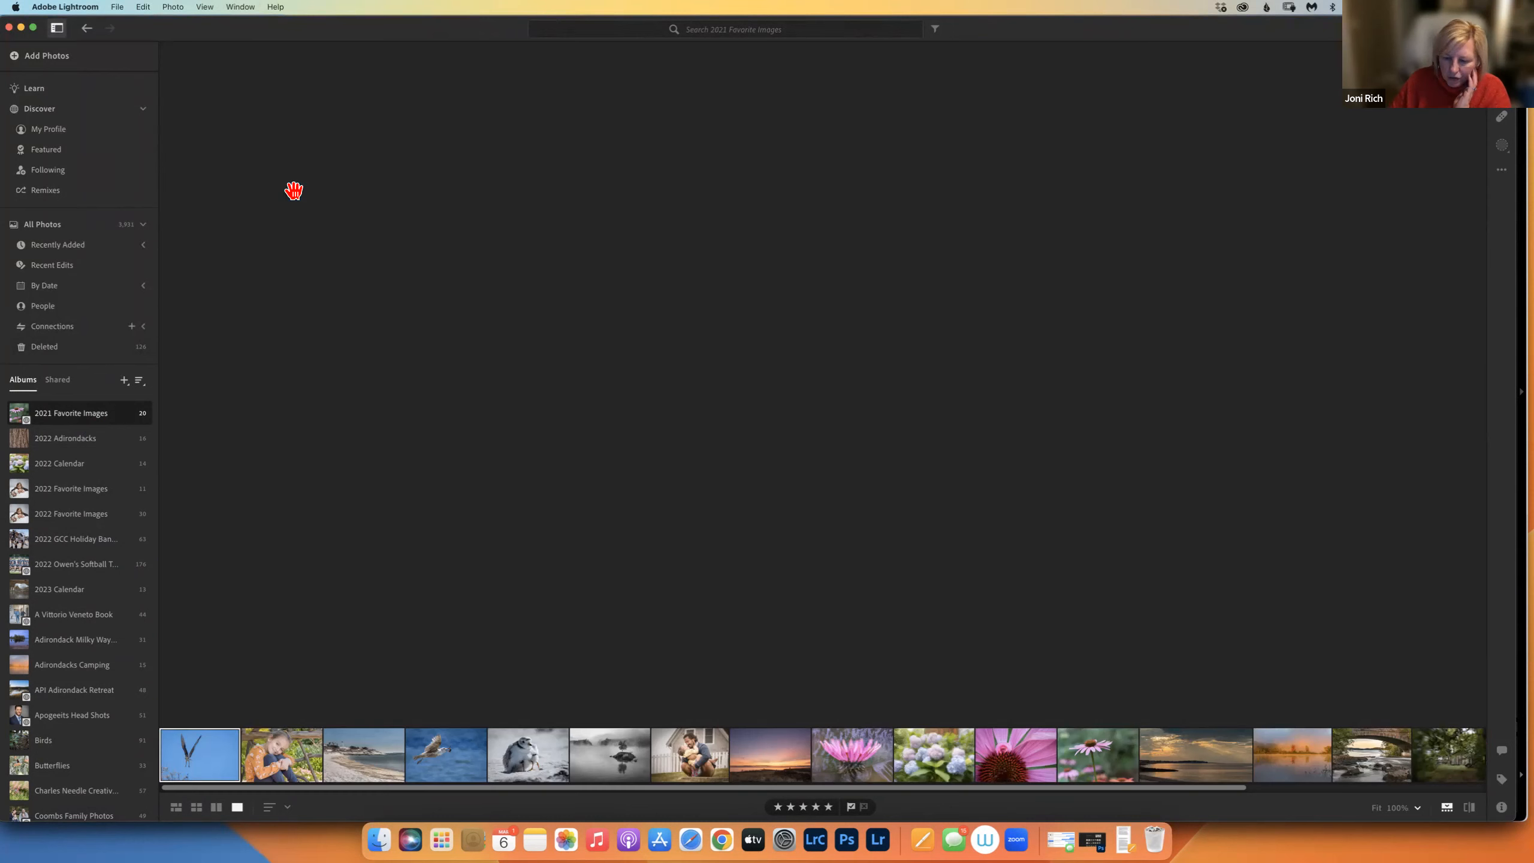
{"action": "key", "text": "Right"}
{"action": "key", "text": "Right"}
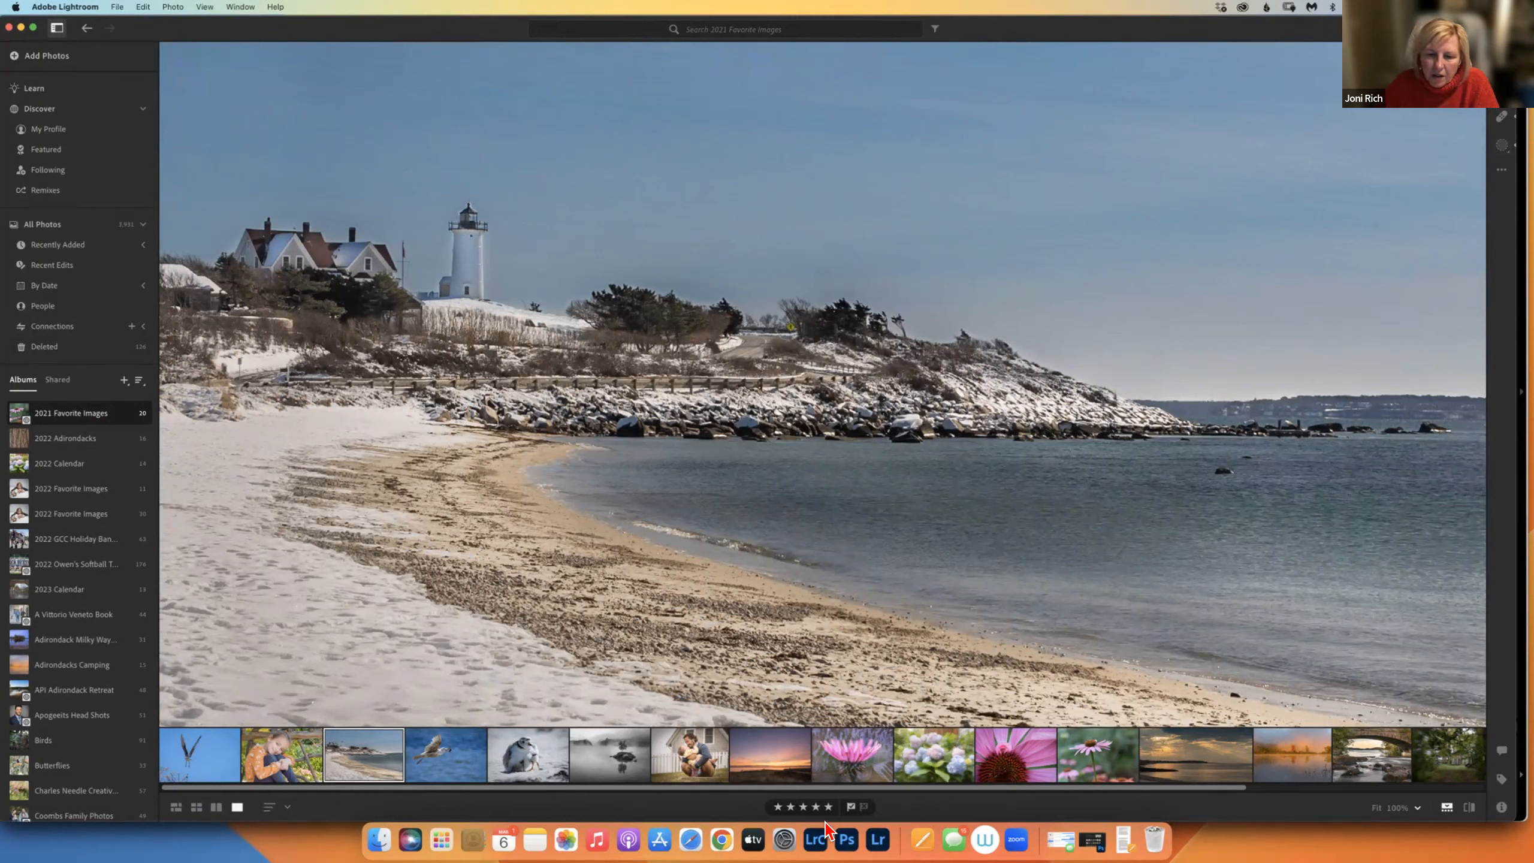
{"action": "left_click", "coordinate": [816, 840]}
Open the first cookout photo in the Develop module, then return to Adobe Lightroom.
{"action": "left_click", "coordinate": [1184, 54]}
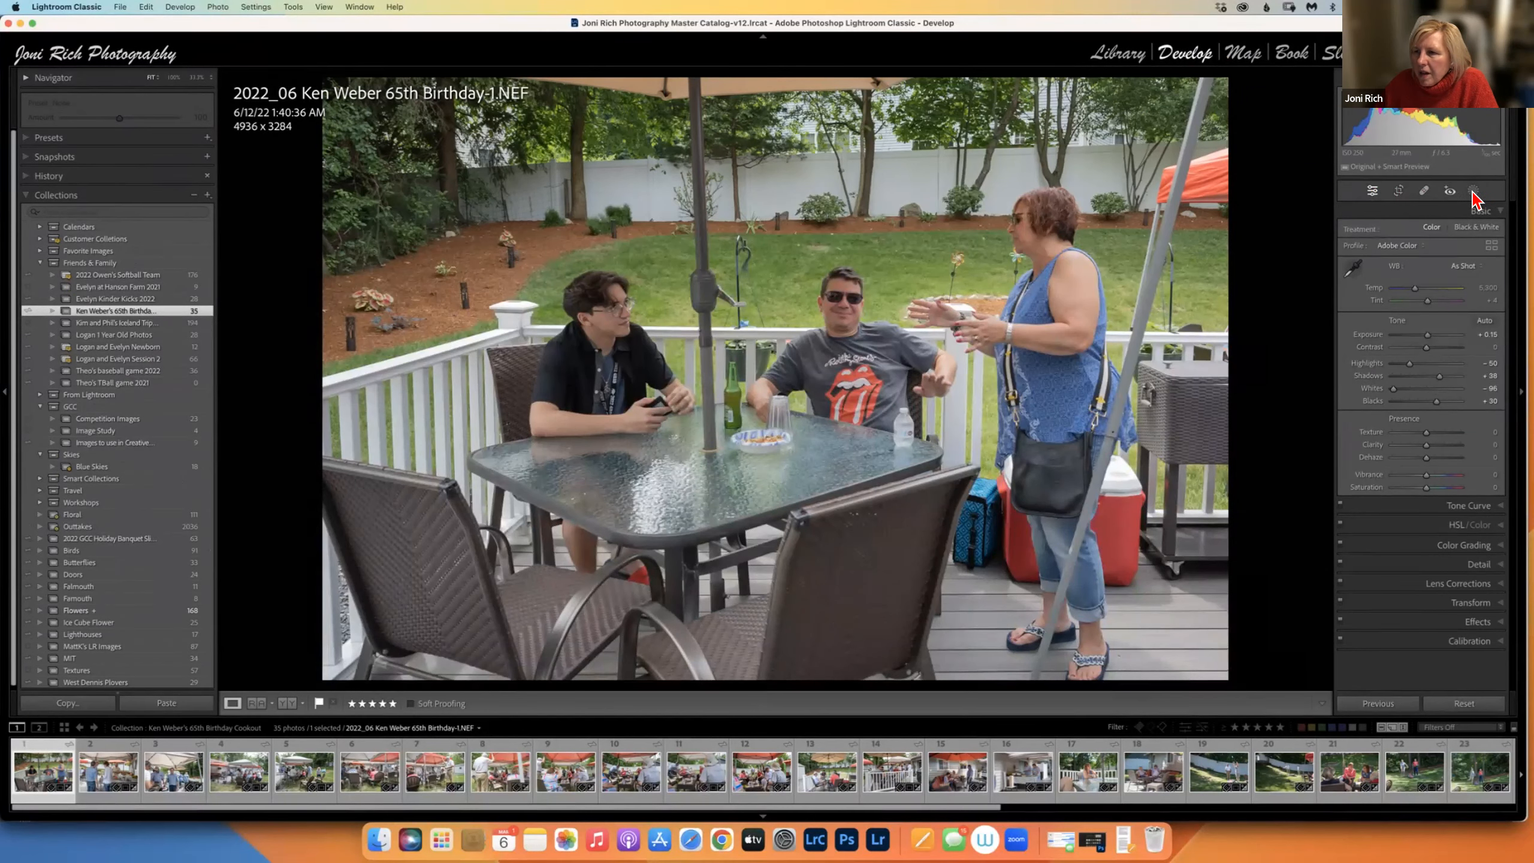
{"action": "left_click", "coordinate": [878, 839]}
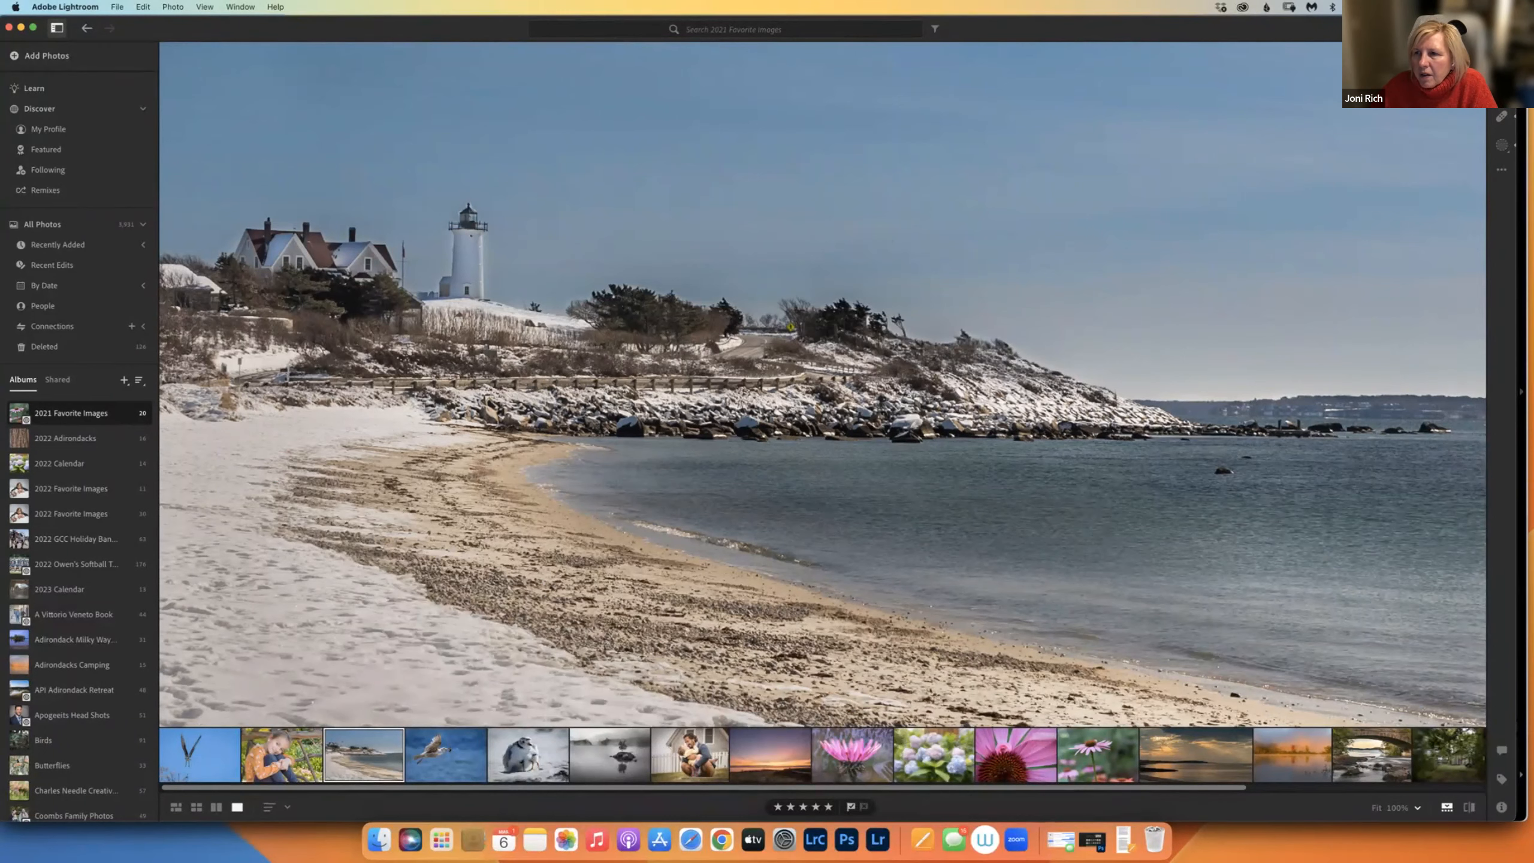
Open the beach photo's Edit panel and browse the Crop, Healing and Masking tools.
{"action": "key", "text": "e"}
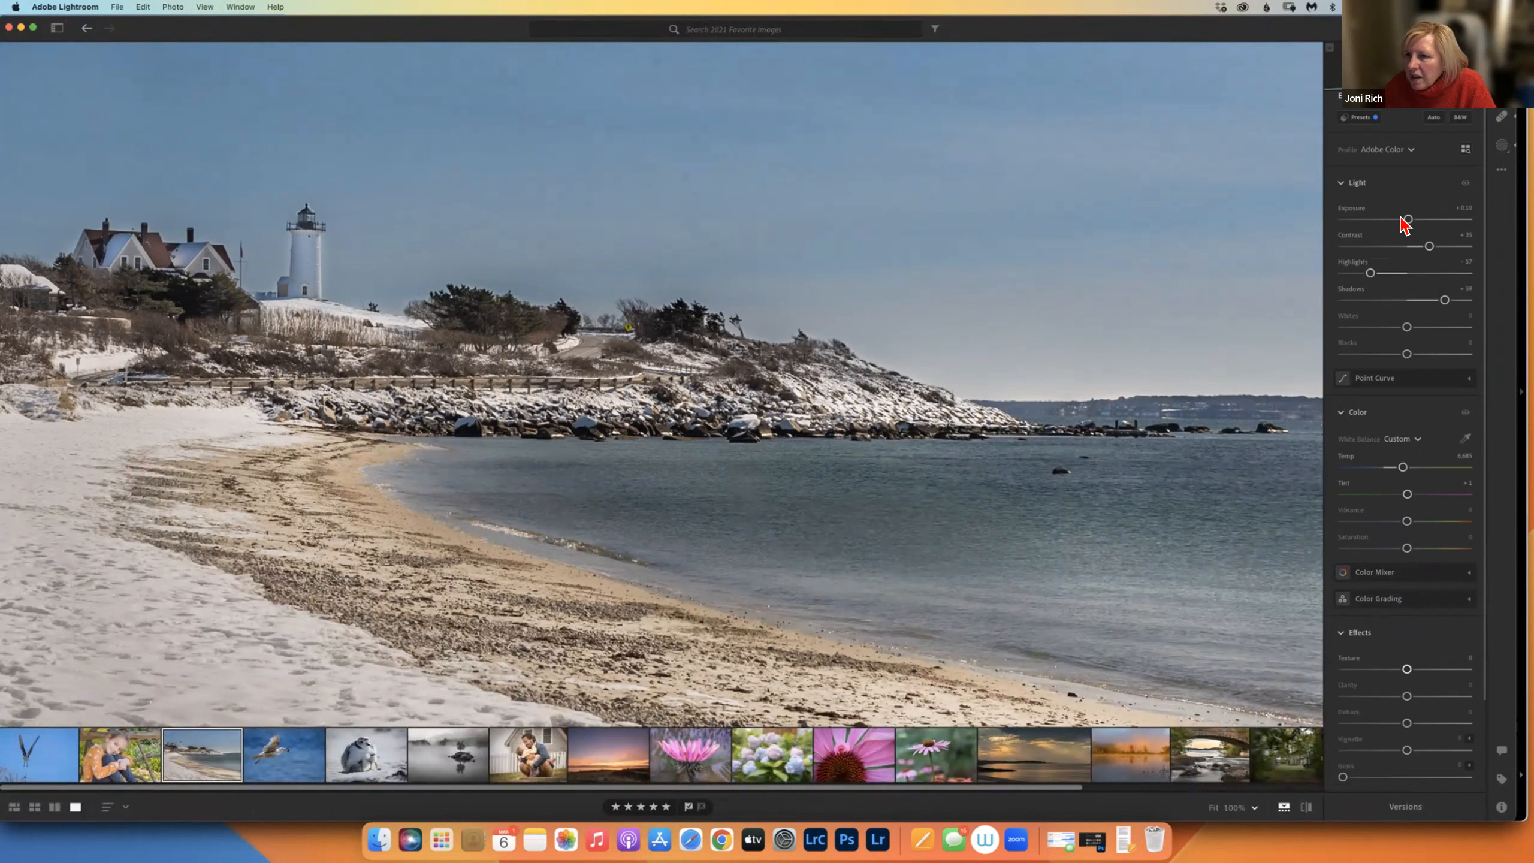
{"action": "left_click", "coordinate": [1356, 196]}
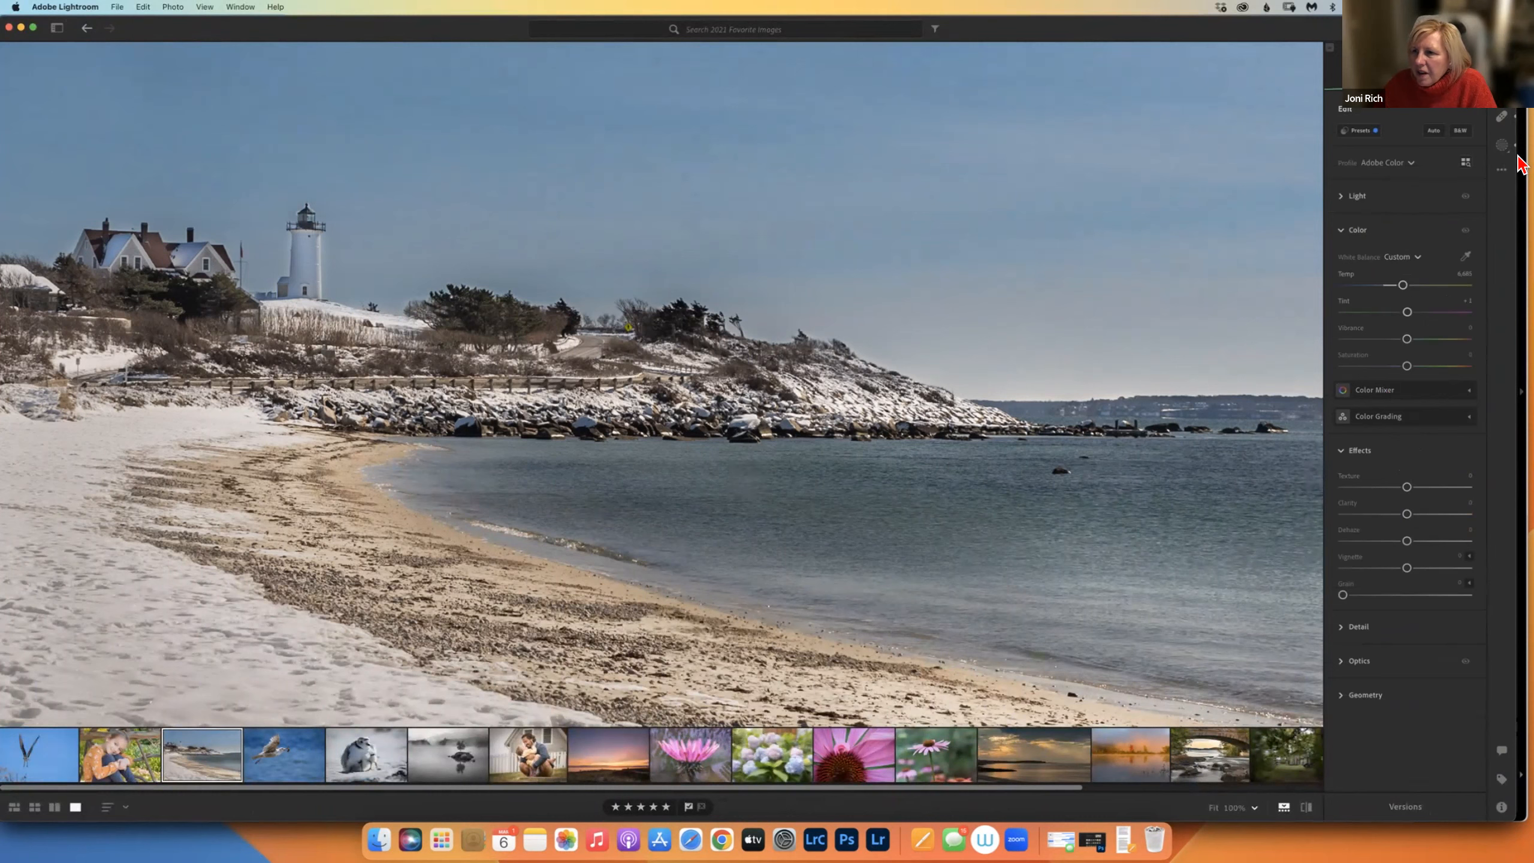
{"action": "left_click", "coordinate": [1503, 89]}
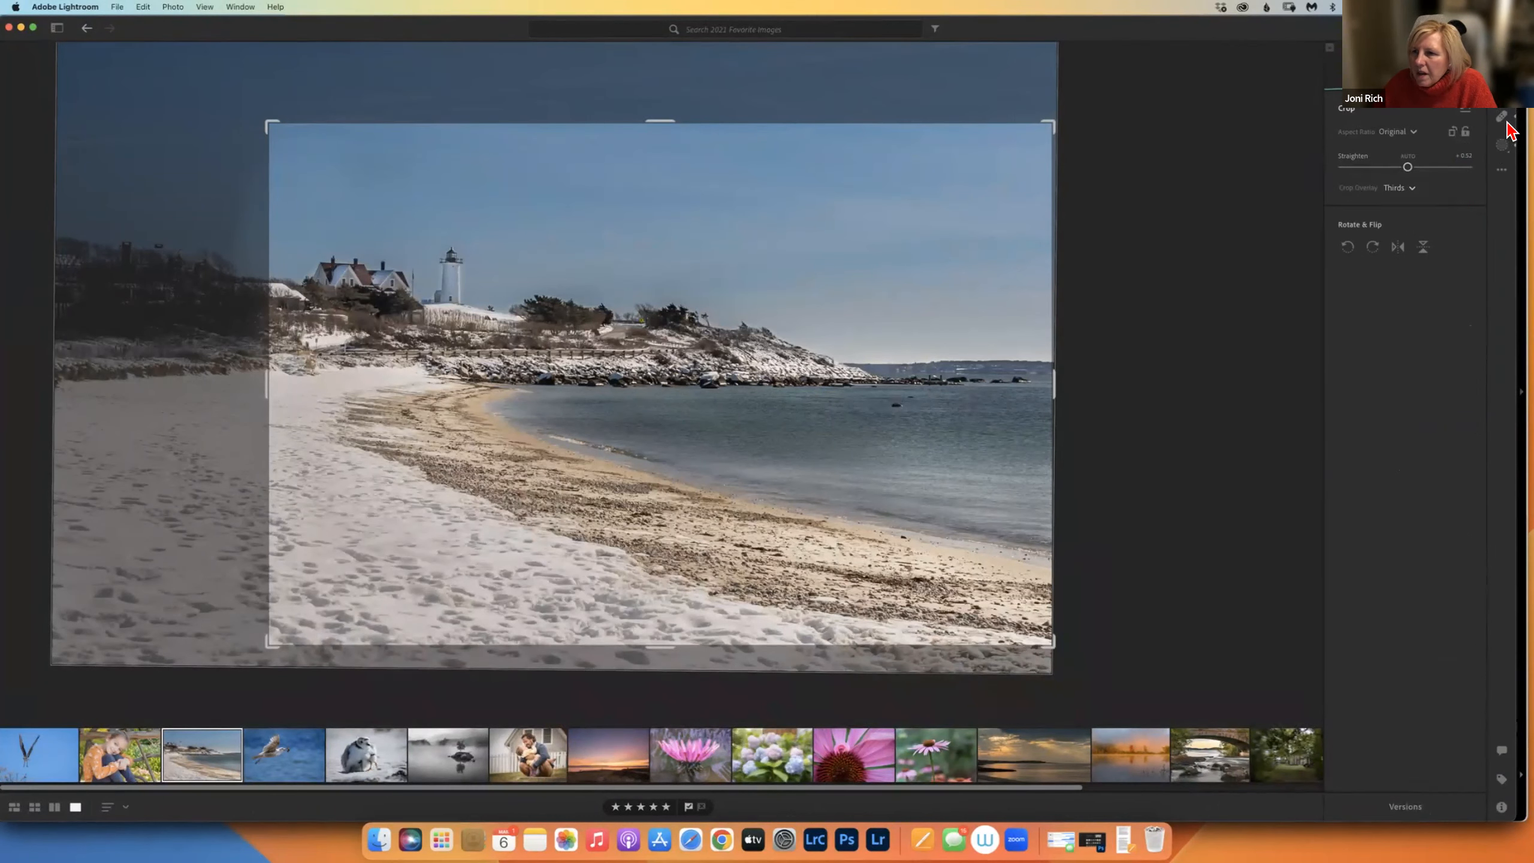
{"action": "left_click", "coordinate": [1503, 117]}
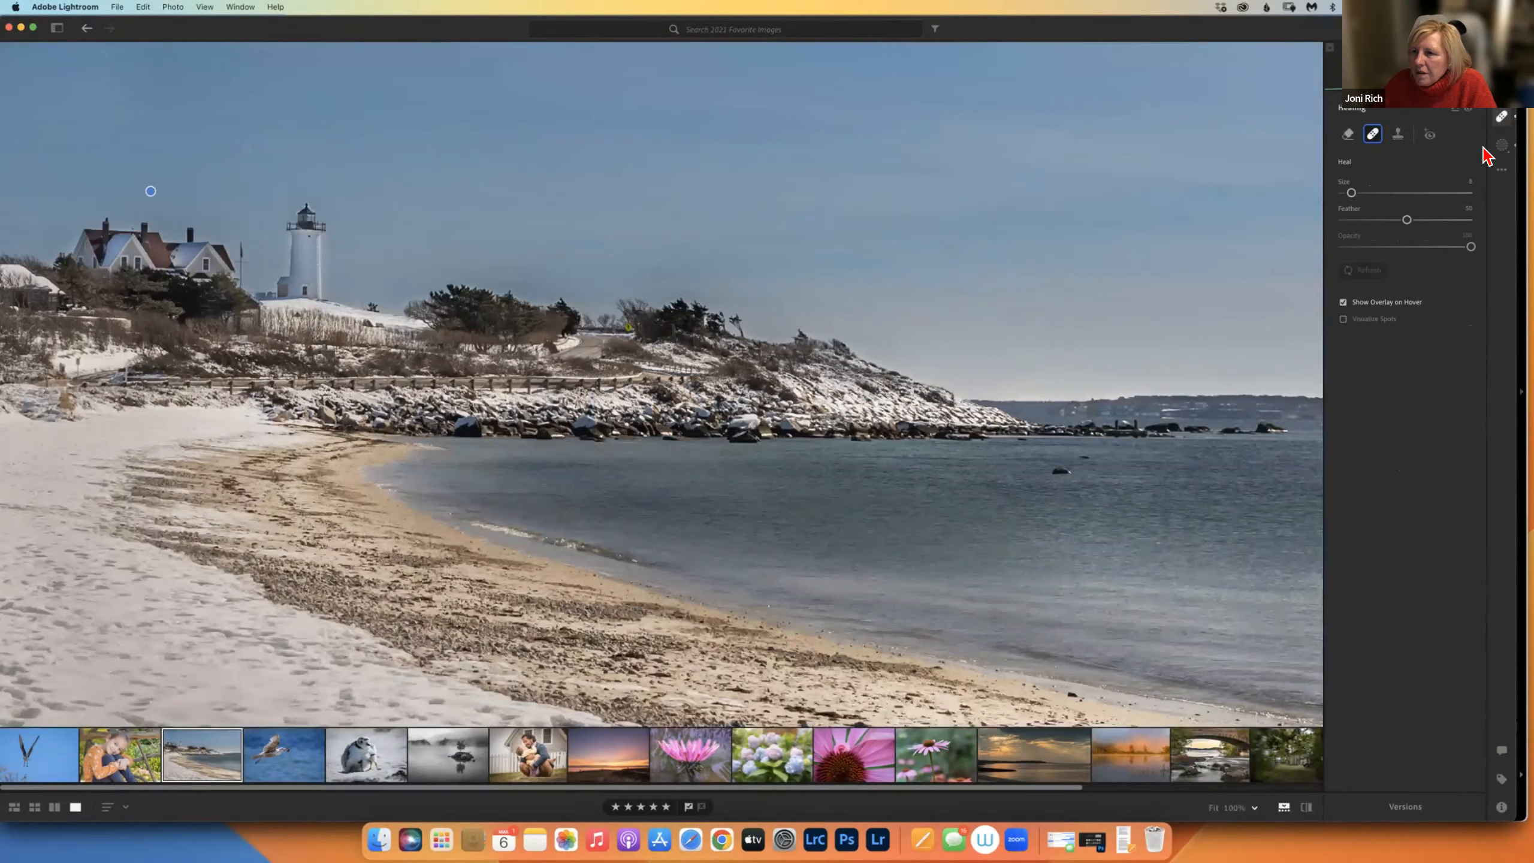
{"action": "left_click", "coordinate": [1503, 147]}
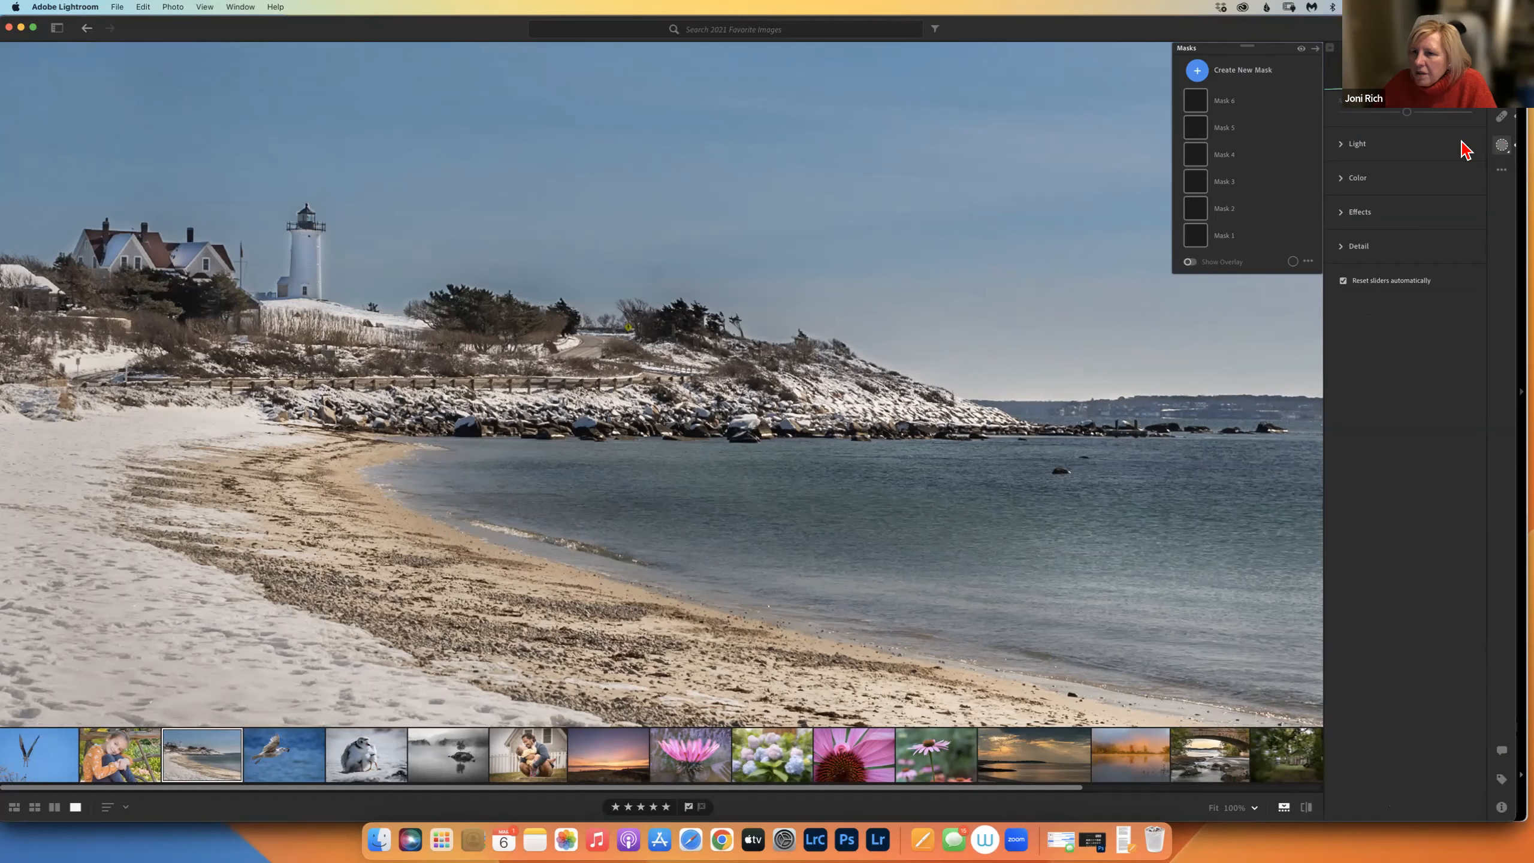
{"action": "left_click", "coordinate": [1492, 151]}
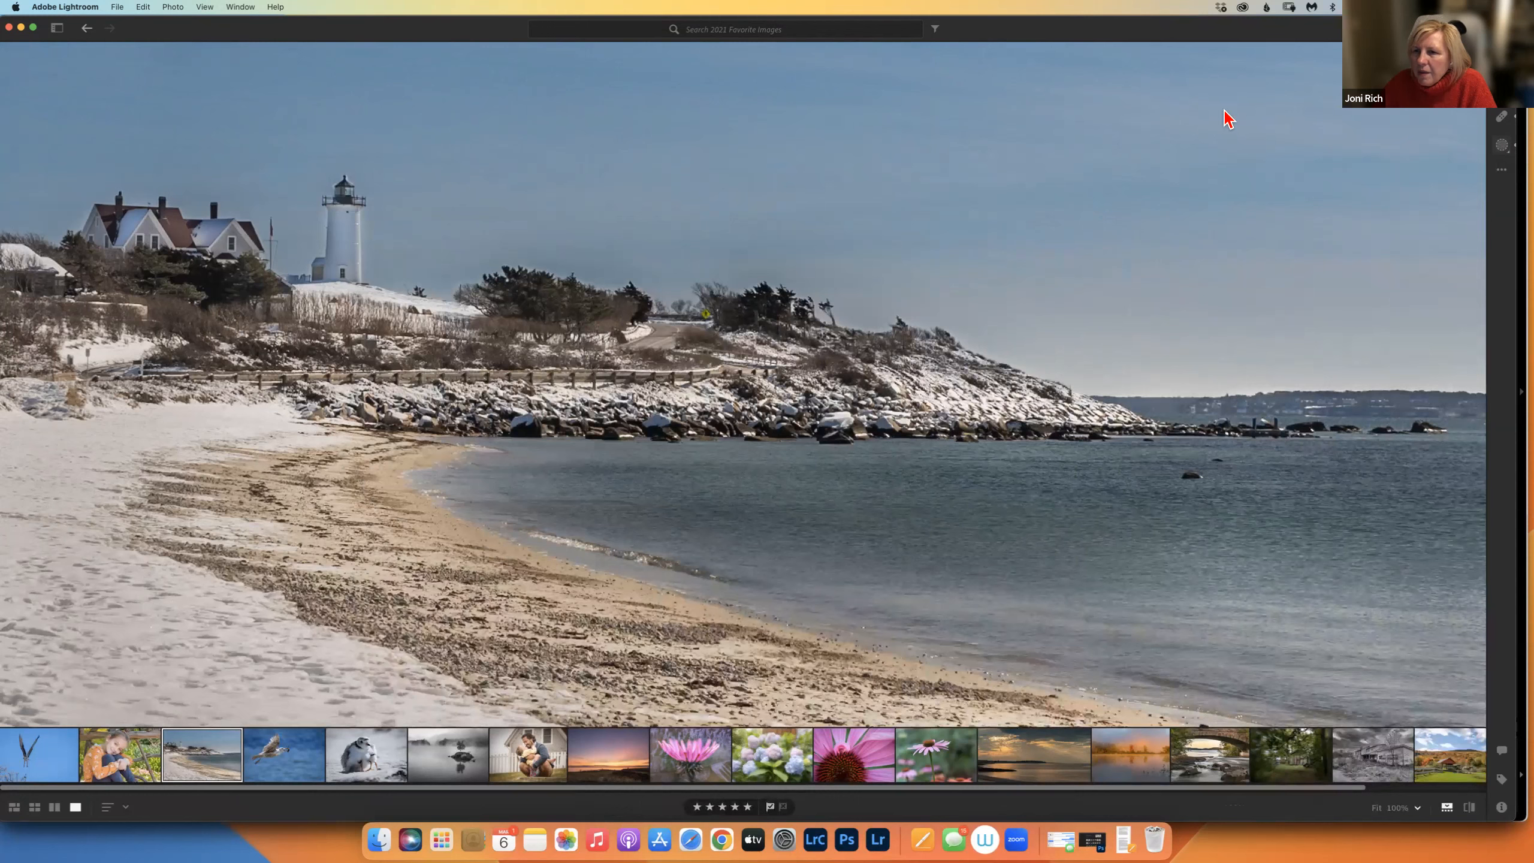
{"action": "key", "text": "m"}
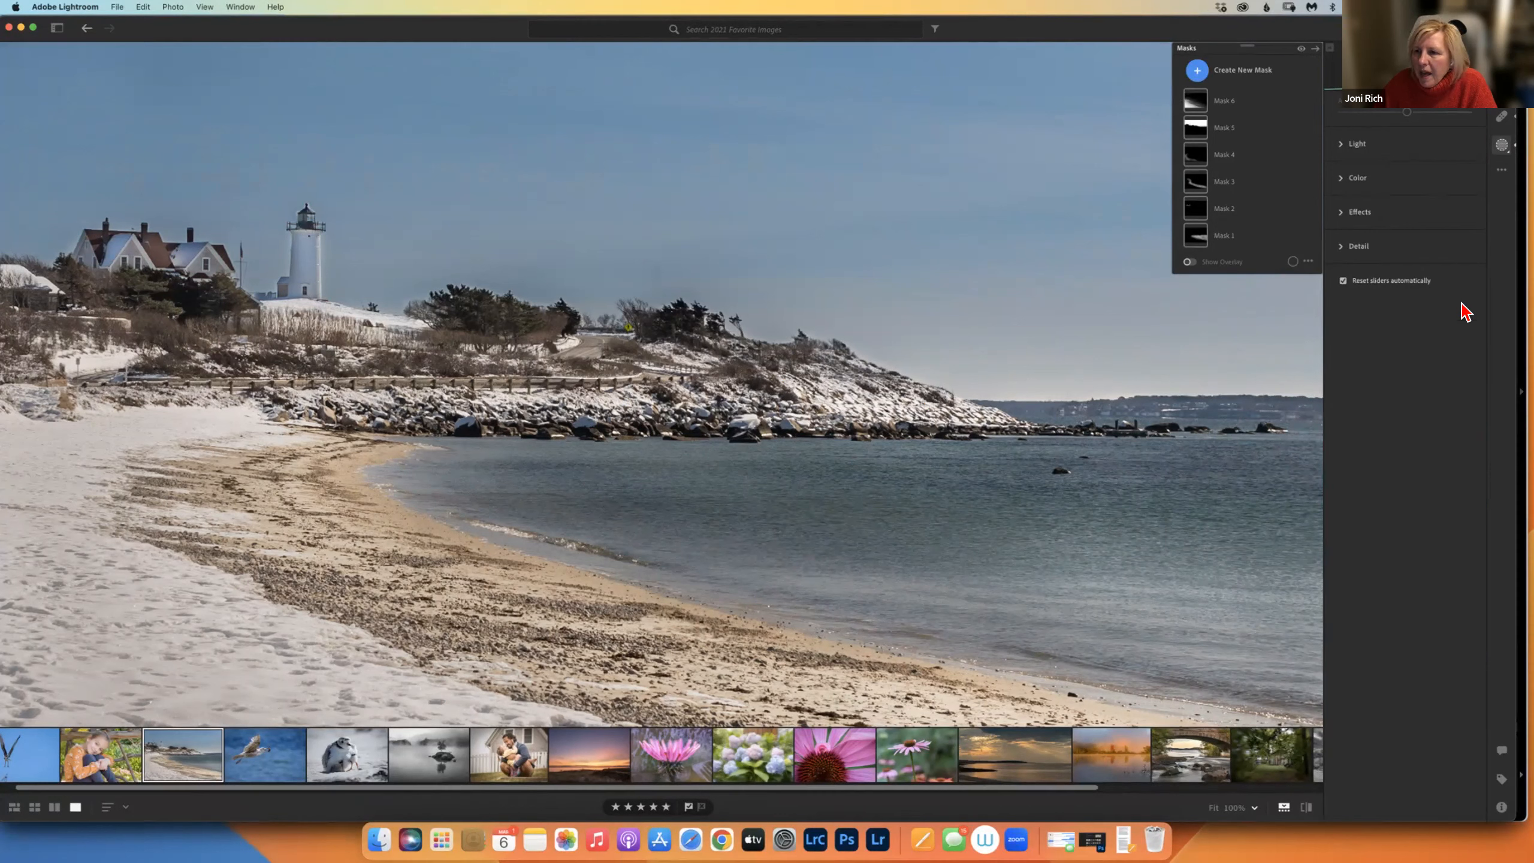
Toggle the editing adjustments off and on, ending with the Albums list beside the photo.
{"action": "left_click_drag", "start_coordinate": [181, 28], "coordinate": [193, 30]}
{"action": "left_click", "coordinate": [97, 30]}
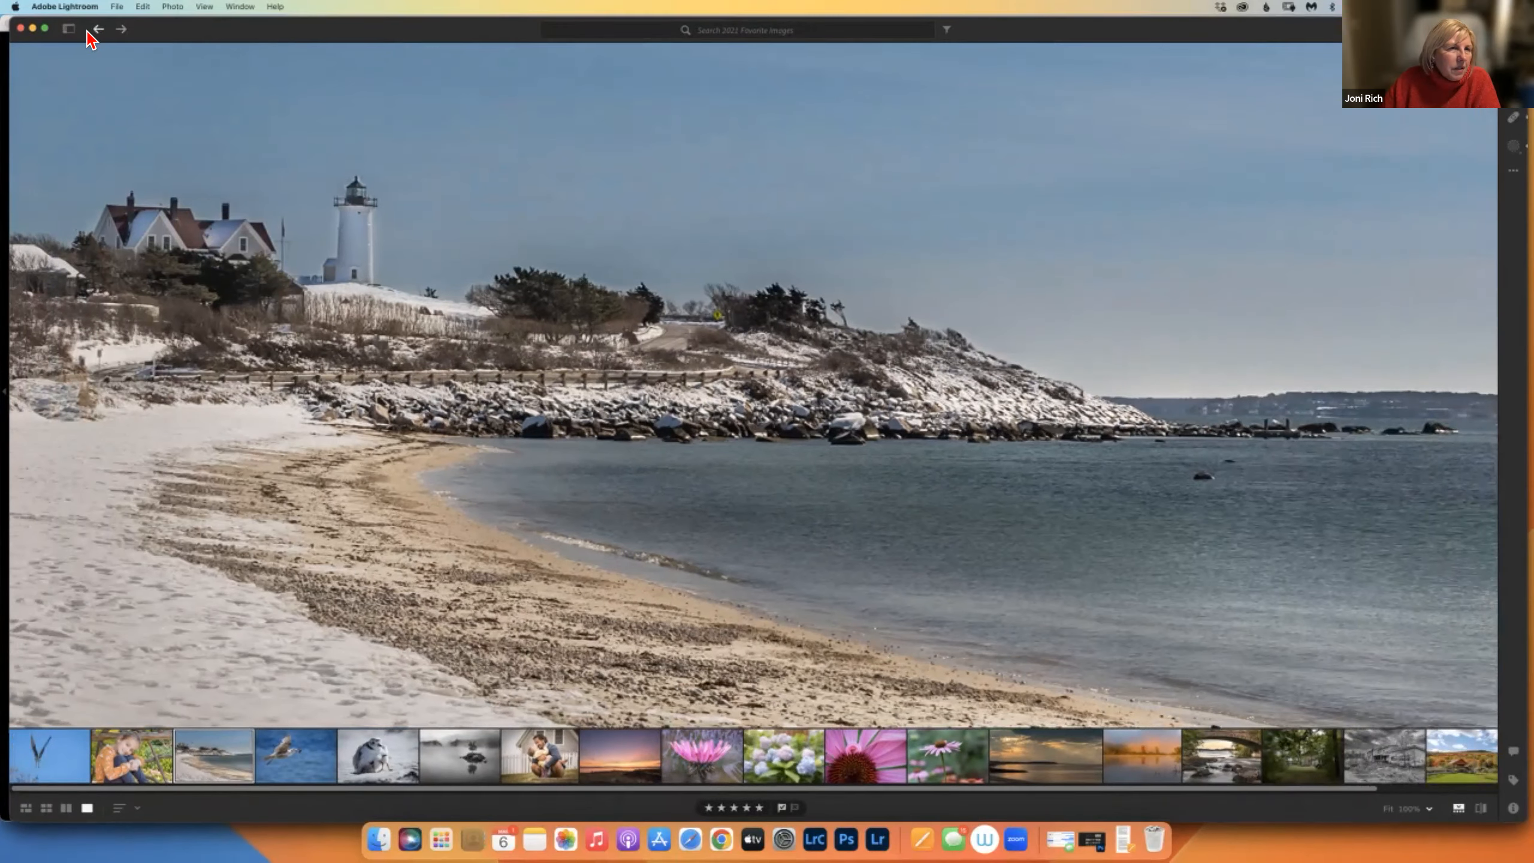
{"action": "left_click", "coordinate": [95, 29]}
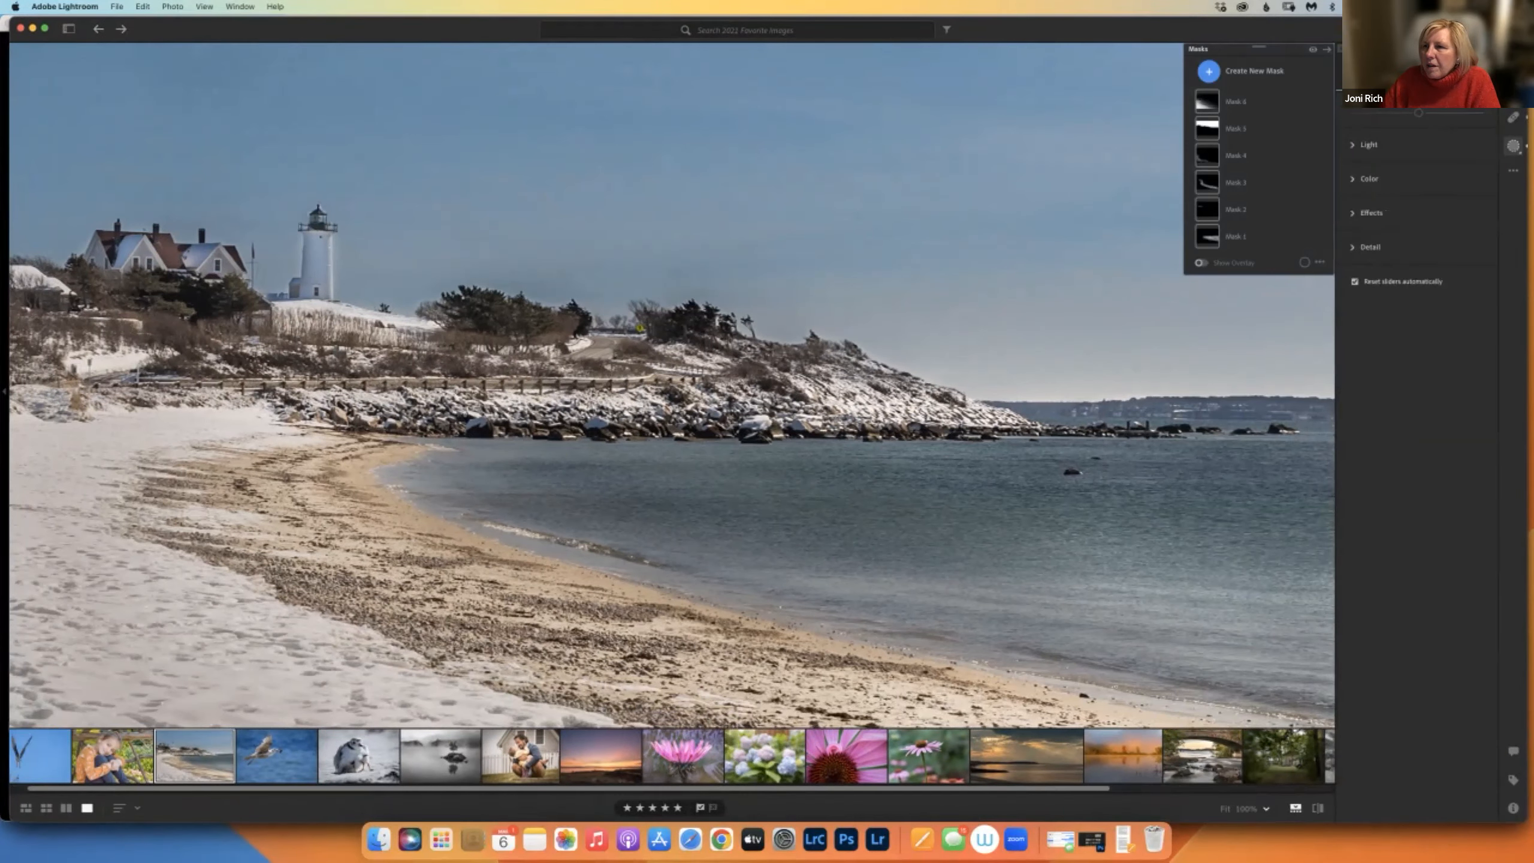
{"action": "left_click", "coordinate": [1514, 60]}
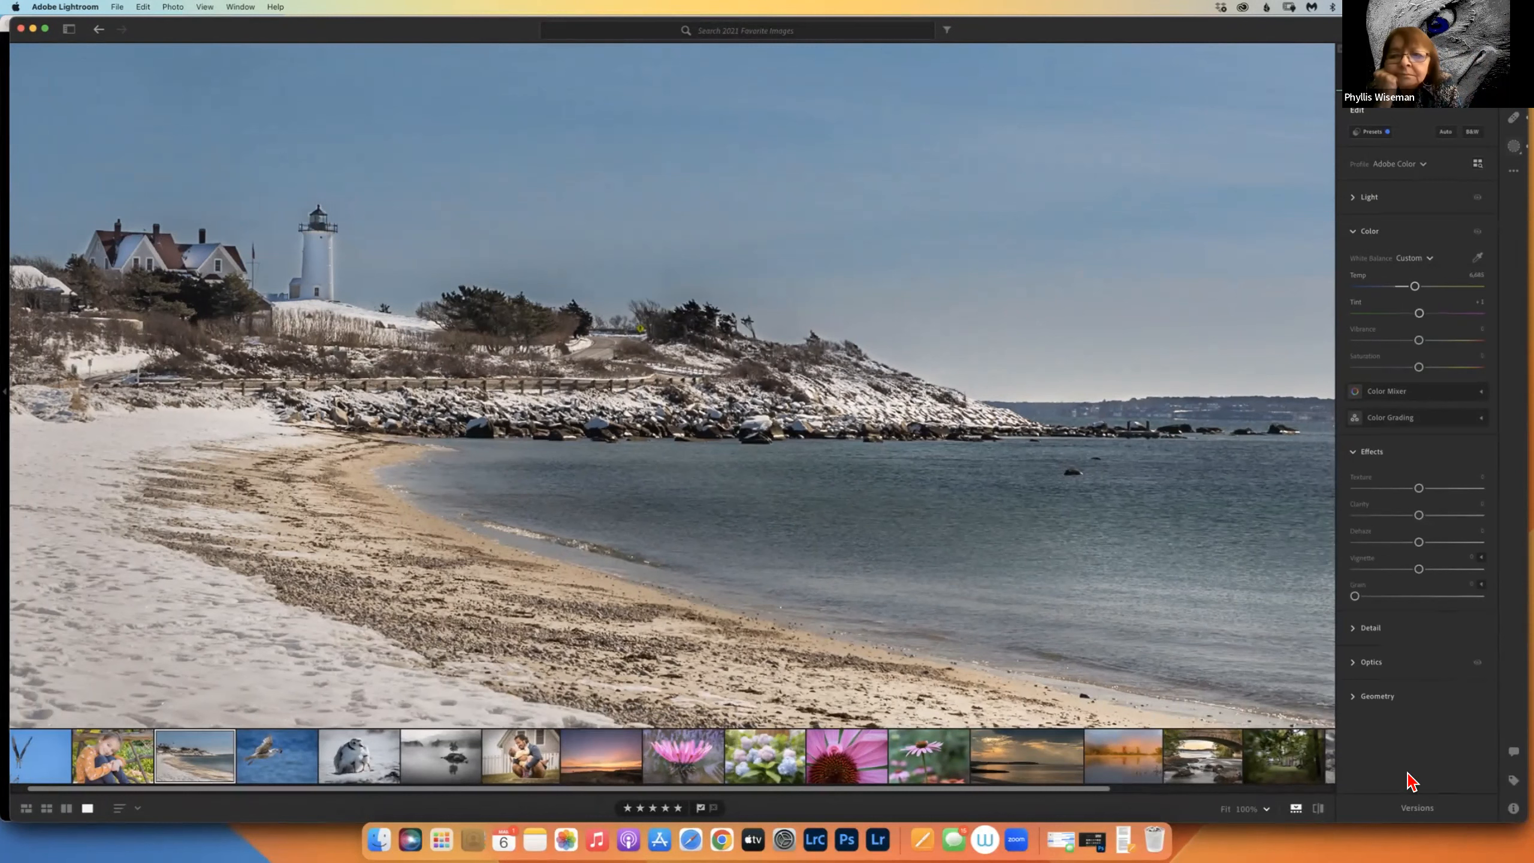
{"action": "left_click", "coordinate": [68, 31]}
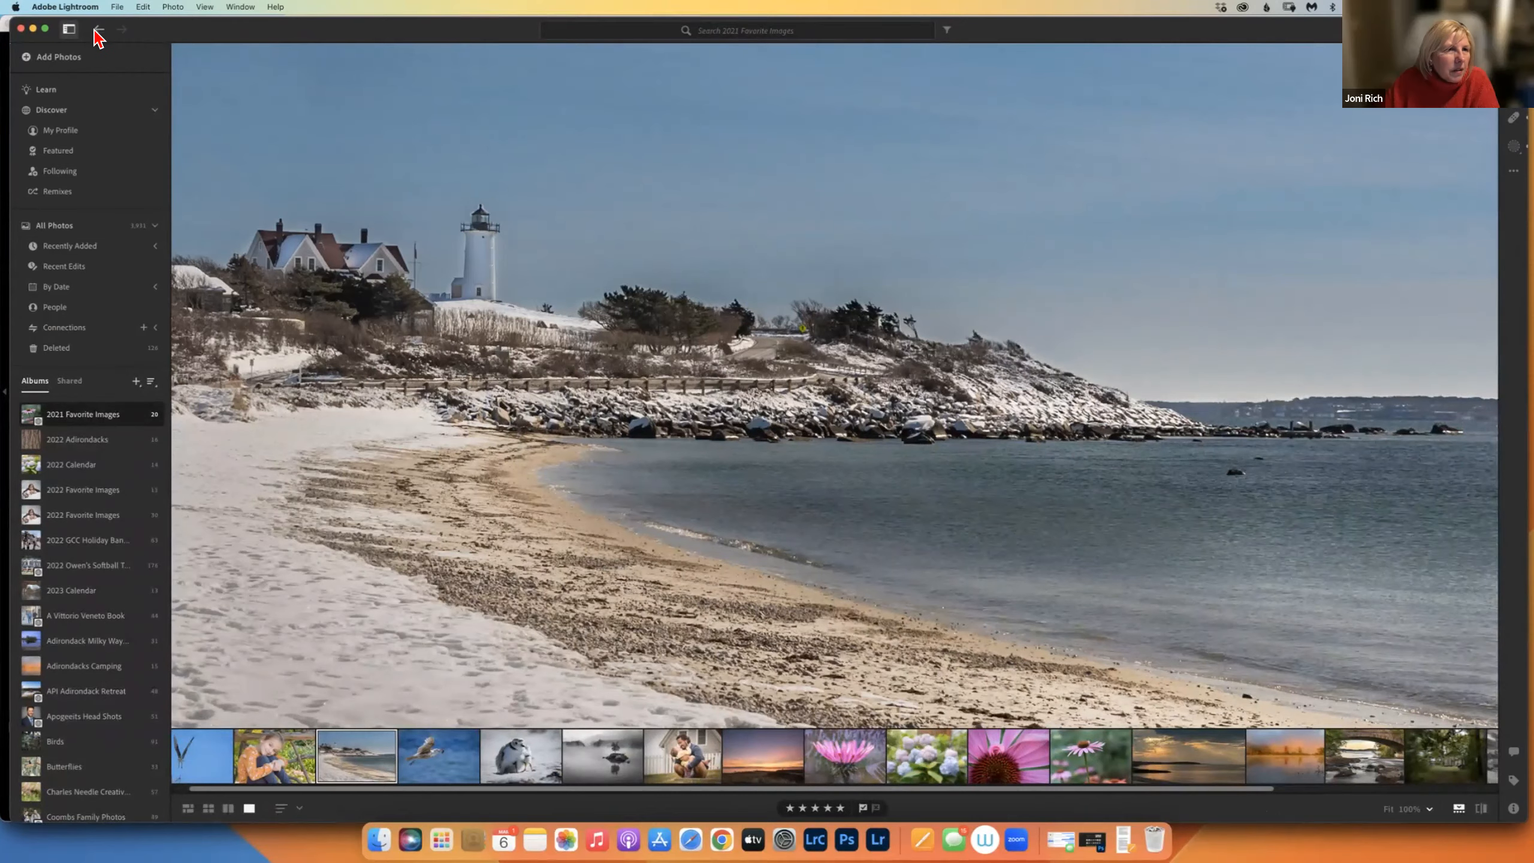
{"action": "left_click", "coordinate": [97, 30]}
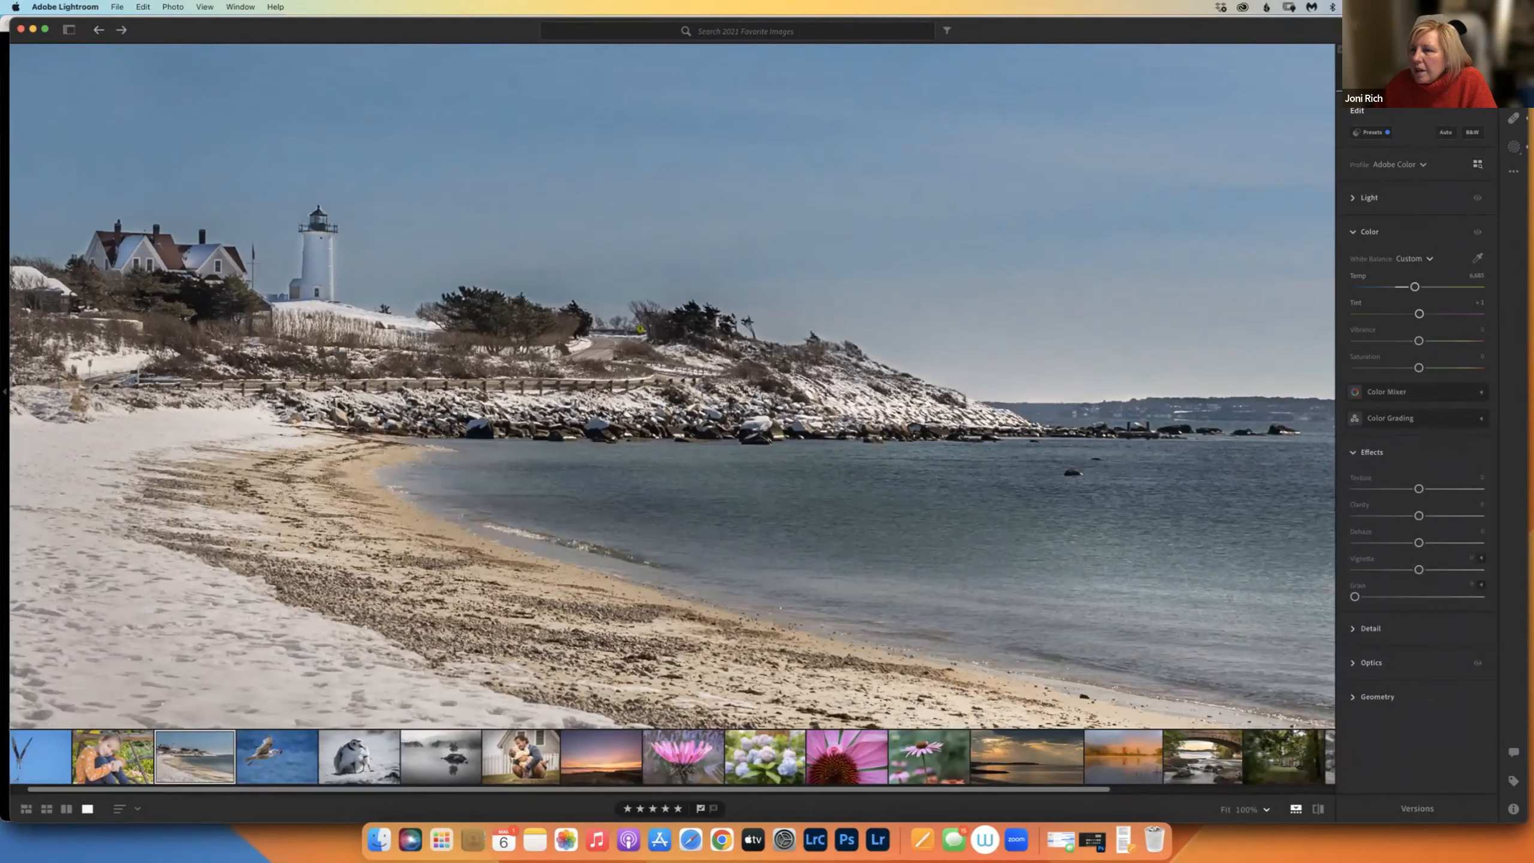
{"action": "left_click", "coordinate": [95, 29]}
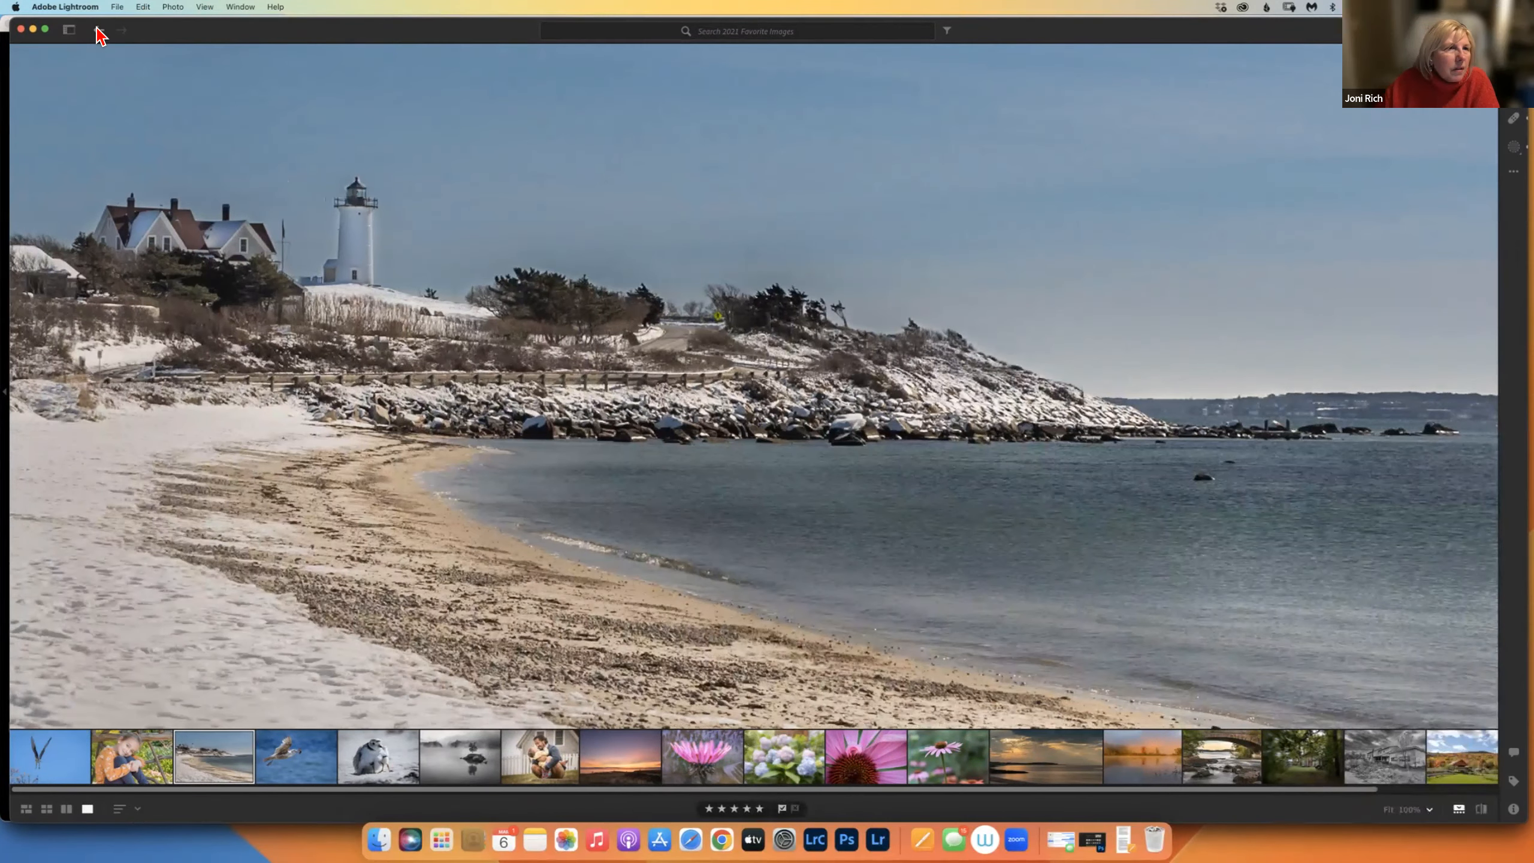
{"action": "left_click", "coordinate": [97, 29]}
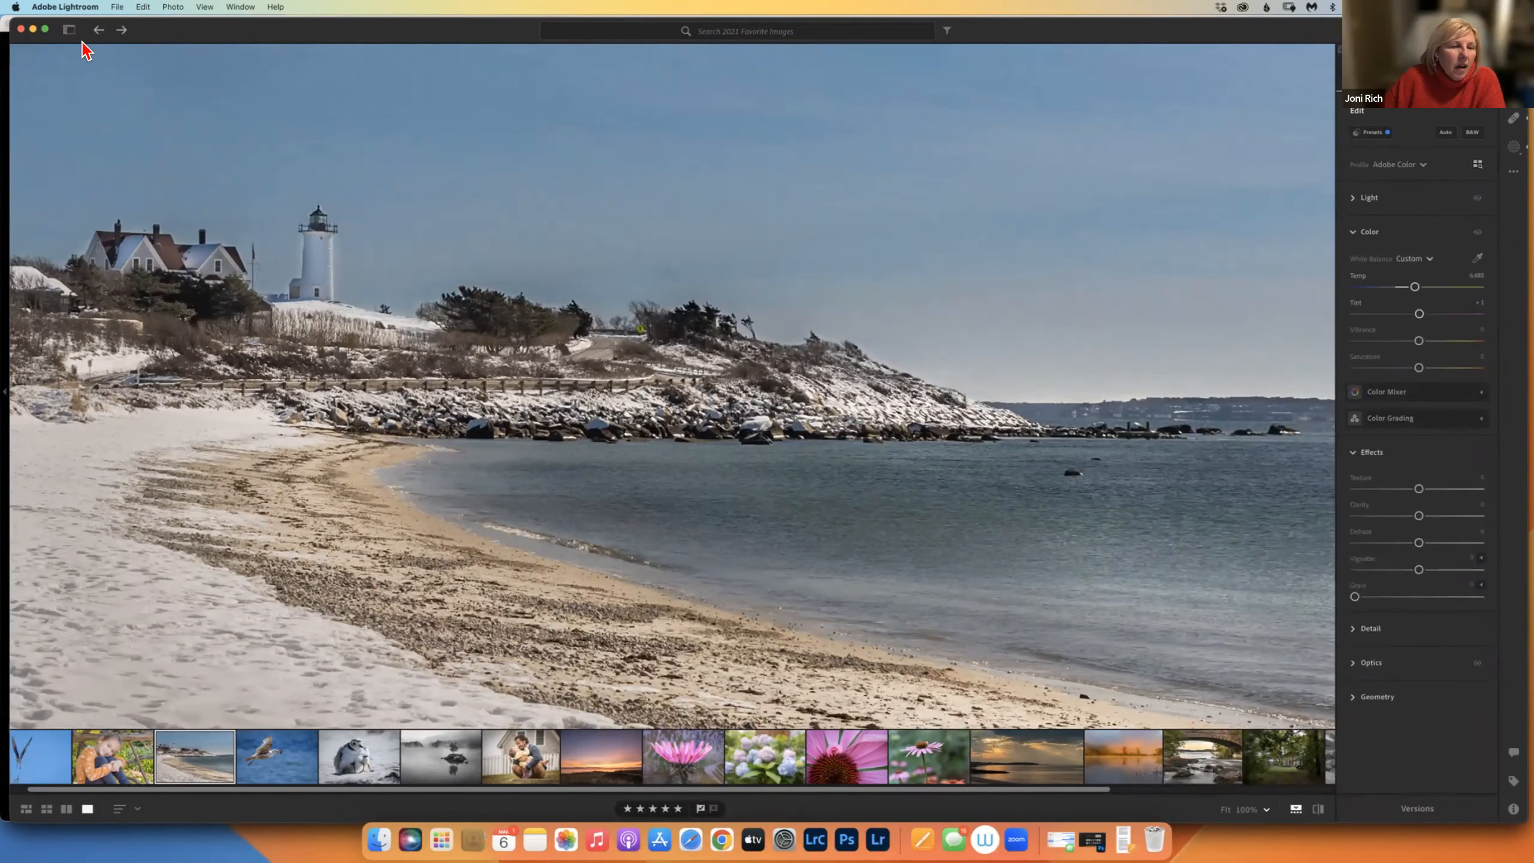
{"action": "left_click", "coordinate": [69, 30]}
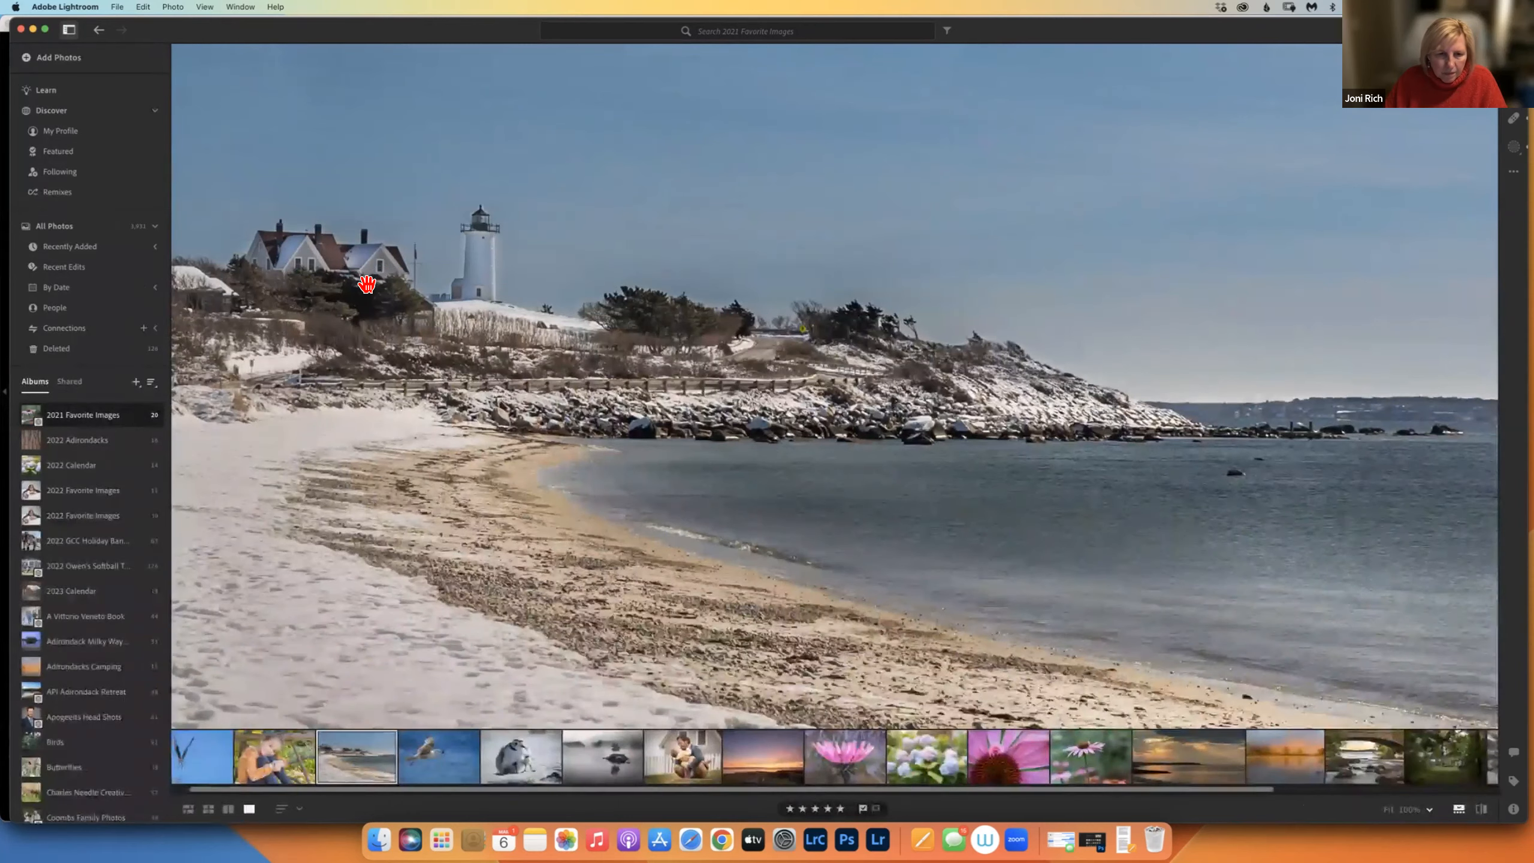
Switch the 2021 Favorite Images album to a grid of all 20 photos.
{"action": "key", "text": "g"}
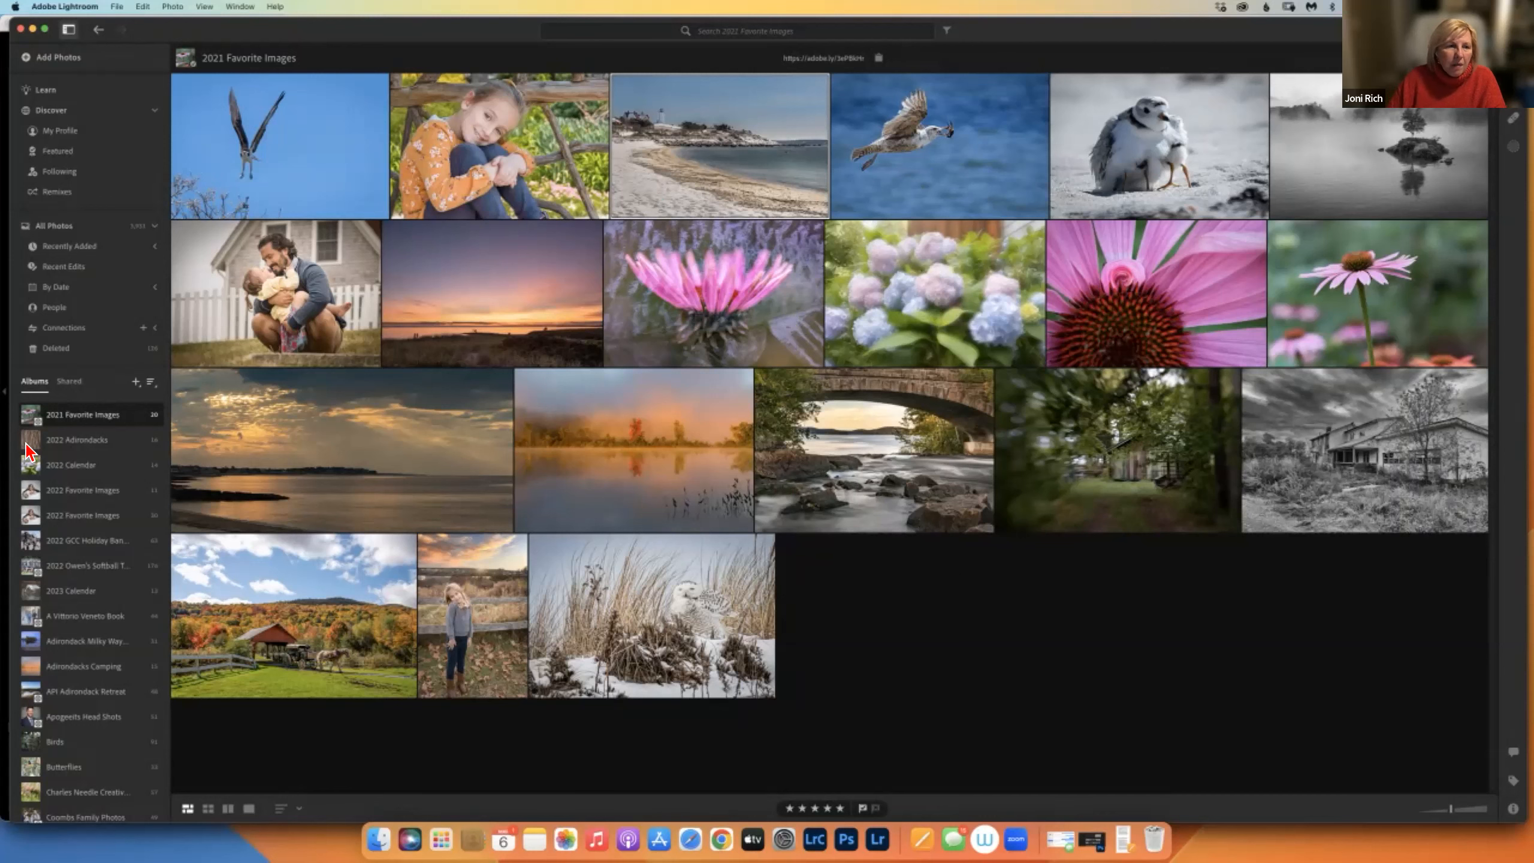
Create a shareable link for the 2022 Adirondacks album and copy it.
{"action": "left_click", "coordinate": [92, 439]}
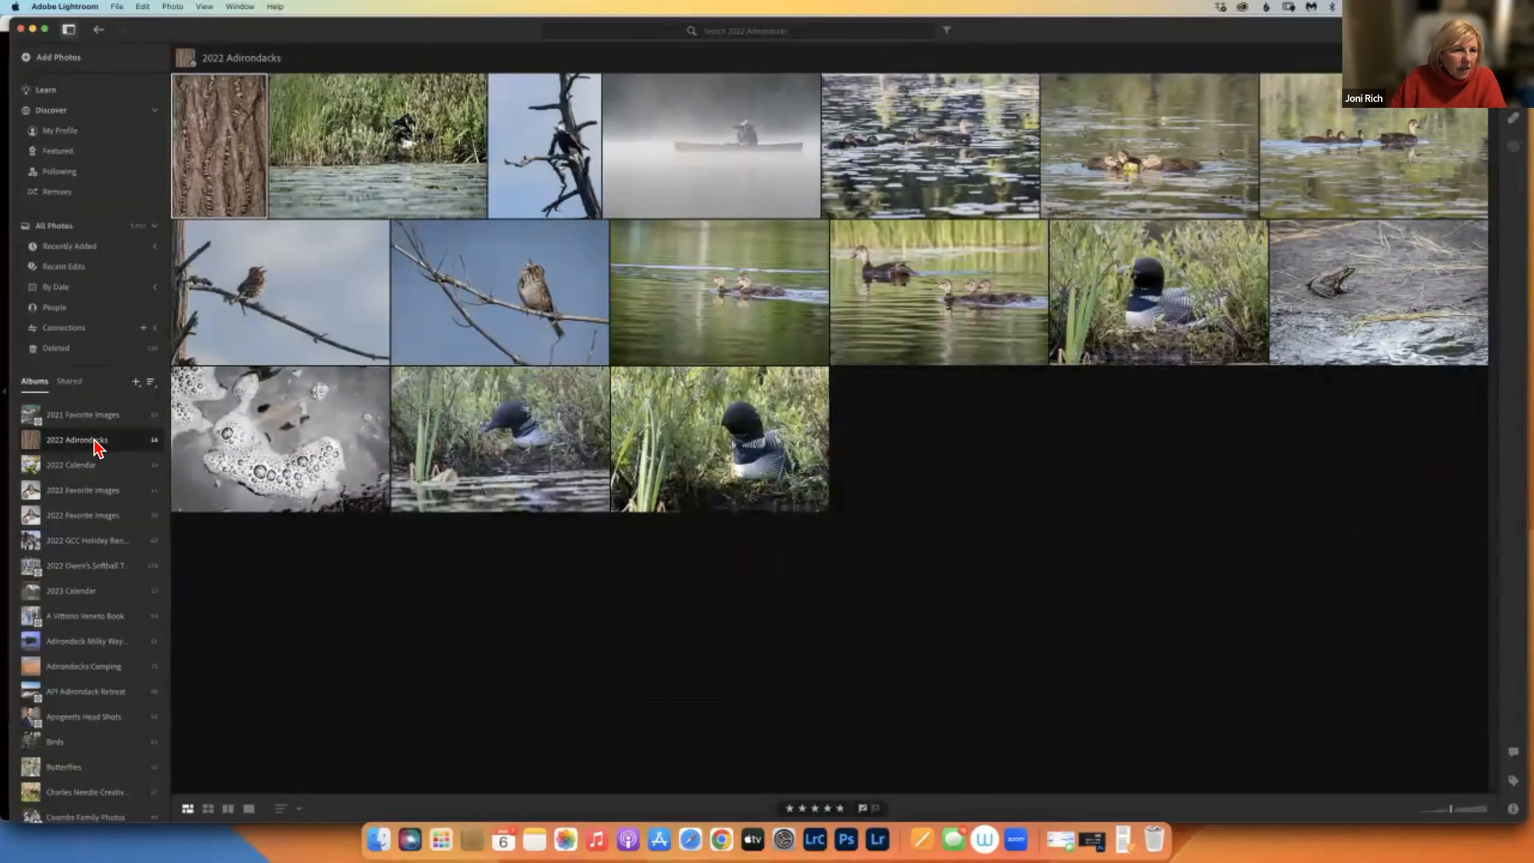
{"action": "right_click", "coordinate": [95, 442]}
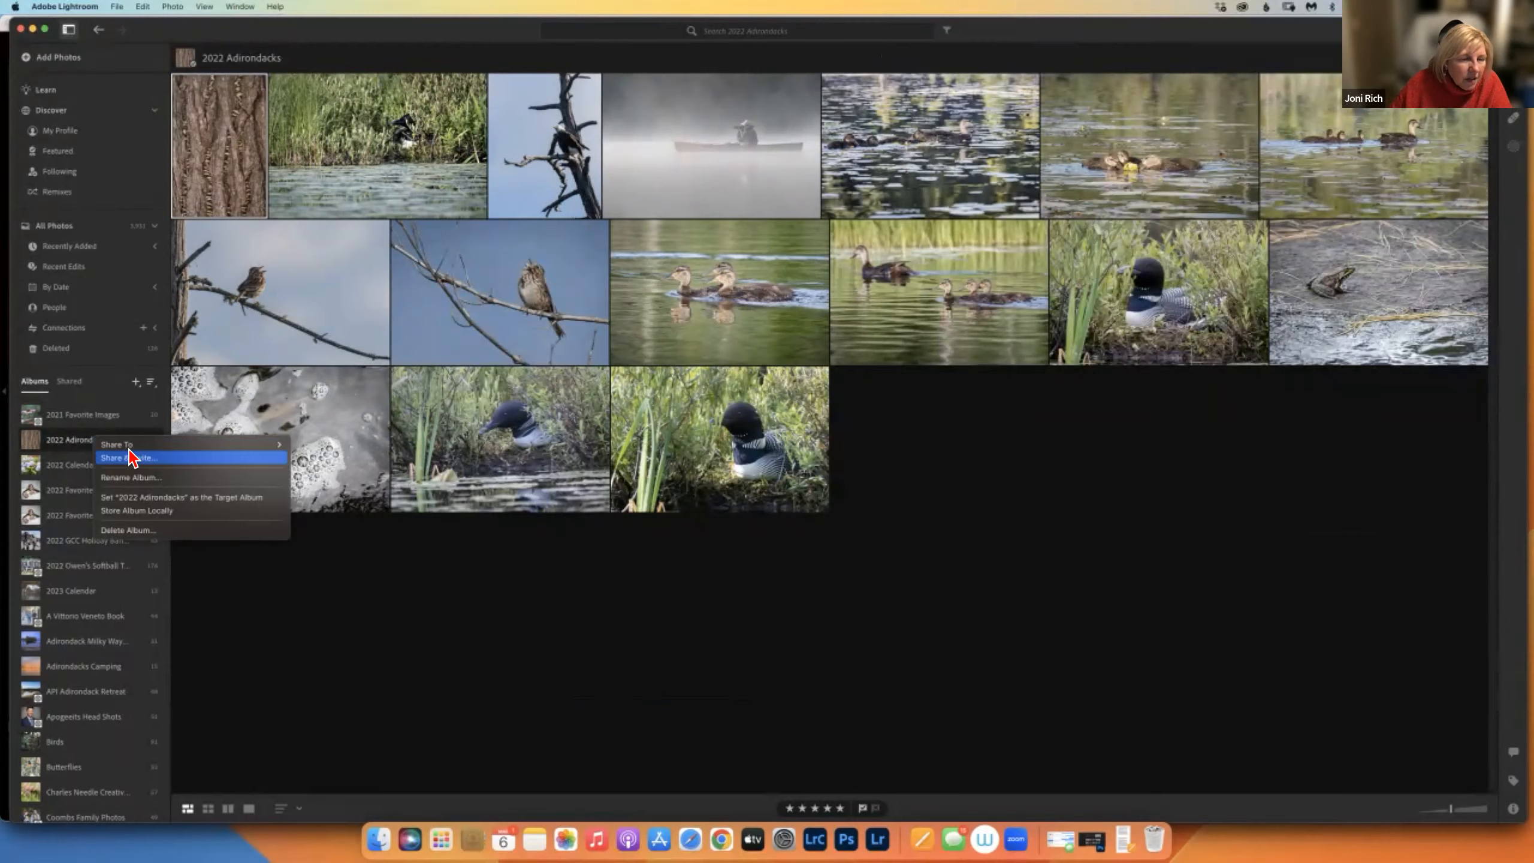
{"action": "left_click", "coordinate": [140, 450]}
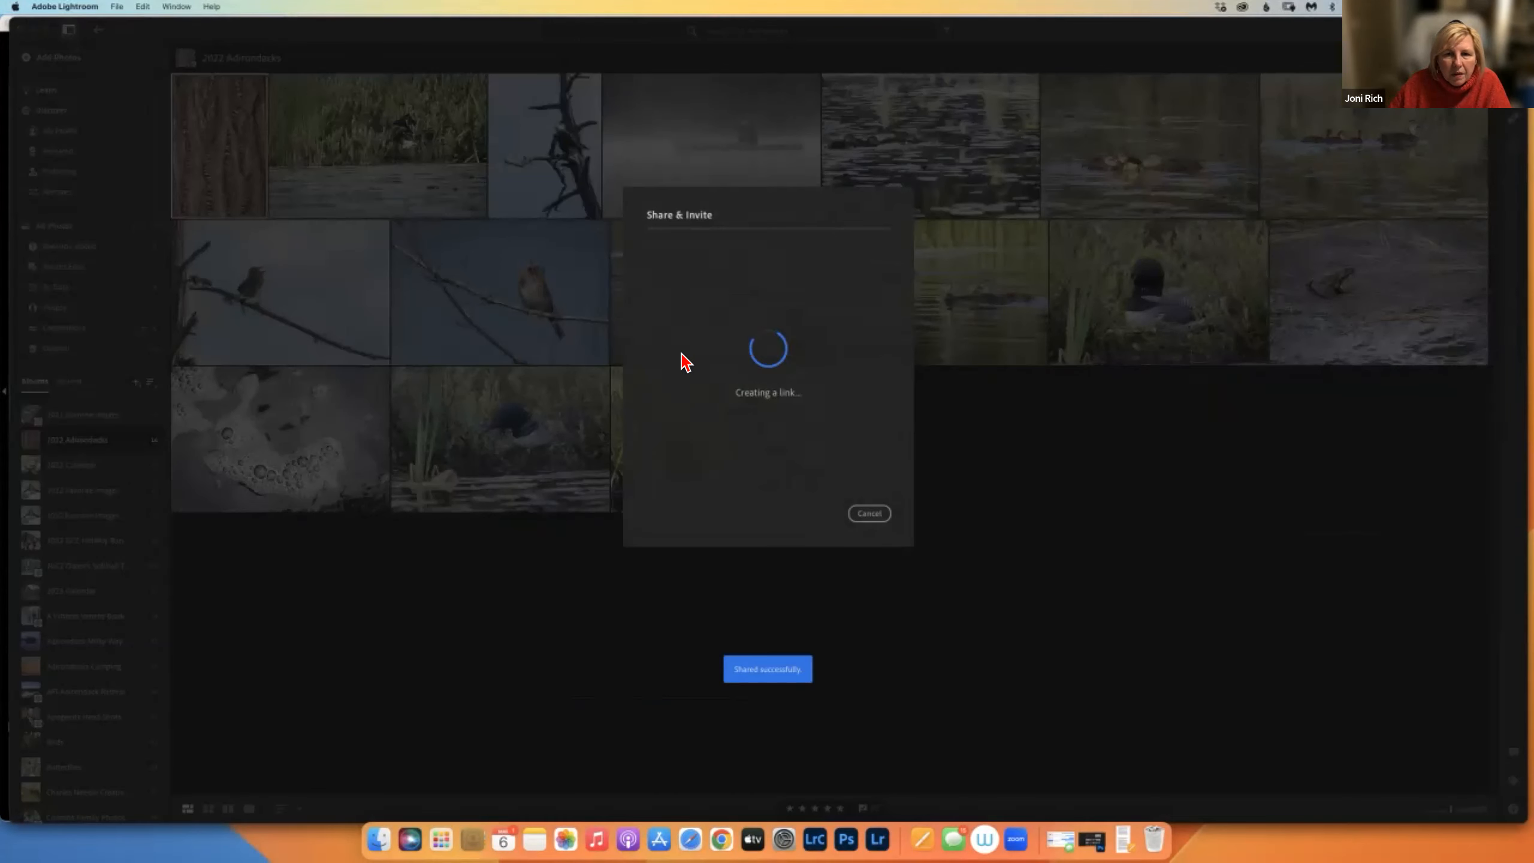
{"action": "left_click", "coordinate": [696, 270]}
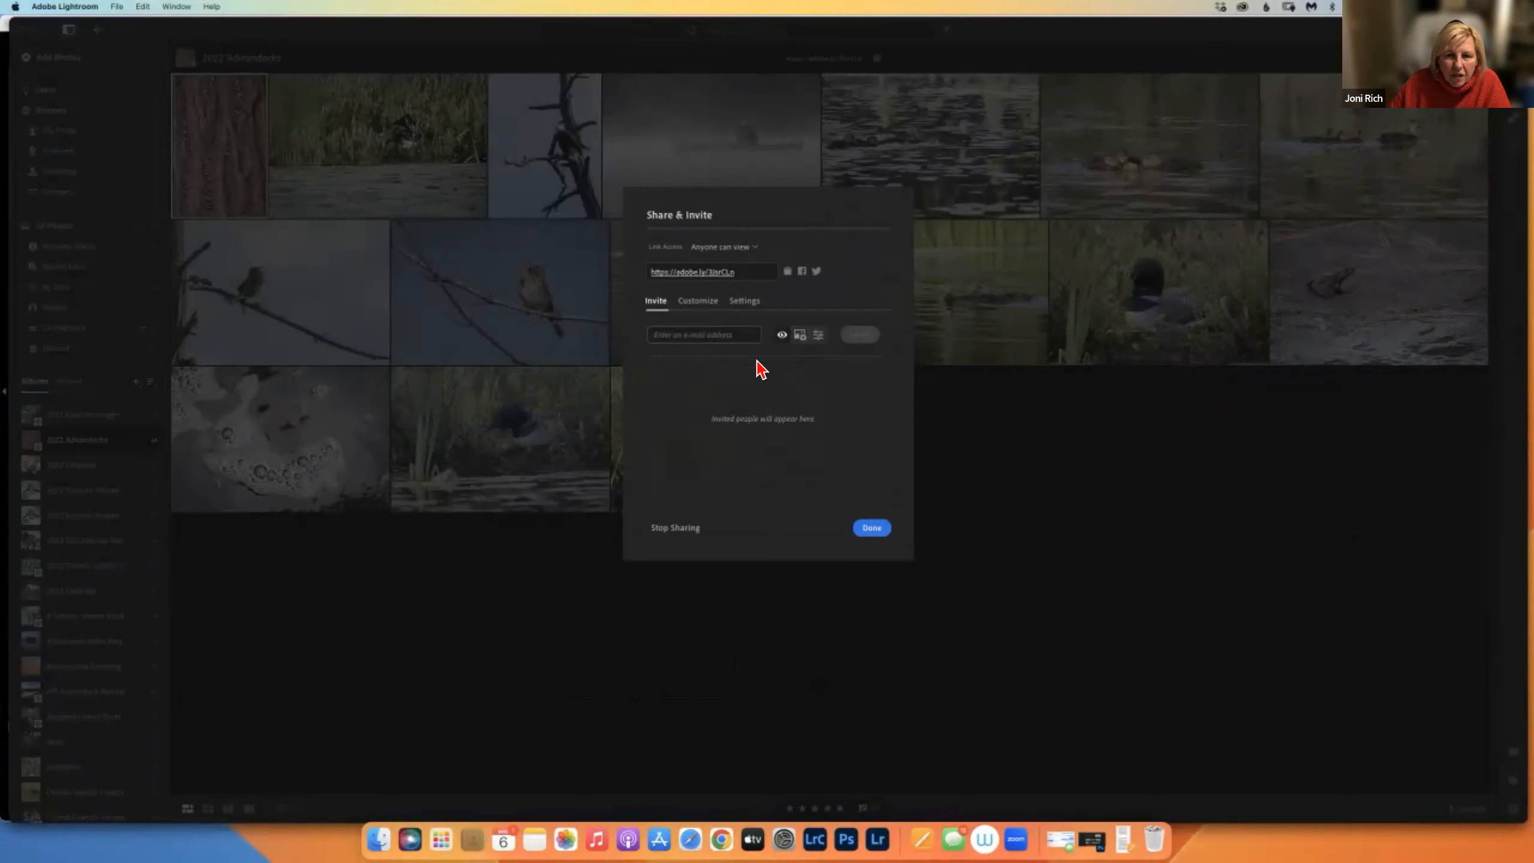
{"action": "left_click", "coordinate": [787, 271]}
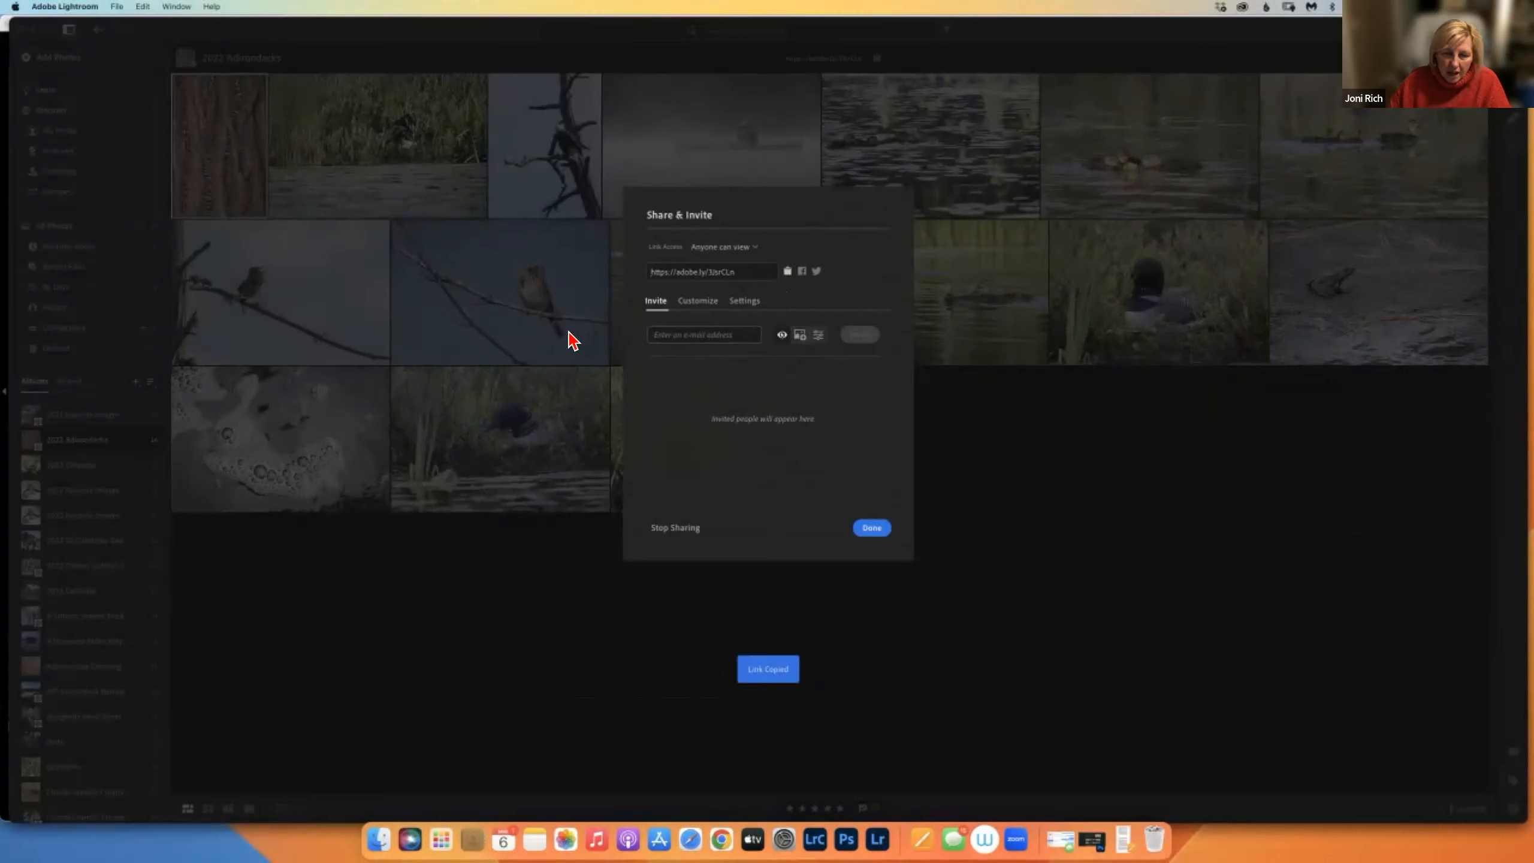
{"action": "left_click", "coordinate": [871, 527]}
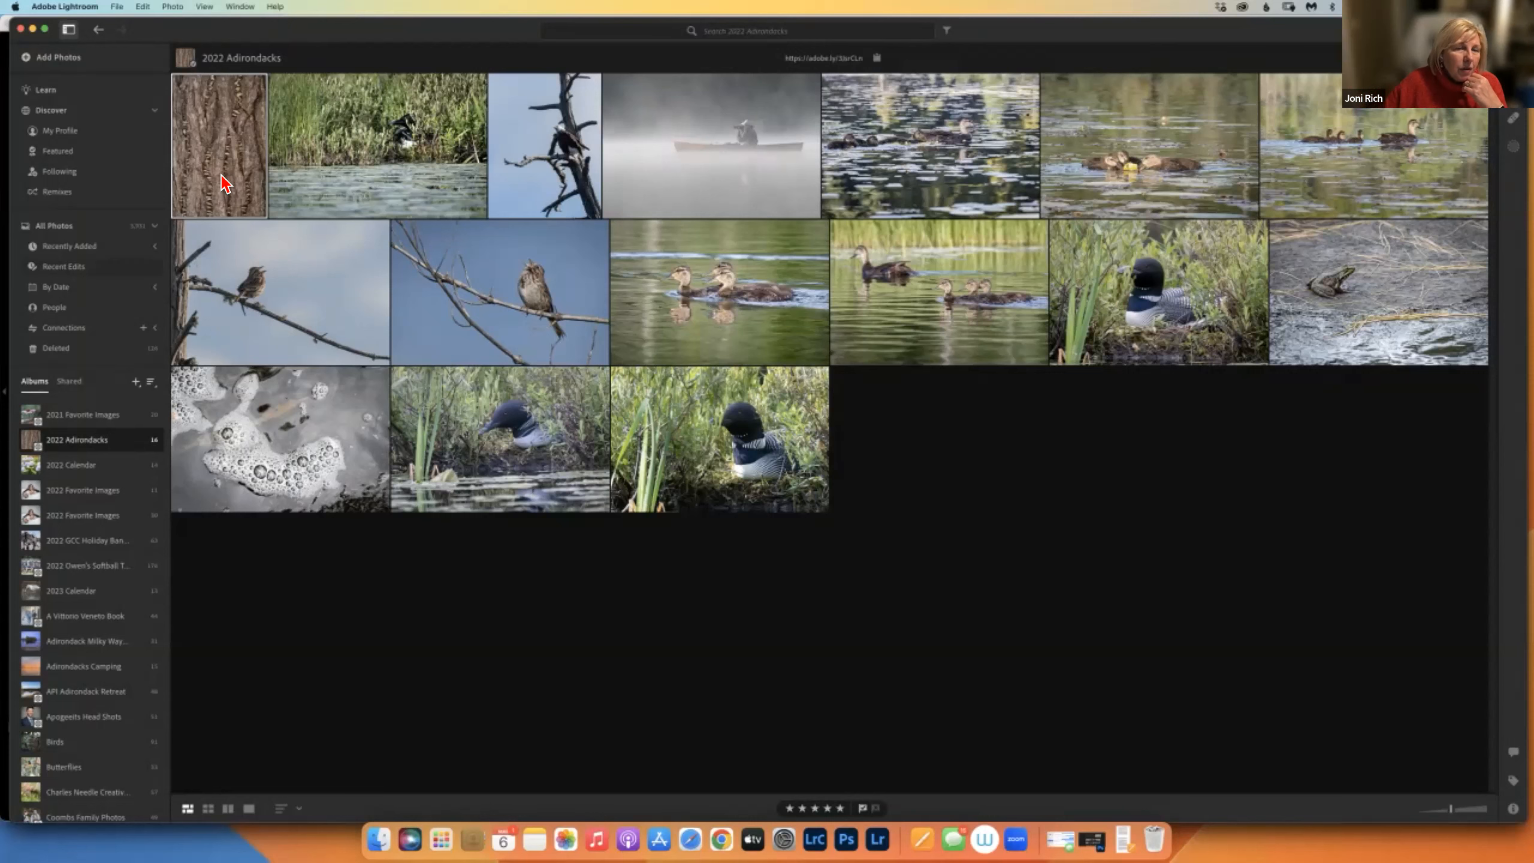
Open the bark photo for editing, try a strong vignette, then reset it to zero.
{"action": "double_click", "coordinate": [260, 206]}
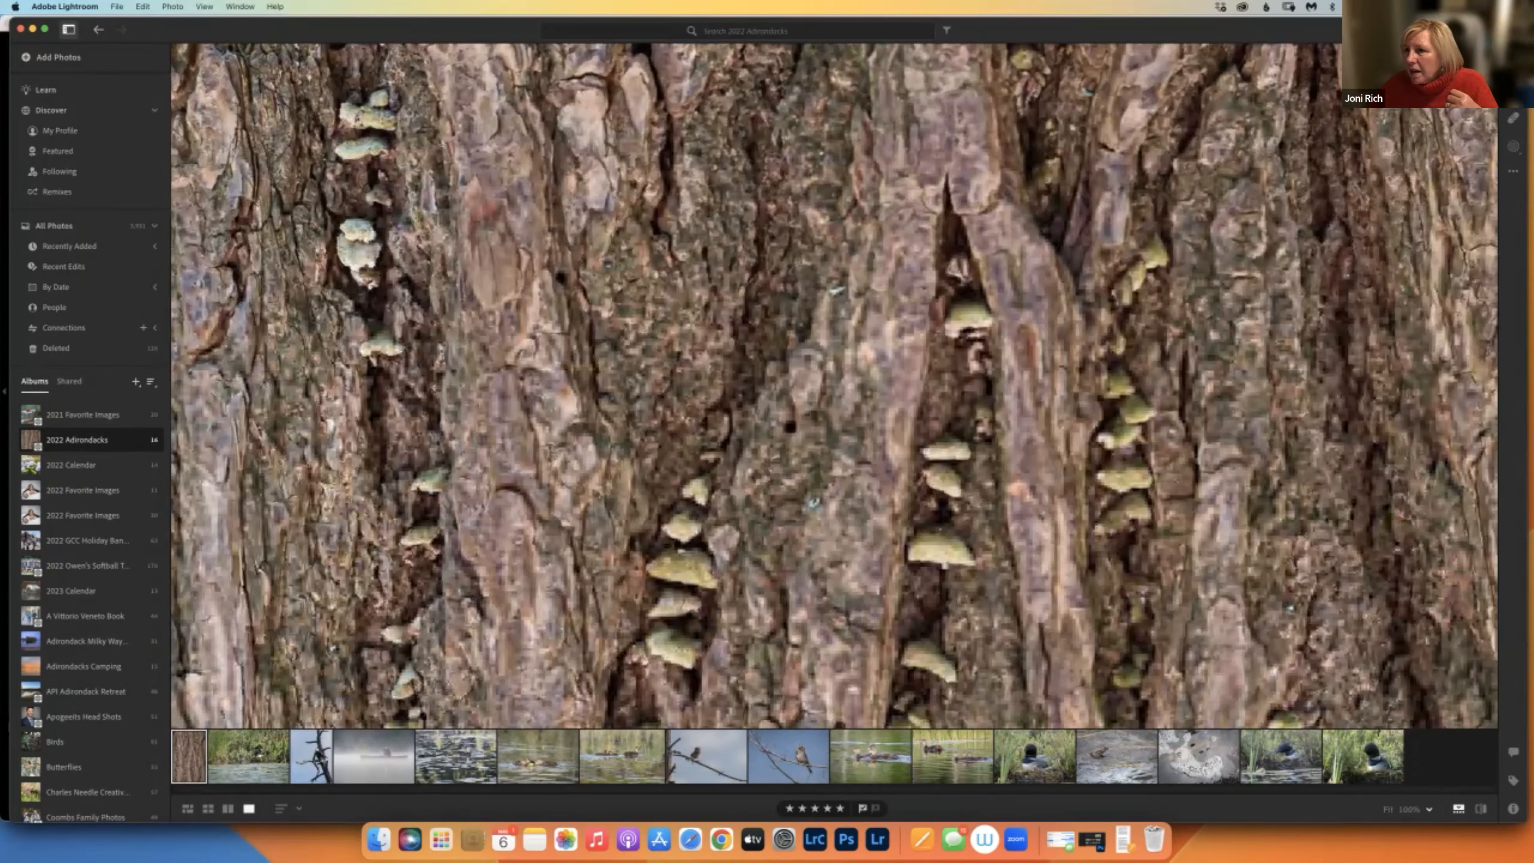
{"action": "left_click", "coordinate": [1513, 60]}
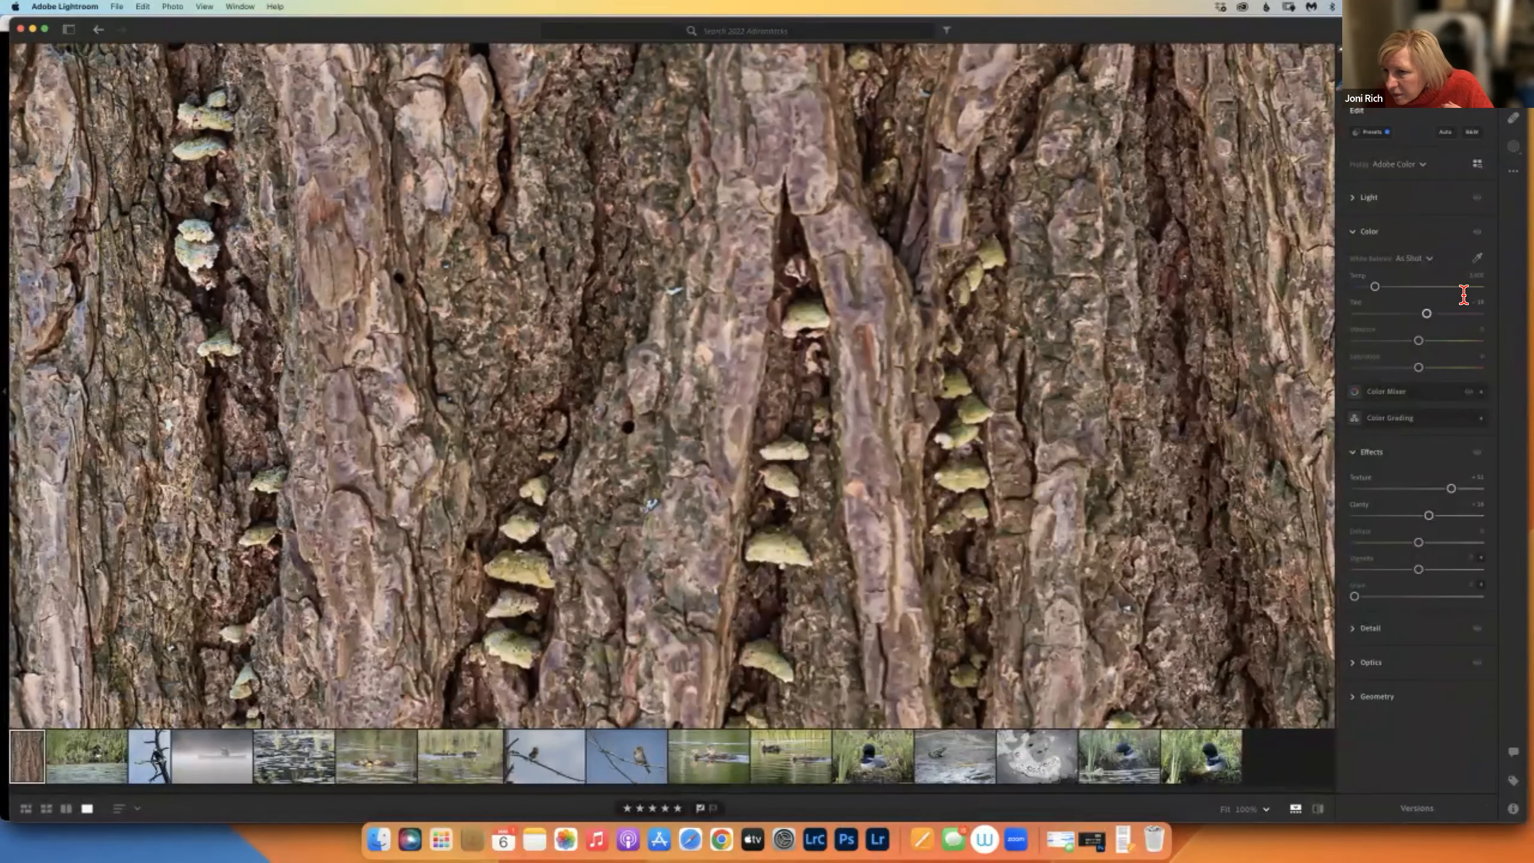
{"action": "left_click_drag", "start_coordinate": [1430, 574], "coordinate": [1240, 603]}
{"action": "double_click", "coordinate": [1420, 571]}
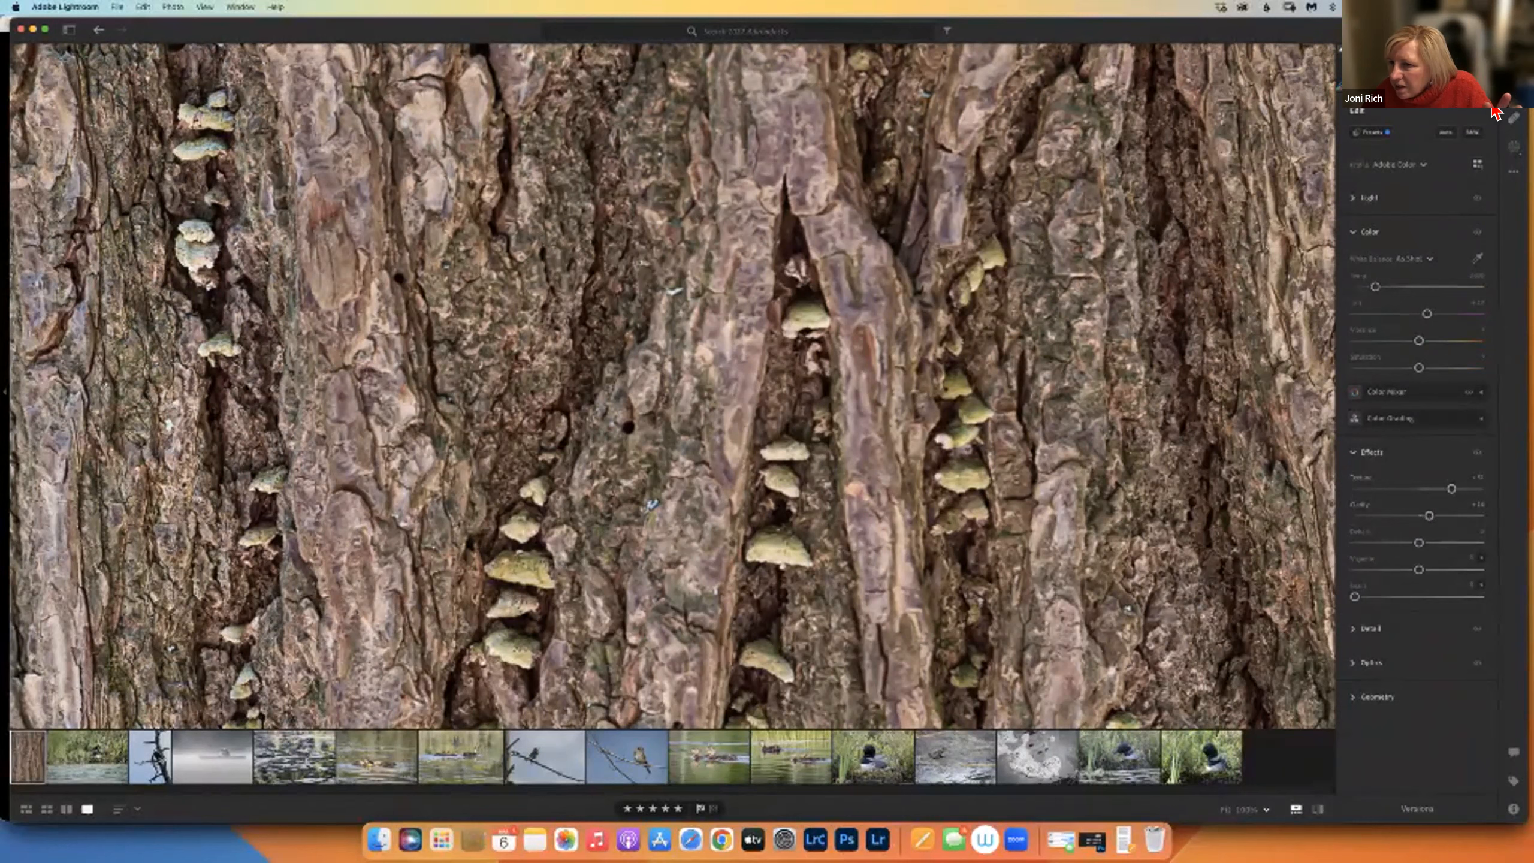
Raise the Blacks and drop Exposure to -5.00, leaving the photo nearly black.
{"action": "left_click", "coordinate": [1356, 200]}
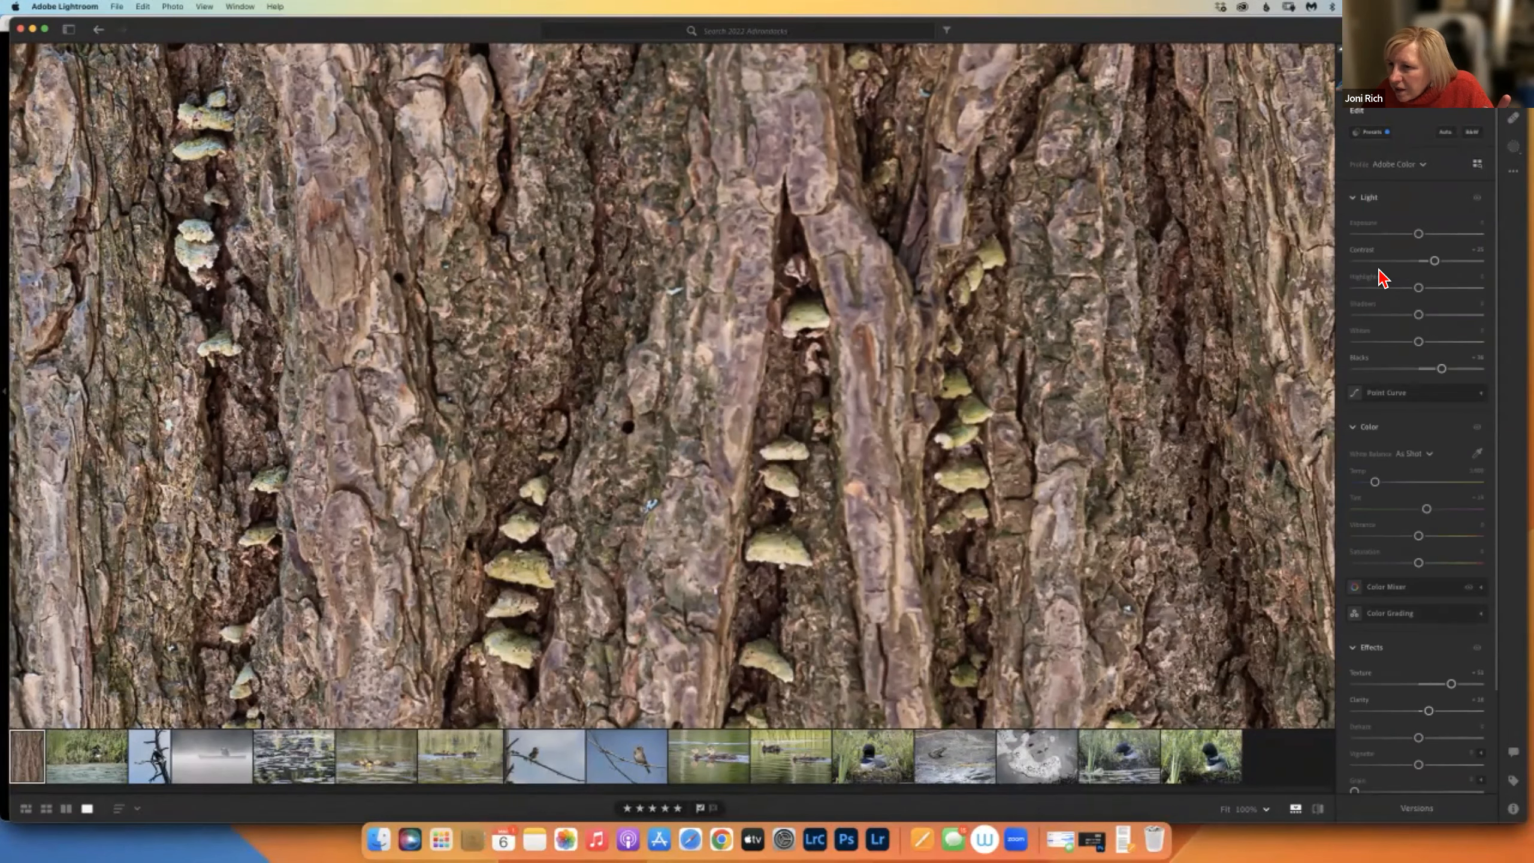
{"action": "left_click", "coordinate": [1354, 430]}
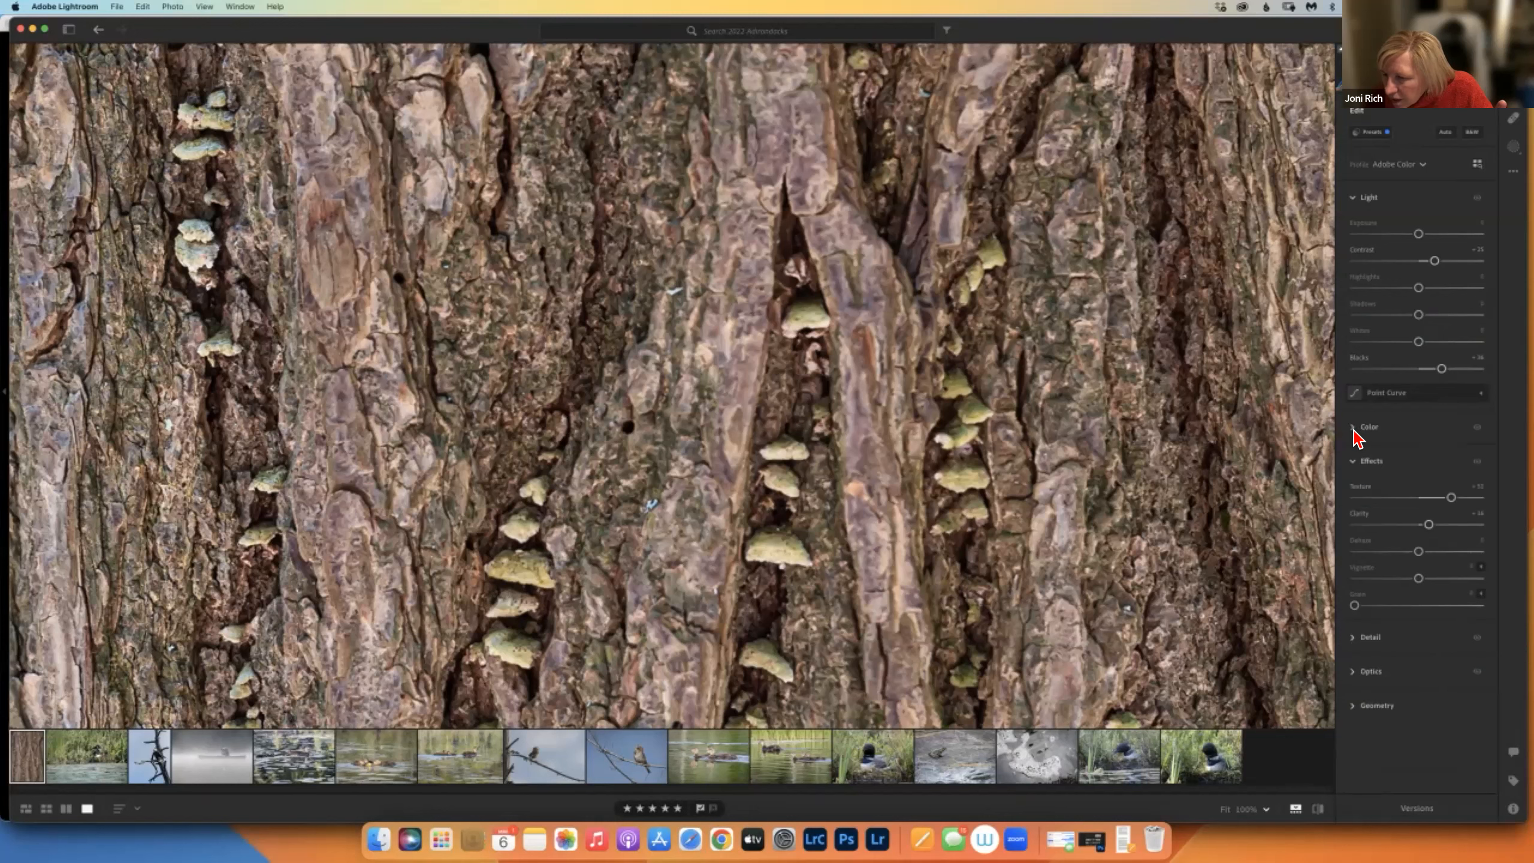
{"action": "left_click", "coordinate": [1354, 429]}
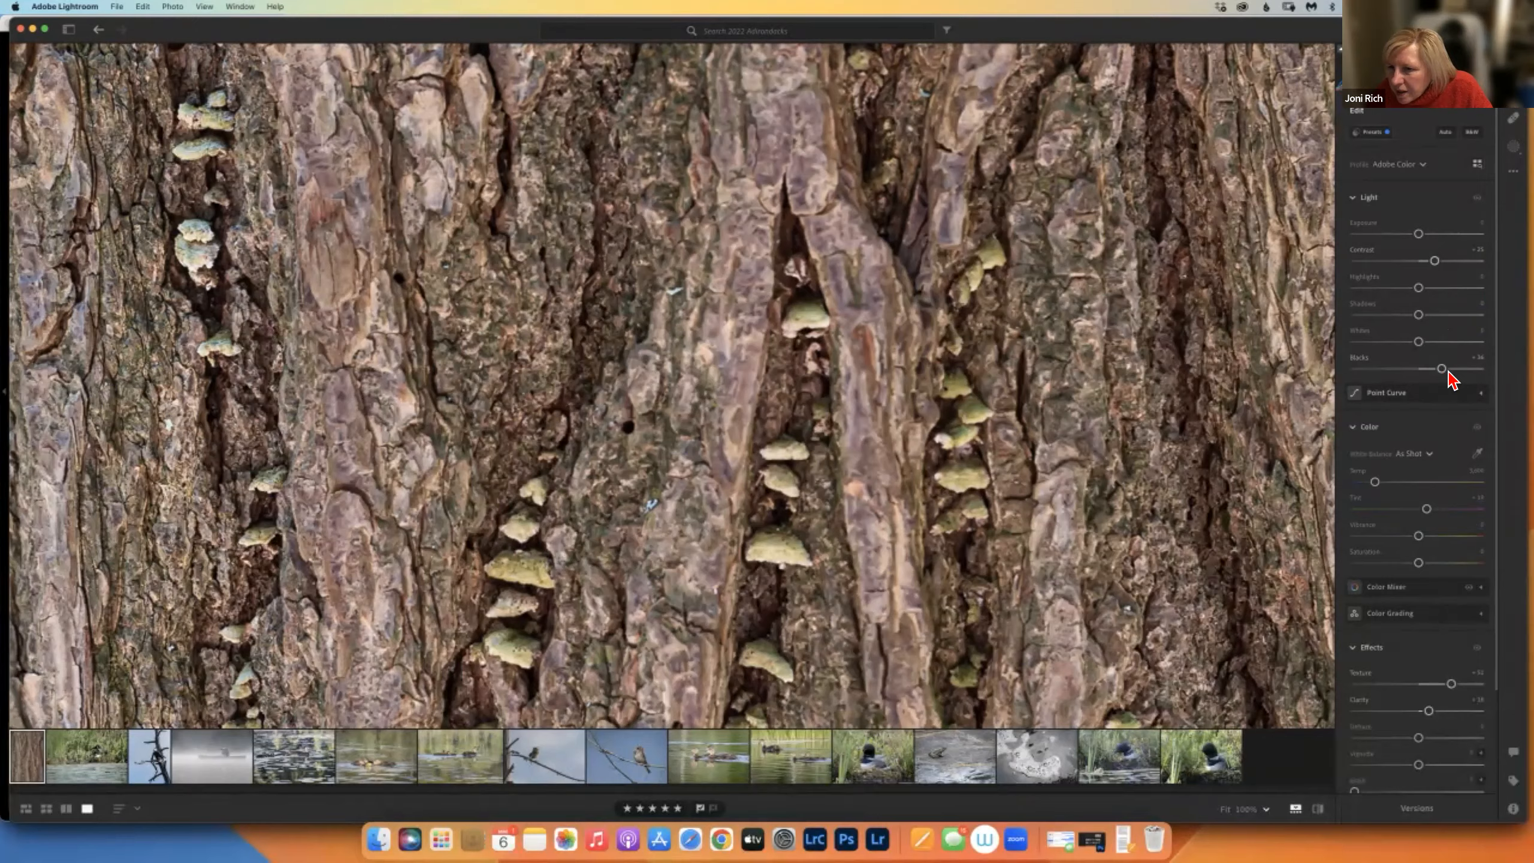
{"action": "mouse_move", "coordinate": [1442, 368]}
{"action": "left_mouse_down"}
{"action": "mouse_move", "coordinate": [1356, 369]}
{"action": "mouse_move", "coordinate": [1462, 369]}
{"action": "left_mouse_up"}
{"action": "left_click_drag", "start_coordinate": [1418, 234], "coordinate": [1377, 237]}
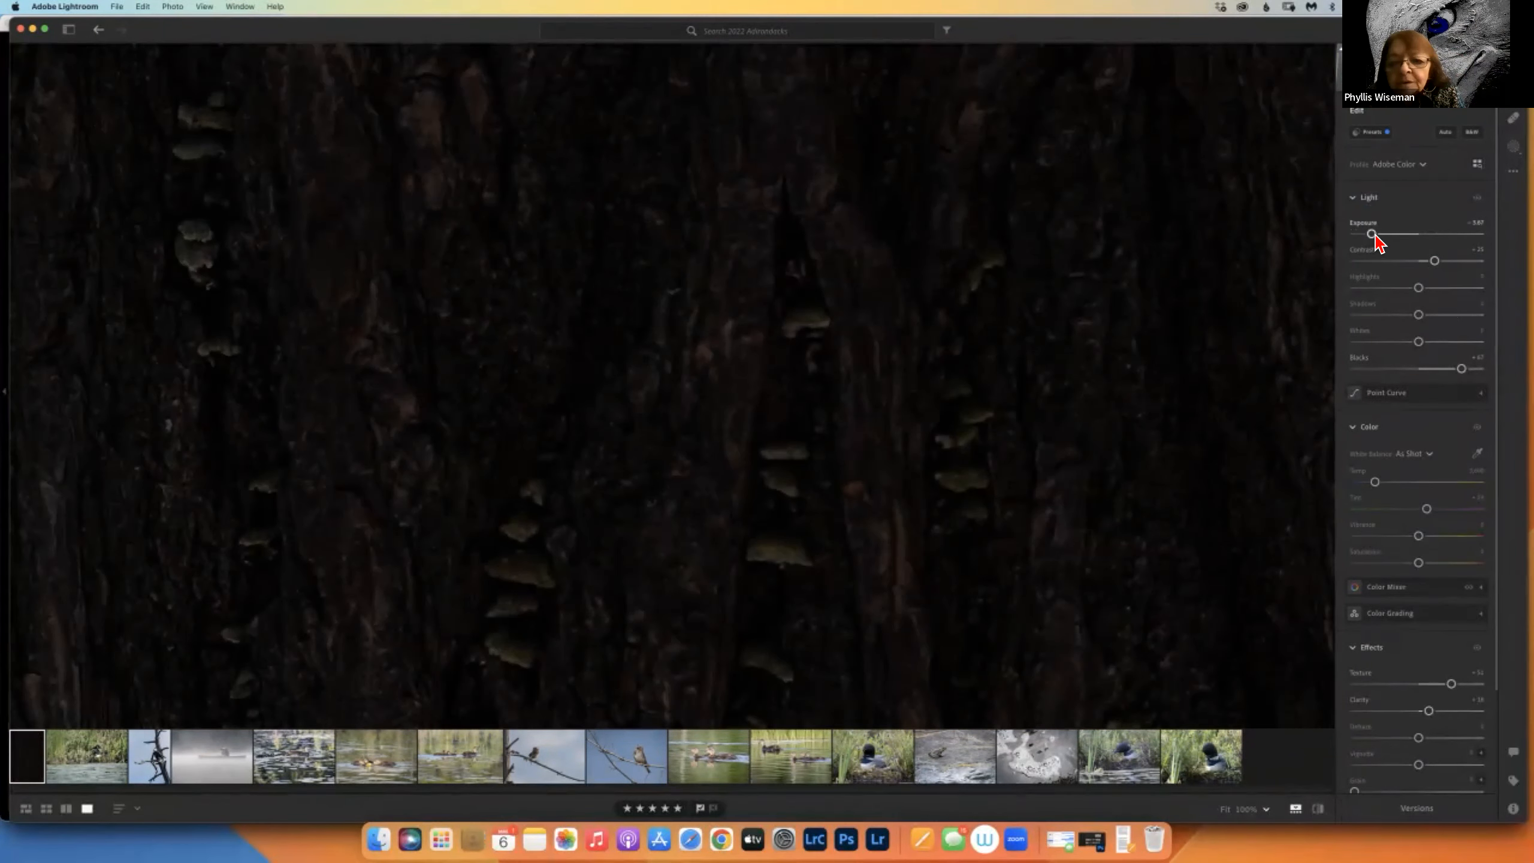
{"action": "left_click", "coordinate": [99, 29]}
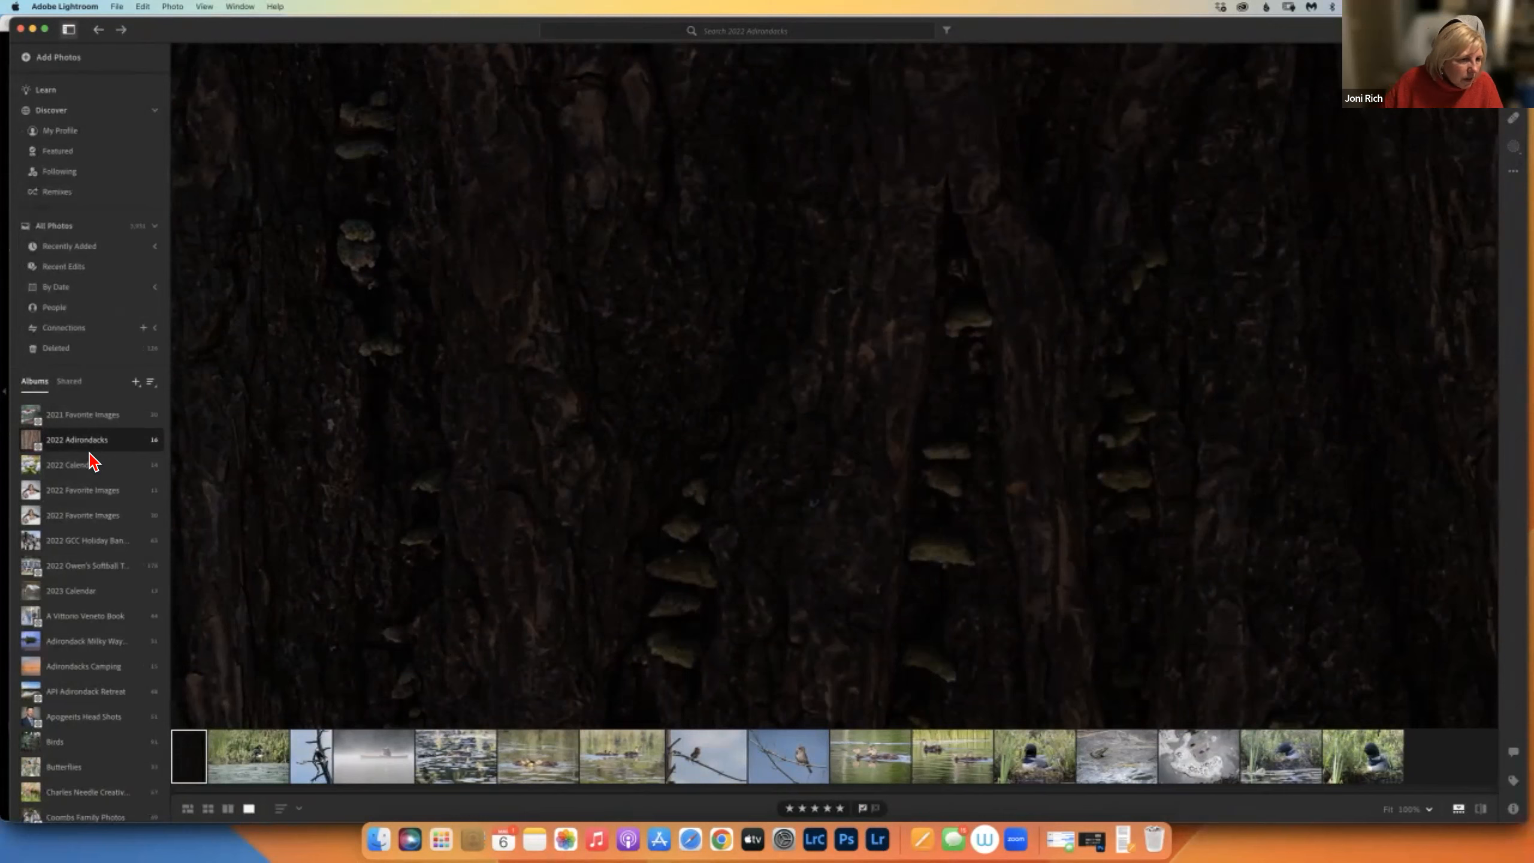
In Lightroom Classic, select 2022 Adirondacks under Travel > New York and check its cloud sync status.
{"action": "left_click", "coordinate": [819, 843]}
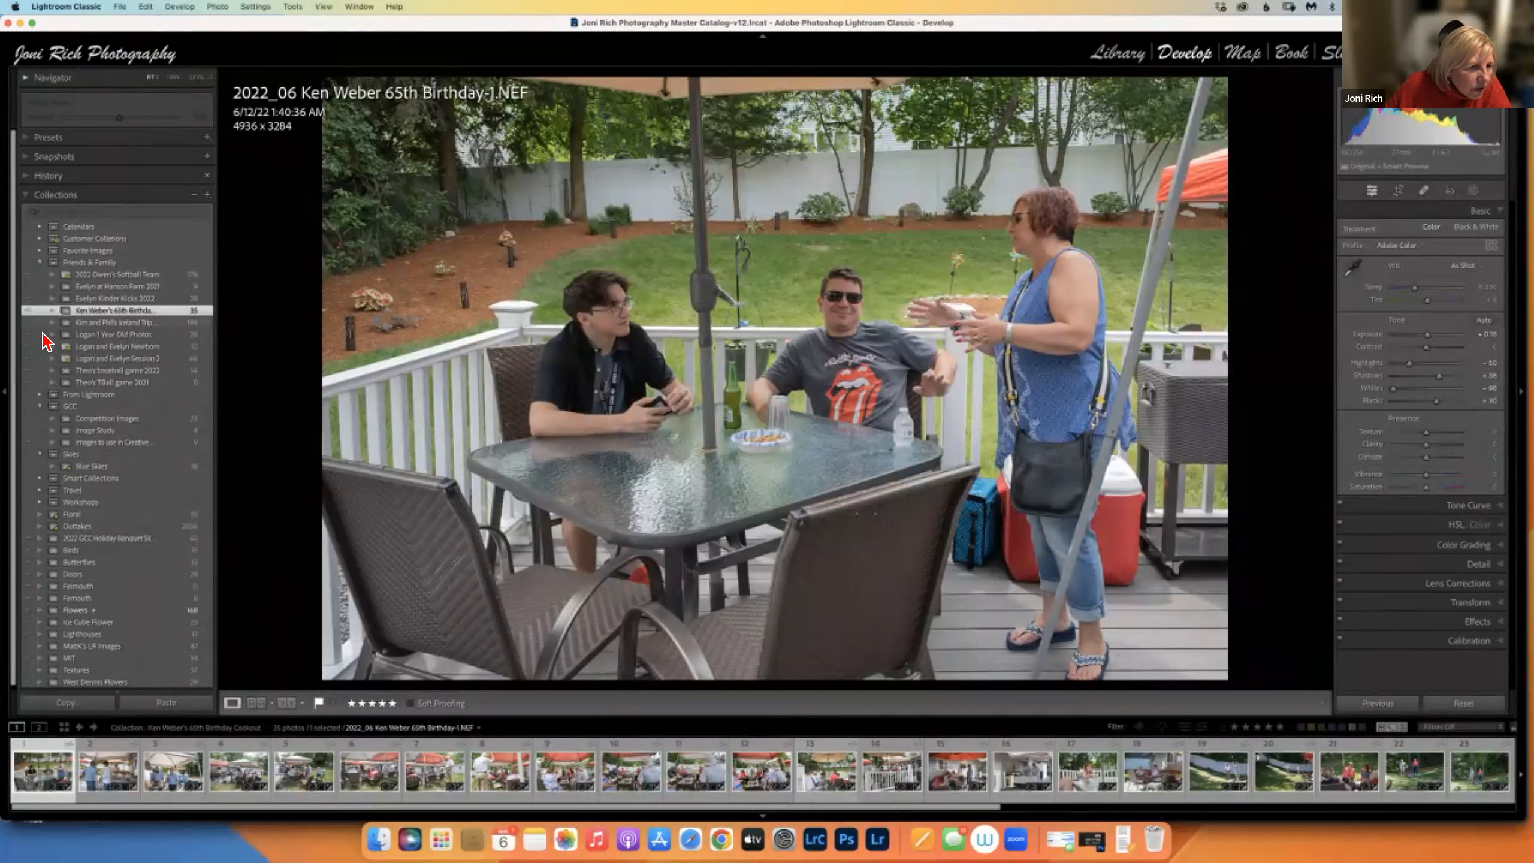
{"action": "left_click", "coordinate": [40, 262]}
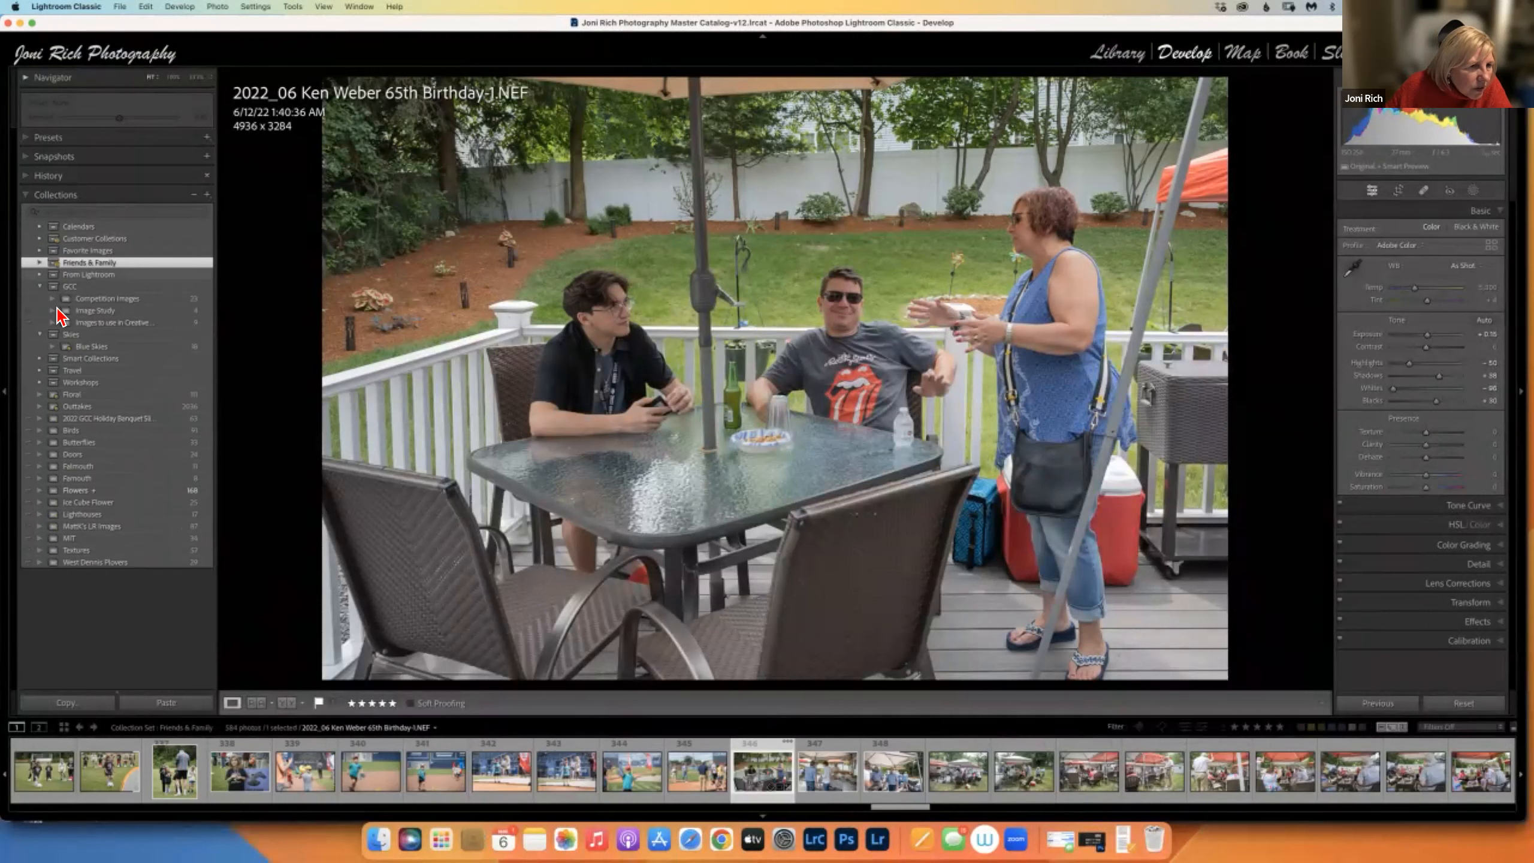
{"action": "left_click", "coordinate": [40, 370]}
{"action": "left_click", "coordinate": [117, 406]}
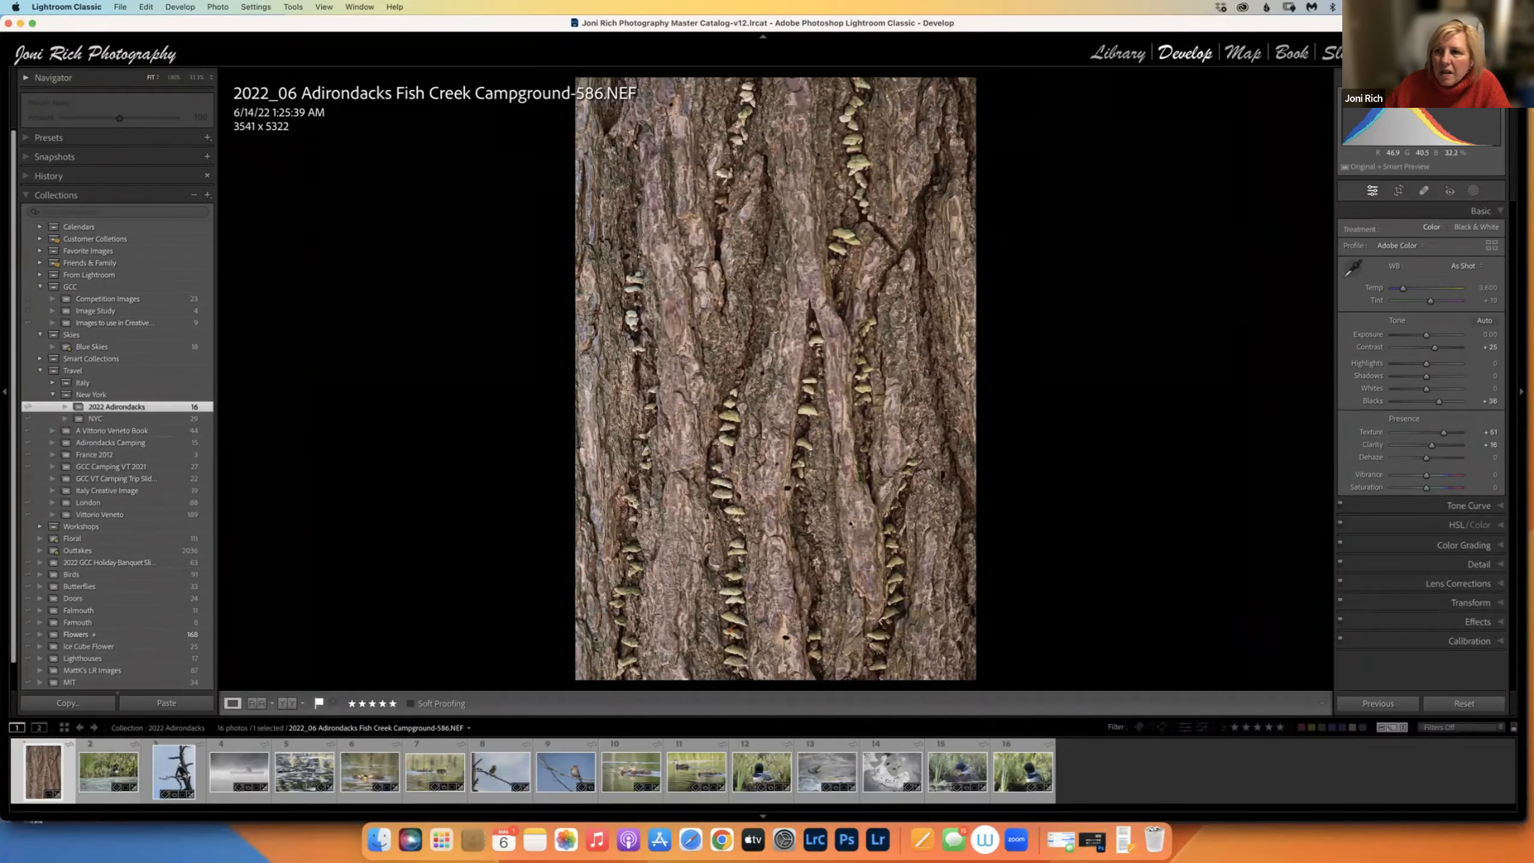
{"action": "left_click", "coordinate": [1506, 54]}
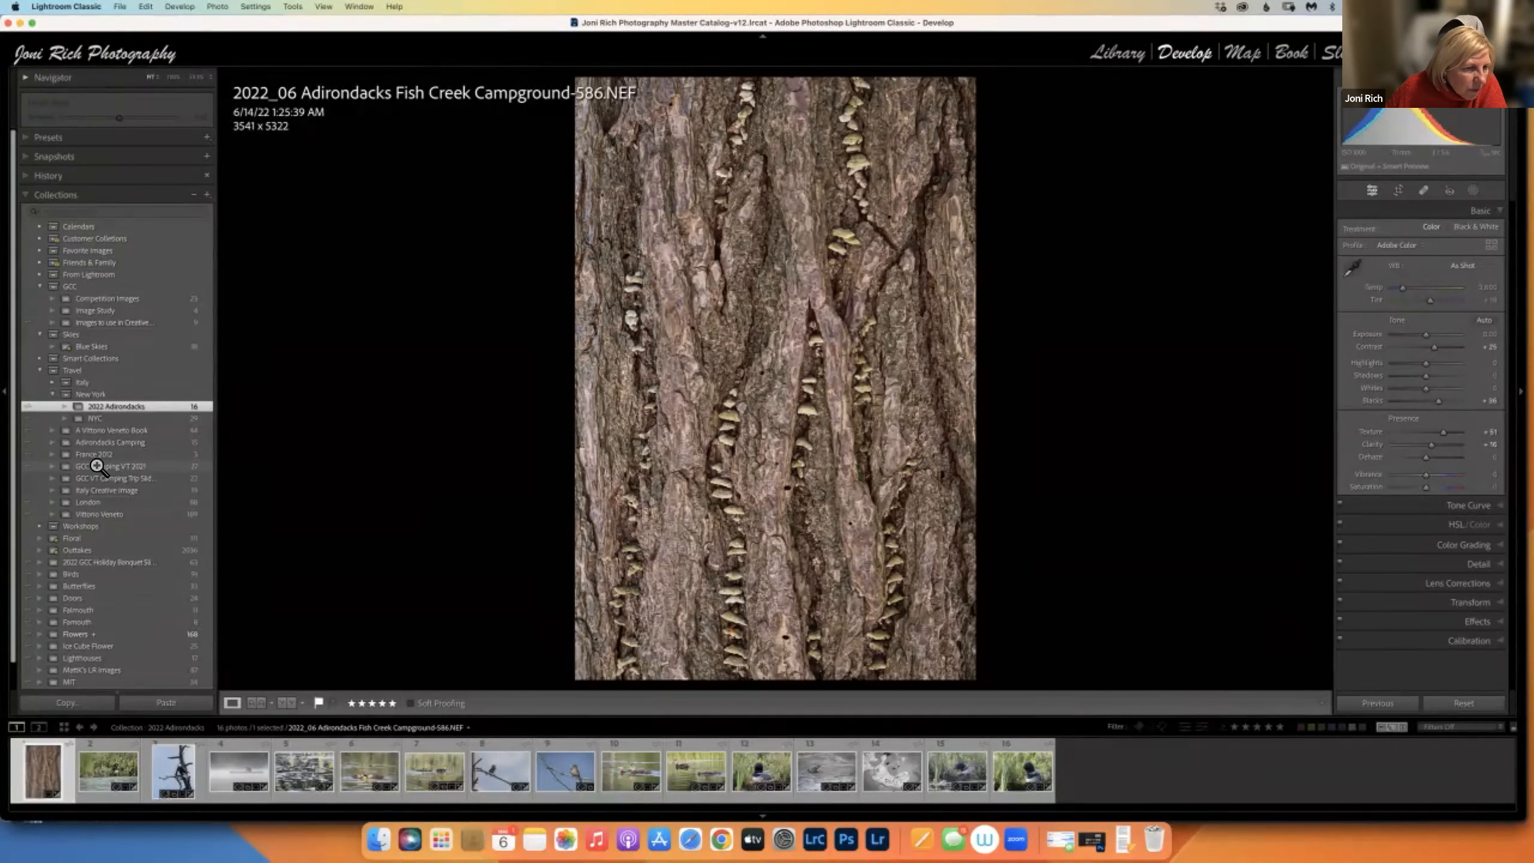
Stop syncing the GCC Camping VT 2021 collection and confirm Stop Syncing.
{"action": "left_click", "coordinate": [27, 466]}
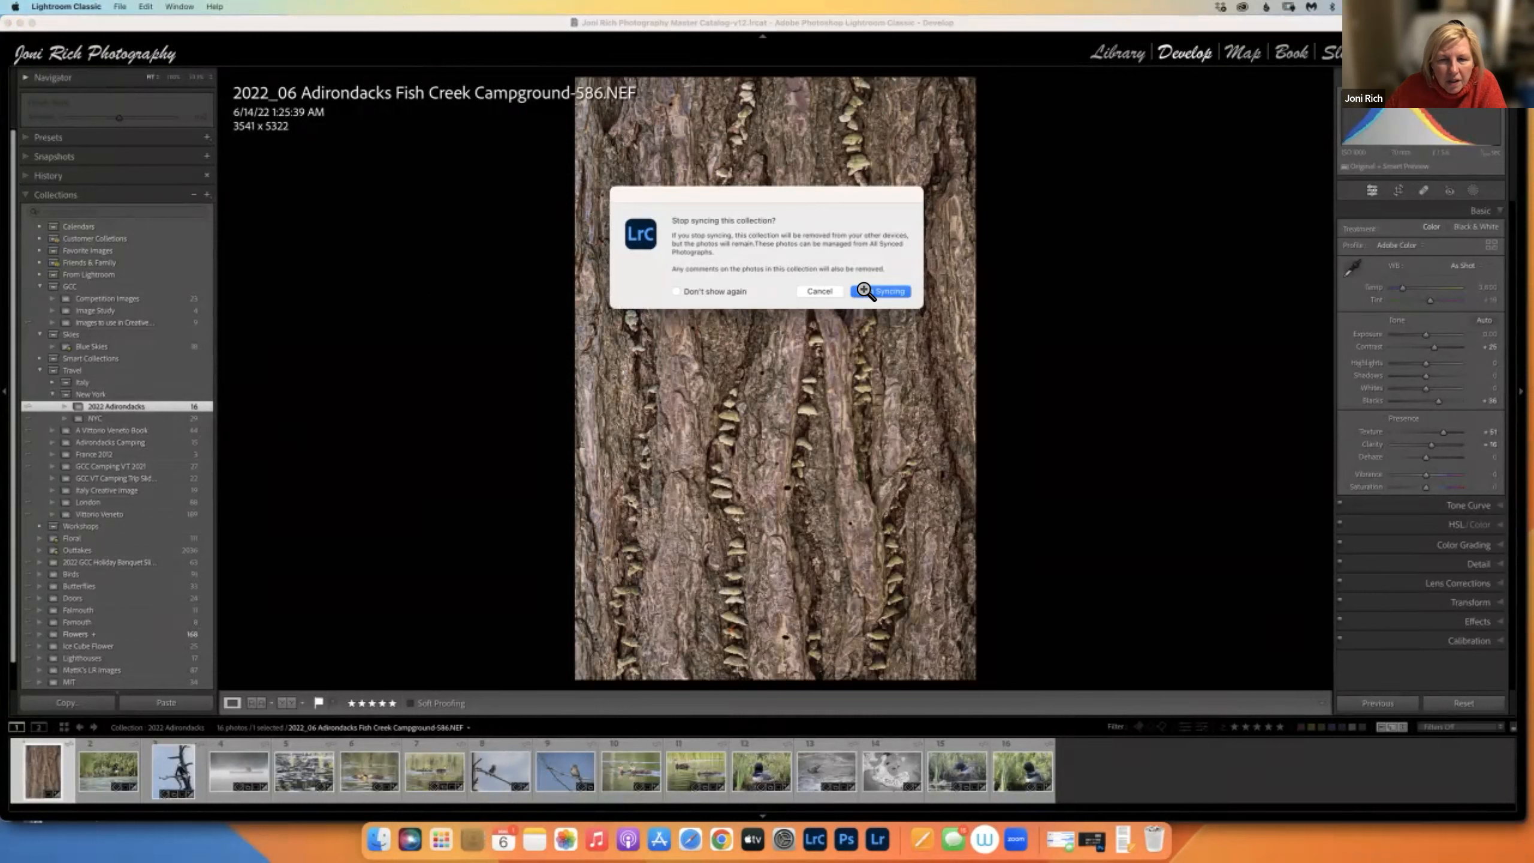
{"action": "left_click", "coordinate": [864, 291]}
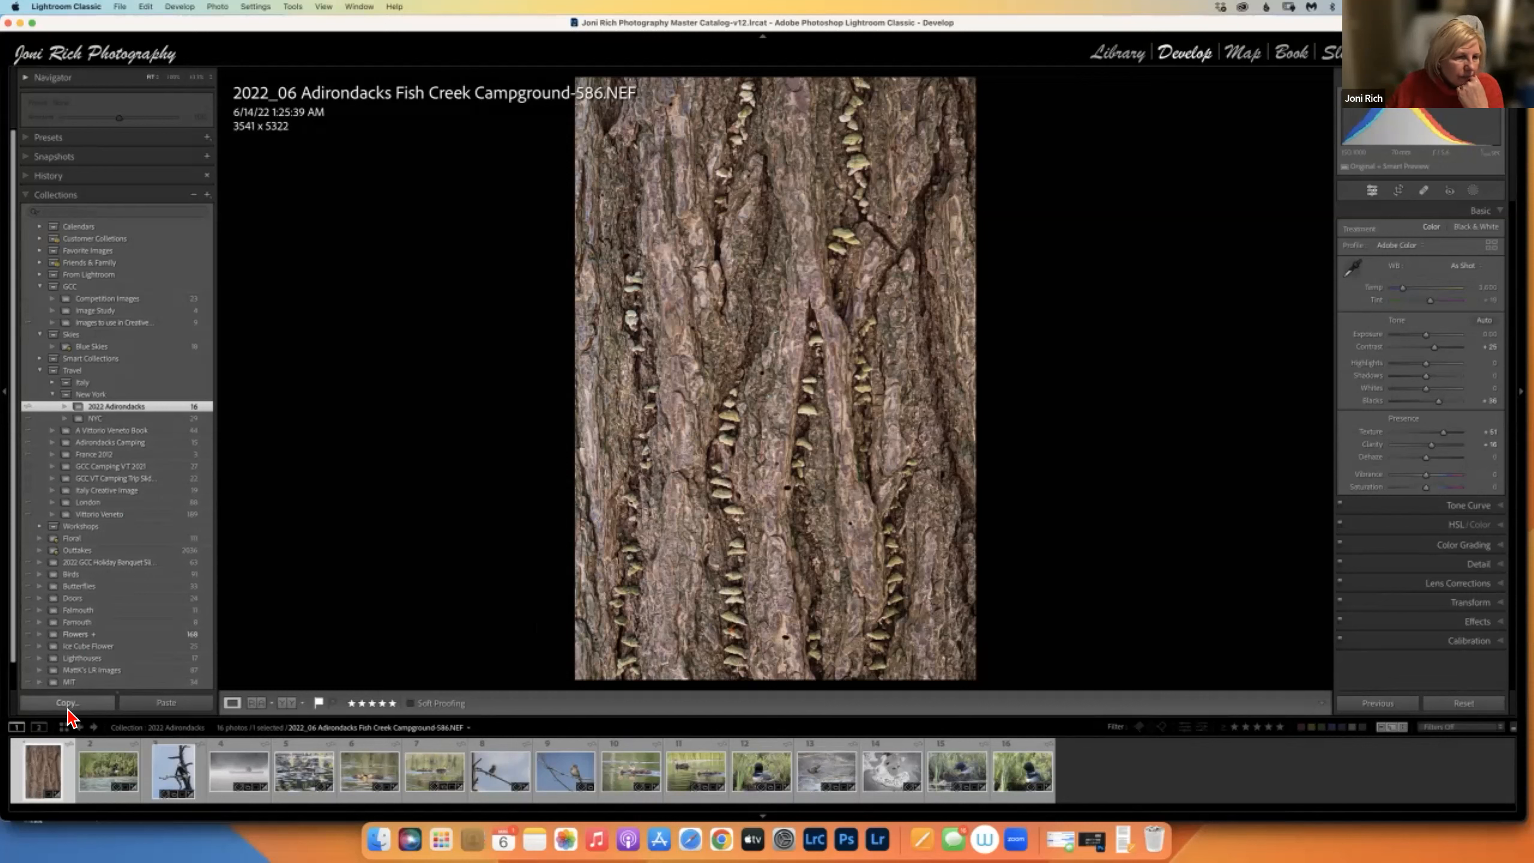
{"action": "left_click", "coordinate": [207, 195]}
{"action": "left_click", "coordinate": [260, 209]}
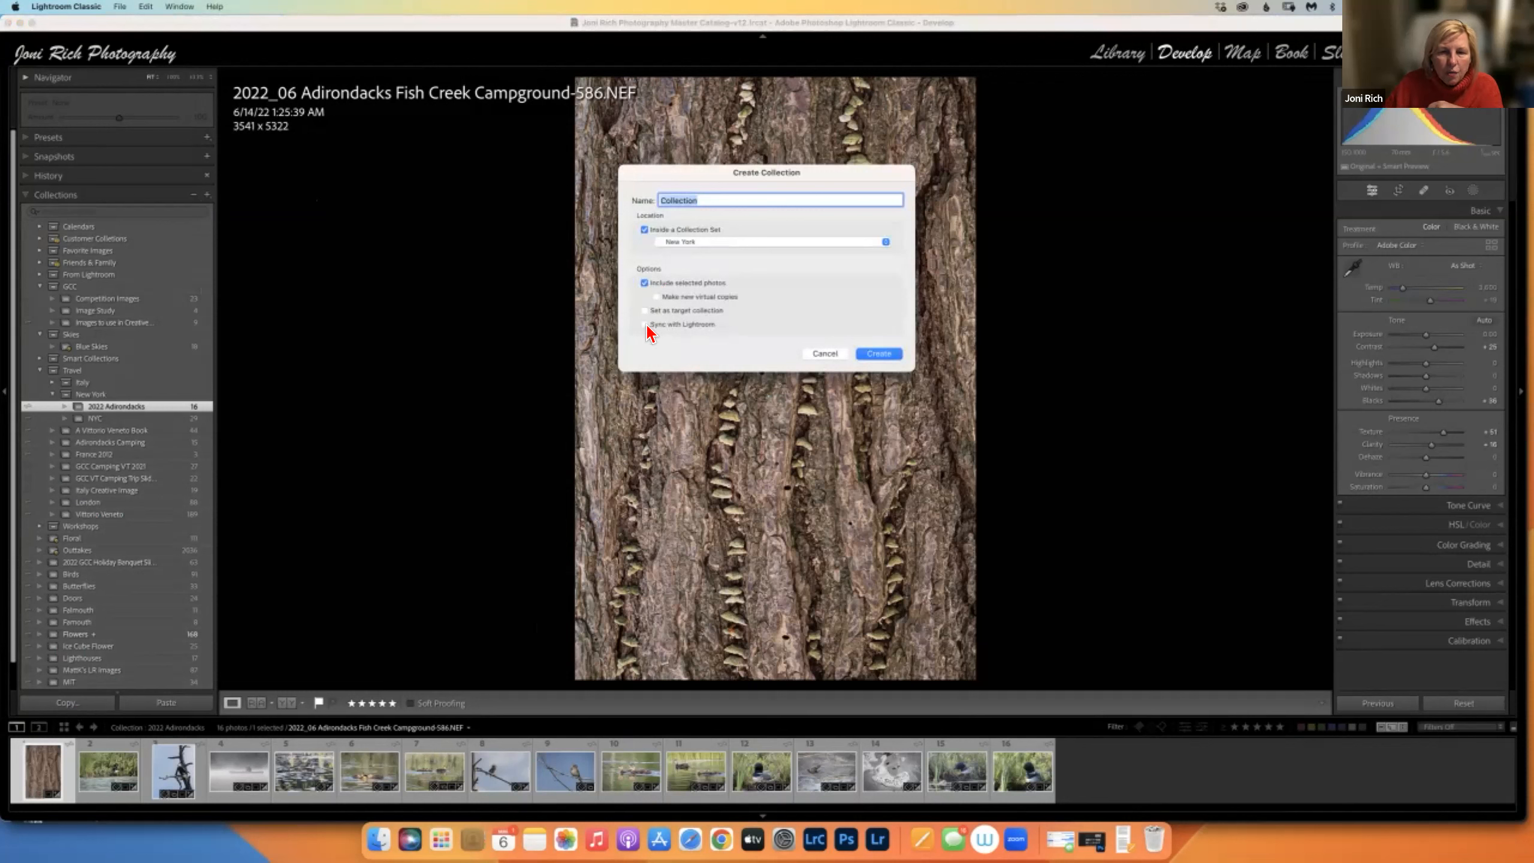
{"action": "left_click", "coordinate": [828, 354]}
{"action": "right_click", "coordinate": [130, 465]}
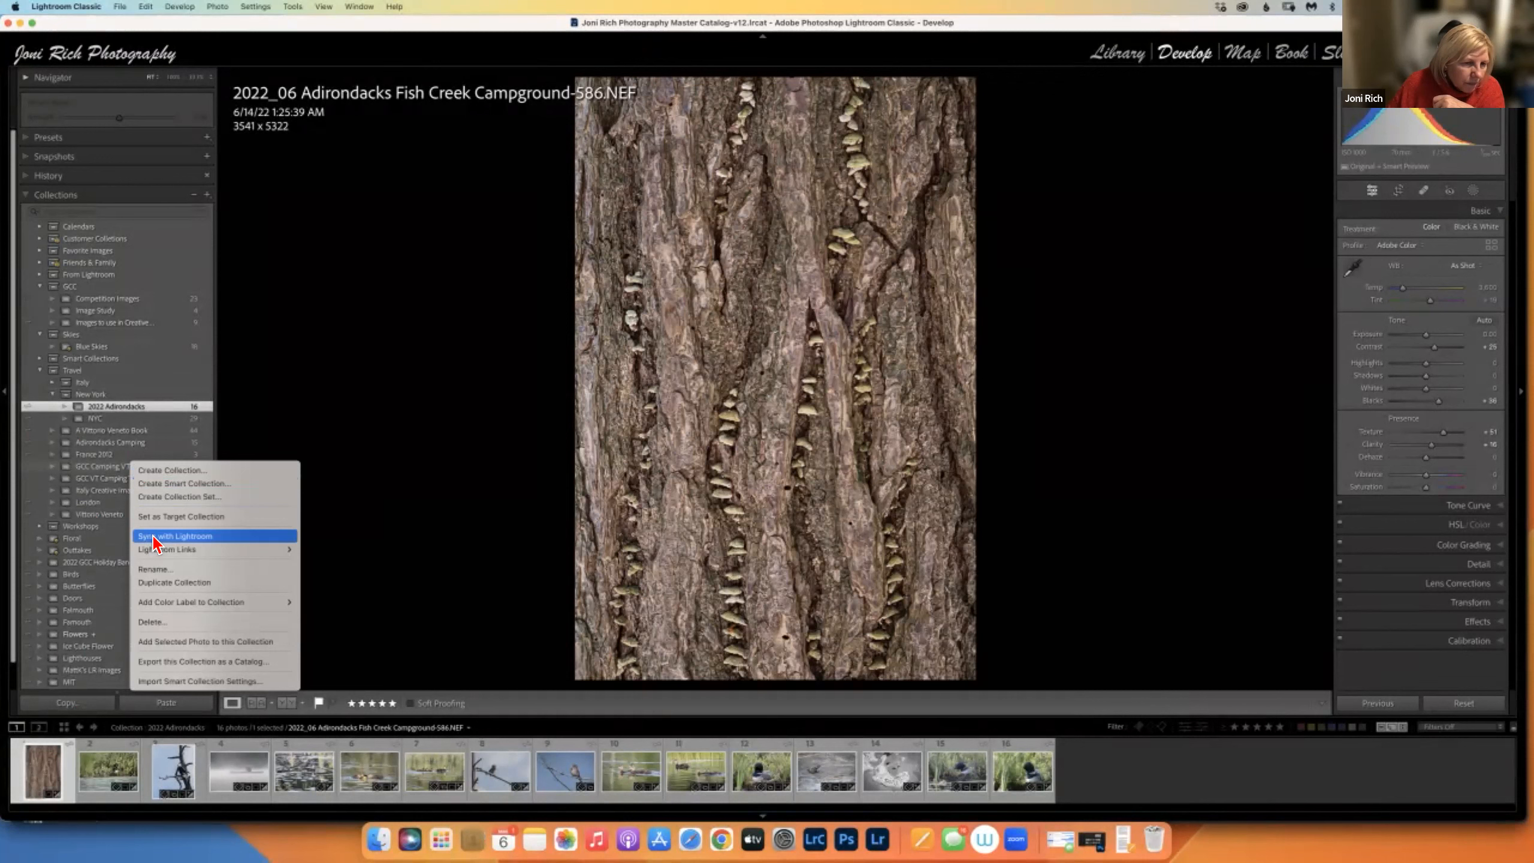
{"action": "left_click", "coordinate": [673, 405]}
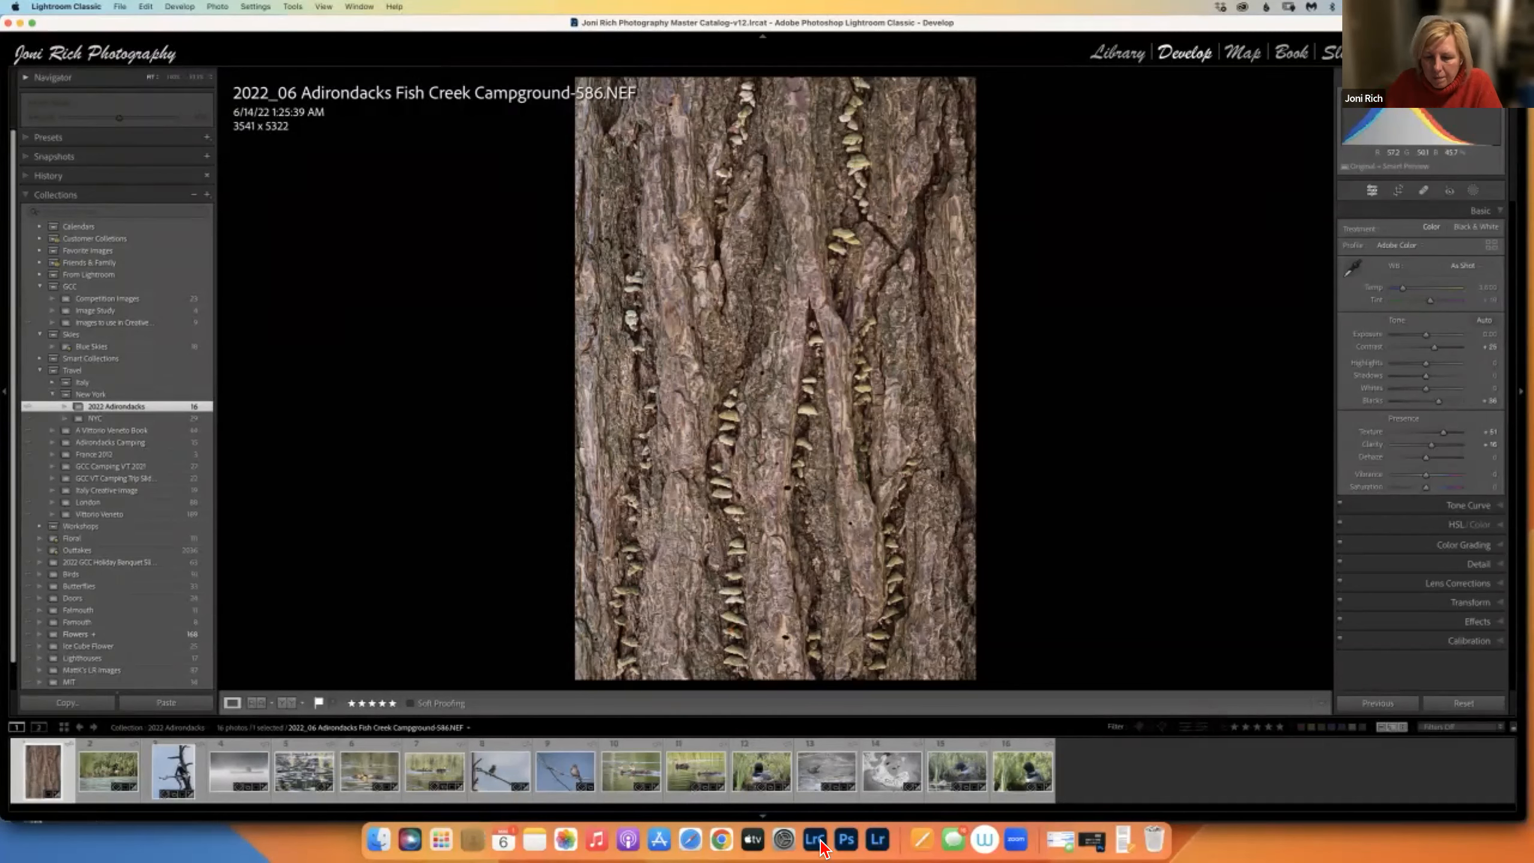
In Lightroom, return the bark photo's Exposure to about 0 and view its Info details.
{"action": "left_click", "coordinate": [878, 841]}
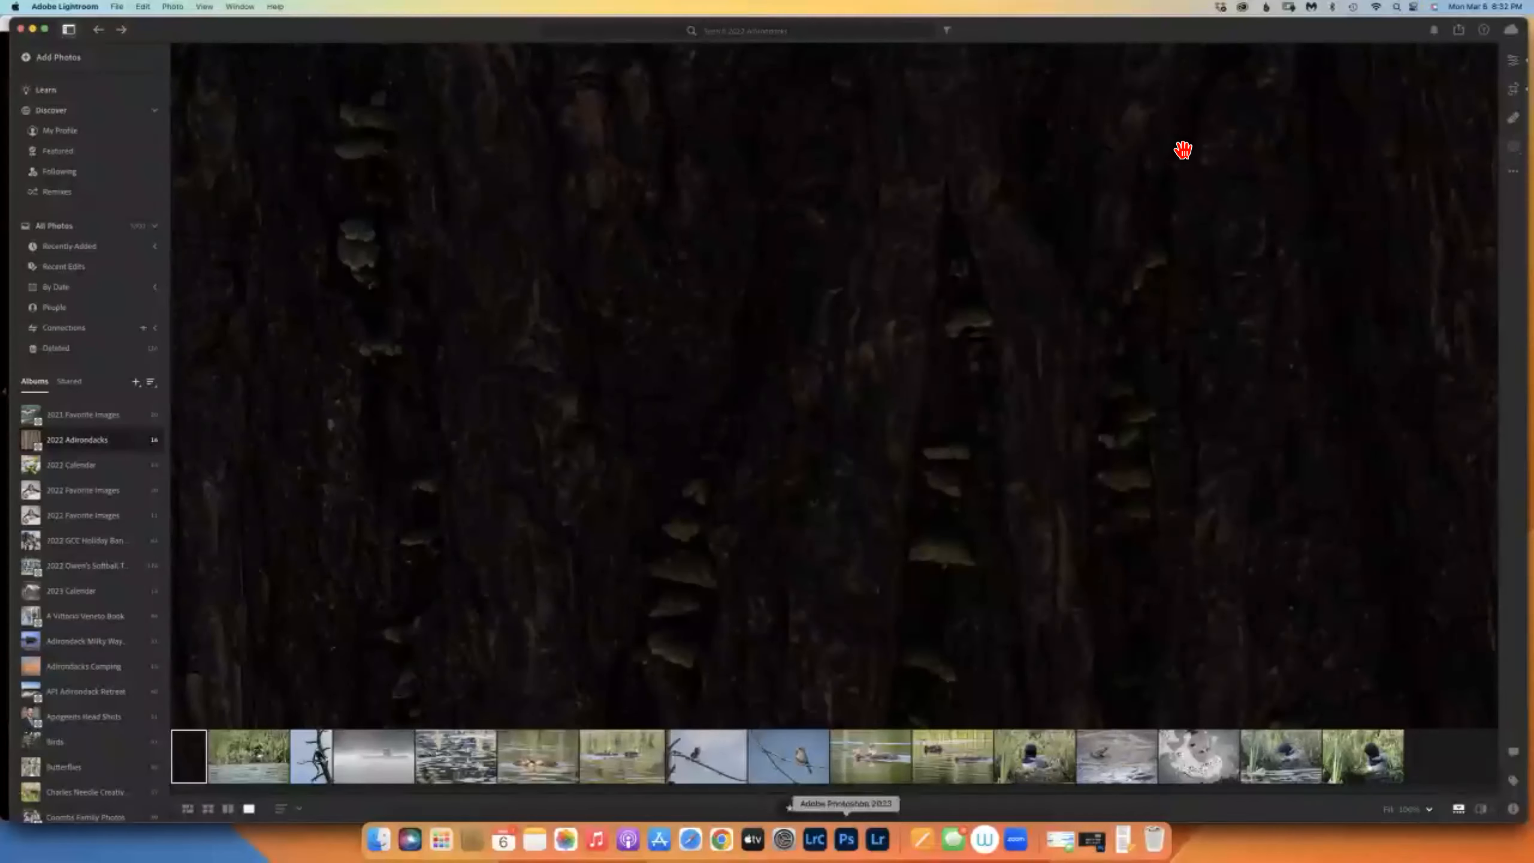
{"action": "left_click", "coordinate": [1515, 117]}
{"action": "left_click_drag", "start_coordinate": [1371, 235], "coordinate": [1420, 236]}
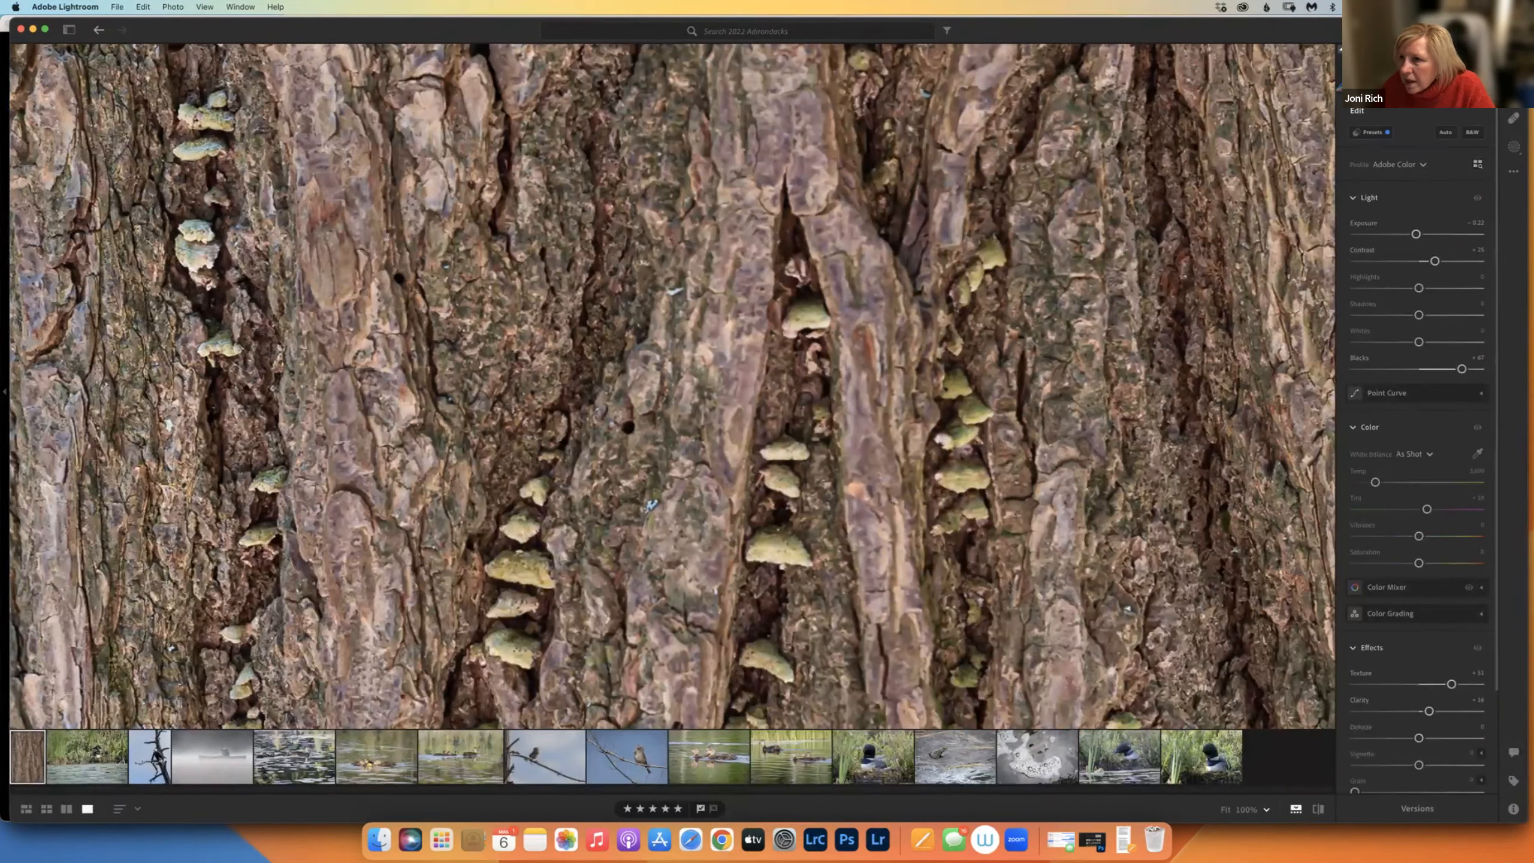
{"action": "key", "text": "e"}
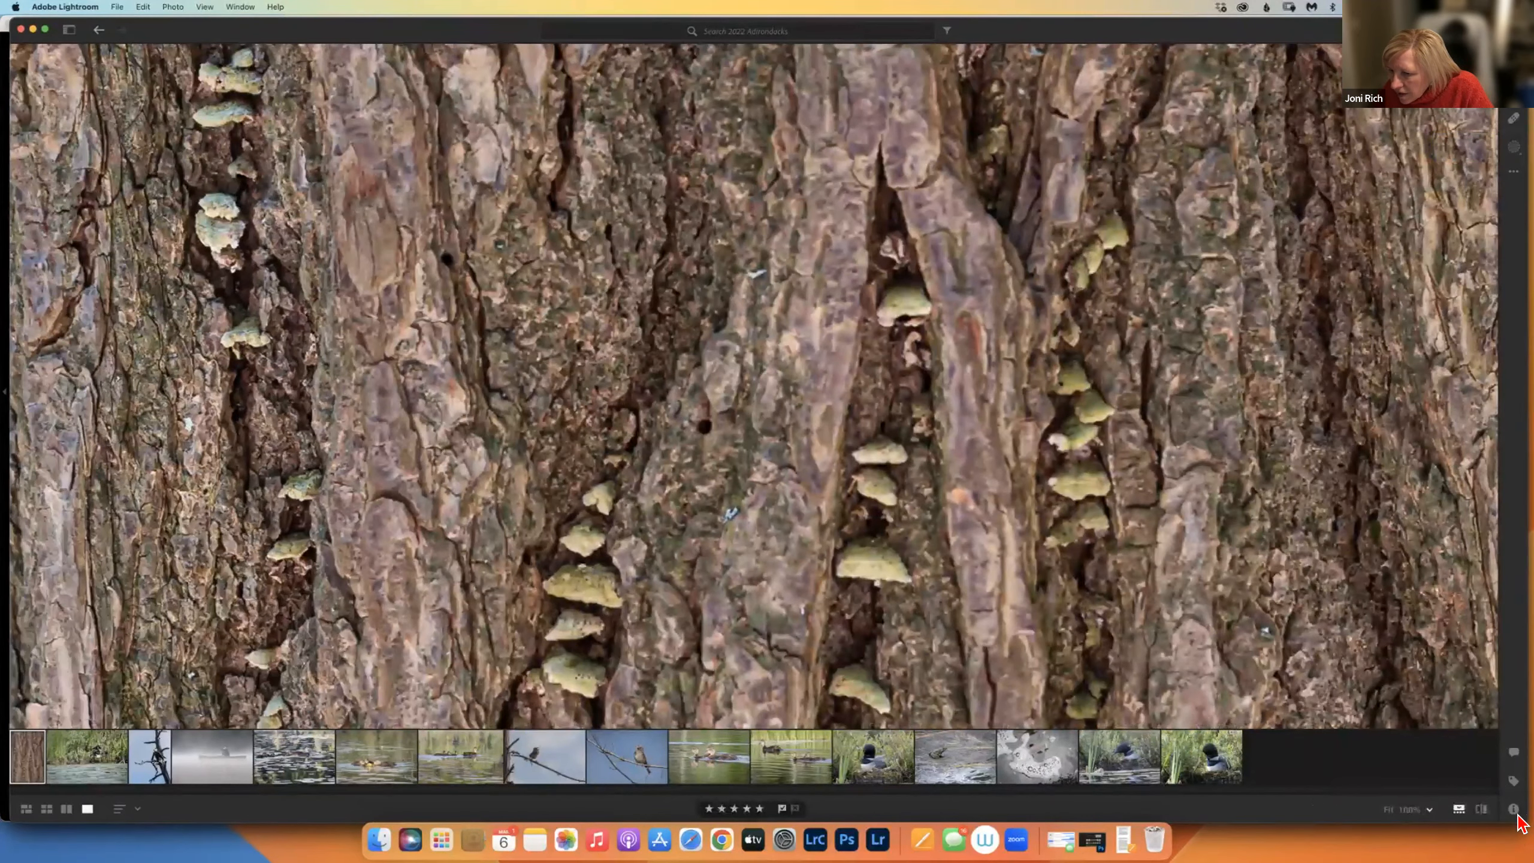
{"action": "left_click", "coordinate": [1514, 809]}
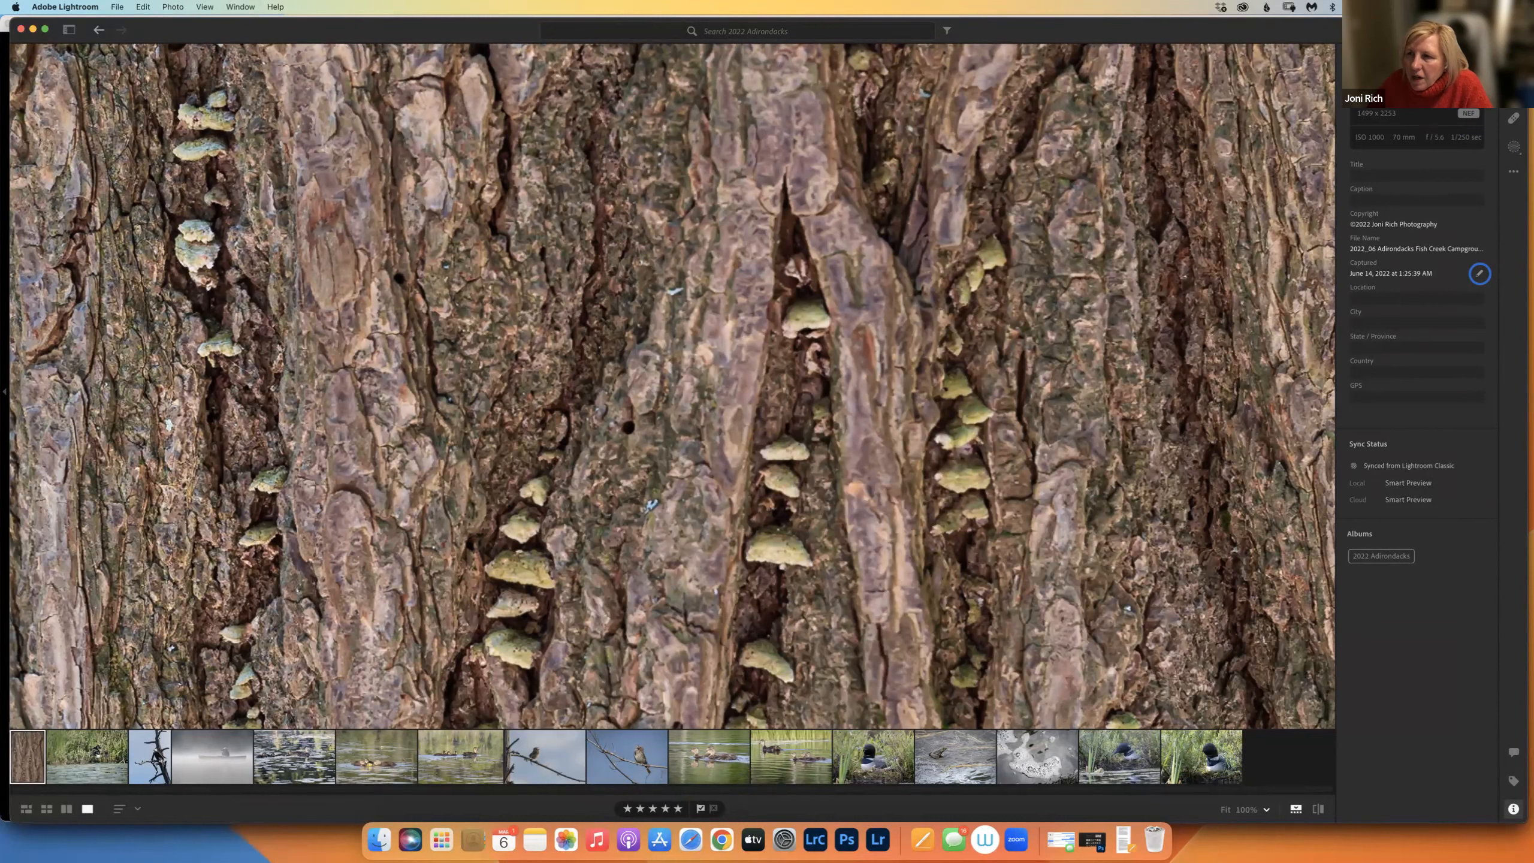
Set up a Custom export of the bark photo with Long Side at 1400 pixels.
{"action": "left_click", "coordinate": [1472, 30]}
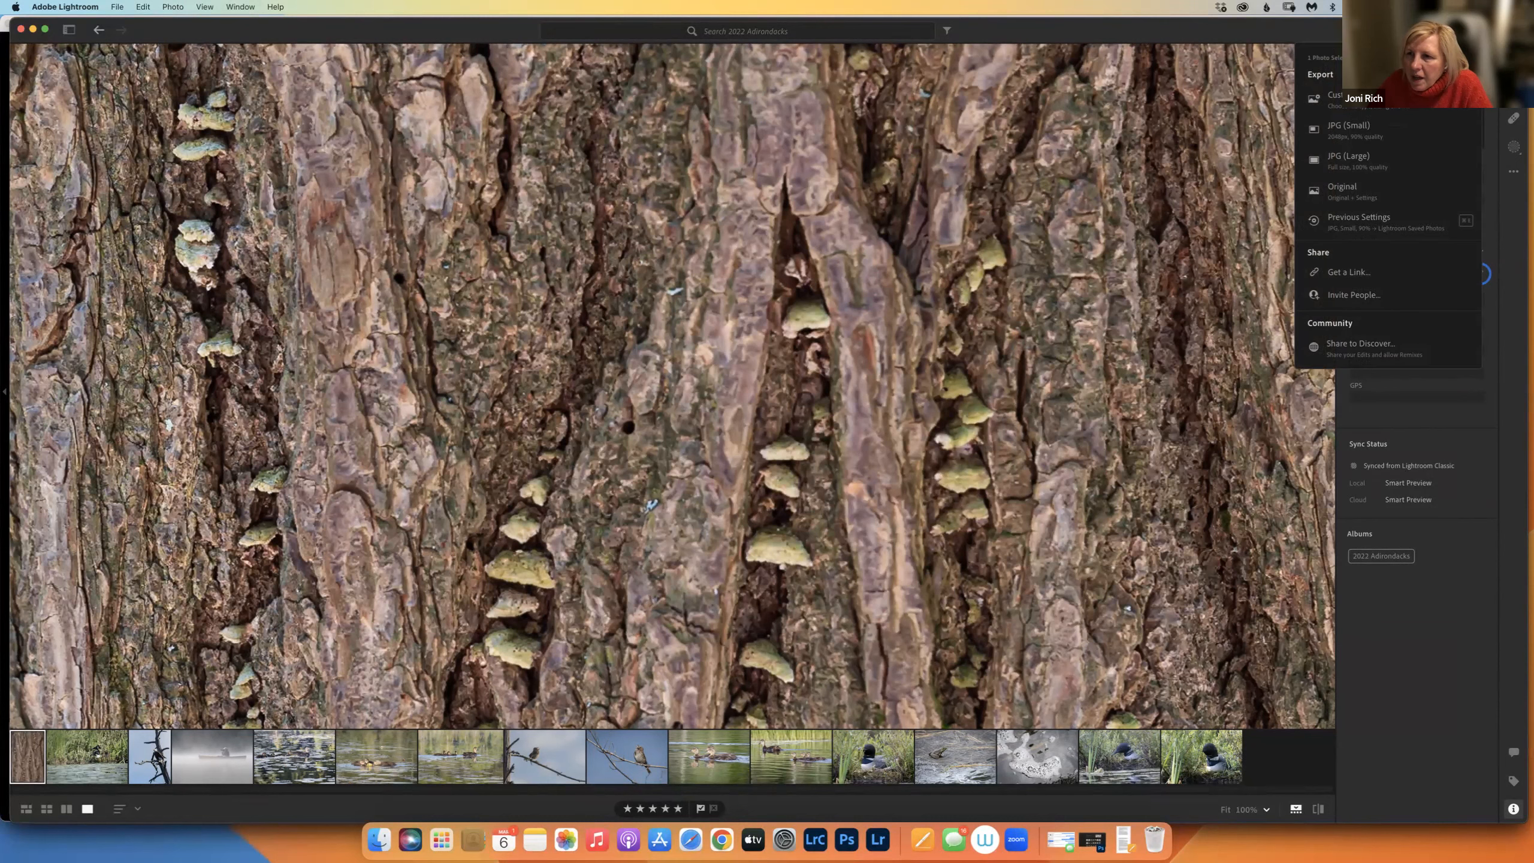
{"action": "left_click", "coordinate": [1367, 111]}
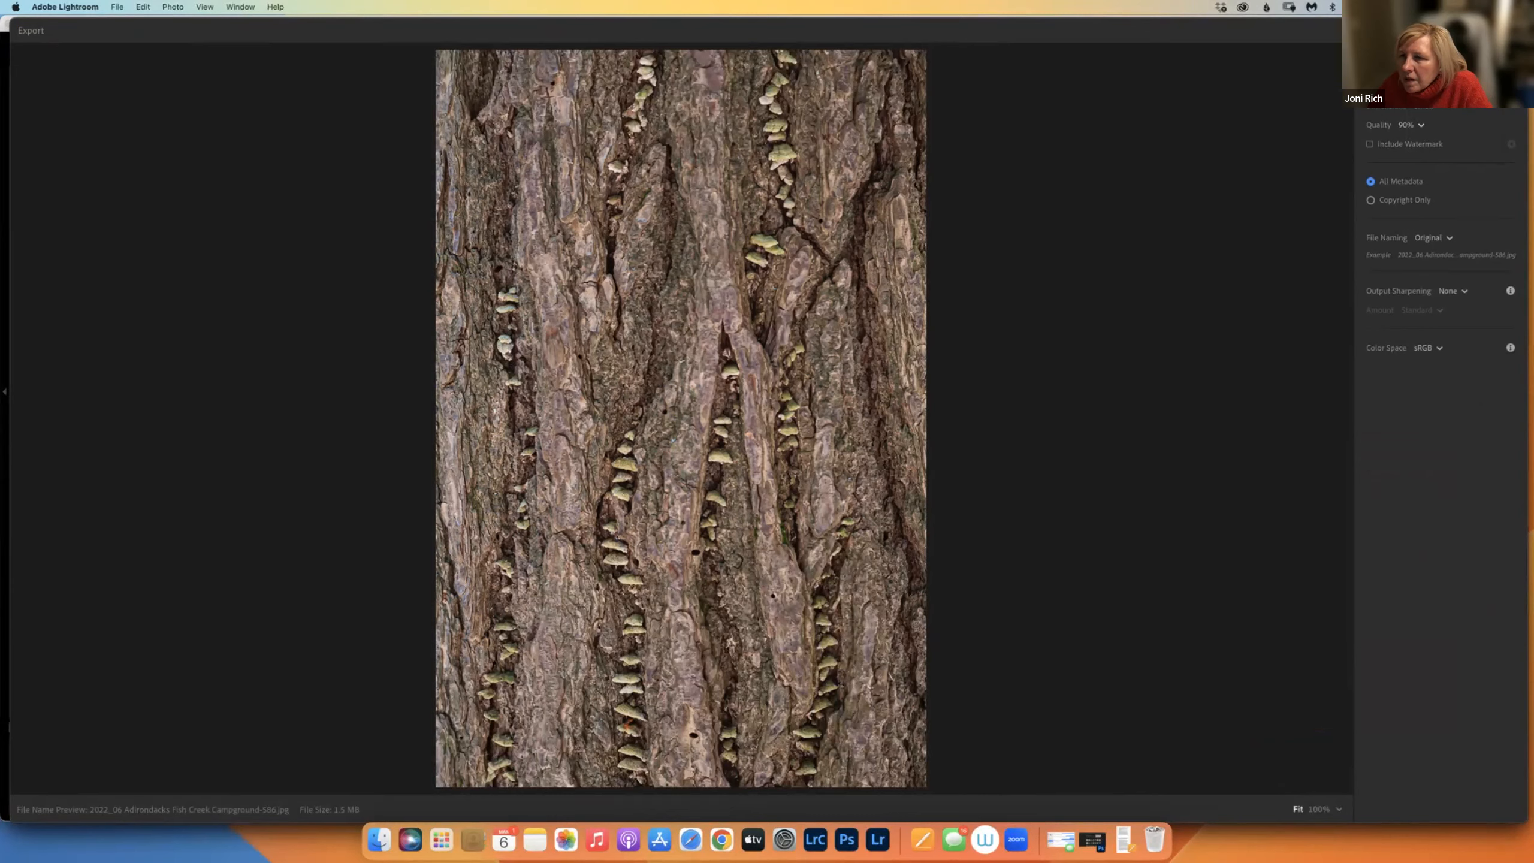
{"action": "key", "text": "Escape"}
{"action": "left_click", "coordinate": [1470, 30]}
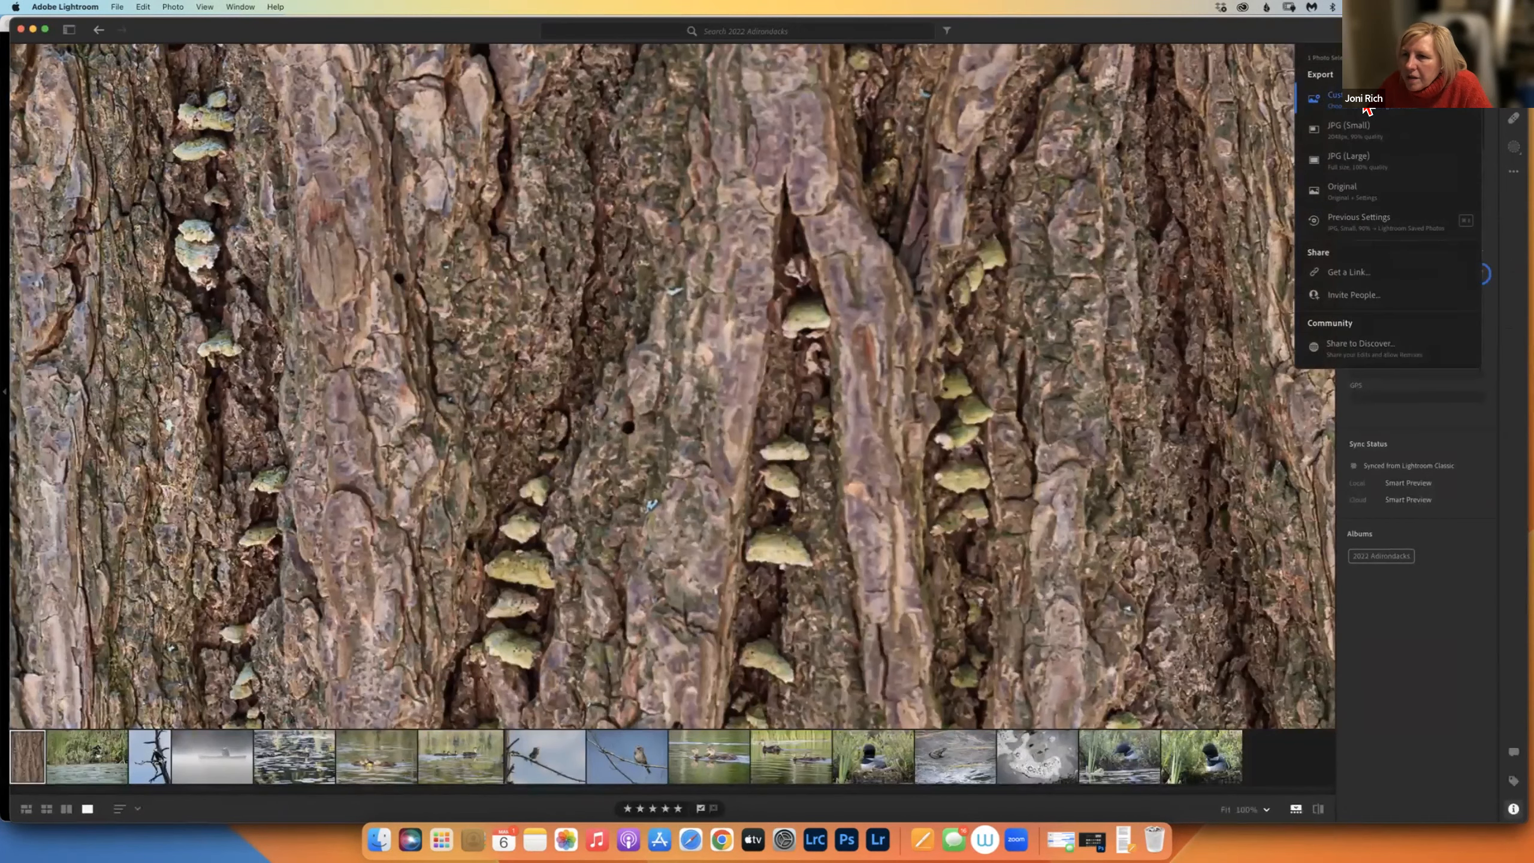
{"action": "left_click", "coordinate": [1420, 110]}
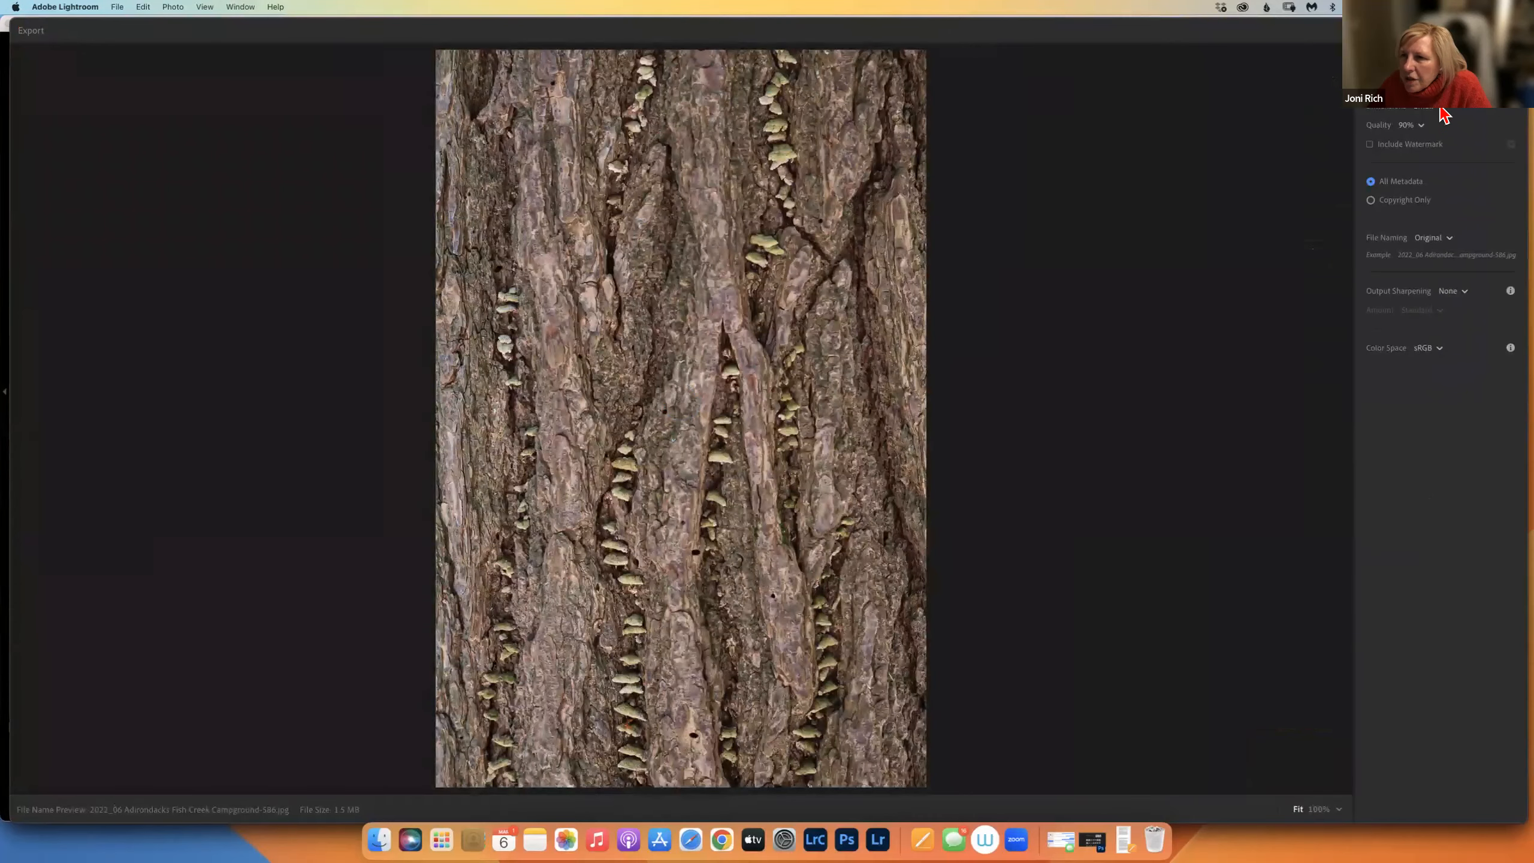
{"action": "left_click", "coordinate": [1440, 109]}
{"action": "left_click", "coordinate": [1438, 158]}
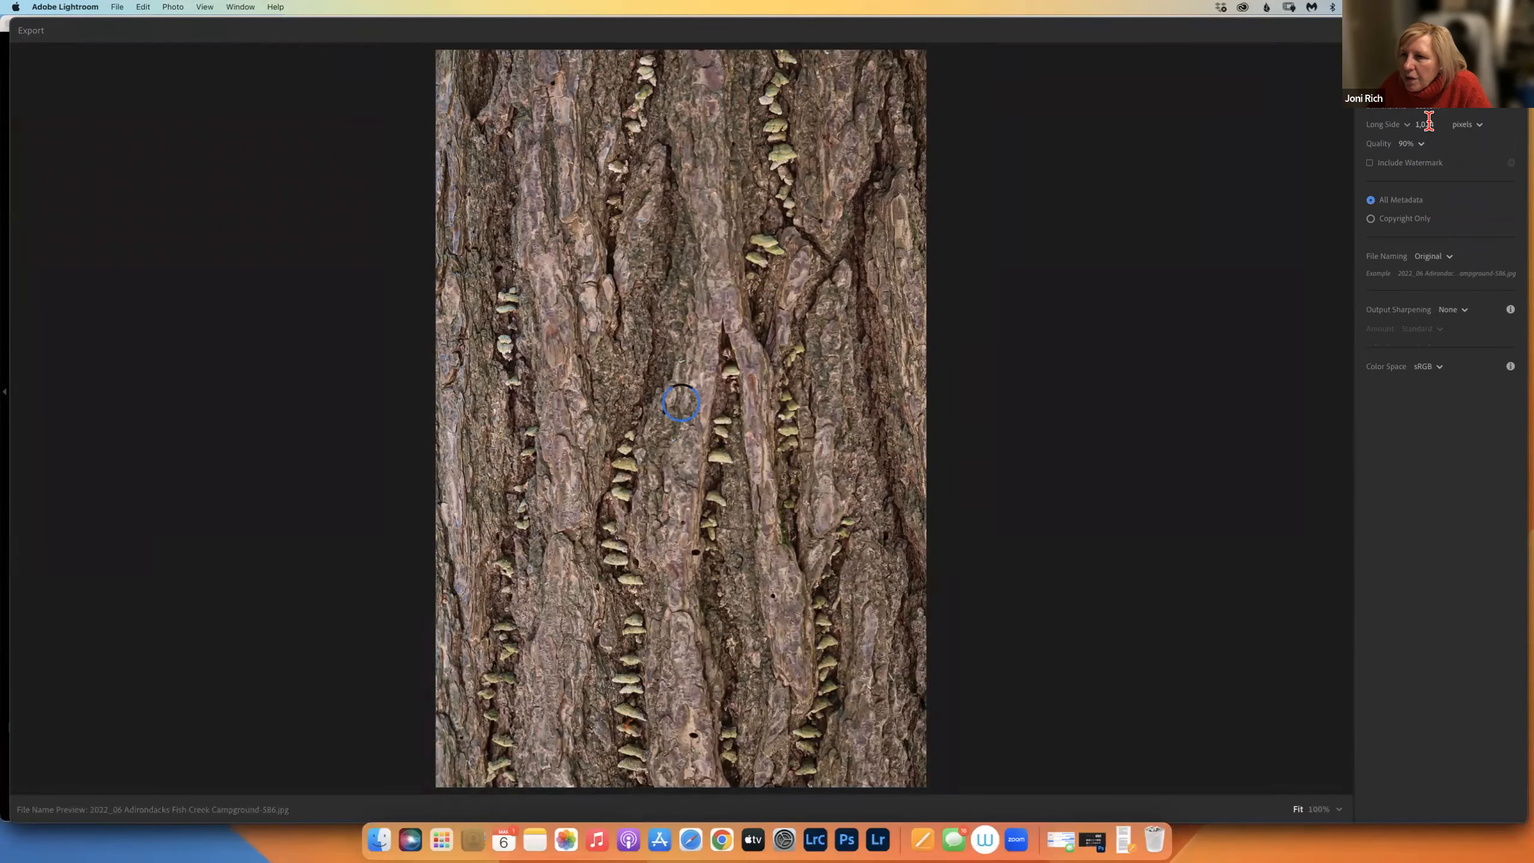
{"action": "left_click", "coordinate": [1435, 125]}
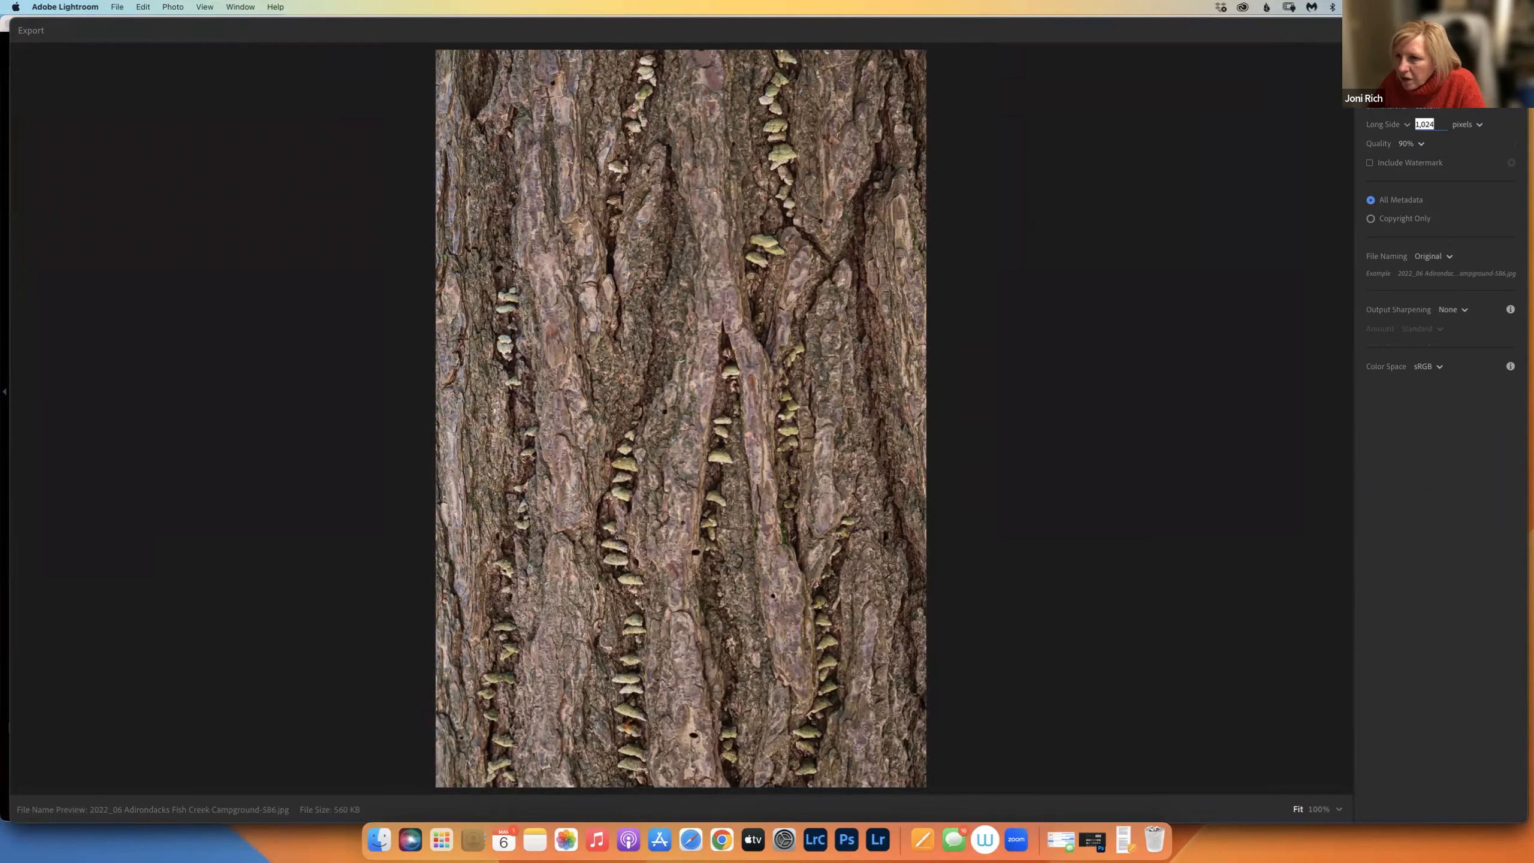
{"action": "type", "text": "1400"}
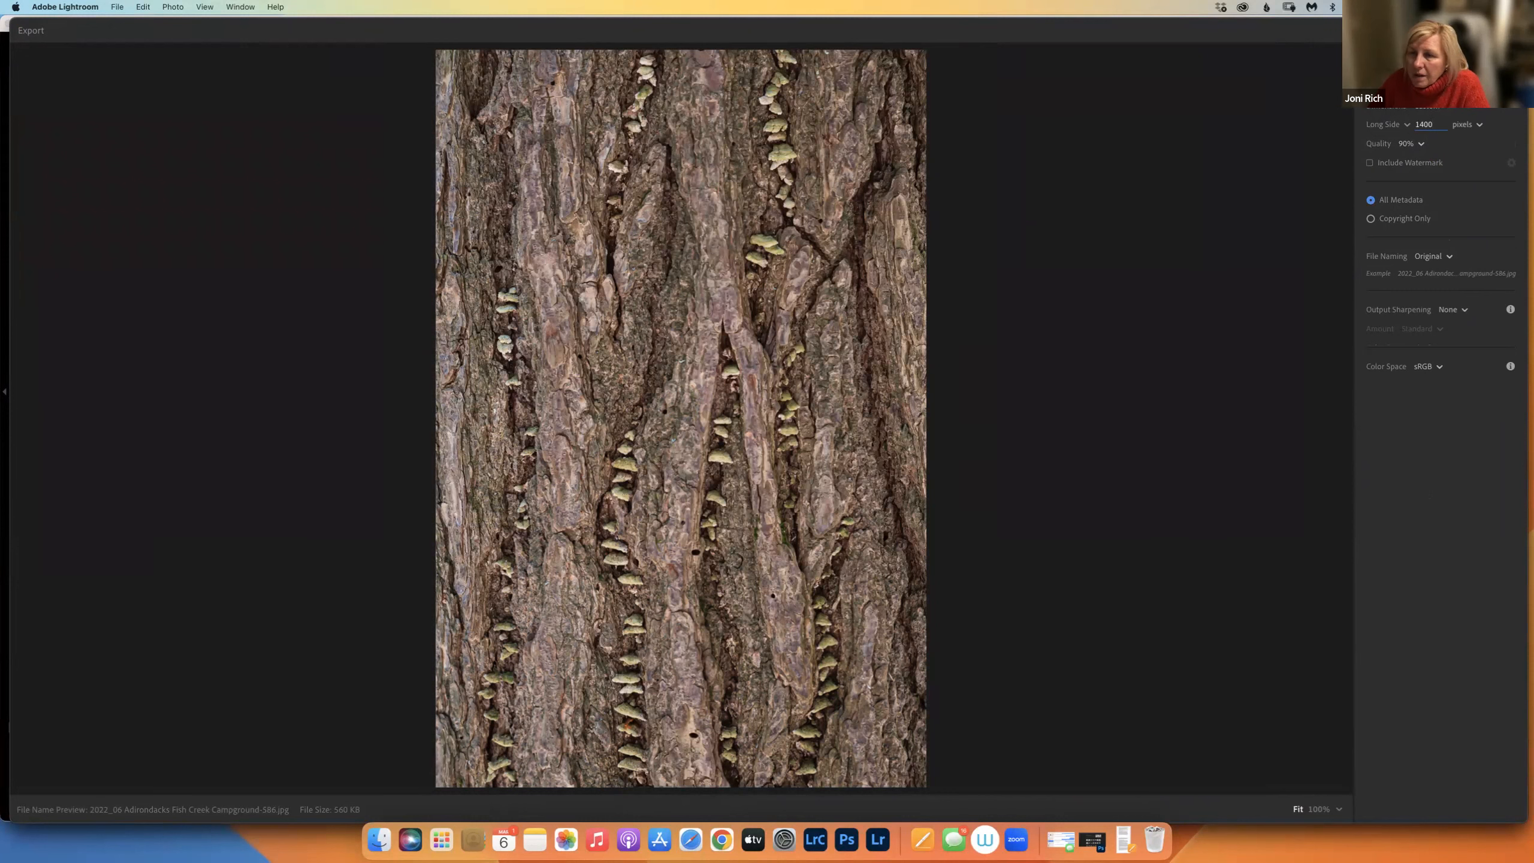
{"action": "key", "text": "Escape"}
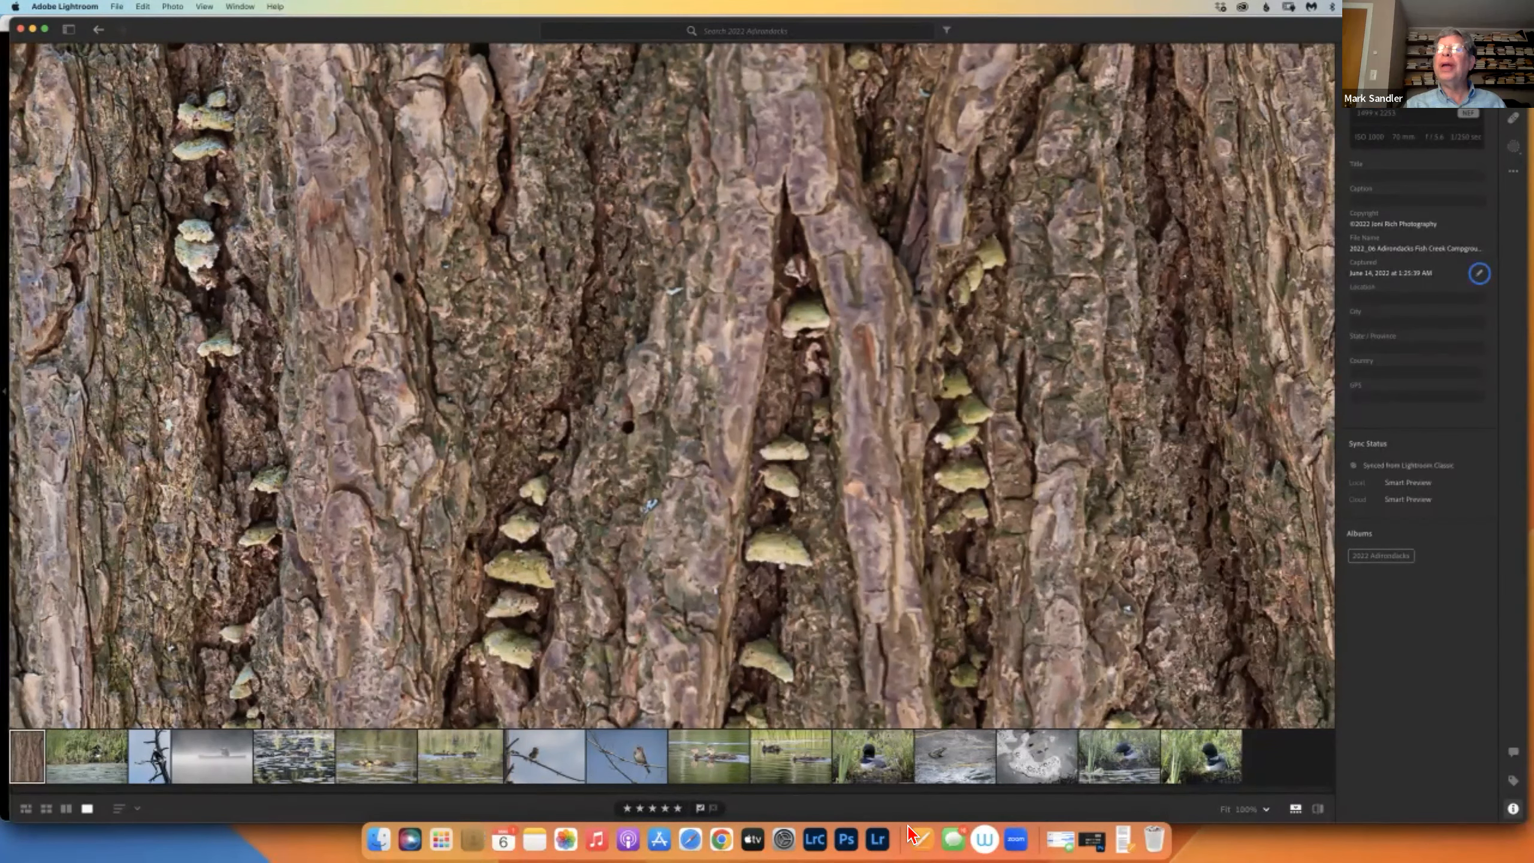
Switch between the apps, then open the 2022 GCC Holiday Banquet Slide Show album as a grid.
{"action": "left_click", "coordinate": [815, 839]}
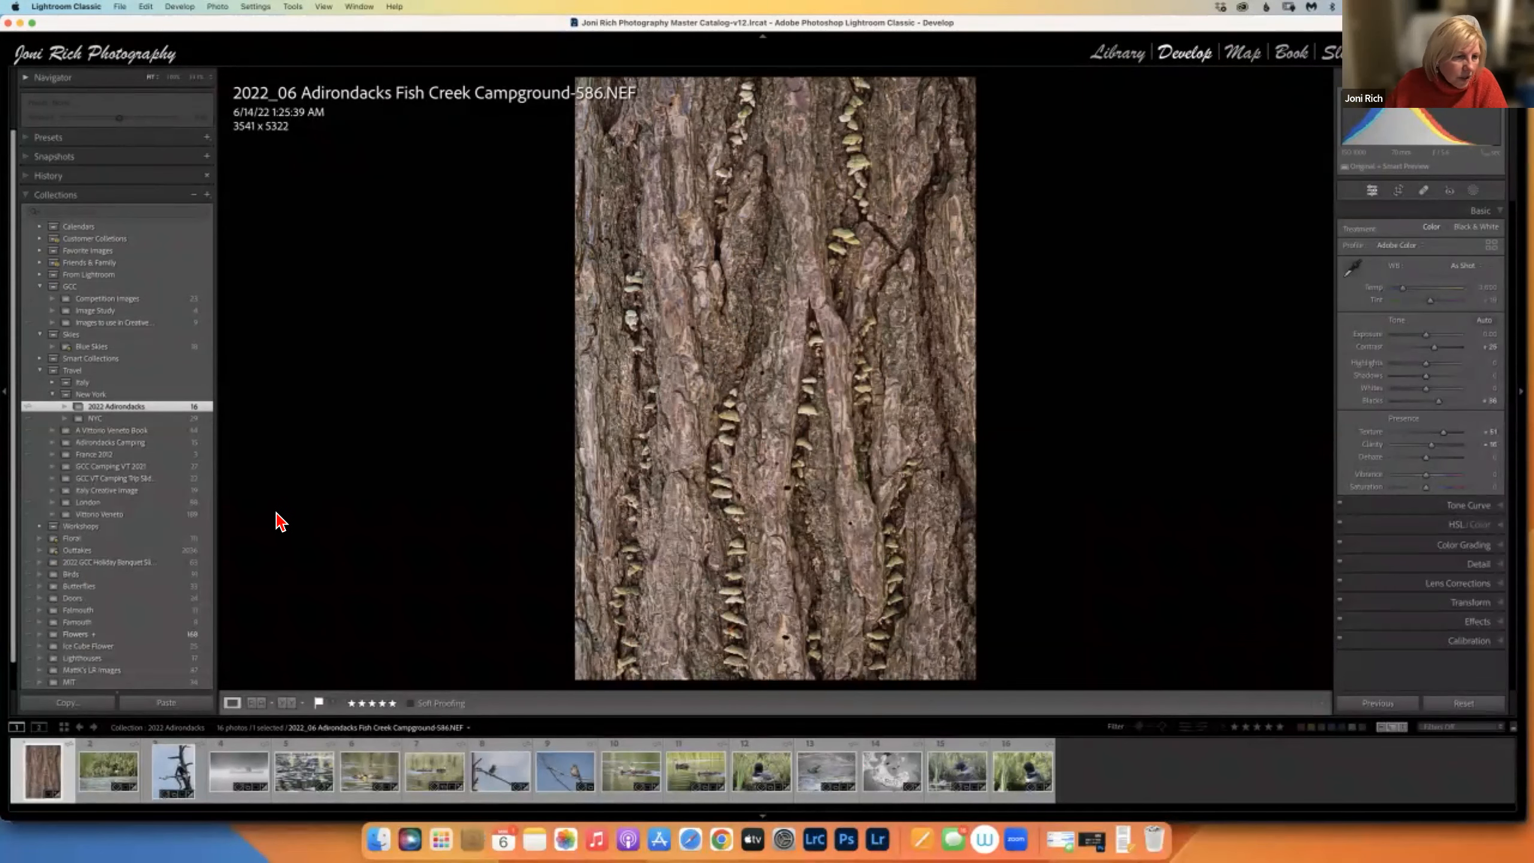
{"action": "key", "text": "g"}
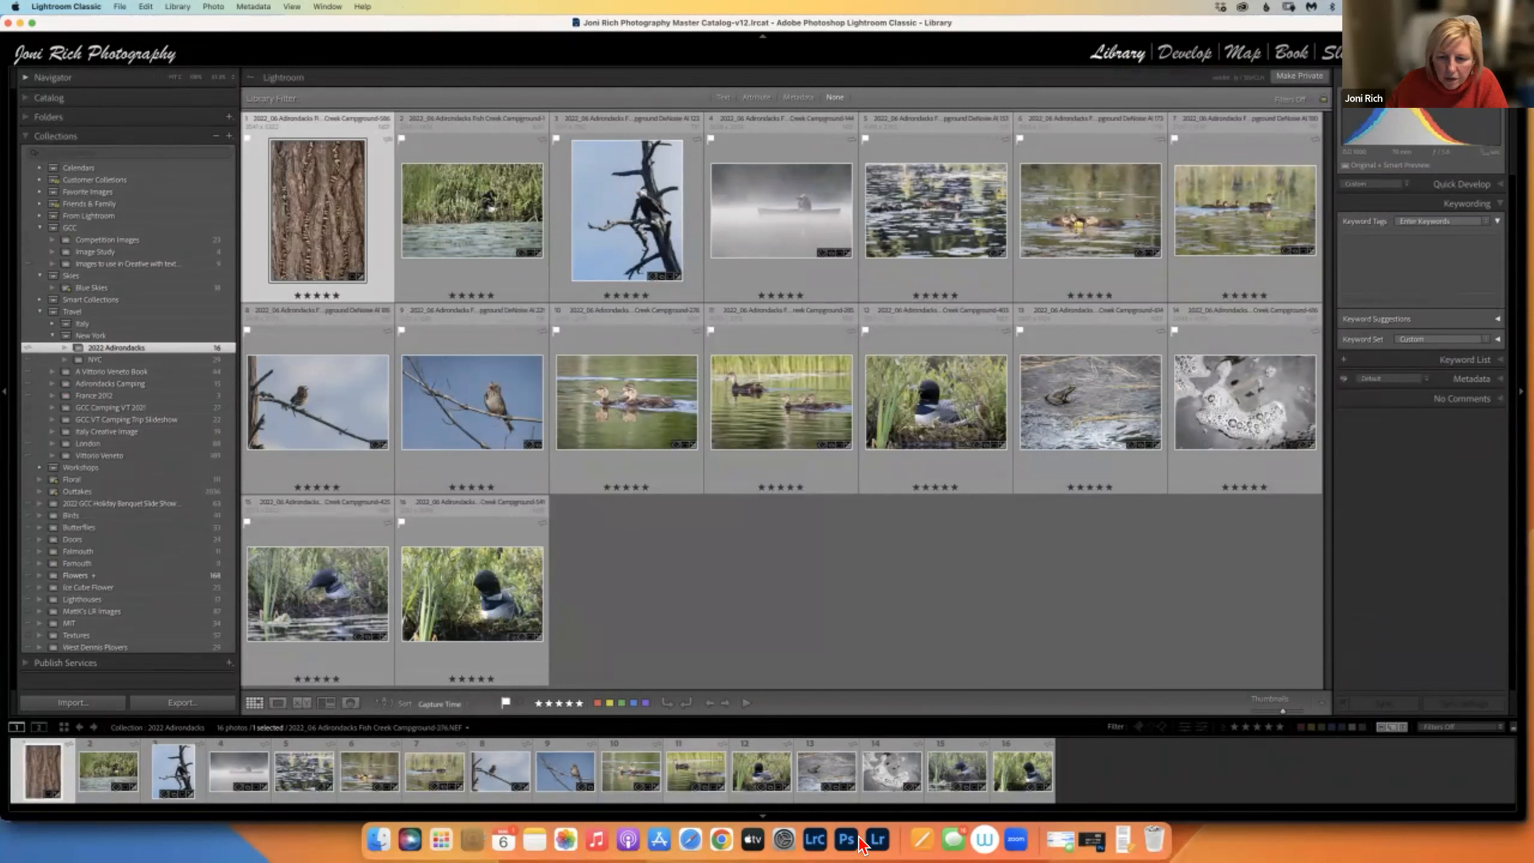
{"action": "left_click", "coordinate": [877, 841]}
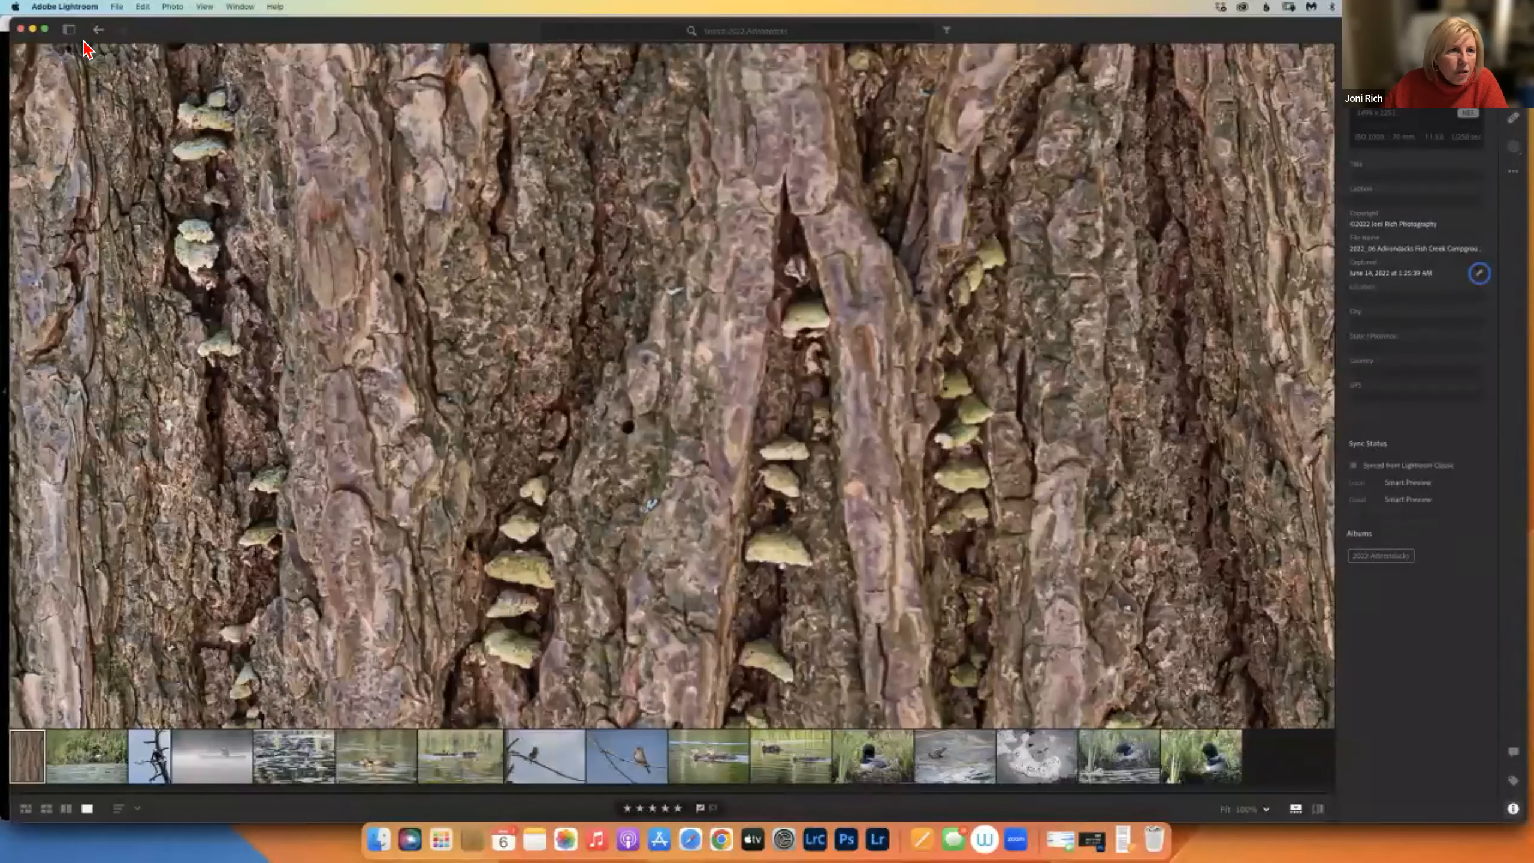
{"action": "left_click", "coordinate": [68, 28]}
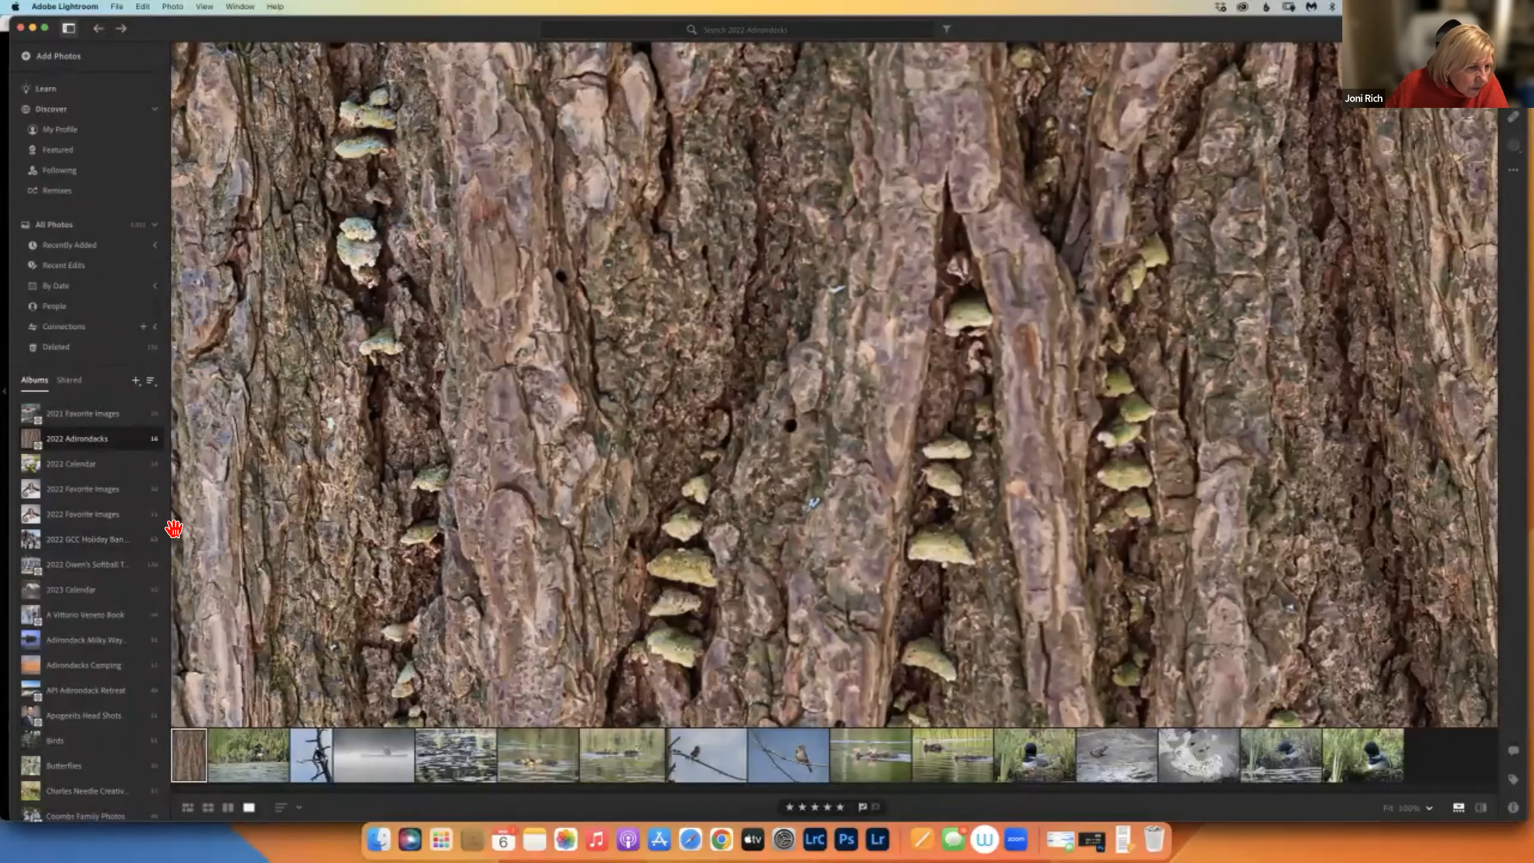
{"action": "left_click", "coordinate": [815, 840]}
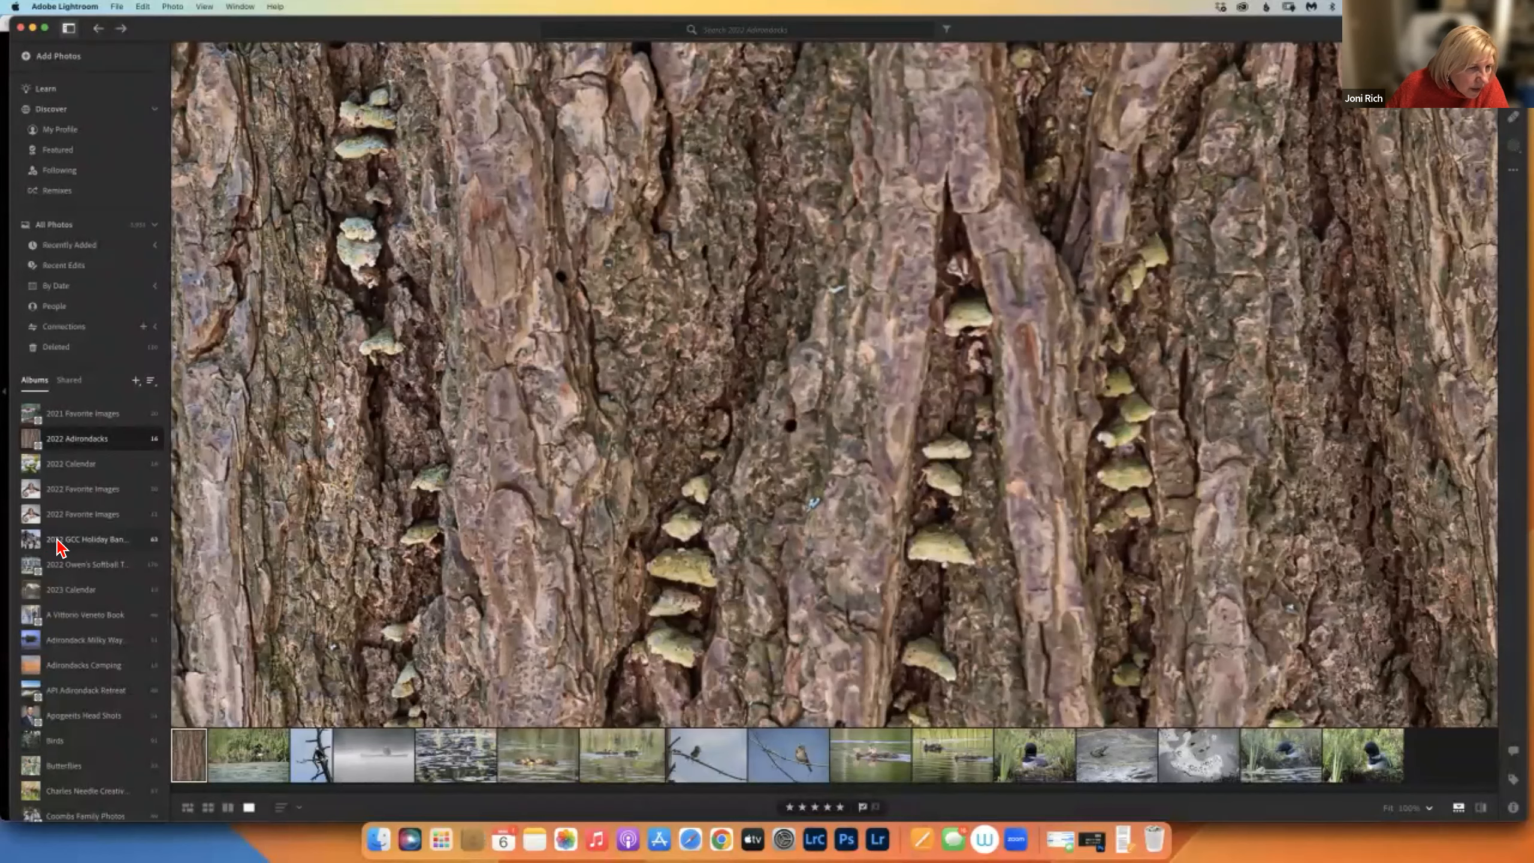
{"action": "left_click", "coordinate": [59, 543]}
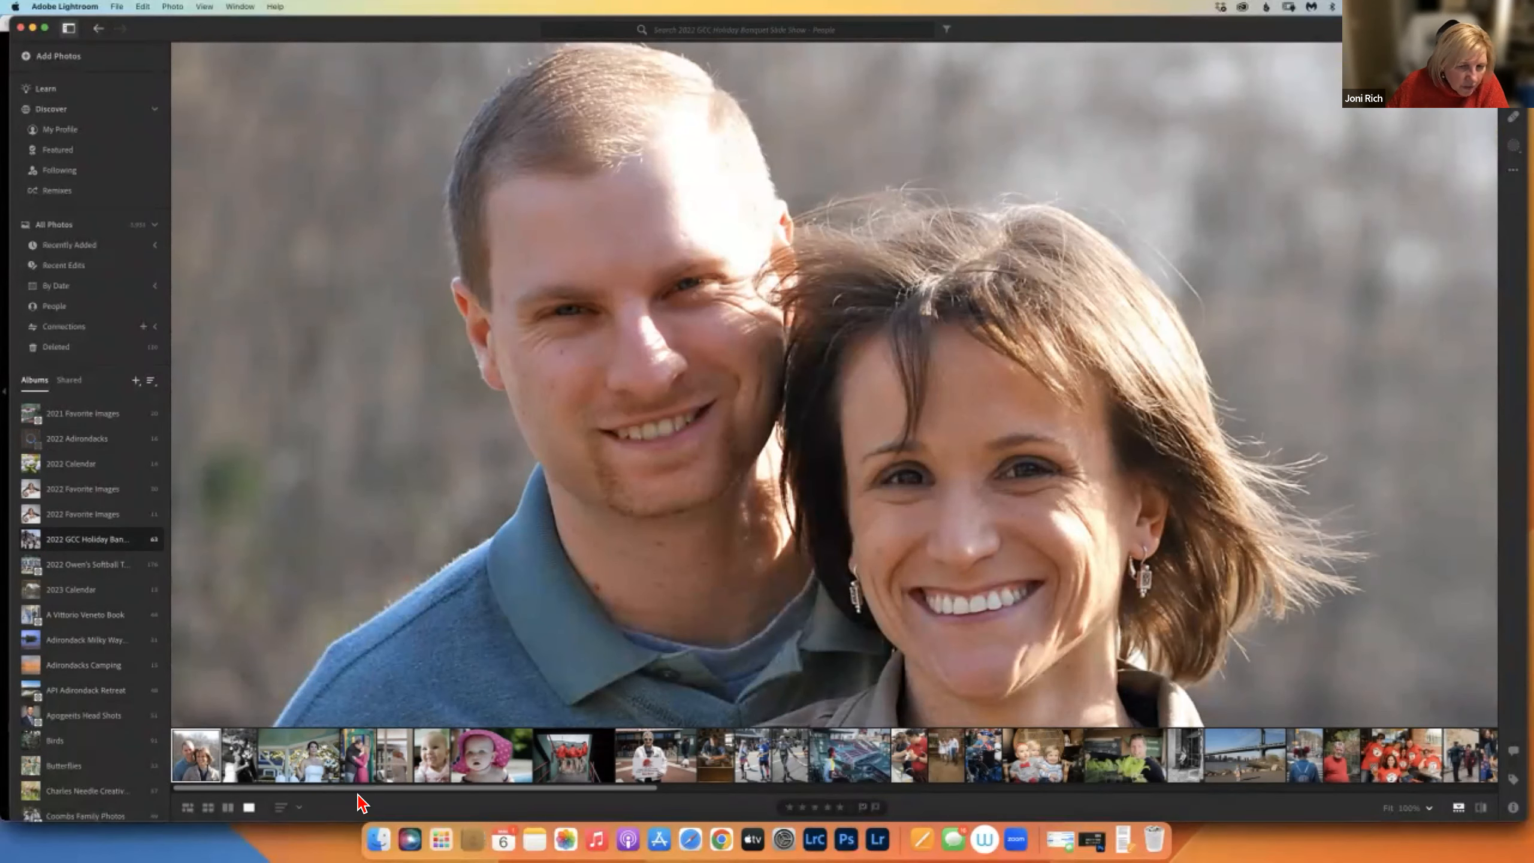
{"action": "scroll", "coordinate": [298, 780], "scroll_direction": "right", "scroll_amount": 3}
{"action": "scroll", "coordinate": [298, 780], "scroll_direction": "left", "scroll_amount": 3}
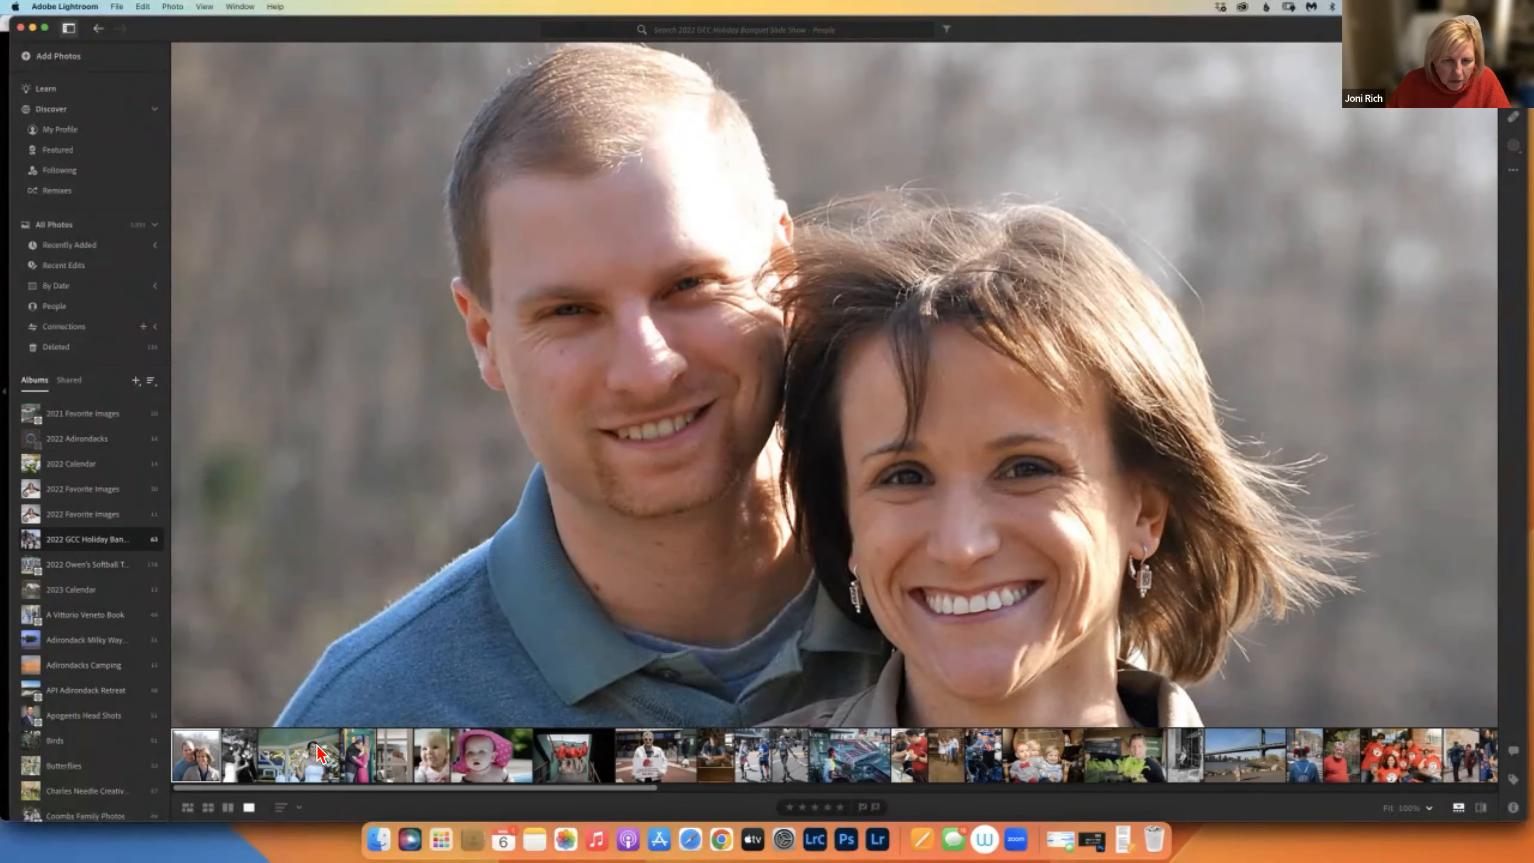
{"action": "key", "text": "g"}
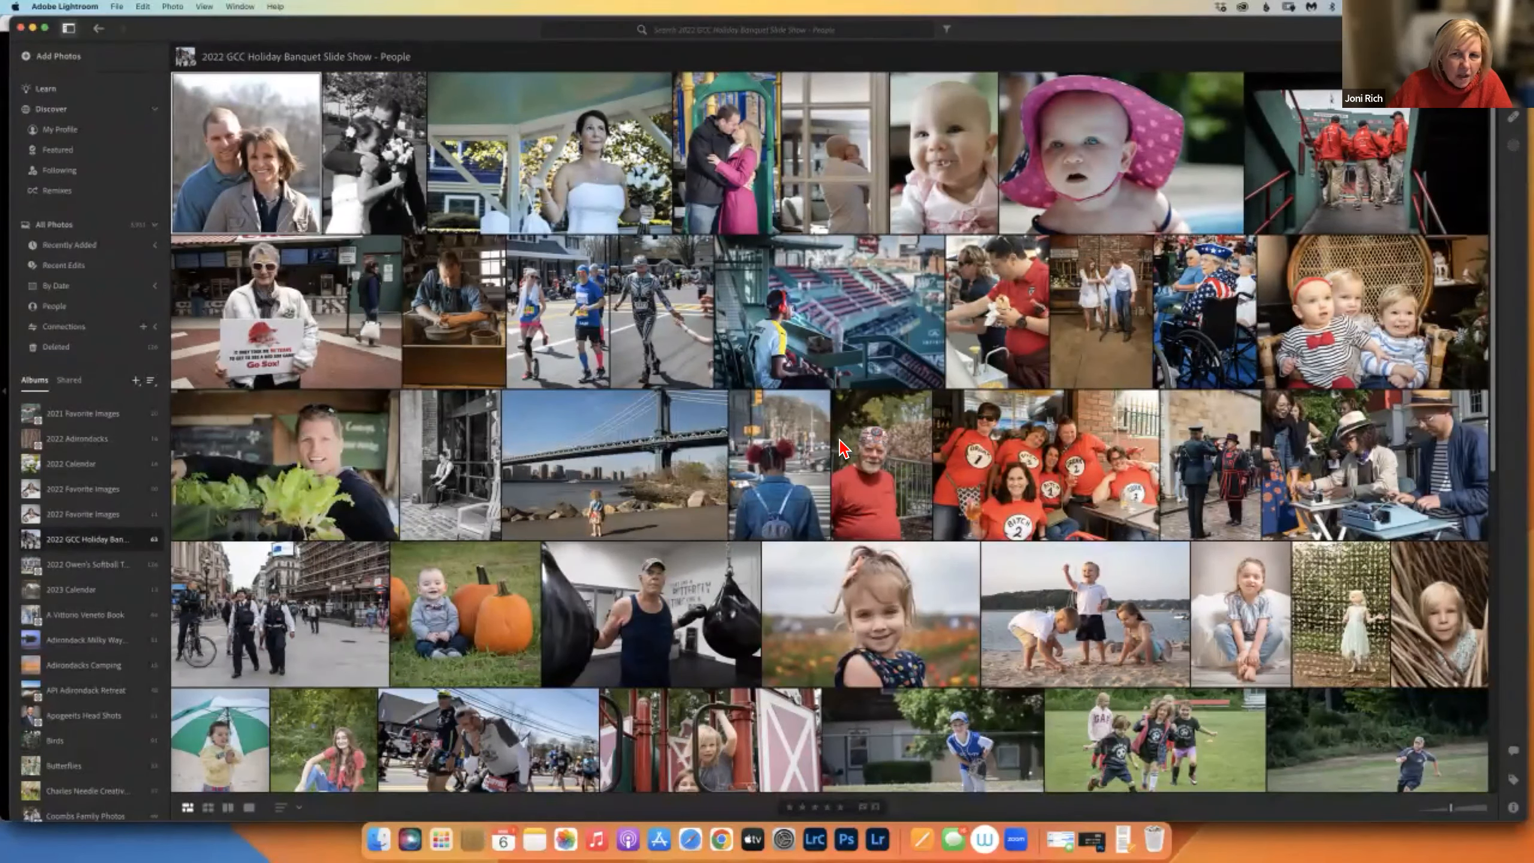
Bring Lightroom Classic to the front with its 2022 Adirondacks collection grid.
{"action": "left_click", "coordinate": [815, 839]}
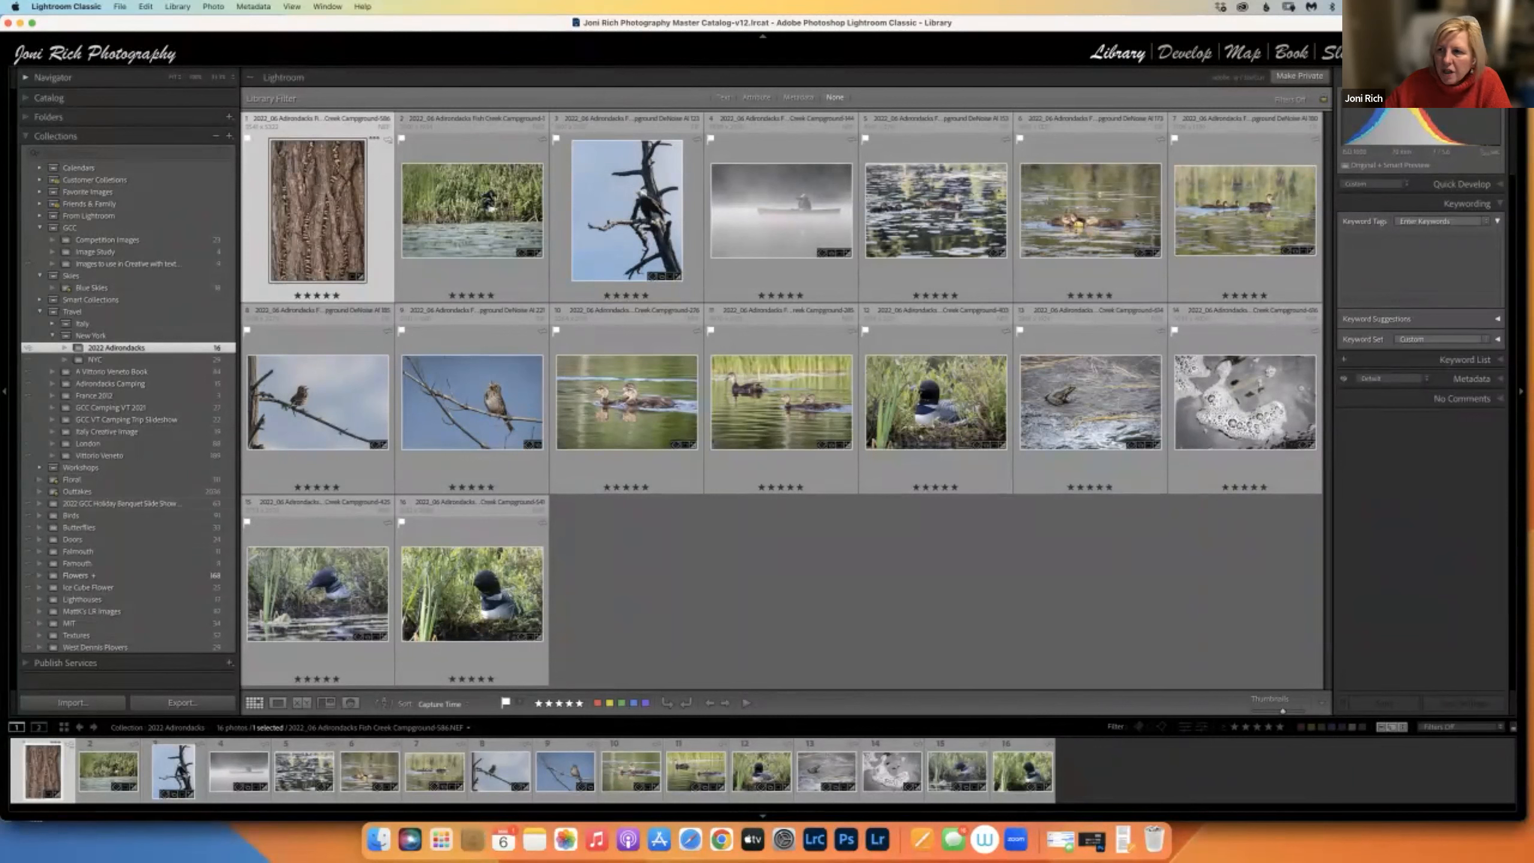
{"action": "left_click", "coordinate": [1504, 53]}
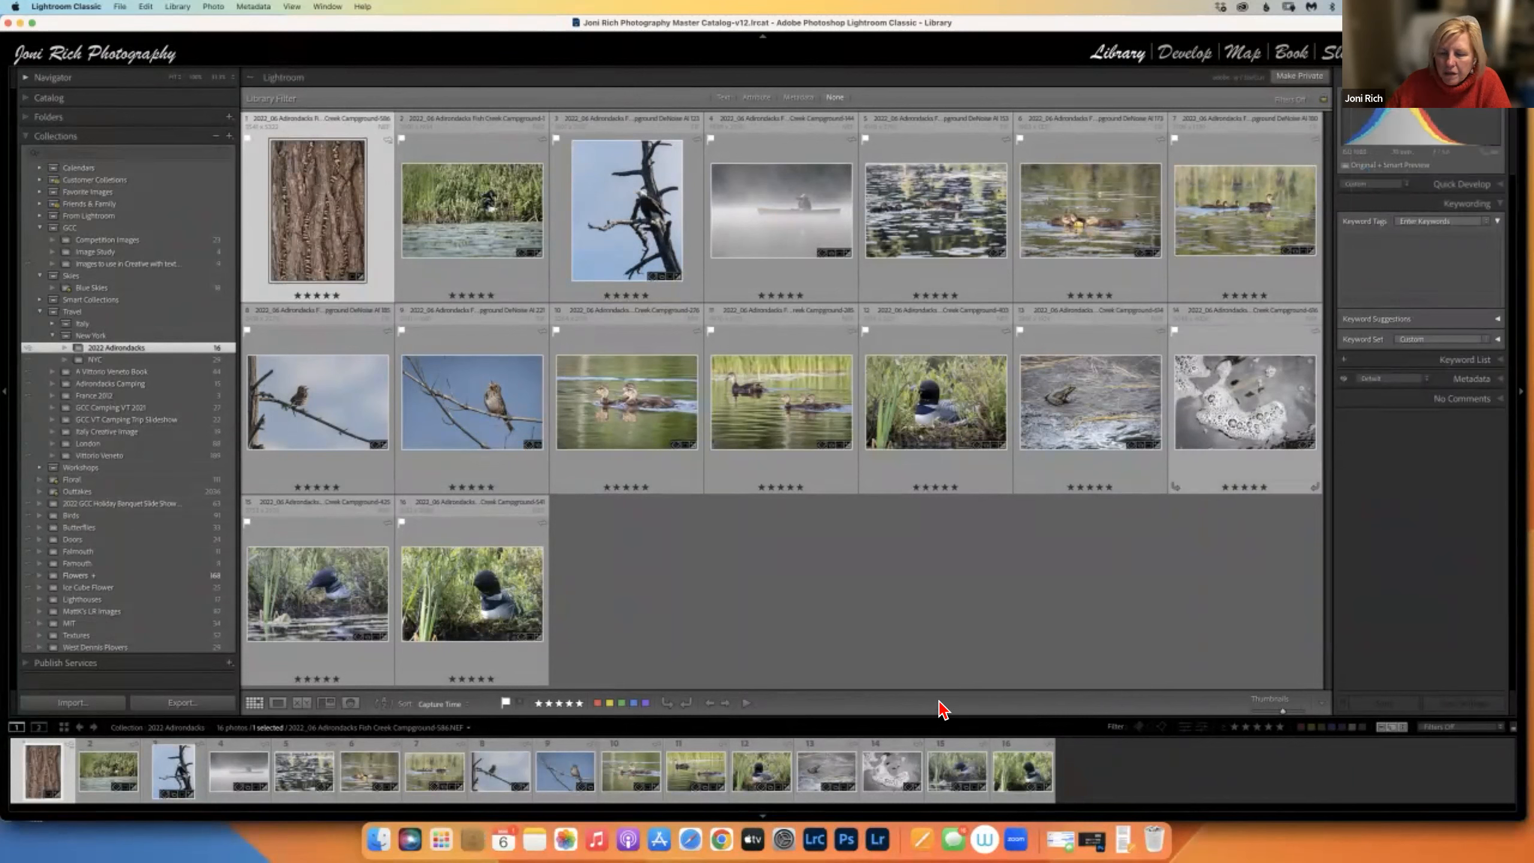
{"action": "left_click", "coordinate": [876, 840]}
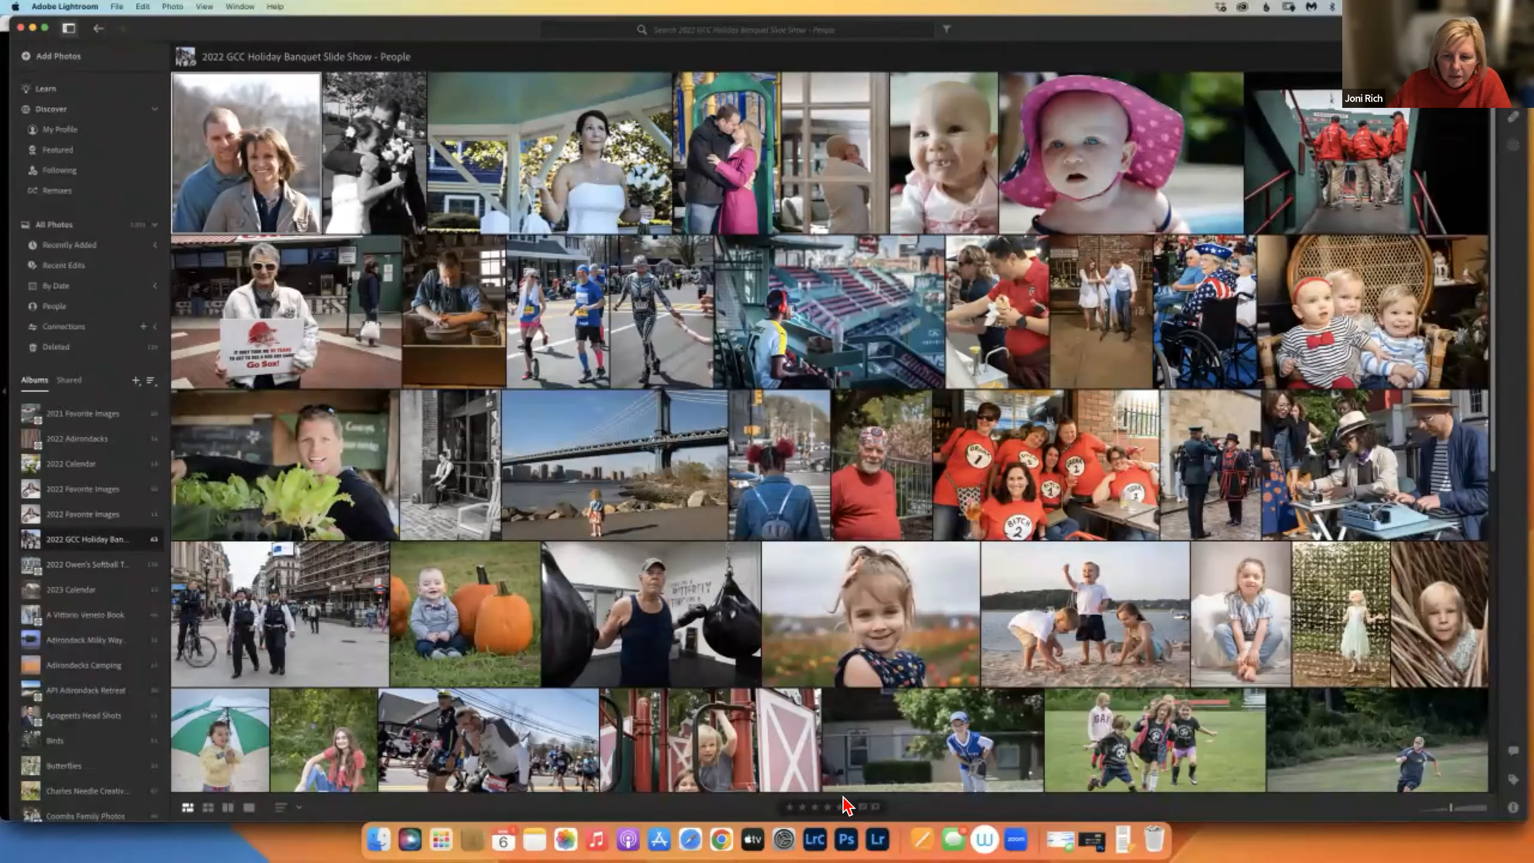
{"action": "left_click", "coordinate": [815, 840]}
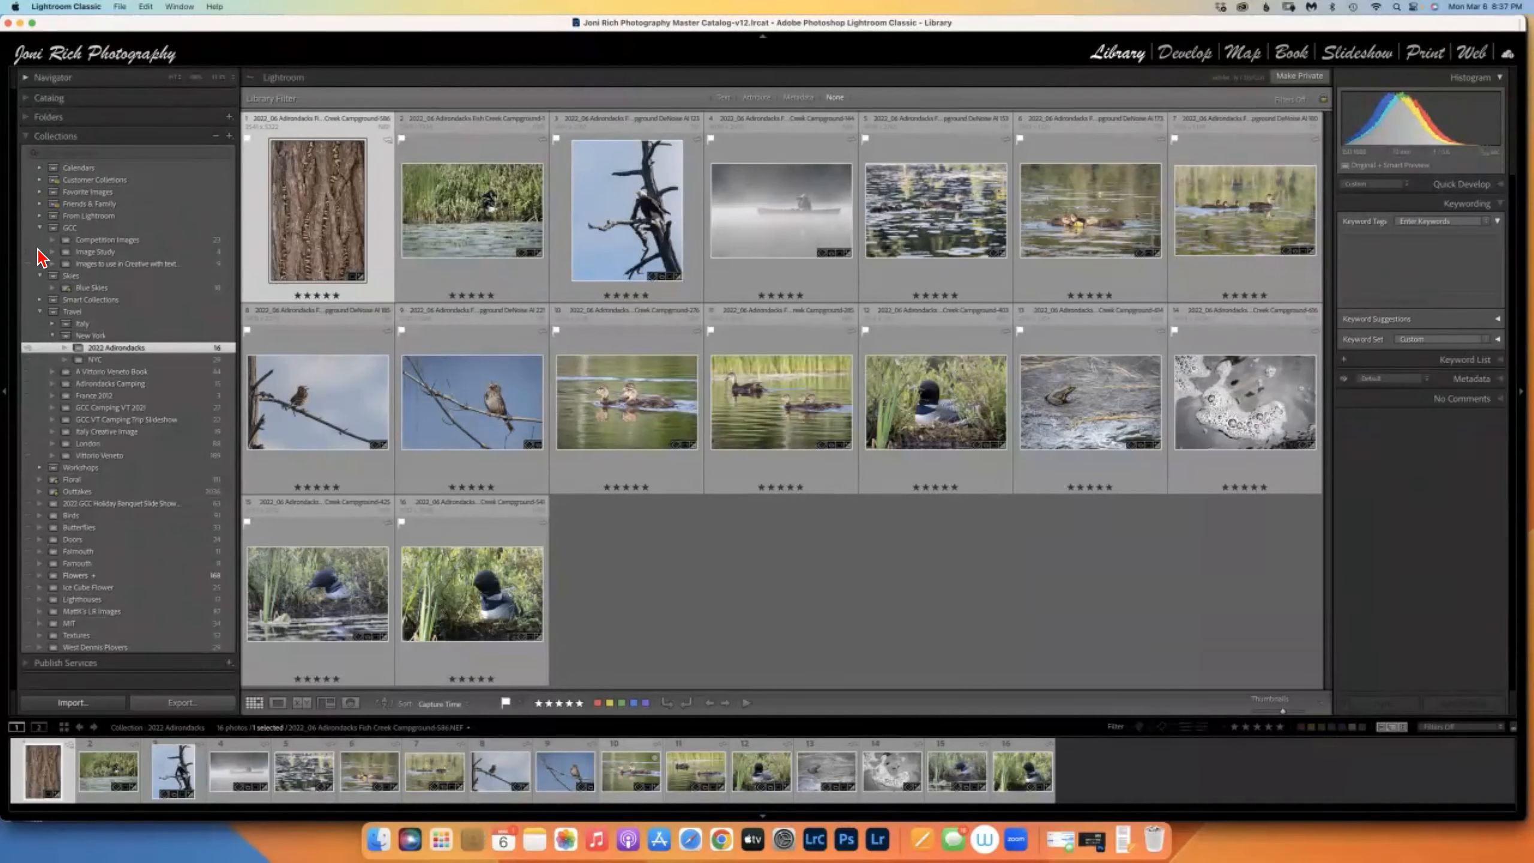
Start an import with Desktop > GCC > LrC SIG > Images as the source folder.
{"action": "key", "text": "super+shift+i"}
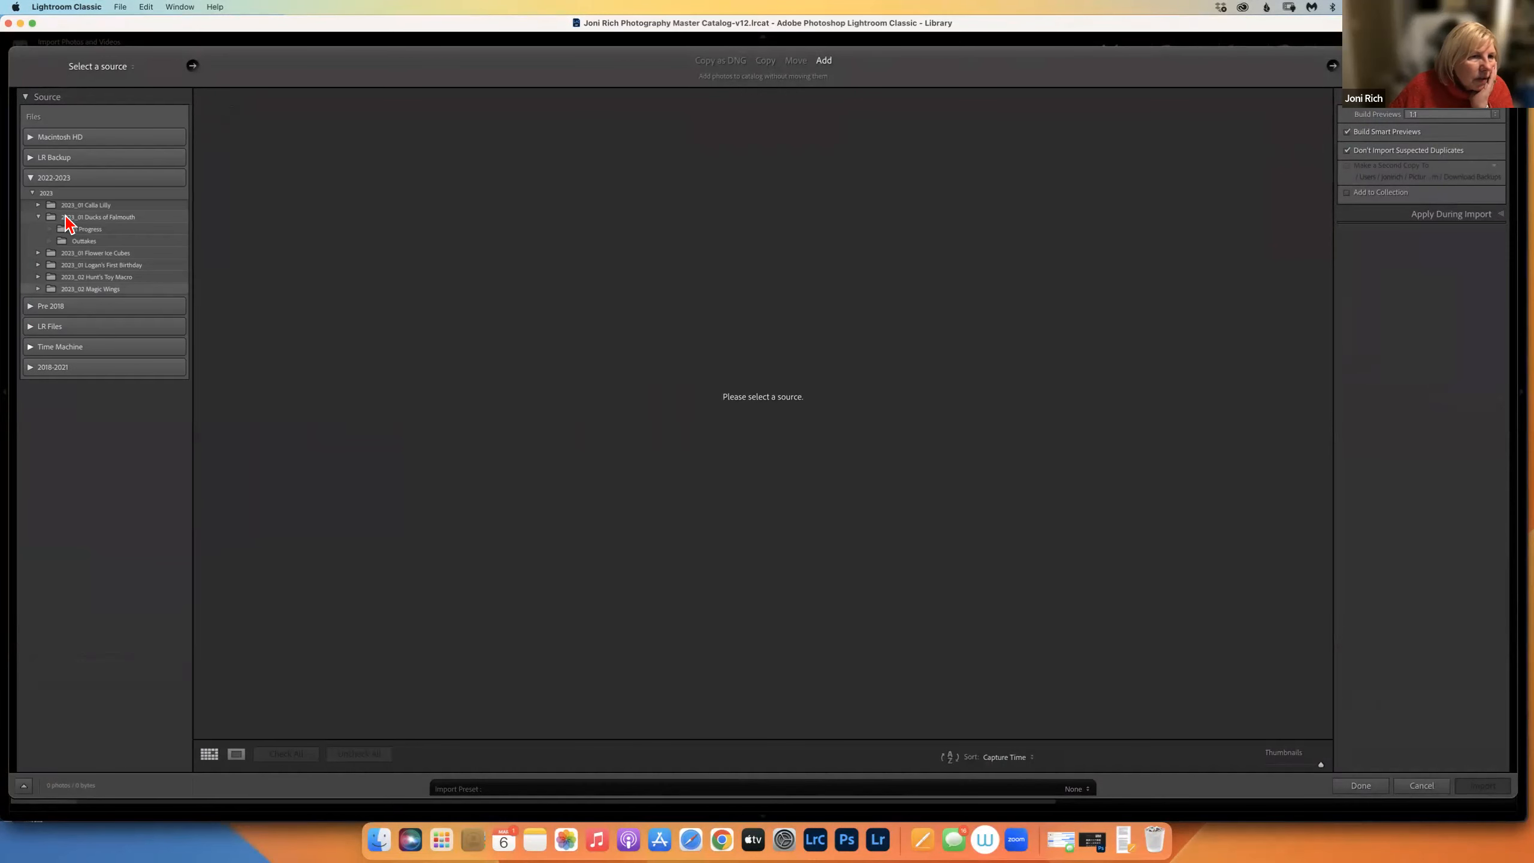
{"action": "left_click", "coordinate": [30, 137]}
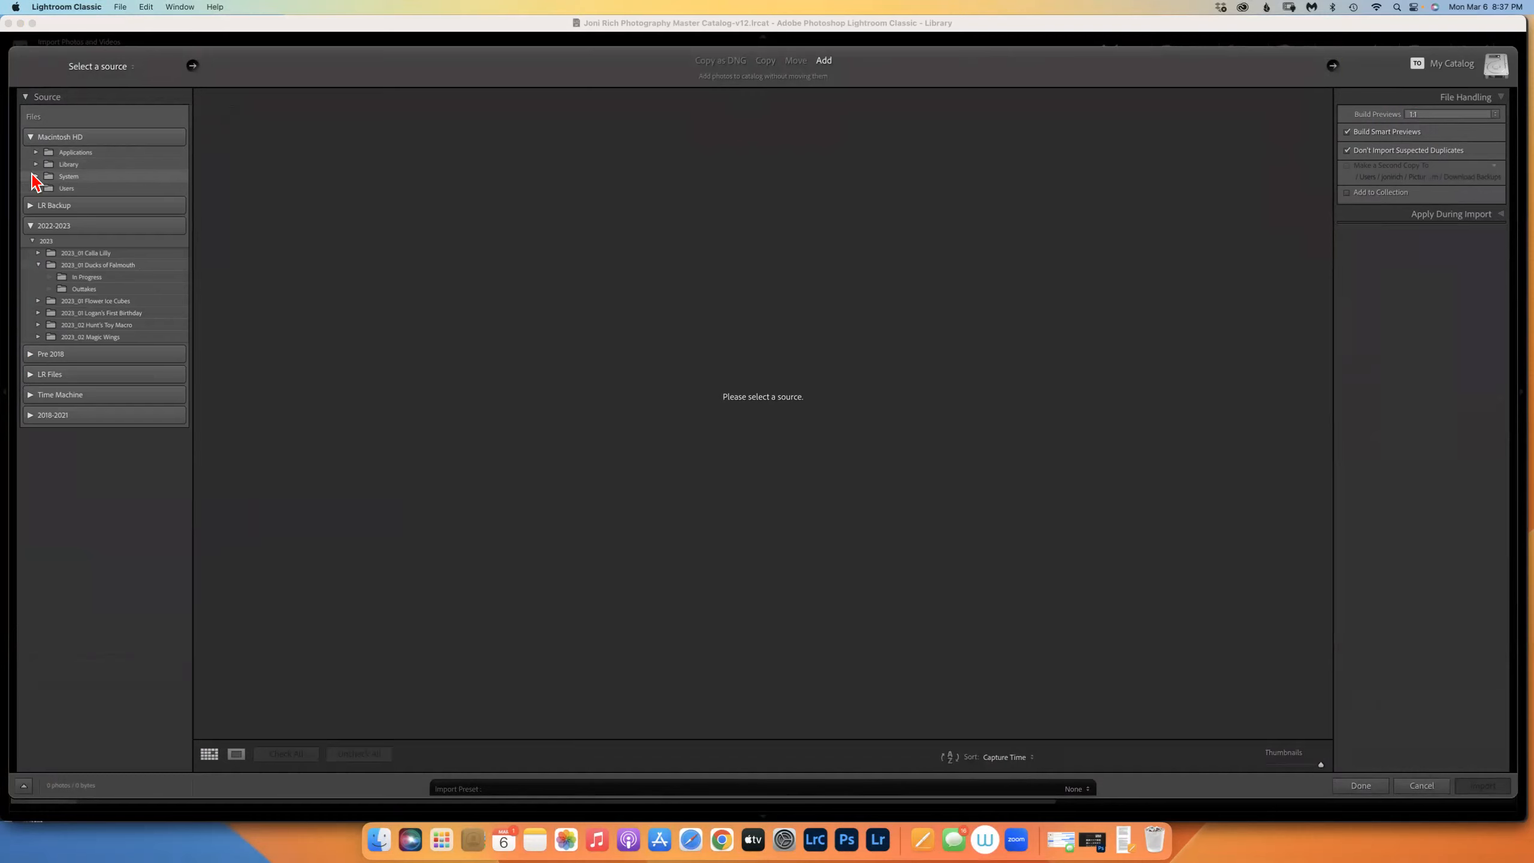
{"action": "left_click", "coordinate": [36, 175]}
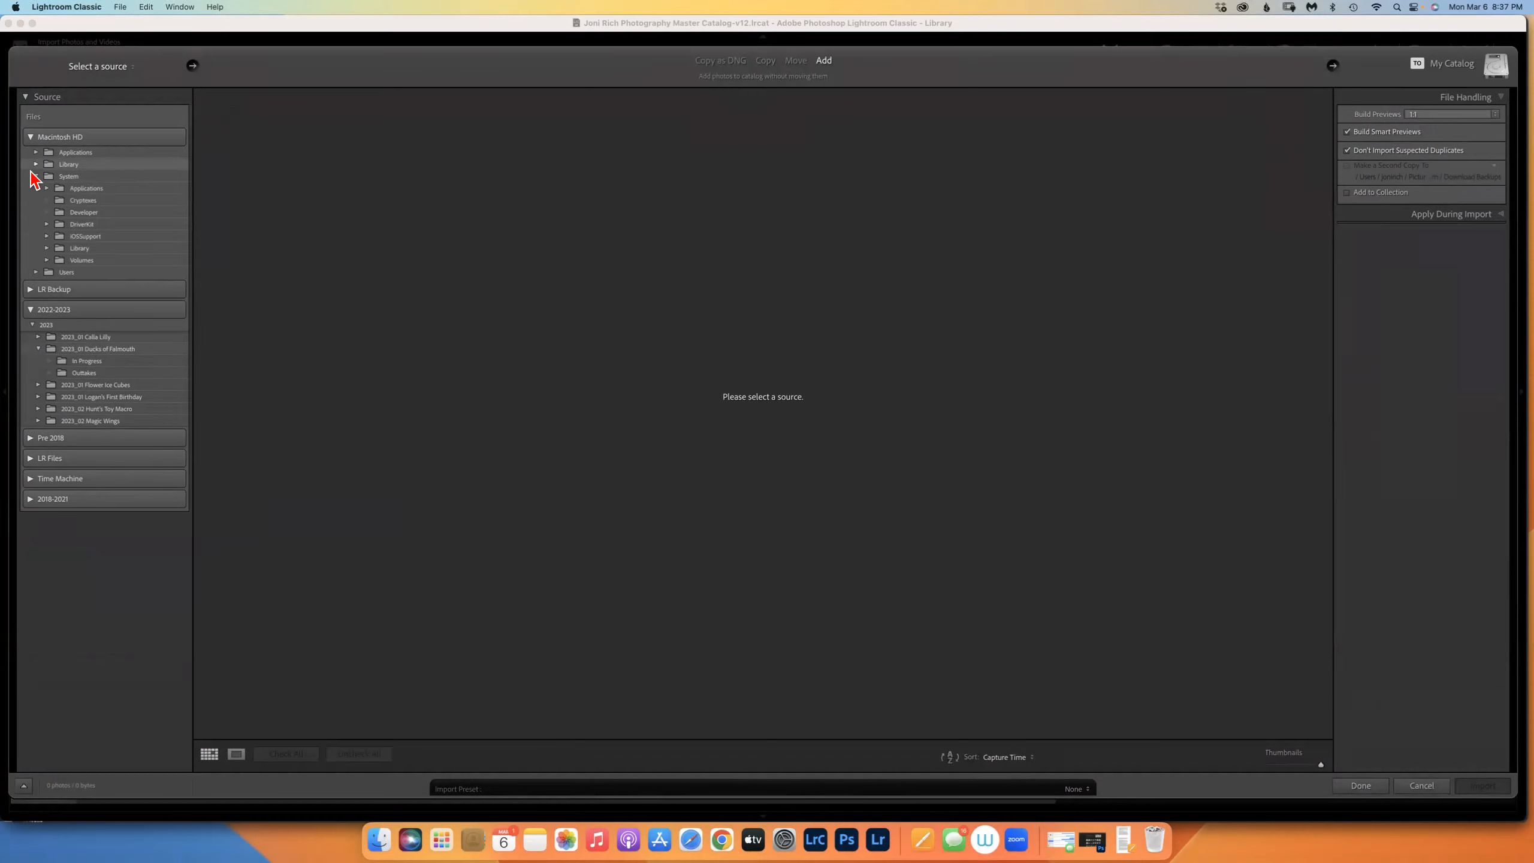
{"action": "left_click", "coordinate": [36, 175]}
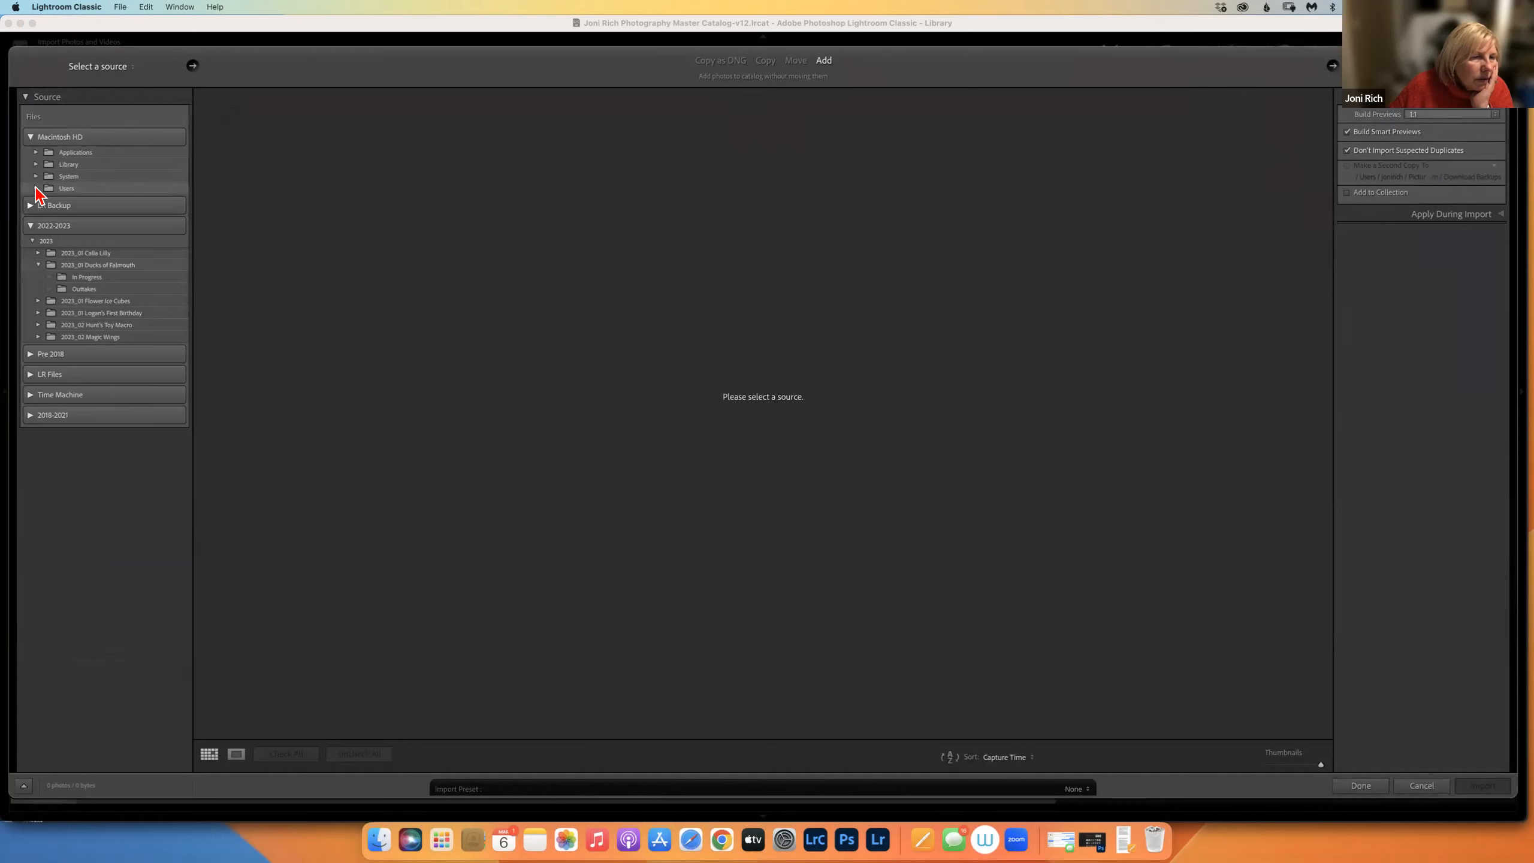
{"action": "left_click", "coordinate": [36, 188]}
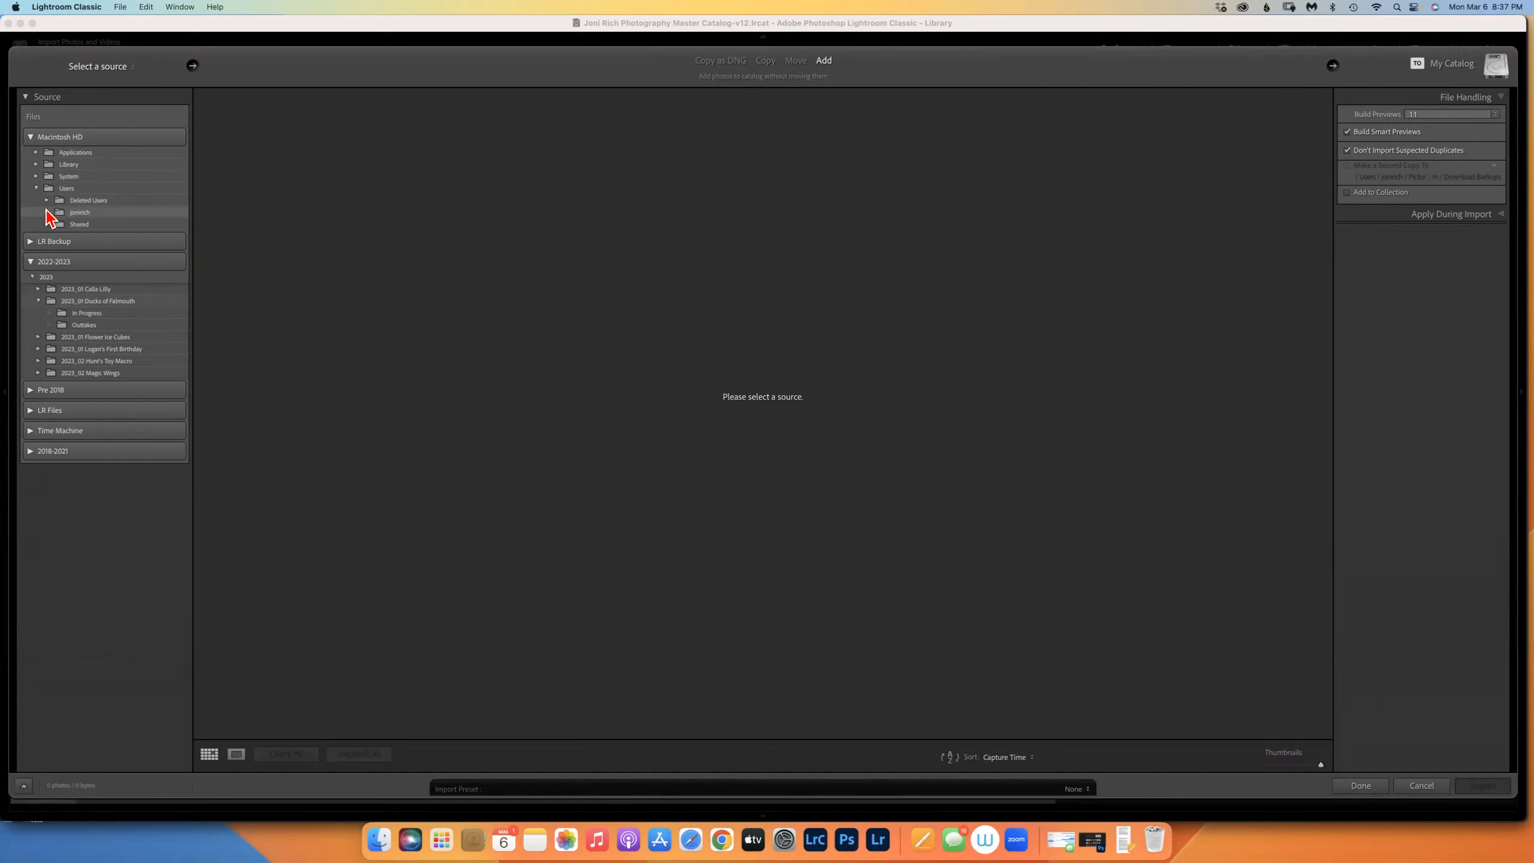
{"action": "left_click", "coordinate": [46, 213]}
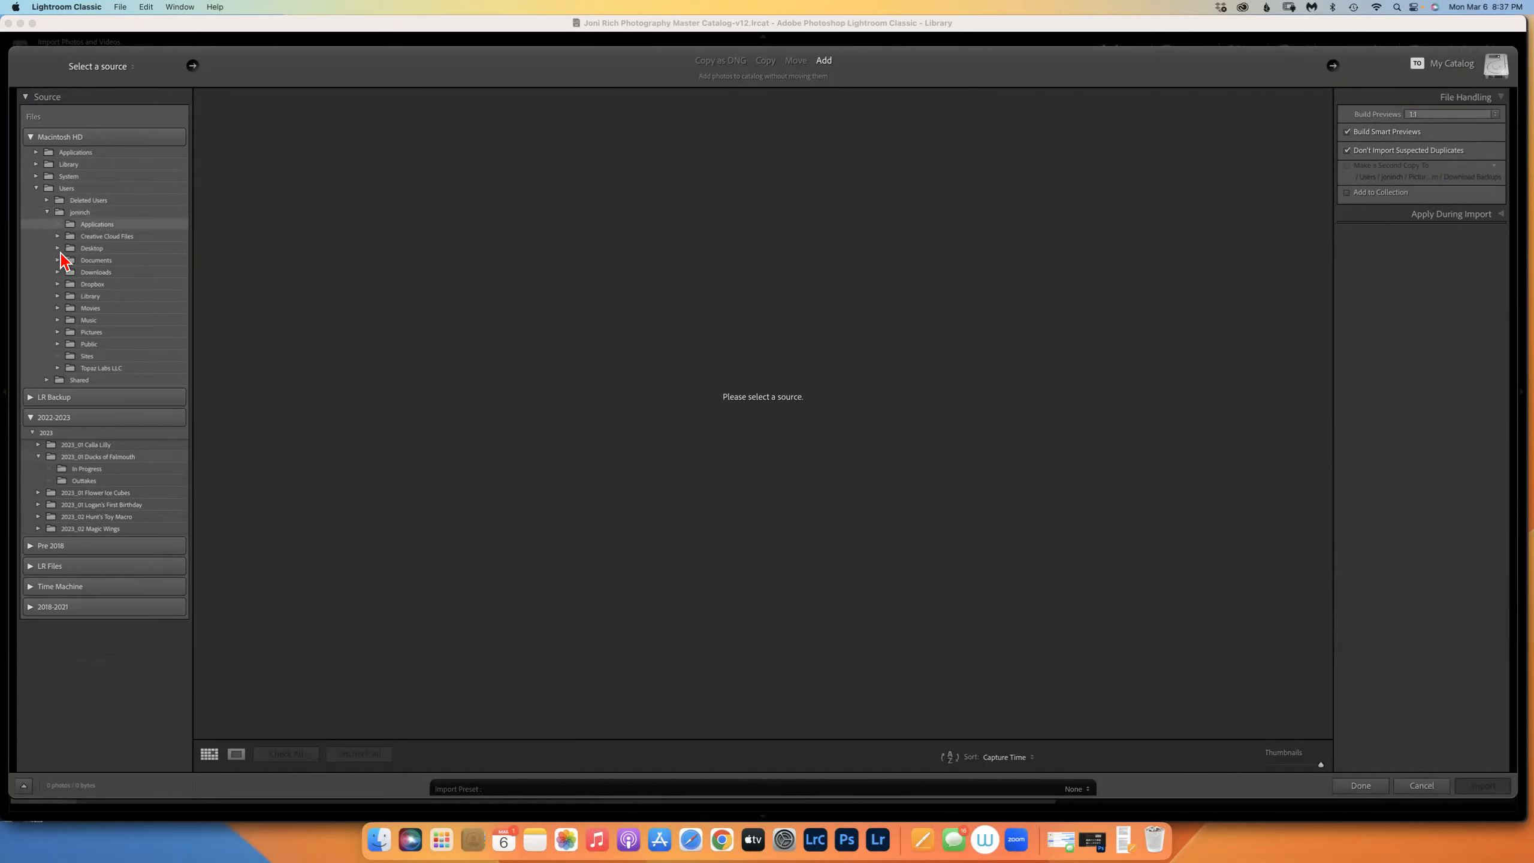
{"action": "left_click", "coordinate": [58, 248]}
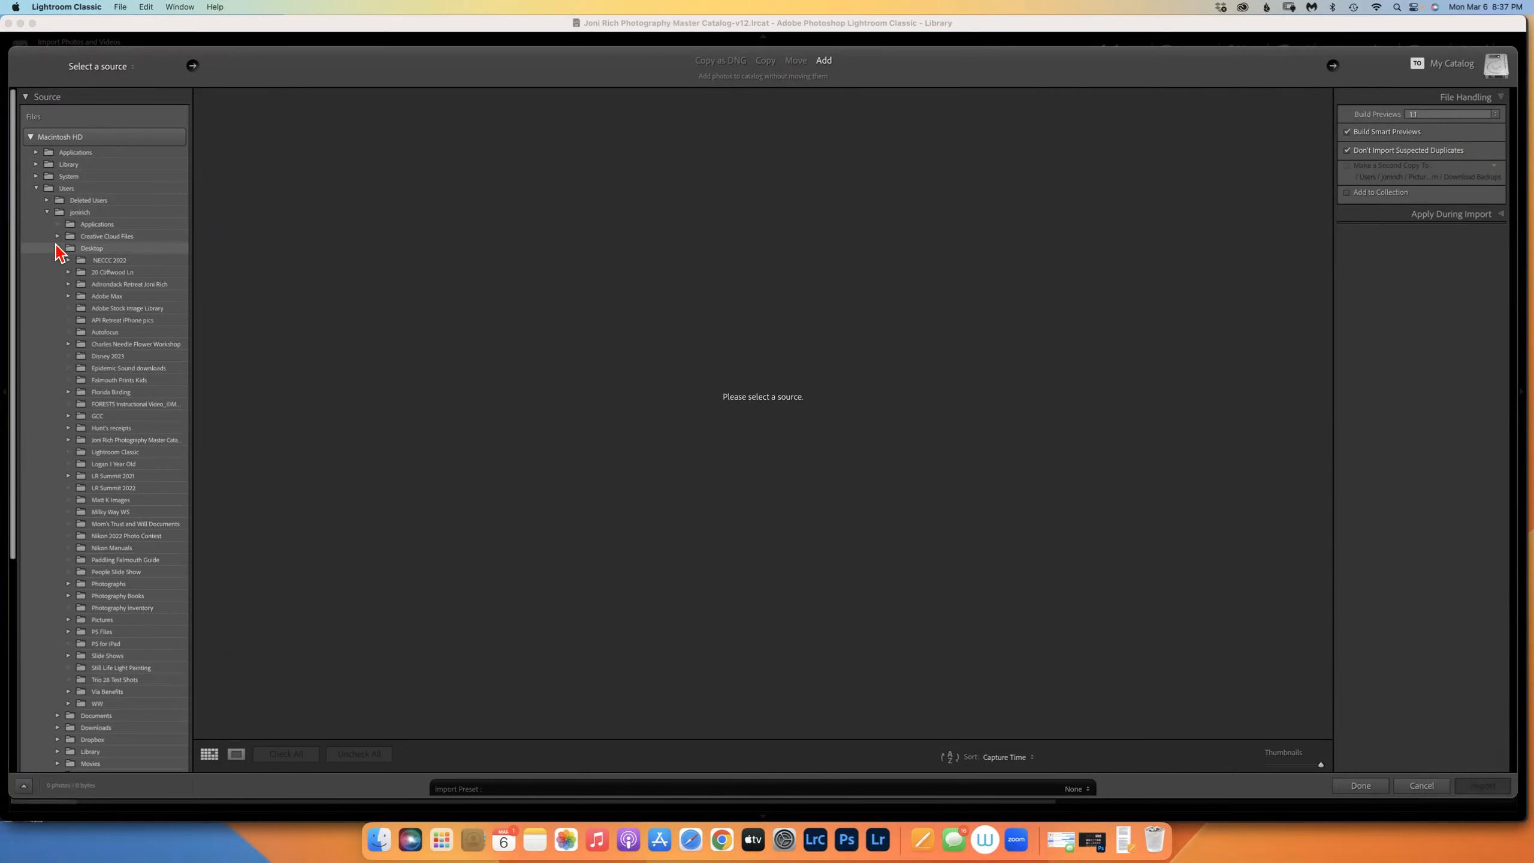
{"action": "left_click", "coordinate": [69, 417]}
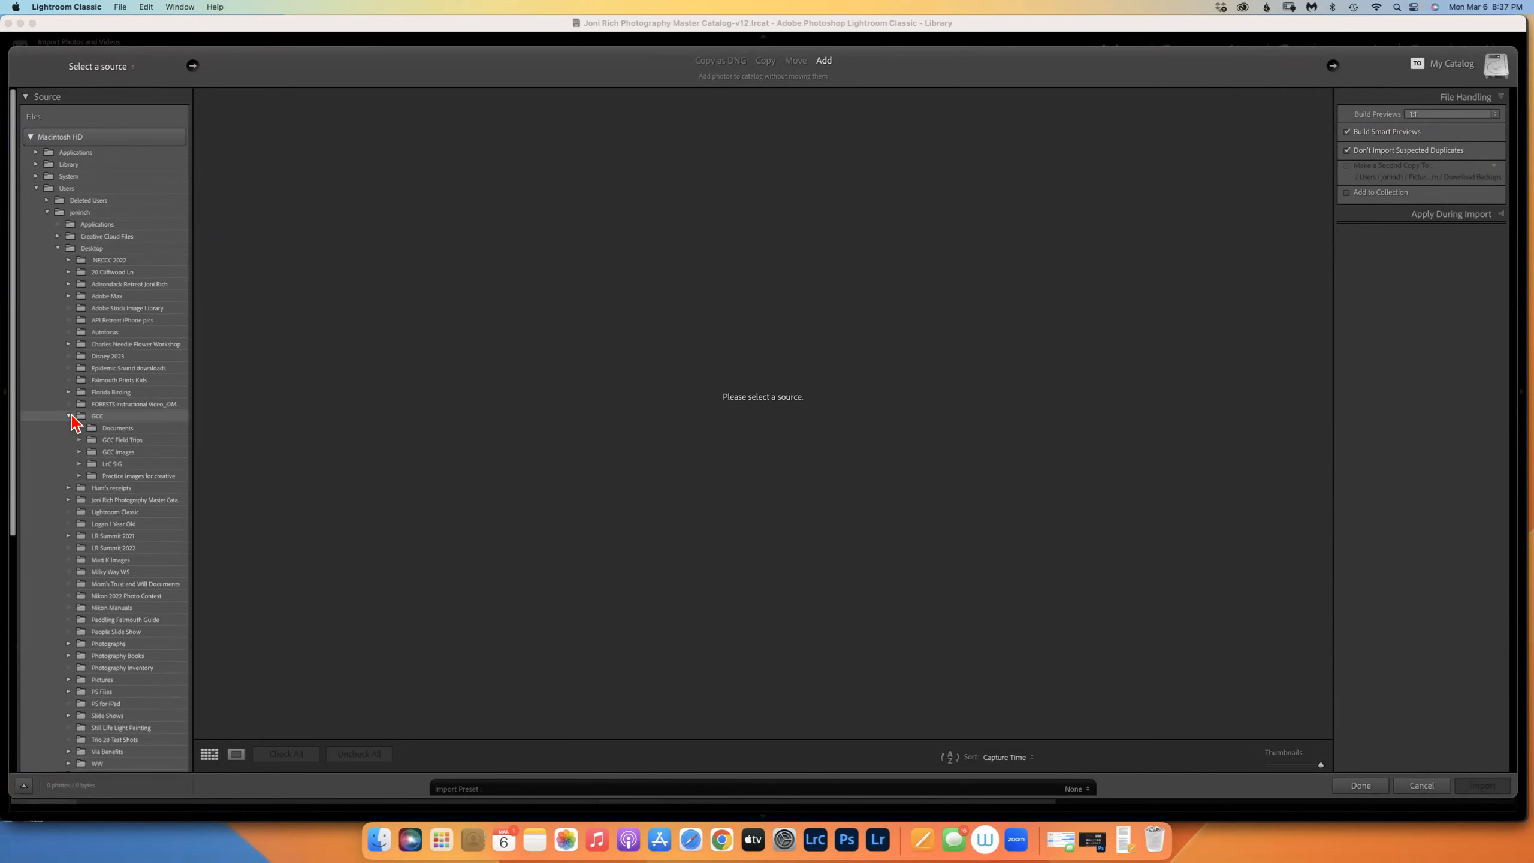
{"action": "left_click", "coordinate": [79, 463]}
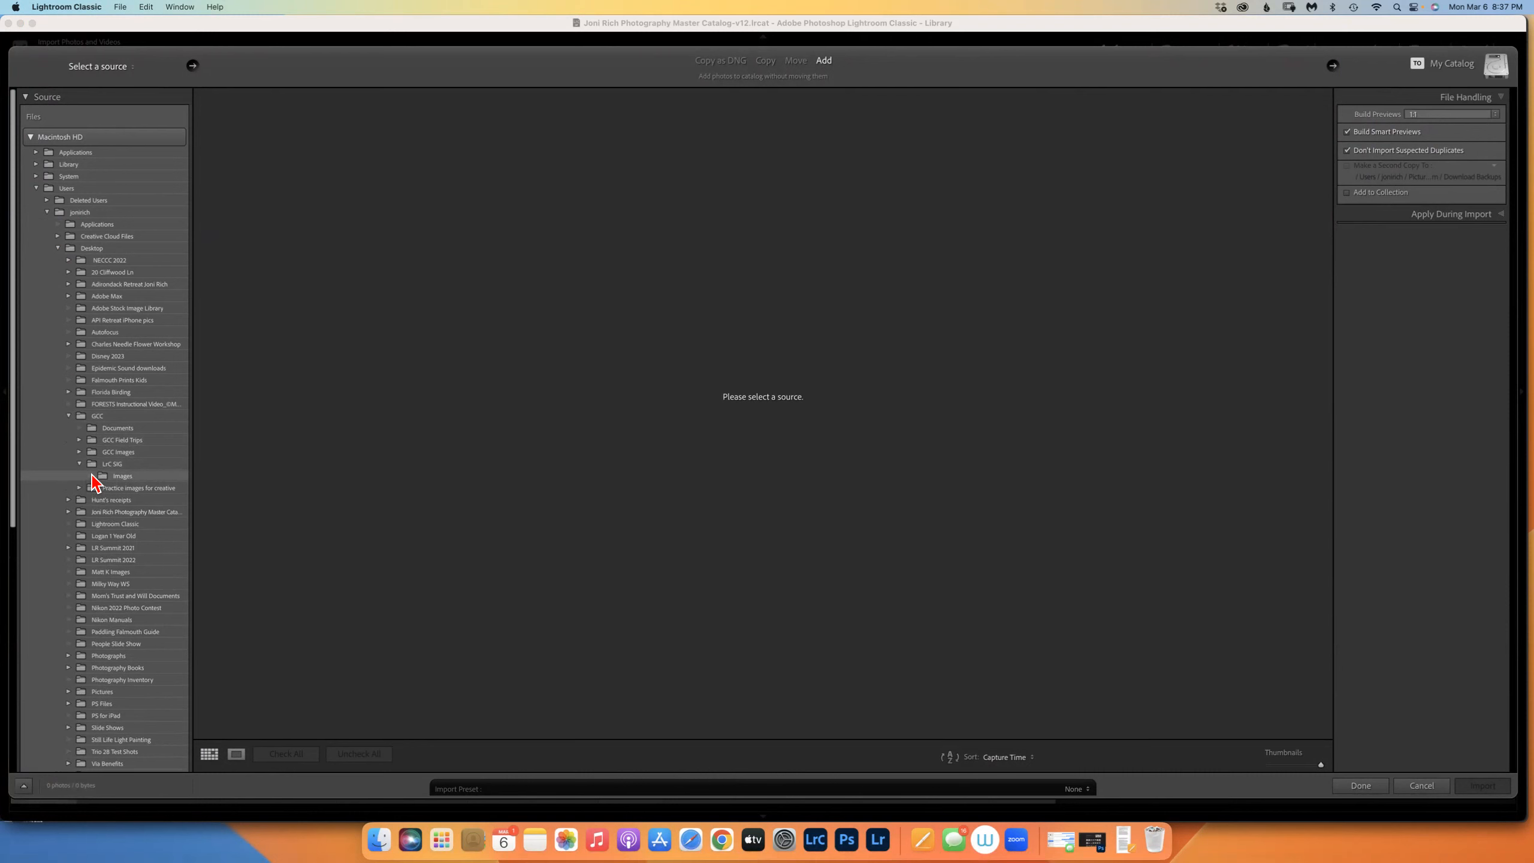
{"action": "left_click", "coordinate": [118, 477]}
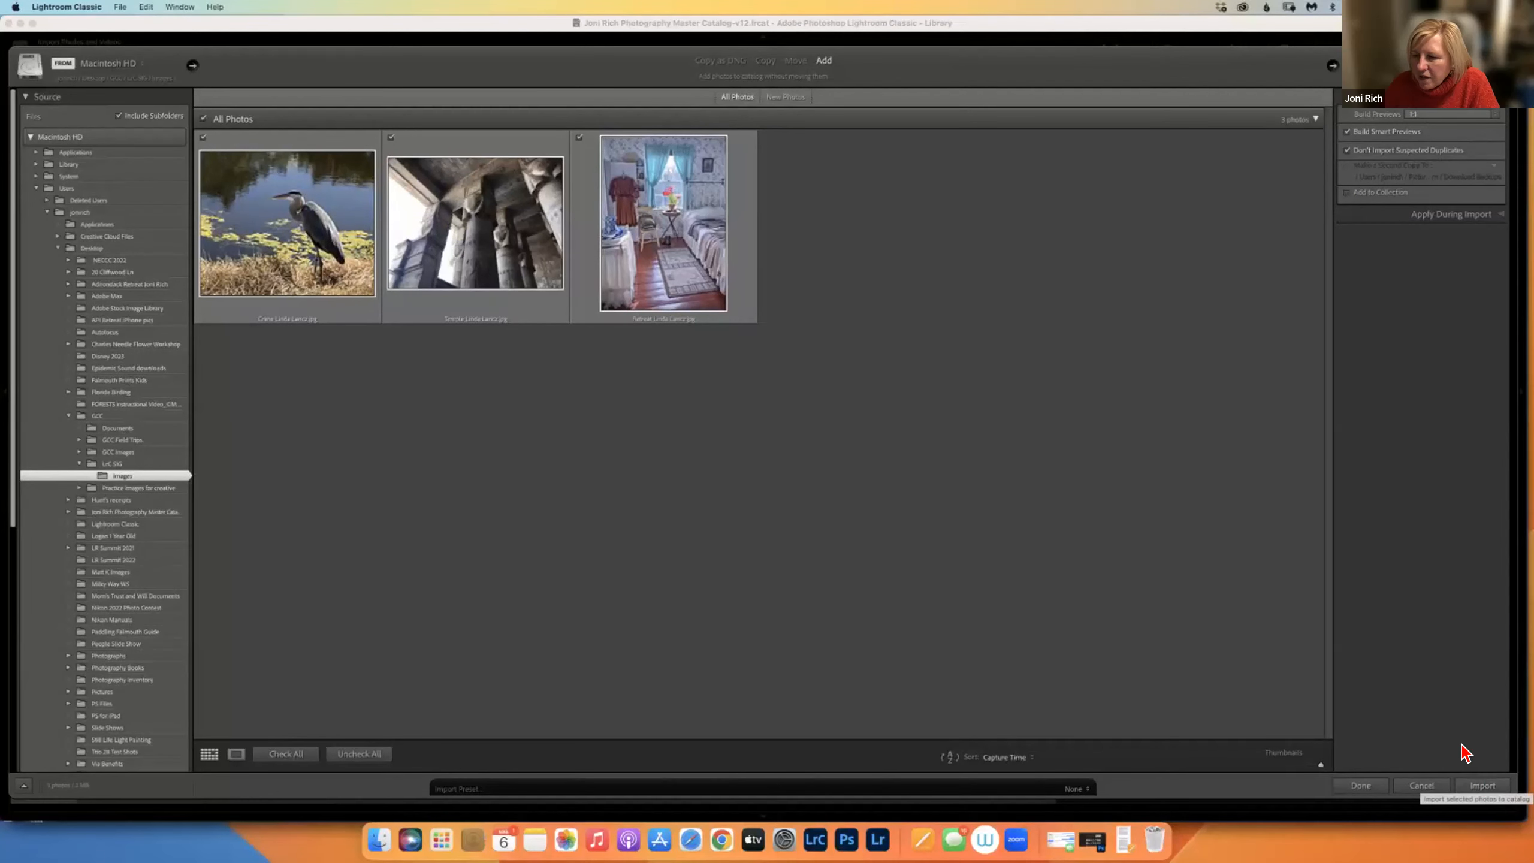
Import the heron, temple columns and bedroom photos into the catalog.
{"action": "left_click", "coordinate": [1476, 786]}
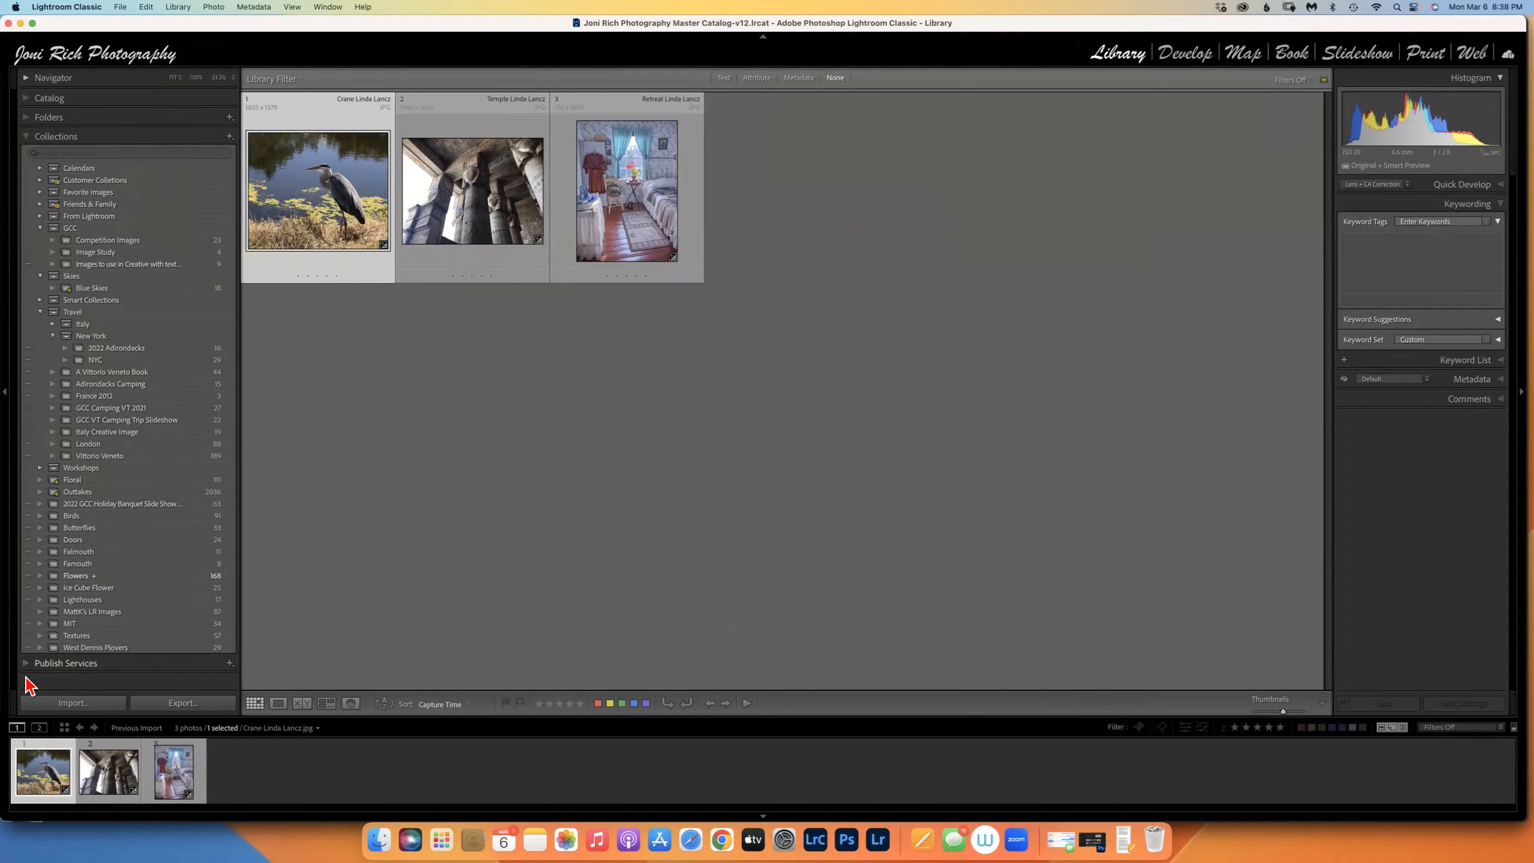
Expand Customer Collections and Smart Collections, then open Without Keywords, showing its 29,867 photos.
{"action": "left_click", "coordinate": [27, 138]}
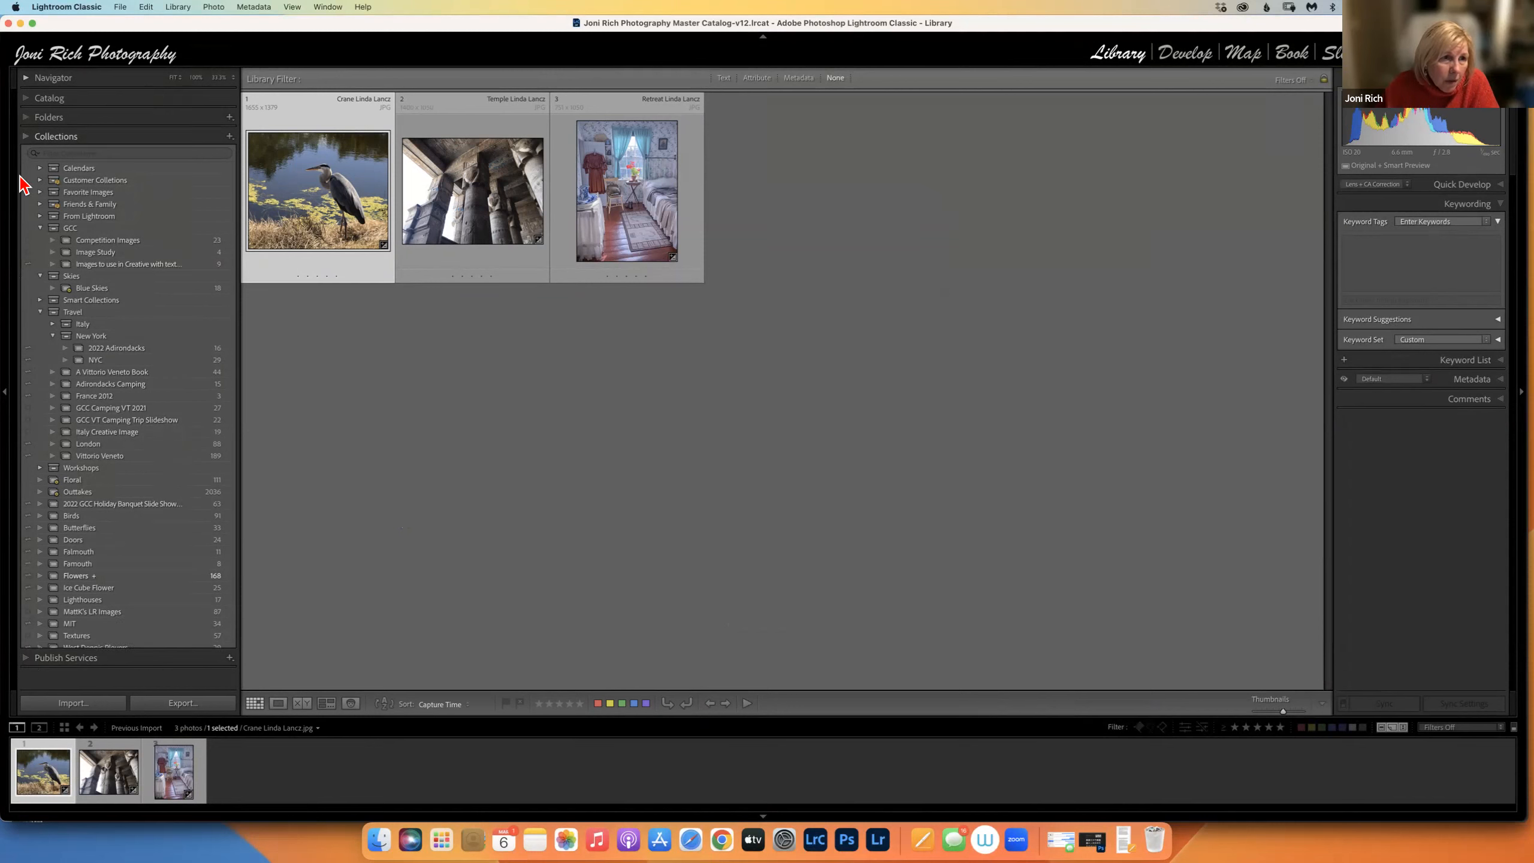
{"action": "left_click", "coordinate": [27, 140]}
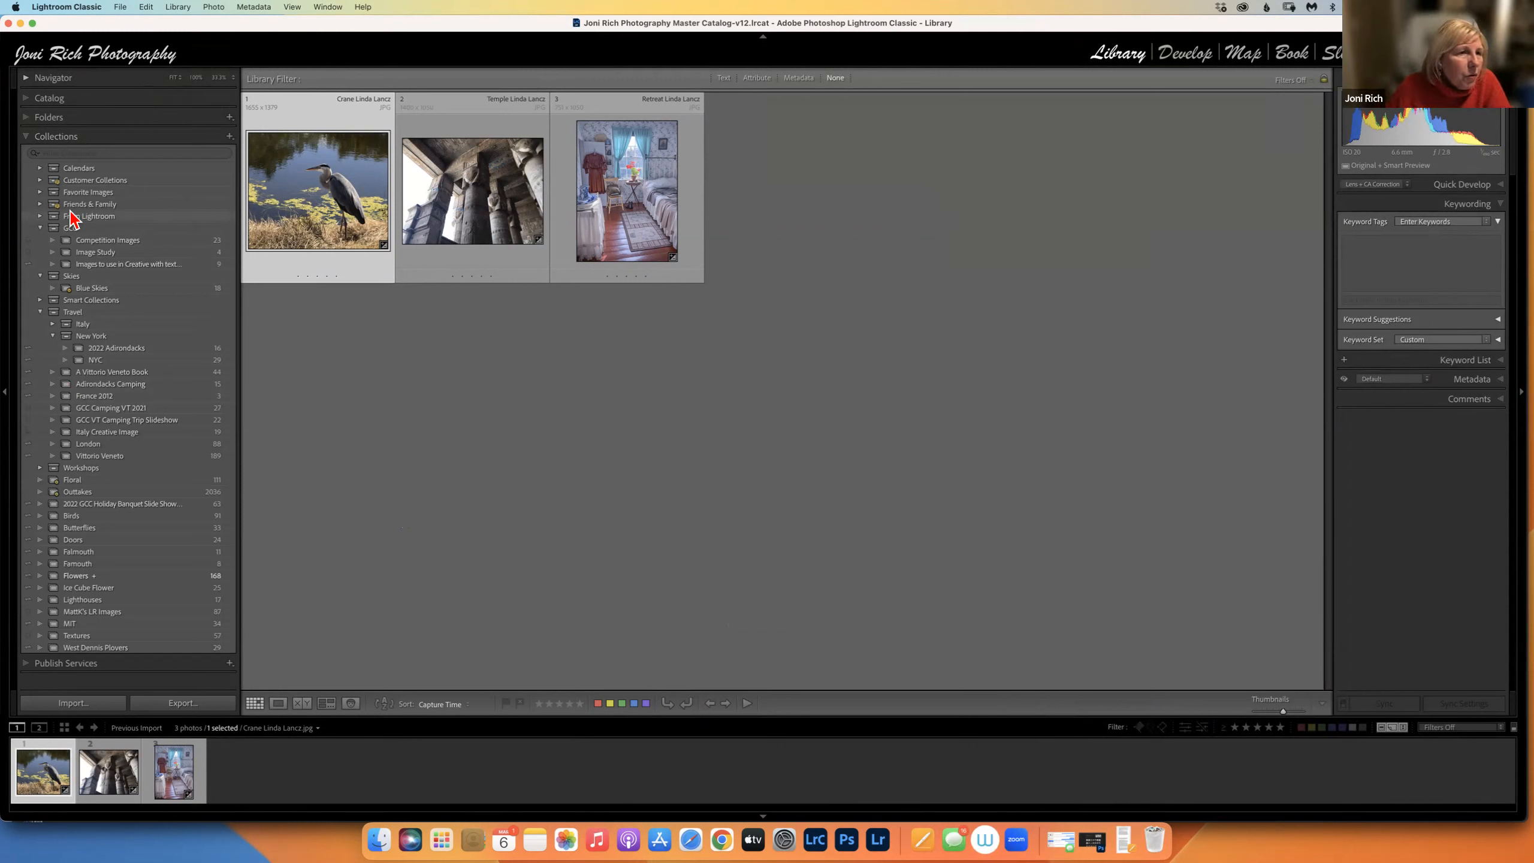
{"action": "left_click", "coordinate": [42, 183]}
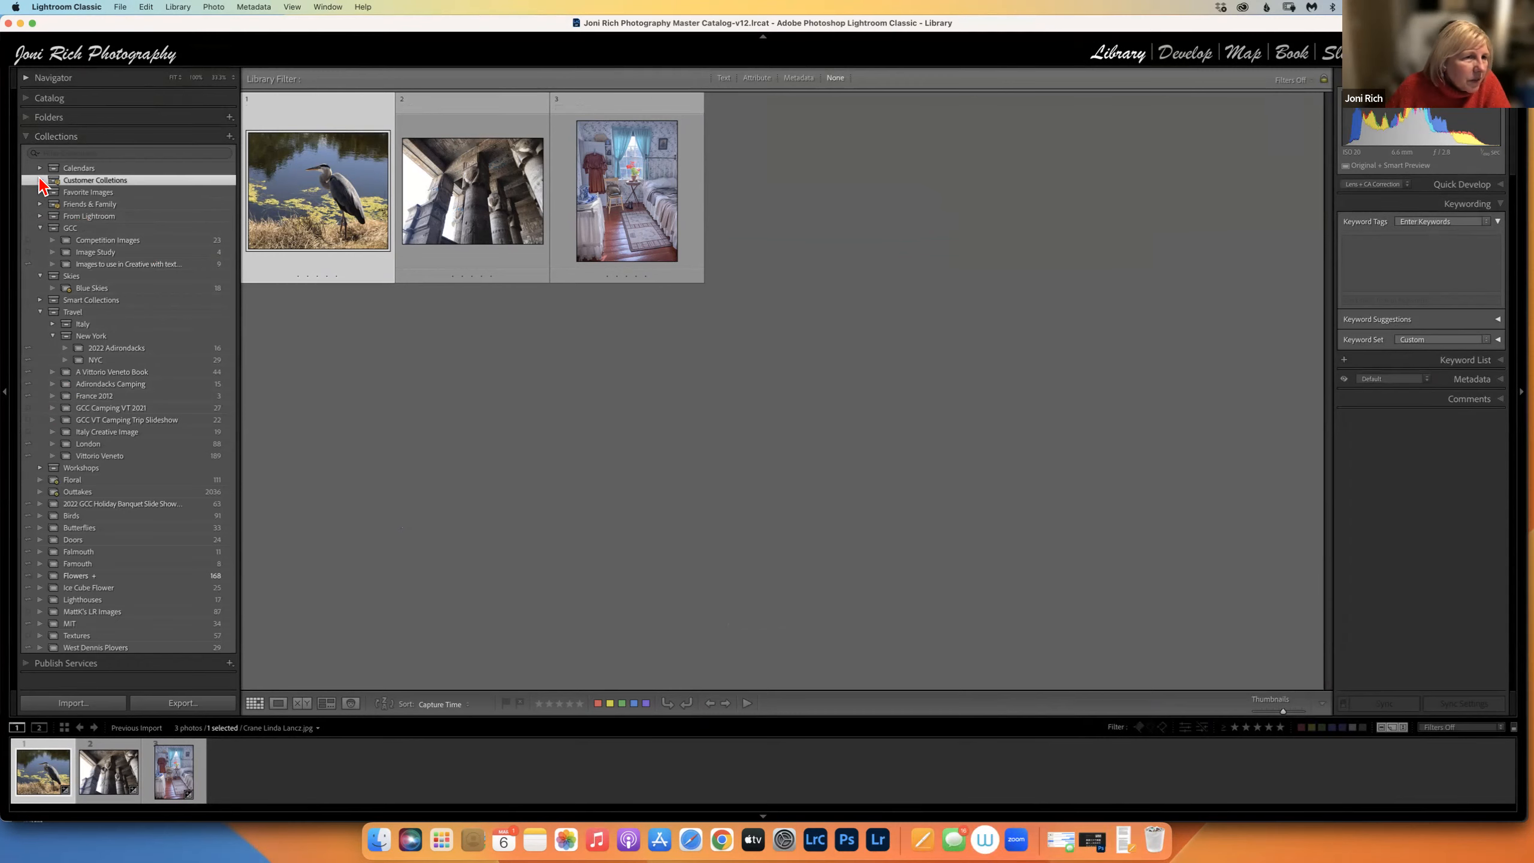
{"action": "left_click", "coordinate": [40, 180]}
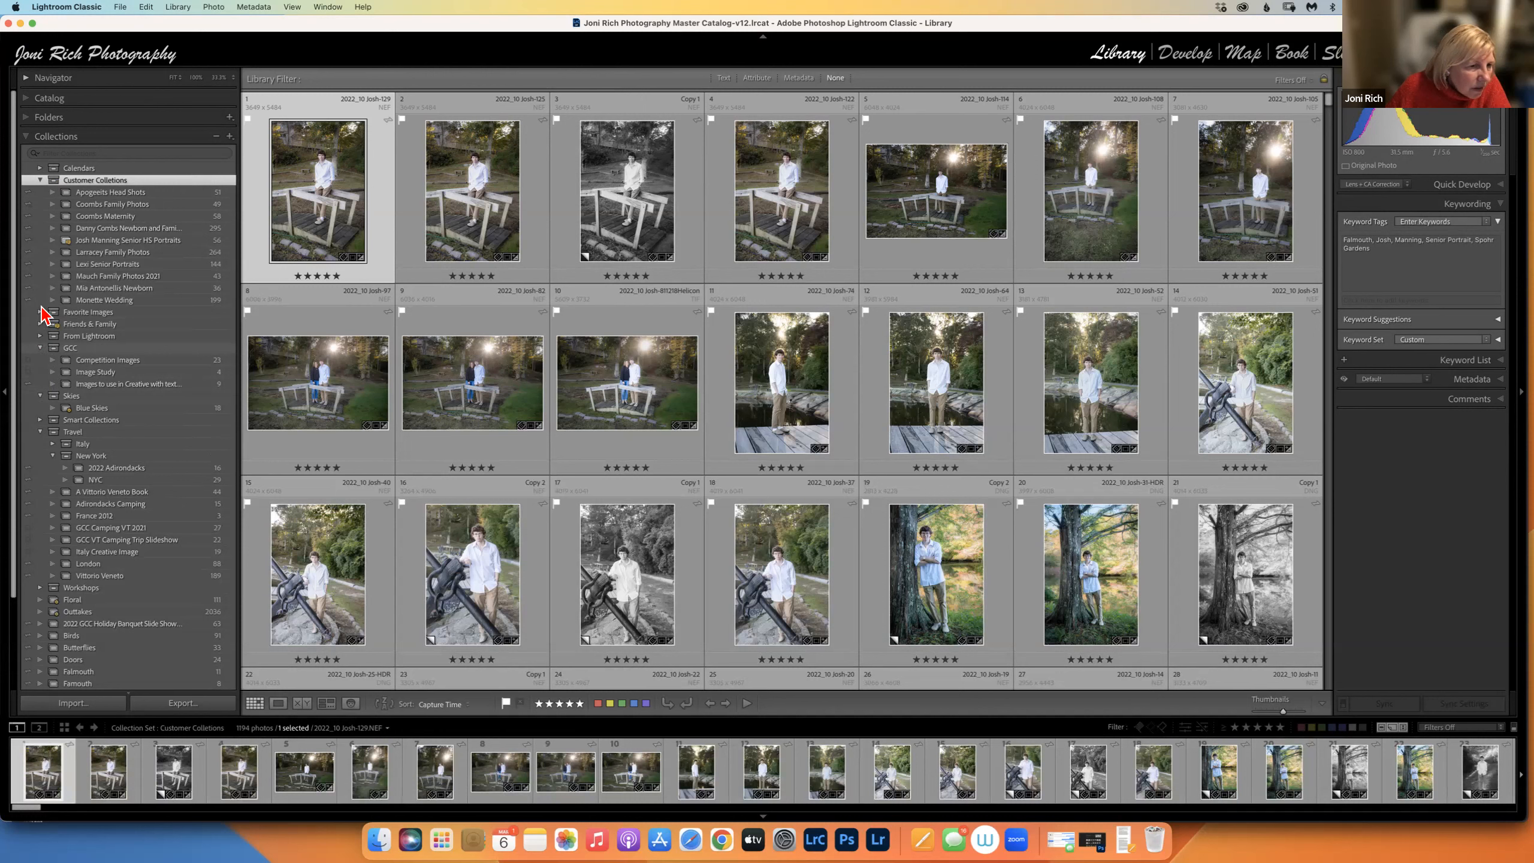
{"action": "left_click", "coordinate": [41, 420]}
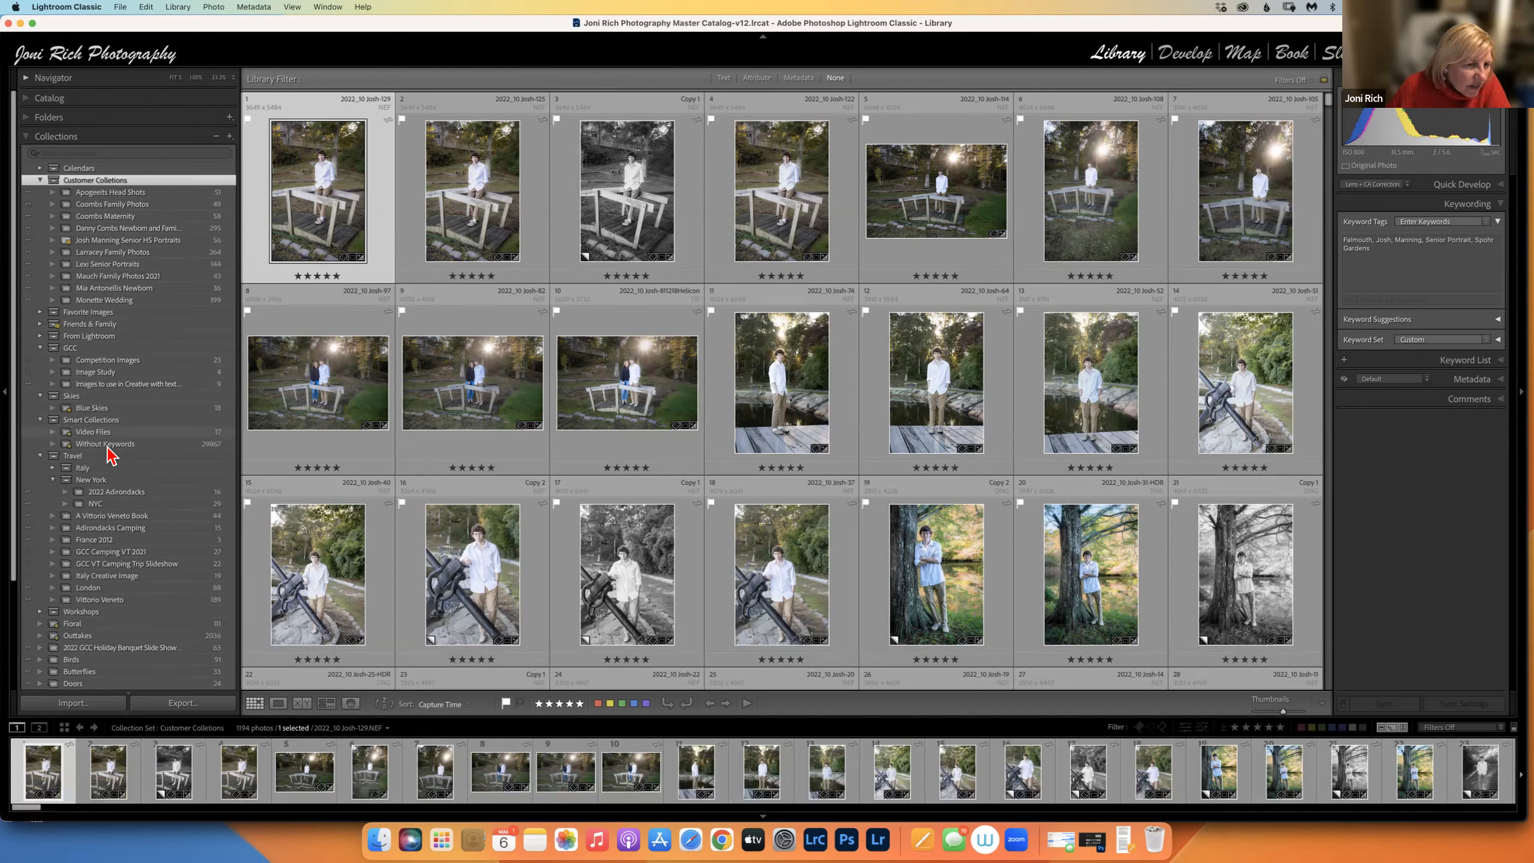
{"action": "left_click", "coordinate": [218, 448]}
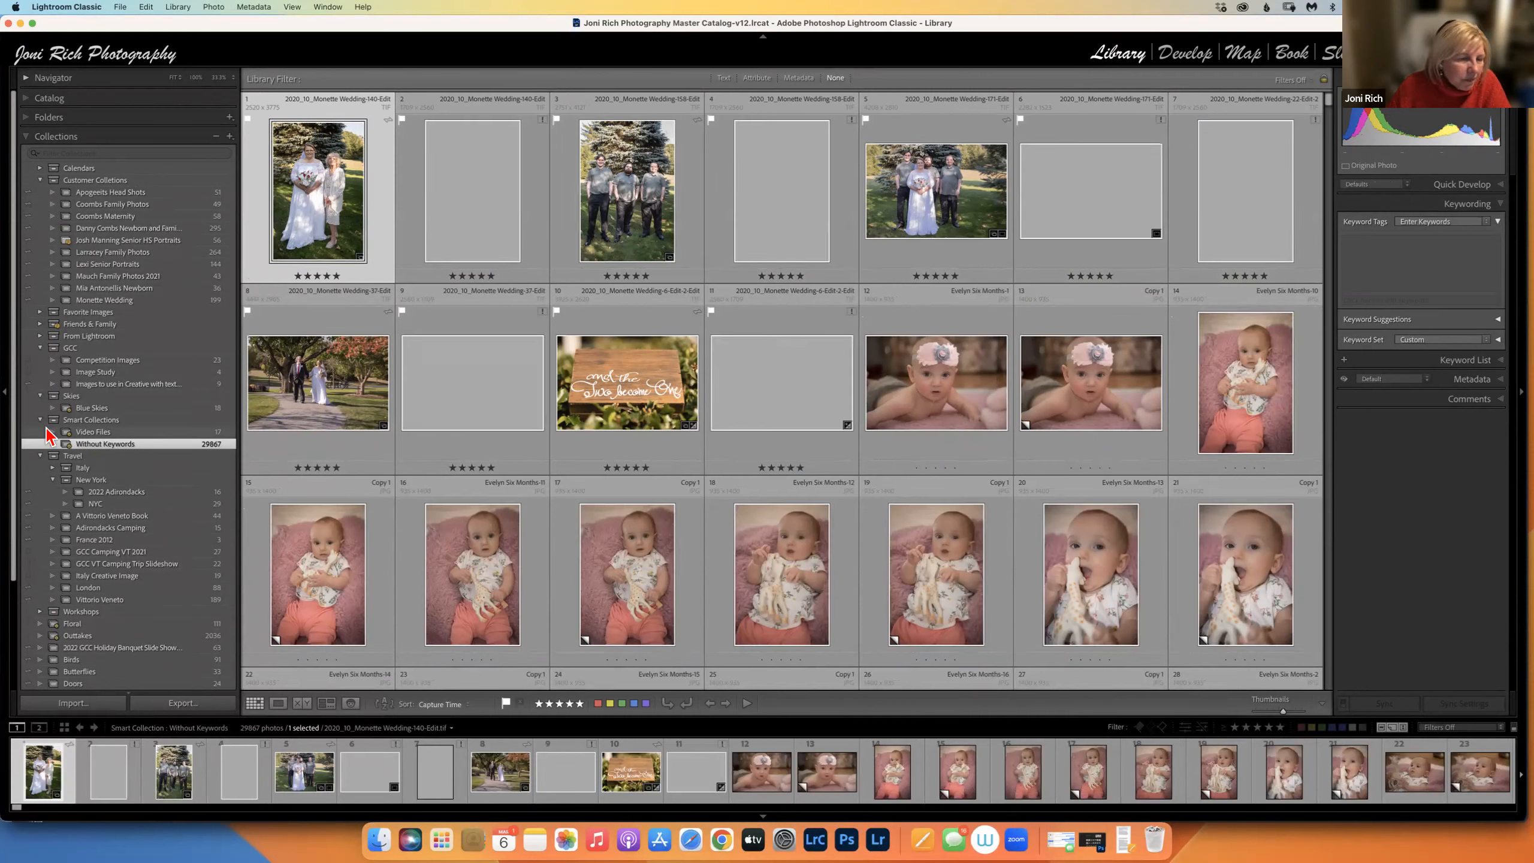
{"action": "left_click", "coordinate": [41, 420]}
{"action": "left_click", "coordinate": [39, 397]}
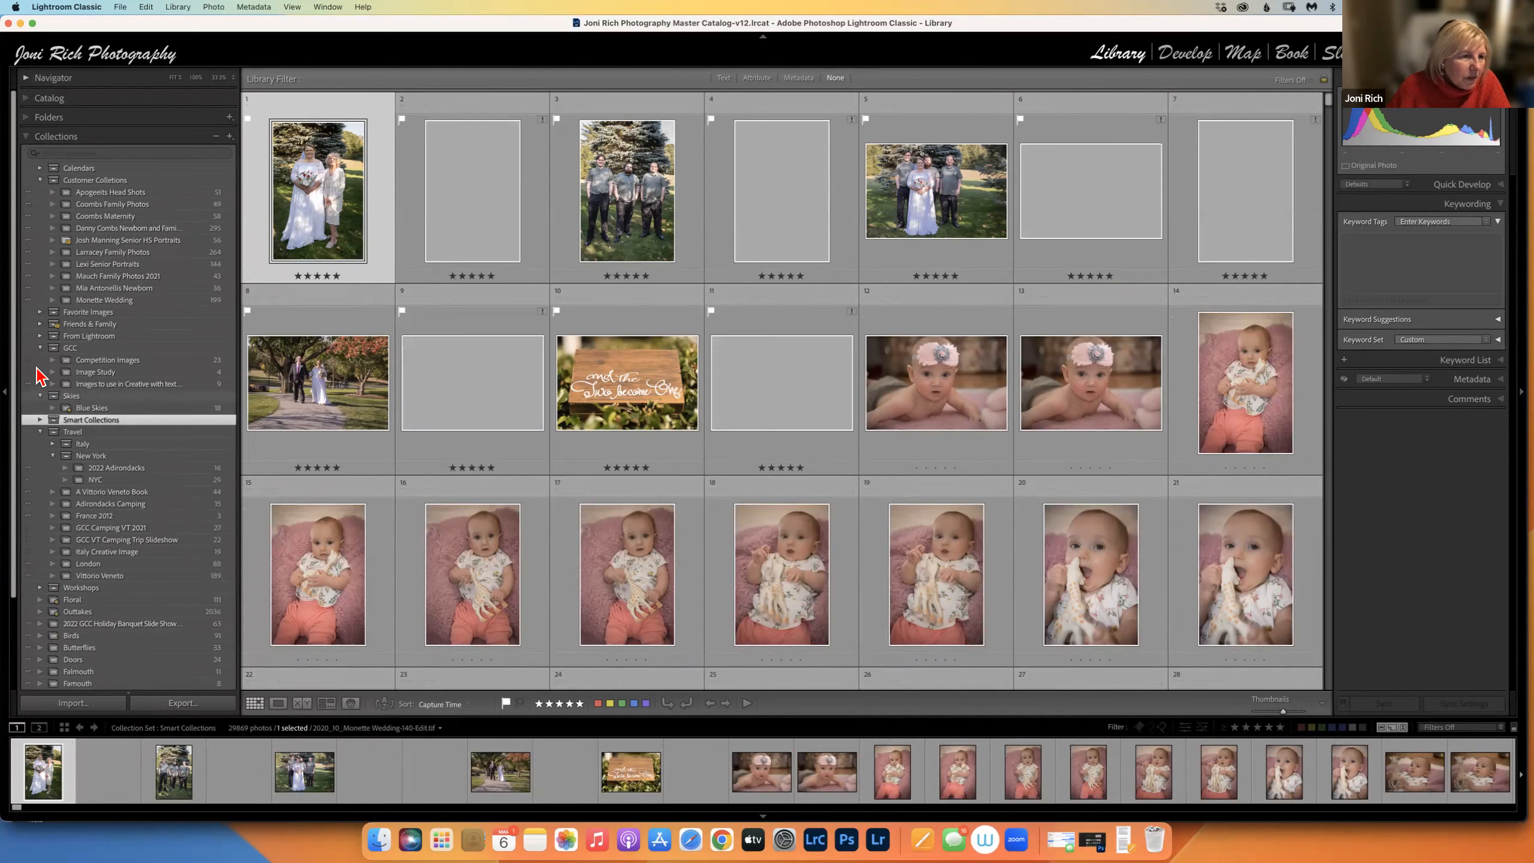
{"action": "left_click", "coordinate": [40, 348]}
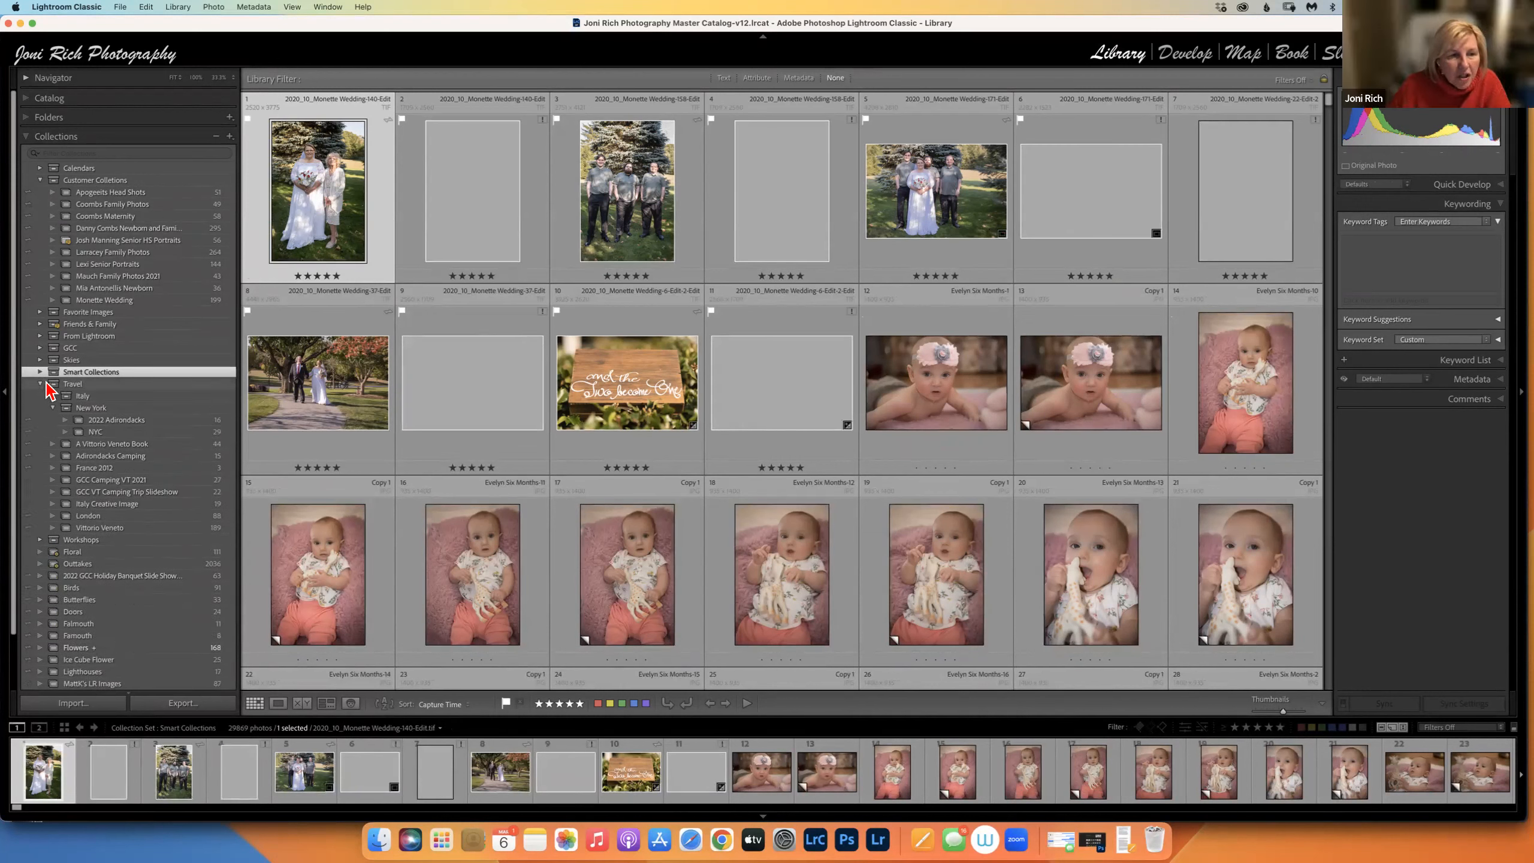
{"action": "left_click", "coordinate": [40, 372]}
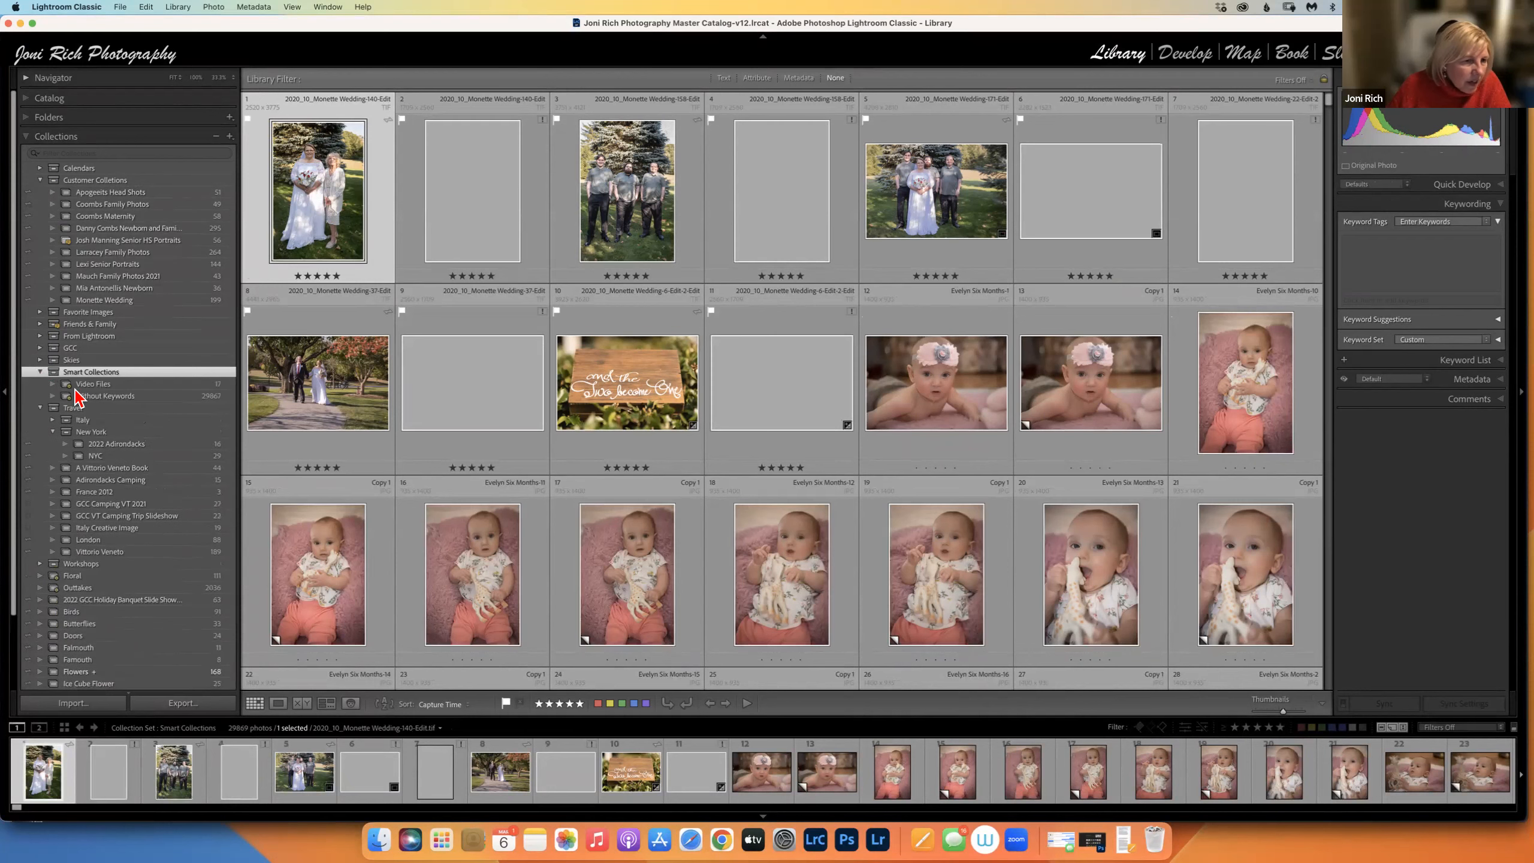
{"action": "left_click", "coordinate": [78, 397]}
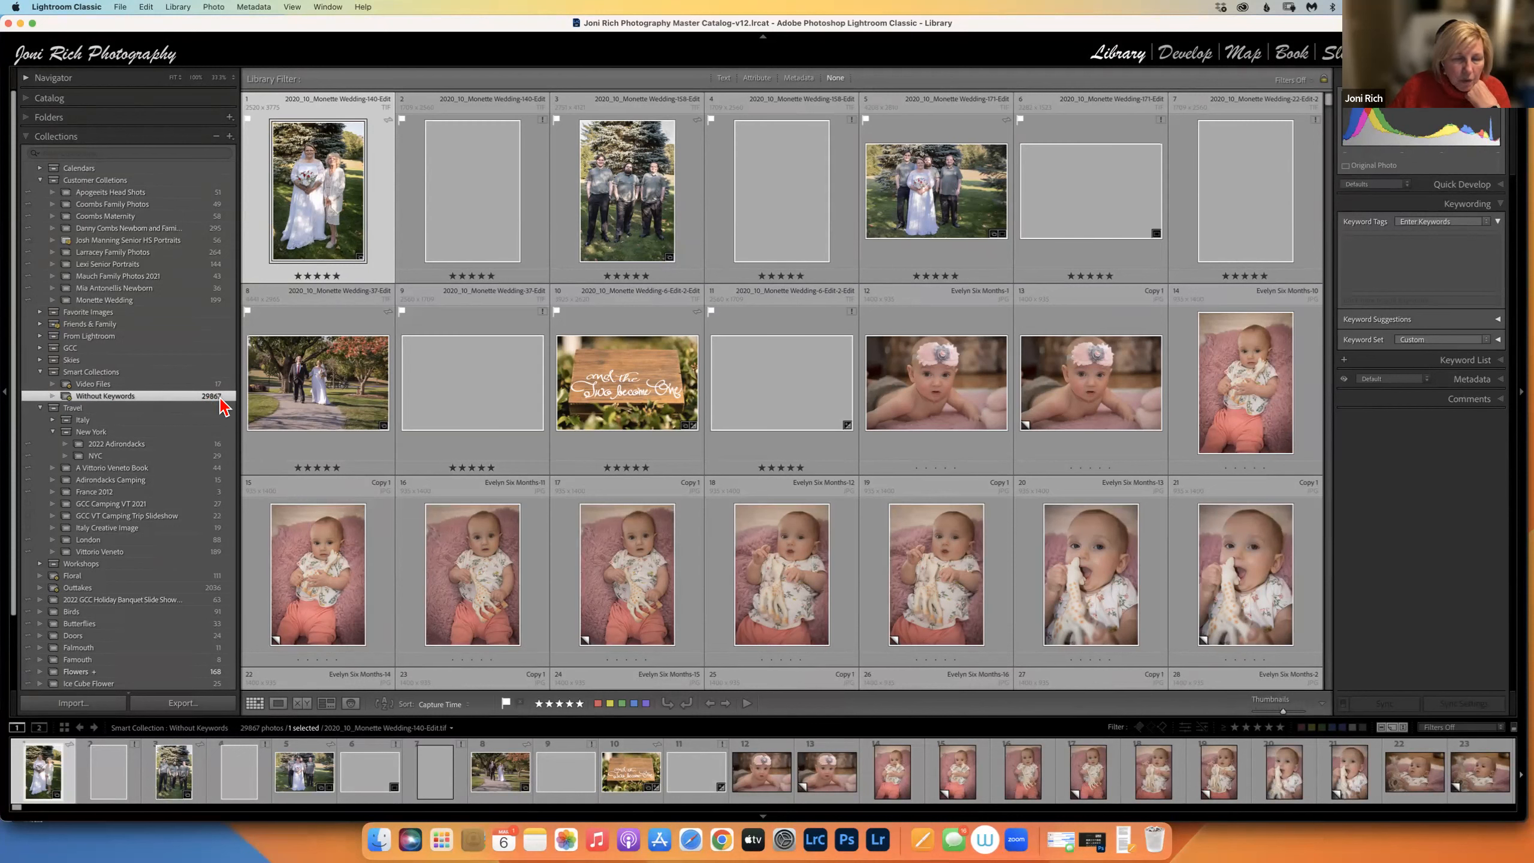
{"action": "left_click", "coordinate": [1387, 258]}
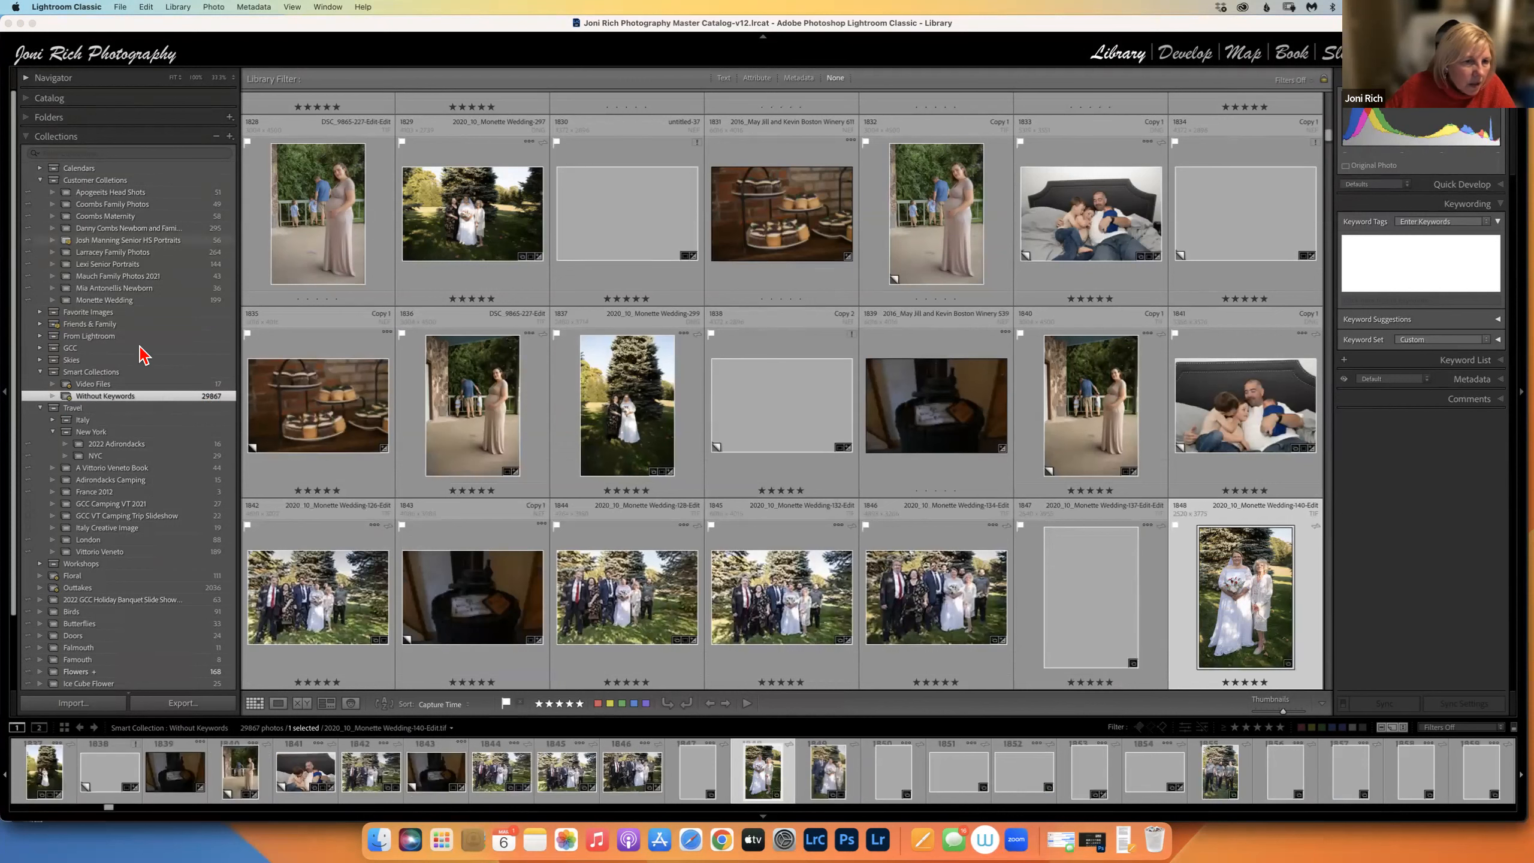
{"action": "left_click", "coordinate": [200, 386]}
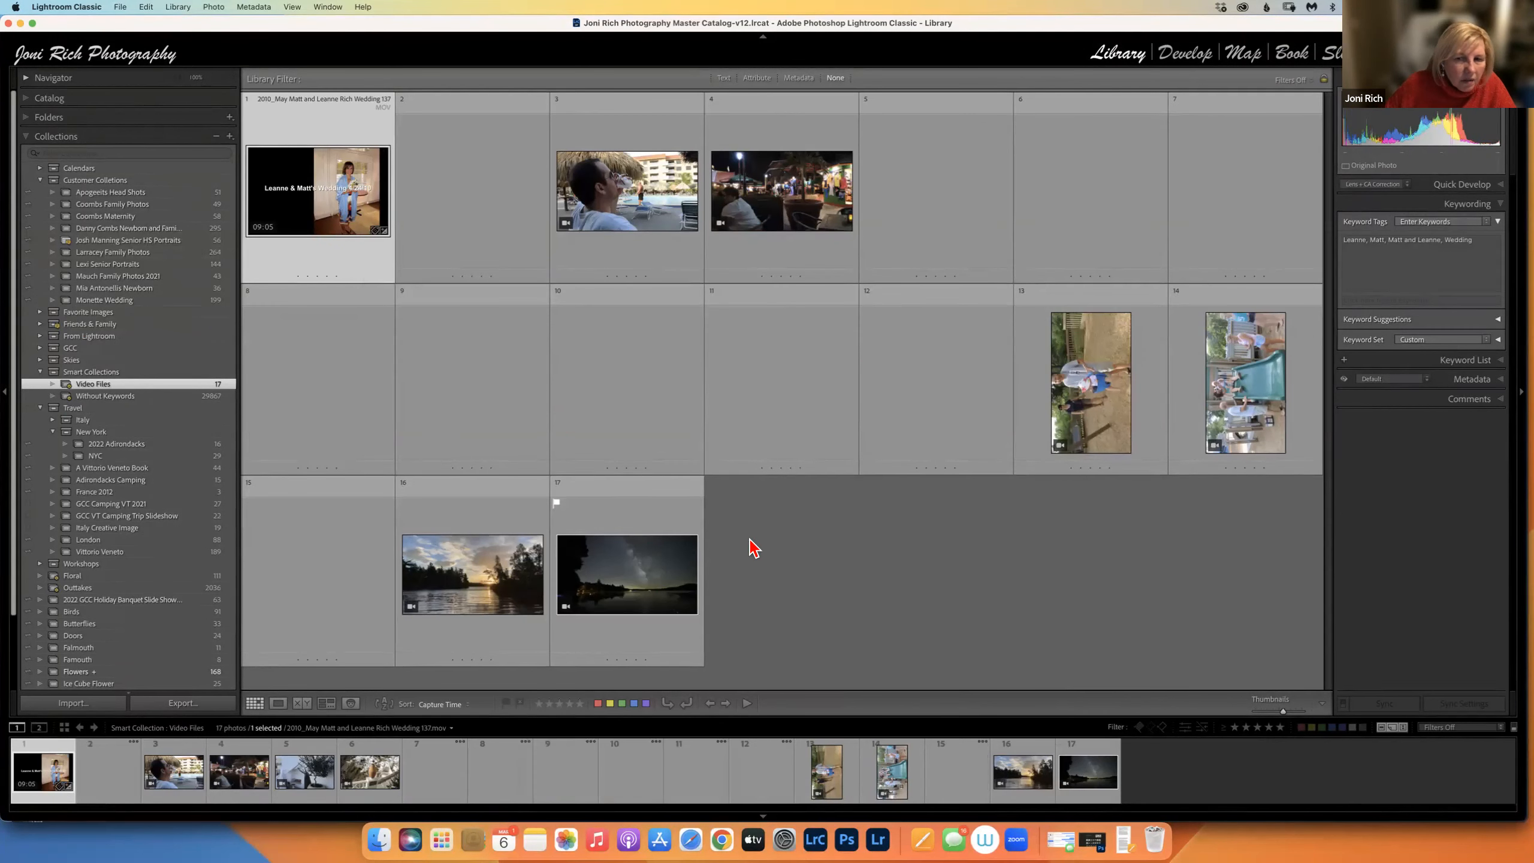
{"action": "left_click", "coordinate": [209, 397]}
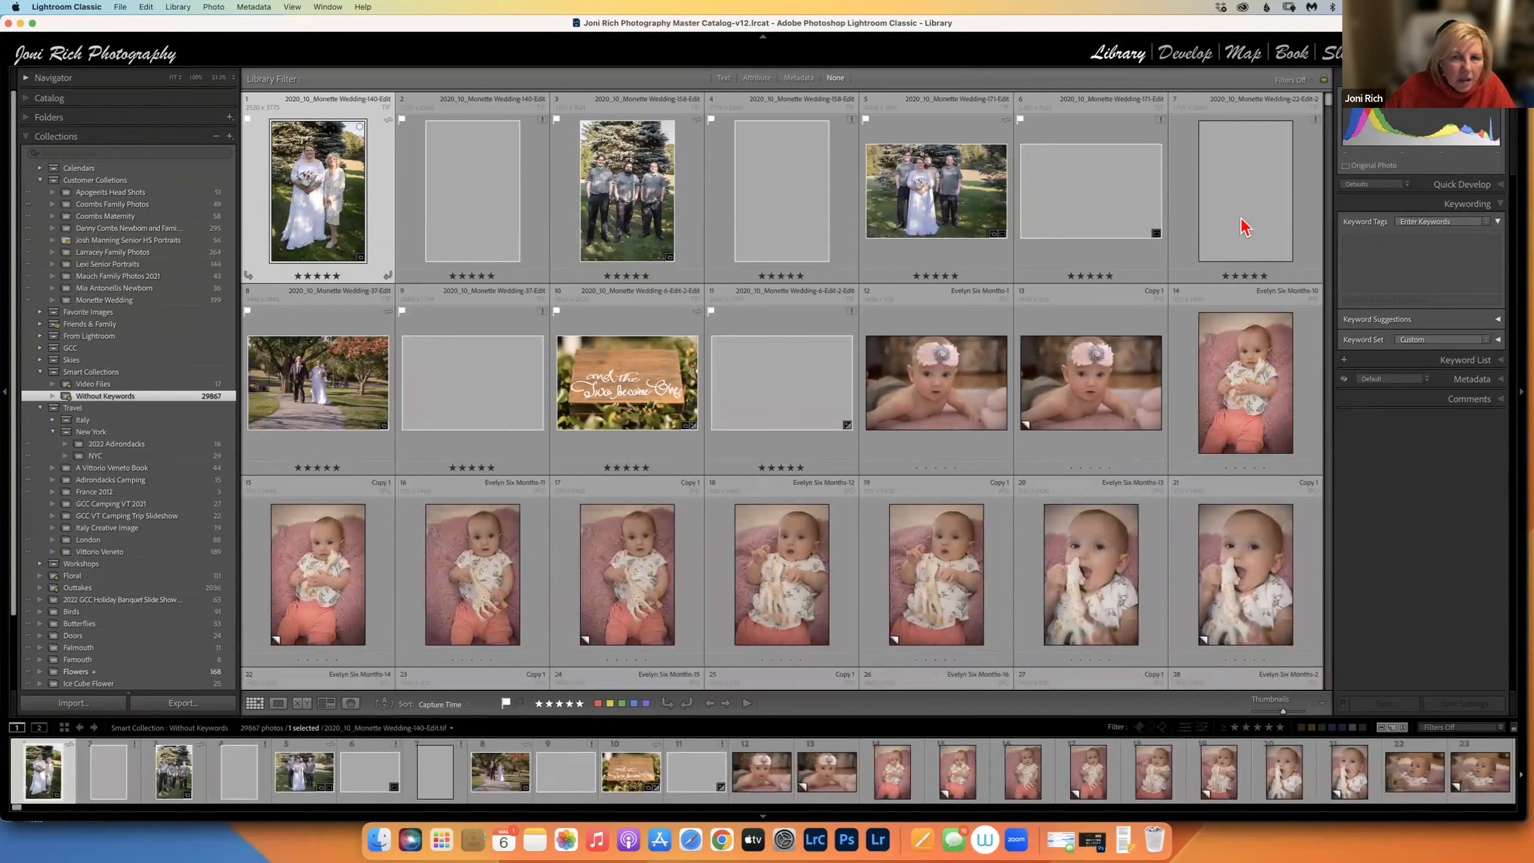
Add the keyword 'Wedding' to the selected wedding photo in Keyword Tags.
{"action": "left_click", "coordinate": [1350, 239]}
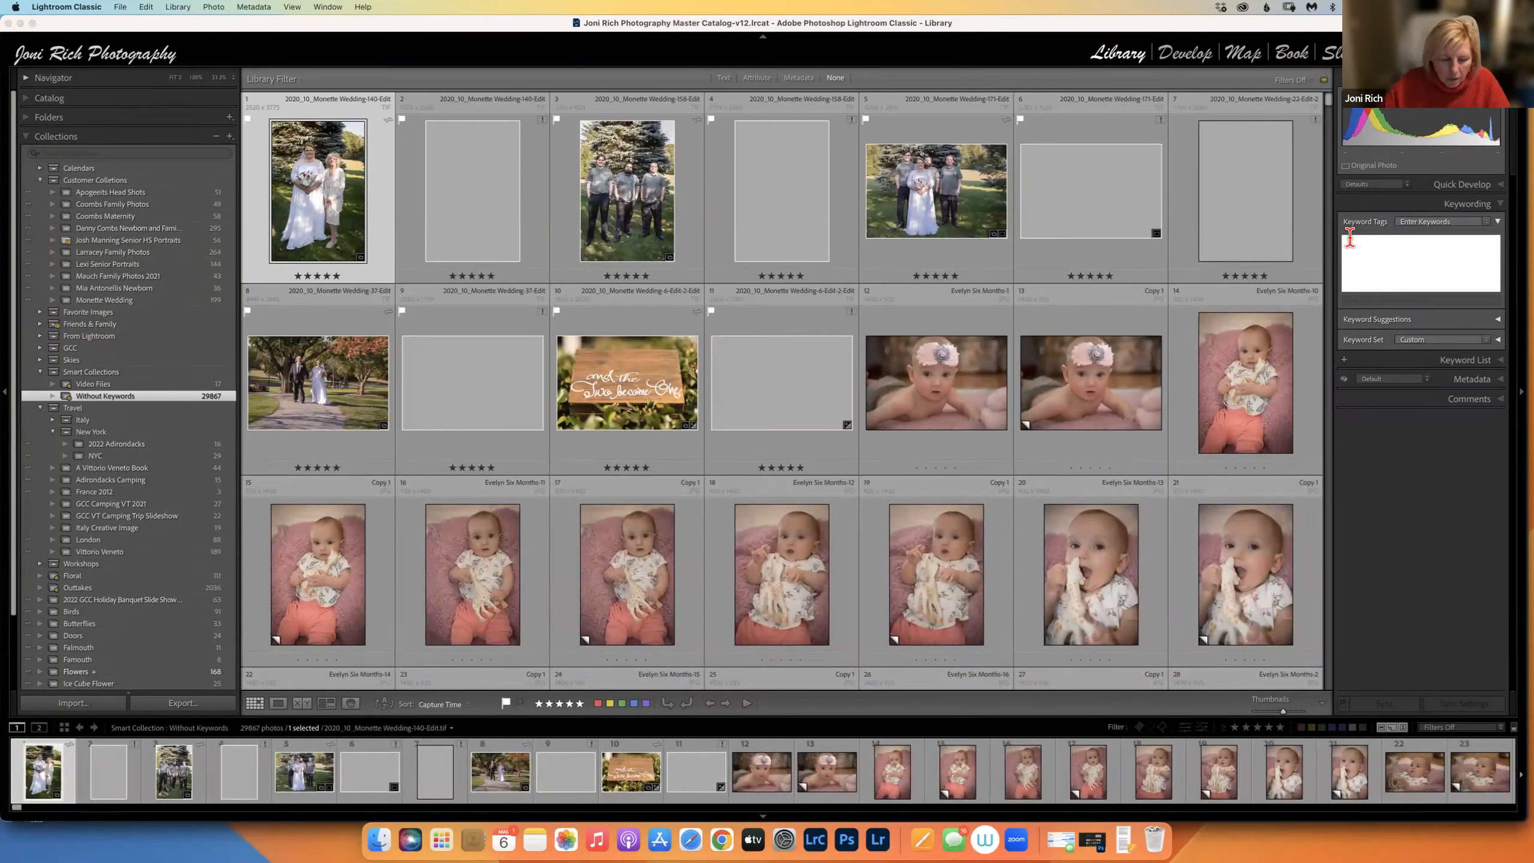
{"action": "type", "text": "e"}
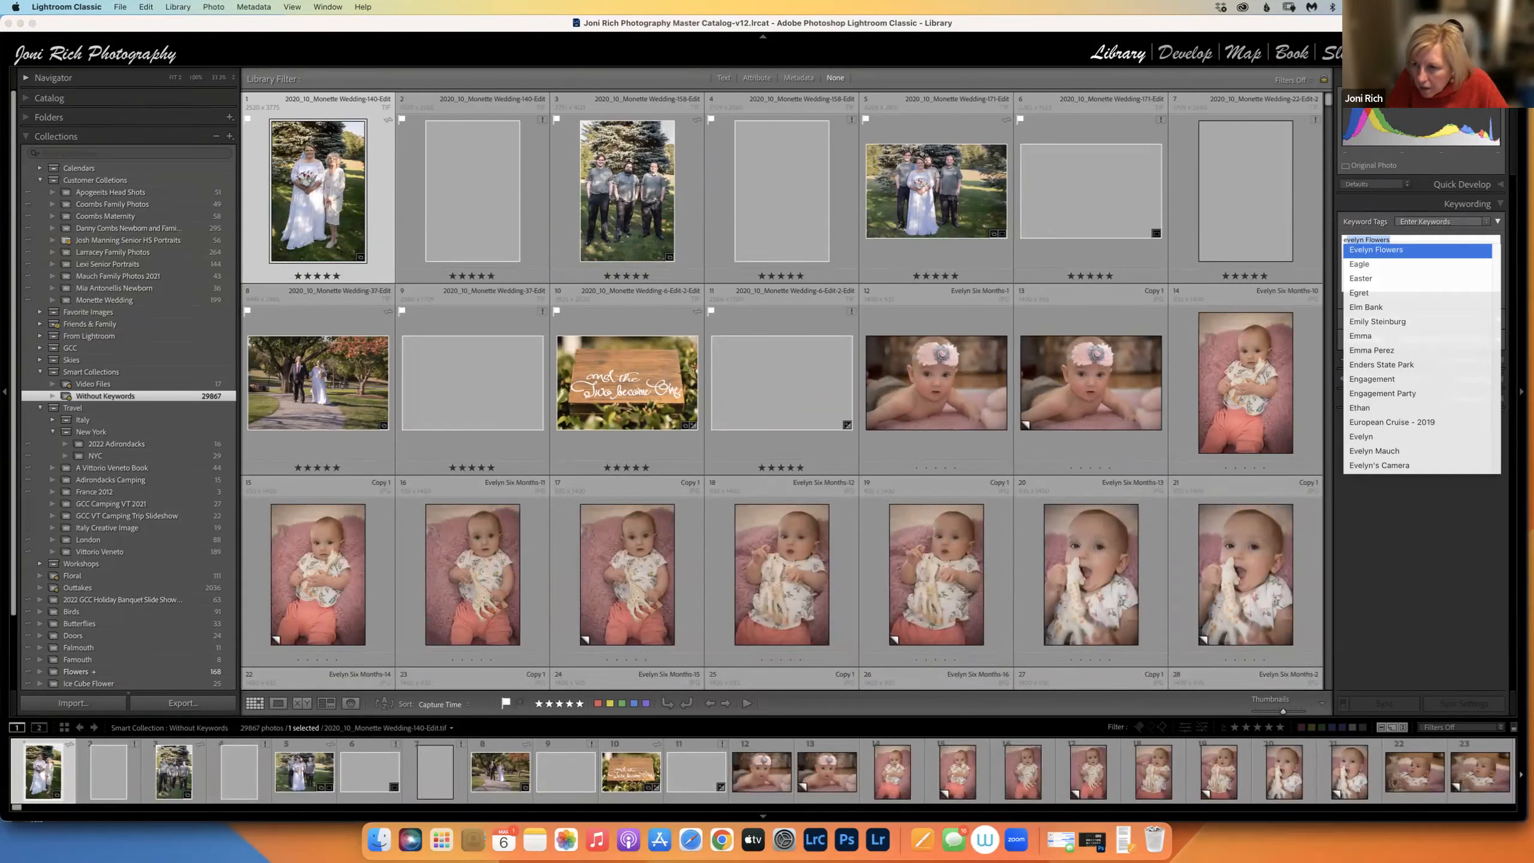
{"action": "key", "text": "BackSpace"}
{"action": "key", "text": "BackSpace"}
{"action": "type", "text": "Wedding"}
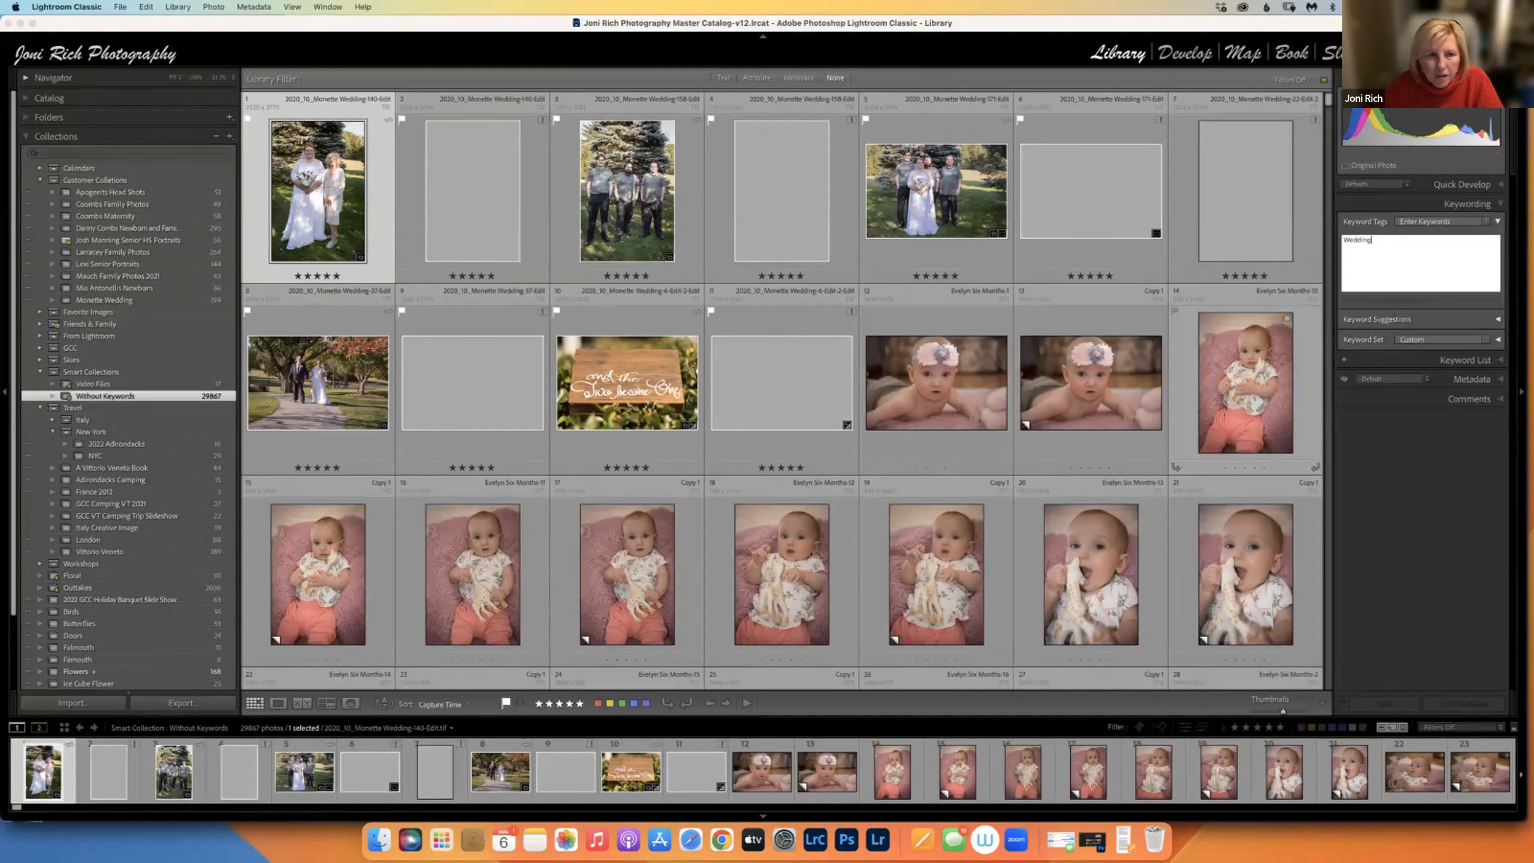
{"action": "key", "text": "Return"}
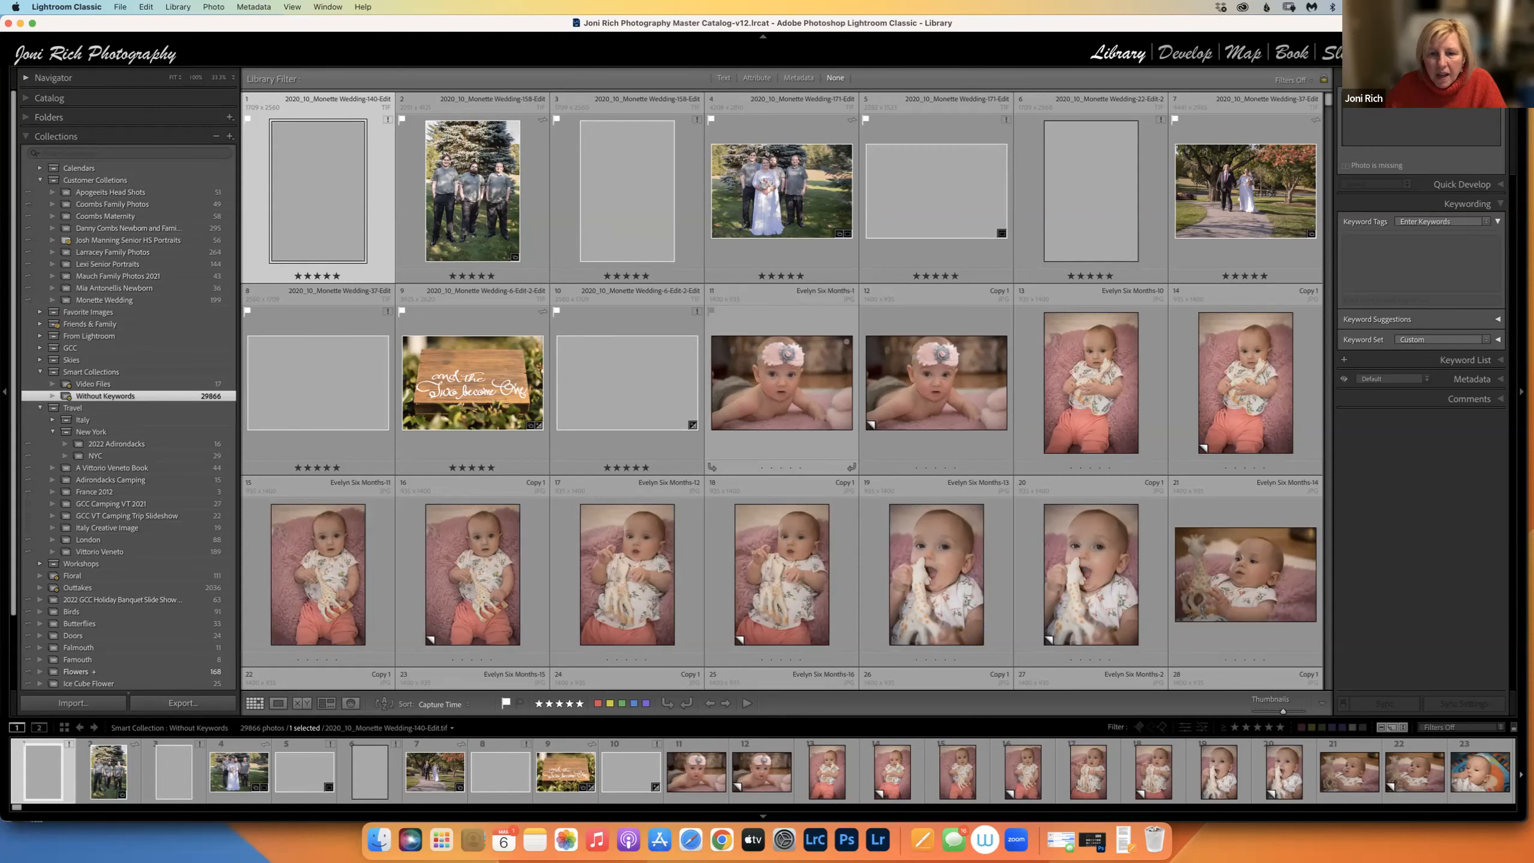
Select the blue butterfly photo and tag it 'butterfly' using the autocomplete suggestion.
{"action": "scroll", "coordinate": [783, 390], "scroll_direction": "down", "scroll_amount": 5}
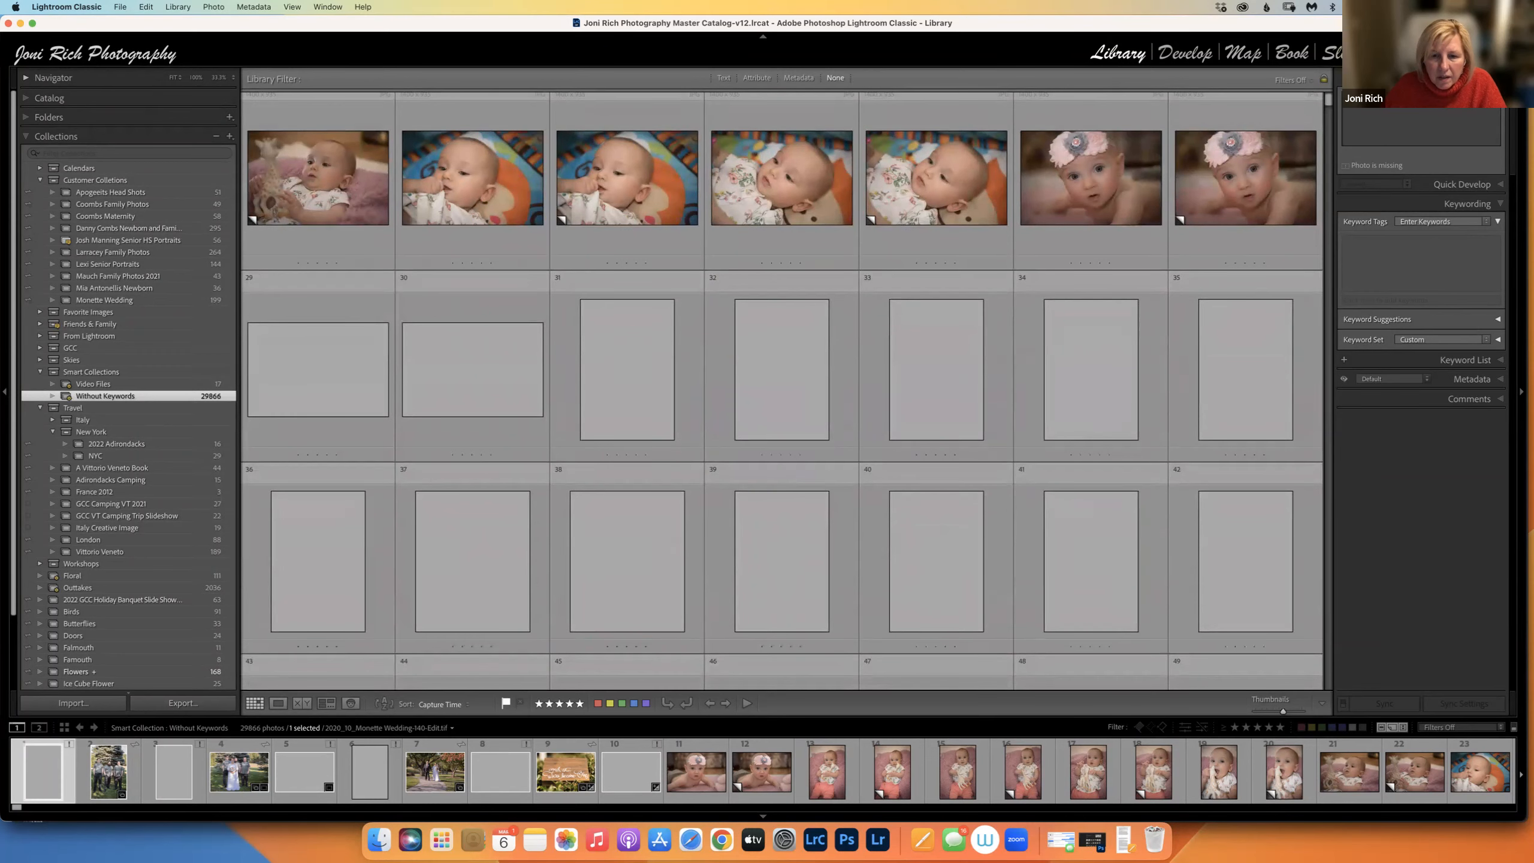
{"action": "scroll", "coordinate": [782, 592], "scroll_direction": "down", "scroll_amount": 5}
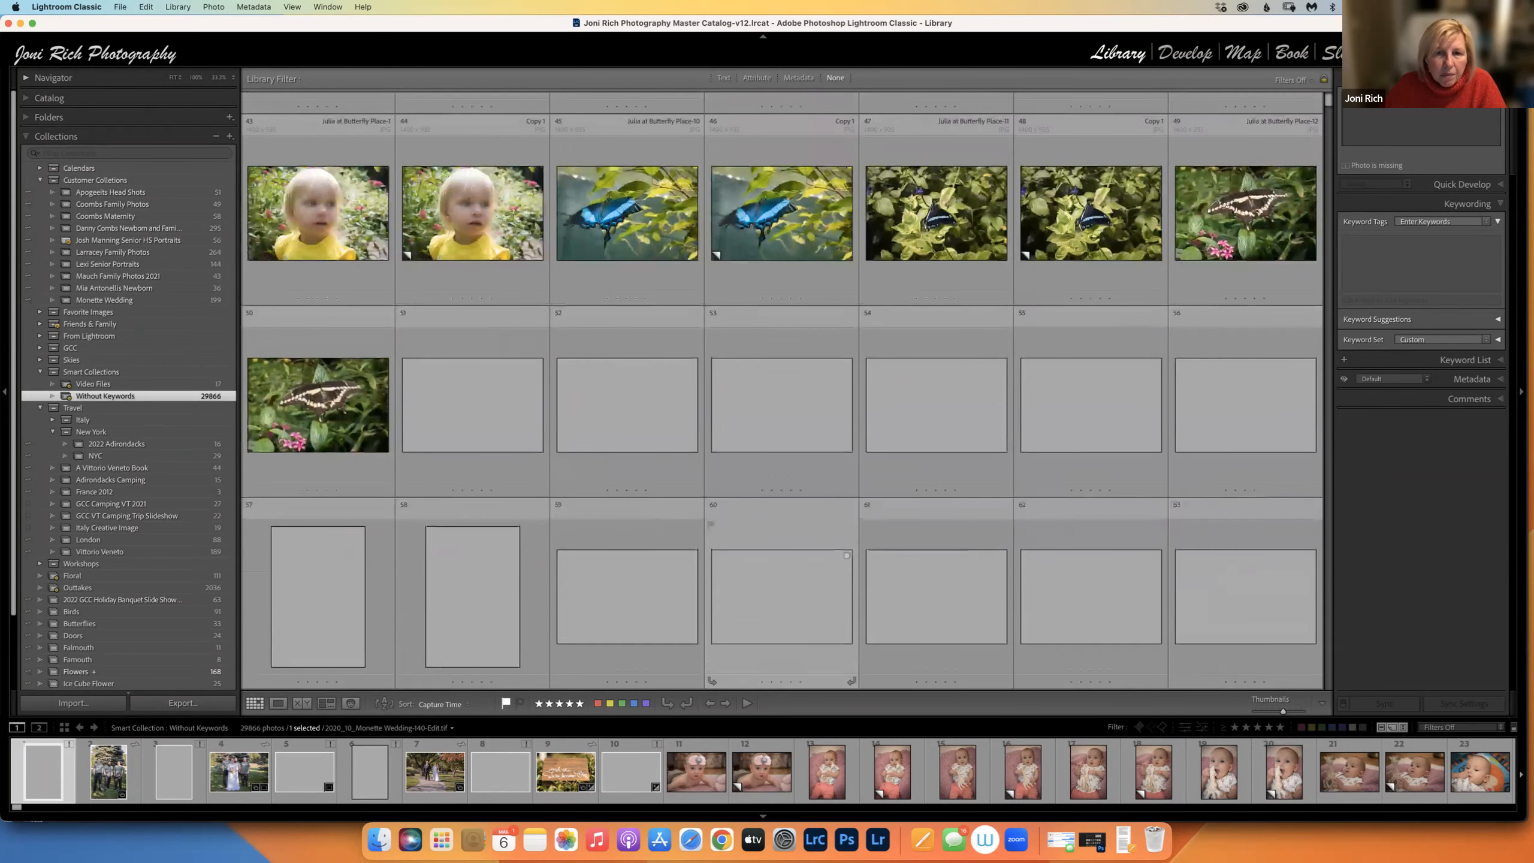
{"action": "scroll", "coordinate": [783, 593], "scroll_direction": "up", "scroll_amount": 2}
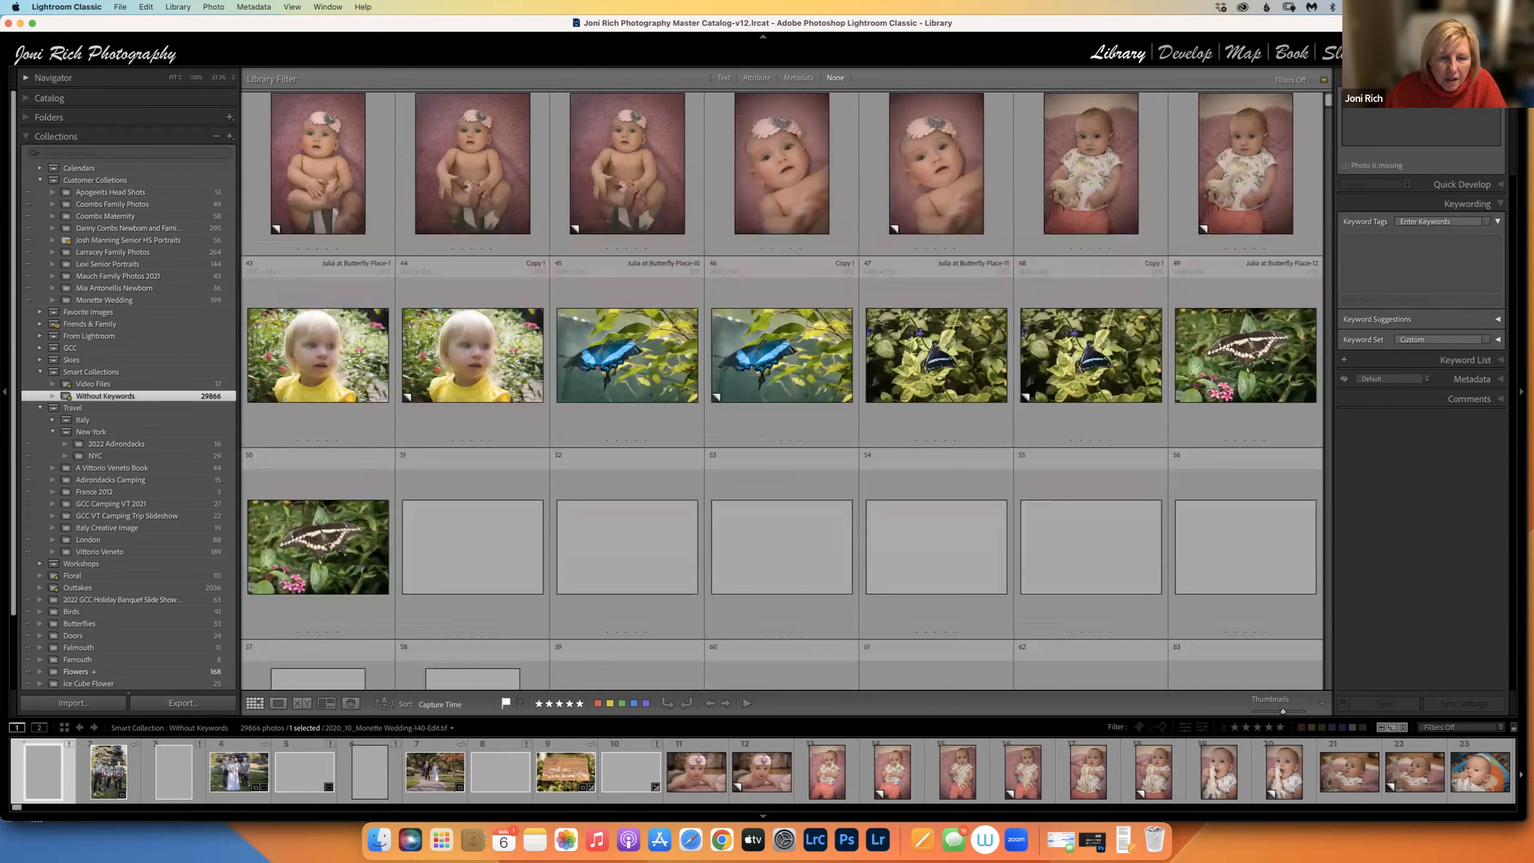
{"action": "left_click", "coordinate": [627, 355]}
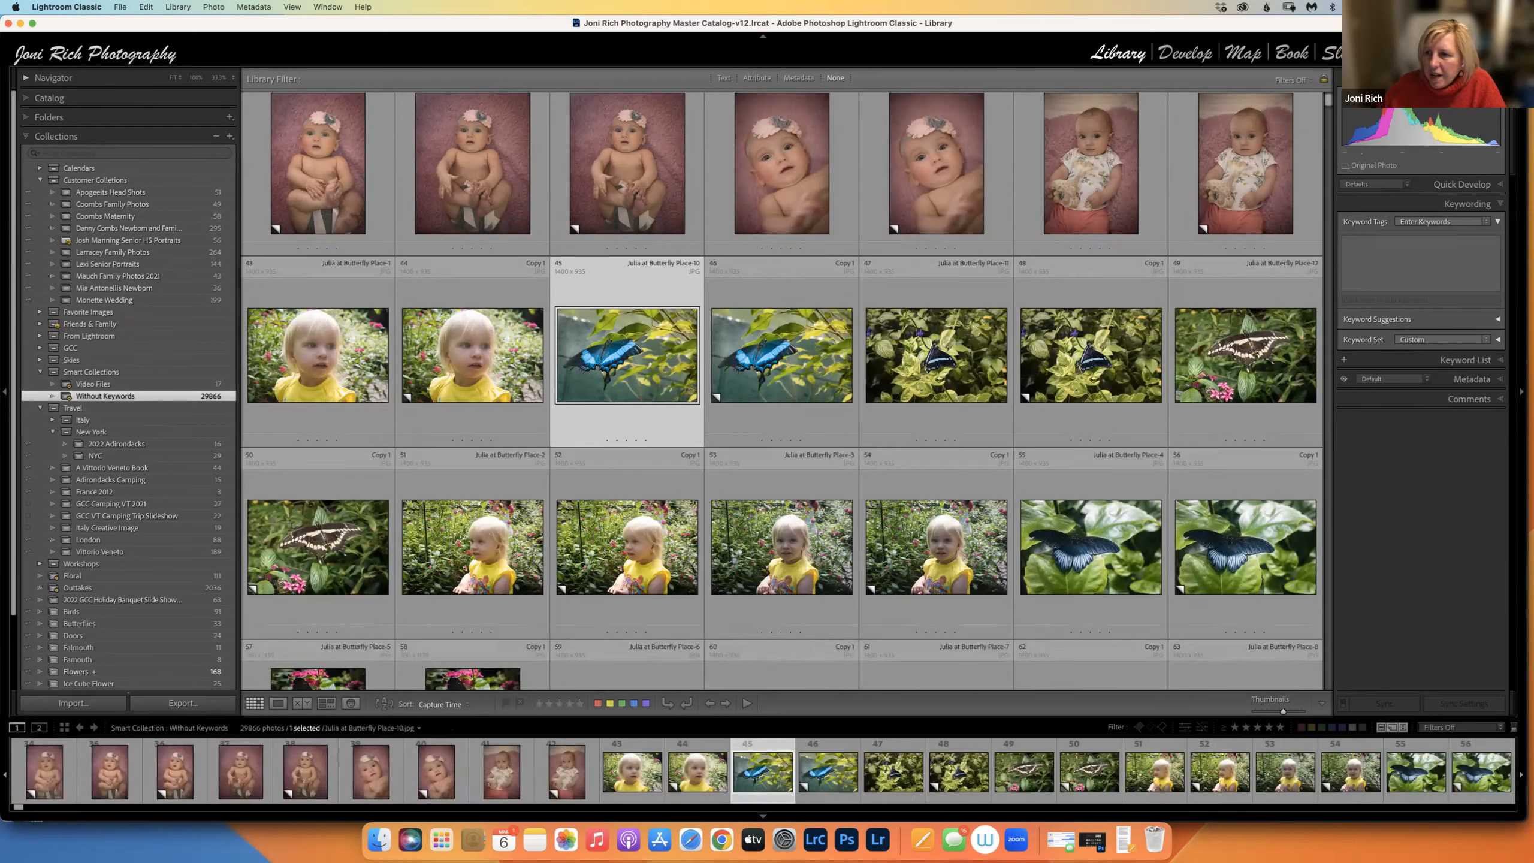
{"action": "left_click", "coordinate": [1421, 264]}
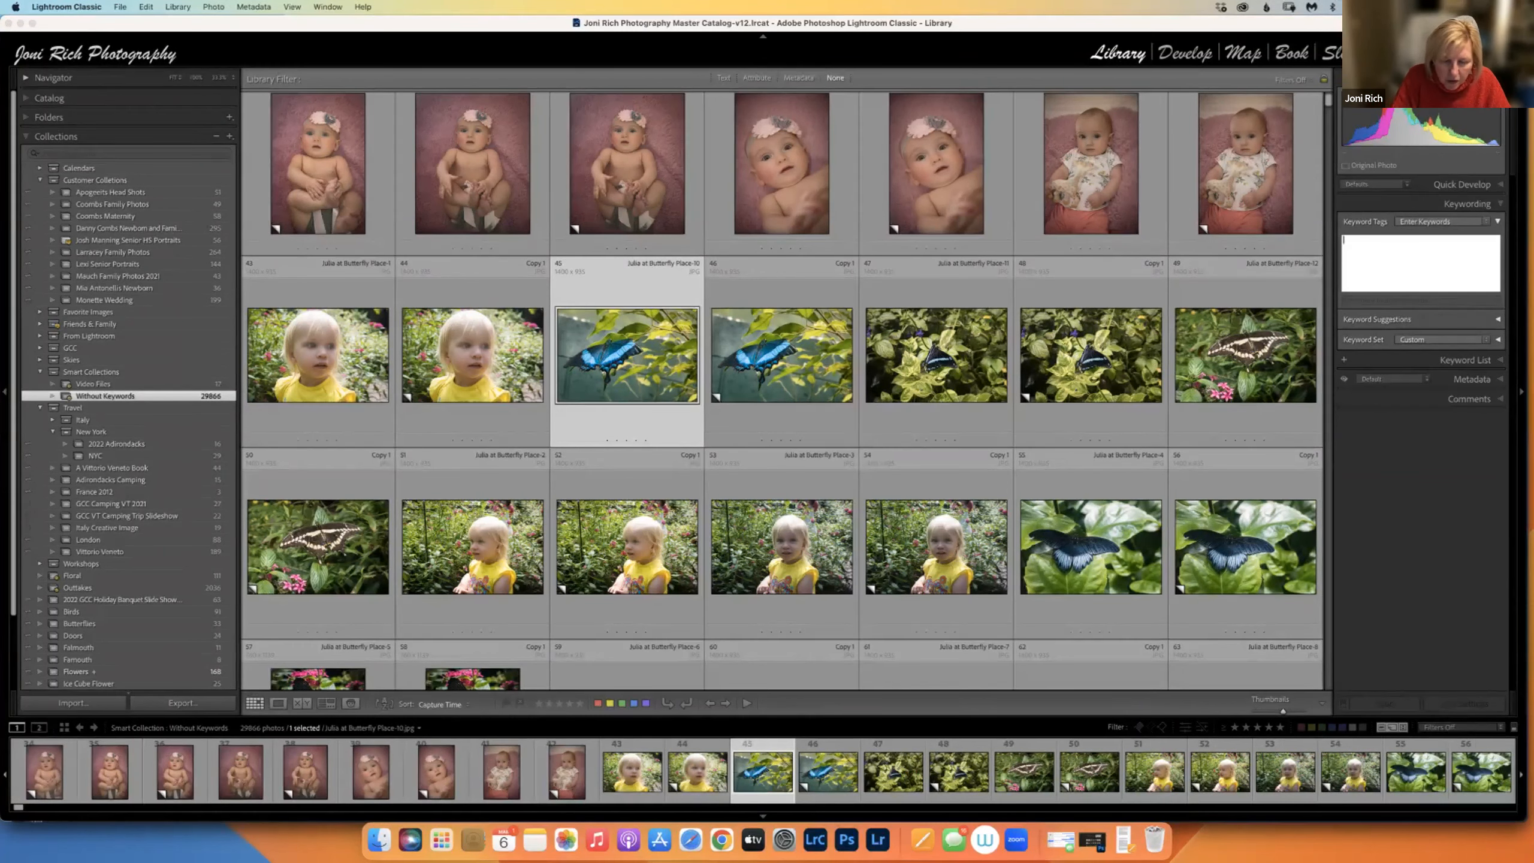
{"action": "type", "text": "Bu"}
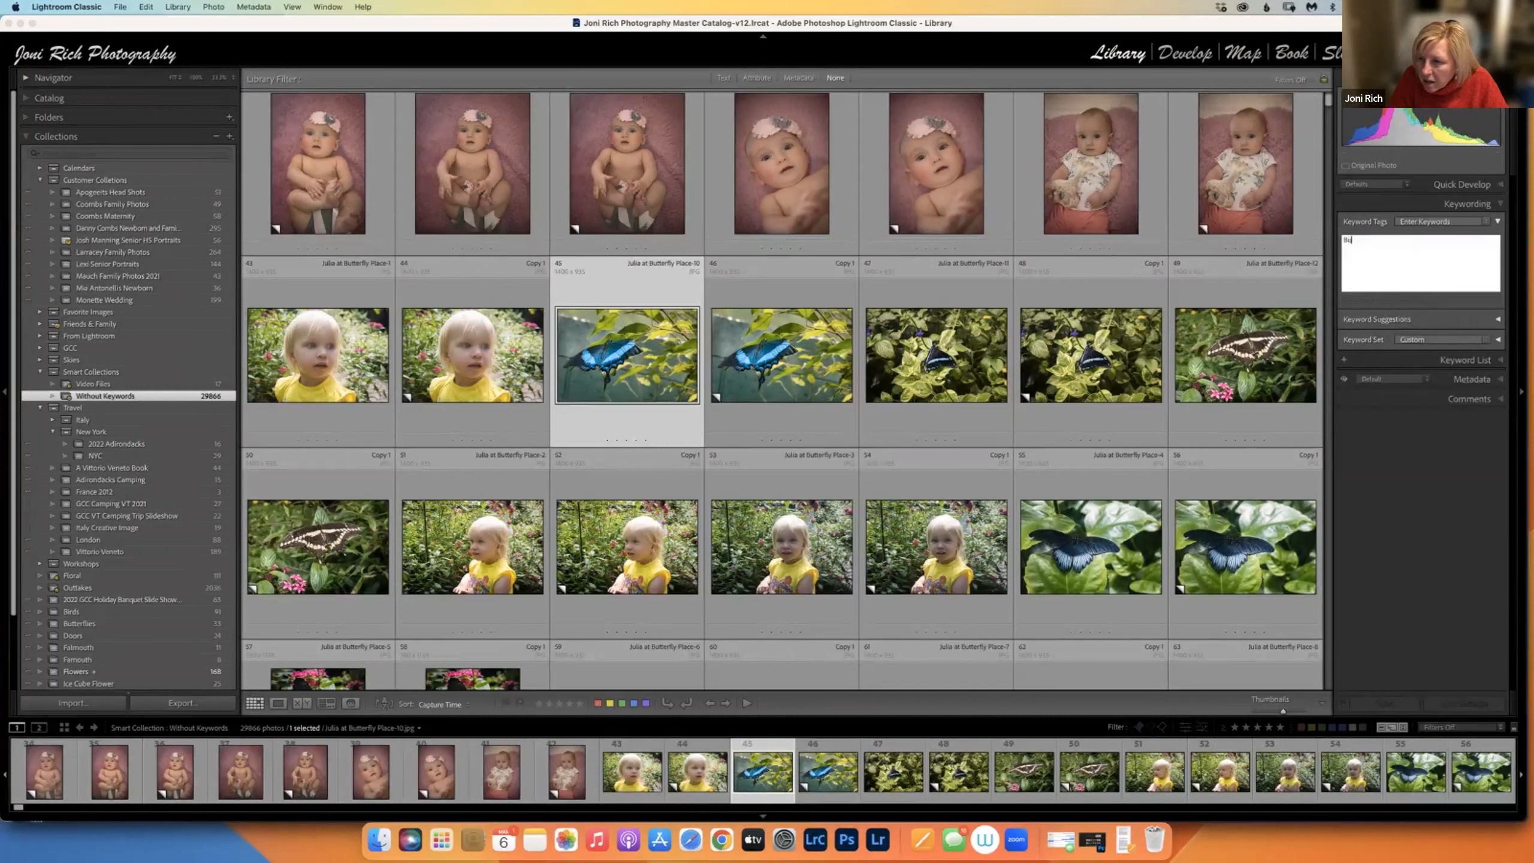
{"action": "type", "text": "tterfly"}
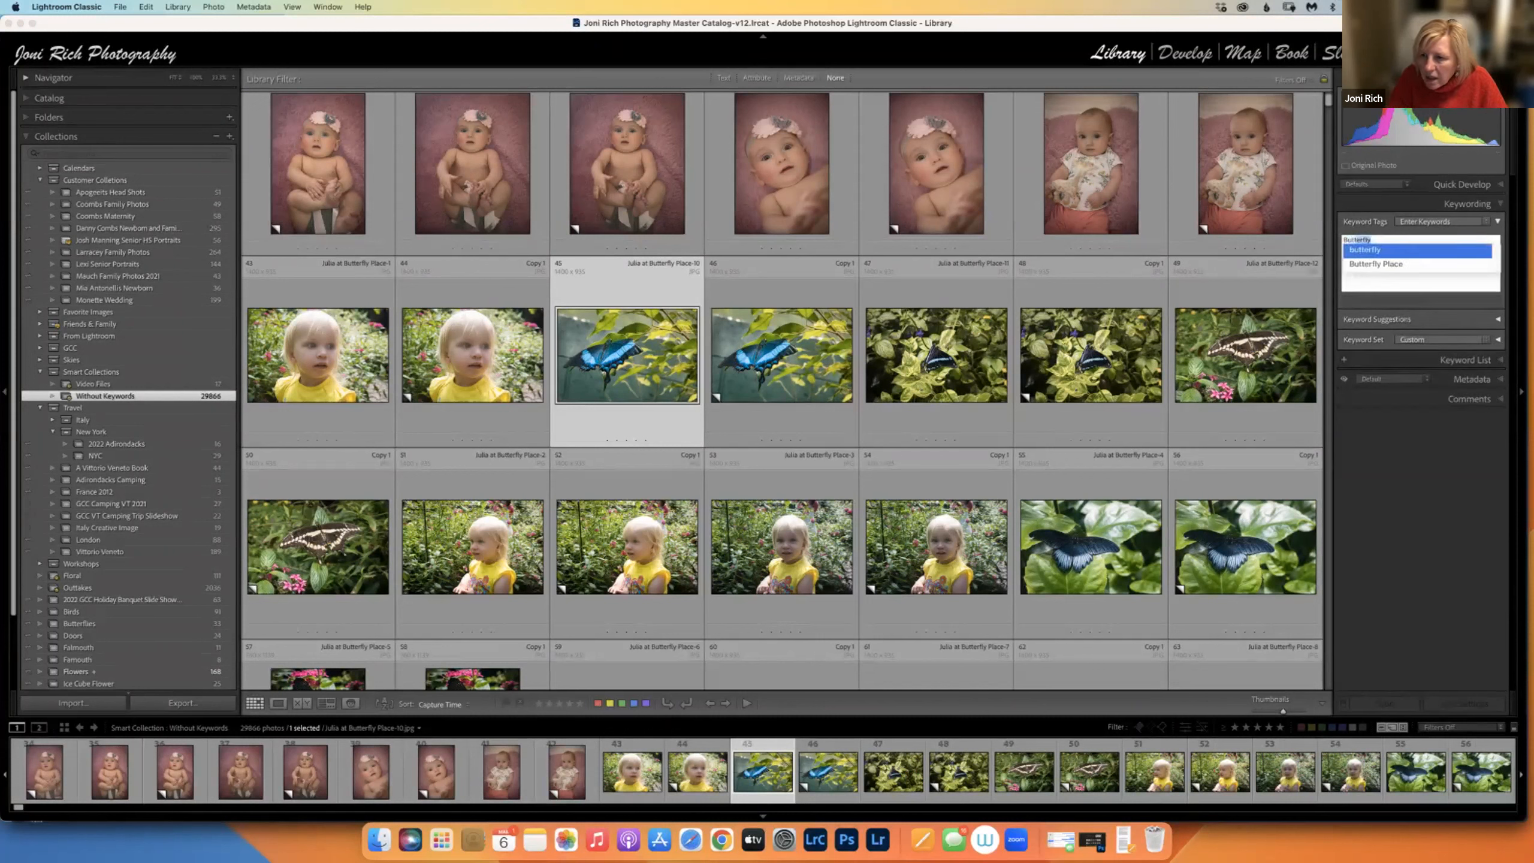
{"action": "key", "text": "Return"}
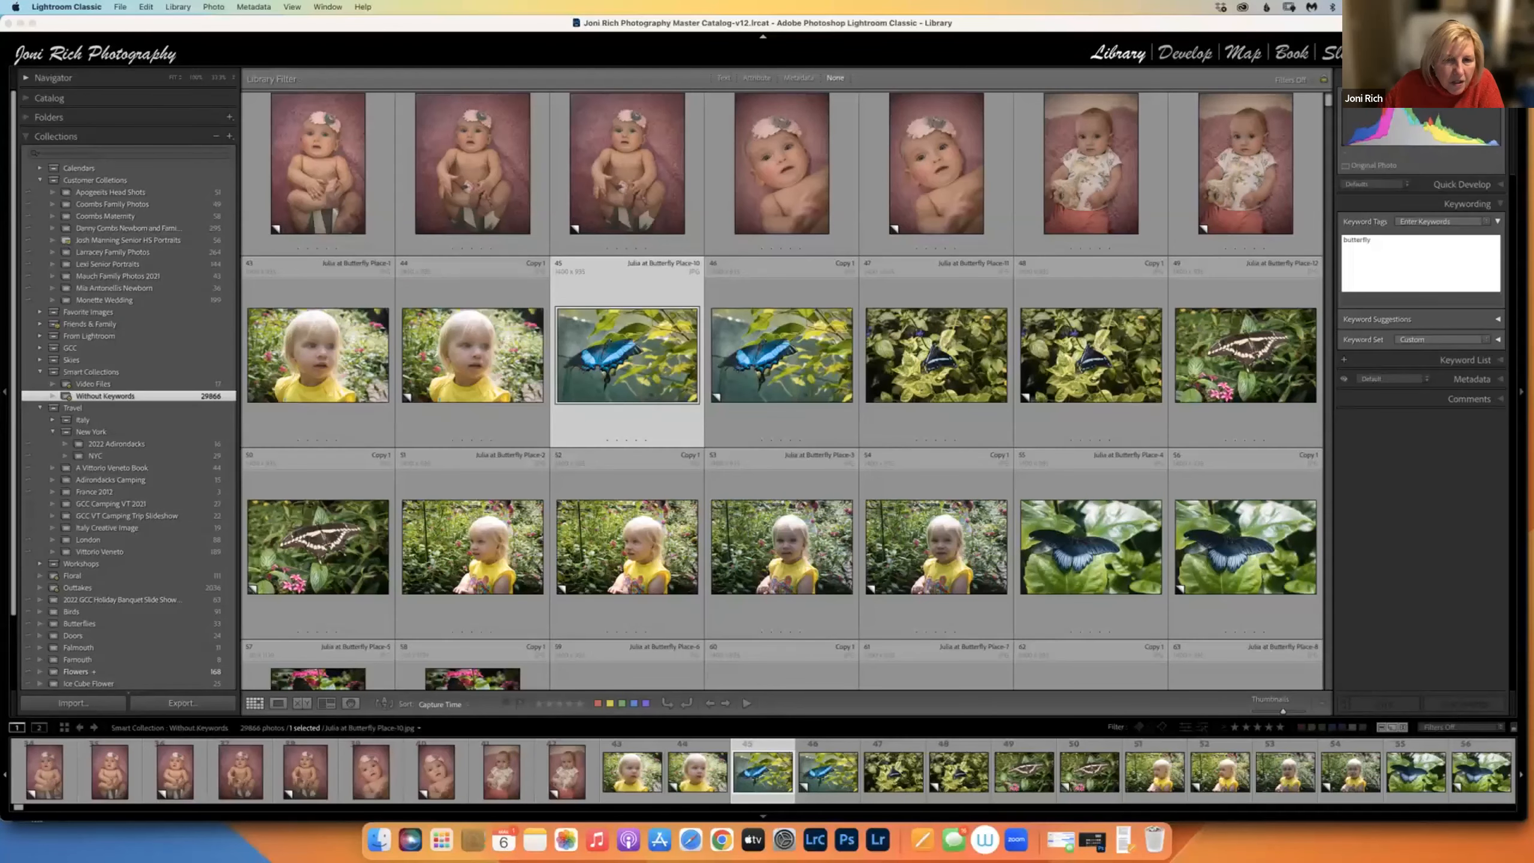
{"action": "key", "text": "Return"}
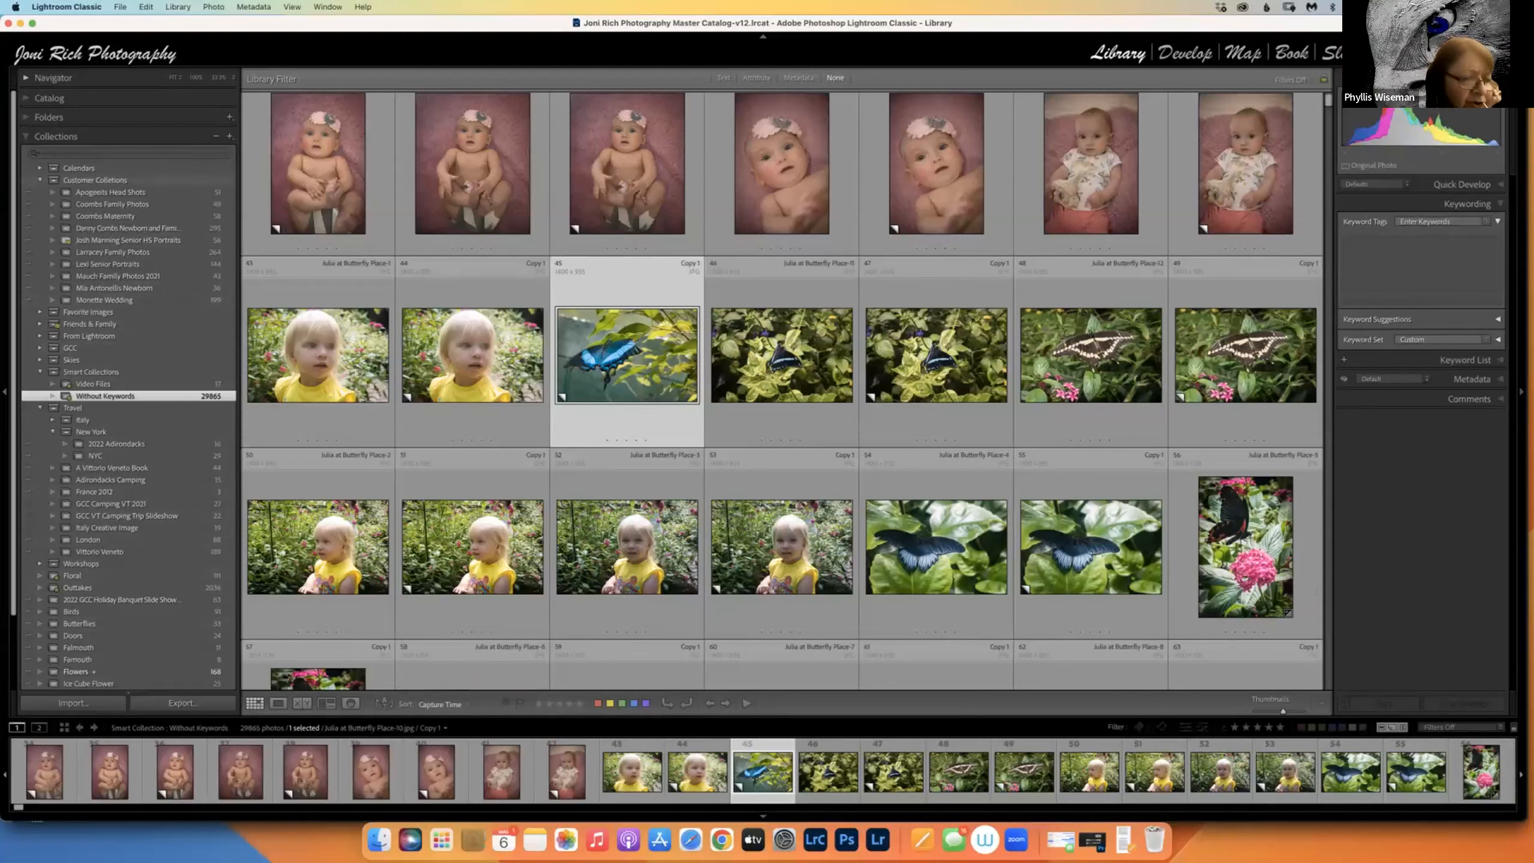
Collapse Customer Collections, browse the 33-photo Butterflies collection, then select the Smart Collections set.
{"action": "left_click", "coordinate": [55, 180]}
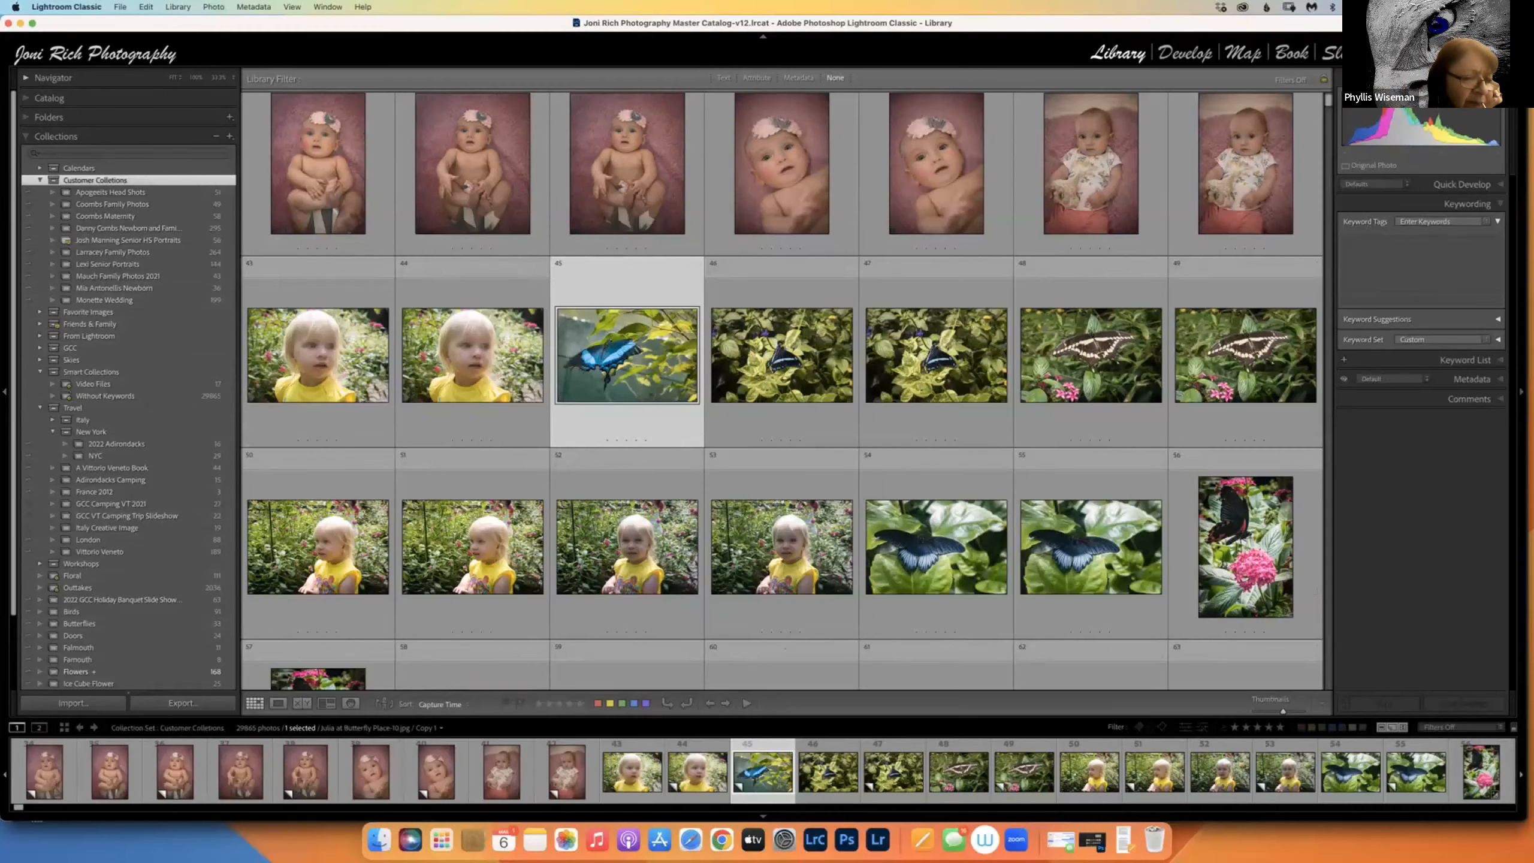
{"action": "left_click", "coordinate": [40, 180]}
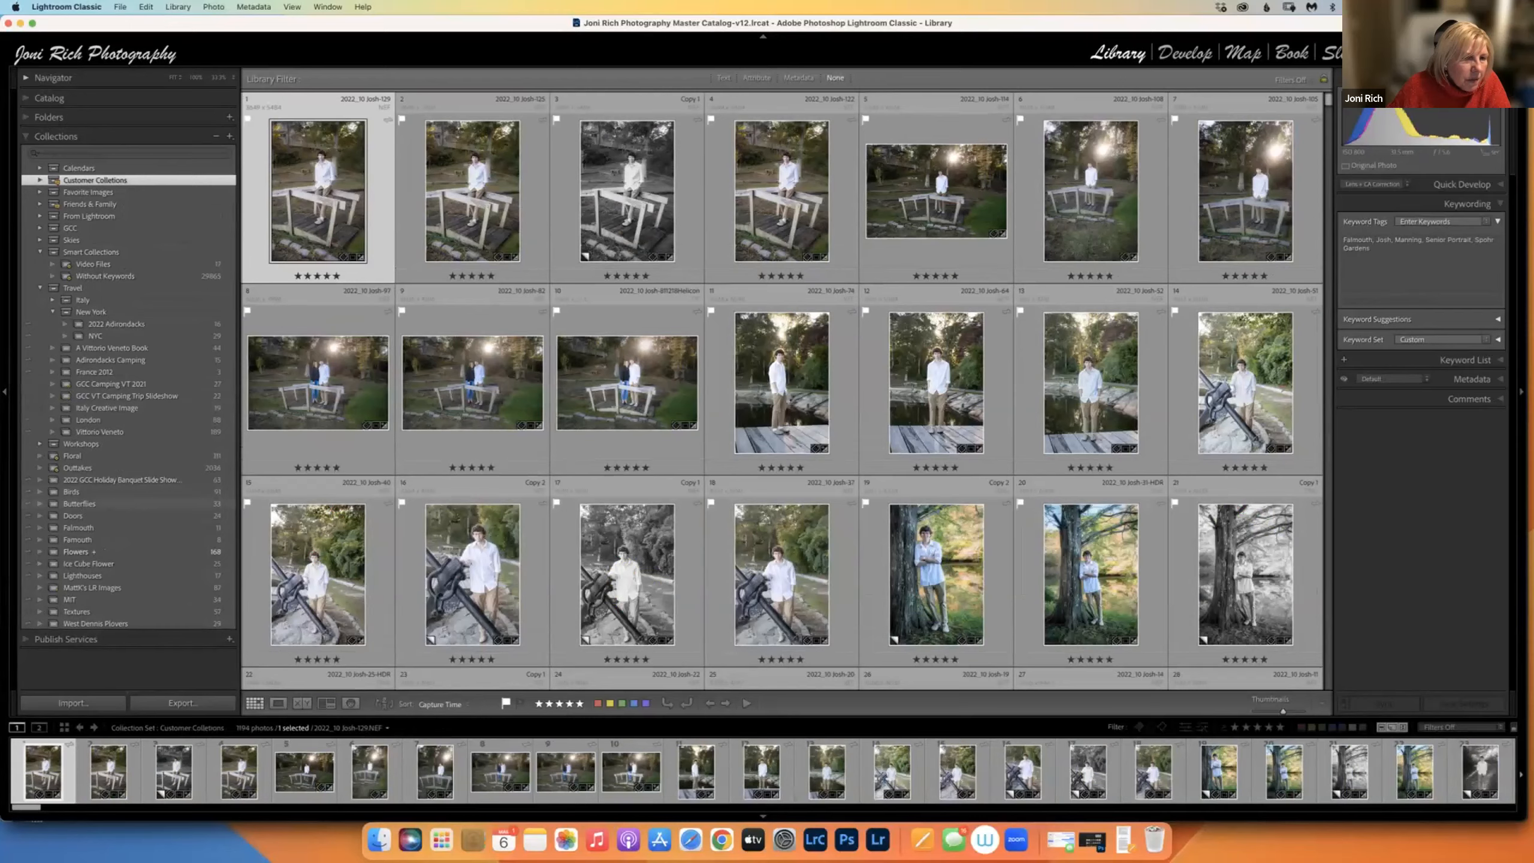
{"action": "left_click", "coordinate": [79, 504]}
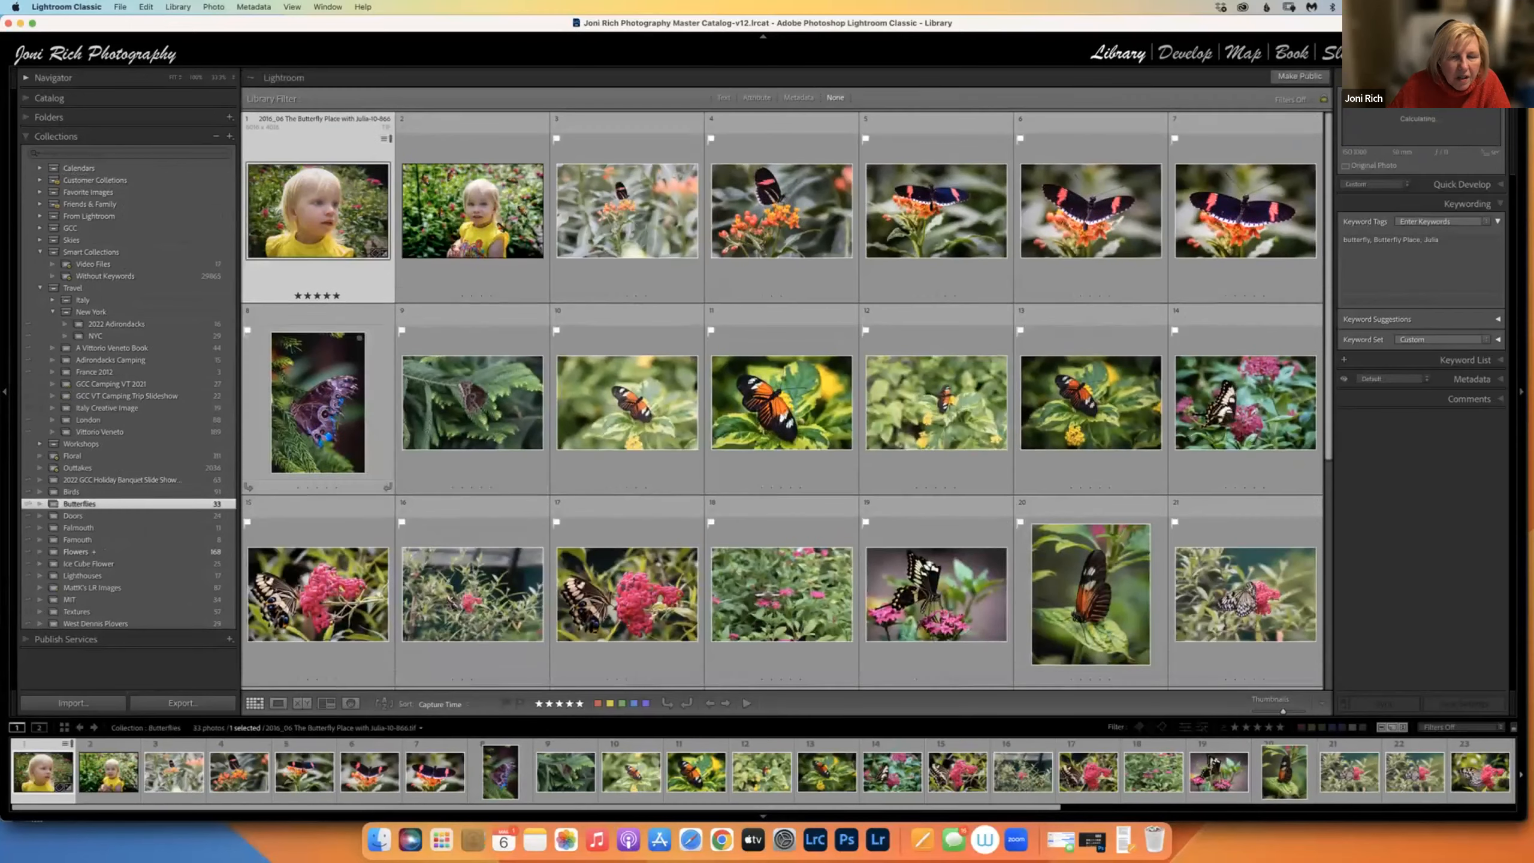
{"action": "scroll", "coordinate": [782, 400], "scroll_direction": "down", "scroll_amount": 5}
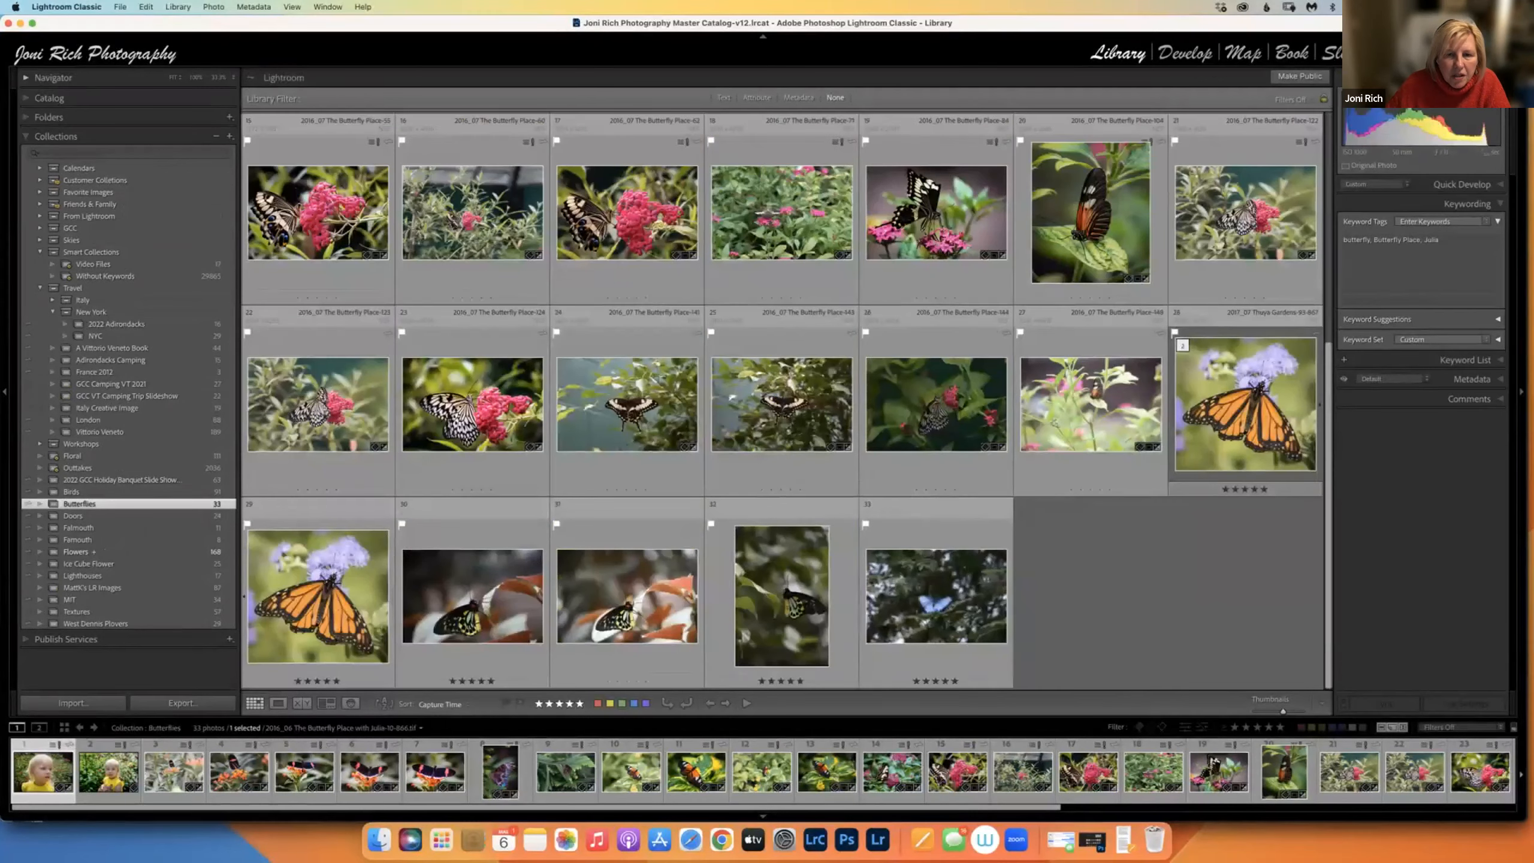
{"action": "scroll", "coordinate": [786, 400], "scroll_direction": "up", "scroll_amount": 4}
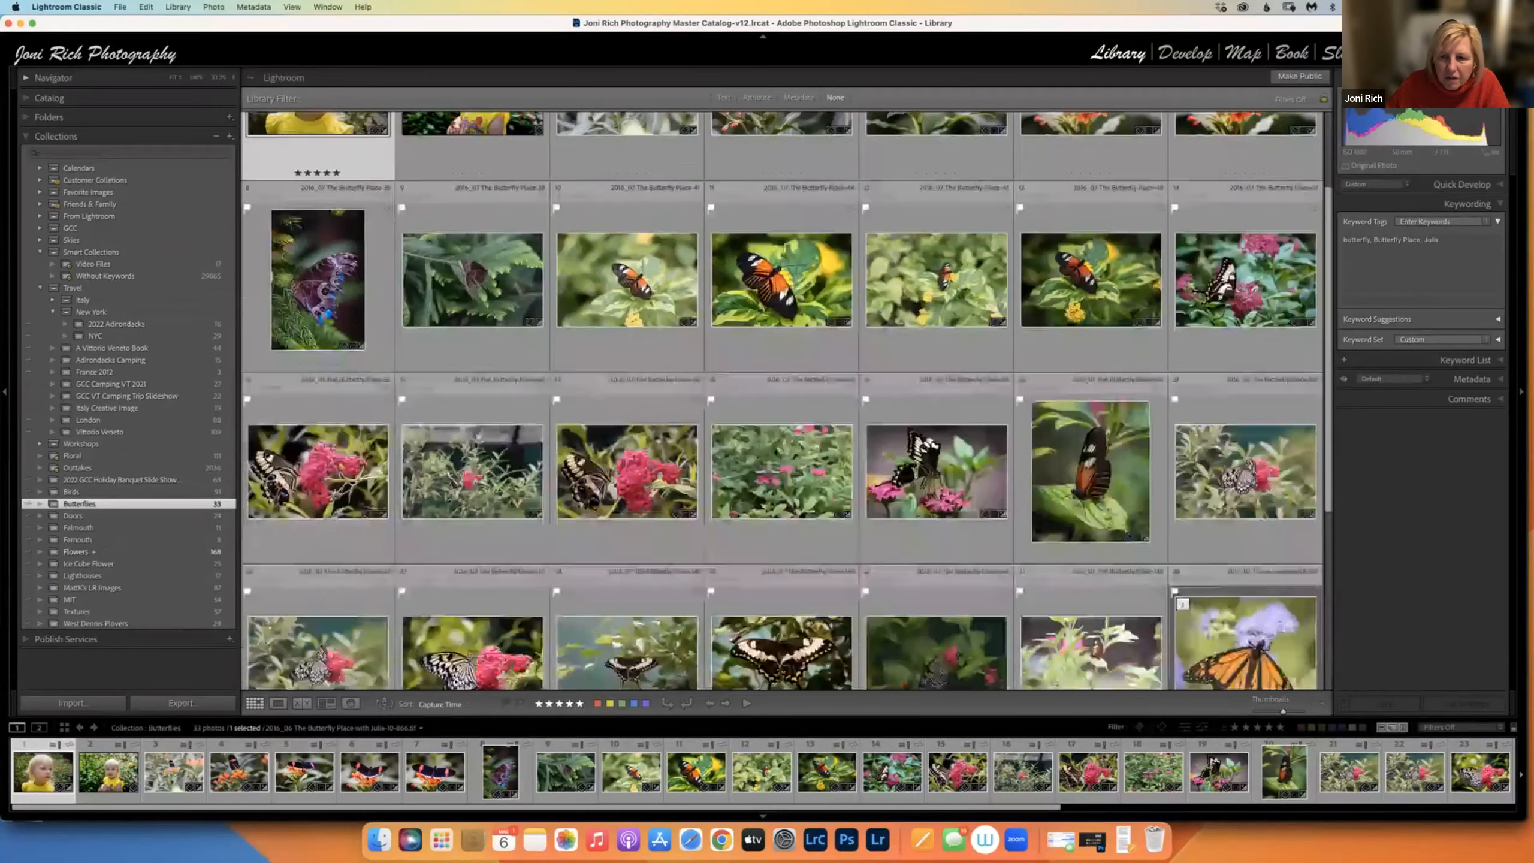
{"action": "scroll", "coordinate": [785, 399], "scroll_direction": "down", "scroll_amount": 5}
{"action": "scroll", "coordinate": [785, 399], "scroll_direction": "up", "scroll_amount": 5}
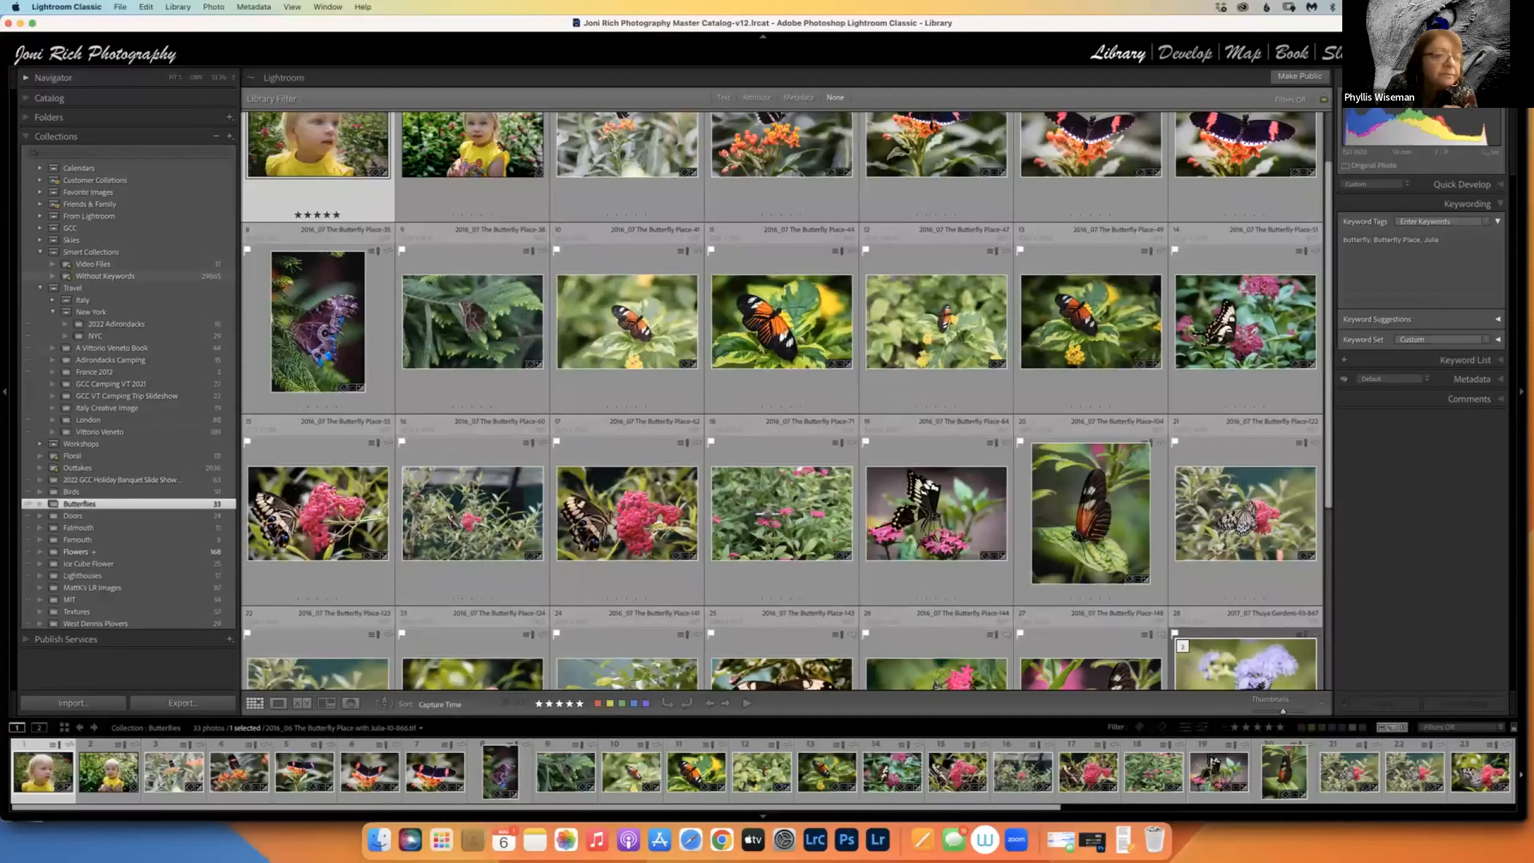
{"action": "left_click", "coordinate": [40, 252]}
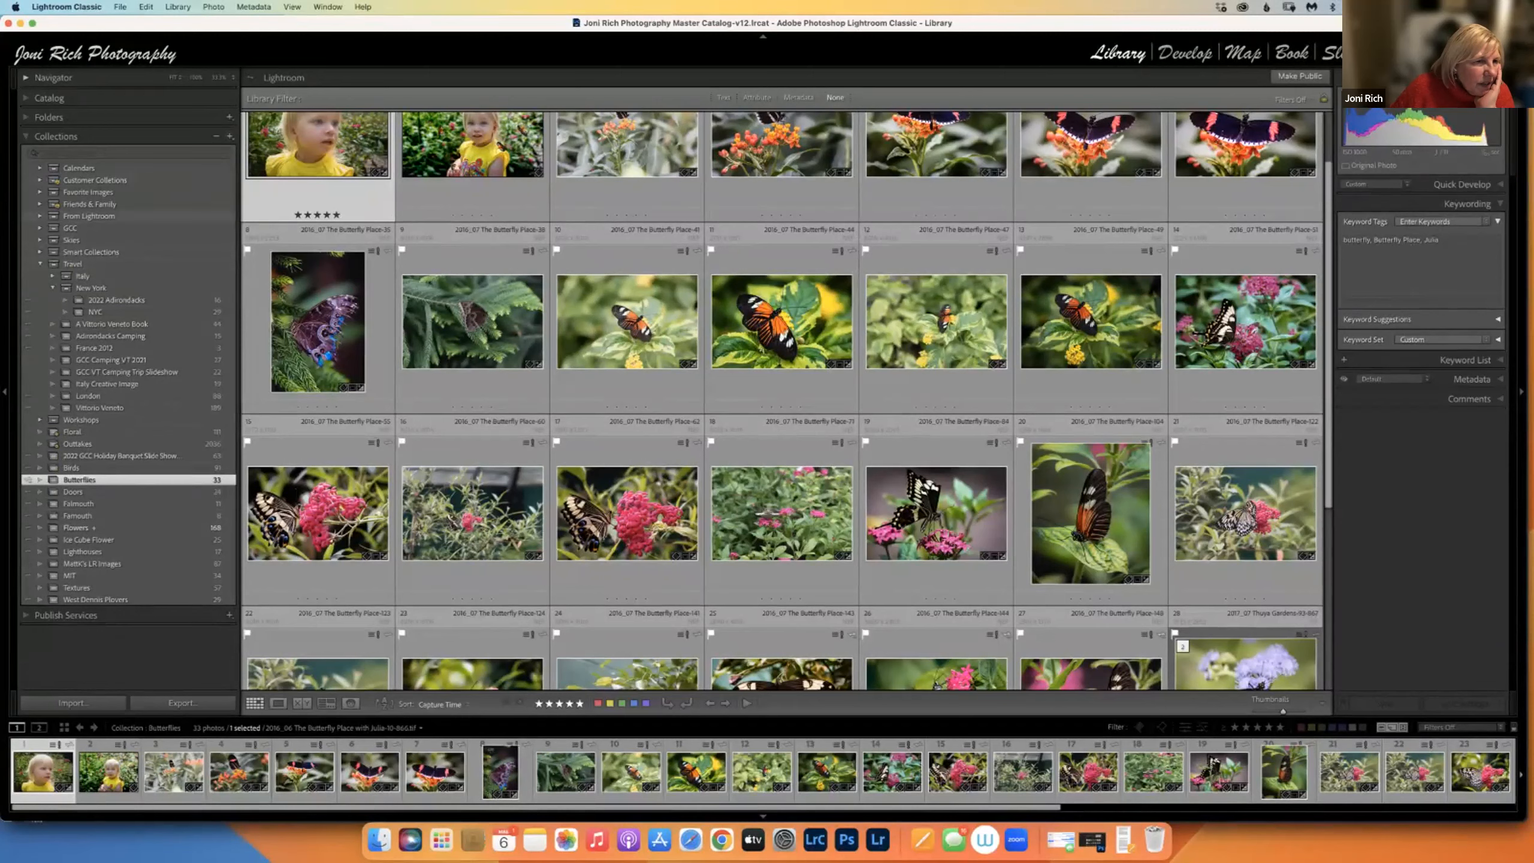
{"action": "left_click", "coordinate": [90, 253]}
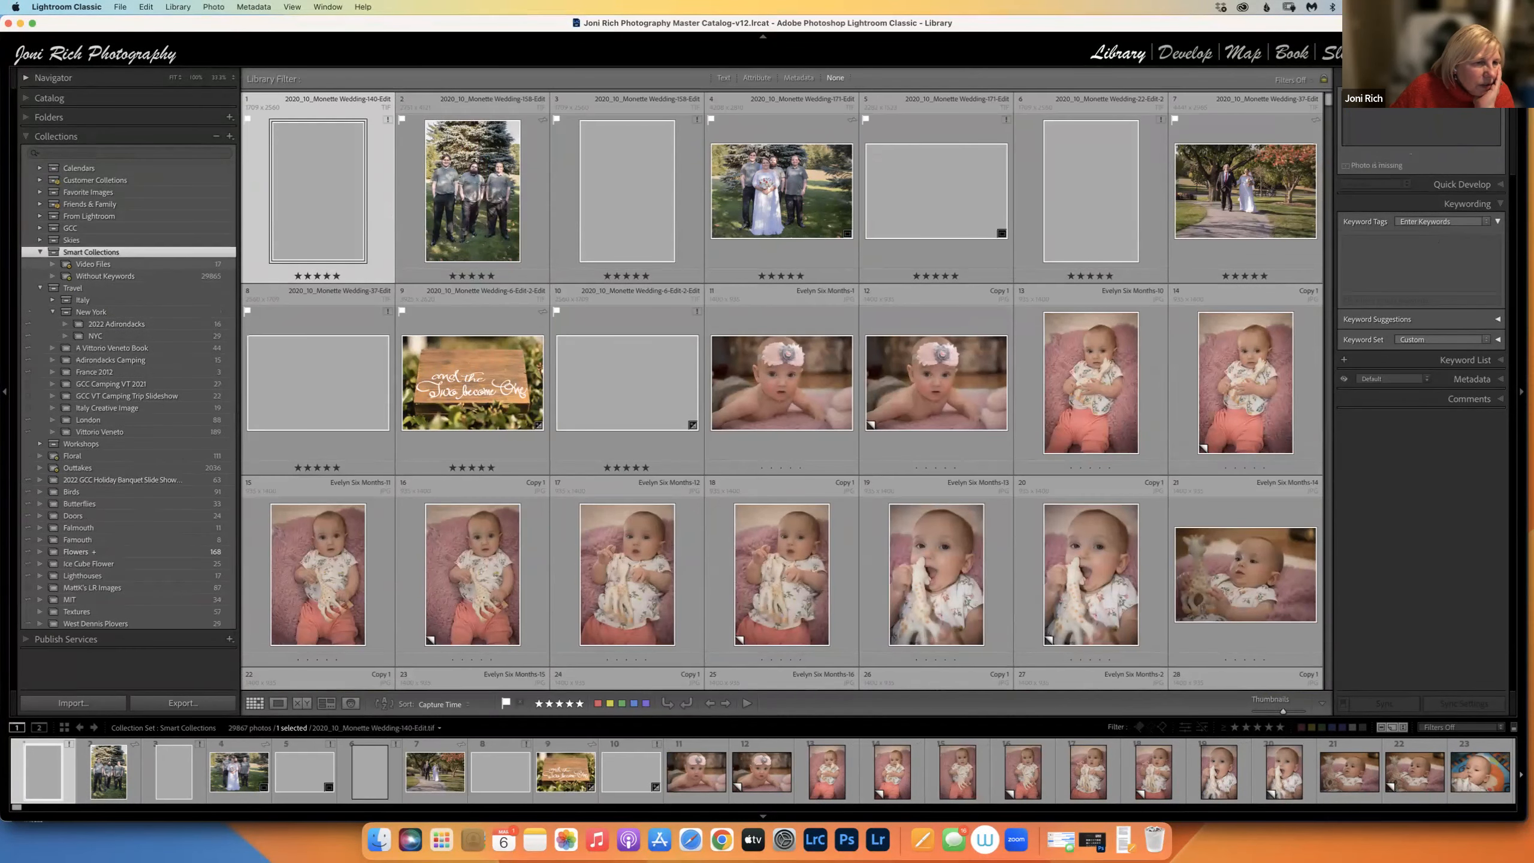
Name a new smart collection 'Butterfly' and keep it outside any collection set.
{"action": "left_click", "coordinate": [72, 239]}
{"action": "left_click", "coordinate": [230, 137]}
{"action": "left_click", "coordinate": [275, 161]}
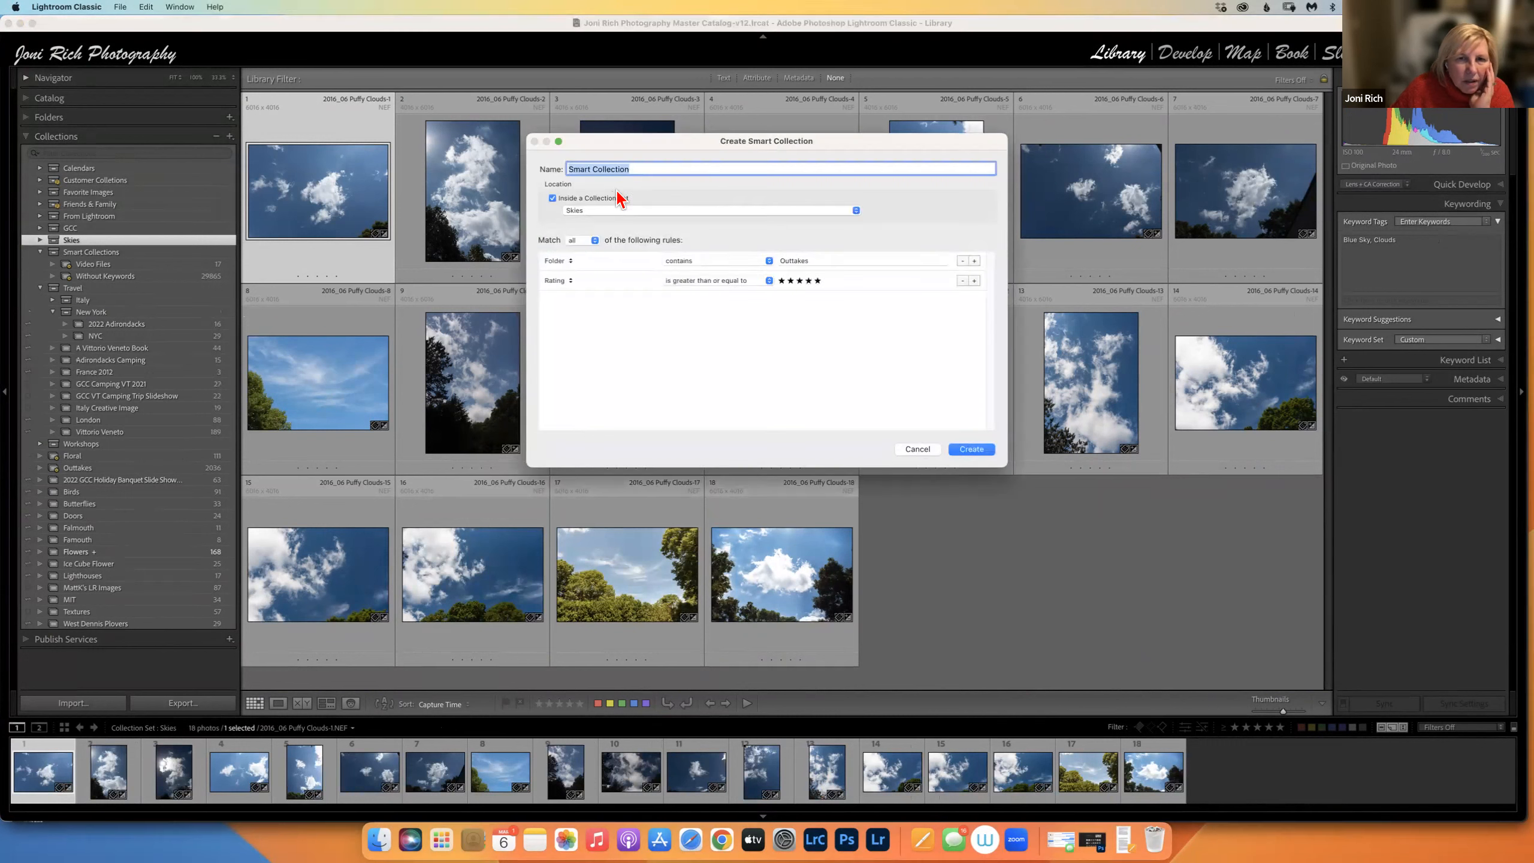
{"action": "type", "text": "Butterfly"}
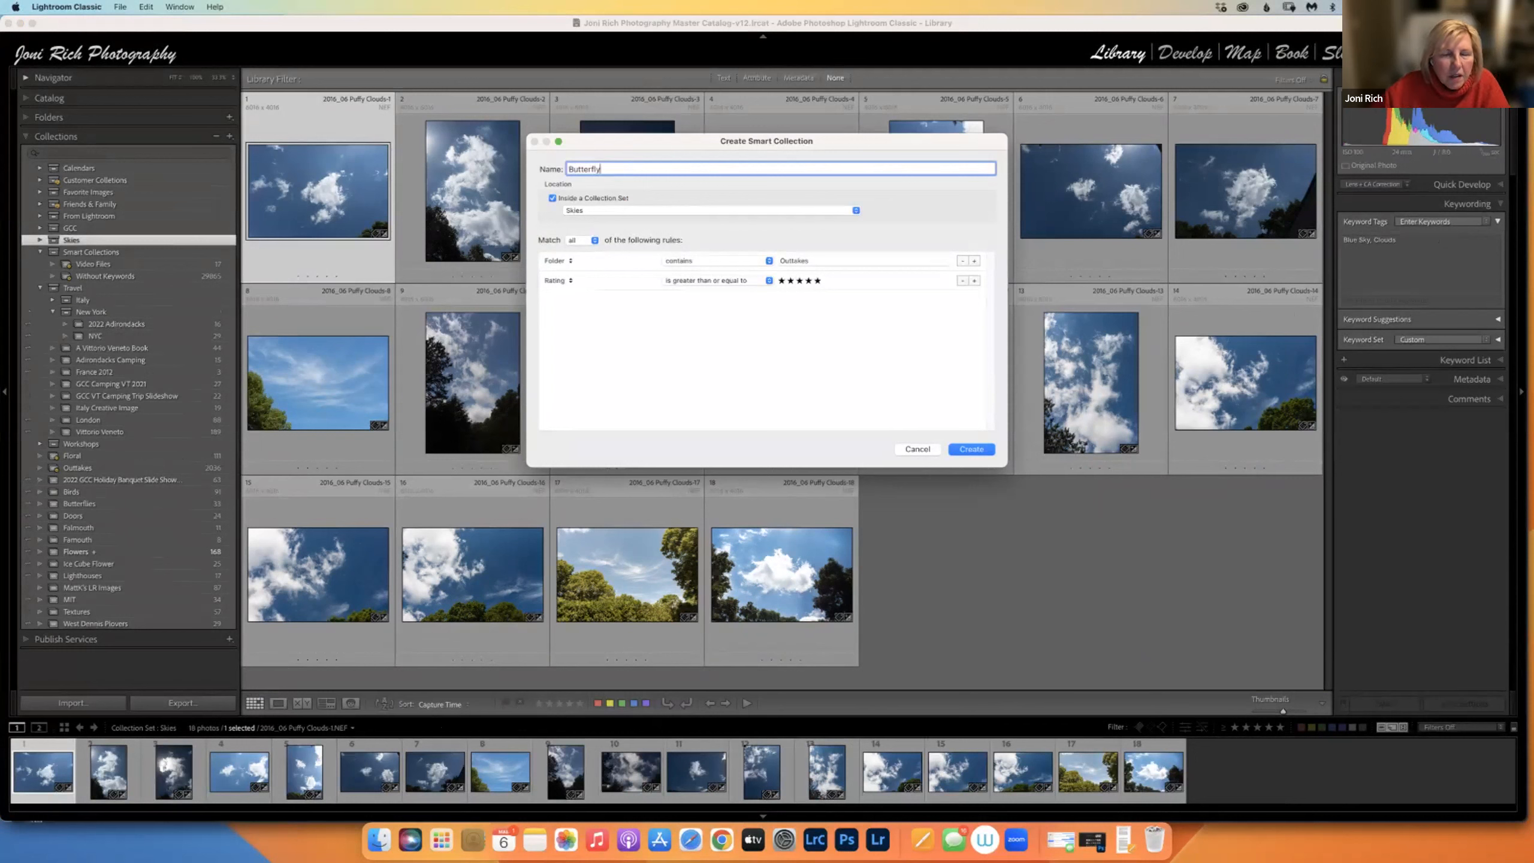
{"action": "left_click", "coordinate": [856, 212]}
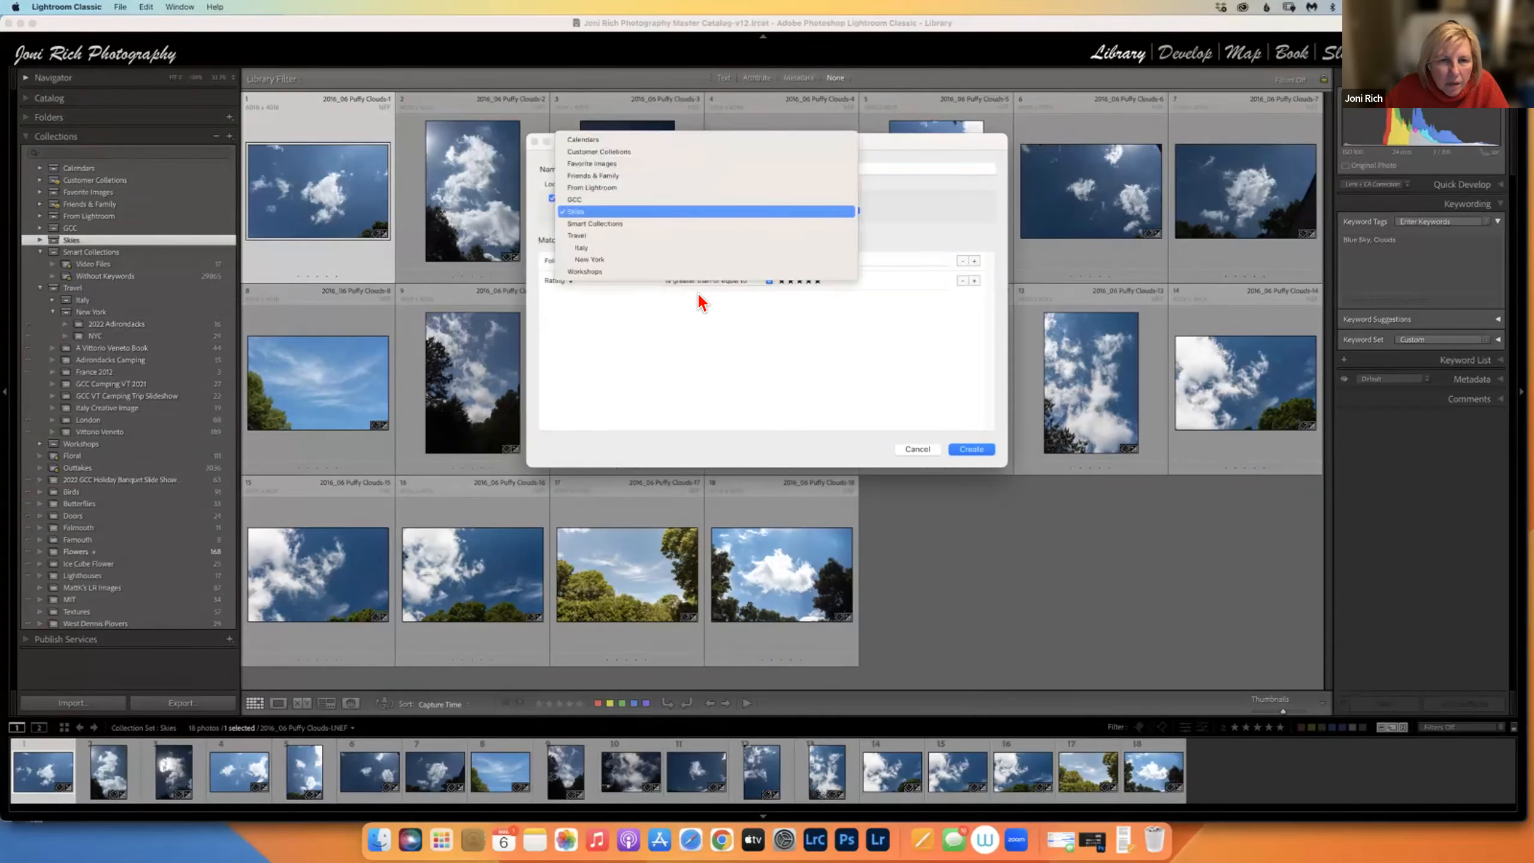
{"action": "left_click", "coordinate": [551, 208]}
{"action": "left_click", "coordinate": [552, 199]}
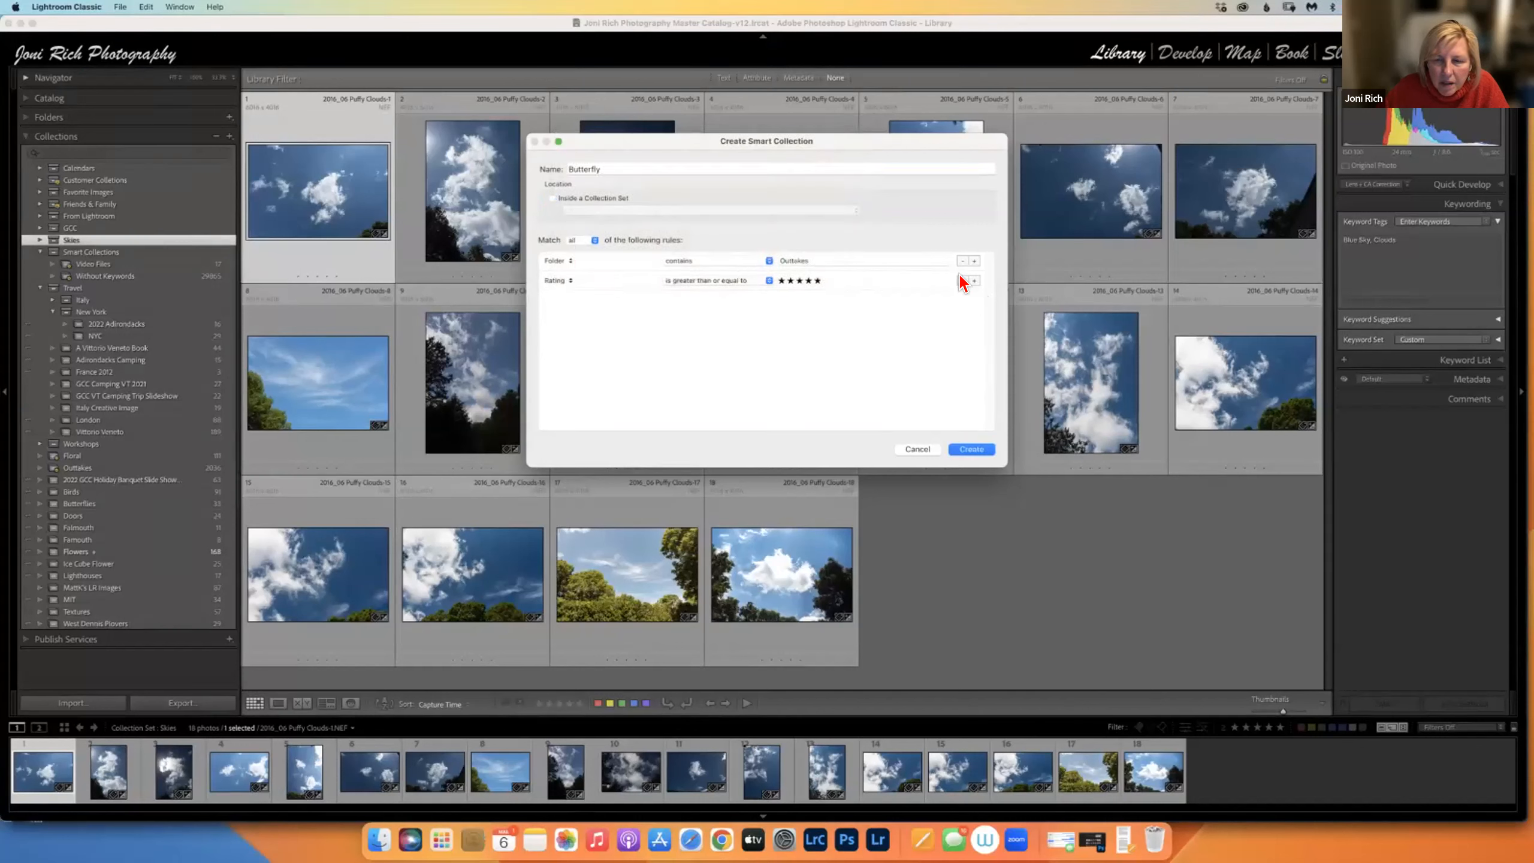
Set the rule to Keywords contains 'Butterfly' and create the smart collection.
{"action": "left_click", "coordinate": [839, 261]}
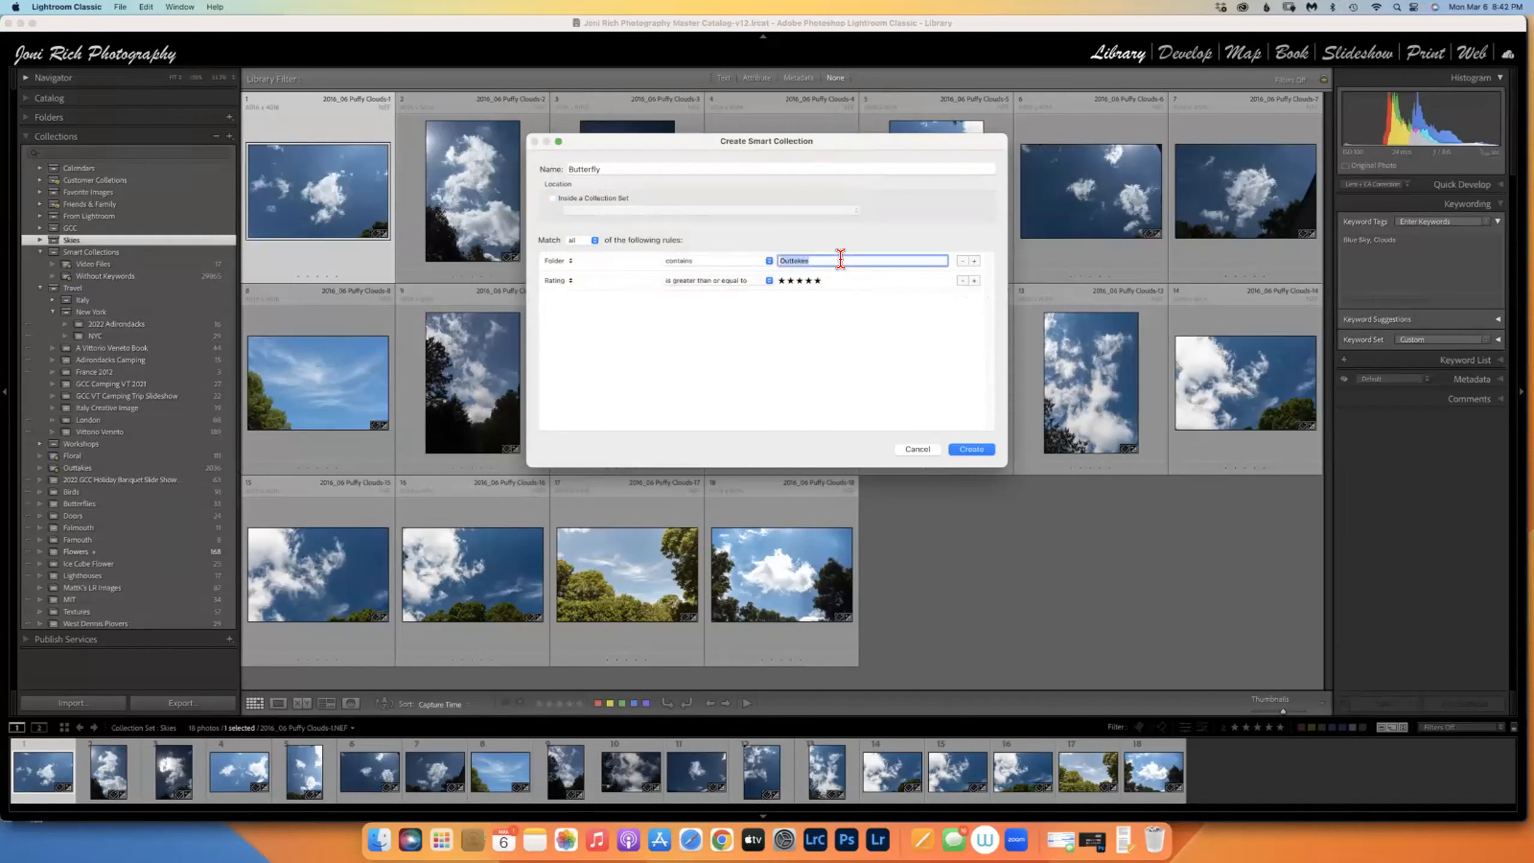
{"action": "left_click", "coordinate": [571, 258]}
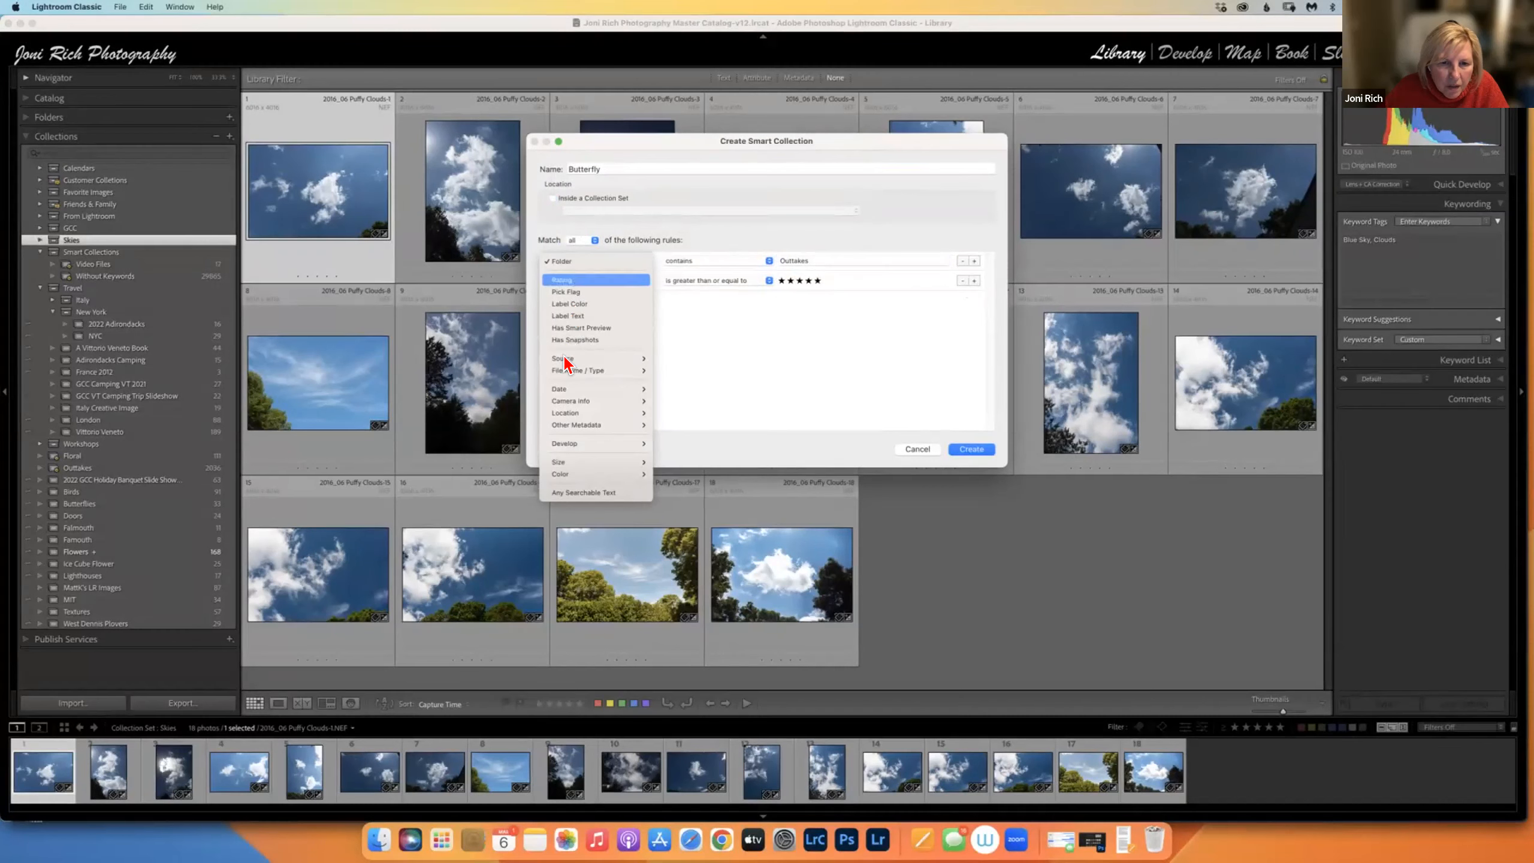
{"action": "mouse_move", "coordinate": [566, 358]}
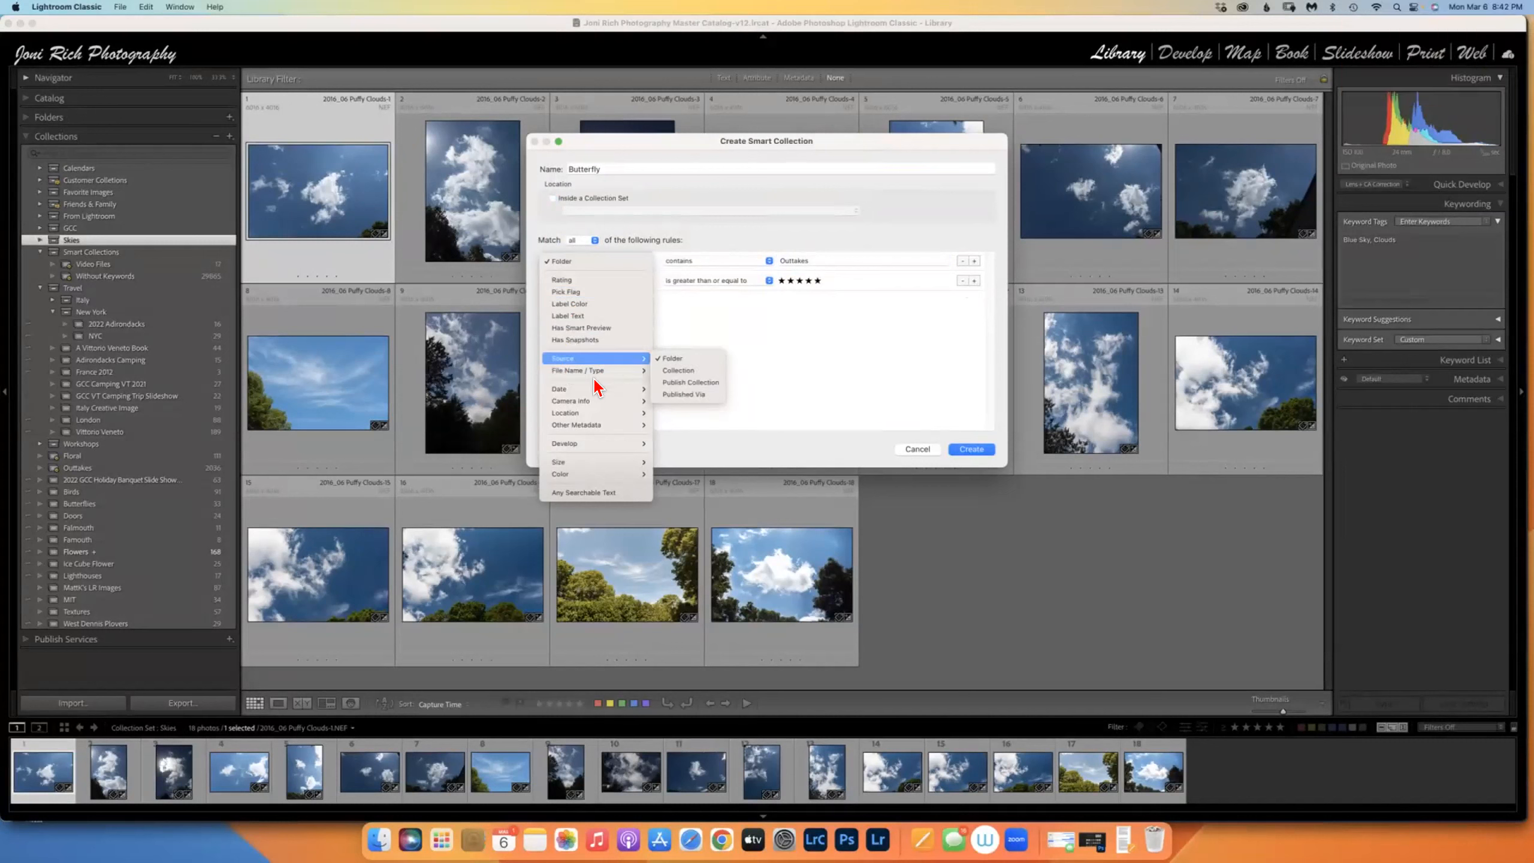
{"action": "mouse_move", "coordinate": [647, 425]}
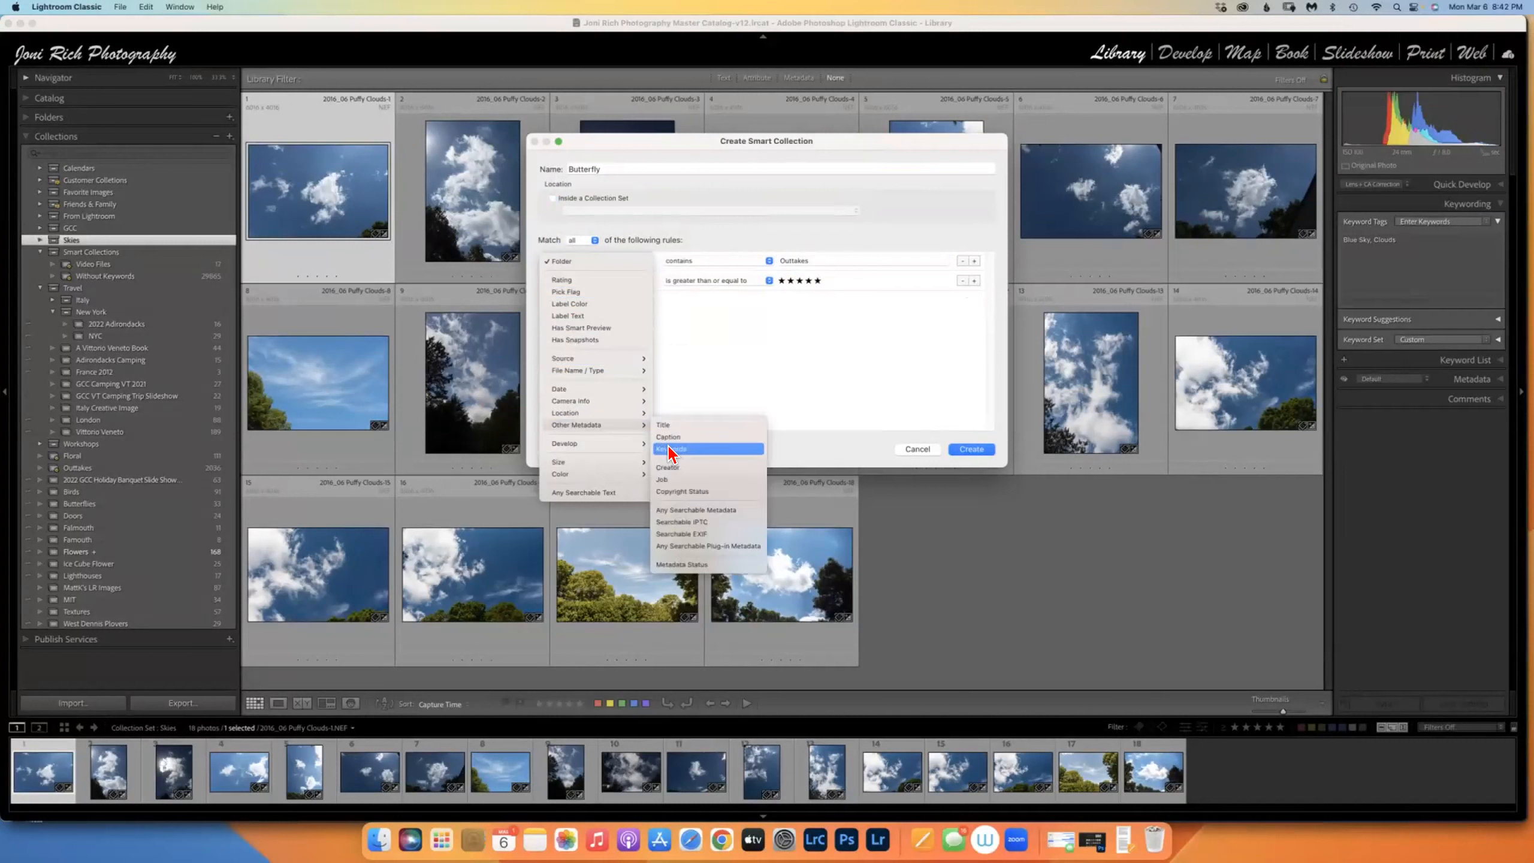
{"action": "left_click", "coordinate": [682, 448]}
{"action": "left_click", "coordinate": [834, 259]}
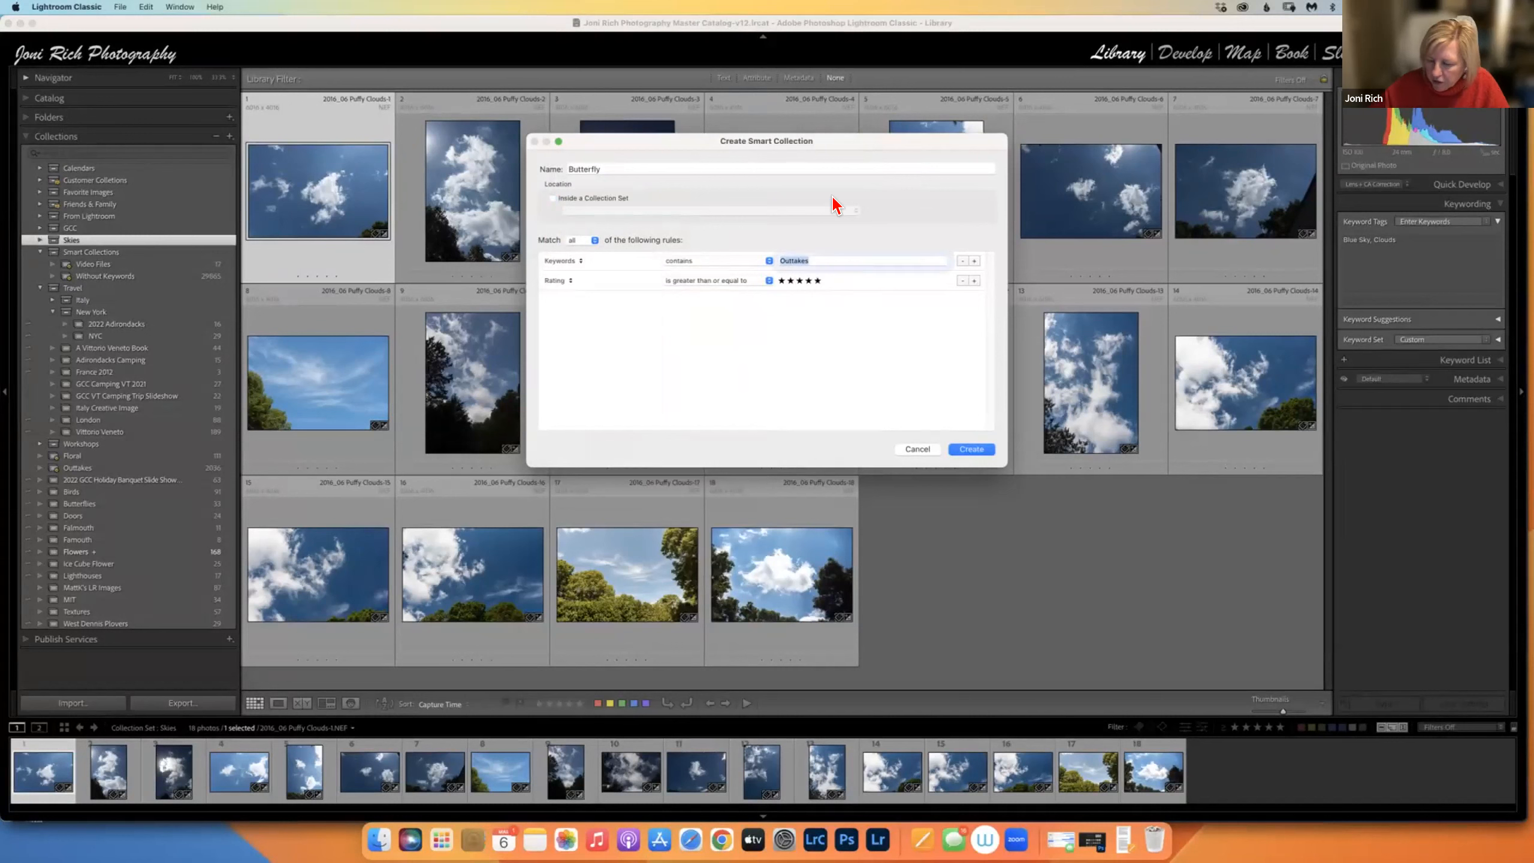
{"action": "type", "text": "Butterfly"}
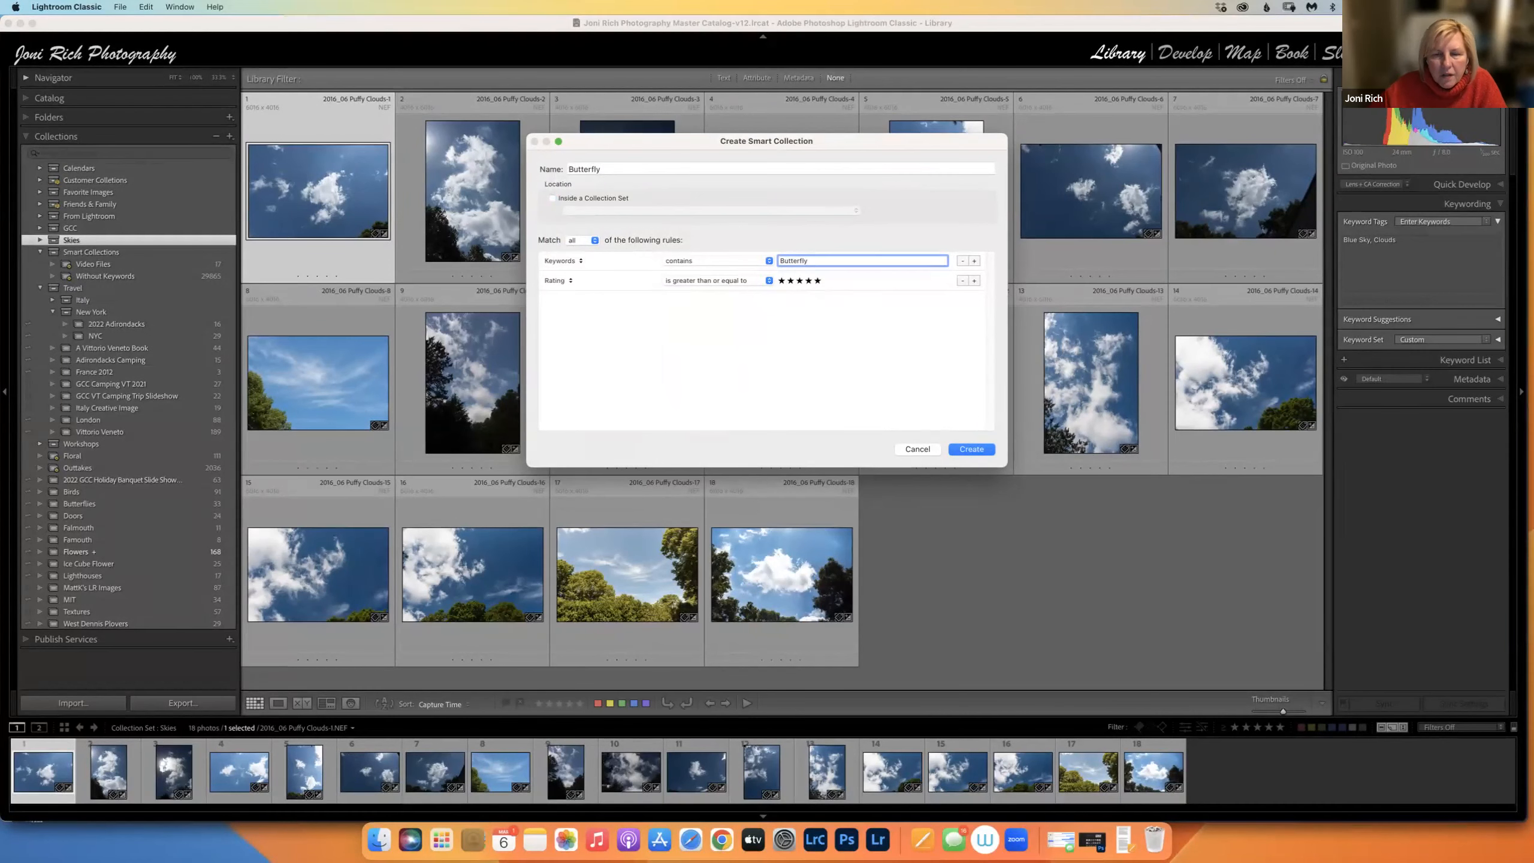
{"action": "left_click", "coordinate": [972, 449]}
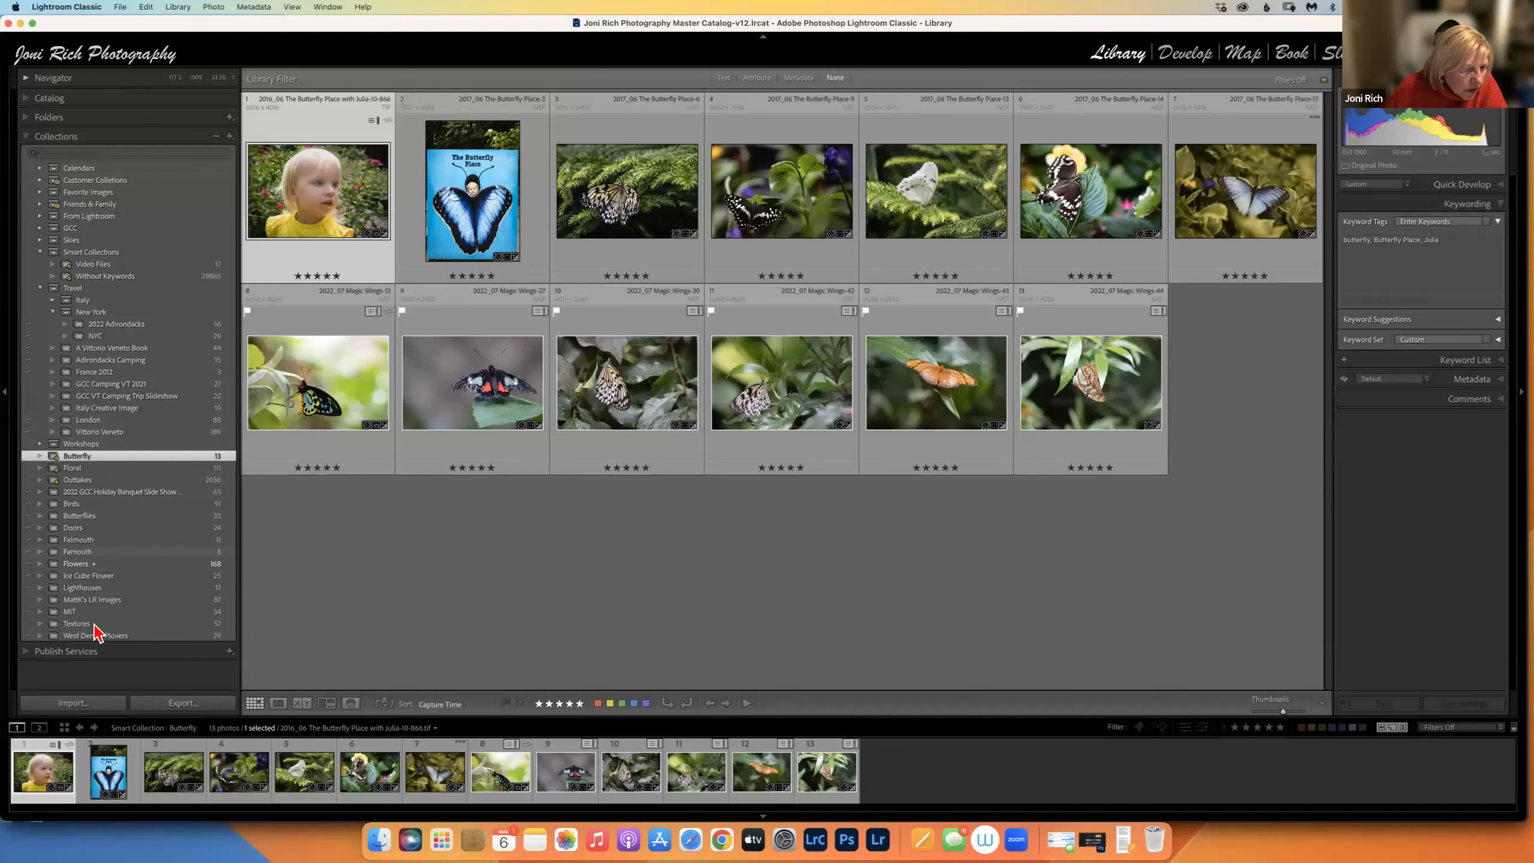
Step through the Butterflies collection photos, checking each one's keywords.
{"action": "left_click", "coordinate": [92, 518]}
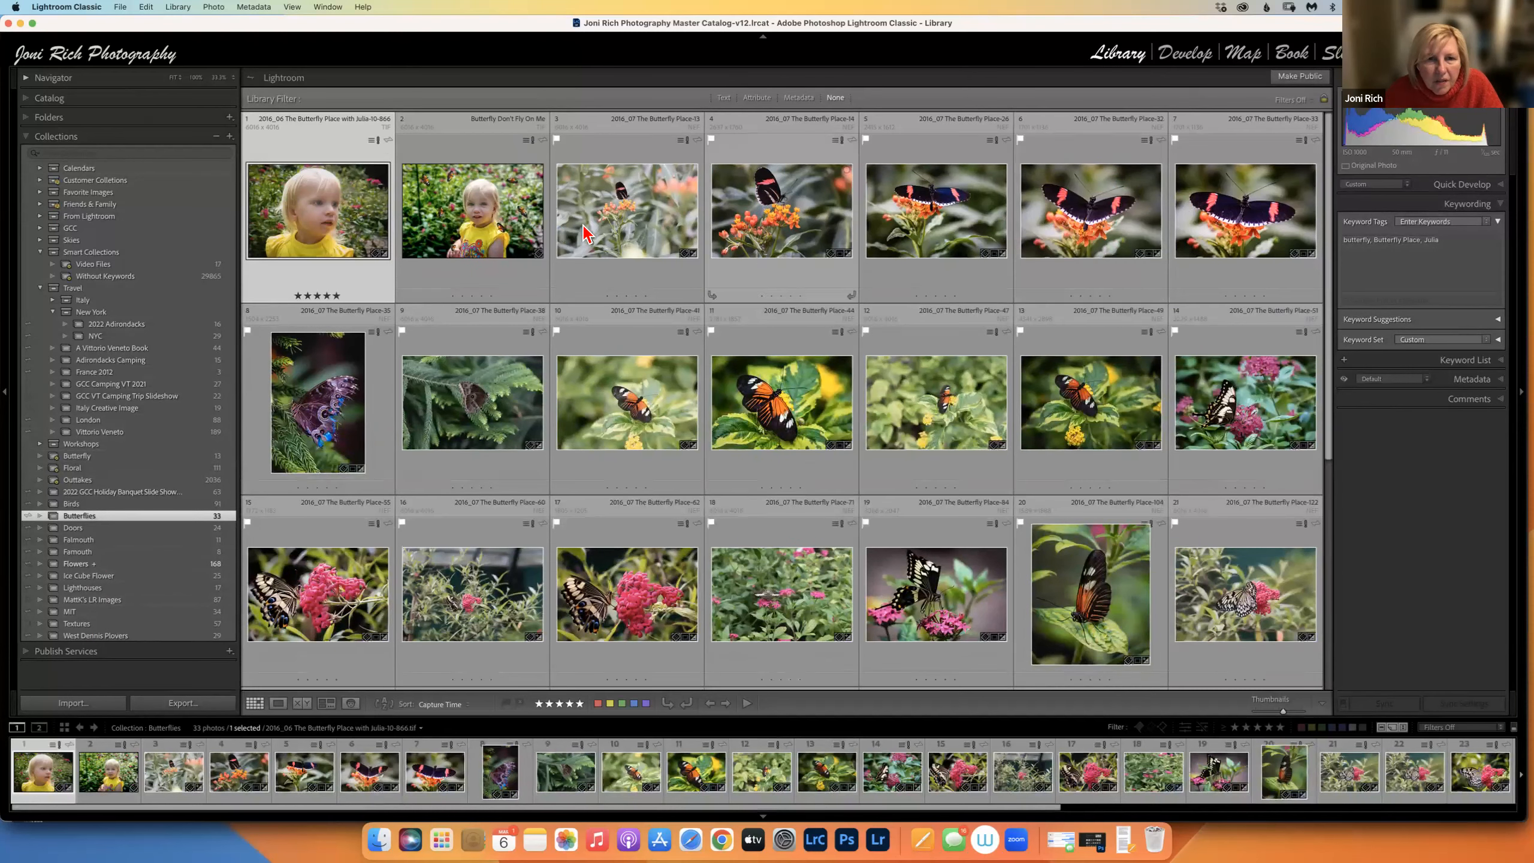
{"action": "key", "text": "Right"}
{"action": "left_click", "coordinate": [688, 218]}
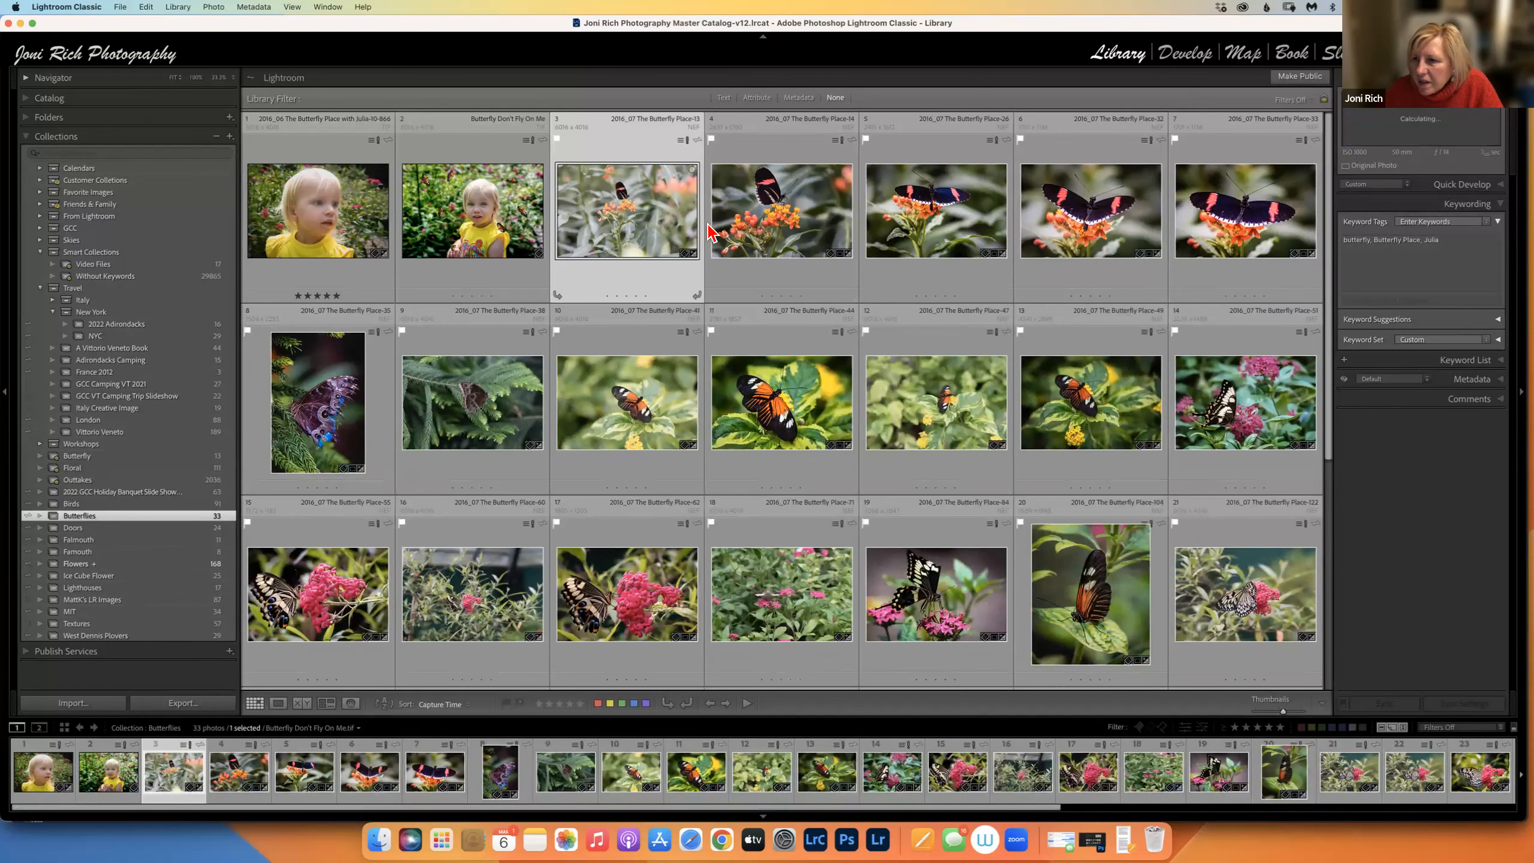
{"action": "left_click", "coordinate": [807, 236]}
{"action": "left_click", "coordinate": [925, 233]}
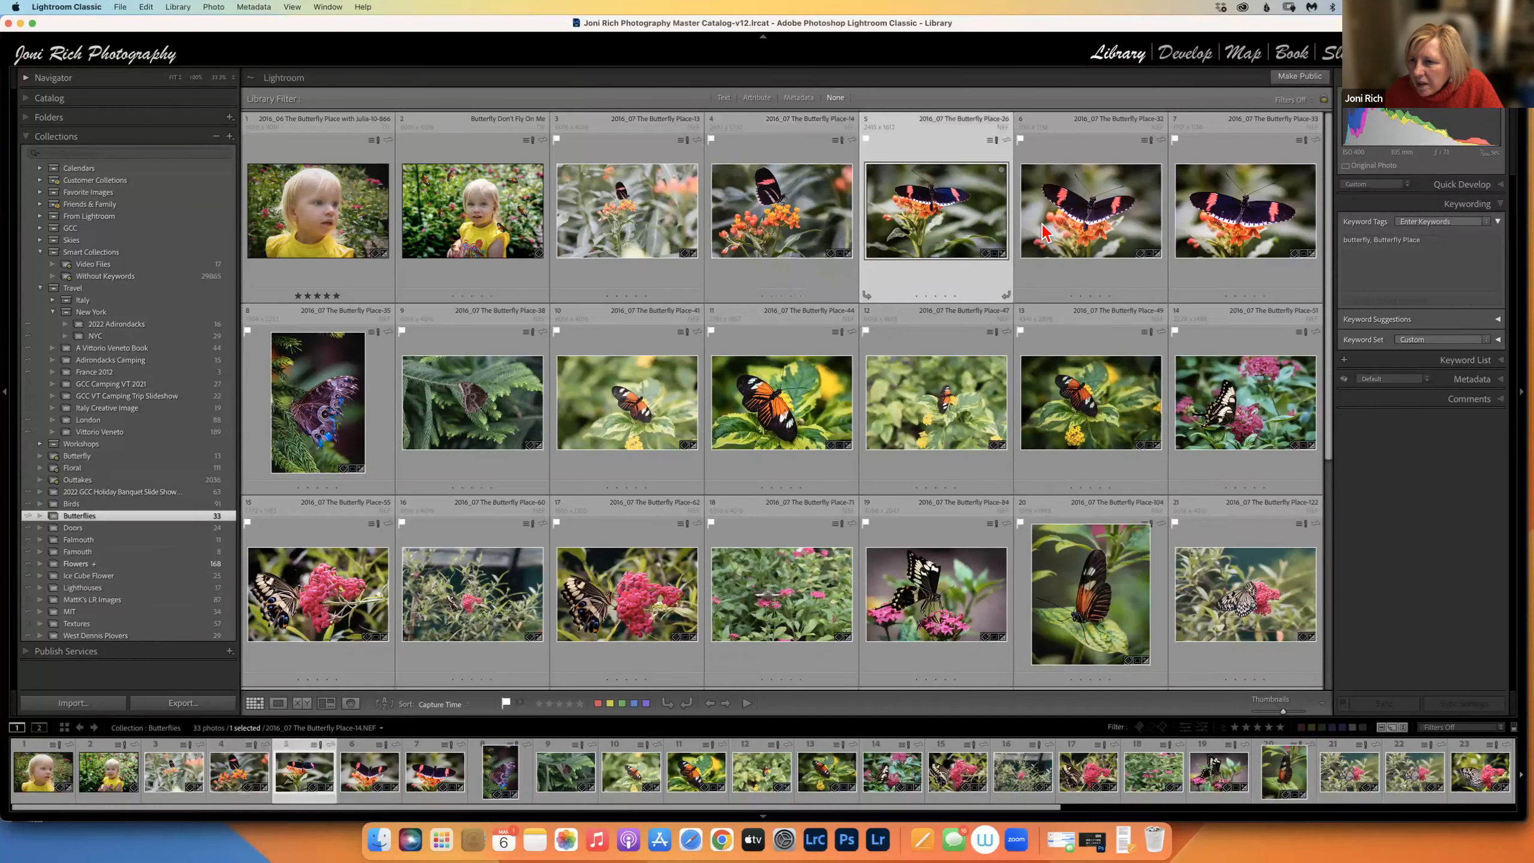
{"action": "left_click", "coordinate": [1130, 266]}
{"action": "left_click", "coordinate": [1202, 417]}
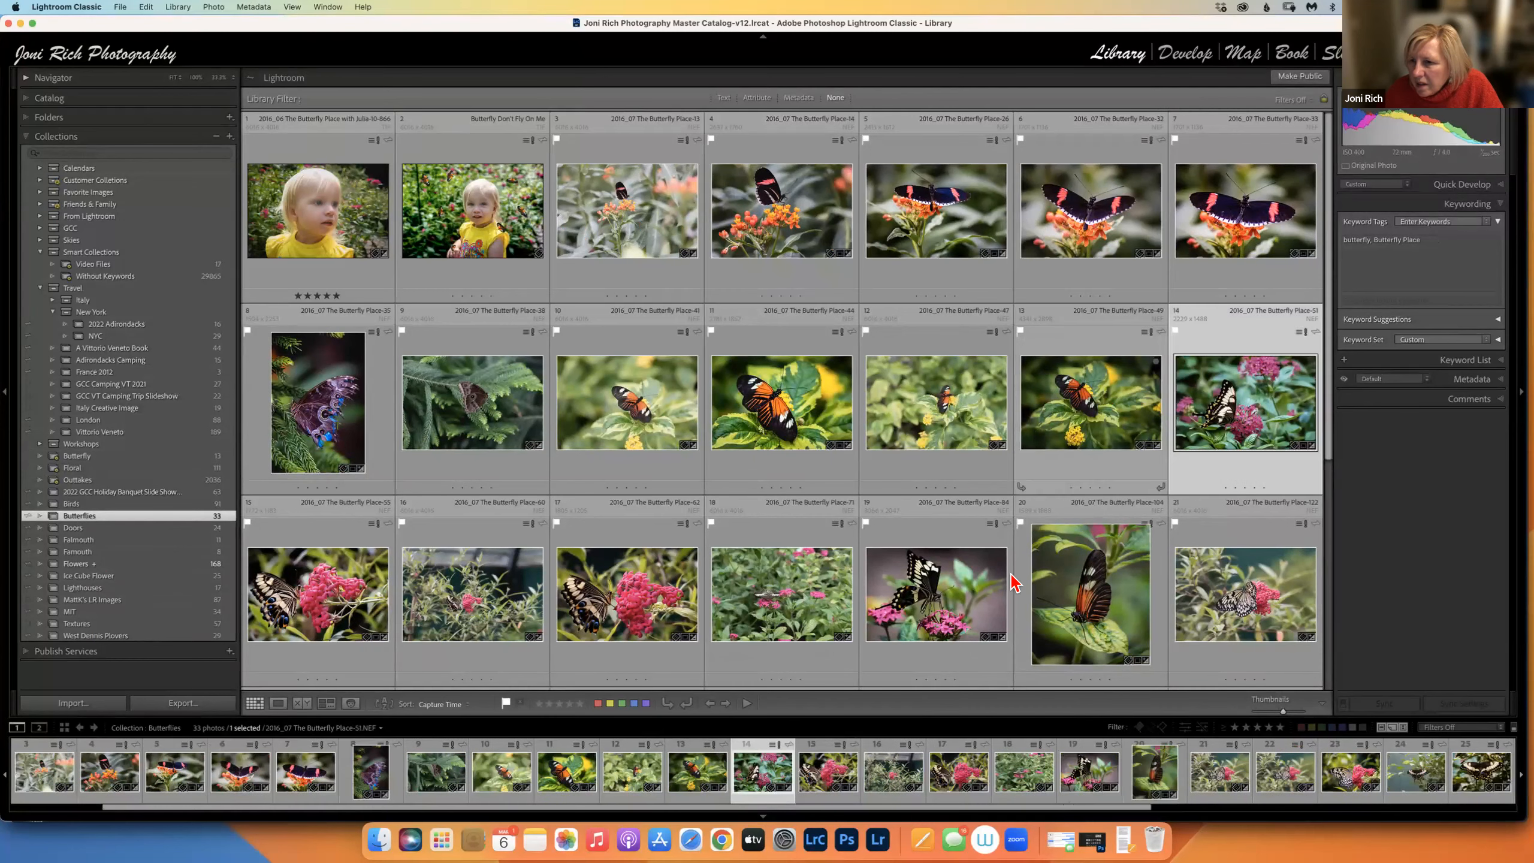
{"action": "left_click", "coordinate": [1124, 435]}
{"action": "left_click", "coordinate": [999, 596]}
{"action": "left_click", "coordinate": [1079, 607]}
{"action": "left_click", "coordinate": [791, 610]}
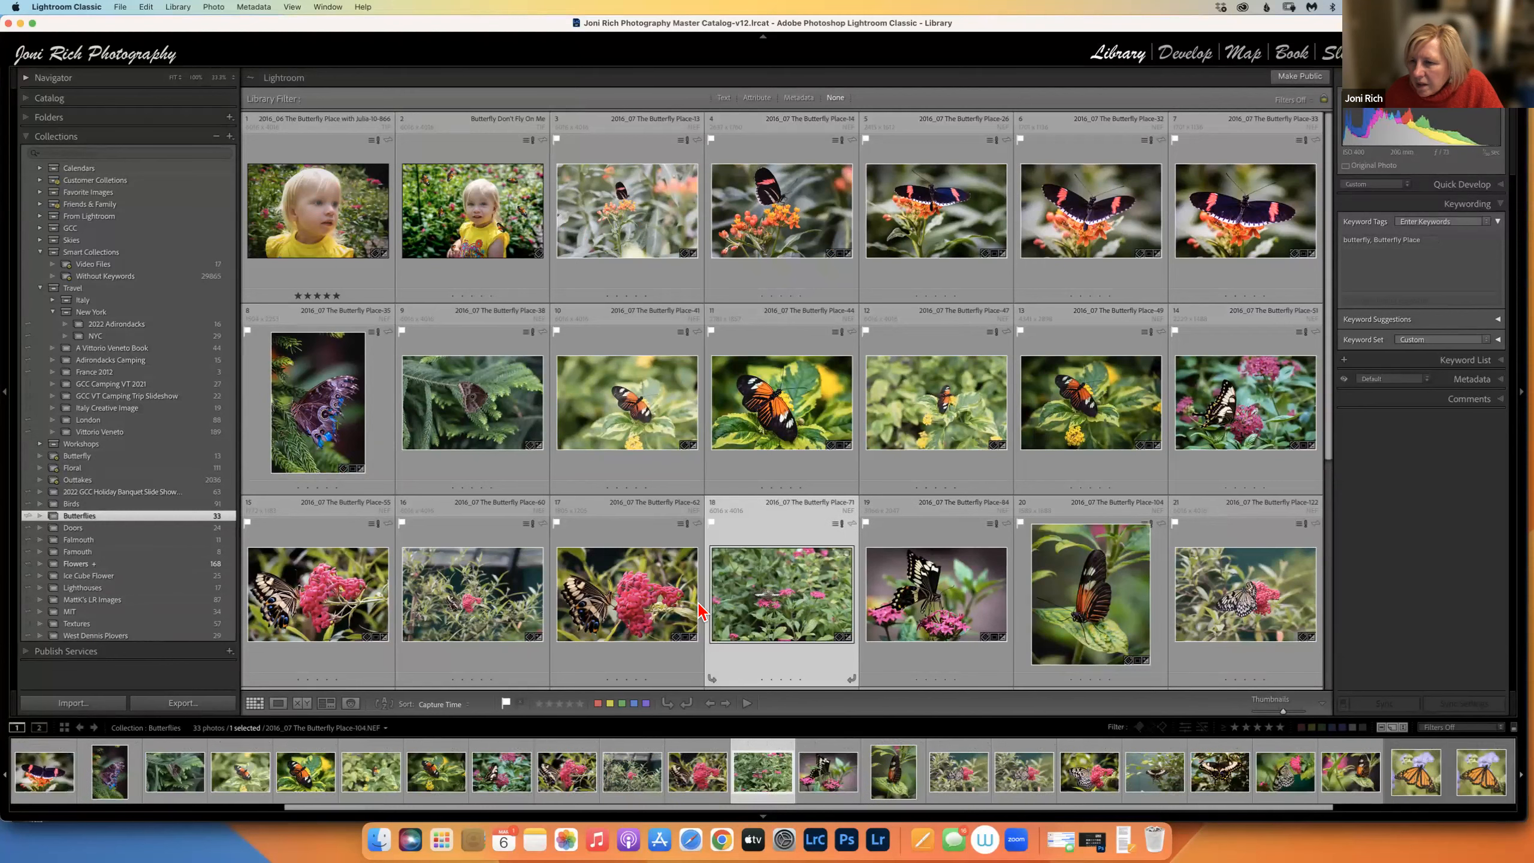
{"action": "left_click", "coordinate": [643, 537]}
{"action": "left_click", "coordinate": [628, 441]}
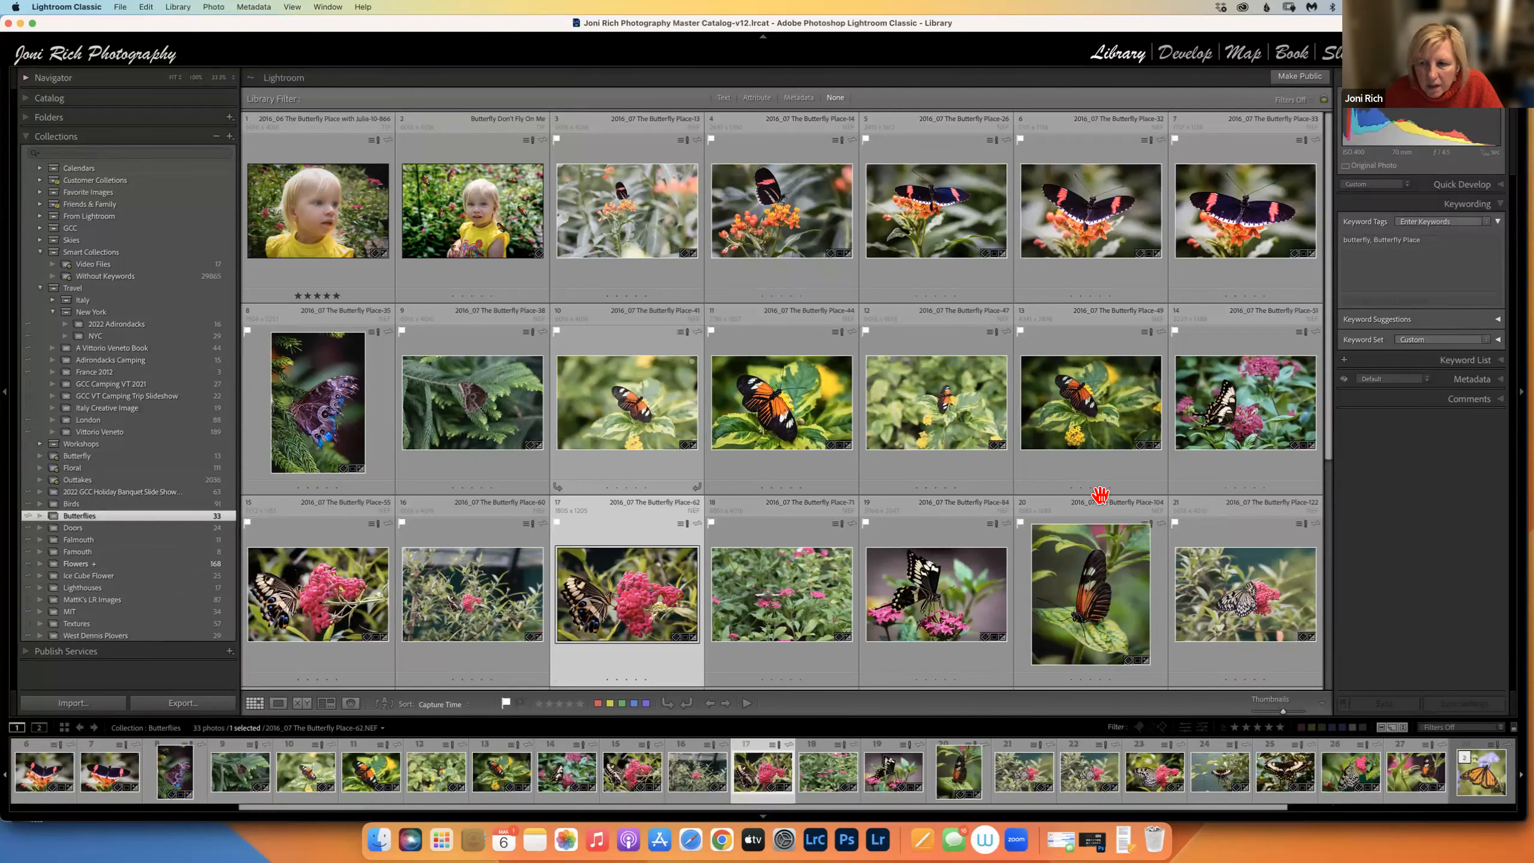
{"action": "scroll", "coordinate": [1319, 625], "scroll_direction": "down", "scroll_amount": 5}
{"action": "left_click", "coordinate": [936, 595]}
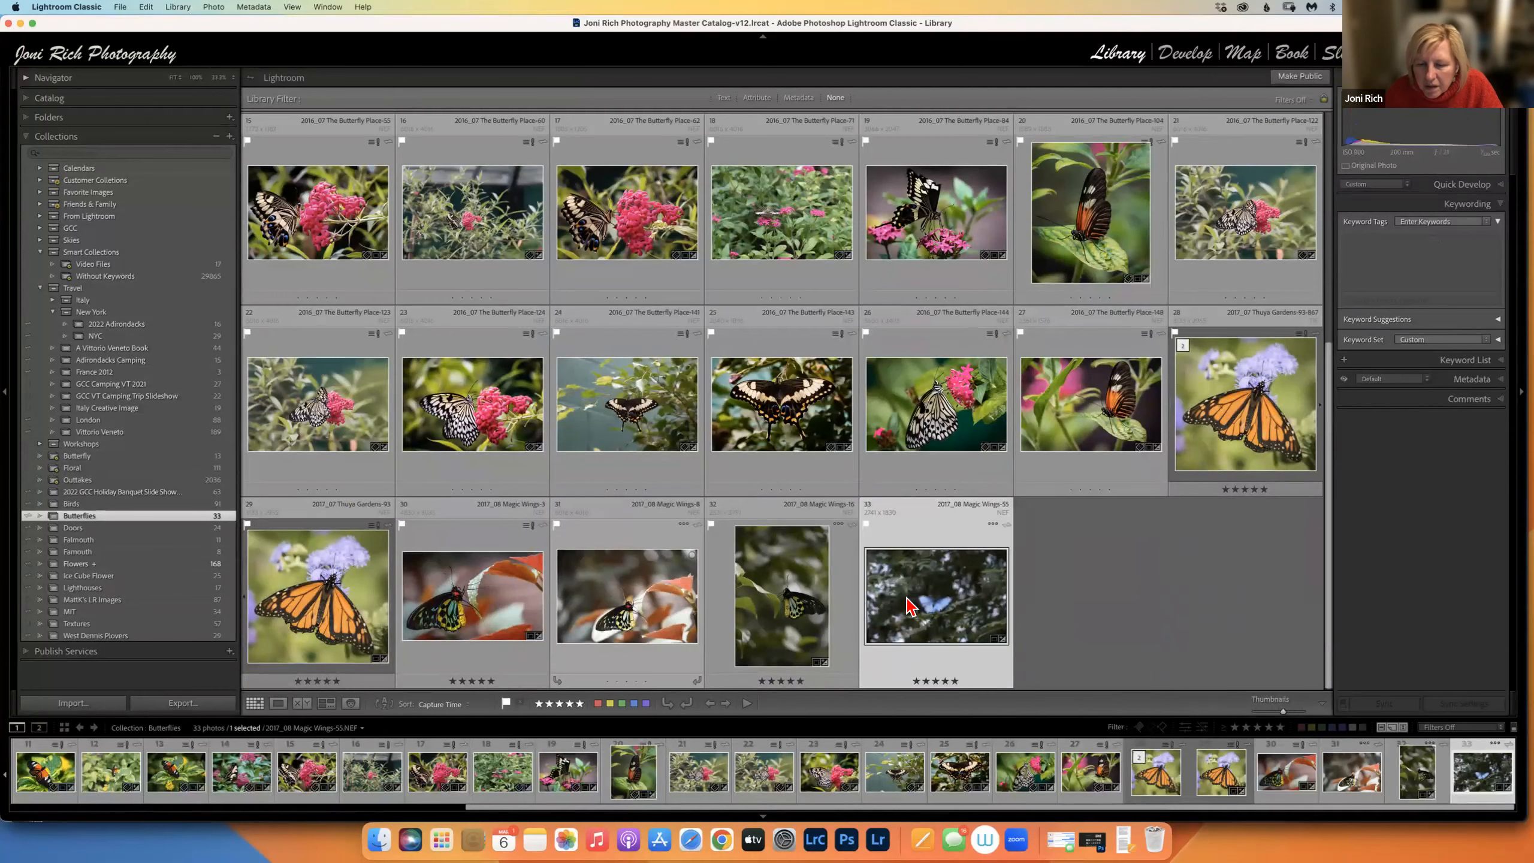
Tag the unkeyworded photo 32 with 'butterfly' and reopen the Butterfly smart collection.
{"action": "left_click", "coordinate": [766, 602]}
{"action": "left_click", "coordinate": [1347, 273]}
{"action": "type", "text": "butterfly"}
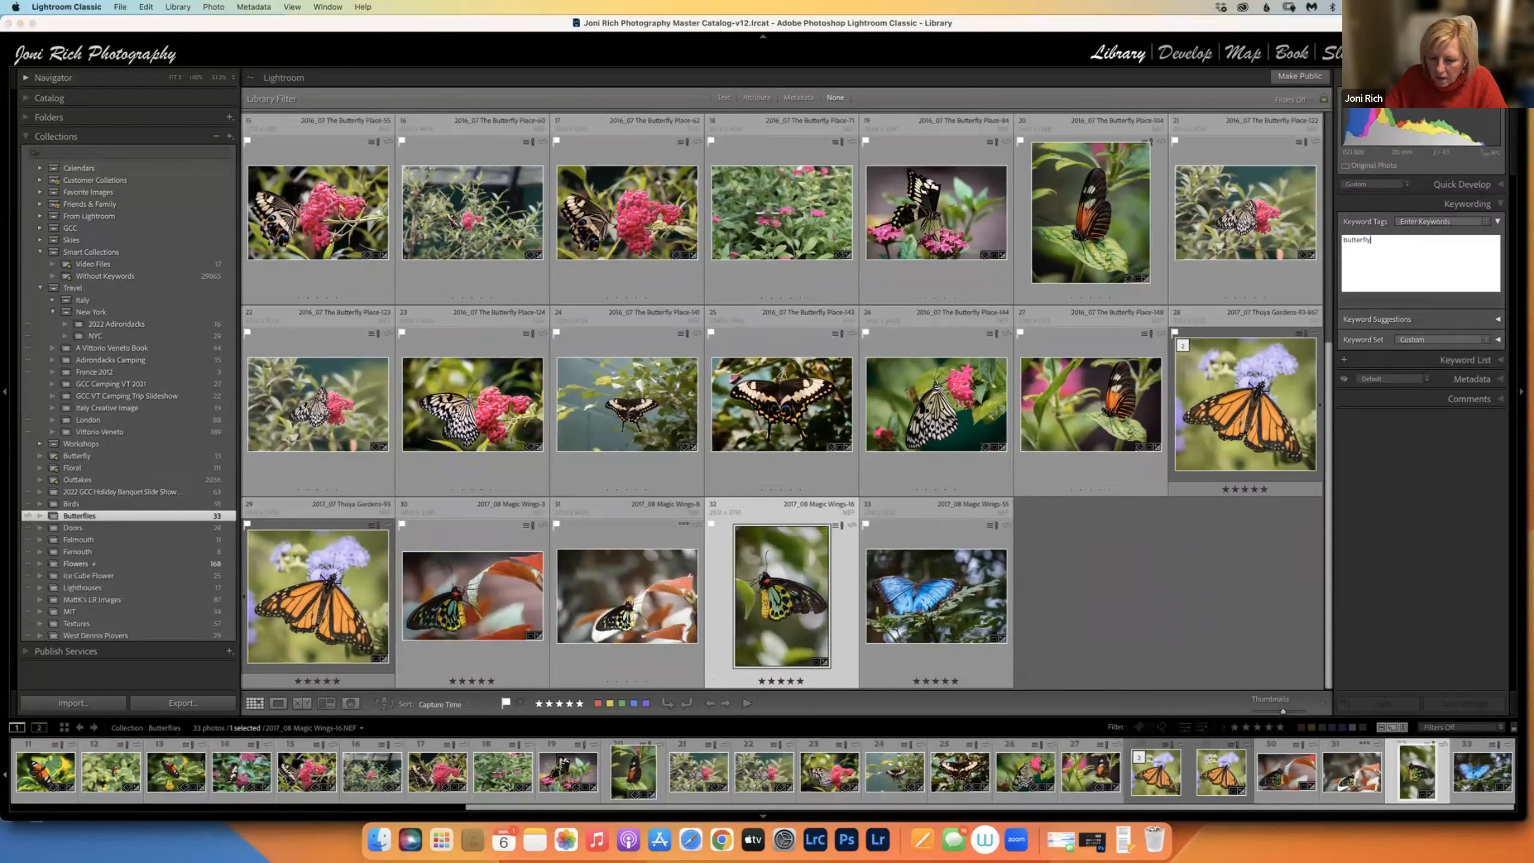
{"action": "key", "text": "Return"}
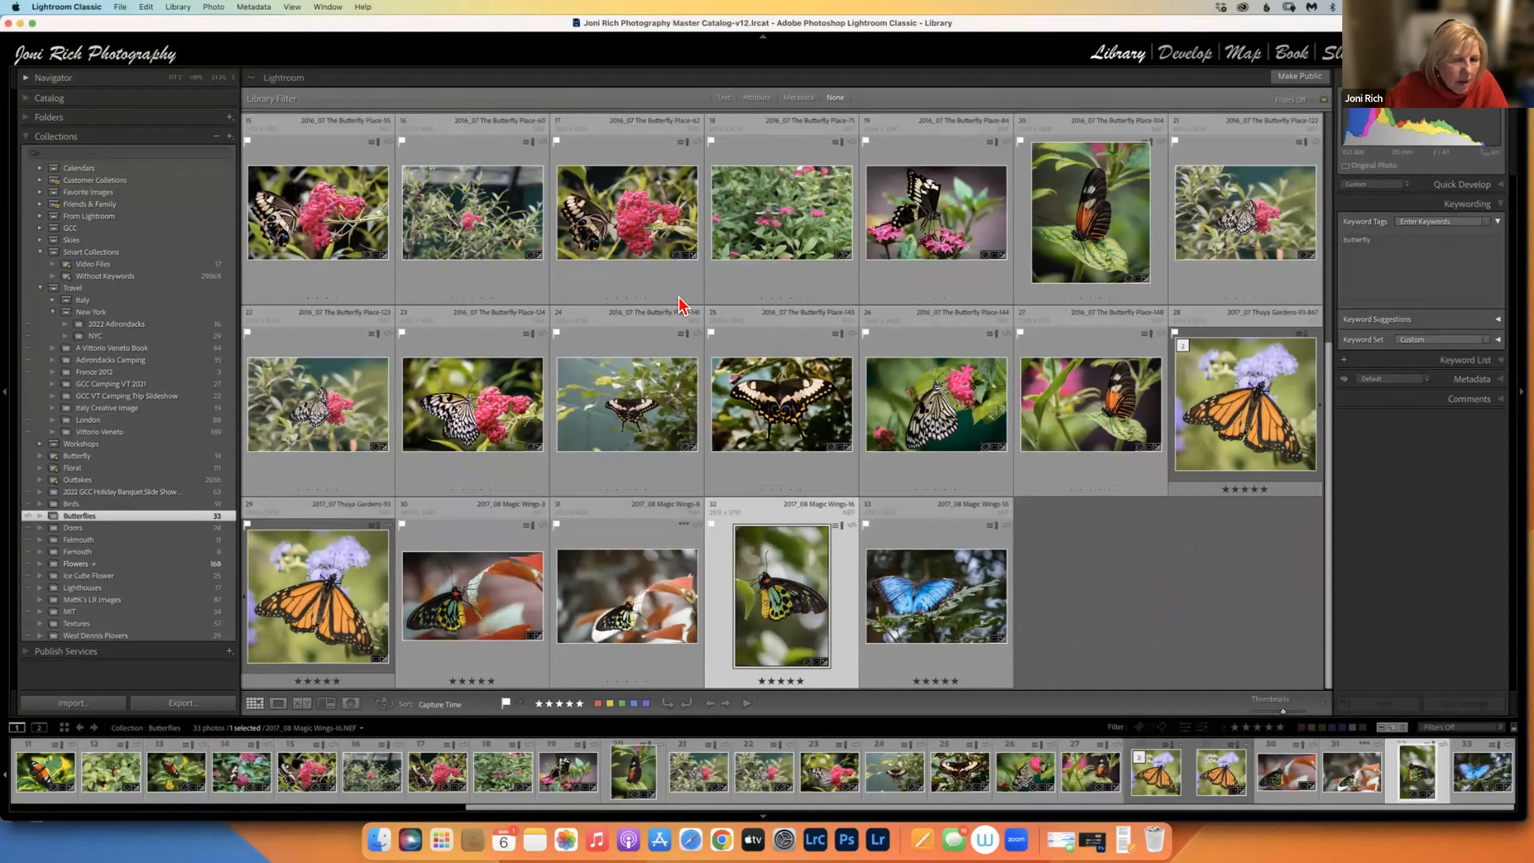
{"action": "scroll", "coordinate": [779, 411], "scroll_direction": "up", "scroll_amount": 2}
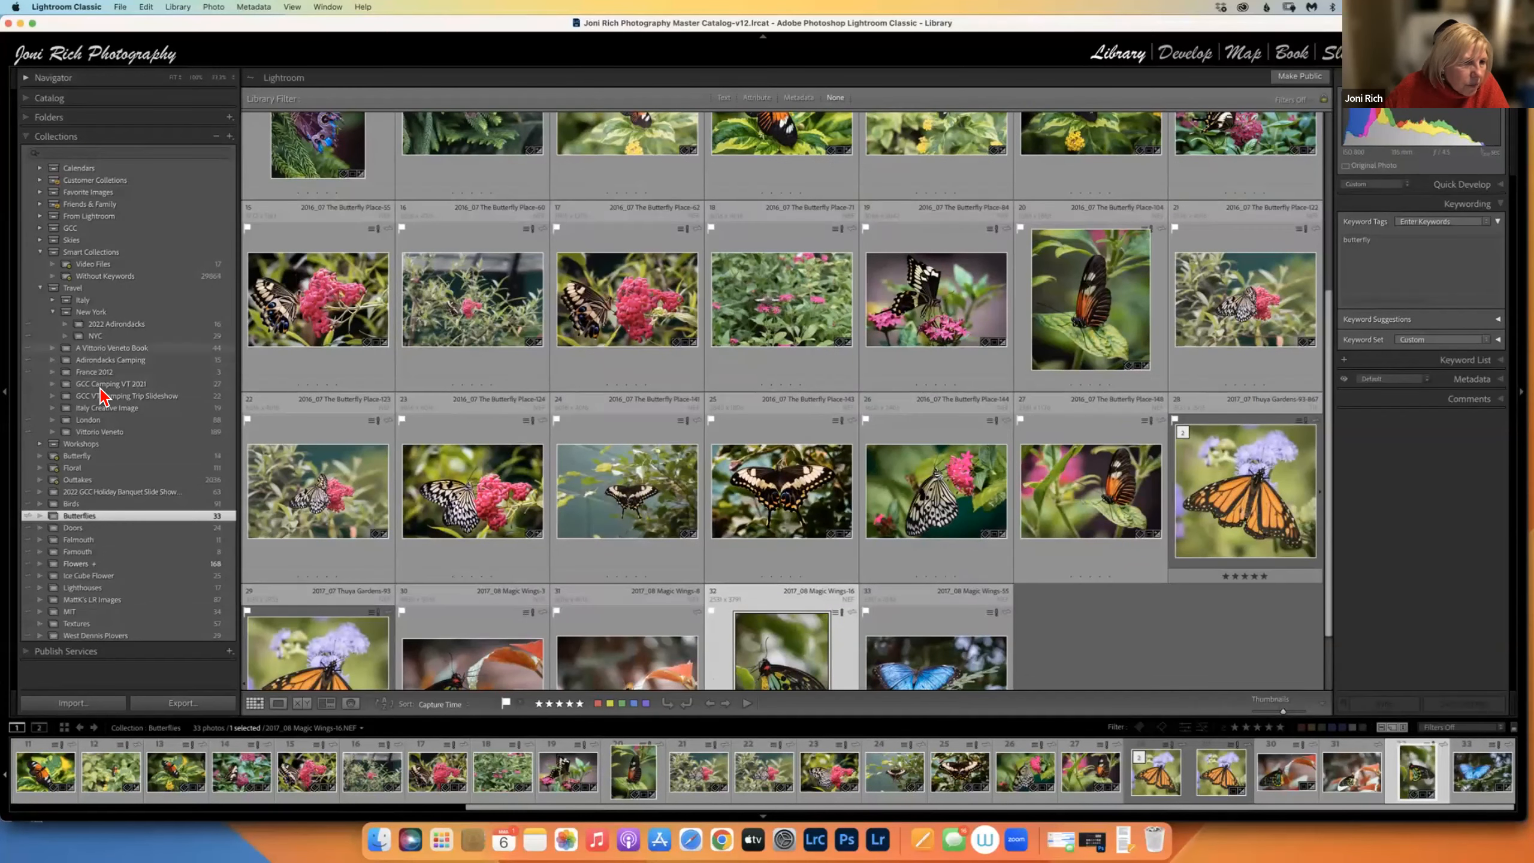
{"action": "left_click", "coordinate": [81, 457]}
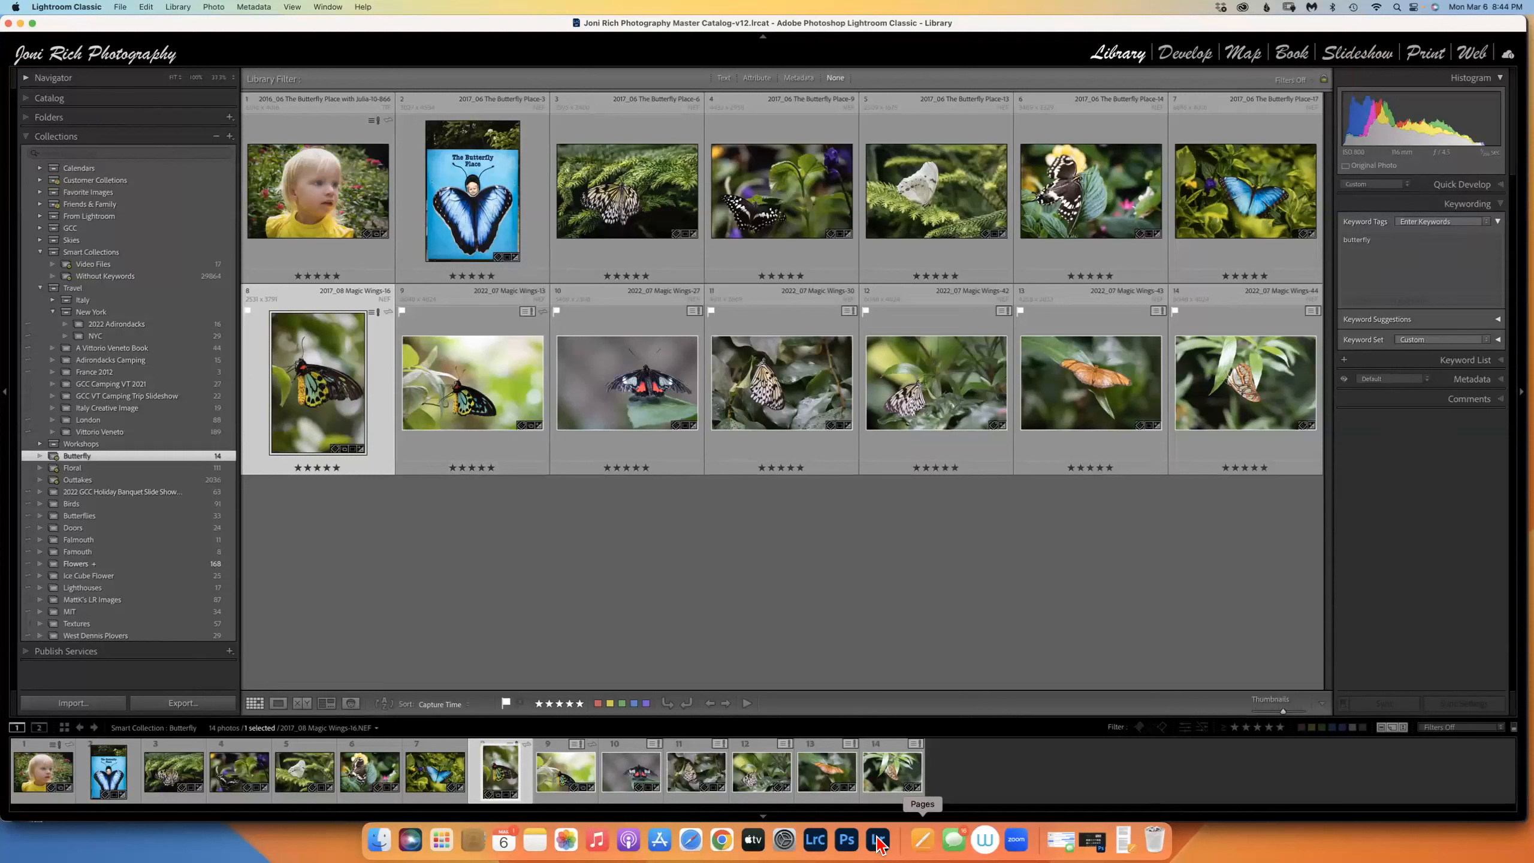
Stop syncing the 2022 GCC Holiday Banquet Slide Show collection, confirming the prompt.
{"action": "left_click", "coordinate": [26, 497]}
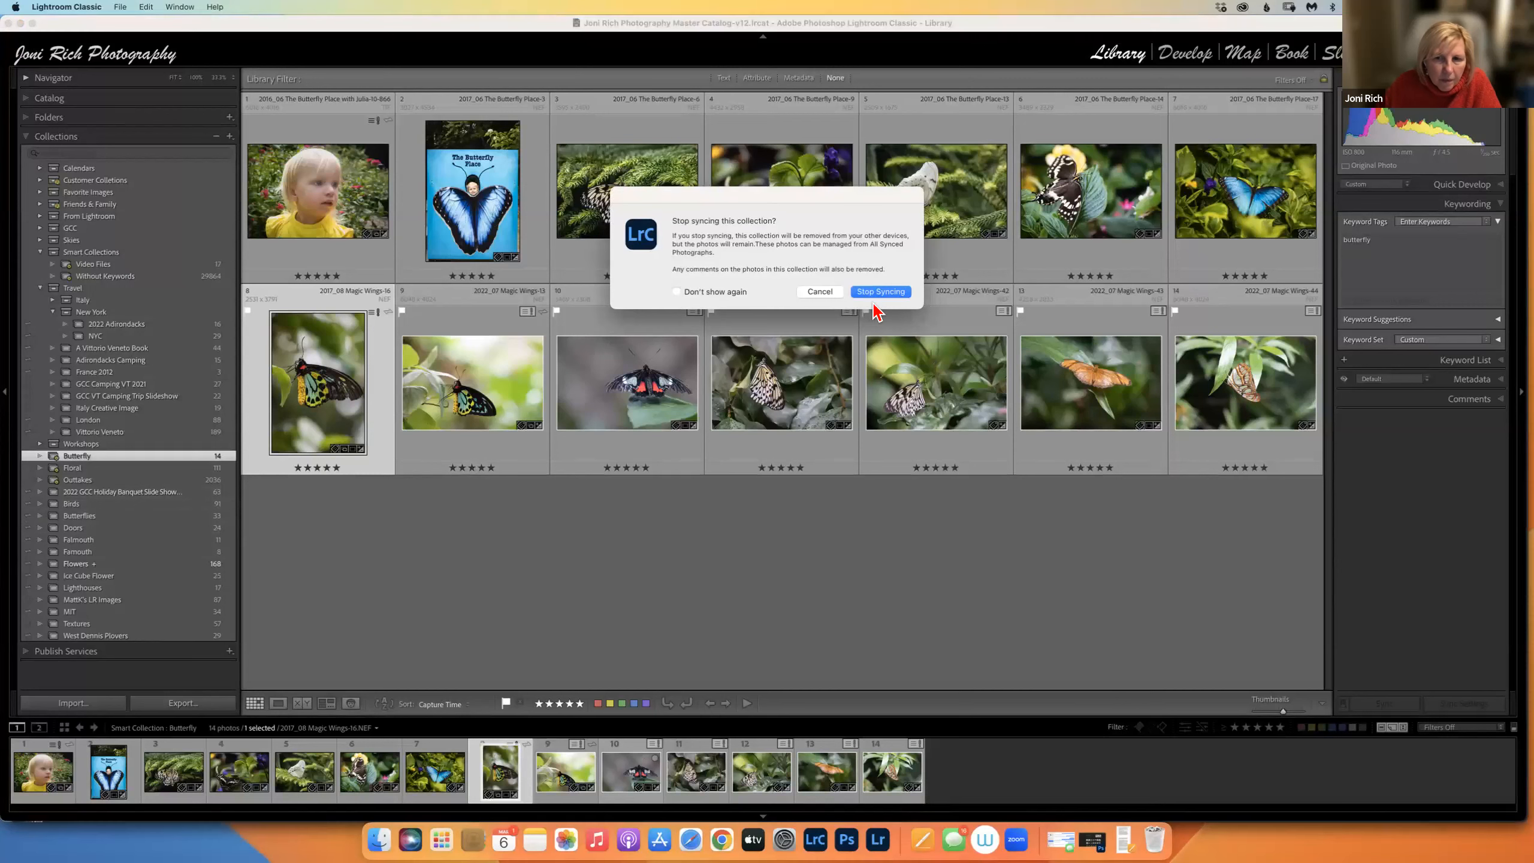
{"action": "key", "text": "Return"}
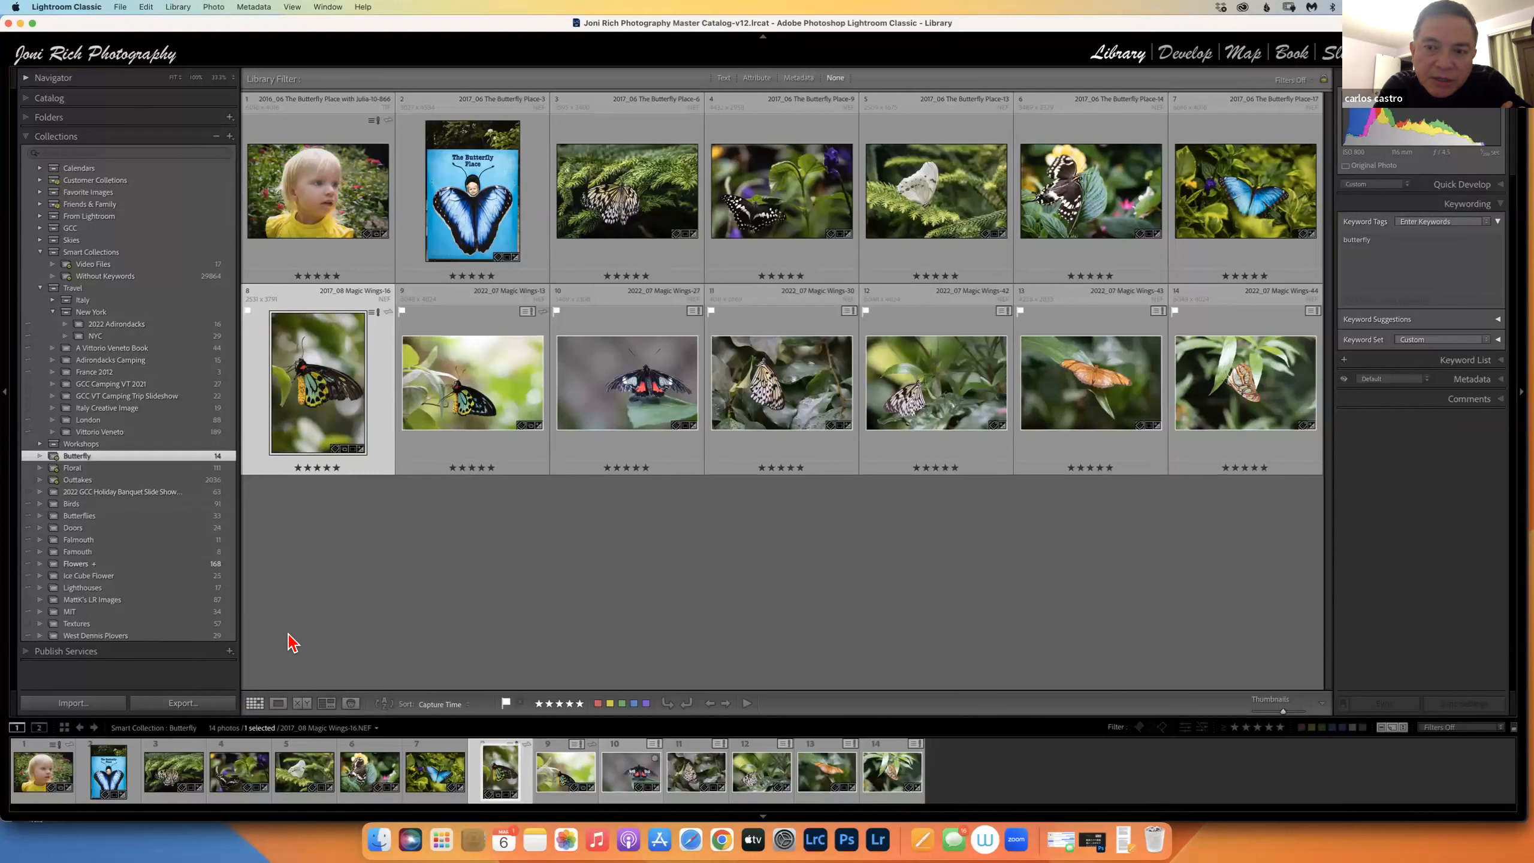
Browse the holiday banquet slide show collection, then show the three Previous Import photos.
{"action": "left_click", "coordinate": [148, 492]}
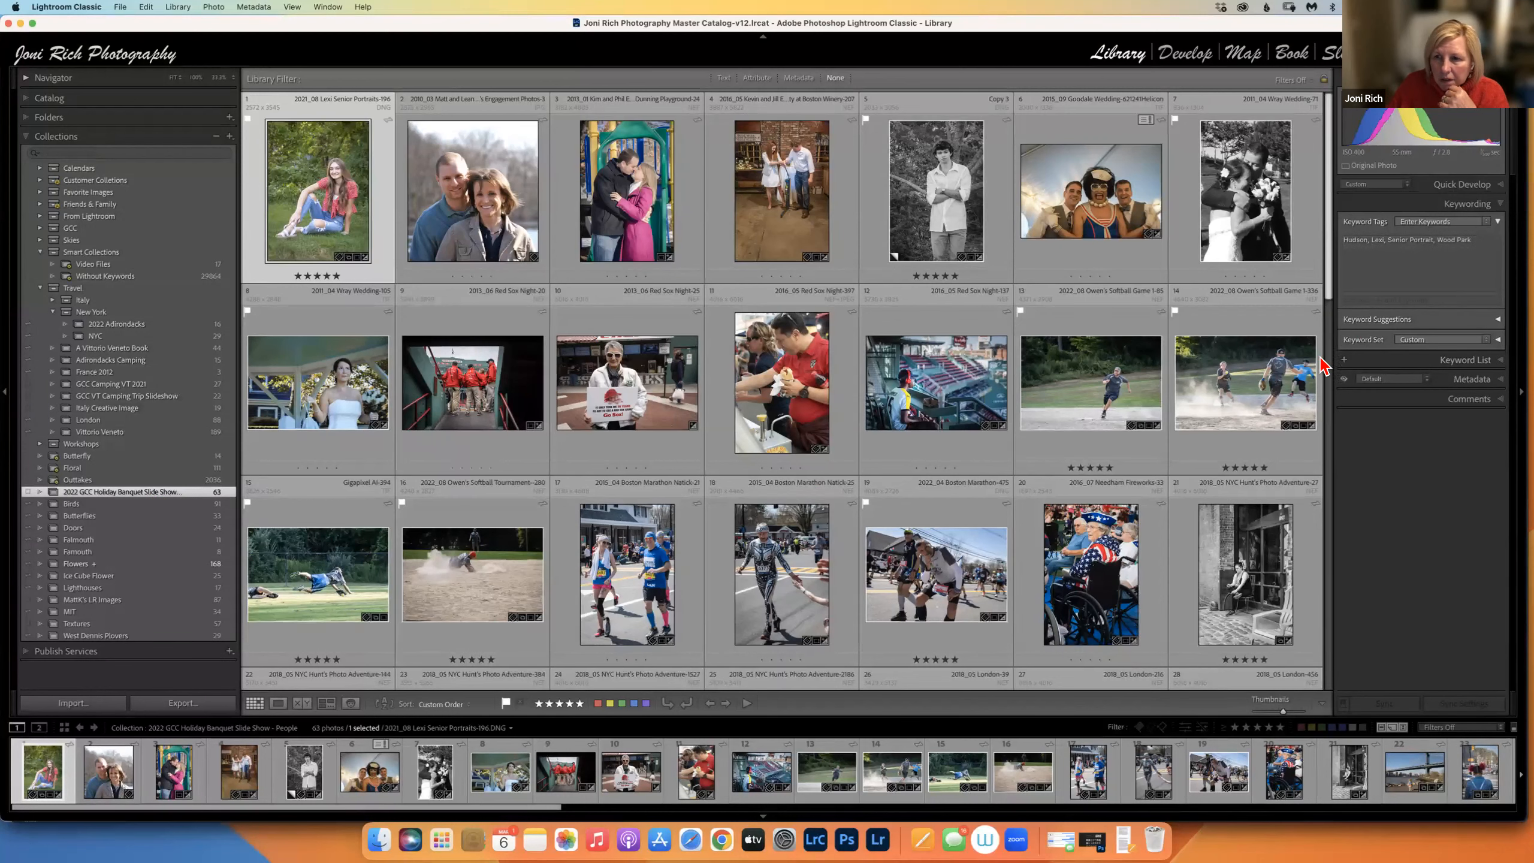
{"action": "scroll", "coordinate": [1325, 423], "scroll_direction": "down", "scroll_amount": 5}
{"action": "scroll", "coordinate": [625, 181], "scroll_direction": "up", "scroll_amount": 5}
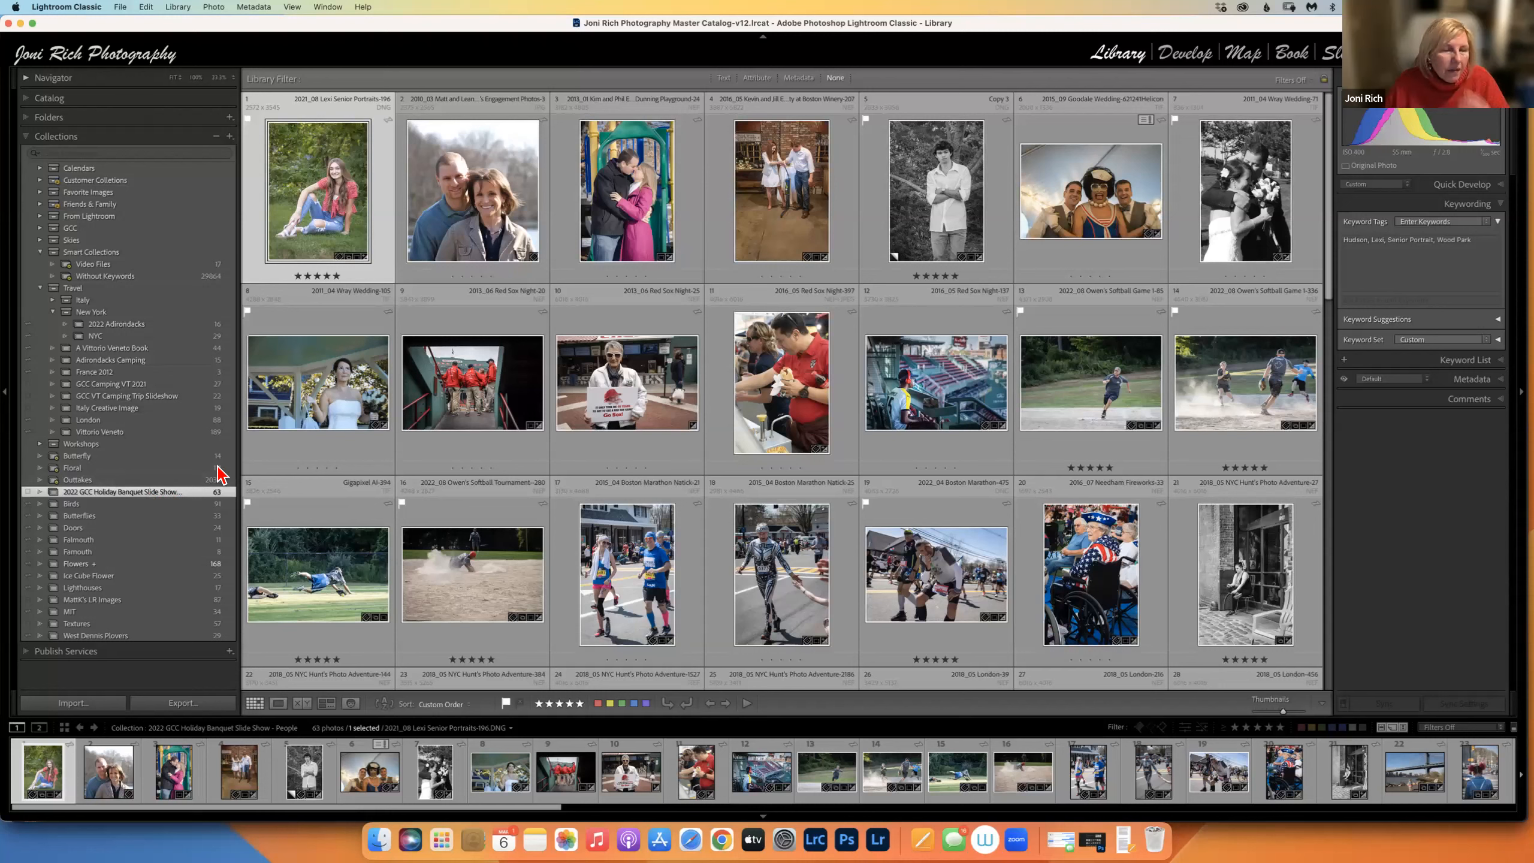
{"action": "left_click", "coordinate": [26, 97]}
{"action": "left_click", "coordinate": [65, 162]}
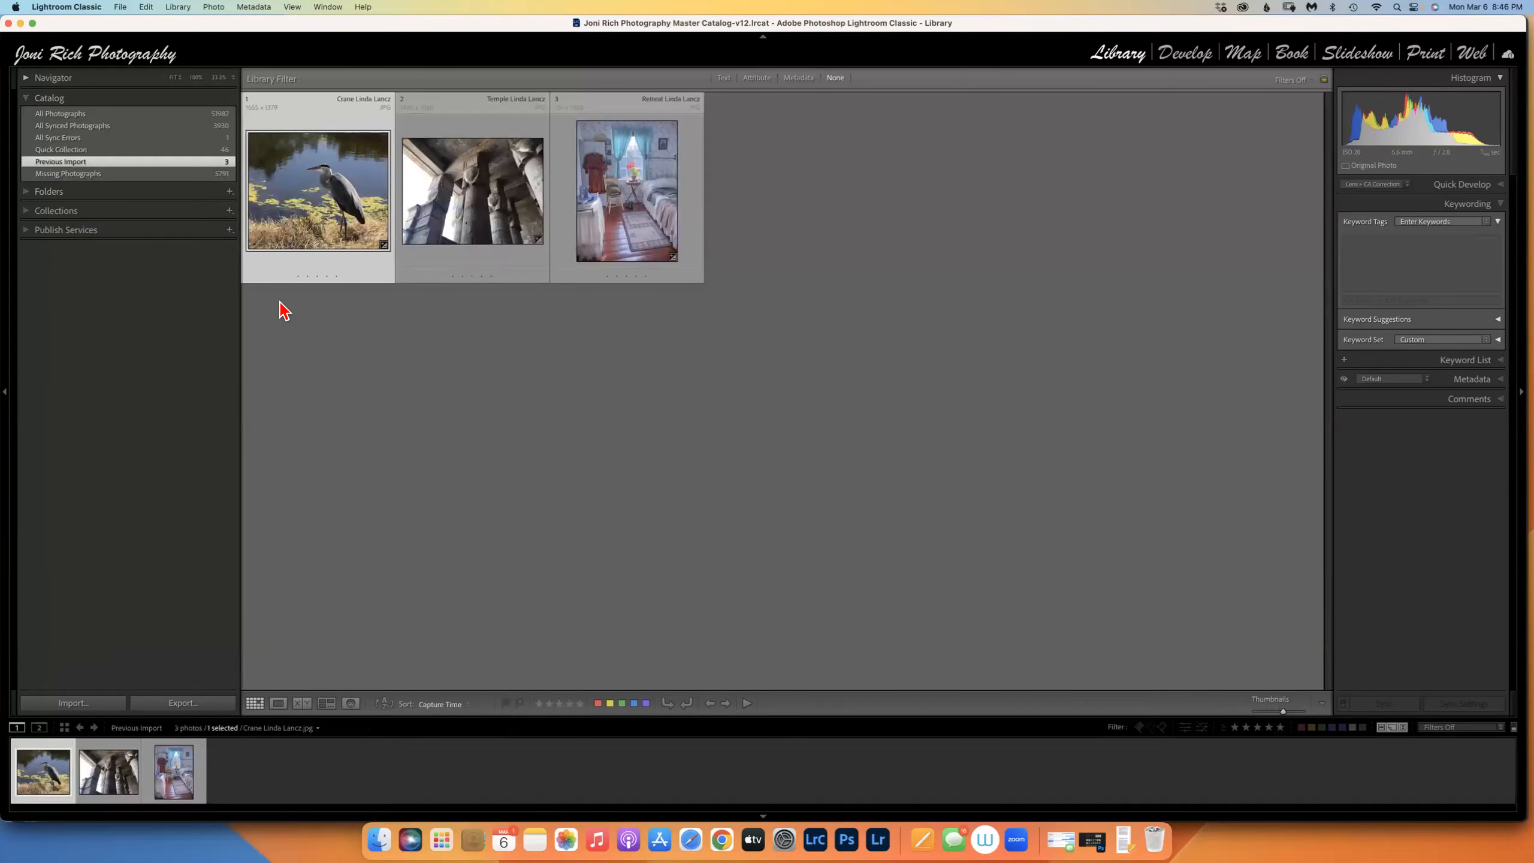
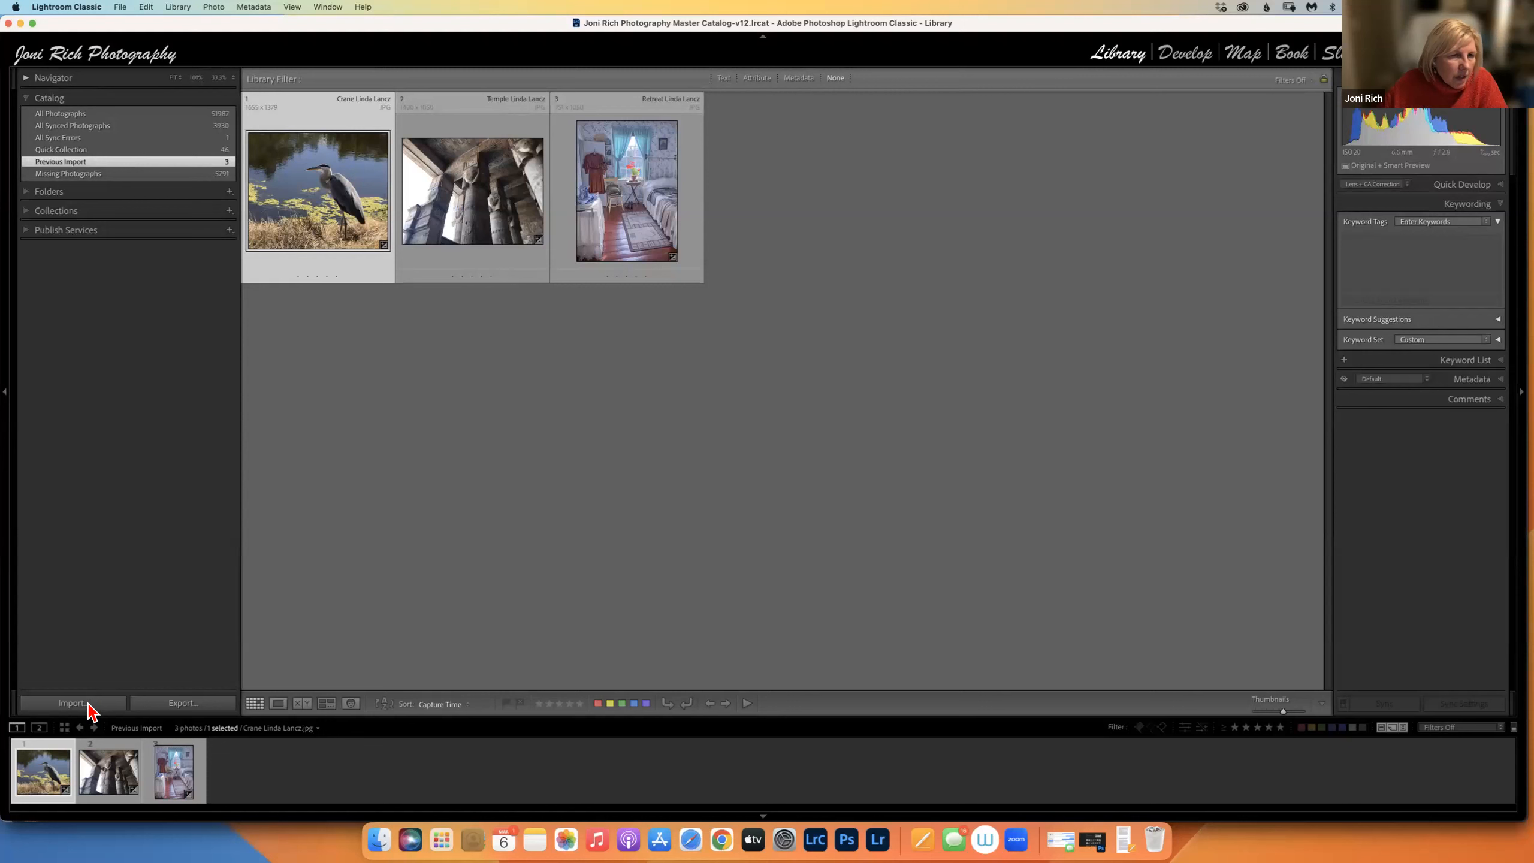
Collapse Catalog and expand the full collection tree beside the three Previous Import photos.
{"action": "left_click", "coordinate": [27, 212]}
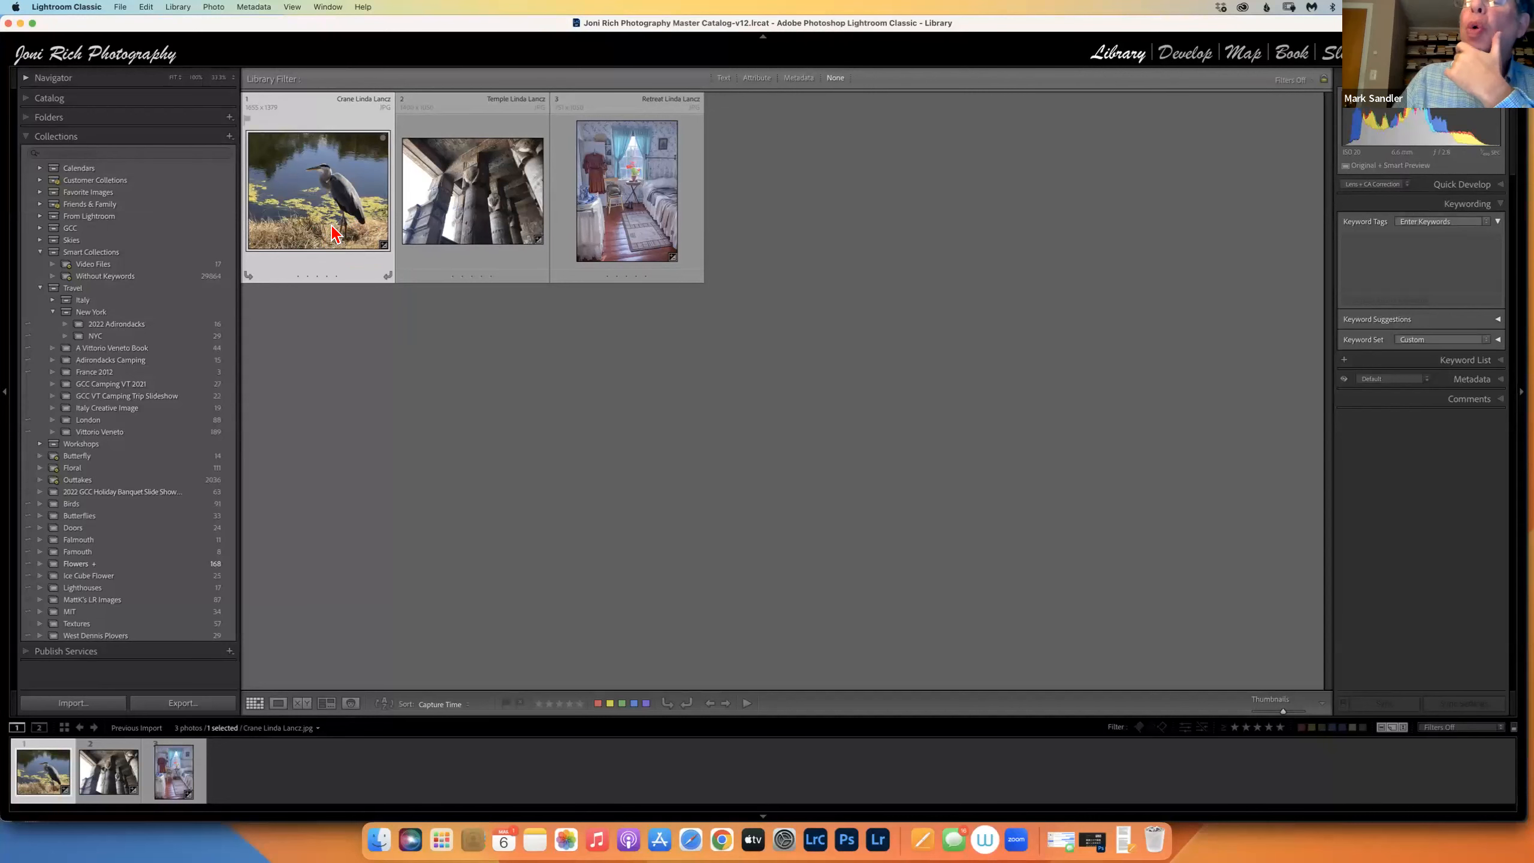
View the crane photo in Loupe and switch it into the Develop module.
{"action": "key", "text": "e"}
{"action": "key", "text": "d"}
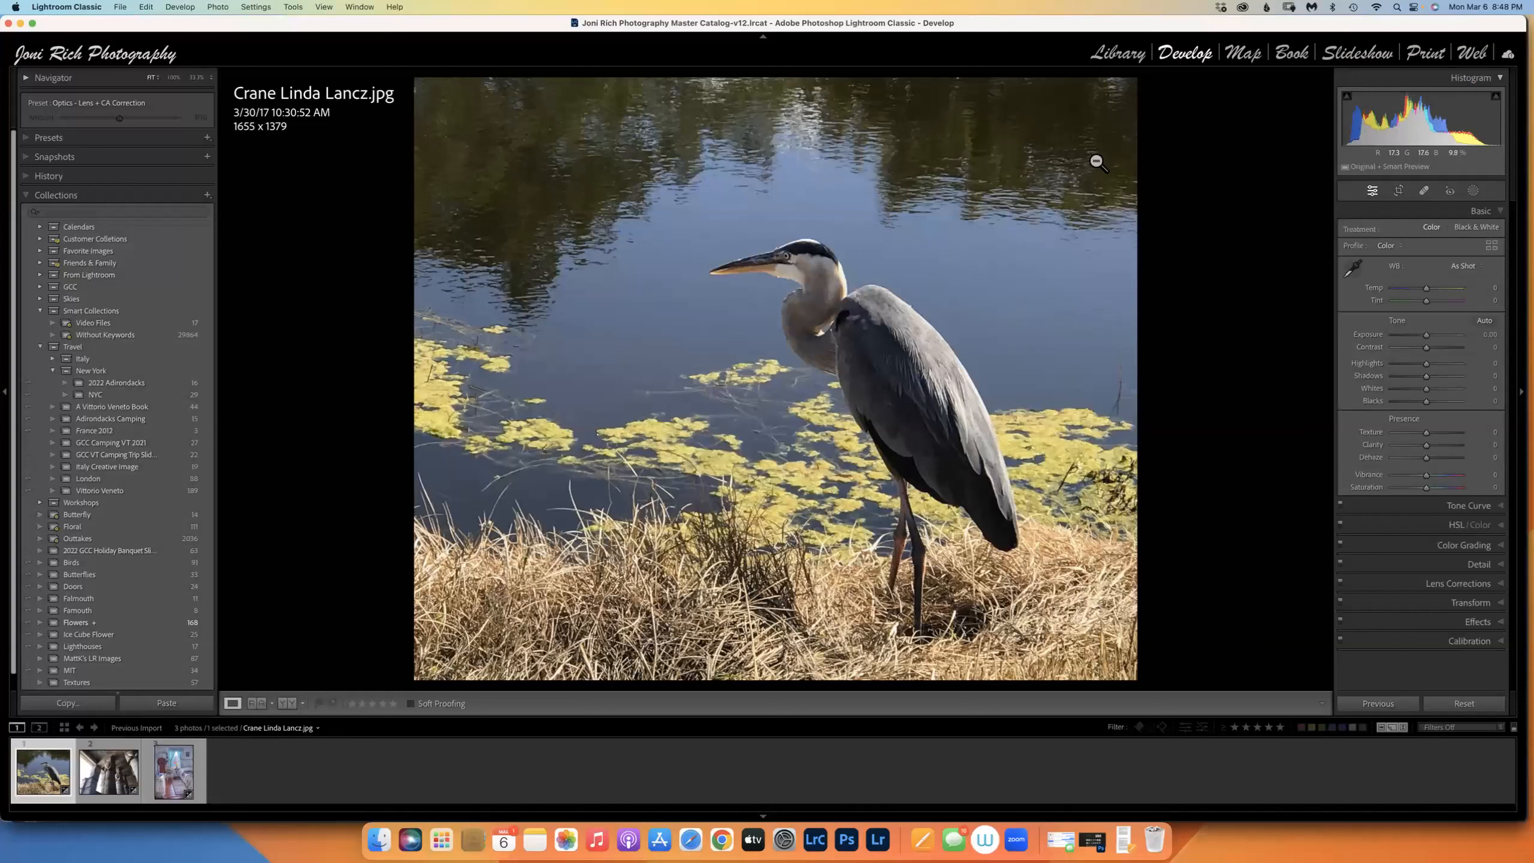
Trial-crop the crane photo by tightening its top edge.
{"action": "left_click", "coordinate": [1405, 193]}
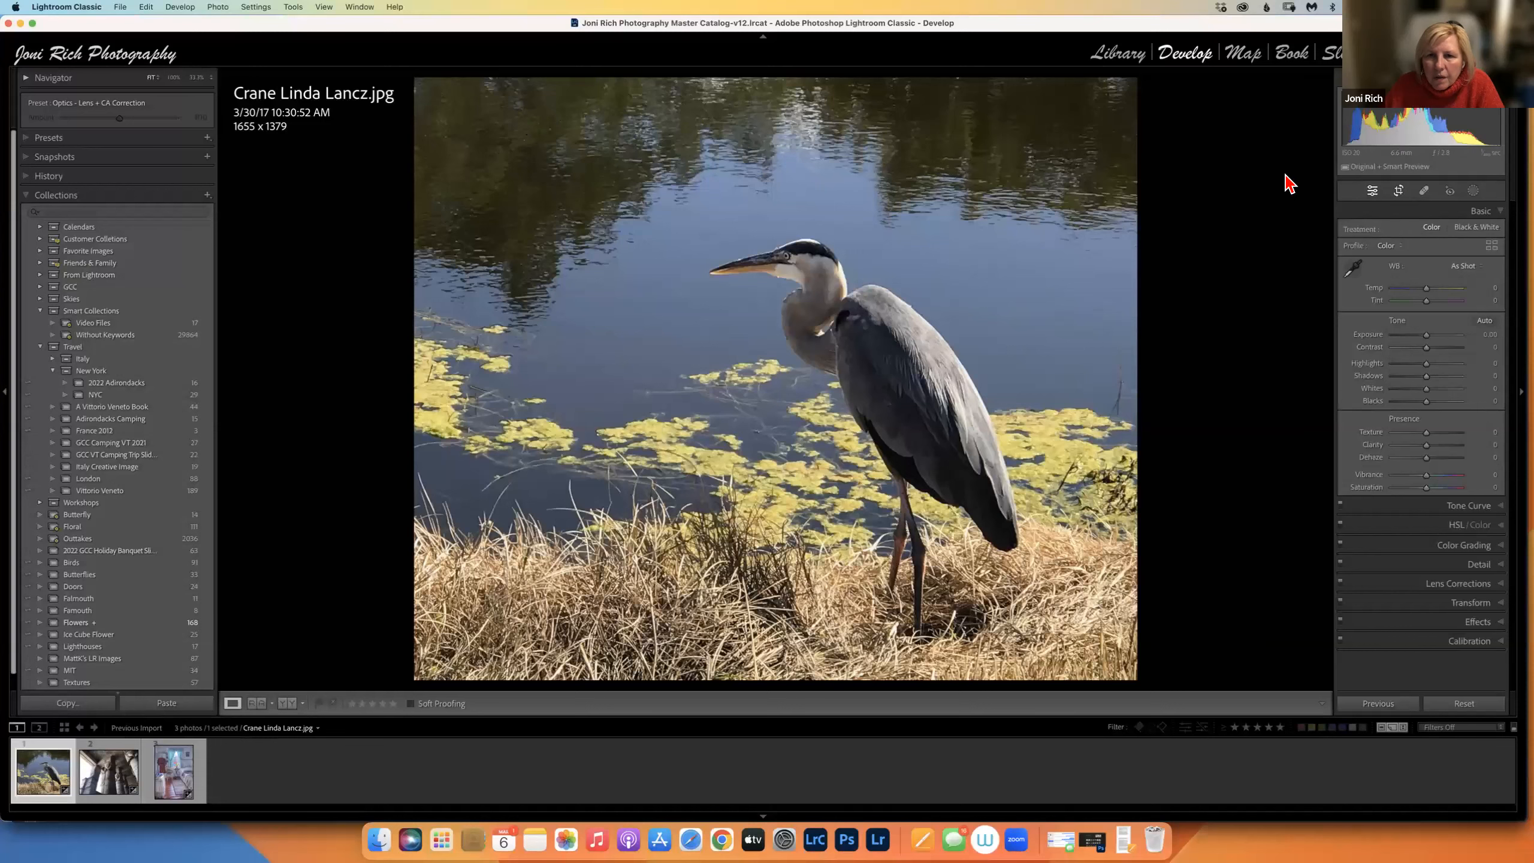
{"action": "left_click_drag", "start_coordinate": [774, 81], "coordinate": [787, 150]}
{"action": "left_click", "coordinate": [1373, 191]}
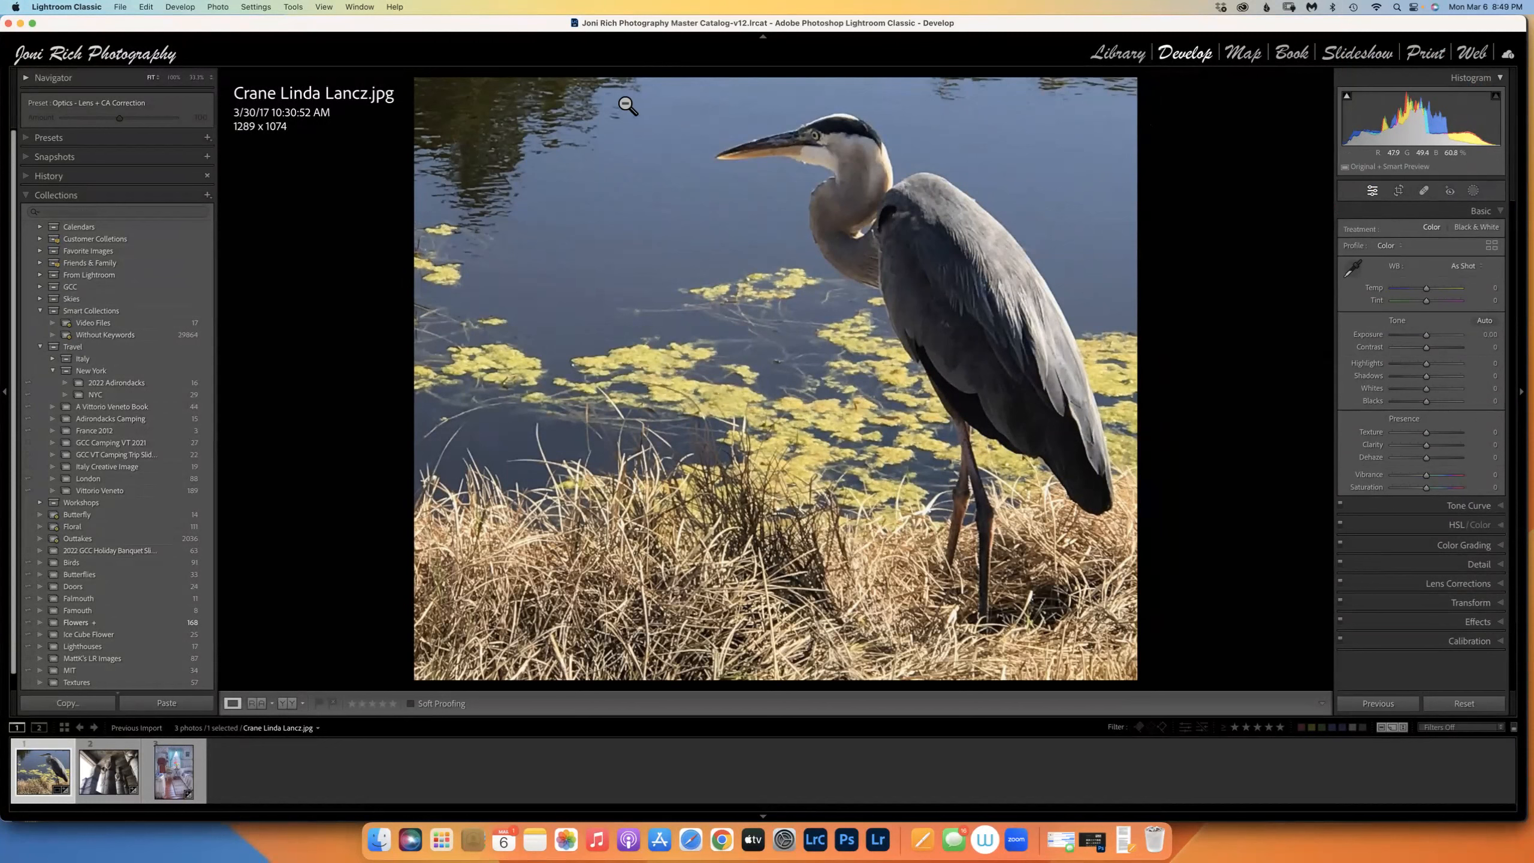
Re-crop the crane photo back to its full 1655 × 1379 frame and collapse the collections list.
{"action": "left_click", "coordinate": [1399, 191]}
{"action": "left_click_drag", "start_coordinate": [775, 153], "coordinate": [776, 97]}
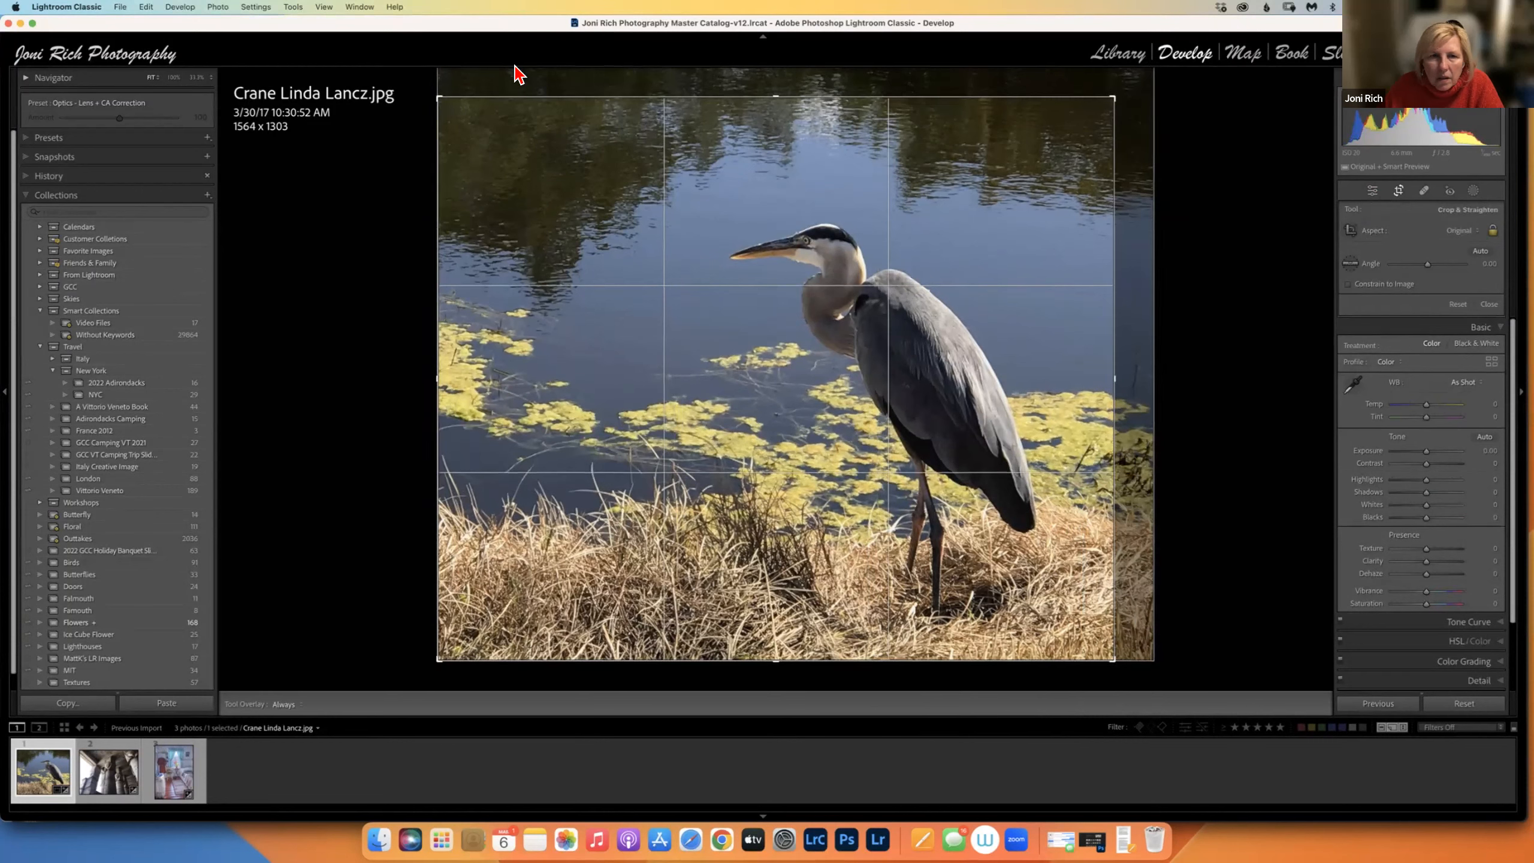
{"action": "left_click_drag", "start_coordinate": [673, 64], "coordinate": [678, 63]}
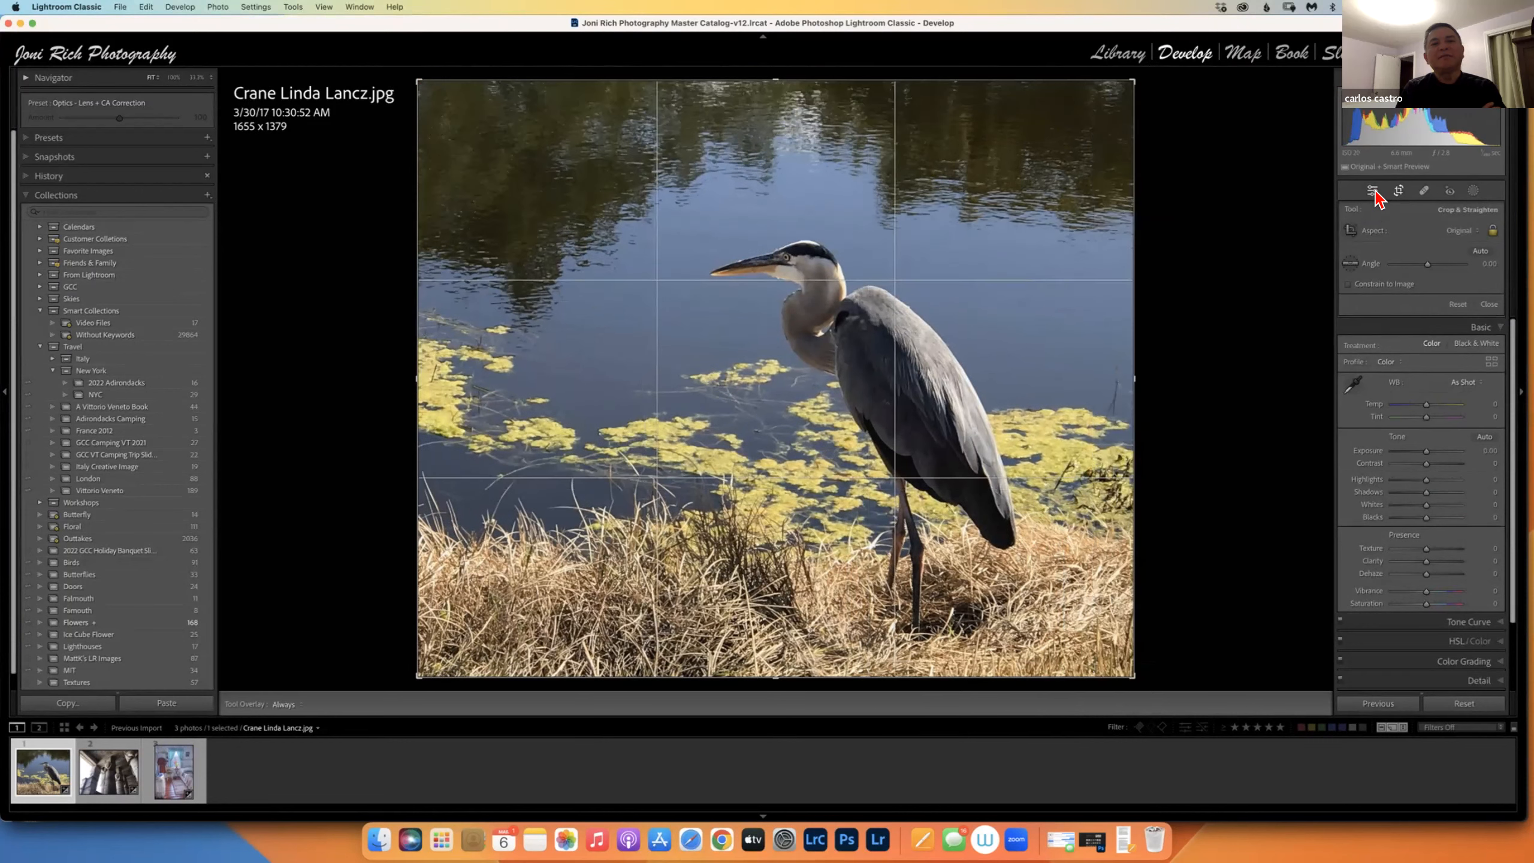
{"action": "left_click", "coordinate": [1374, 192]}
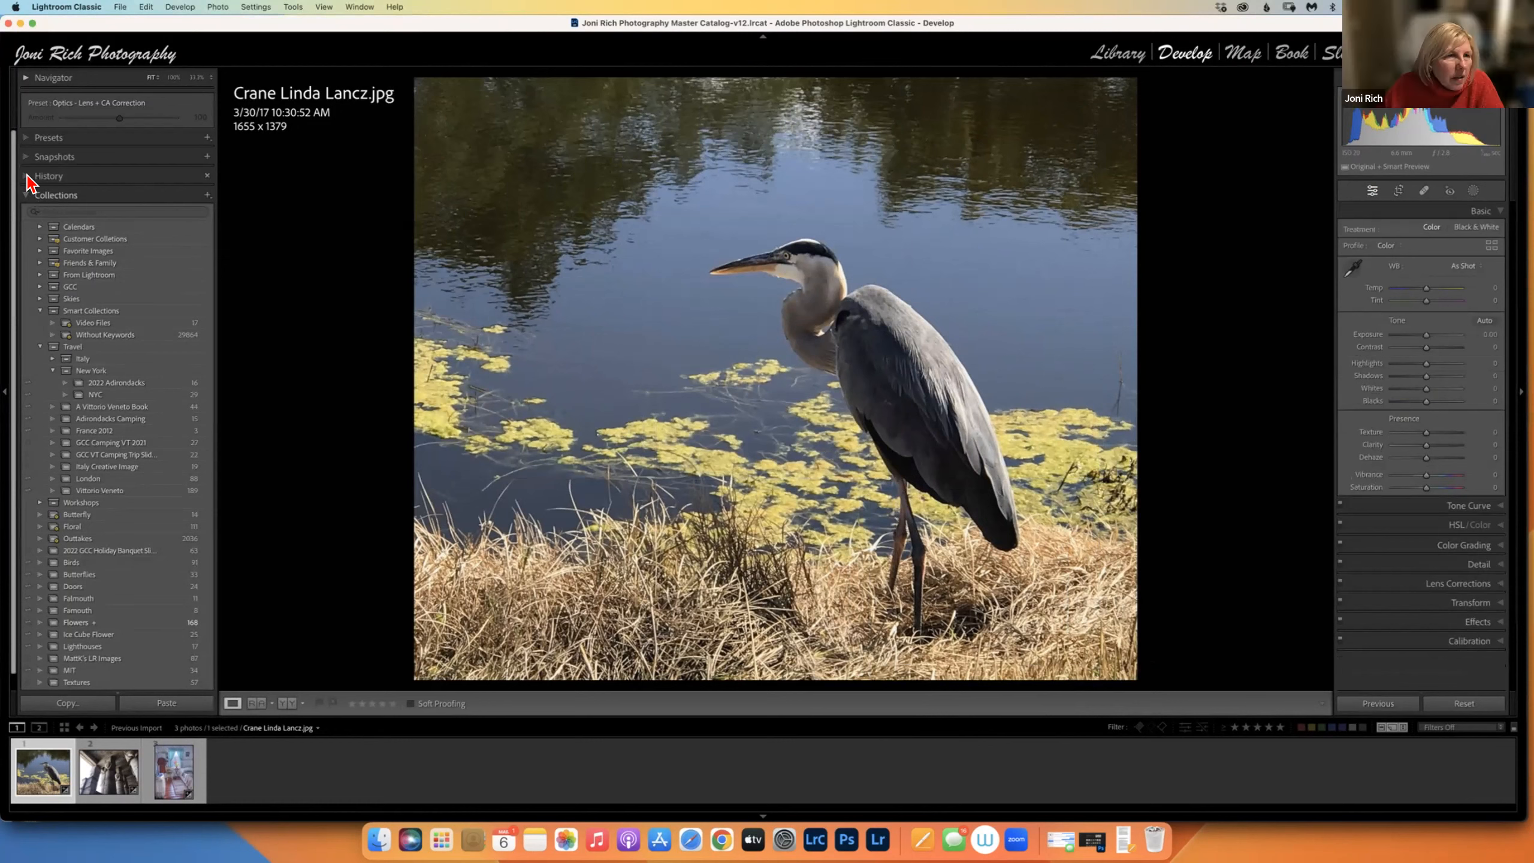
{"action": "left_click", "coordinate": [49, 194]}
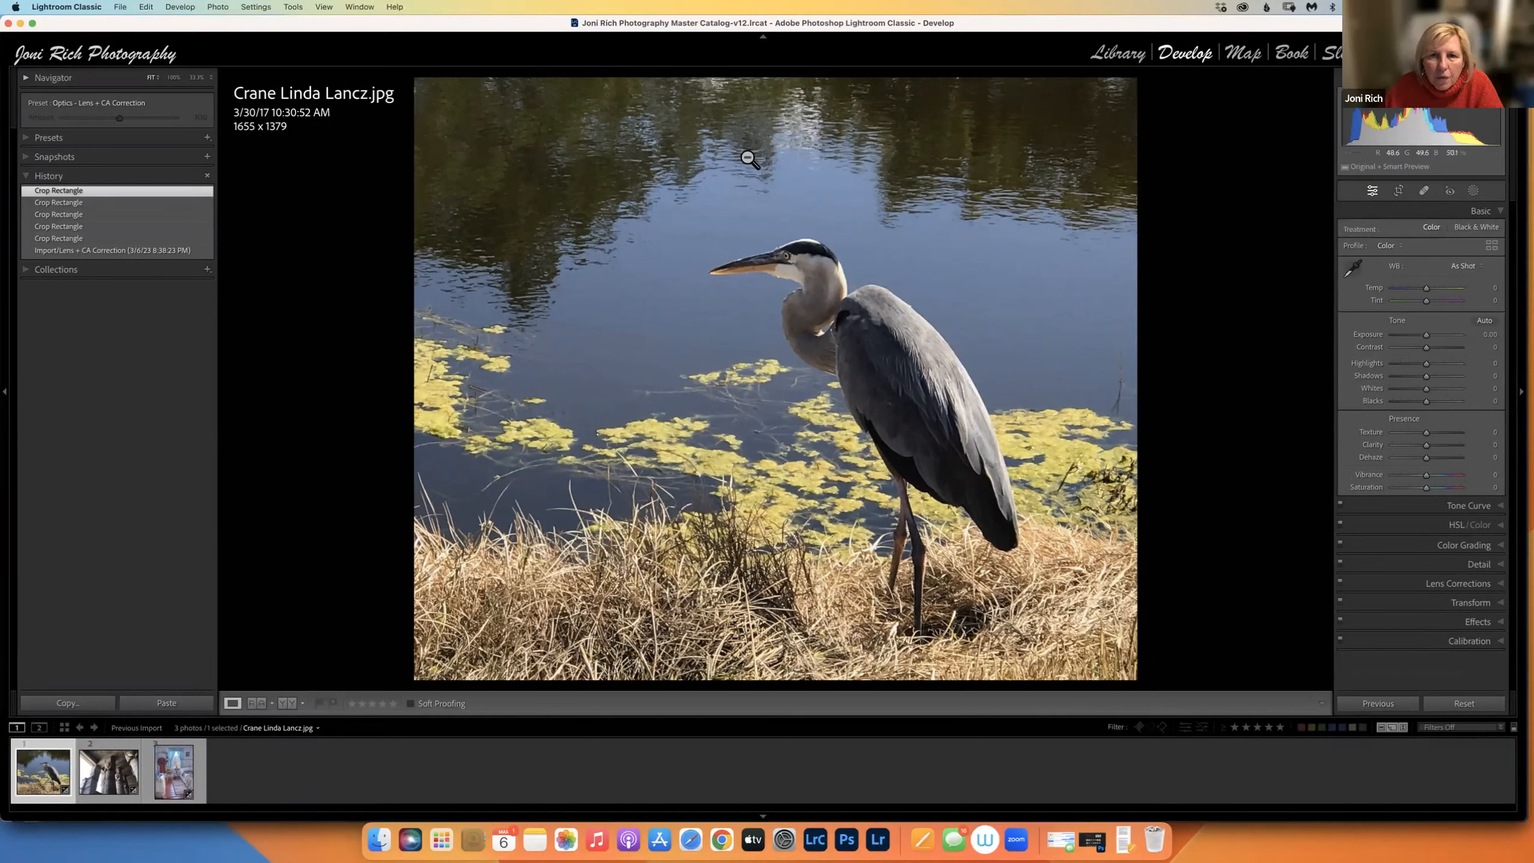
Add a tilted linear gradient brightening the upper water, then delete it as Mask 1.
{"action": "left_click", "coordinate": [1474, 191]}
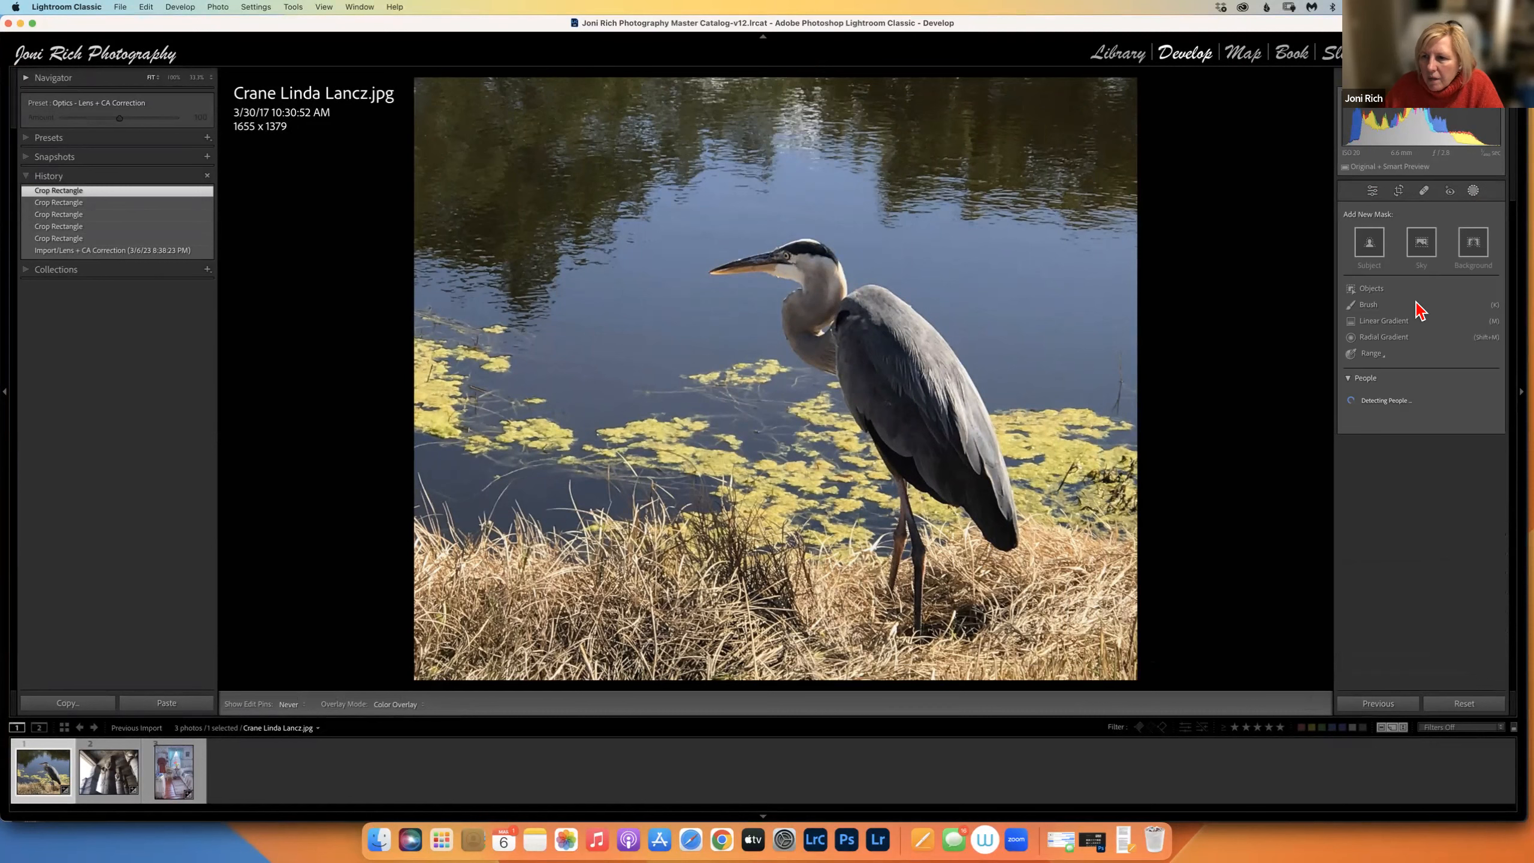
{"action": "left_click", "coordinate": [1389, 321]}
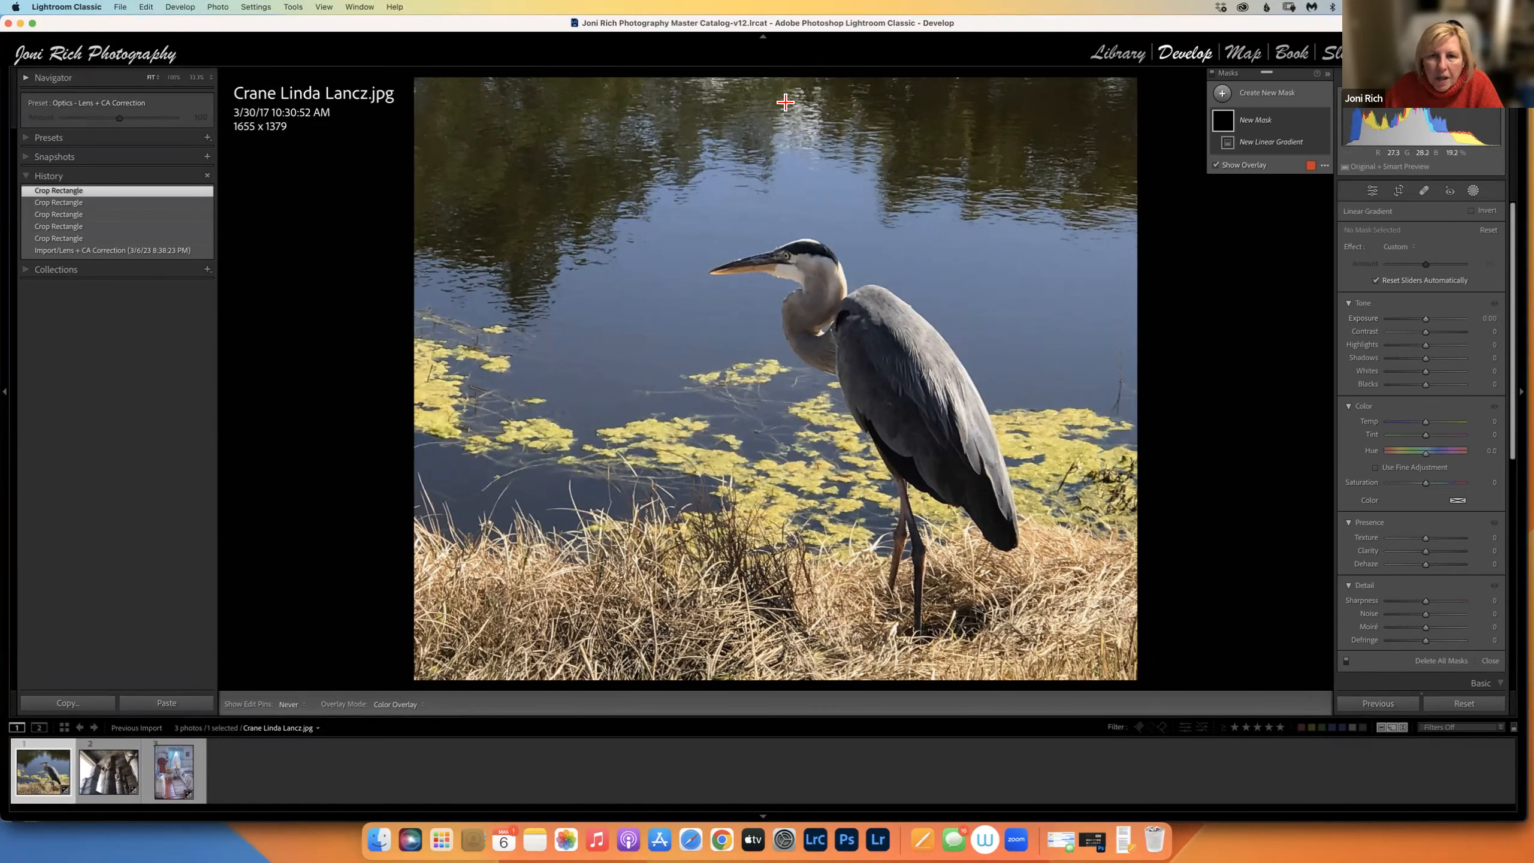
{"action": "left_click_drag", "start_coordinate": [782, 181], "coordinate": [793, 266]}
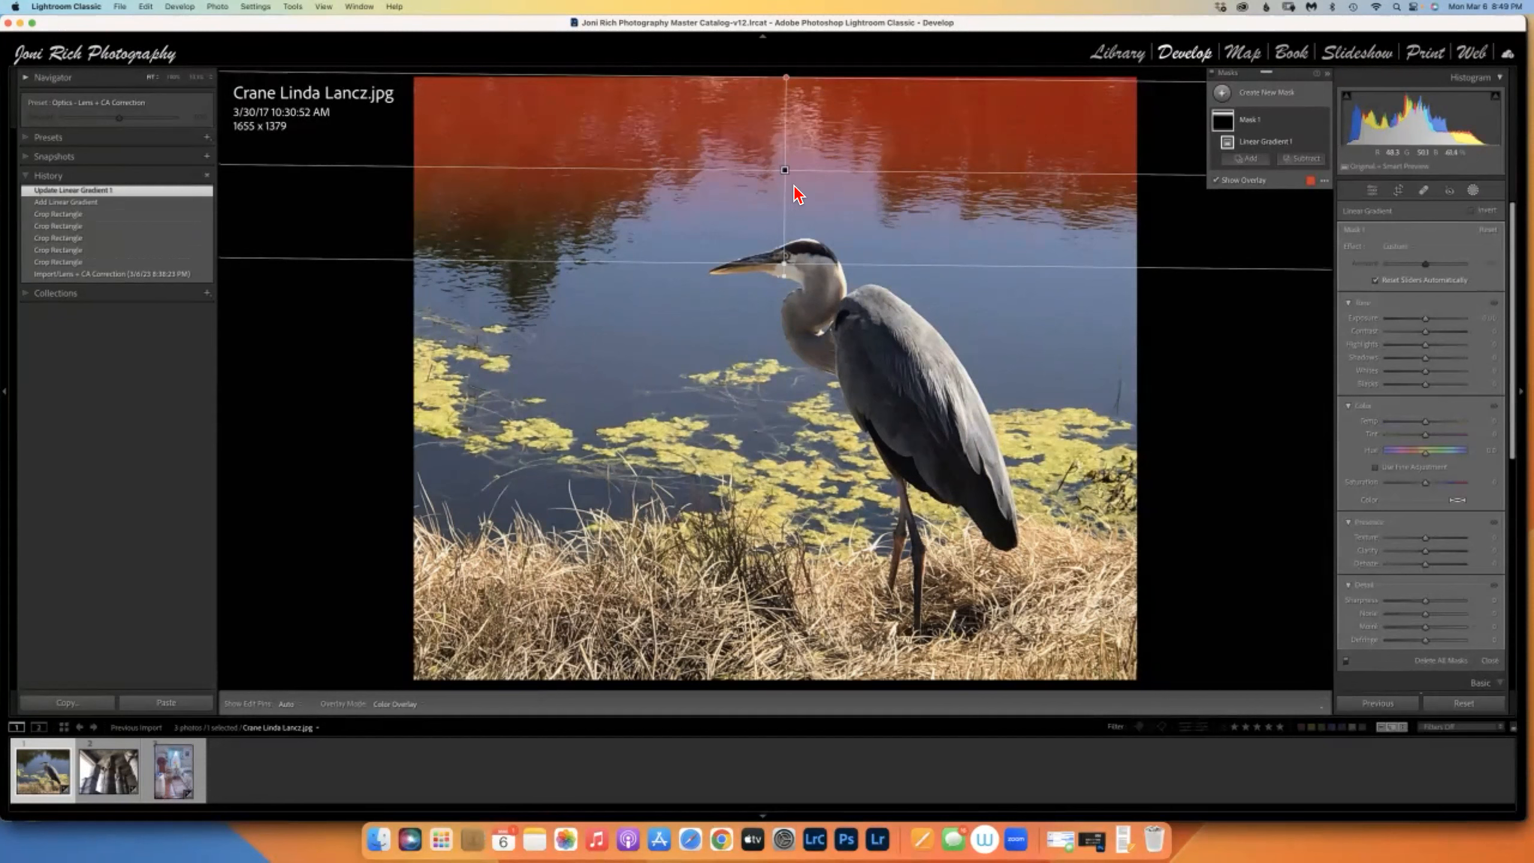
{"action": "left_click_drag", "start_coordinate": [798, 169], "coordinate": [1265, 198]}
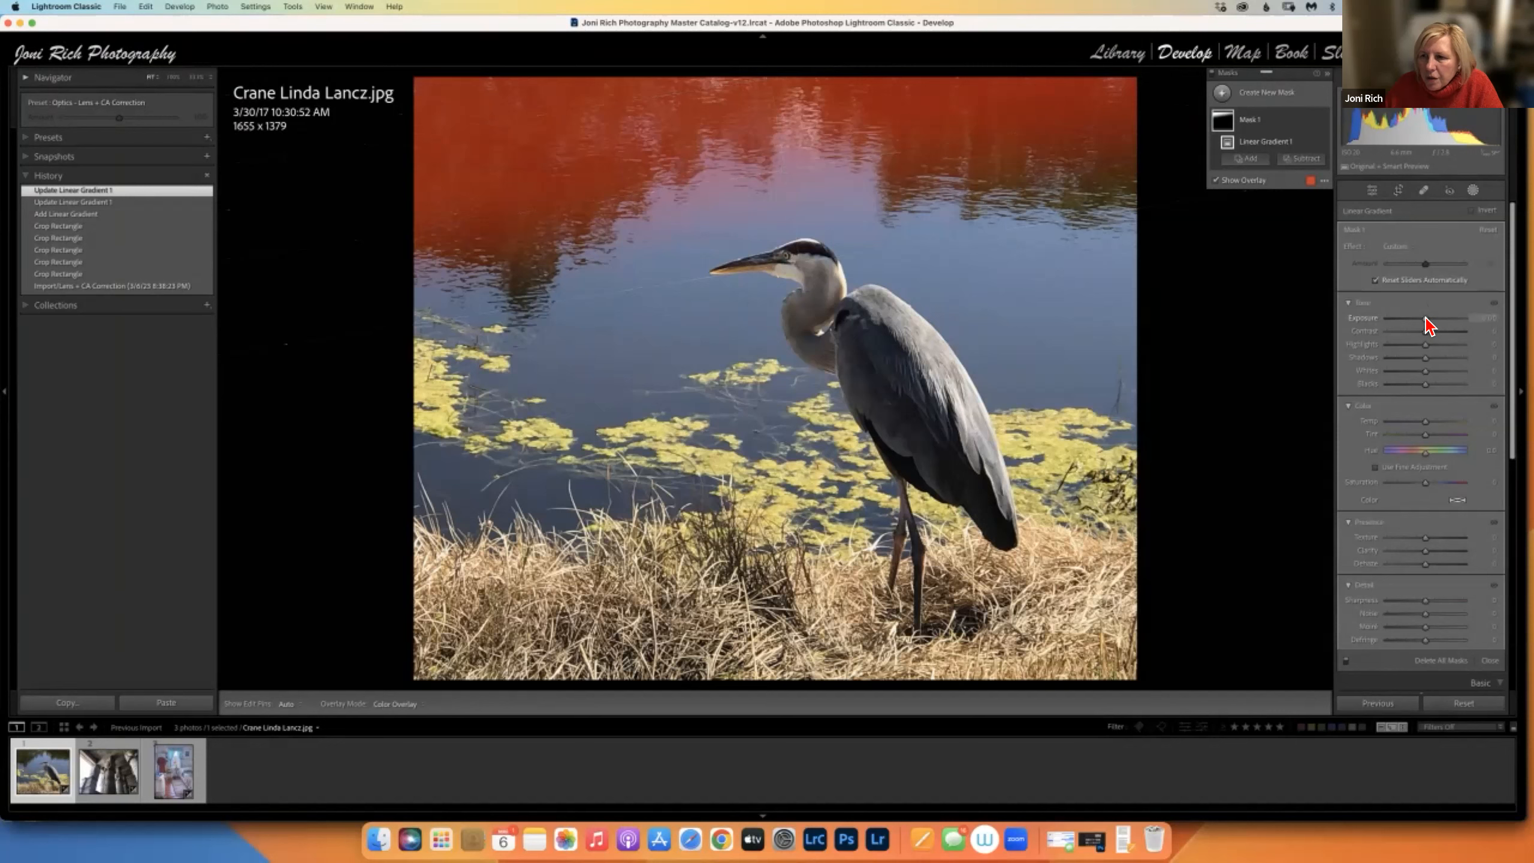
{"action": "left_click_drag", "start_coordinate": [1430, 318], "coordinate": [1431, 329]}
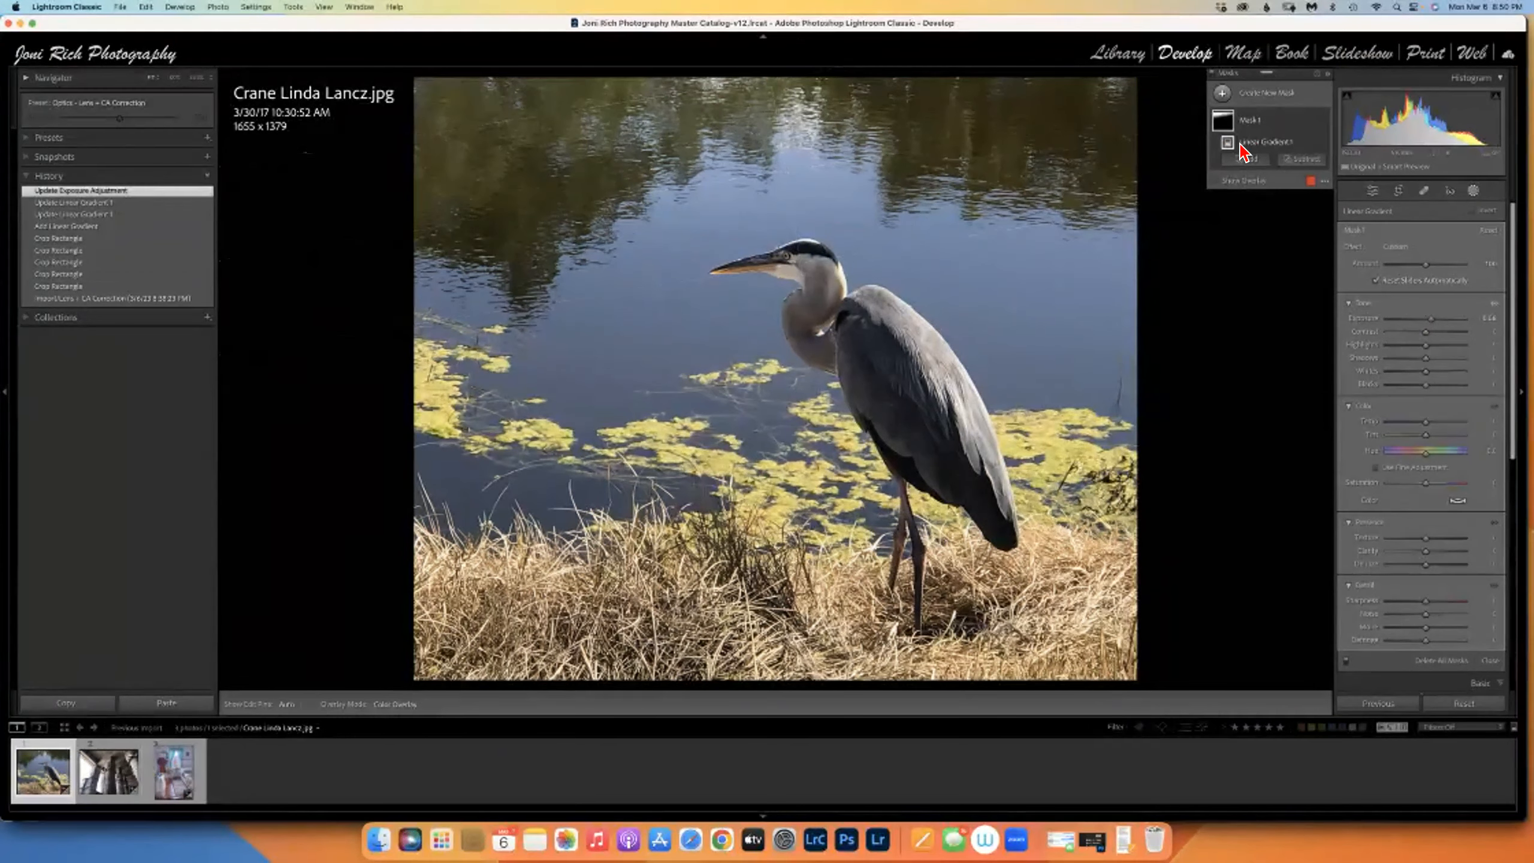
{"action": "left_click", "coordinate": [1311, 121]}
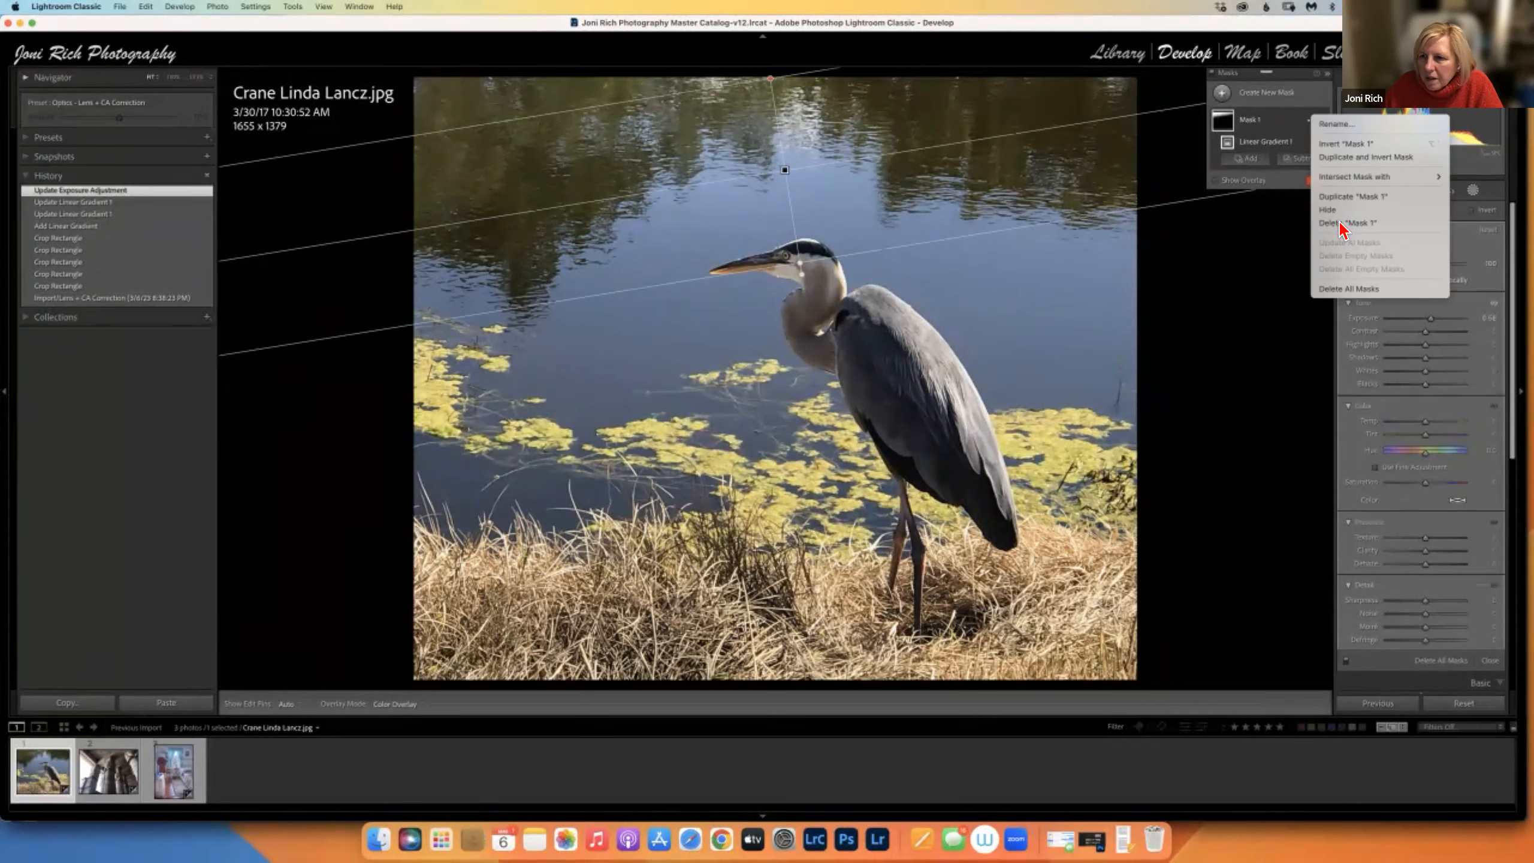
{"action": "left_click", "coordinate": [1337, 225]}
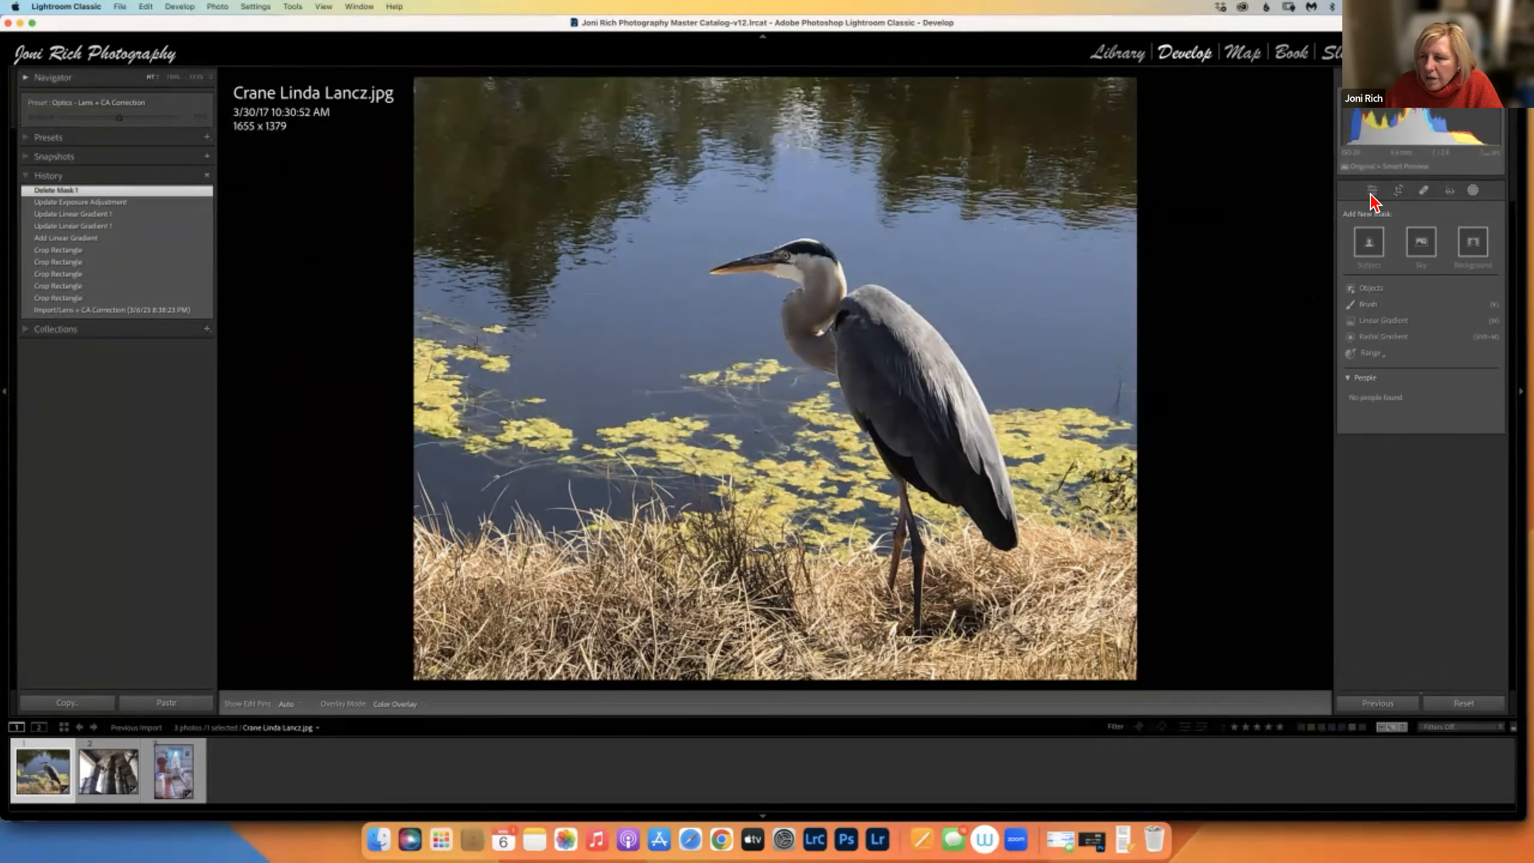
{"action": "left_click", "coordinate": [1474, 192]}
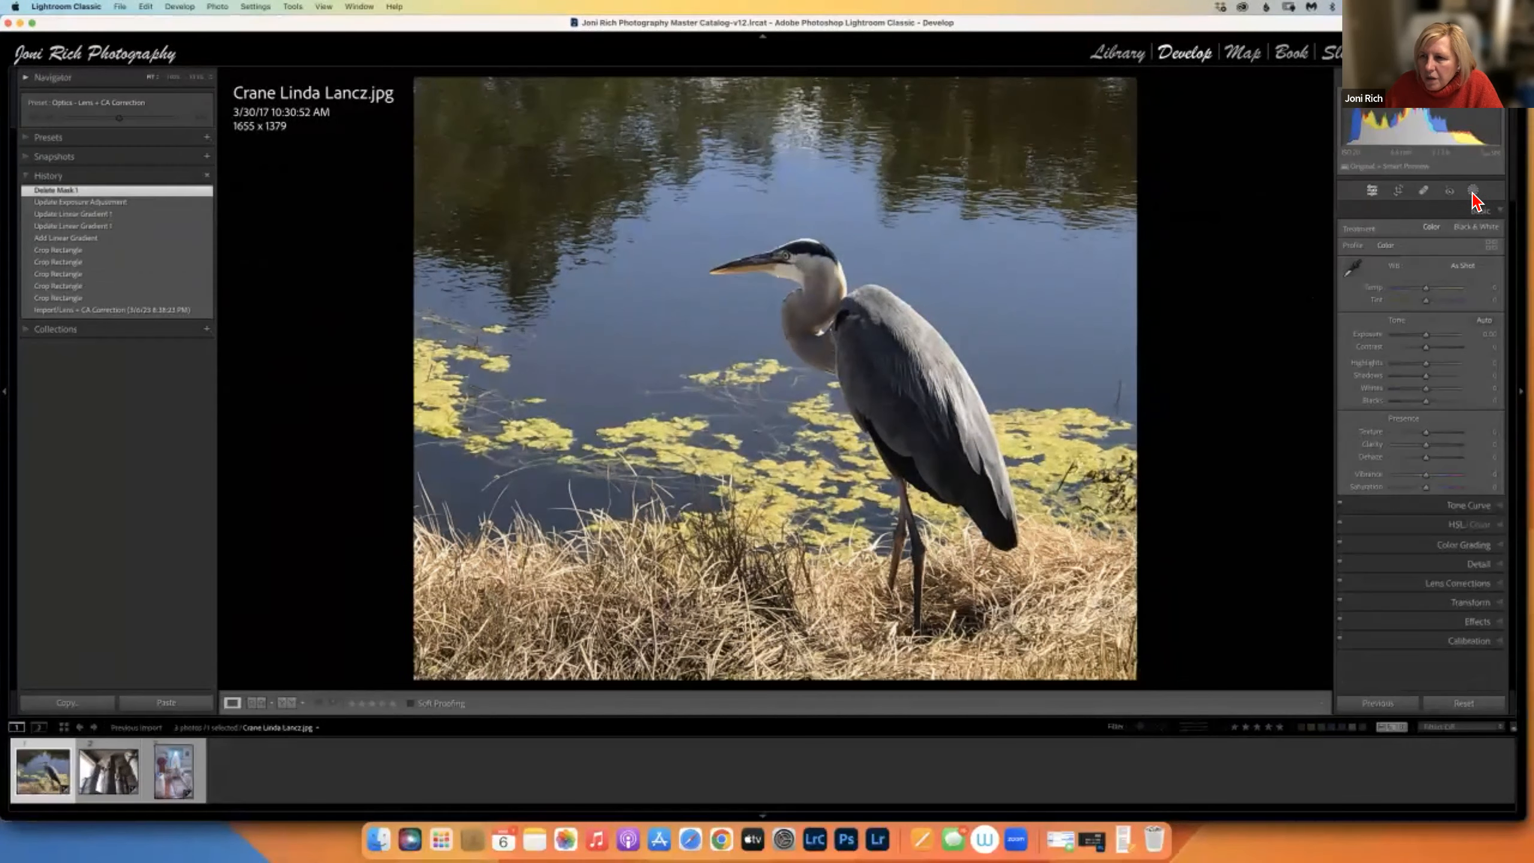
{"action": "left_click", "coordinate": [1474, 193]}
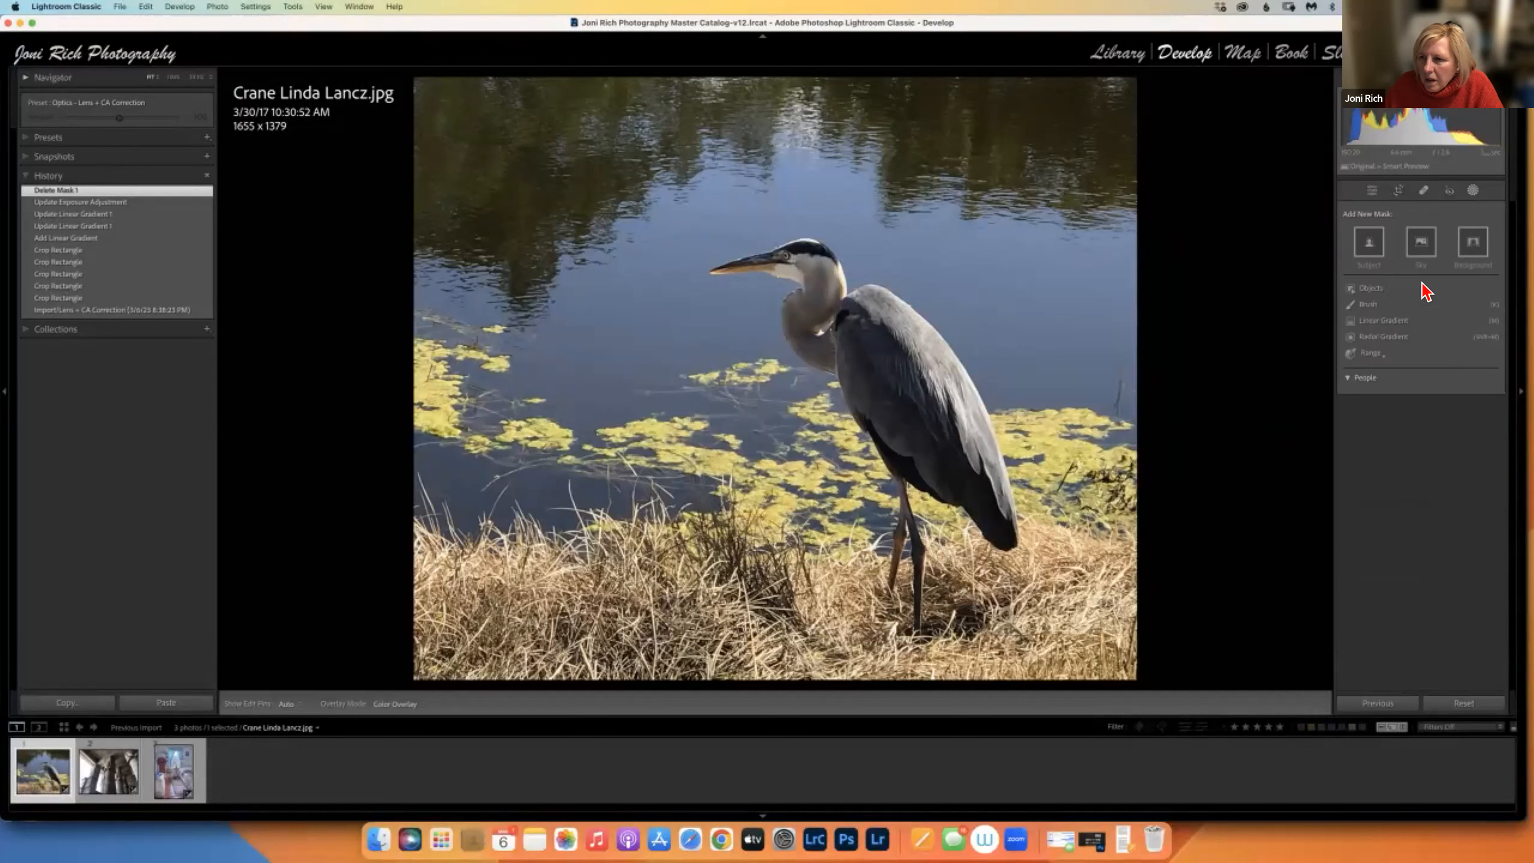
{"action": "left_click", "coordinate": [1383, 321]}
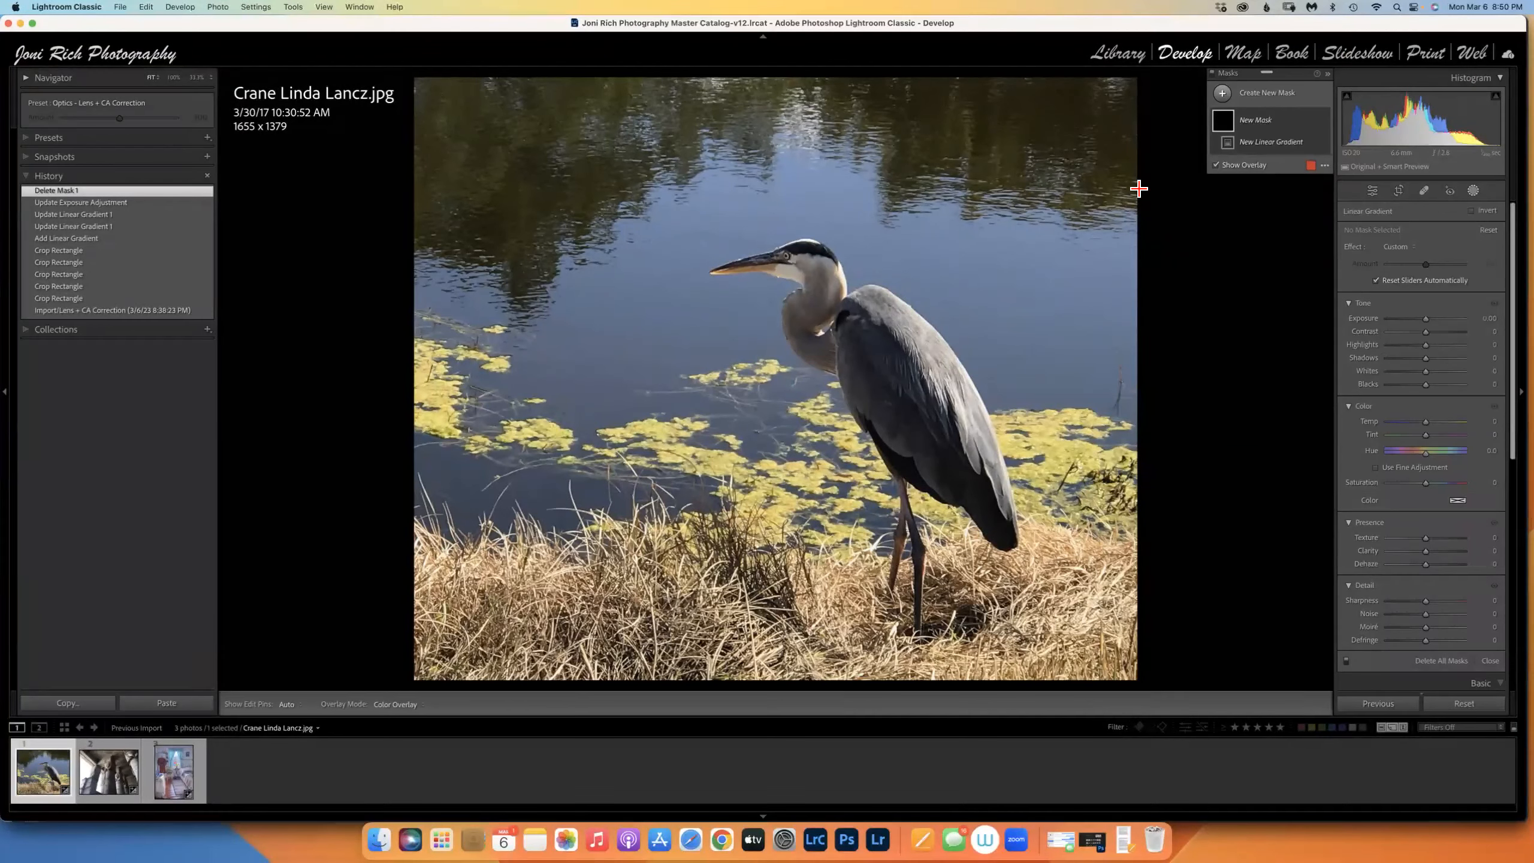
{"action": "left_click_drag", "start_coordinate": [799, 77], "coordinate": [833, 326]}
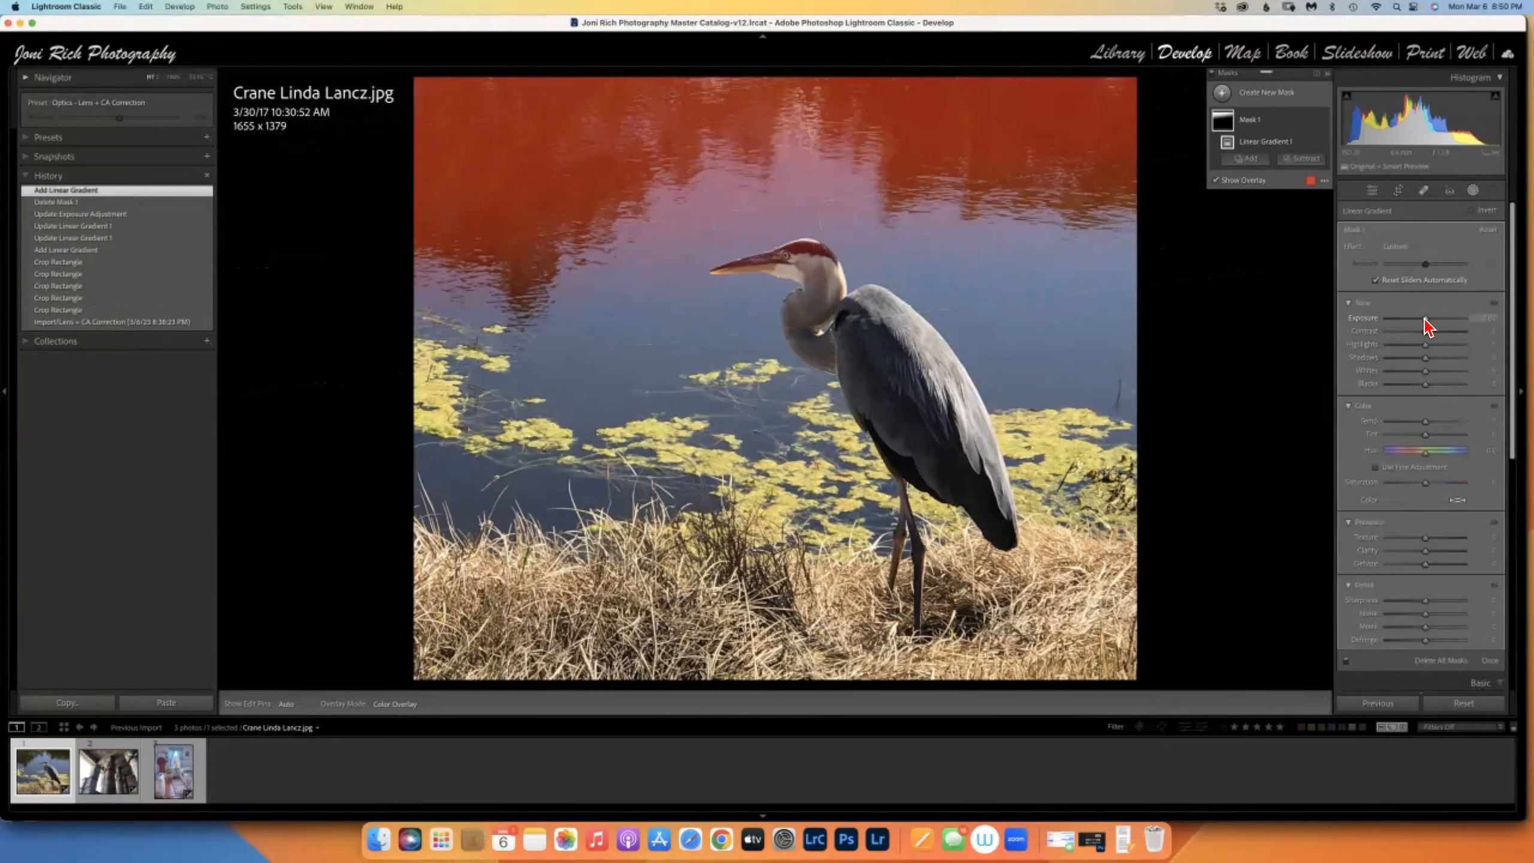
{"action": "key", "text": "o"}
{"action": "left_click_drag", "start_coordinate": [1423, 319], "coordinate": [1427, 329]}
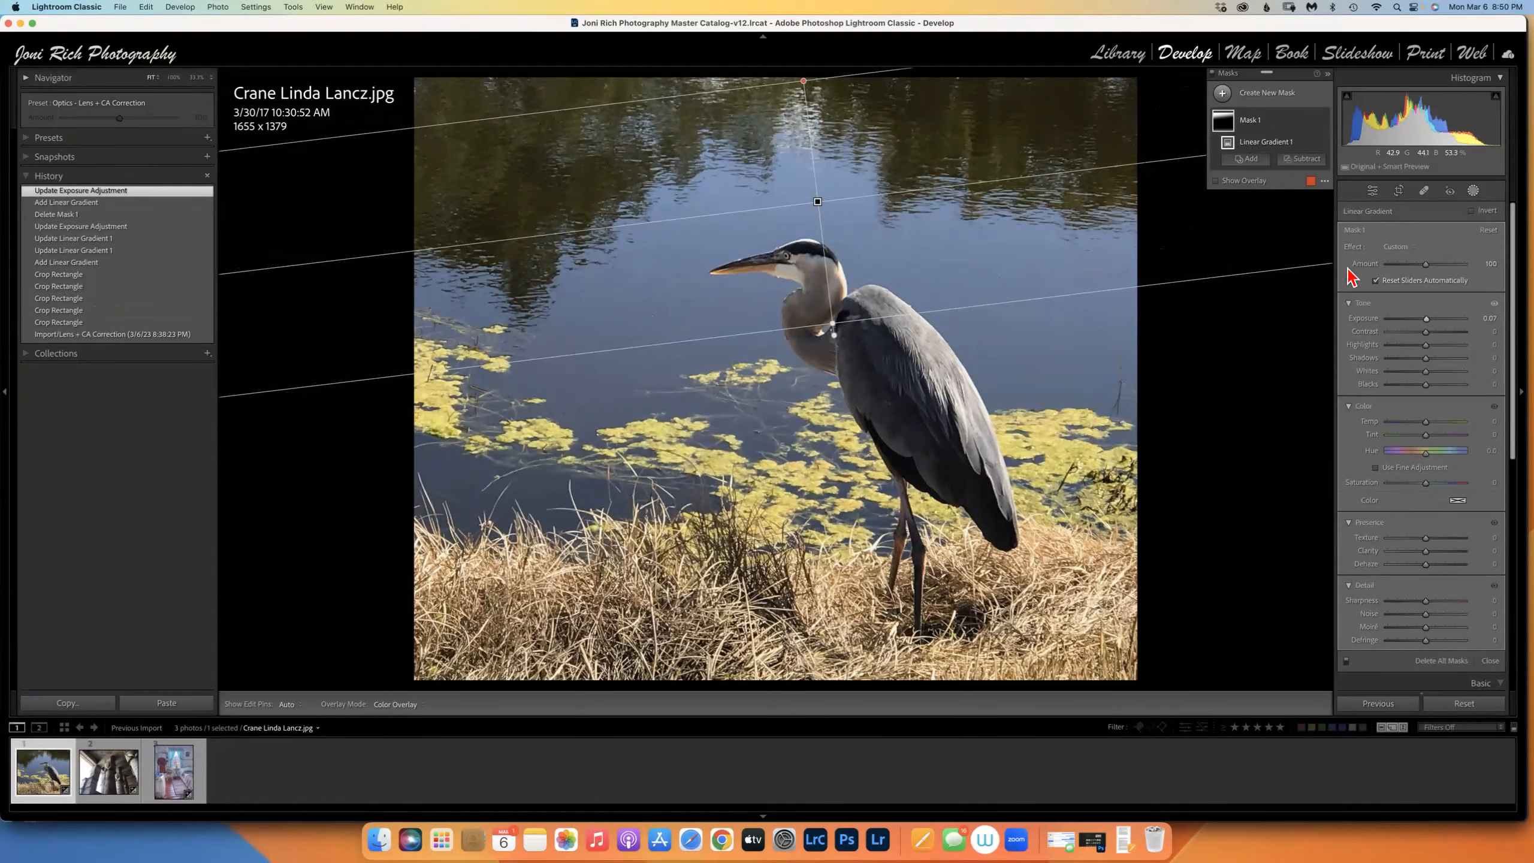
{"action": "left_click", "coordinate": [1312, 121]}
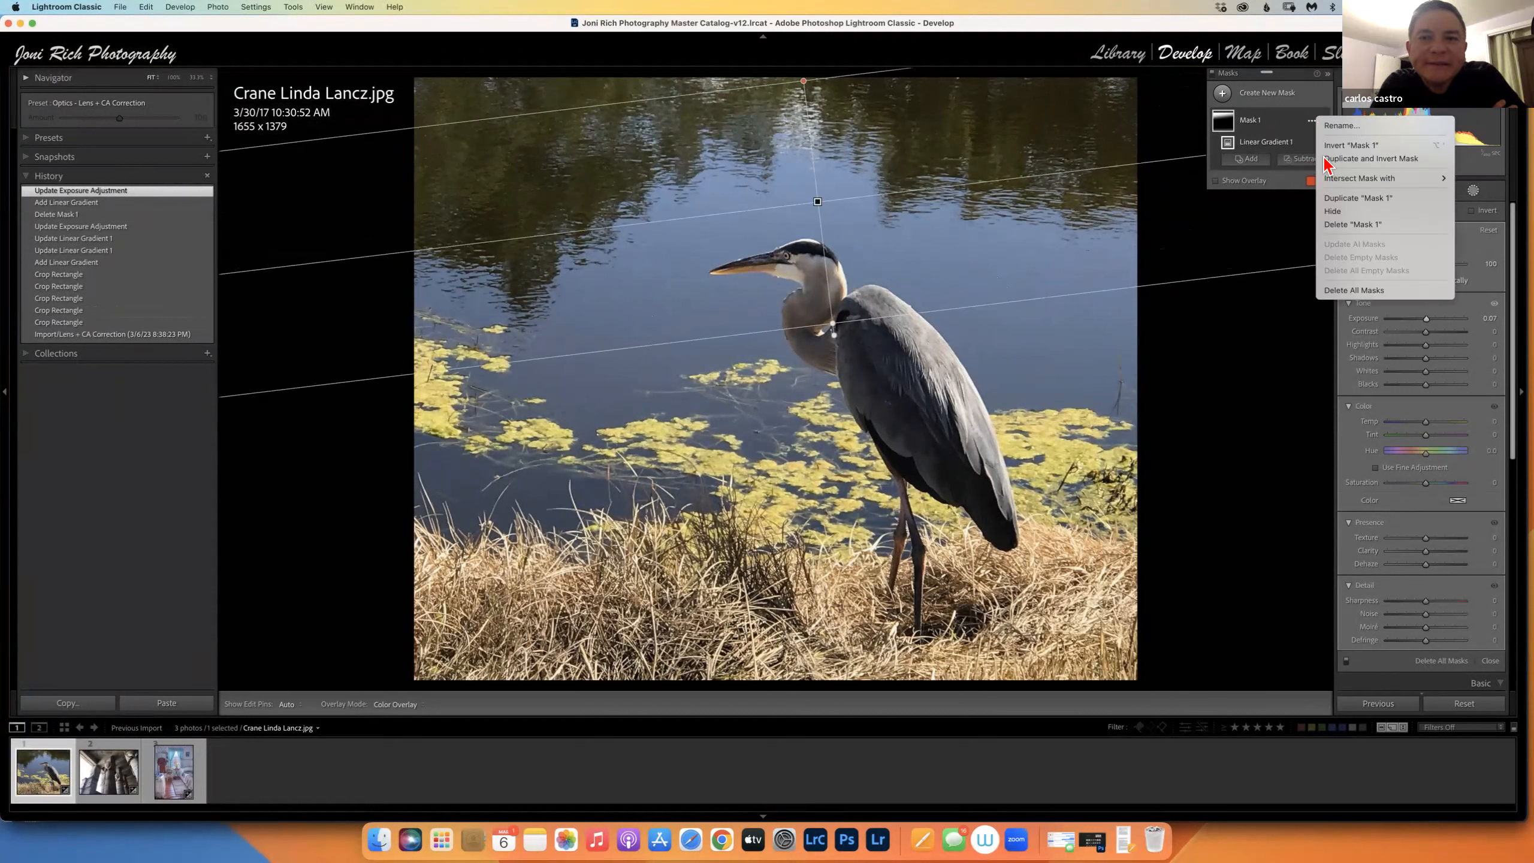
{"action": "left_click", "coordinate": [1338, 225]}
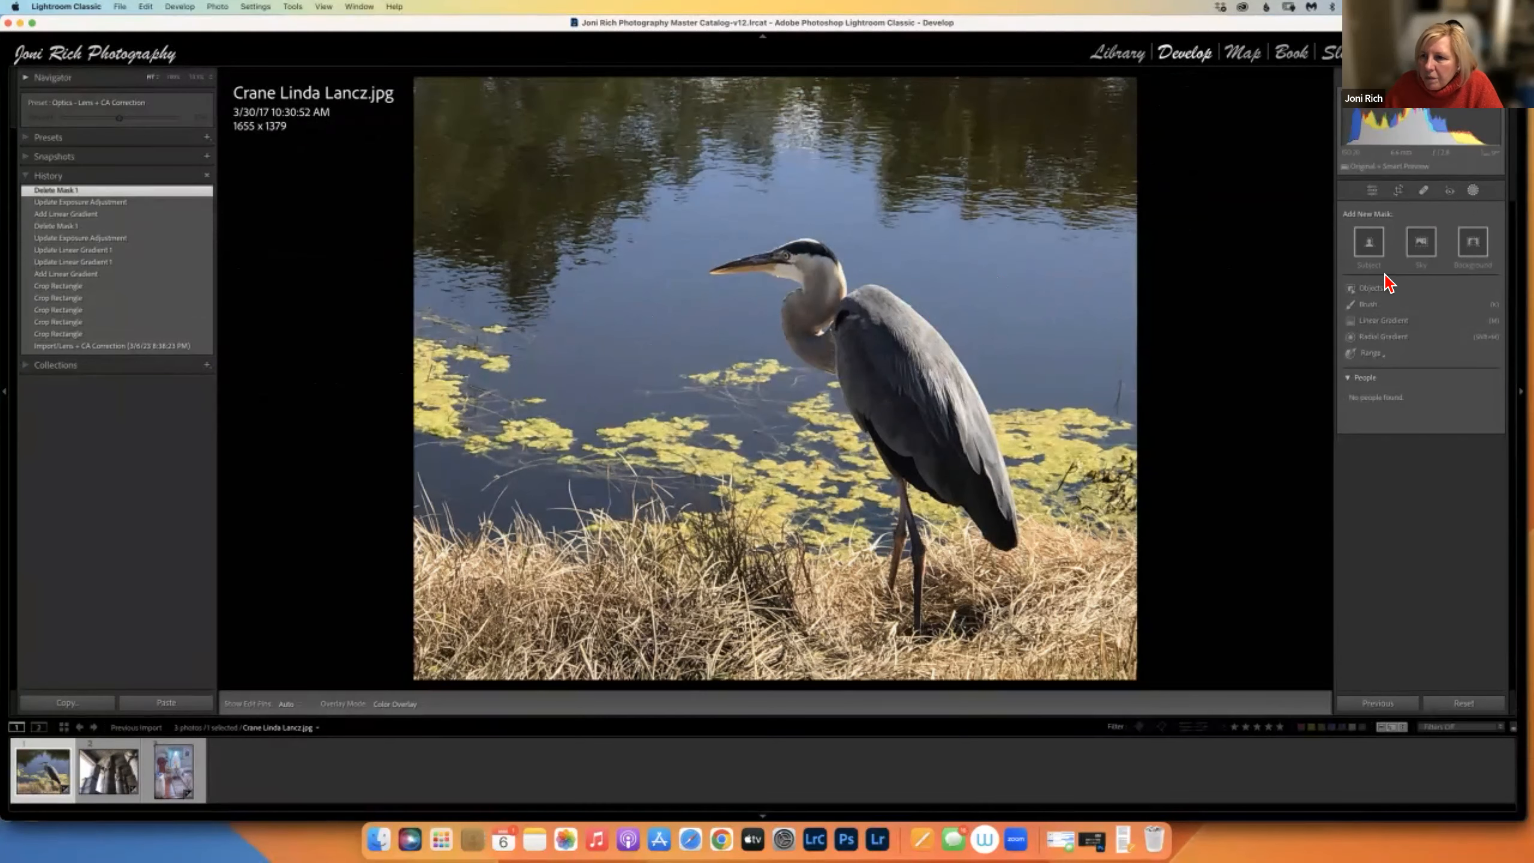
Mask the heron as the subject, recreating the subject mask after one deletion.
{"action": "left_click", "coordinate": [1371, 247]}
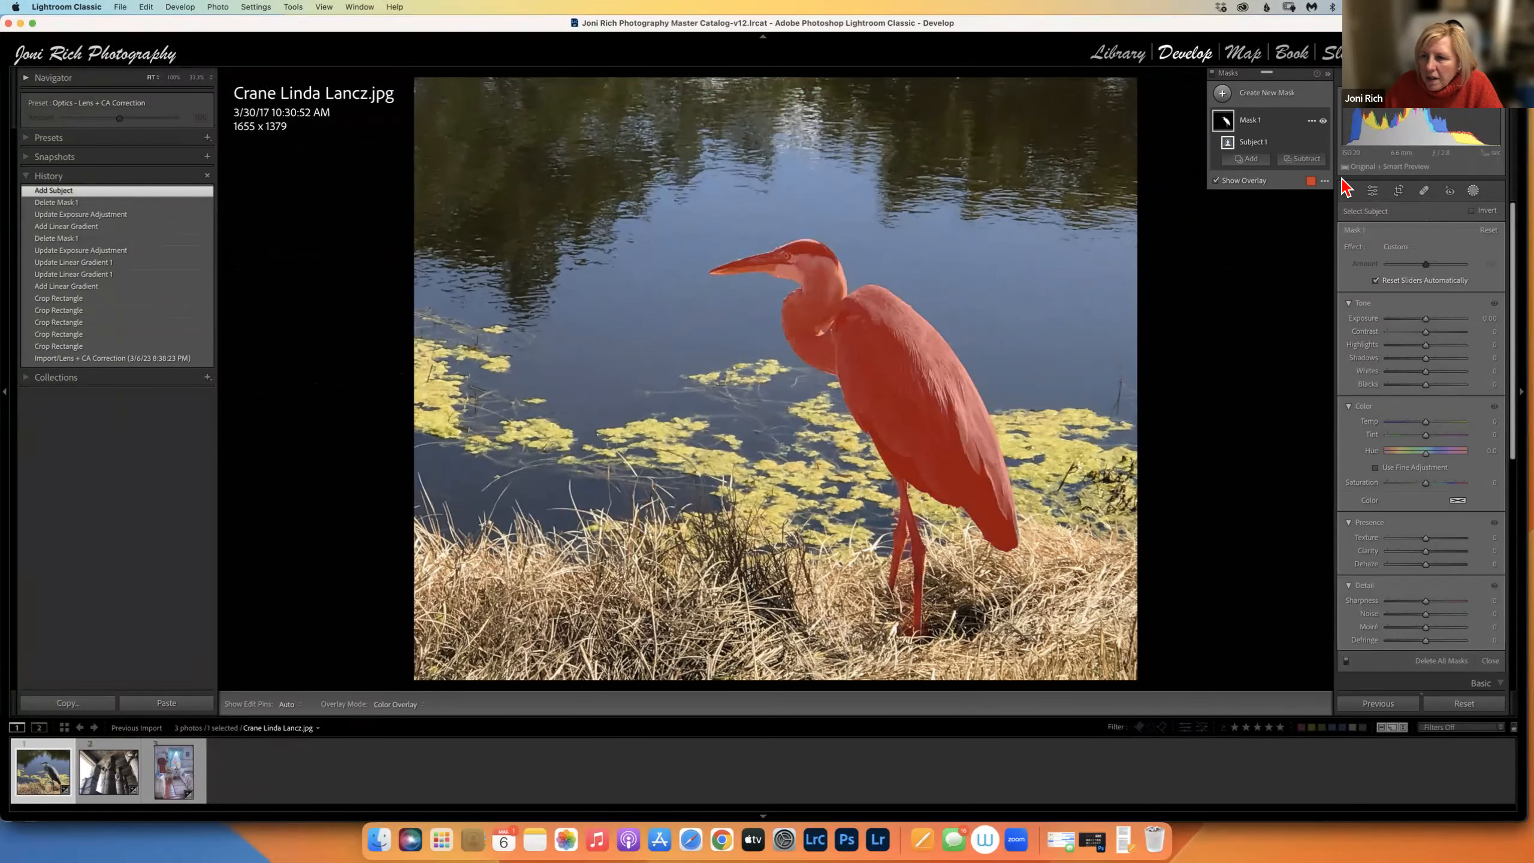
{"action": "left_click", "coordinate": [1311, 121]}
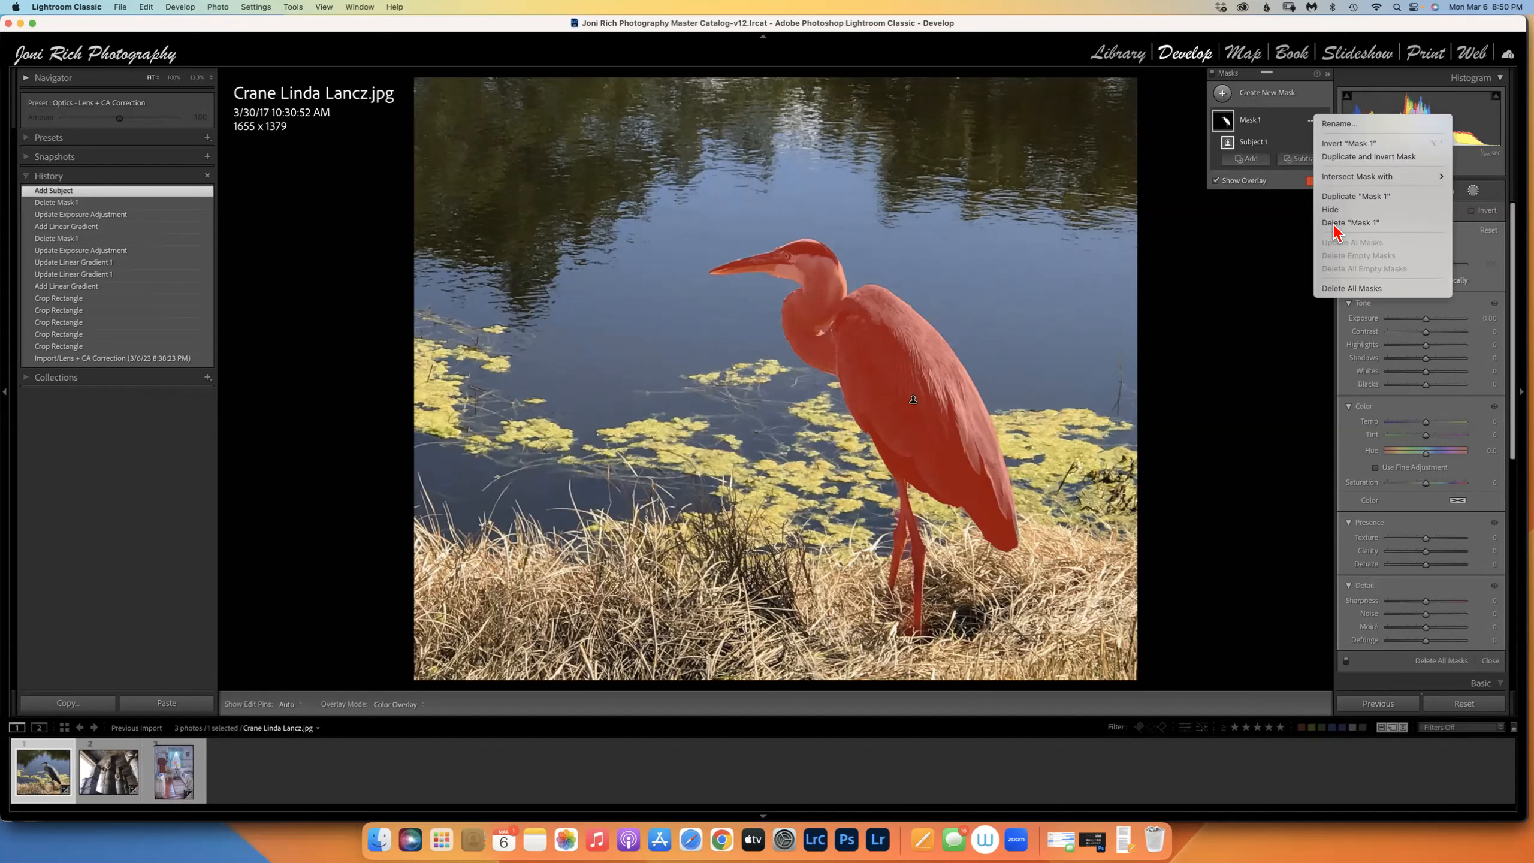
{"action": "left_click", "coordinate": [1383, 223]}
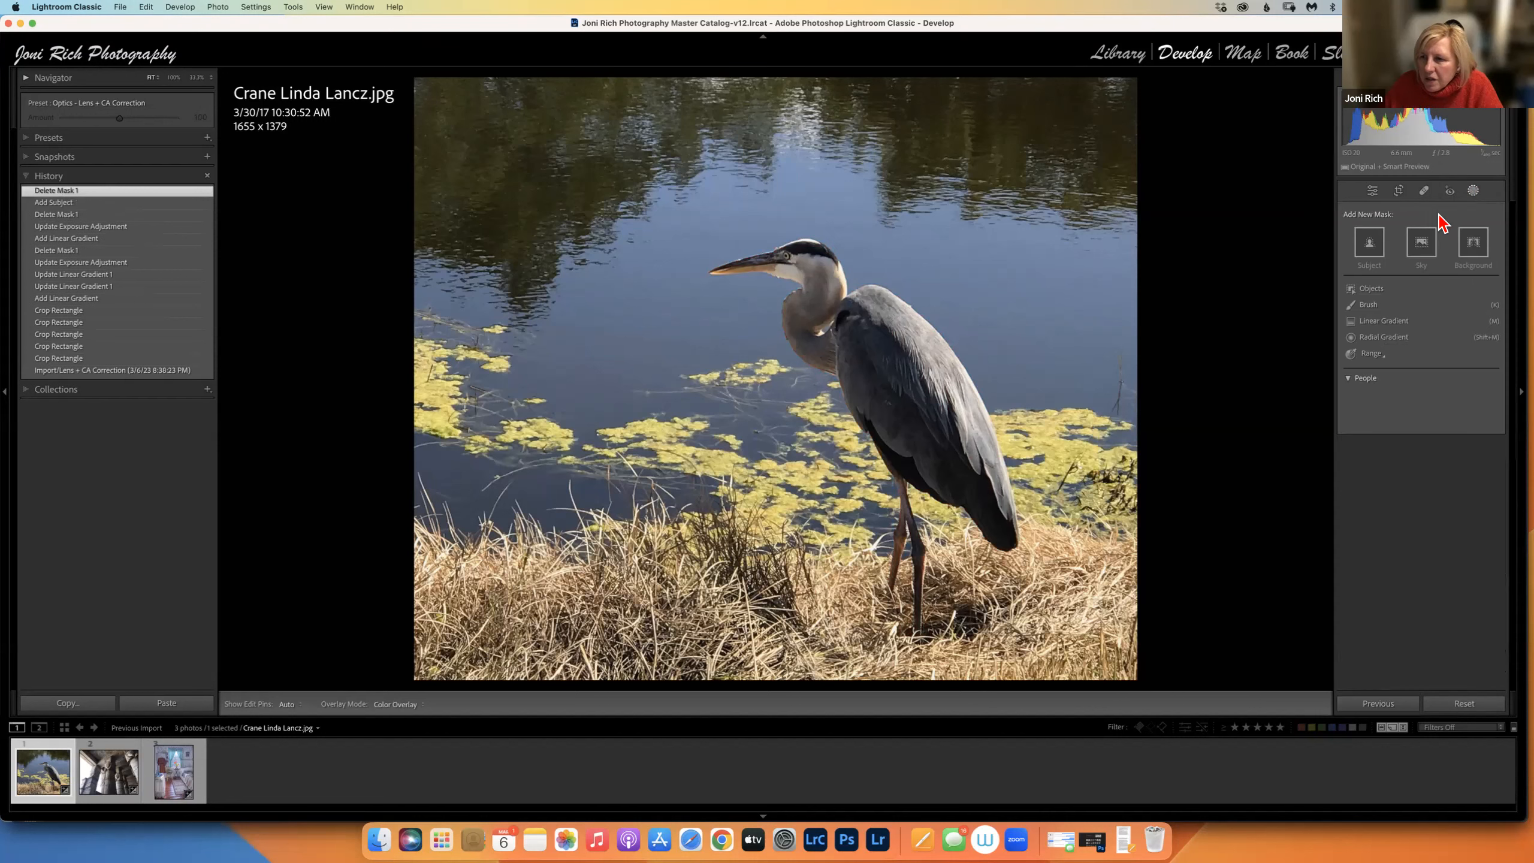
{"action": "left_click", "coordinate": [1370, 244]}
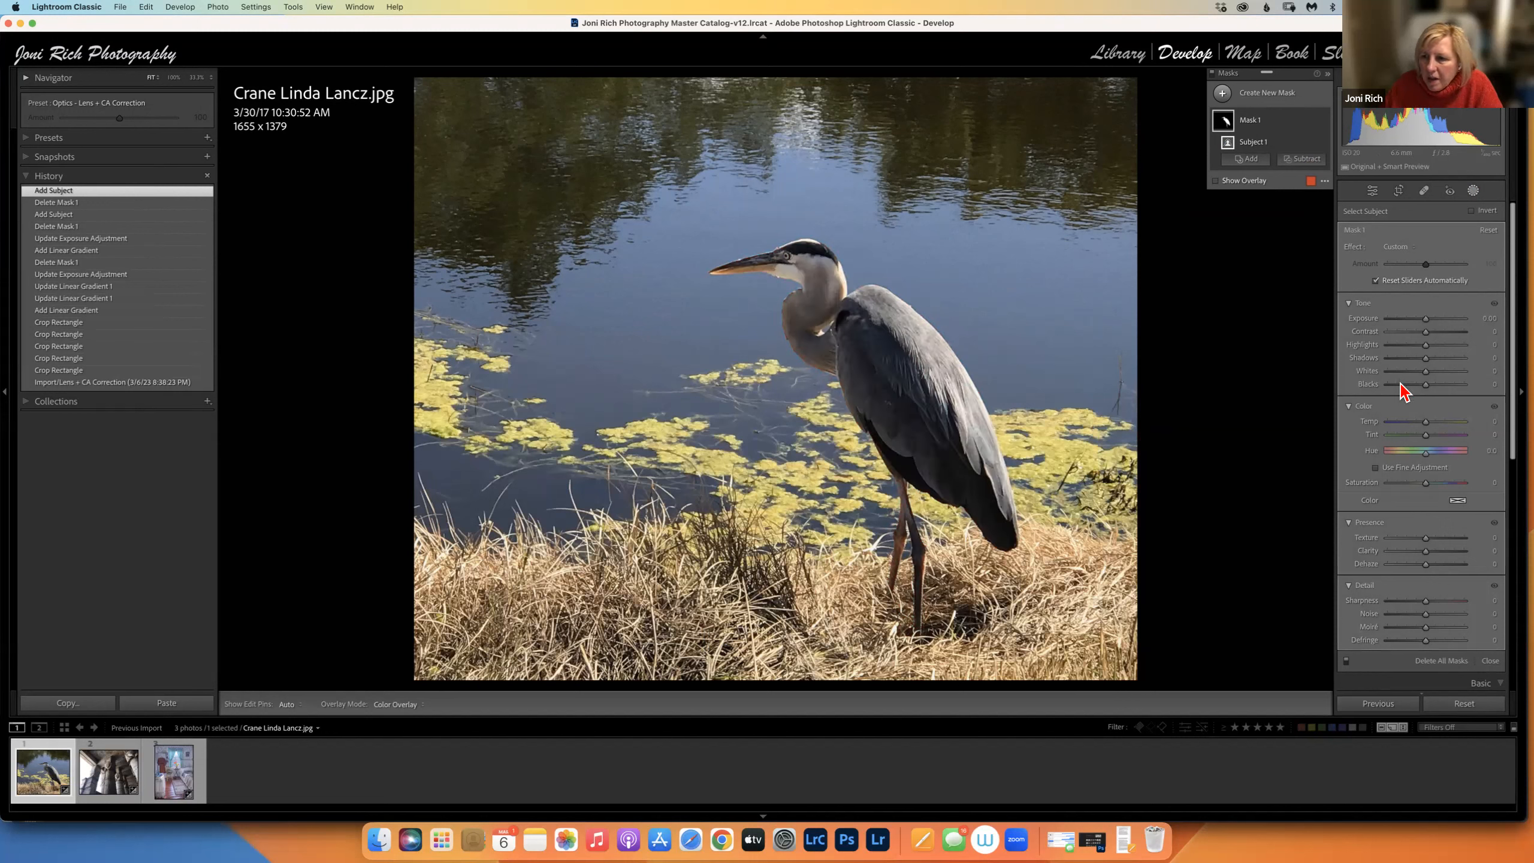
Give the heron mask exposure -0.19, lower highlights, and adjusted texture and clarity.
{"action": "left_click", "coordinate": [1427, 318]}
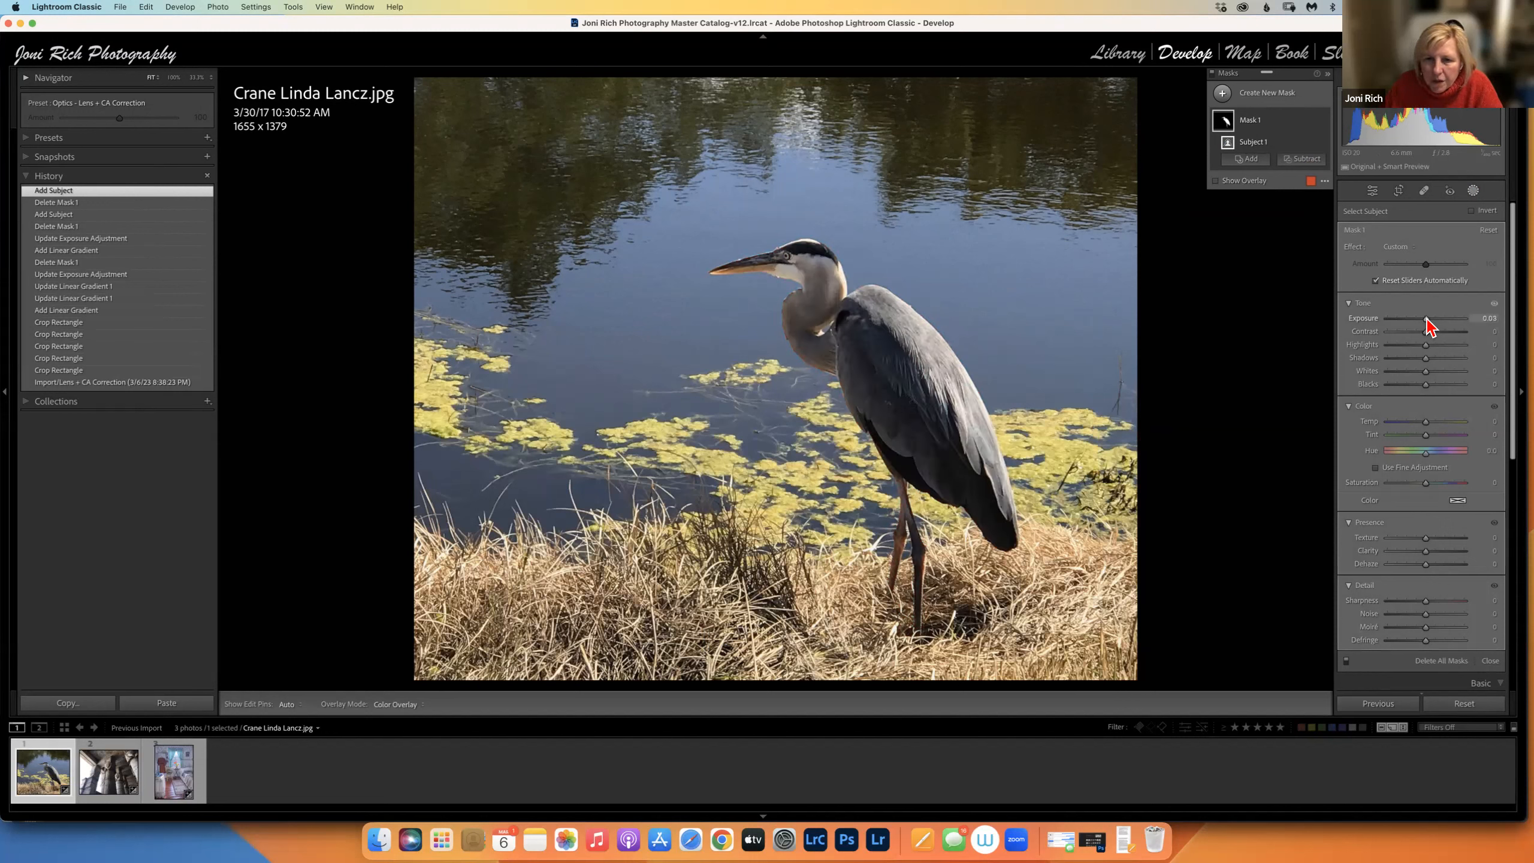
{"action": "left_click_drag", "start_coordinate": [1428, 319], "coordinate": [1432, 320]}
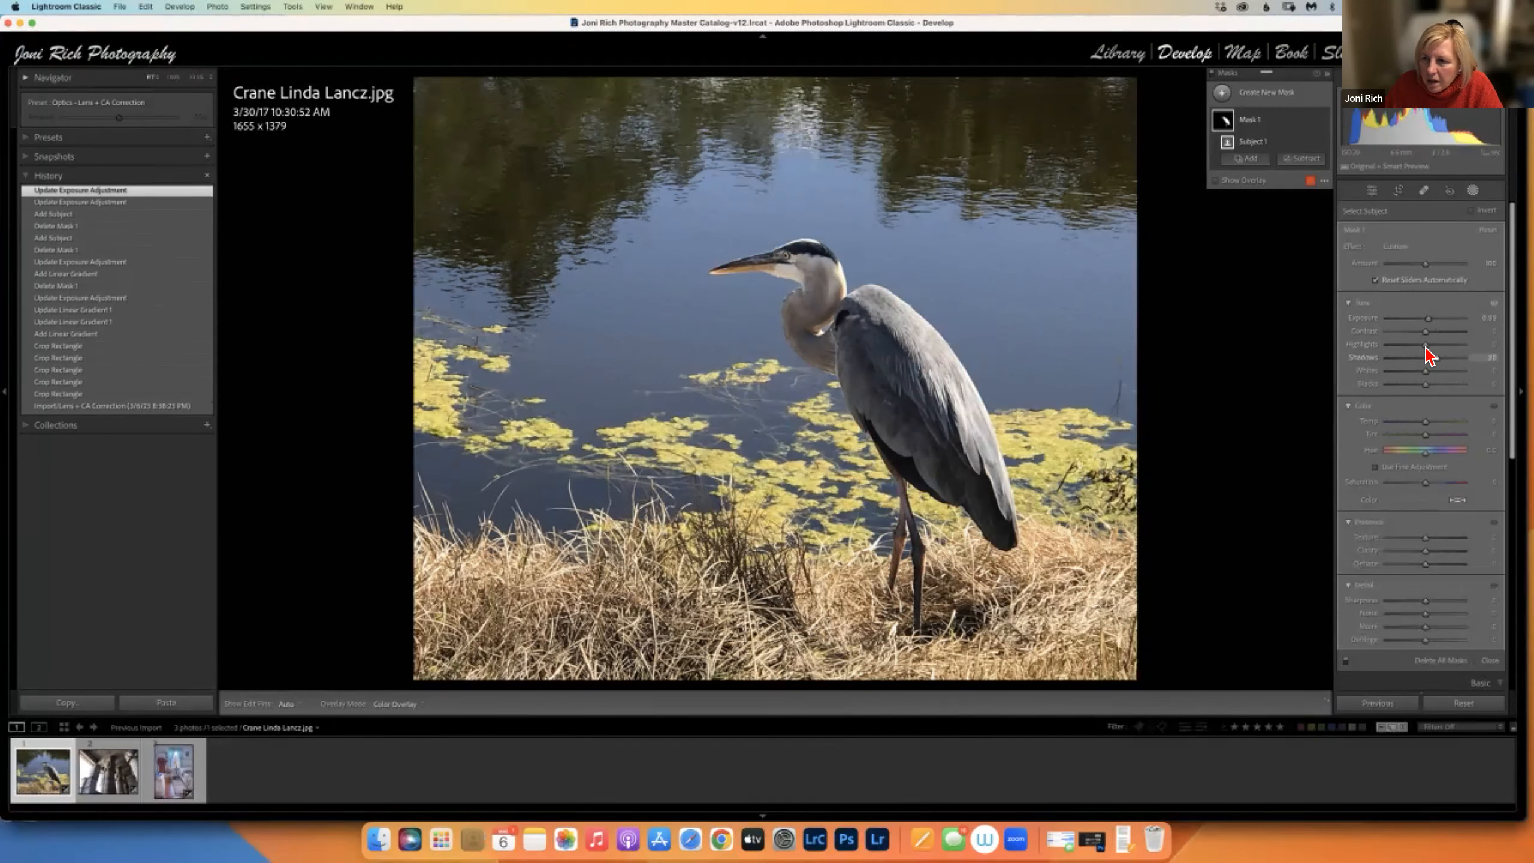
{"action": "left_click_drag", "start_coordinate": [1426, 345], "coordinate": [1416, 345]}
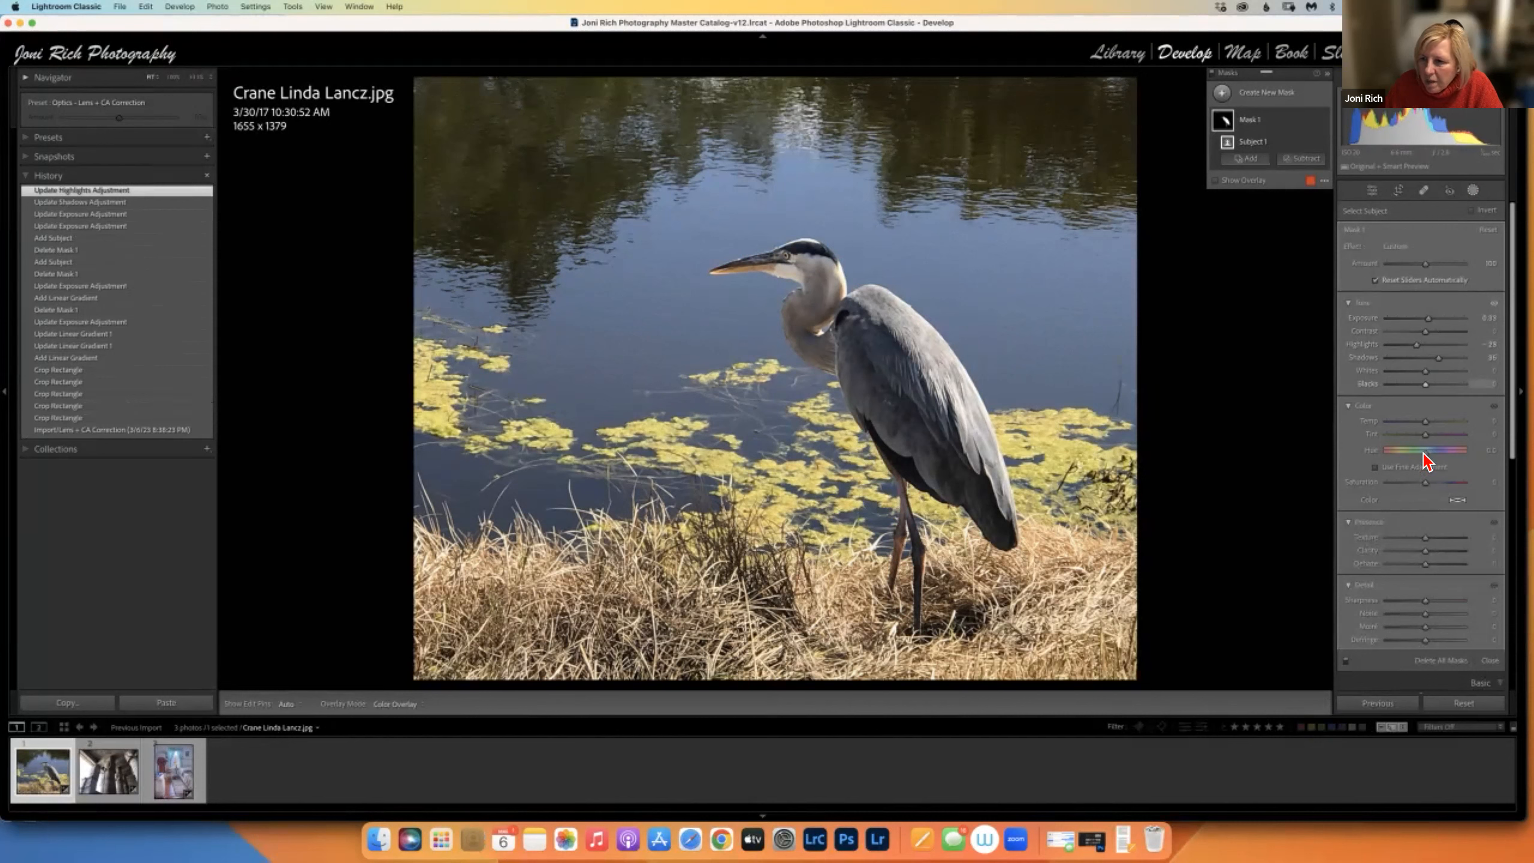
{"action": "left_click_drag", "start_coordinate": [1431, 540], "coordinate": [1433, 539]}
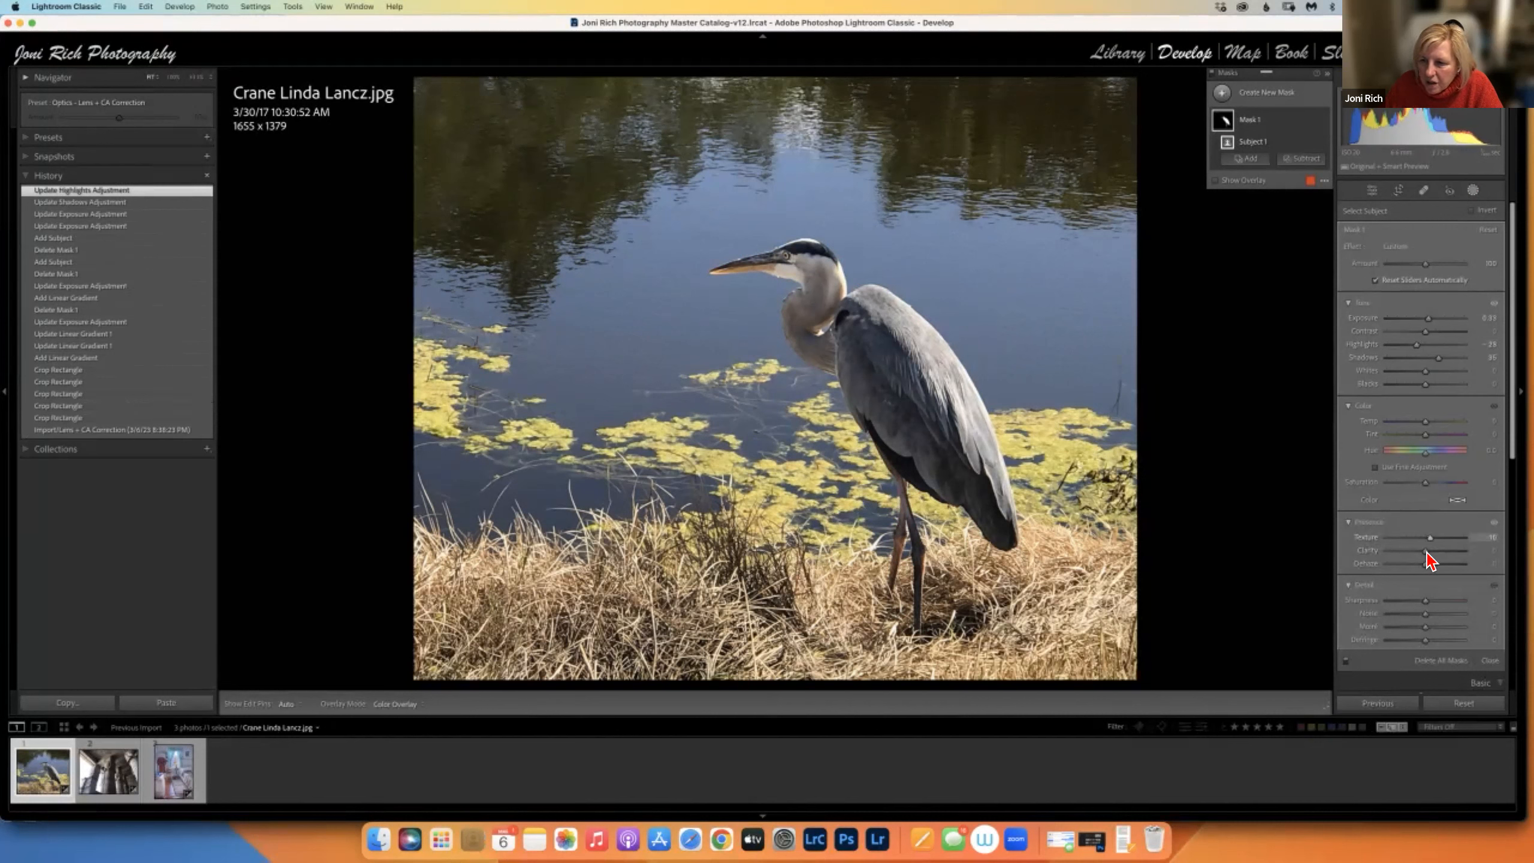
{"action": "left_click_drag", "start_coordinate": [1435, 551], "coordinate": [1432, 551]}
{"action": "left_click_drag", "start_coordinate": [1429, 318], "coordinate": [1424, 318]}
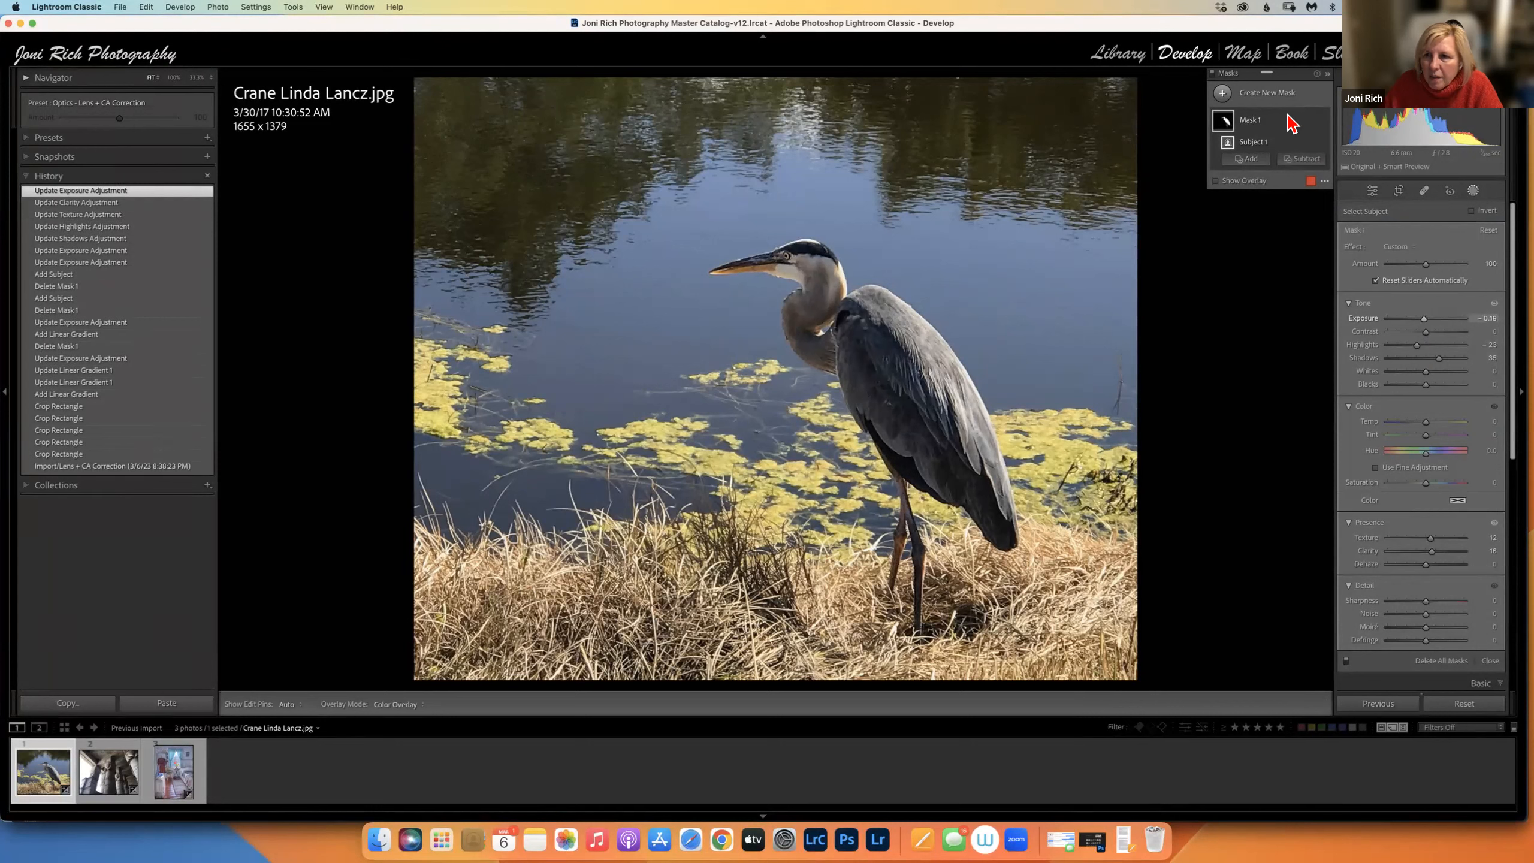
Create a trial inverted duplicate of Mask 1, then delete it.
{"action": "left_click", "coordinate": [1310, 122]}
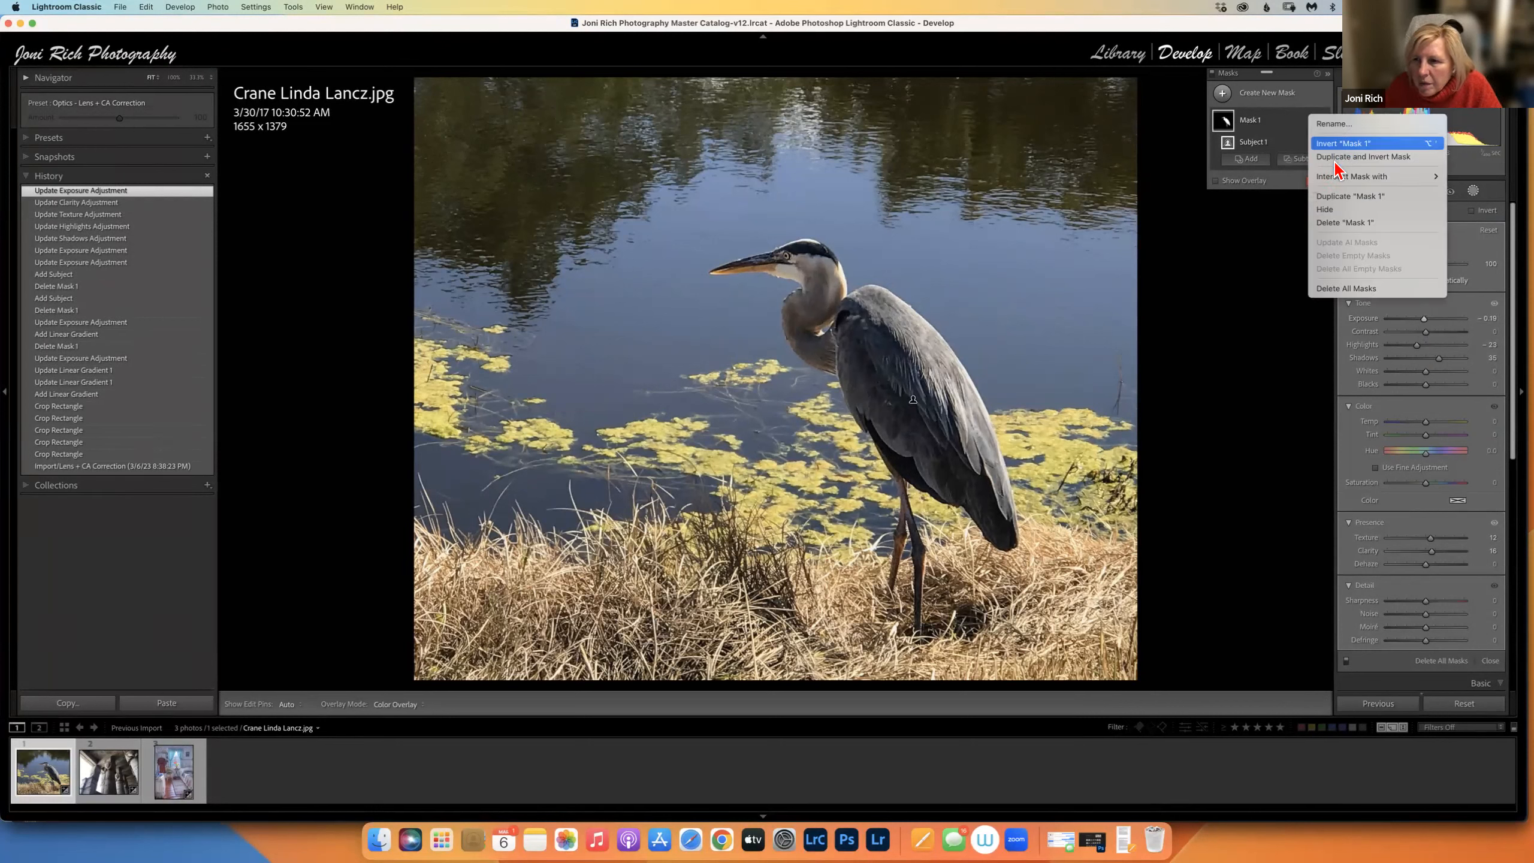
{"action": "left_click", "coordinate": [1336, 157]}
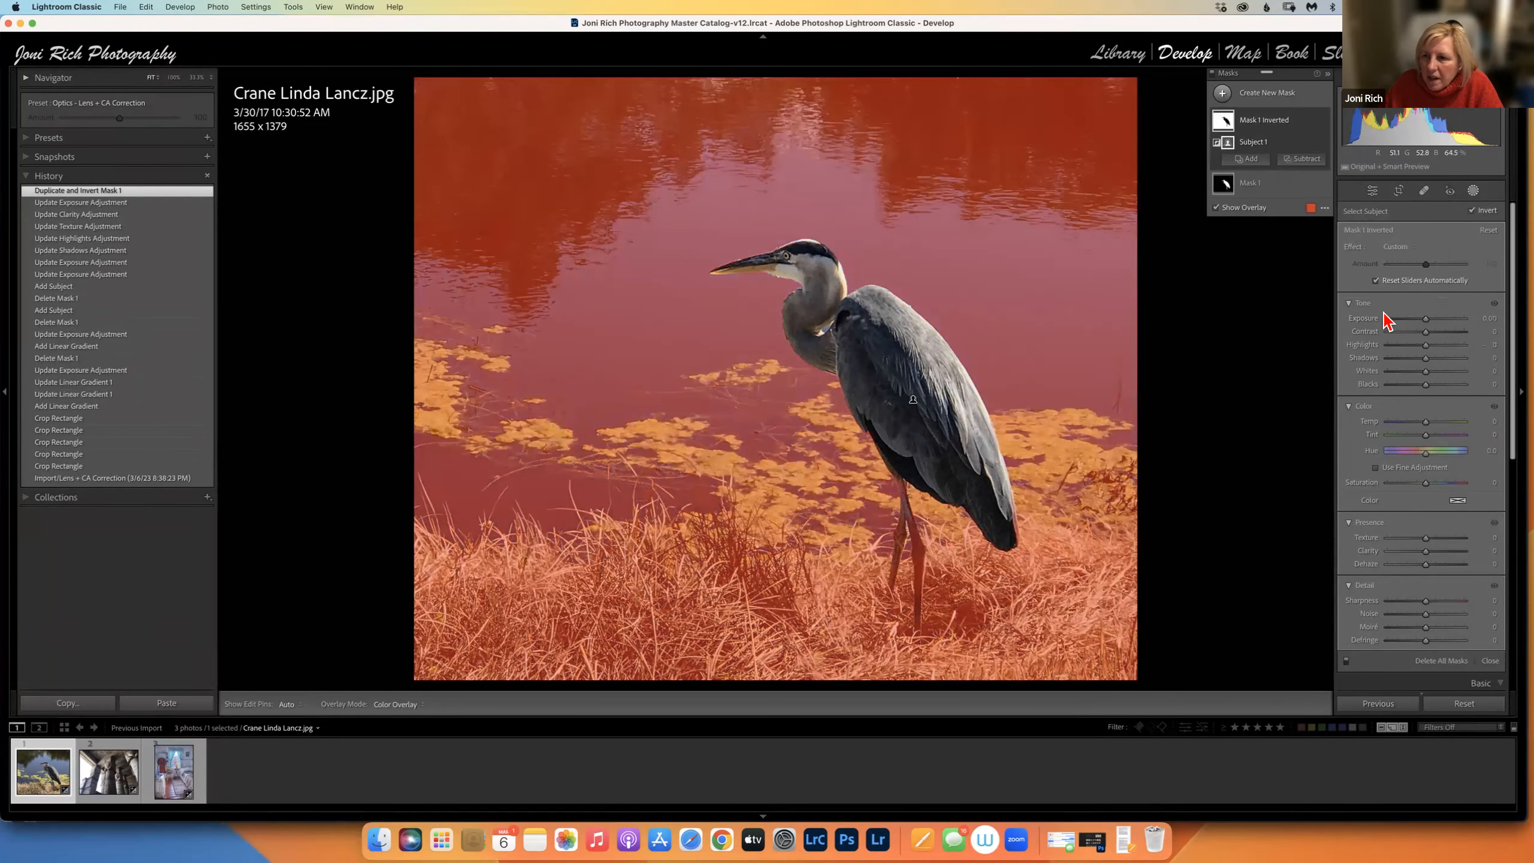
{"action": "left_click_drag", "start_coordinate": [1426, 321], "coordinate": [1426, 325]}
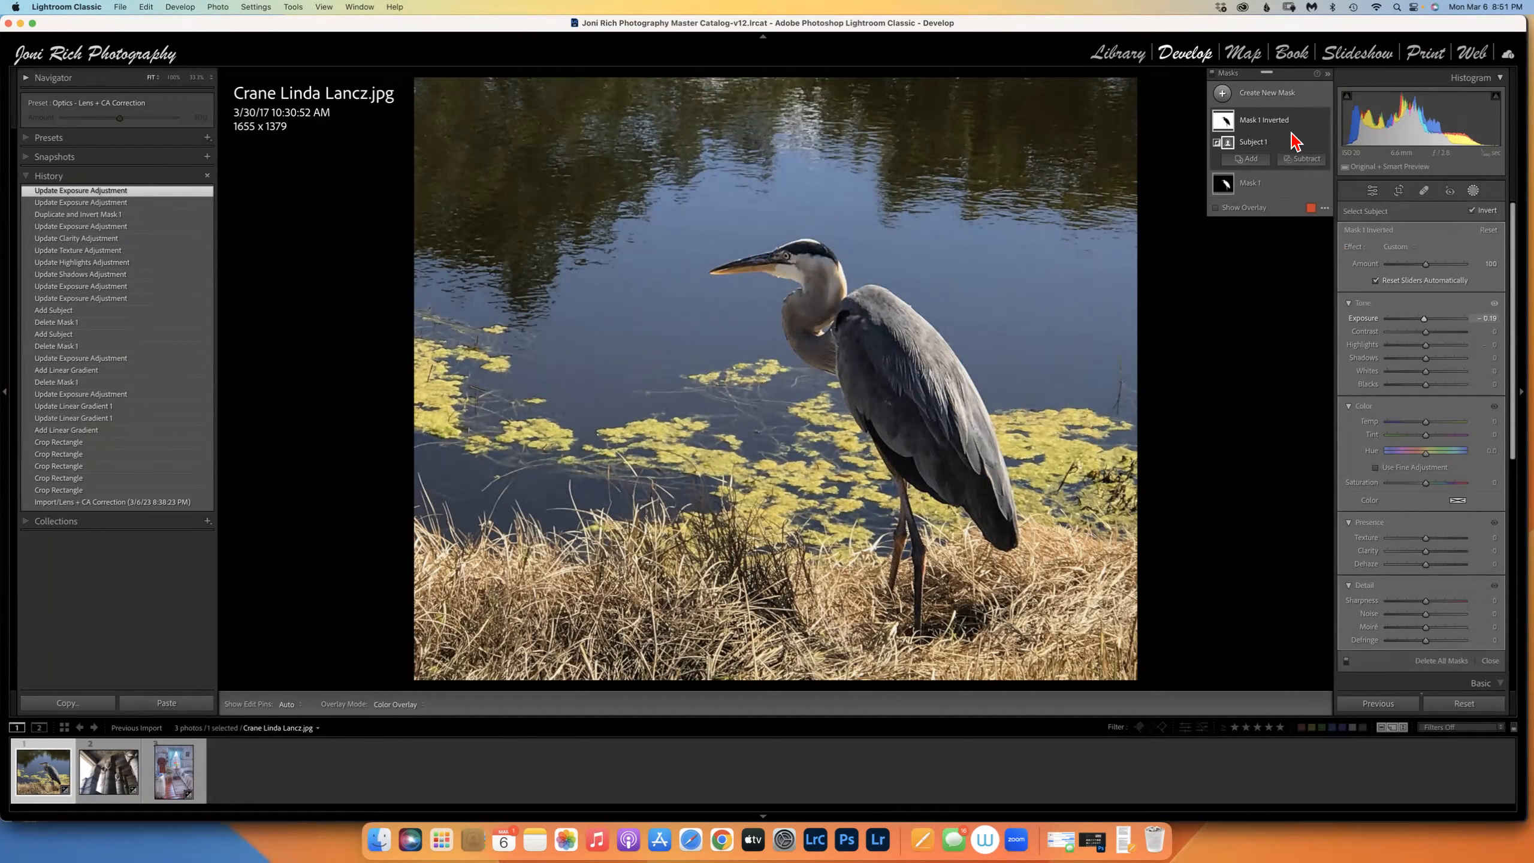
{"action": "left_click", "coordinate": [1309, 120]}
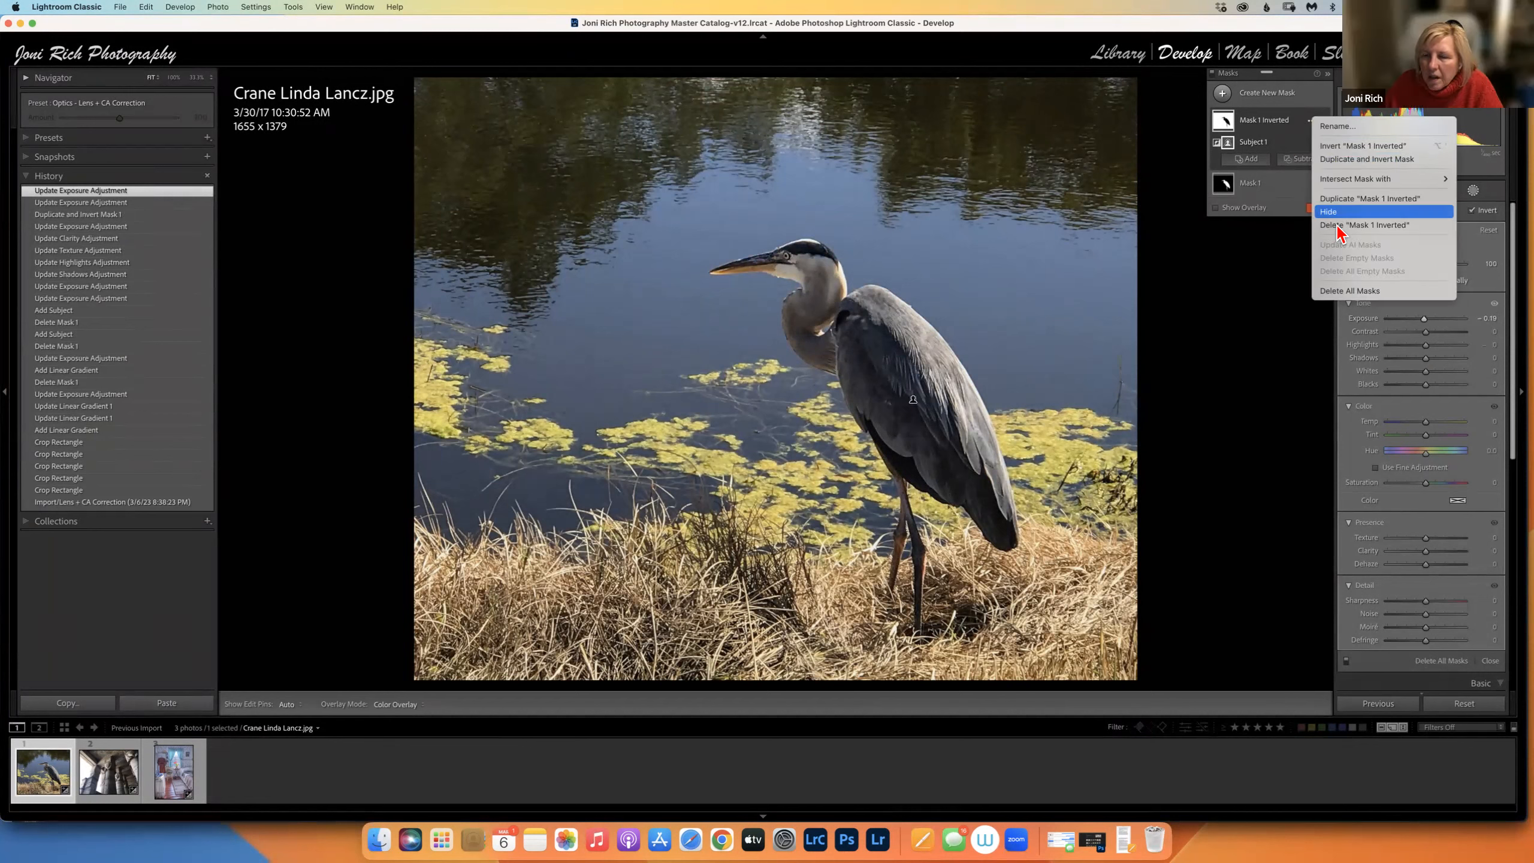
{"action": "left_click", "coordinate": [1337, 226]}
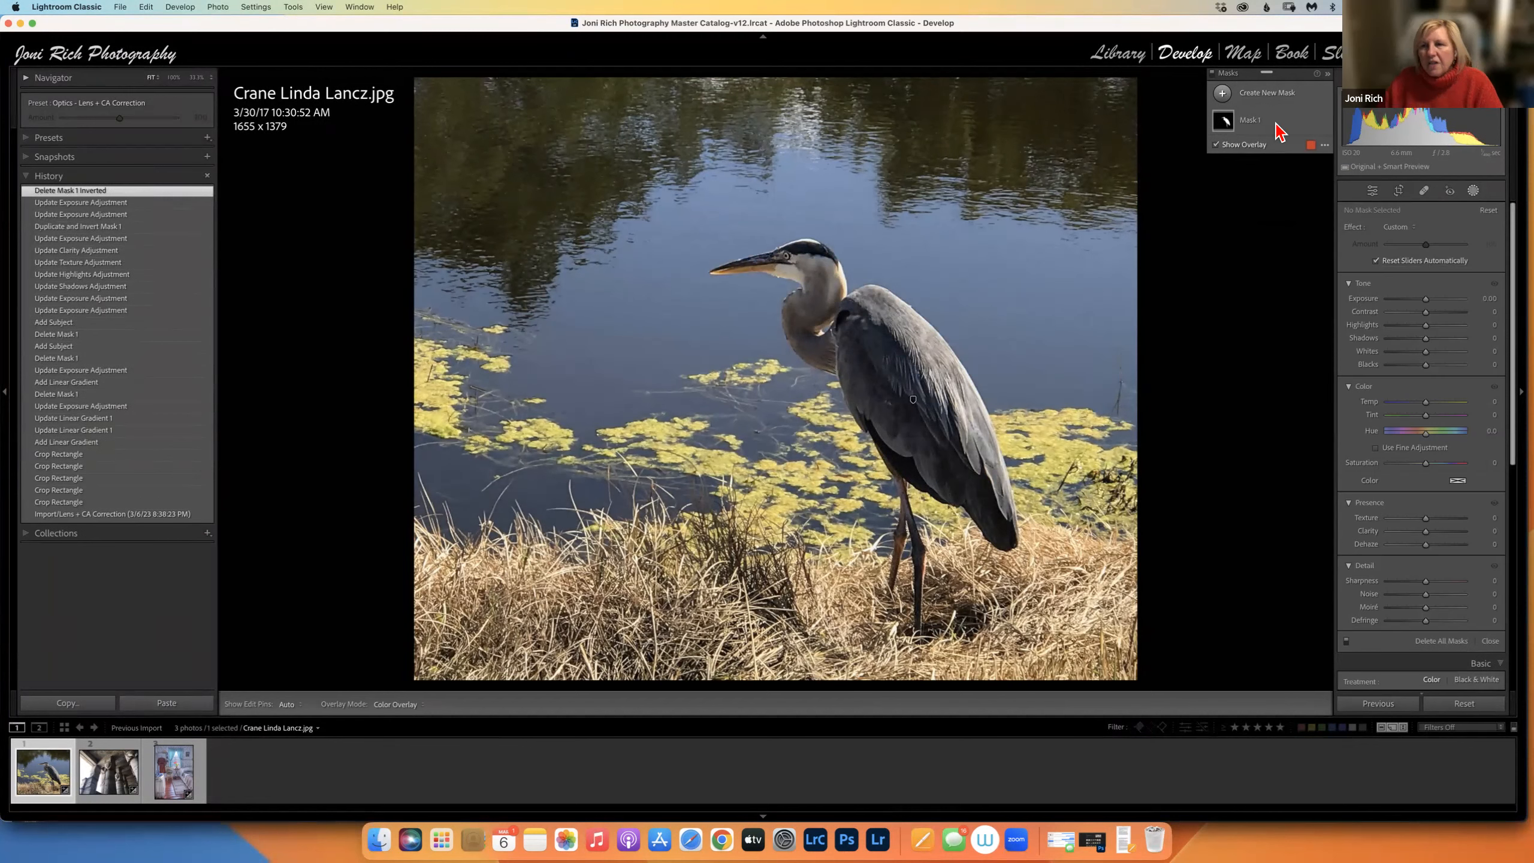
Duplicate and invert Mask 1 again, setting the background exposure to 0.04.
{"action": "left_click", "coordinate": [1311, 121]}
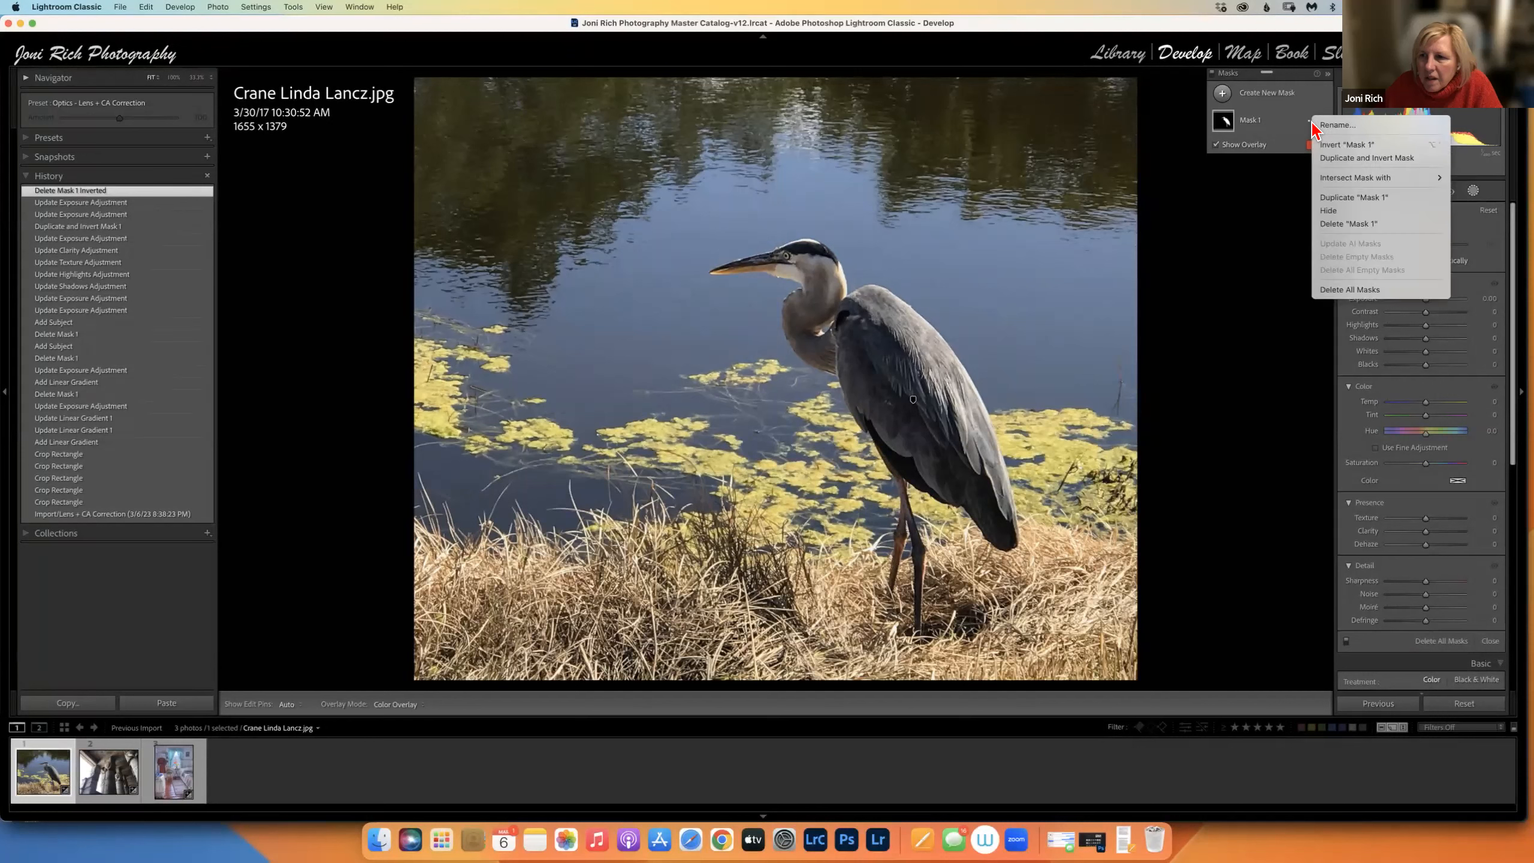
{"action": "left_click", "coordinate": [1341, 160]}
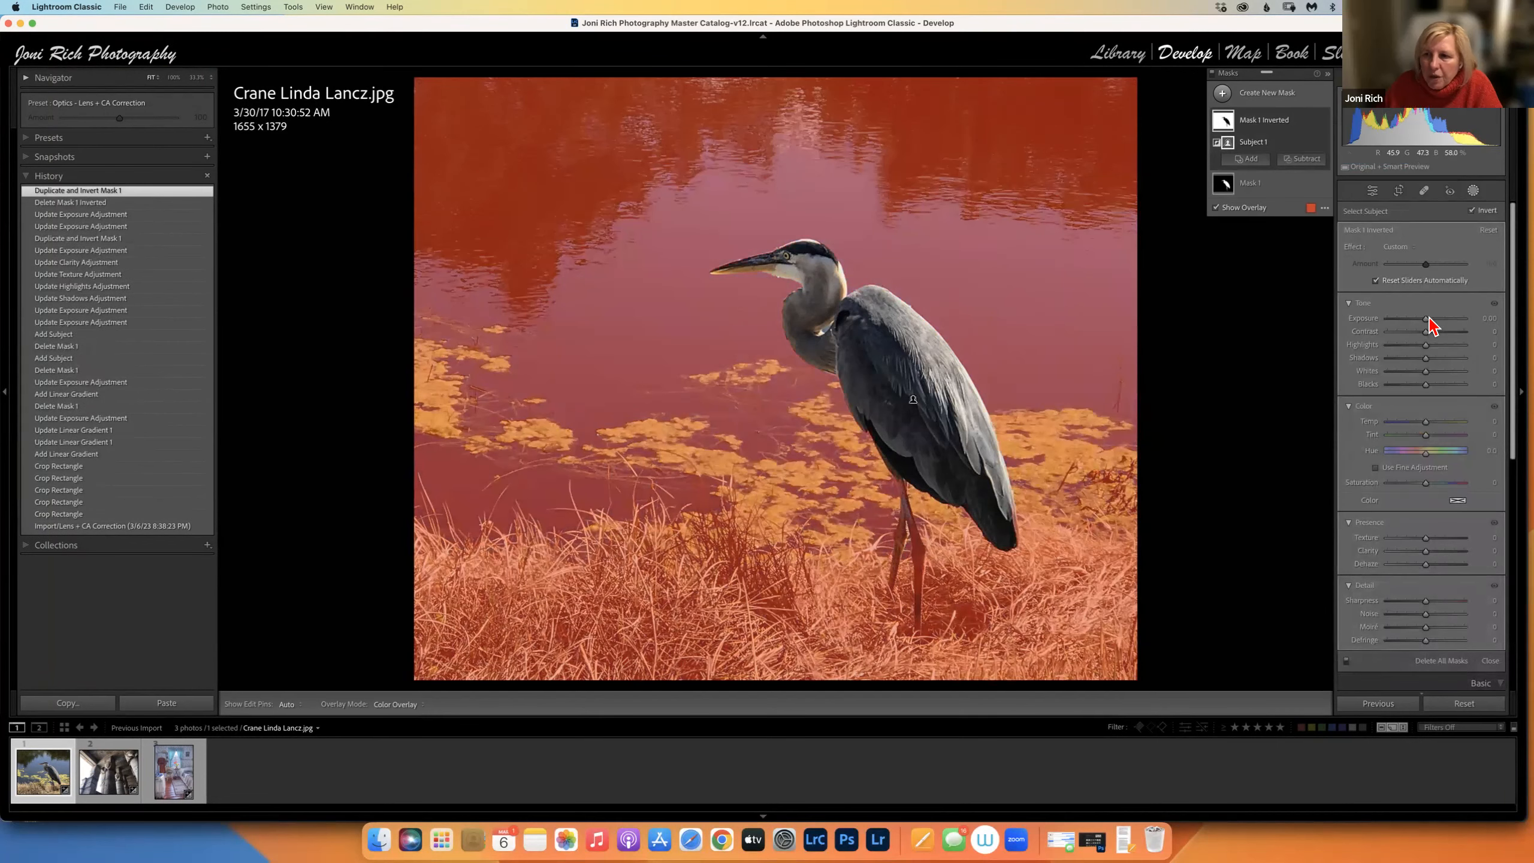
{"action": "left_click_drag", "start_coordinate": [1428, 319], "coordinate": [1425, 326]}
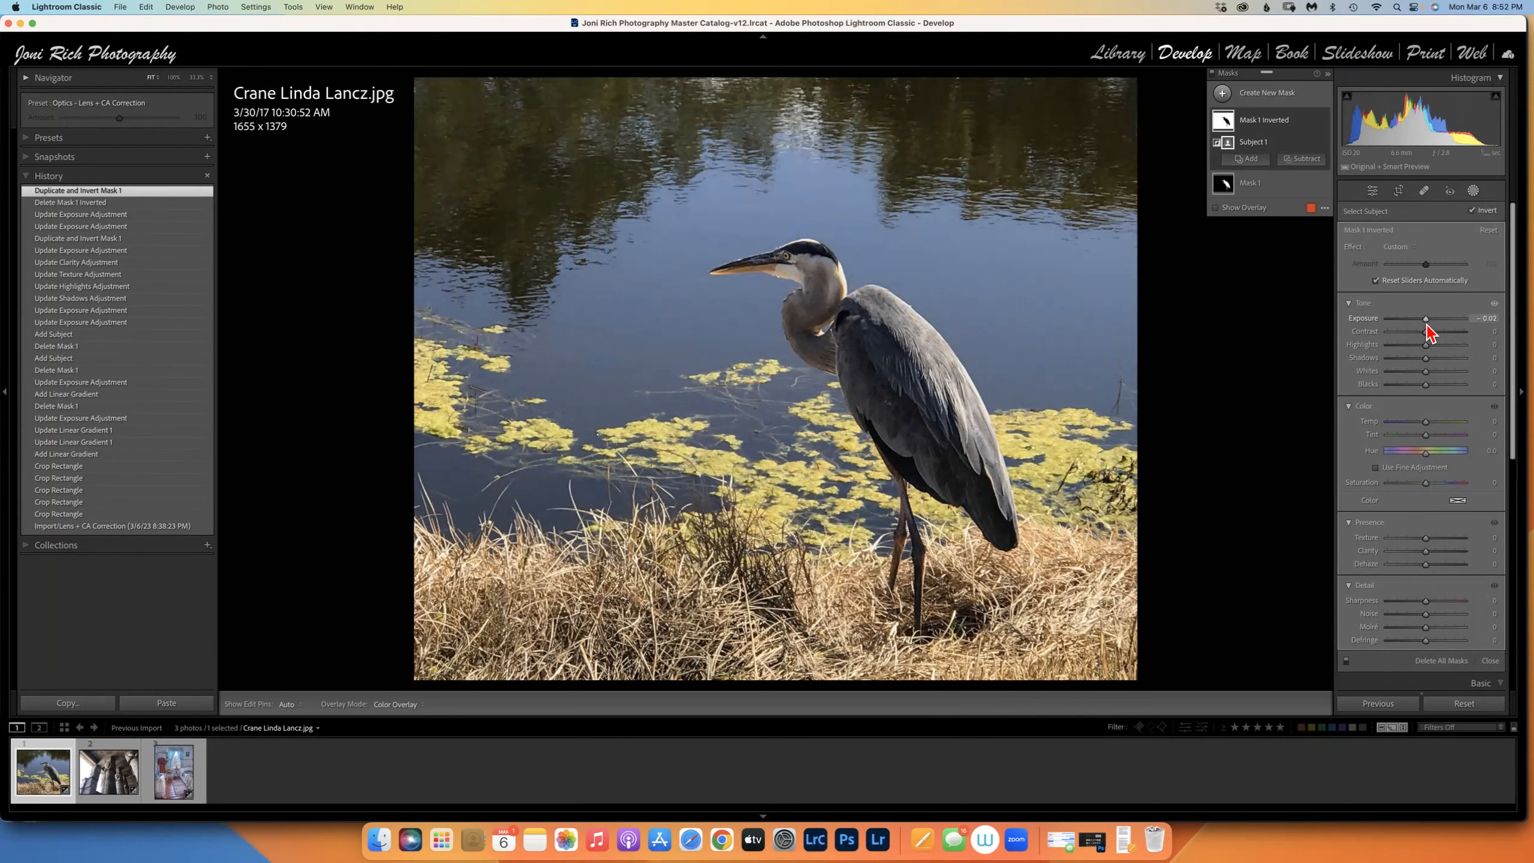
{"action": "left_click_drag", "start_coordinate": [1427, 326], "coordinate": [1428, 323]}
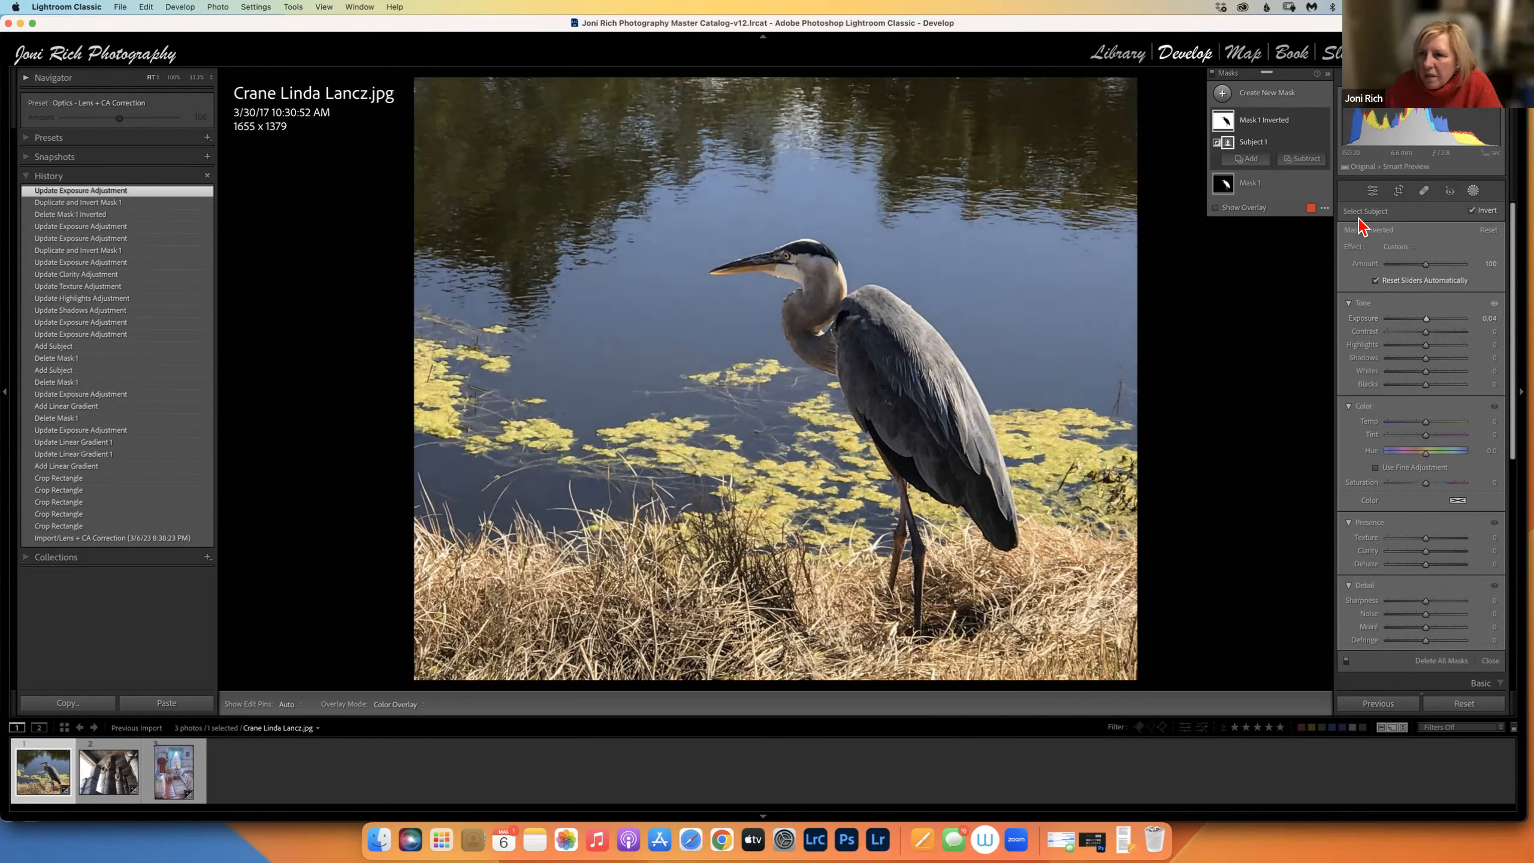
Draw a radial gradient ellipse shaped and rotated to cover the heron.
{"action": "left_click", "coordinate": [1223, 94]}
{"action": "left_click", "coordinate": [1294, 236]}
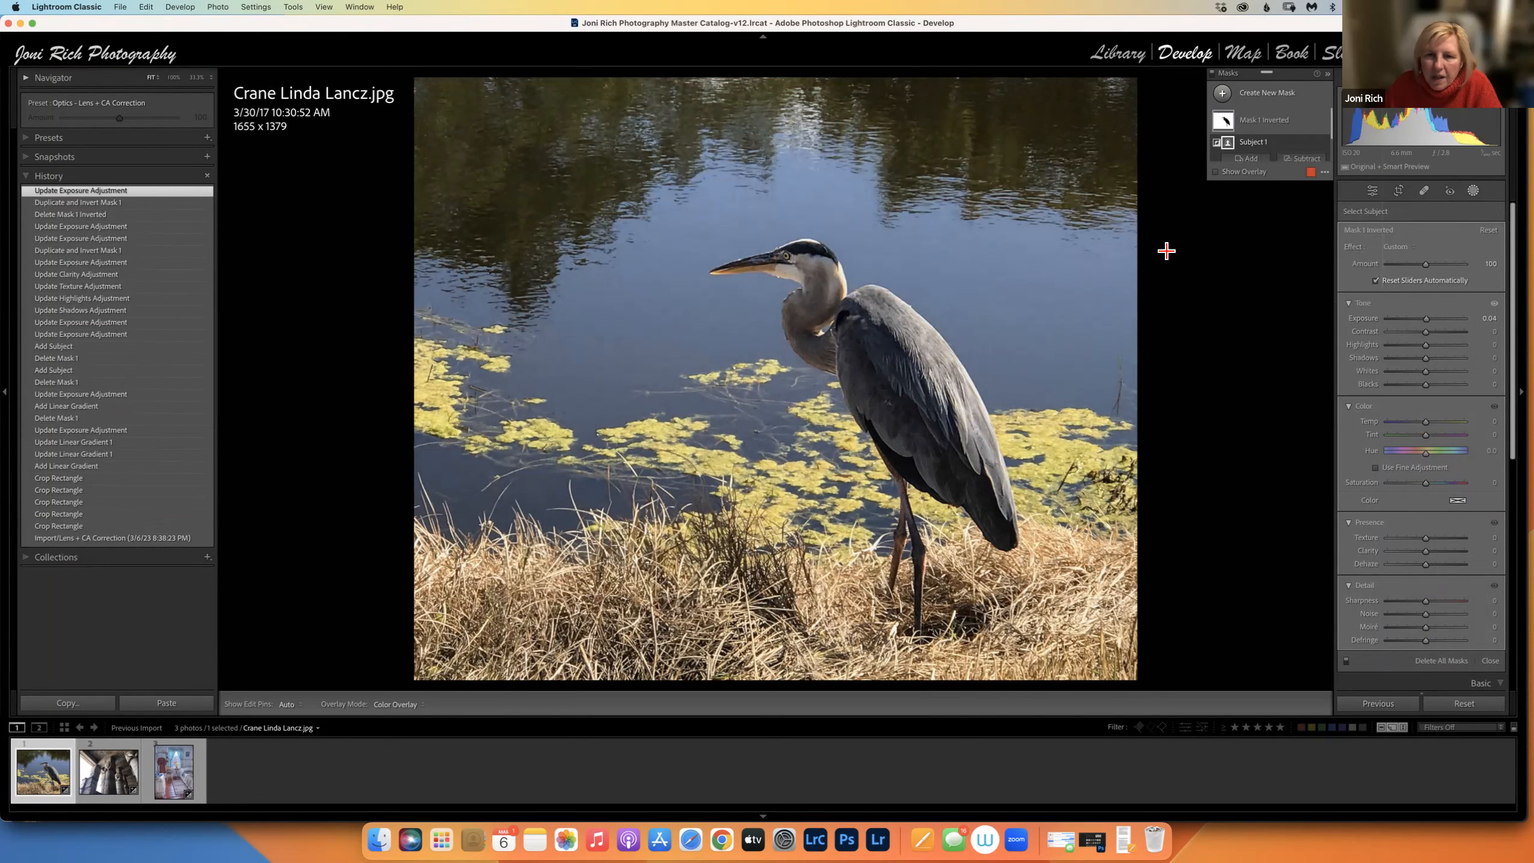
{"action": "mouse_move", "coordinate": [767, 254]}
{"action": "left_mouse_down"}
{"action": "mouse_move", "coordinate": [935, 383]}
{"action": "mouse_move", "coordinate": [973, 438]}
{"action": "left_mouse_up"}
{"action": "left_click_drag", "start_coordinate": [1069, 381], "coordinate": [1094, 259]}
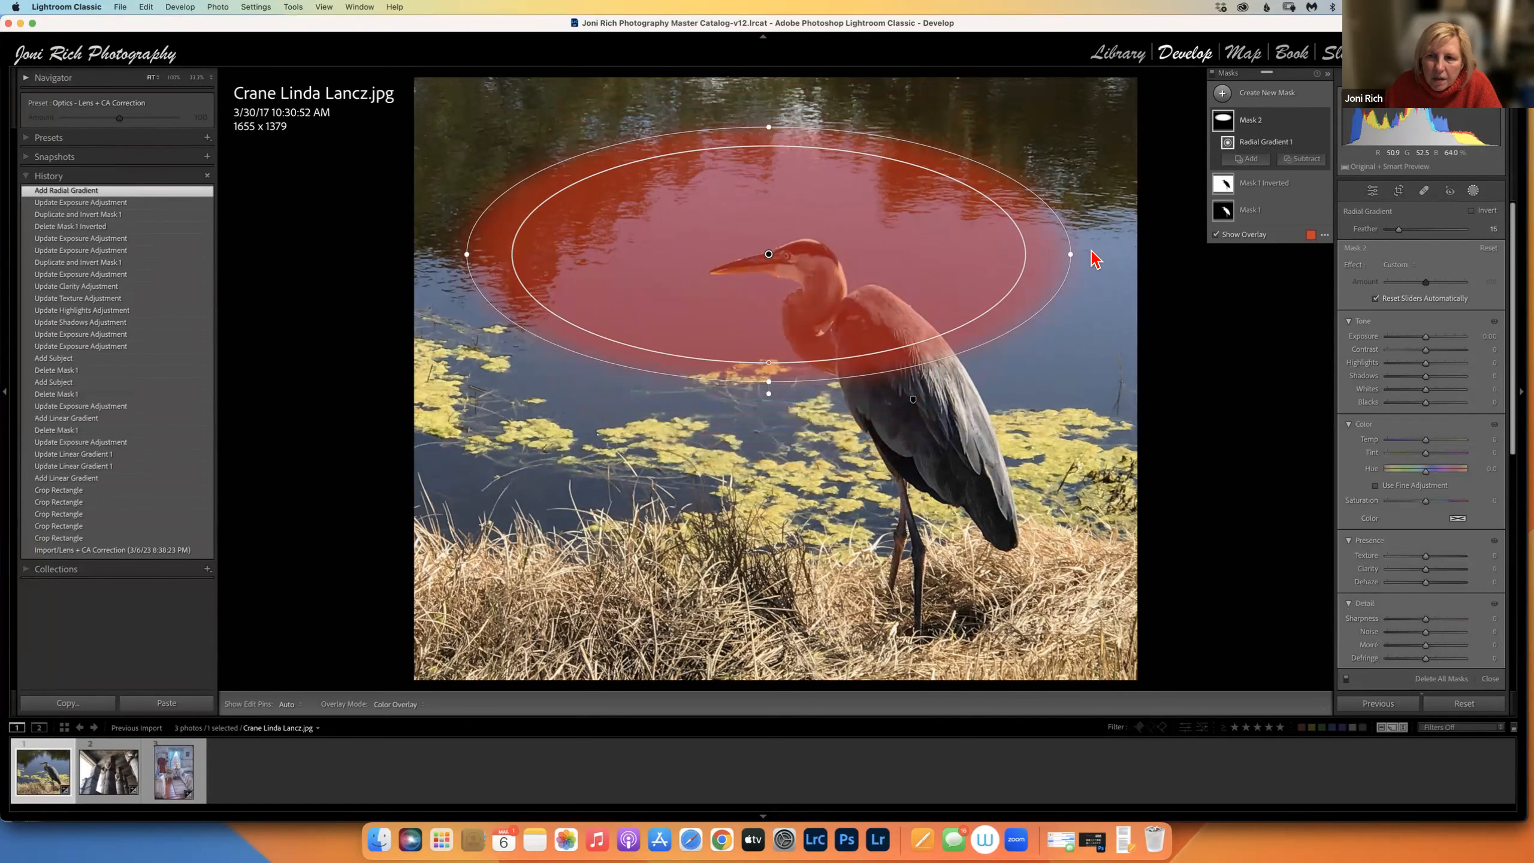
{"action": "left_click_drag", "start_coordinate": [1085, 327], "coordinate": [1124, 473]}
{"action": "left_click_drag", "start_coordinate": [785, 480], "coordinate": [765, 565]}
Invert Mask 2 and lower its exposure to about -0.20, showing the mask overlay.
{"action": "left_click", "coordinate": [1312, 120]}
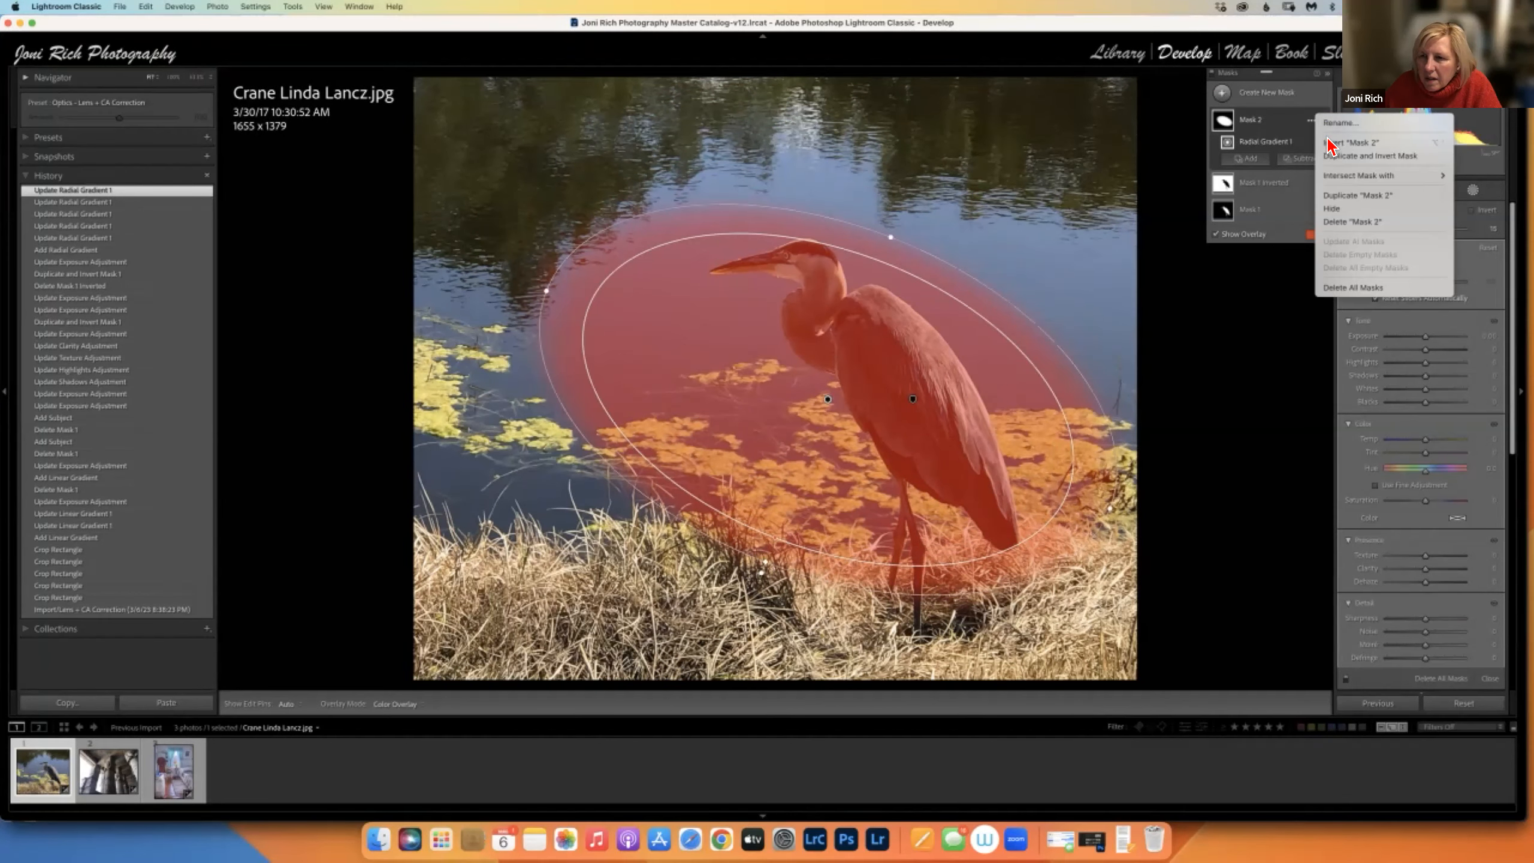
{"action": "left_click", "coordinate": [1332, 143]}
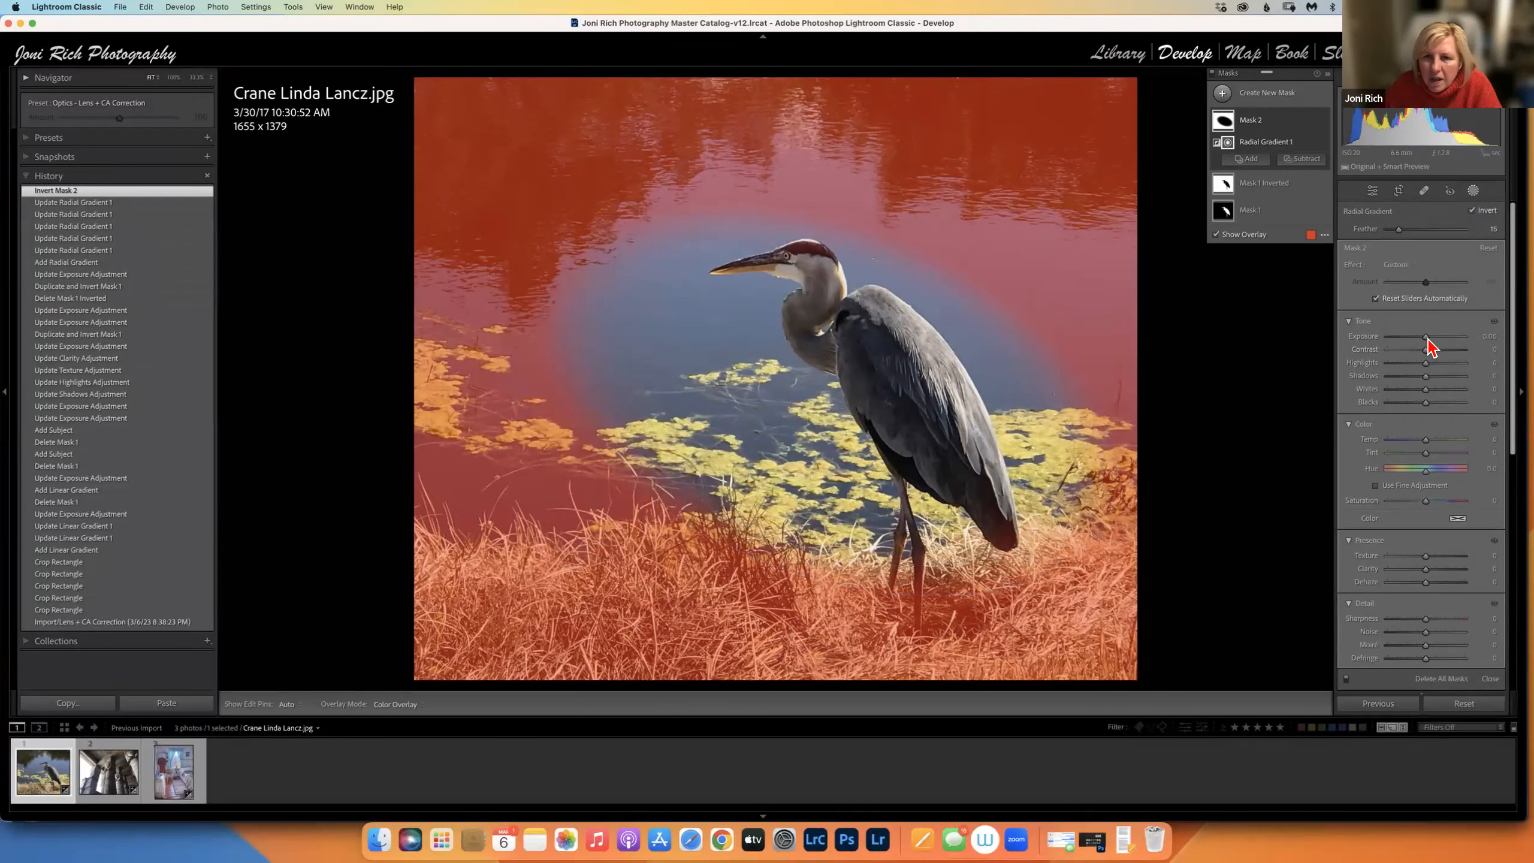
{"action": "left_click_drag", "start_coordinate": [1426, 338], "coordinate": [1427, 343]}
{"action": "key", "text": "o"}
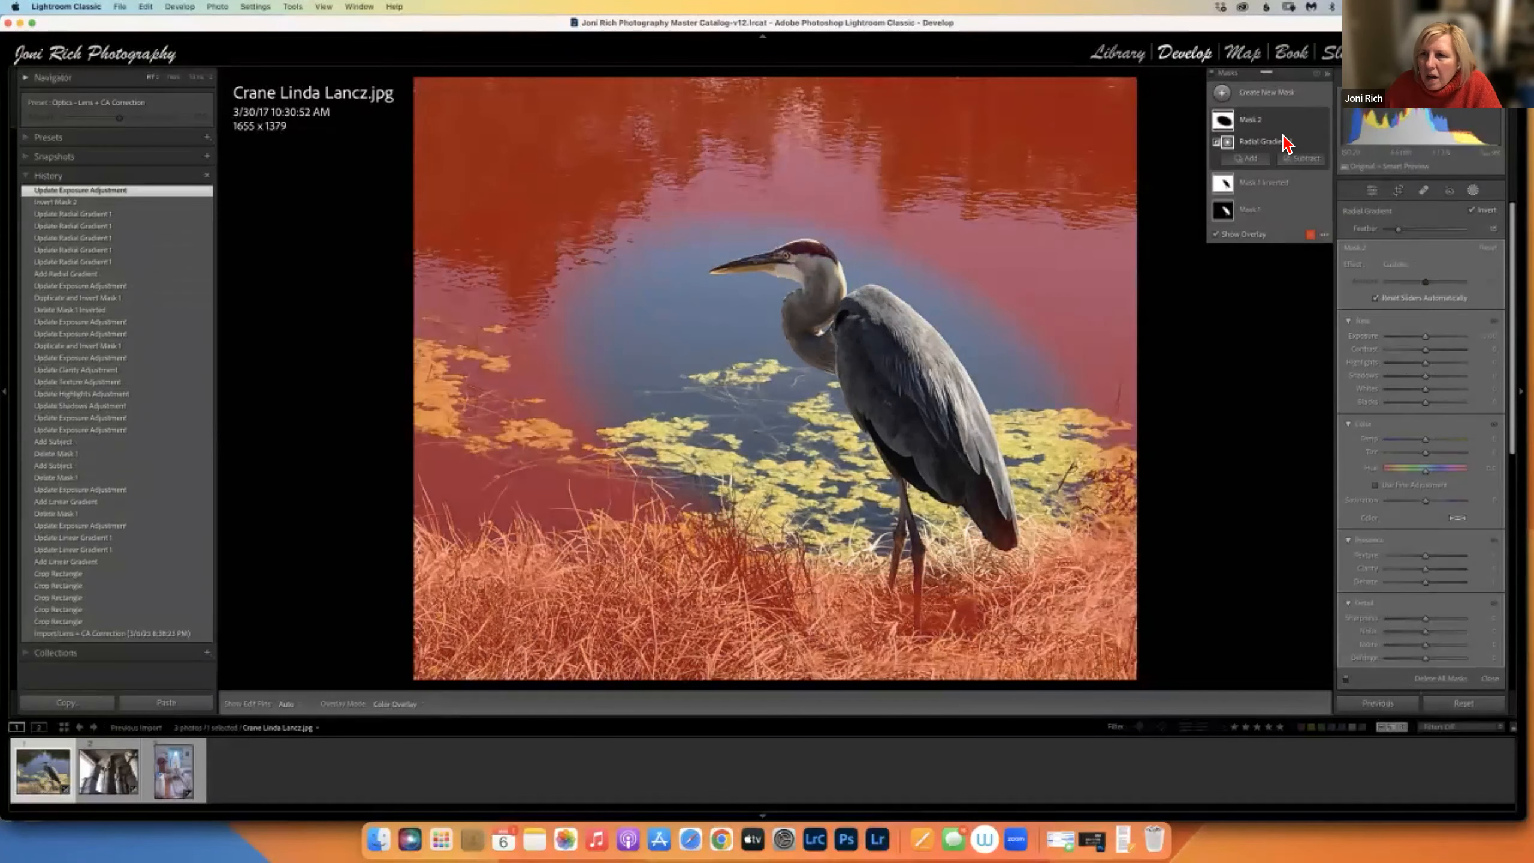
{"action": "left_click", "coordinate": [1223, 92]}
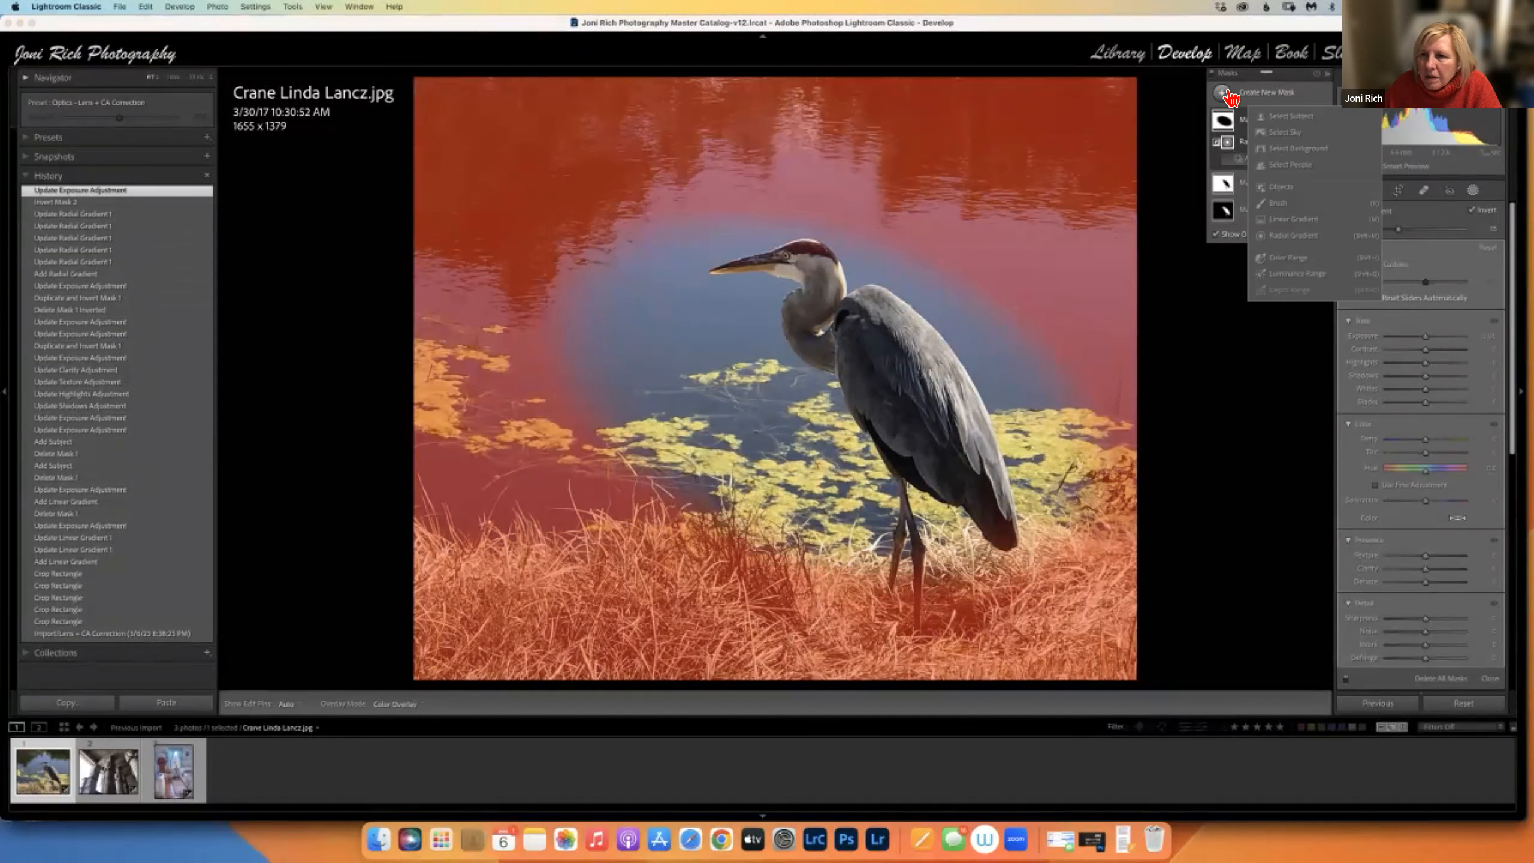
Draw another radial gradient and reposition, resize and level it over the heron.
{"action": "left_click", "coordinate": [1279, 236]}
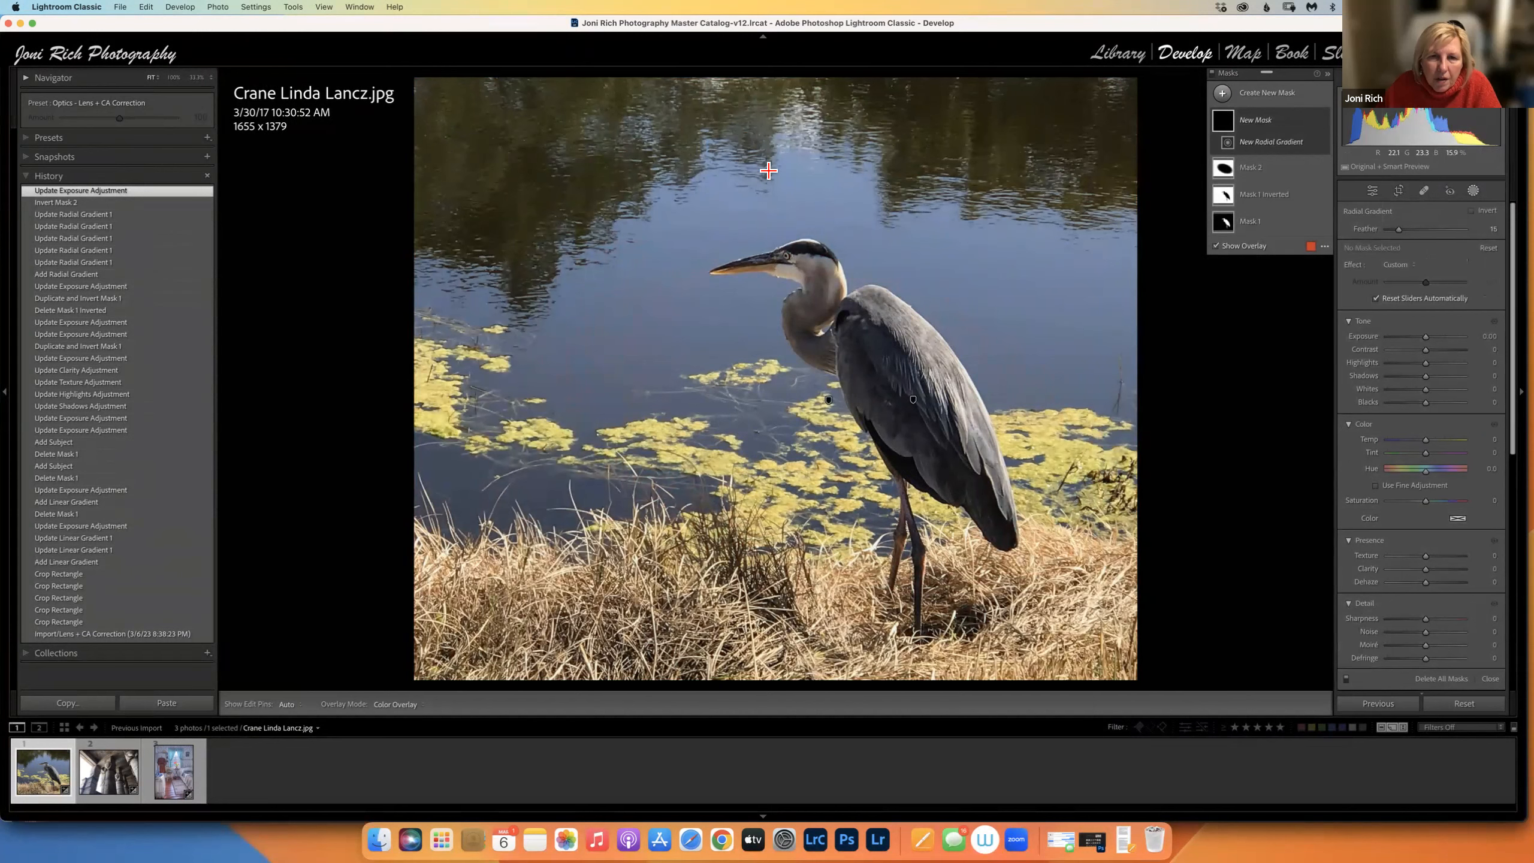
{"action": "left_click_drag", "start_coordinate": [683, 142], "coordinate": [868, 213]}
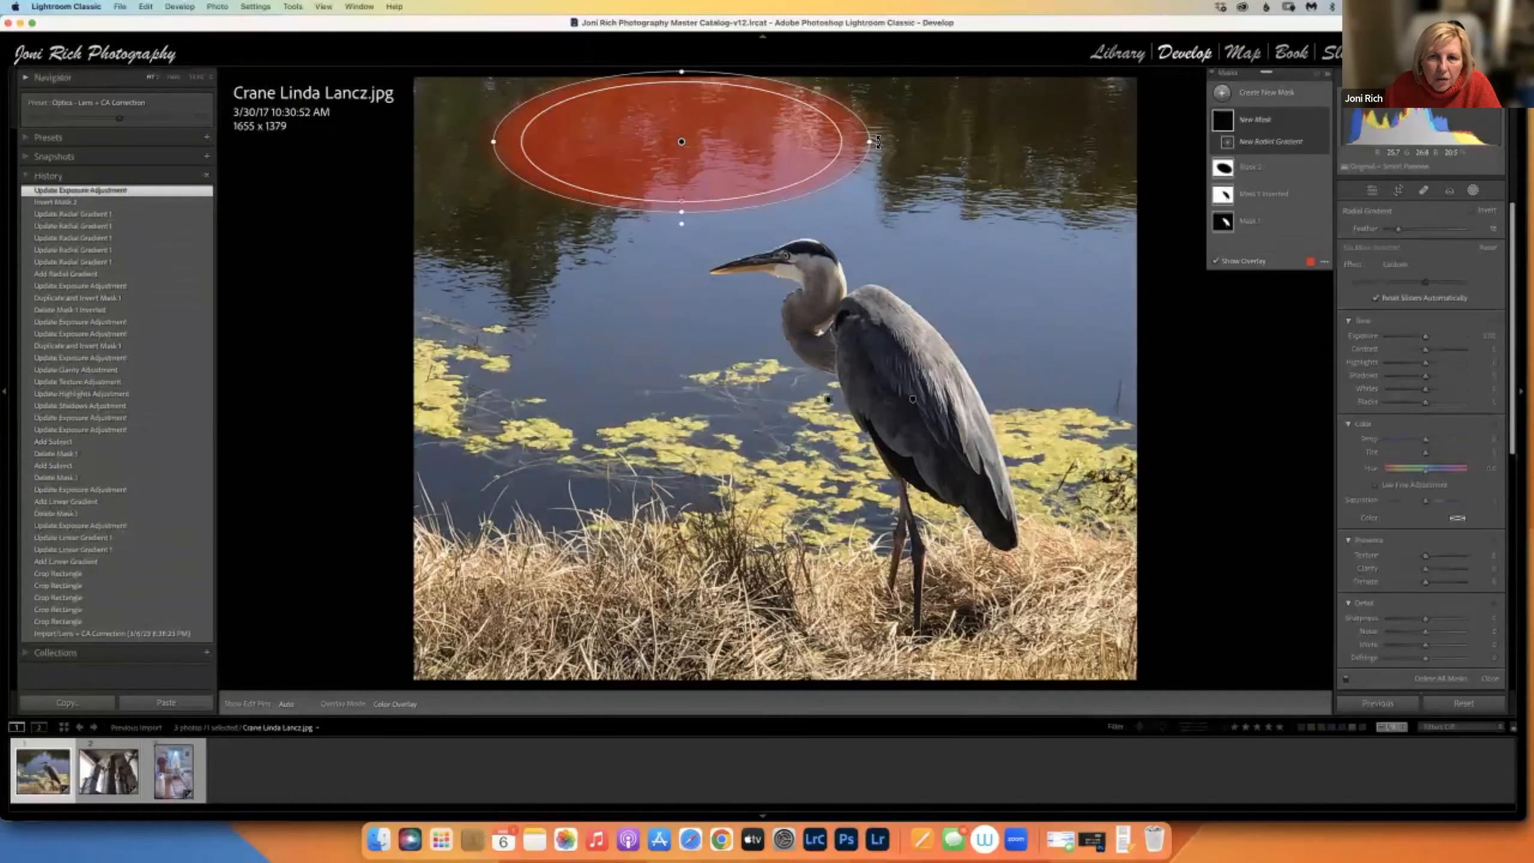
{"action": "left_click_drag", "start_coordinate": [870, 208], "coordinate": [877, 133]}
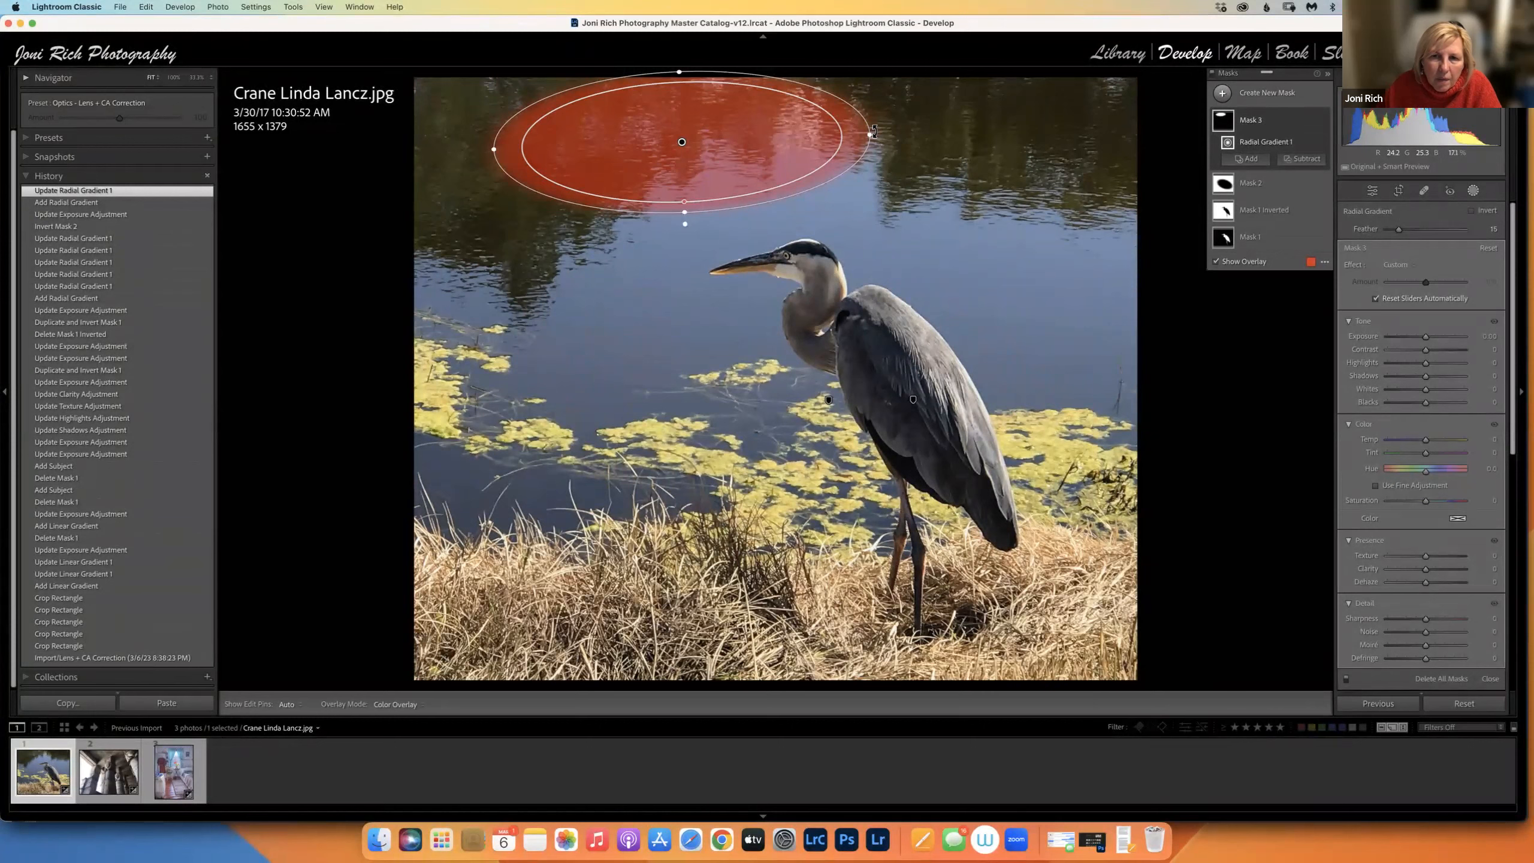
{"action": "mouse_move", "coordinate": [867, 199]}
{"action": "left_mouse_down"}
{"action": "mouse_move", "coordinate": [870, 181]}
{"action": "mouse_move", "coordinate": [861, 208]}
{"action": "left_mouse_up"}
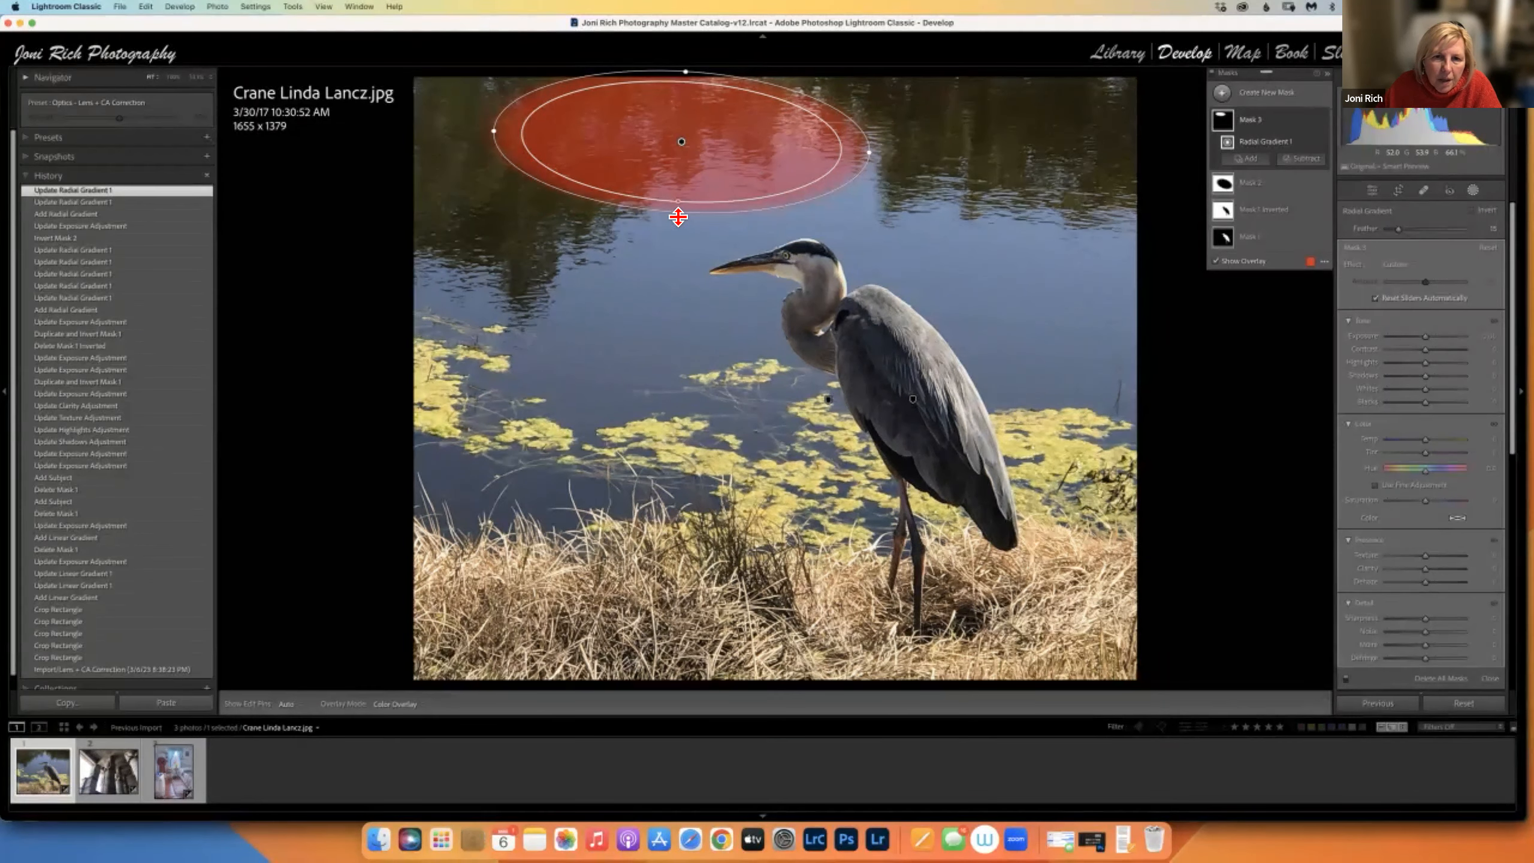
{"action": "left_click_drag", "start_coordinate": [677, 217], "coordinate": [669, 321]}
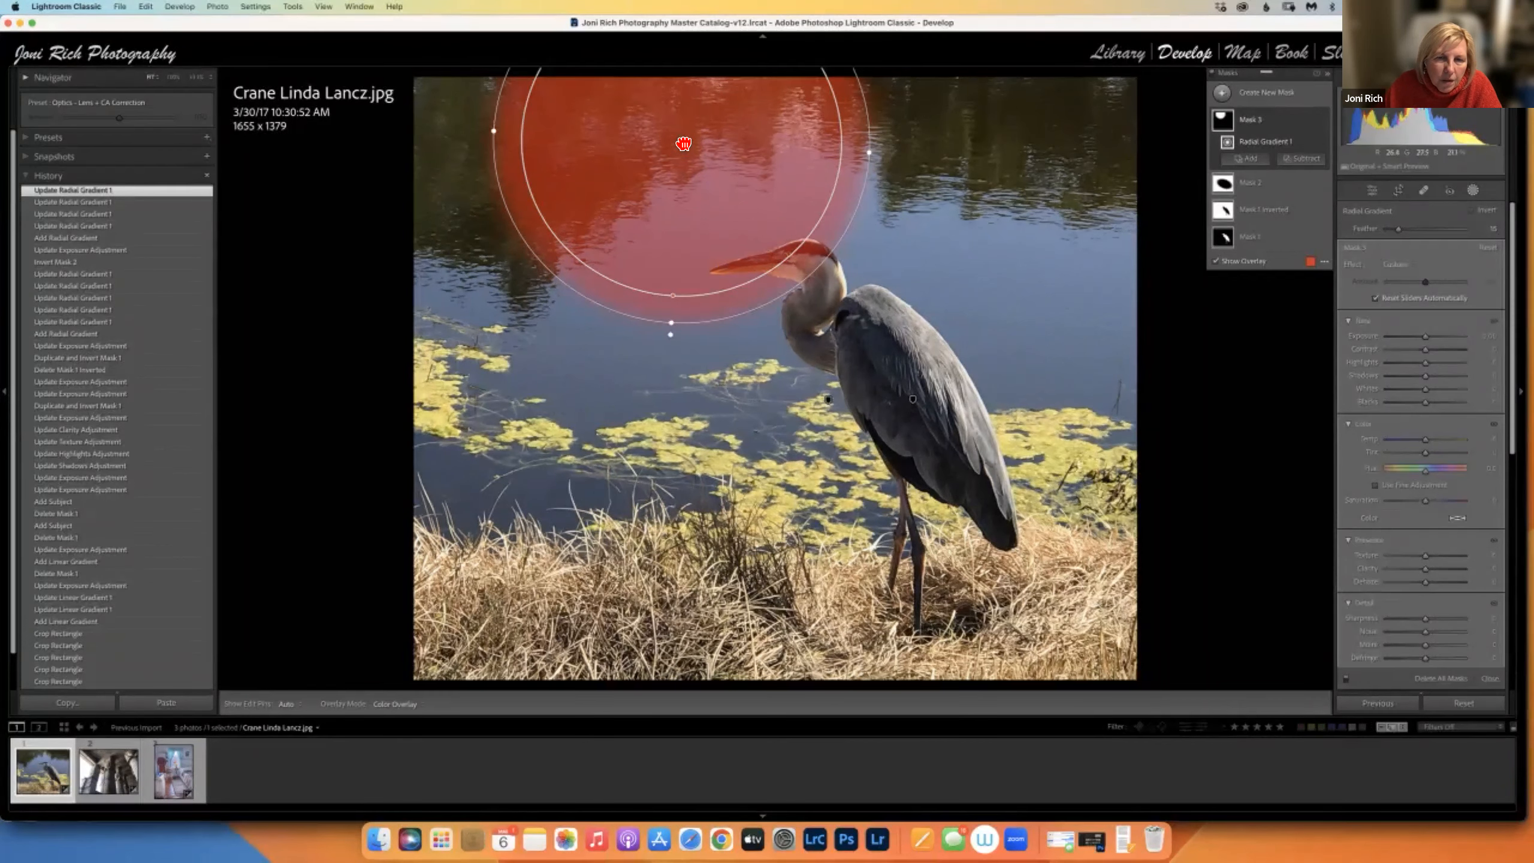
{"action": "left_click_drag", "start_coordinate": [694, 161], "coordinate": [850, 378]}
{"action": "left_click_drag", "start_coordinate": [847, 191], "coordinate": [845, 190]}
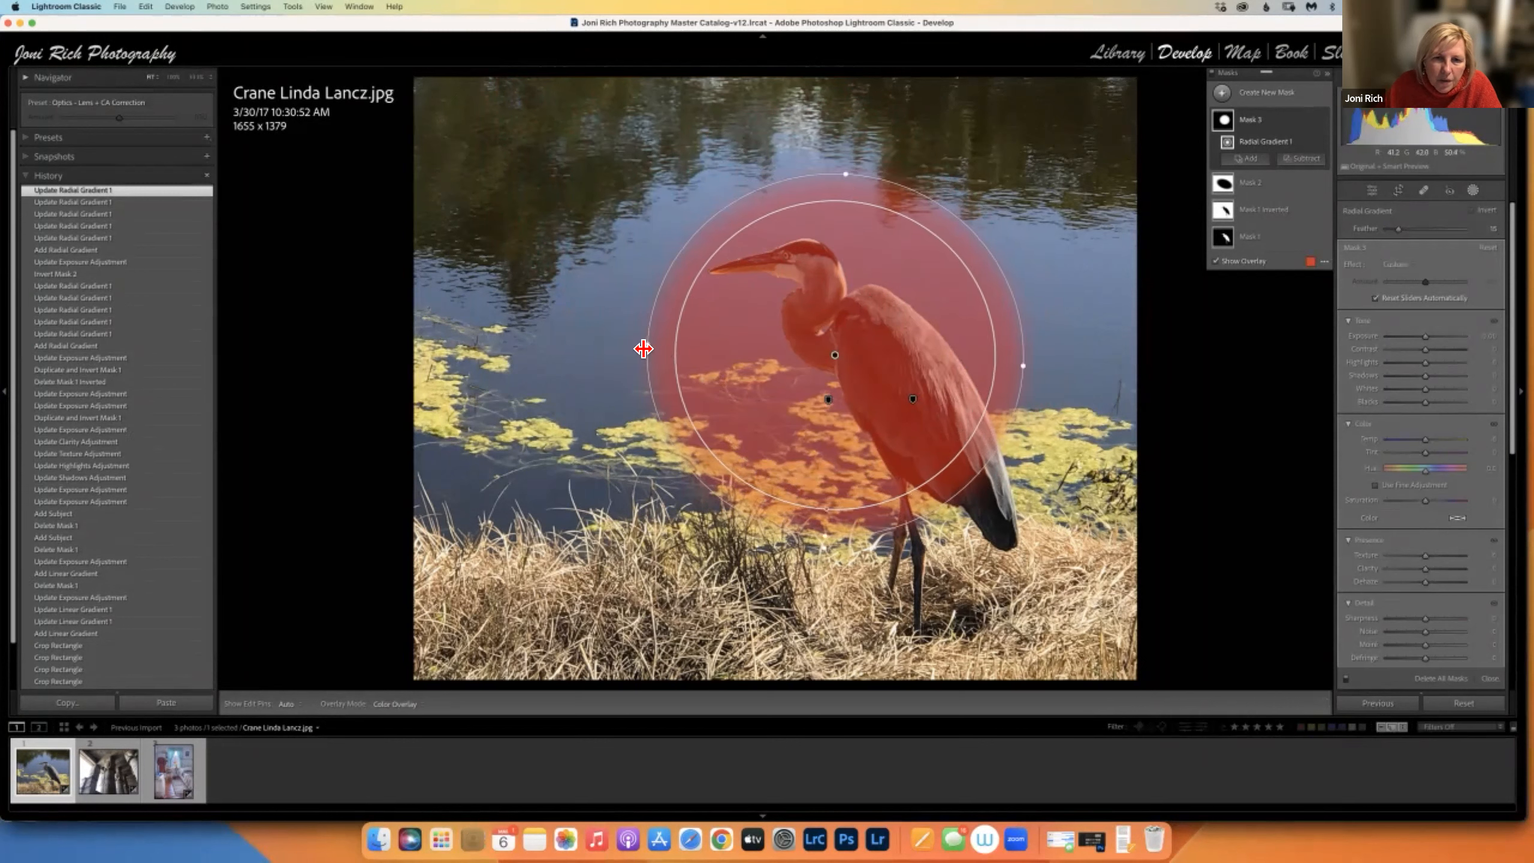
{"action": "left_click_drag", "start_coordinate": [558, 358], "coordinate": [585, 366]}
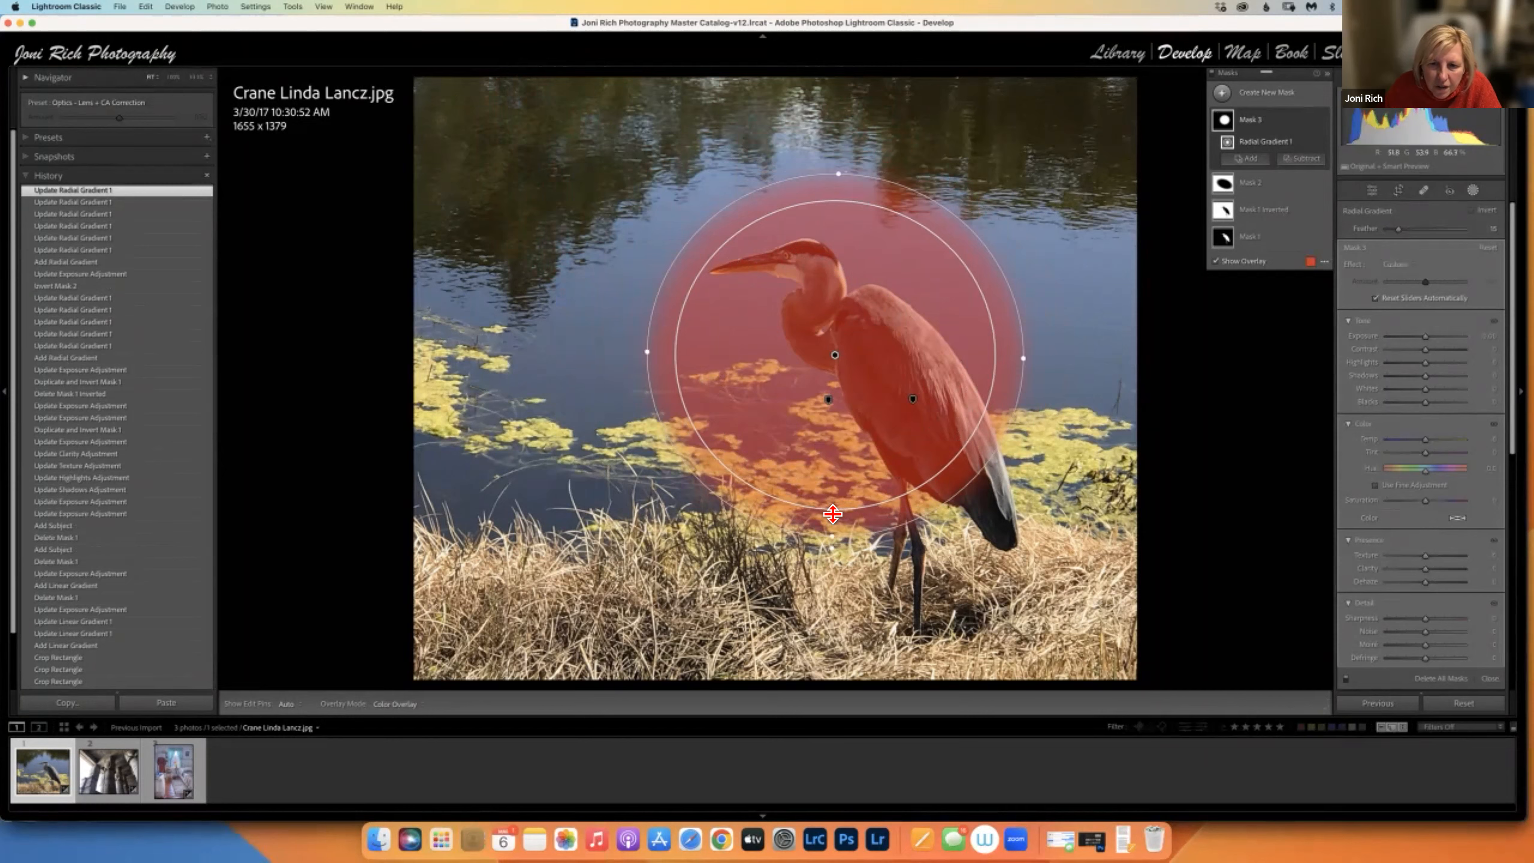
Try feather values of 41, 21 and 62 on the gradient, then delete Mask 3.
{"action": "left_click_drag", "start_coordinate": [832, 512], "coordinate": [831, 485]}
{"action": "left_click_drag", "start_coordinate": [1420, 229], "coordinate": [1403, 231]}
{"action": "left_click", "coordinate": [1436, 231]}
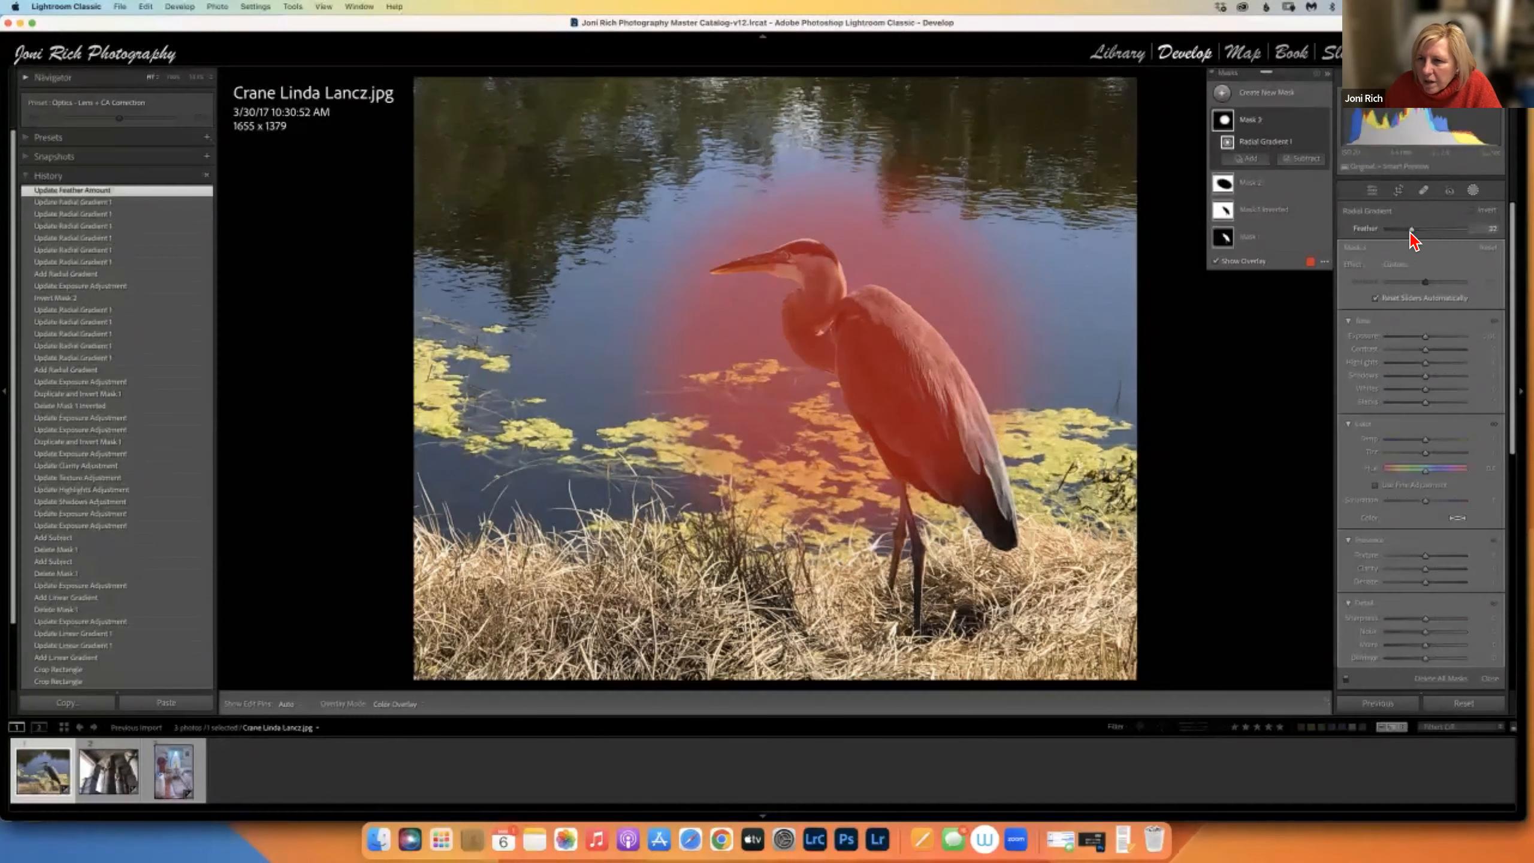
{"action": "left_click", "coordinate": [1312, 121]}
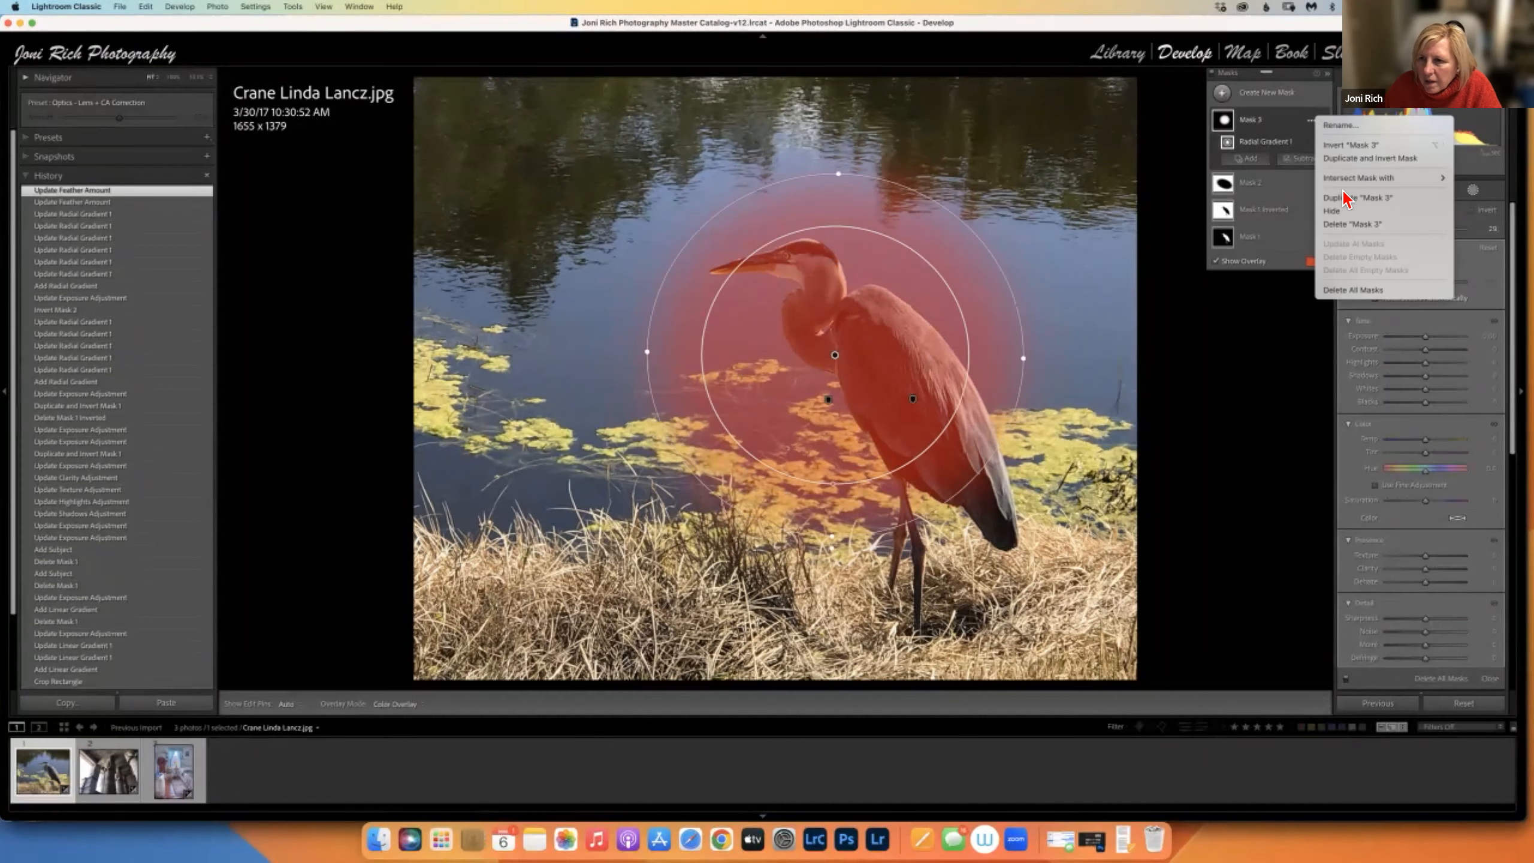
{"action": "left_click", "coordinate": [1346, 225]}
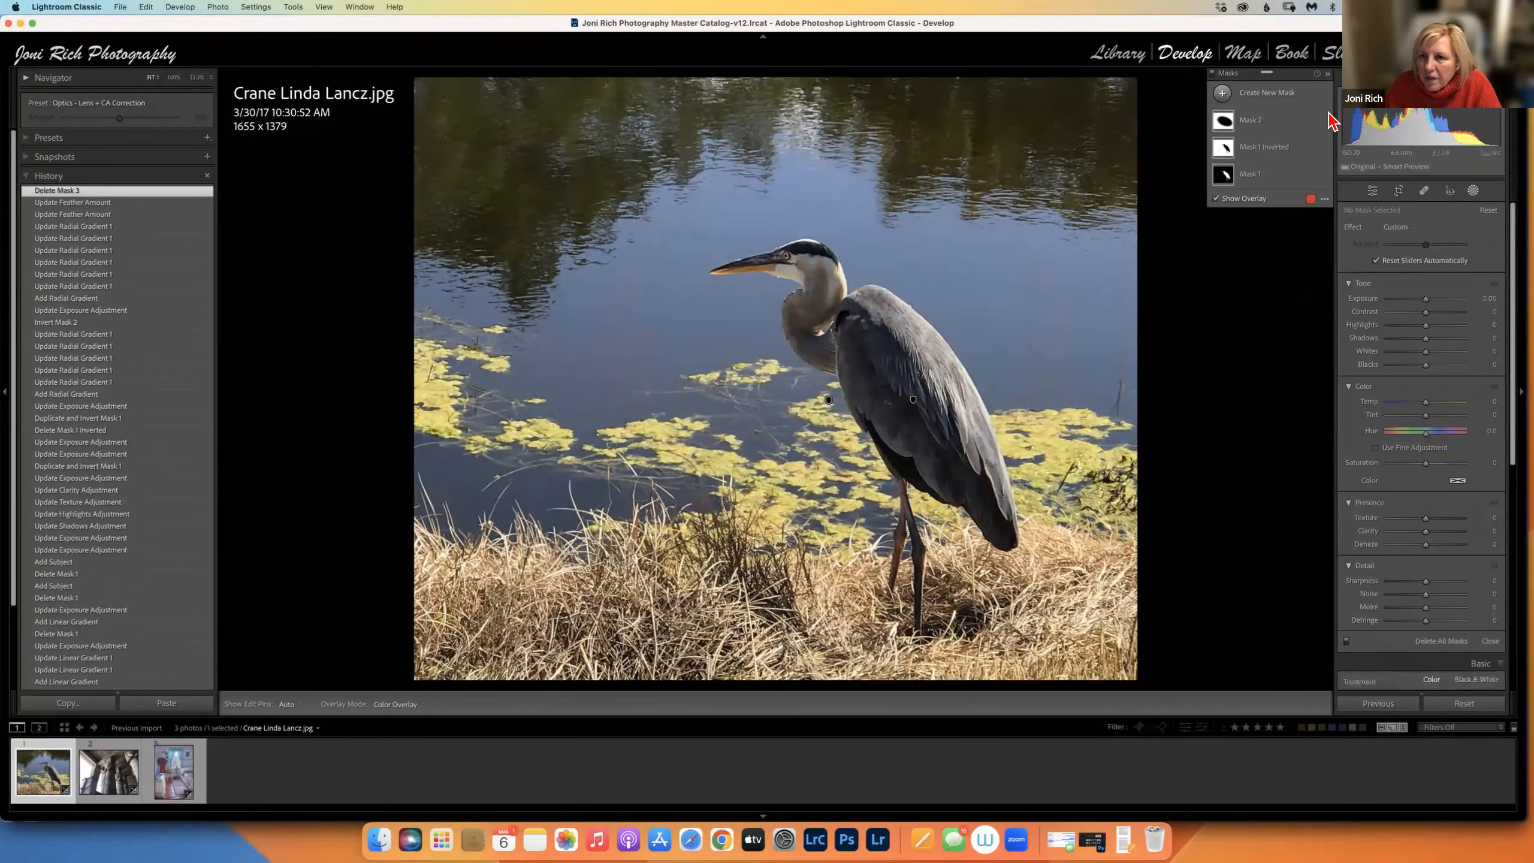
Compare the photo with masks off and at its original import state, then return to the latest edit.
{"action": "left_click", "coordinate": [1213, 73]}
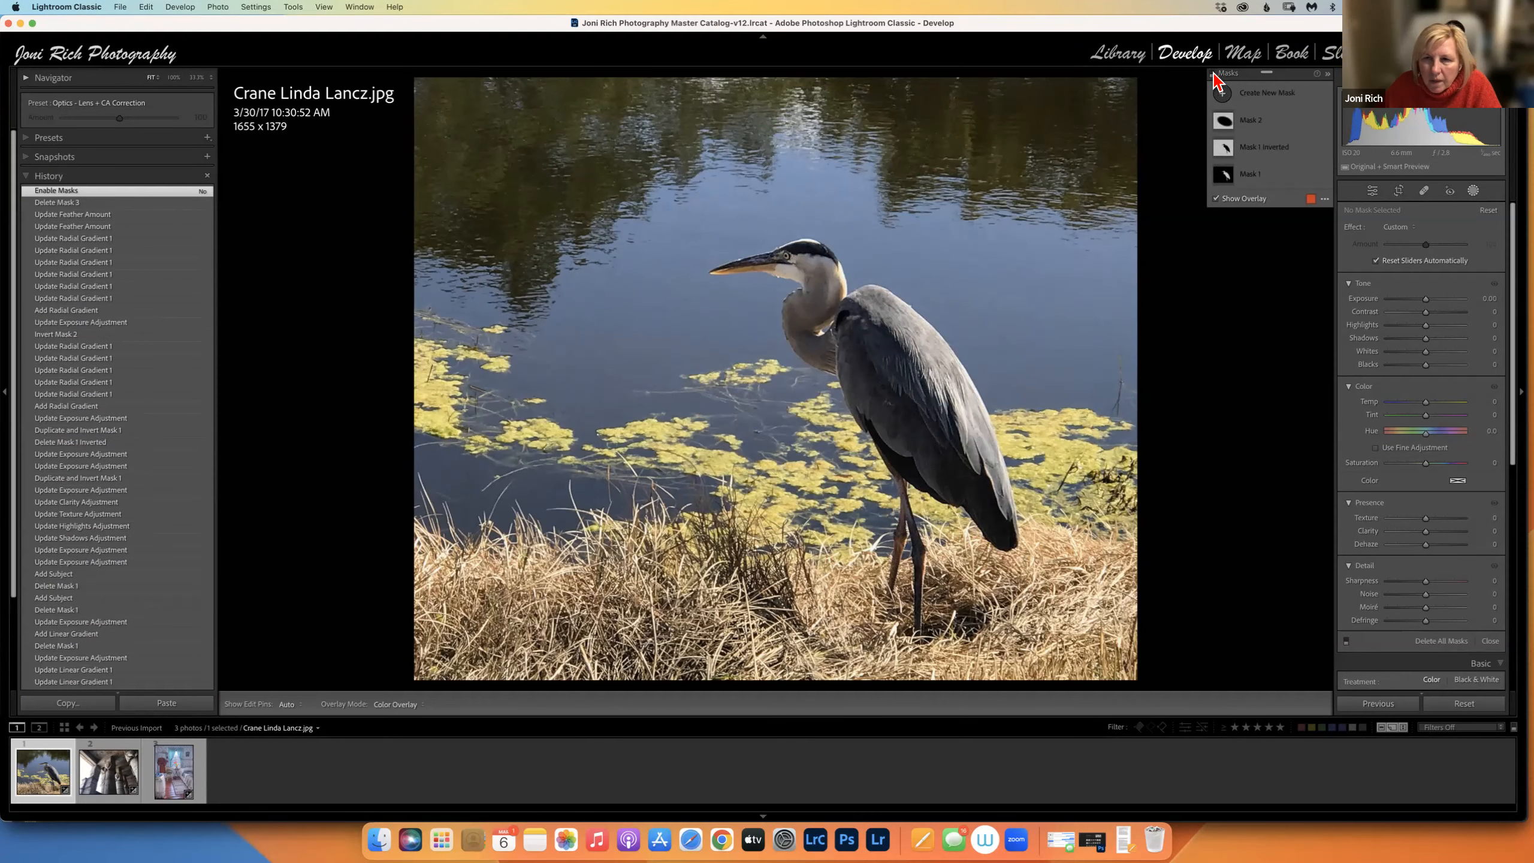
{"action": "left_click", "coordinate": [1213, 73]}
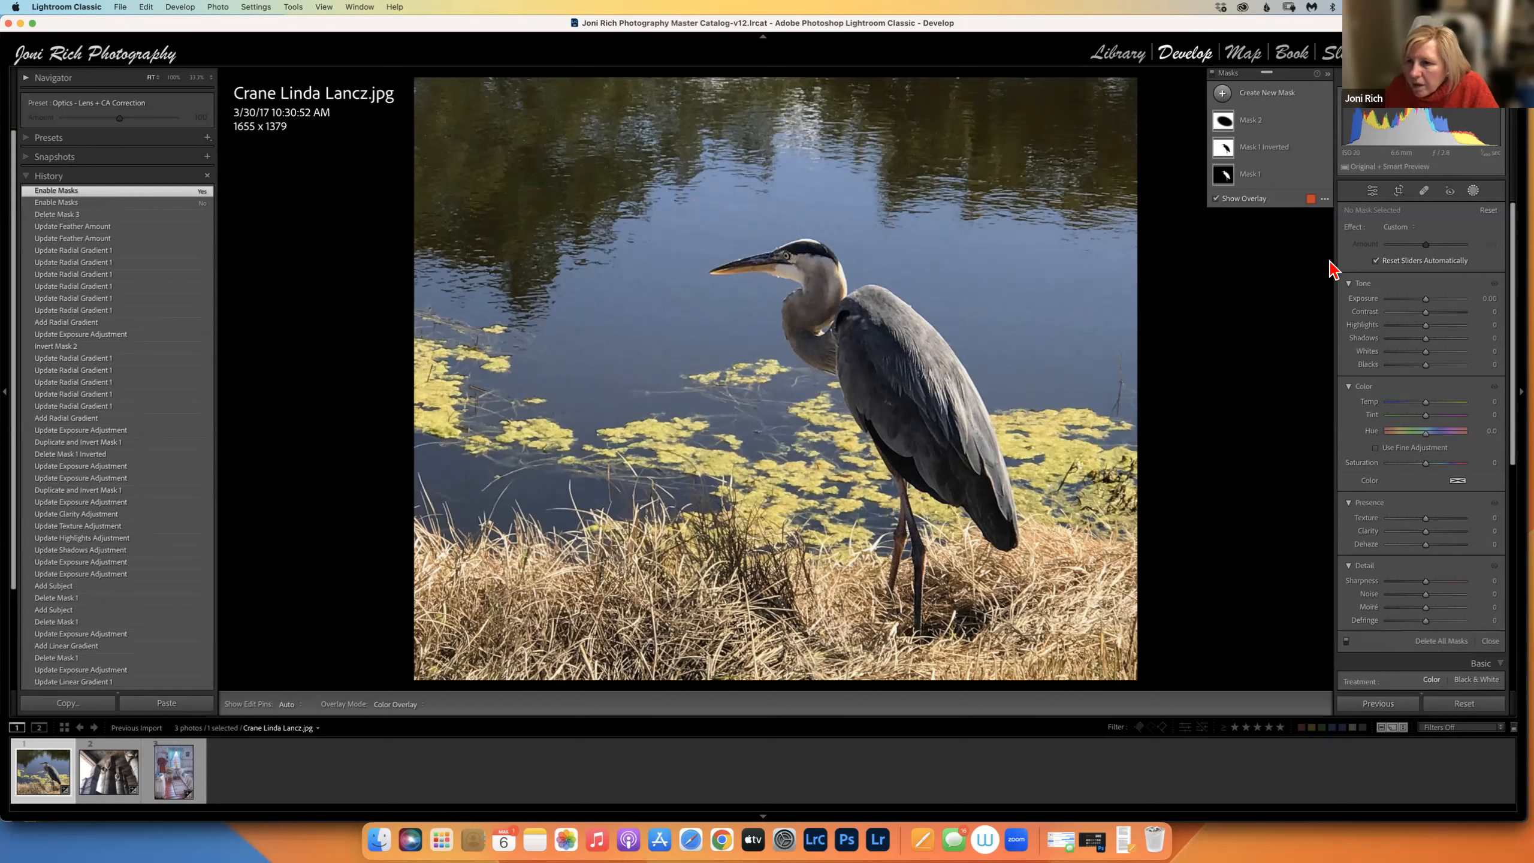
{"action": "left_click", "coordinate": [1374, 195]}
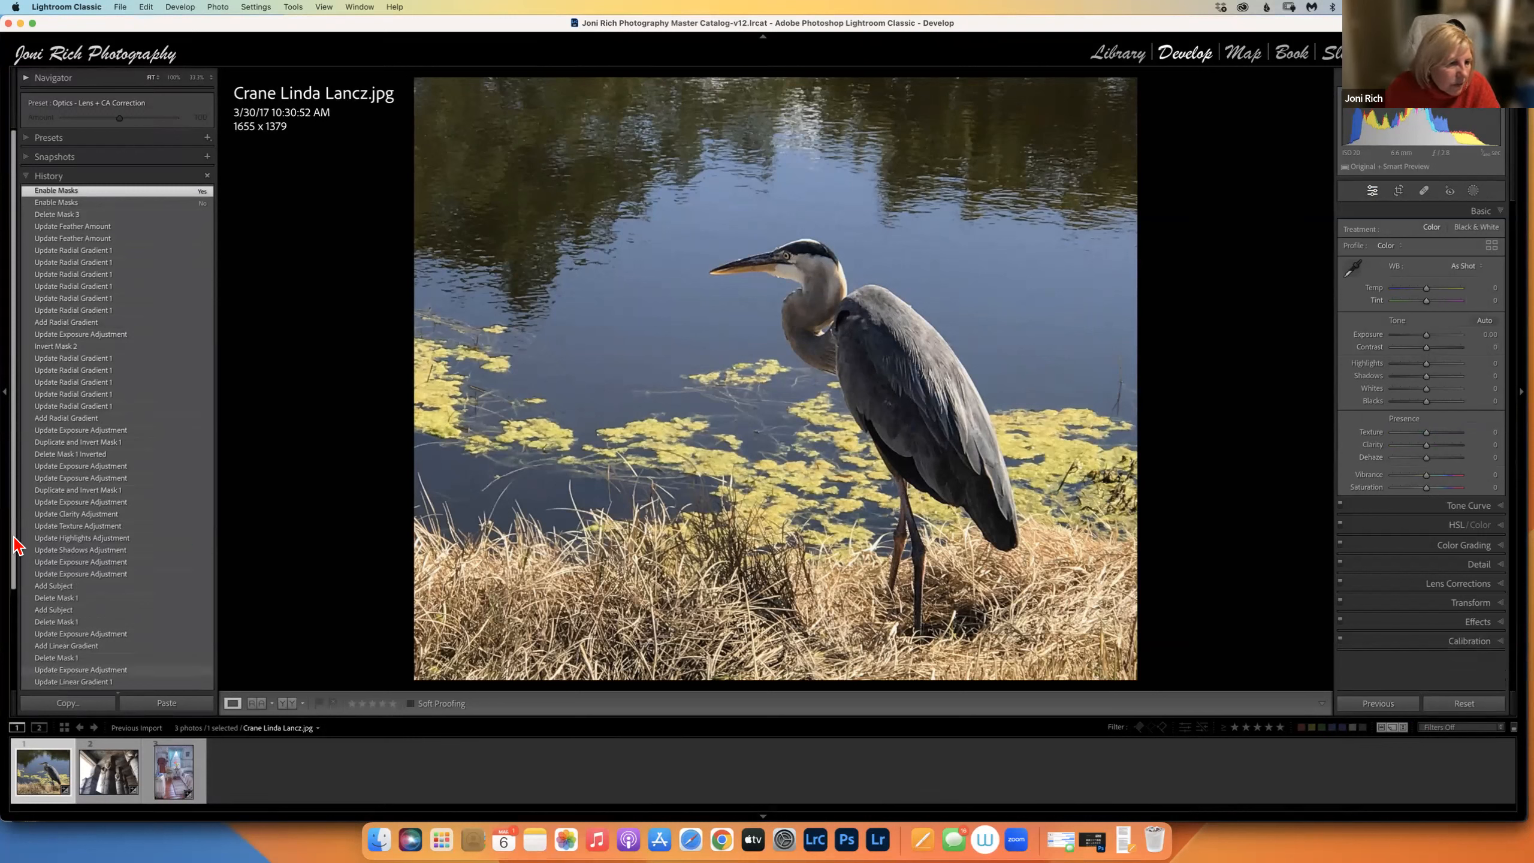
{"action": "left_click", "coordinate": [7, 588]}
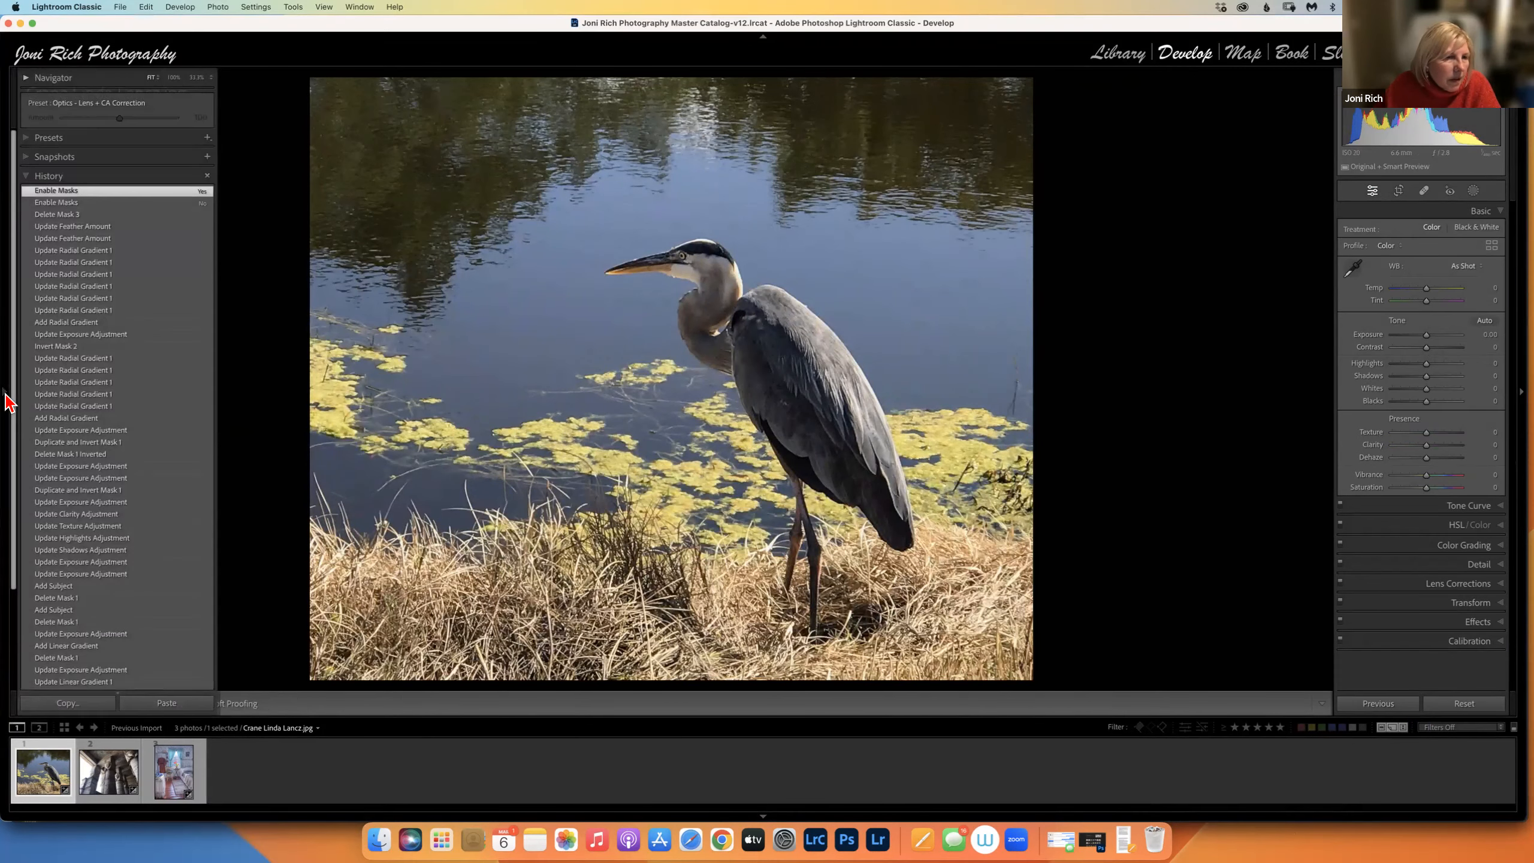
{"action": "left_click", "coordinate": [13, 391]}
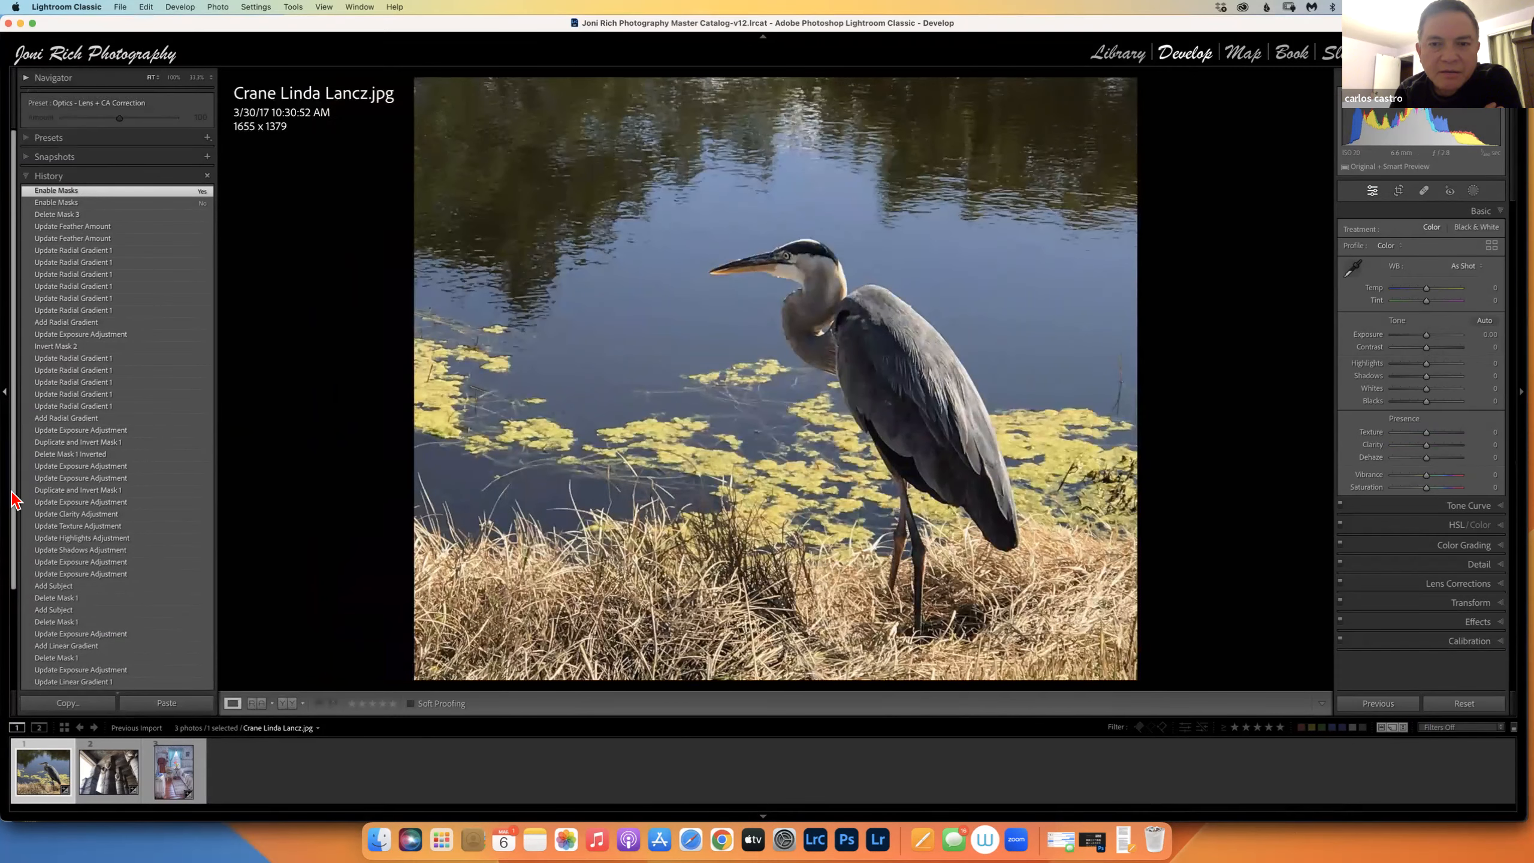
{"action": "scroll", "coordinate": [11, 620], "scroll_direction": "down", "scroll_amount": 5}
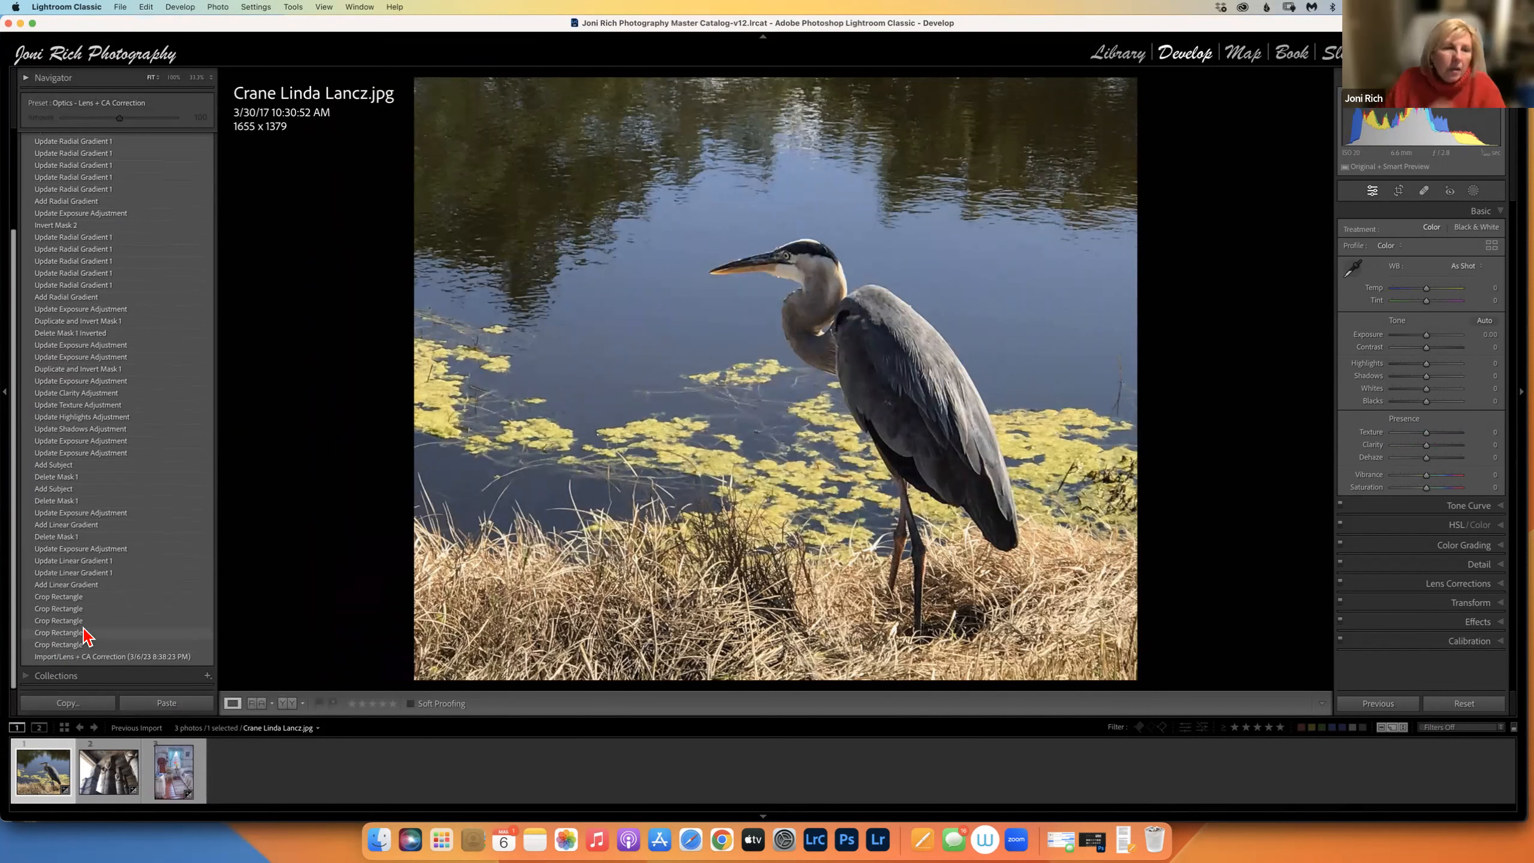
{"action": "left_click", "coordinate": [95, 657]}
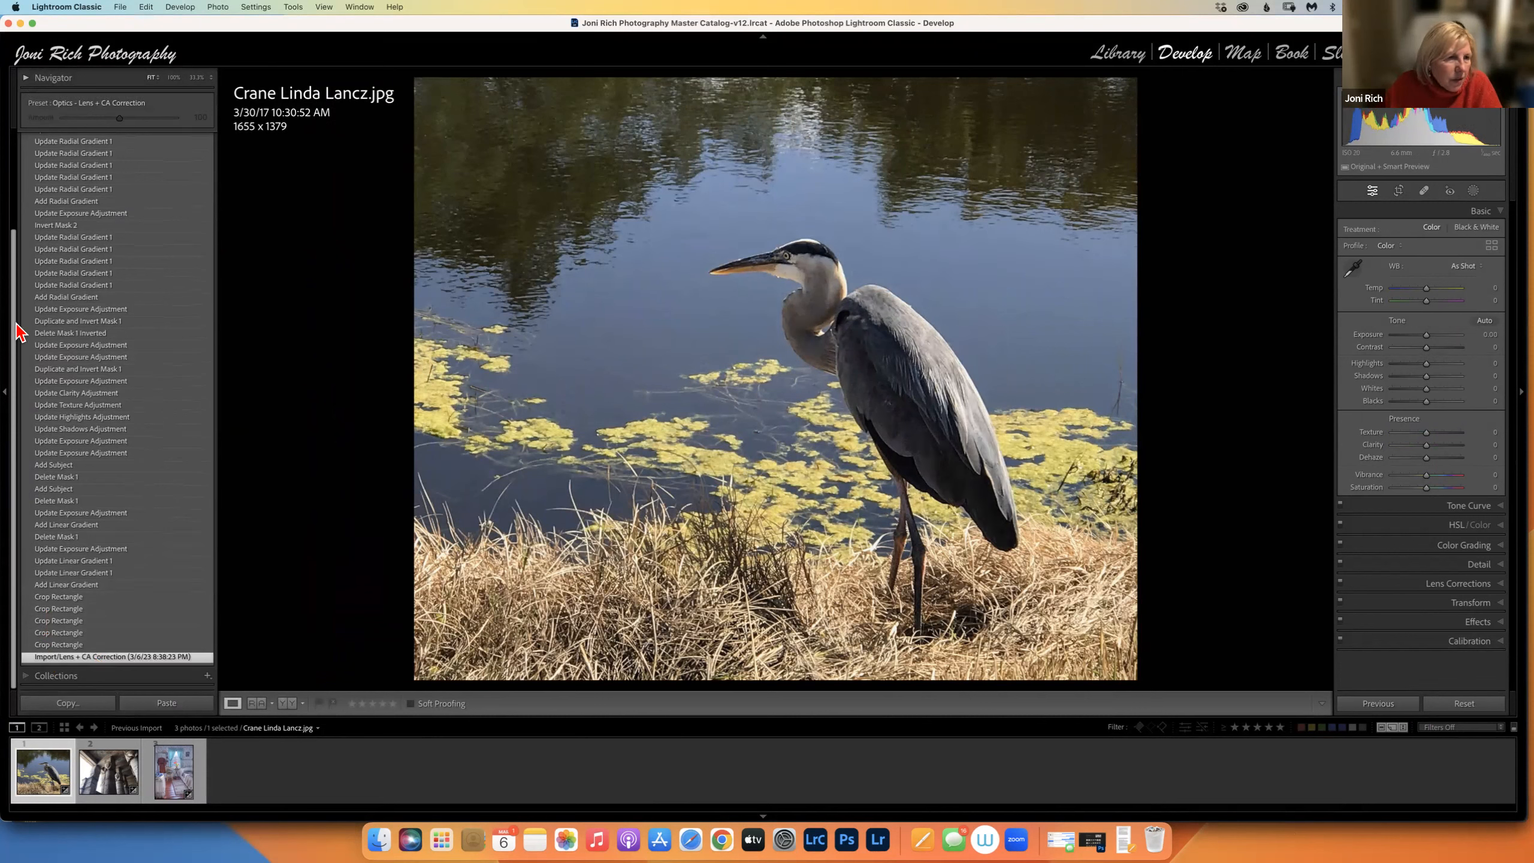
{"action": "scroll", "coordinate": [24, 241], "scroll_direction": "up", "scroll_amount": 5}
{"action": "left_click", "coordinate": [54, 191]}
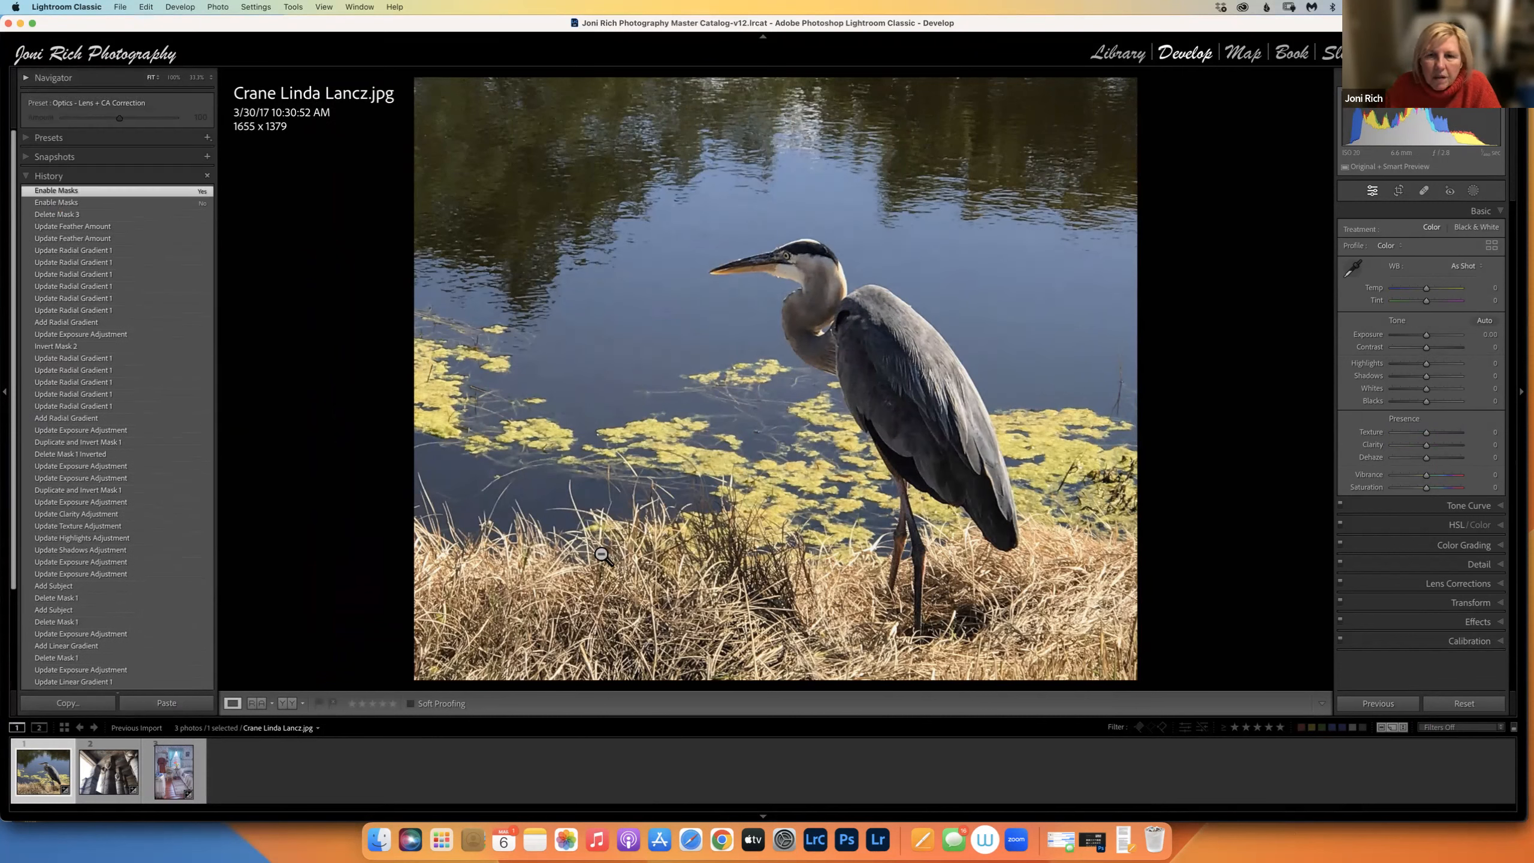
Raise Mask 1's saturation on the heron to 26 and close mask editing.
{"action": "left_click", "coordinate": [1474, 192]}
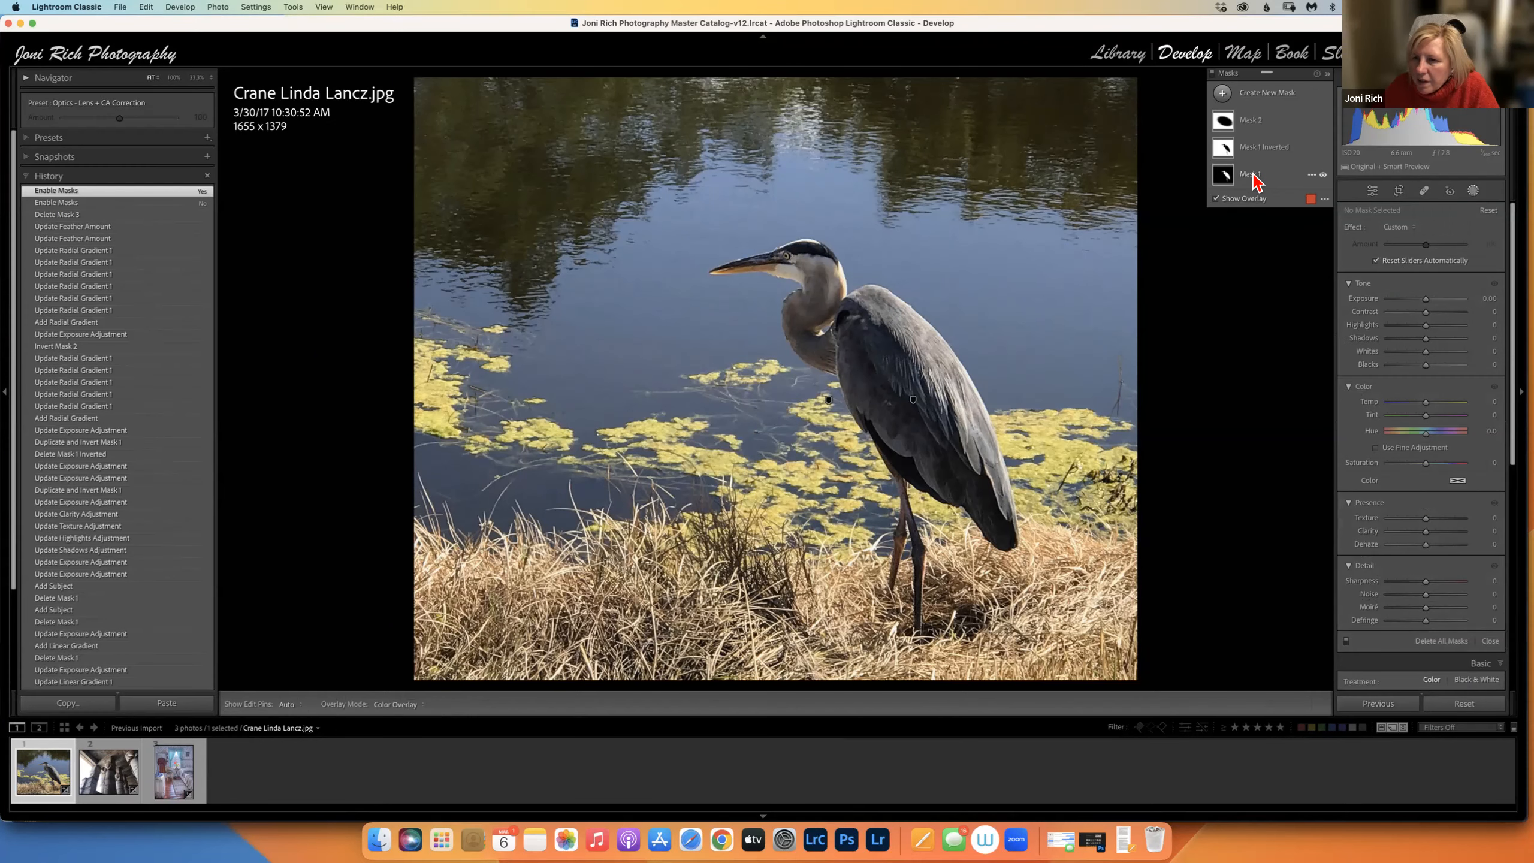
{"action": "left_click", "coordinate": [1257, 178]}
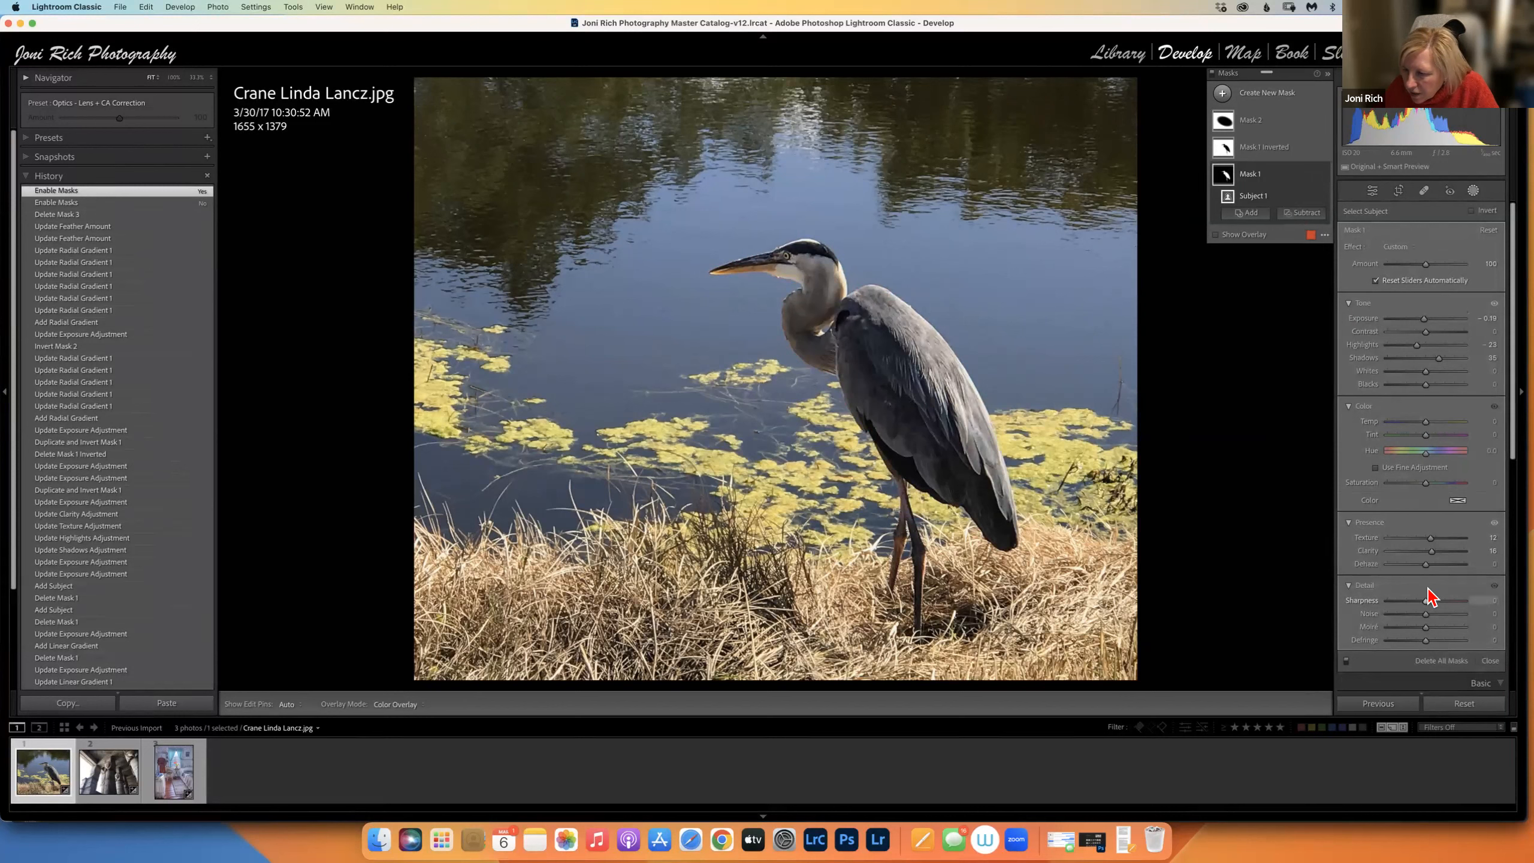
{"action": "left_click_drag", "start_coordinate": [1428, 484], "coordinate": [1435, 487]}
{"action": "left_click", "coordinate": [1490, 660]}
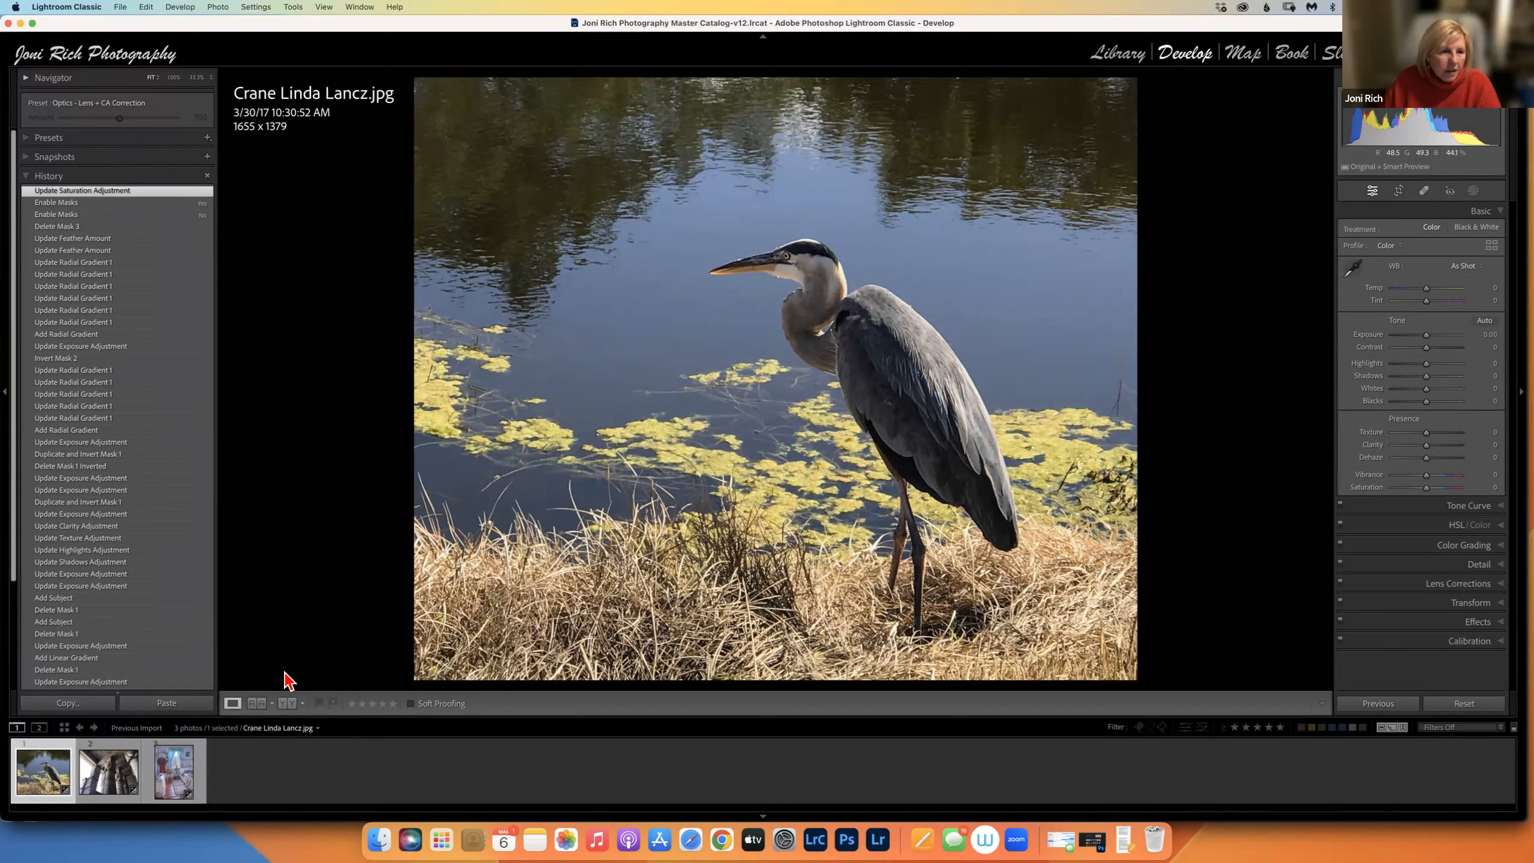
Switch to the Temple photo and pull down its Highlights to recover the bright sky.
{"action": "left_click", "coordinate": [118, 740]}
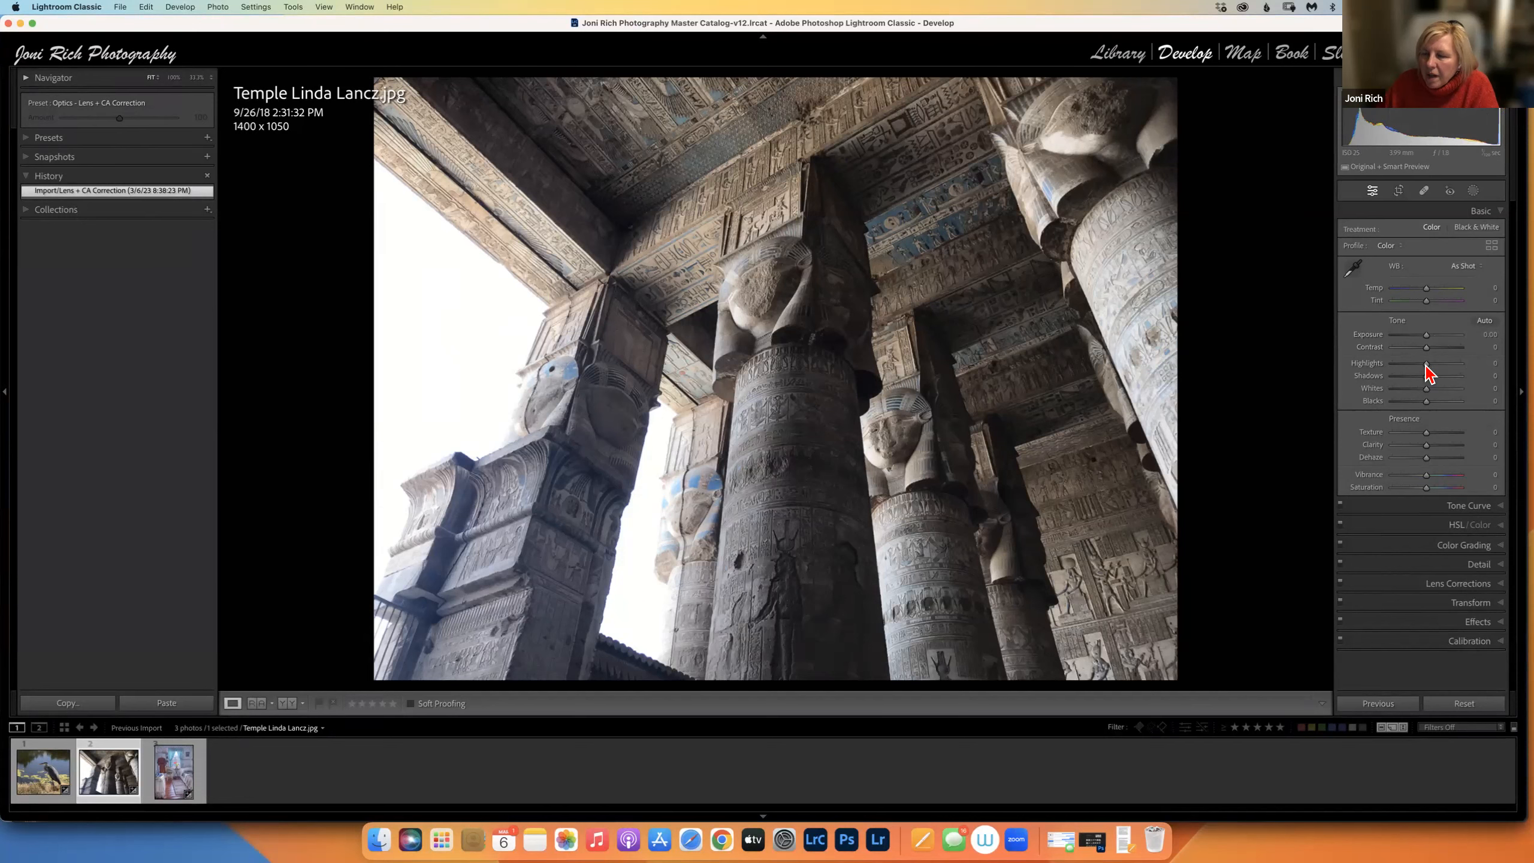
{"action": "left_click", "coordinate": [1401, 365]}
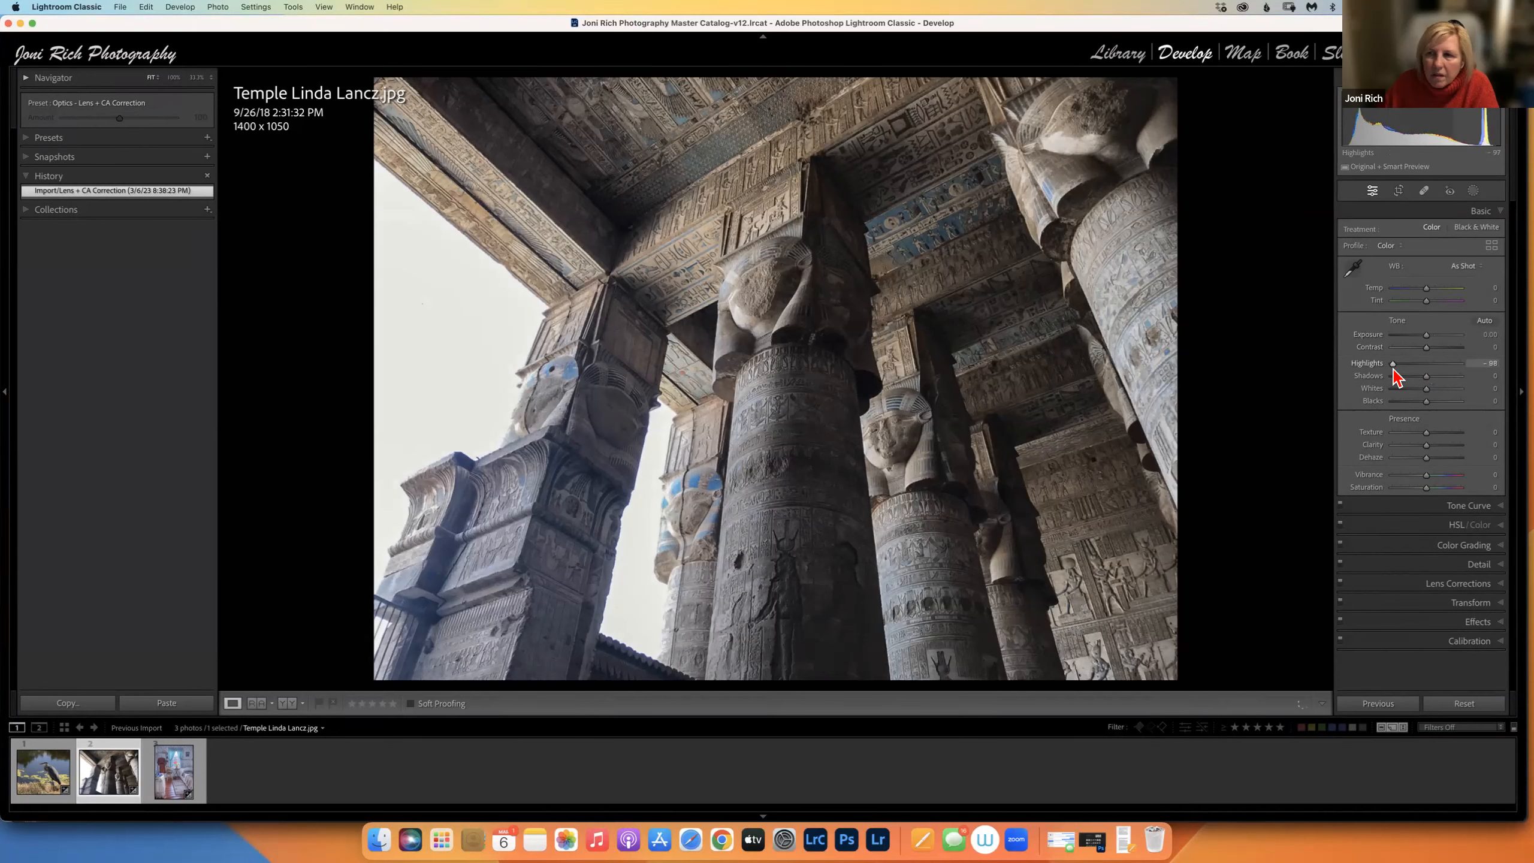
{"action": "mouse_move", "coordinate": [1402, 371]}
{"action": "left_mouse_down"}
{"action": "mouse_move", "coordinate": [1418, 373]}
{"action": "mouse_move", "coordinate": [1397, 339]}
{"action": "mouse_move", "coordinate": [1435, 336]}
{"action": "mouse_move", "coordinate": [1392, 364]}
{"action": "left_mouse_up"}
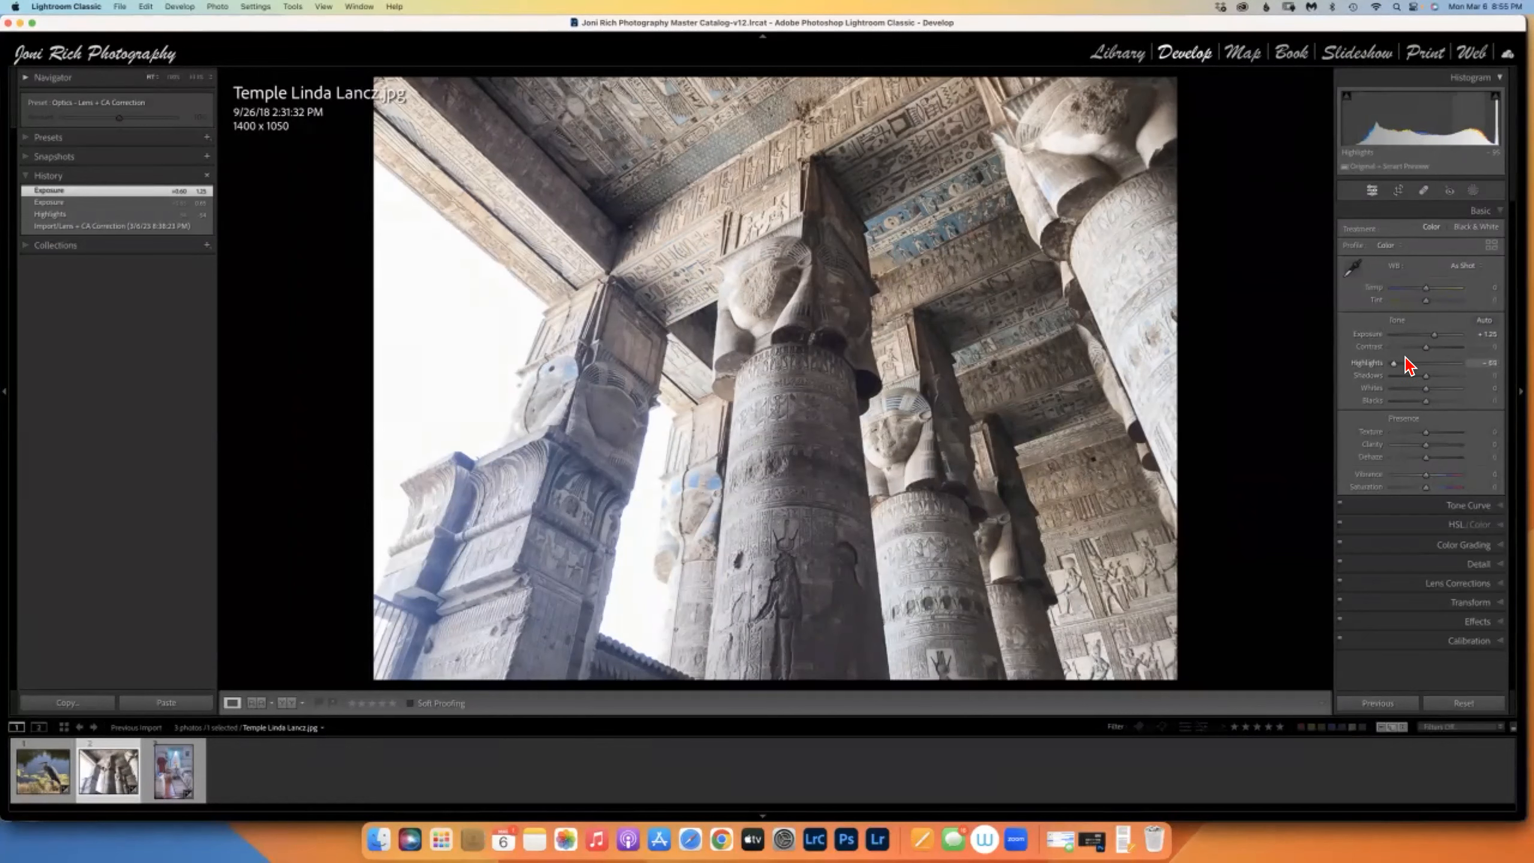
Reset the Temple photo's Exposure to 0.00 and open cropping with the aspect ratio unlocked.
{"action": "double_click", "coordinate": [1435, 336]}
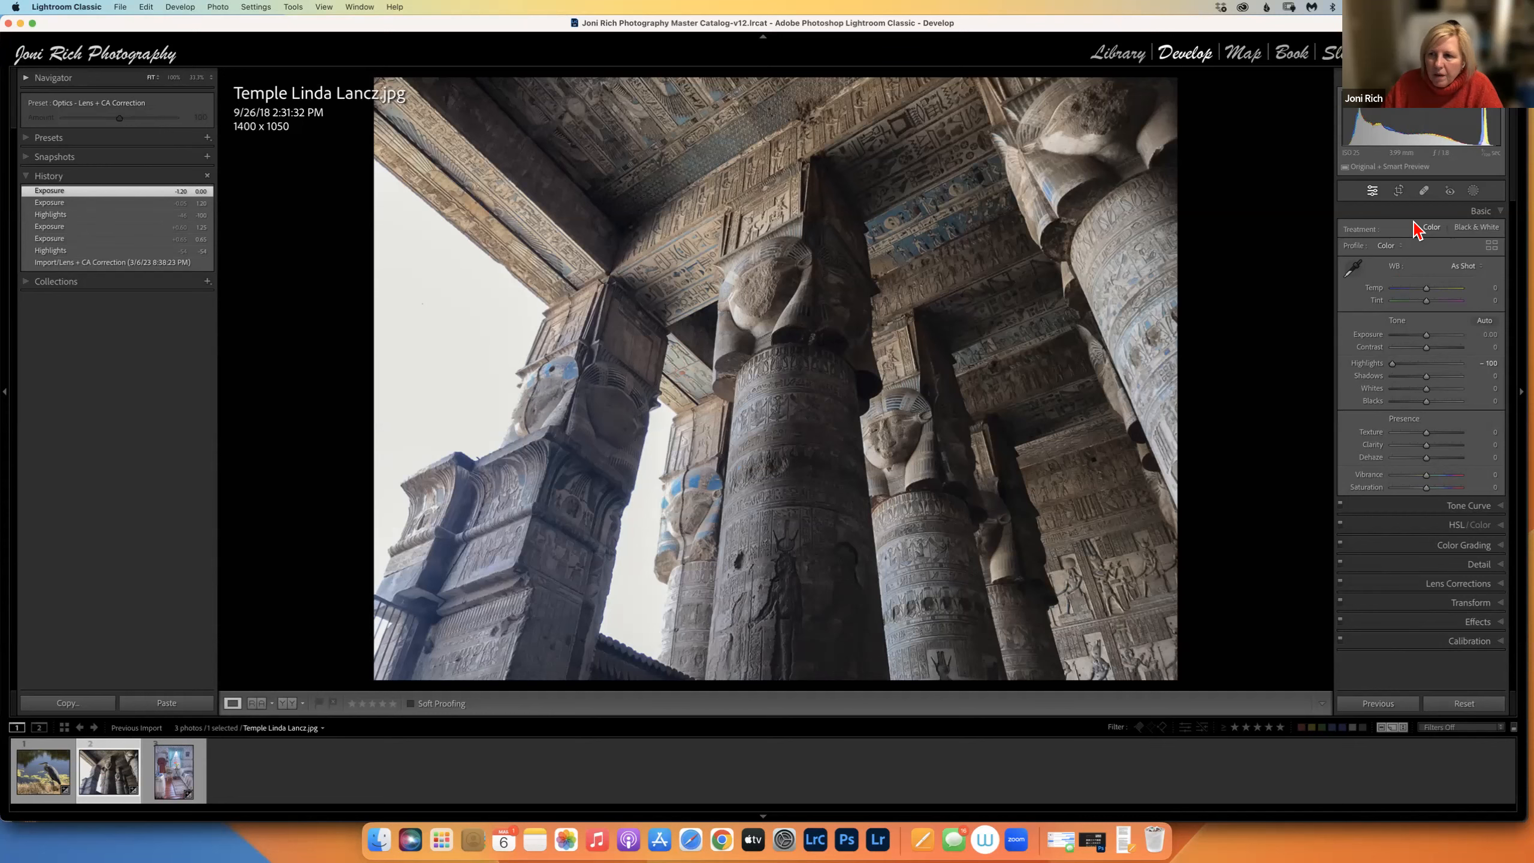
{"action": "left_click", "coordinate": [1398, 191]}
{"action": "left_click_drag", "start_coordinate": [378, 378], "coordinate": [360, 408]}
{"action": "left_click", "coordinate": [1493, 230]}
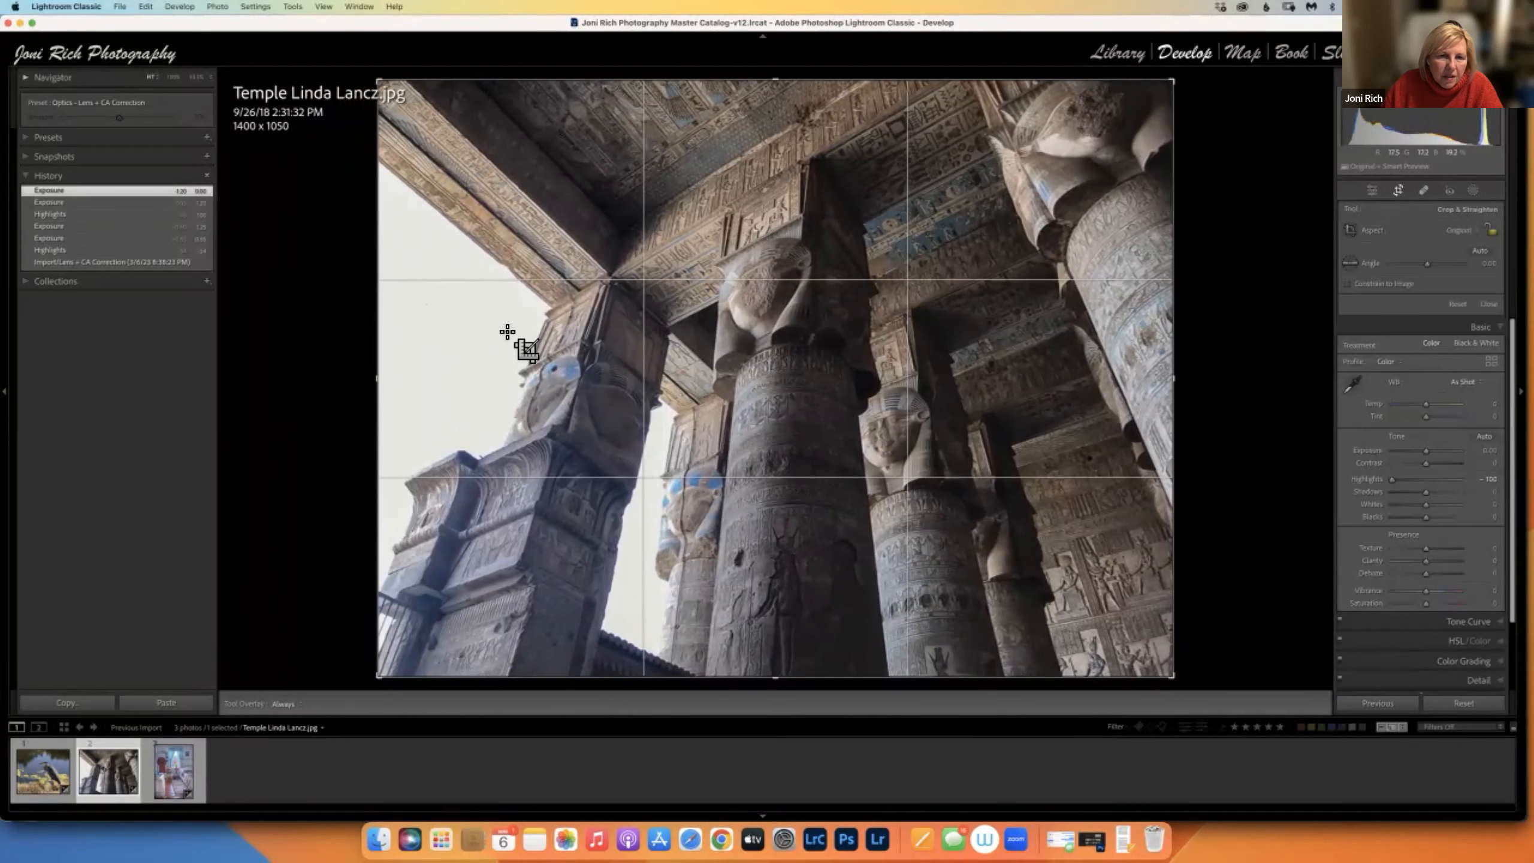
Raise Contrast to +36, Shadows +46, Texture +27, Clarity +16, Vibrance +29 and Temp +8.
{"action": "left_click", "coordinate": [1379, 193]}
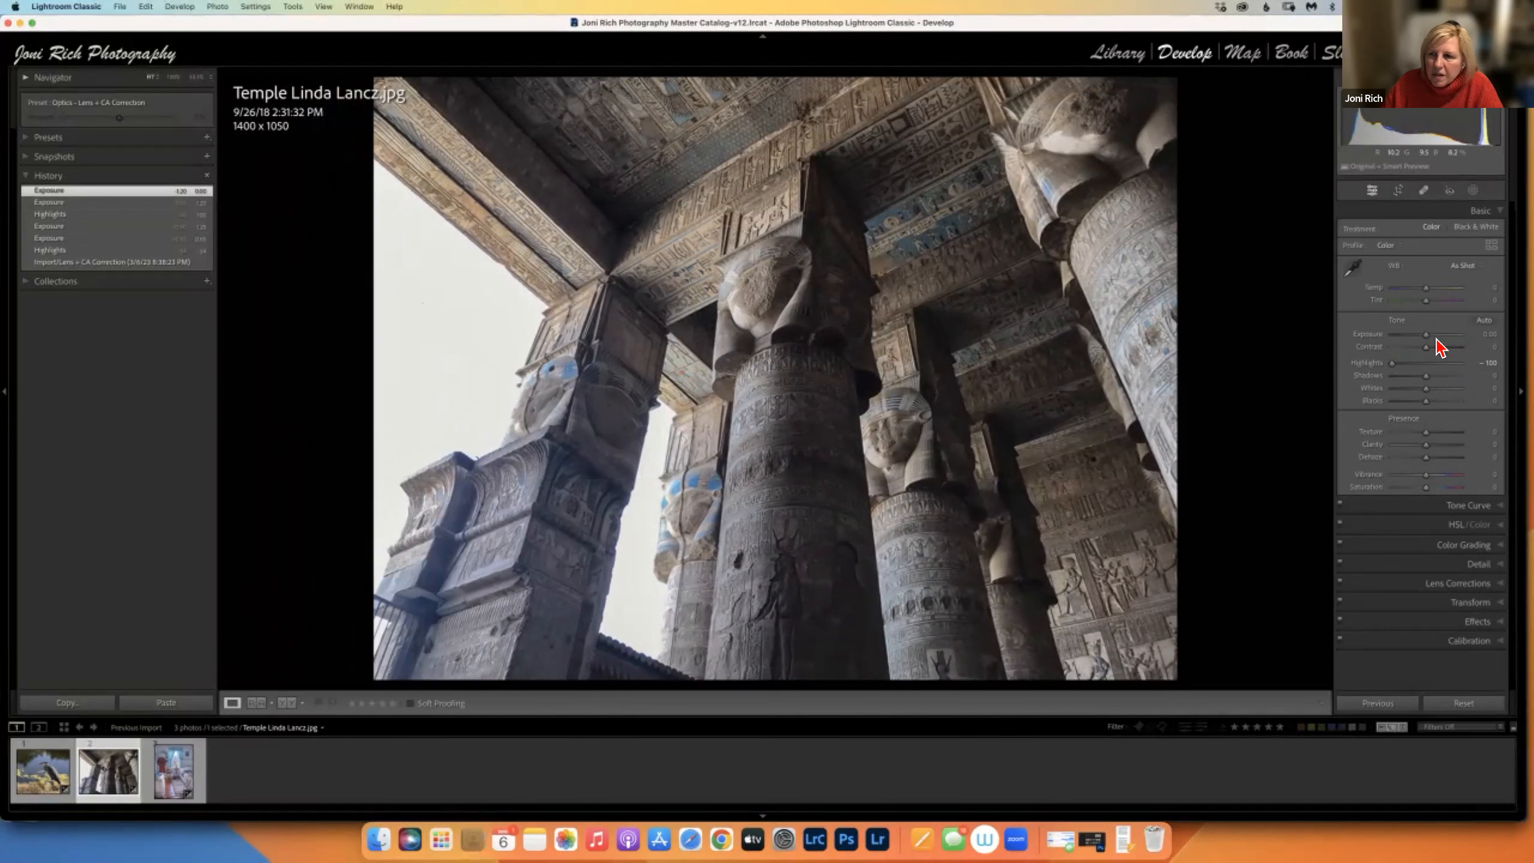
{"action": "left_click_drag", "start_coordinate": [1427, 347], "coordinate": [1444, 379]}
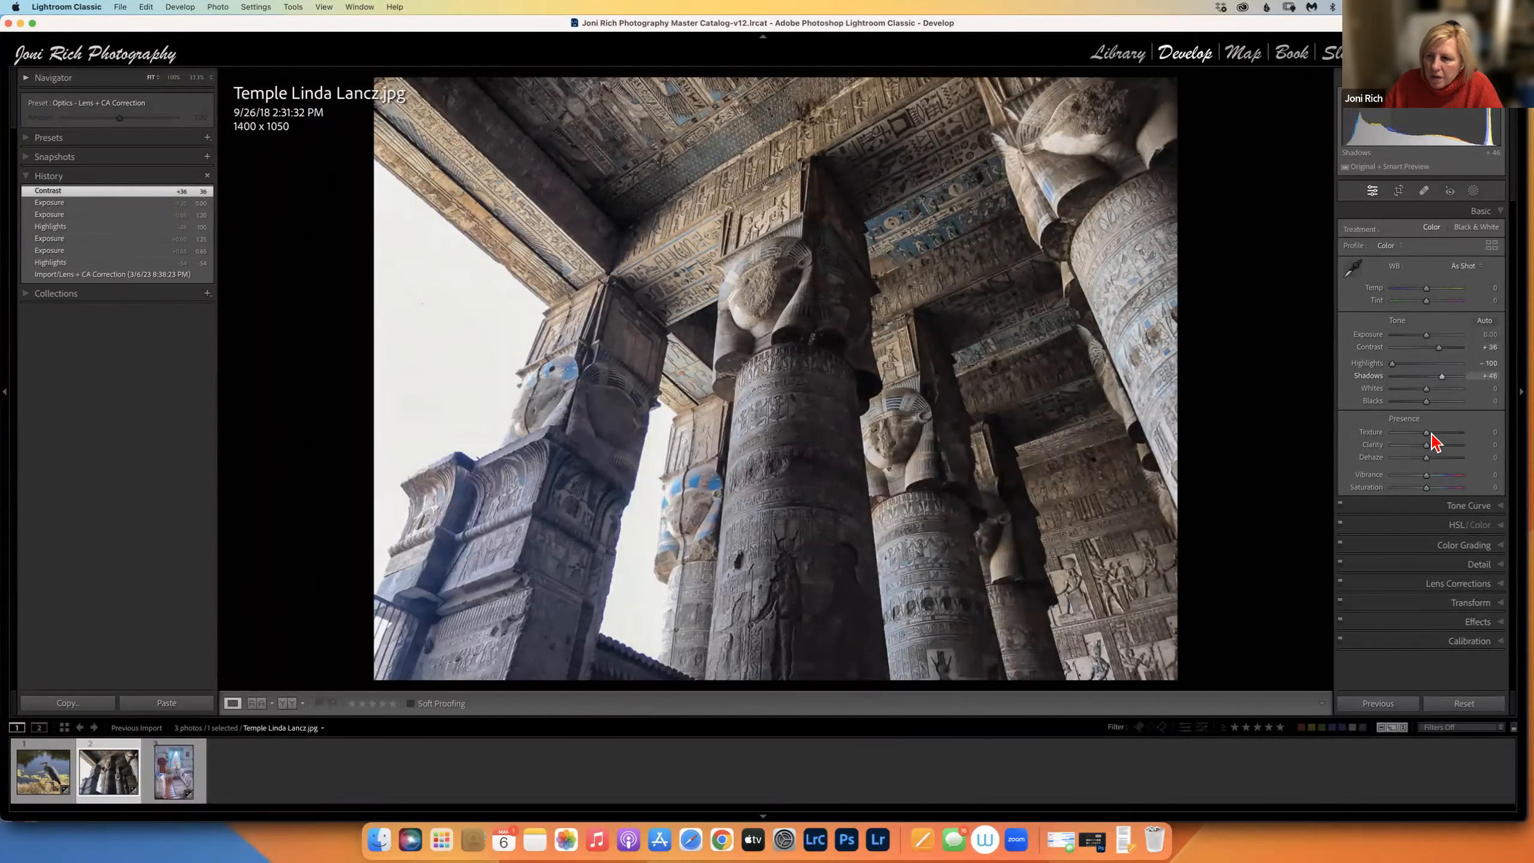
{"action": "left_click_drag", "start_coordinate": [1427, 433], "coordinate": [1433, 444]}
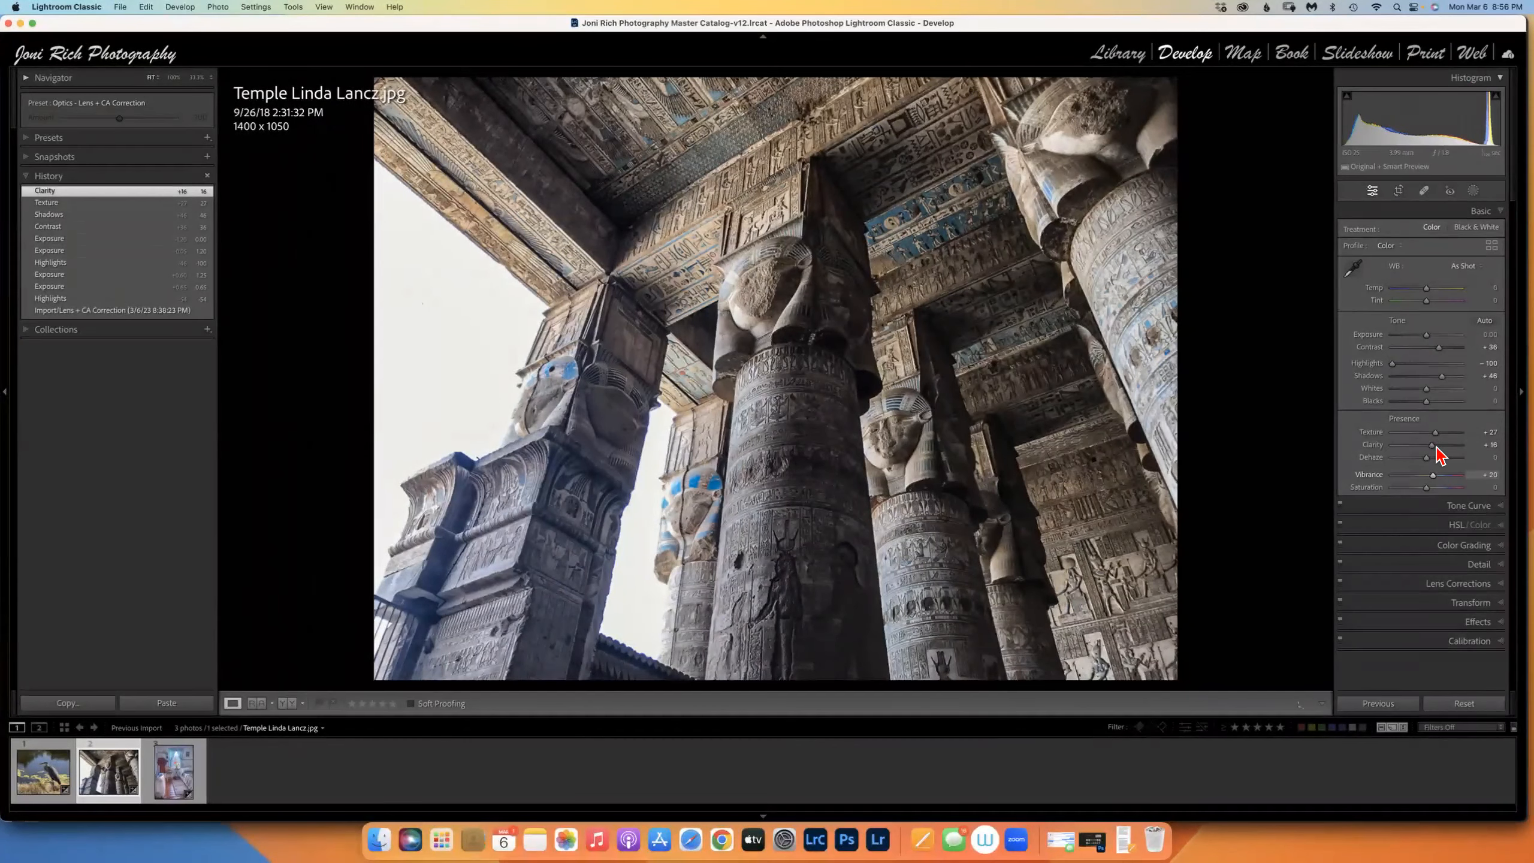
{"action": "left_click_drag", "start_coordinate": [1427, 288], "coordinate": [1432, 291]}
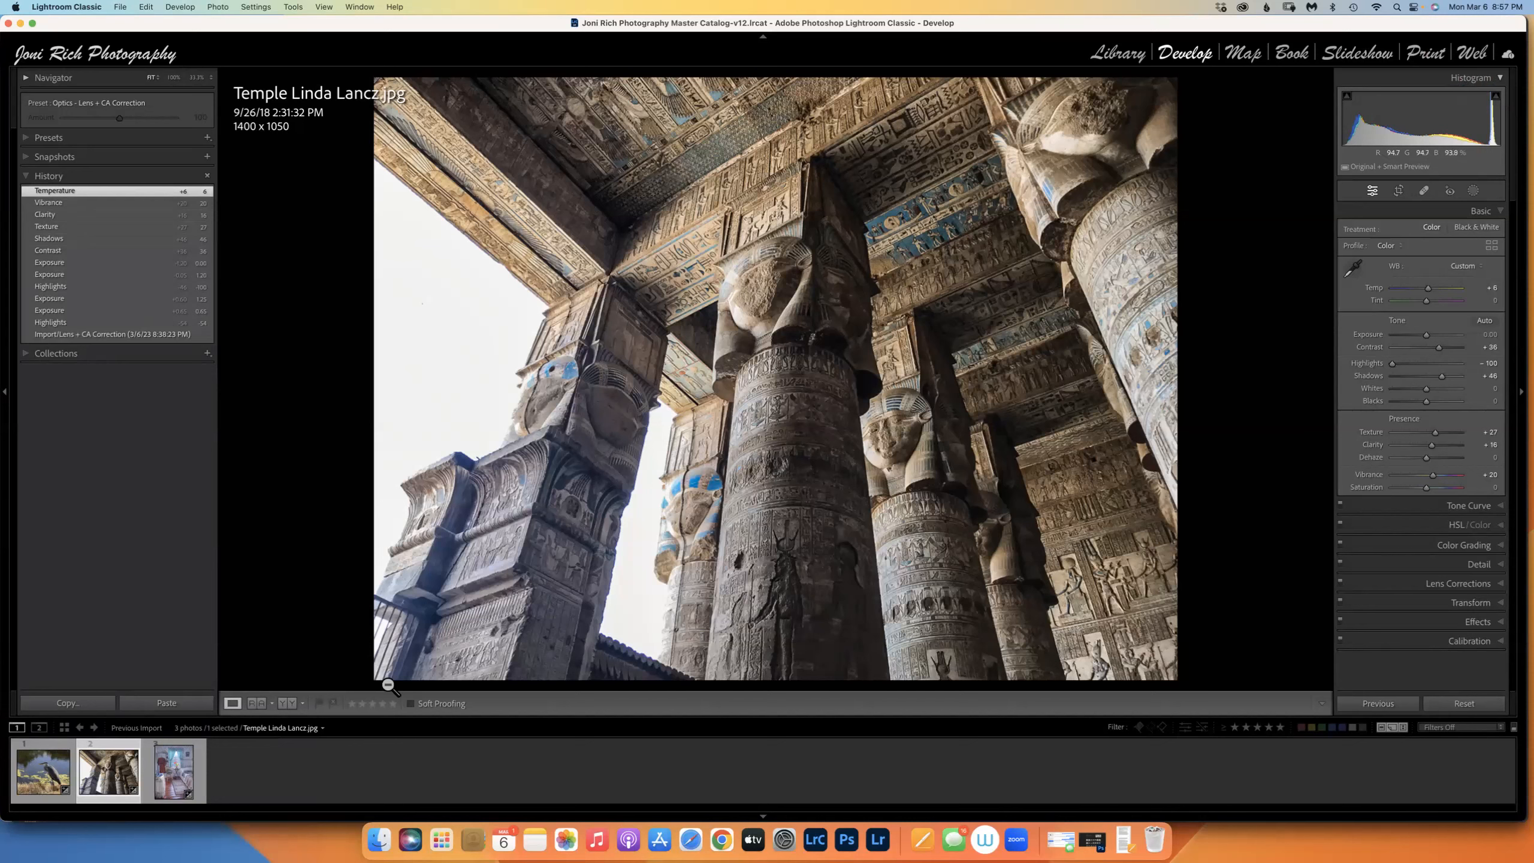
{"action": "left_click", "coordinate": [179, 770]}
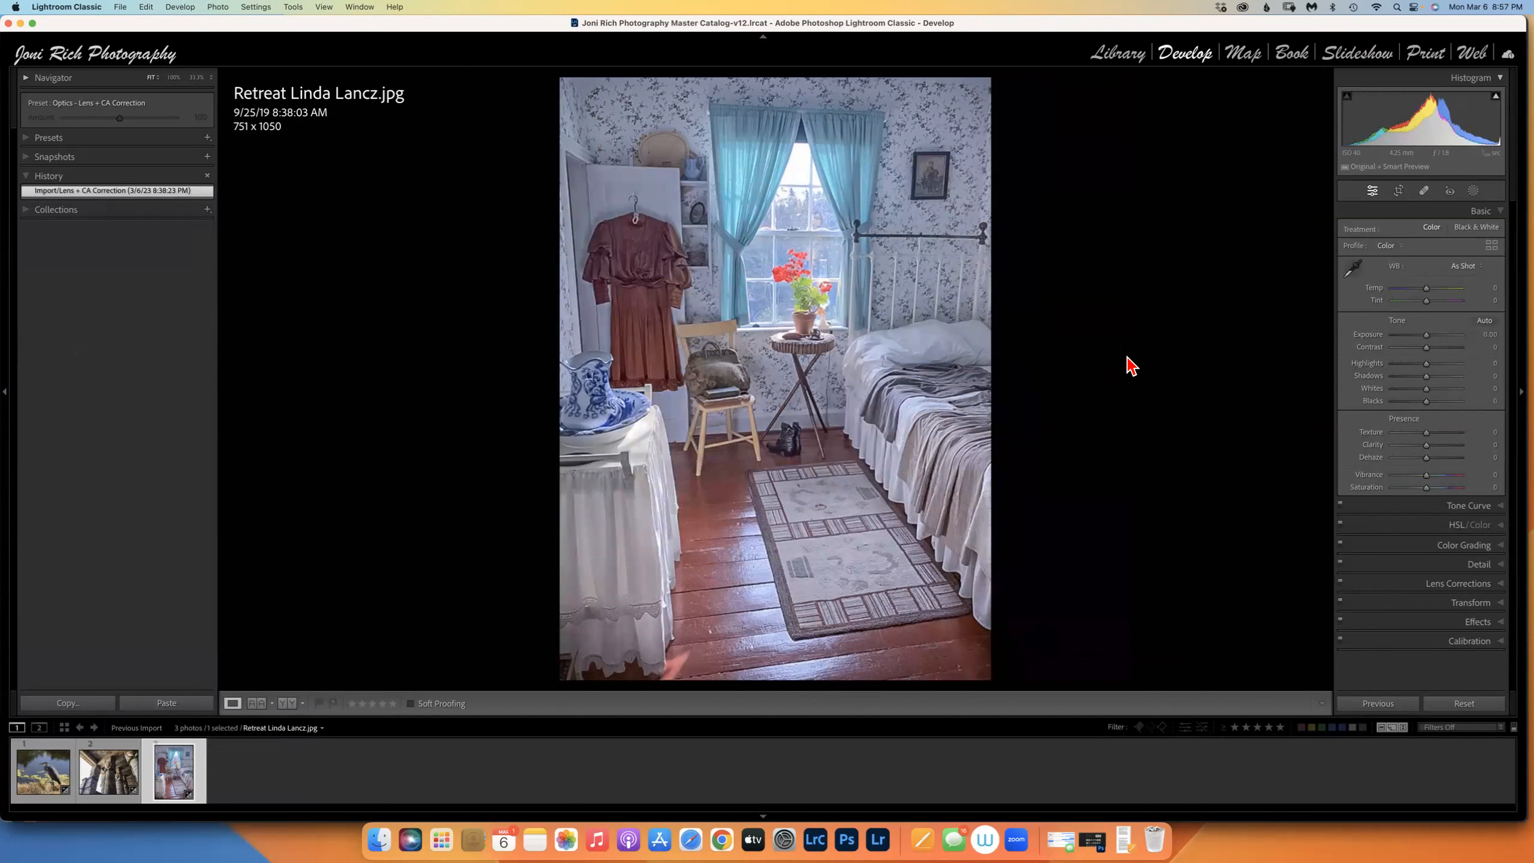
Create object mask Mask 1 by drawing a rectangle around the bedroom window.
{"action": "left_click", "coordinate": [1473, 191]}
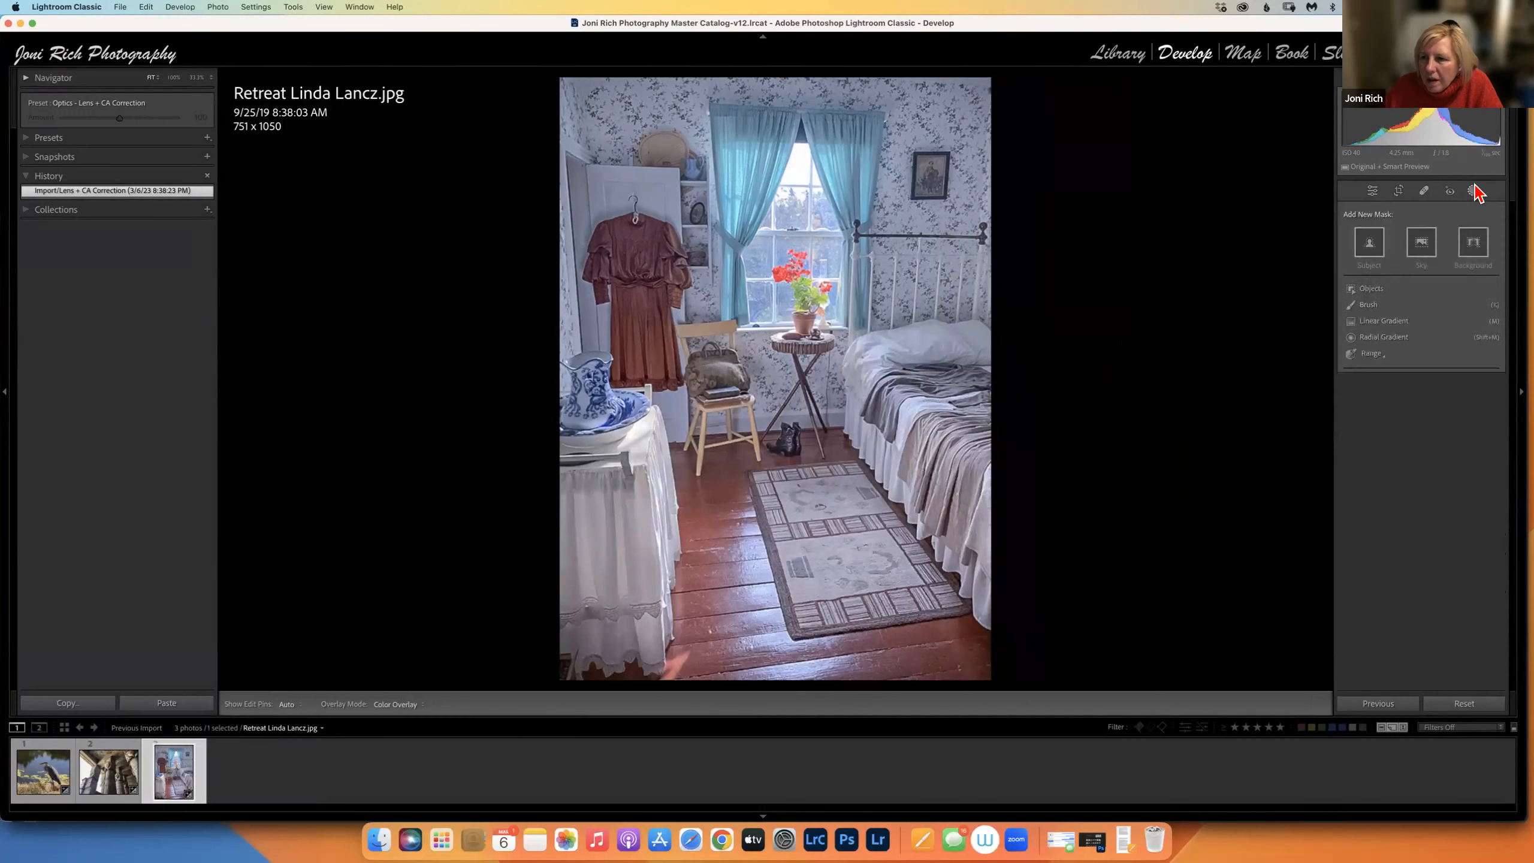
{"action": "left_click", "coordinate": [1378, 289]}
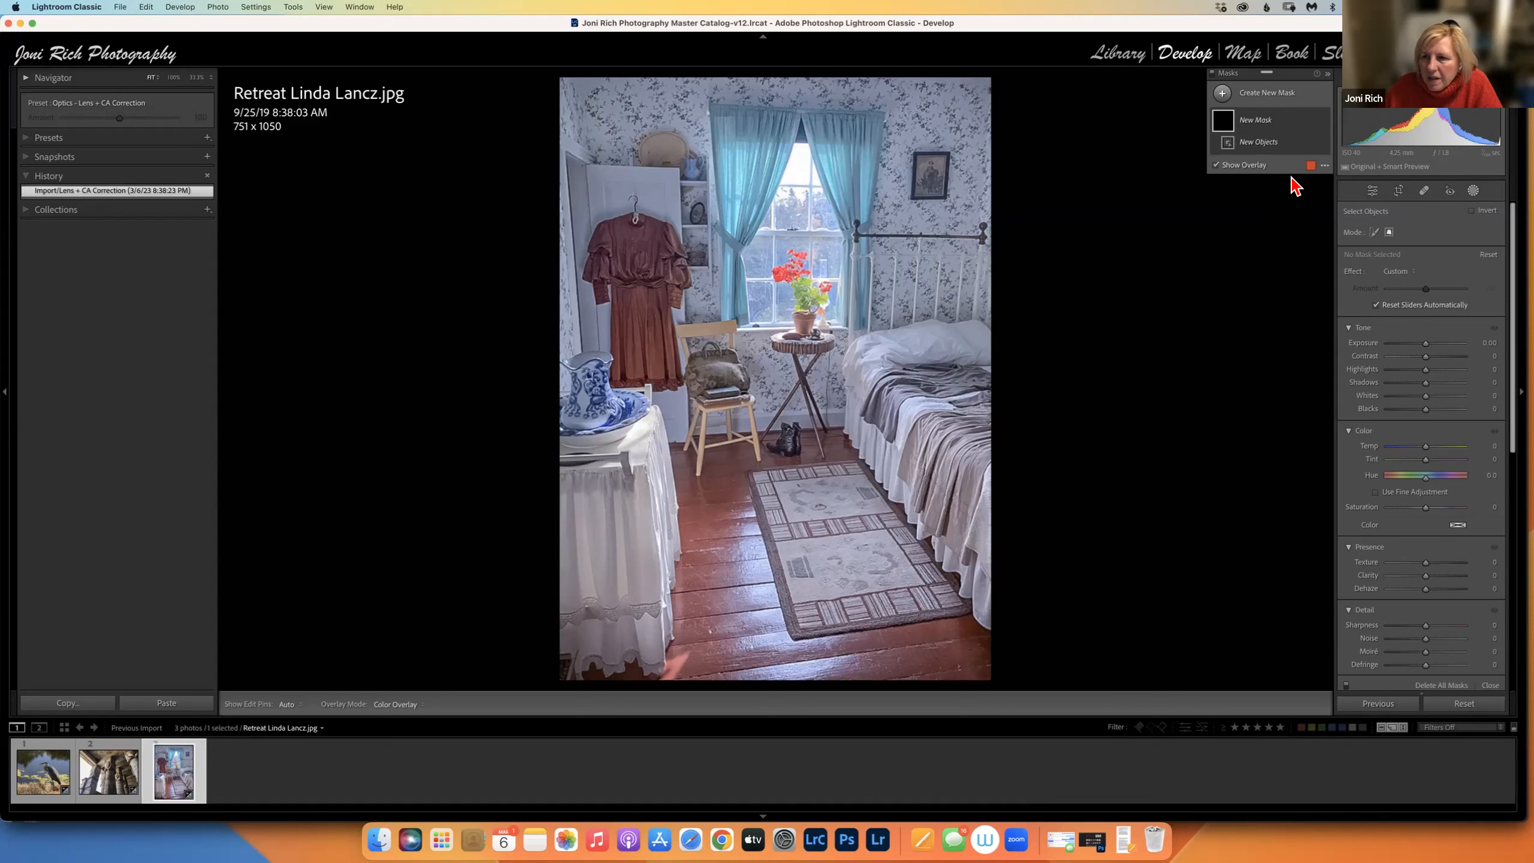
{"action": "left_click", "coordinate": [1307, 128]}
{"action": "left_click", "coordinate": [1289, 132]}
{"action": "left_click", "coordinate": [1374, 195]}
{"action": "left_click", "coordinate": [1490, 686]}
{"action": "left_click", "coordinate": [1475, 191]}
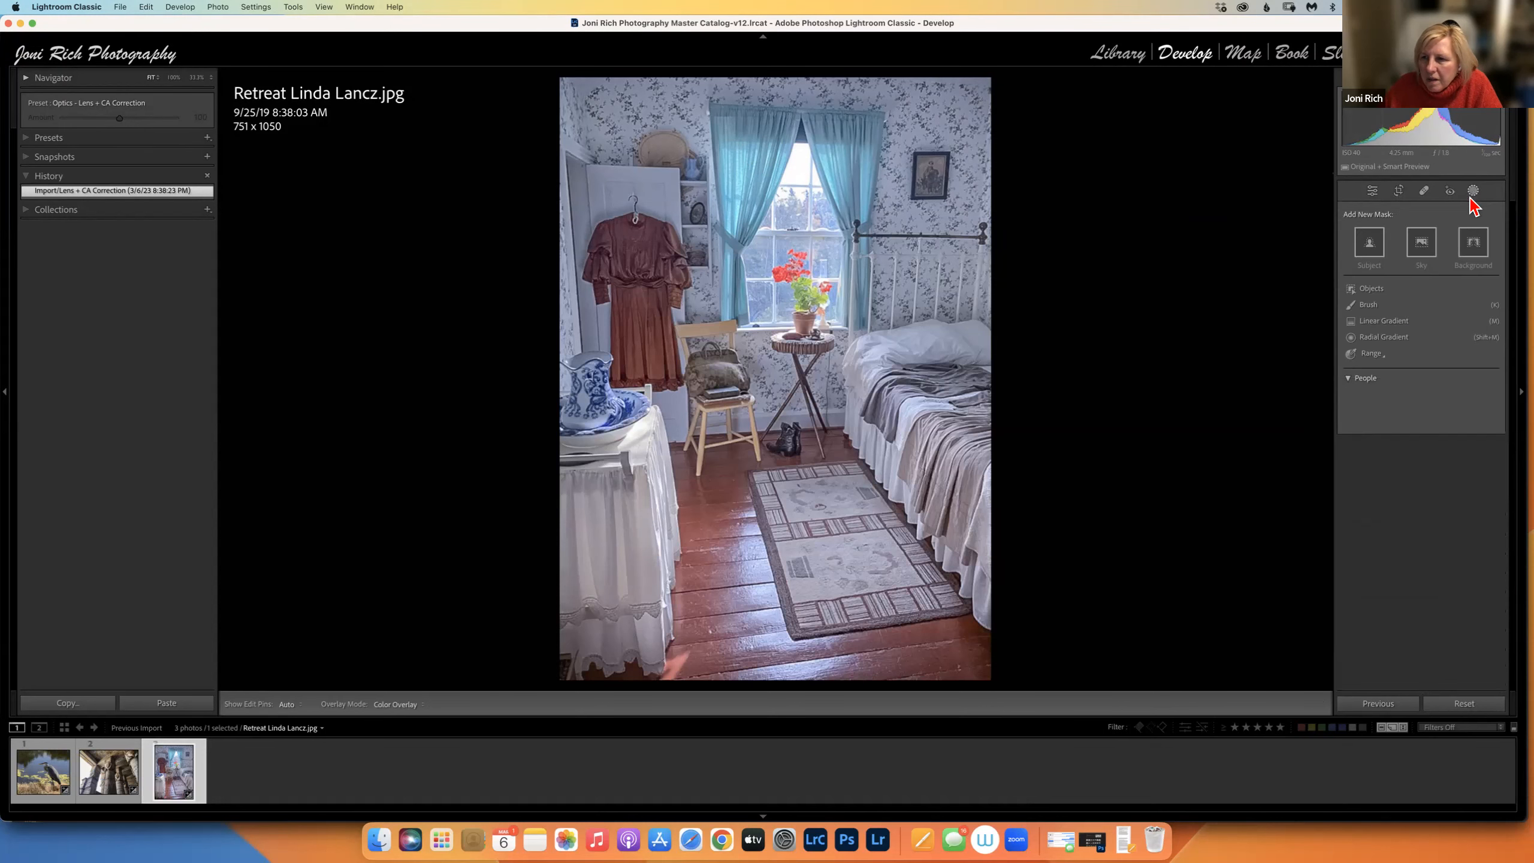
{"action": "left_click", "coordinate": [1372, 289]}
{"action": "left_click", "coordinate": [1390, 233]}
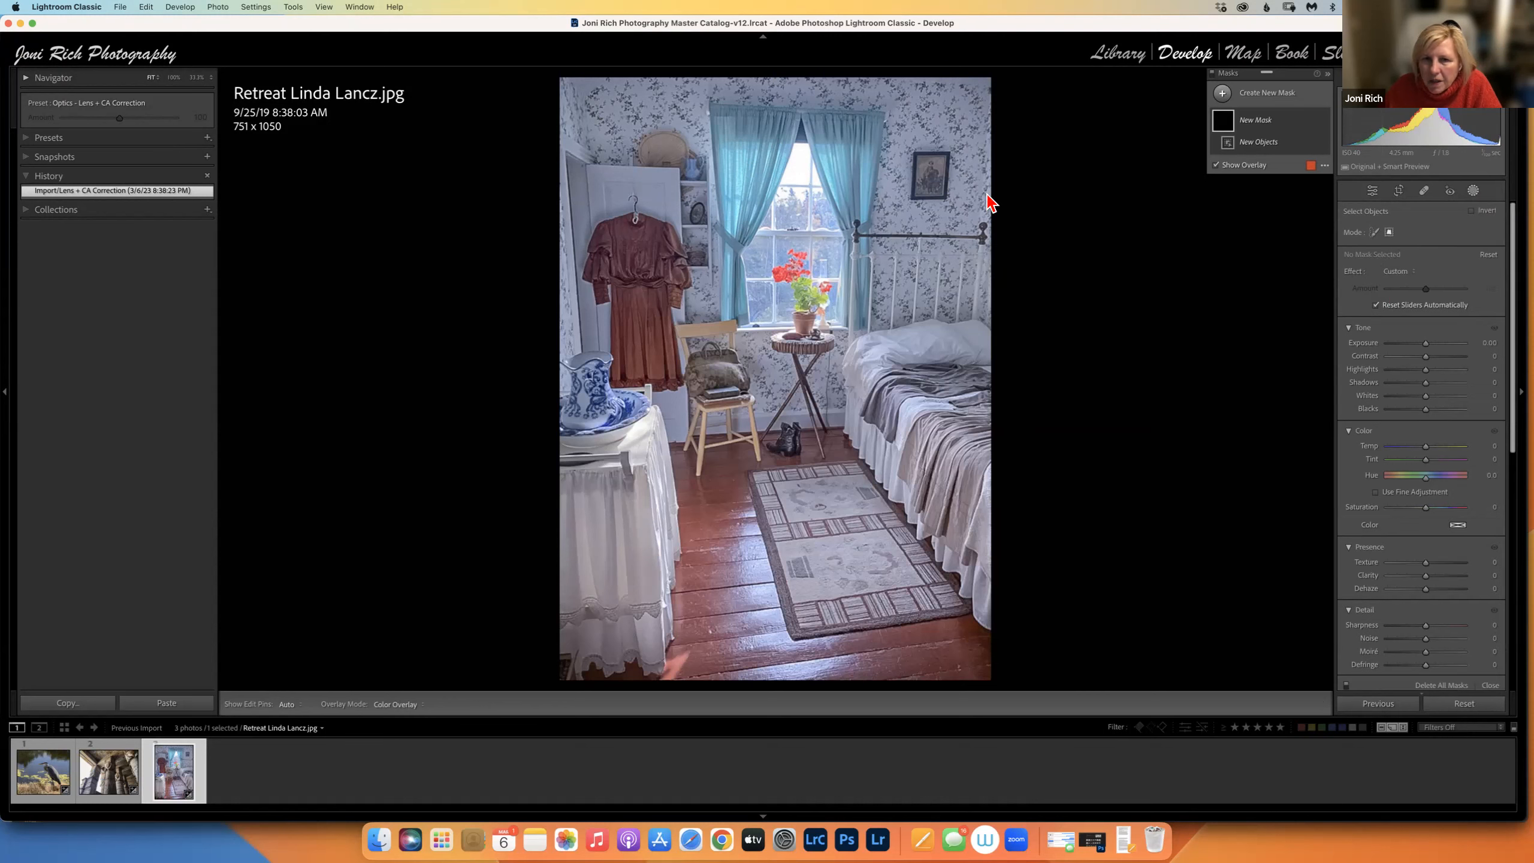
{"action": "left_click_drag", "start_coordinate": [835, 157], "coordinate": [853, 337]}
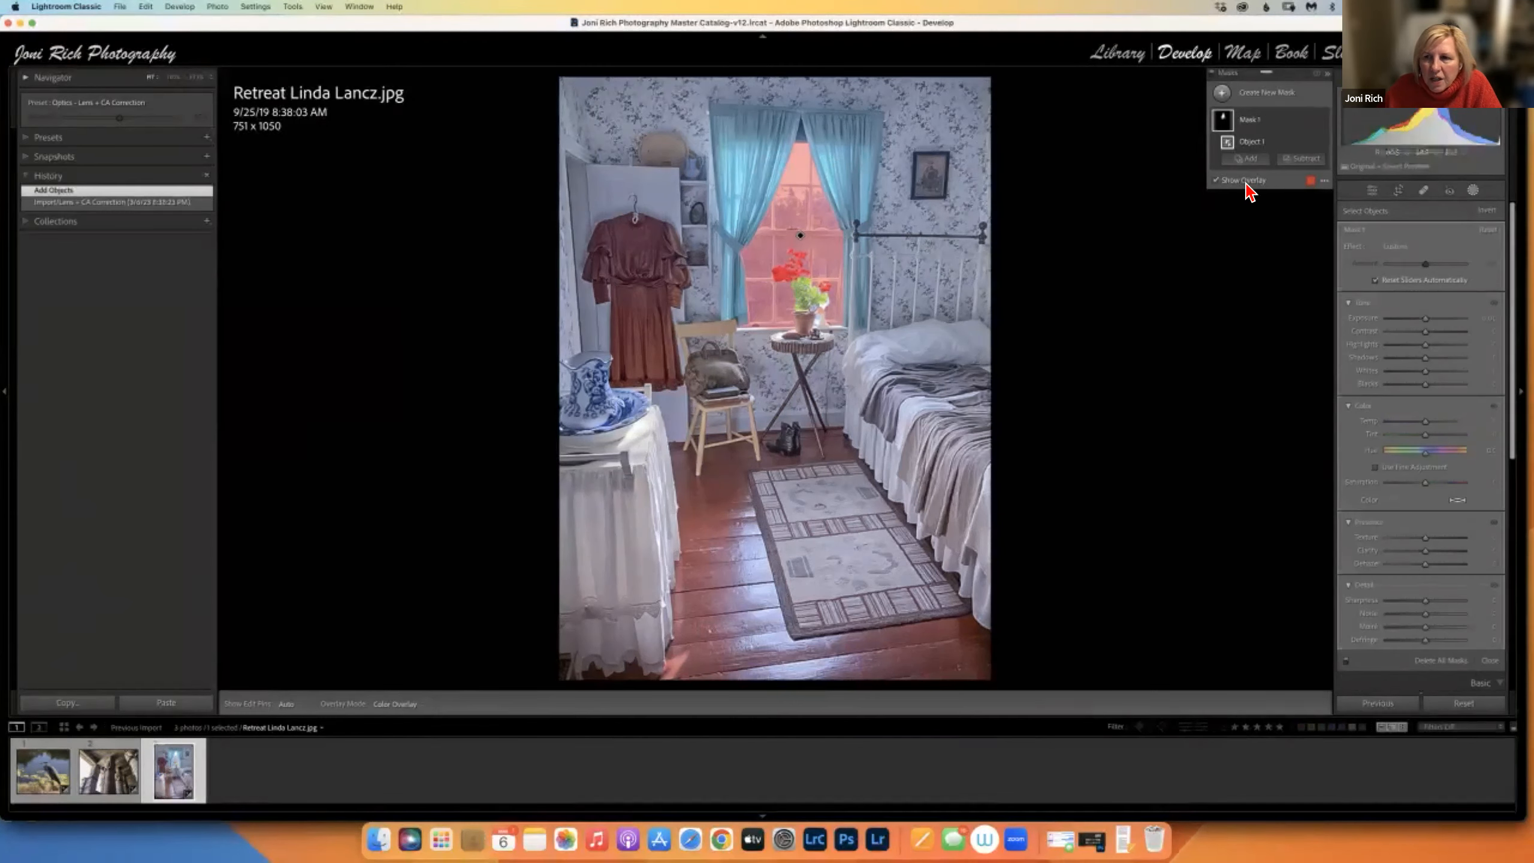
Brush the geraniums out of the window mask after undoing an unwanted add stroke.
{"action": "left_click", "coordinate": [1261, 162]}
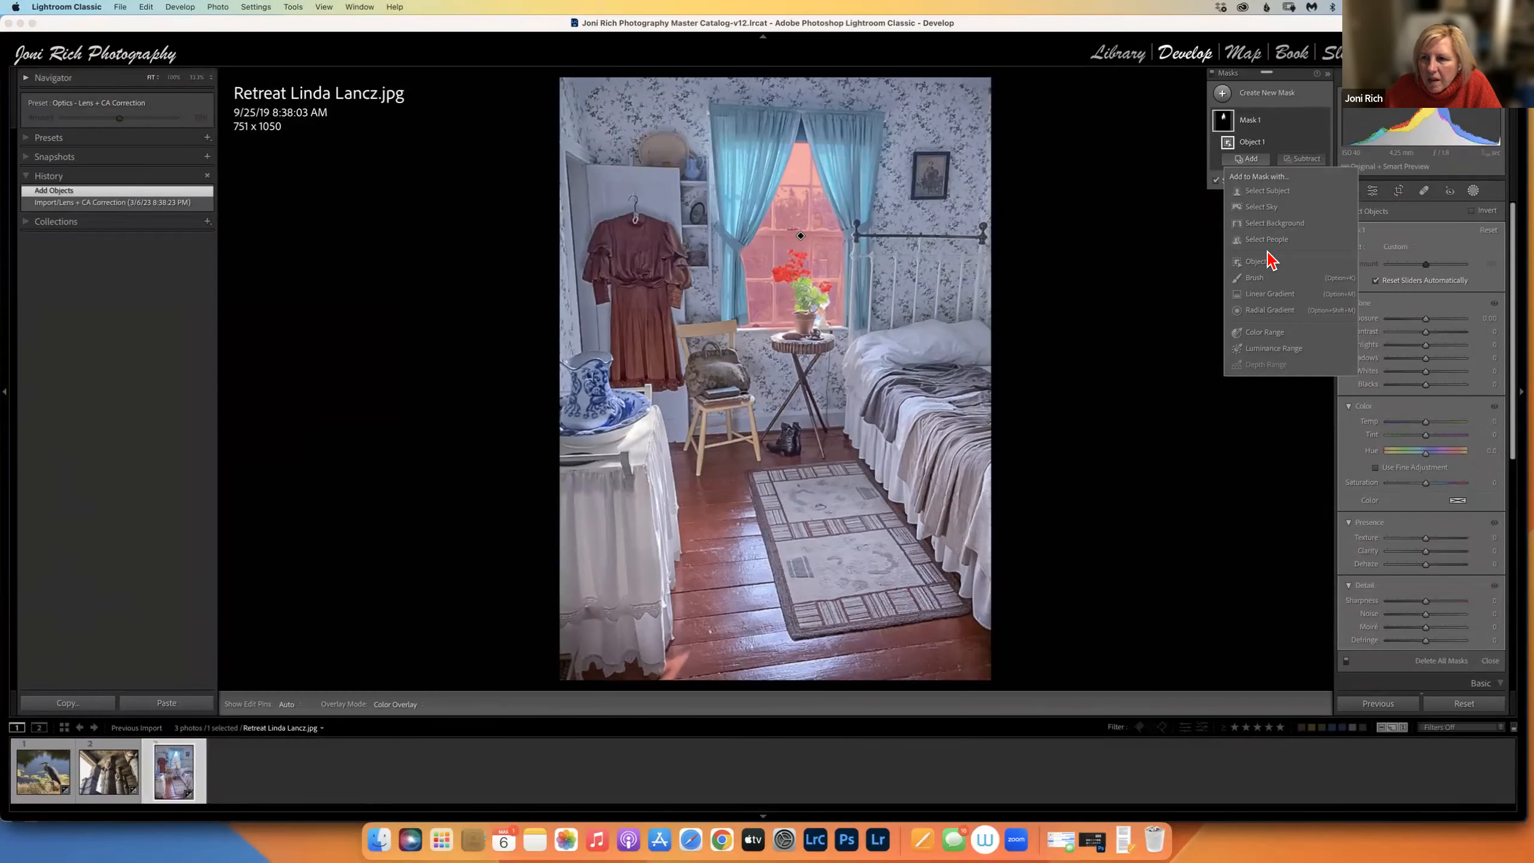
{"action": "left_click", "coordinate": [1255, 280]}
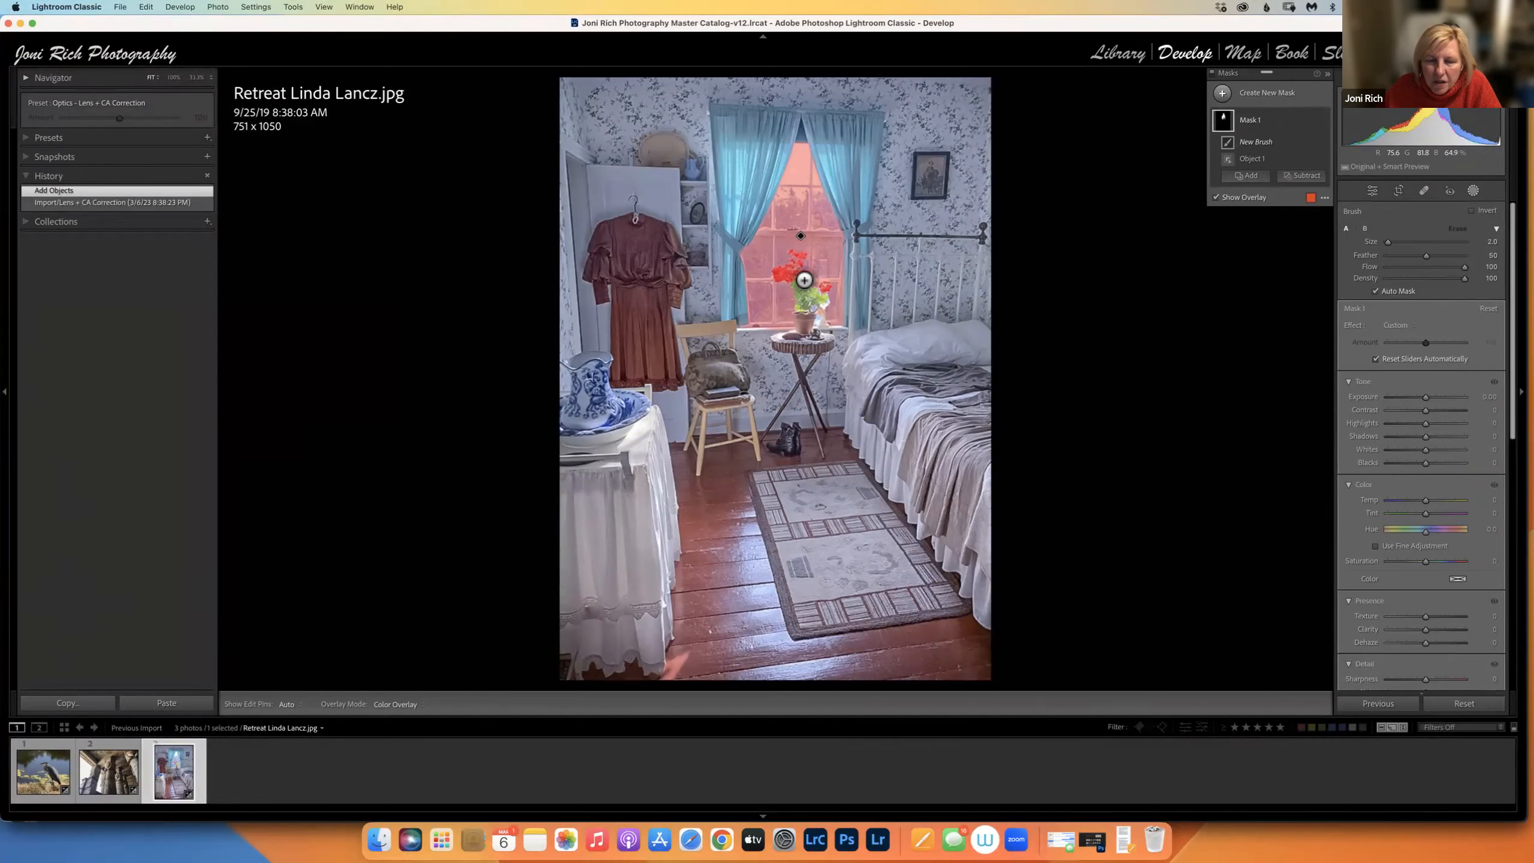
{"action": "mouse_move", "coordinate": [795, 273]}
{"action": "left_mouse_down"}
{"action": "mouse_move", "coordinate": [798, 261]}
{"action": "mouse_move", "coordinate": [809, 302]}
{"action": "mouse_move", "coordinate": [792, 273]}
{"action": "left_mouse_up"}
{"action": "key", "text": "super+z"}
{"action": "left_click", "coordinate": [1302, 158]}
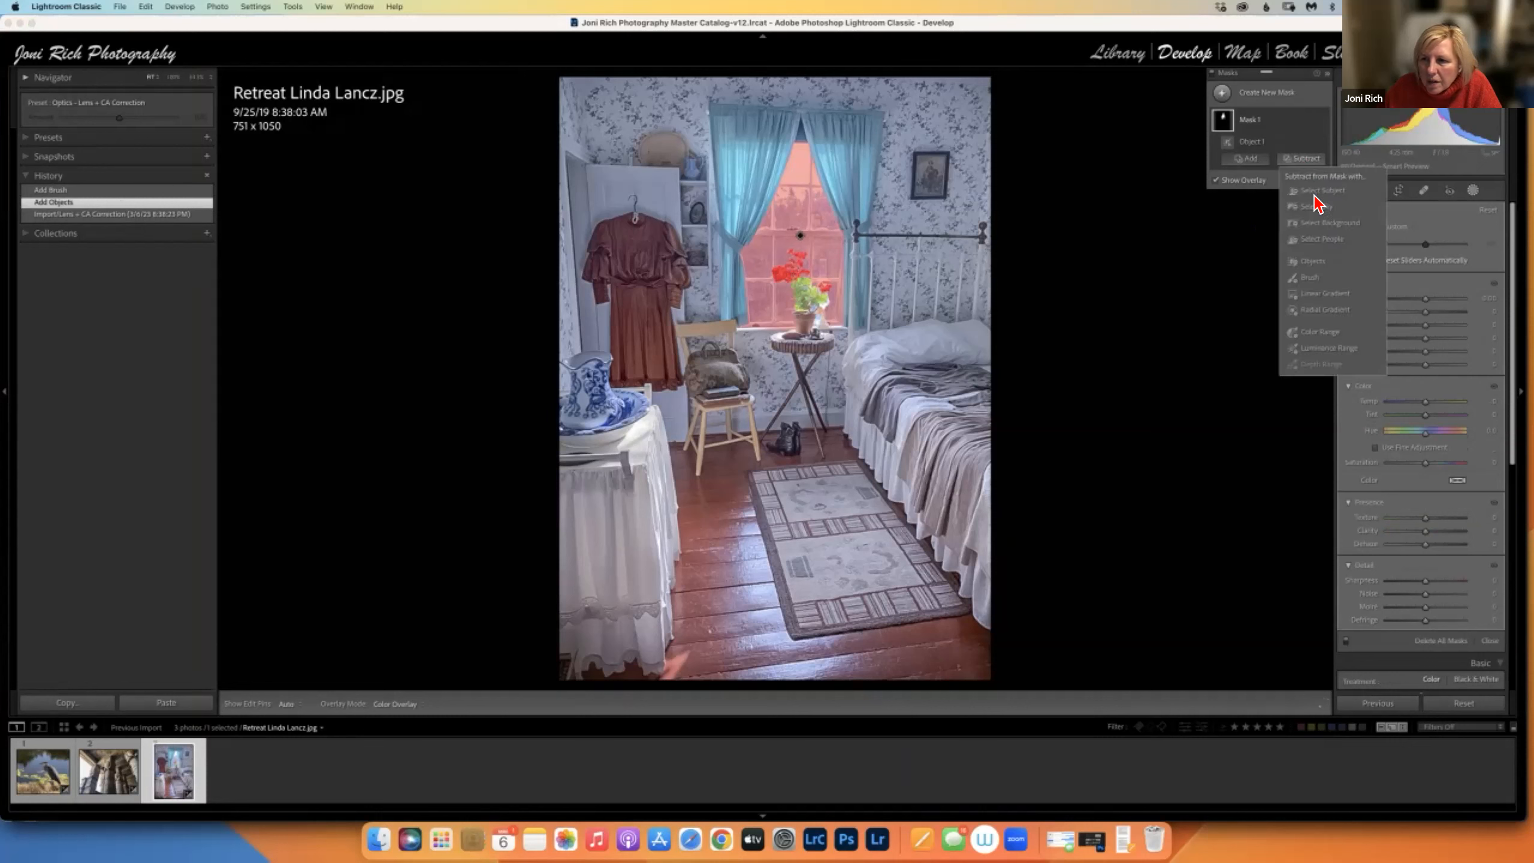
{"action": "left_click", "coordinate": [1310, 277]}
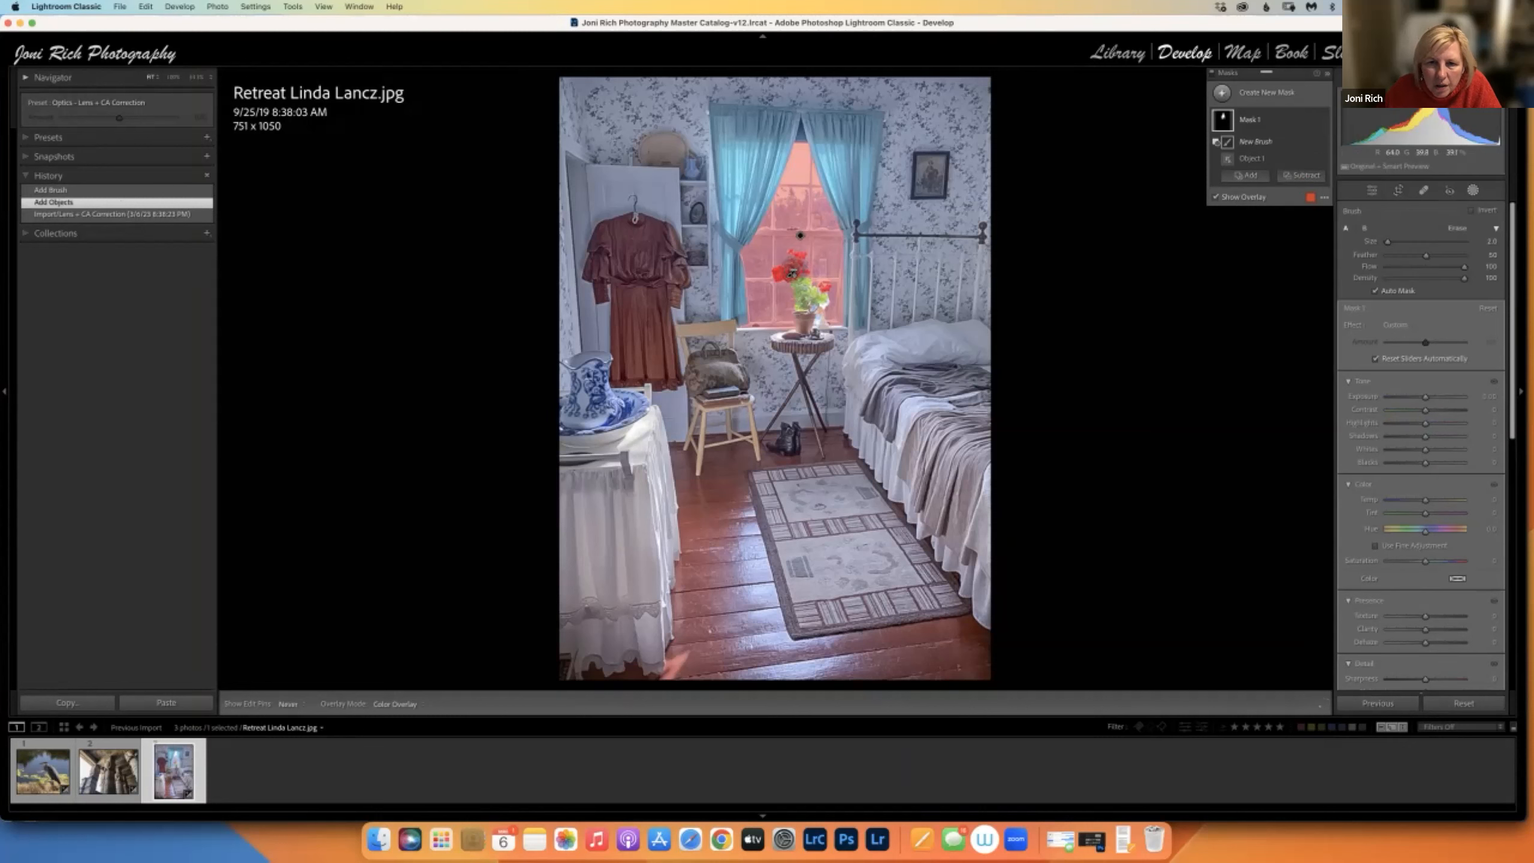
{"action": "mouse_move", "coordinate": [792, 266]}
{"action": "left_mouse_down"}
{"action": "mouse_move", "coordinate": [808, 309]}
{"action": "mouse_move", "coordinate": [833, 311]}
{"action": "left_mouse_up"}
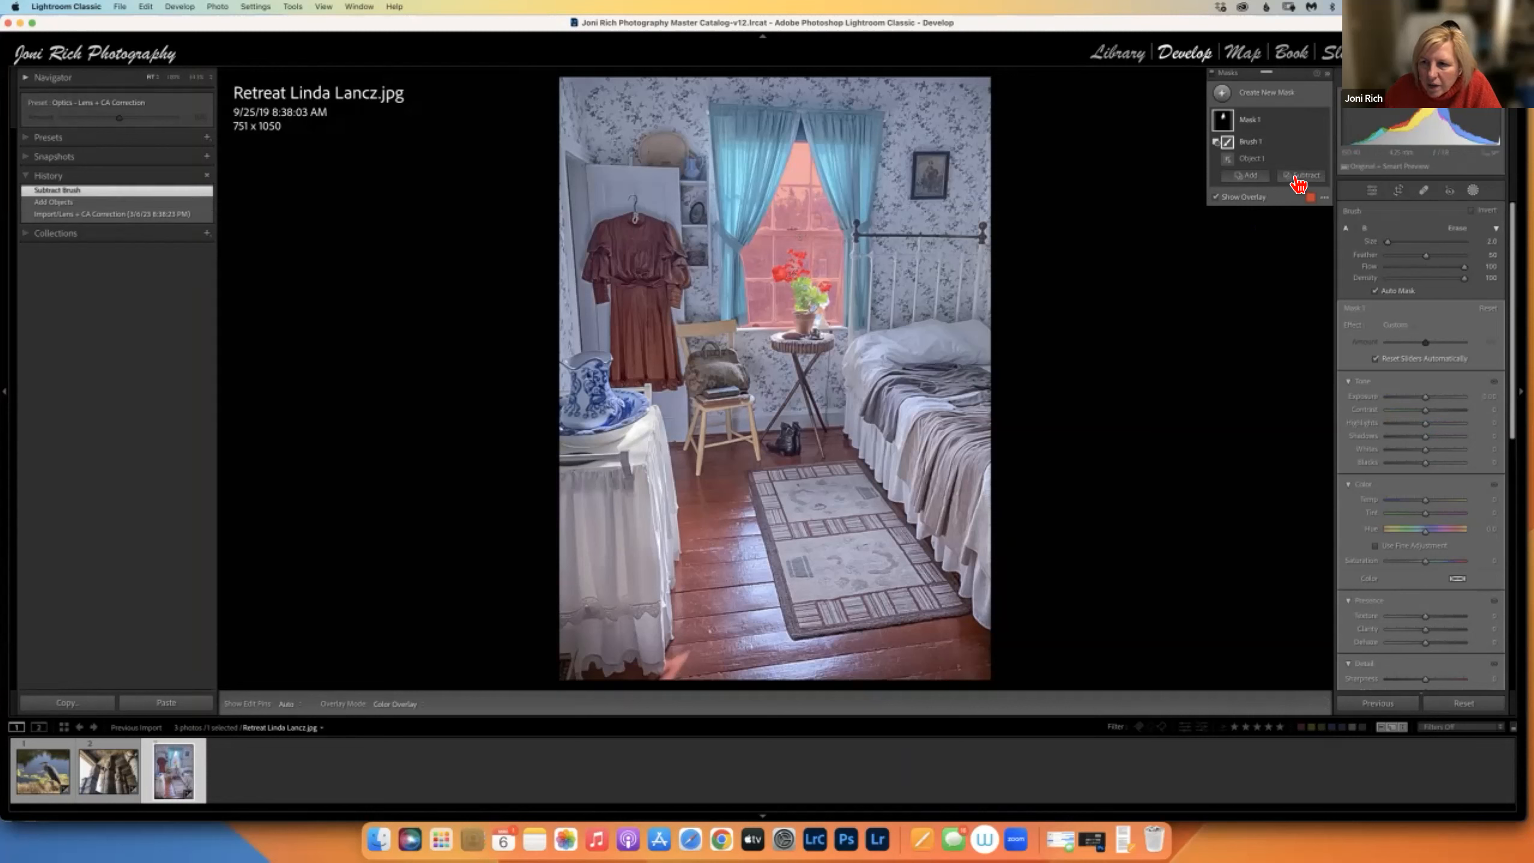
Brush the bottle beside the flowerpot out of Mask 1 and lower Highlights to -26.
{"action": "left_click", "coordinate": [1298, 182]}
{"action": "left_click", "coordinate": [1305, 298]}
{"action": "key", "text": "h"}
{"action": "left_click_drag", "start_coordinate": [823, 322], "coordinate": [832, 319]}
{"action": "left_click", "coordinate": [832, 318]}
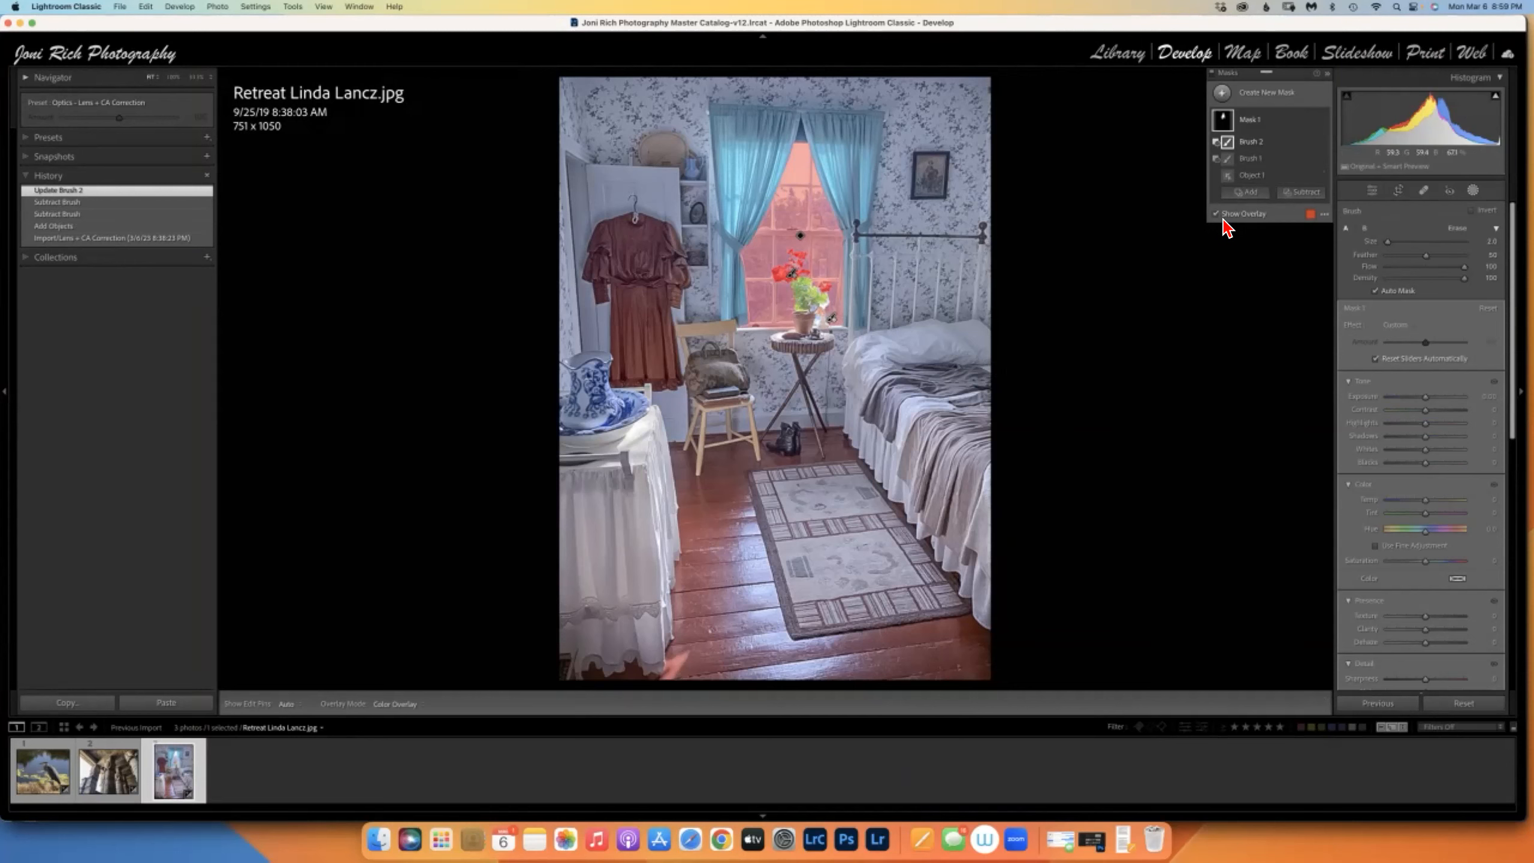
{"action": "mouse_move", "coordinate": [1426, 423]}
{"action": "left_mouse_down"}
{"action": "mouse_move", "coordinate": [1401, 428]}
{"action": "mouse_move", "coordinate": [1420, 398]}
{"action": "mouse_move", "coordinate": [1431, 411]}
{"action": "left_mouse_up"}
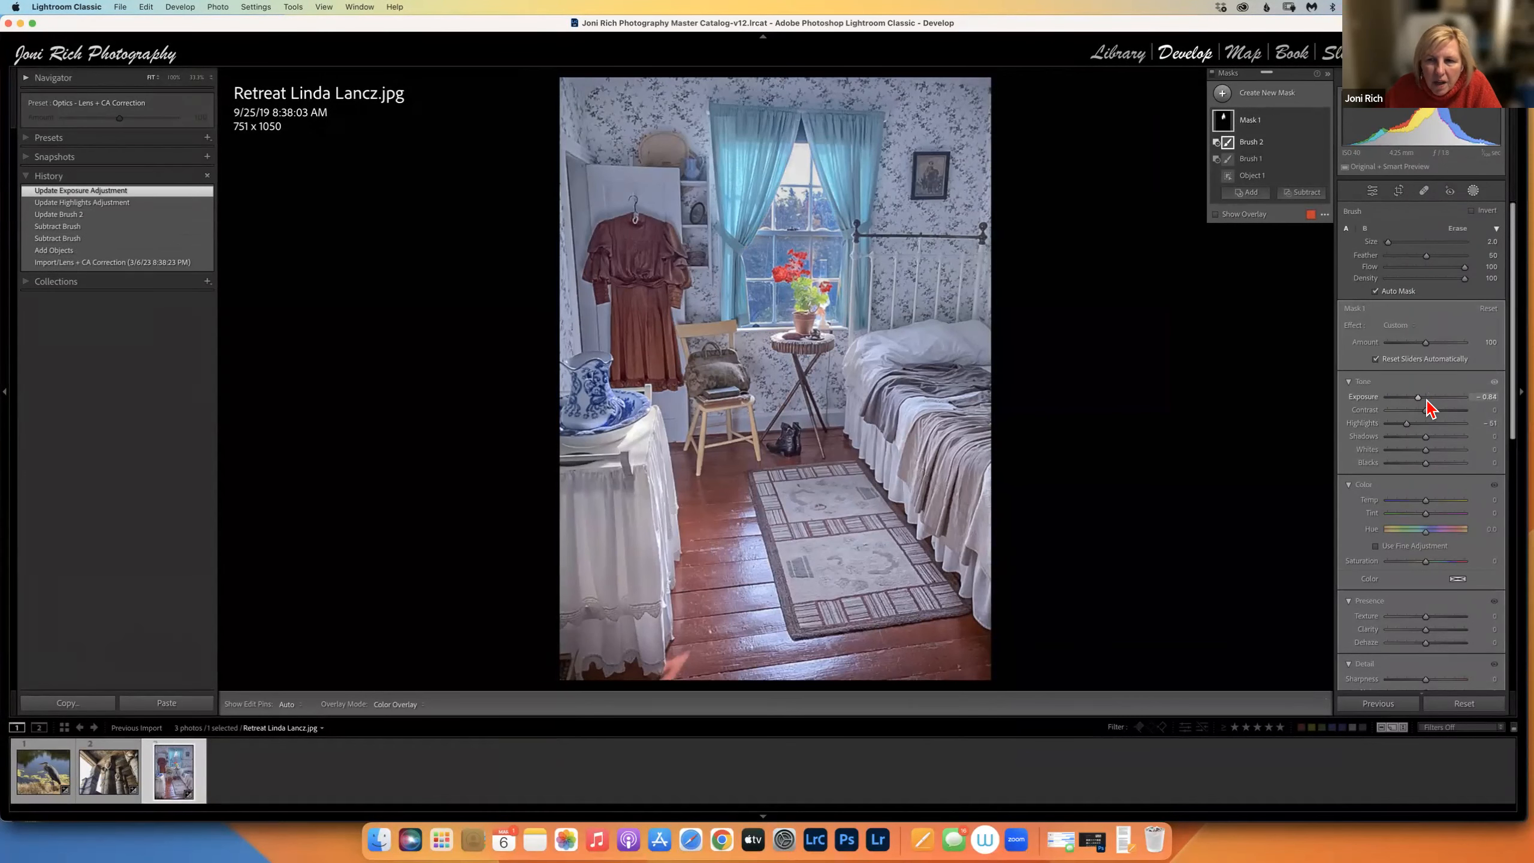
Mask the potted geraniums as an object, adding contrast, texture and clarity with saturation -3.
{"action": "left_click", "coordinate": [1223, 94]}
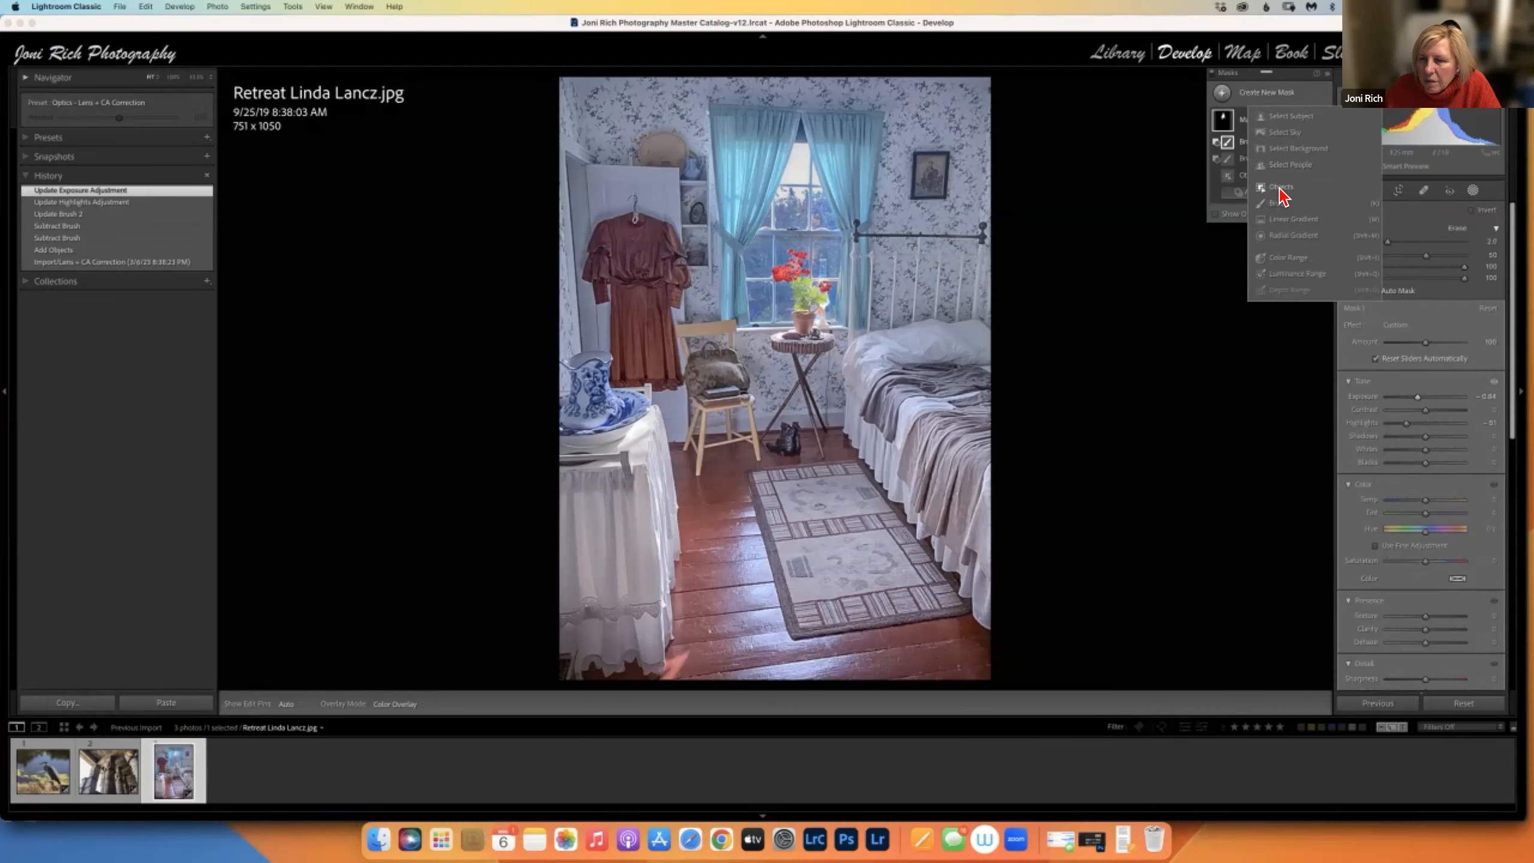
{"action": "left_click", "coordinate": [1292, 203]}
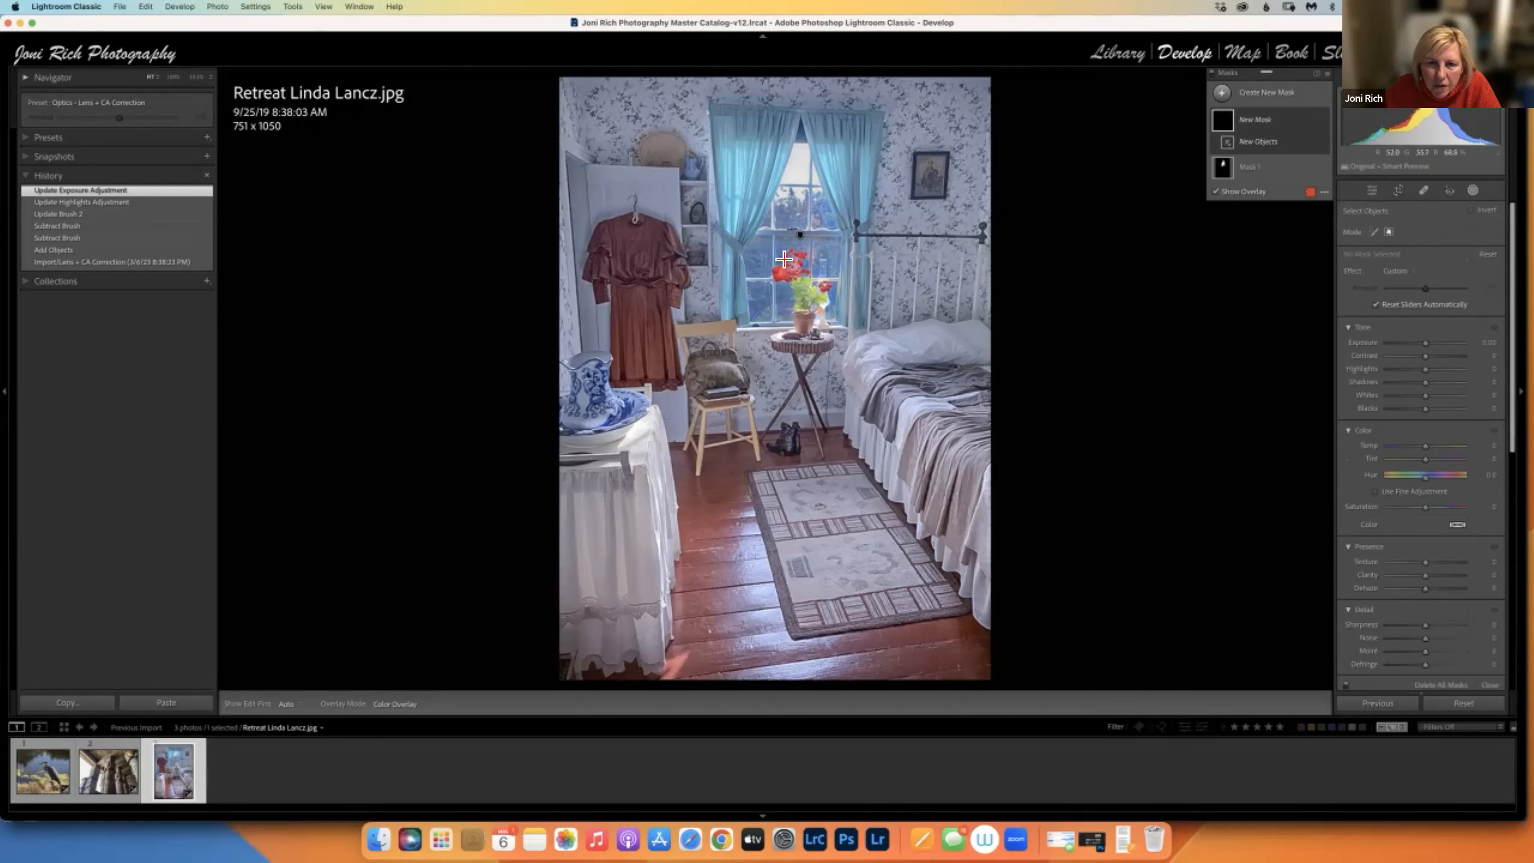
{"action": "left_click_drag", "start_coordinate": [820, 274], "coordinate": [836, 341]}
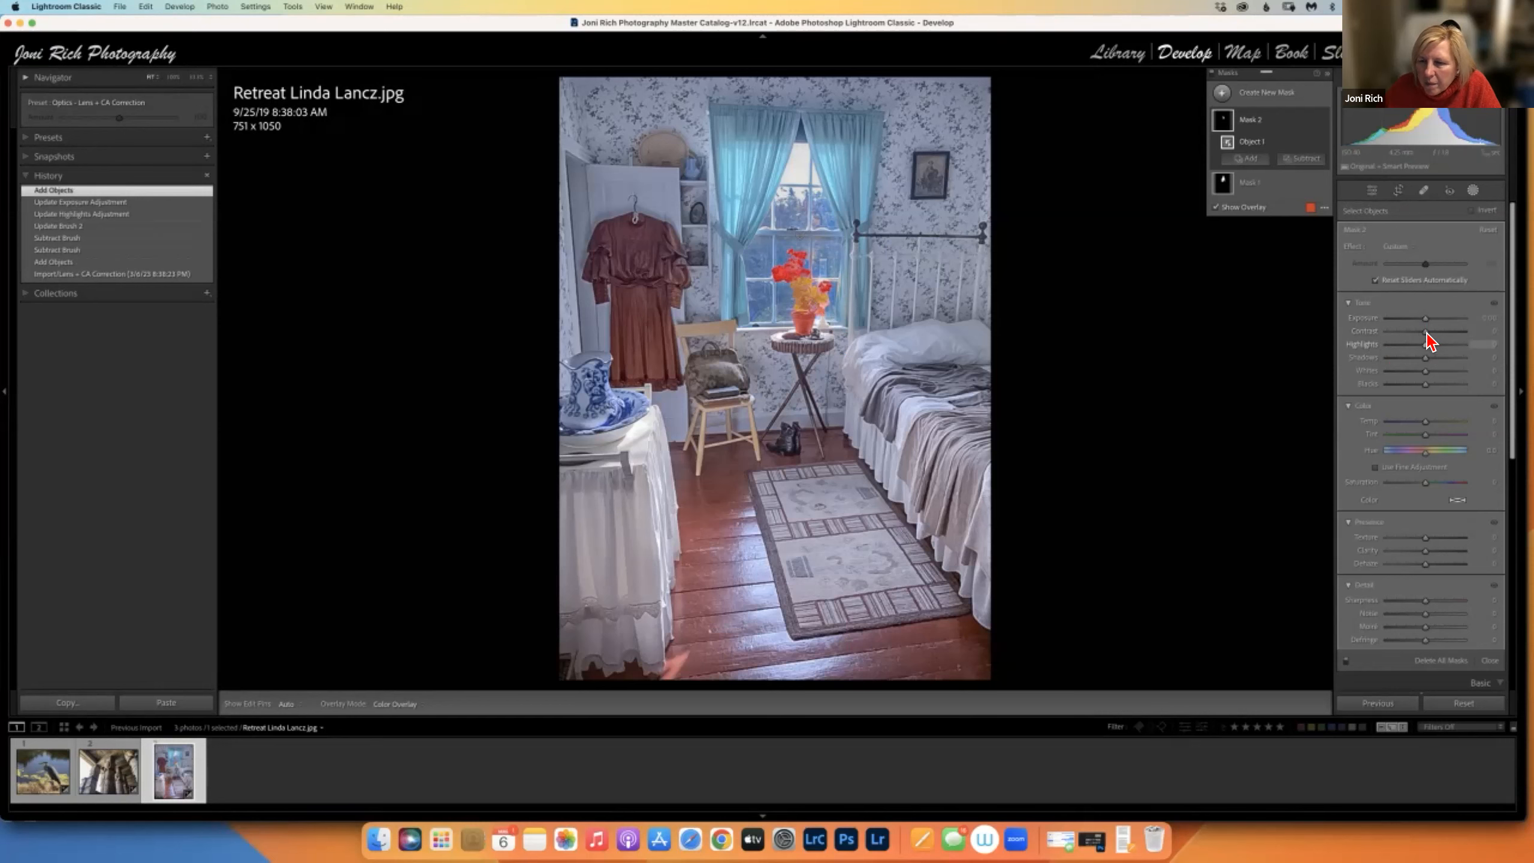
{"action": "left_click_drag", "start_coordinate": [1433, 335], "coordinate": [1421, 379]}
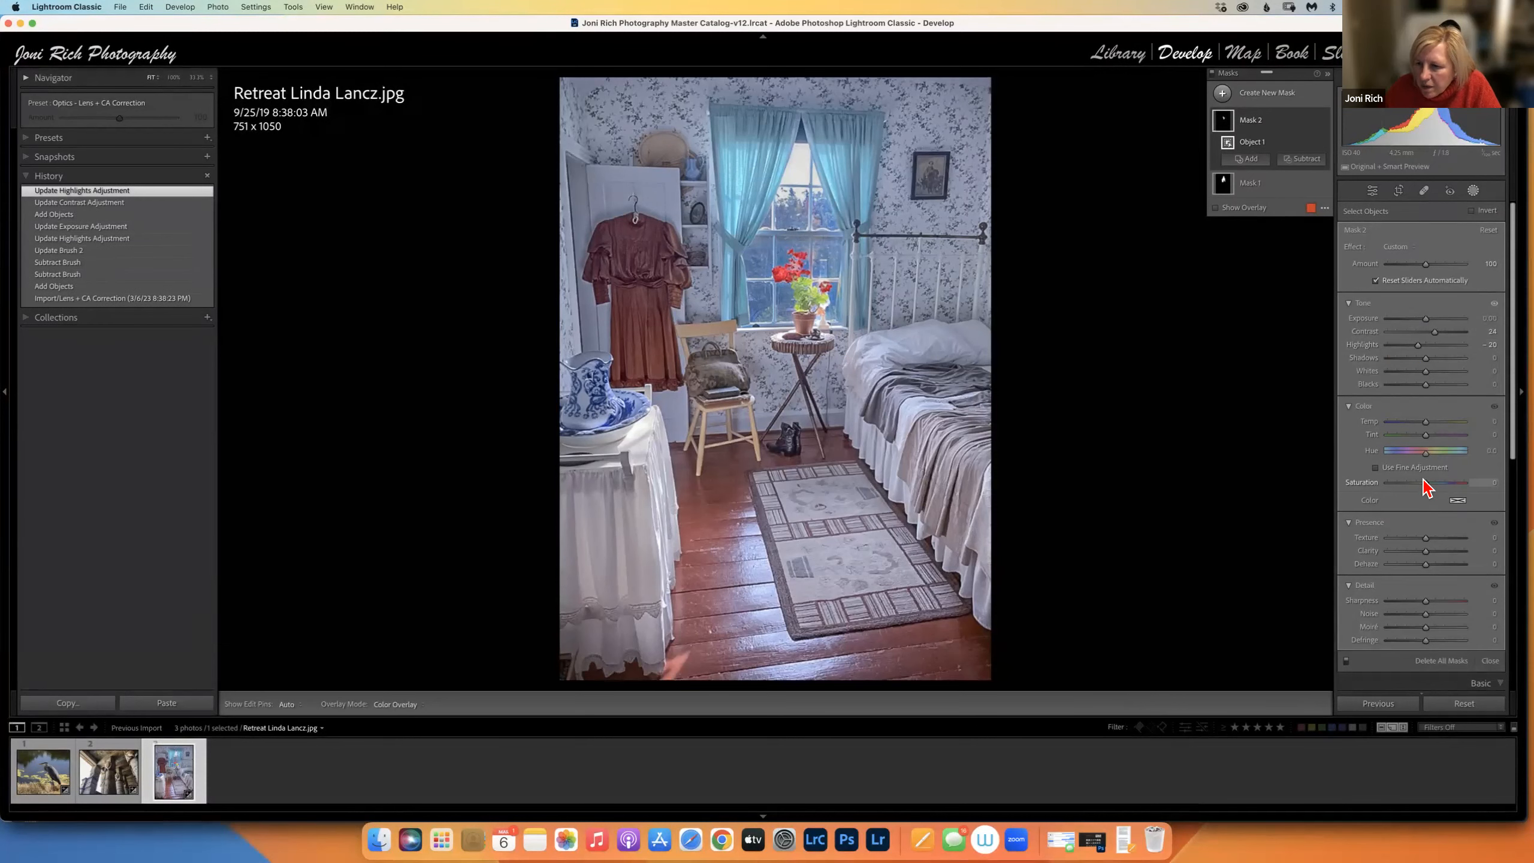
{"action": "left_click_drag", "start_coordinate": [1422, 486], "coordinate": [1423, 486]}
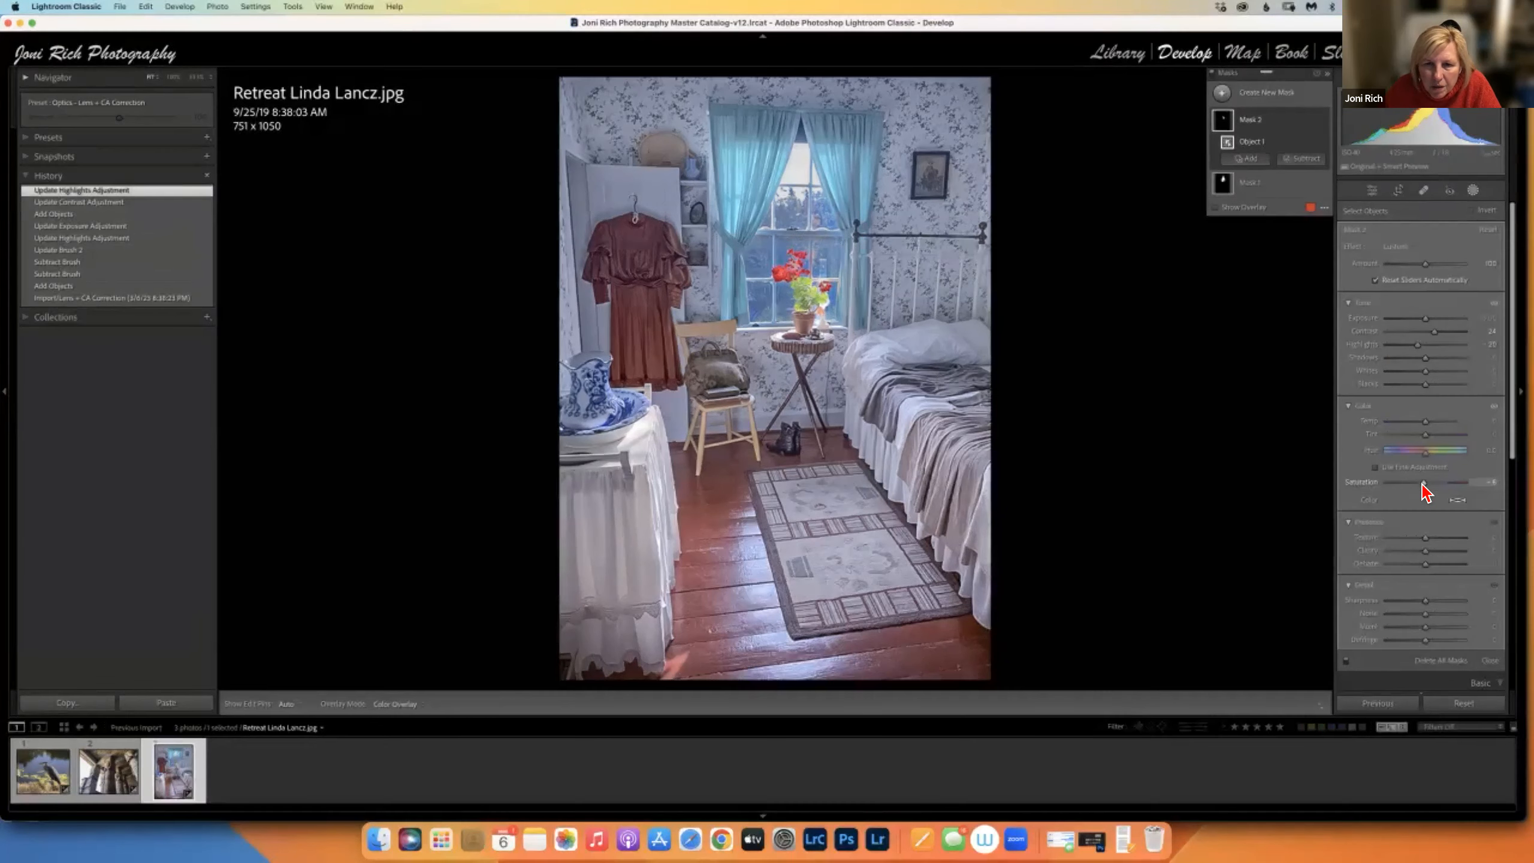
{"action": "left_click_drag", "start_coordinate": [1434, 538], "coordinate": [1432, 551]}
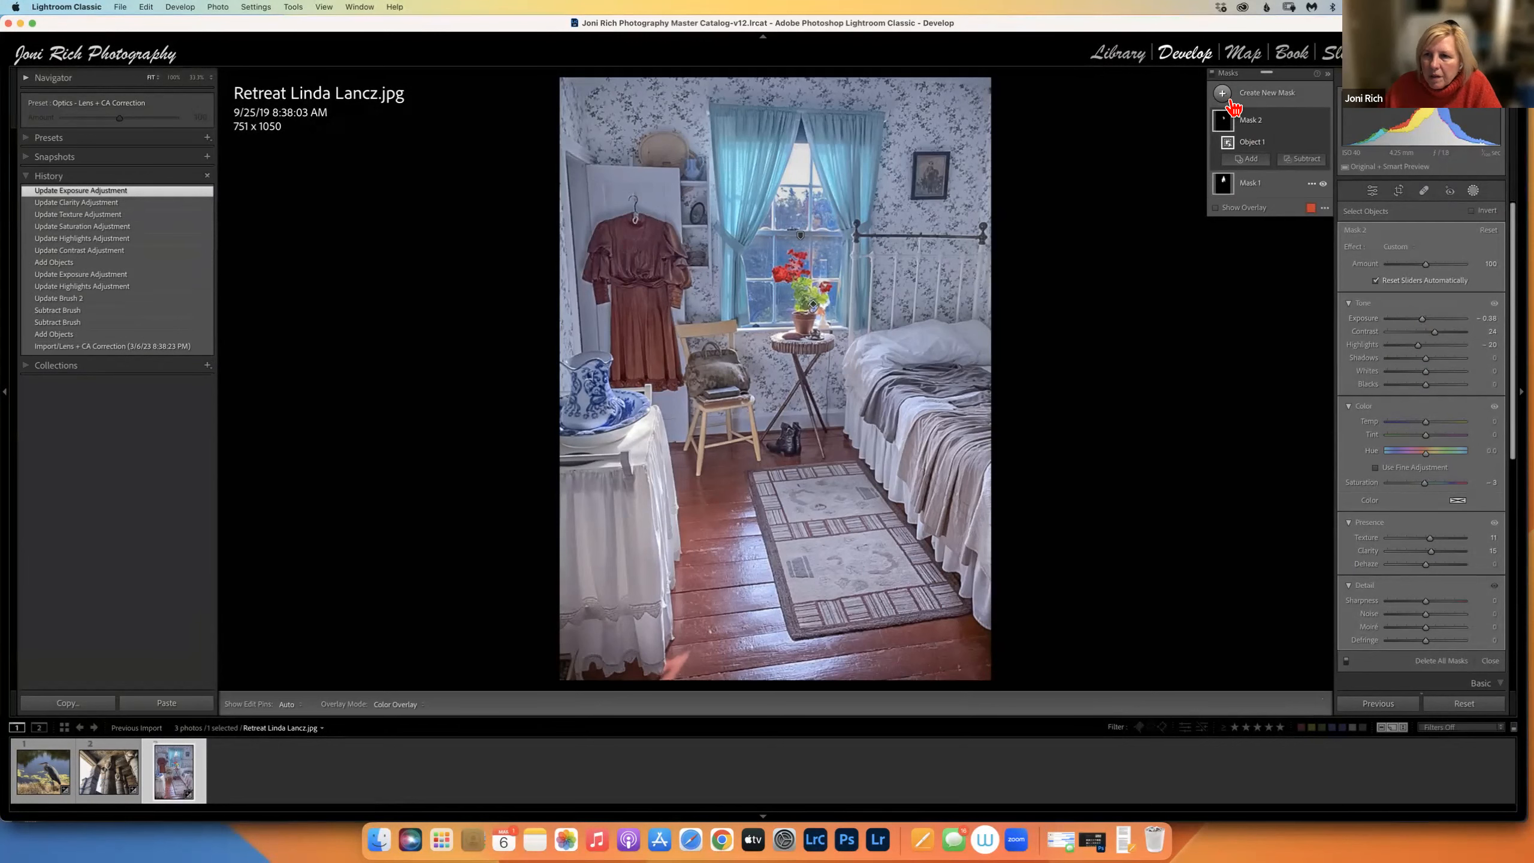
{"action": "left_click", "coordinate": [1374, 191]}
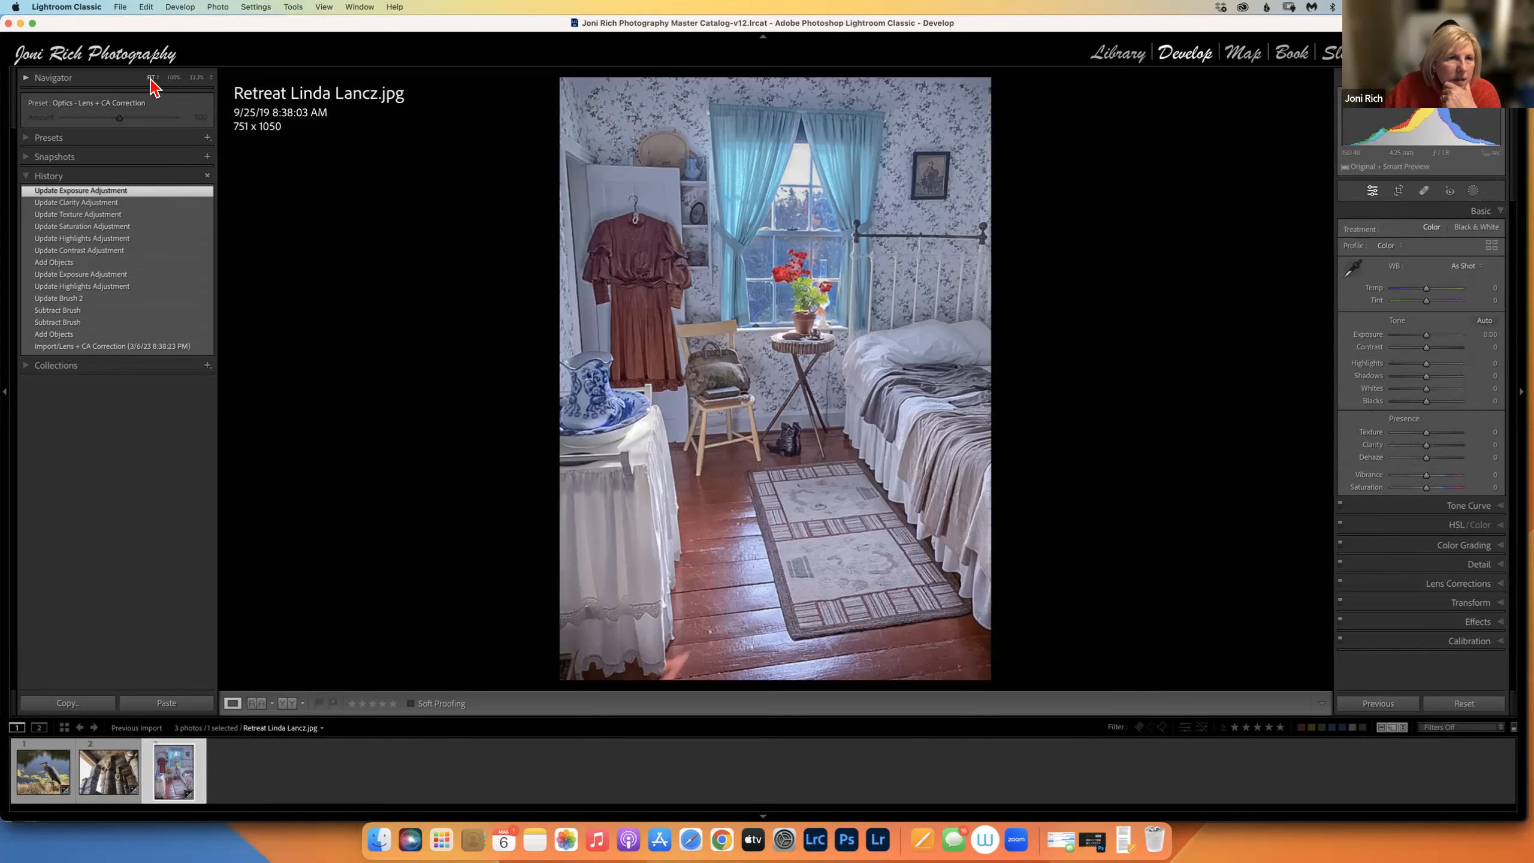
Toggle the bedroom photo's zoom and set the Navigator preview to 66%.
{"action": "left_click", "coordinate": [822, 330]}
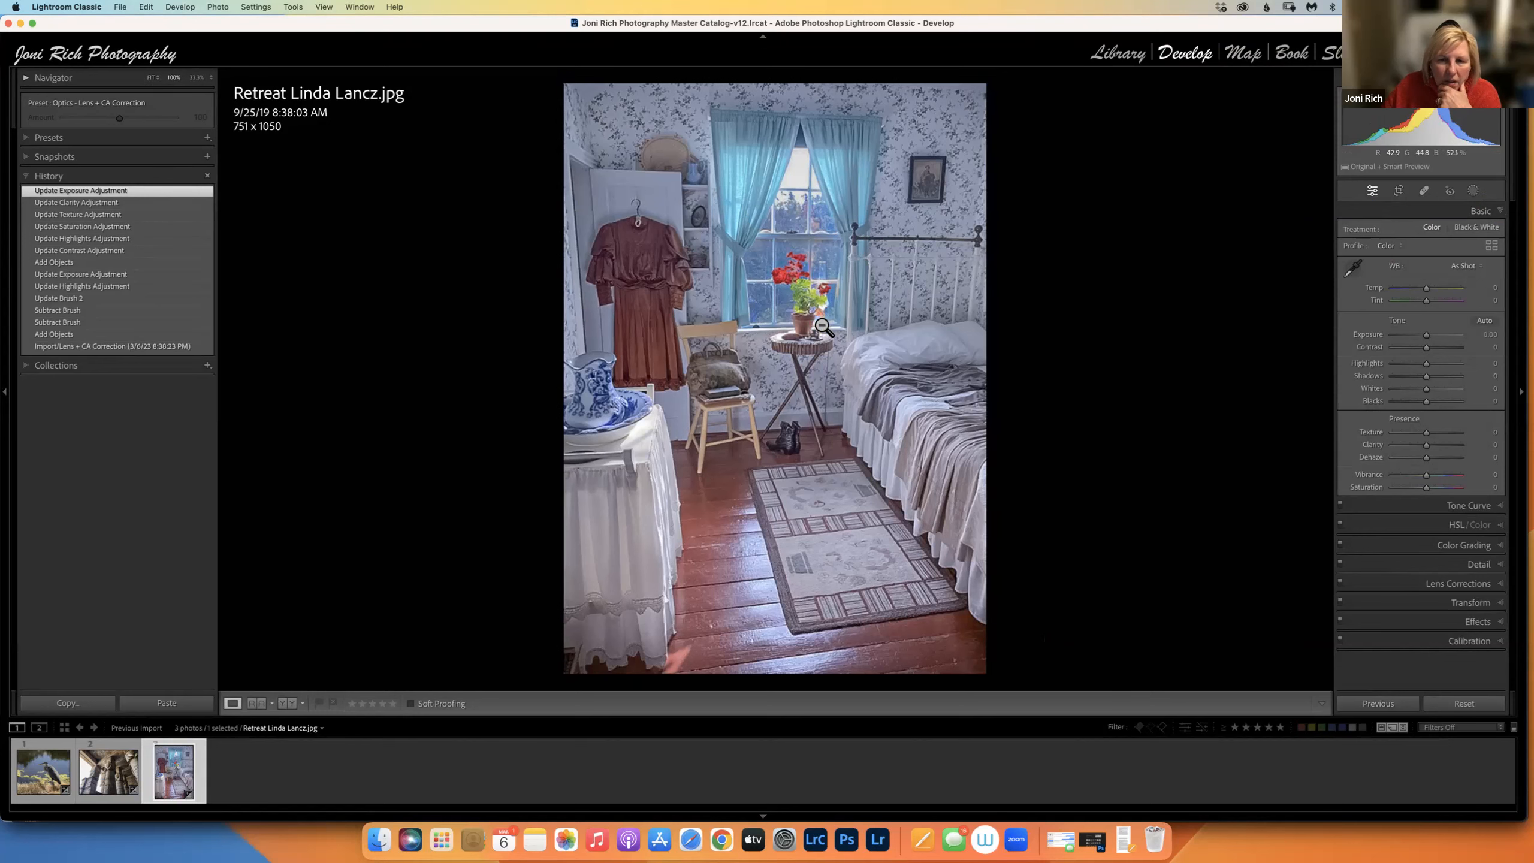
{"action": "left_click", "coordinate": [821, 336]}
{"action": "left_click", "coordinate": [816, 369]}
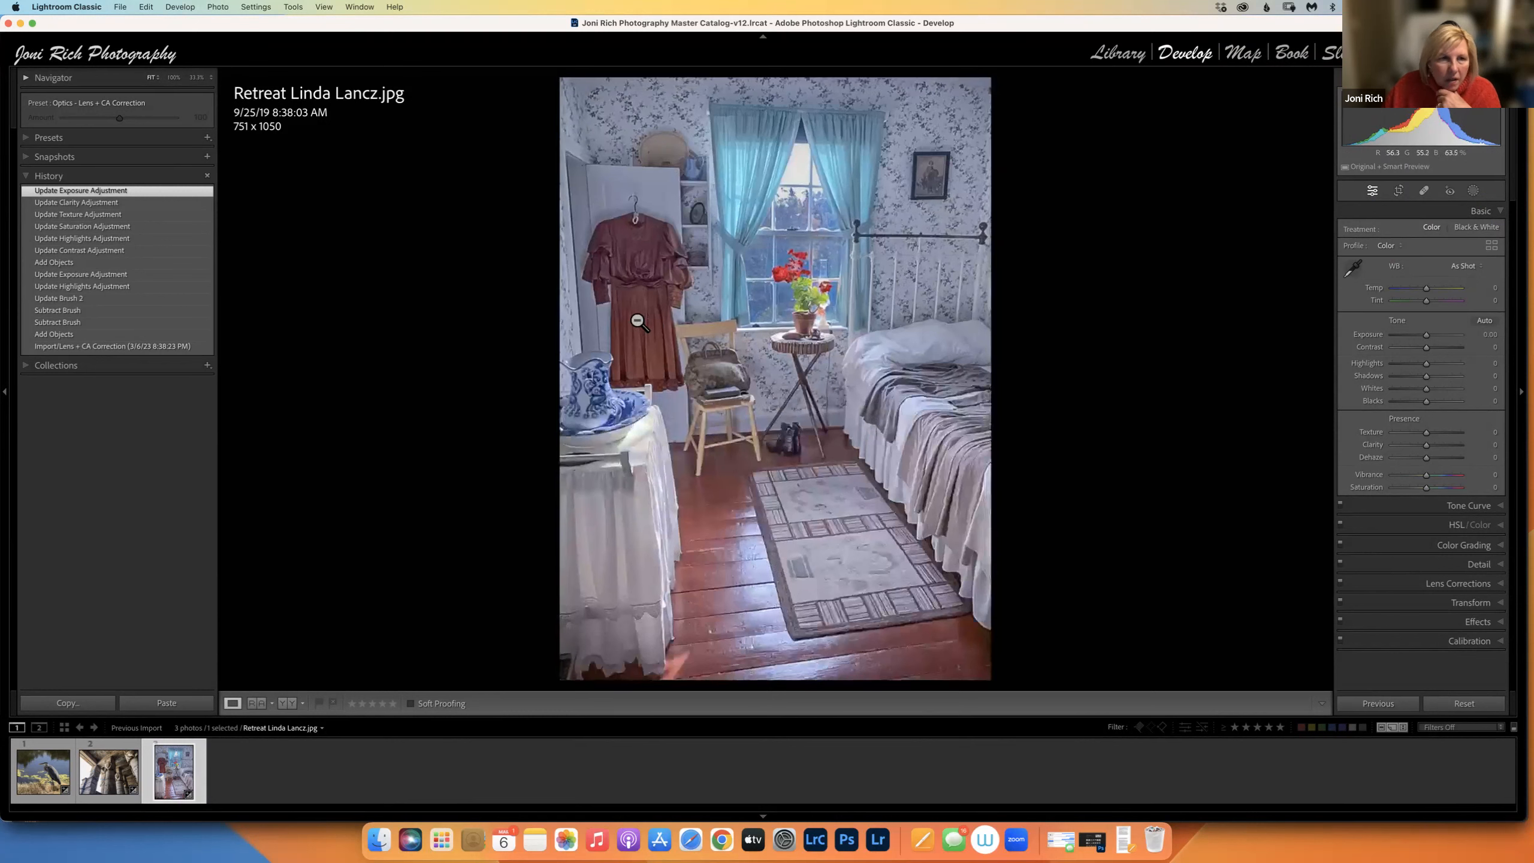
{"action": "left_click", "coordinate": [209, 77]}
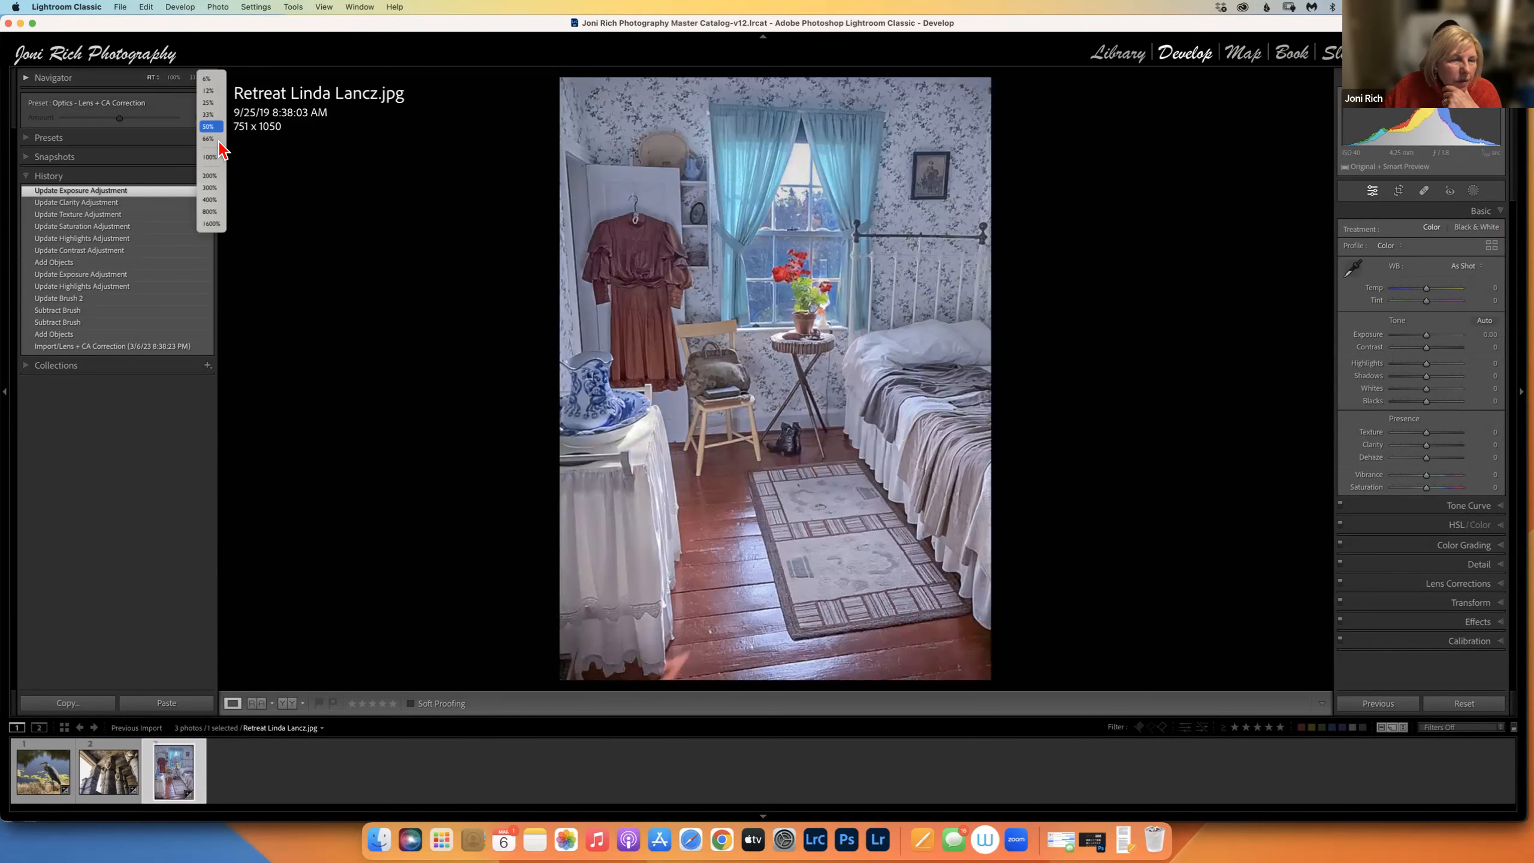
{"action": "left_click", "coordinate": [212, 140]}
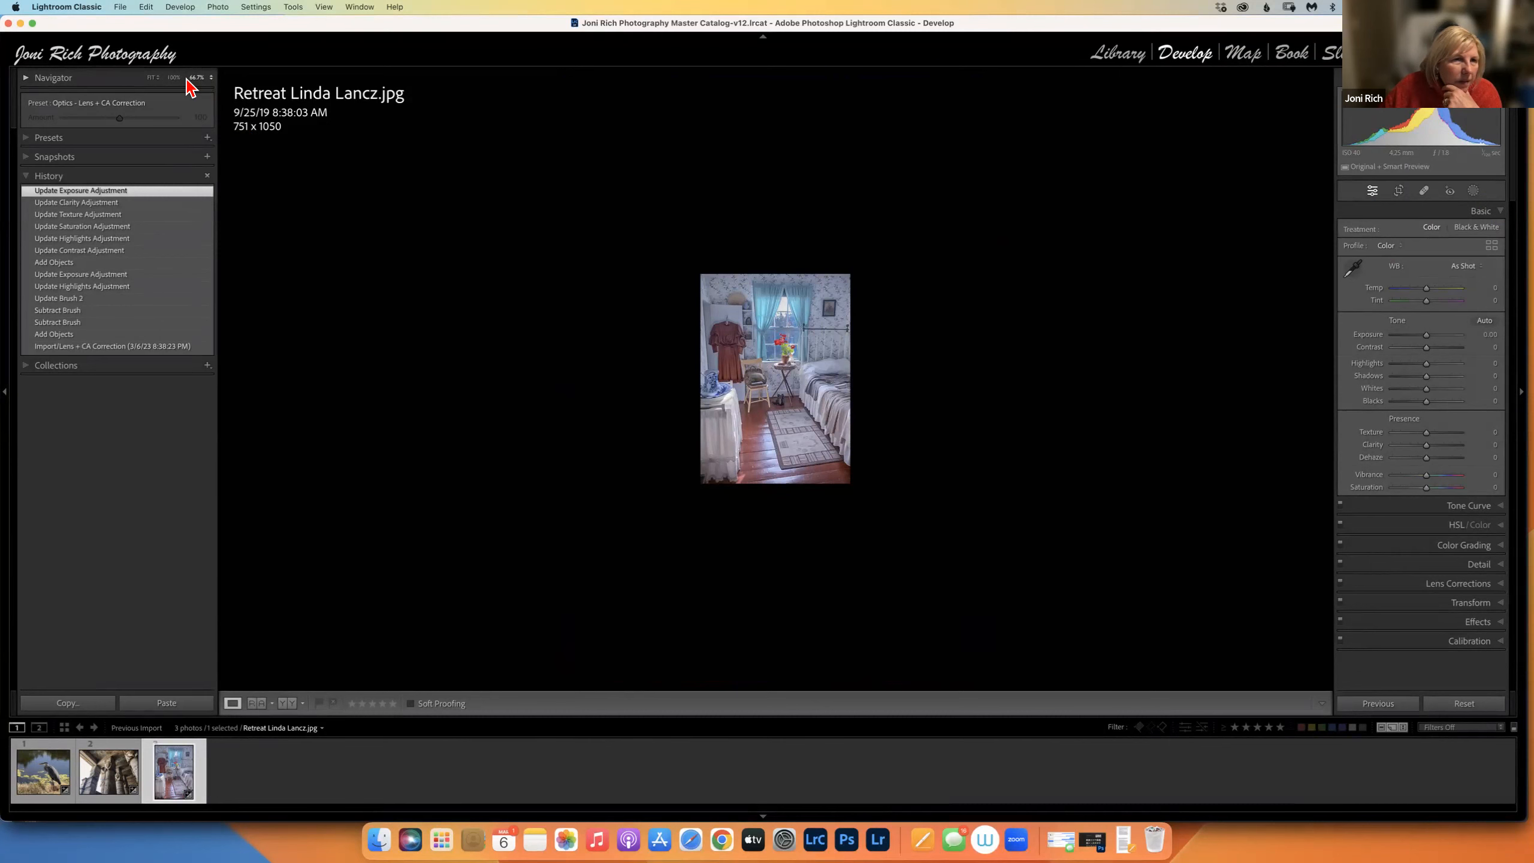
Compare Fill and 66.7% views, inspect the rug at 1:1, then switch to Library.
{"action": "left_click", "coordinate": [154, 78]}
{"action": "left_click", "coordinate": [156, 91]}
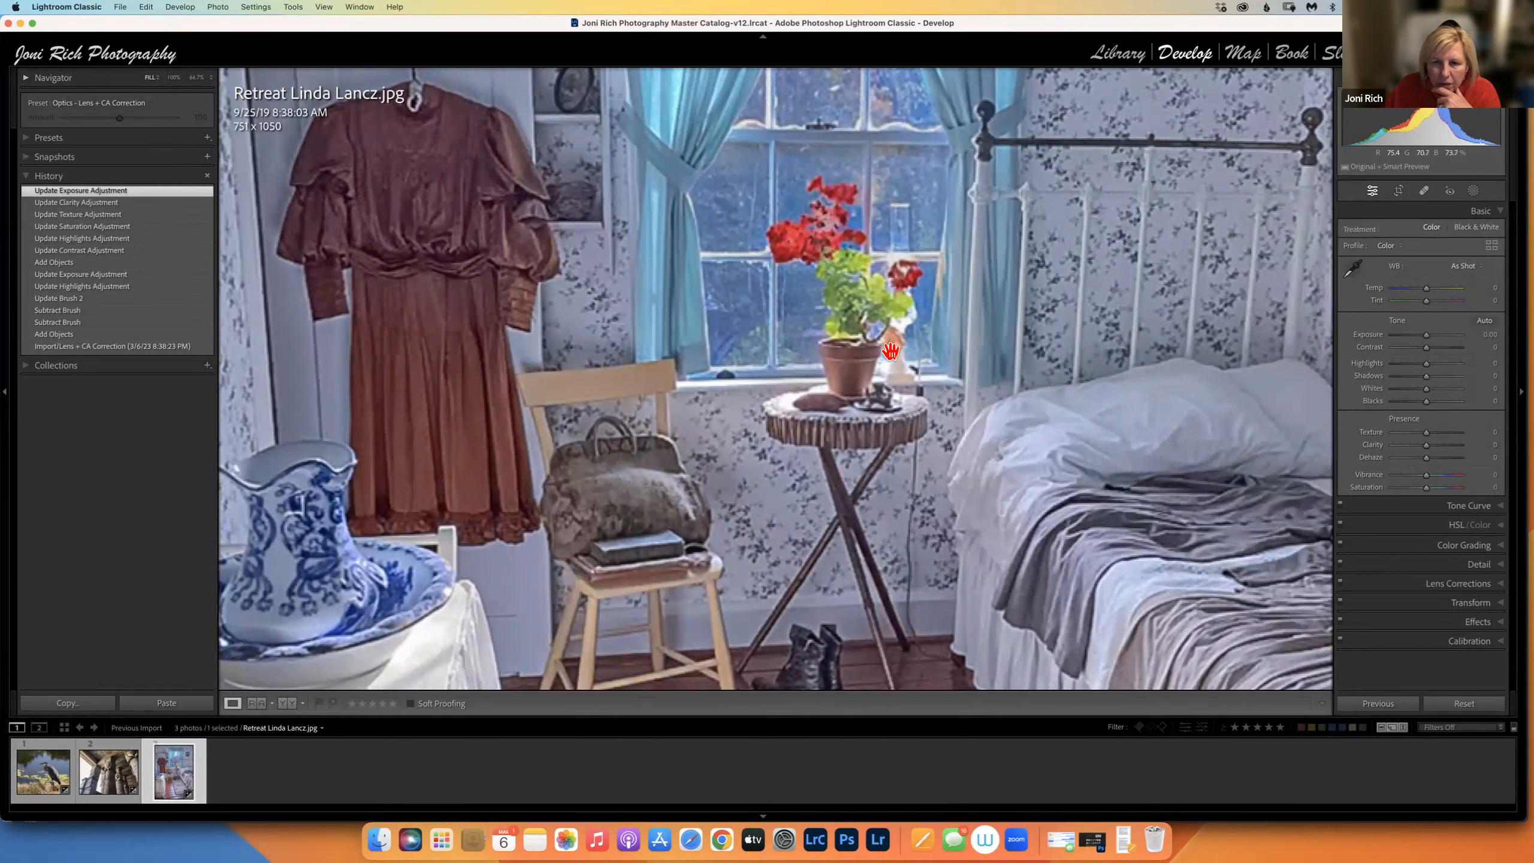
{"action": "left_click", "coordinate": [891, 350]}
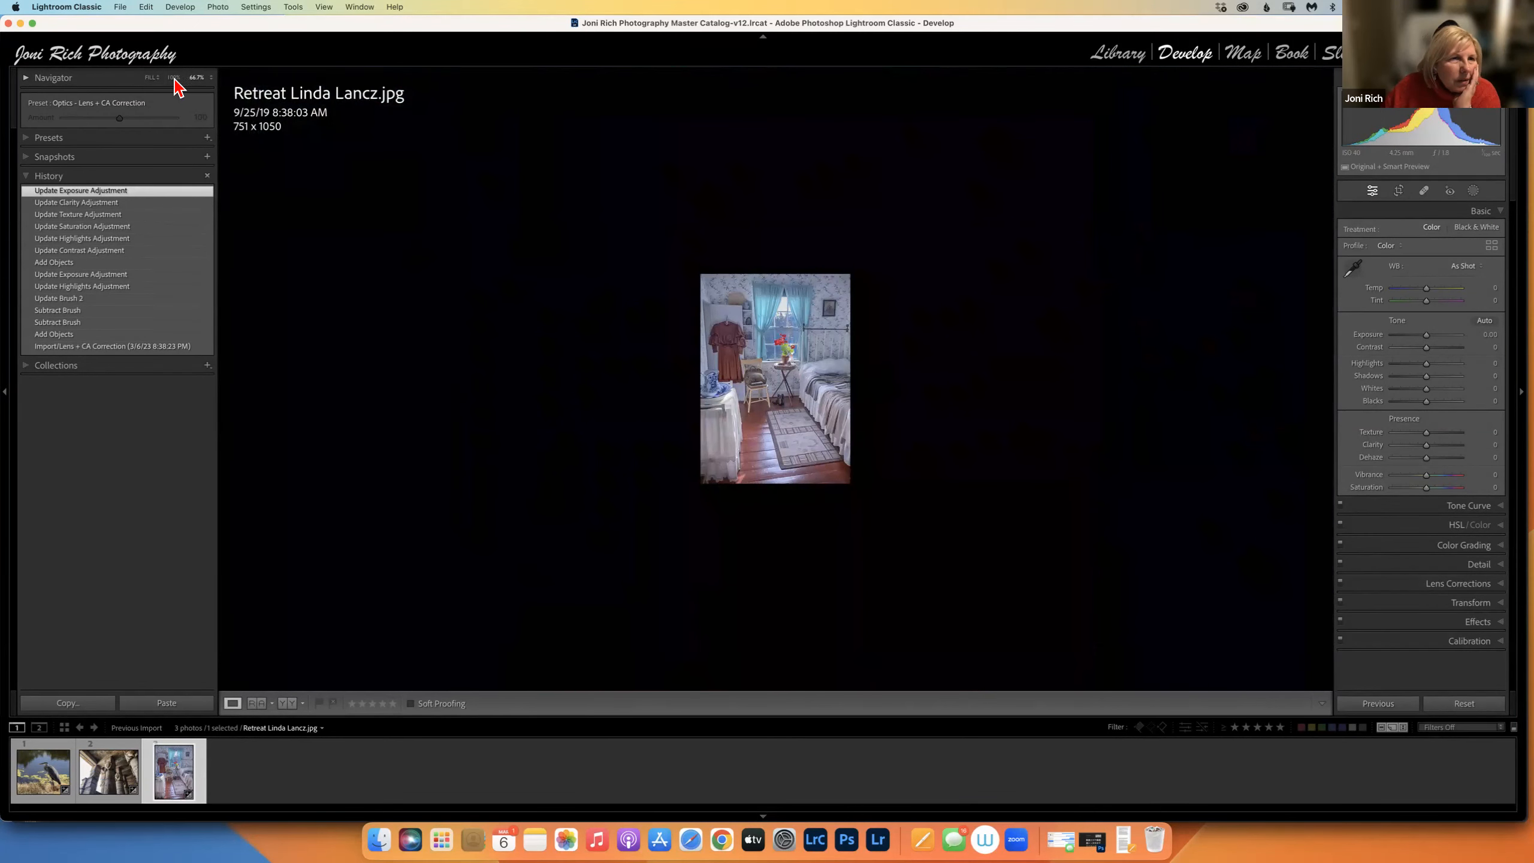
{"action": "left_click", "coordinate": [149, 79]}
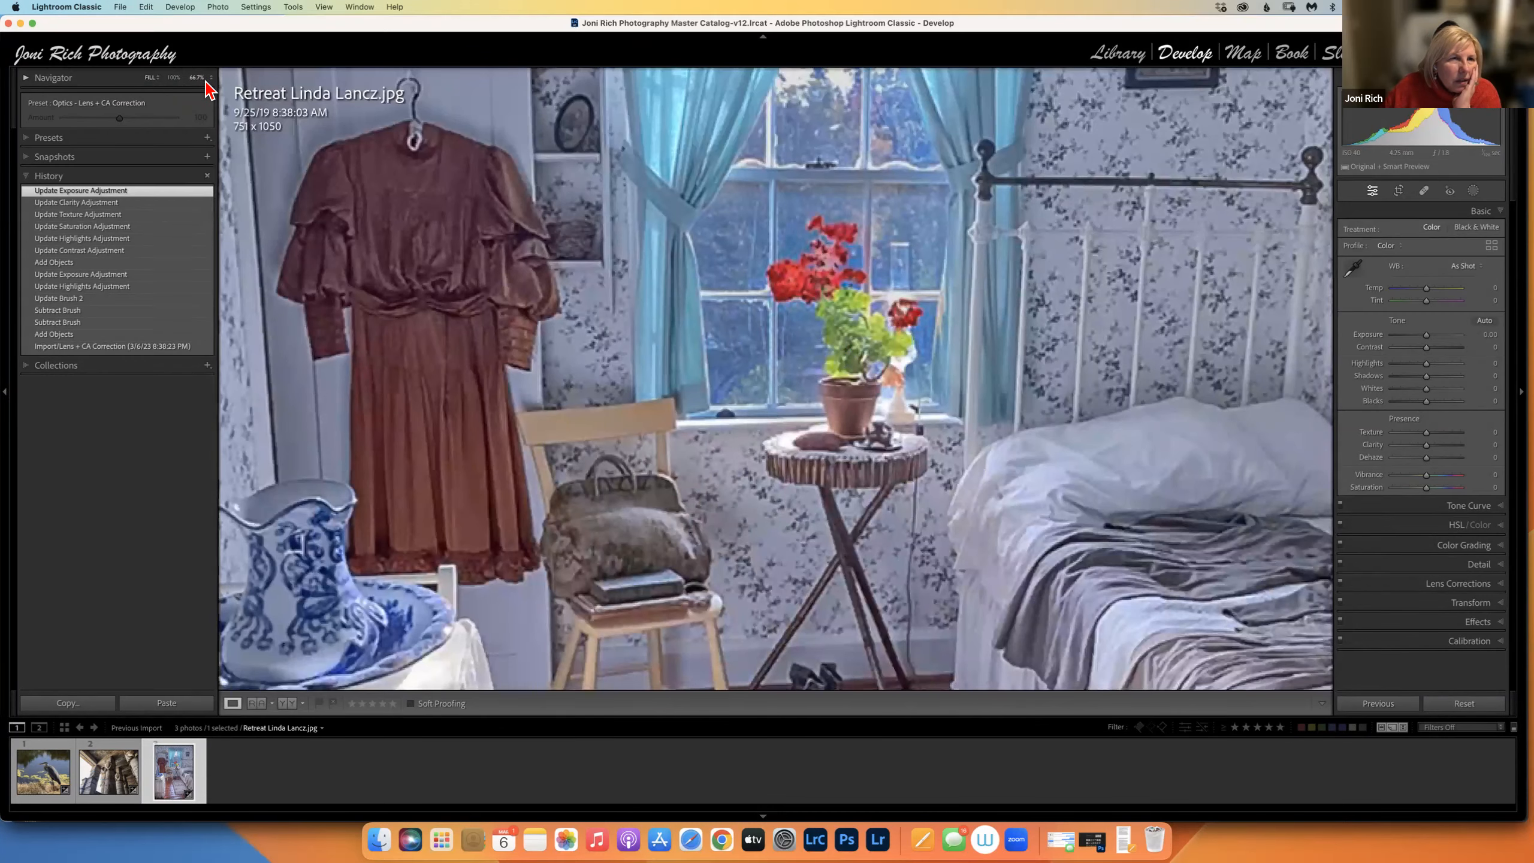
{"action": "left_click", "coordinate": [200, 78]}
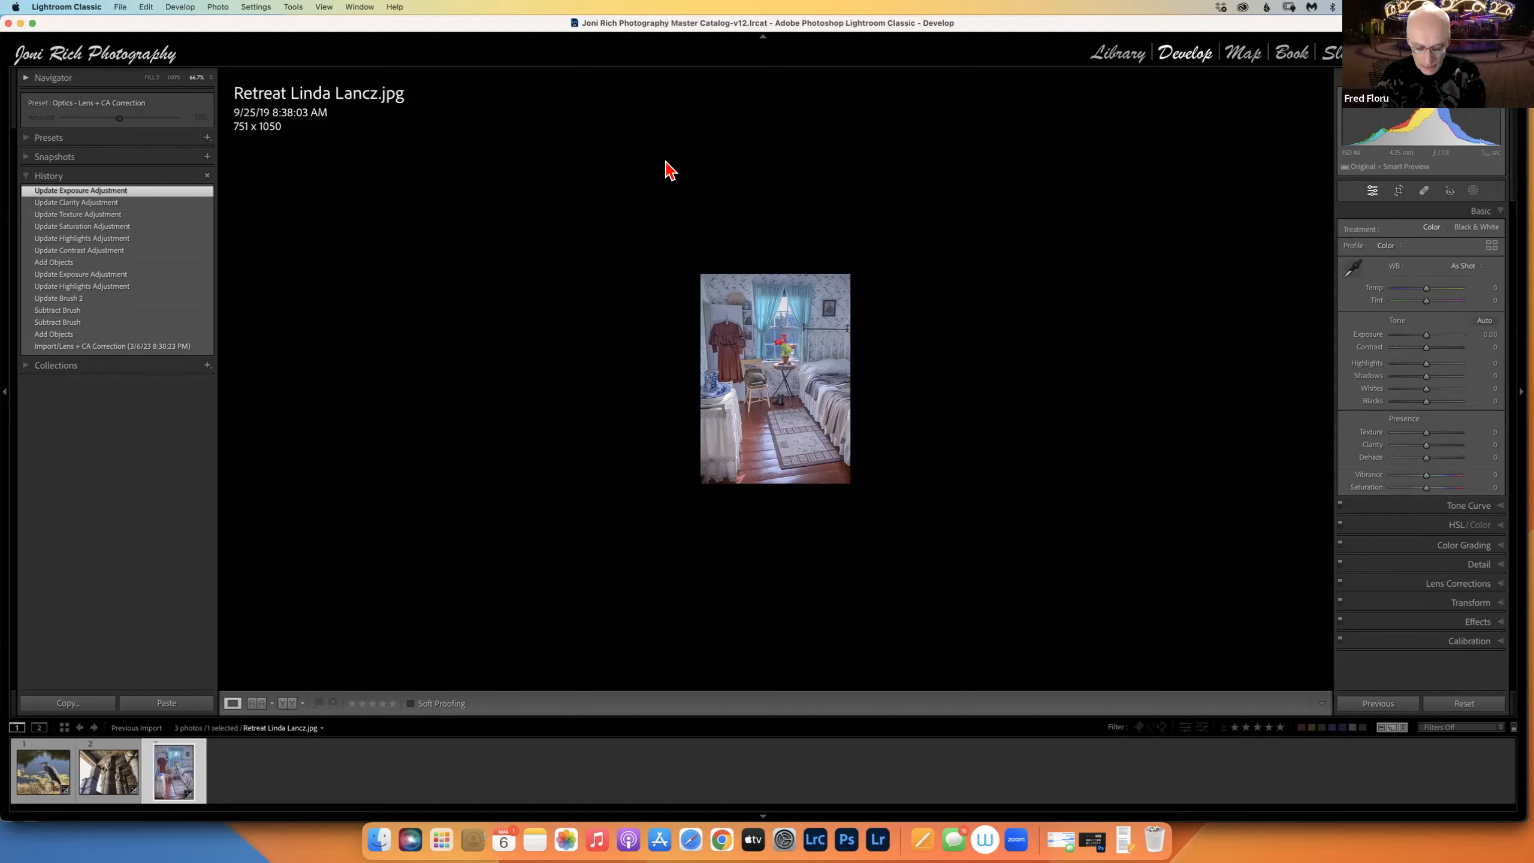
{"action": "left_click", "coordinate": [768, 409]}
{"action": "left_click", "coordinate": [767, 410]}
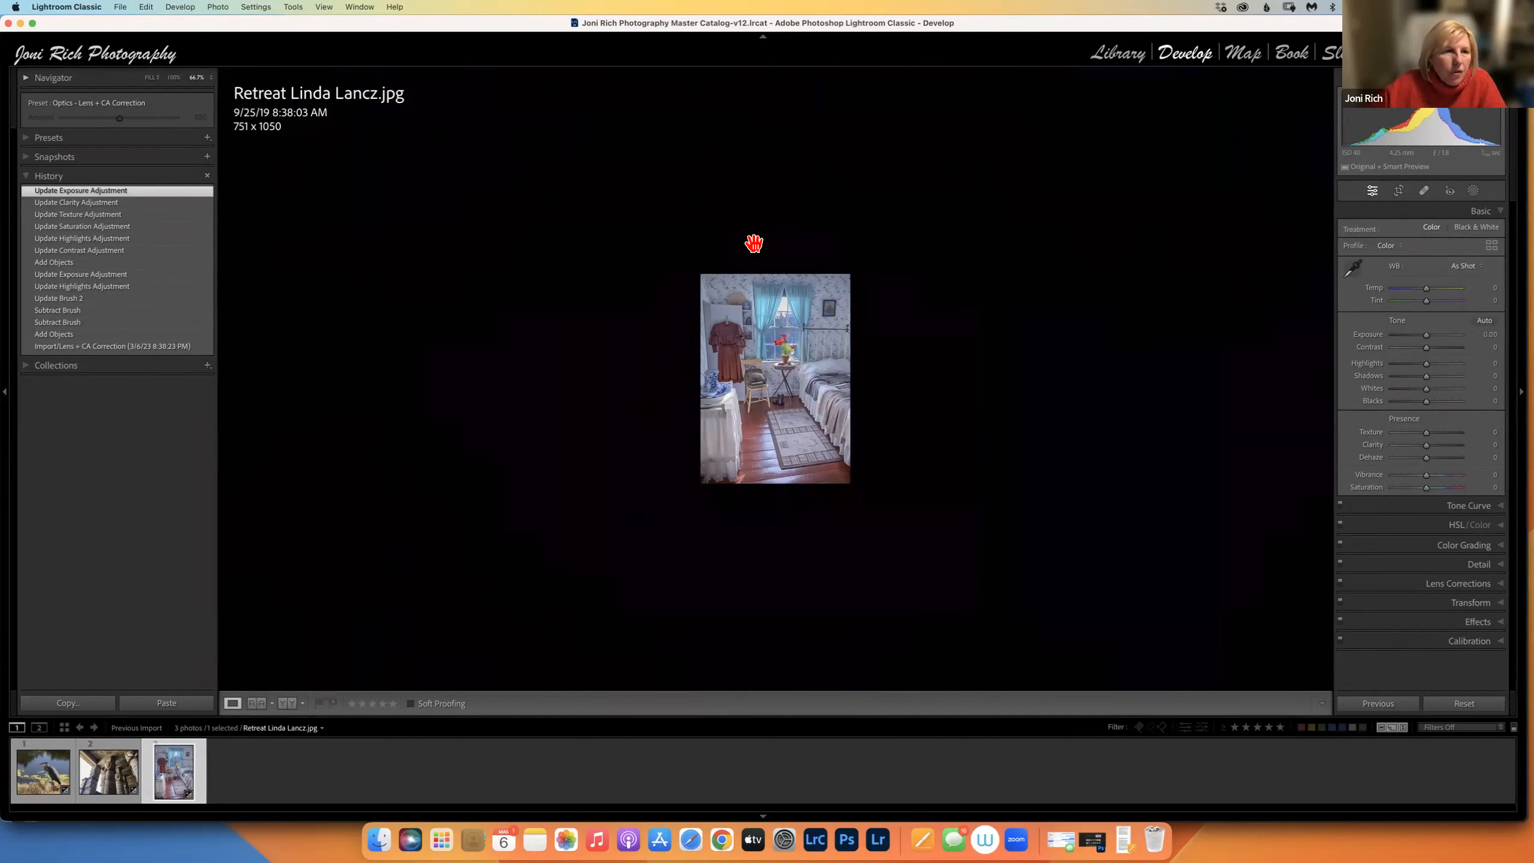
{"action": "left_click", "coordinate": [1117, 53]}
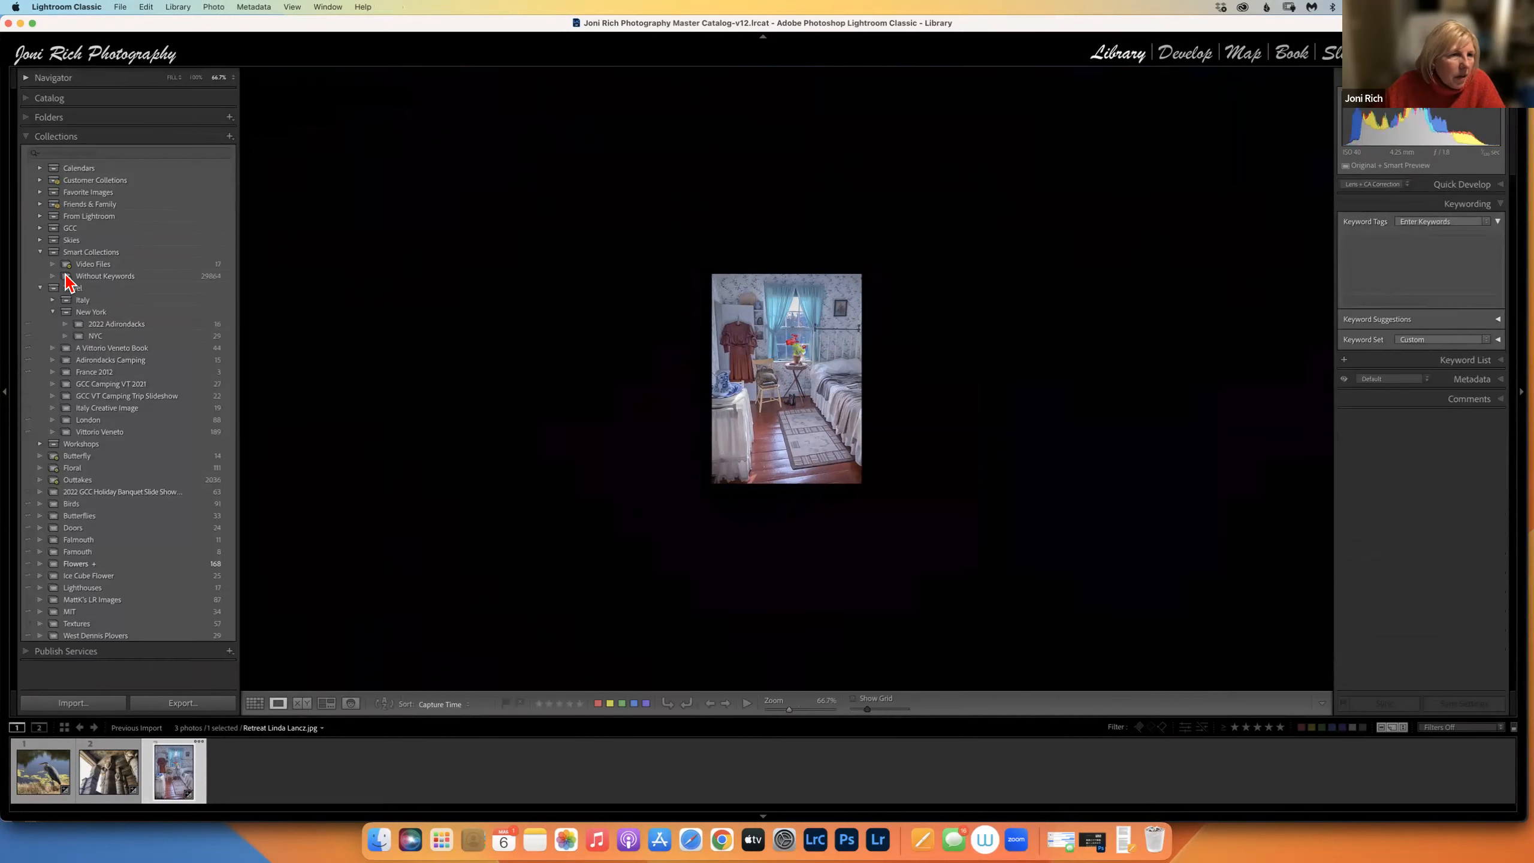
Open the Create Smart Collection dialog from the Collections panel's + menu.
{"action": "left_click", "coordinate": [230, 137]}
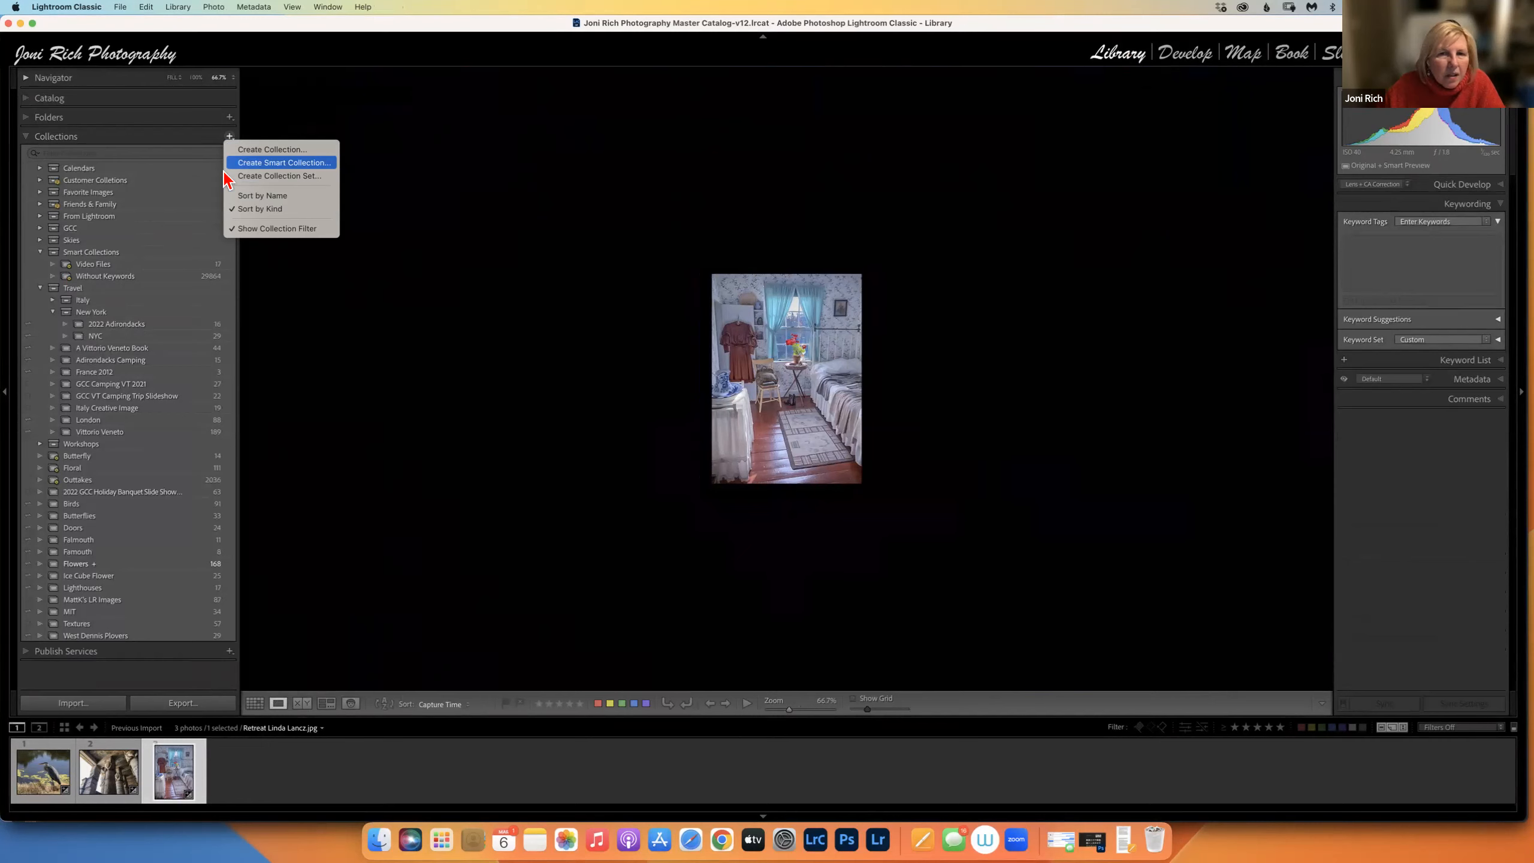
{"action": "left_click", "coordinate": [247, 163]}
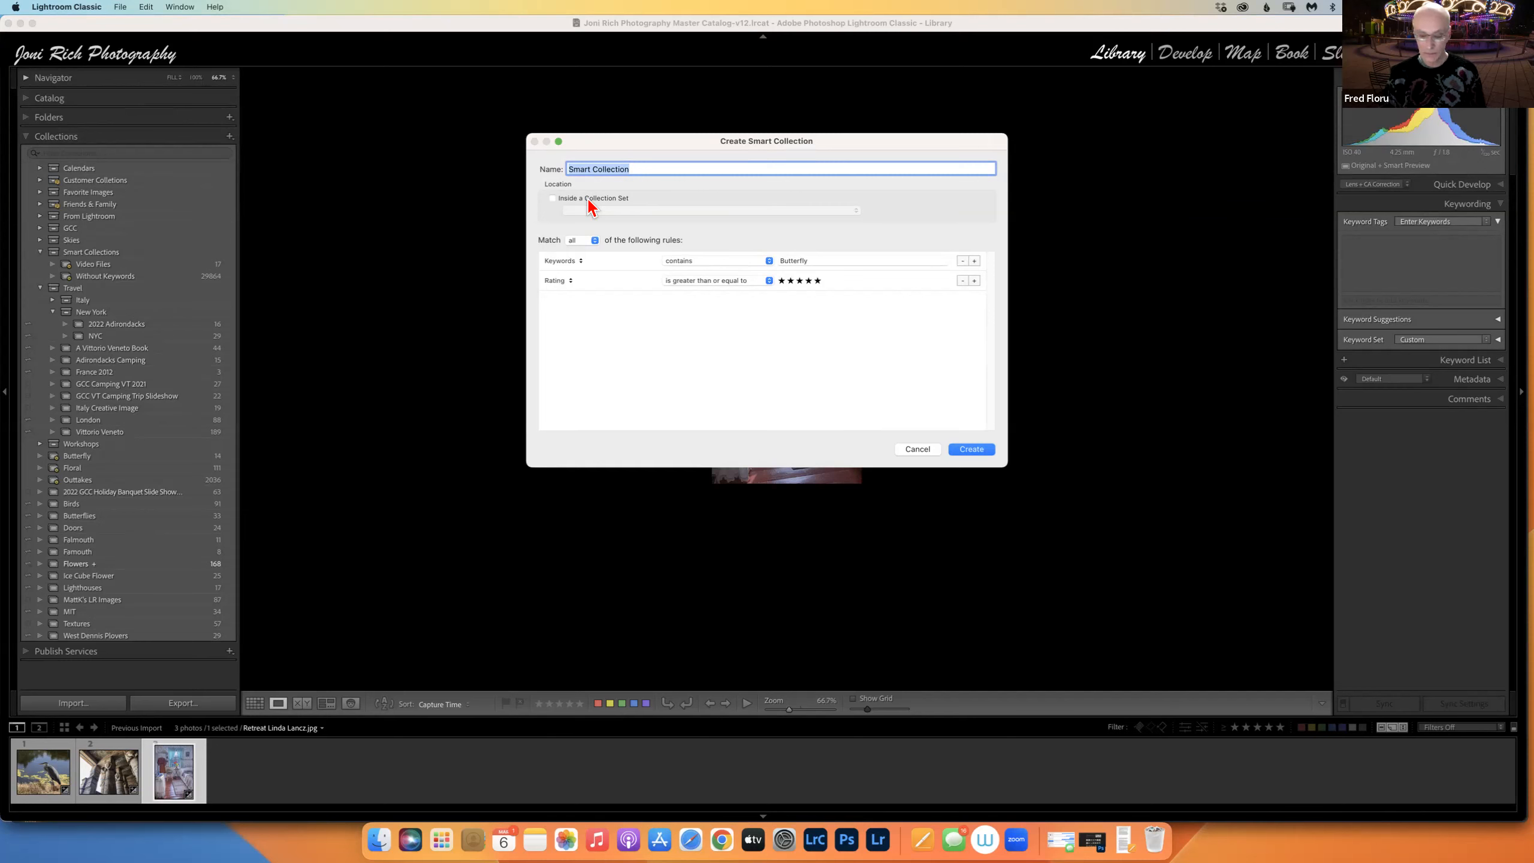
Set the first rule to Folder contains Rome.
{"action": "left_click", "coordinate": [581, 263]}
{"action": "mouse_move", "coordinate": [579, 360]}
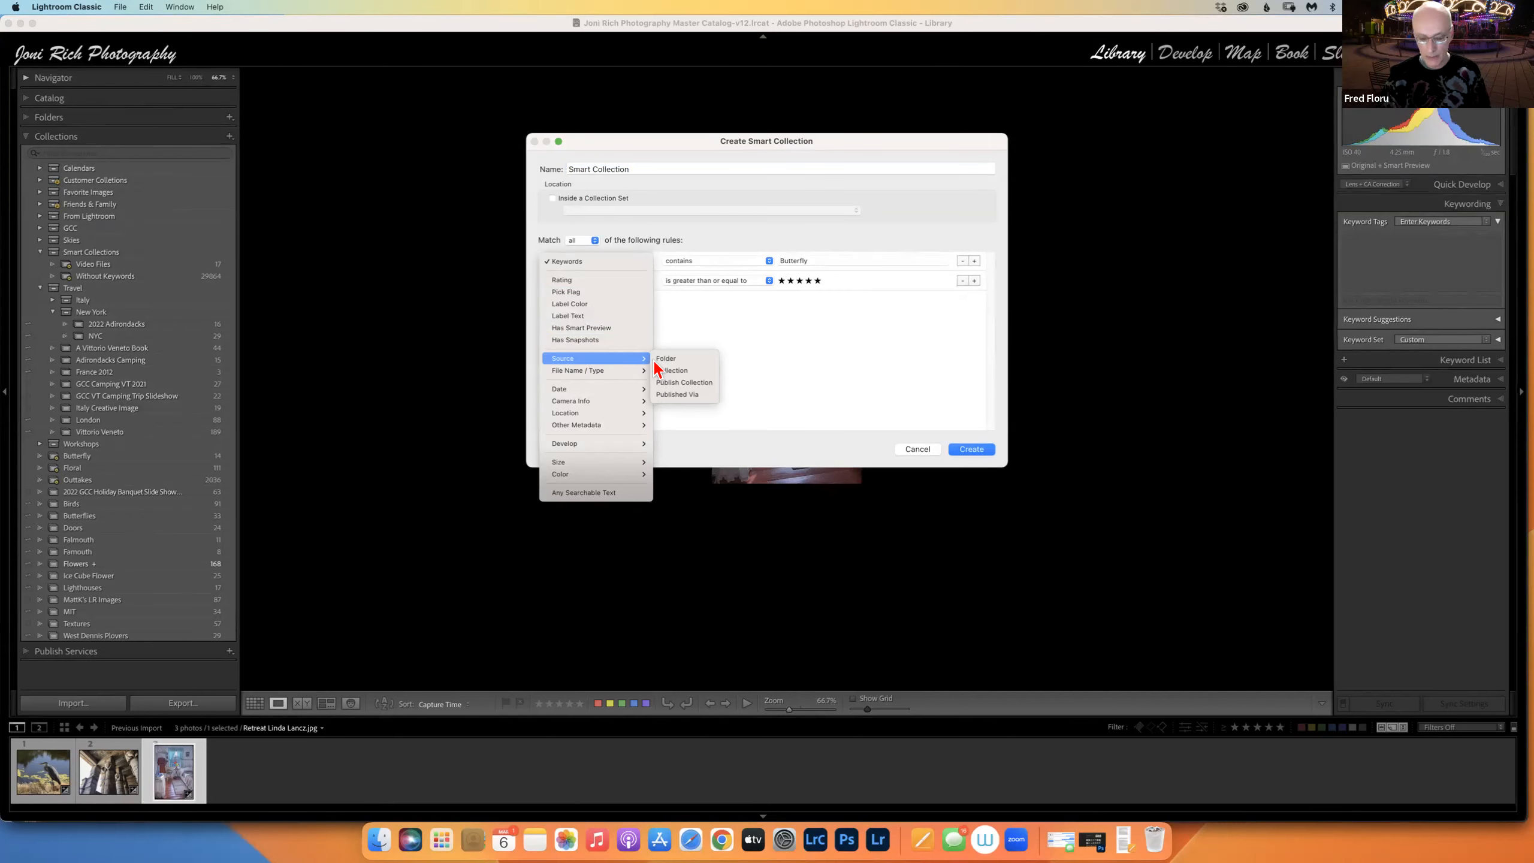
{"action": "left_click", "coordinate": [670, 357]}
{"action": "left_click", "coordinate": [822, 260]}
{"action": "type", "text": "Rome"}
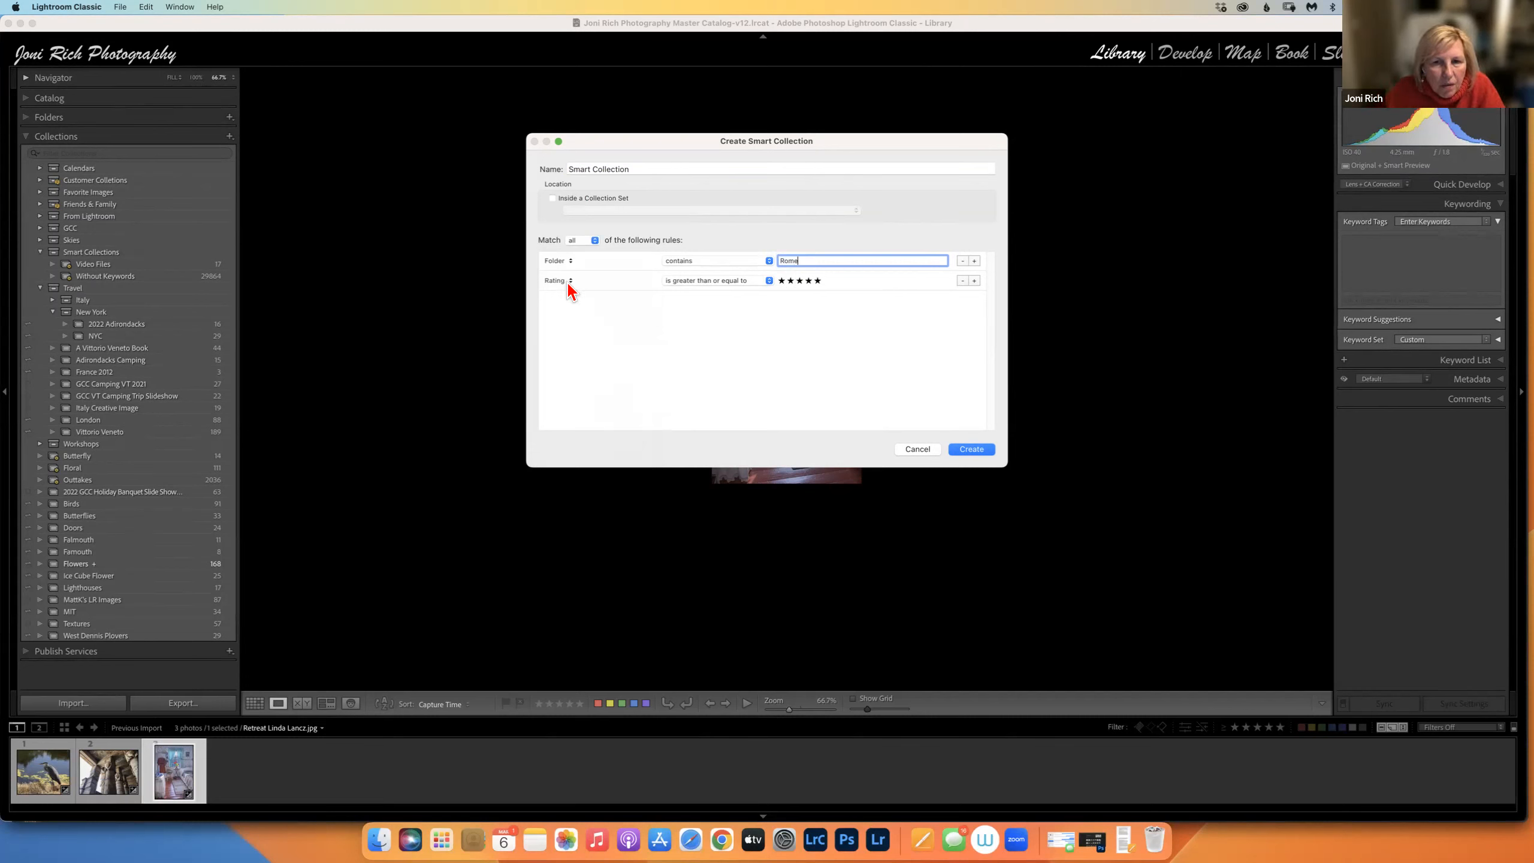
Make the collection match any rule and change the second rule to Caption.
{"action": "left_click", "coordinate": [591, 240]}
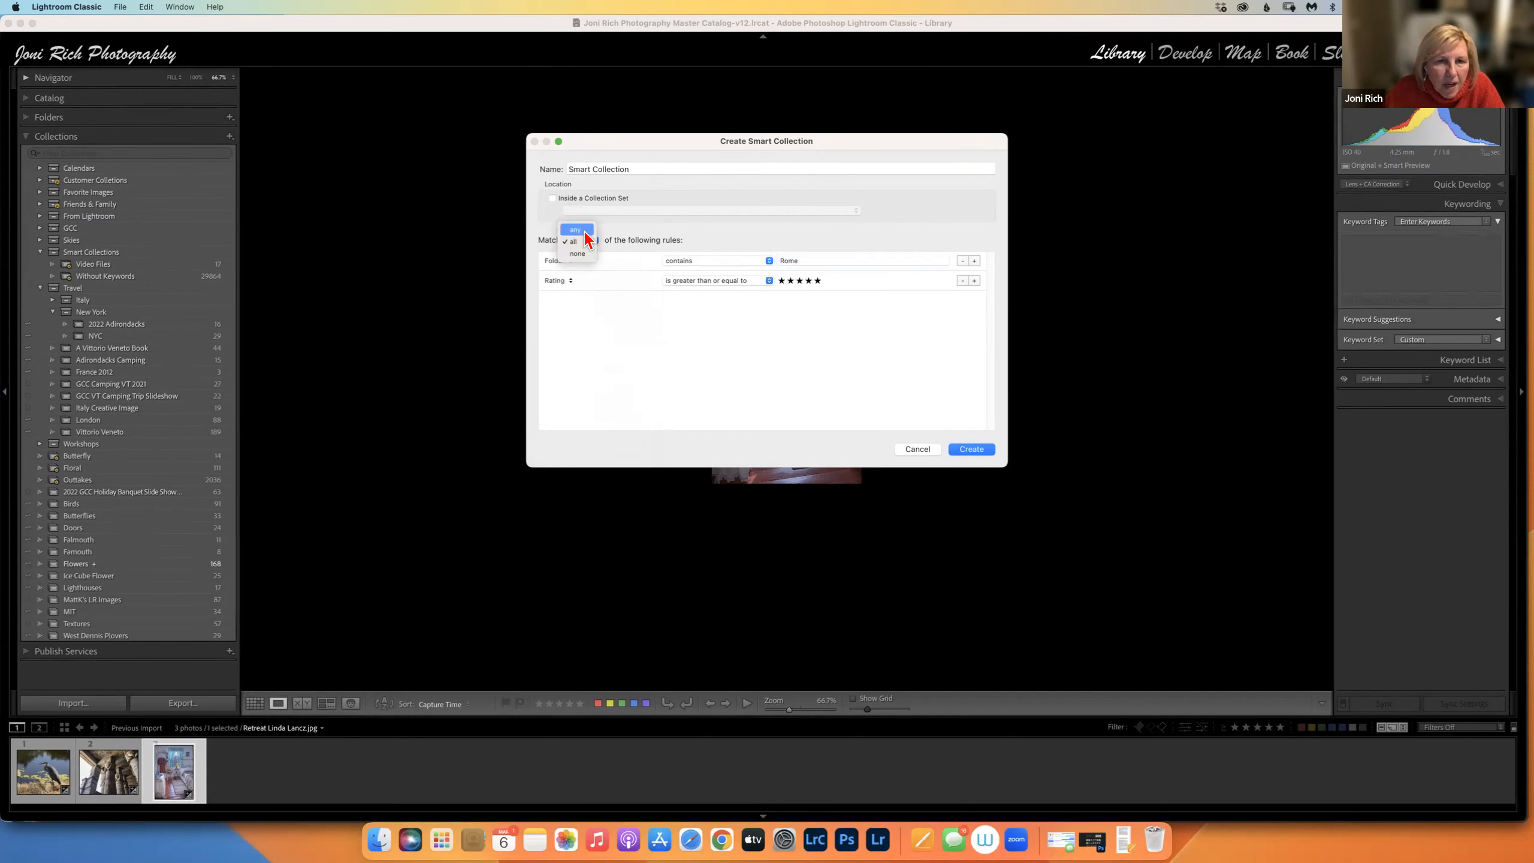
{"action": "left_click", "coordinate": [585, 232]}
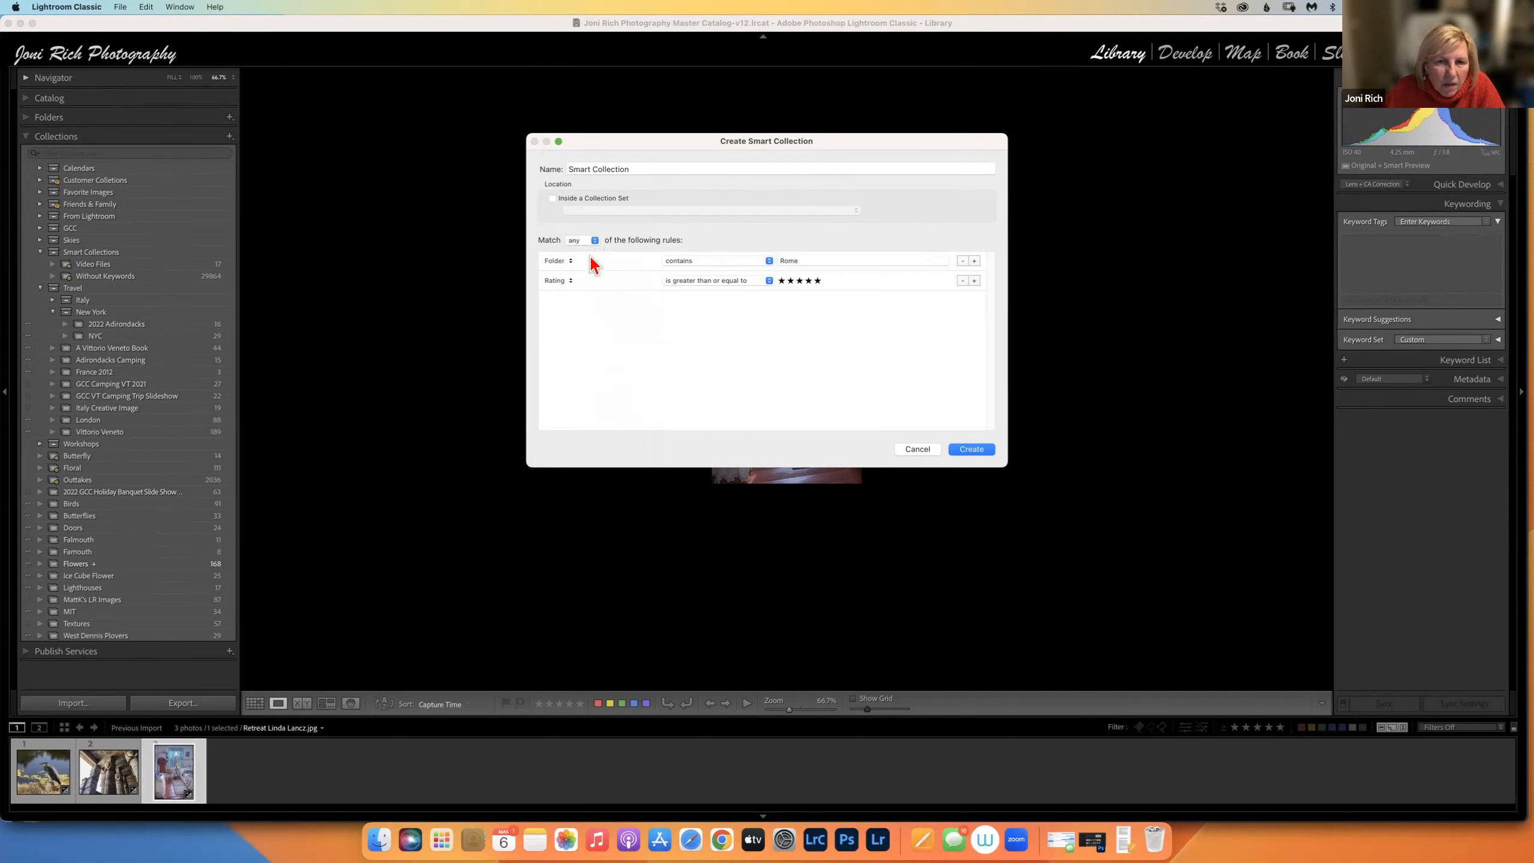
{"action": "left_click", "coordinate": [568, 280]}
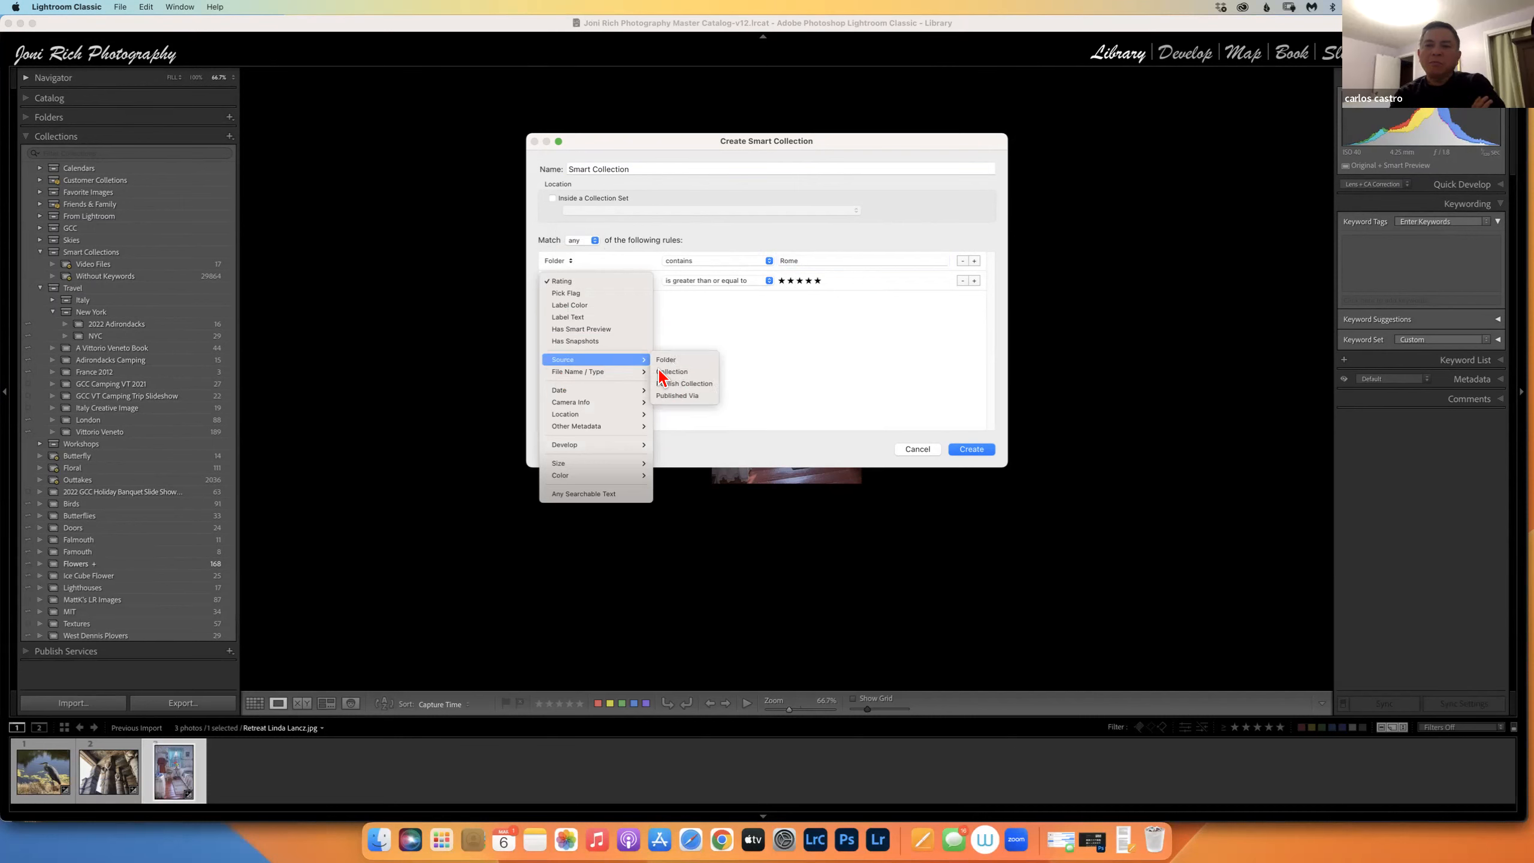
{"action": "left_click", "coordinate": [668, 439]}
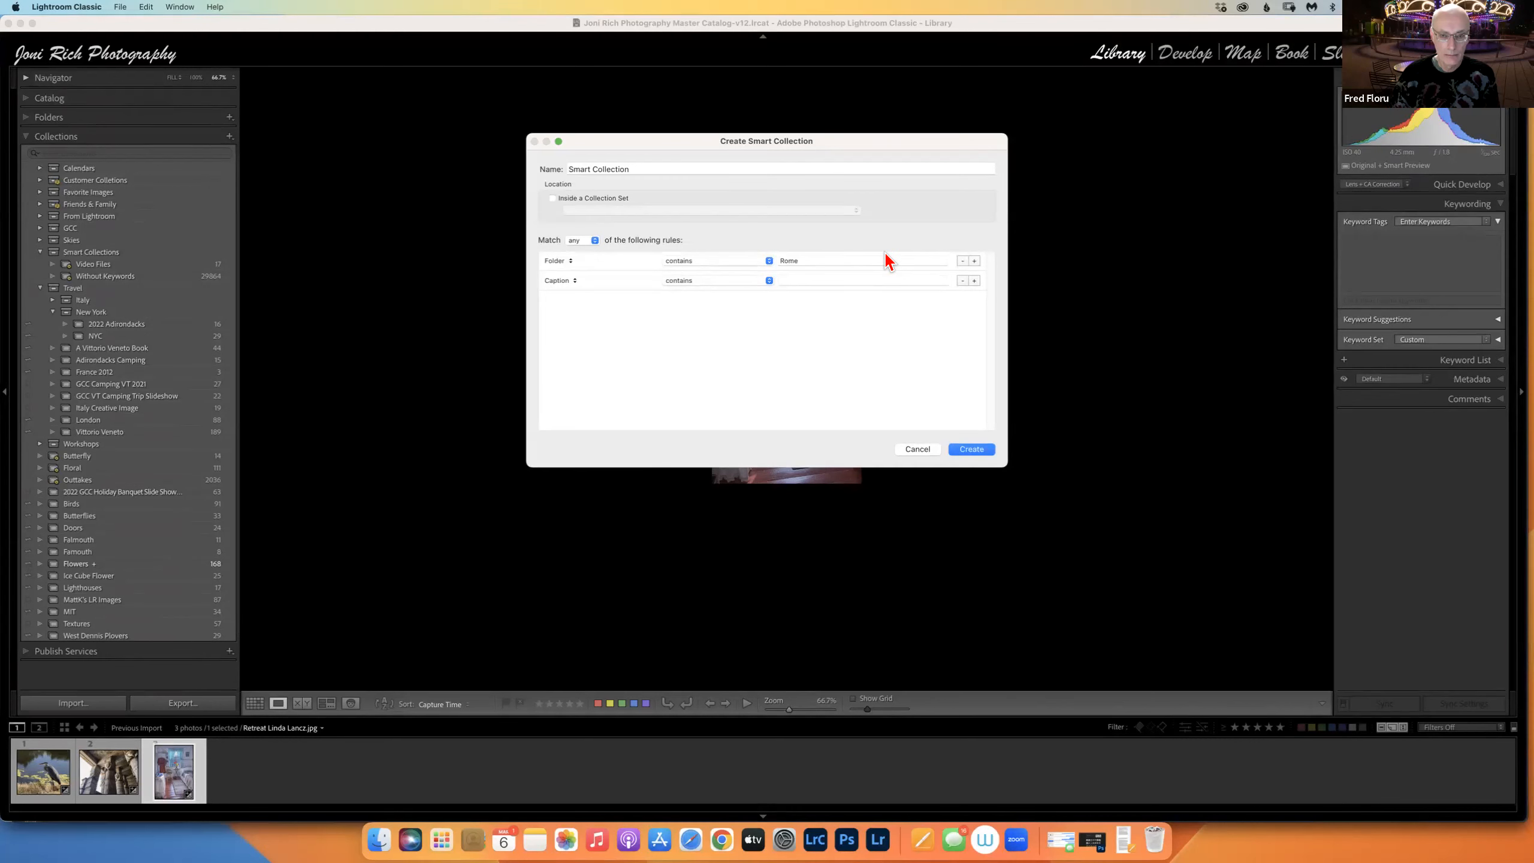
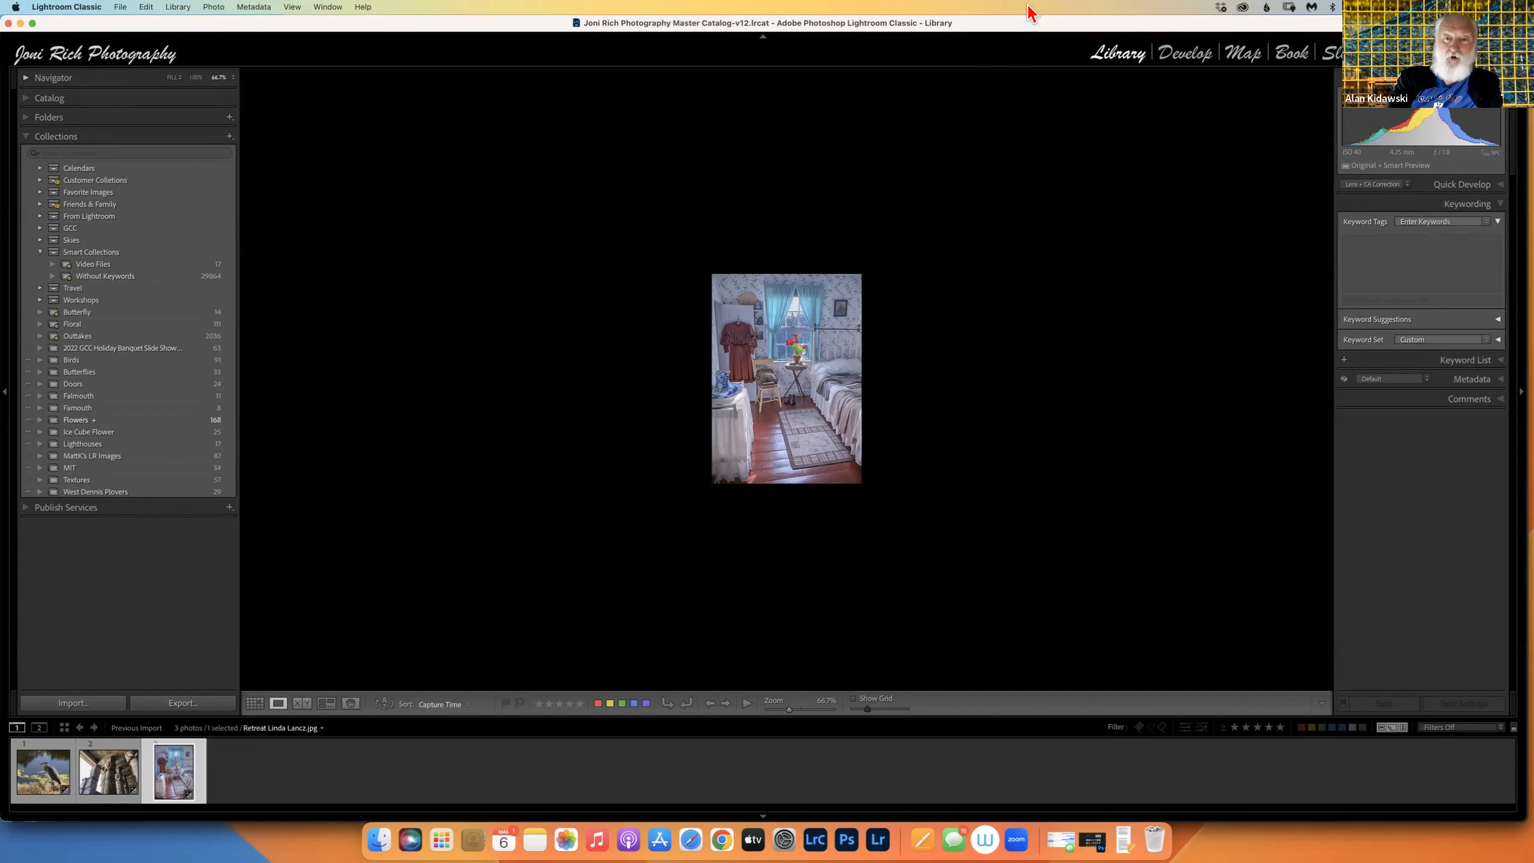
Collapse Macintosh HD, select All Photographs in the Catalog, and switch to Grid view.
{"action": "left_click", "coordinate": [33, 119]}
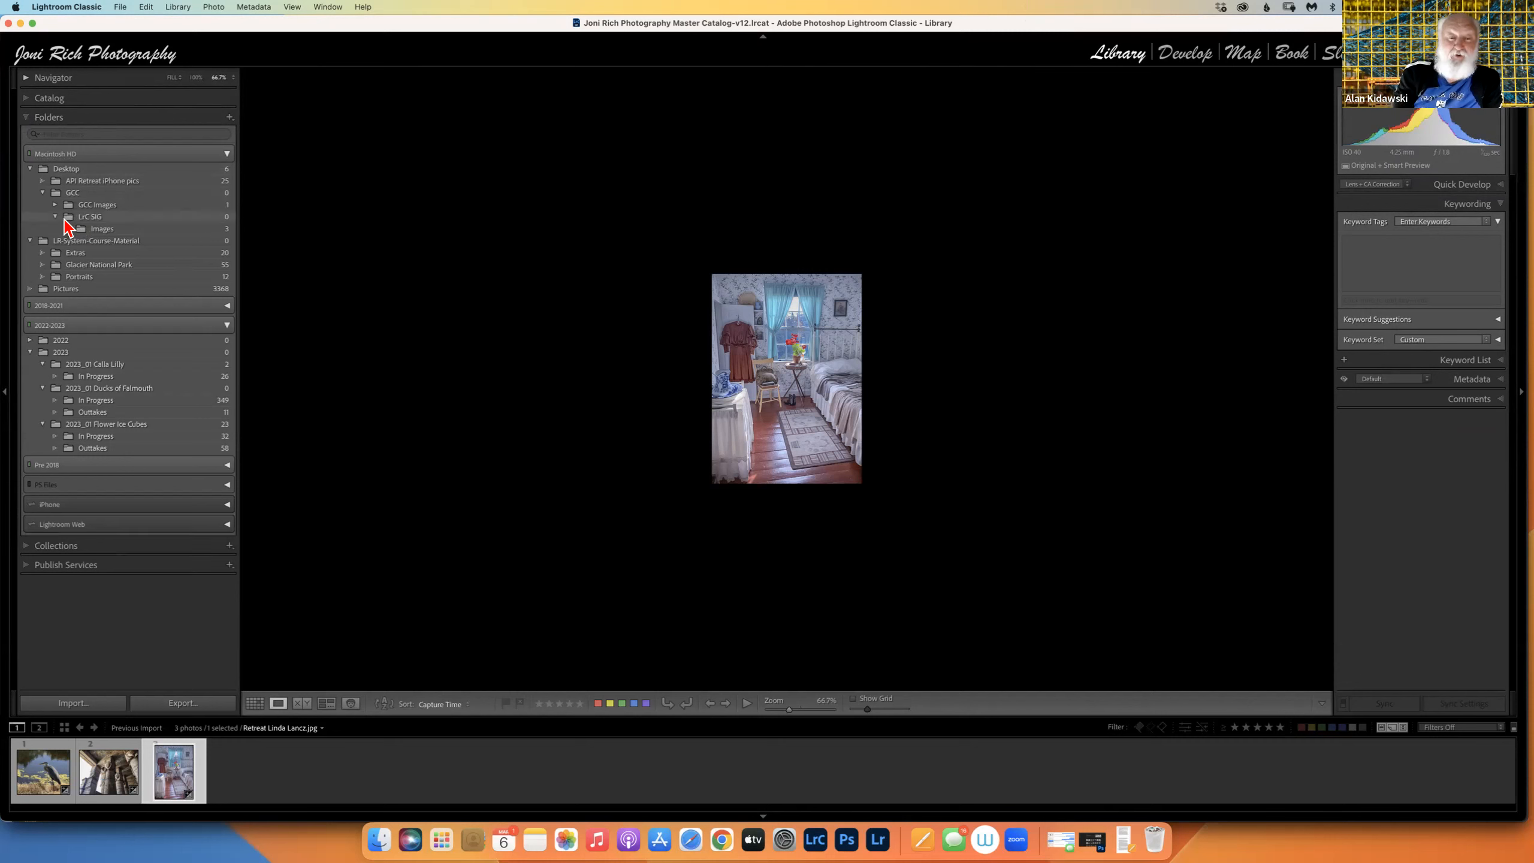
{"action": "left_click", "coordinate": [218, 156]}
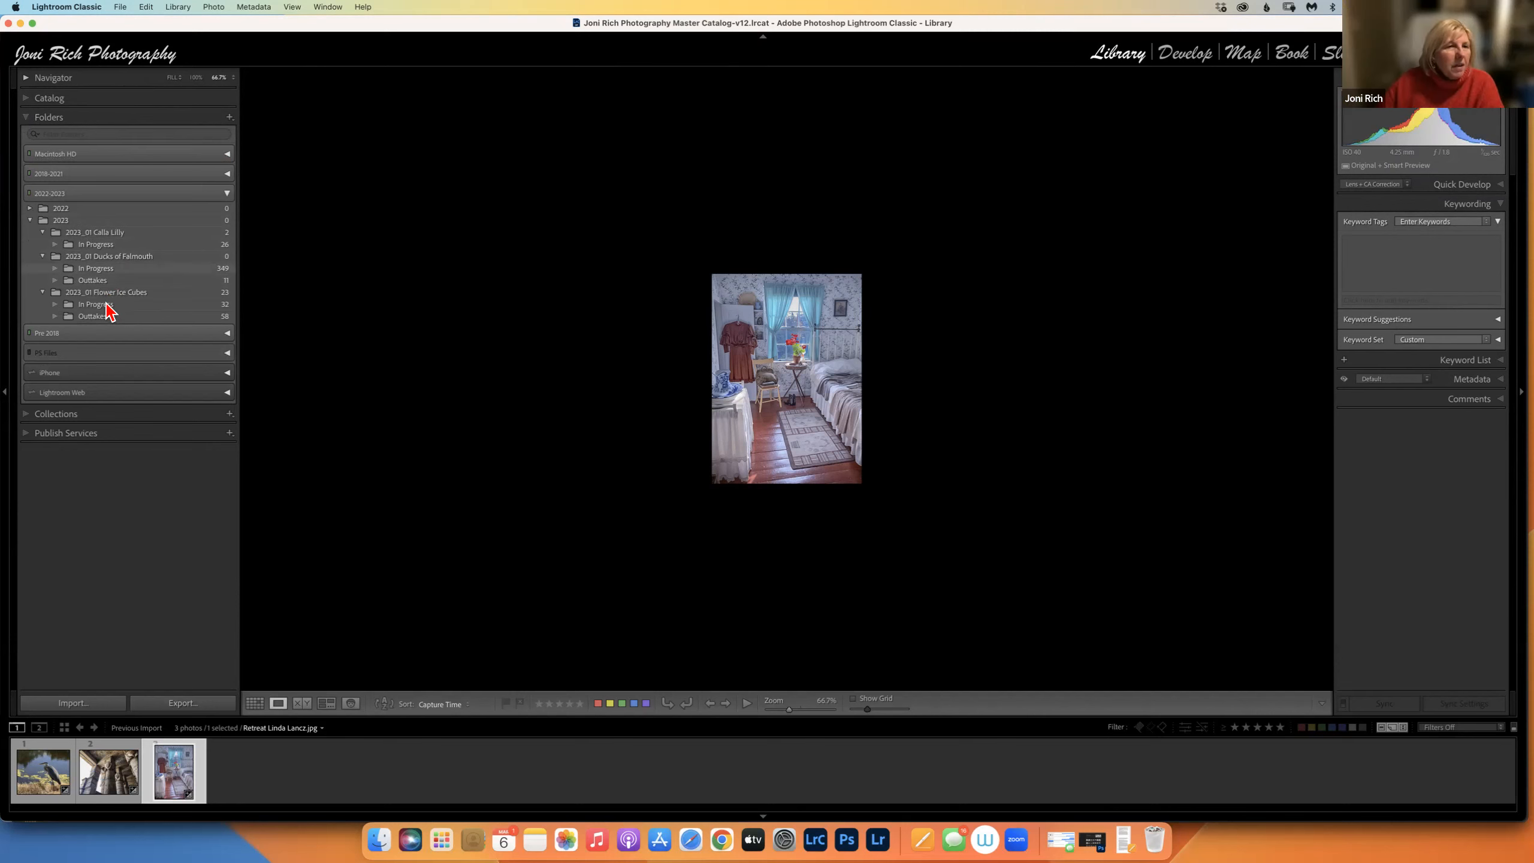
{"action": "left_click", "coordinate": [29, 98]}
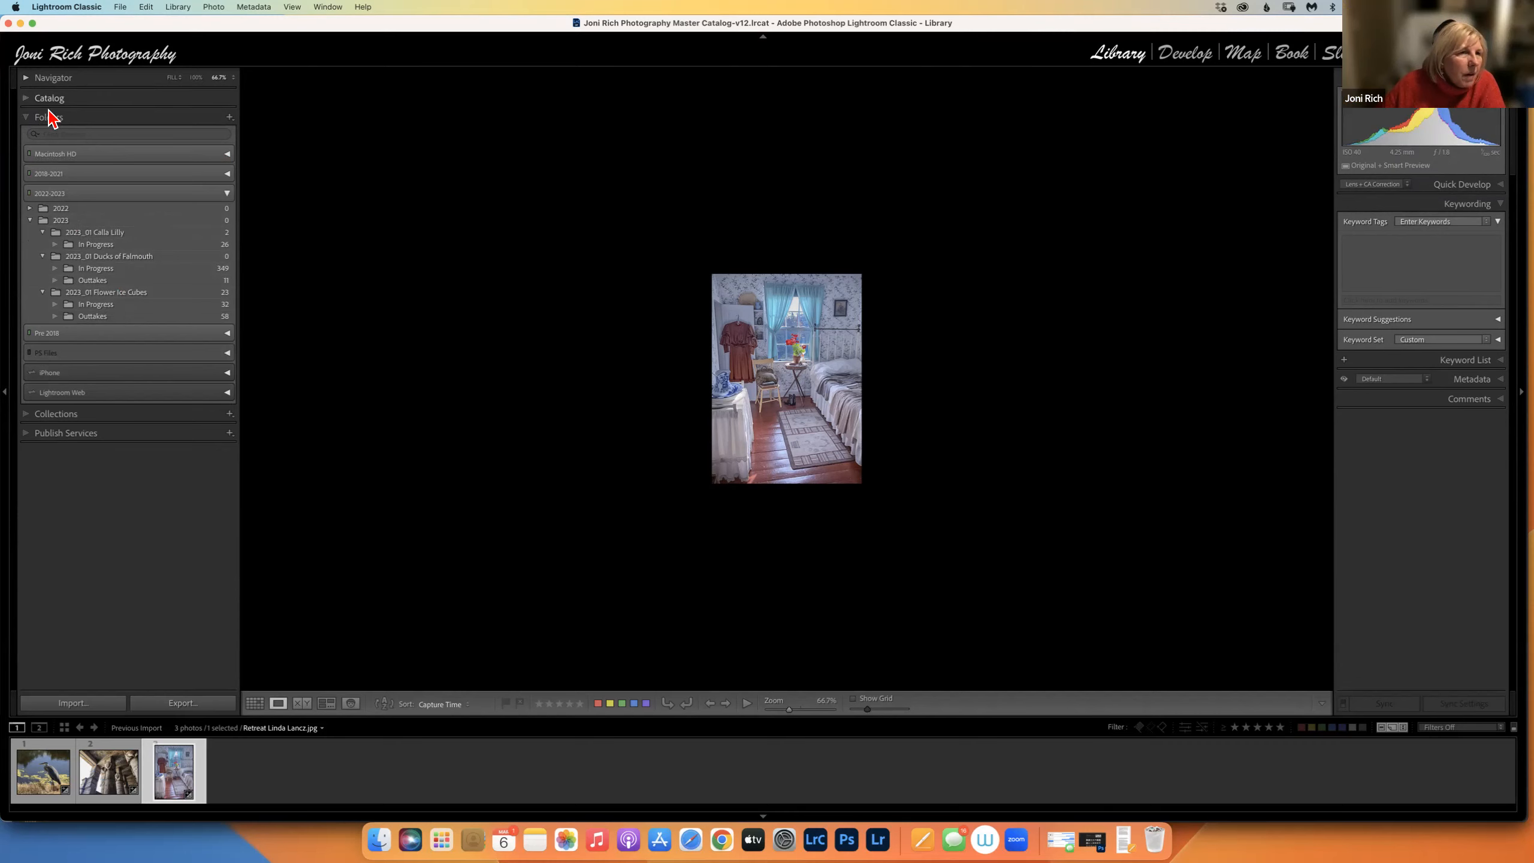
{"action": "left_click", "coordinate": [51, 115]}
{"action": "key", "text": "g"}
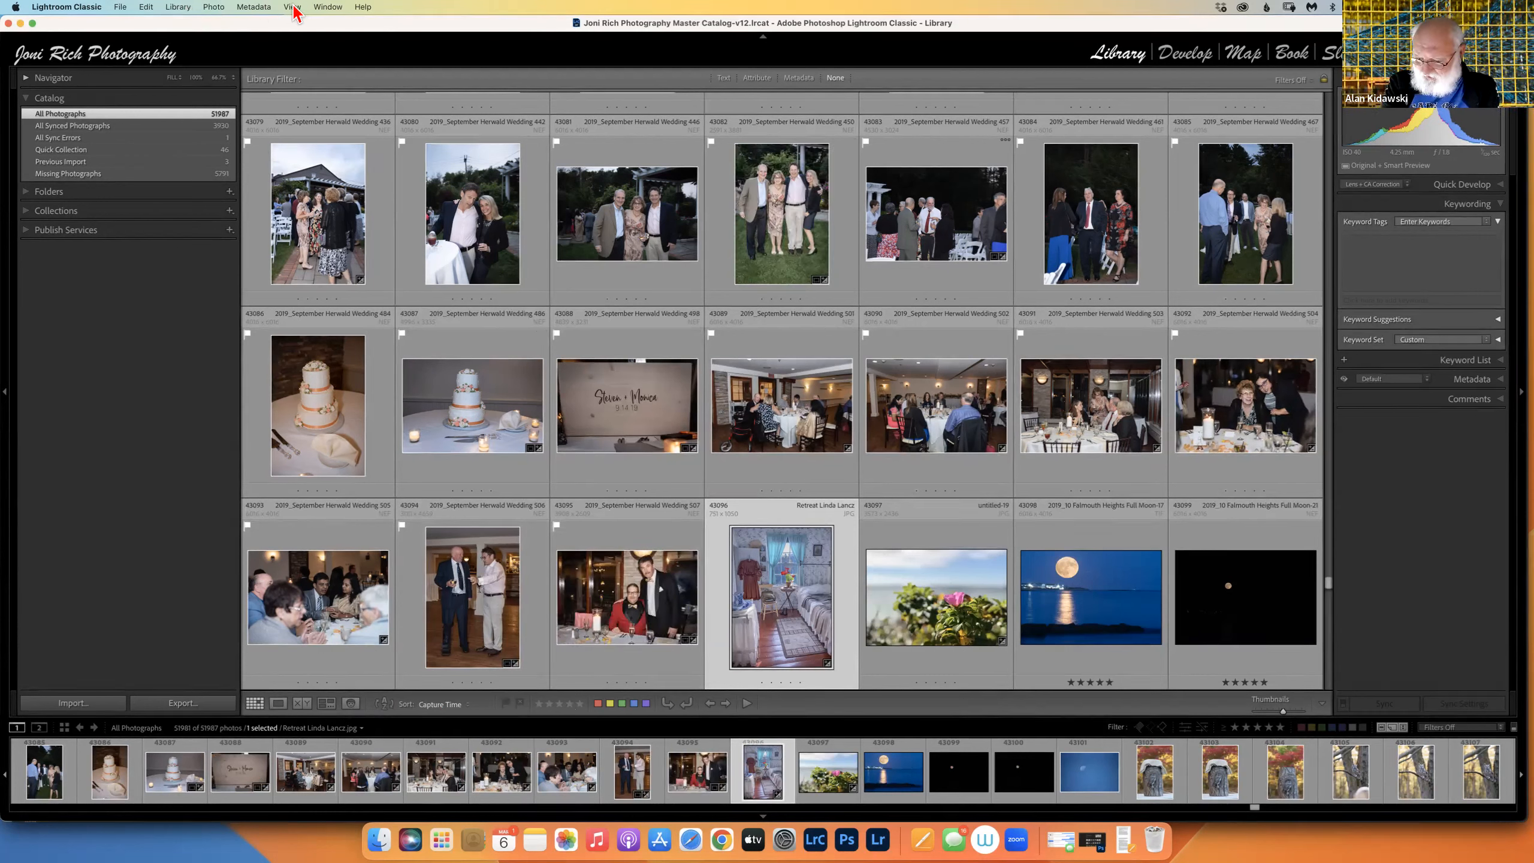
Add the Painter to the toolbar and pick up its spray can.
{"action": "left_click", "coordinate": [1322, 704]}
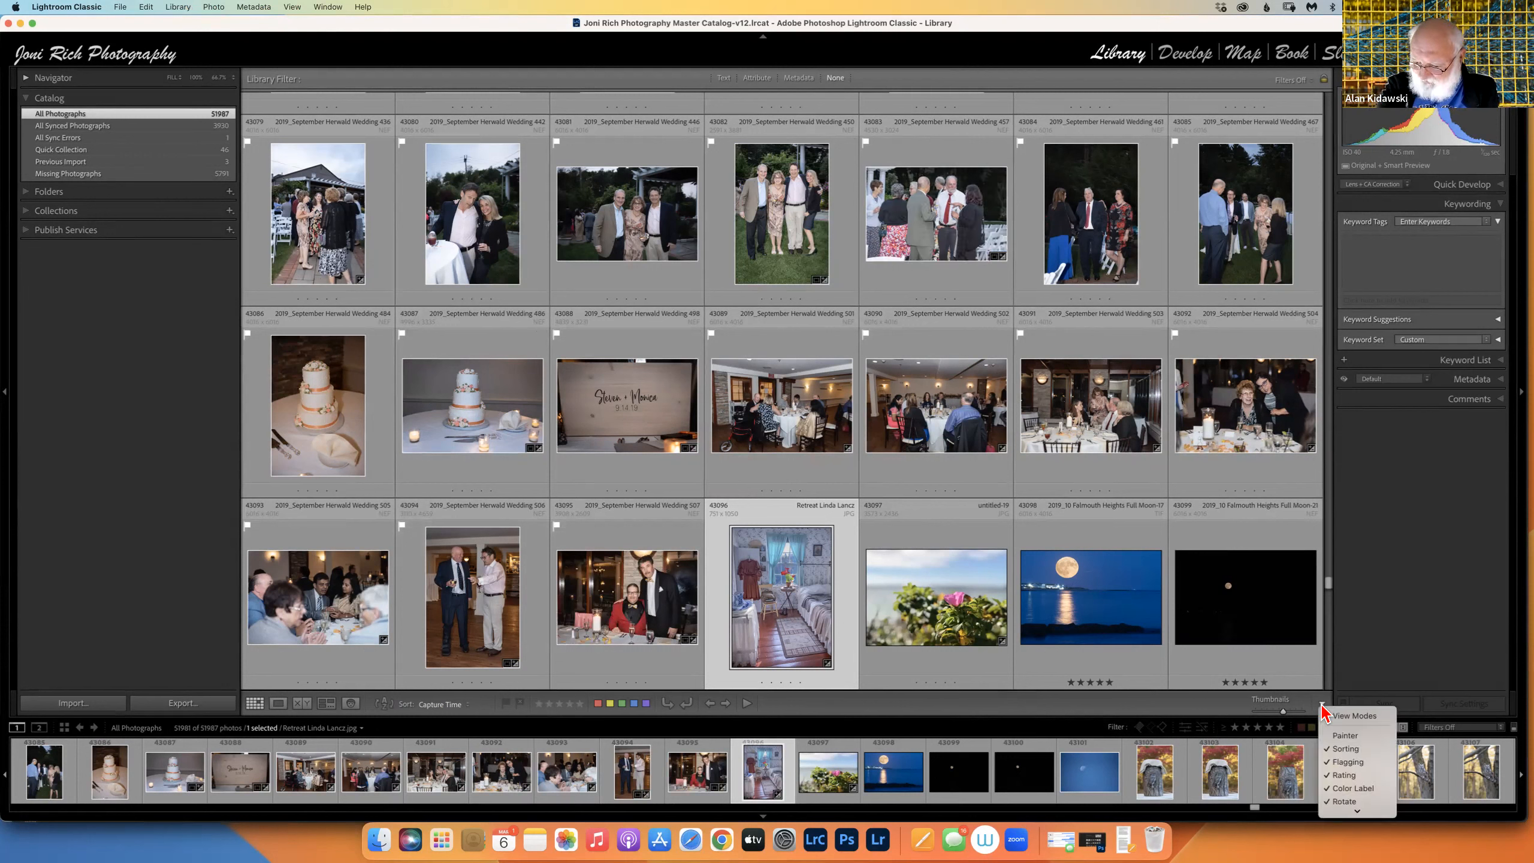
{"action": "left_click", "coordinate": [1346, 735]}
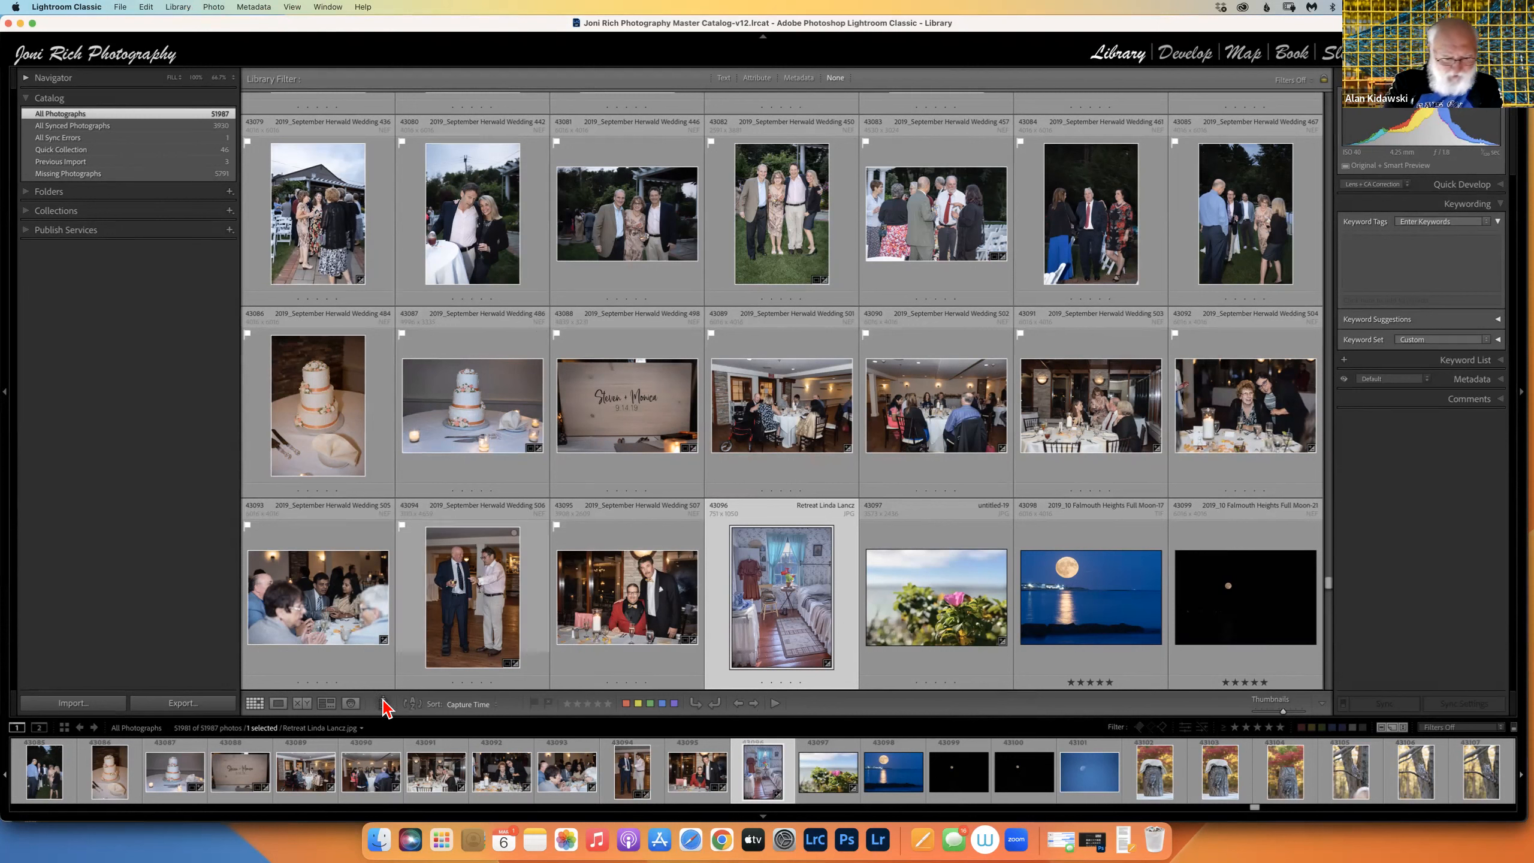
{"action": "left_click", "coordinate": [386, 702]}
{"action": "left_click", "coordinate": [389, 705]}
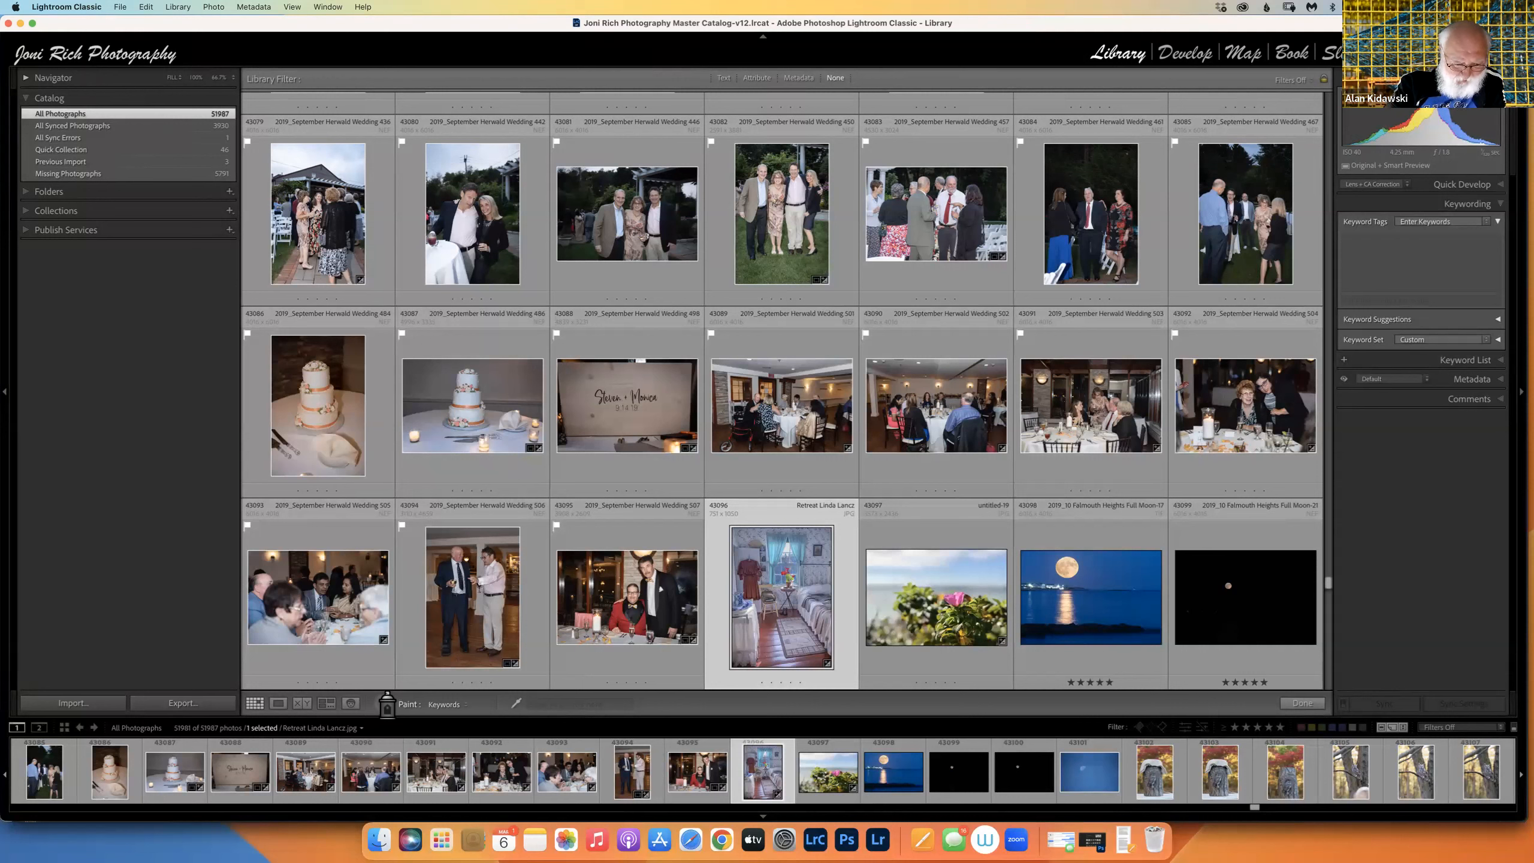
Load the keyword Sky into the Painter, accepting the autocomplete suggestion.
{"action": "left_click", "coordinate": [530, 706]}
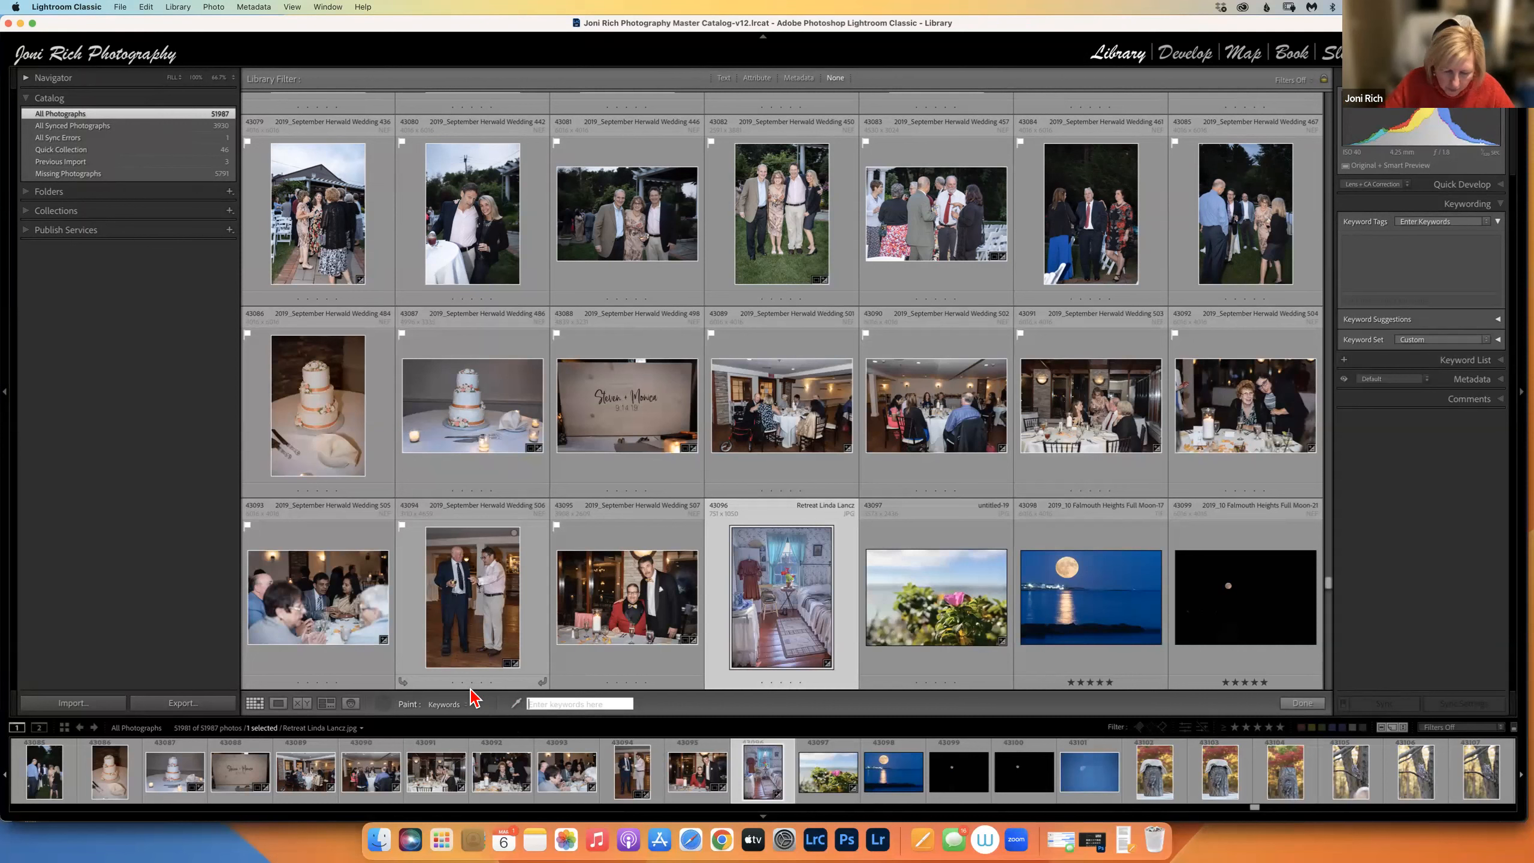
{"action": "type", "text": "Sk"}
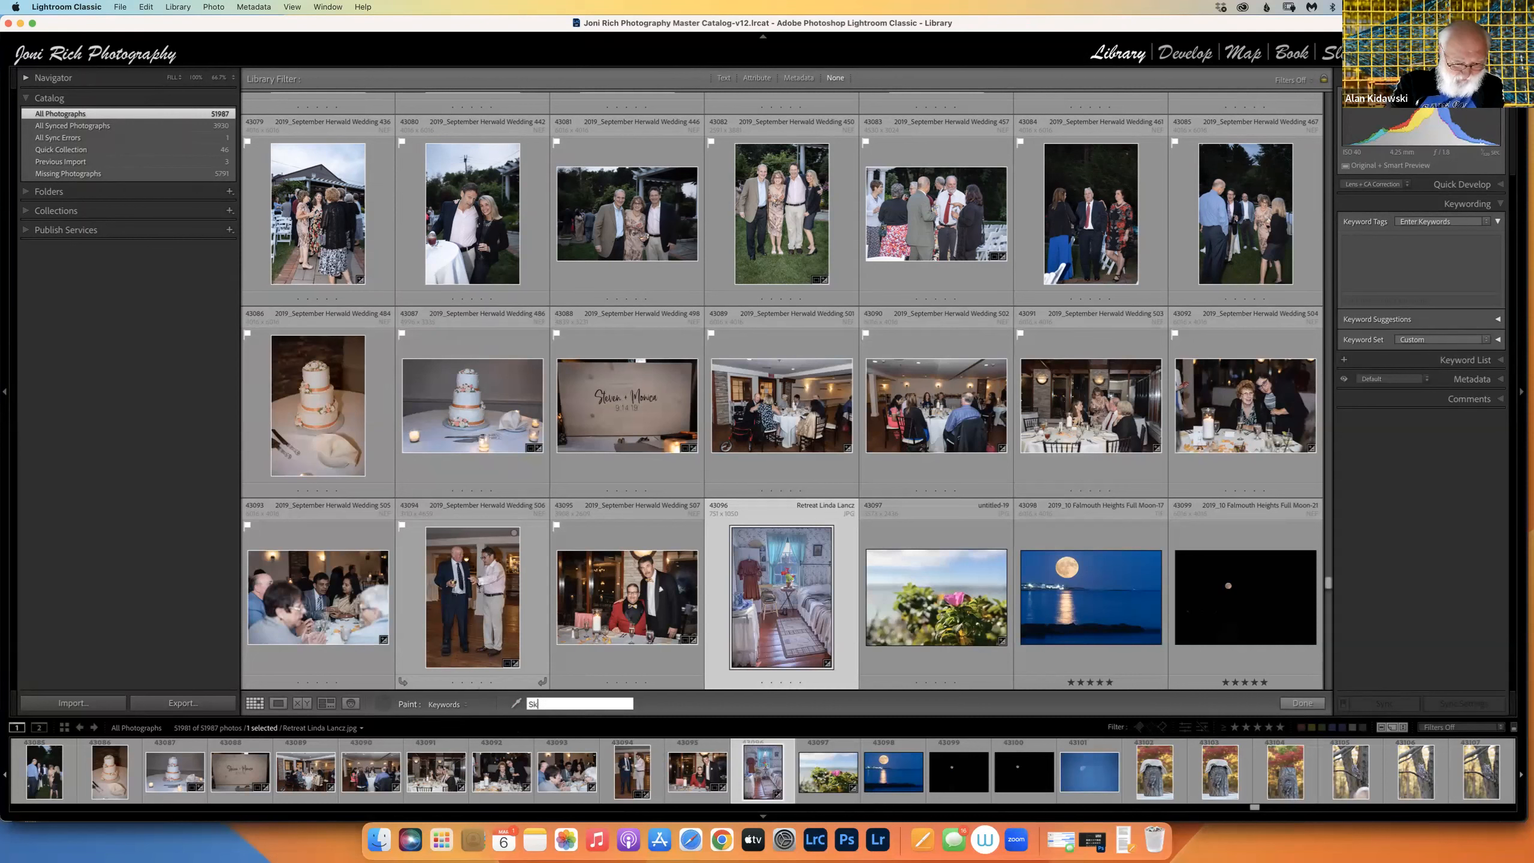
{"action": "type", "text": "y"}
{"action": "key", "text": "Return"}
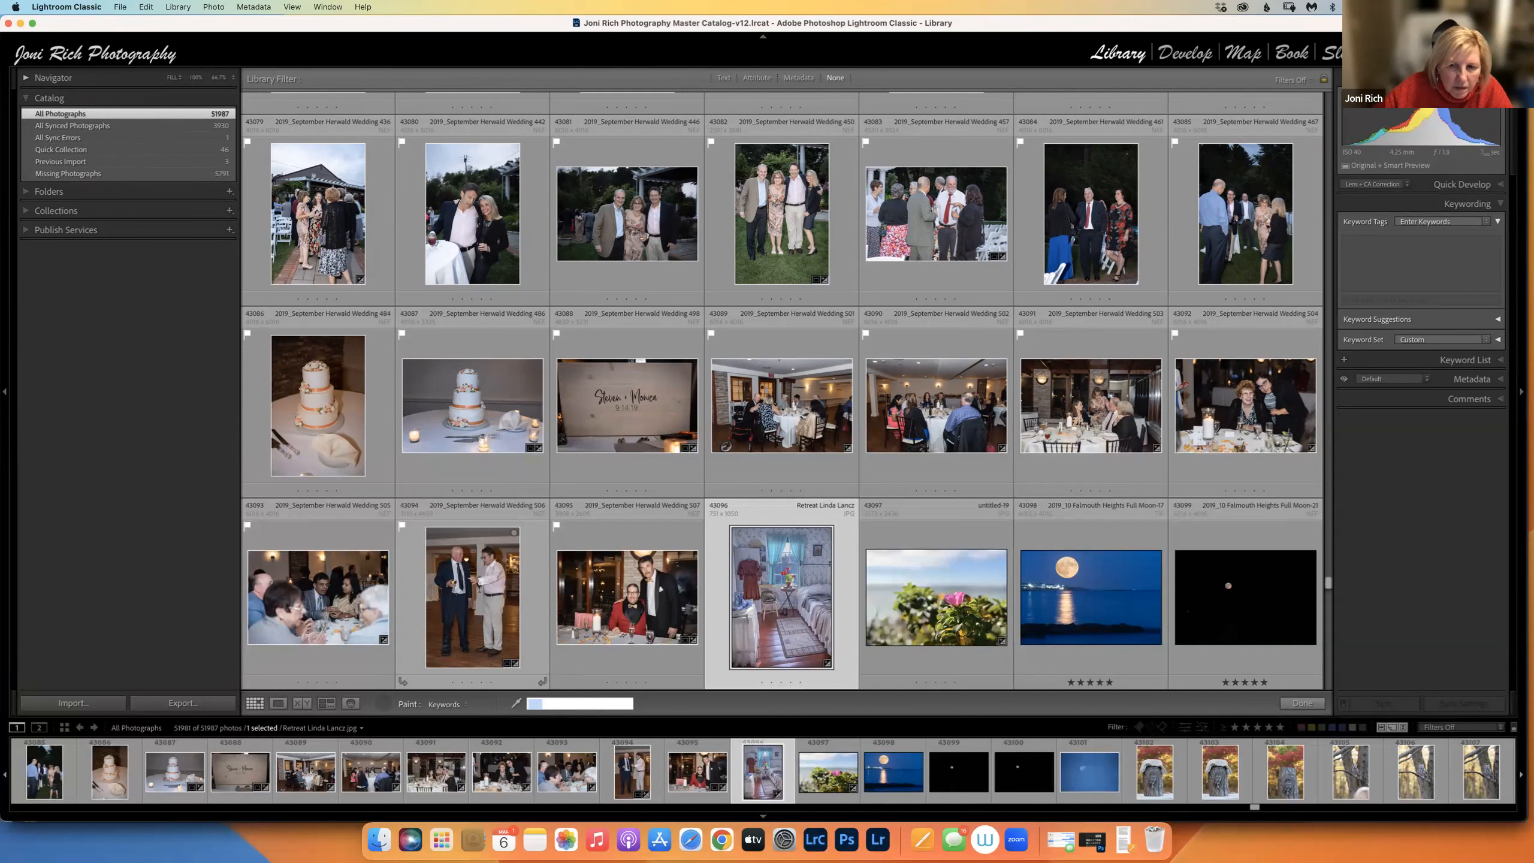
{"action": "right_click", "coordinate": [624, 669]}
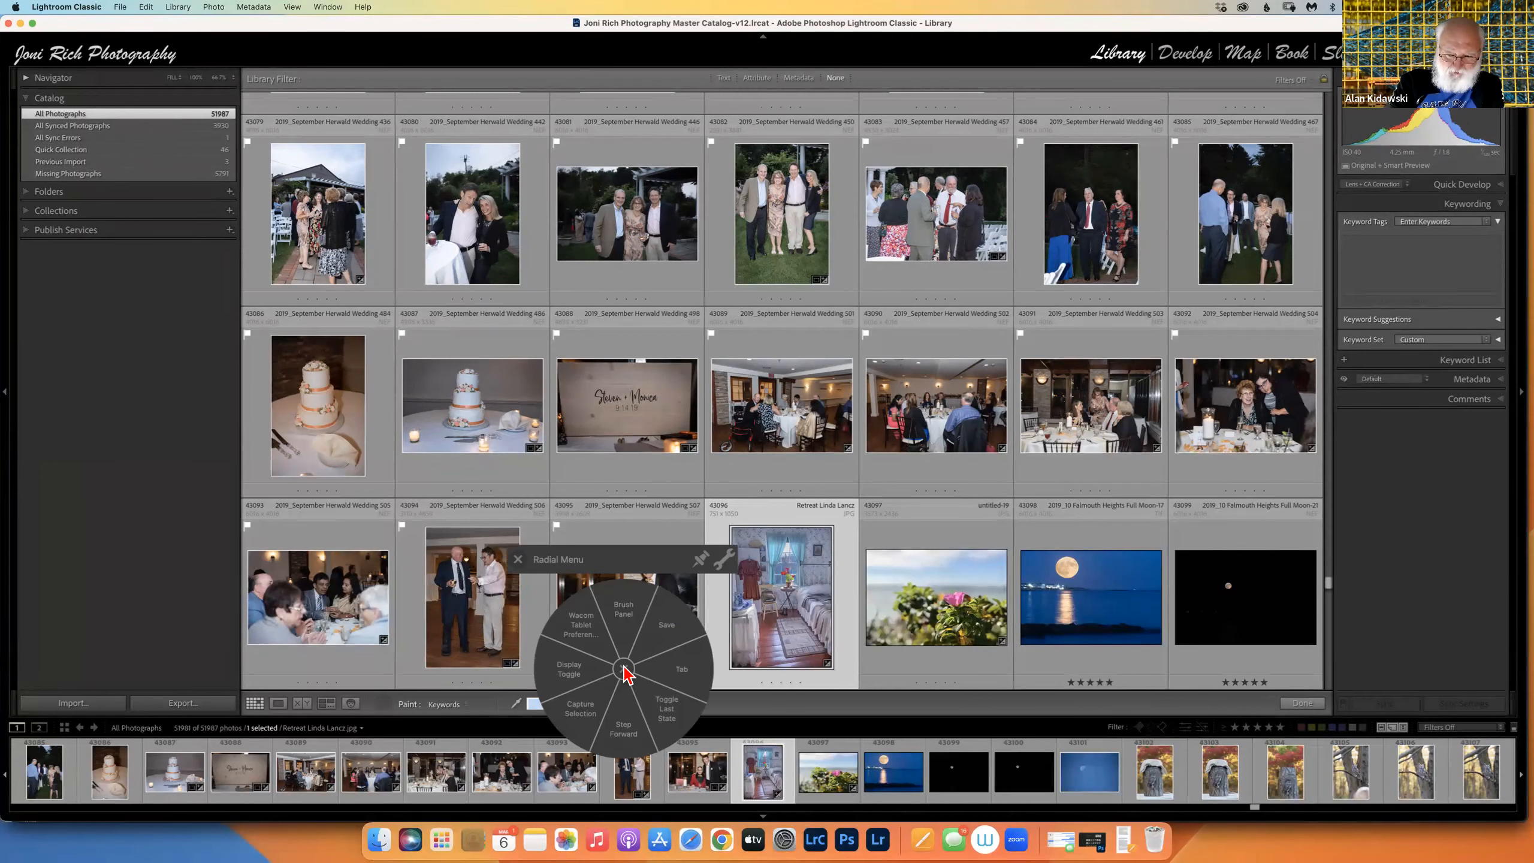
{"action": "left_click", "coordinate": [625, 670]}
{"action": "left_click", "coordinate": [573, 705]}
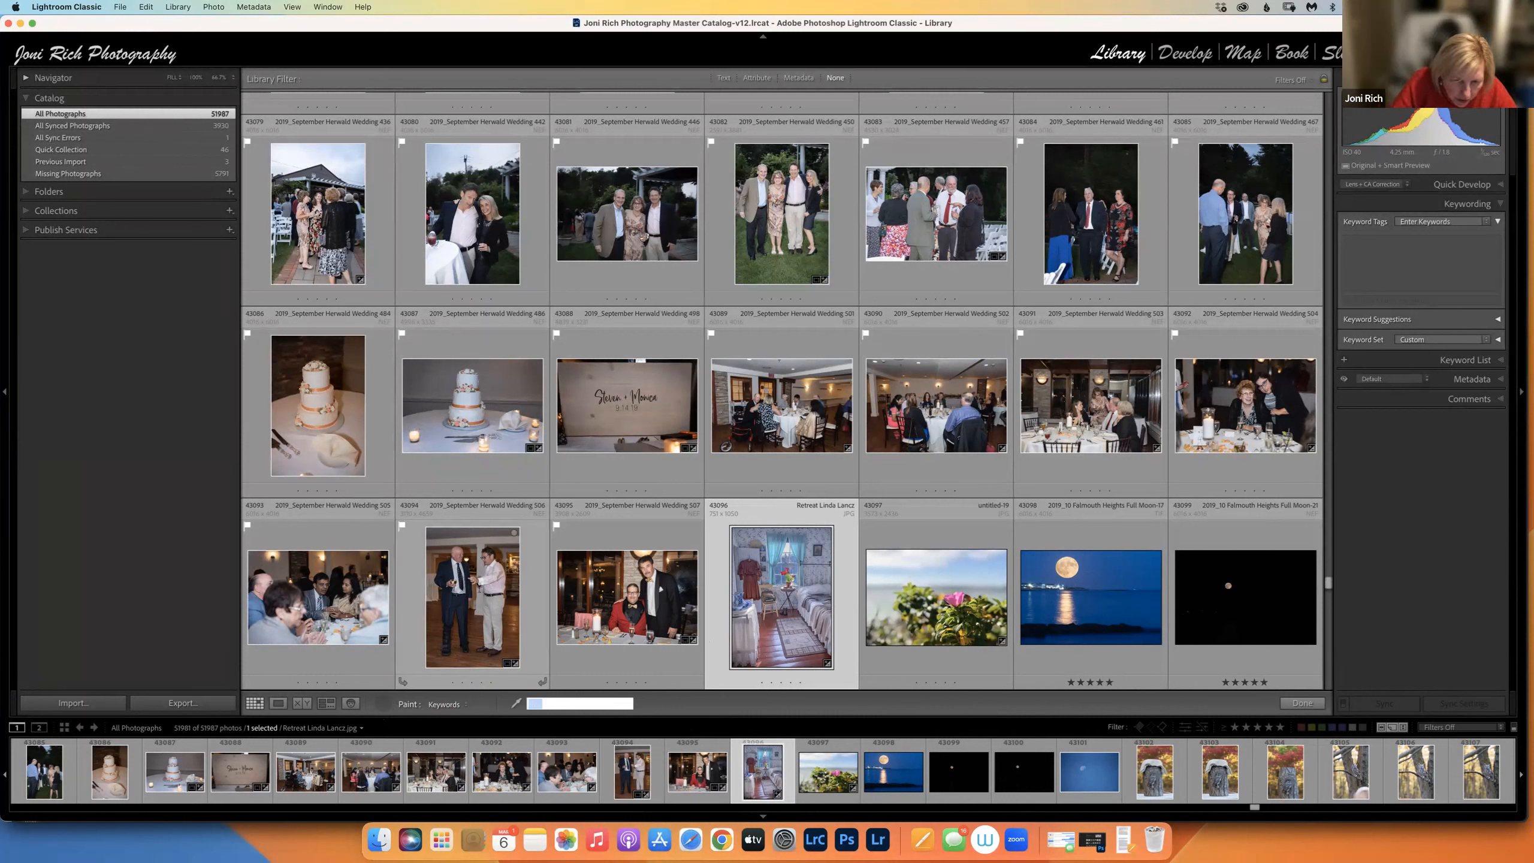
{"action": "type", "text": "Sky"}
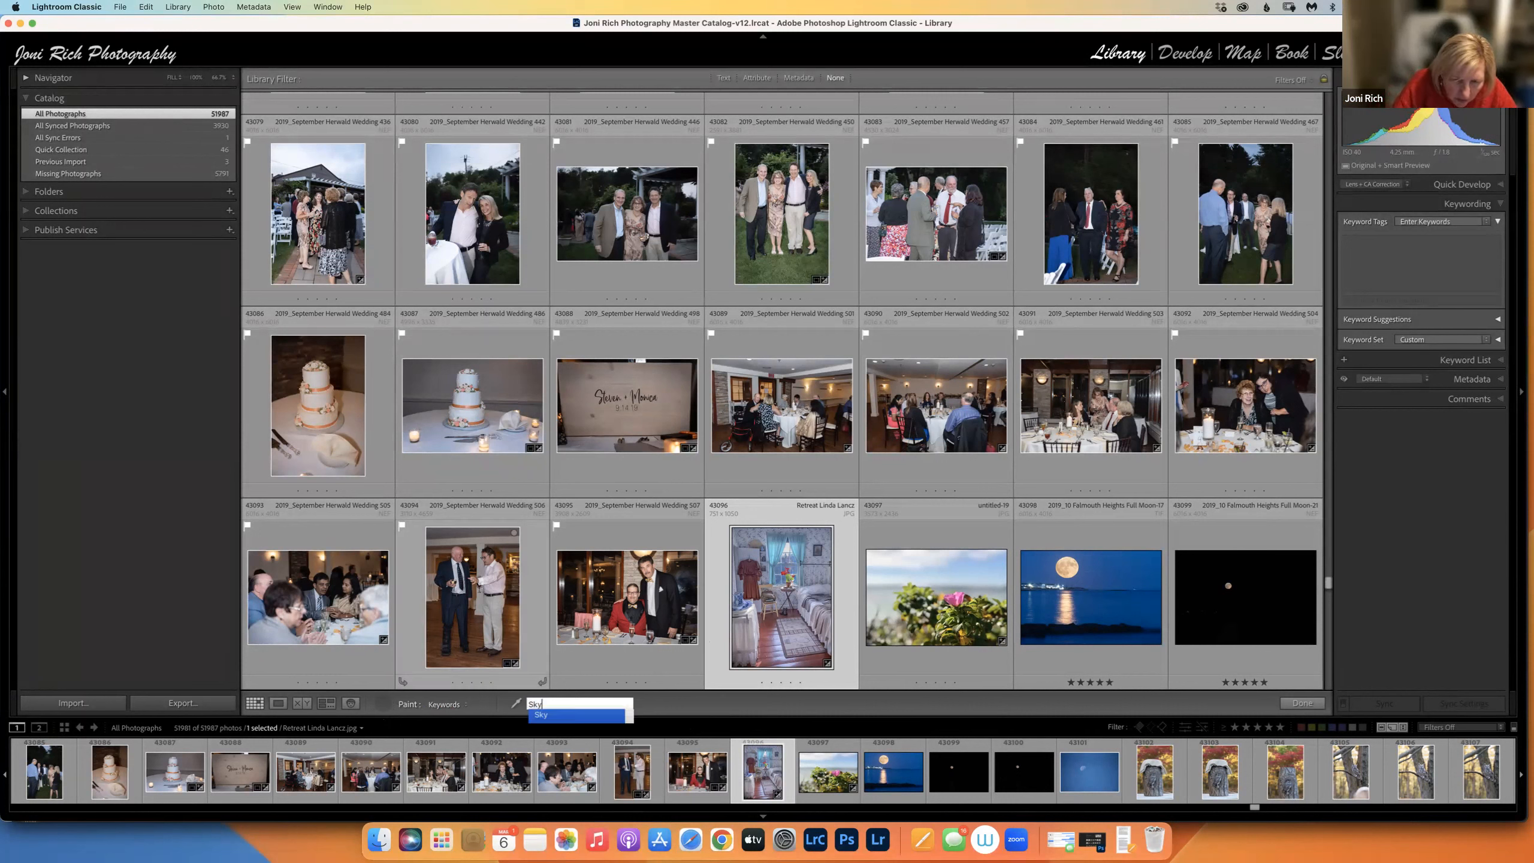
{"action": "key", "text": "Return"}
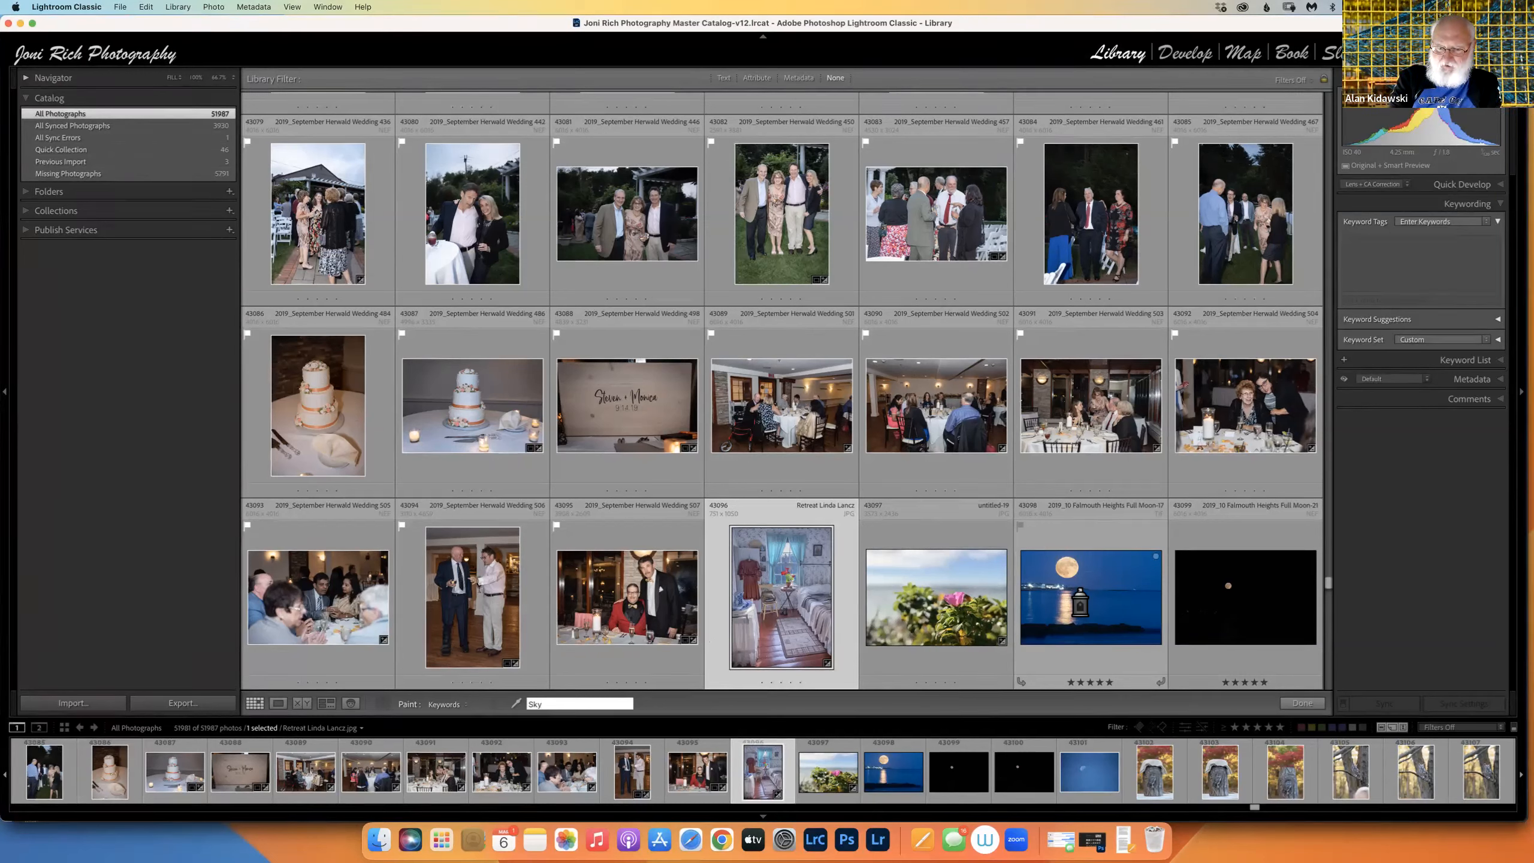
Paint Sky onto the flower photo and check its keywords.
{"action": "left_click", "coordinate": [964, 575]}
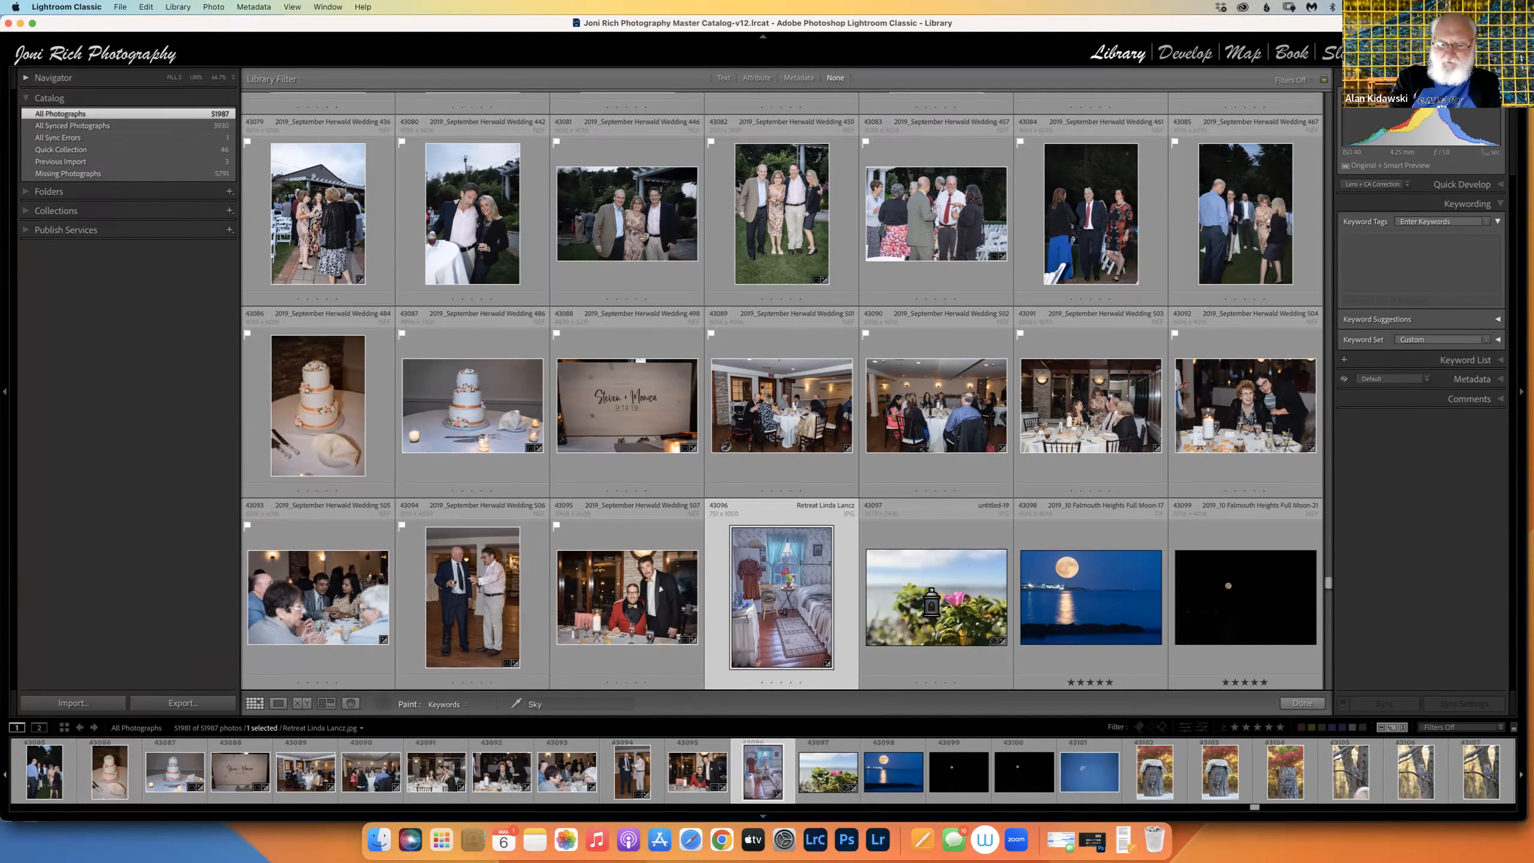
{"action": "left_click", "coordinate": [1382, 248]}
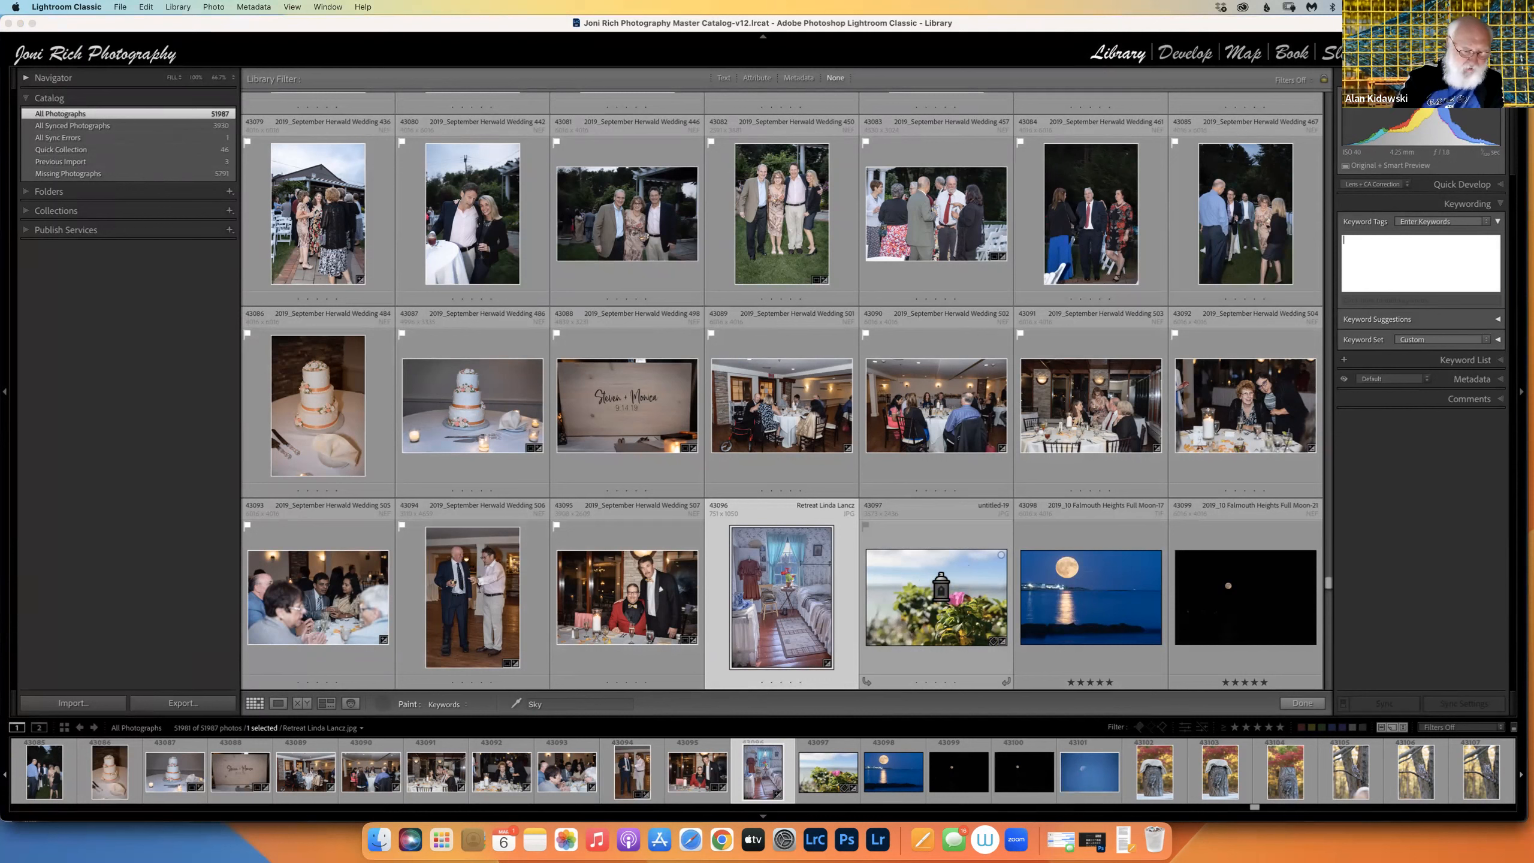
{"action": "left_click", "coordinate": [942, 586]}
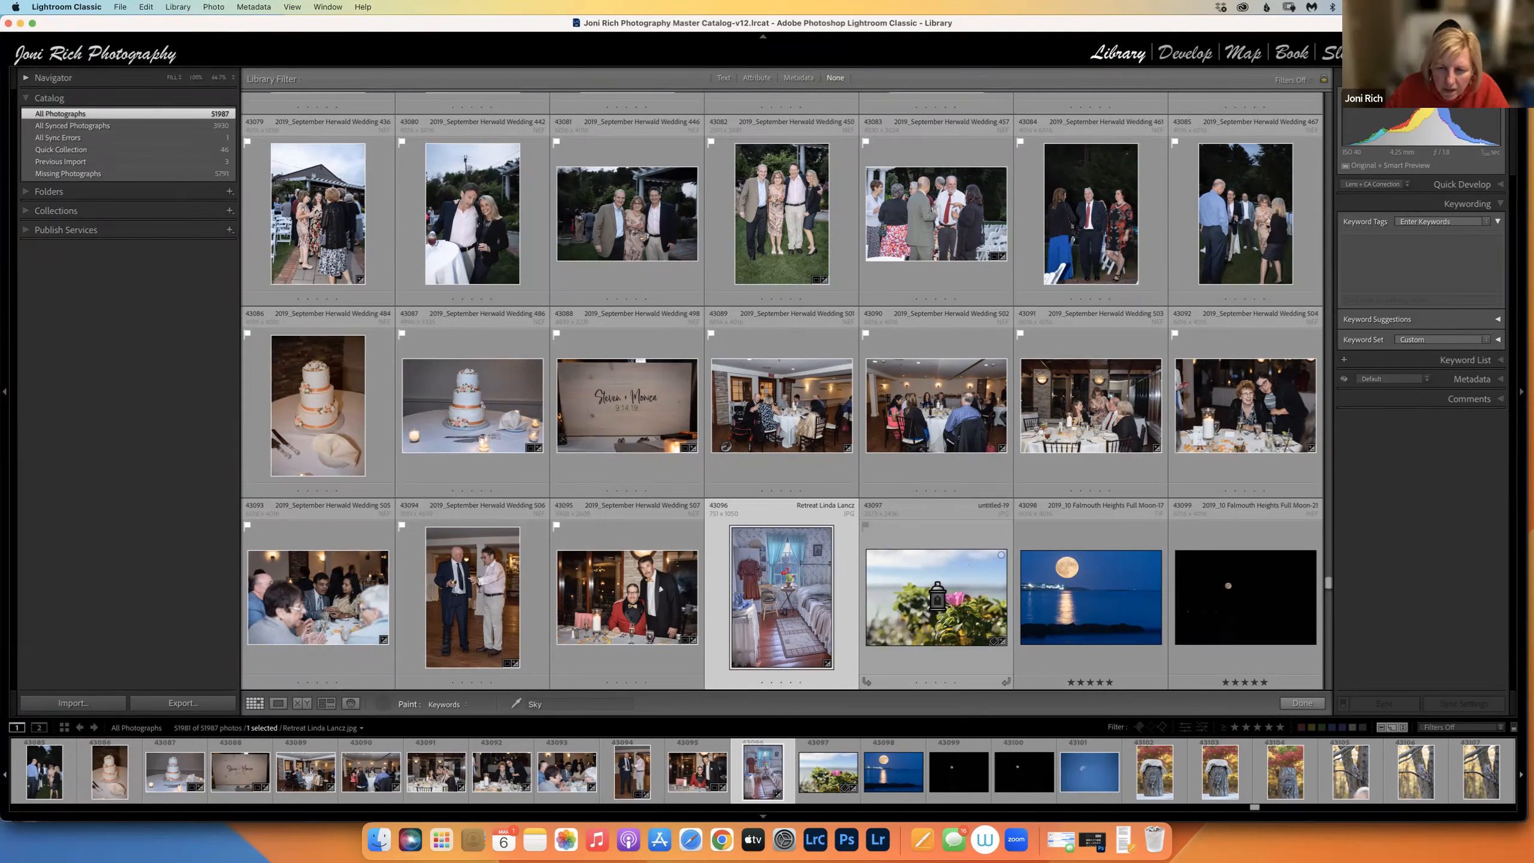
{"action": "left_click", "coordinate": [897, 601]}
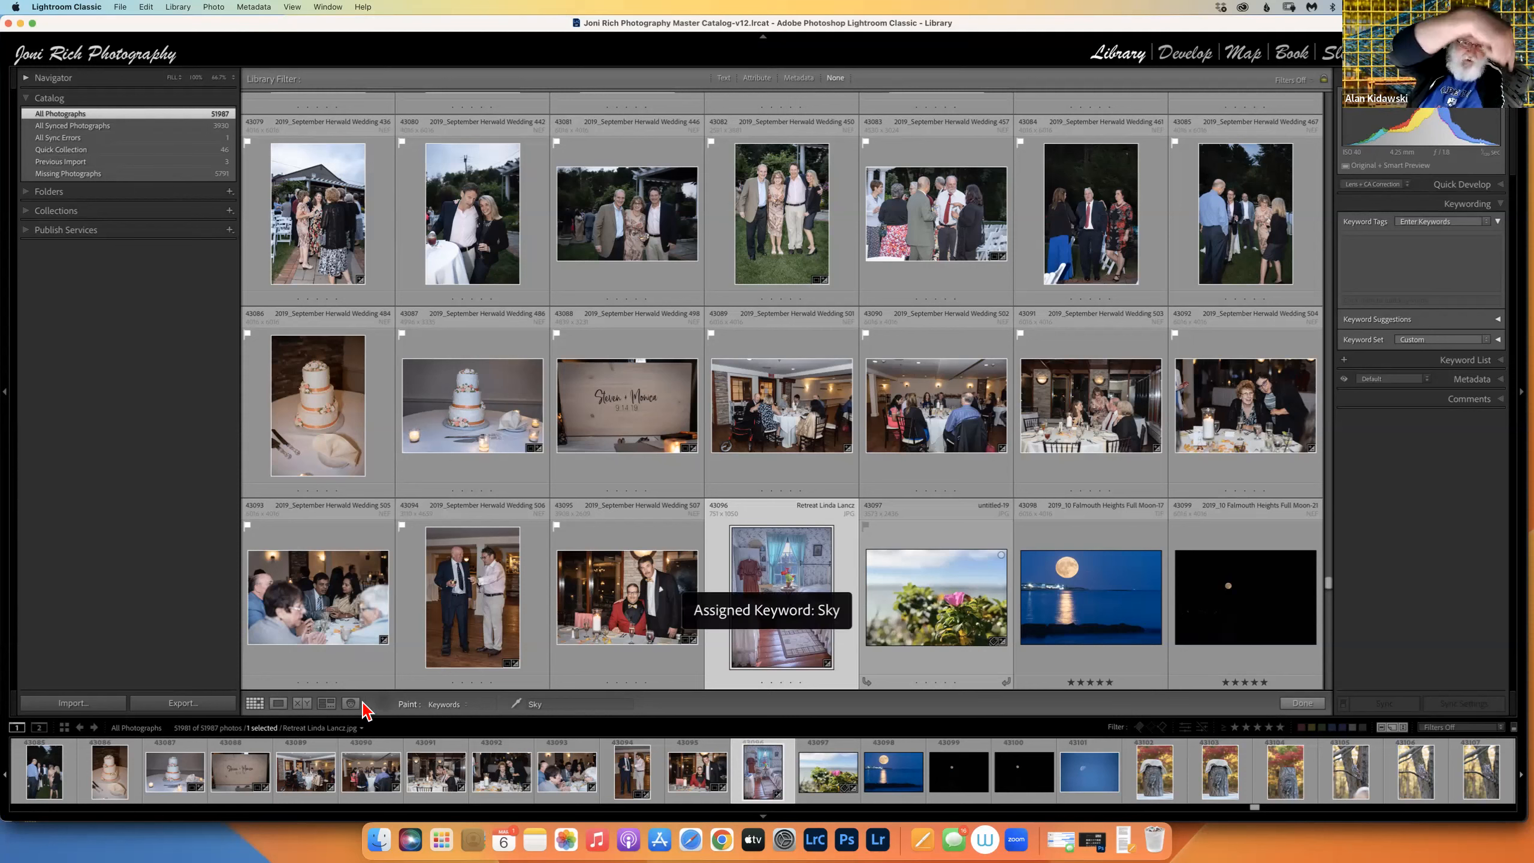
{"action": "left_click", "coordinate": [379, 706]}
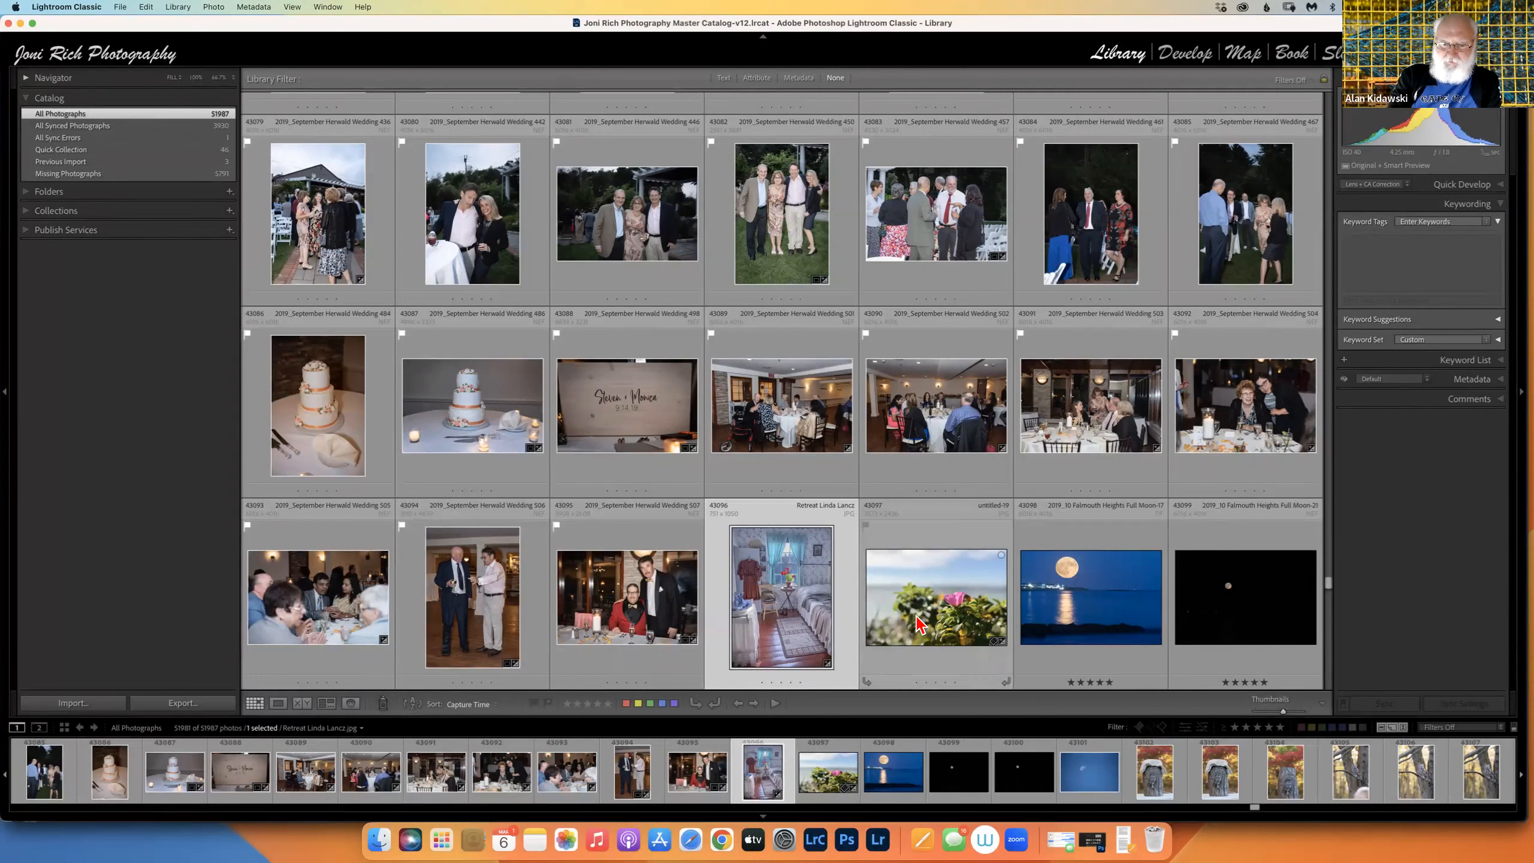
{"action": "left_click", "coordinate": [919, 623]}
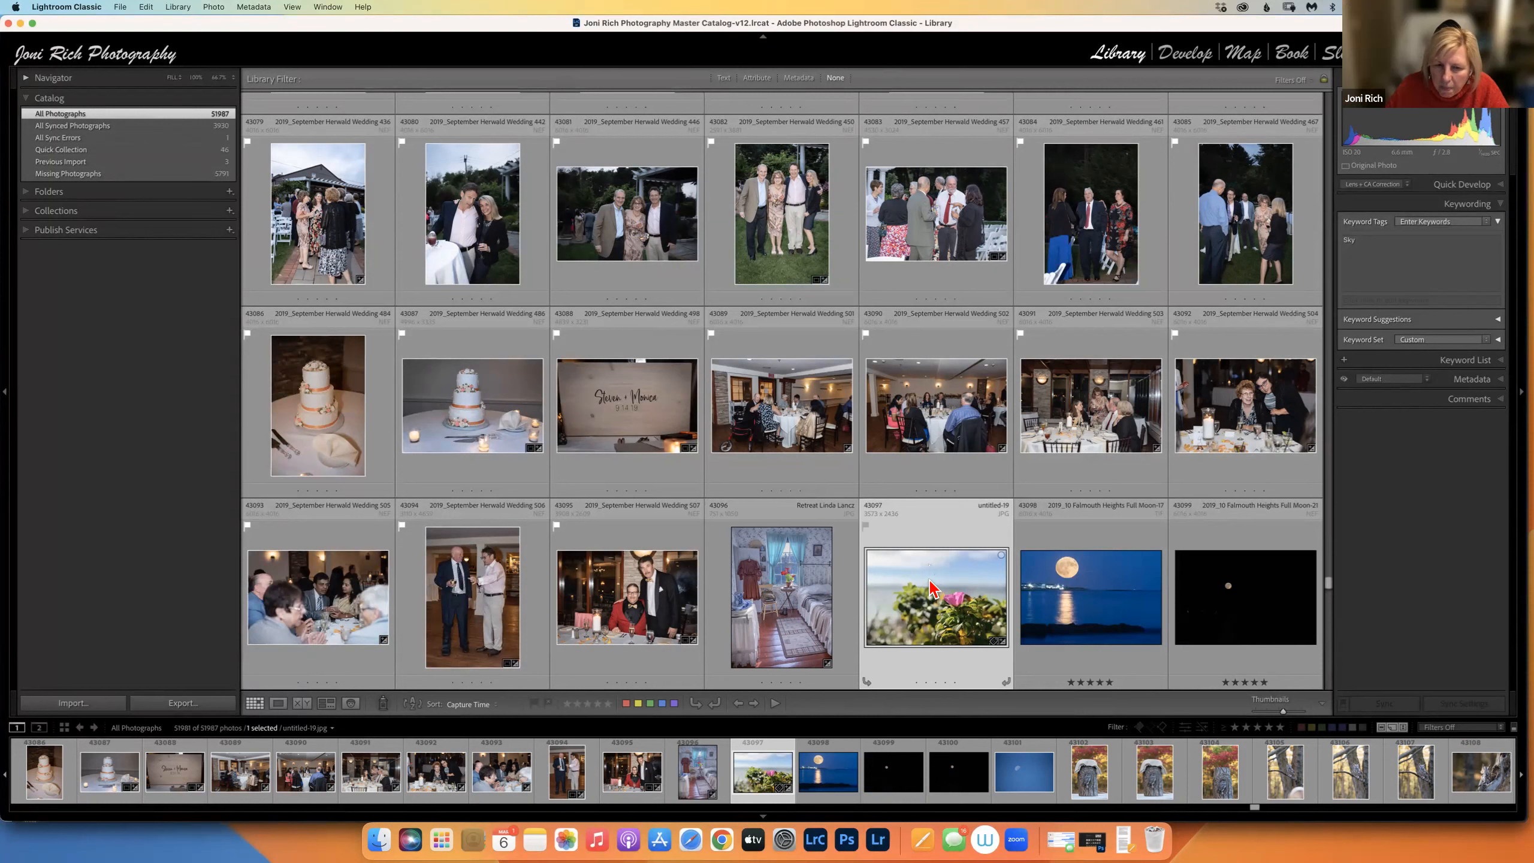
Paint Sky onto the full-moon photo, keep Paint set to Keywords, and finish painting.
{"action": "left_click", "coordinate": [375, 703]}
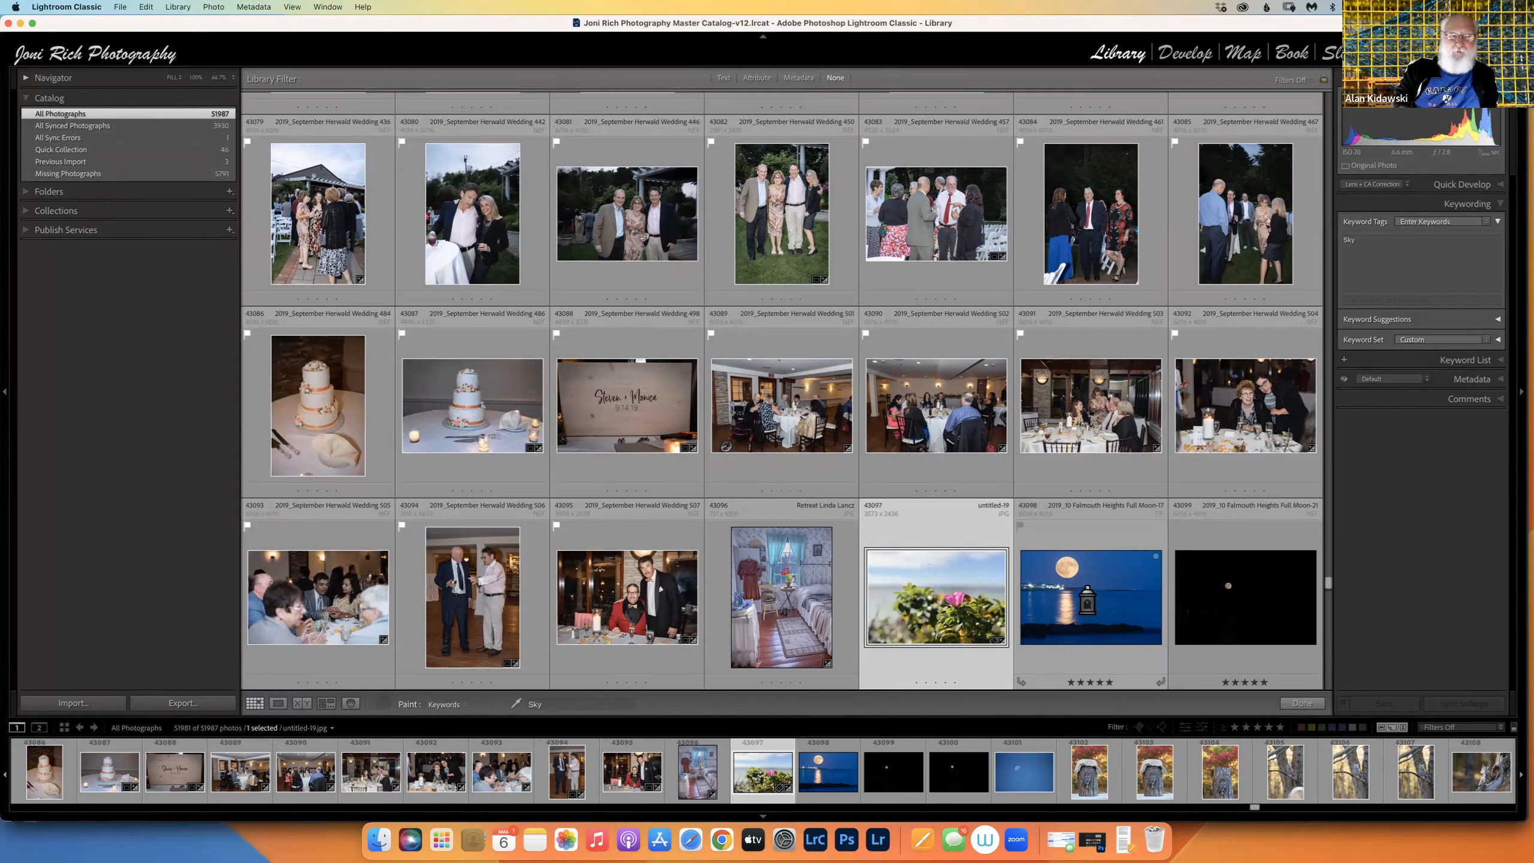
{"action": "left_click", "coordinate": [1087, 595]}
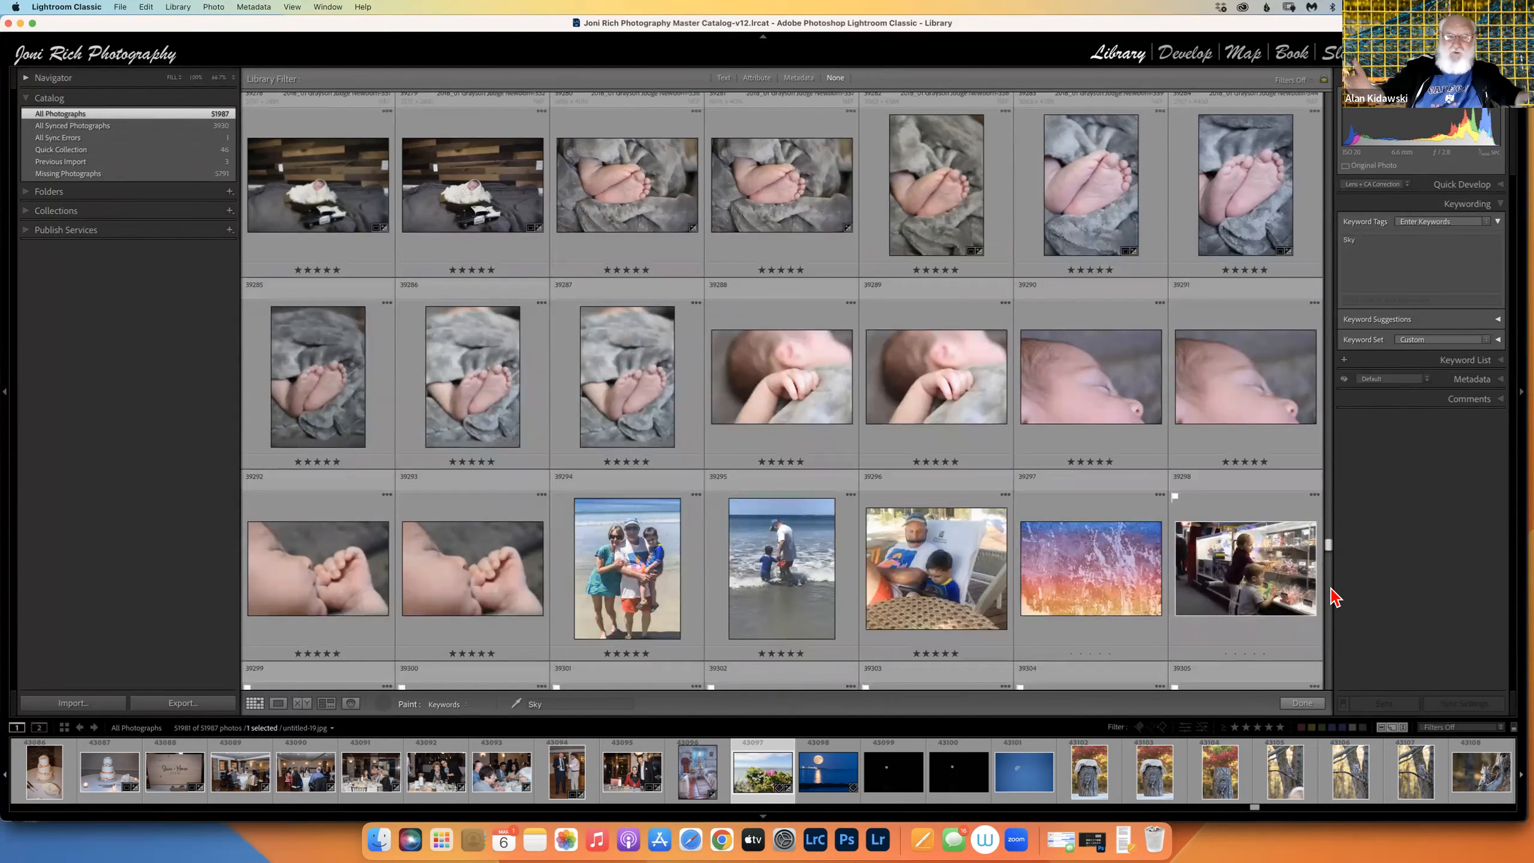
{"action": "left_click", "coordinate": [1328, 589]}
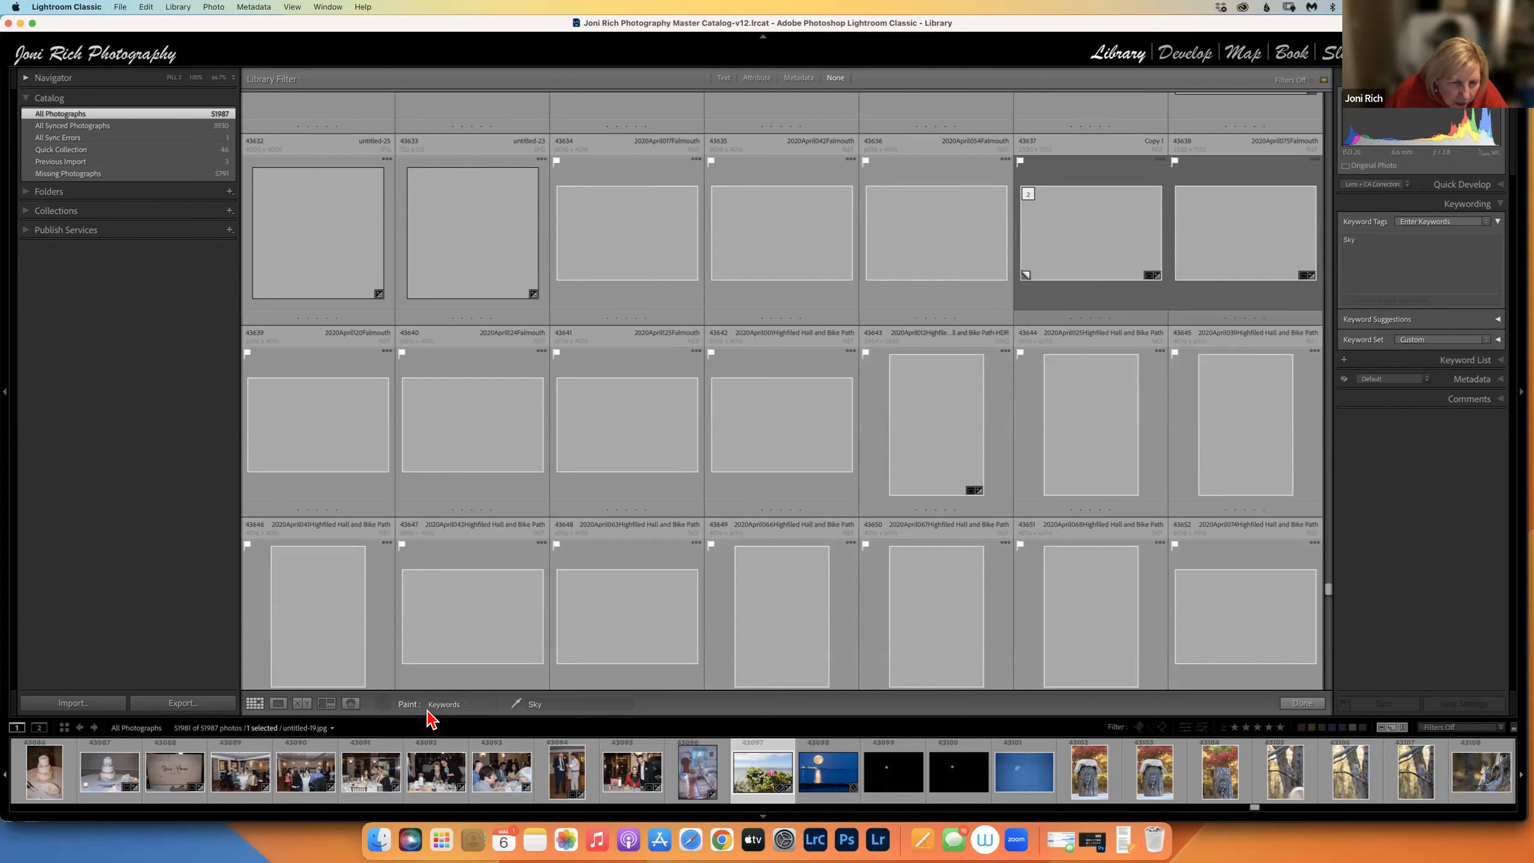
{"action": "left_click", "coordinate": [466, 705]}
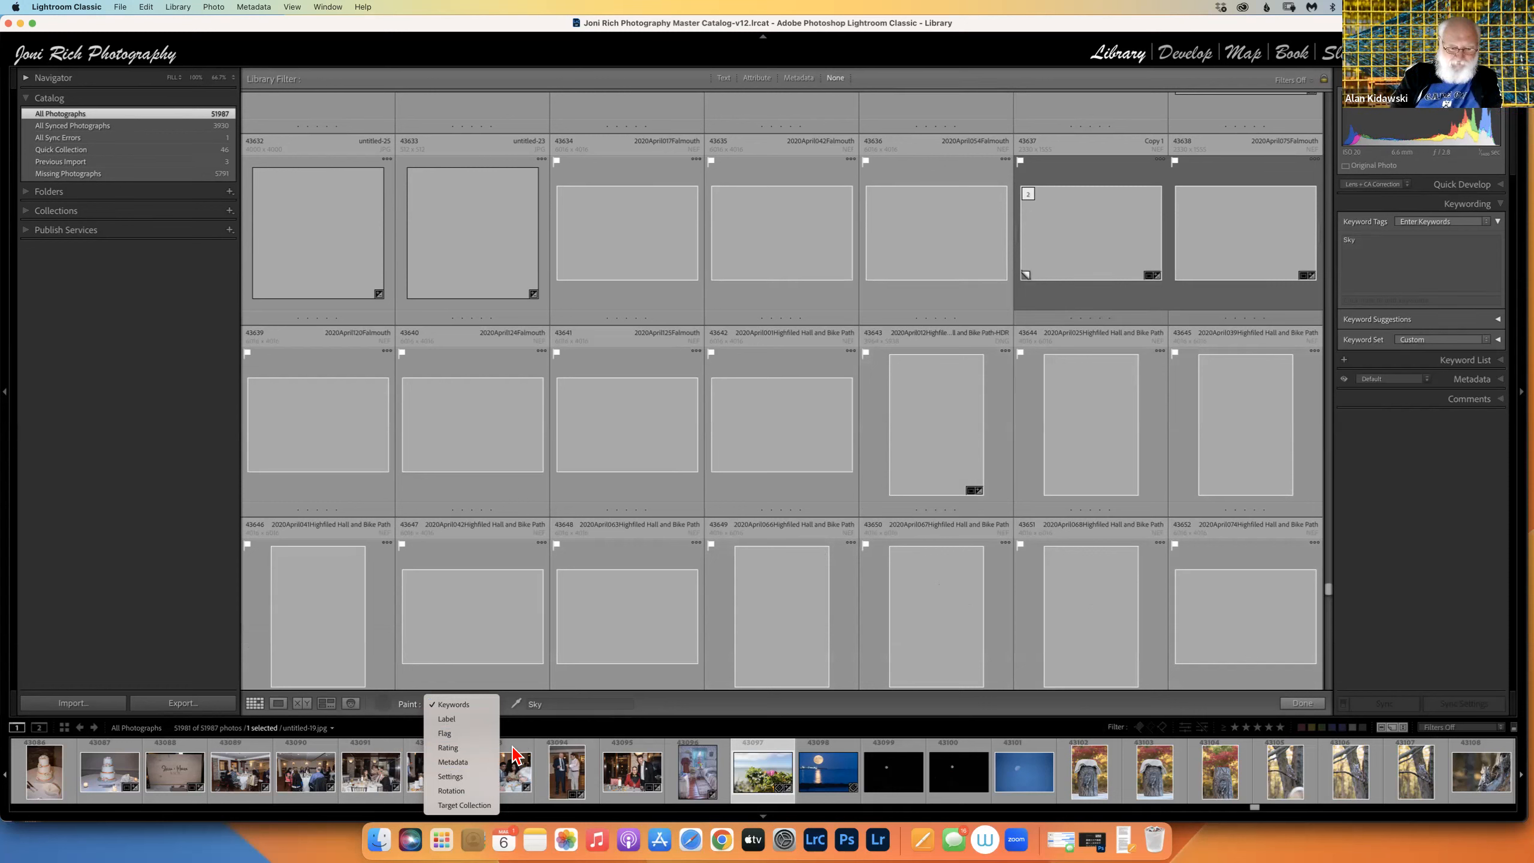
{"action": "left_click", "coordinate": [807, 709]}
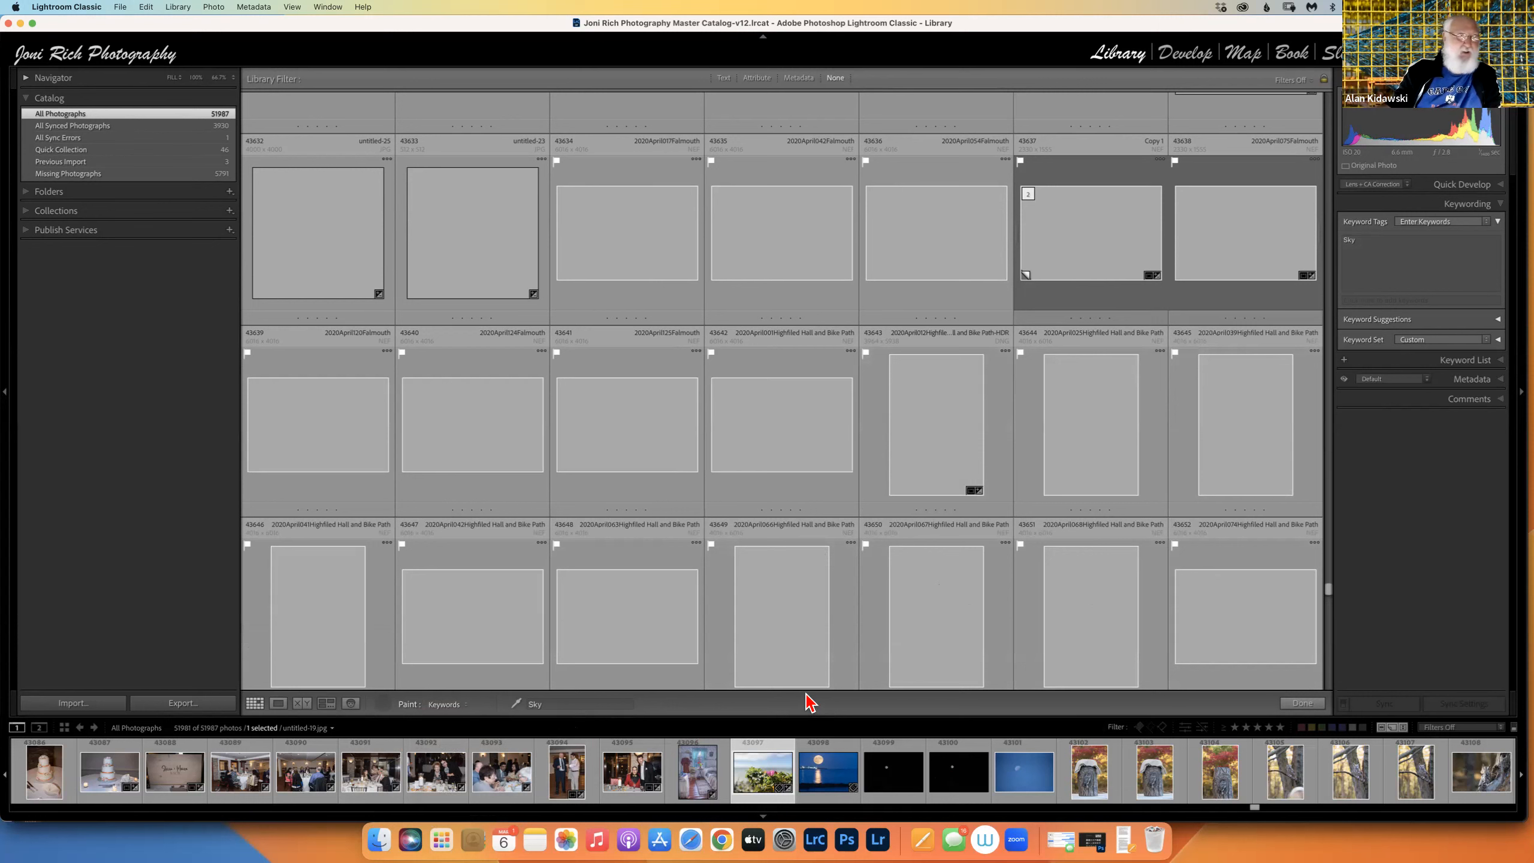
{"action": "left_click", "coordinate": [1303, 703]}
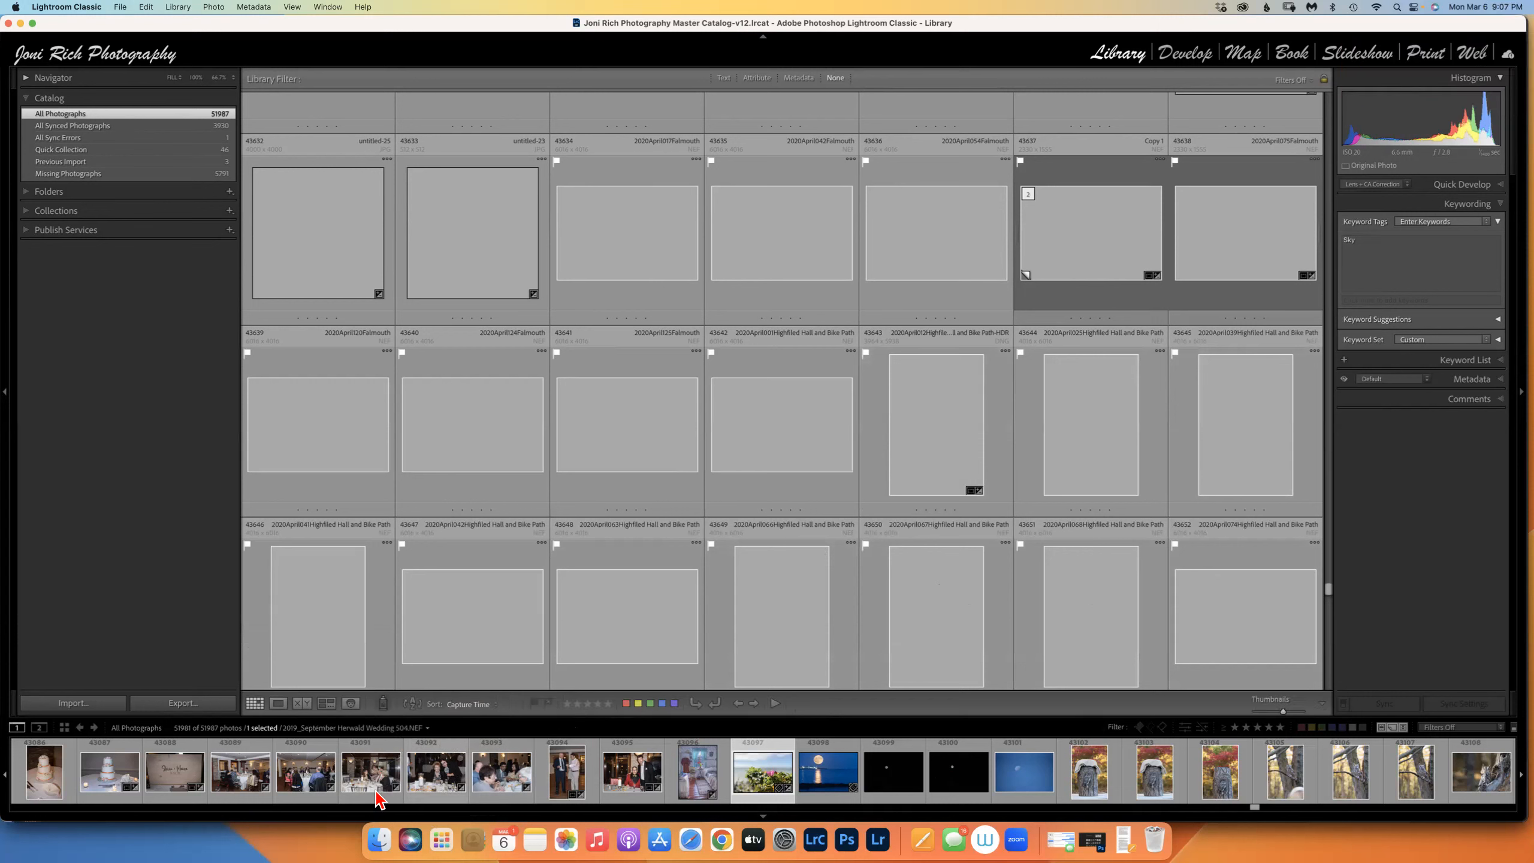
In Folders, expand 2018 and 2018_01 Evelyn, then open the Evelyn's Second Birthday folder.
{"action": "left_click", "coordinate": [49, 191]}
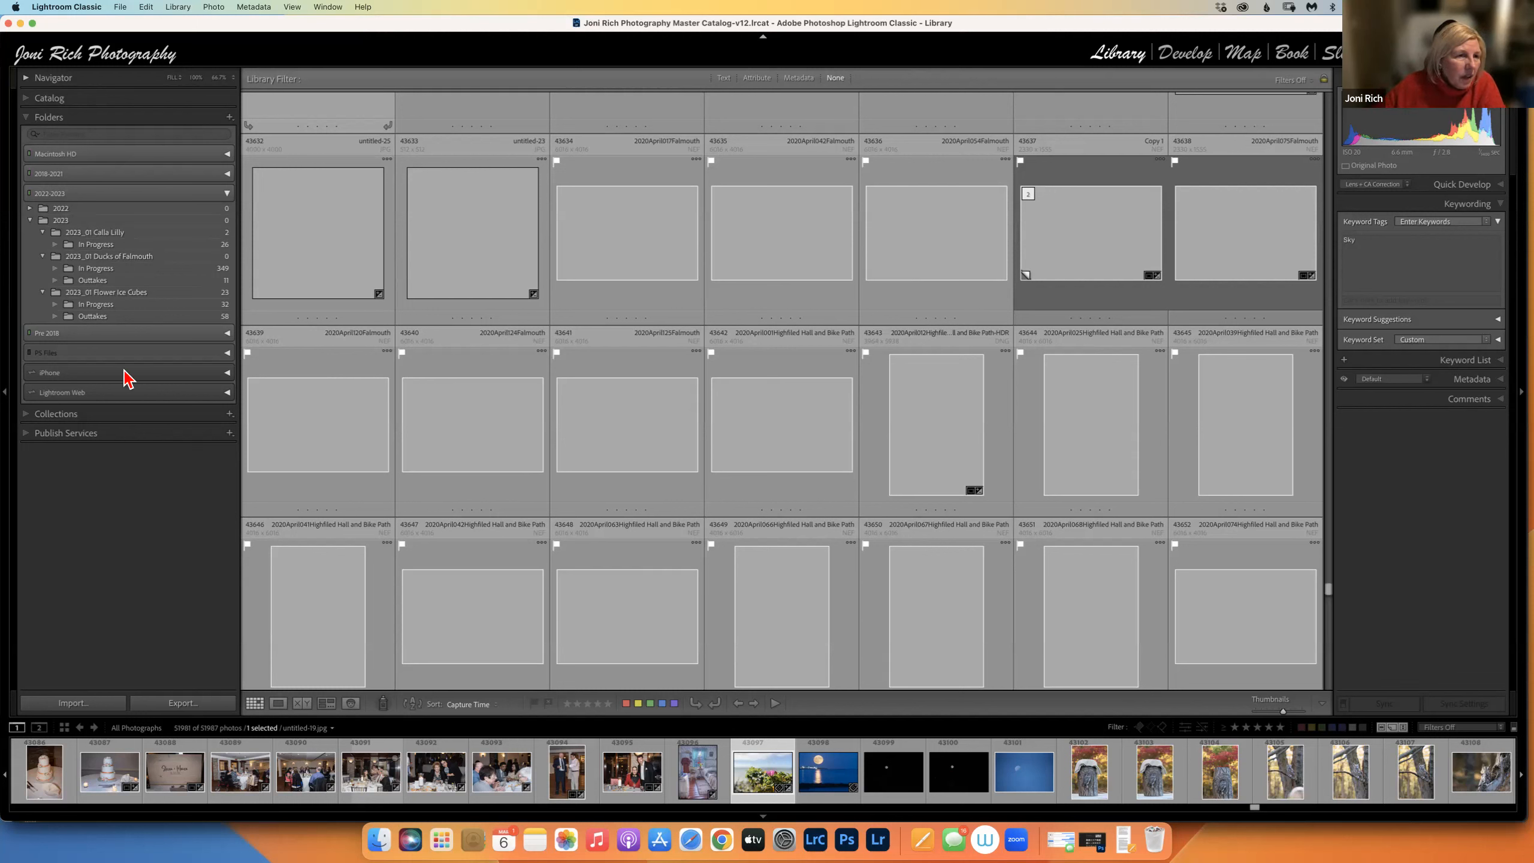
{"action": "left_click", "coordinate": [124, 257]}
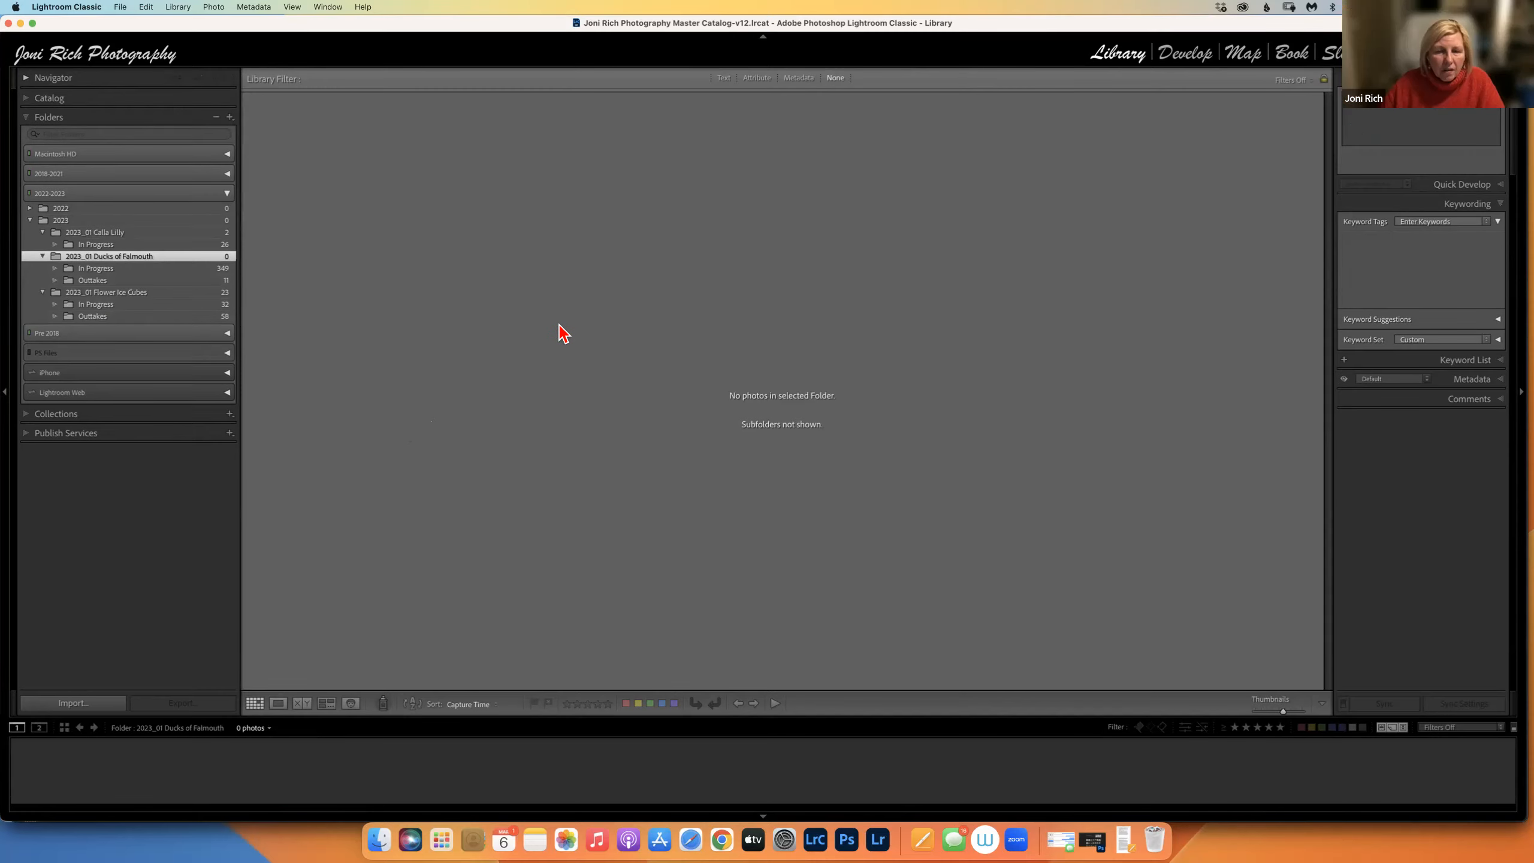
{"action": "left_click", "coordinate": [91, 268]}
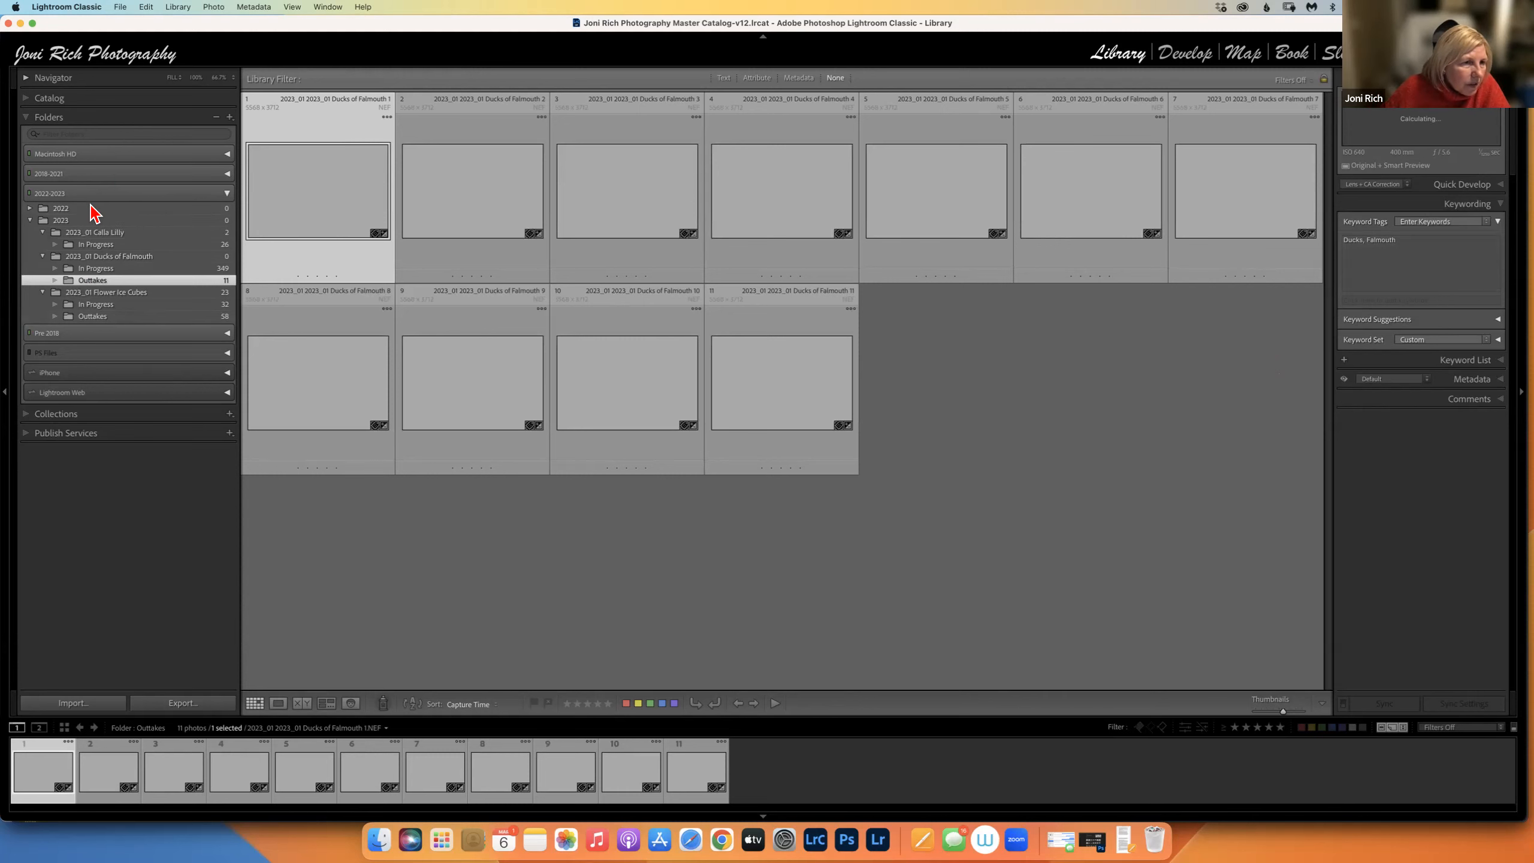
{"action": "left_click", "coordinate": [62, 202]}
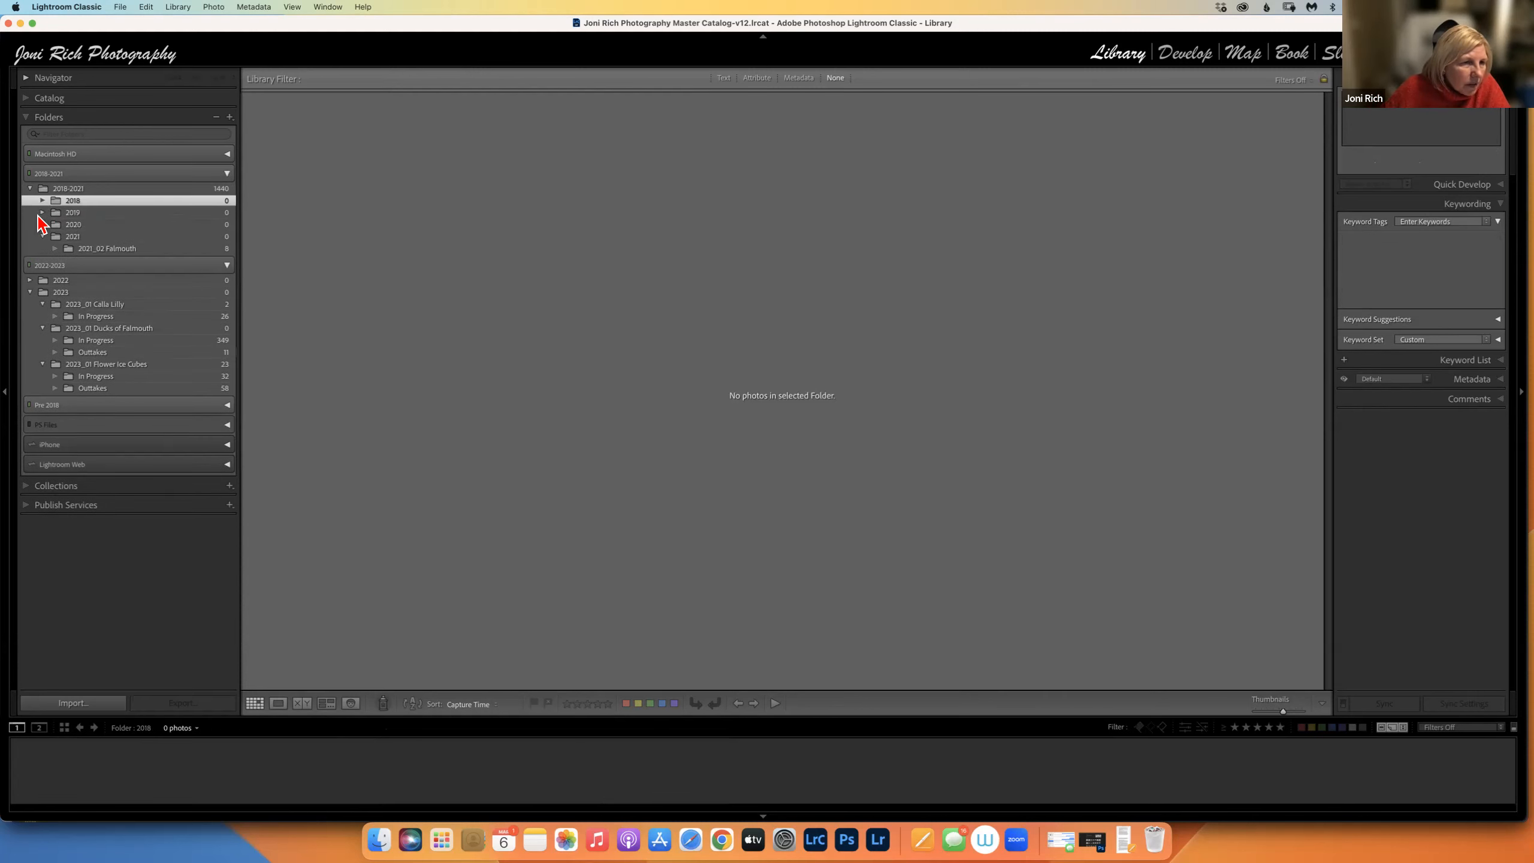
{"action": "left_click", "coordinate": [43, 201]}
{"action": "left_click", "coordinate": [54, 214]}
{"action": "left_click", "coordinate": [61, 239]}
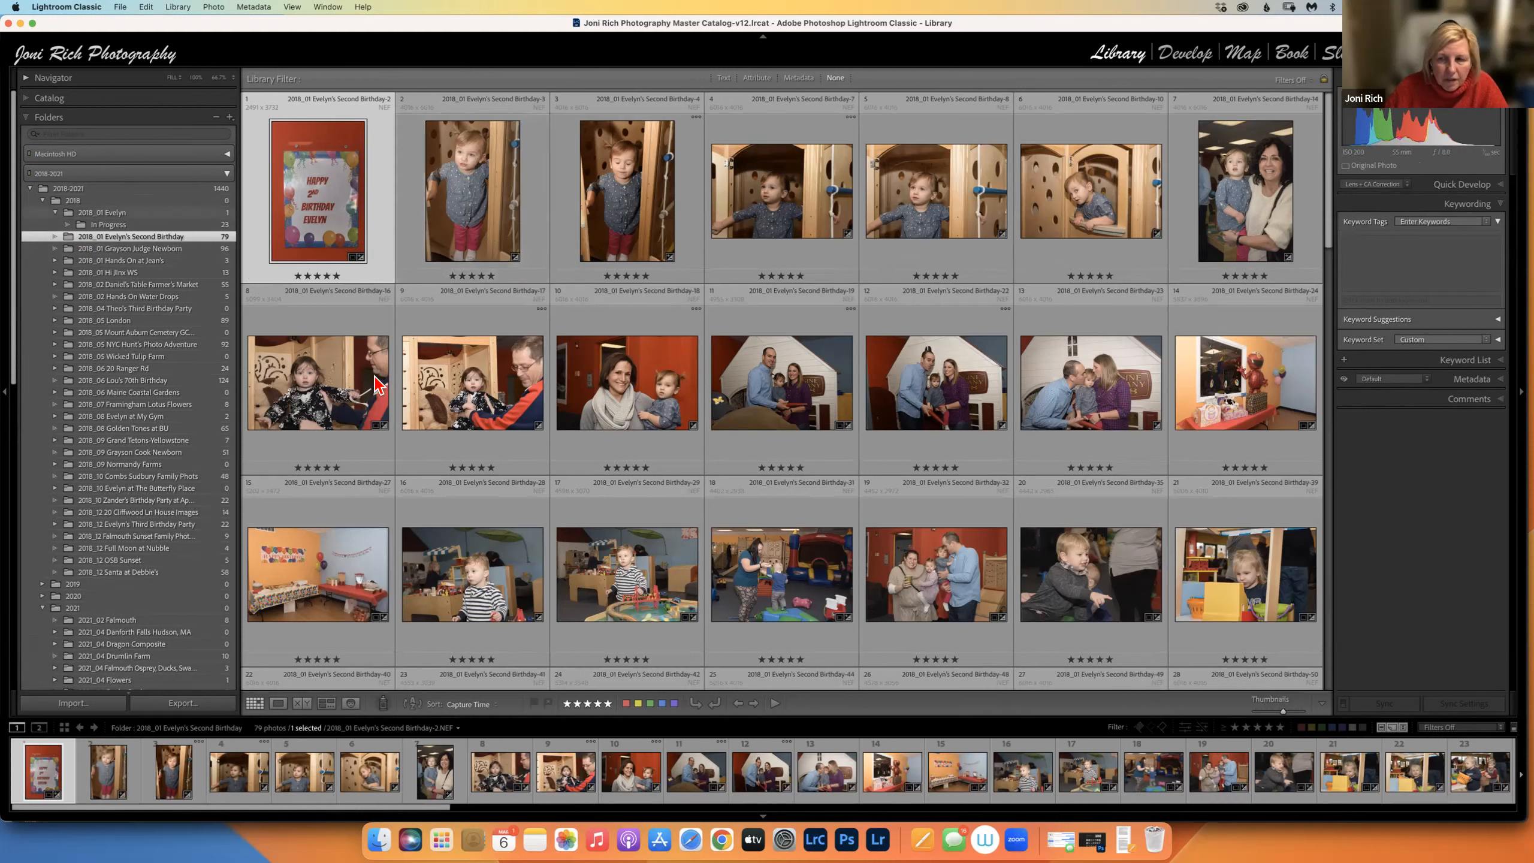
Load Evelyn as the Painter's keyword.
{"action": "left_click", "coordinate": [386, 707]}
{"action": "left_click", "coordinate": [559, 704]}
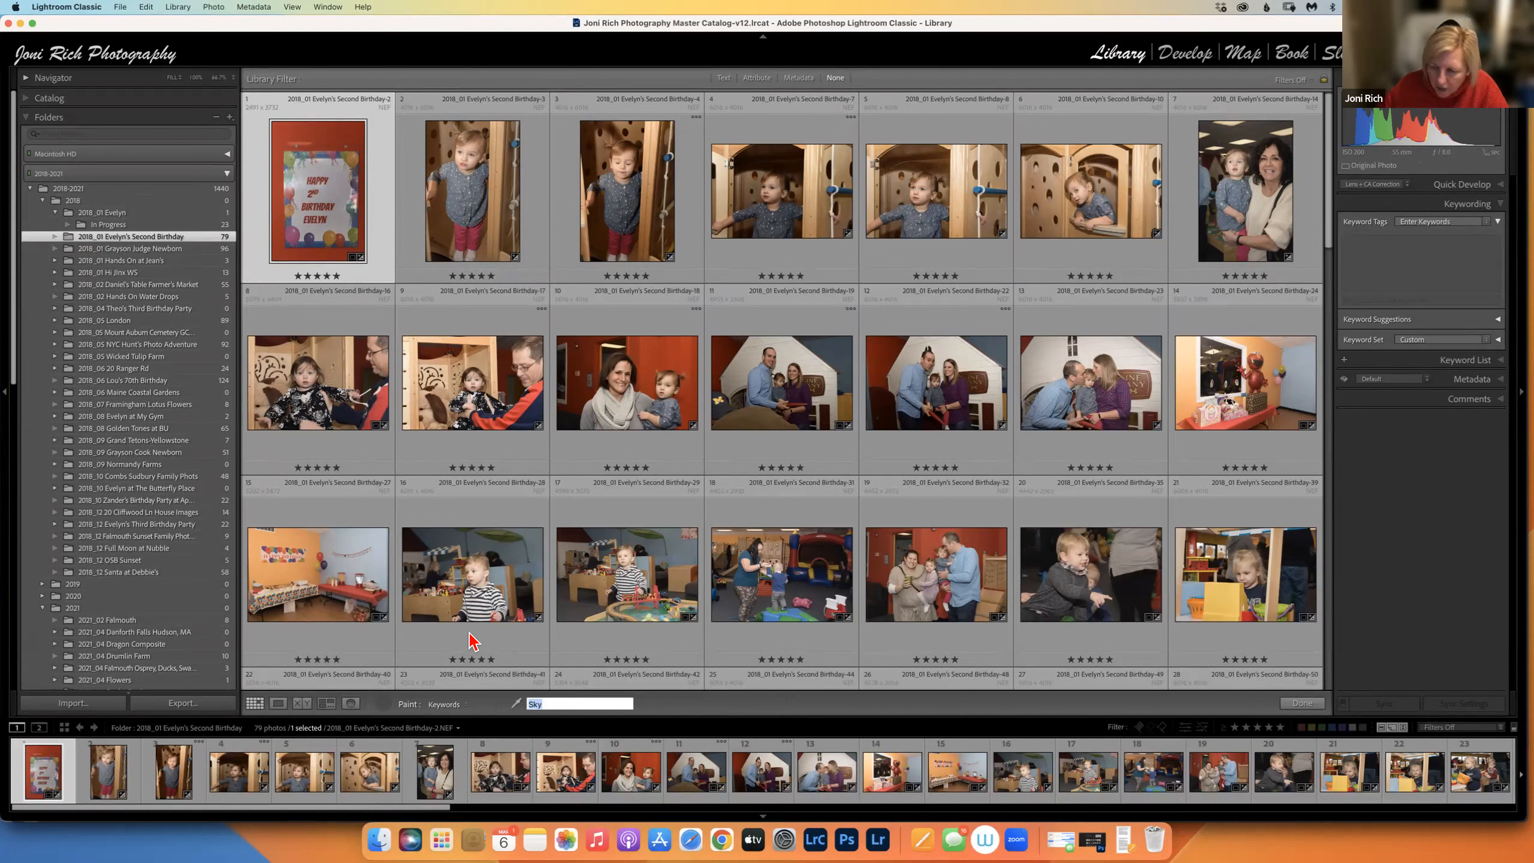
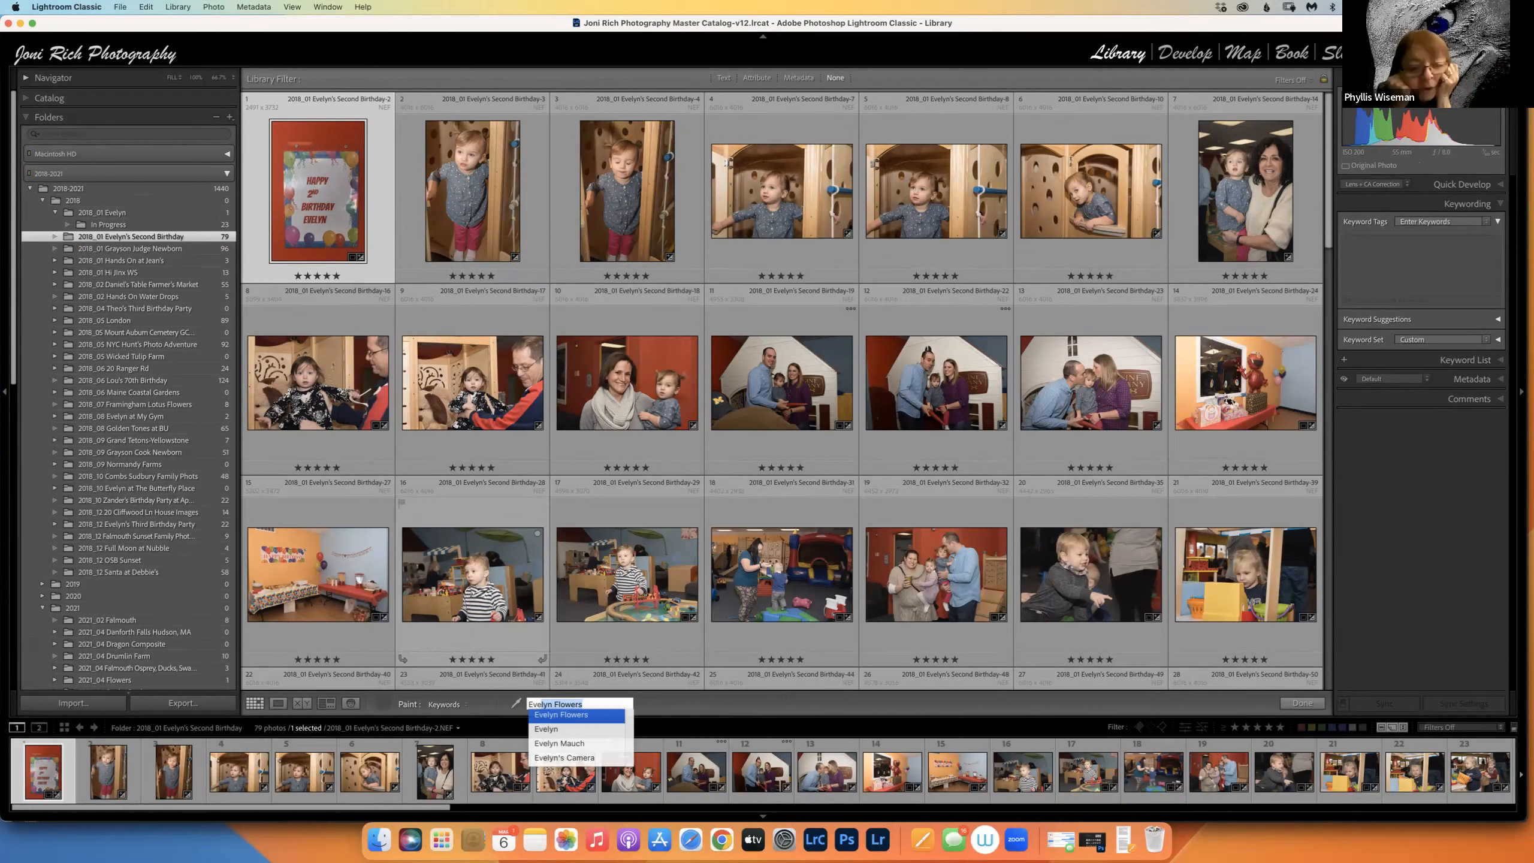
{"action": "key", "text": "Down"}
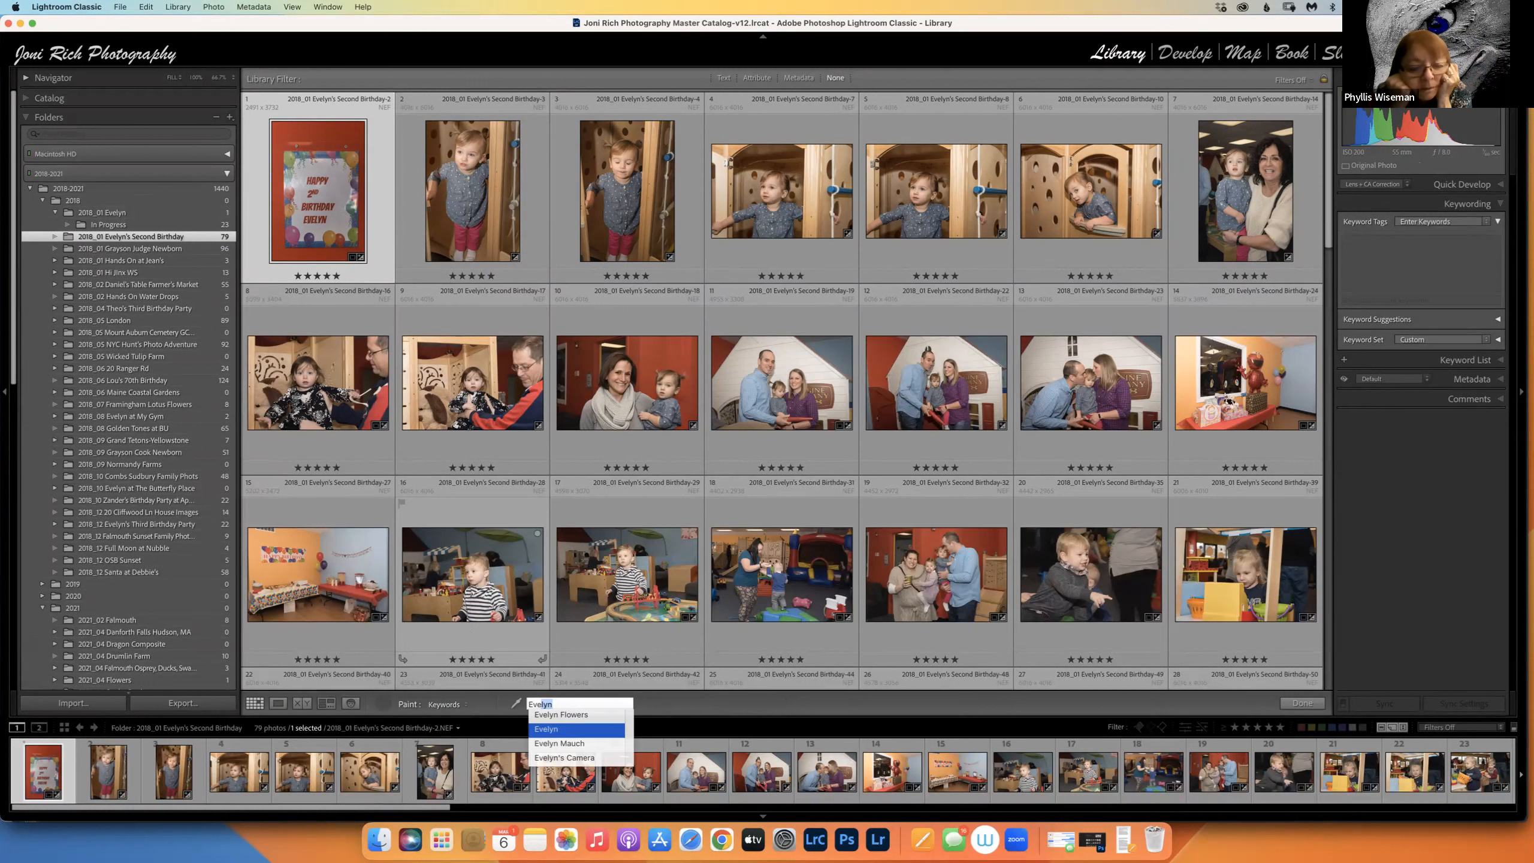
{"action": "key", "text": "Return"}
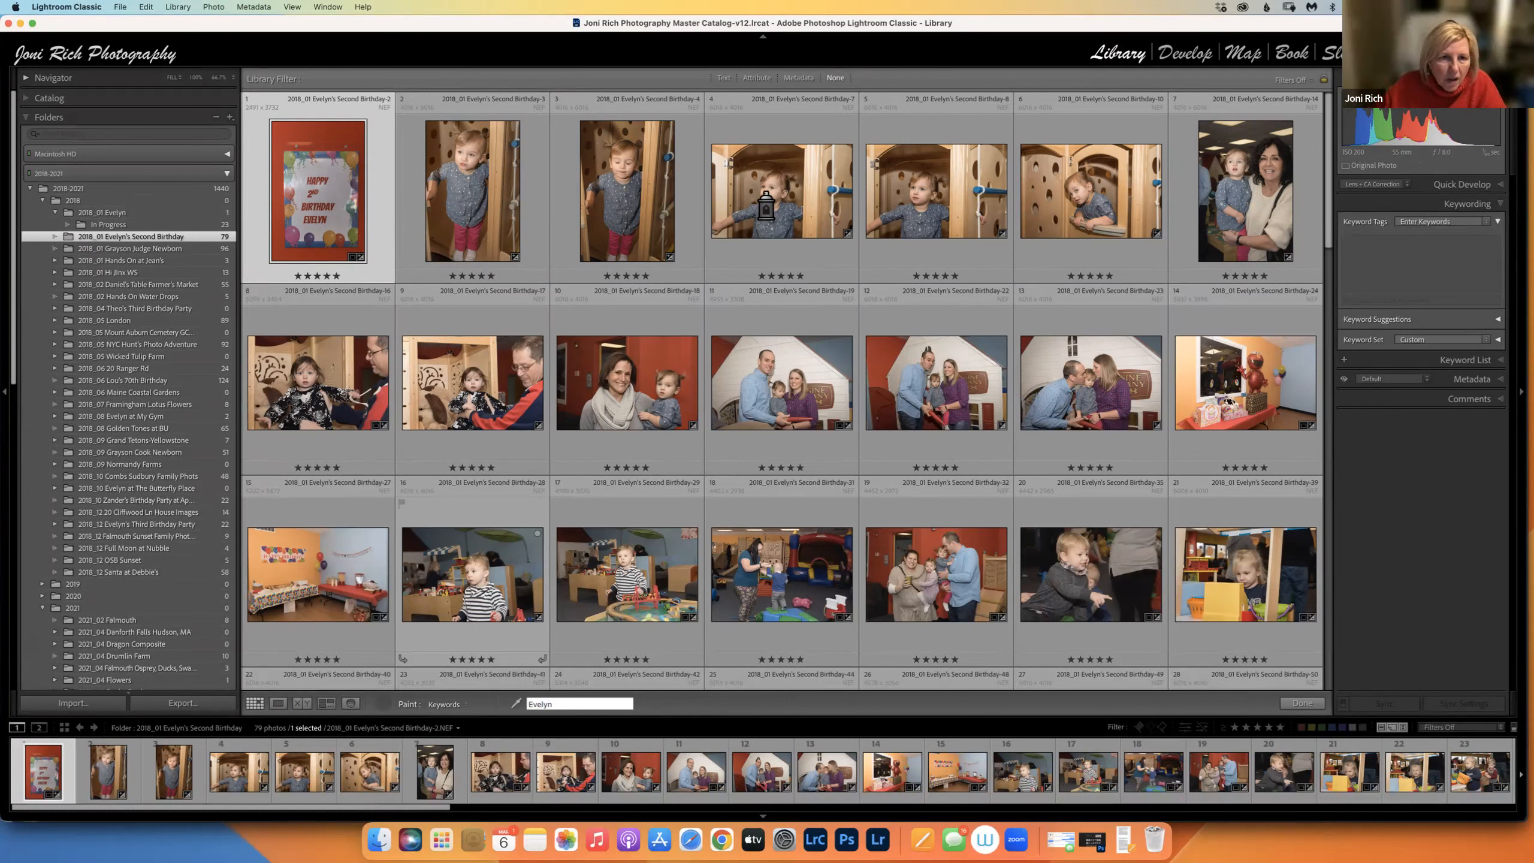
Paint Evelyn onto photos 2–7, 13 and one further down, erasing it from photo 9.
{"action": "mouse_move", "coordinate": [480, 217]}
{"action": "left_mouse_down"}
{"action": "mouse_move", "coordinate": [628, 199]}
{"action": "mouse_move", "coordinate": [970, 209]}
{"action": "left_mouse_up"}
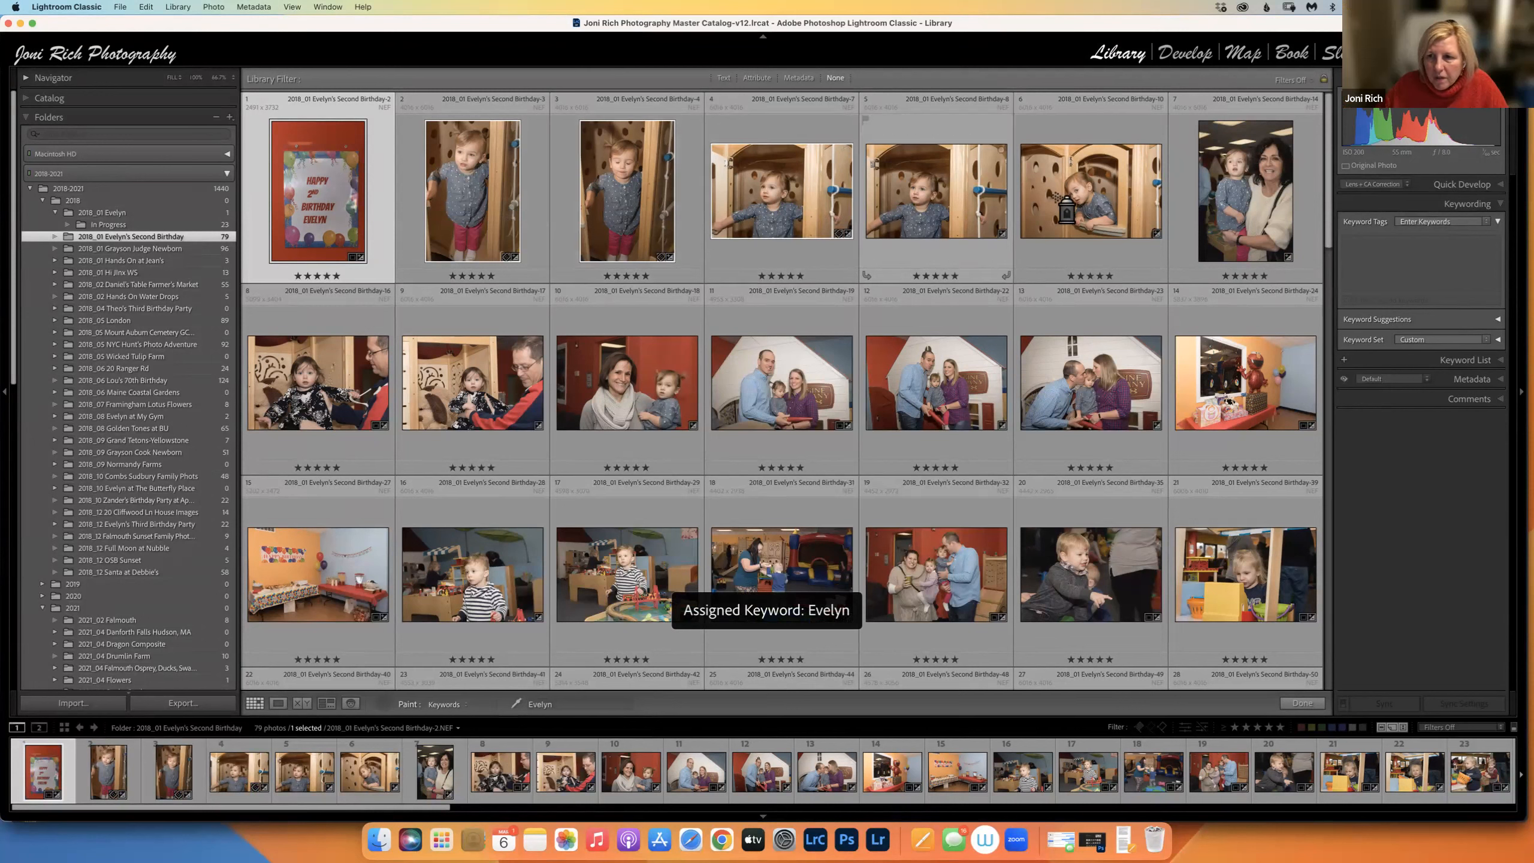
{"action": "mouse_move", "coordinate": [1225, 206]}
{"action": "left_mouse_down"}
{"action": "mouse_move", "coordinate": [989, 390]}
{"action": "mouse_move", "coordinate": [662, 401]}
{"action": "mouse_move", "coordinate": [510, 386]}
{"action": "mouse_move", "coordinate": [446, 426]}
{"action": "left_mouse_up"}
{"action": "left_click", "coordinate": [479, 396]}
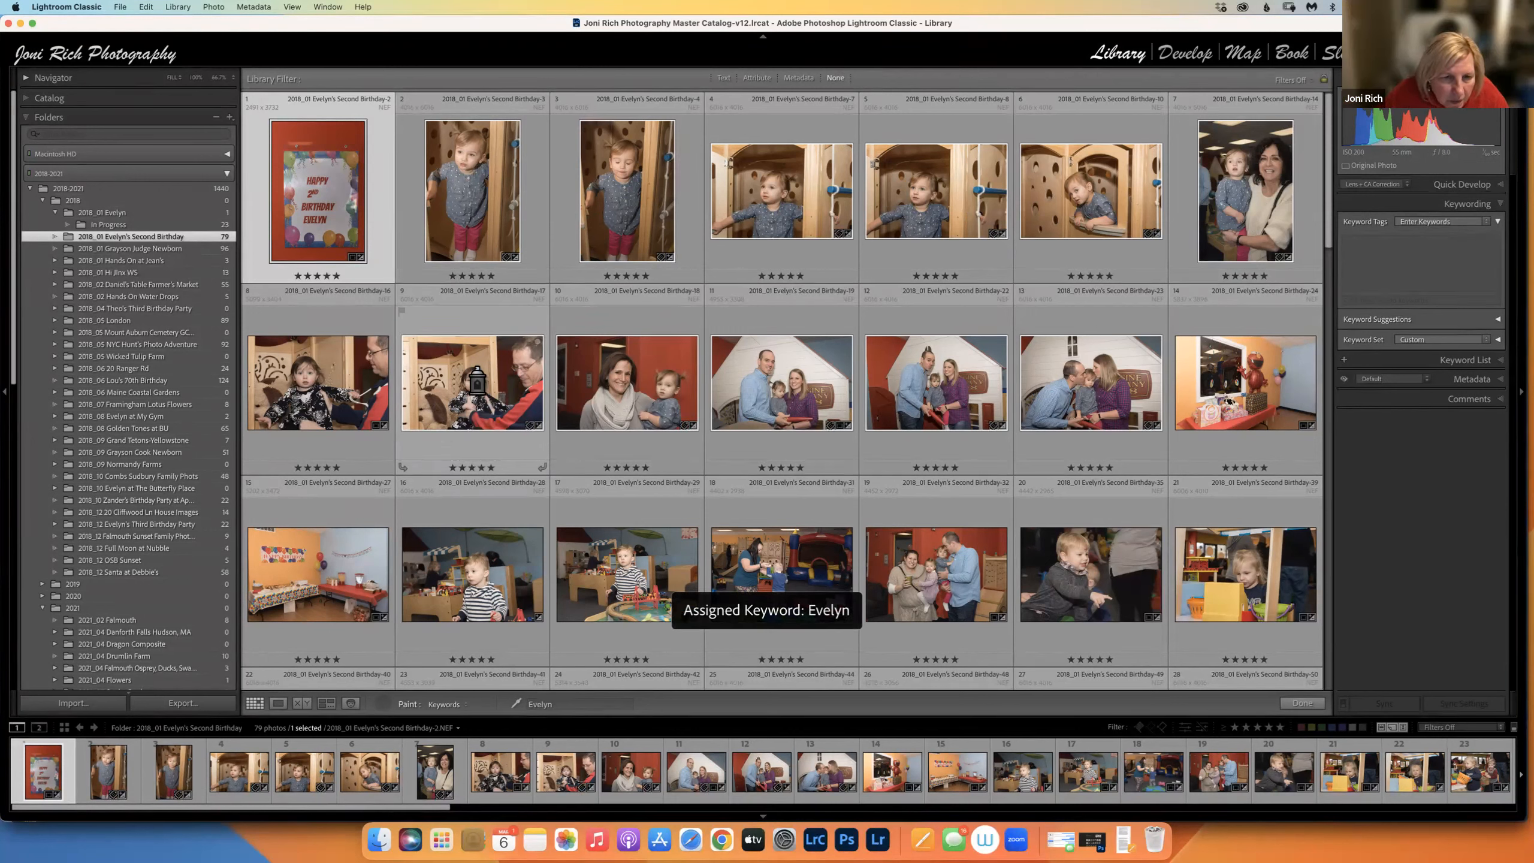
{"action": "left_click", "coordinate": [478, 389]}
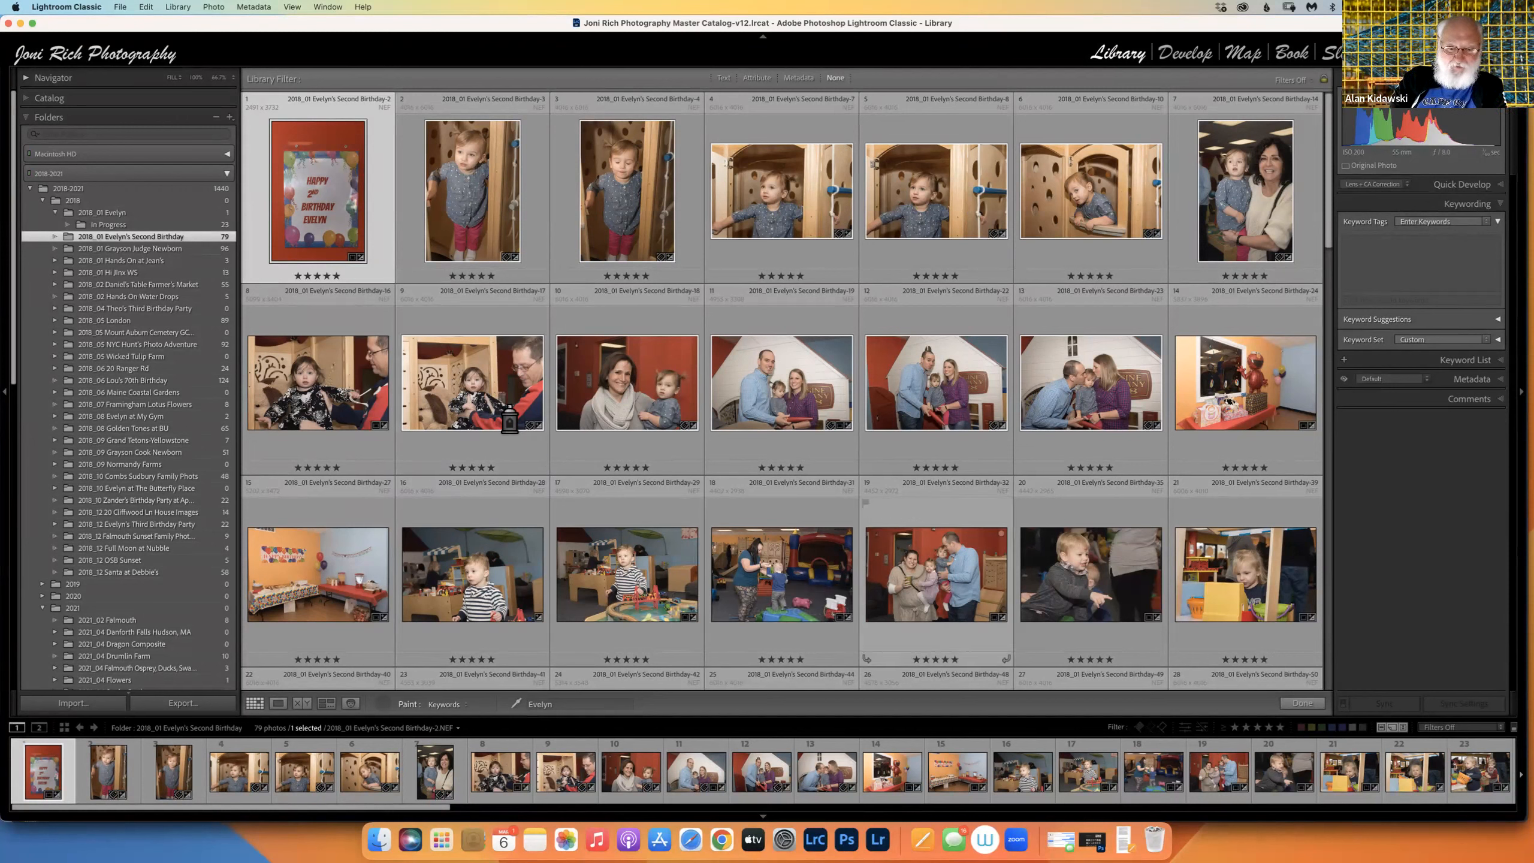
{"action": "left_click", "coordinate": [474, 383]}
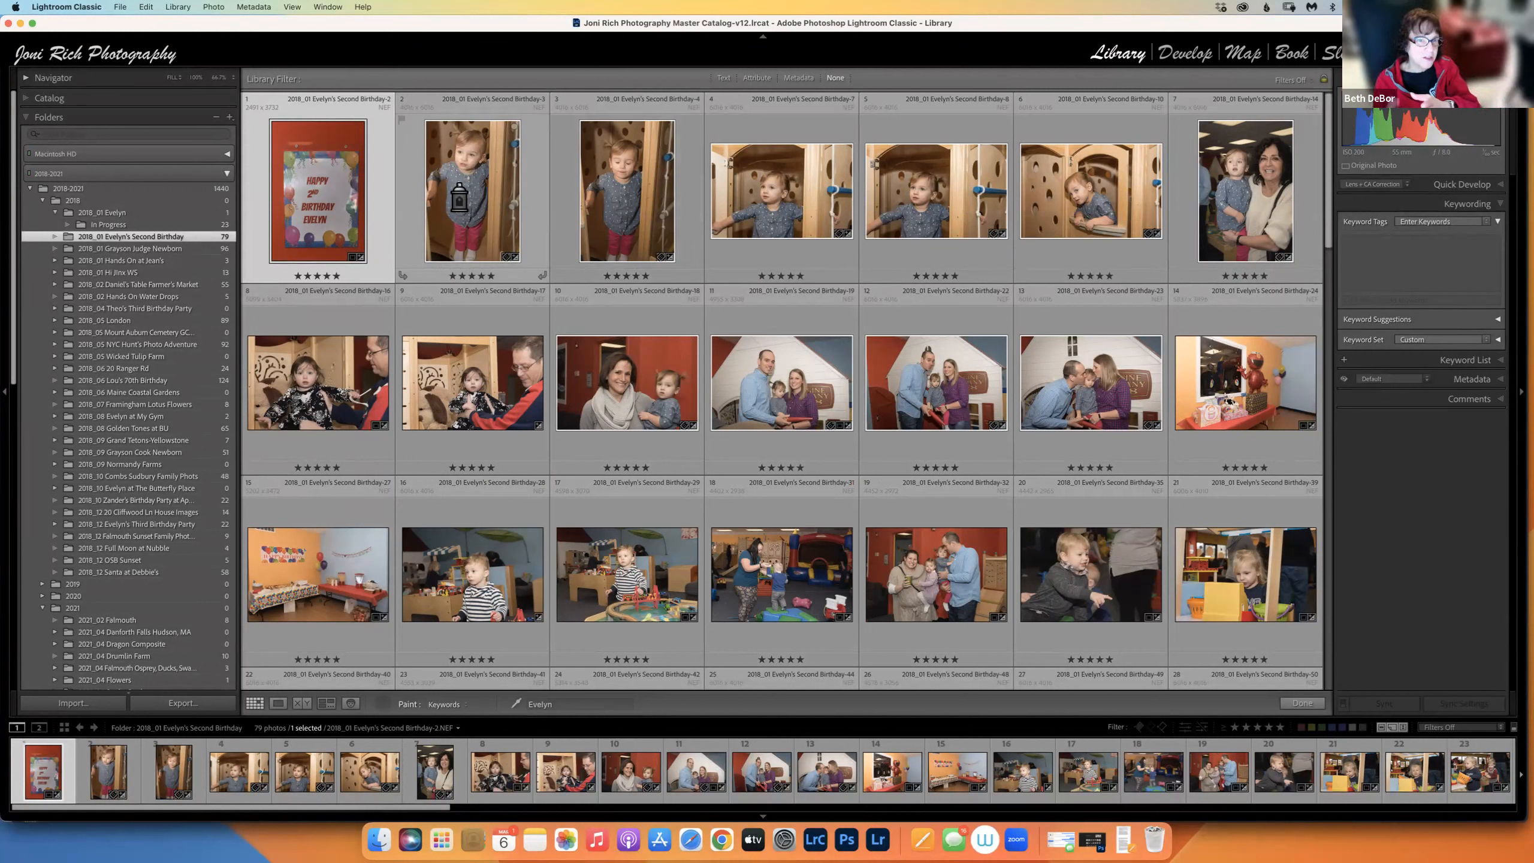
{"action": "scroll", "coordinate": [1094, 323], "scroll_direction": "down", "scroll_amount": 8}
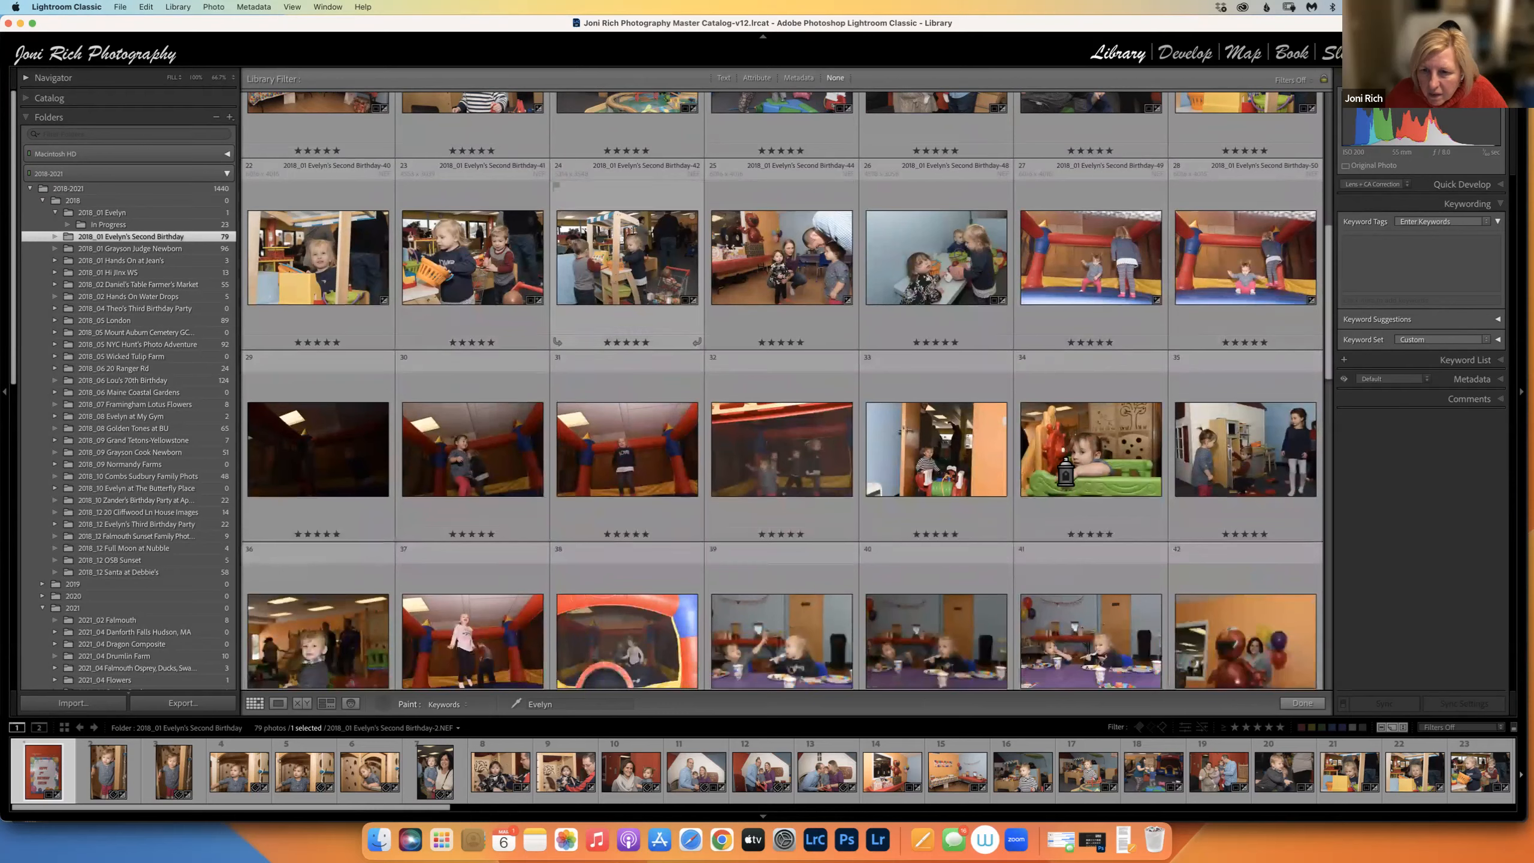
{"action": "left_click", "coordinate": [934, 493]}
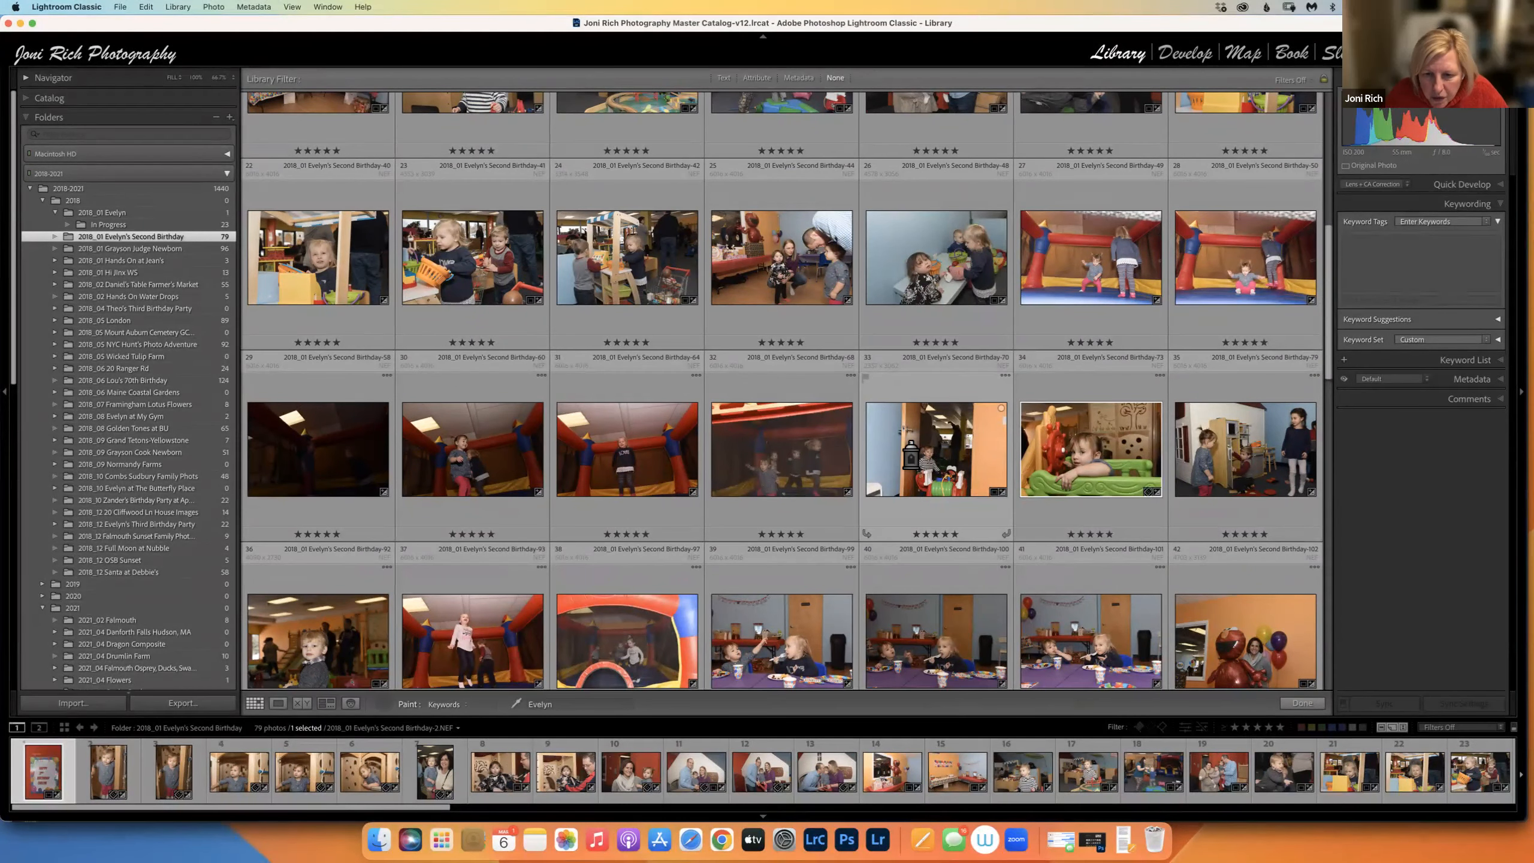
{"action": "scroll", "coordinate": [665, 541], "scroll_direction": "down", "scroll_amount": 3}
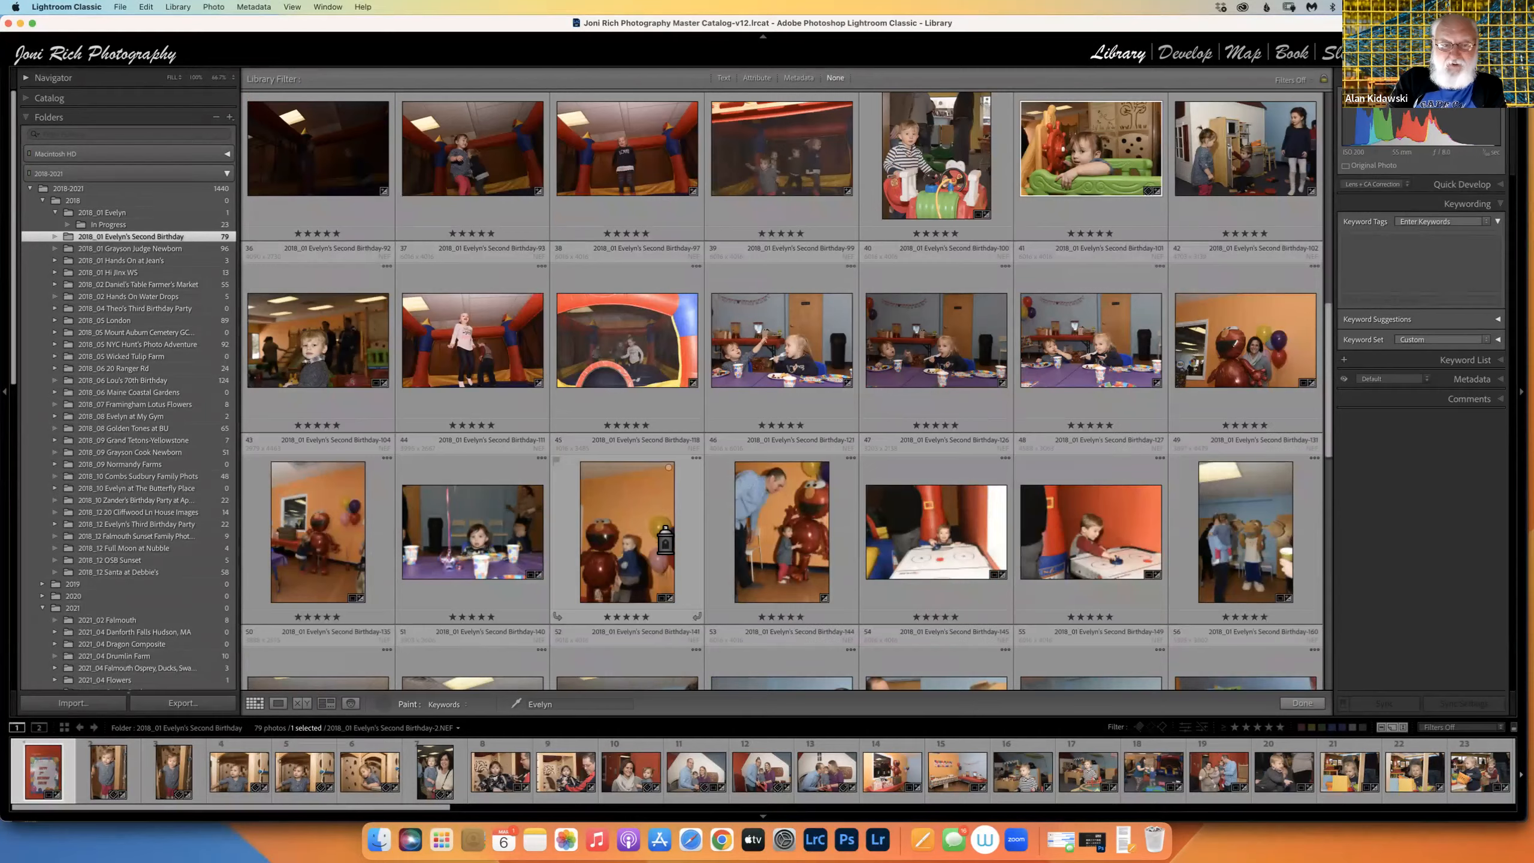
{"action": "scroll", "coordinate": [417, 459], "scroll_direction": "down", "scroll_amount": 3}
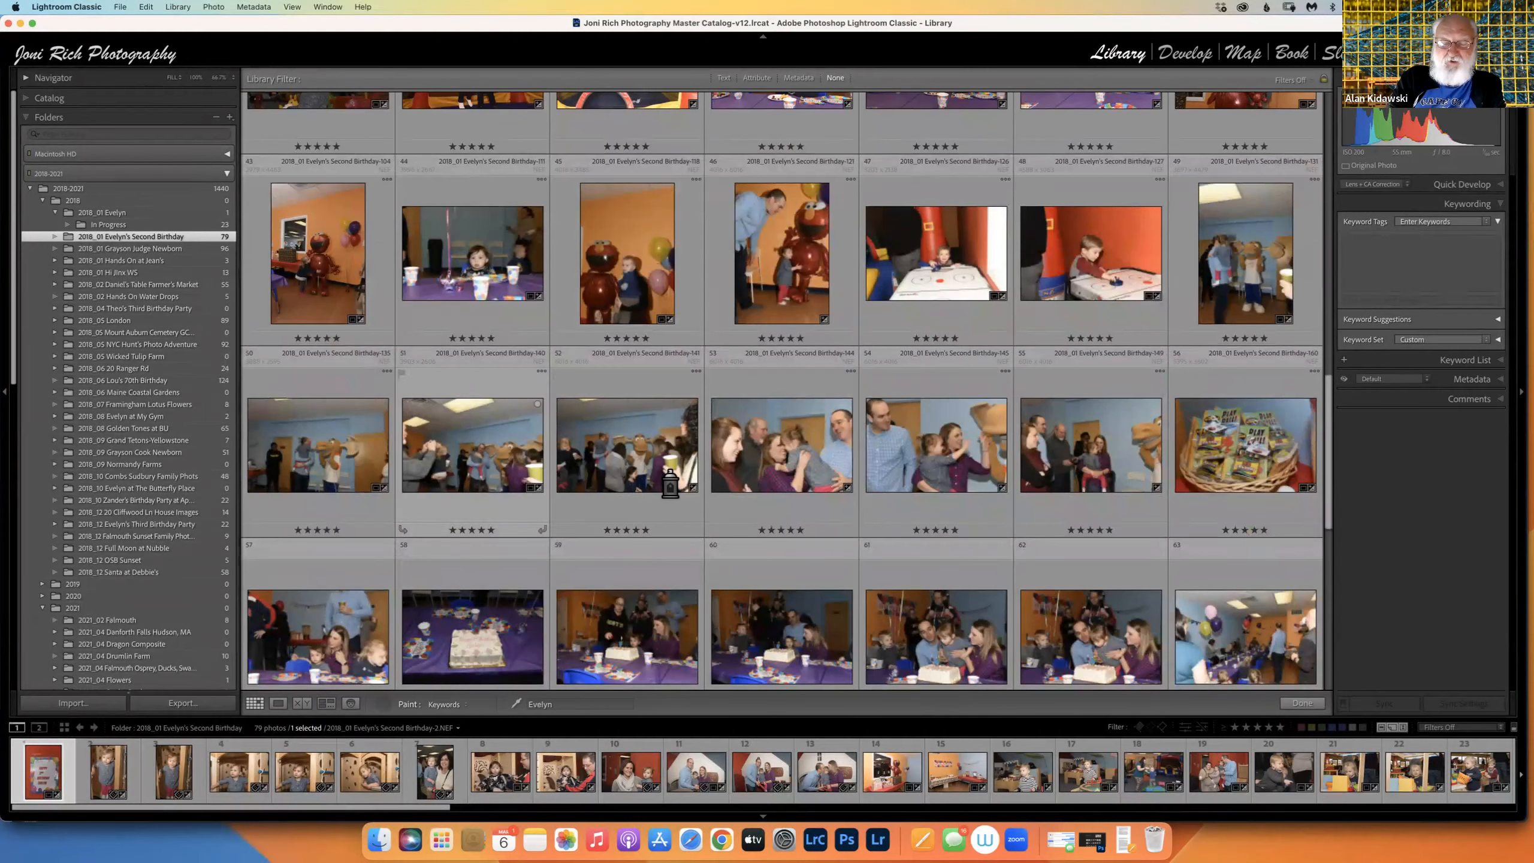
{"action": "right_click", "coordinate": [385, 496]}
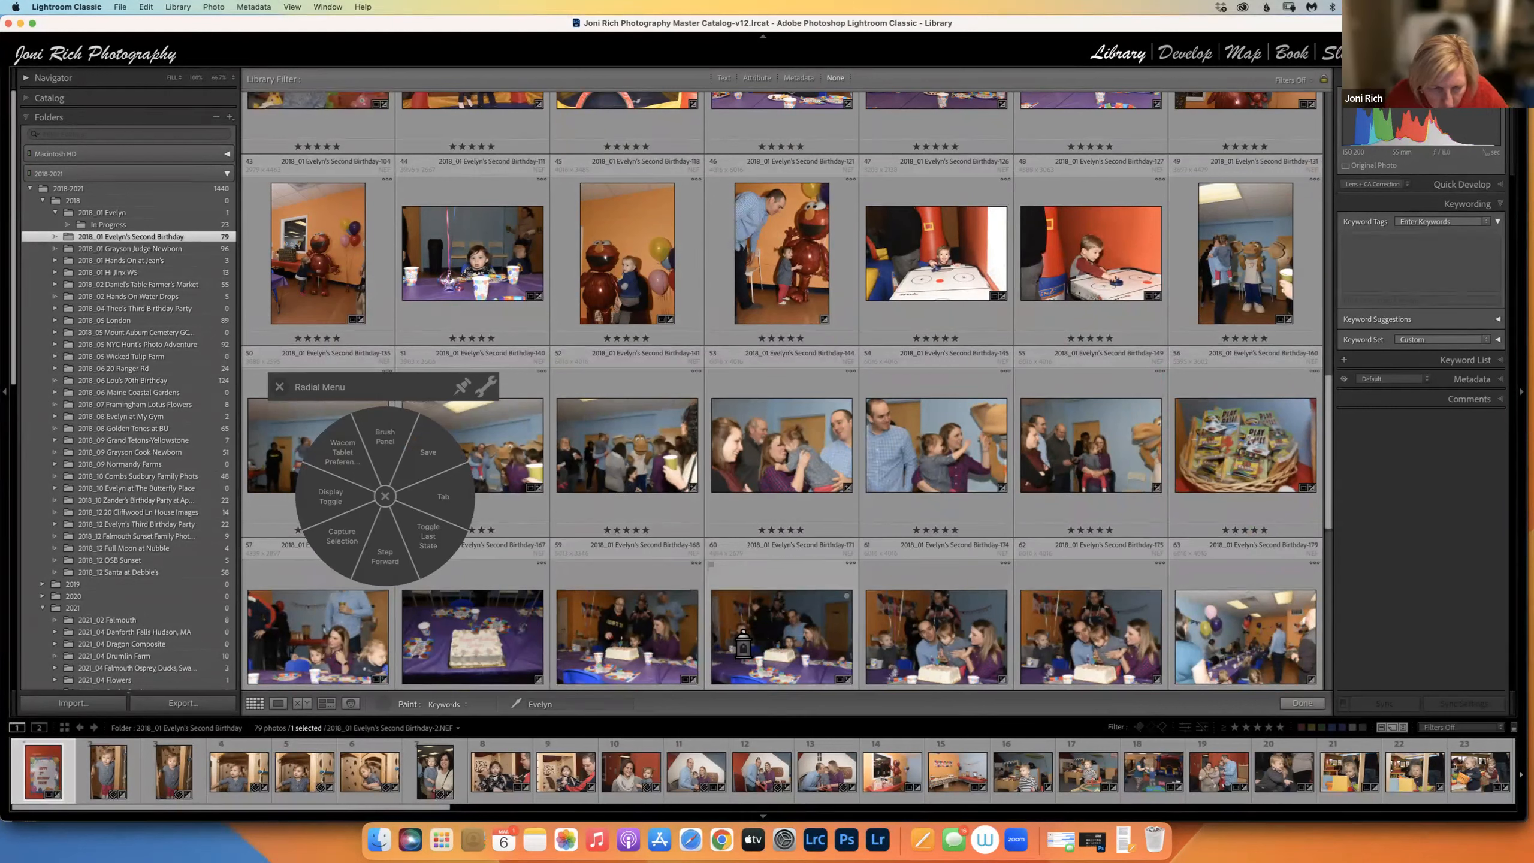
{"action": "left_click", "coordinate": [778, 616], "text": "shift"}
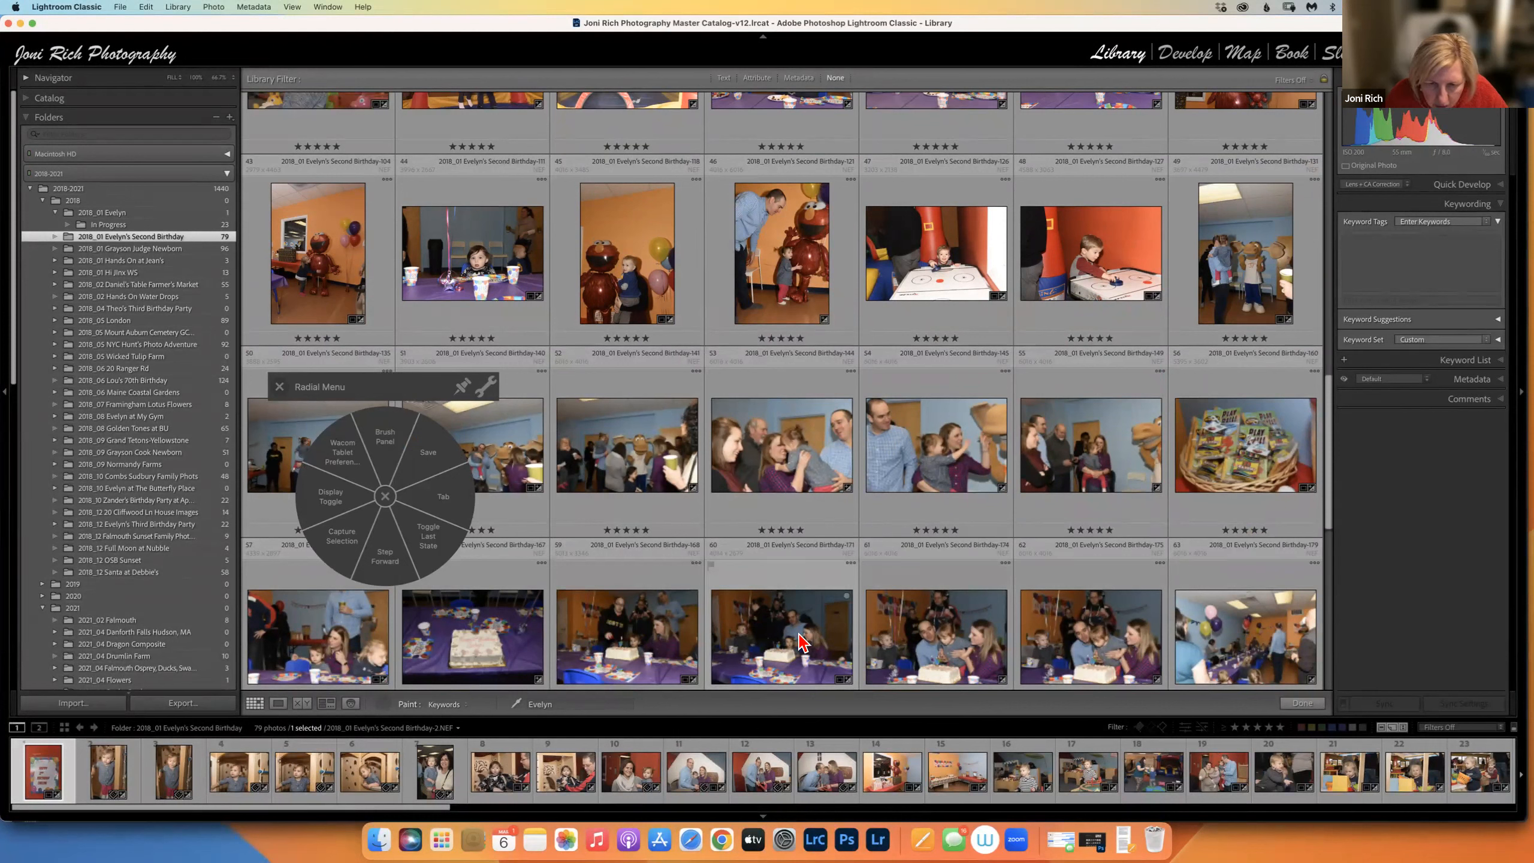
{"action": "left_click", "coordinate": [852, 657], "text": "shift"}
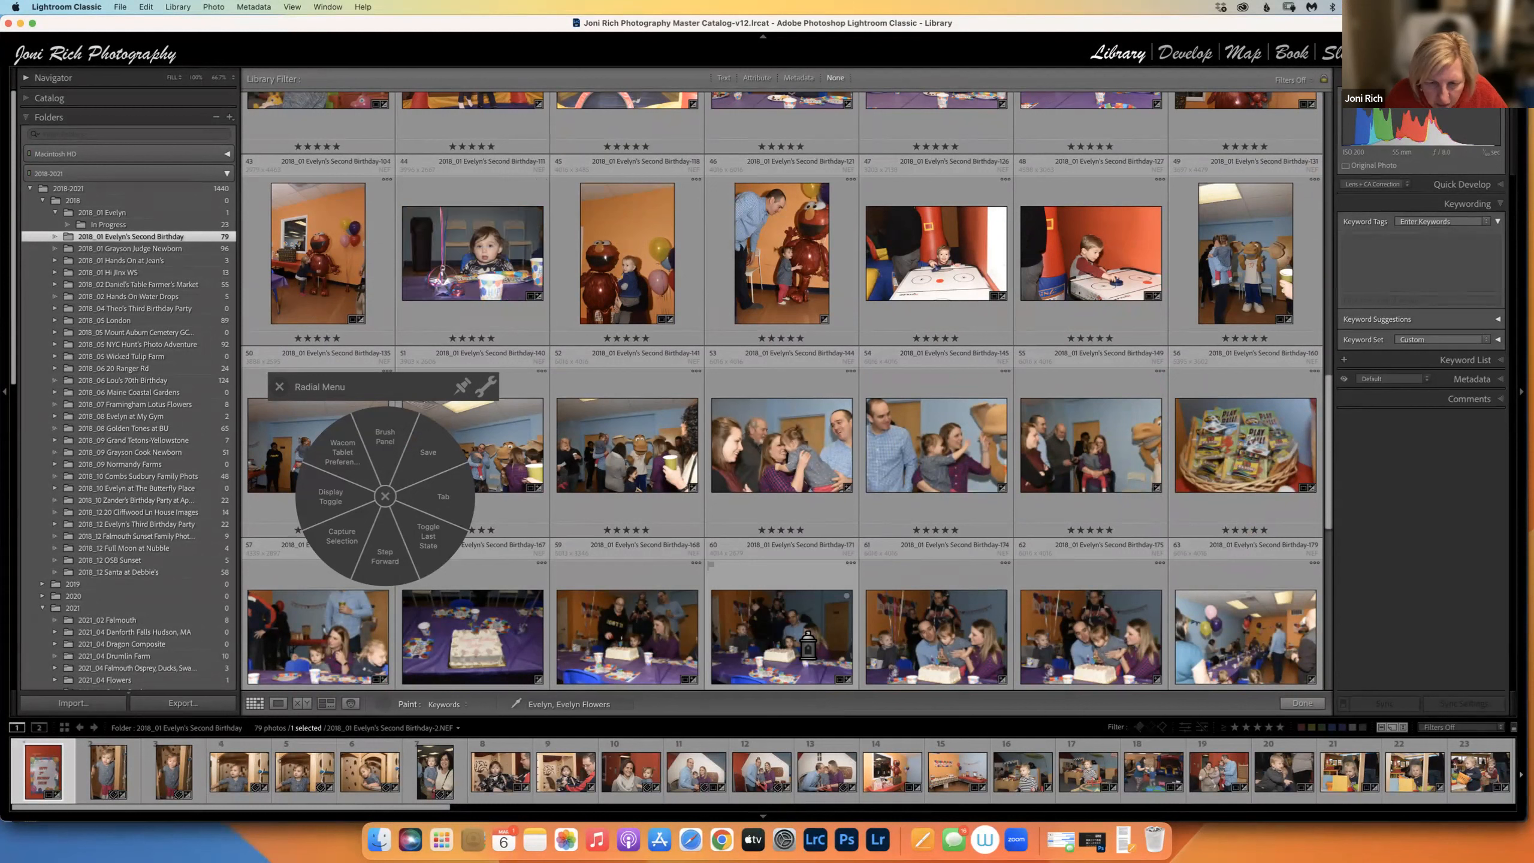
{"action": "left_click", "coordinate": [810, 646], "text": "shift"}
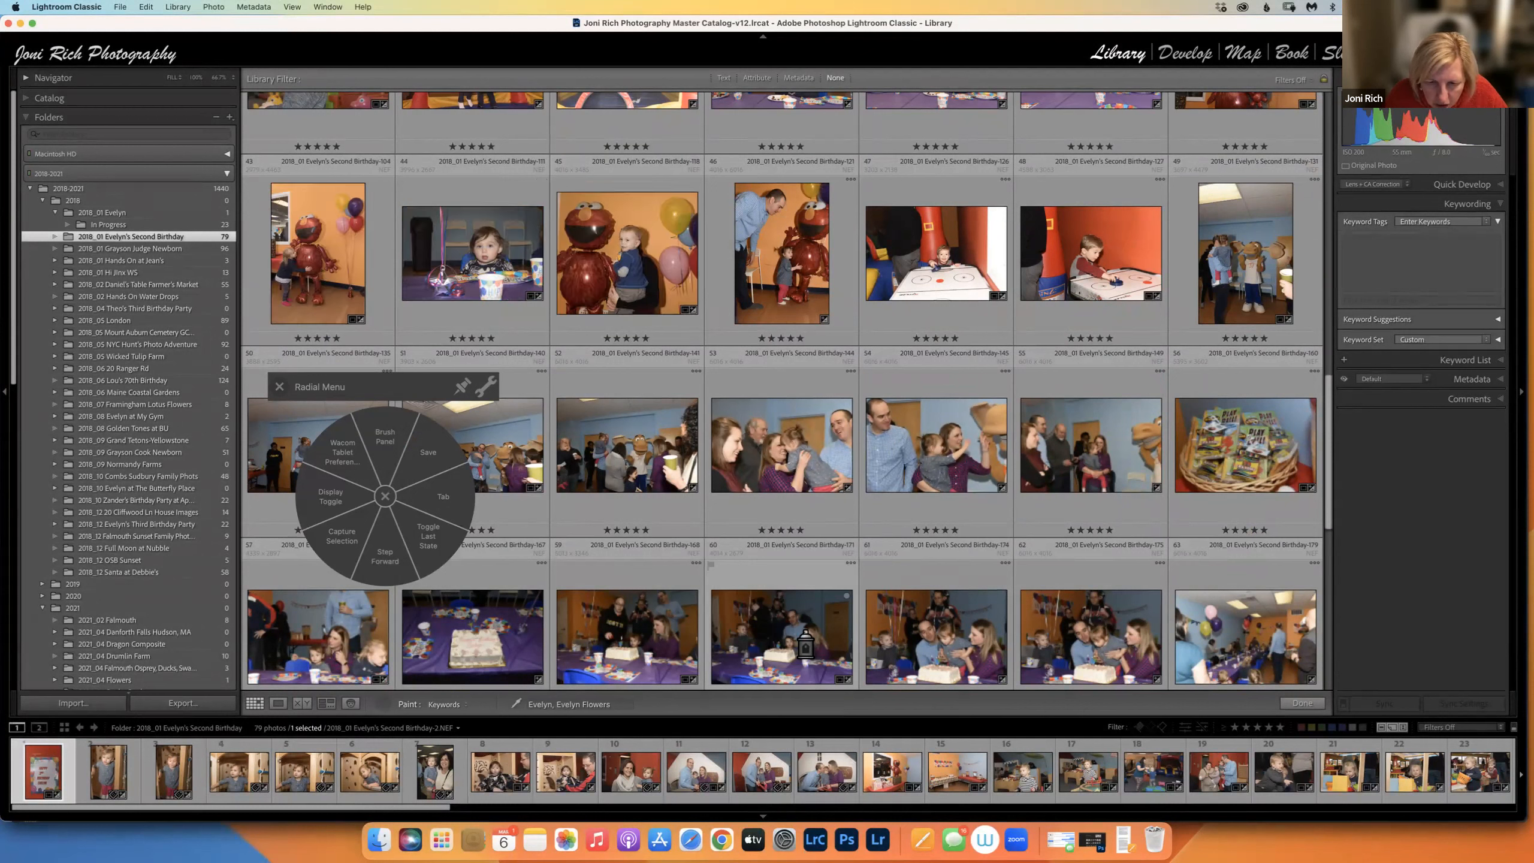
{"action": "left_click", "coordinate": [924, 654]}
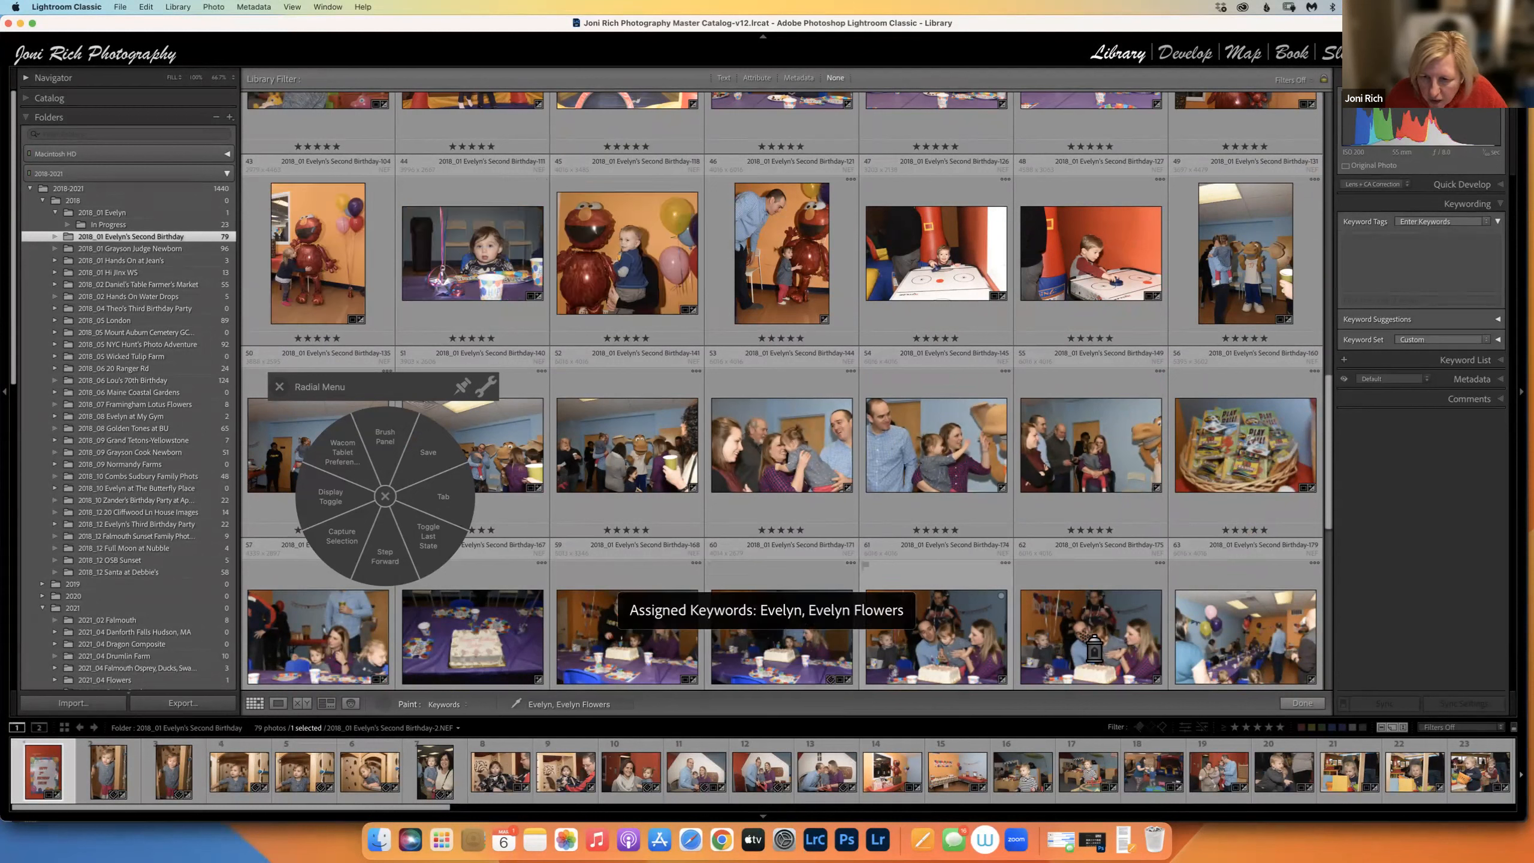
{"action": "left_click", "coordinate": [1026, 682]}
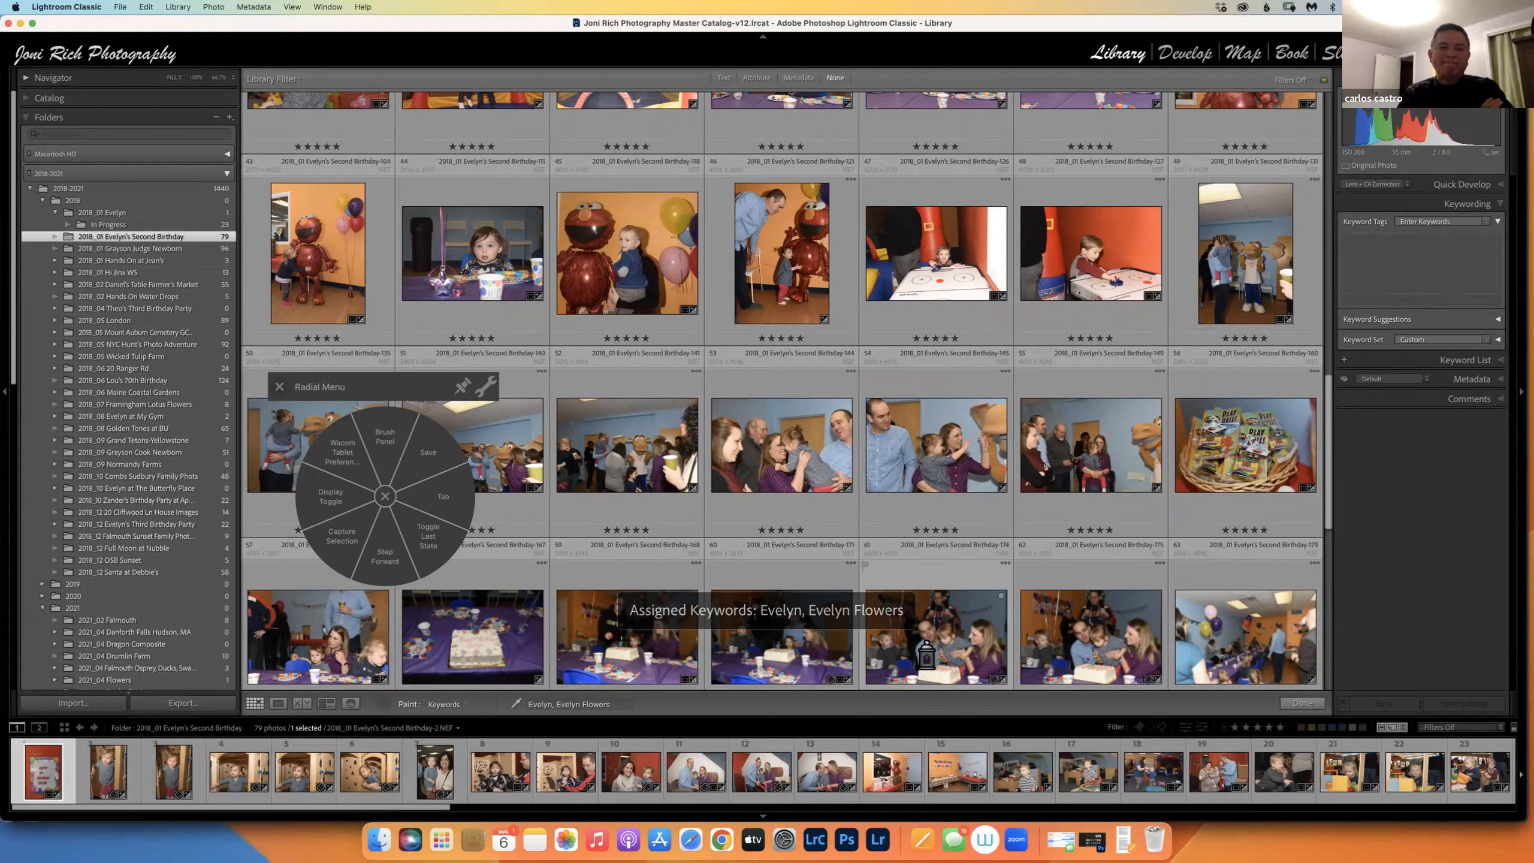
{"action": "left_click", "coordinate": [928, 652]}
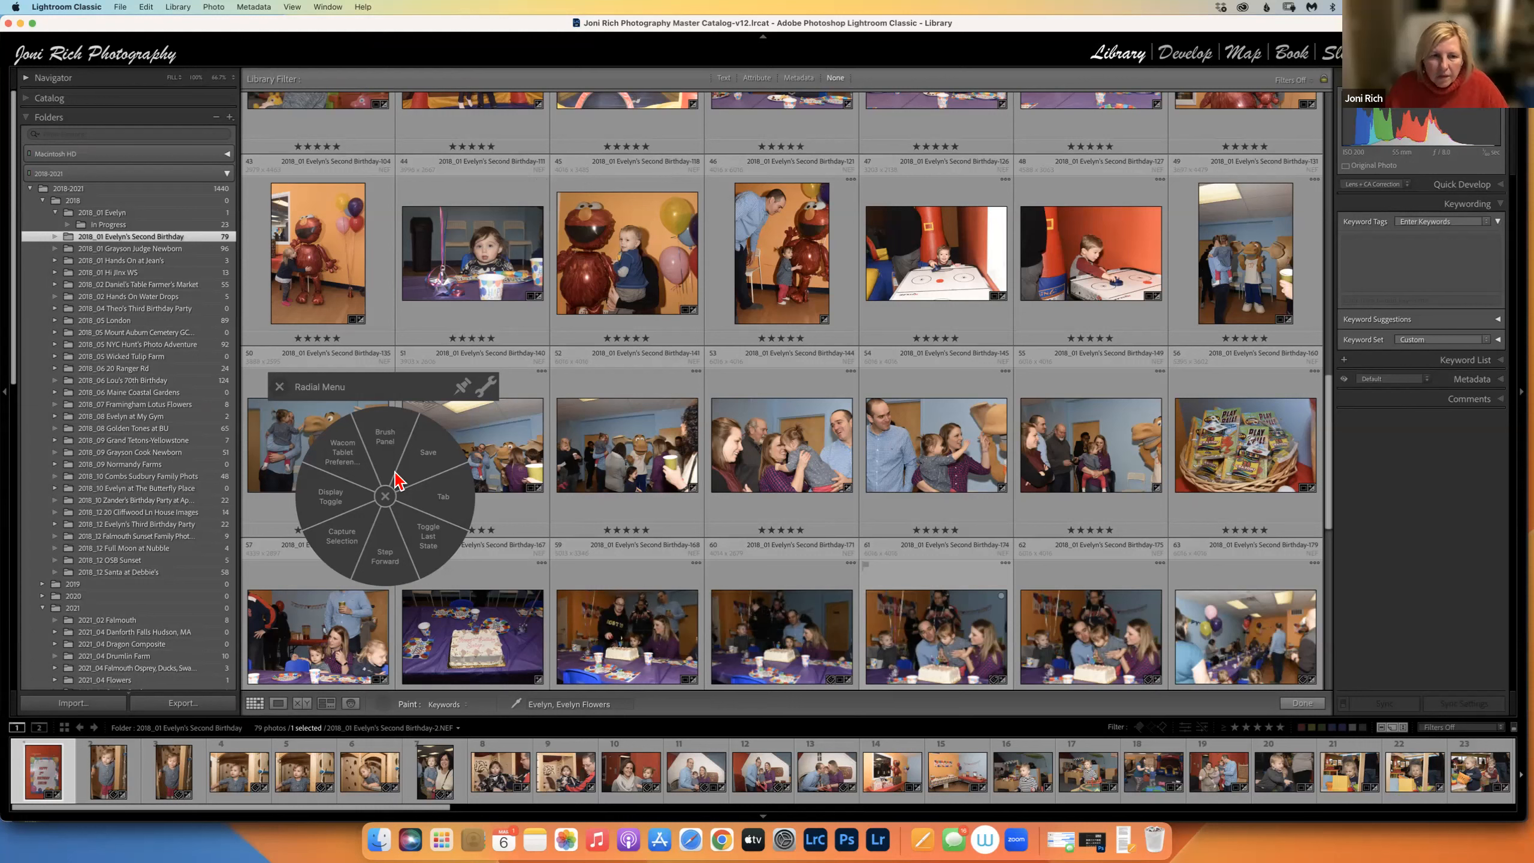
{"action": "left_click", "coordinate": [764, 530]}
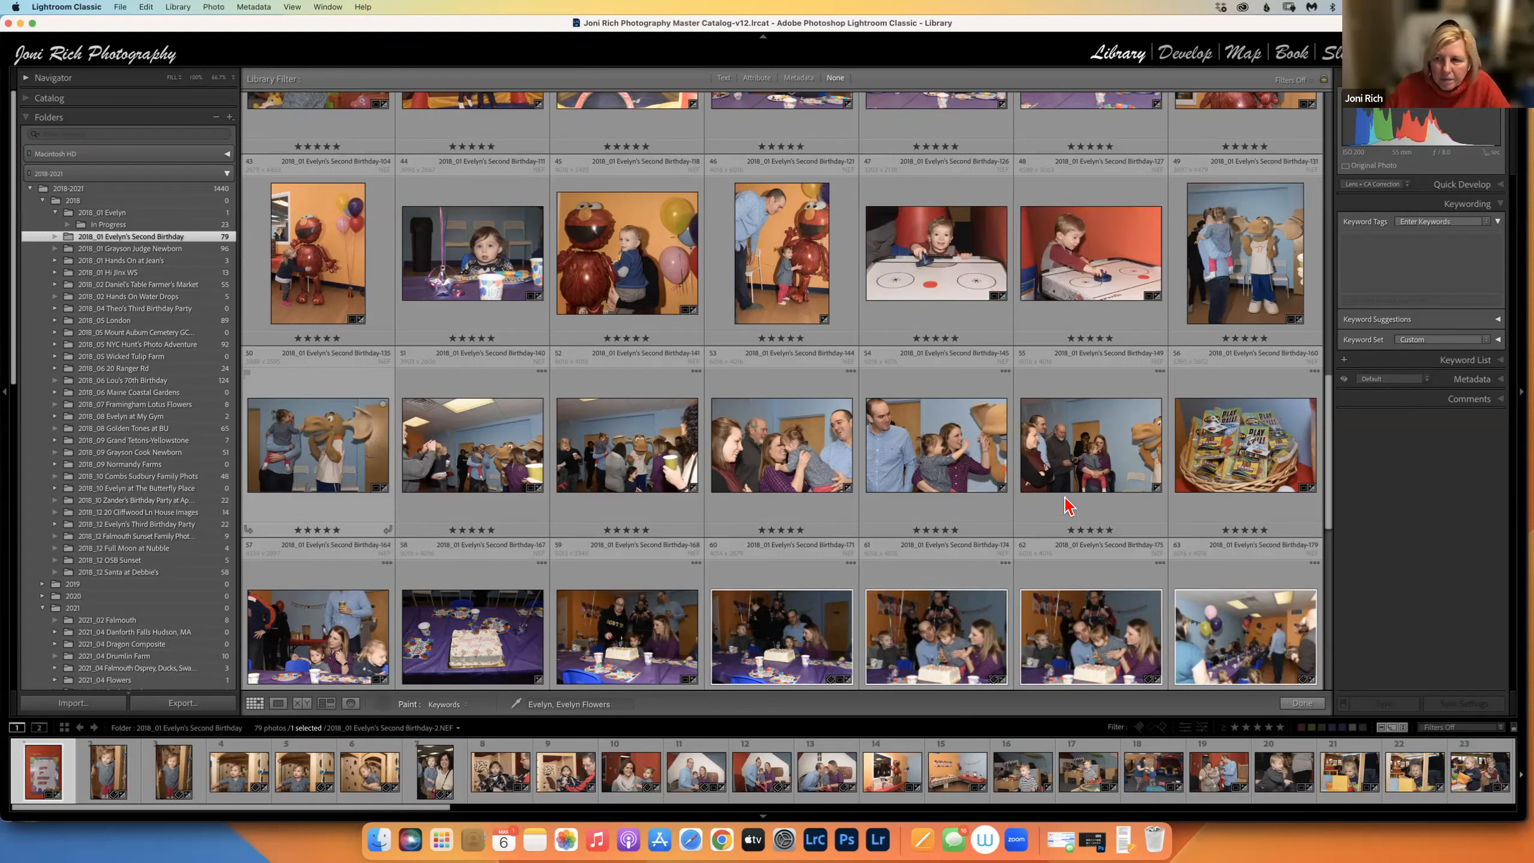
Stop painting, check keywords on photos 4, 7 and 6, then paint both Evelyn keywords onto photo 9.
{"action": "left_click", "coordinate": [1297, 701]}
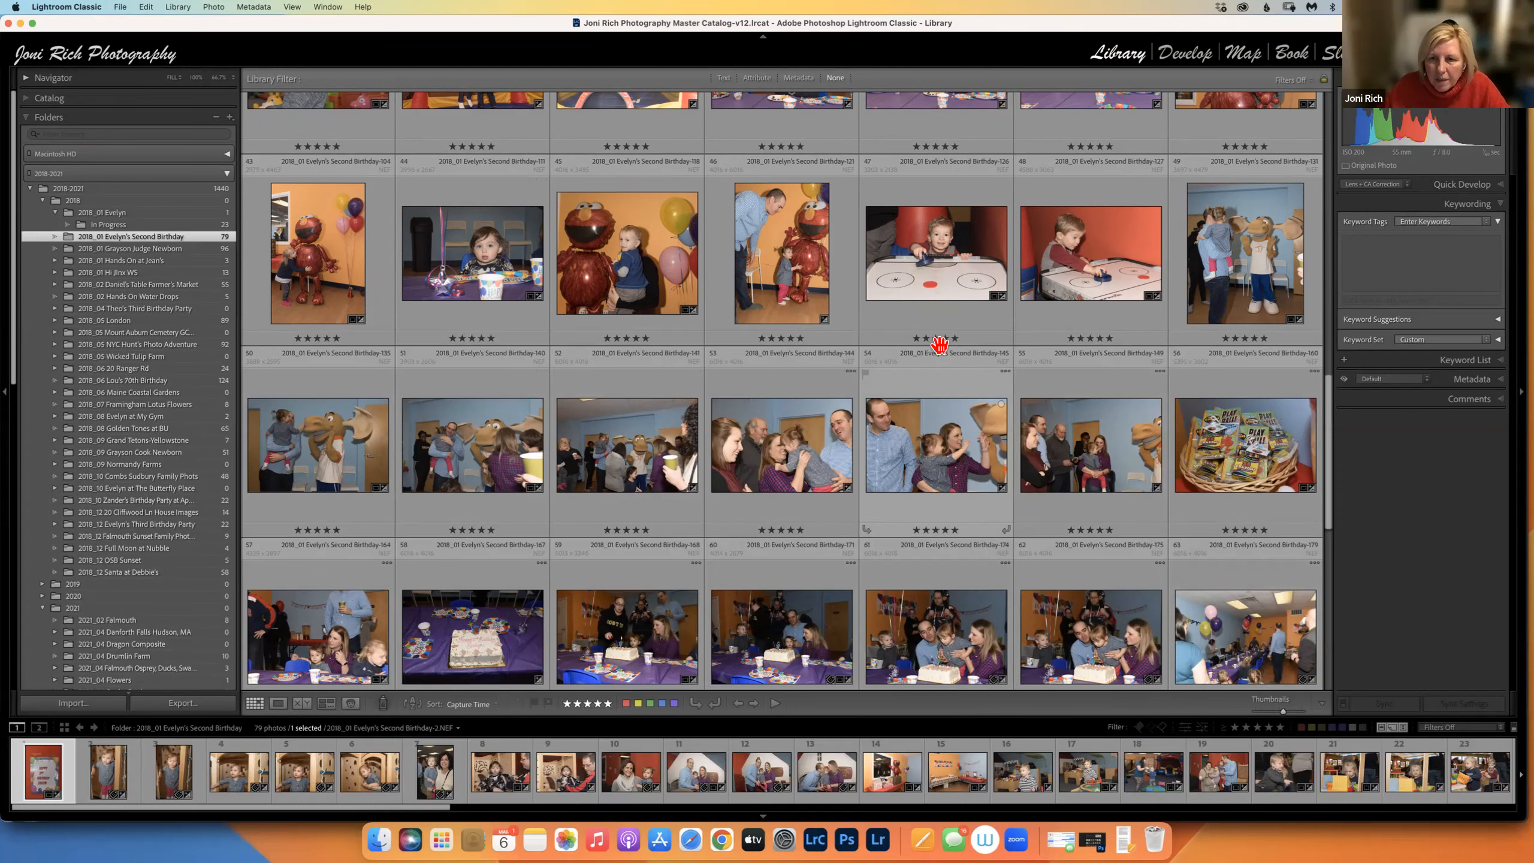
{"action": "scroll", "coordinate": [876, 254], "scroll_direction": "up", "scroll_amount": 10}
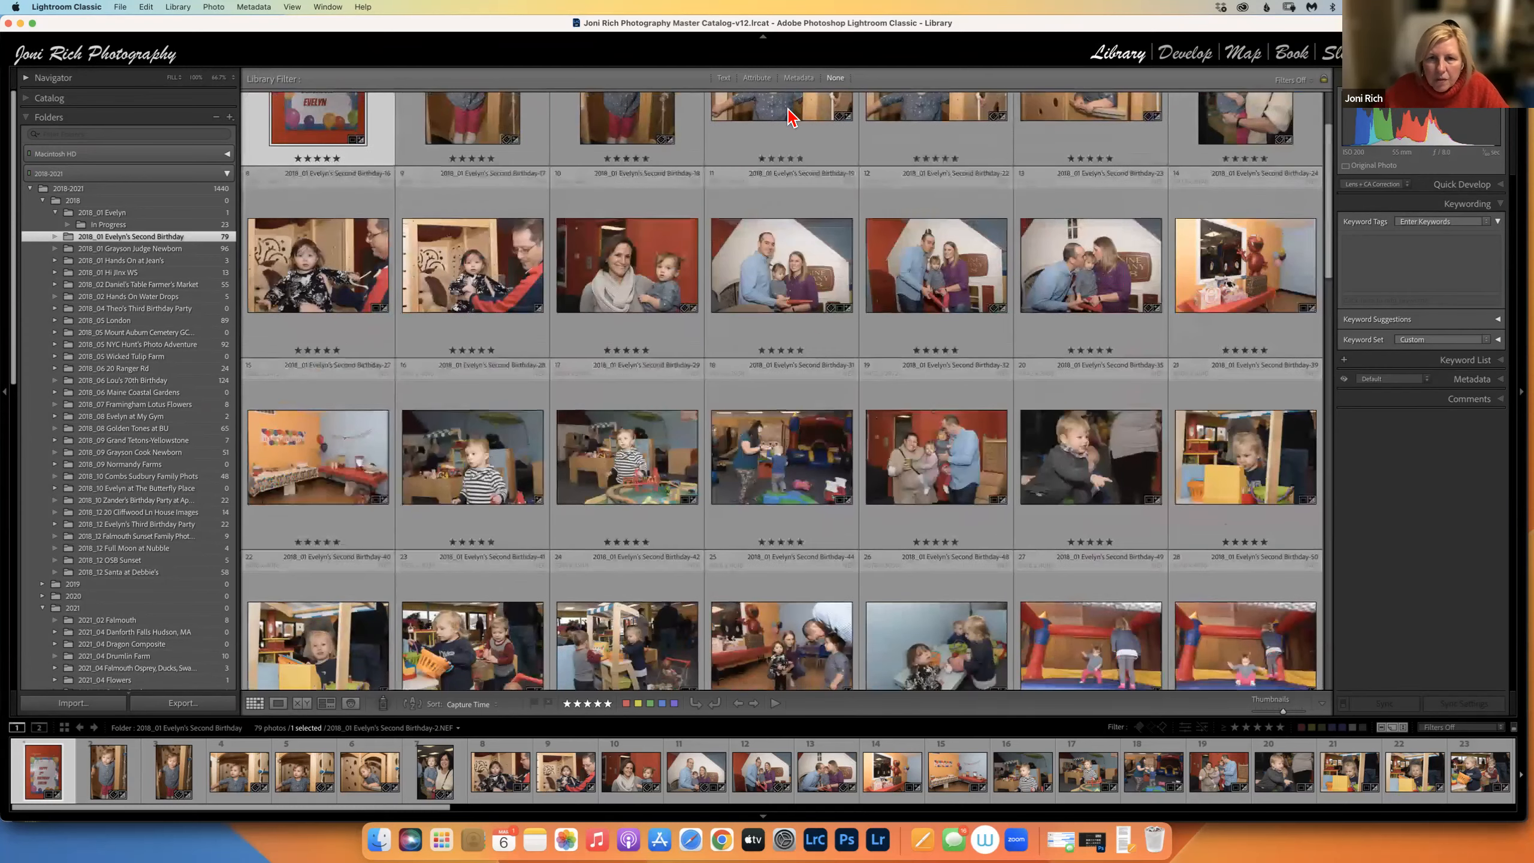
{"action": "left_click", "coordinate": [836, 148]}
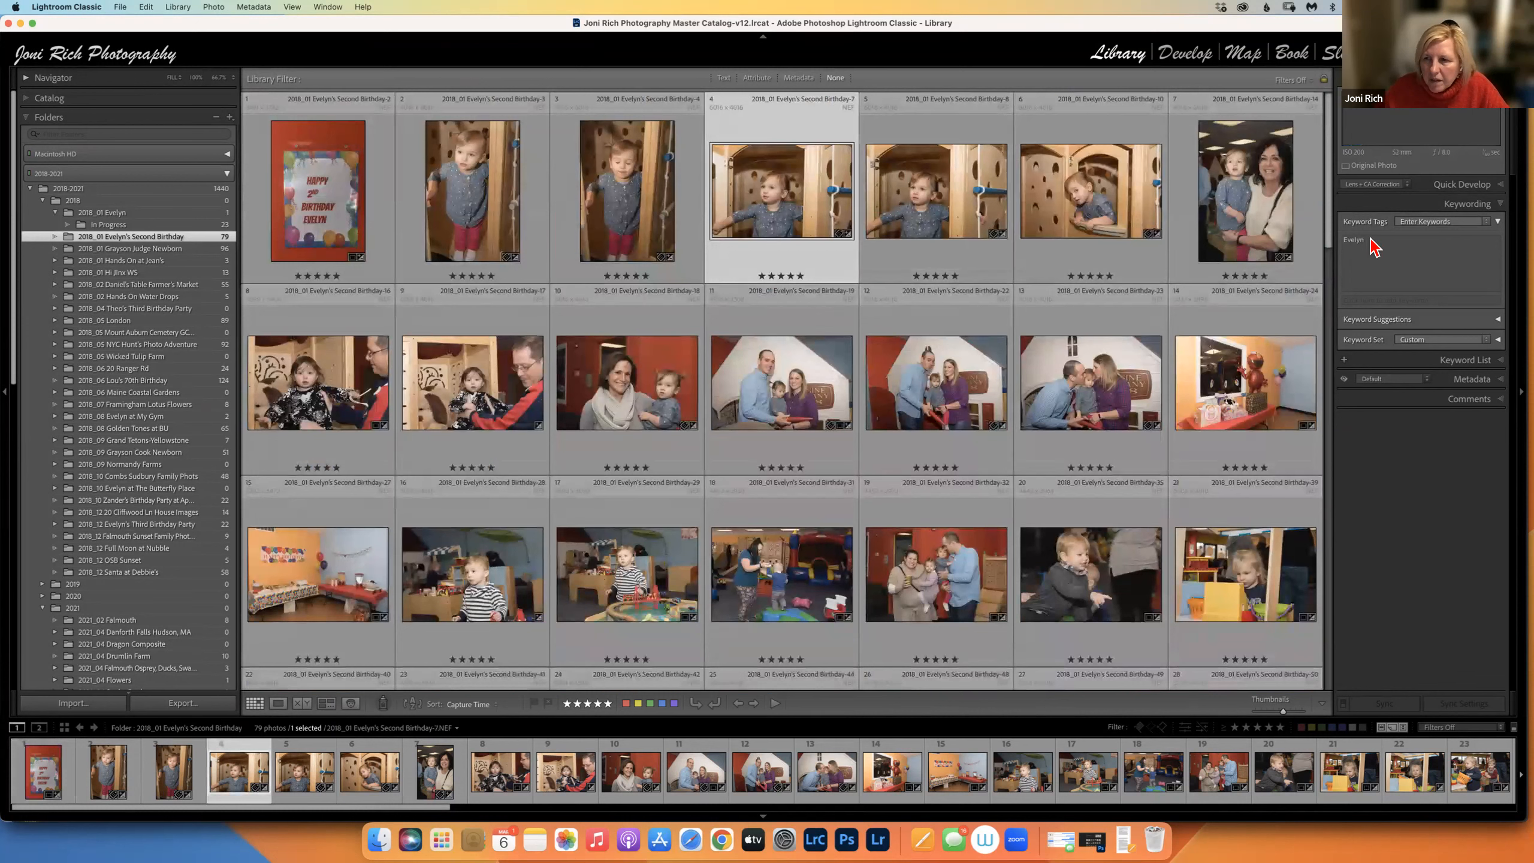
{"action": "left_click", "coordinate": [1245, 199]}
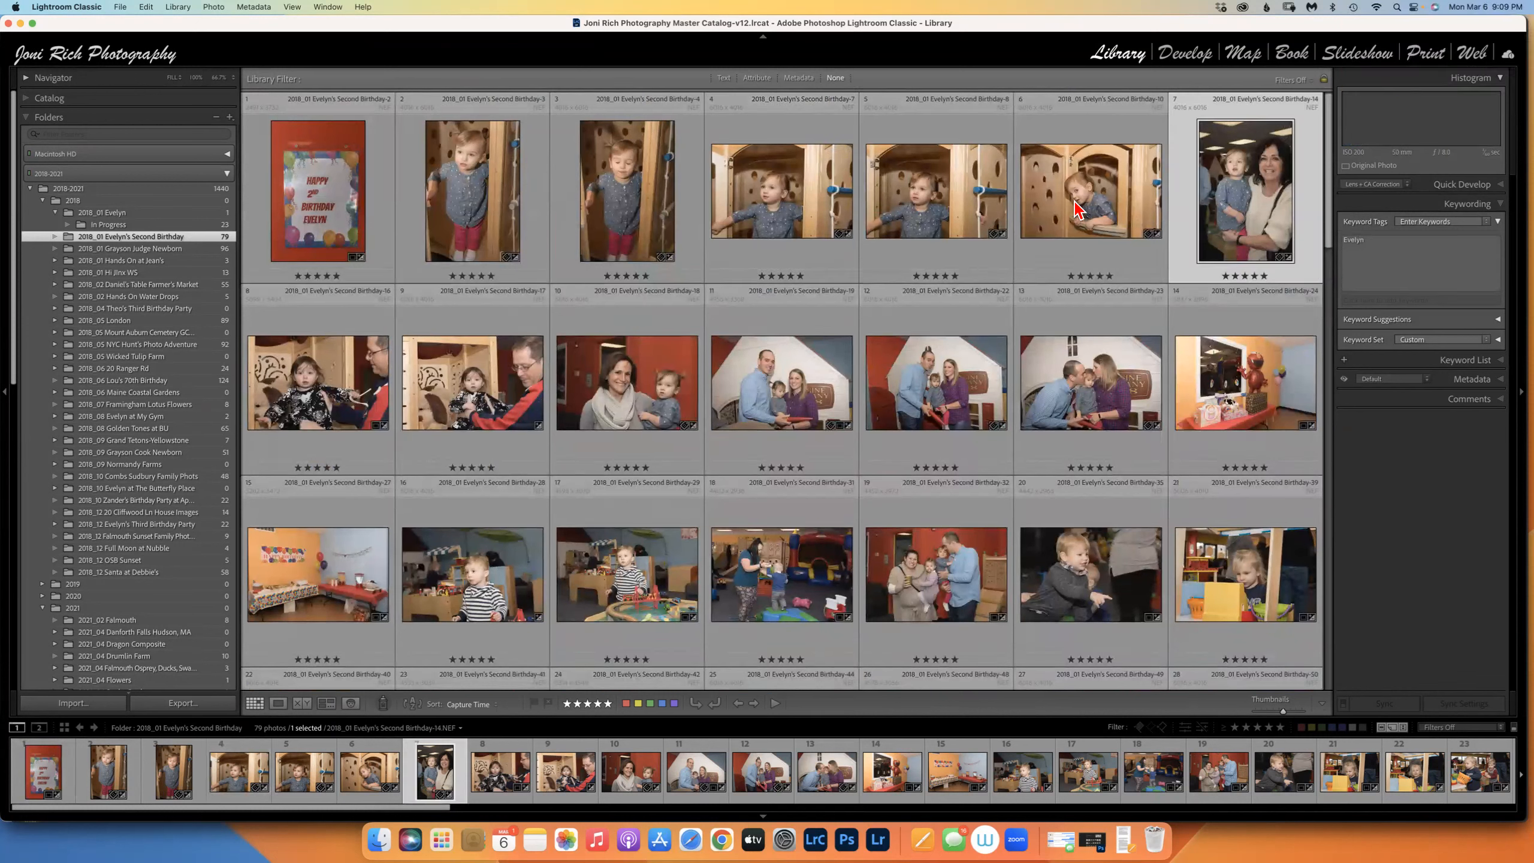
{"action": "left_click", "coordinate": [1075, 230]}
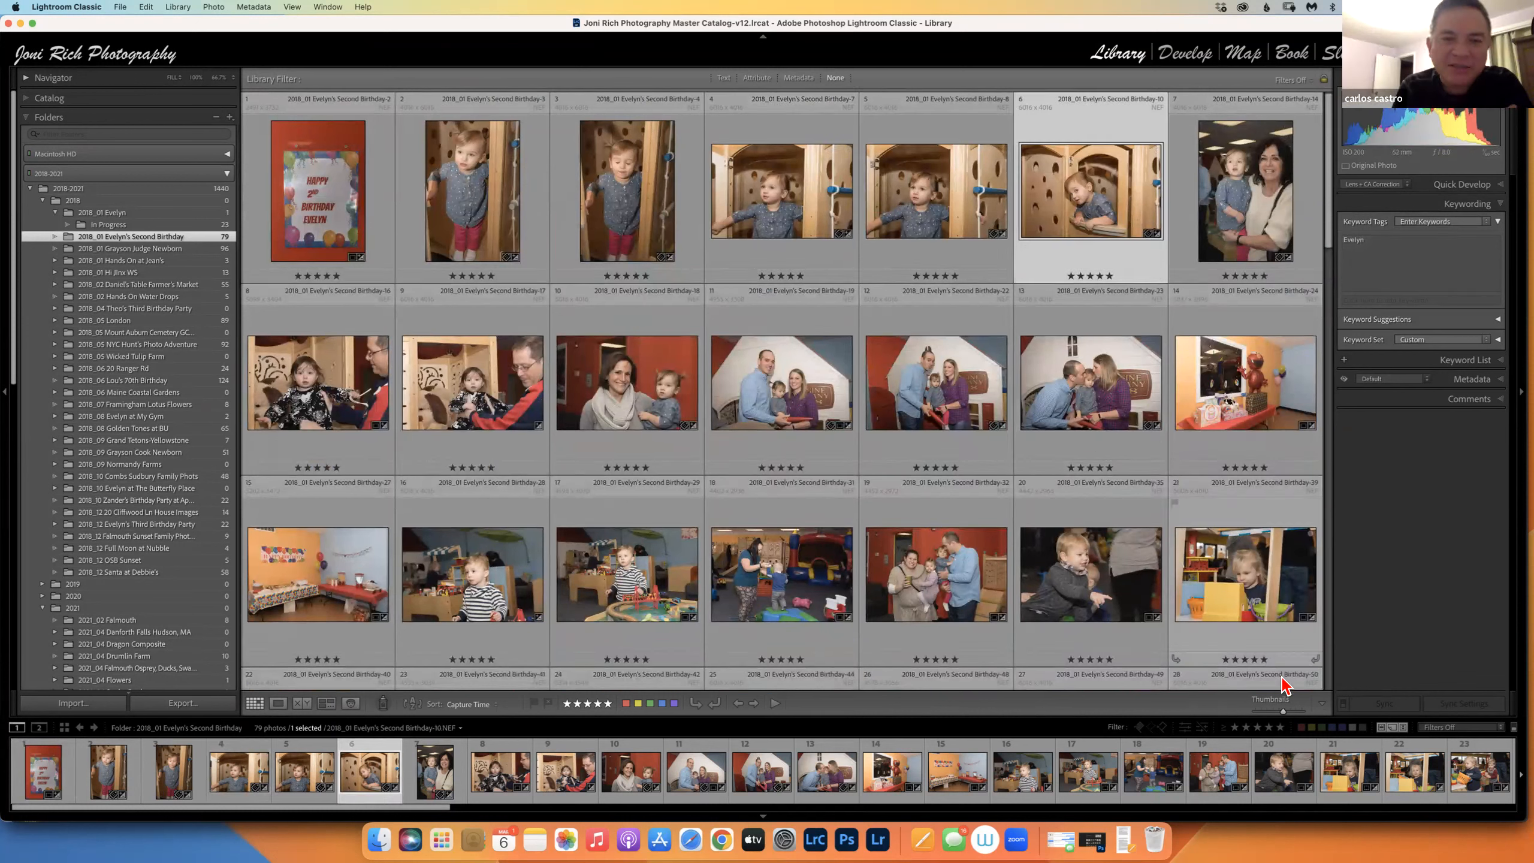
{"action": "left_click", "coordinate": [383, 702]}
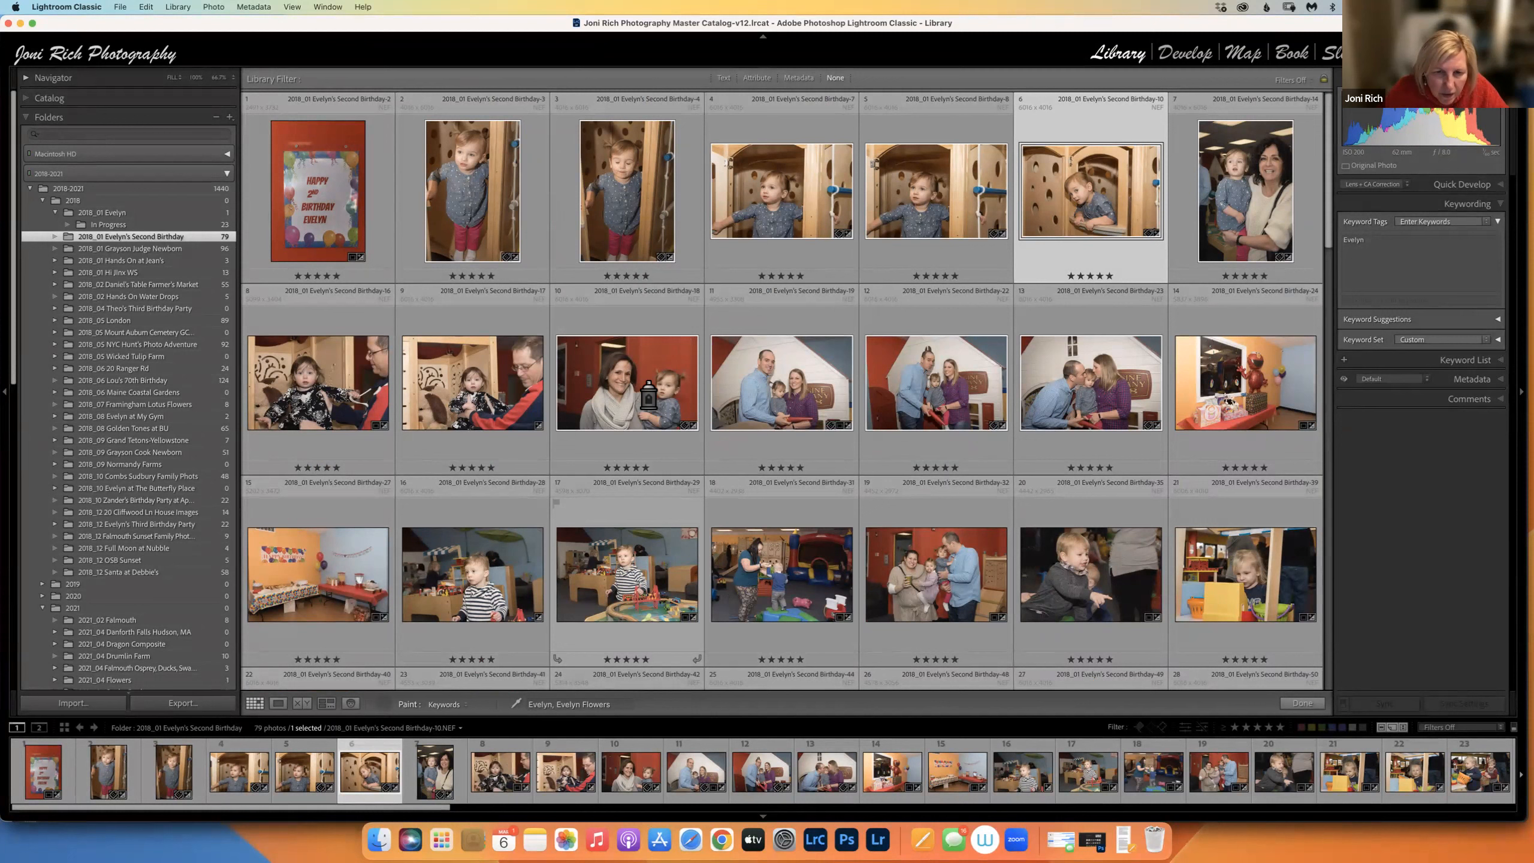
{"action": "left_click", "coordinate": [471, 396]}
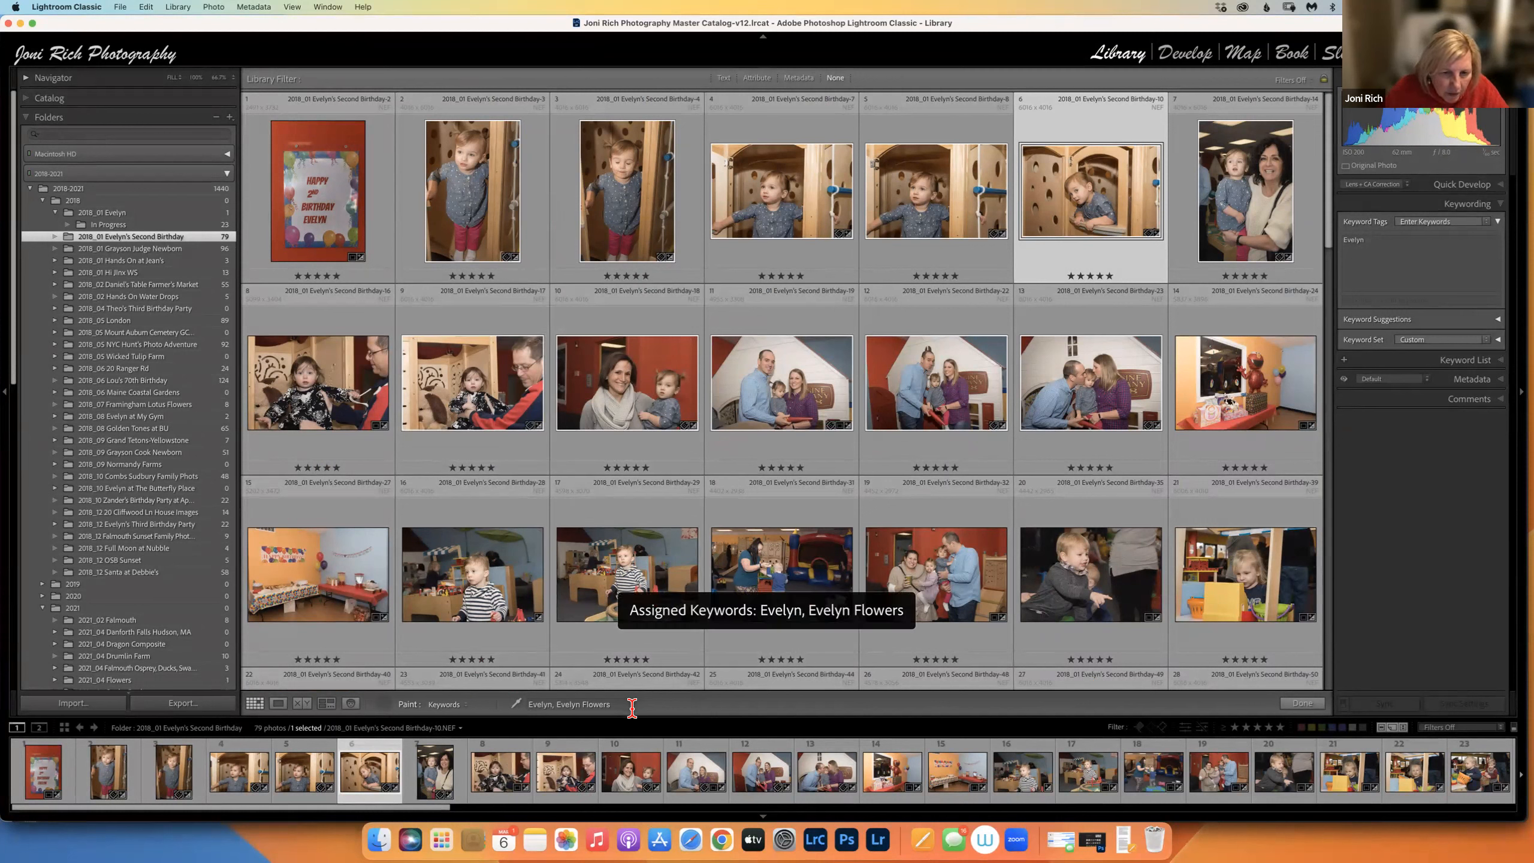
Replace the Painter keyword with Ayla and paint it onto the girl-and-bearded-man photo.
{"action": "left_click", "coordinate": [615, 705]}
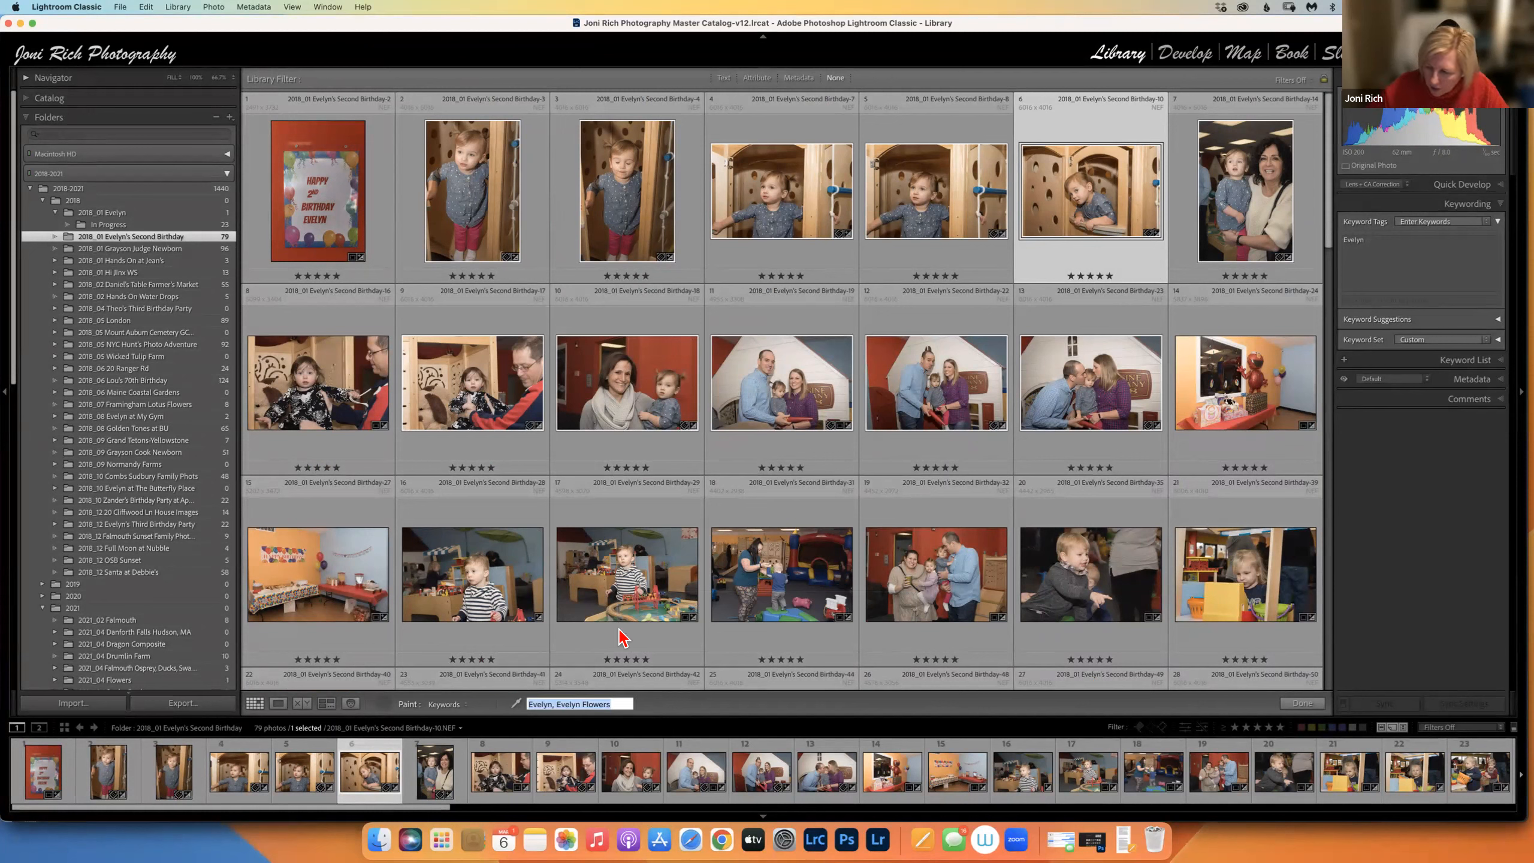
{"action": "key", "text": "BackSpace"}
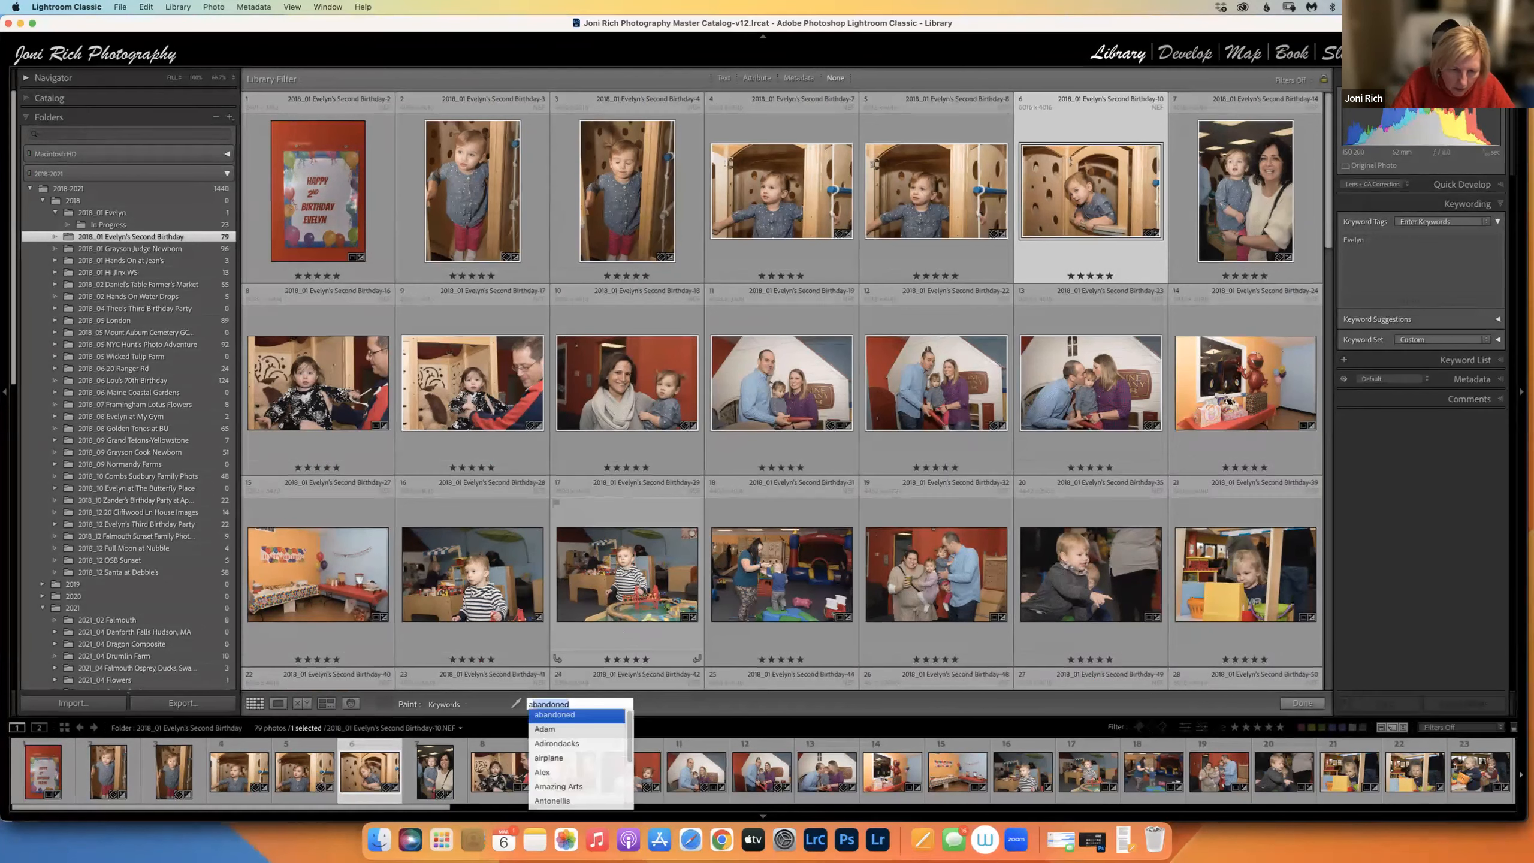
{"action": "key", "text": "BackSpace"}
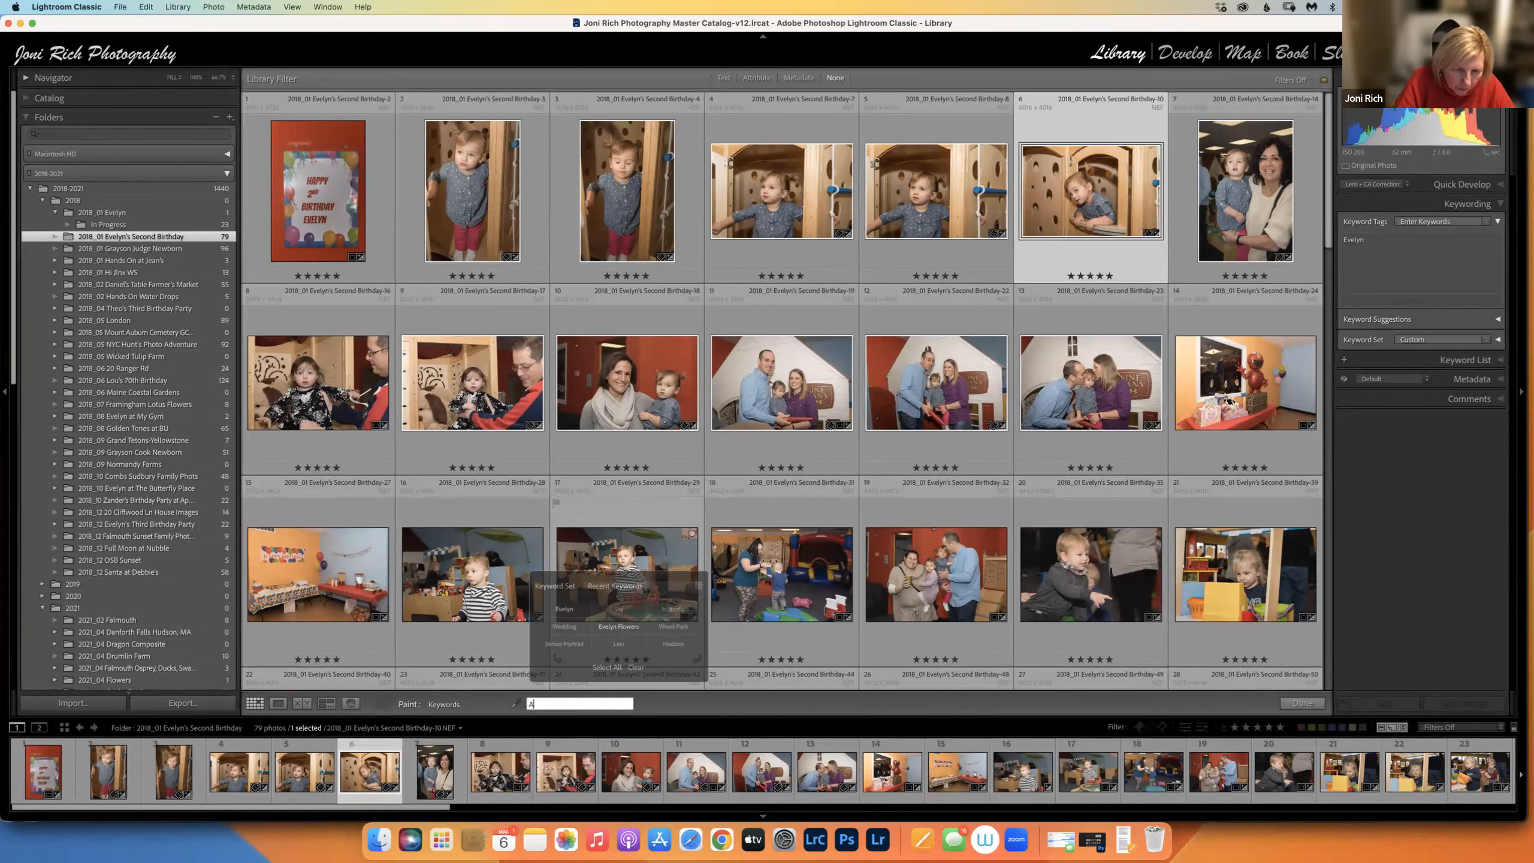
{"action": "type", "text": "Ayla"}
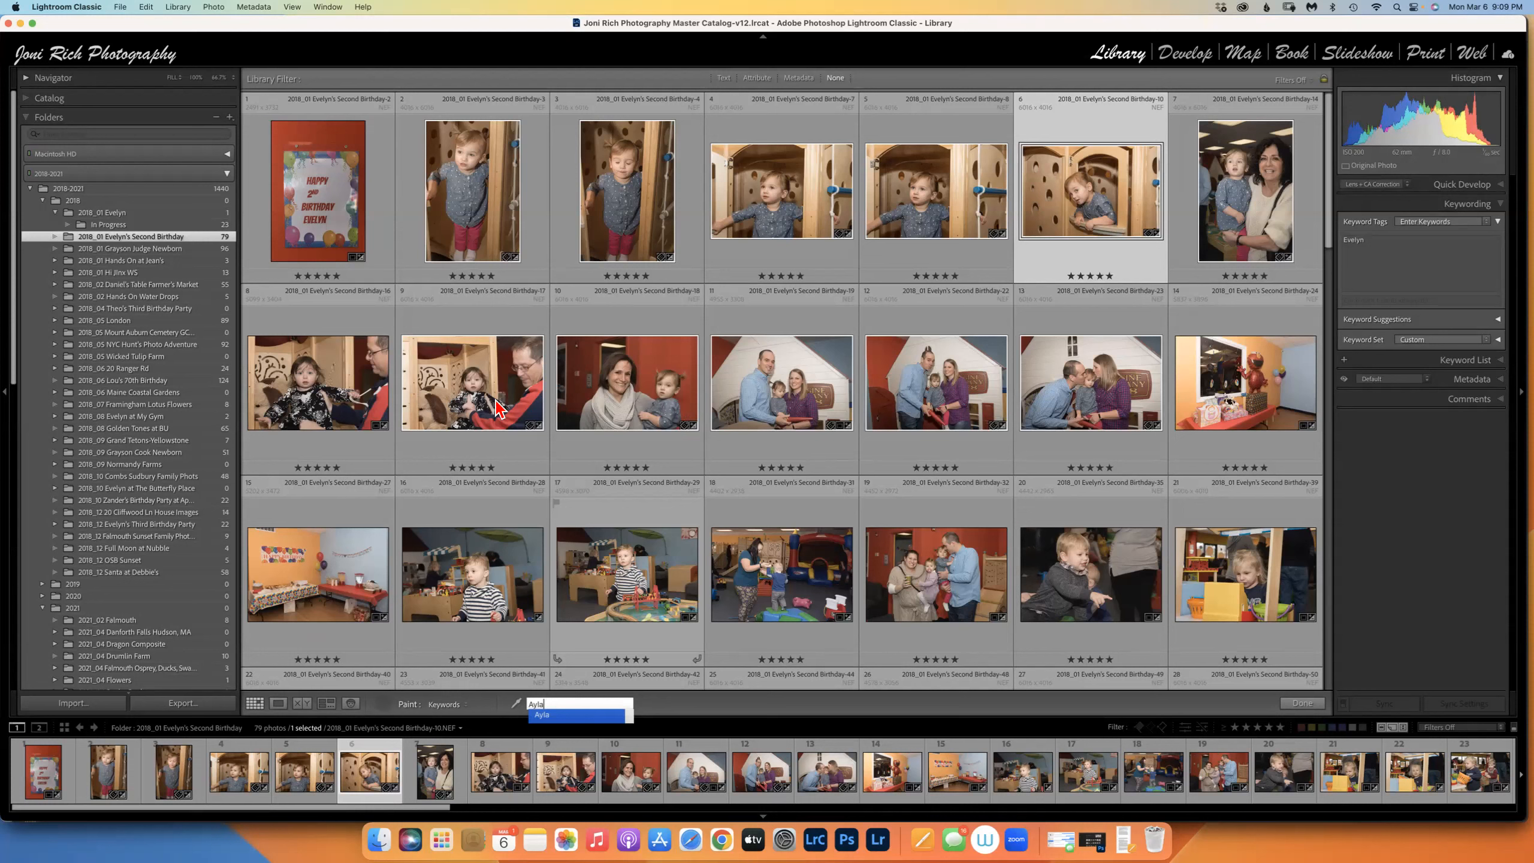
{"action": "left_click", "coordinate": [423, 403]}
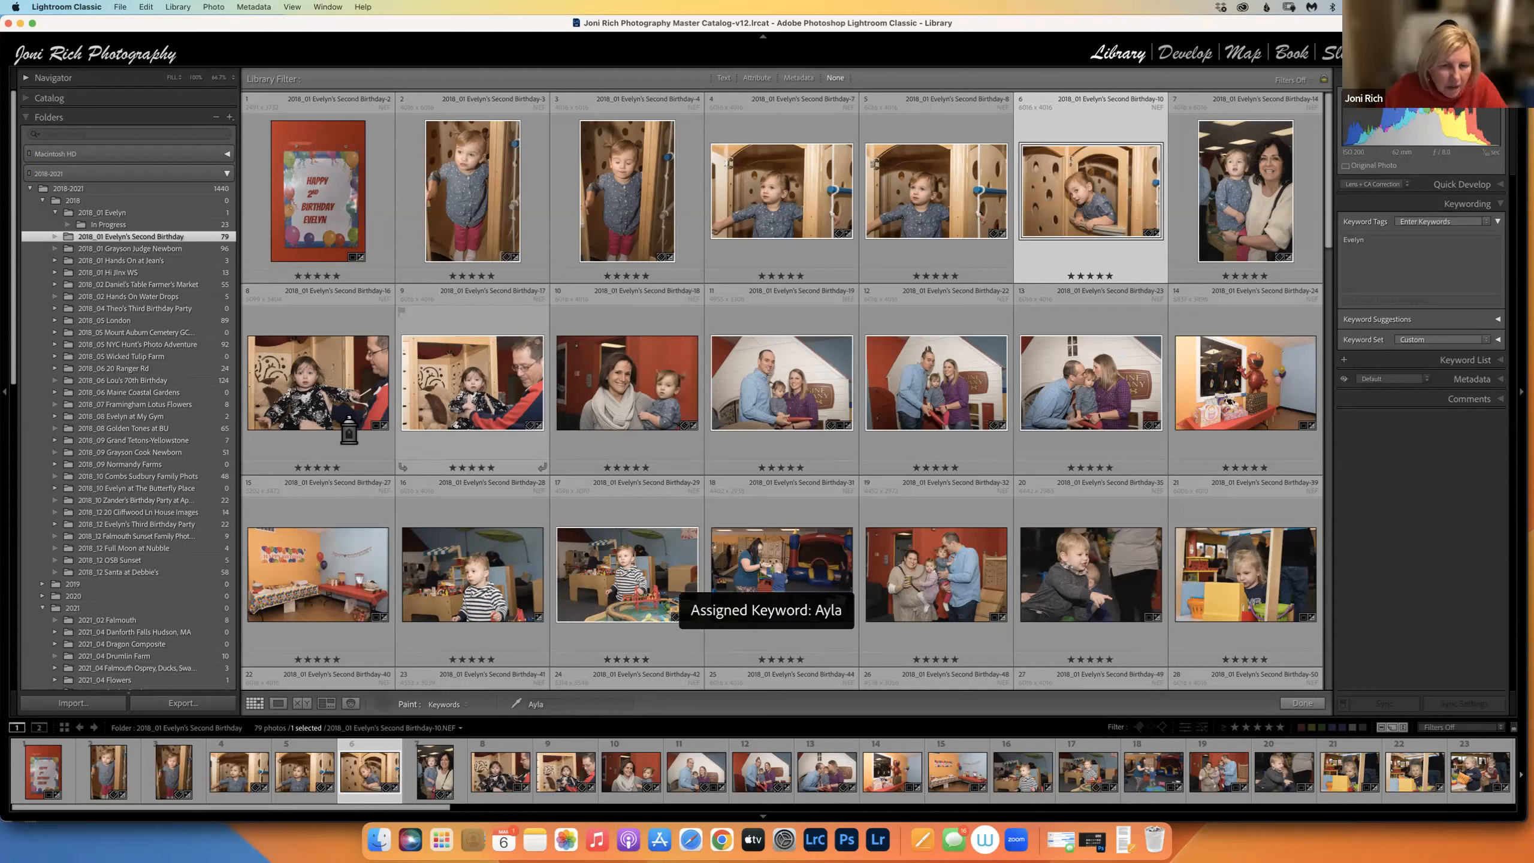
{"action": "left_click", "coordinate": [1295, 703]}
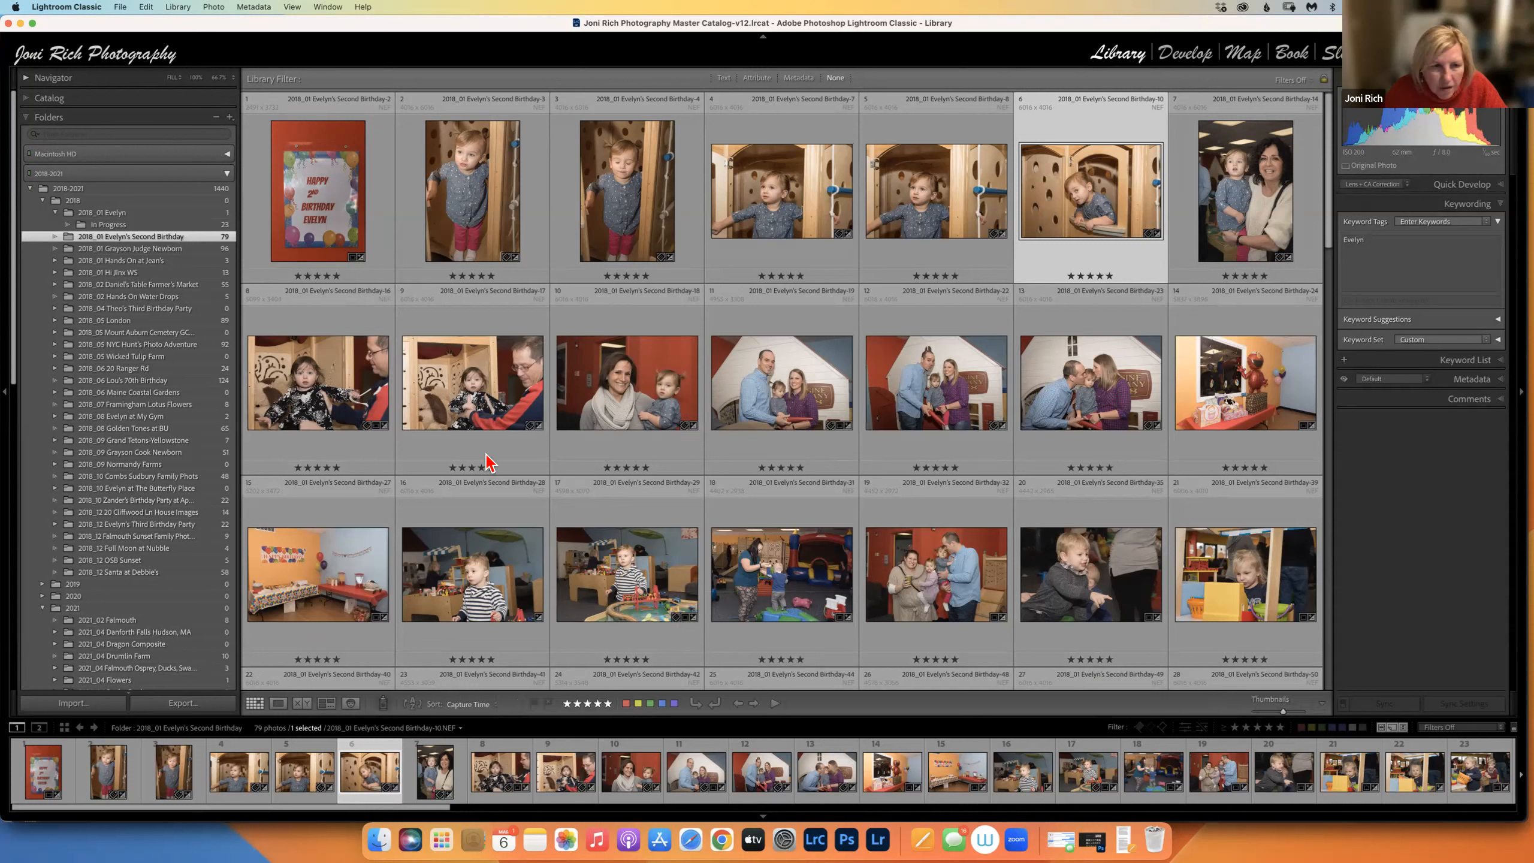
Delete the Evelyn keywords from that photo so Ayla is its only keyword.
{"action": "left_click", "coordinate": [457, 391]}
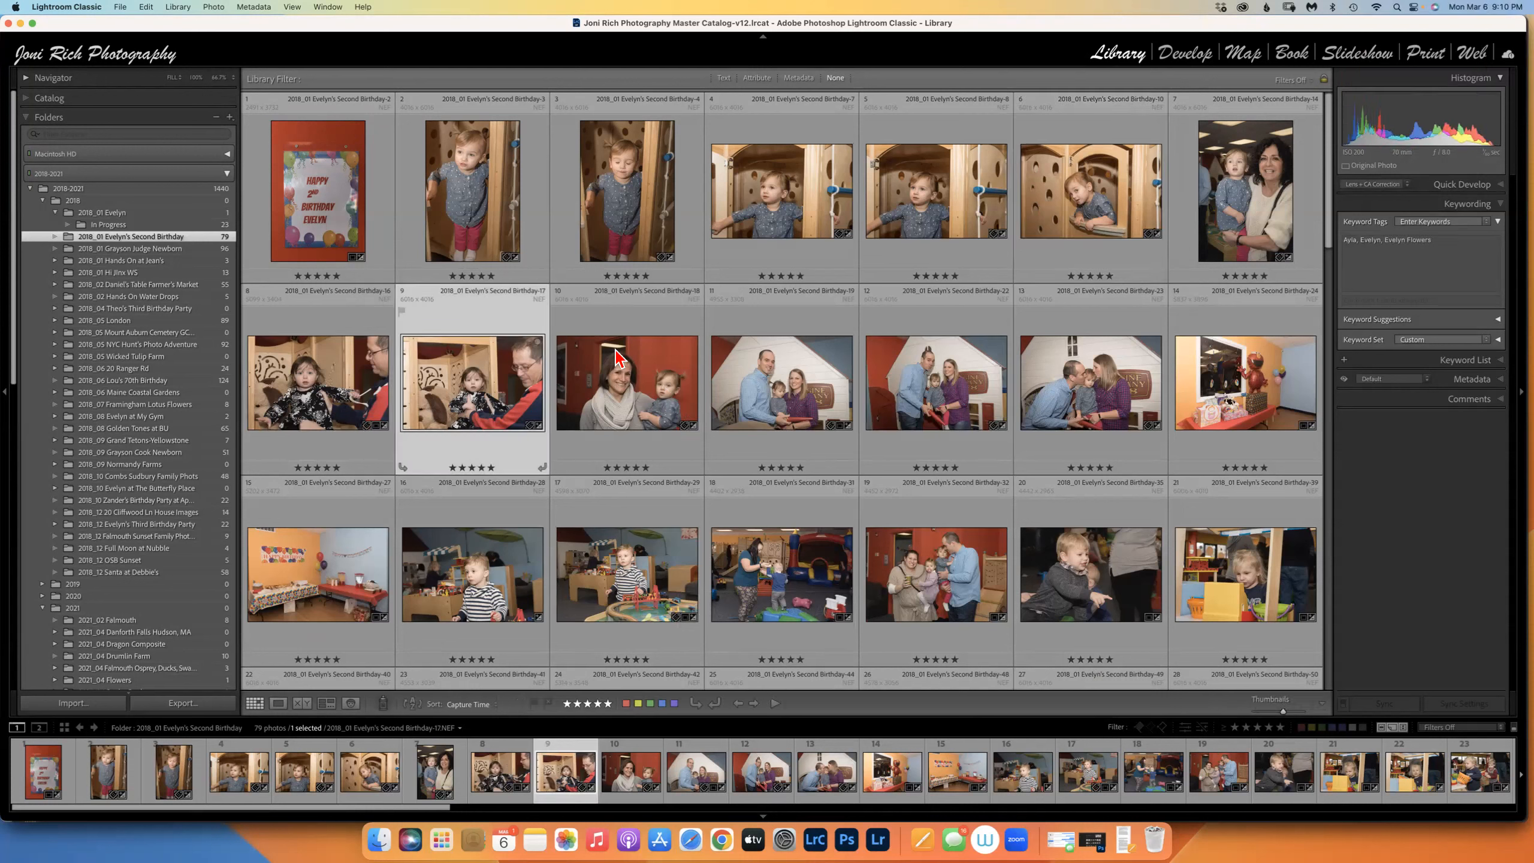
{"action": "left_click", "coordinate": [1425, 241]}
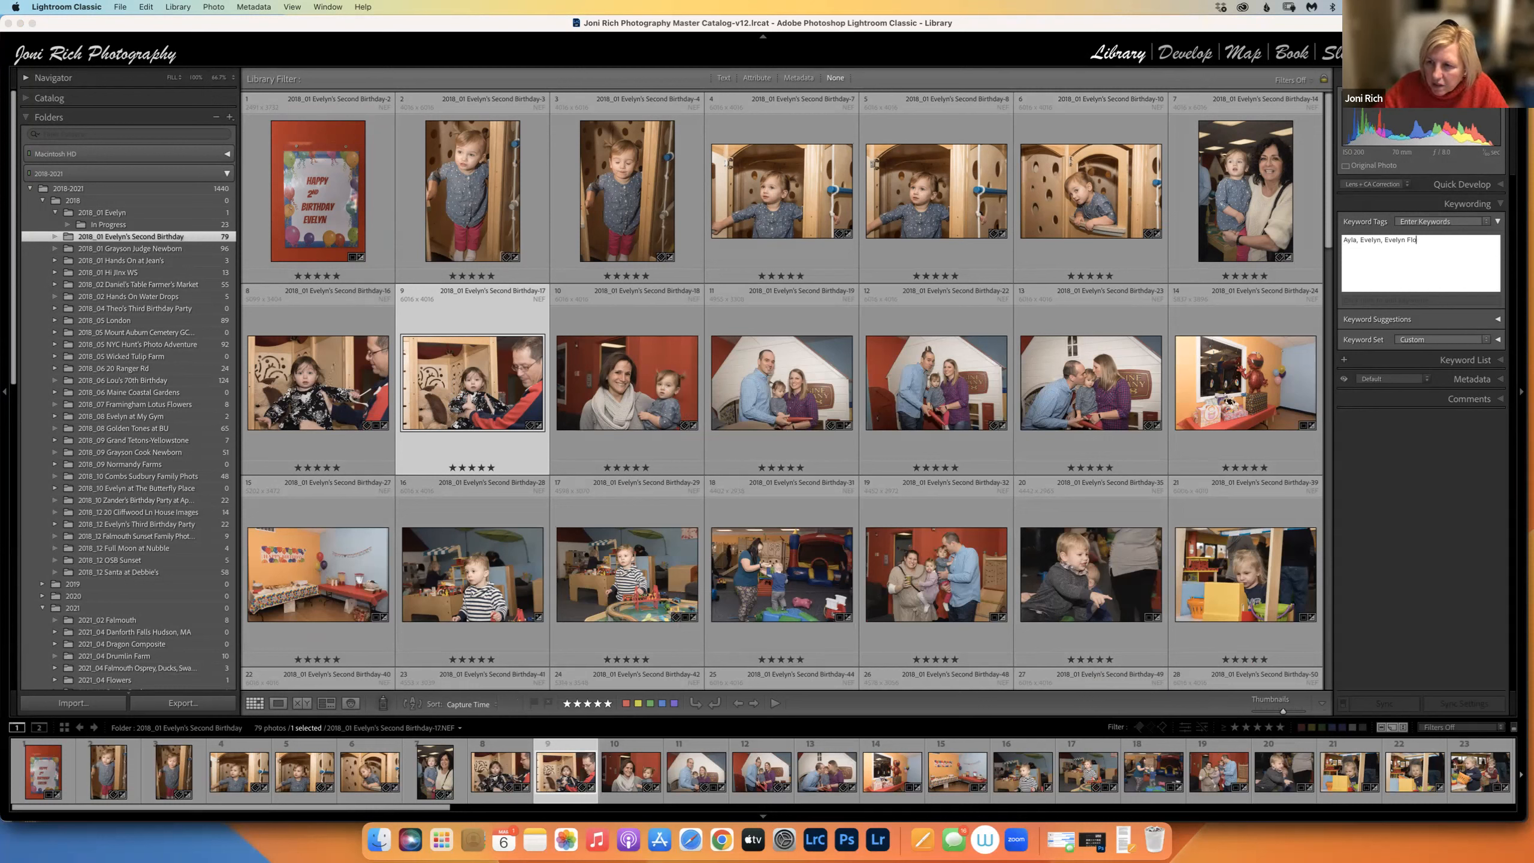
{"action": "key", "text": "BackSpace"}
{"action": "key", "text": "BackSpace"}
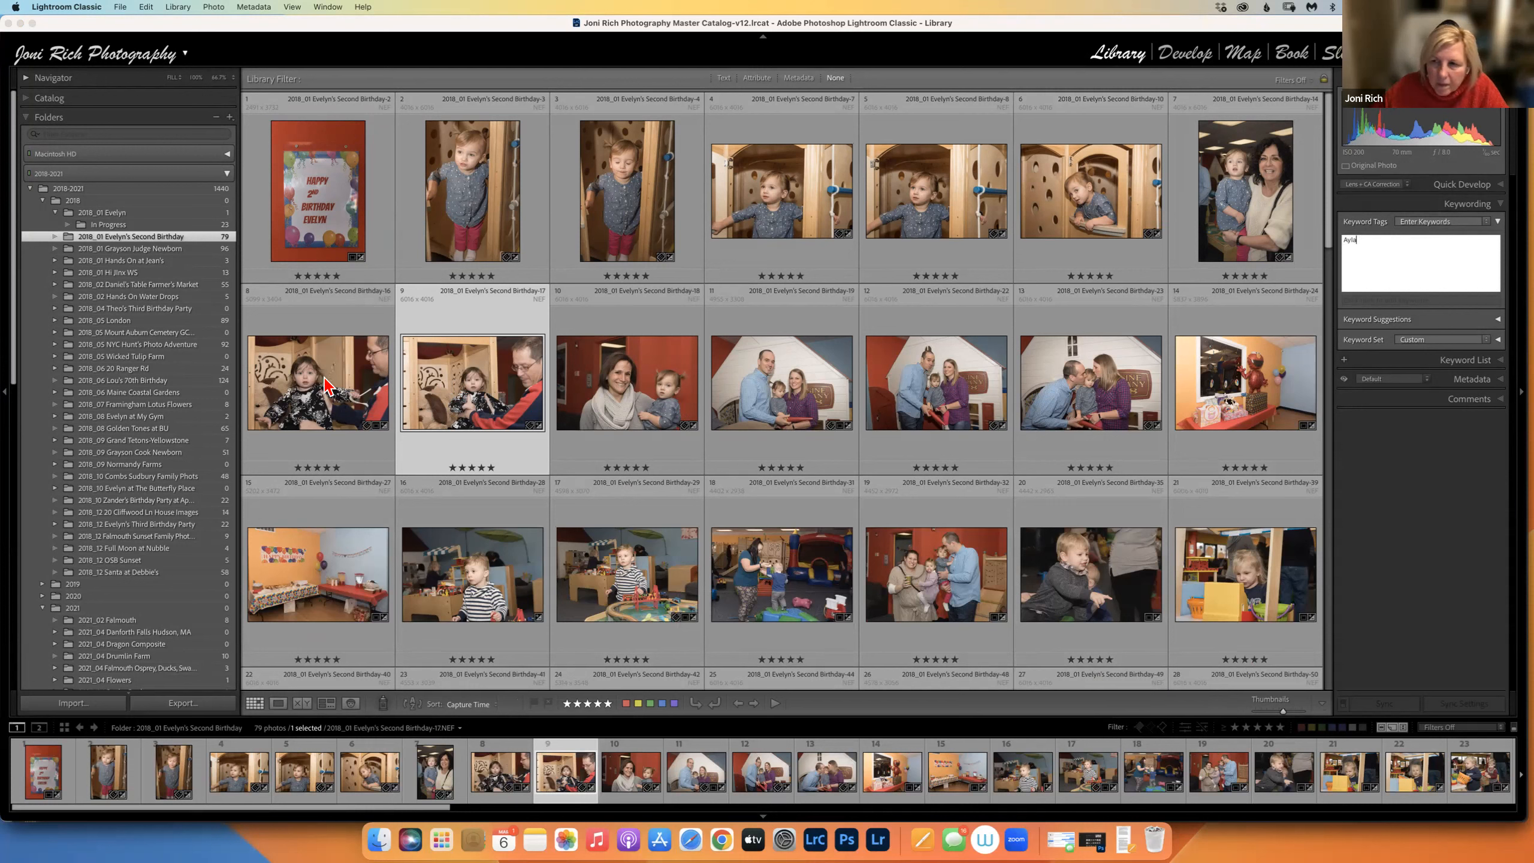
{"action": "key", "text": "Return"}
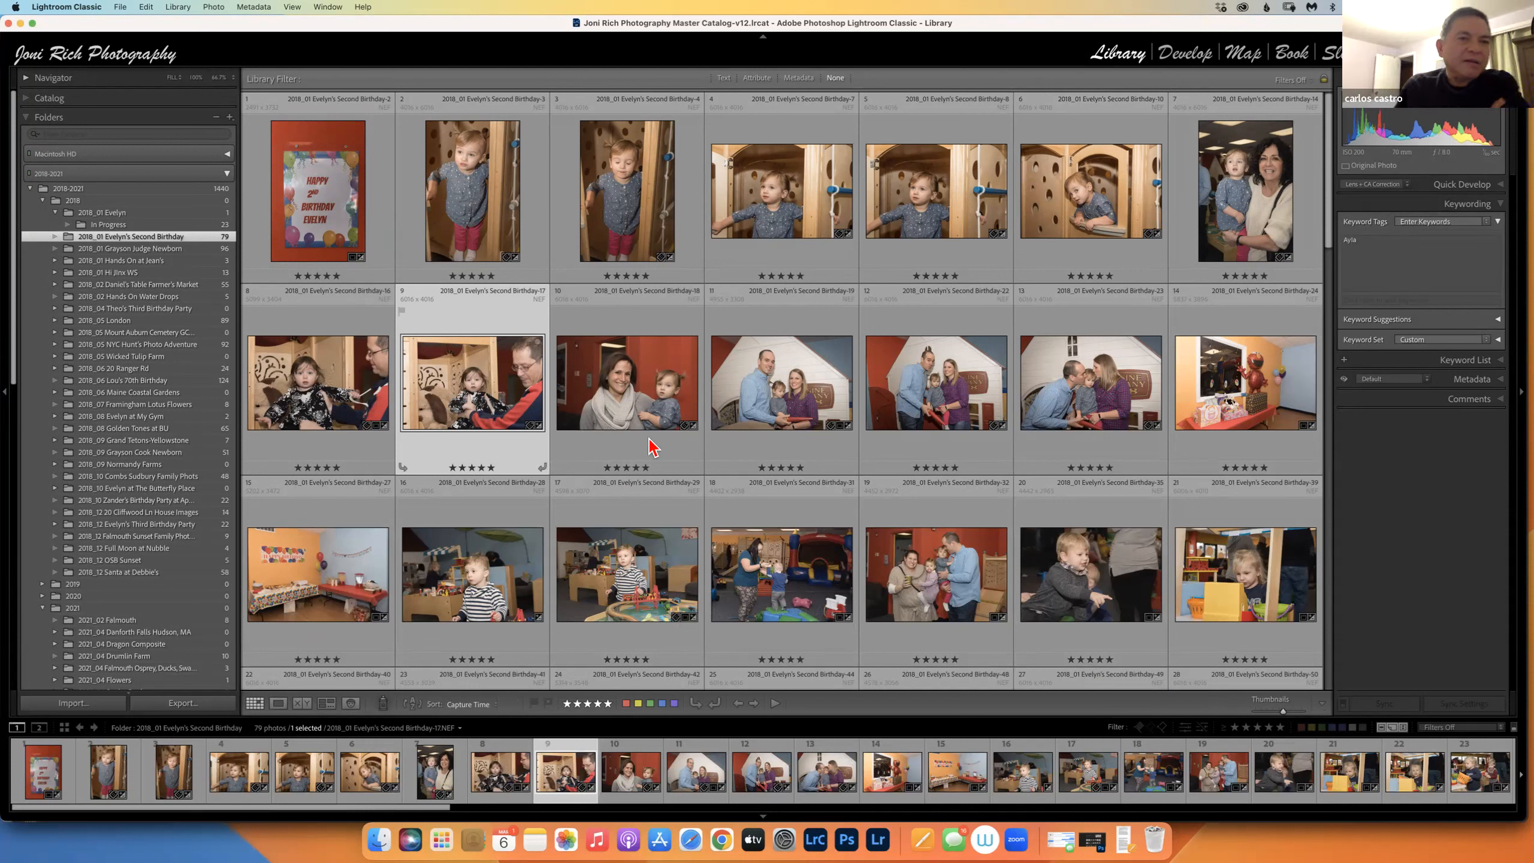
{"action": "left_click", "coordinate": [629, 394]}
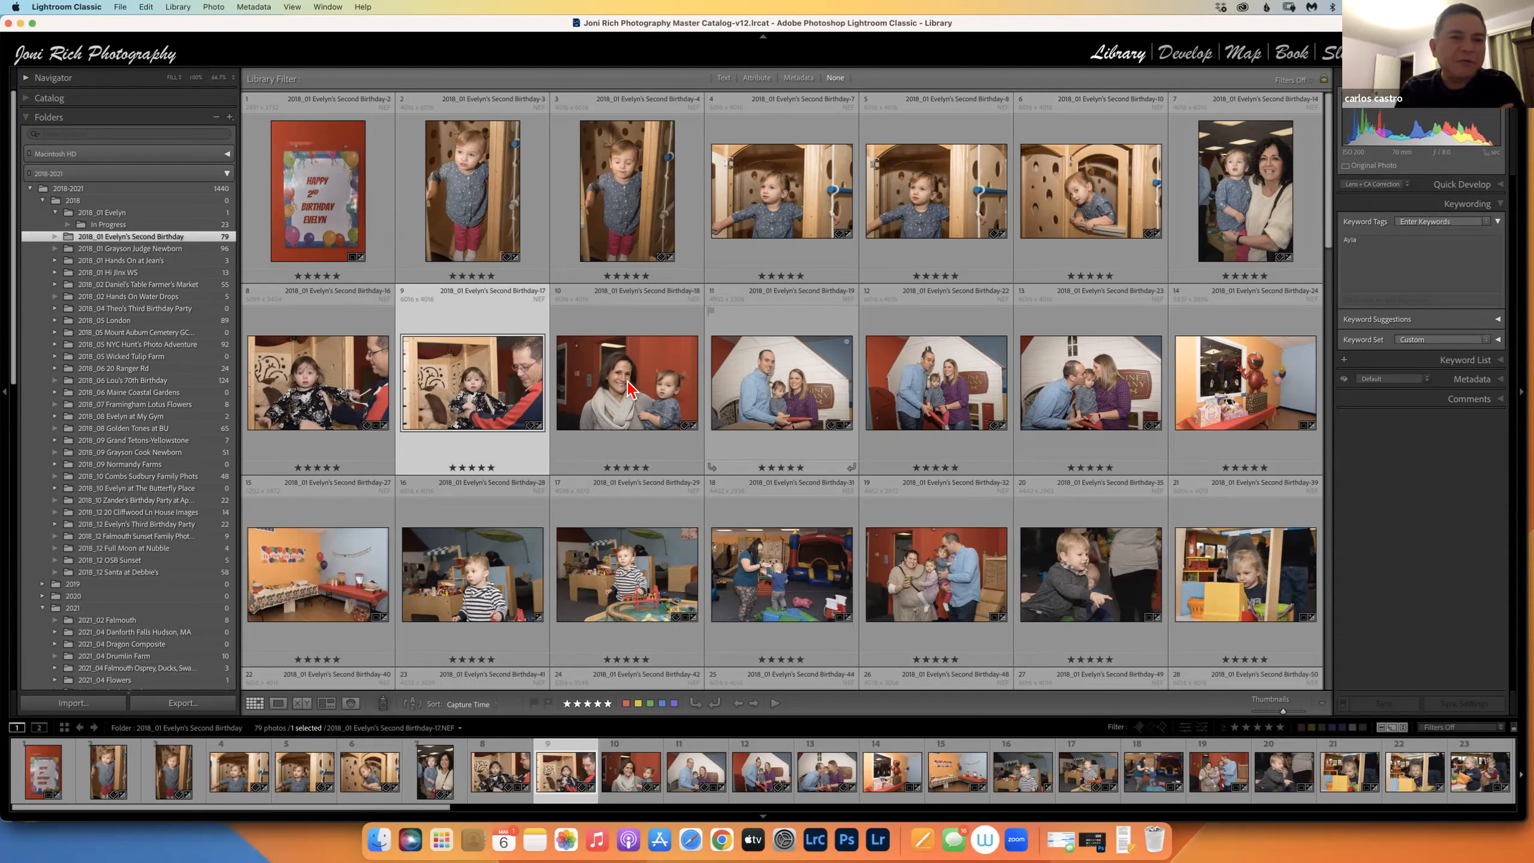
{"action": "left_click", "coordinate": [476, 399]}
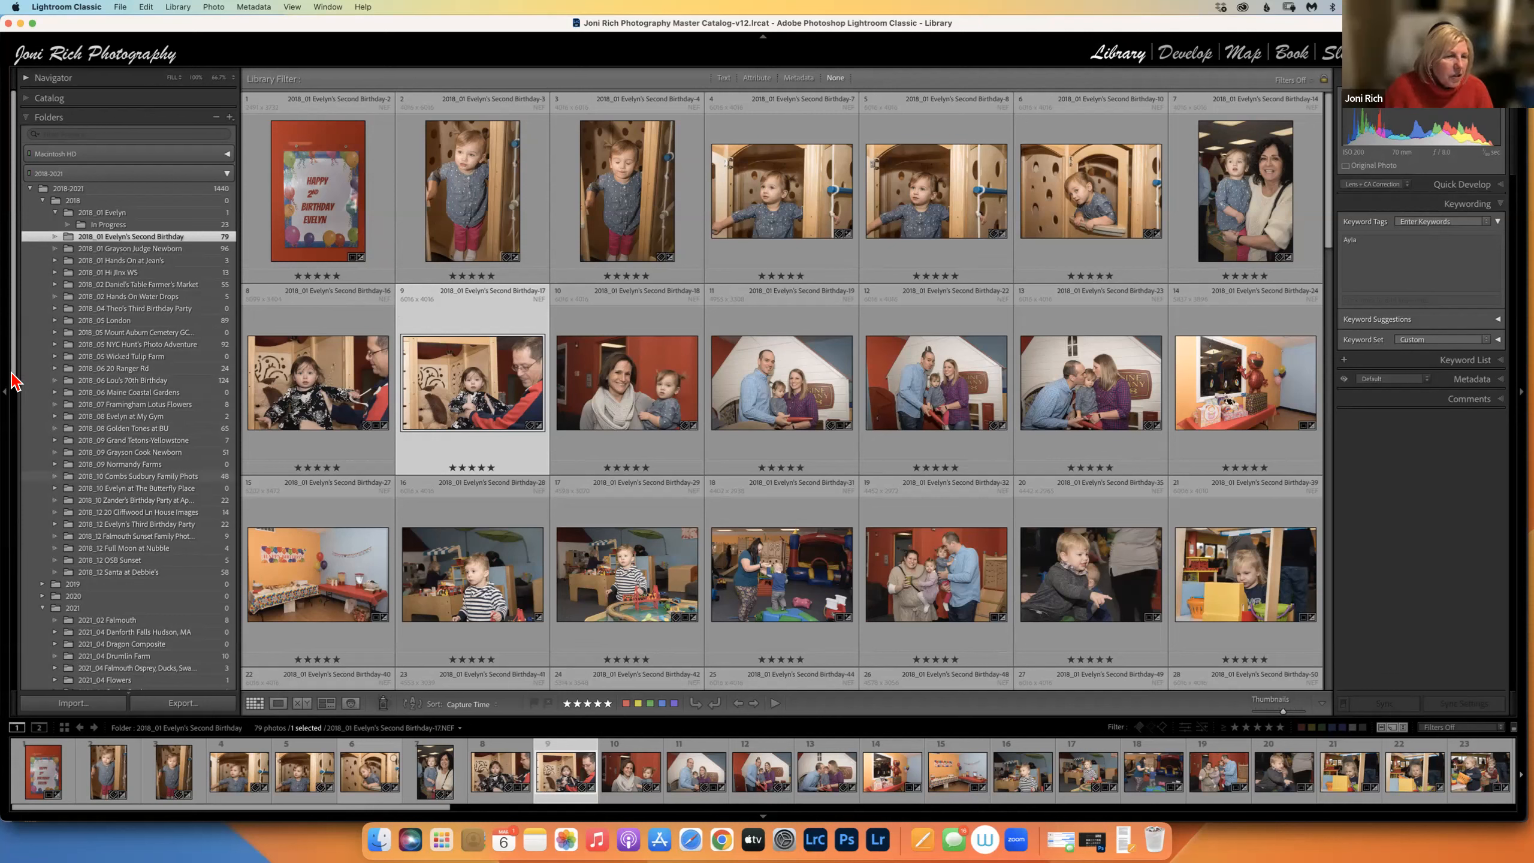
Start a new smart collection named Evelyn inside the Friends & Family set.
{"action": "scroll", "coordinate": [44, 659], "scroll_direction": "down", "scroll_amount": 20}
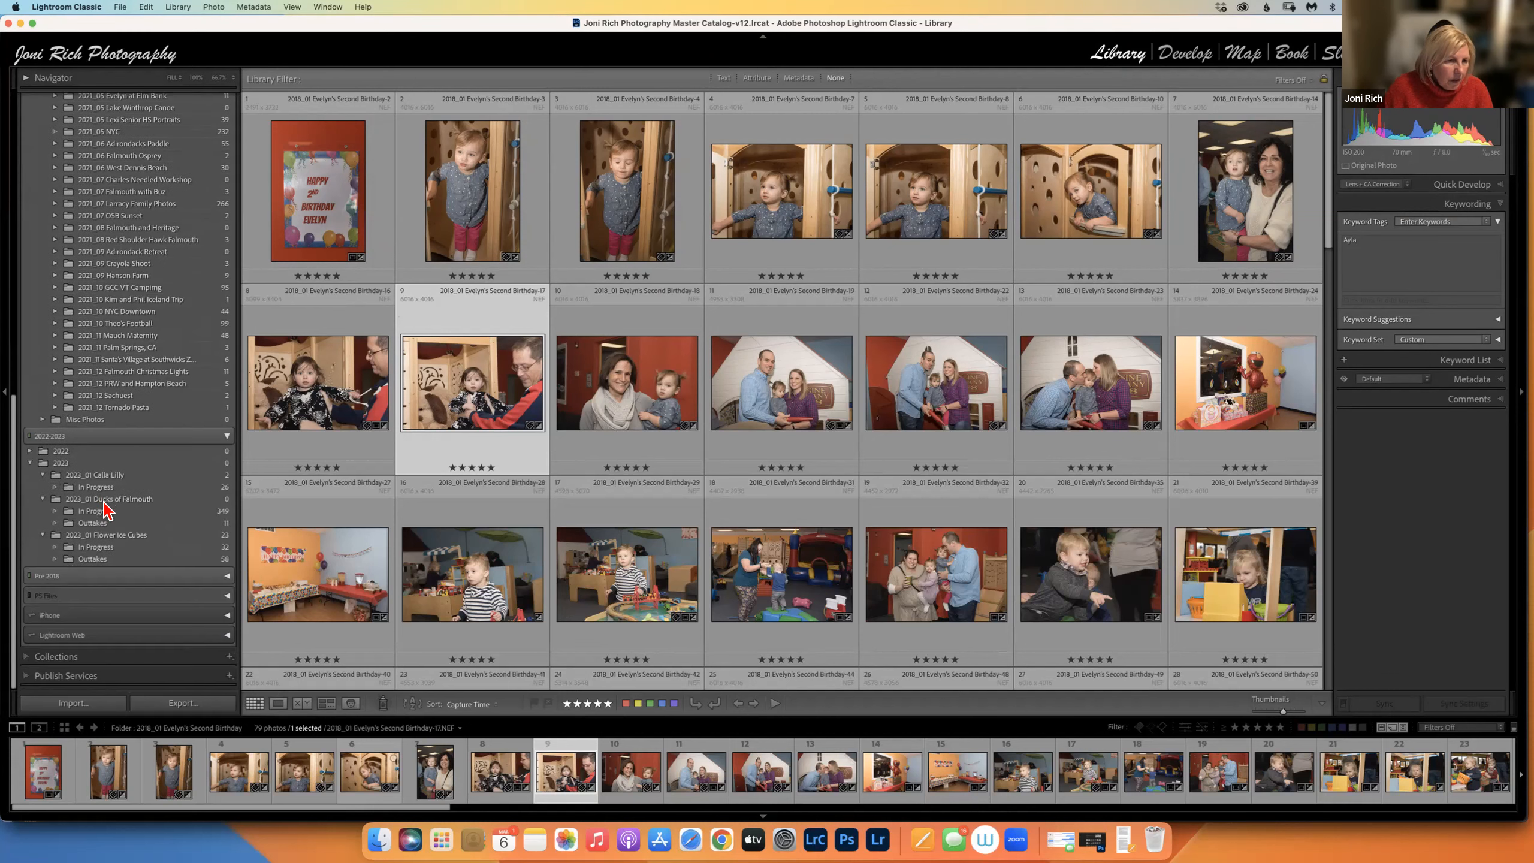
{"action": "left_click", "coordinate": [32, 655]}
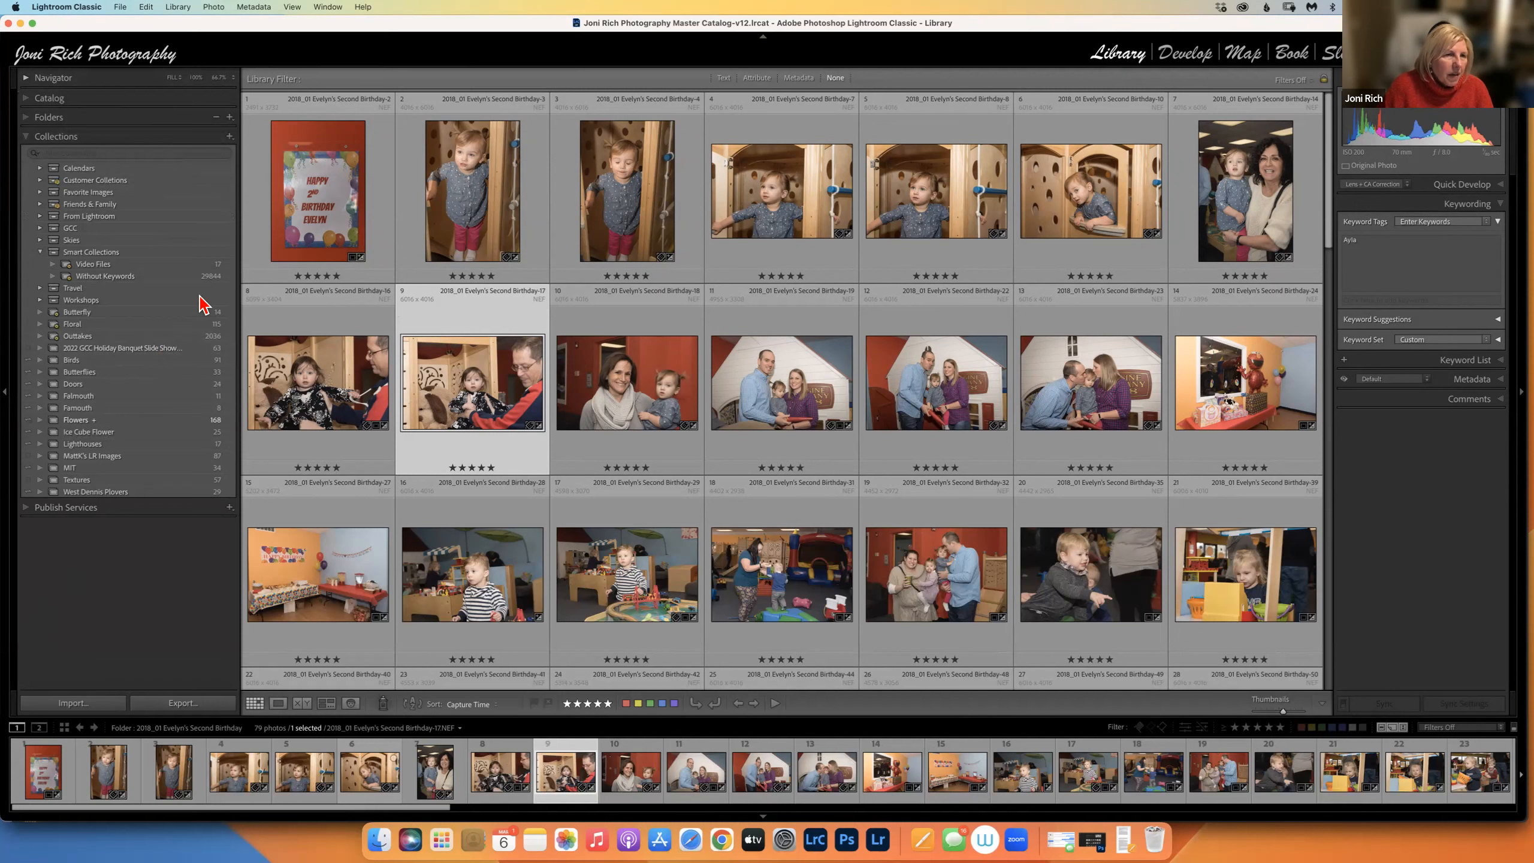
{"action": "left_click", "coordinate": [230, 136]}
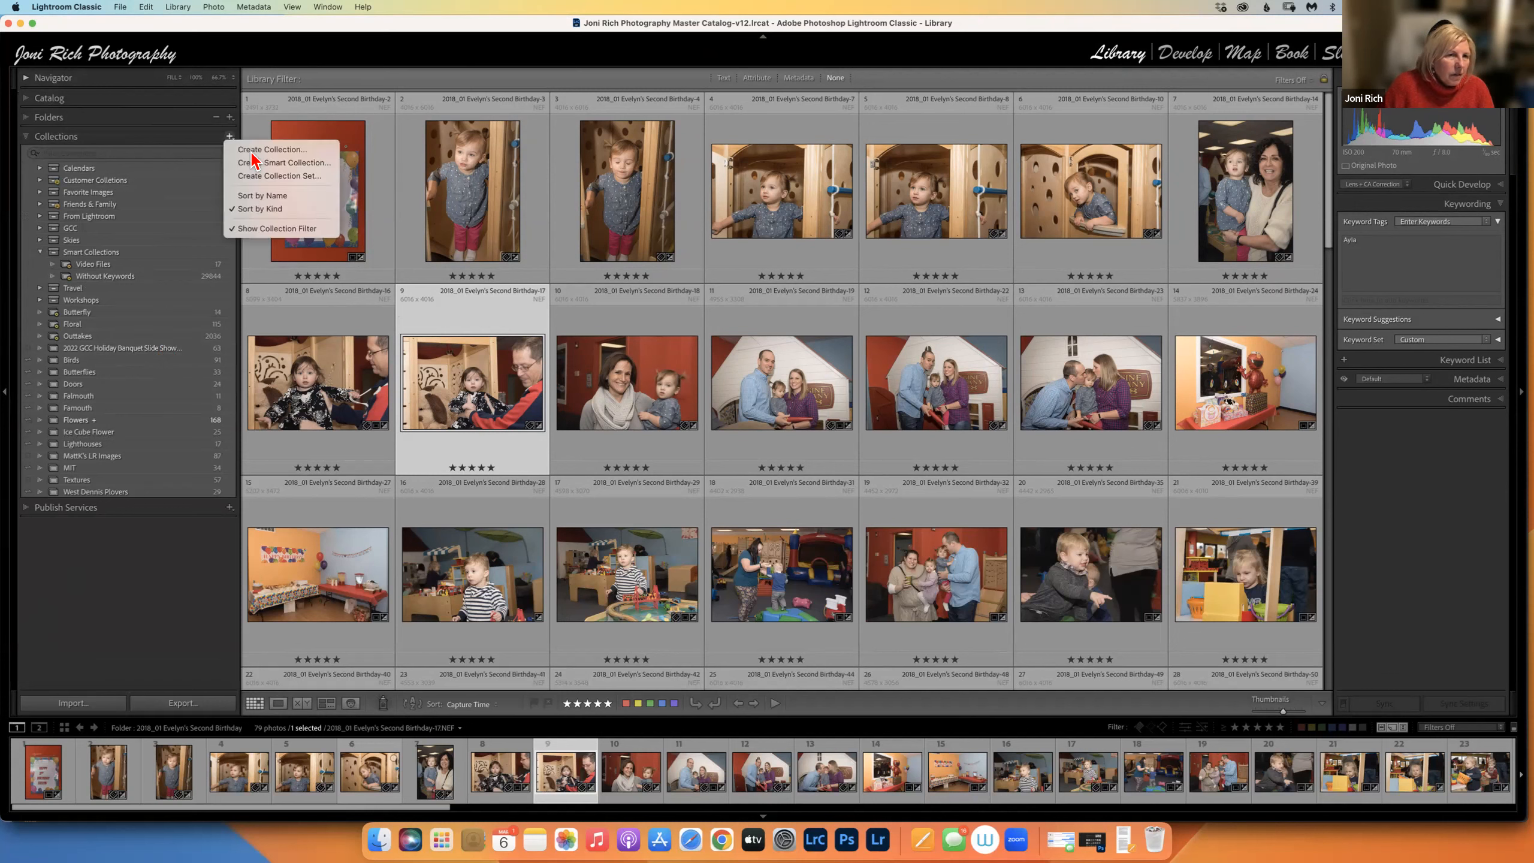
{"action": "left_click", "coordinate": [239, 170]}
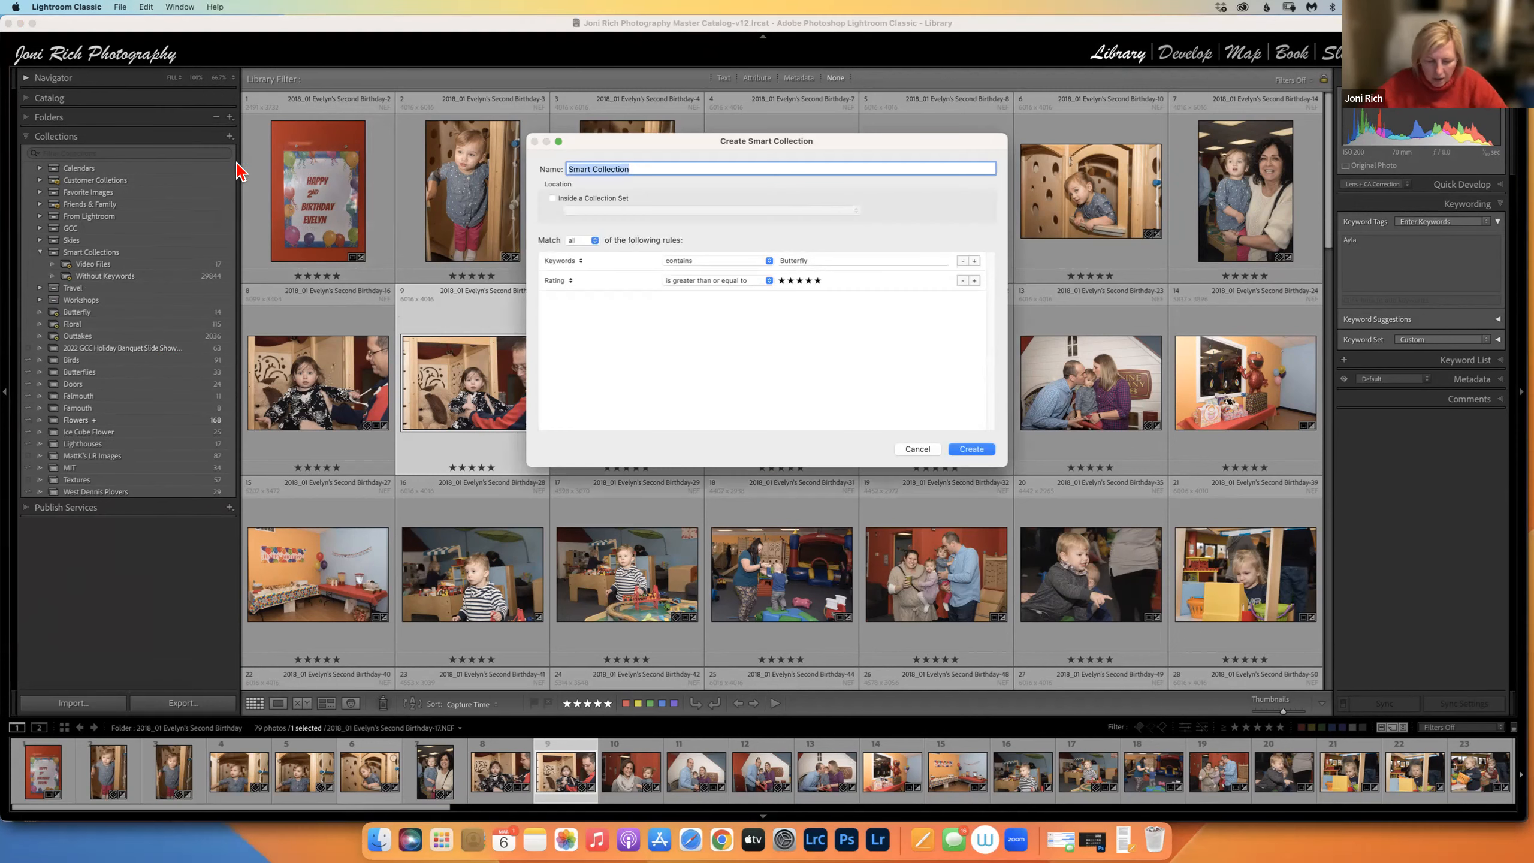
{"action": "type", "text": "Evelyn"}
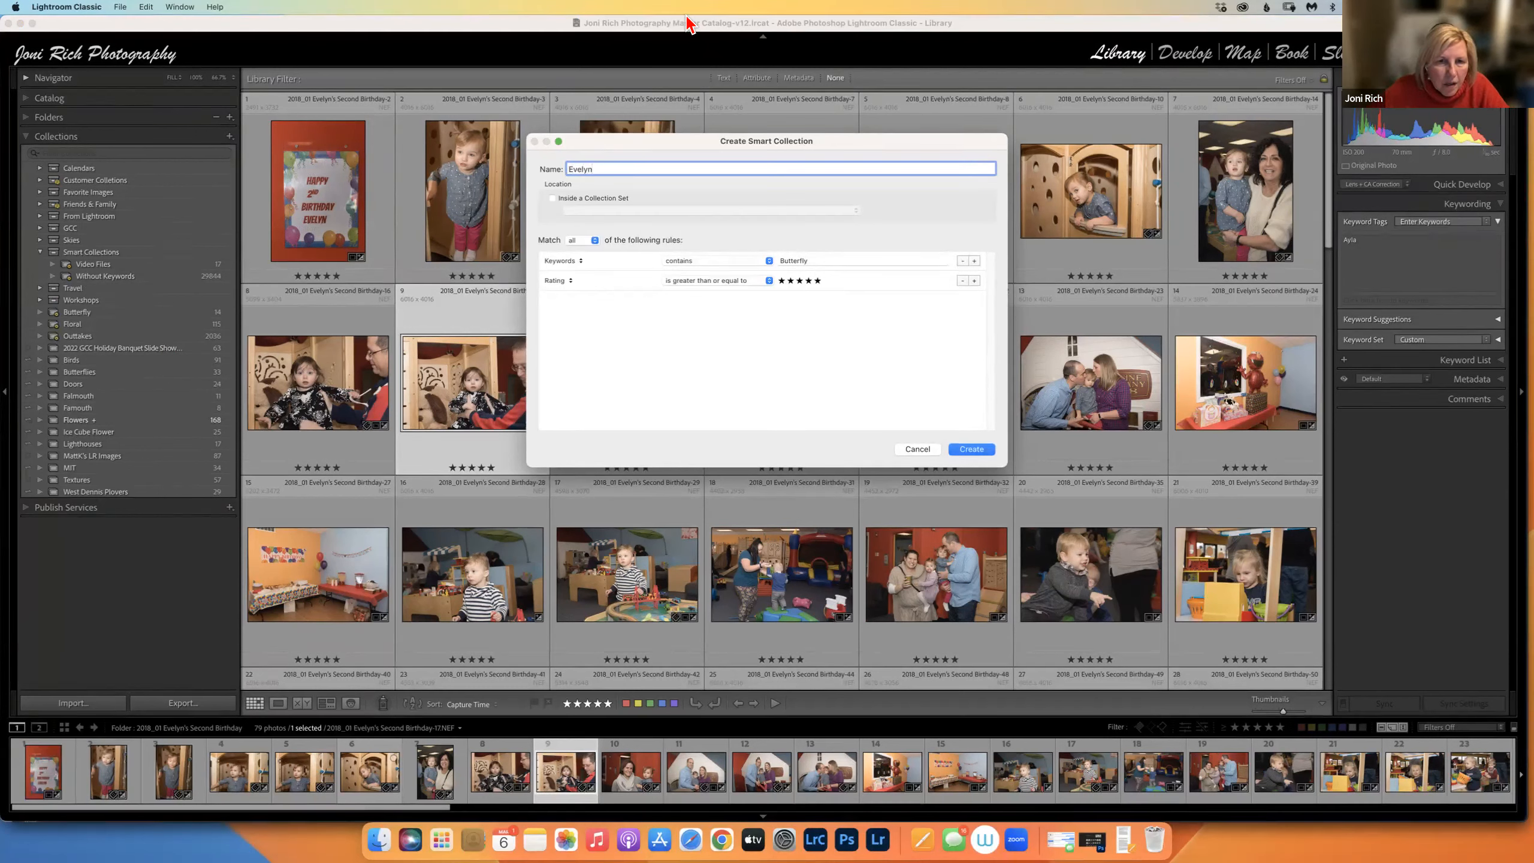
{"action": "left_click", "coordinate": [552, 199]}
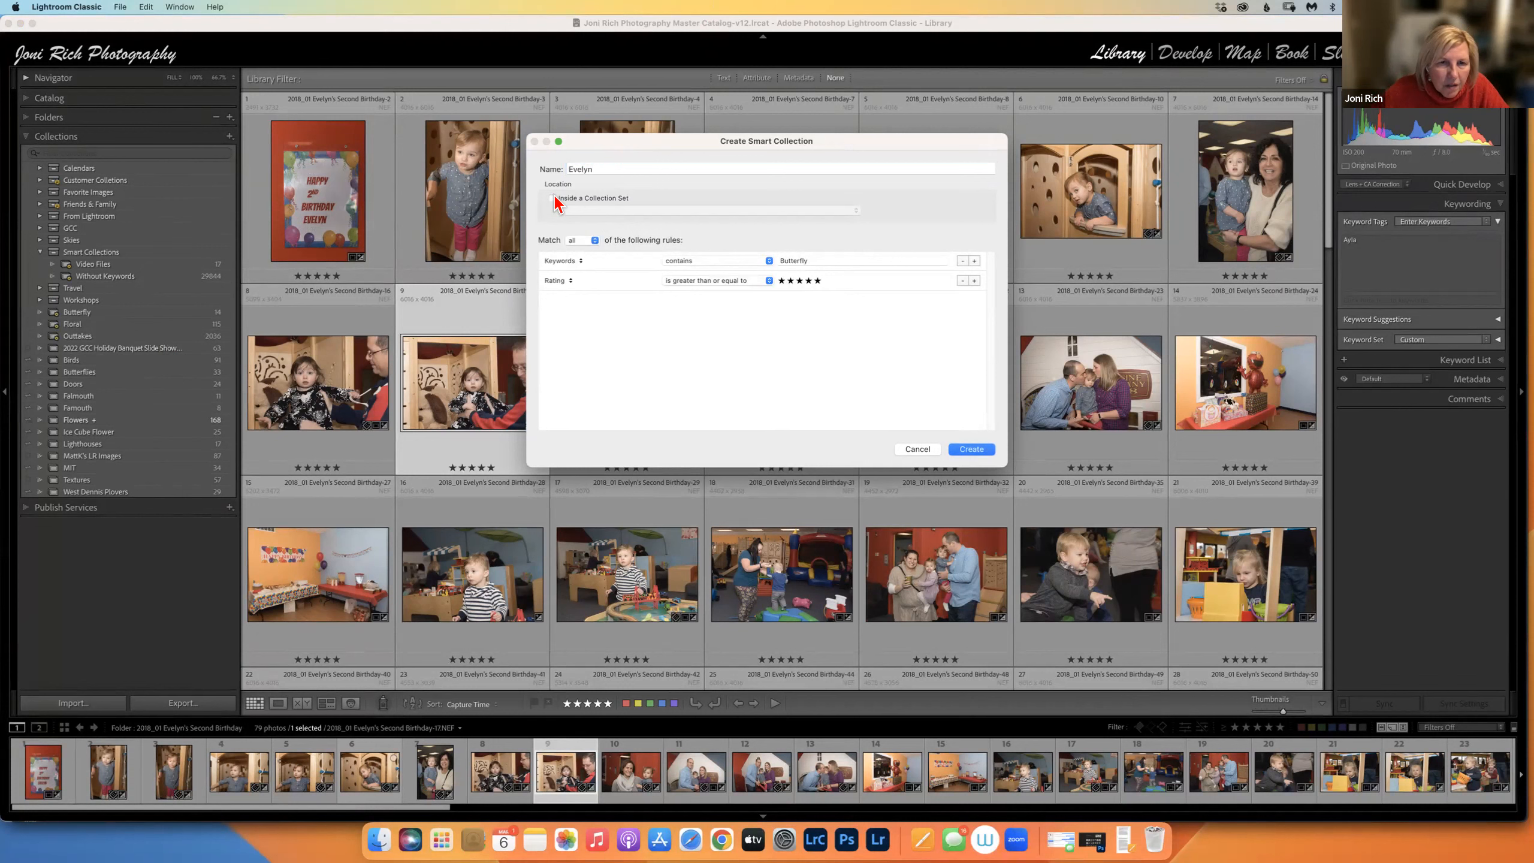
{"action": "left_click", "coordinate": [553, 198]}
{"action": "left_click", "coordinate": [613, 212]}
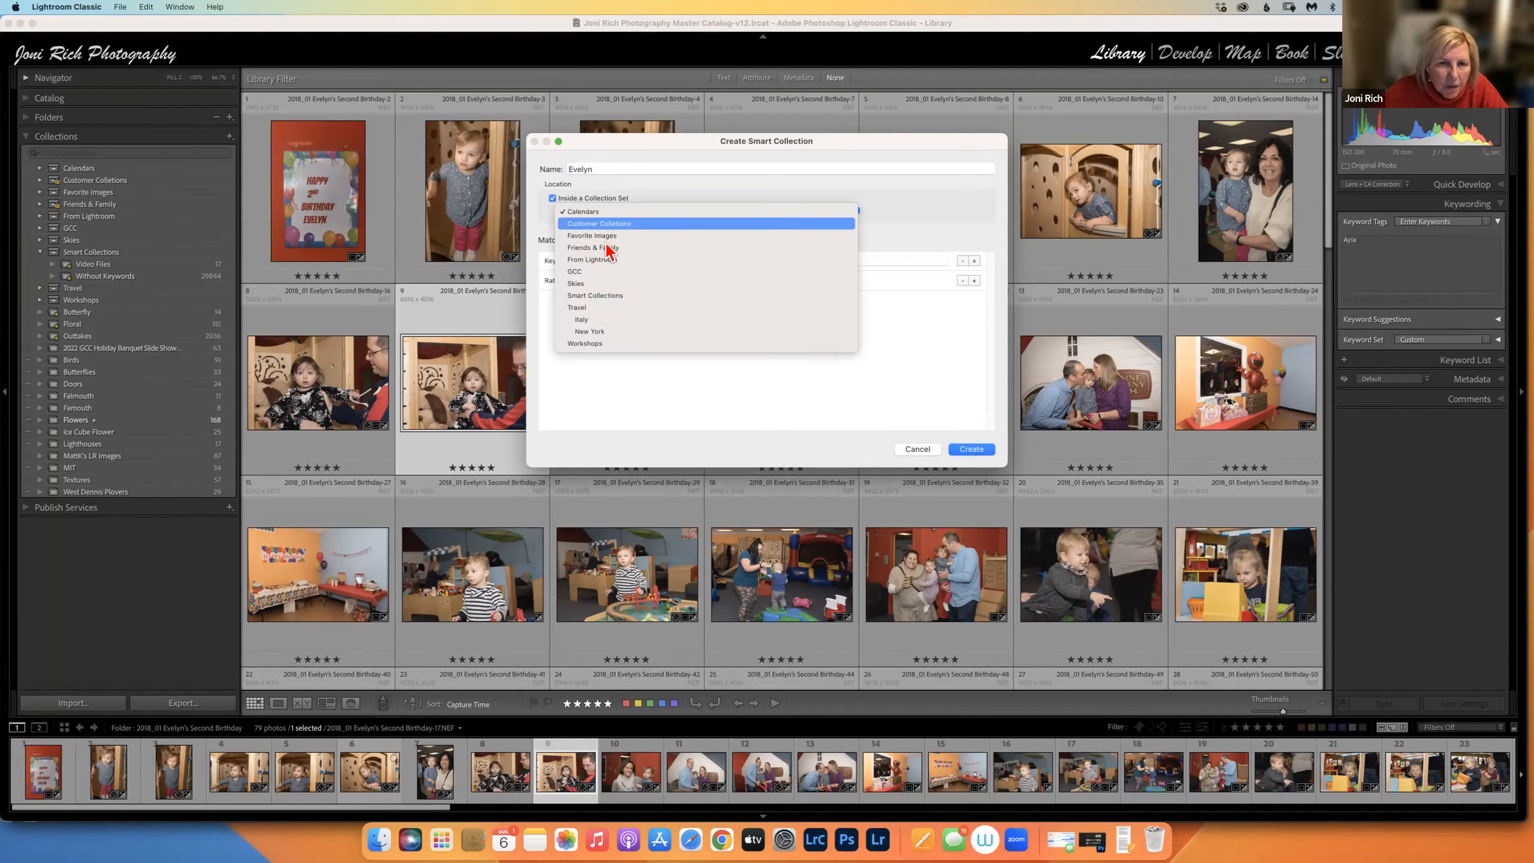
{"action": "left_click", "coordinate": [607, 248]}
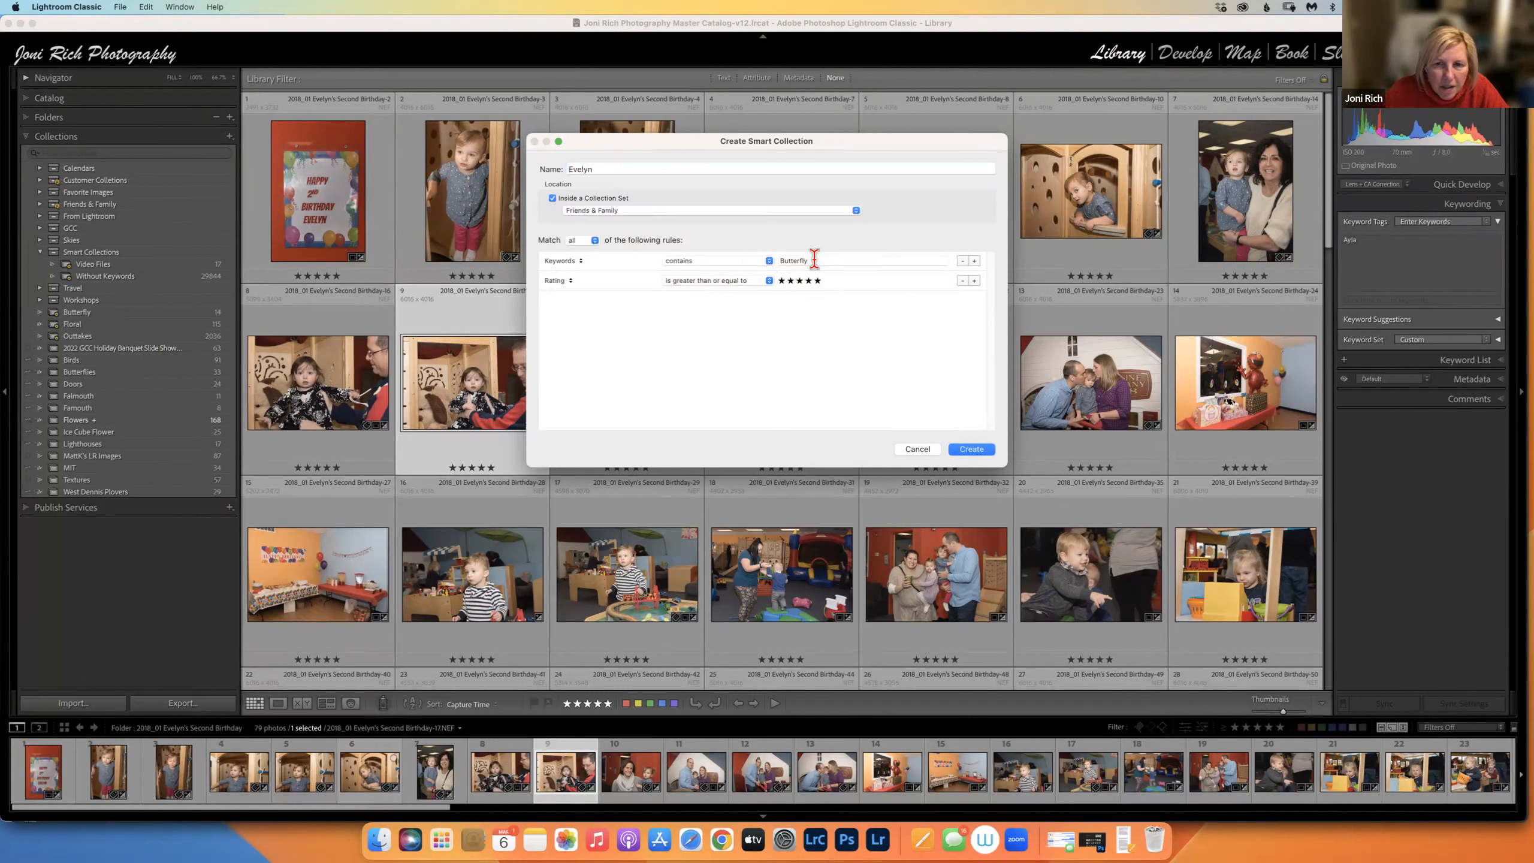
Set the rule to Keywords contains Evelyn, remove the Rating rule, and create the collection.
{"action": "key", "text": "Tab"}
{"action": "type", "text": "Evelyn"}
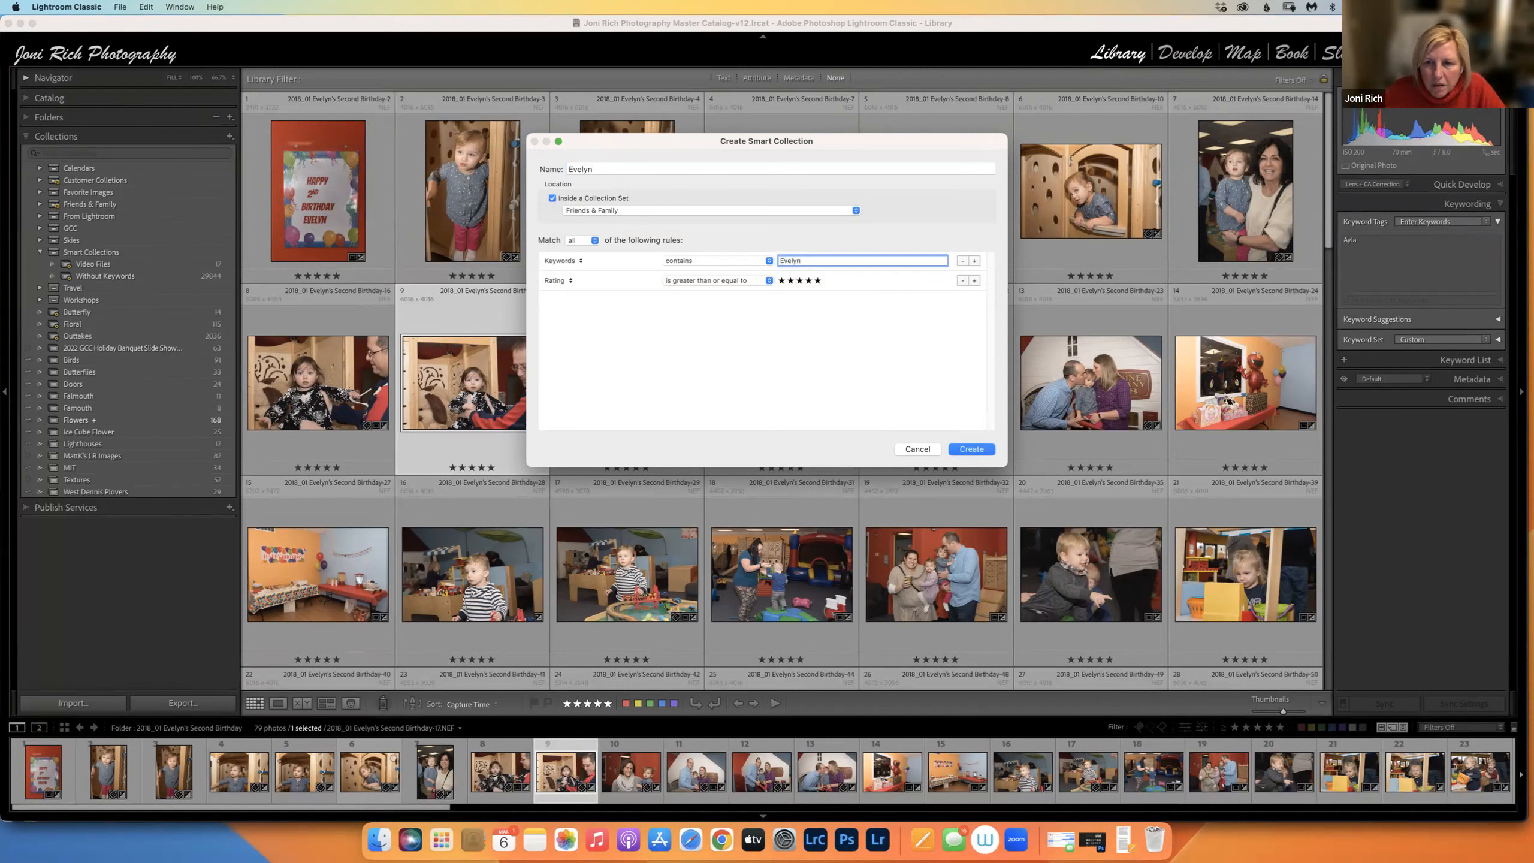
{"action": "left_click", "coordinate": [962, 281]}
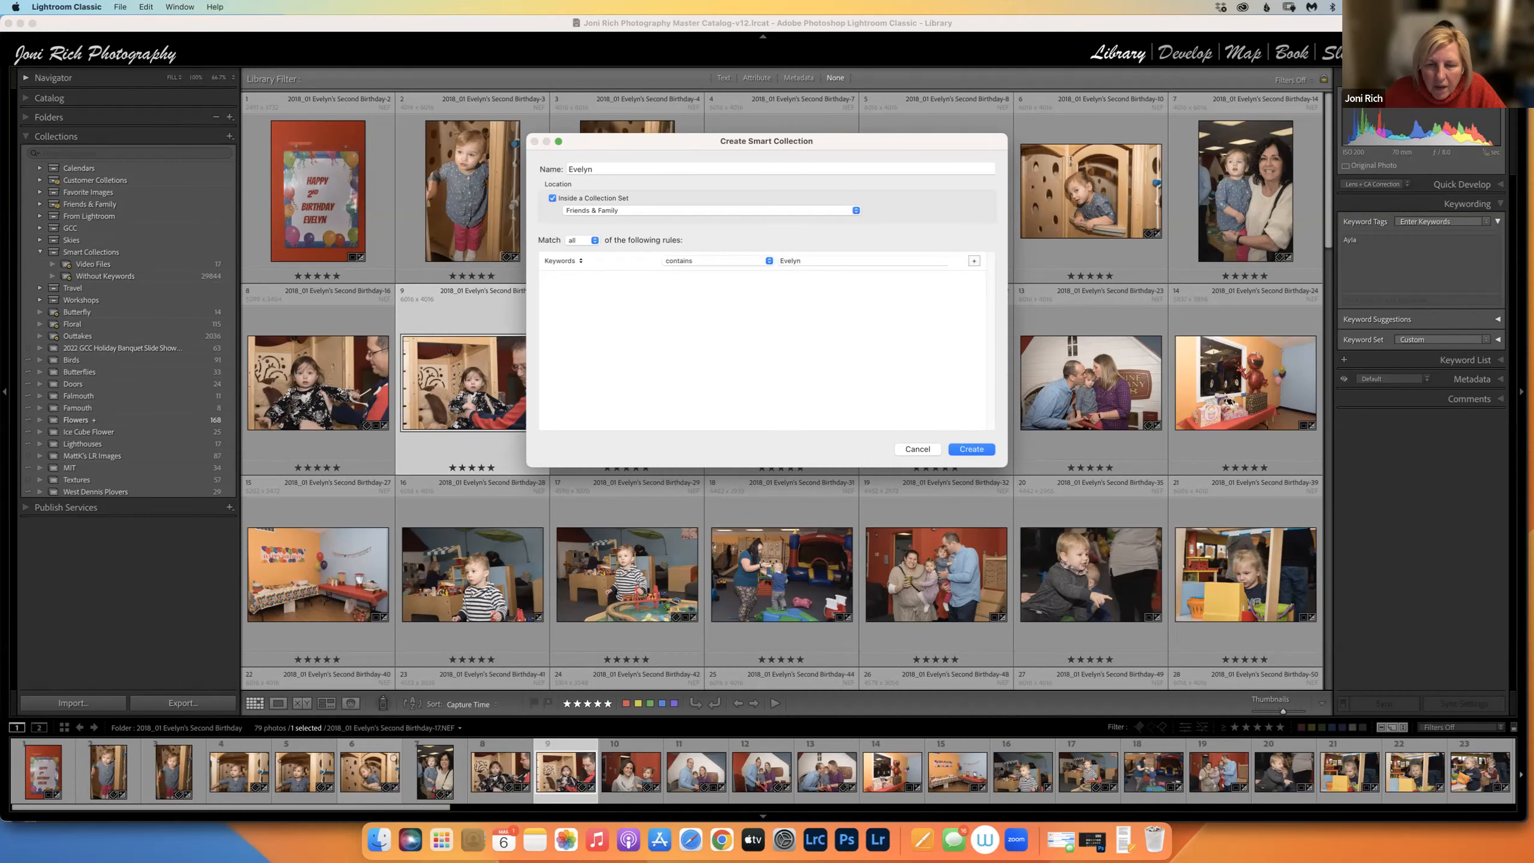
{"action": "key", "text": "Return"}
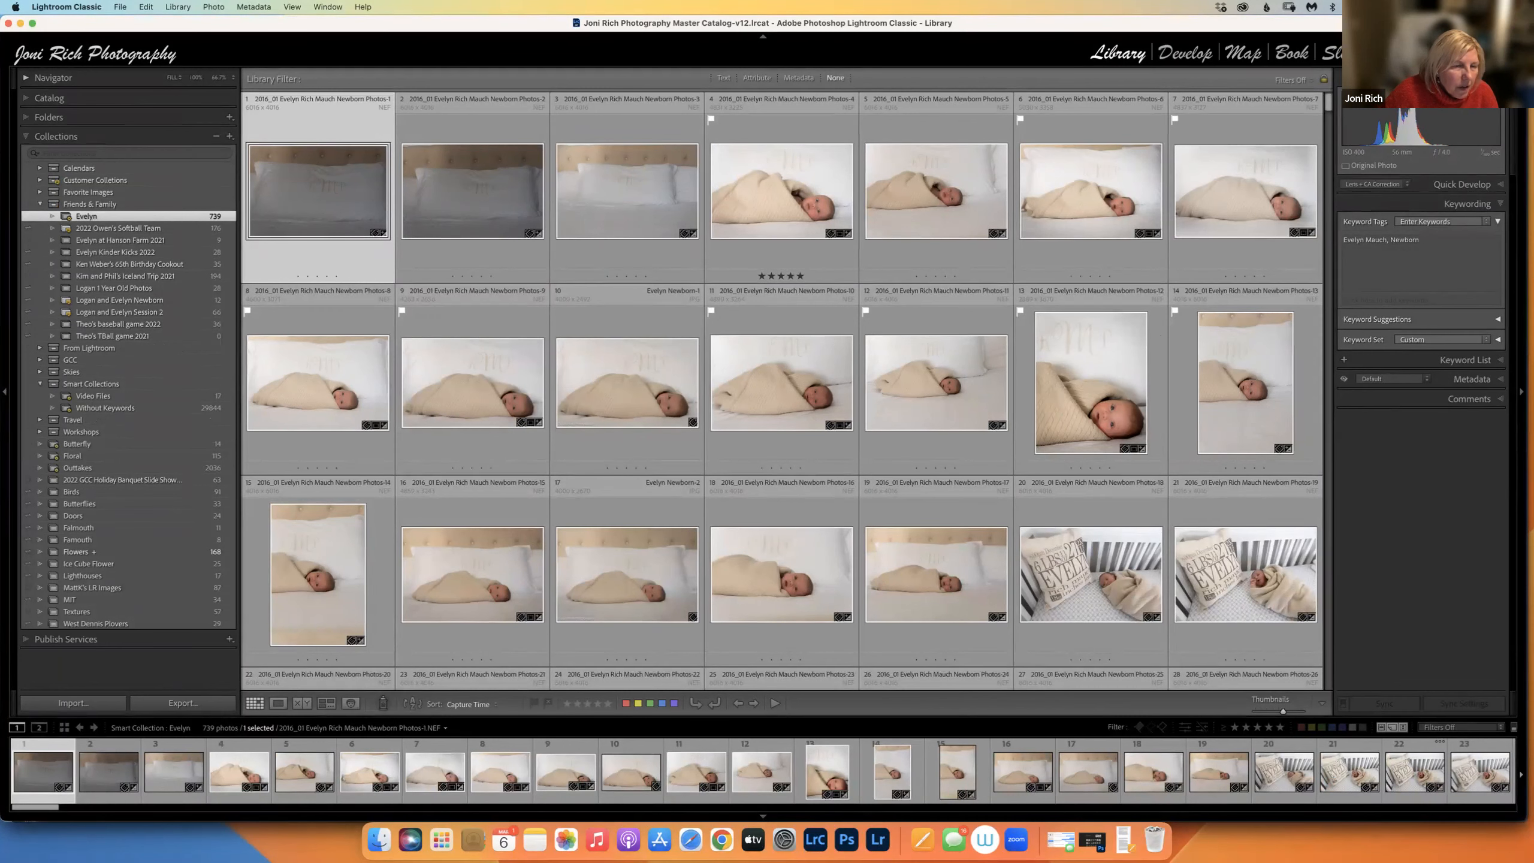
Add a Rating is 5 stars rule to the Evelyn smart collection and save, leaving 223 photos.
{"action": "right_click", "coordinate": [200, 219]}
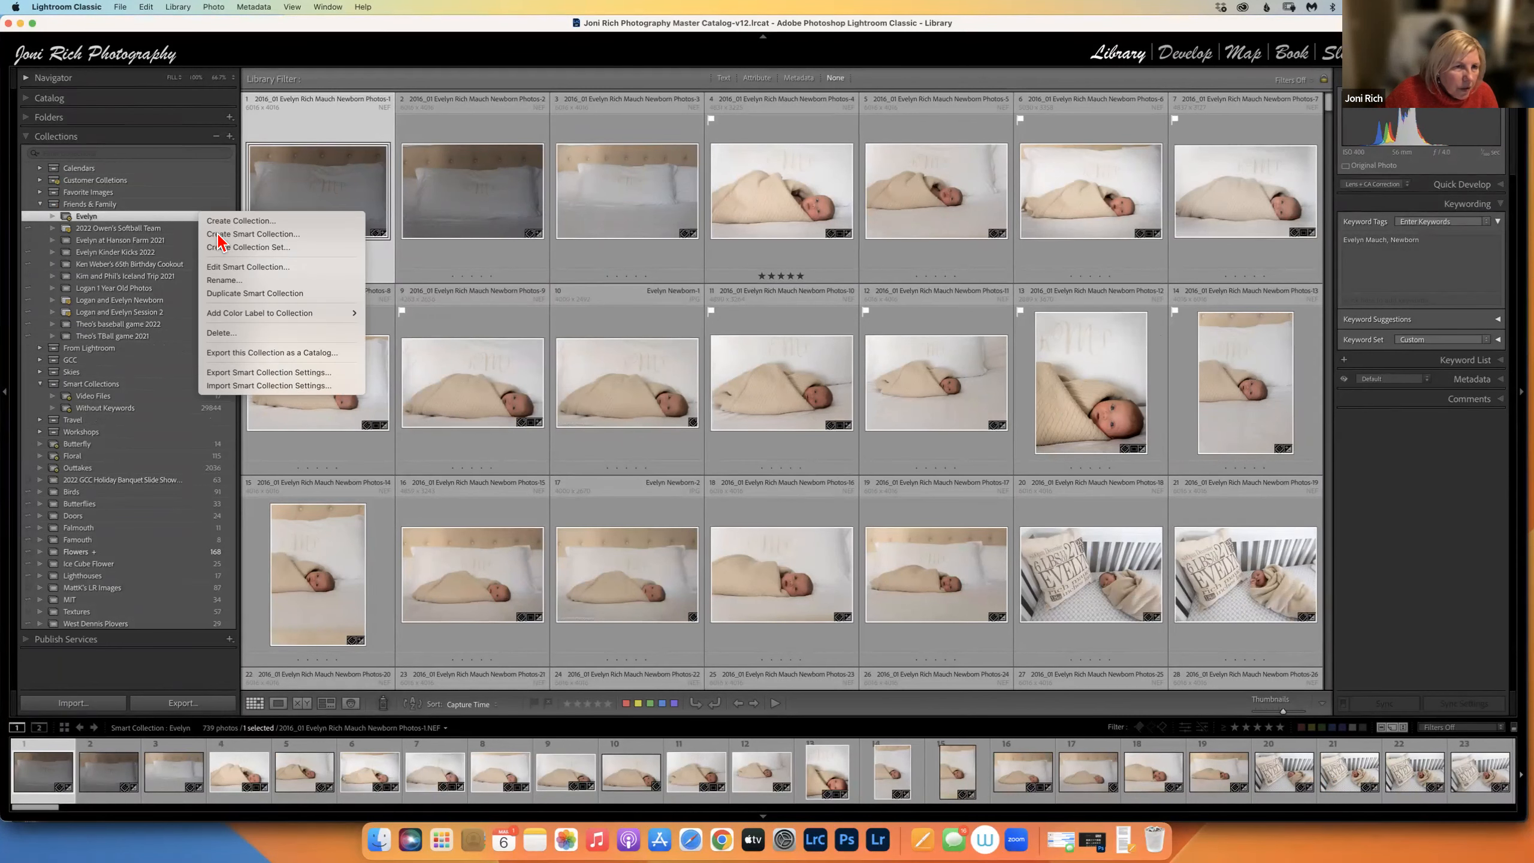
{"action": "left_click", "coordinate": [239, 267]}
{"action": "left_click", "coordinate": [974, 225]}
{"action": "left_click", "coordinate": [818, 246]}
{"action": "left_click", "coordinate": [972, 414]}
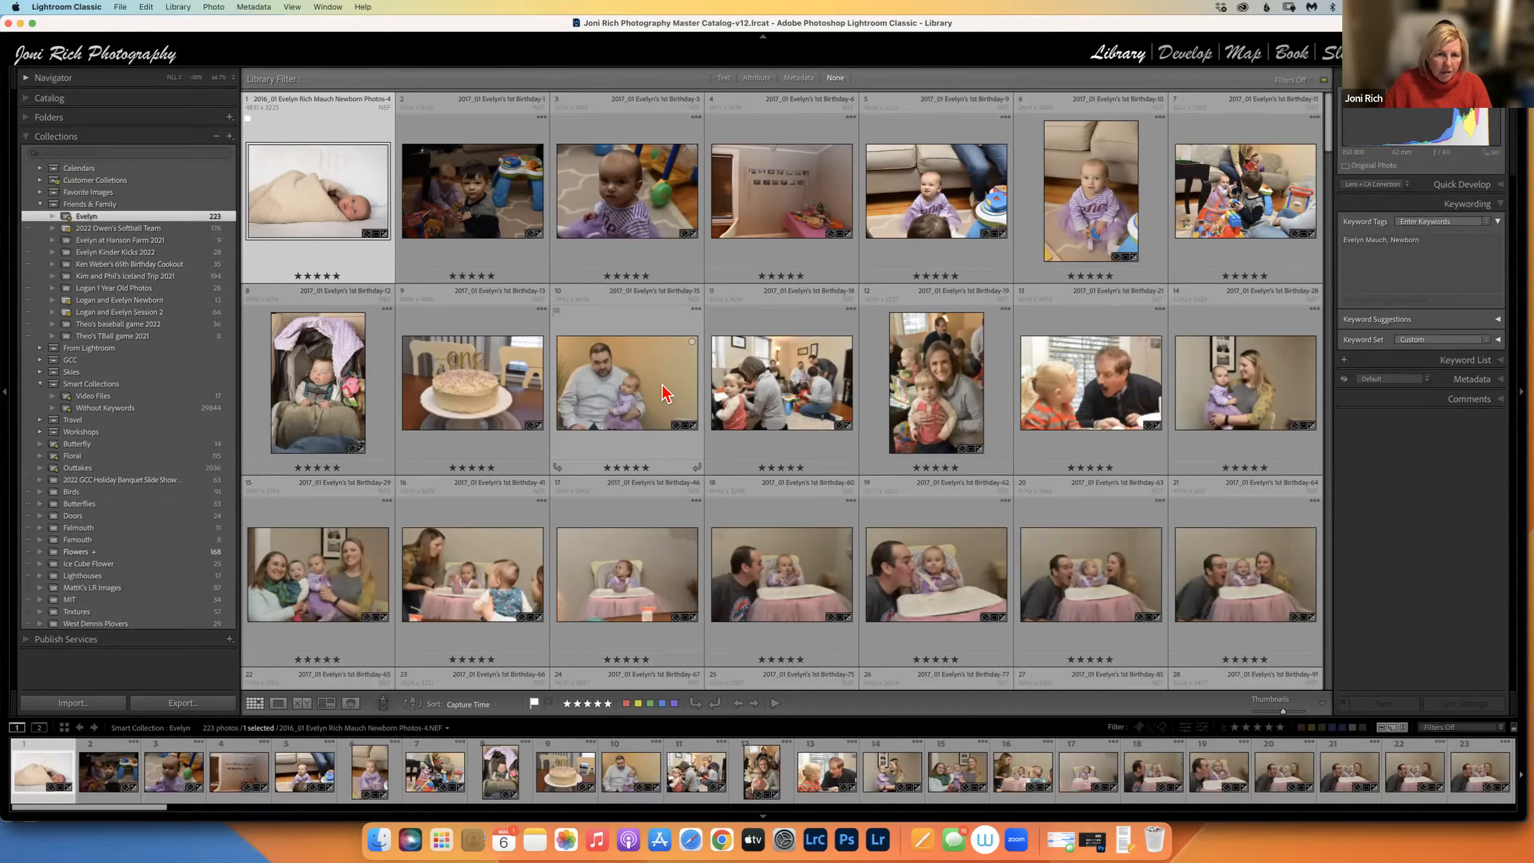
{"action": "scroll", "coordinate": [667, 394], "scroll_direction": "down", "scroll_amount": 10}
{"action": "scroll", "coordinate": [543, 296], "scroll_direction": "down", "scroll_amount": 3}
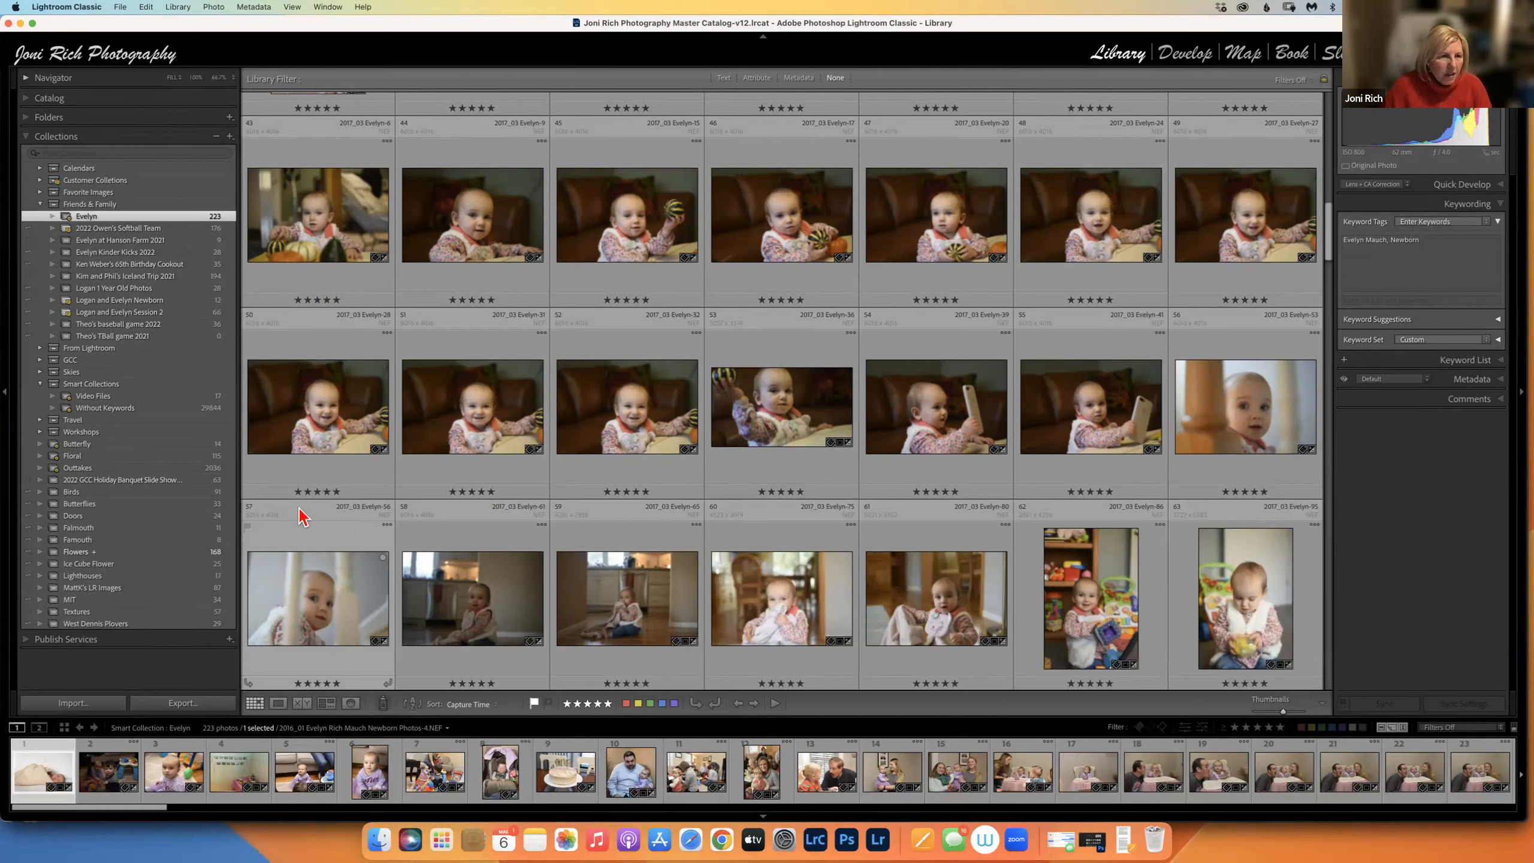
Open Evelyn at Hanson Farm 2021, select all nine photos, try reordering them, and dismiss the warning.
{"action": "left_click", "coordinate": [123, 255]}
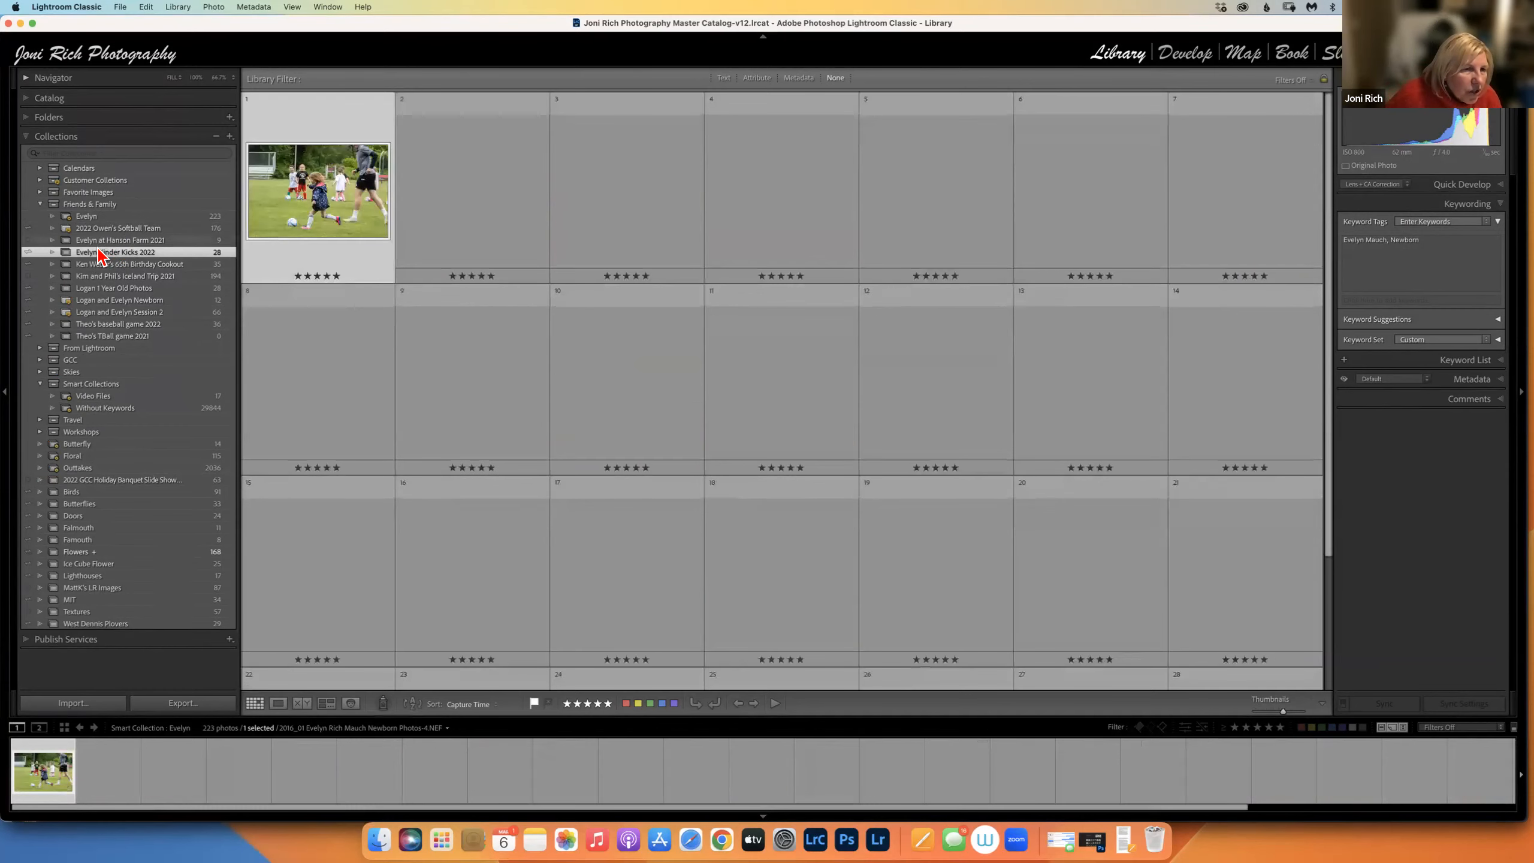
{"action": "left_click", "coordinate": [104, 243]}
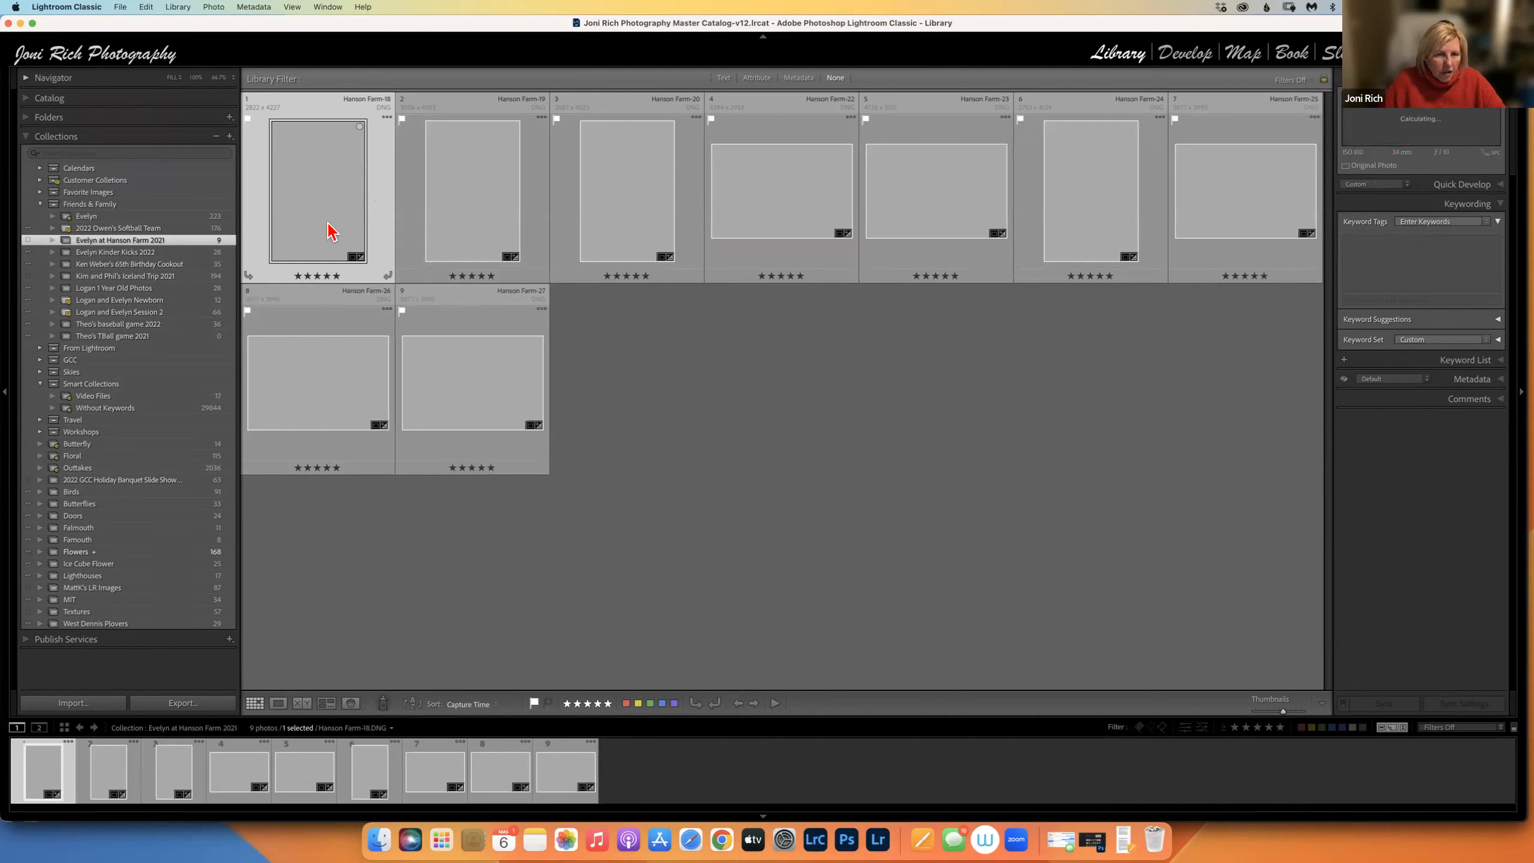
{"action": "key", "text": "super+a"}
{"action": "left_click_drag", "start_coordinate": [311, 204], "coordinate": [602, 307]}
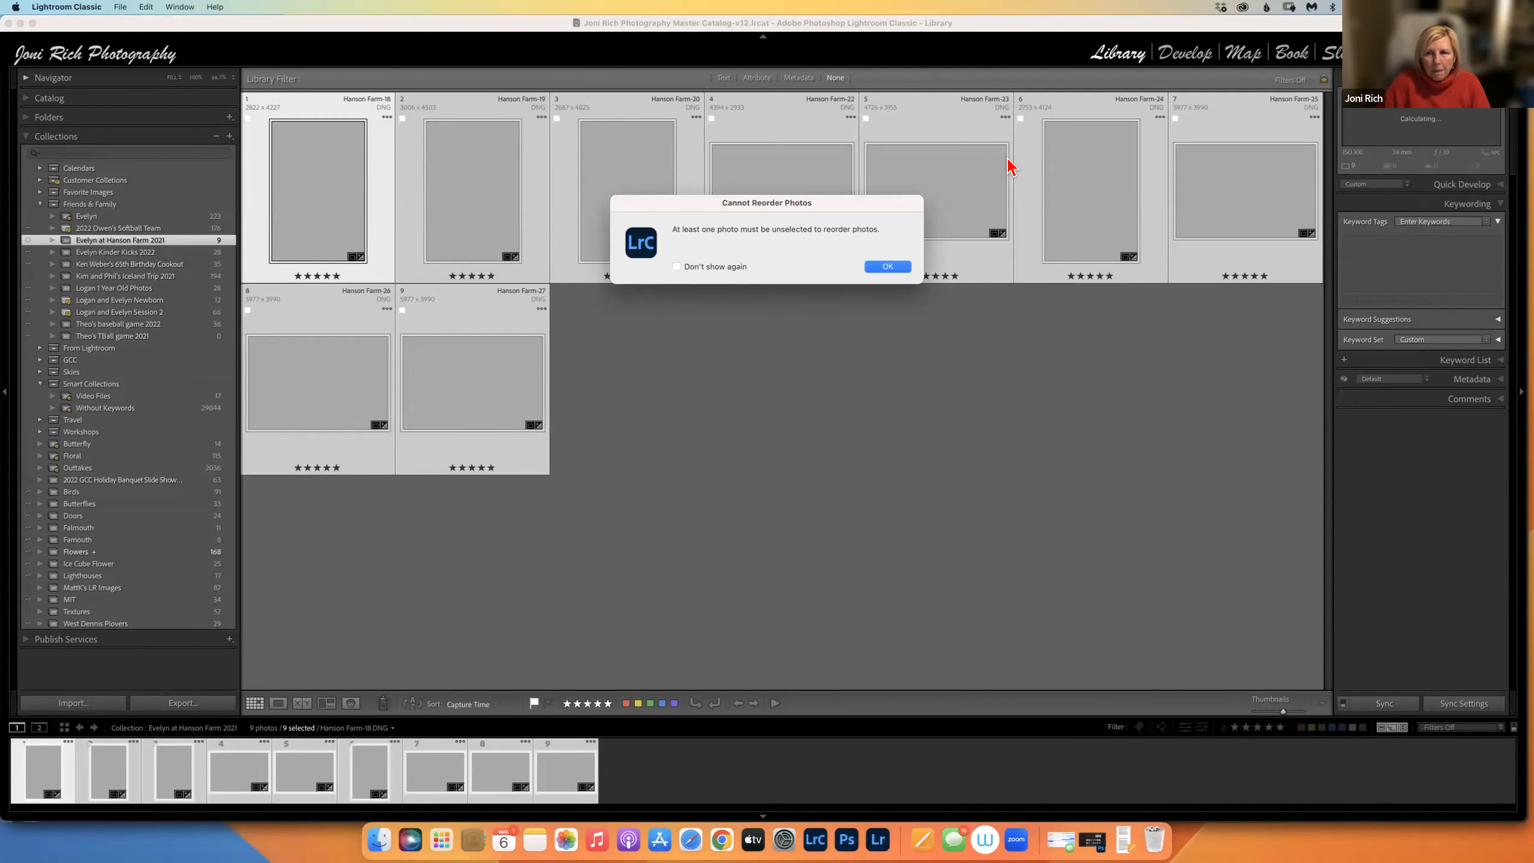
{"action": "left_click", "coordinate": [884, 270]}
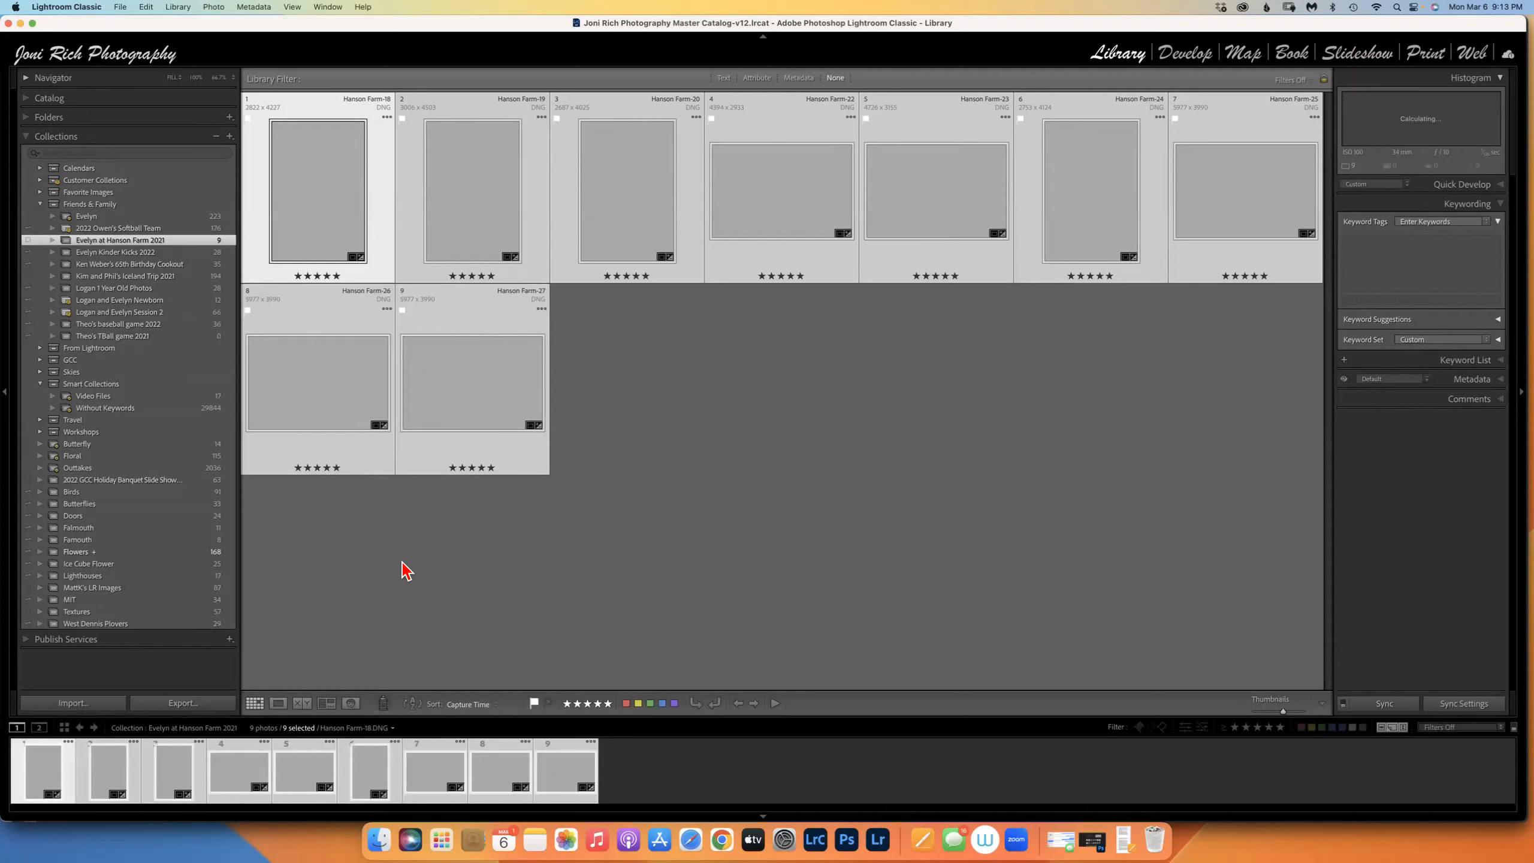